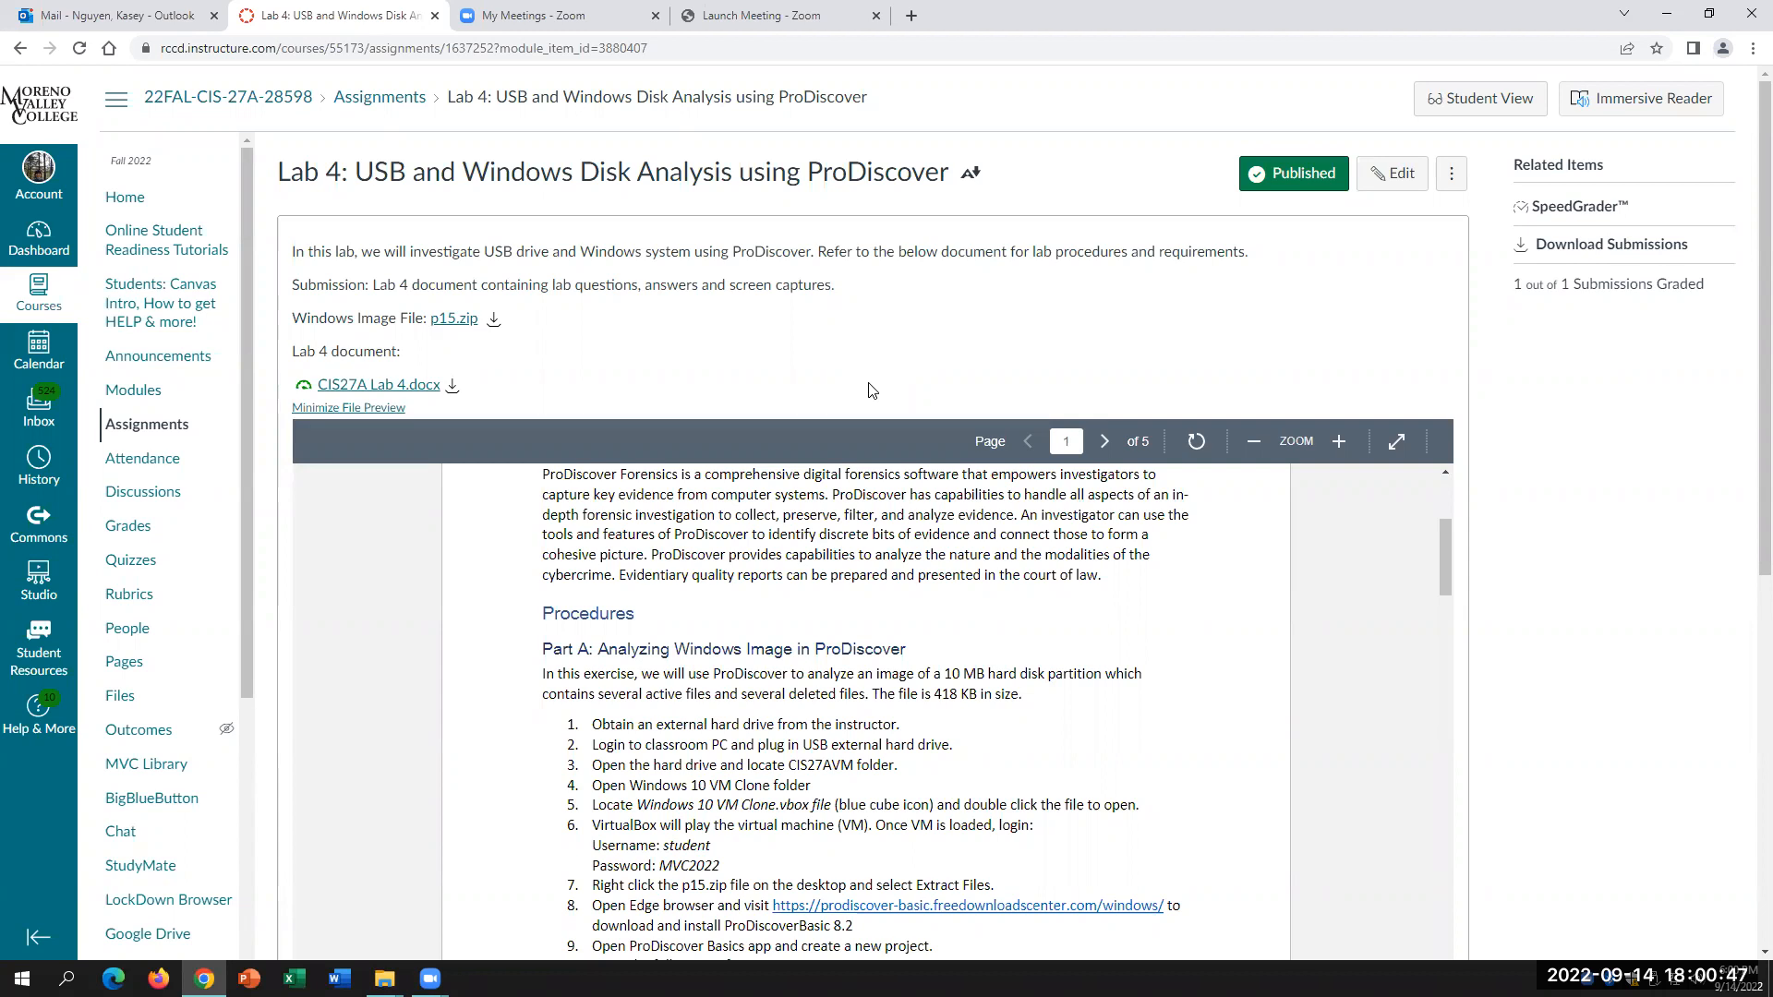
# Step: Close the stray Ethernet 7 Status network connection window
pyautogui.scroll(-3, 766, 679)
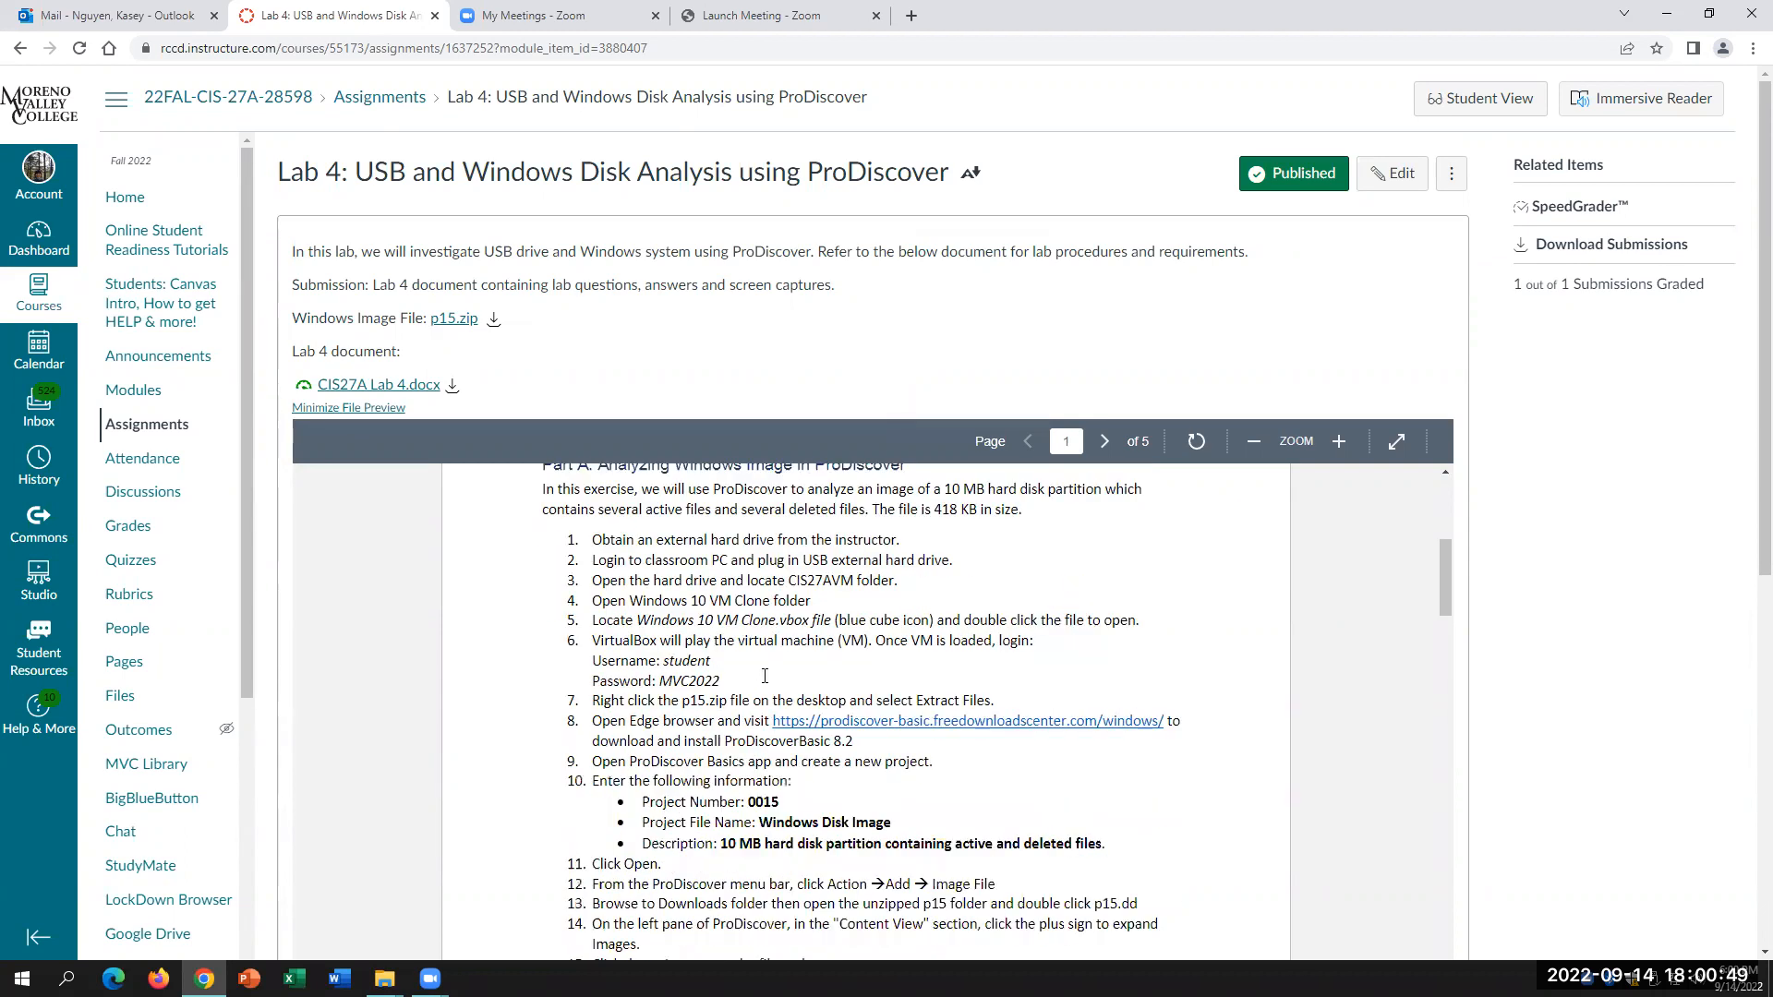
pyautogui.scroll(1, 821, 637)
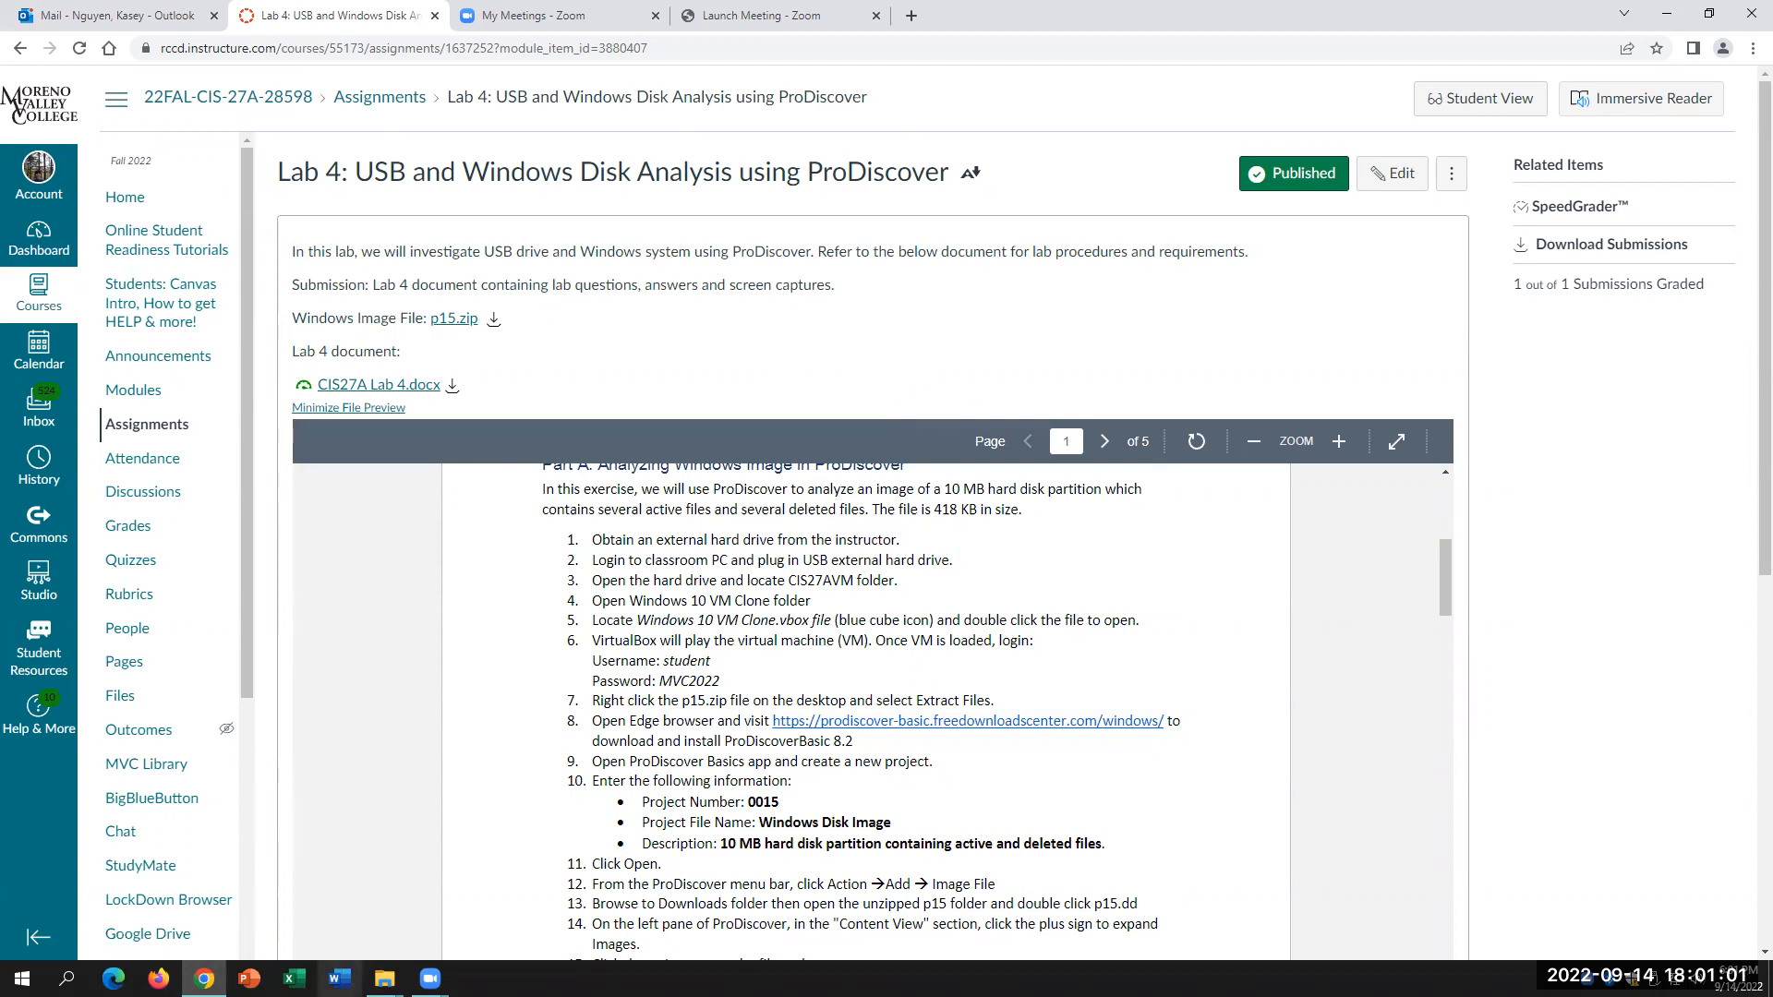
pyautogui.moveTo(384, 978)
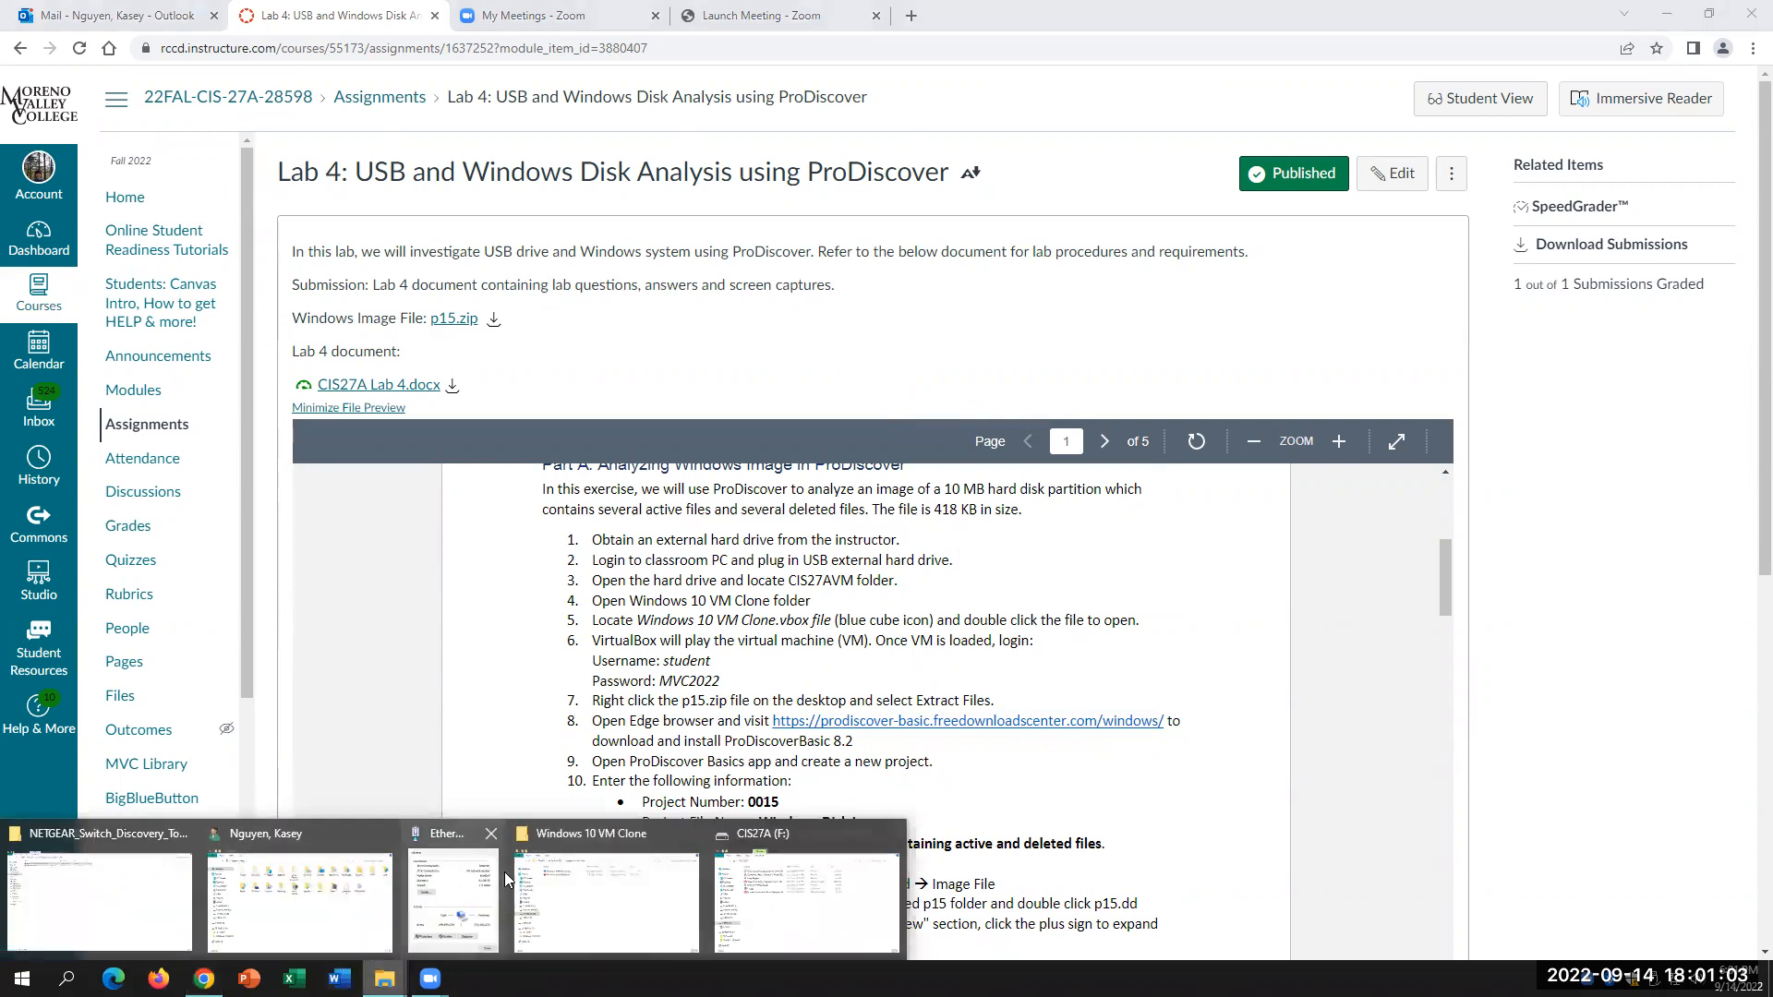
pyautogui.click(490, 833)
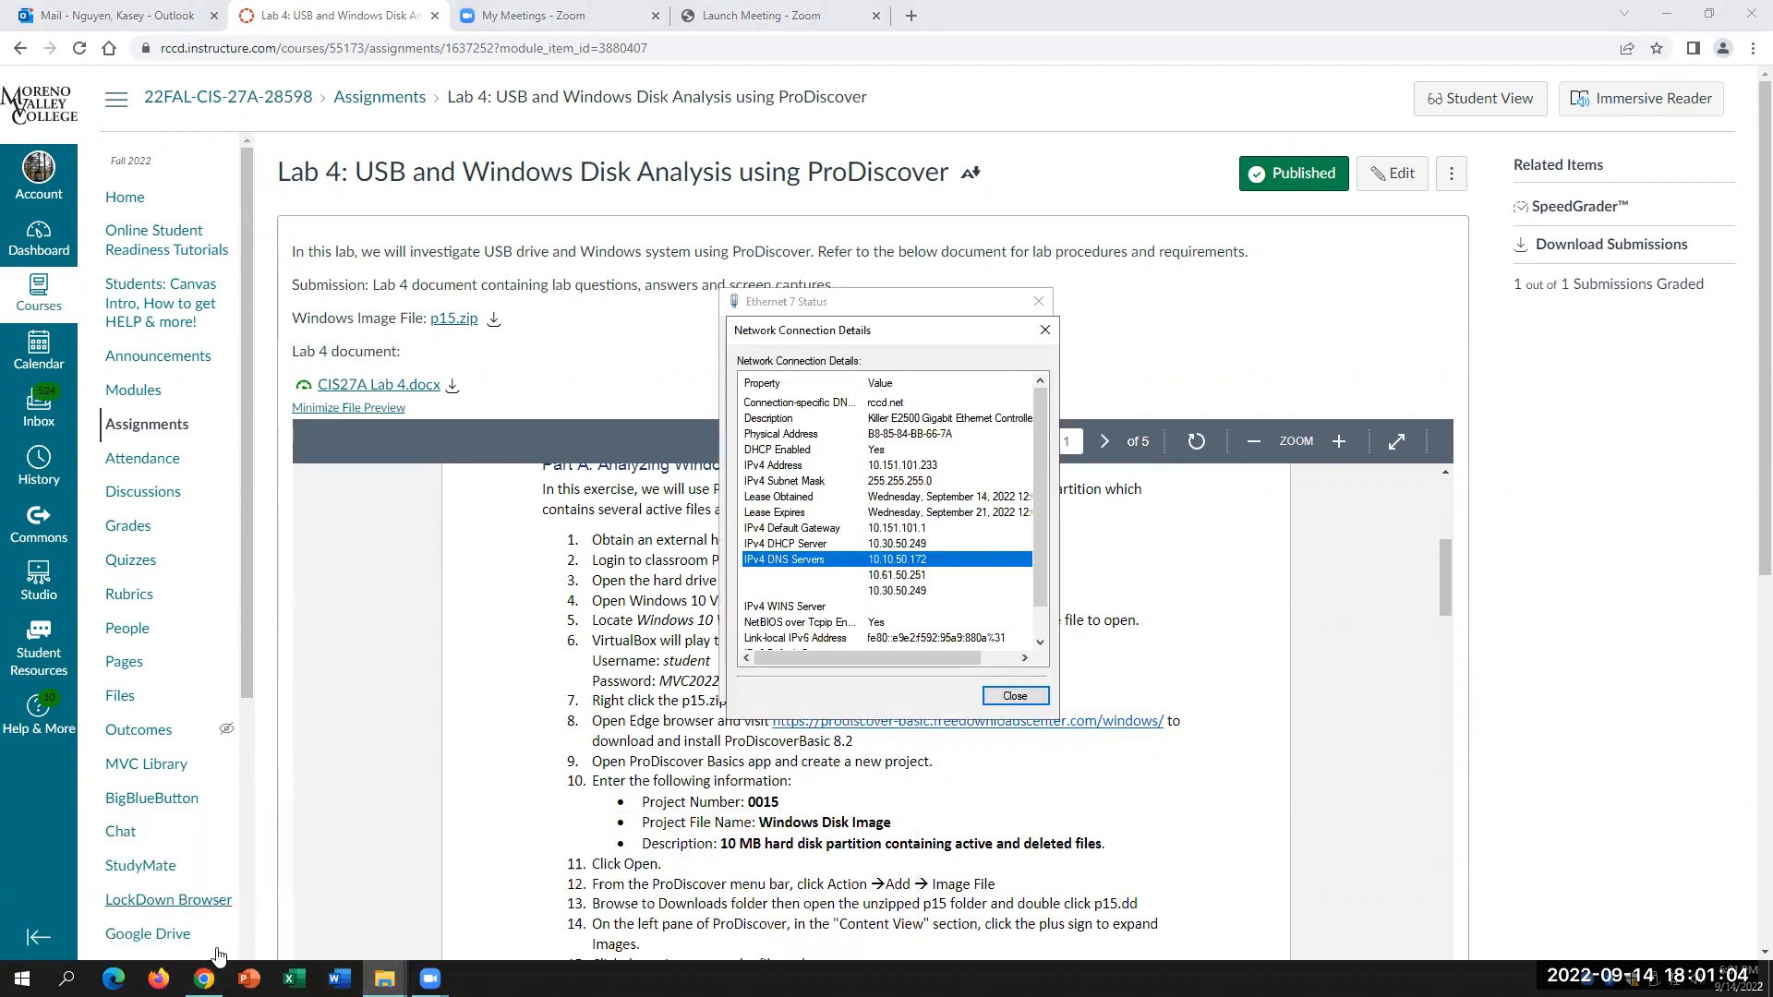
pyautogui.click(1040, 314)
# Step: Check the Downloads folder in Explorer, then go back to the Canvas Lab 4 page
pyautogui.moveTo(384, 978)
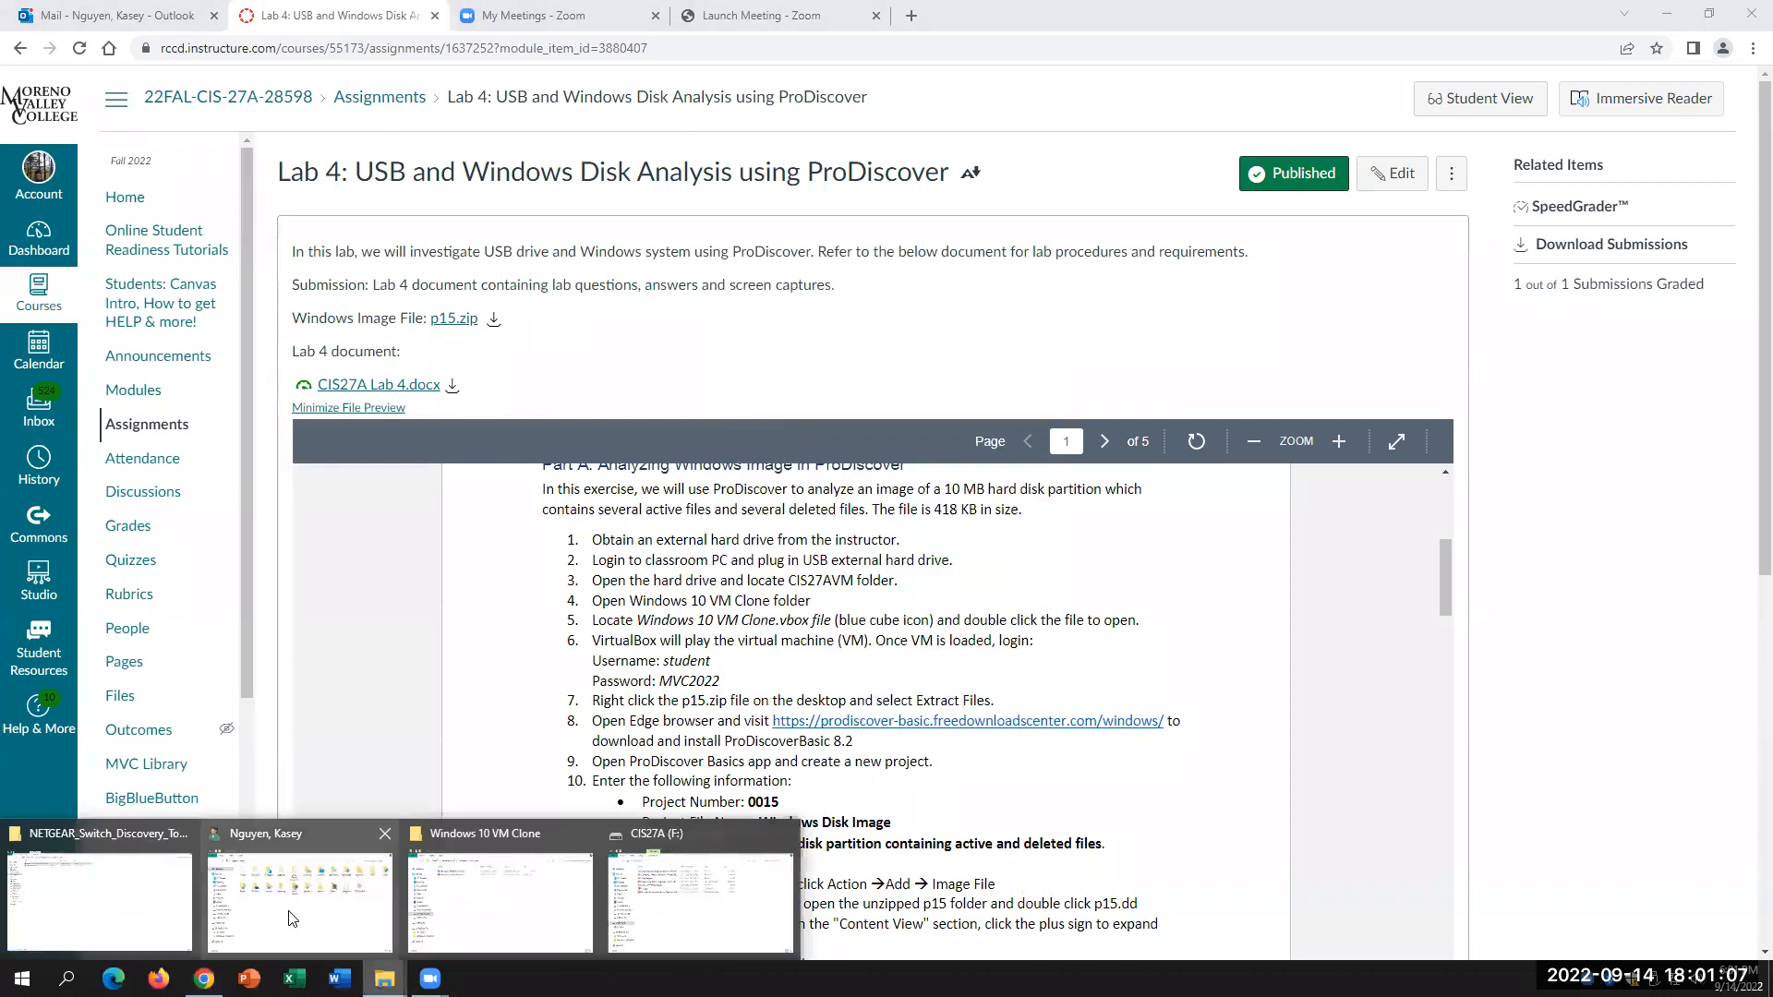
pyautogui.click(103, 914)
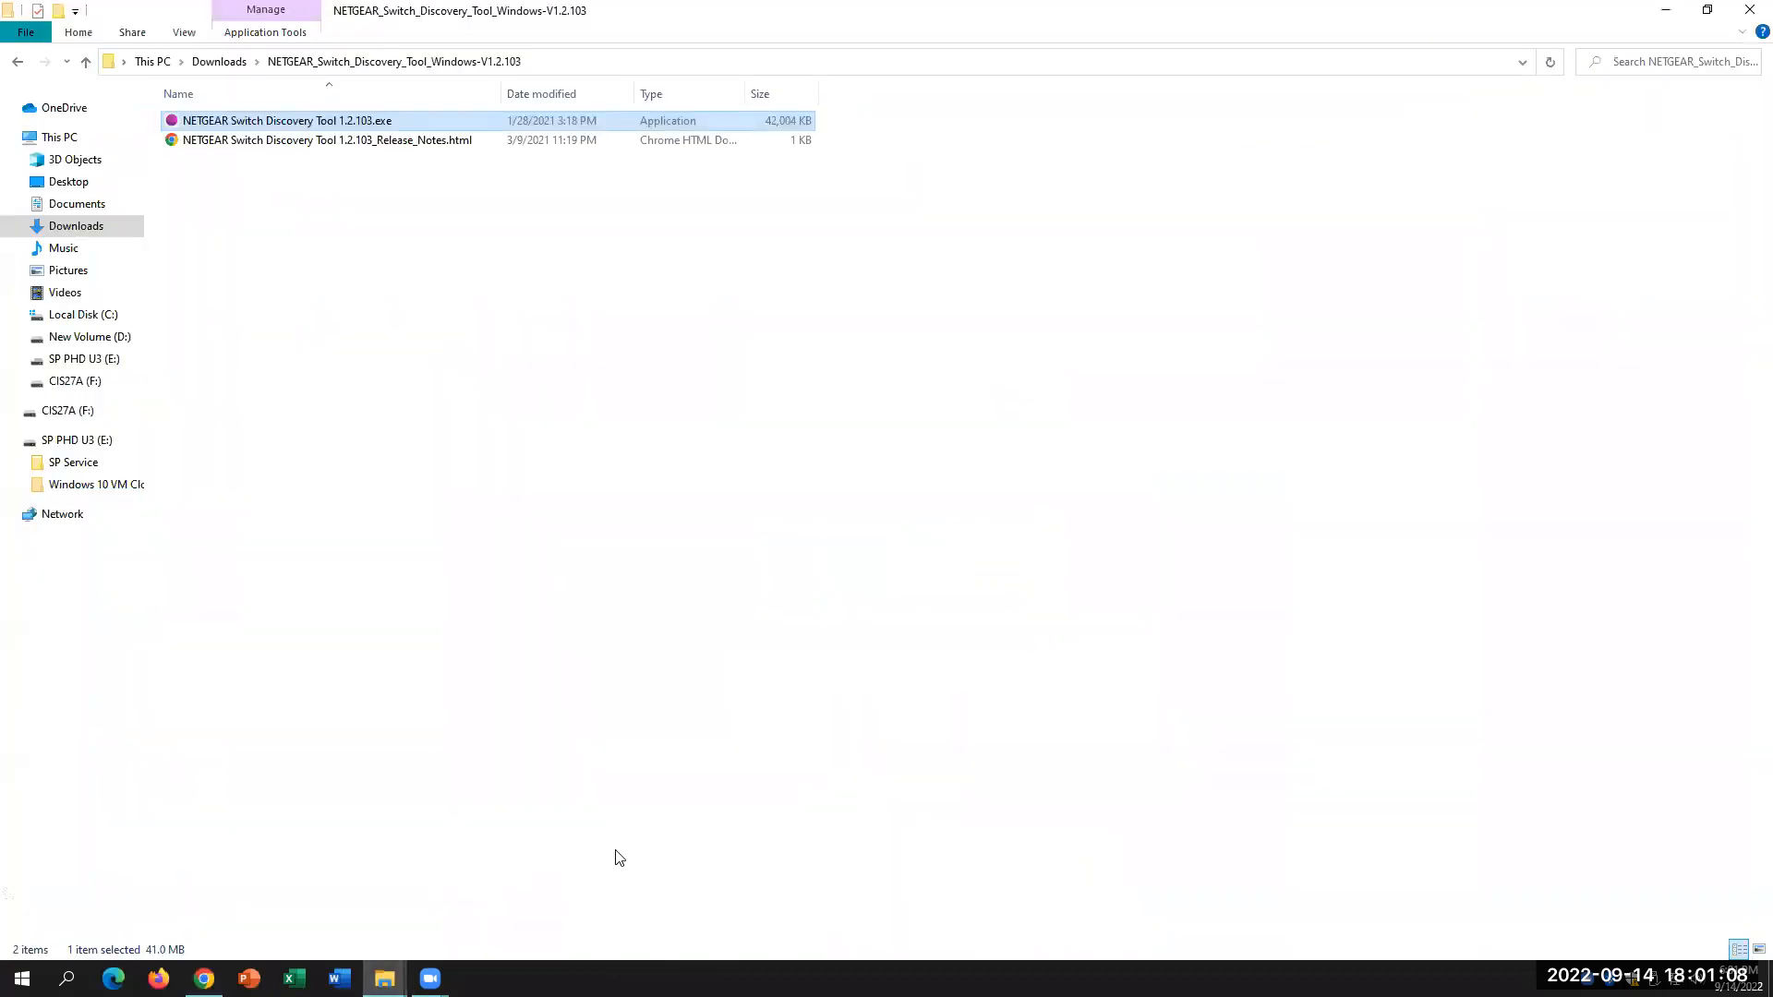
pyautogui.click(72, 226)
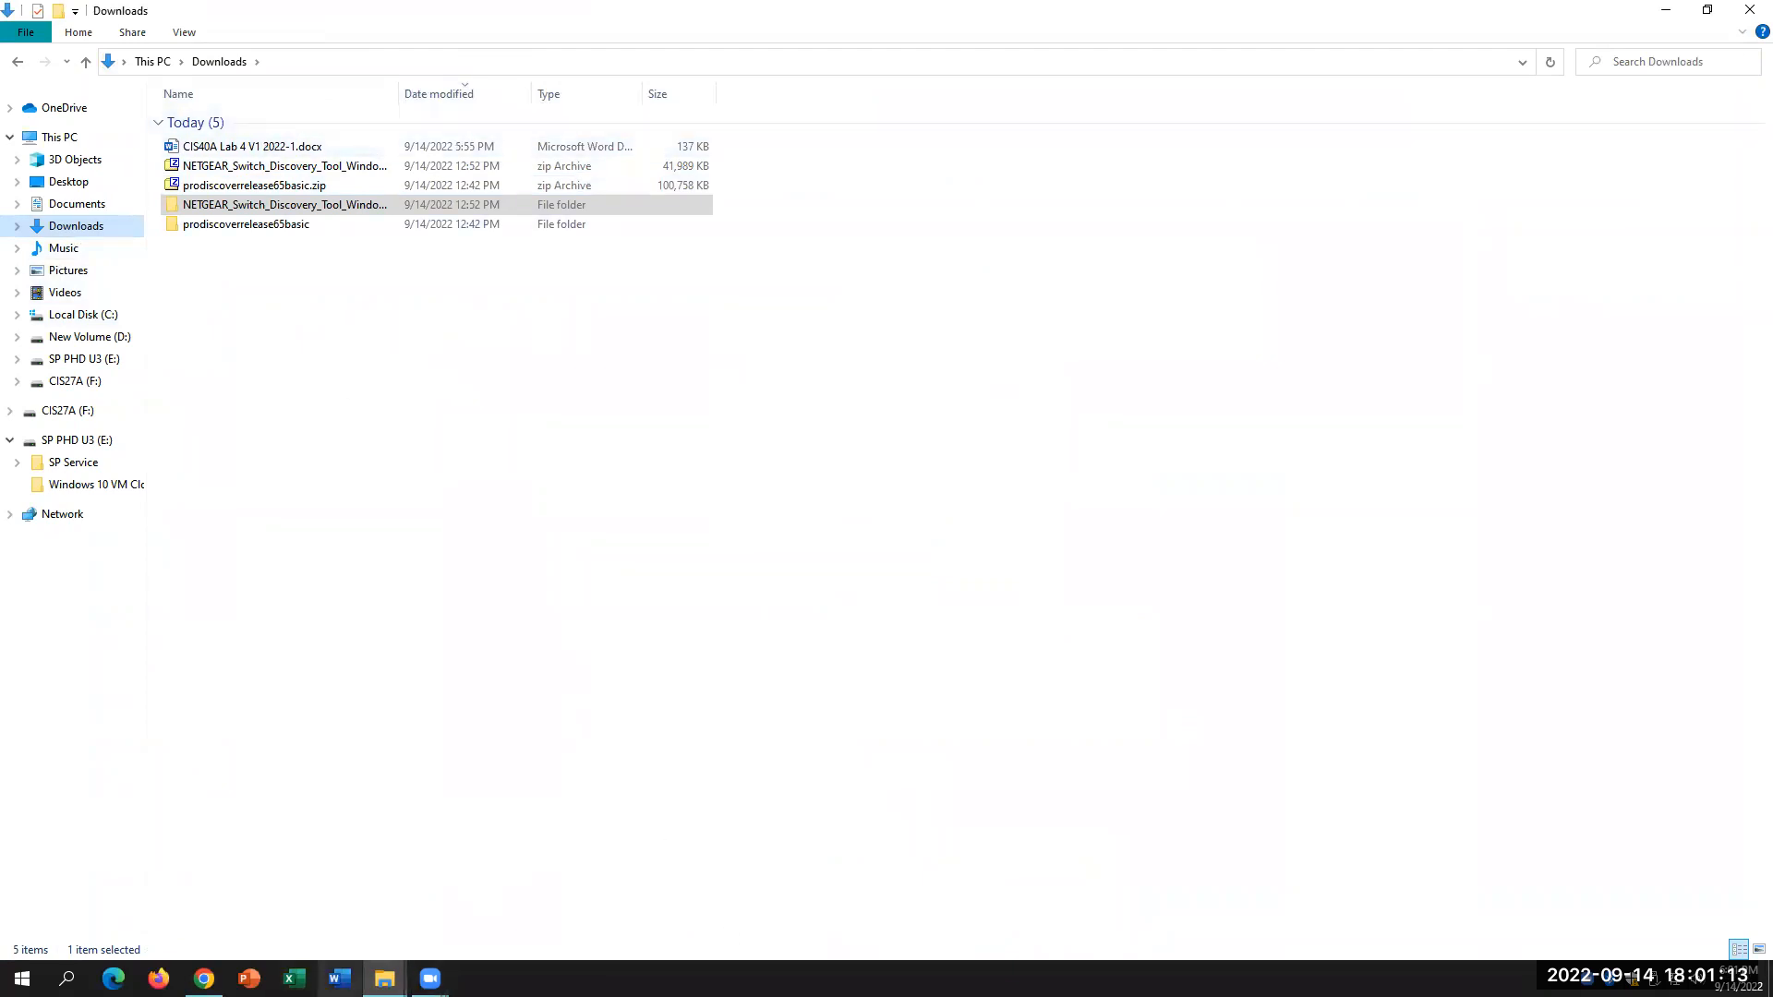
pyautogui.click(205, 979)
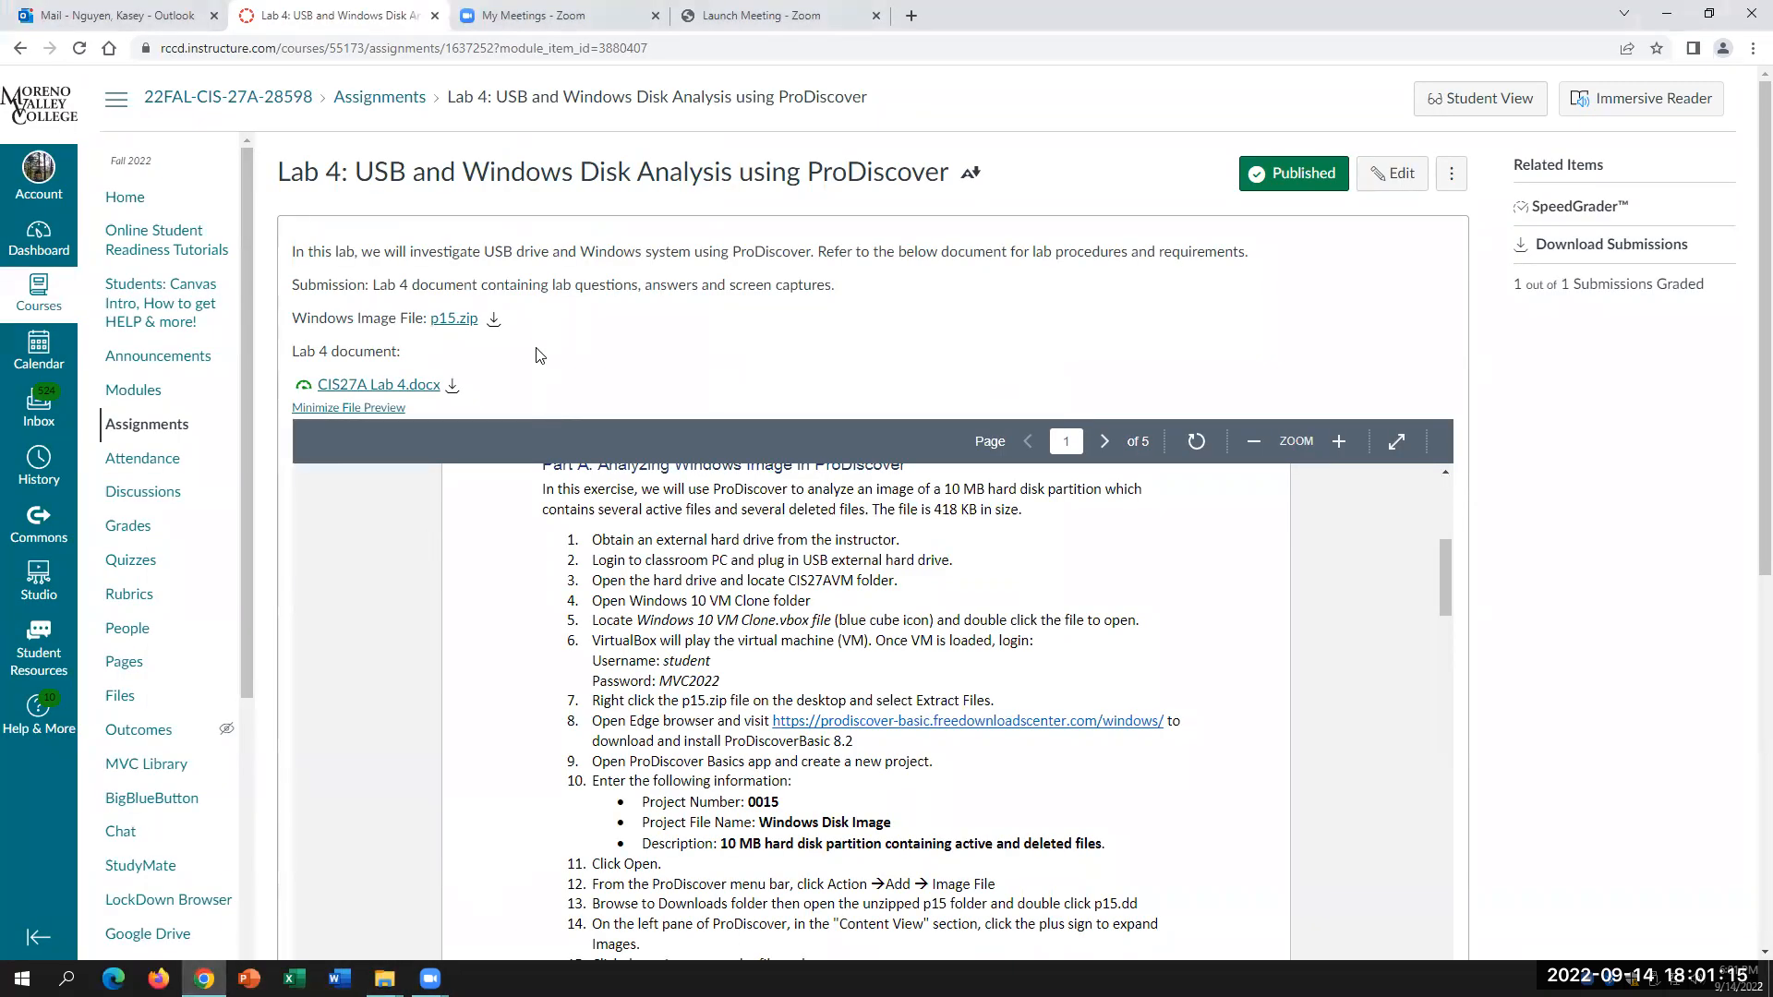
# Step: Download CIS27A Lab 4.docx from Canvas and save it to Downloads
pyautogui.click(451, 388)
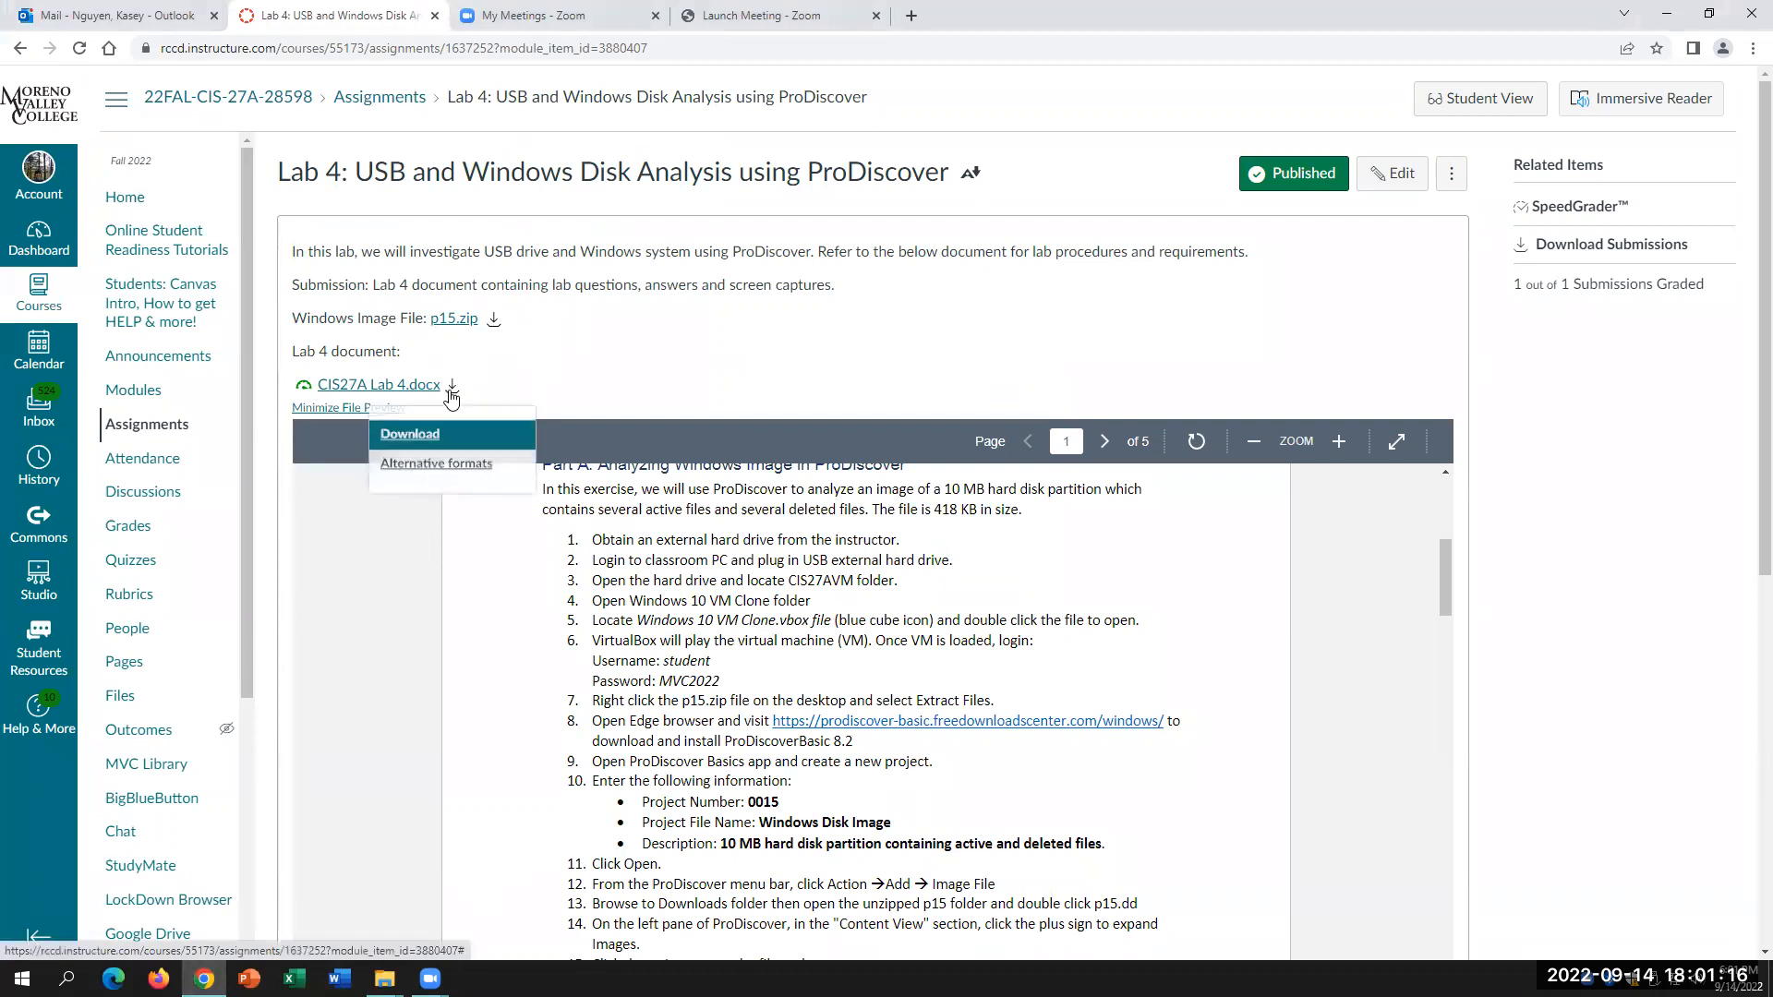
pyautogui.click(428, 437)
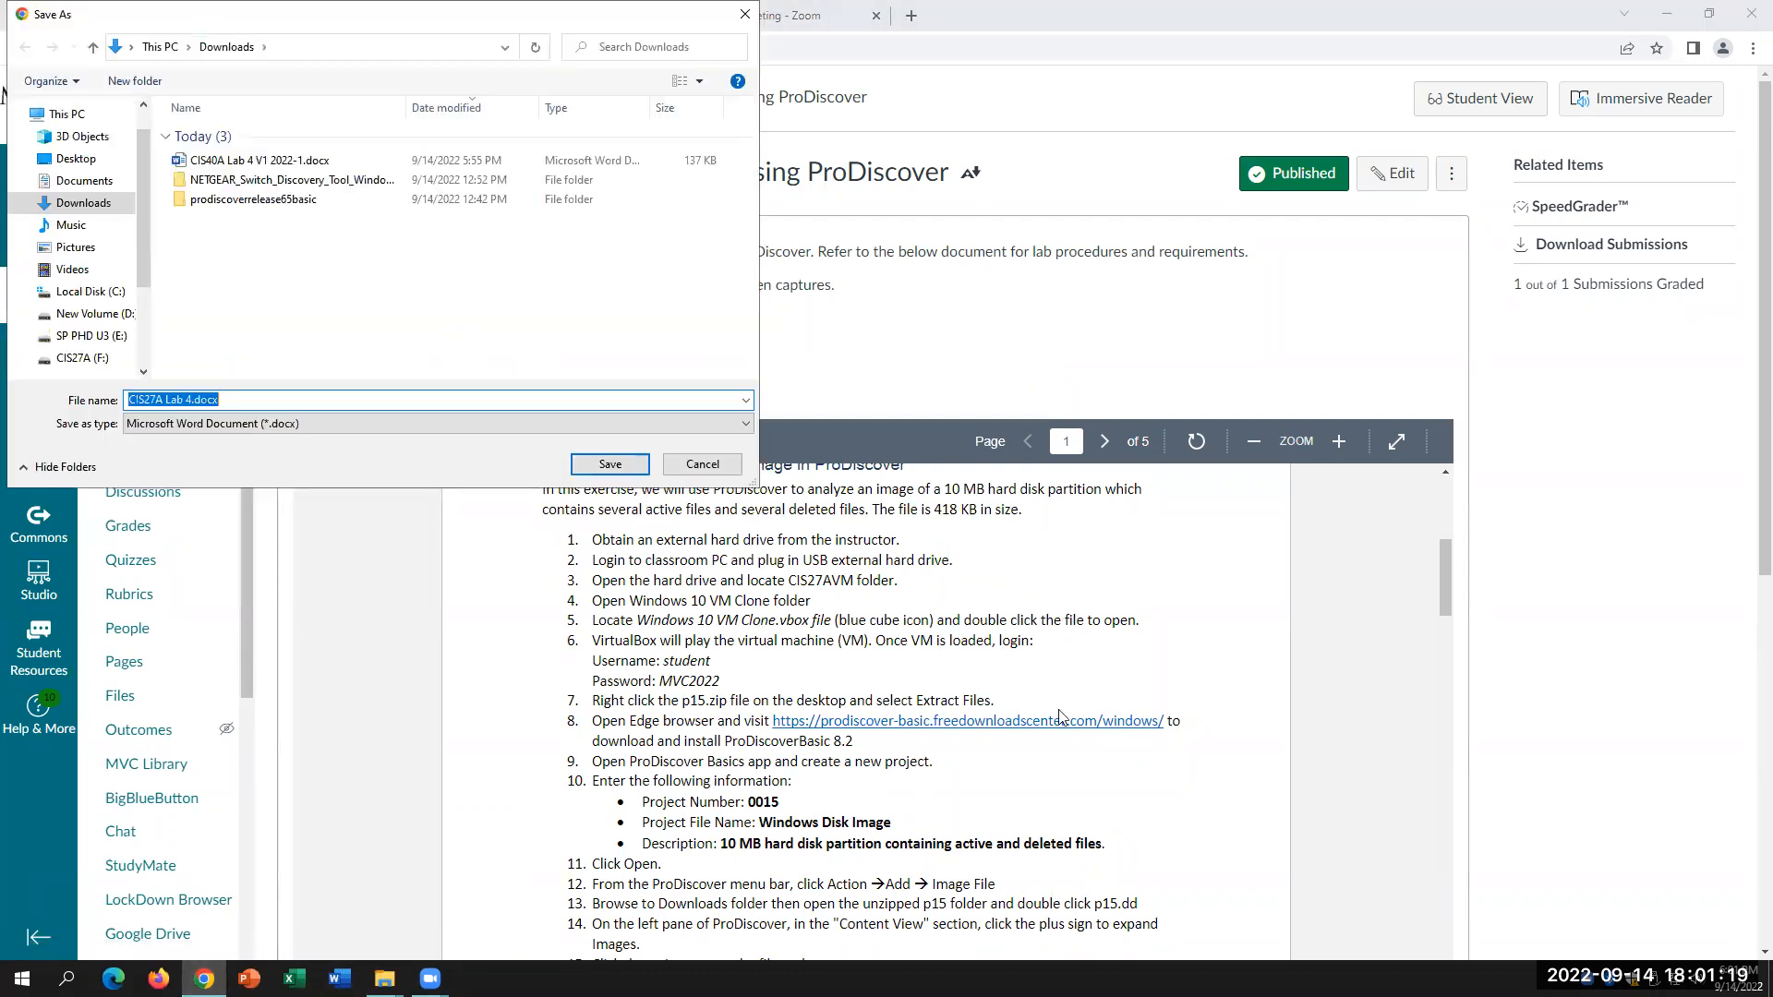
pyautogui.click(595, 469)
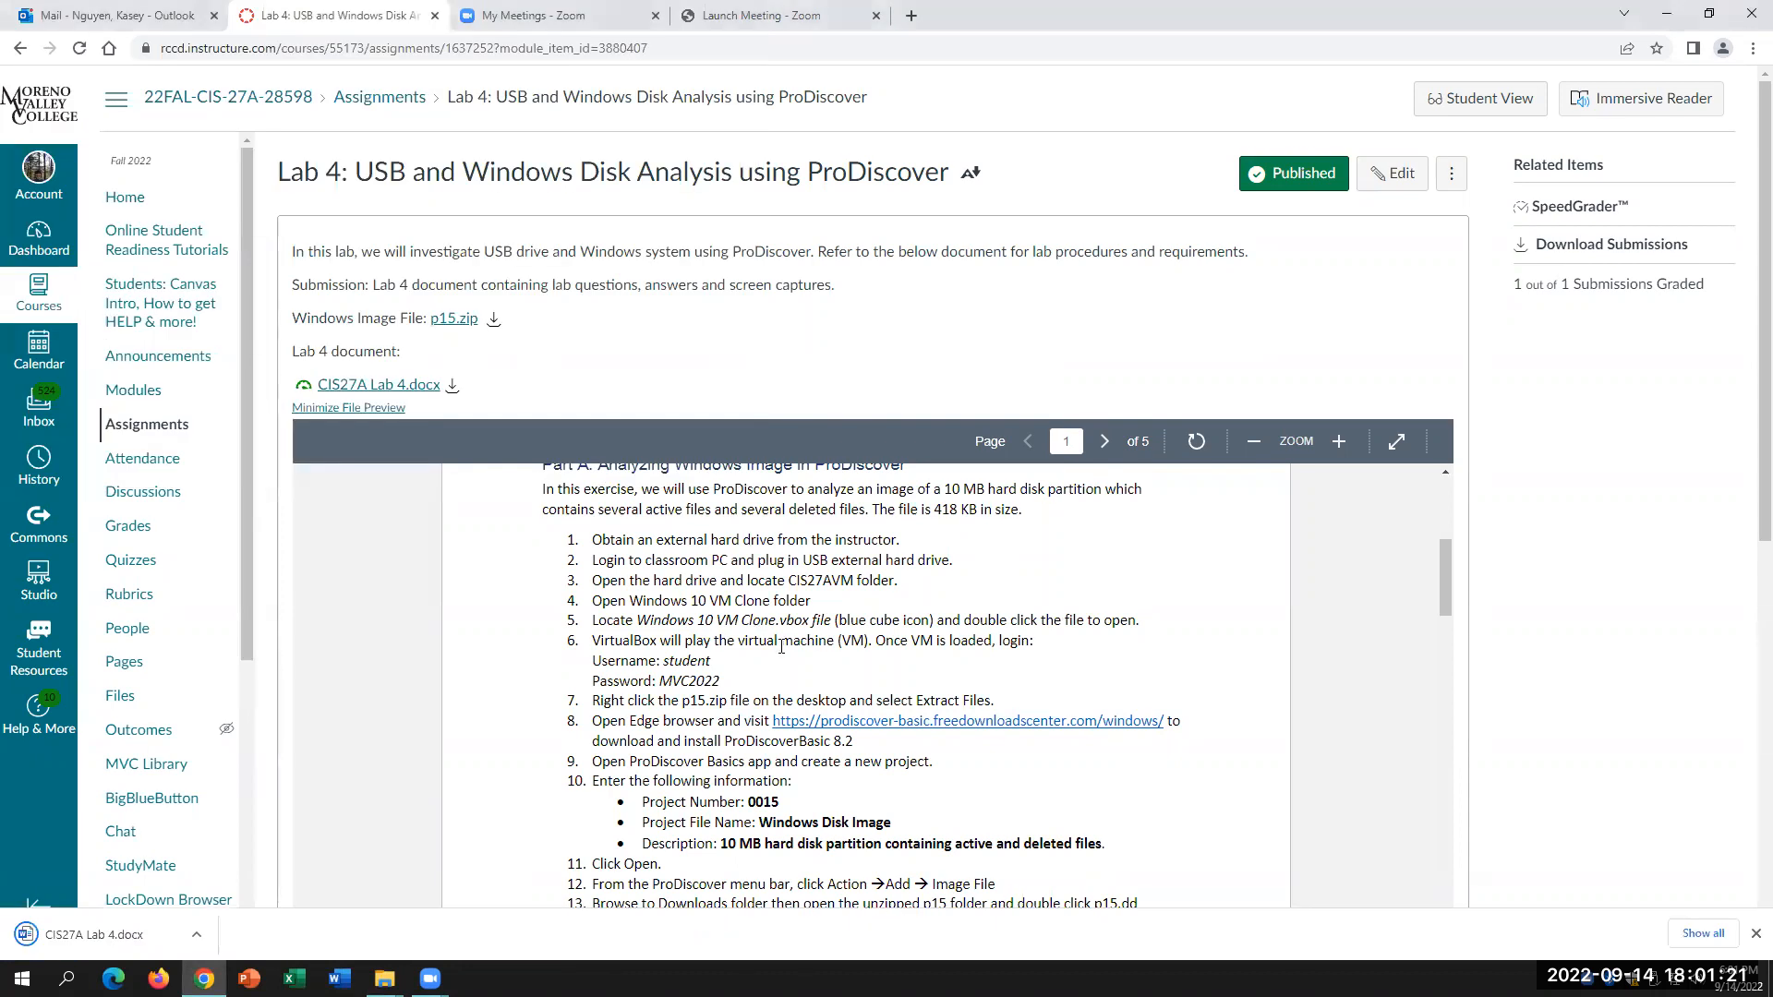
# Step: Open the downloaded CIS27A Lab 4.docx in Word and enable editing
pyautogui.click(199, 939)
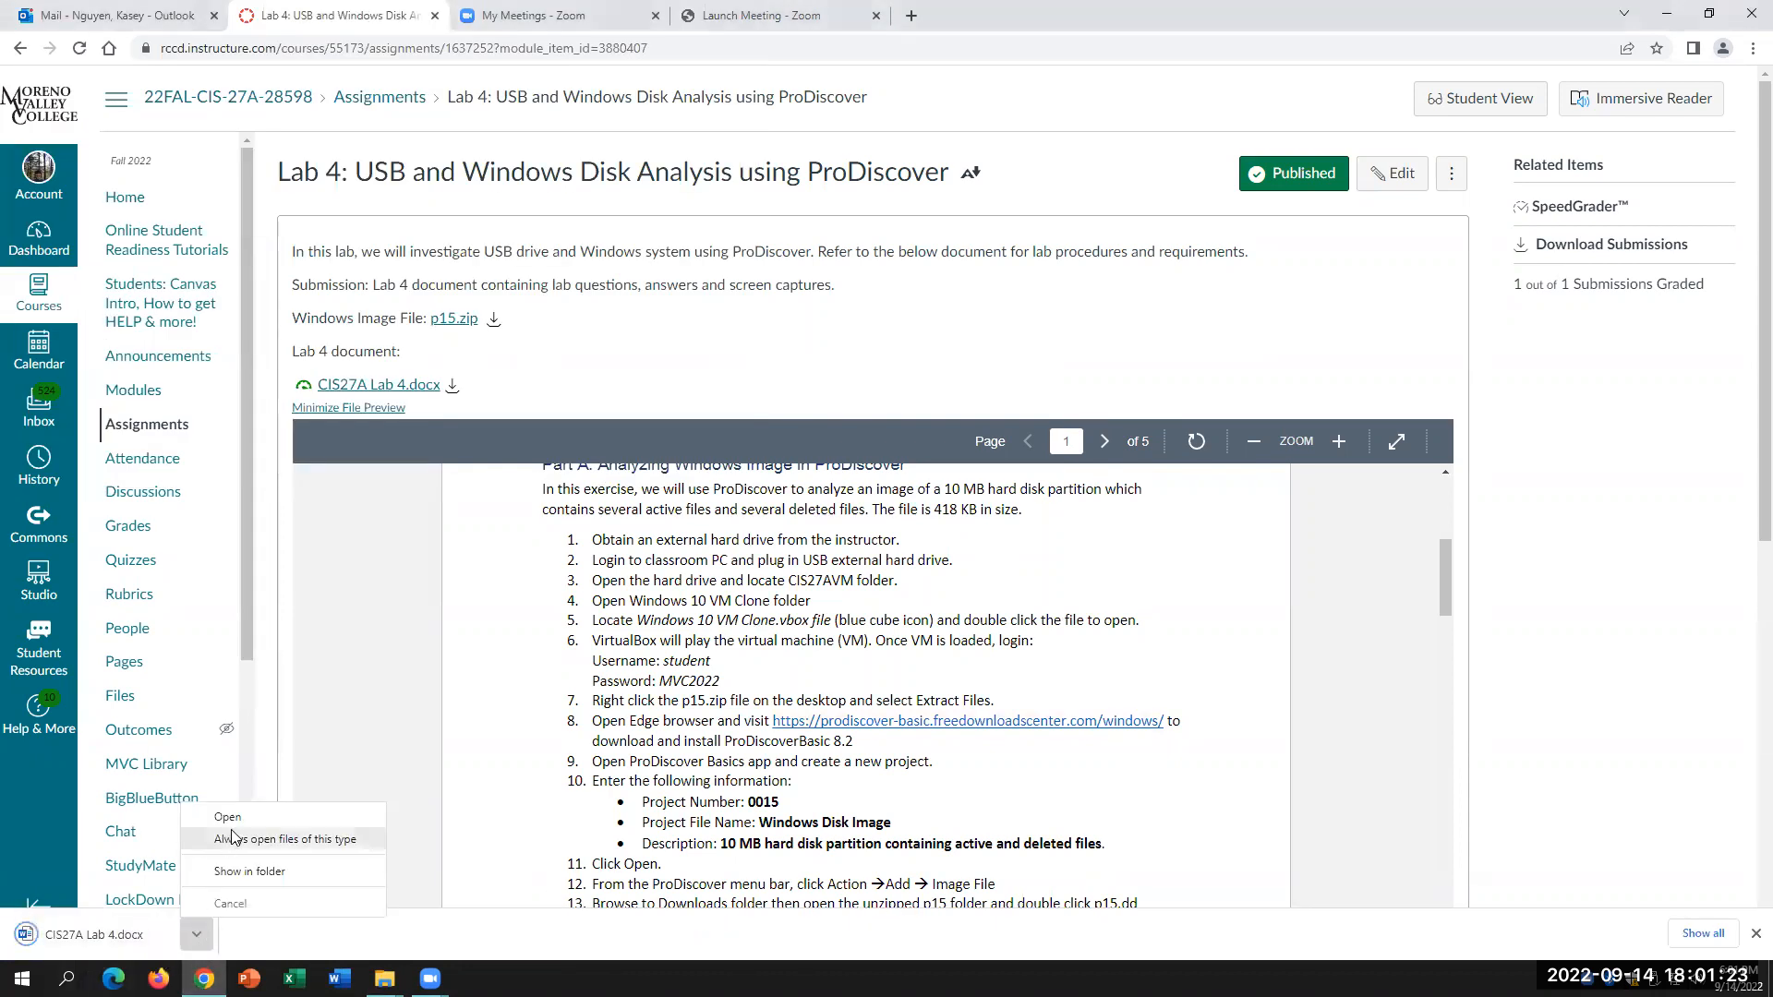
pyautogui.click(223, 813)
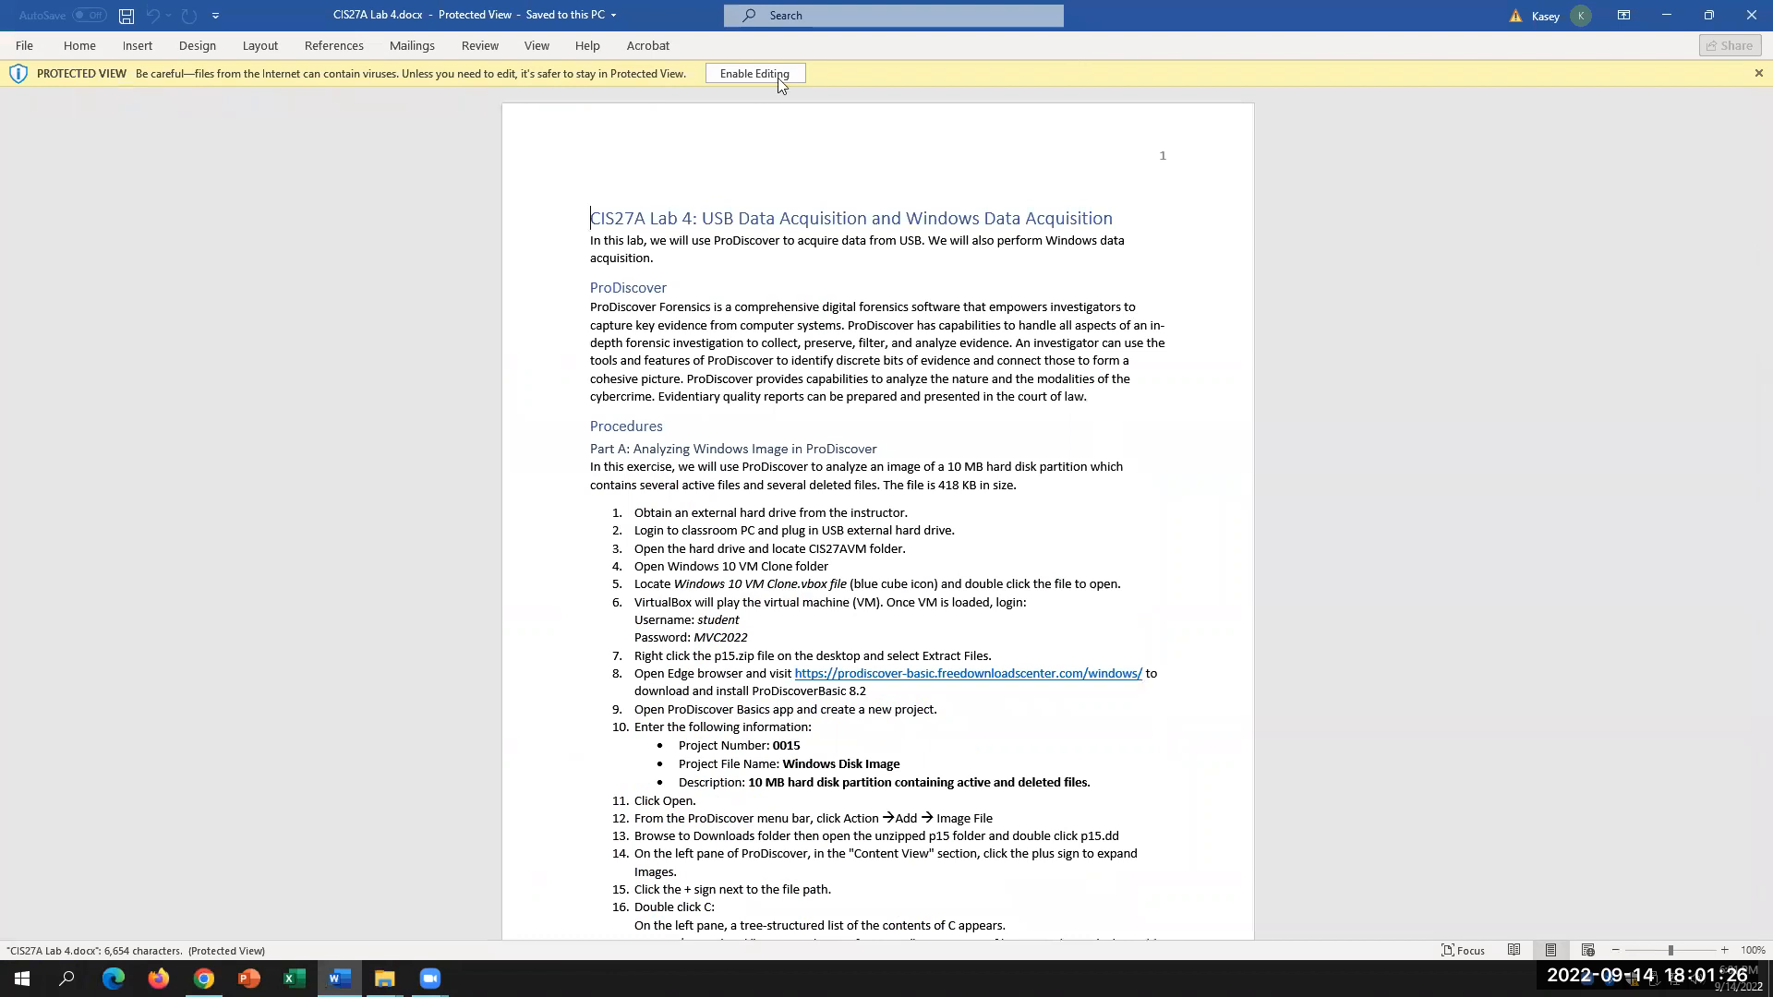
pyautogui.click(754, 74)
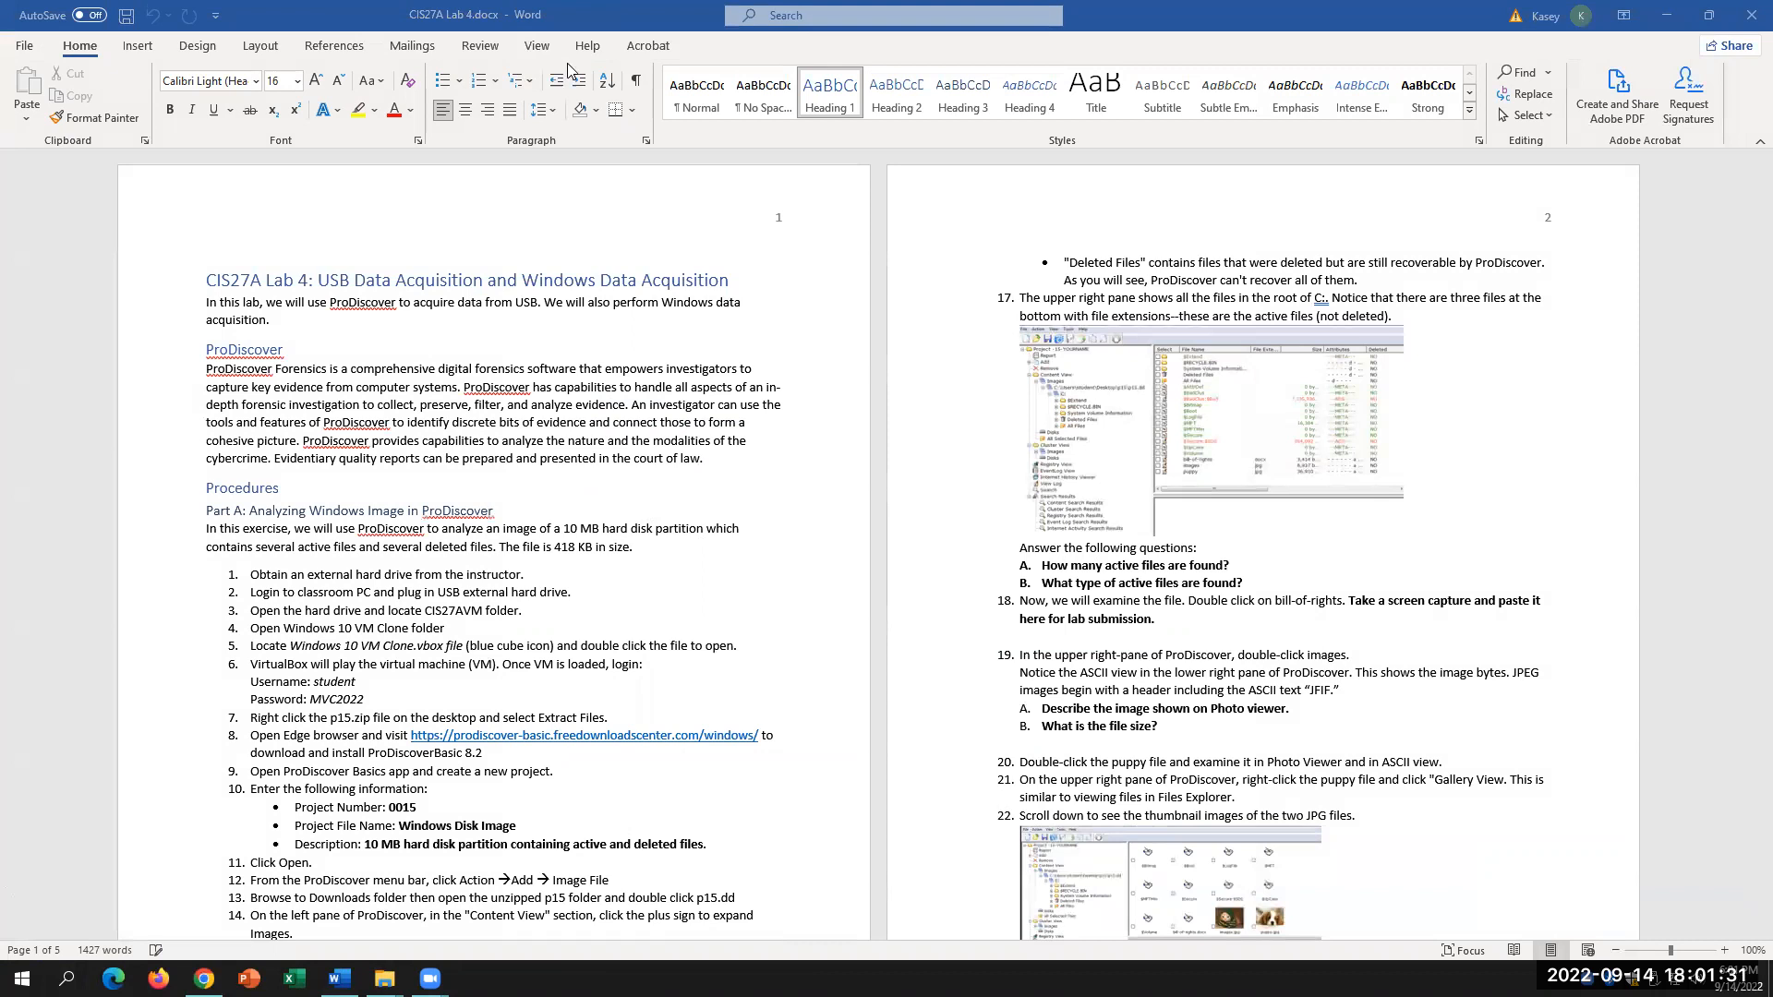
# Step: Zoom the Word lab document to 200% and bring the home folder Explorer window forward
pyautogui.click(537, 45)
pyautogui.click(544, 88)
pyautogui.click(771, 438)
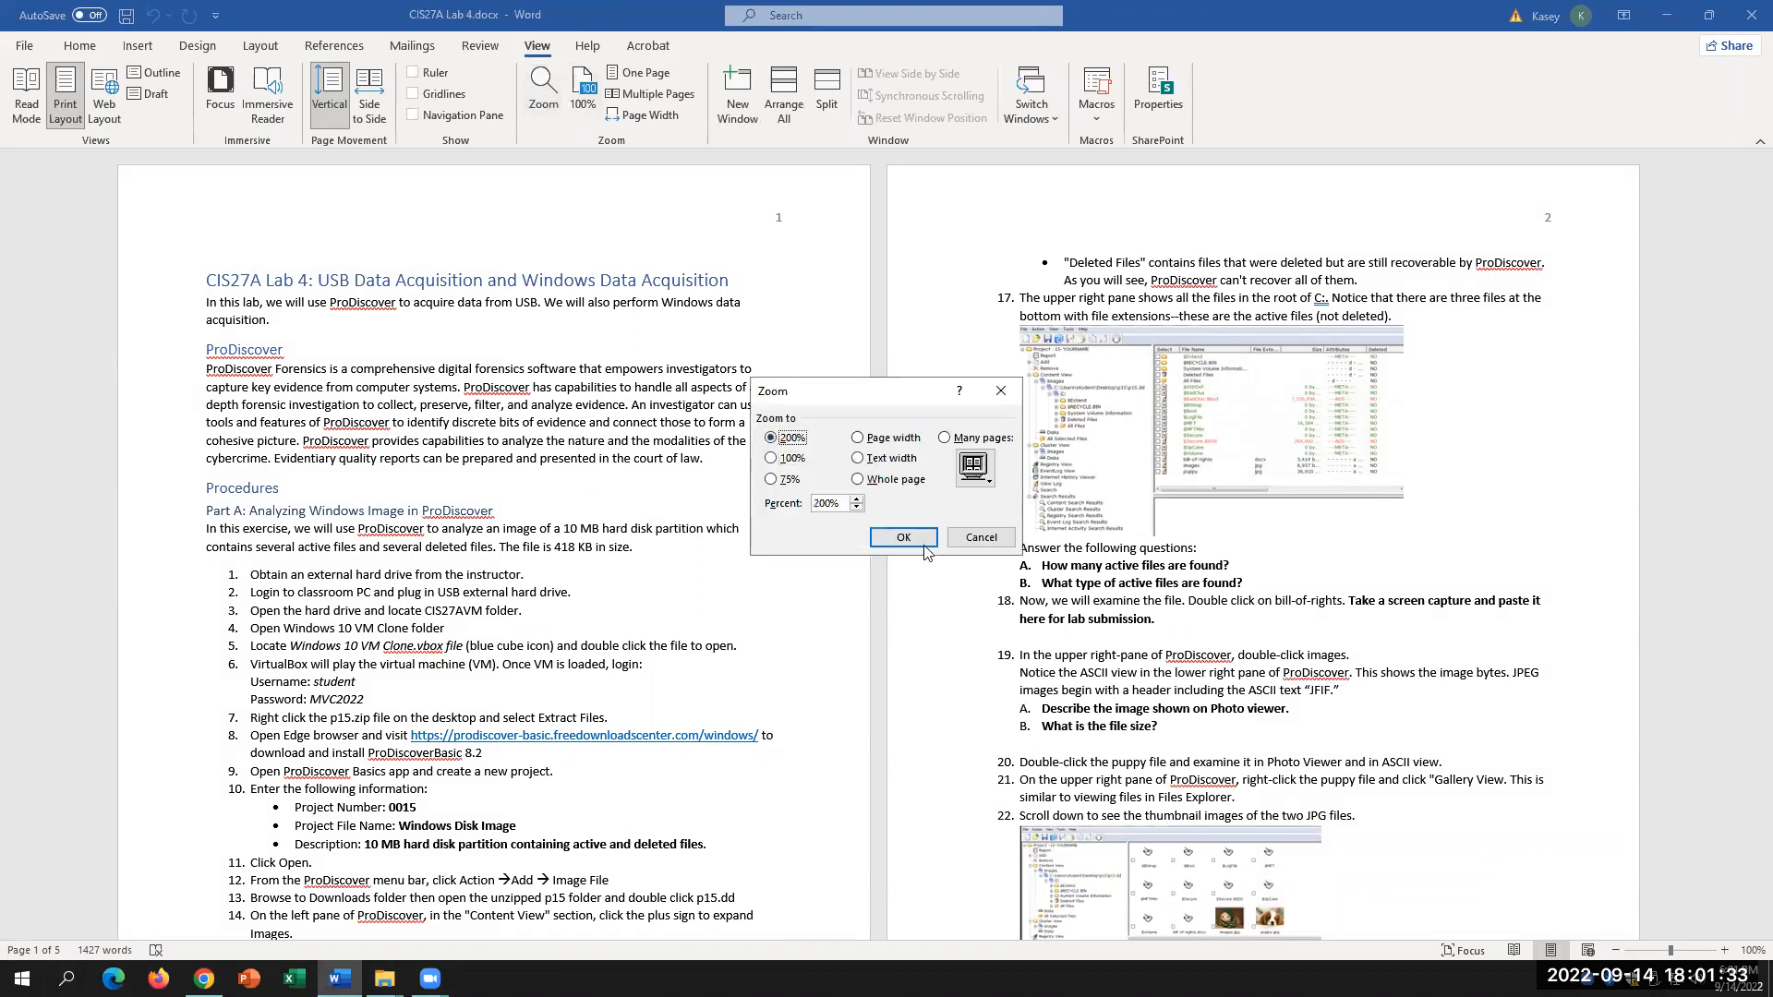
pyautogui.click(903, 538)
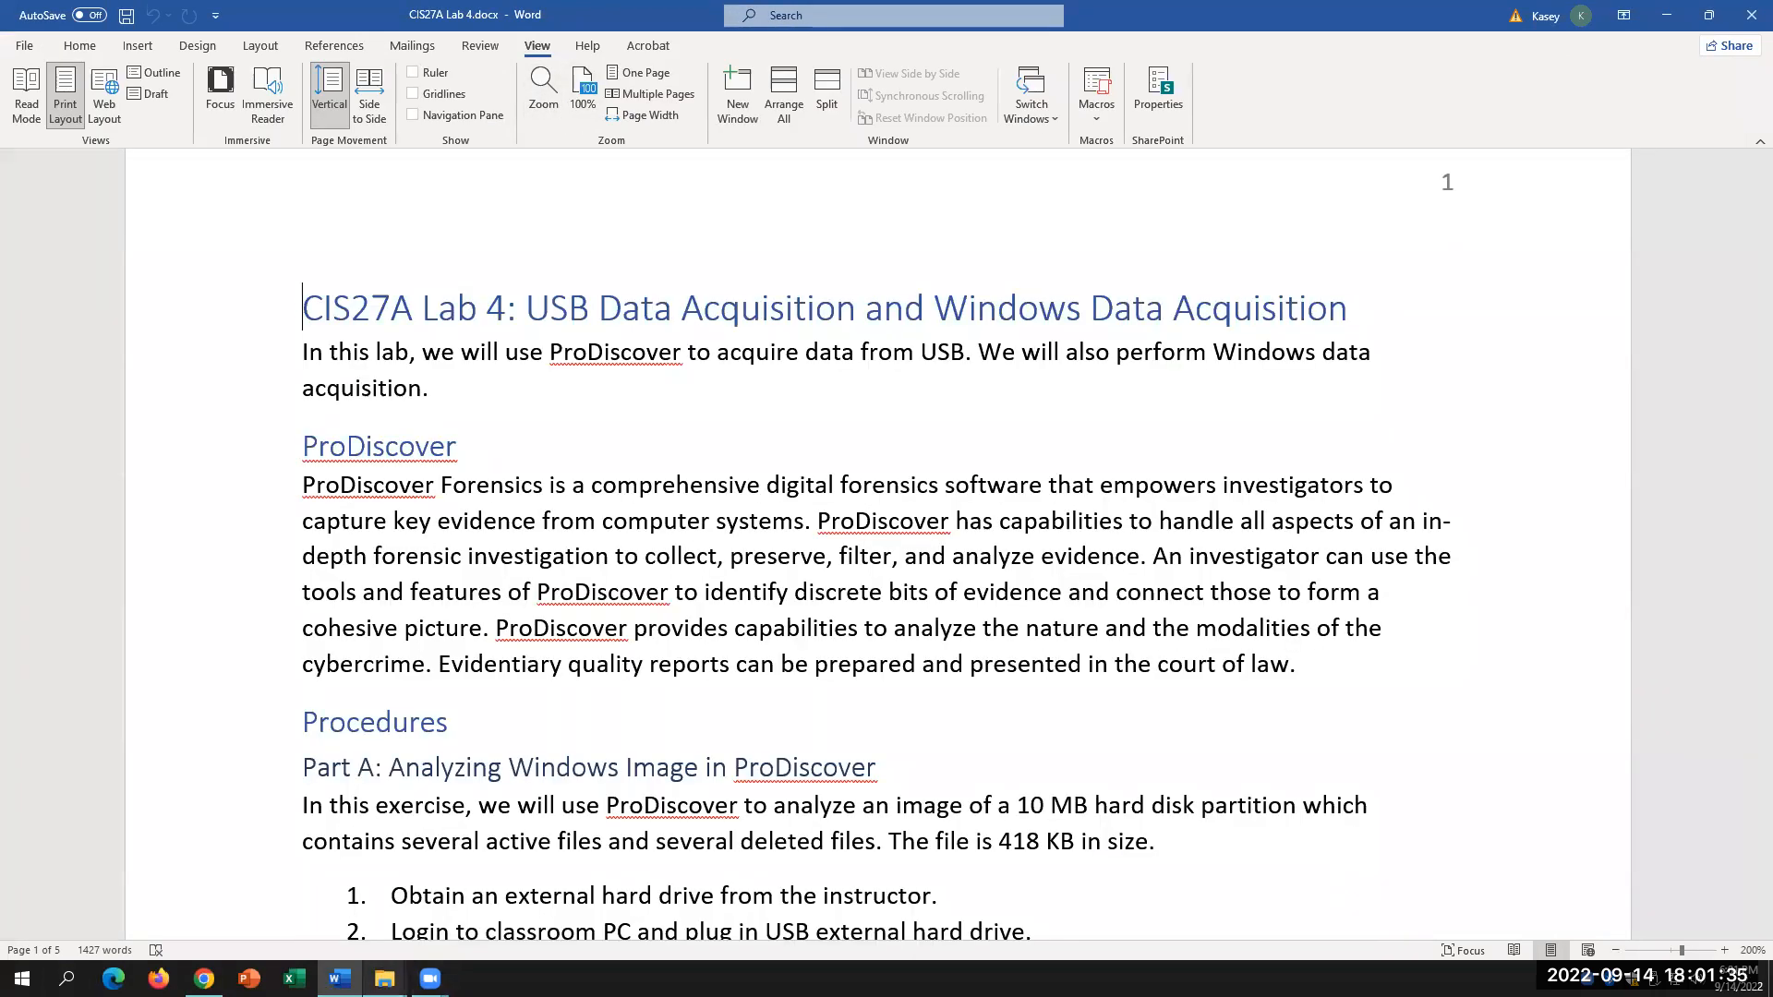
pyautogui.moveTo(384, 978)
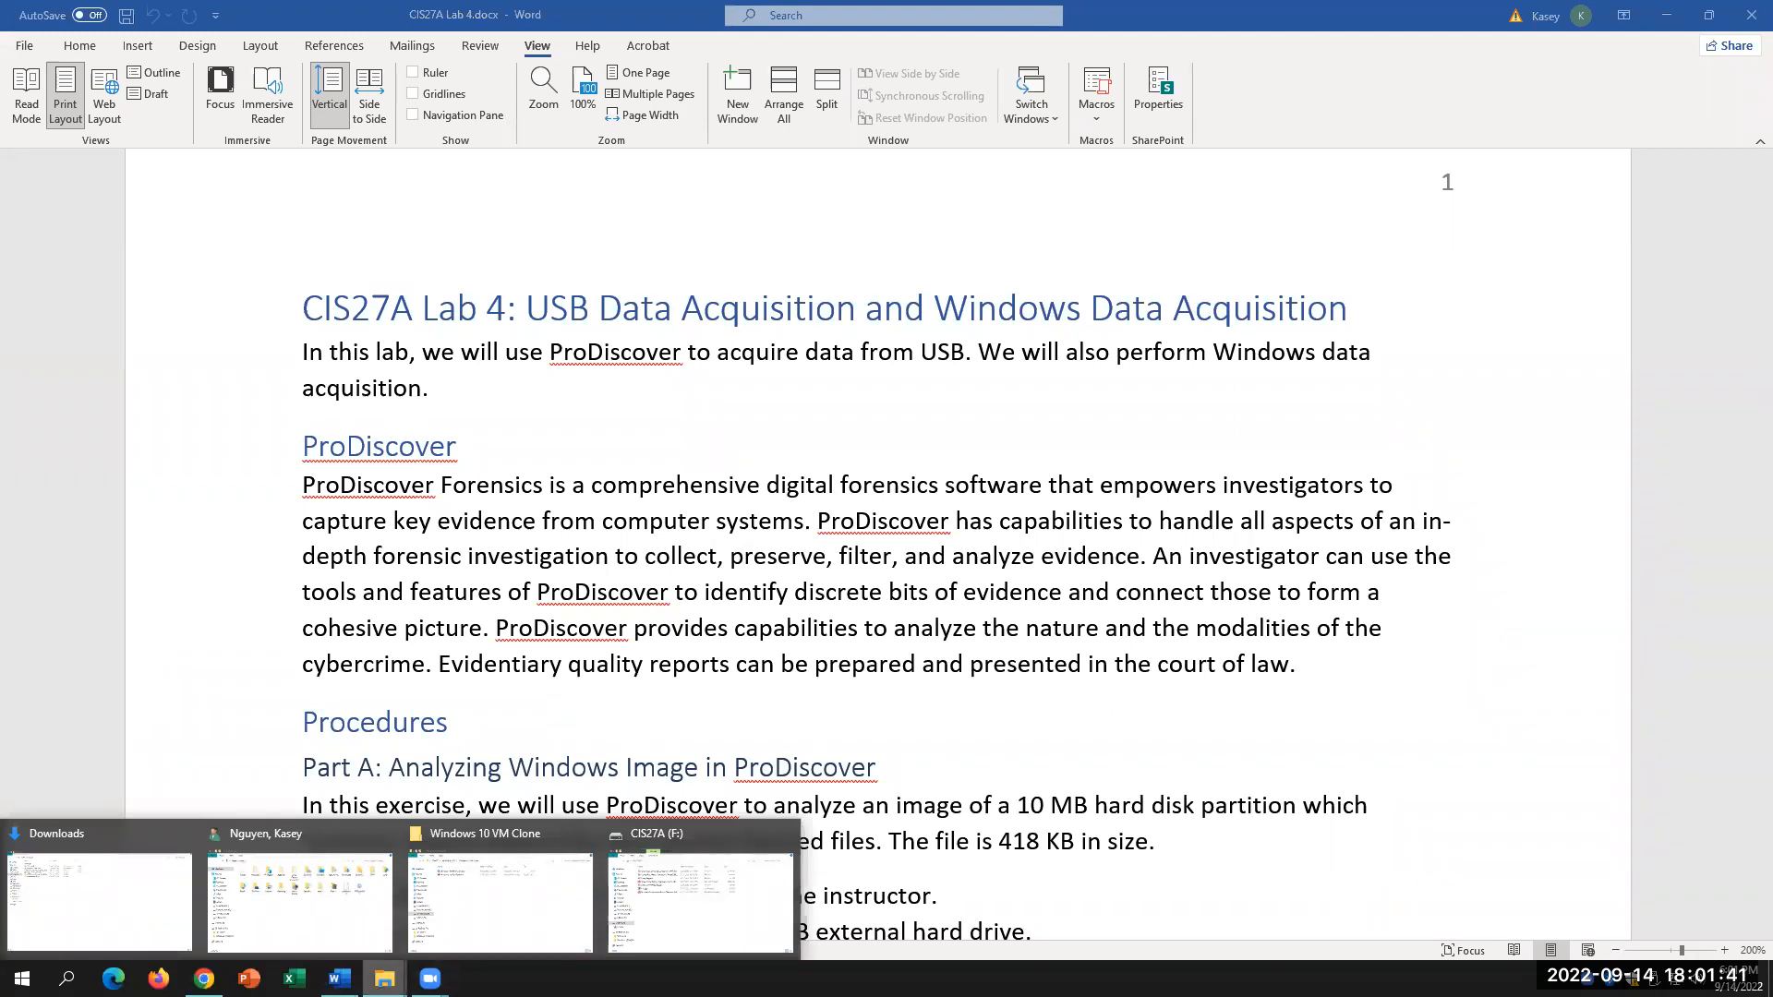
pyautogui.click(300, 895)
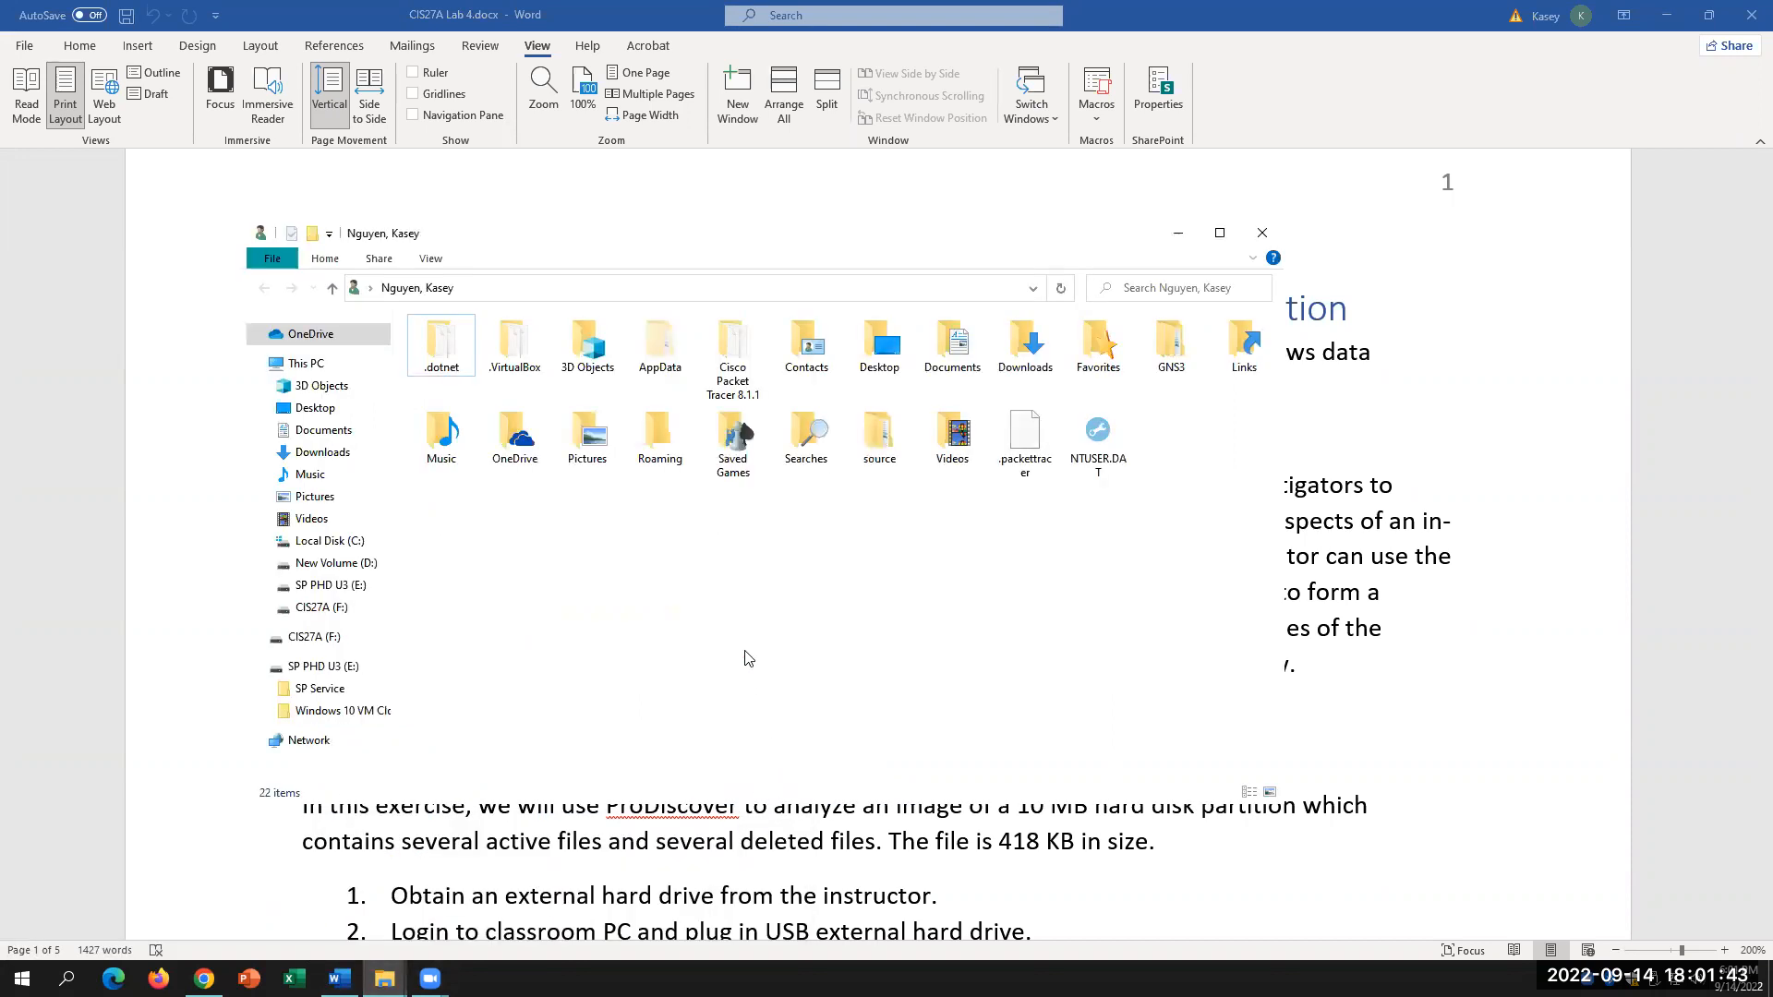
# Step: On SP PHD U3 (E:), open the Windows 10 VM Clone folder and its Windows 10 VM Clone.vbox file
pyautogui.click(319, 585)
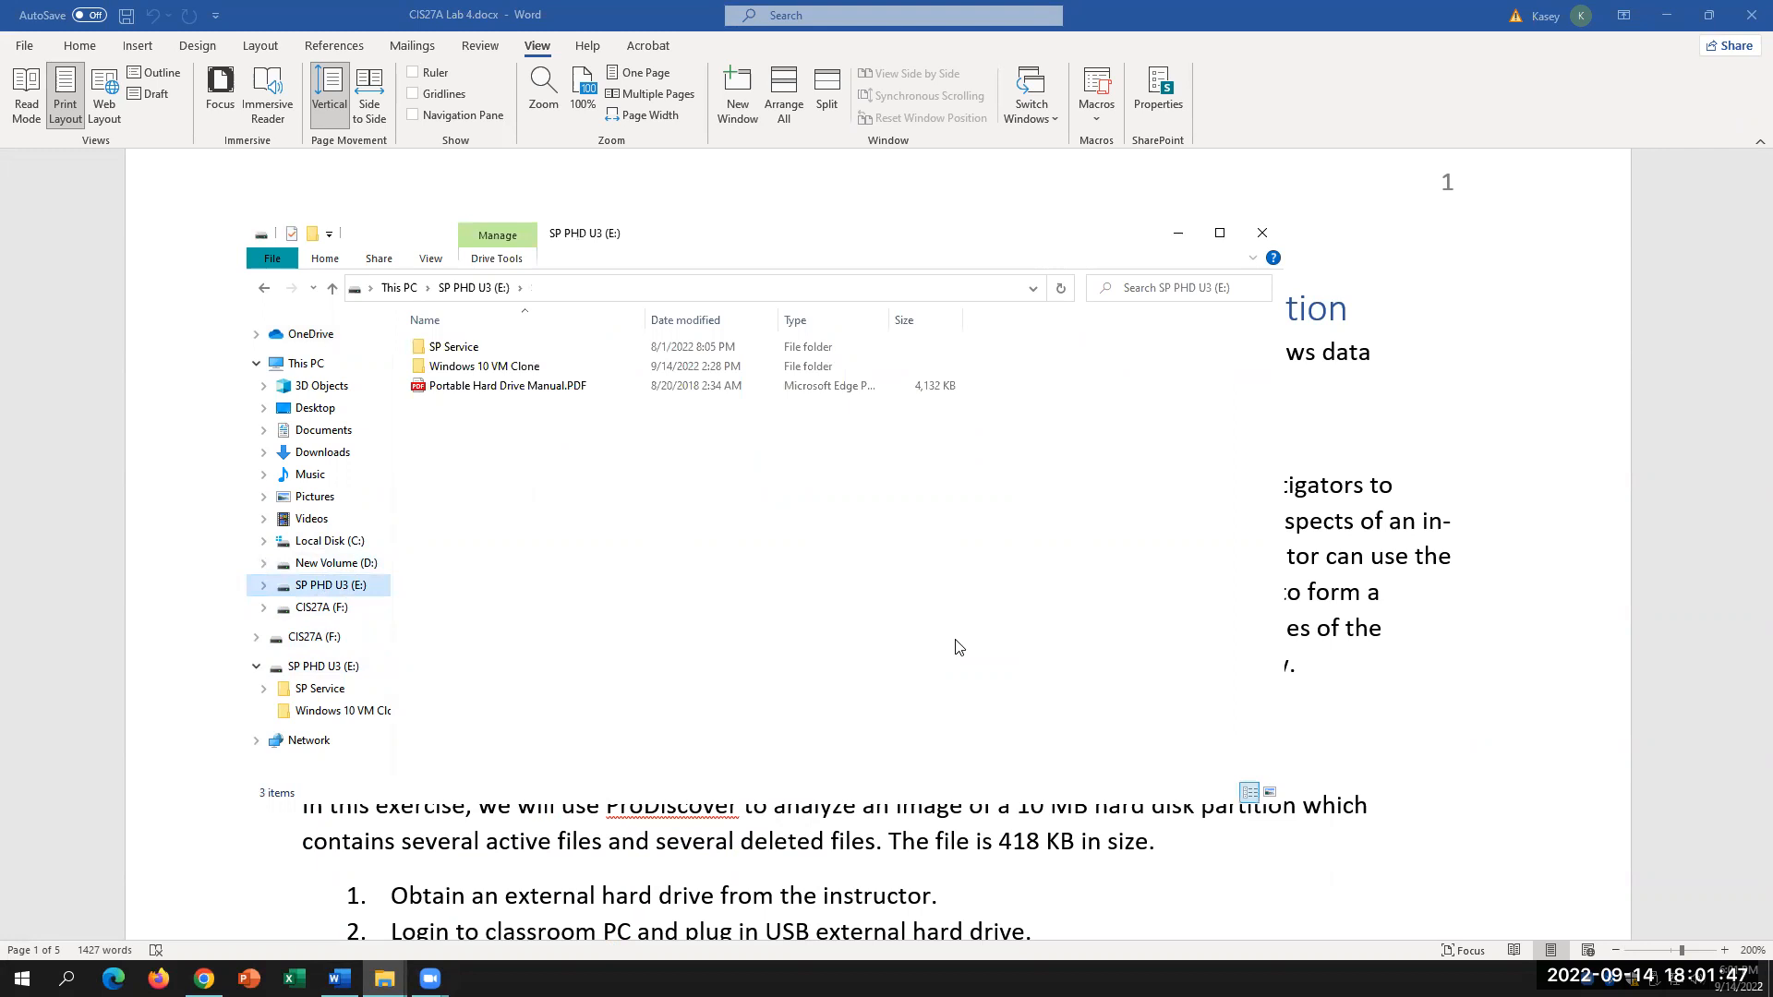
pyautogui.click(509, 368)
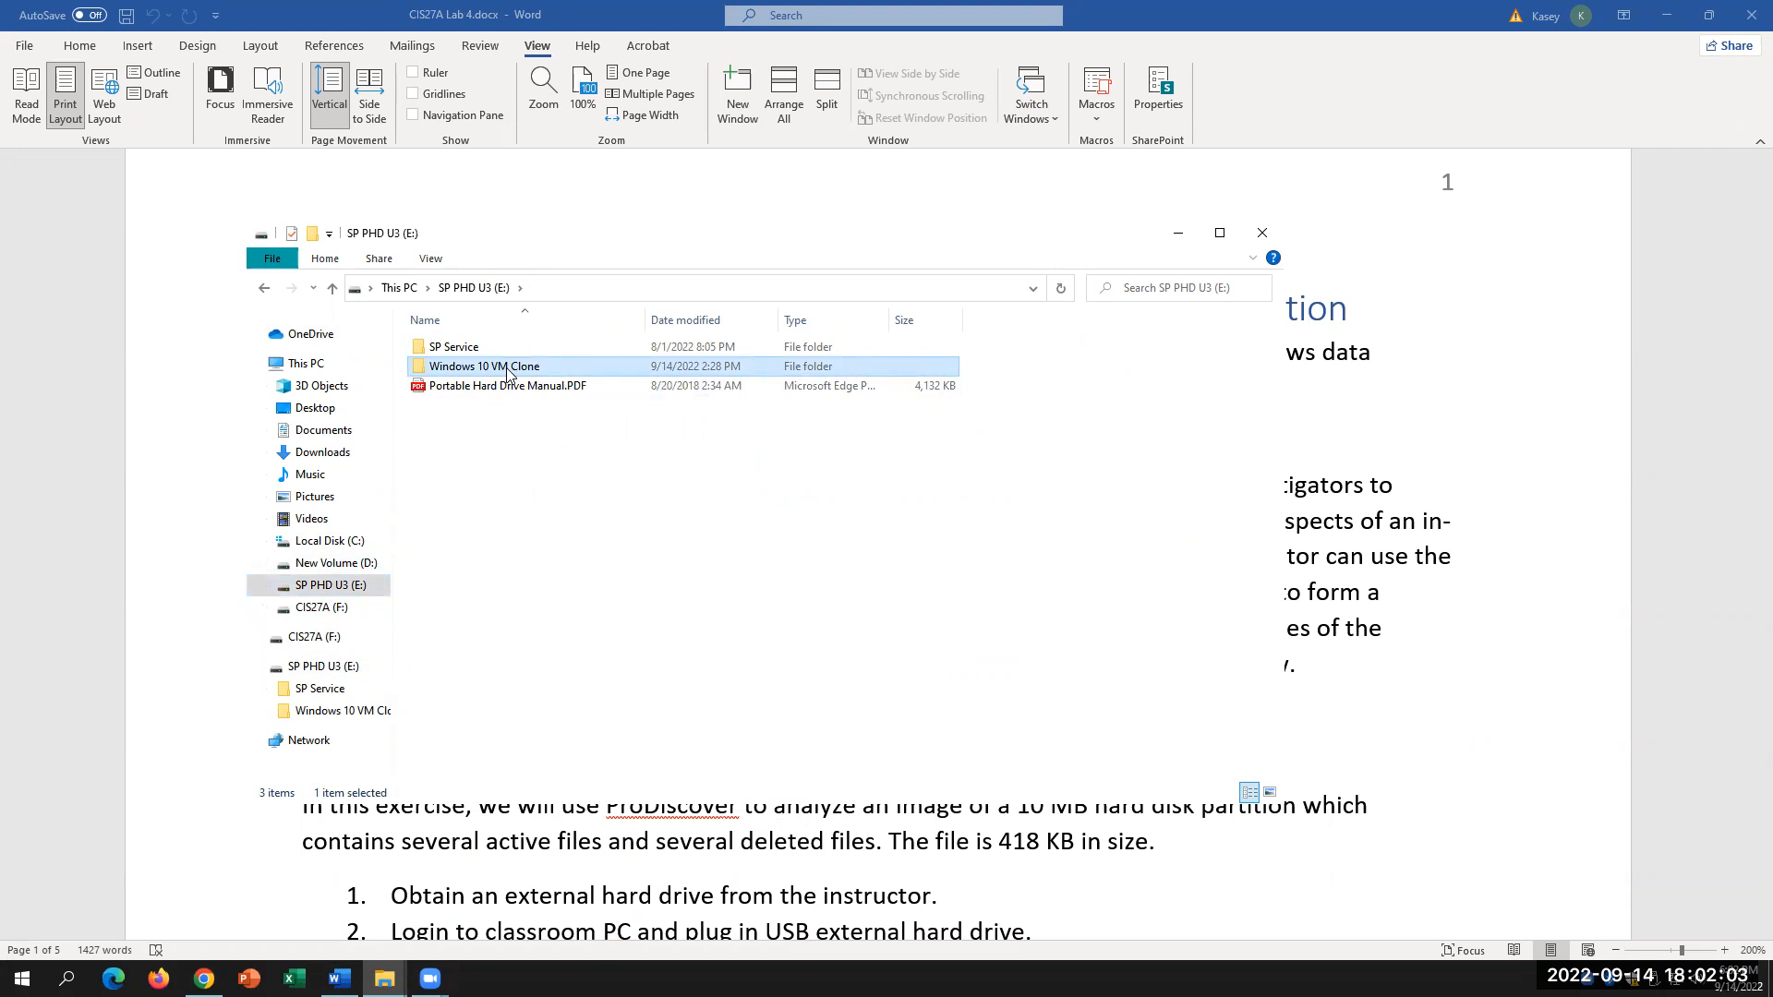
pyautogui.doubleClick(507, 369)
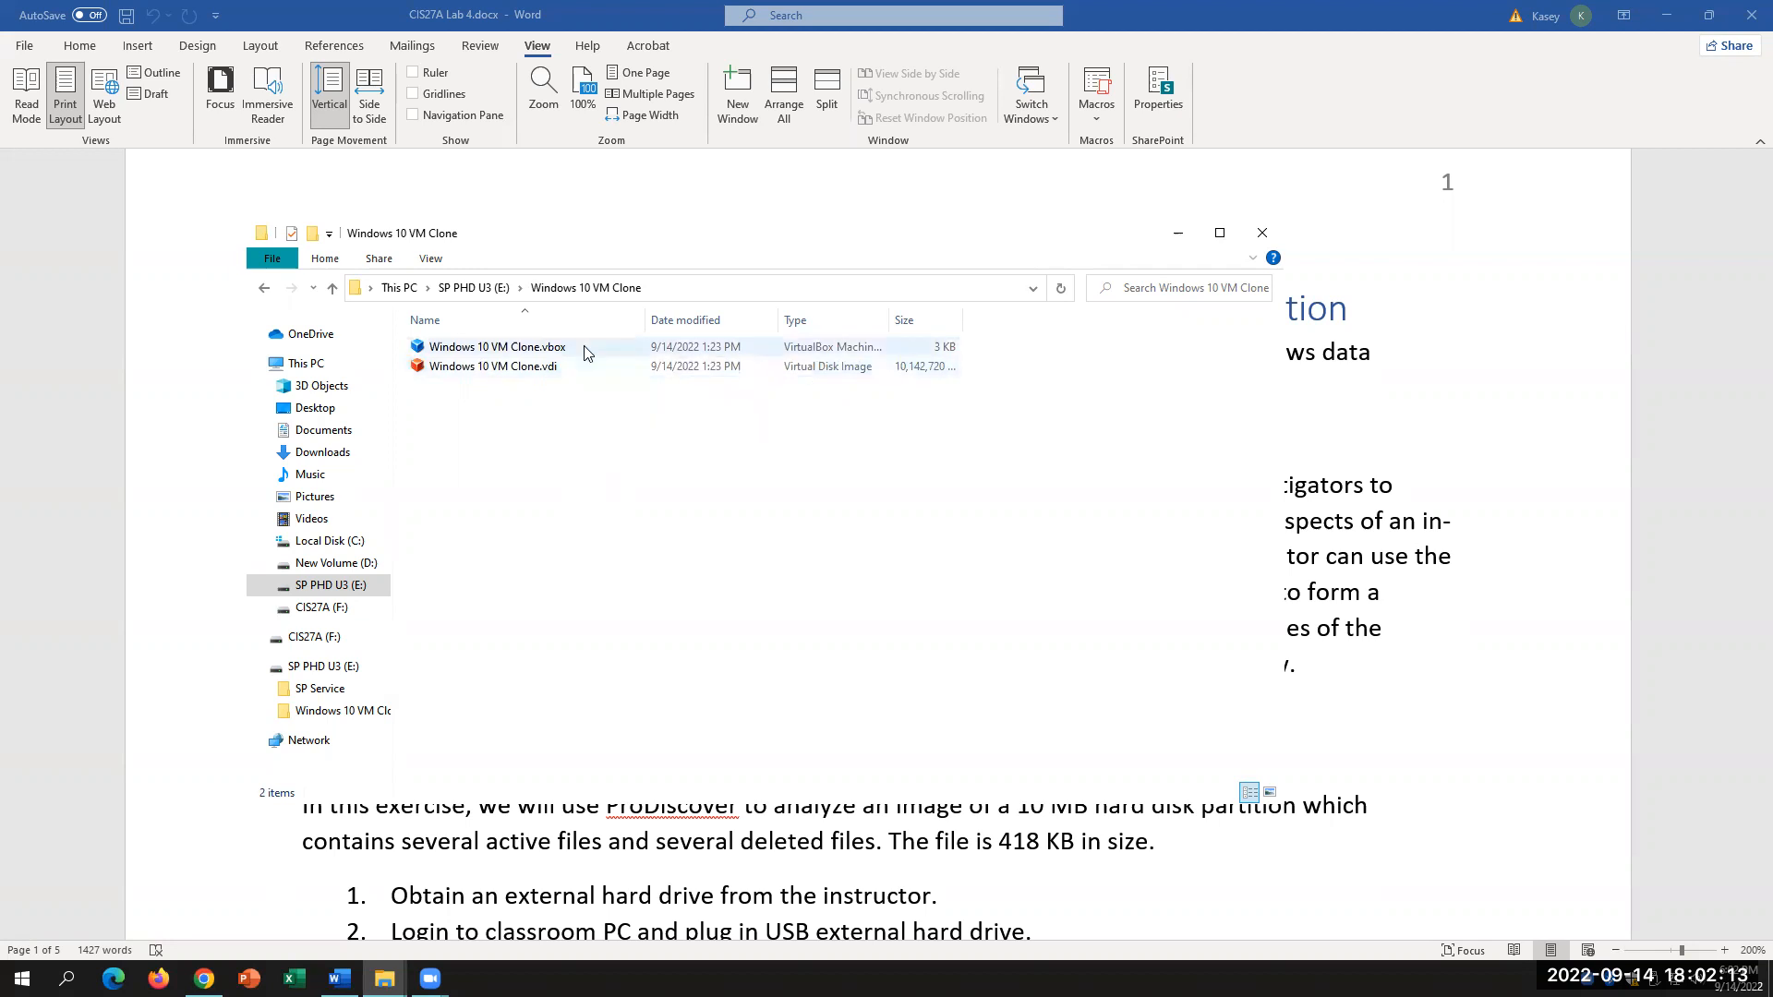
pyautogui.moveTo(585, 350)
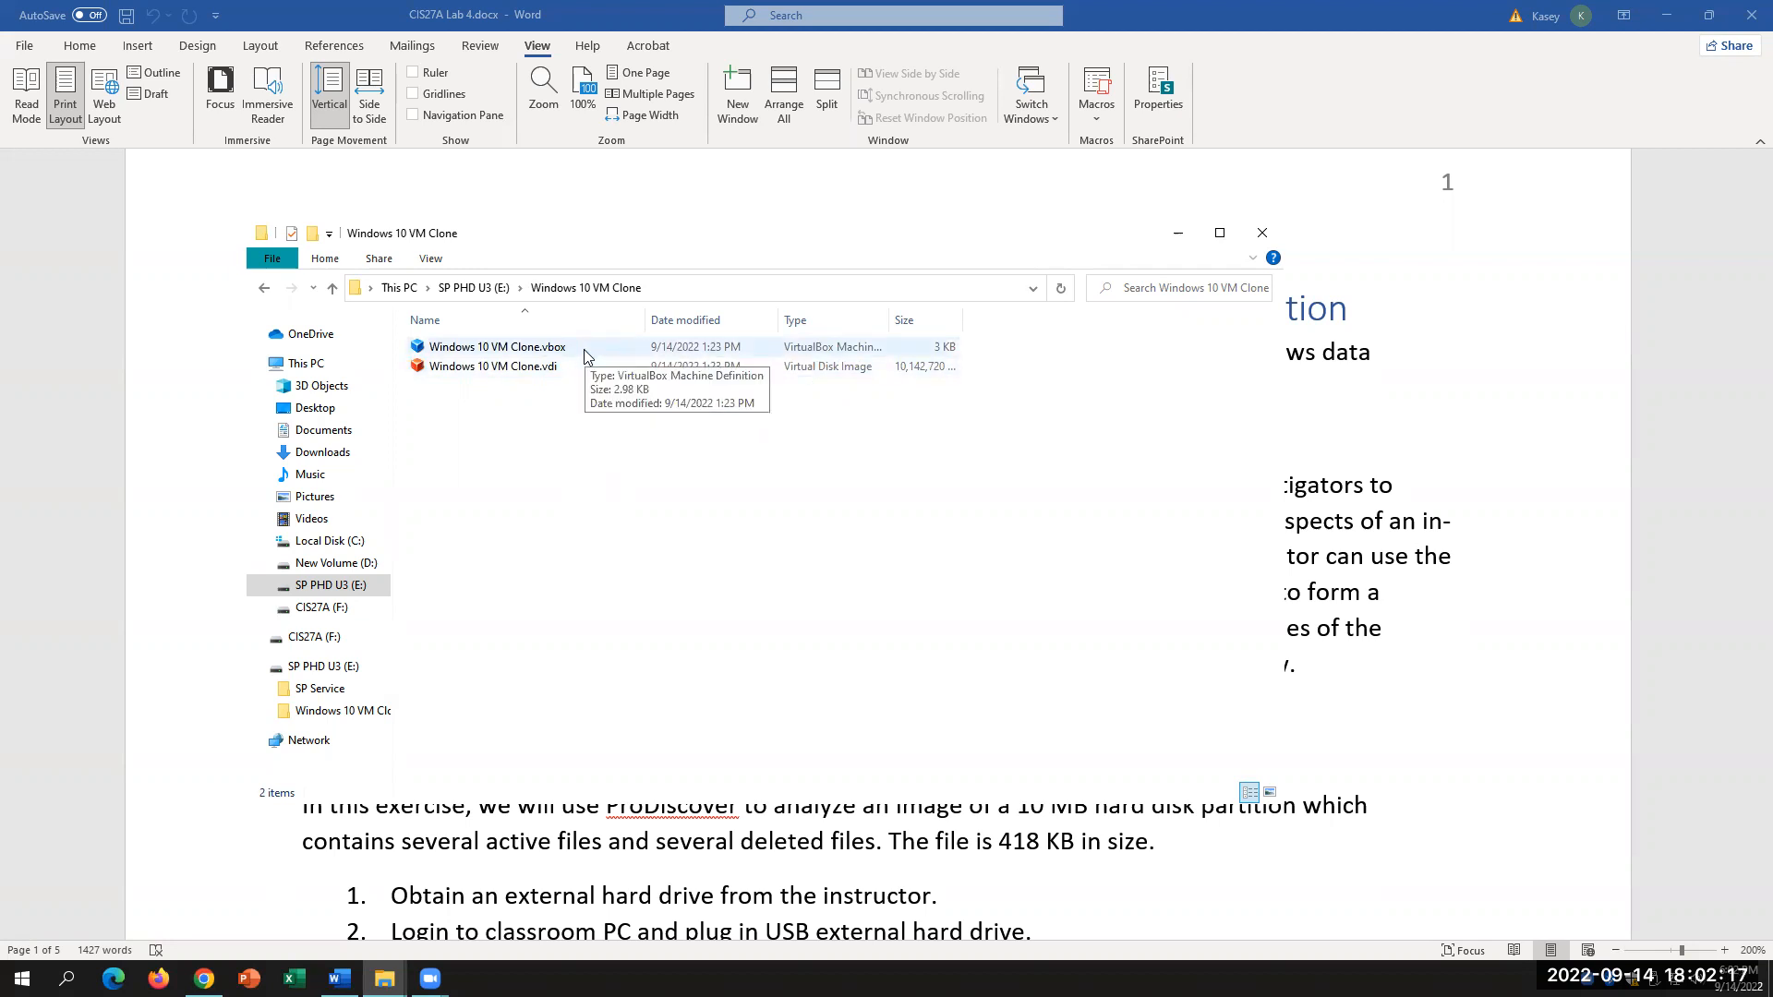
pyautogui.click(585, 356)
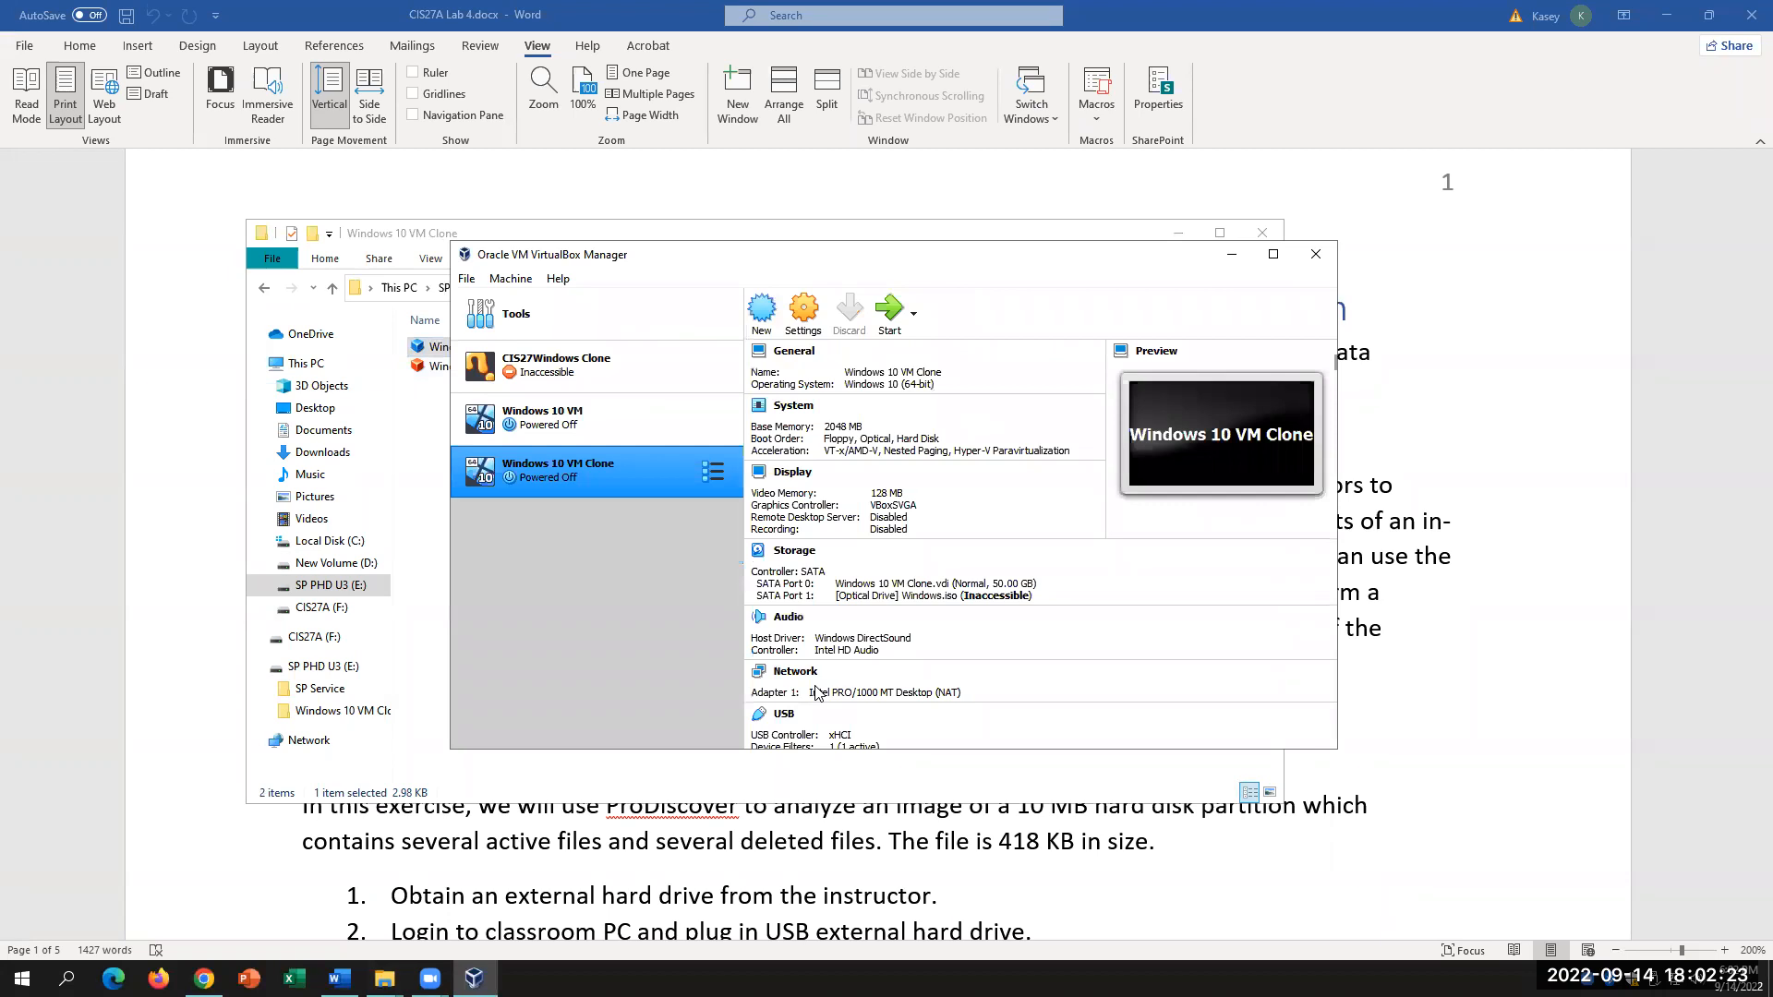
# Step: Start the Windows 10 VM Clone machine and bring its running window forward
pyautogui.click(892, 313)
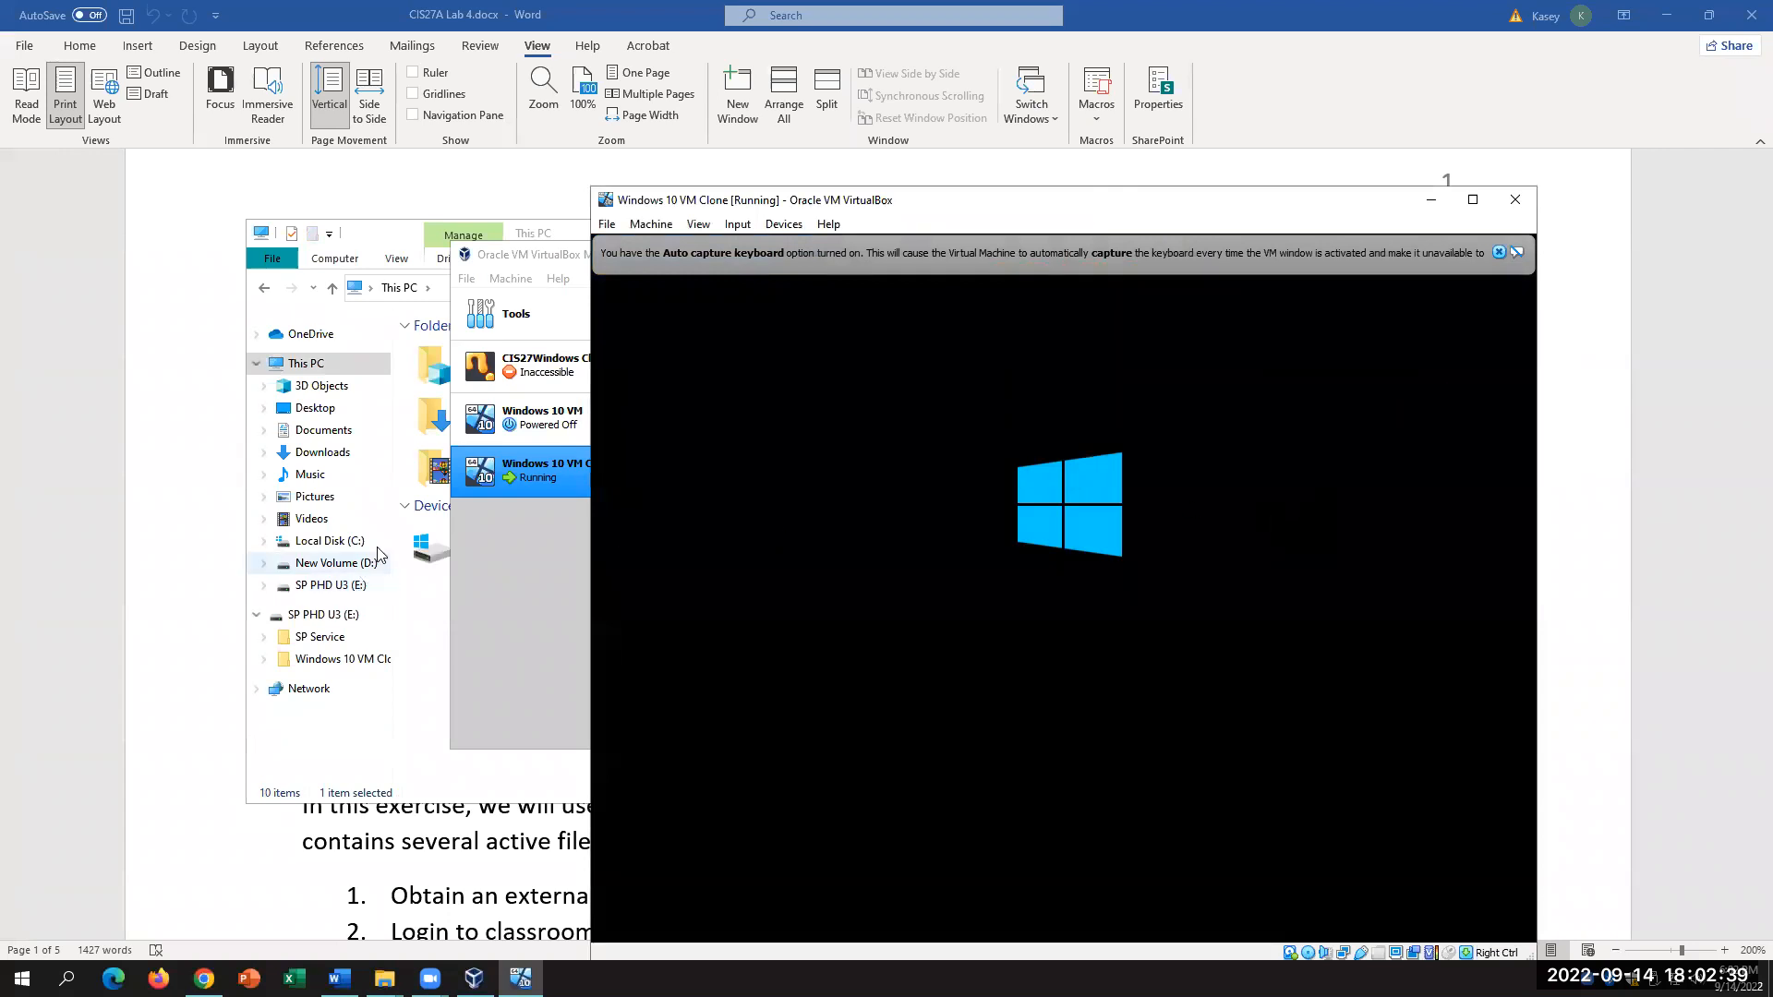
pyautogui.click(534, 570)
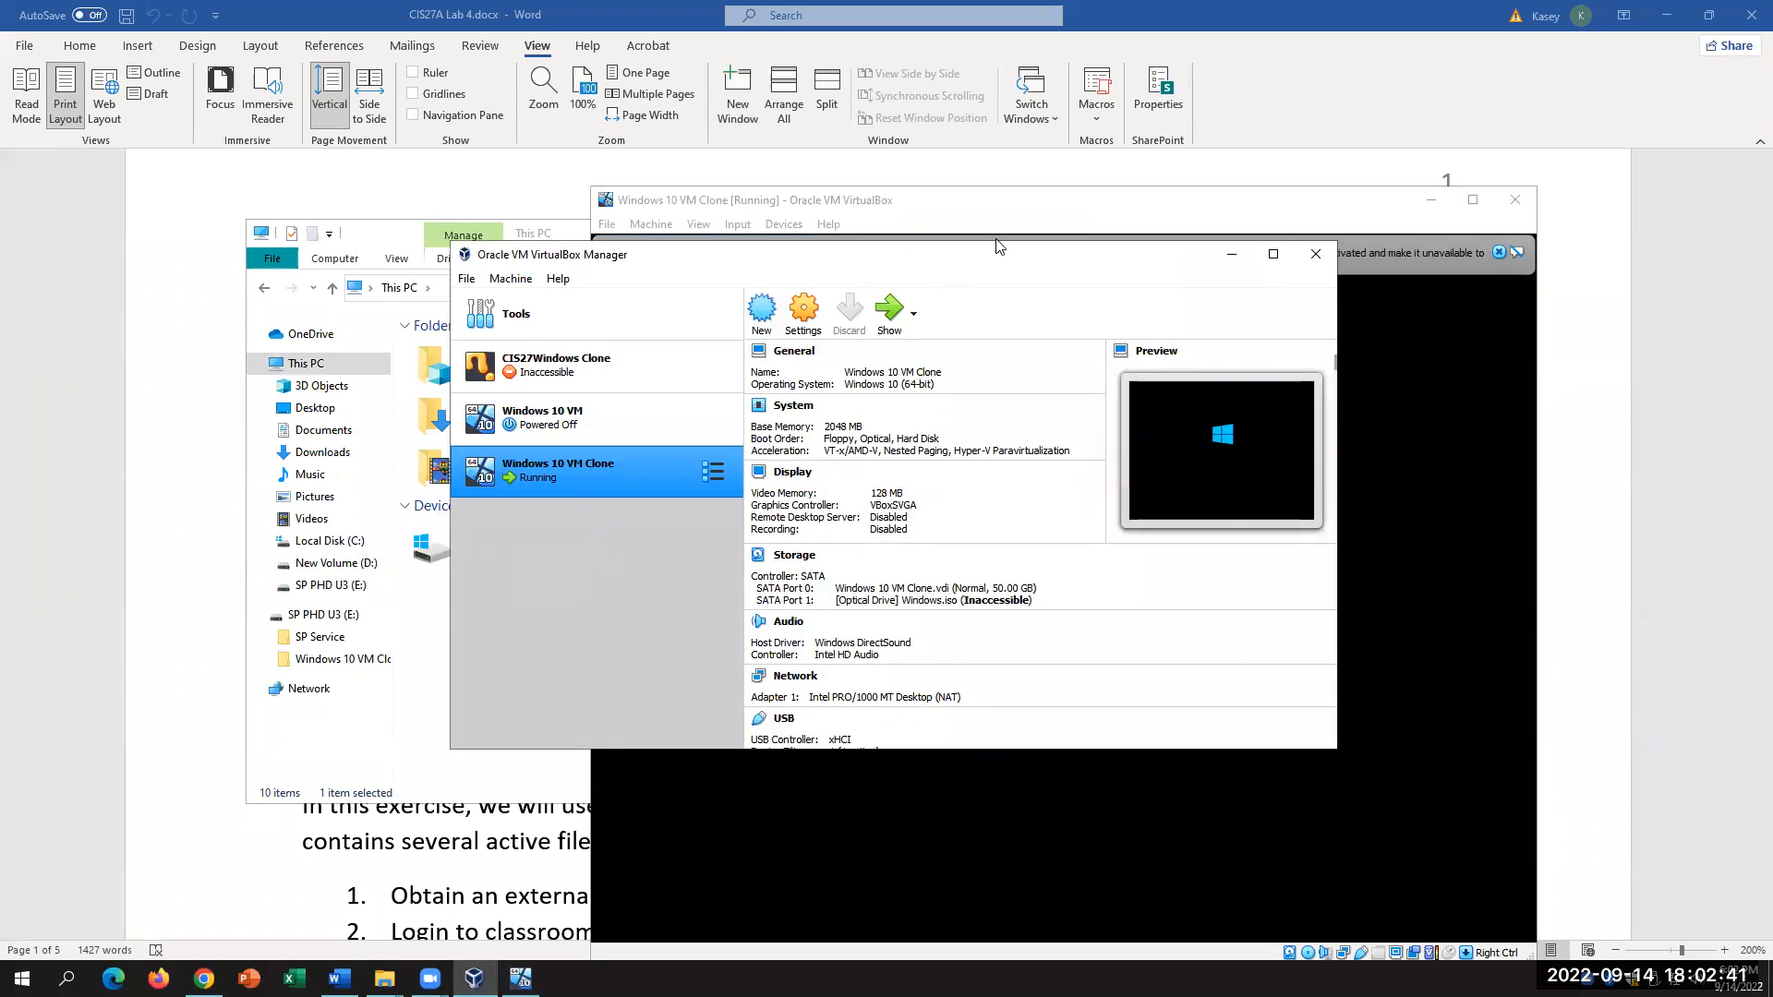
pyautogui.click(316, 661)
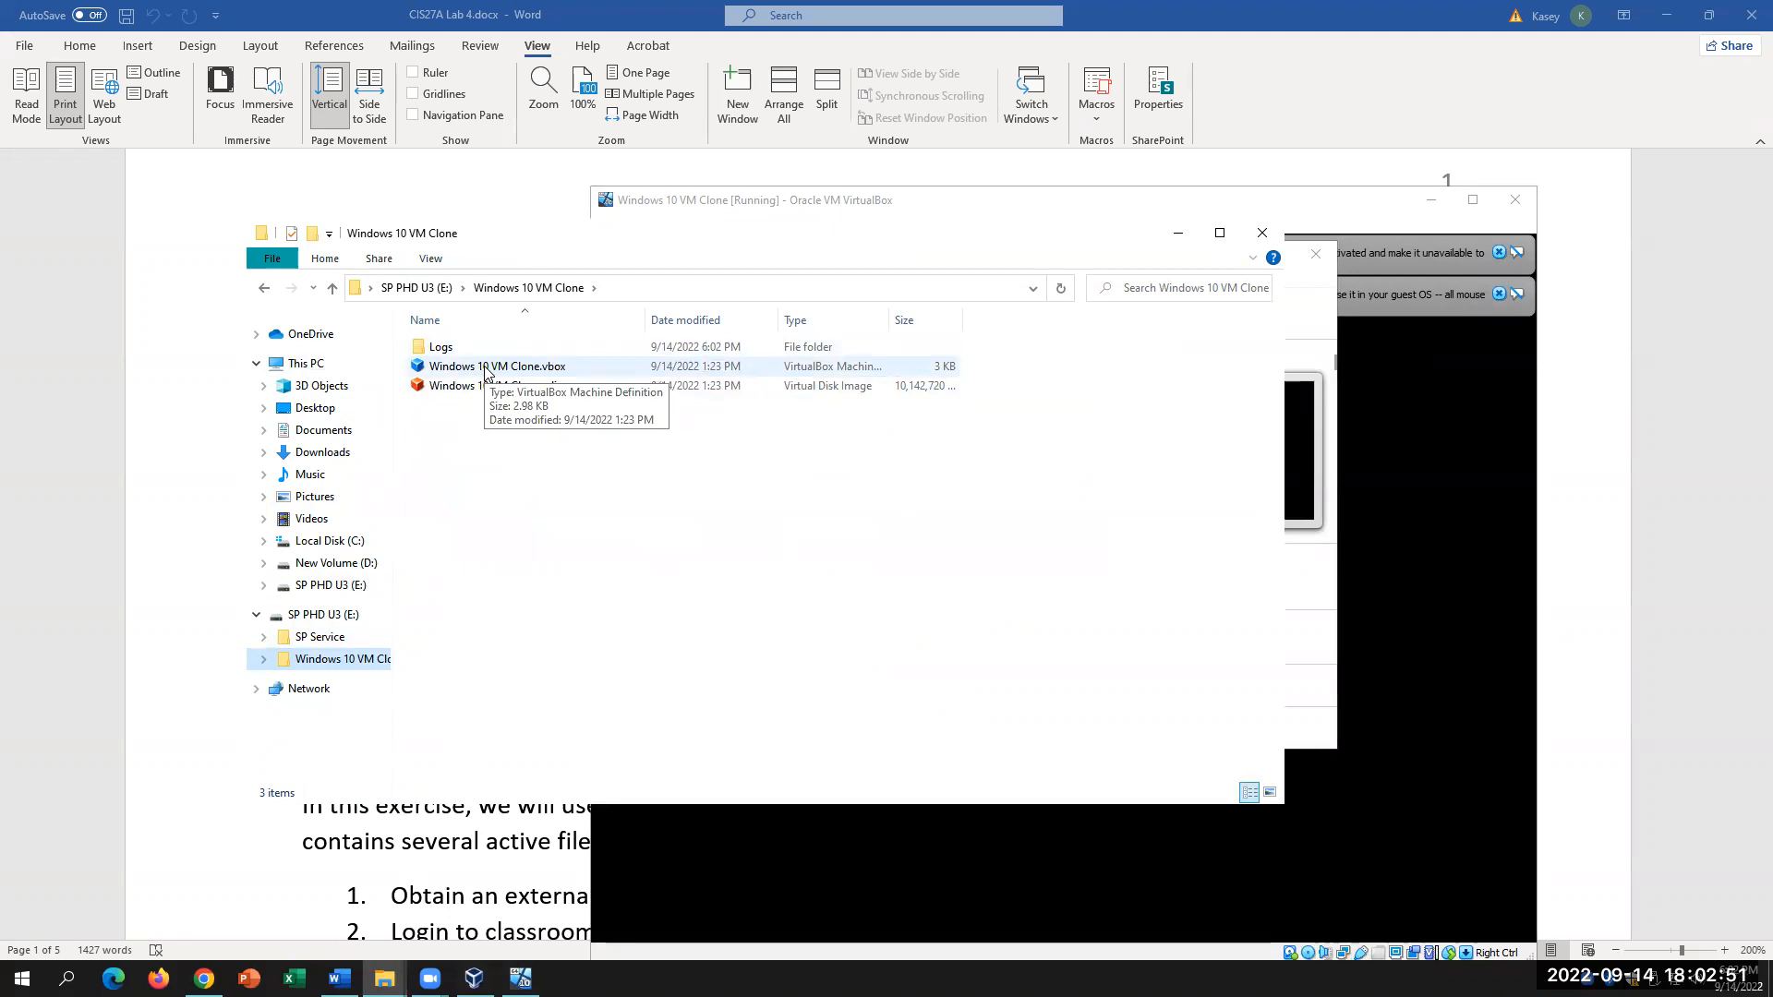
pyautogui.click(1322, 742)
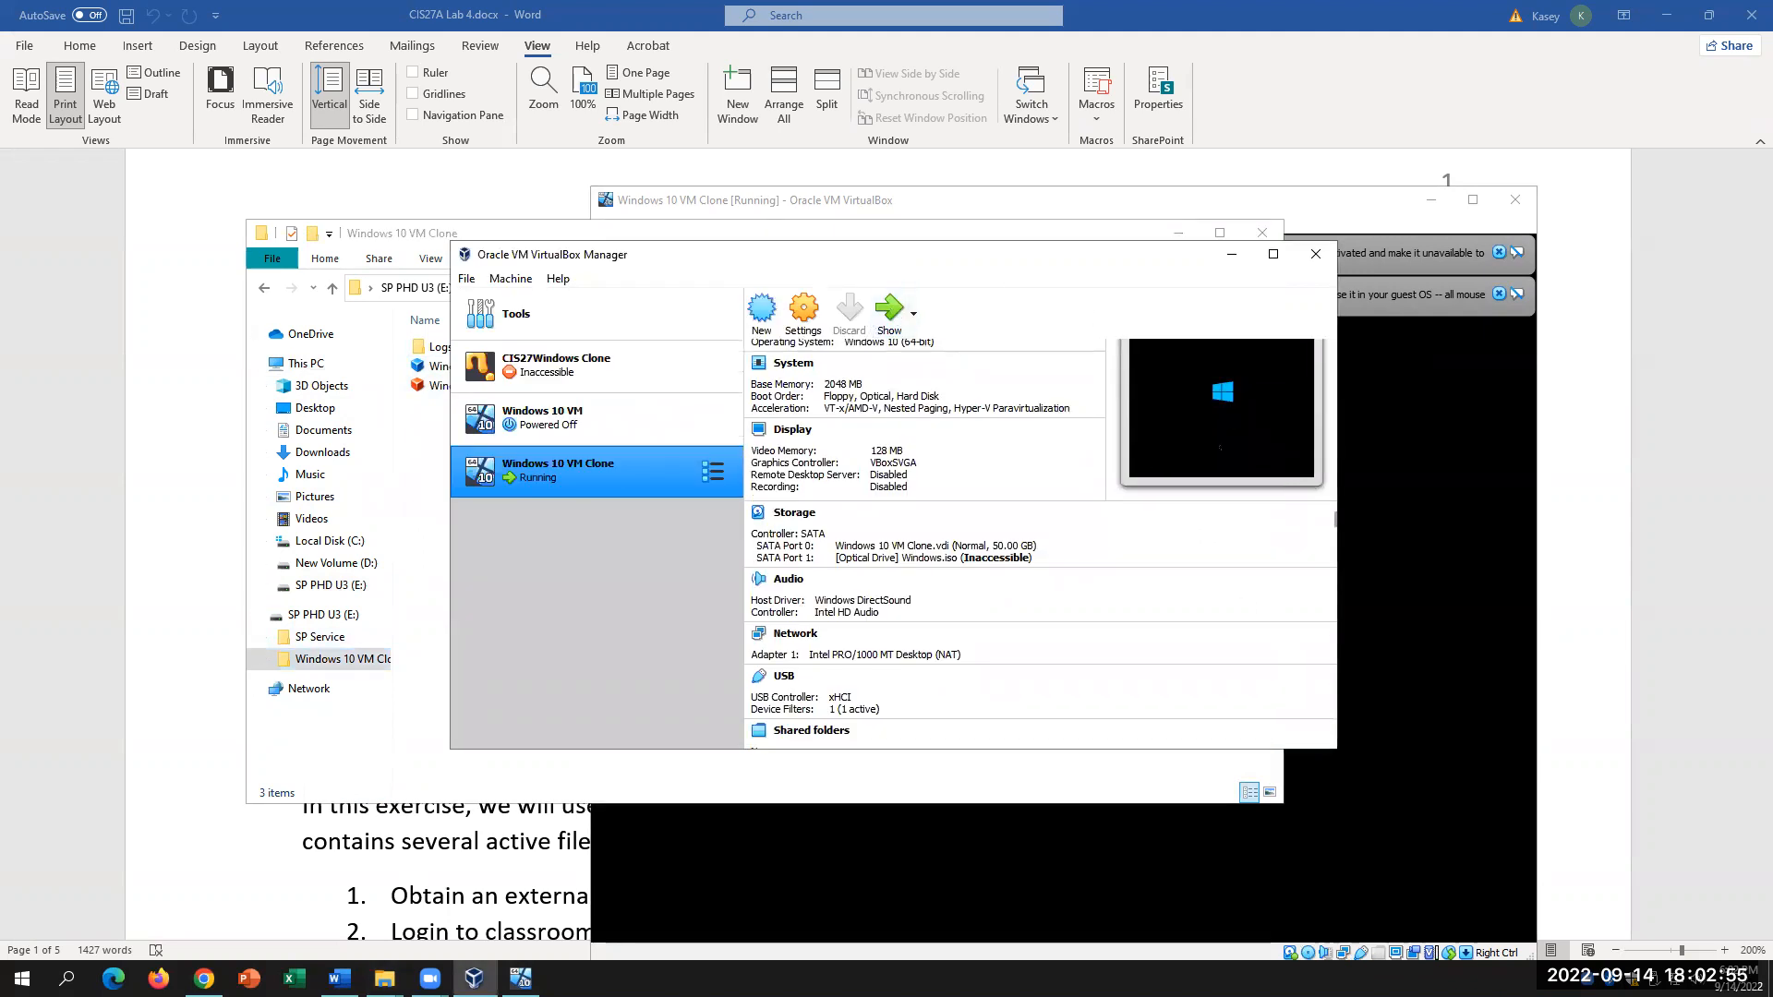
pyautogui.click(1414, 536)
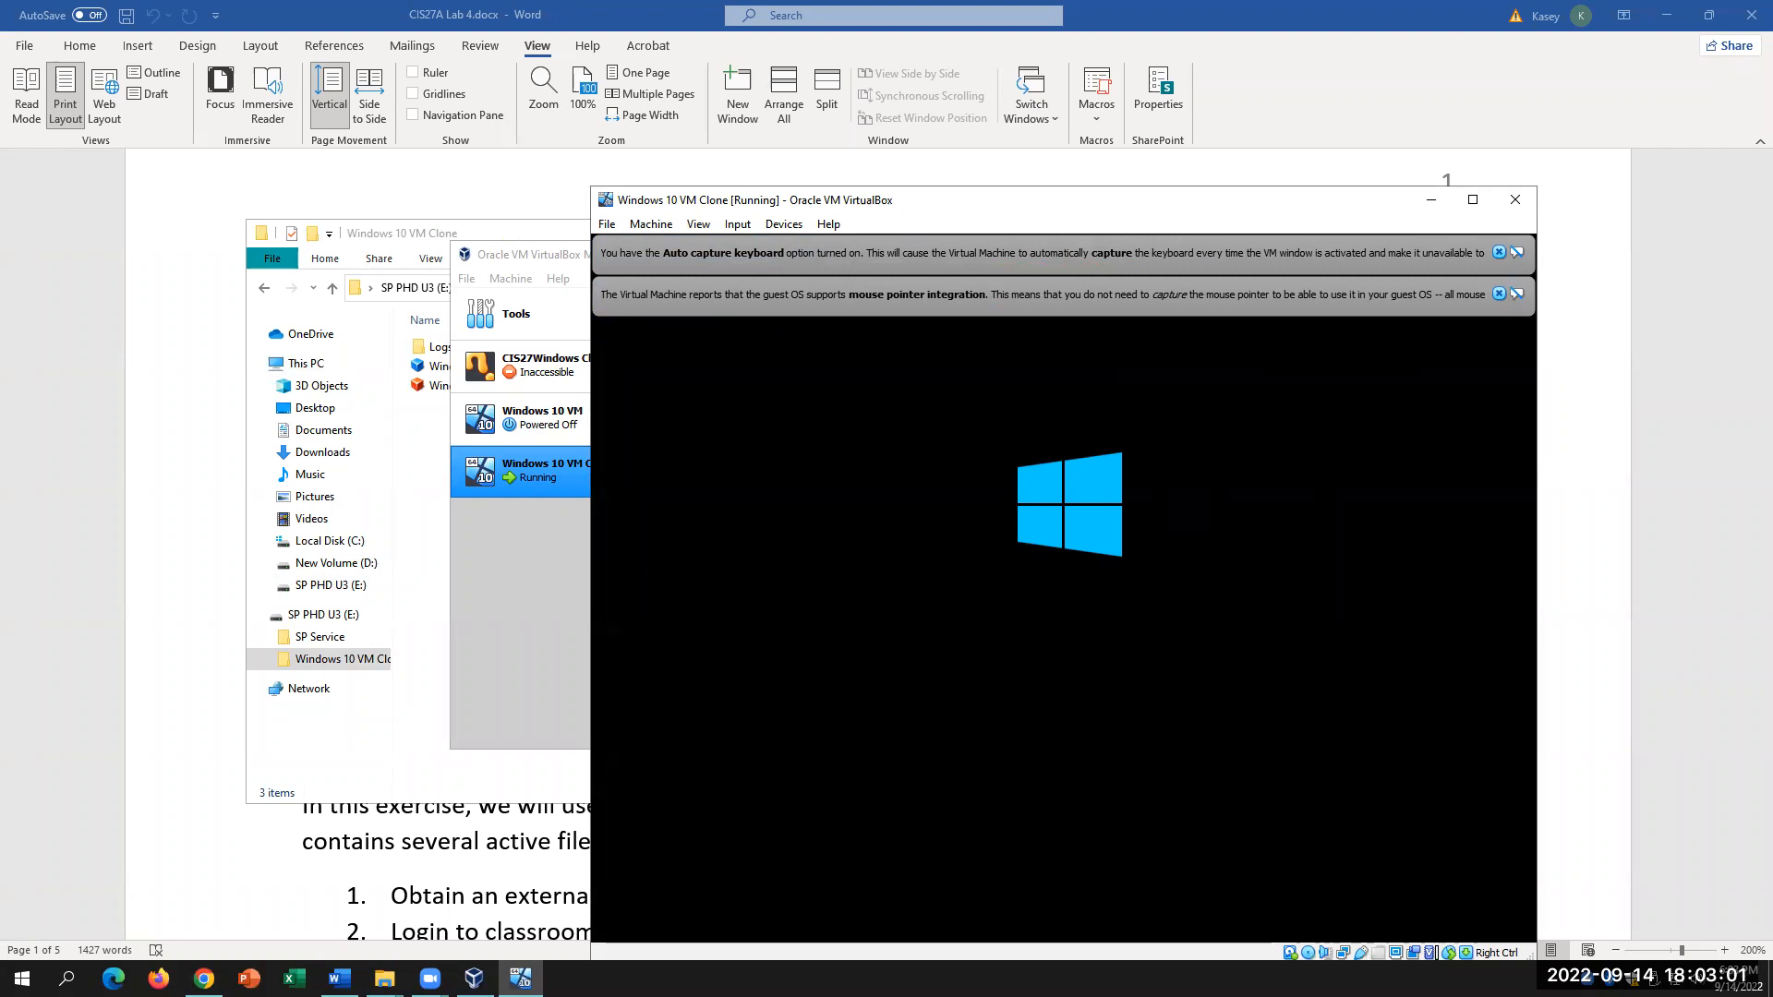
# Step: Dismiss the mouse integration and keyboard capture notices, then return to the Word lab steps
pyautogui.click(1500, 294)
pyautogui.click(1498, 252)
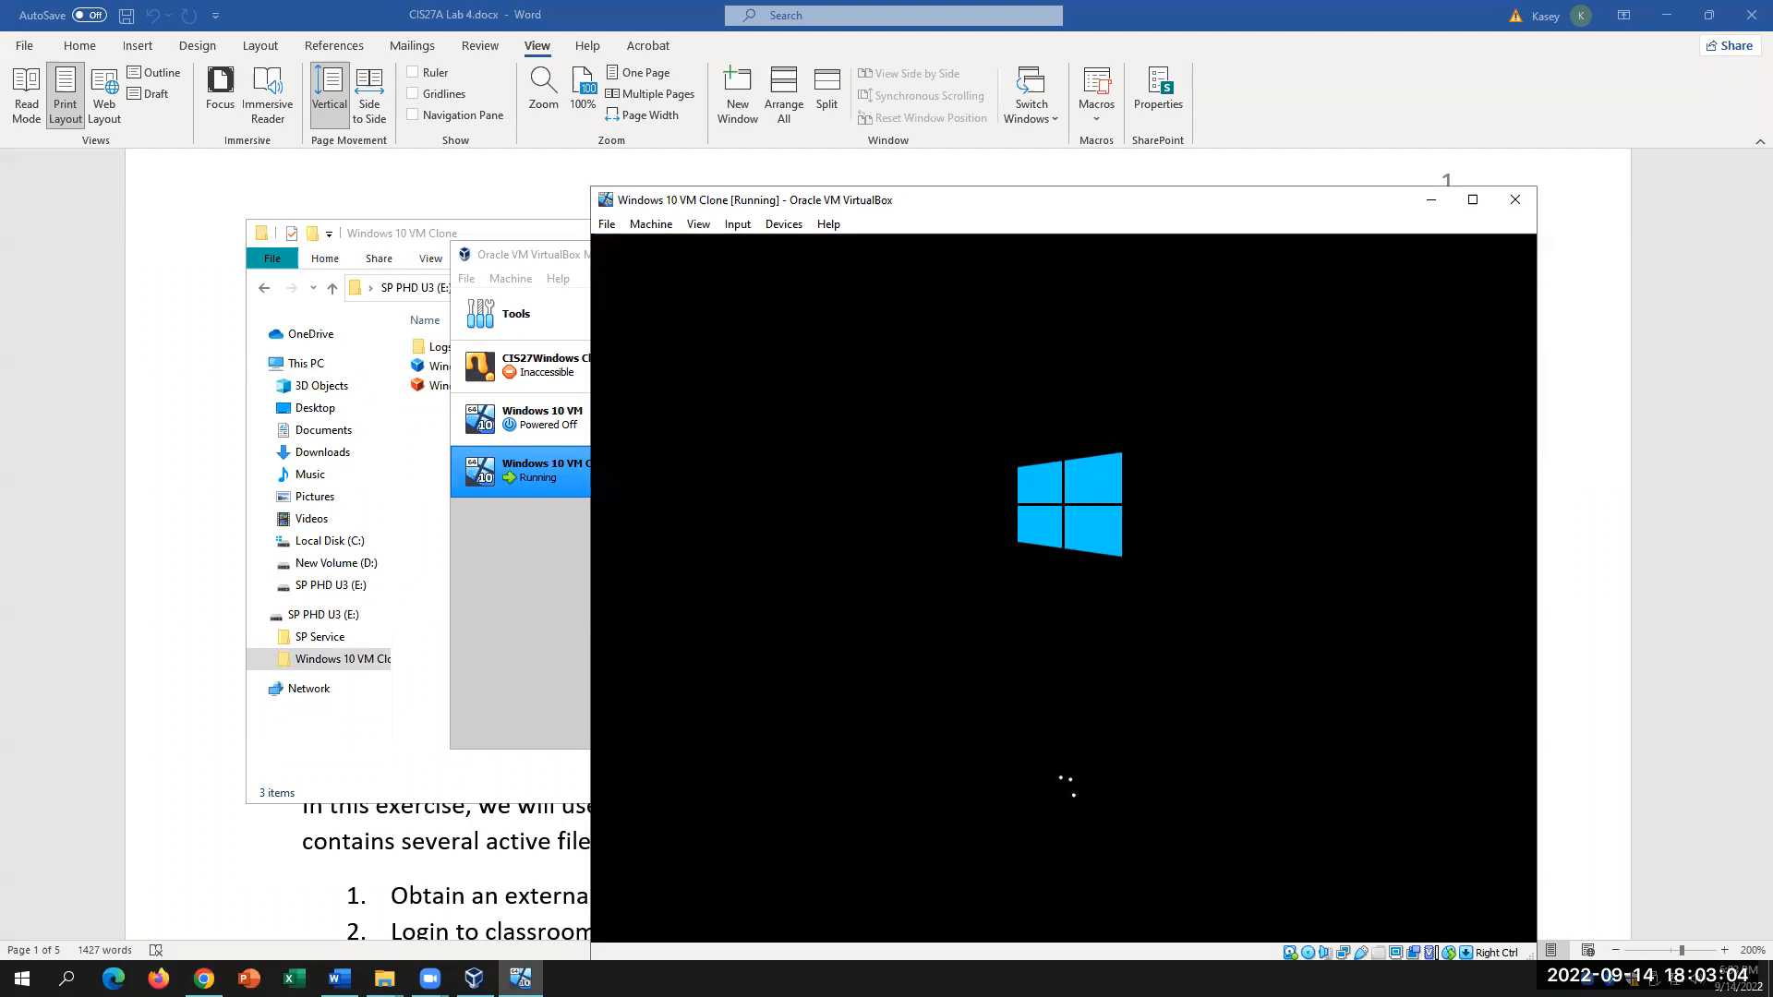
pyautogui.click(393, 830)
pyautogui.scroll(-5, 584, 760)
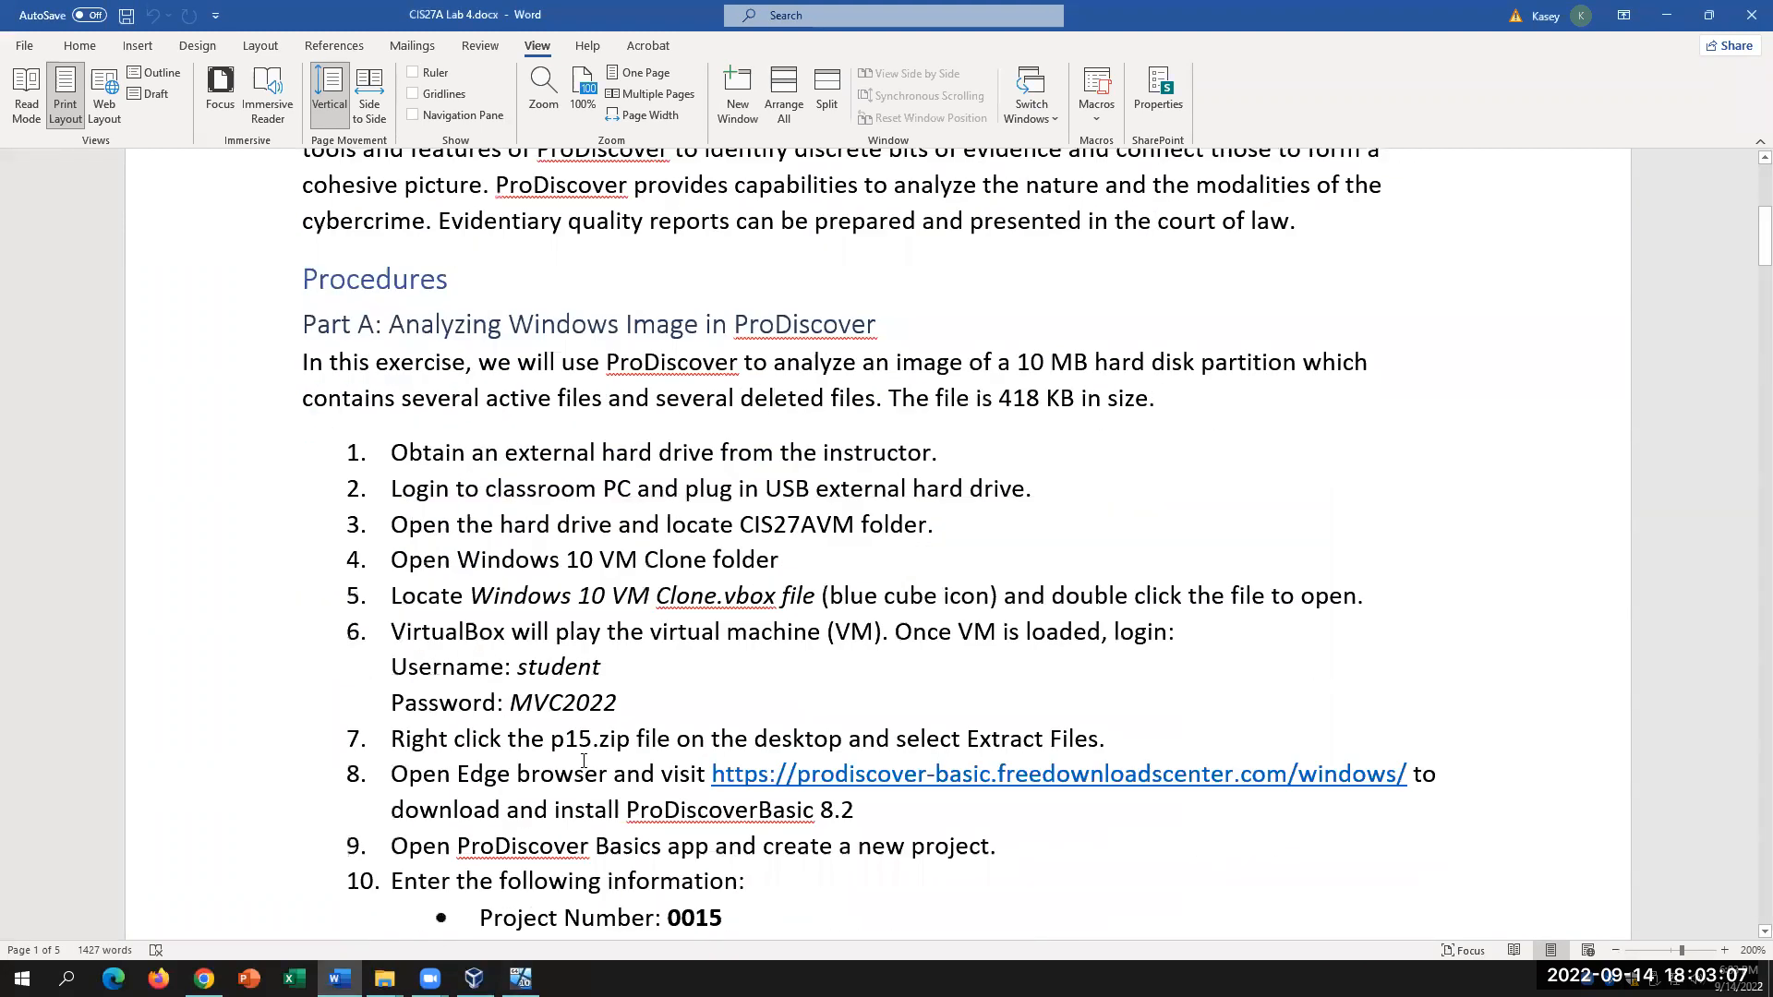
# Step: Append 'Click Start' to the end of step 5, then bring the VM window forward
pyautogui.scroll(-2, 584, 760)
pyautogui.moveTo(966, 345); pyautogui.dragTo(712, 382)
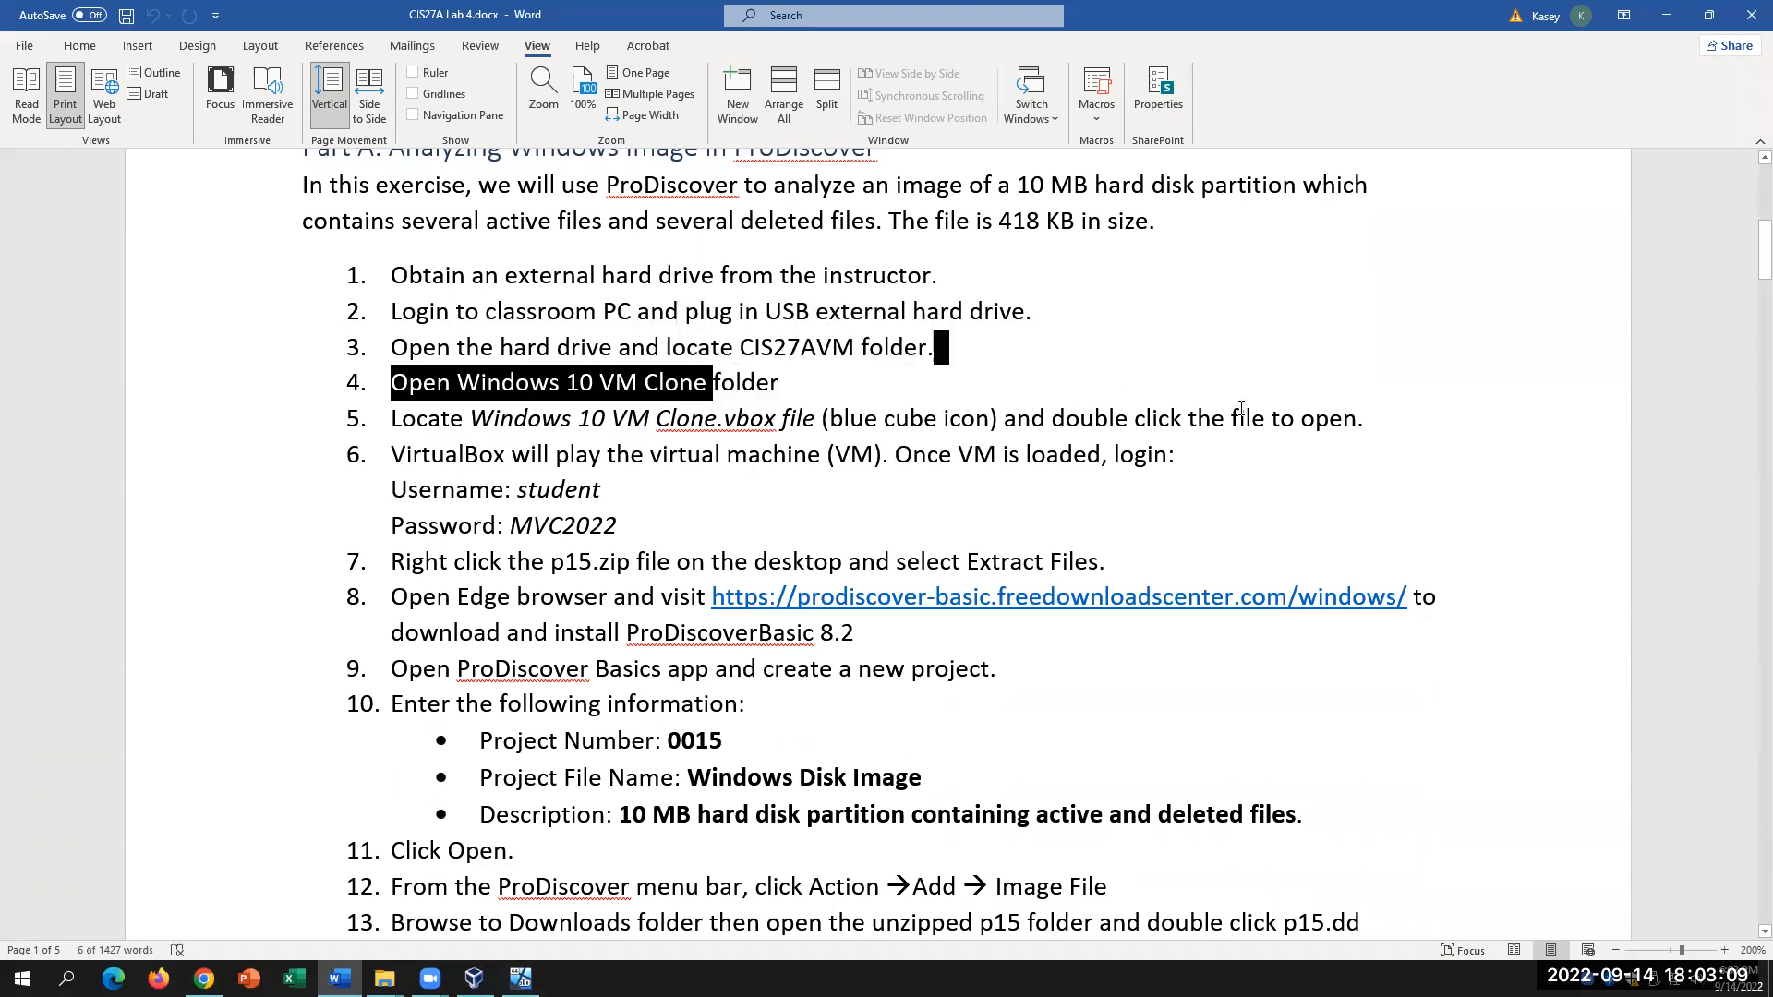
pyautogui.click(1241, 451)
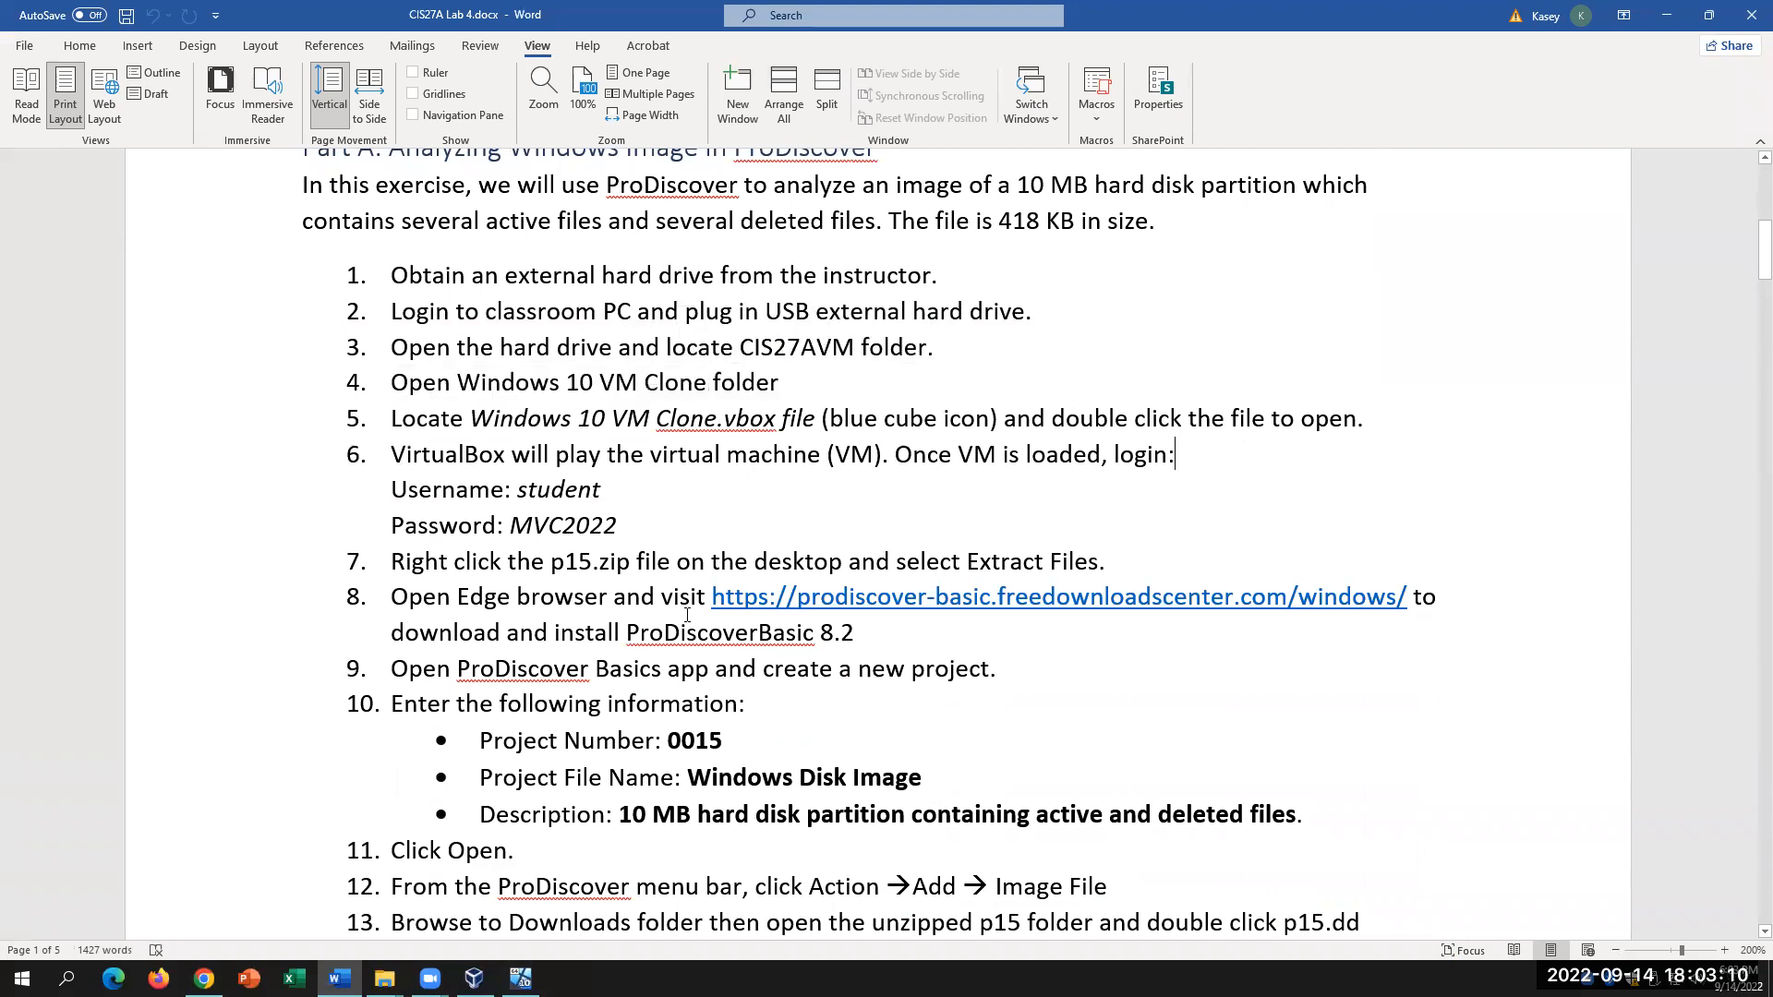
pyautogui.click(1396, 423)
pyautogui.write('Click ')
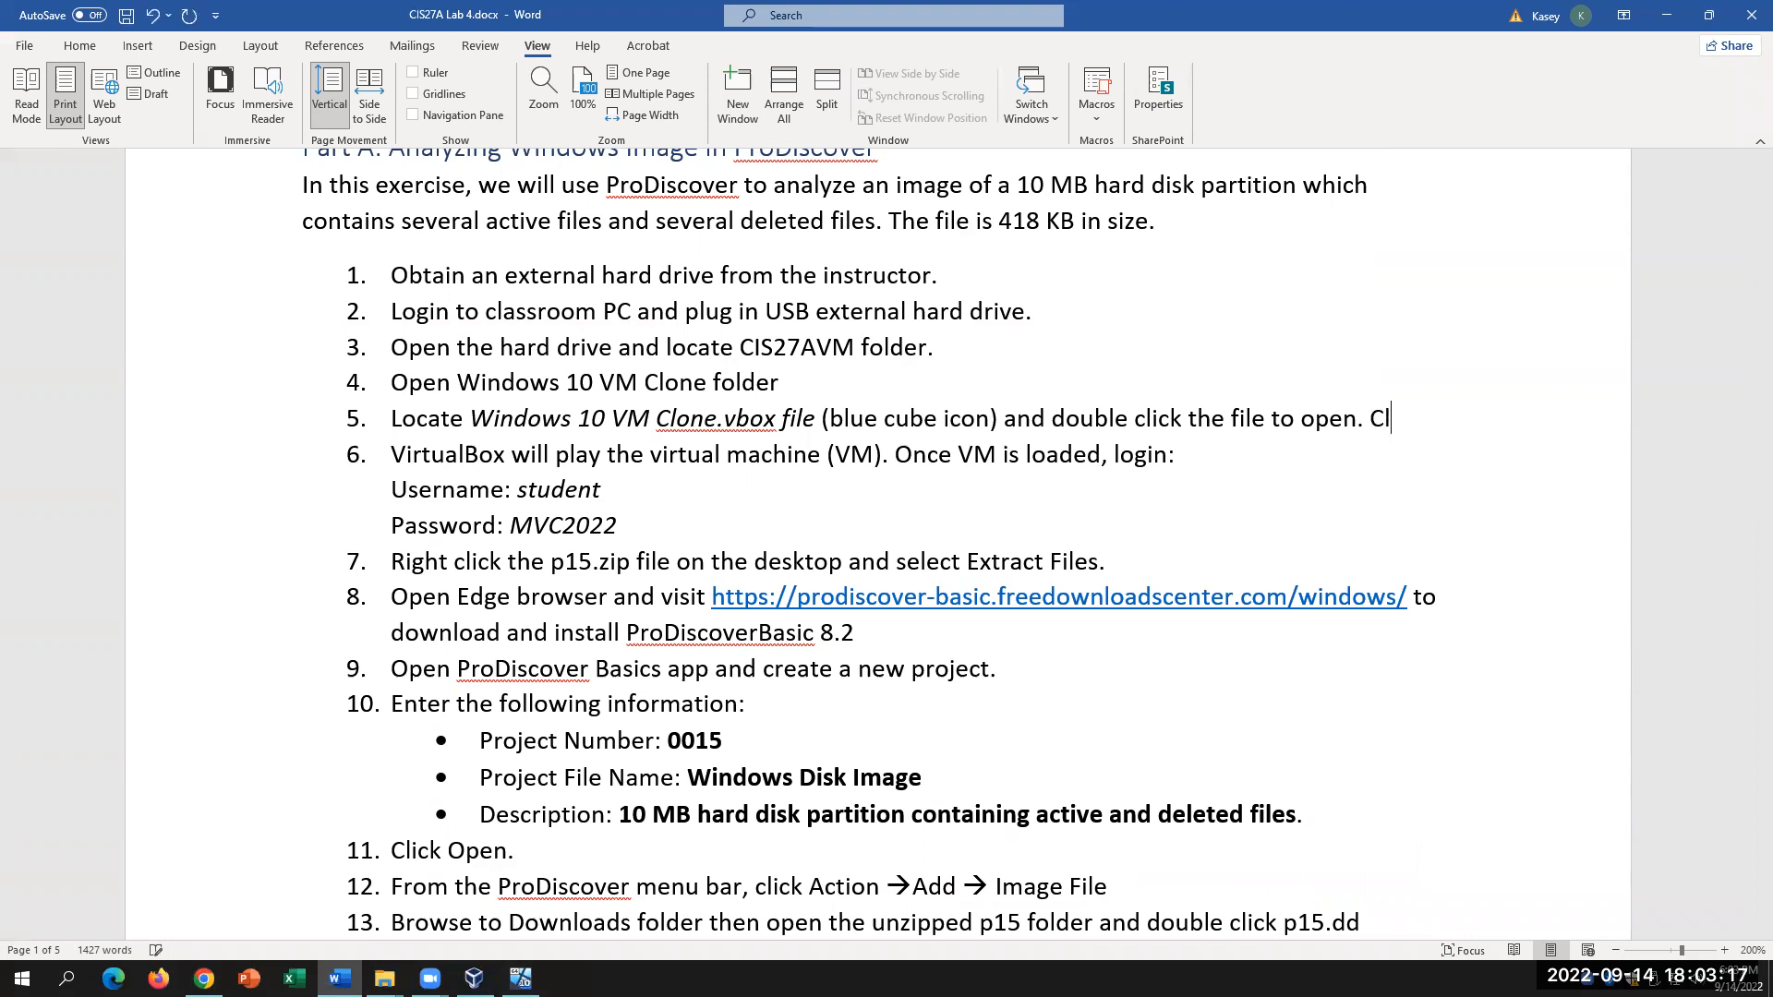
pyautogui.write('Start')
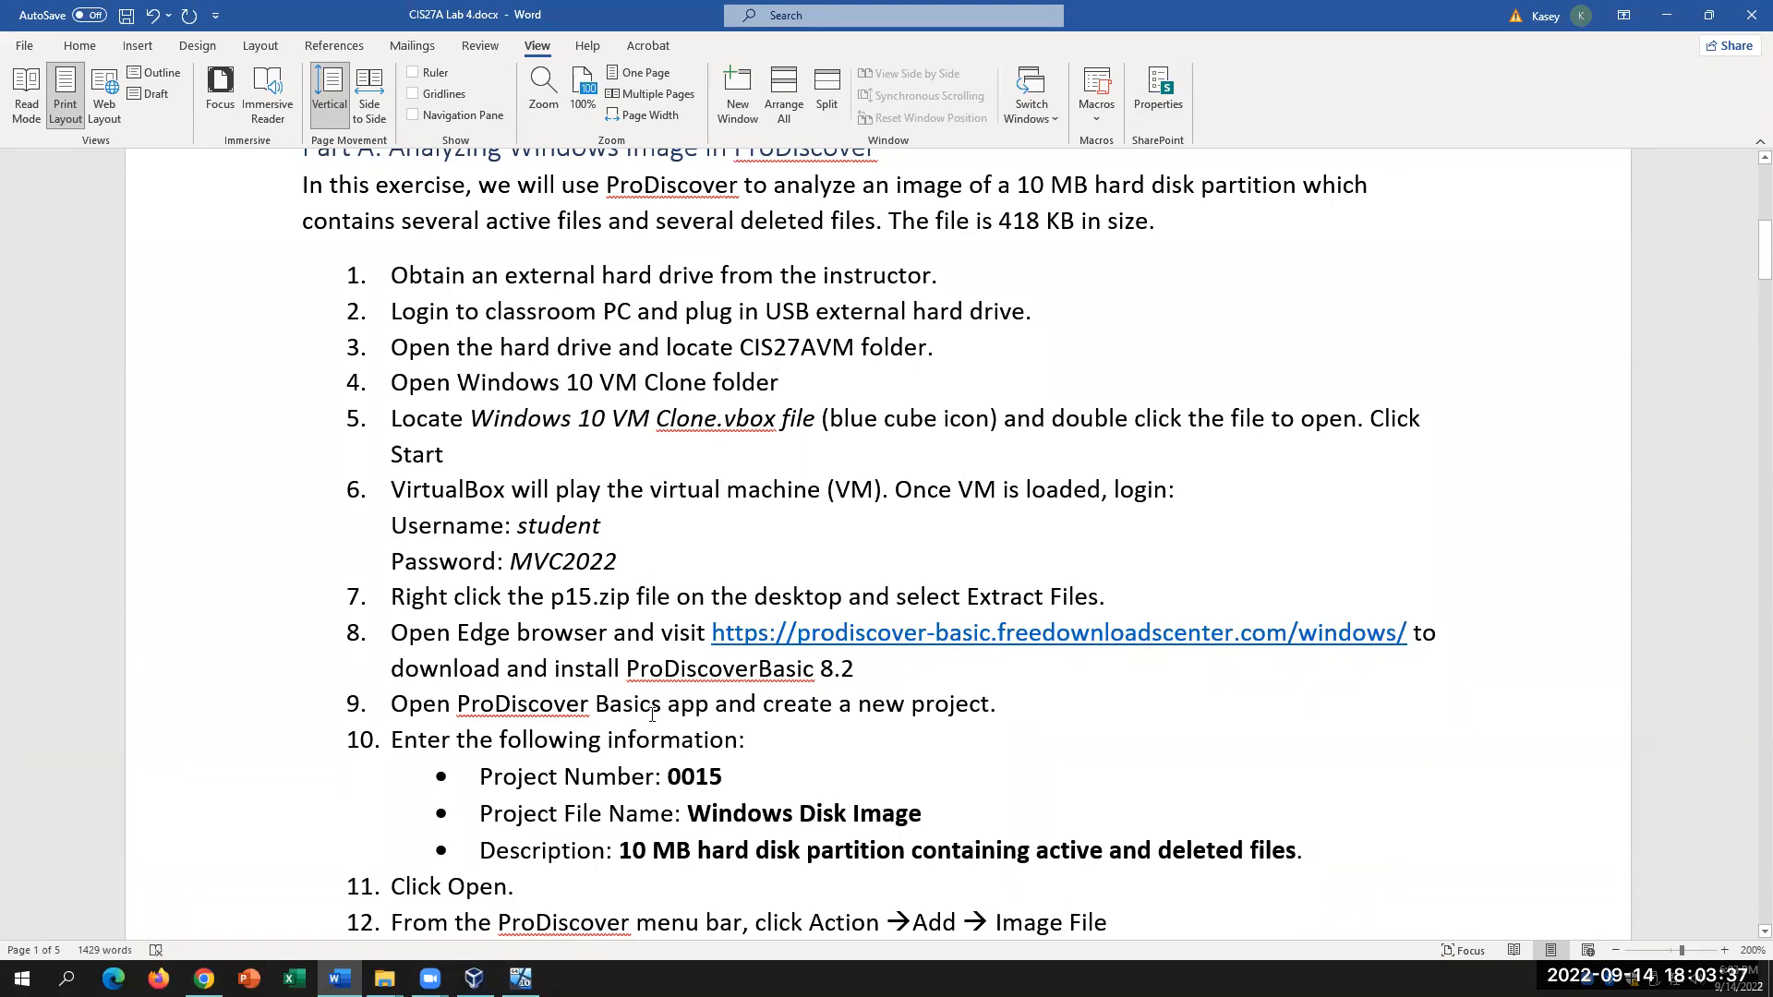
pyautogui.click(521, 978)
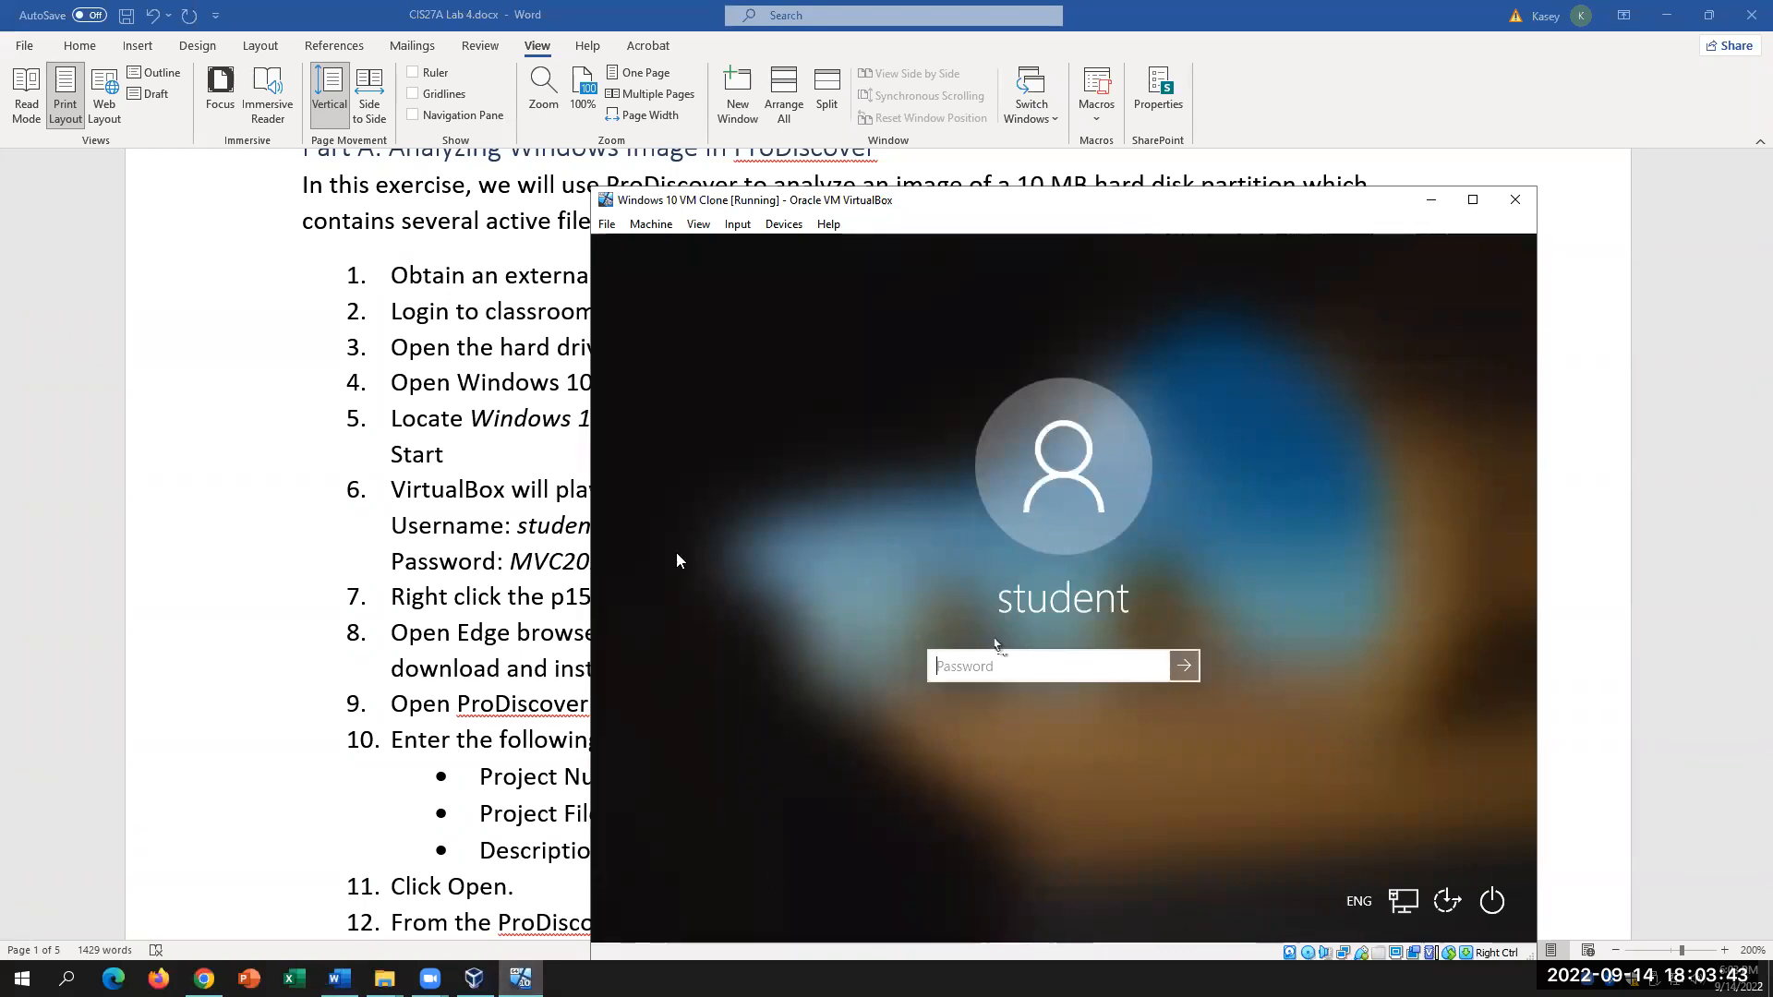
# Step: Look up the sign-in password in the Word lab instructions, then return to the VM login
pyautogui.click(591, 549)
pyautogui.doubleClick(580, 560)
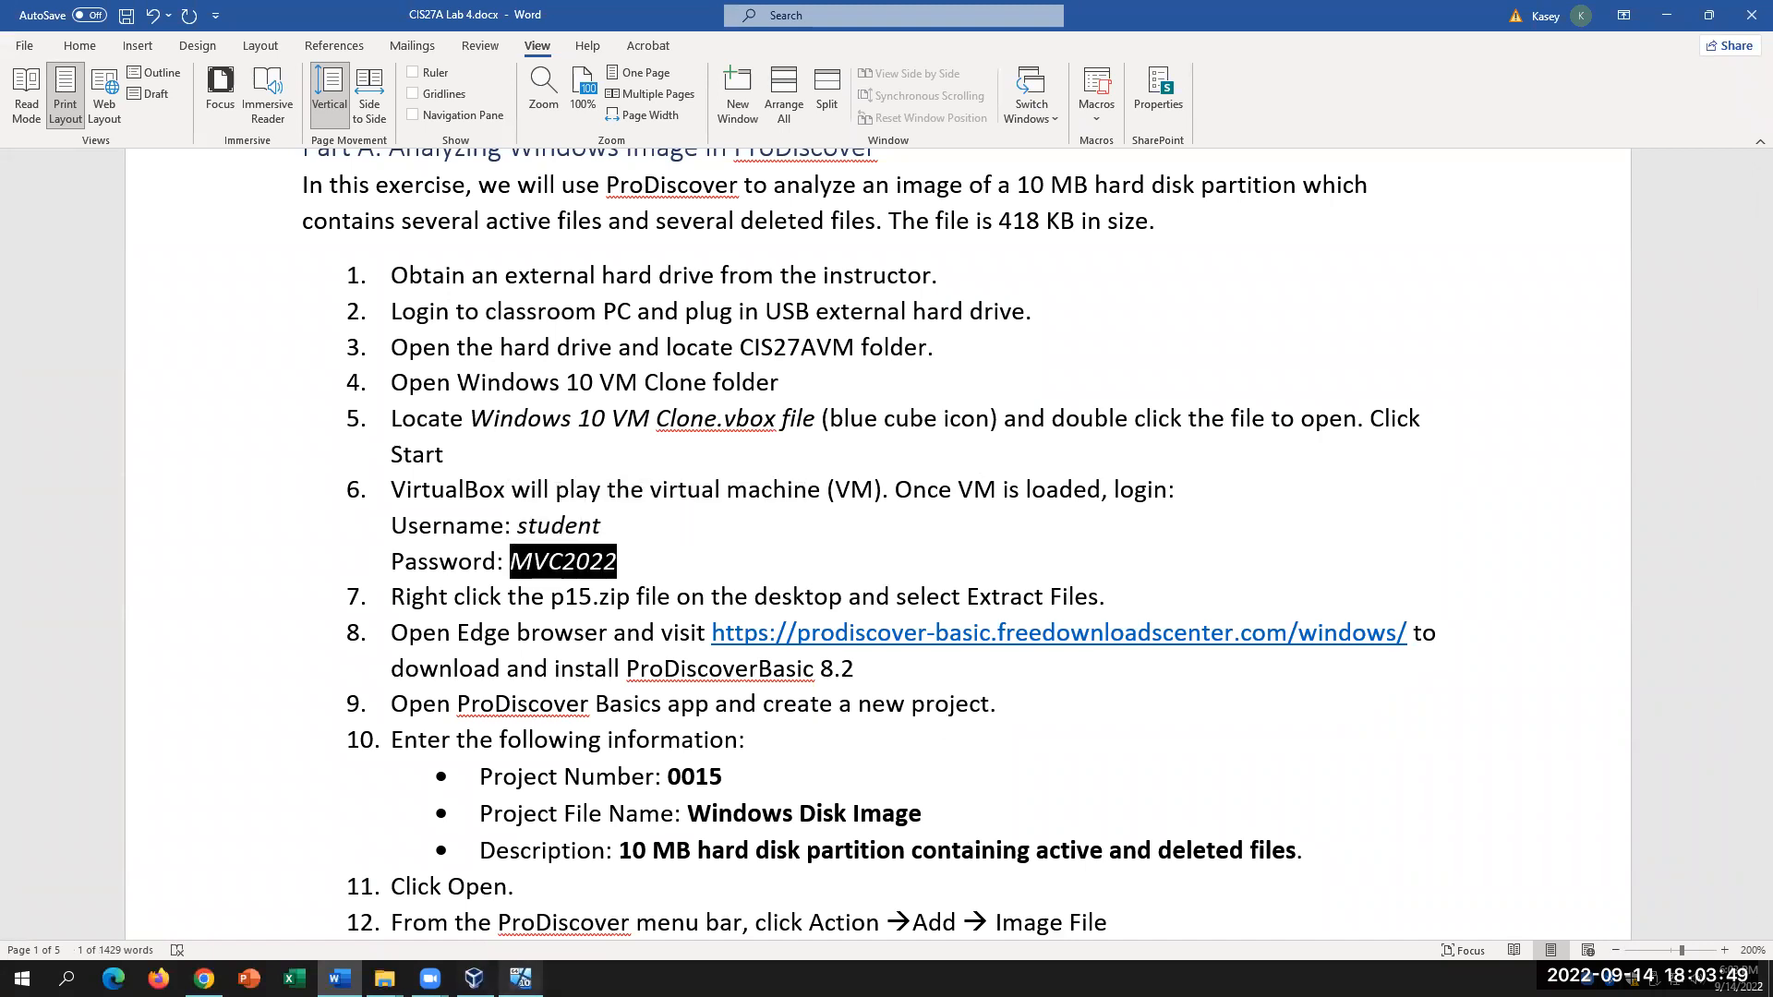
pyautogui.click(519, 978)
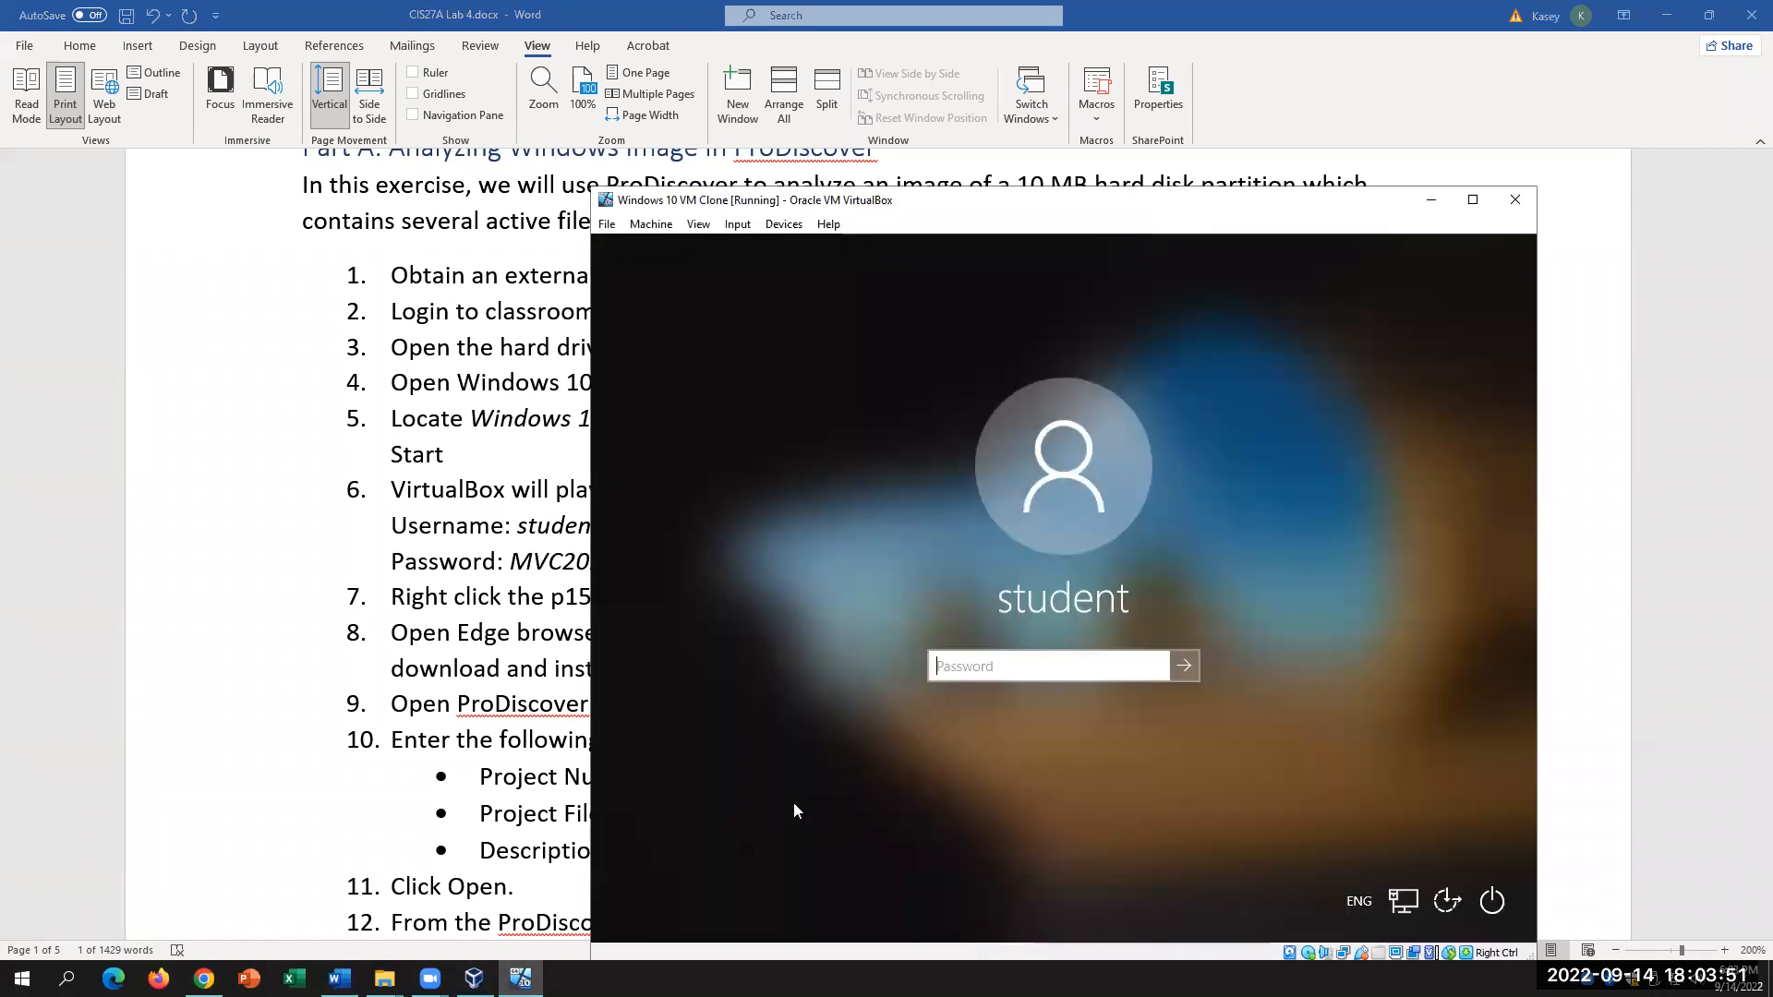
# Step: Type the account password, correcting Caps Lock, and submit it to sign in
pyautogui.press('BackSpace')
pyautogui.press('BackSpace')
pyautogui.press('BackSpace')
pyautogui.press('BackSpace')
pyautogui.press('BackSpace')
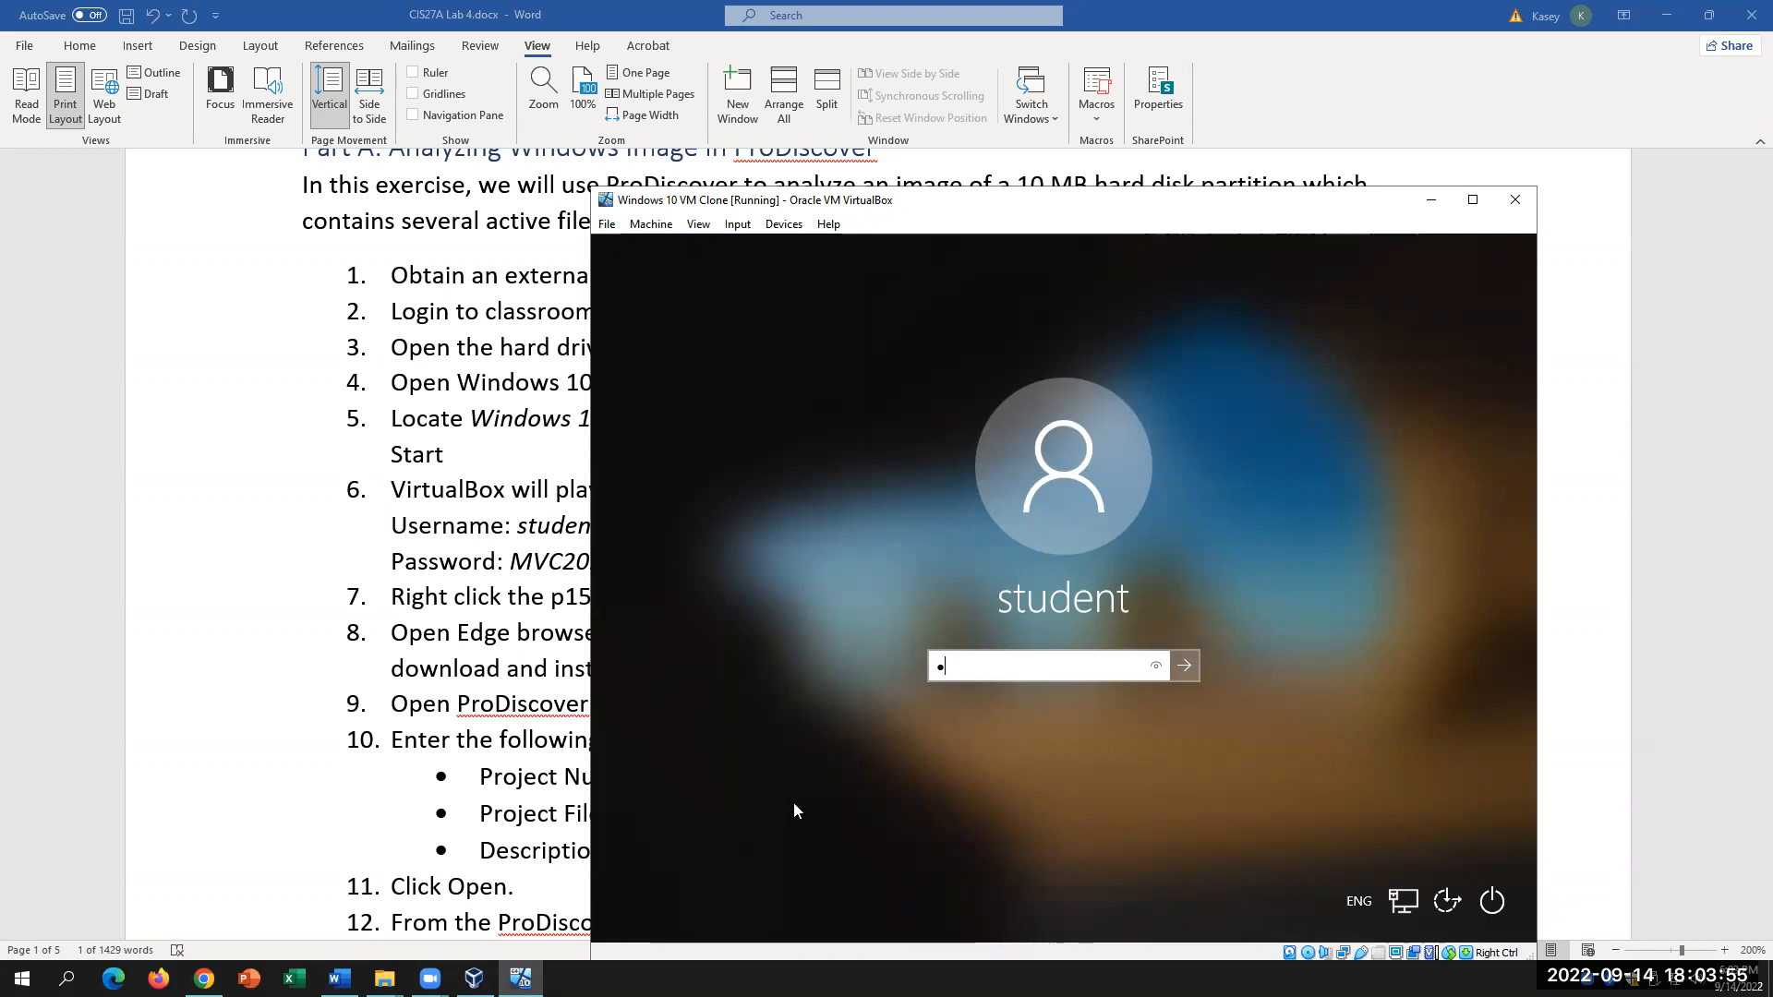
pyautogui.press('capslock')
pyautogui.press('Return')
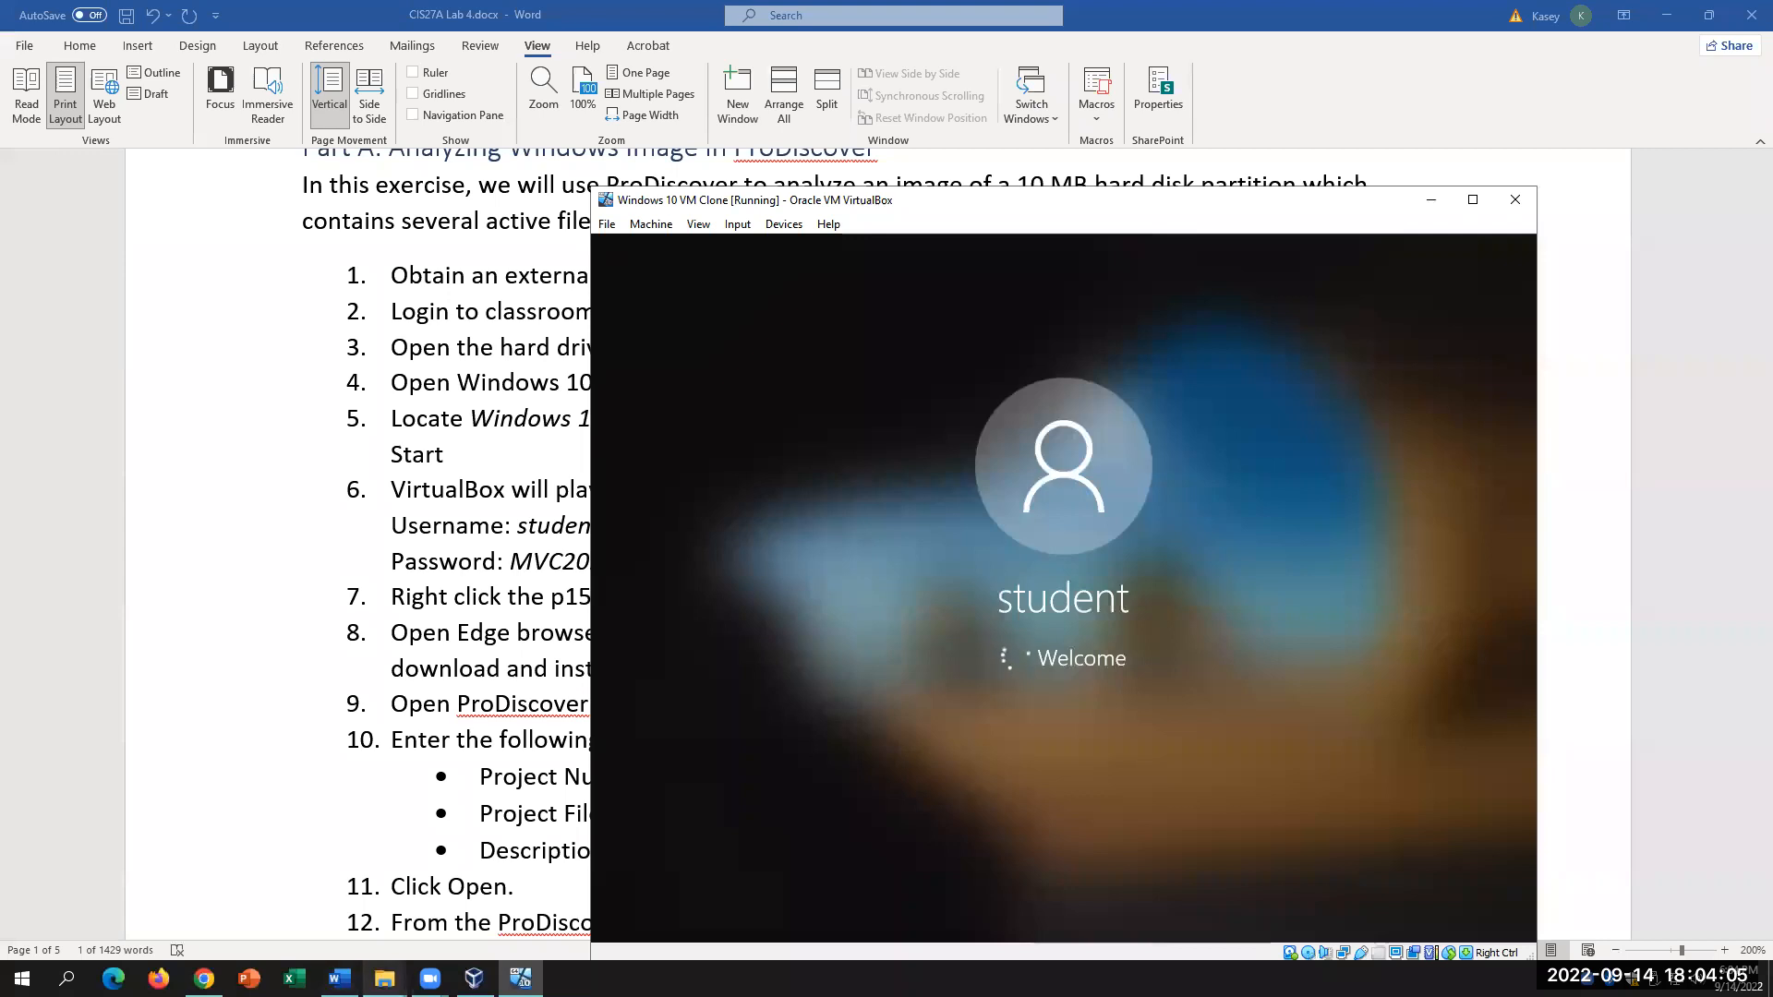
# Step: Switch between host Explorer windows and the VM, opening the host Windows 10 VM Clone folder
pyautogui.moveTo(384, 977)
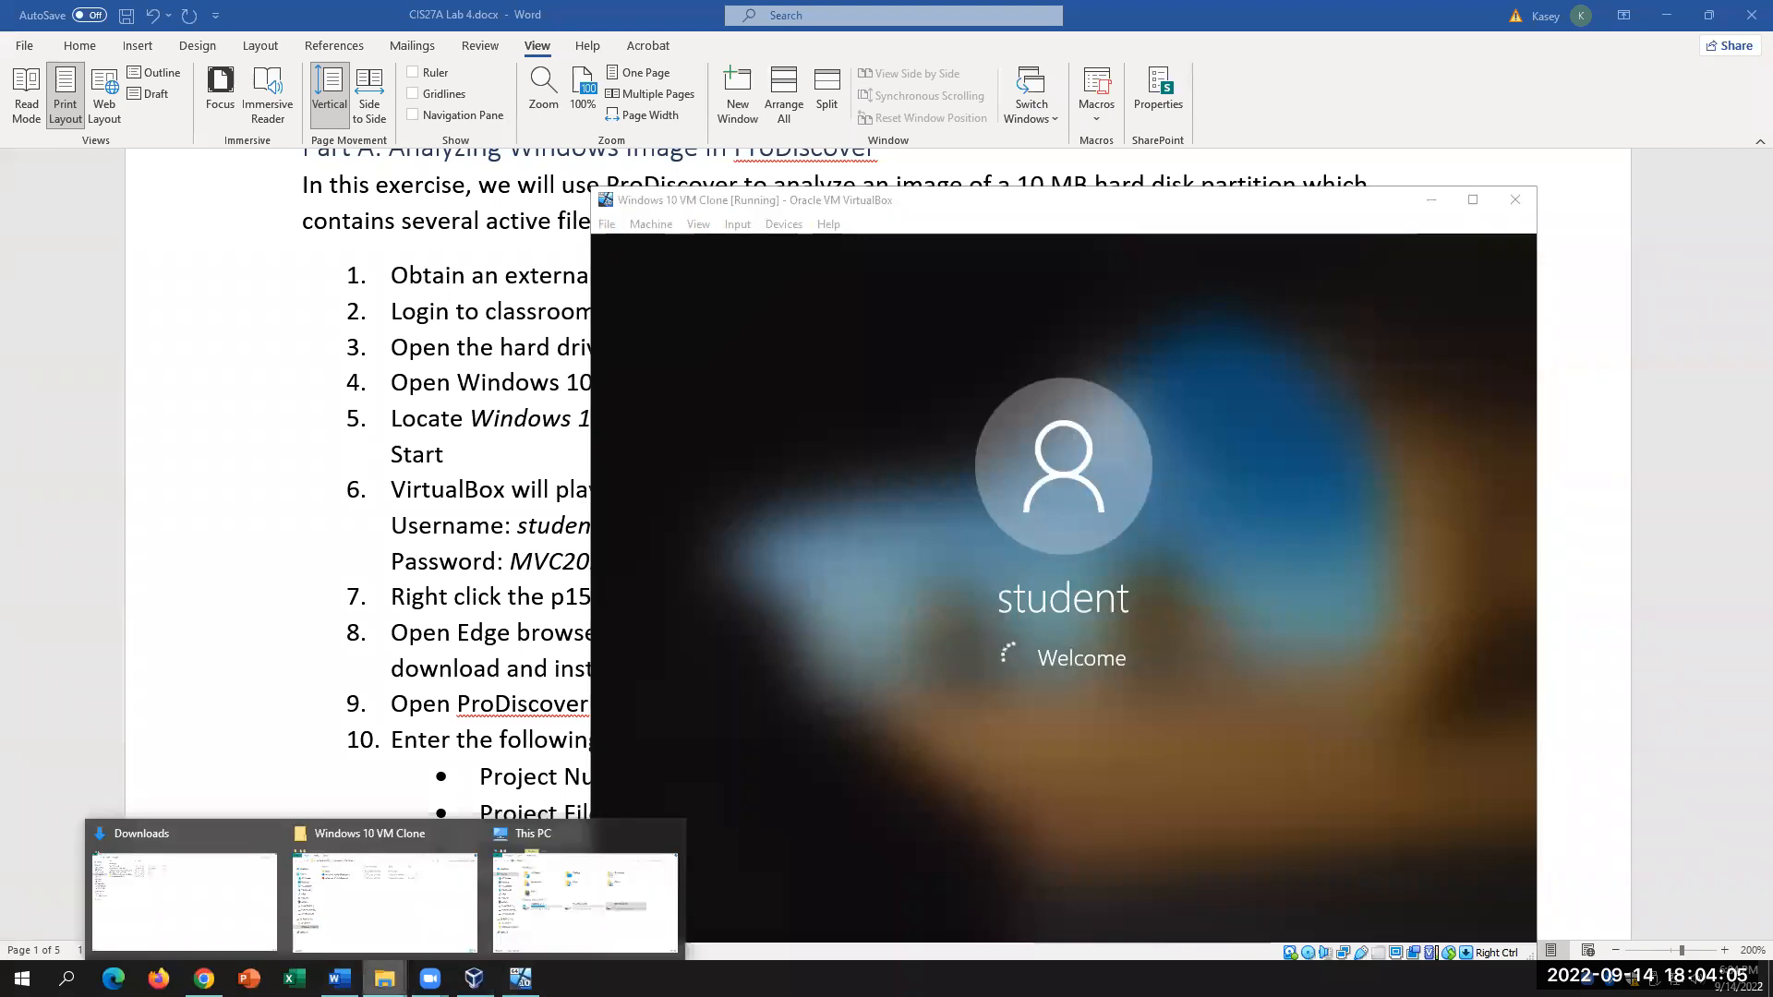
pyautogui.click(569, 937)
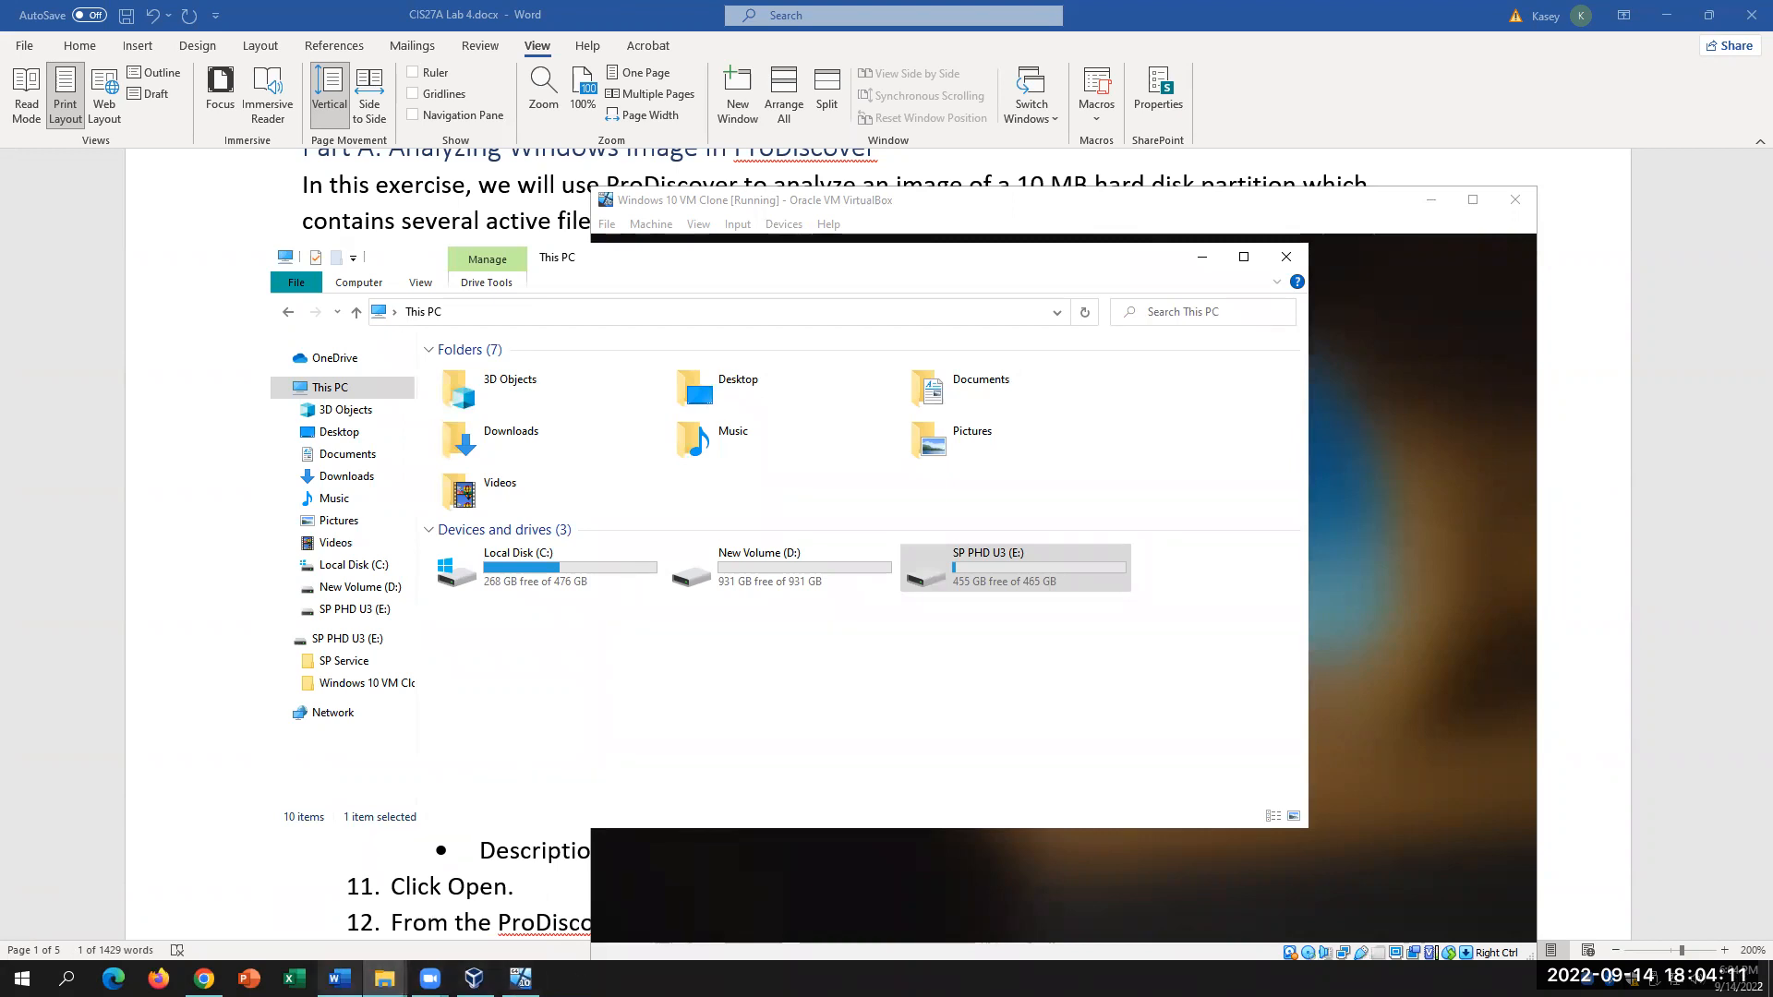
pyautogui.moveTo(339, 979)
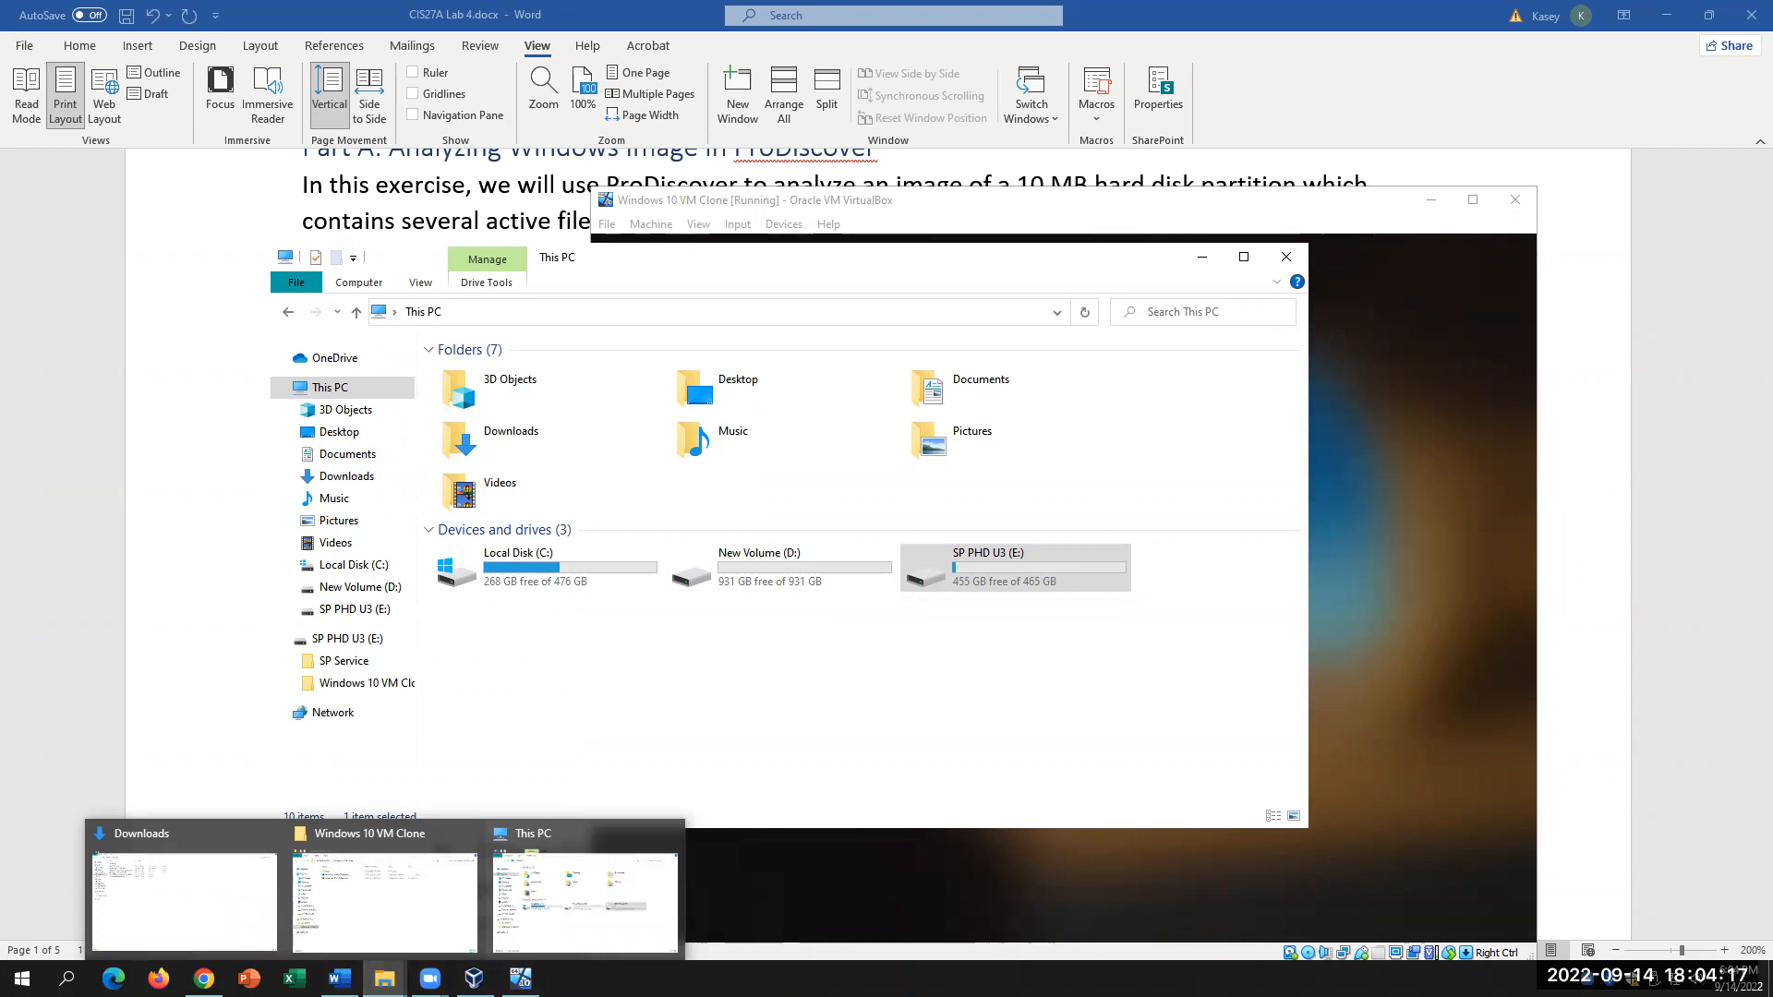
pyautogui.click(521, 979)
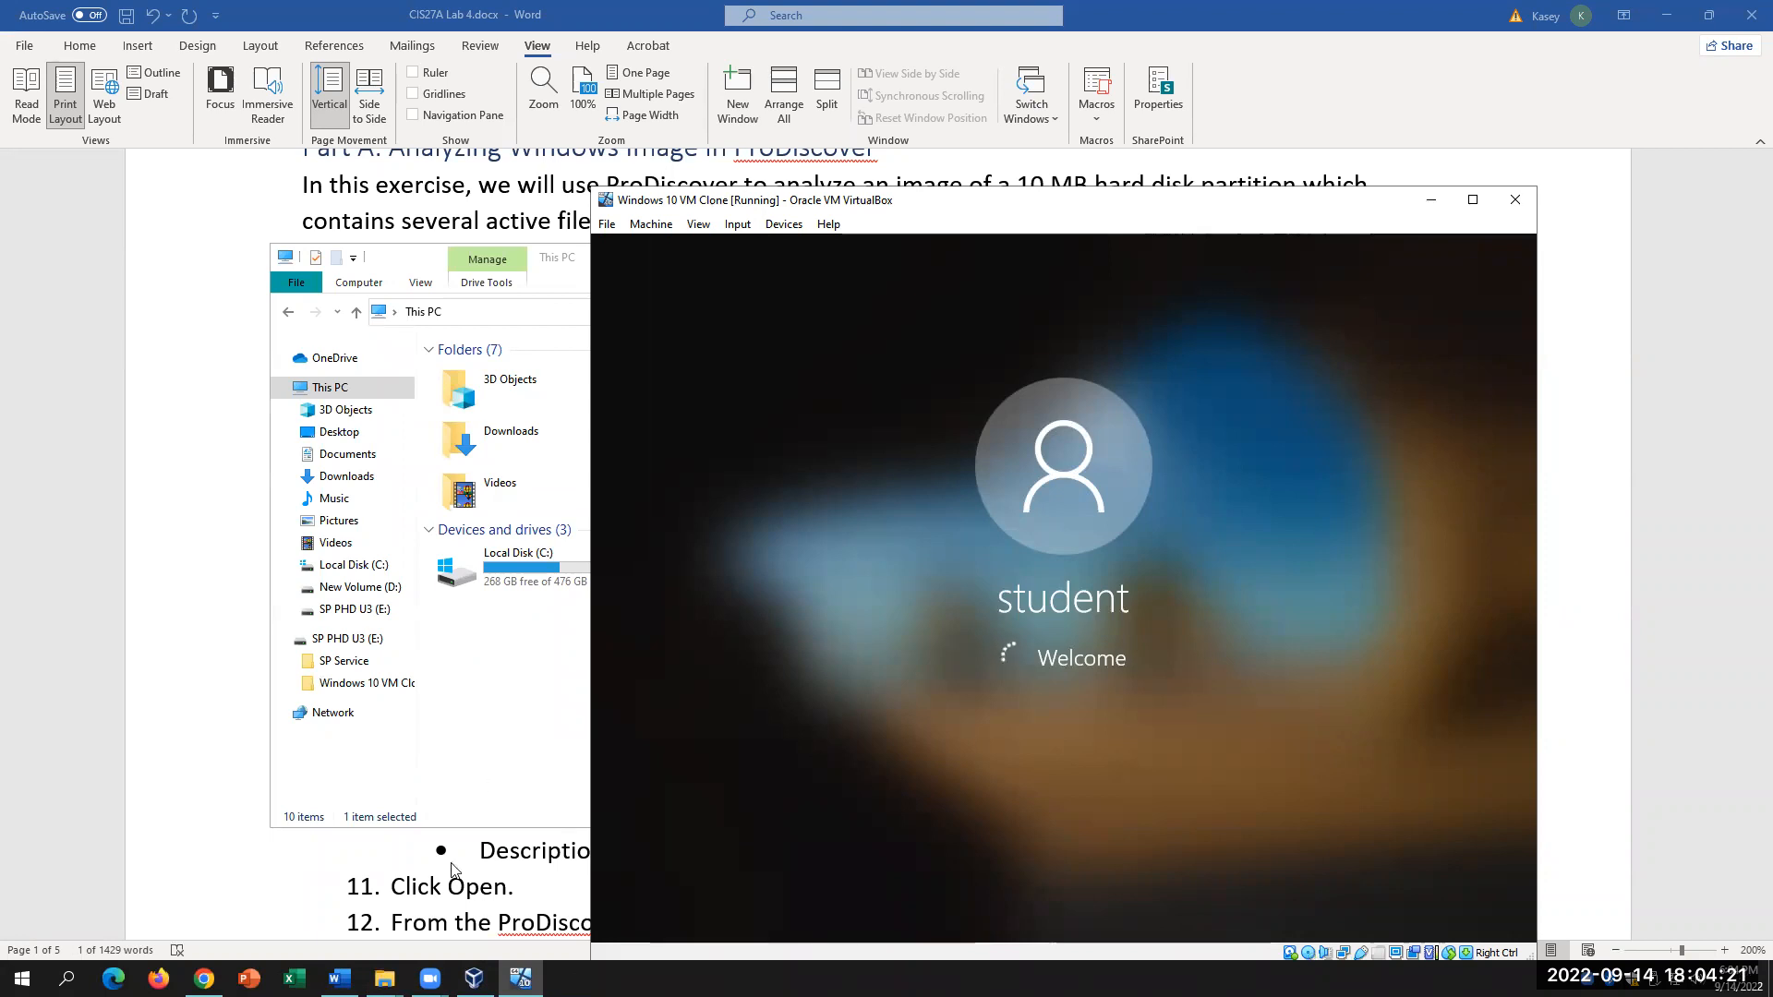
pyautogui.click(385, 978)
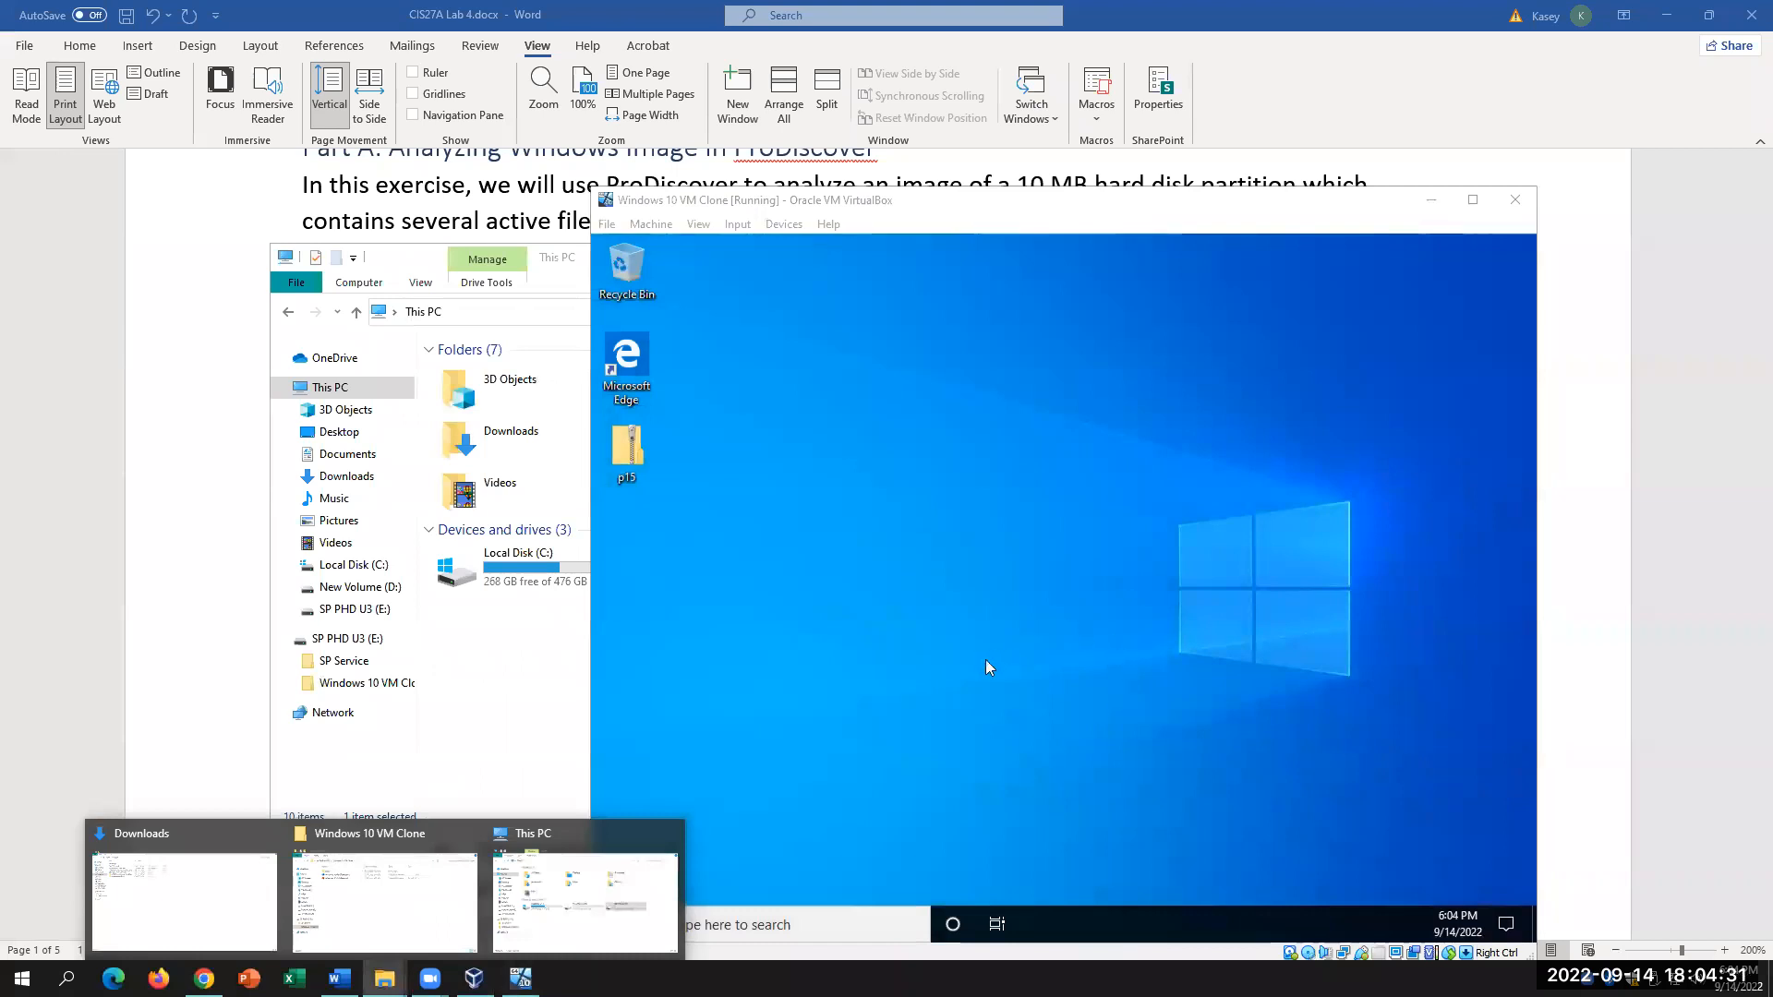
pyautogui.click(986, 661)
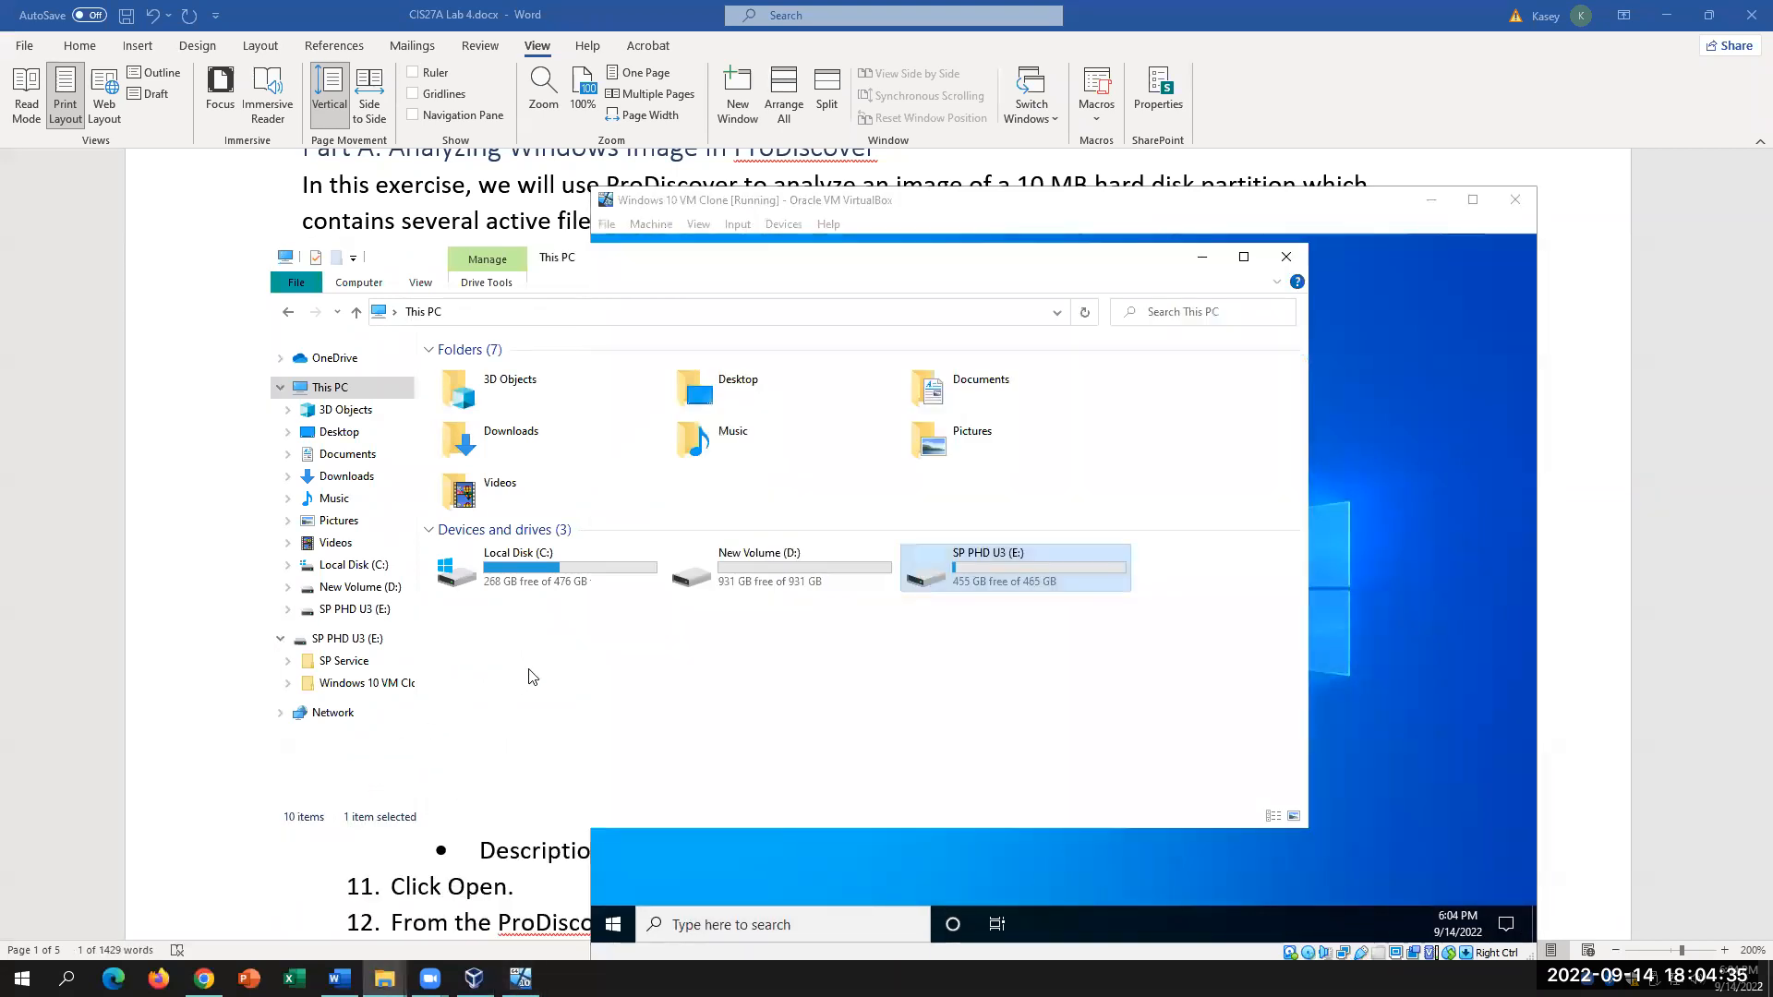
pyautogui.click(529, 677)
pyautogui.click(343, 689)
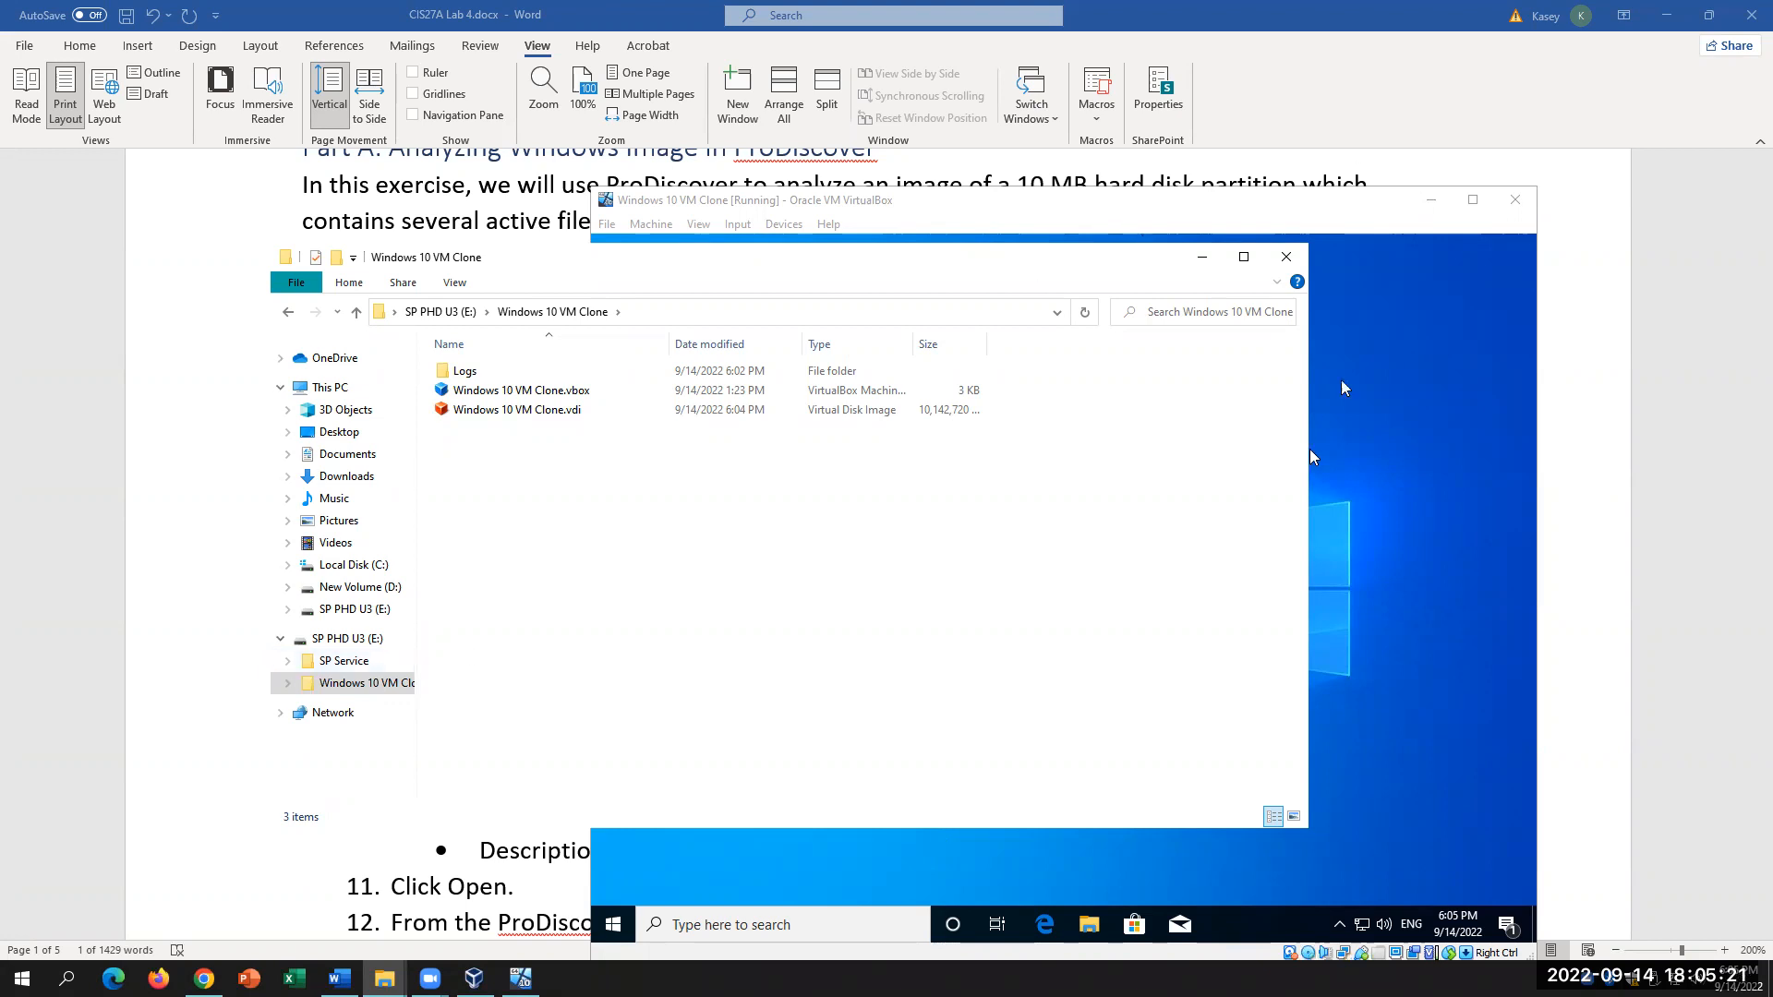
# Step: Recheck the step 6 password in Word, then return to the VM desktop and open the p15 zip
pyautogui.click(167, 435)
pyautogui.moveTo(705, 555); pyautogui.dragTo(483, 562)
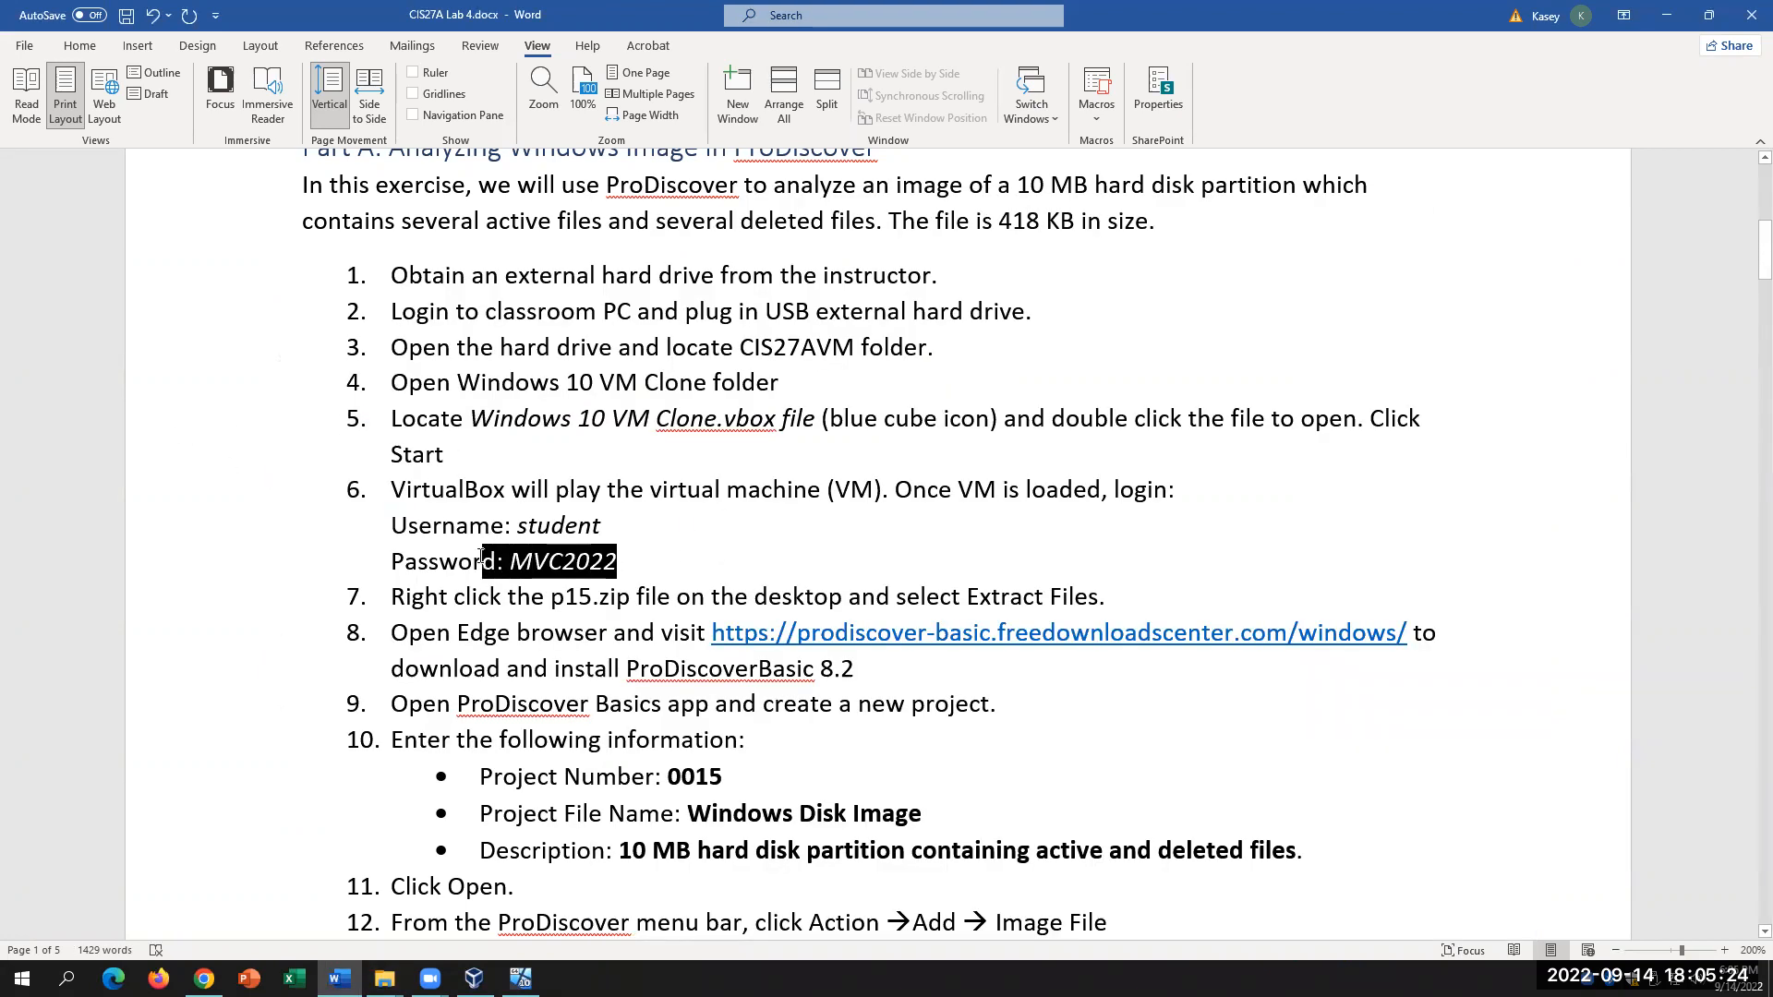
pyautogui.click(821, 573)
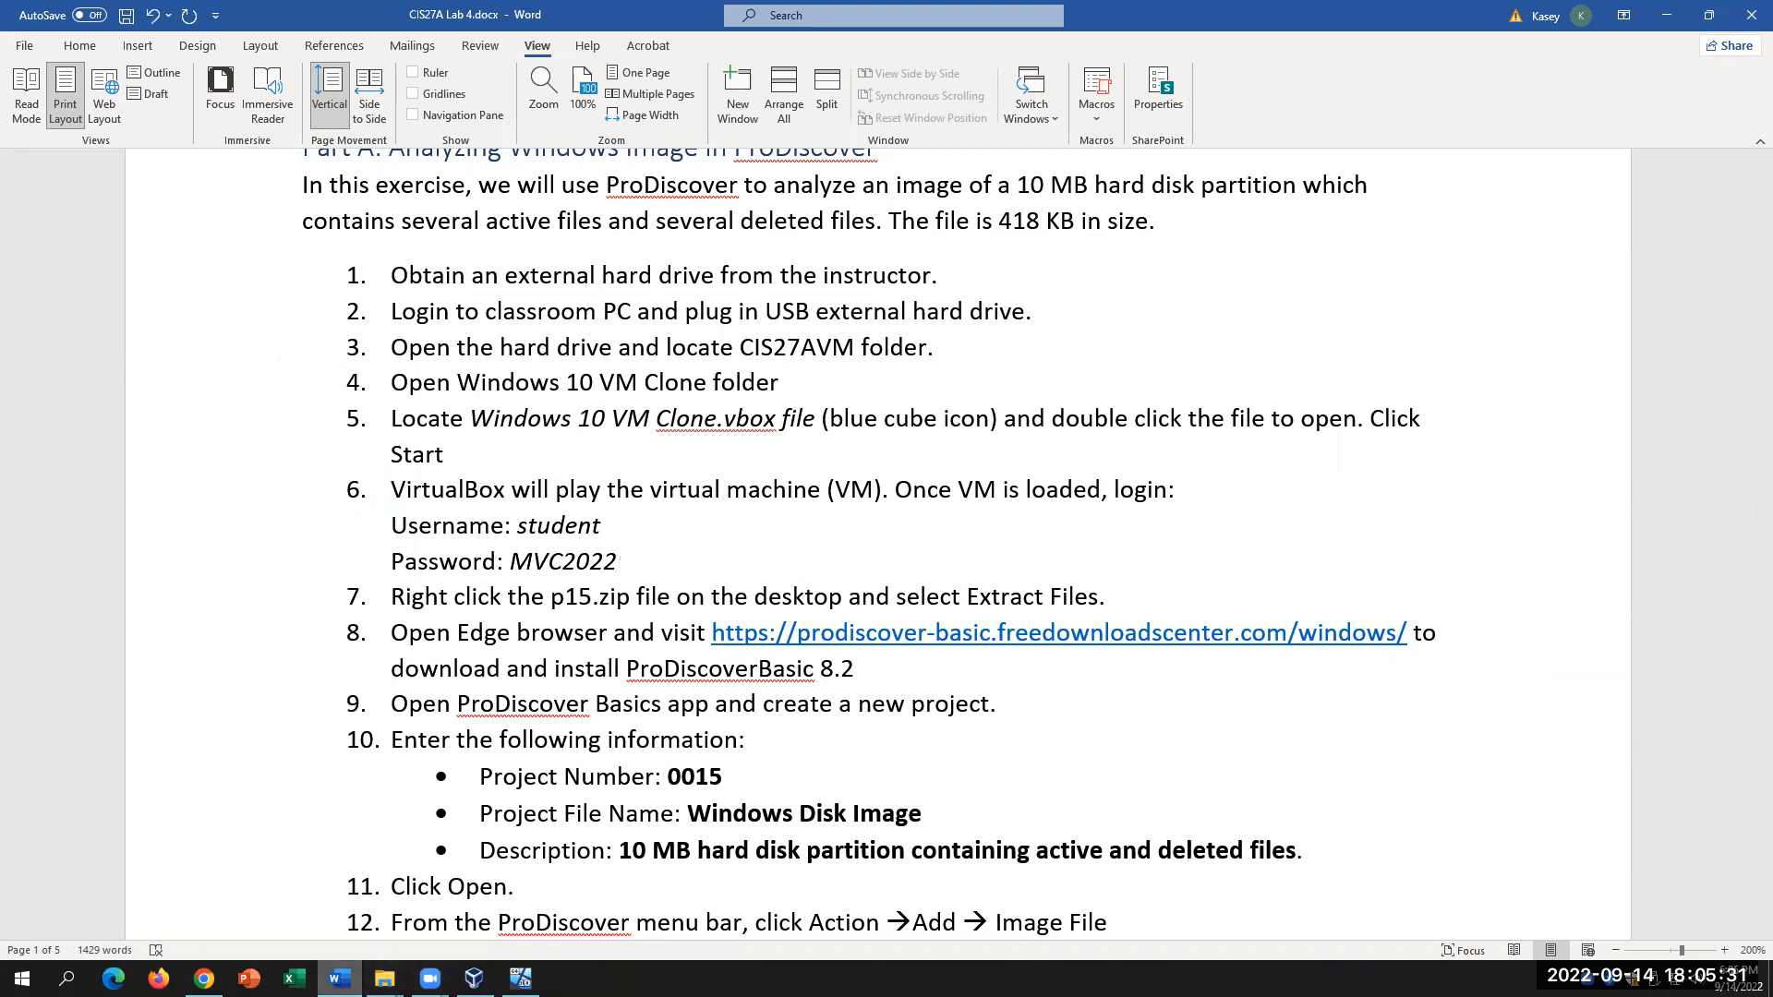
pyautogui.click(520, 979)
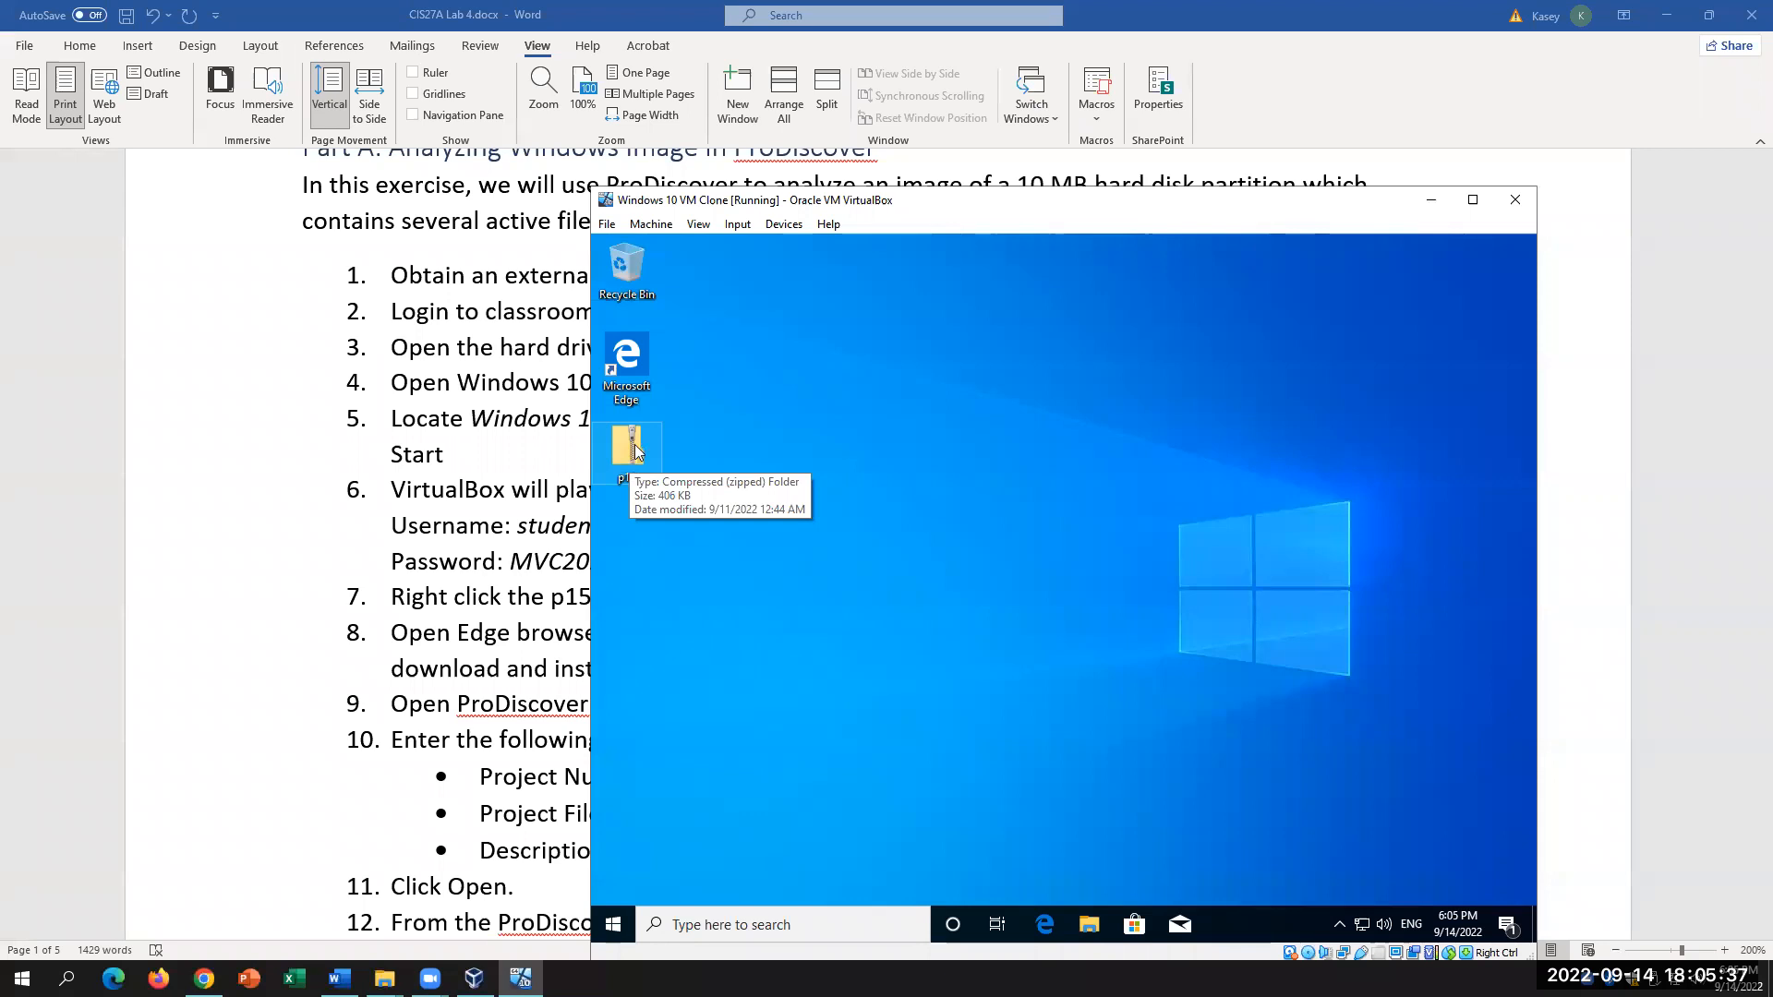
pyautogui.doubleClick(635, 451)
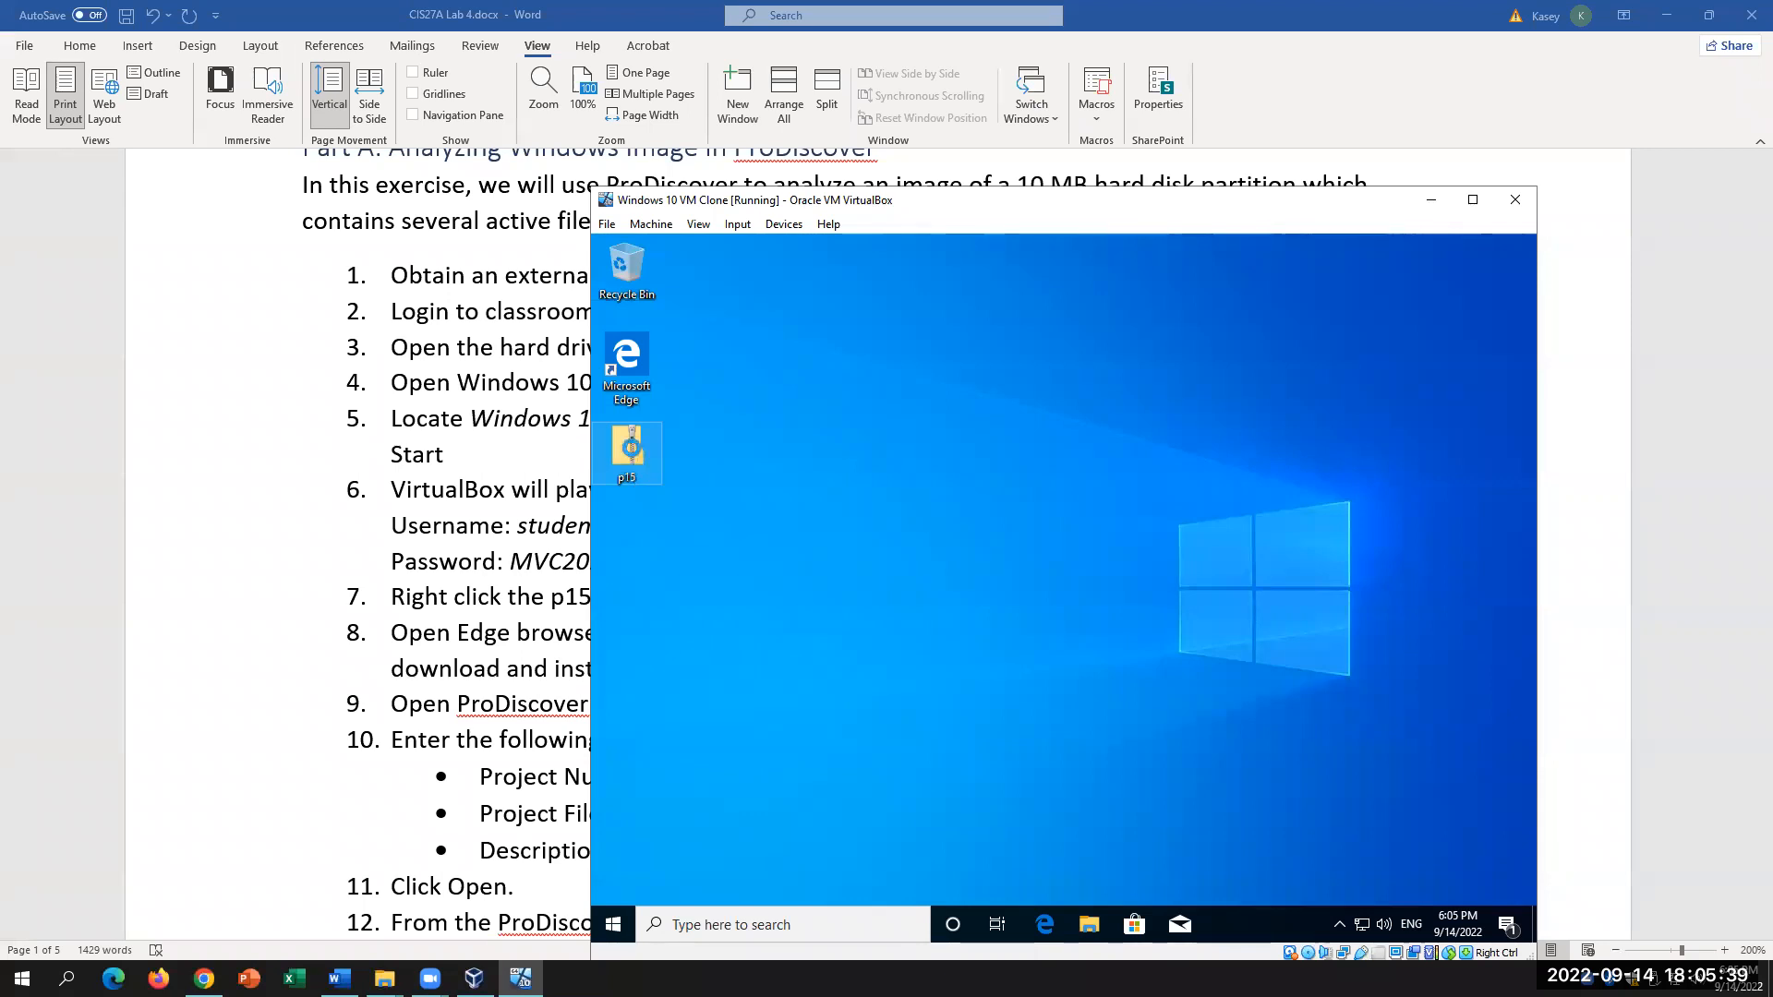
# Step: Extract All of p15.zip into C:\Users\student\Desktop\p15
pyautogui.rightClick(632, 450)
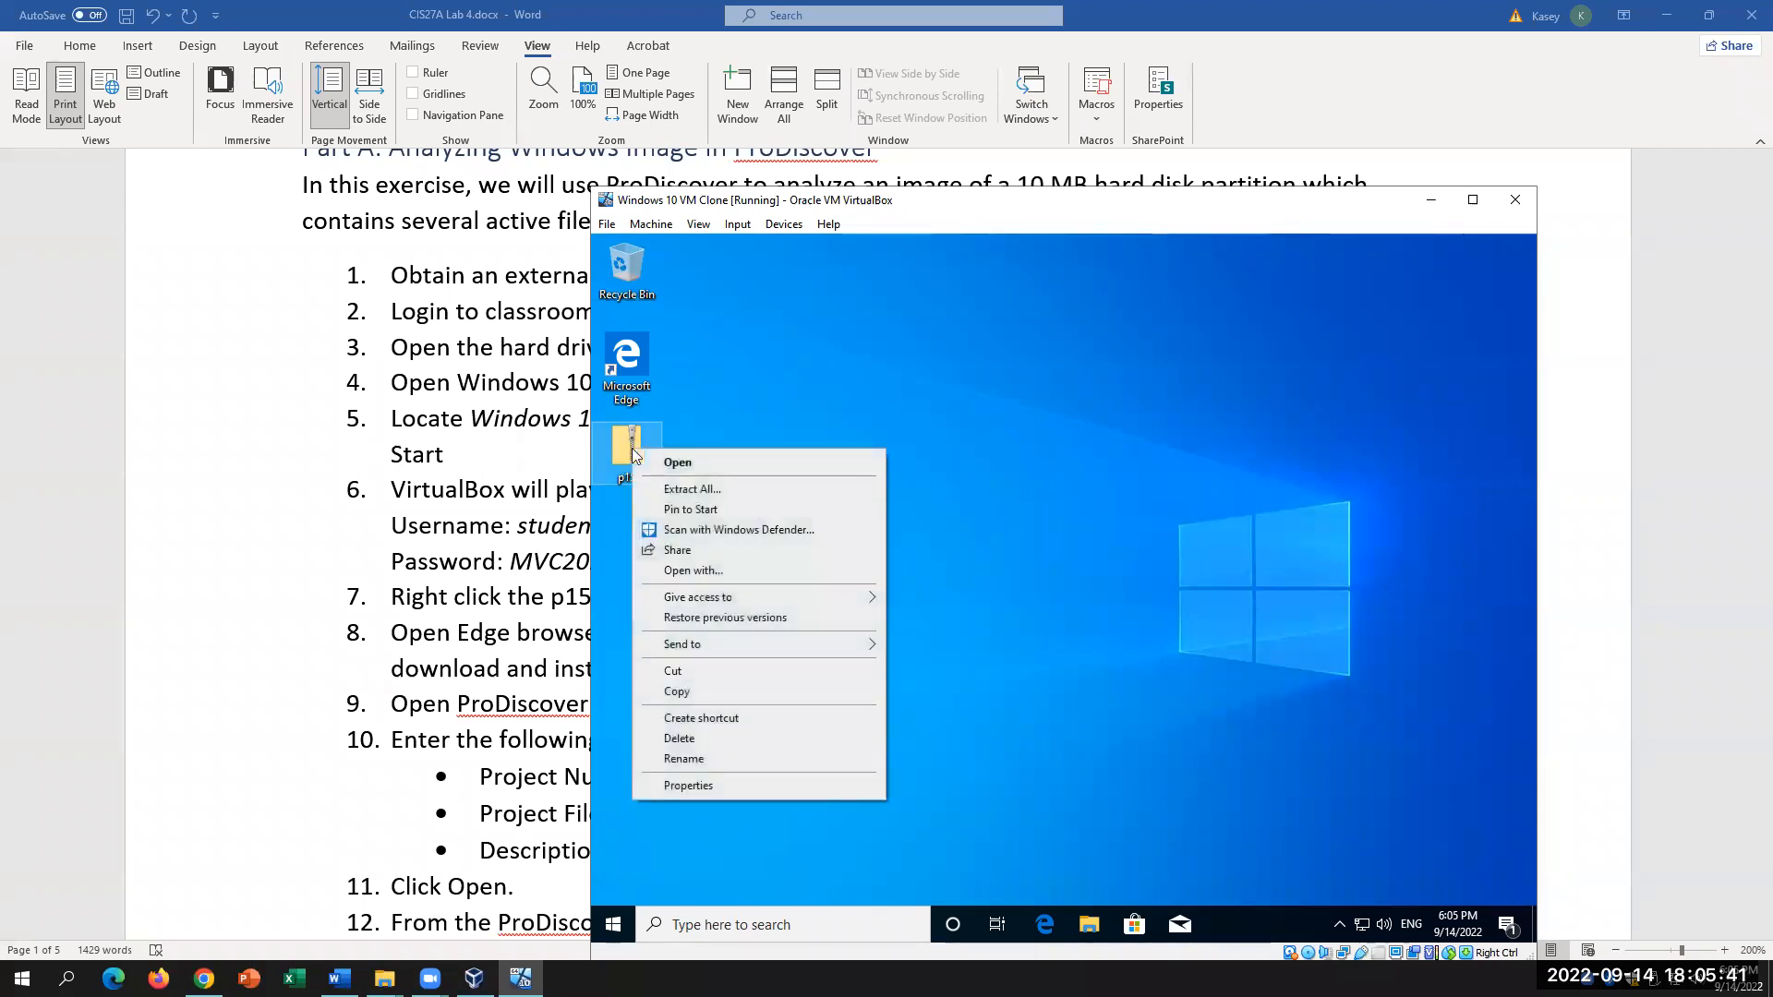
pyautogui.click(692, 490)
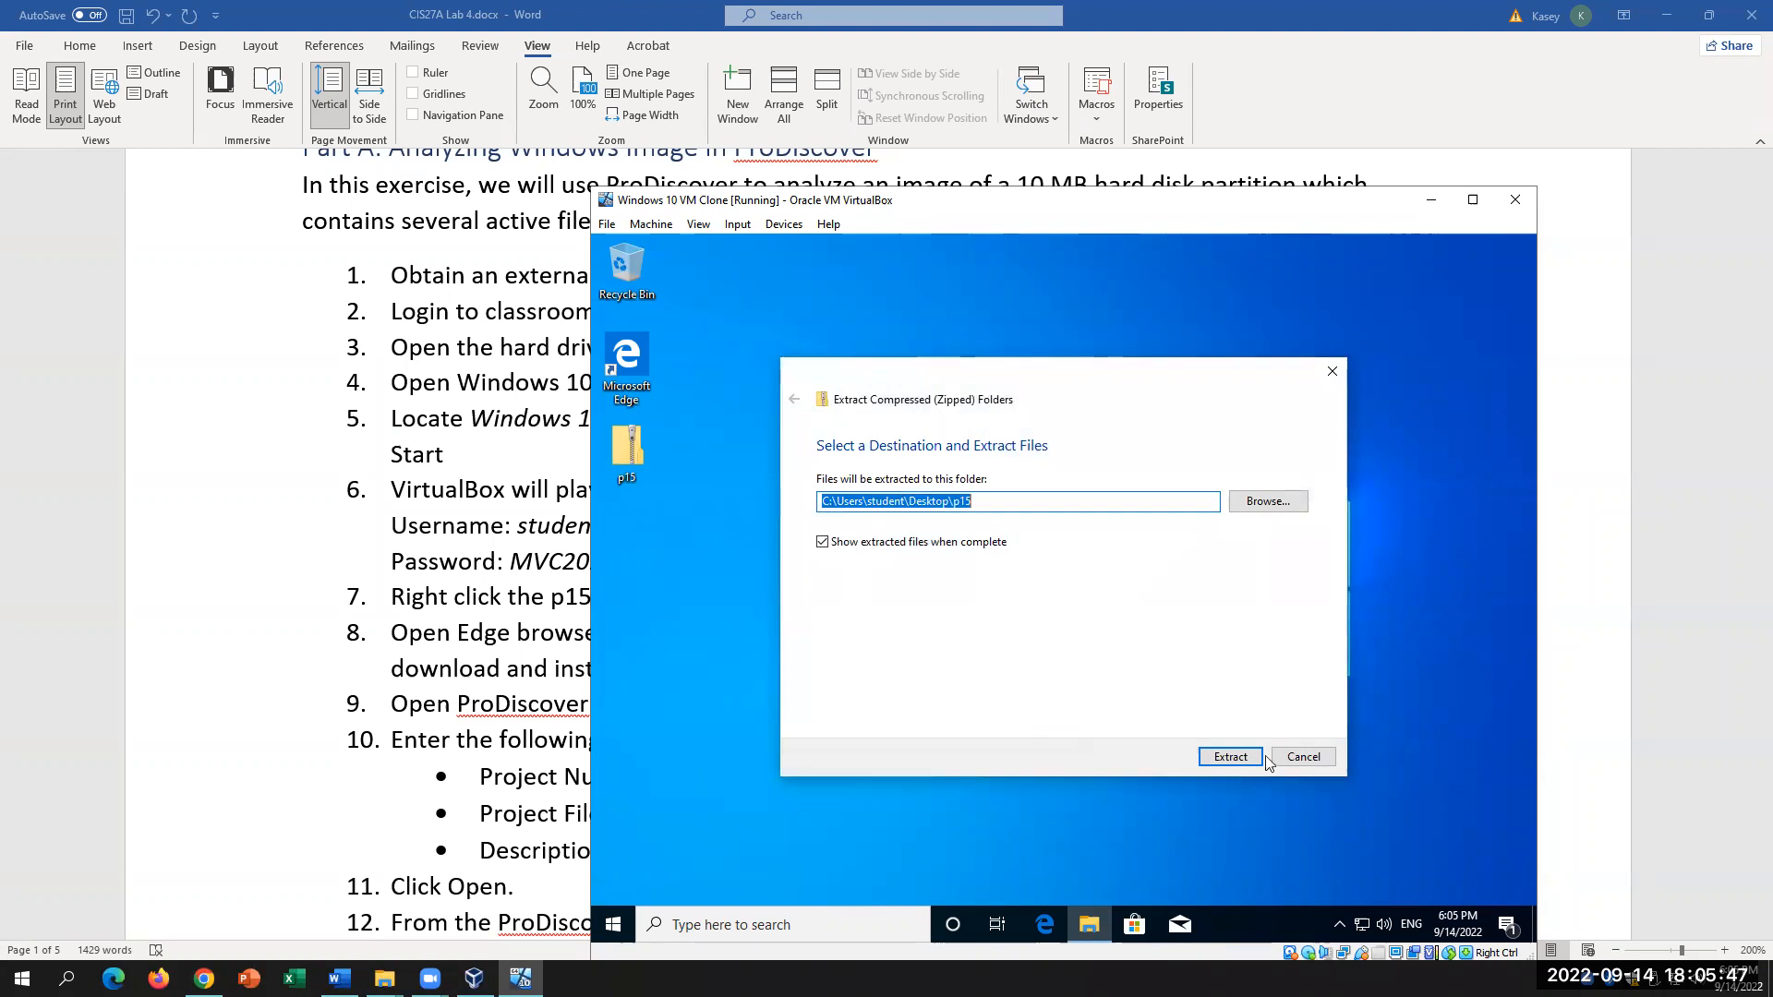
pyautogui.click(1230, 757)
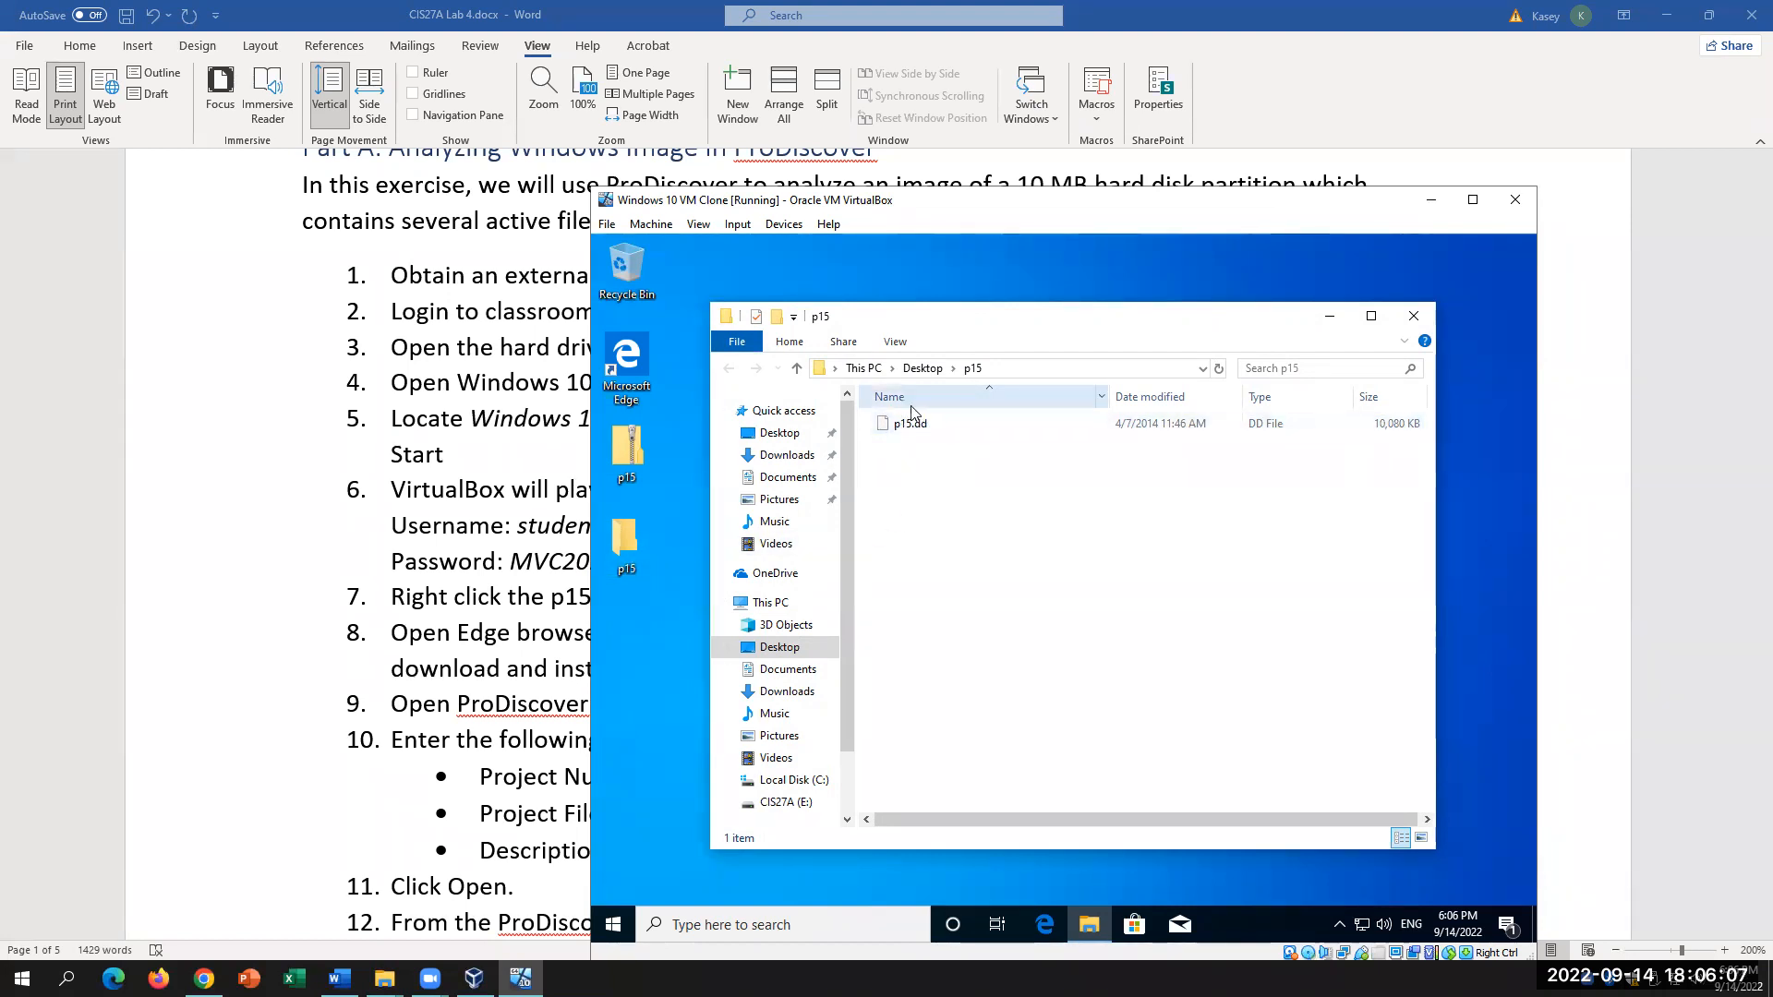
# Step: Cycle between the lab instructions, host VM Clone folder, VirtualBox Manager and the running VM
pyautogui.click(587, 456)
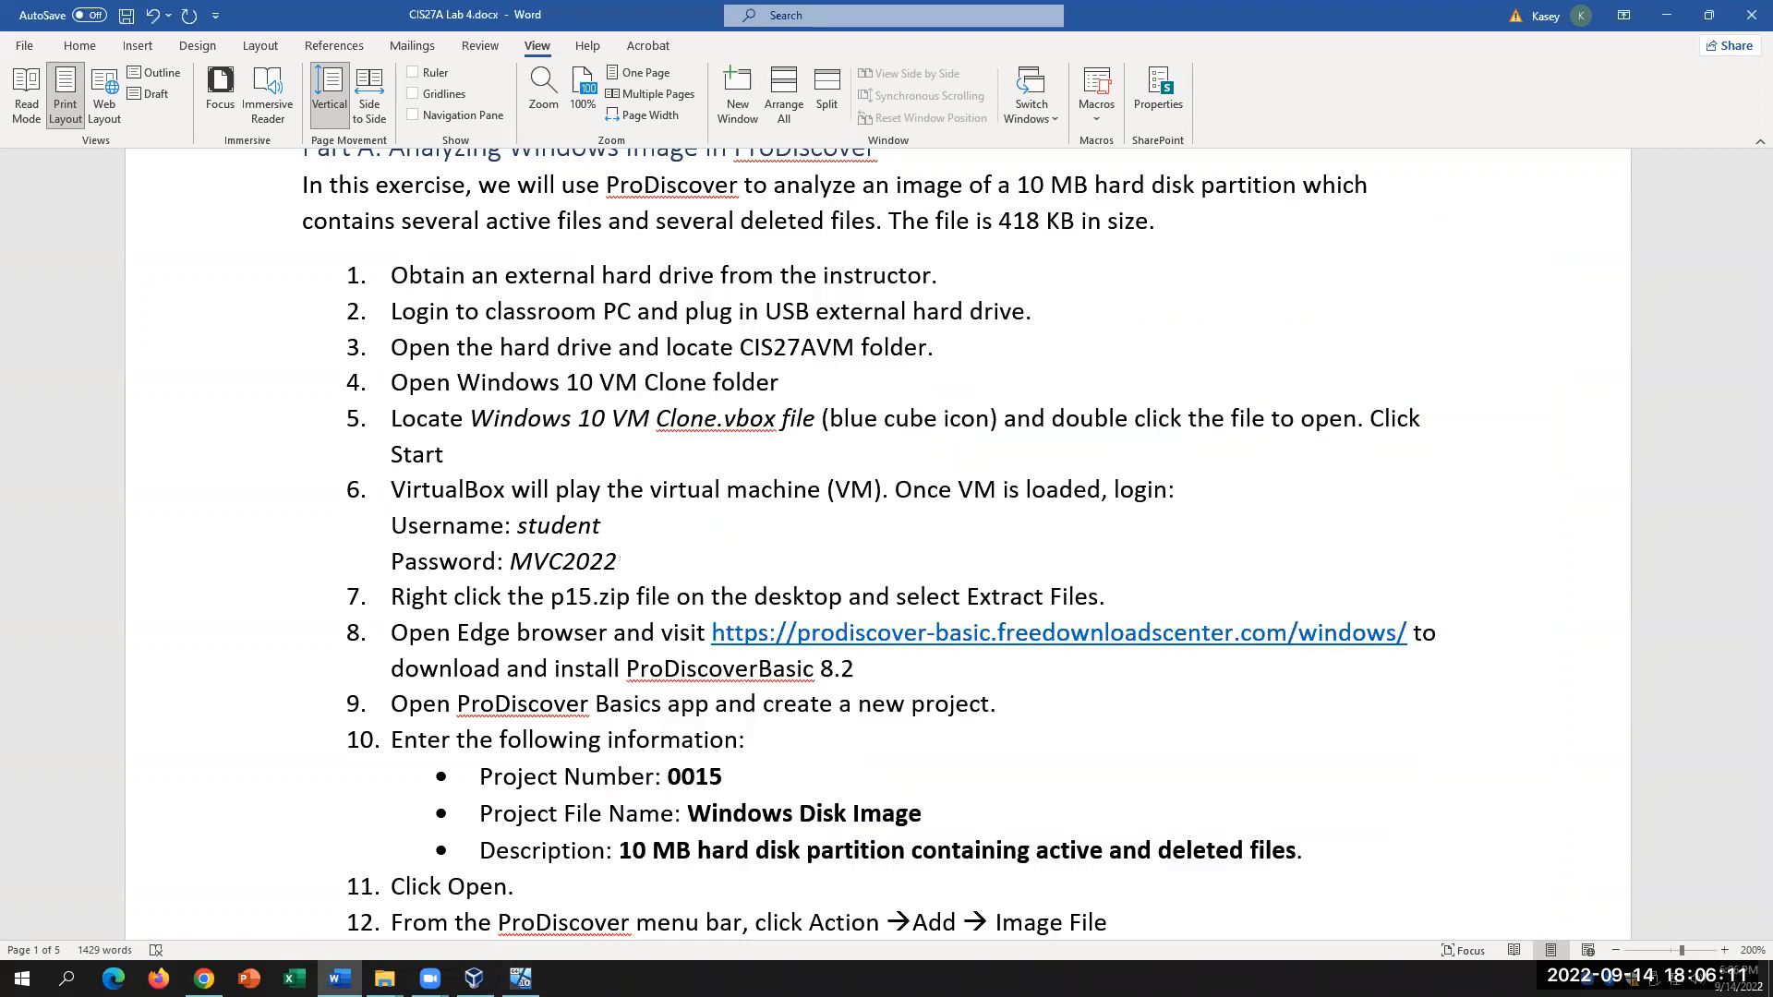
pyautogui.moveTo(384, 978)
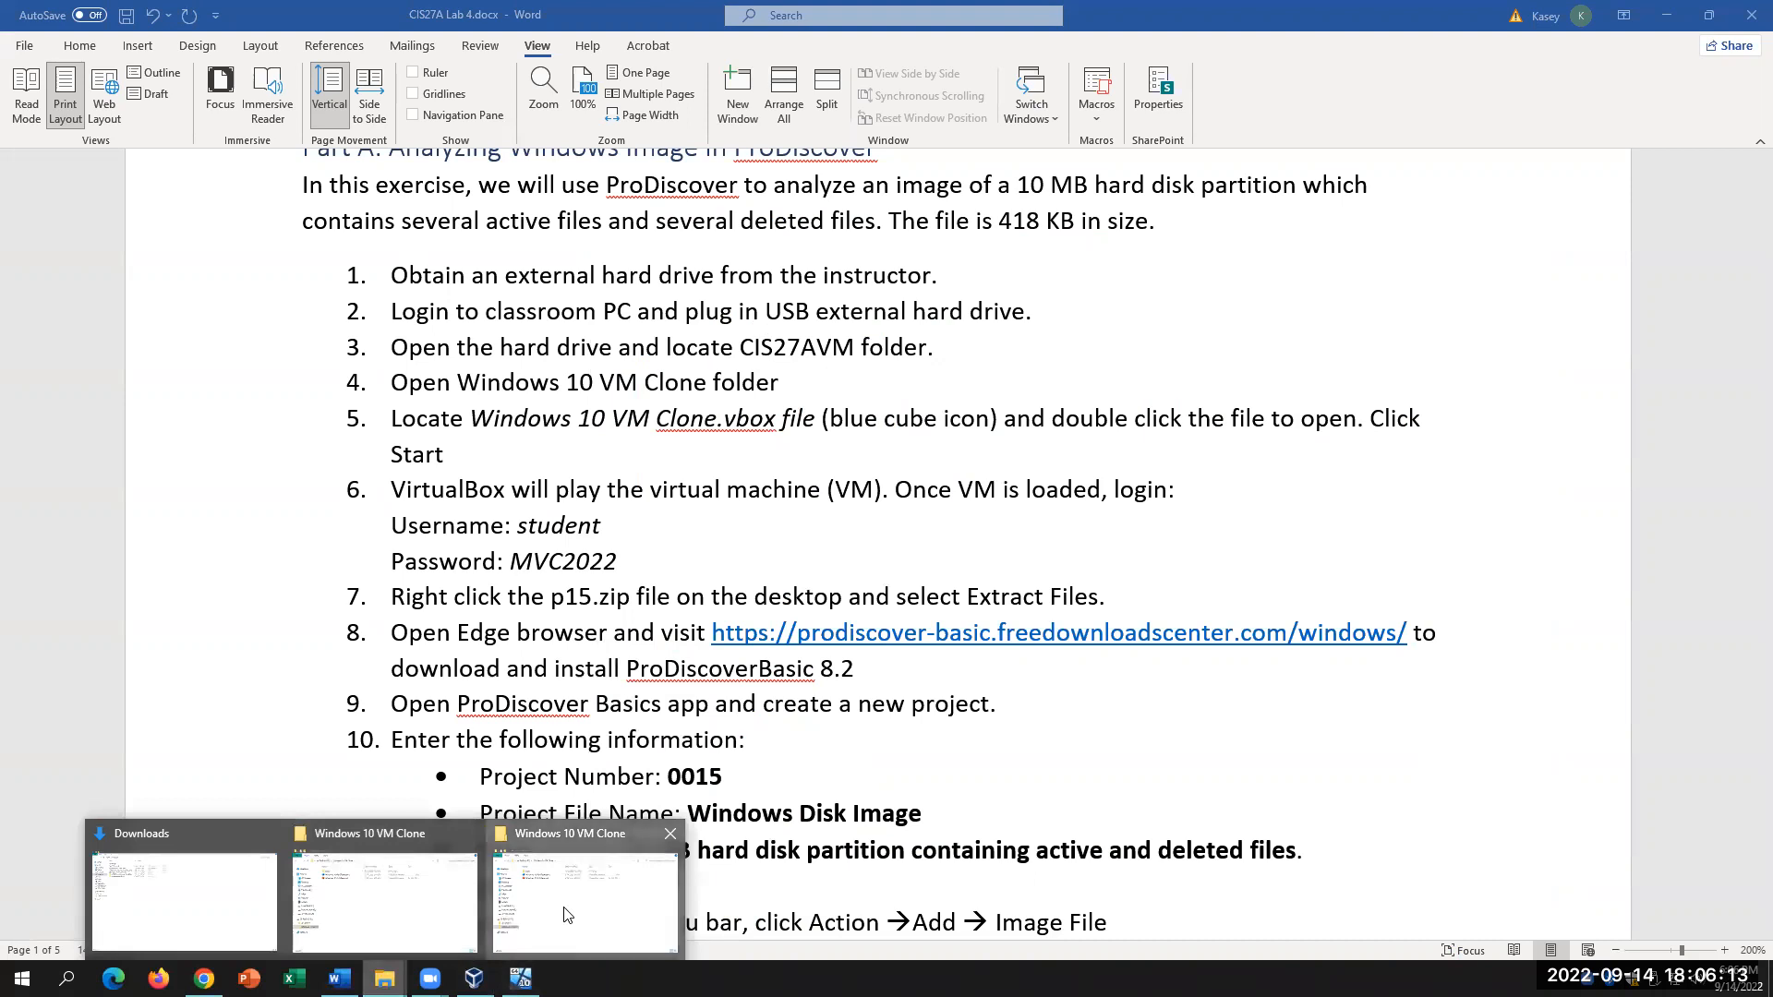
pyautogui.click(491, 923)
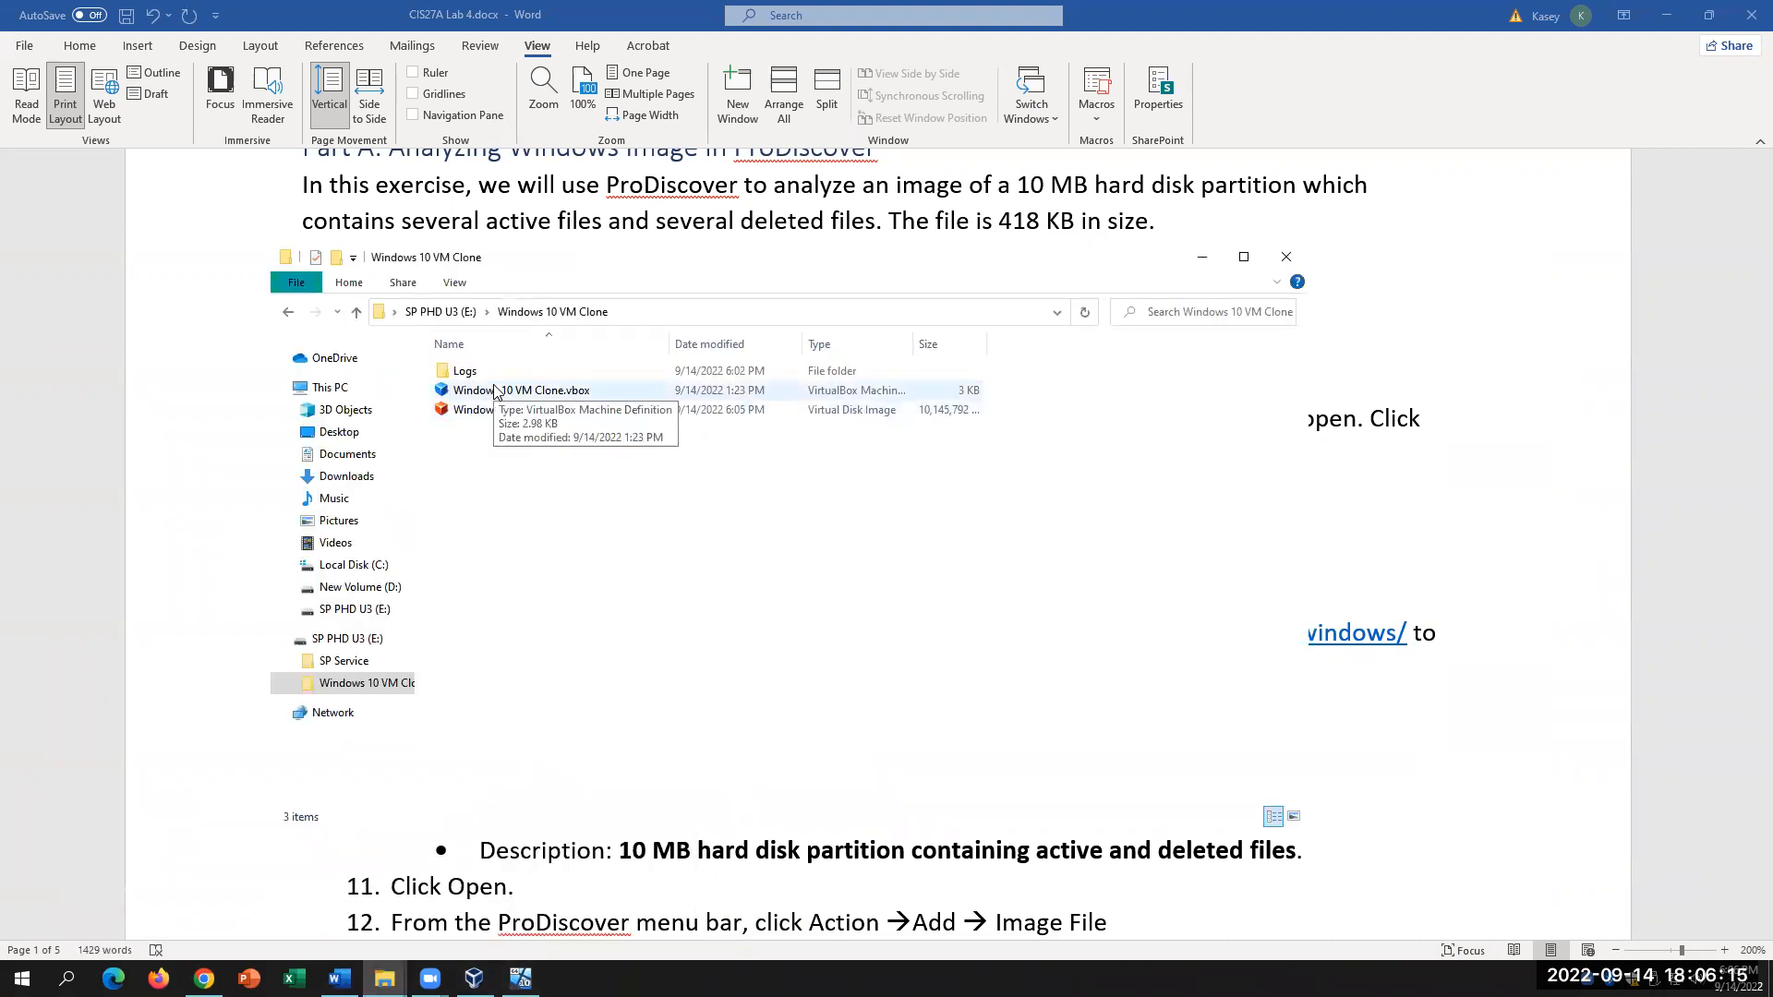
pyautogui.click(473, 978)
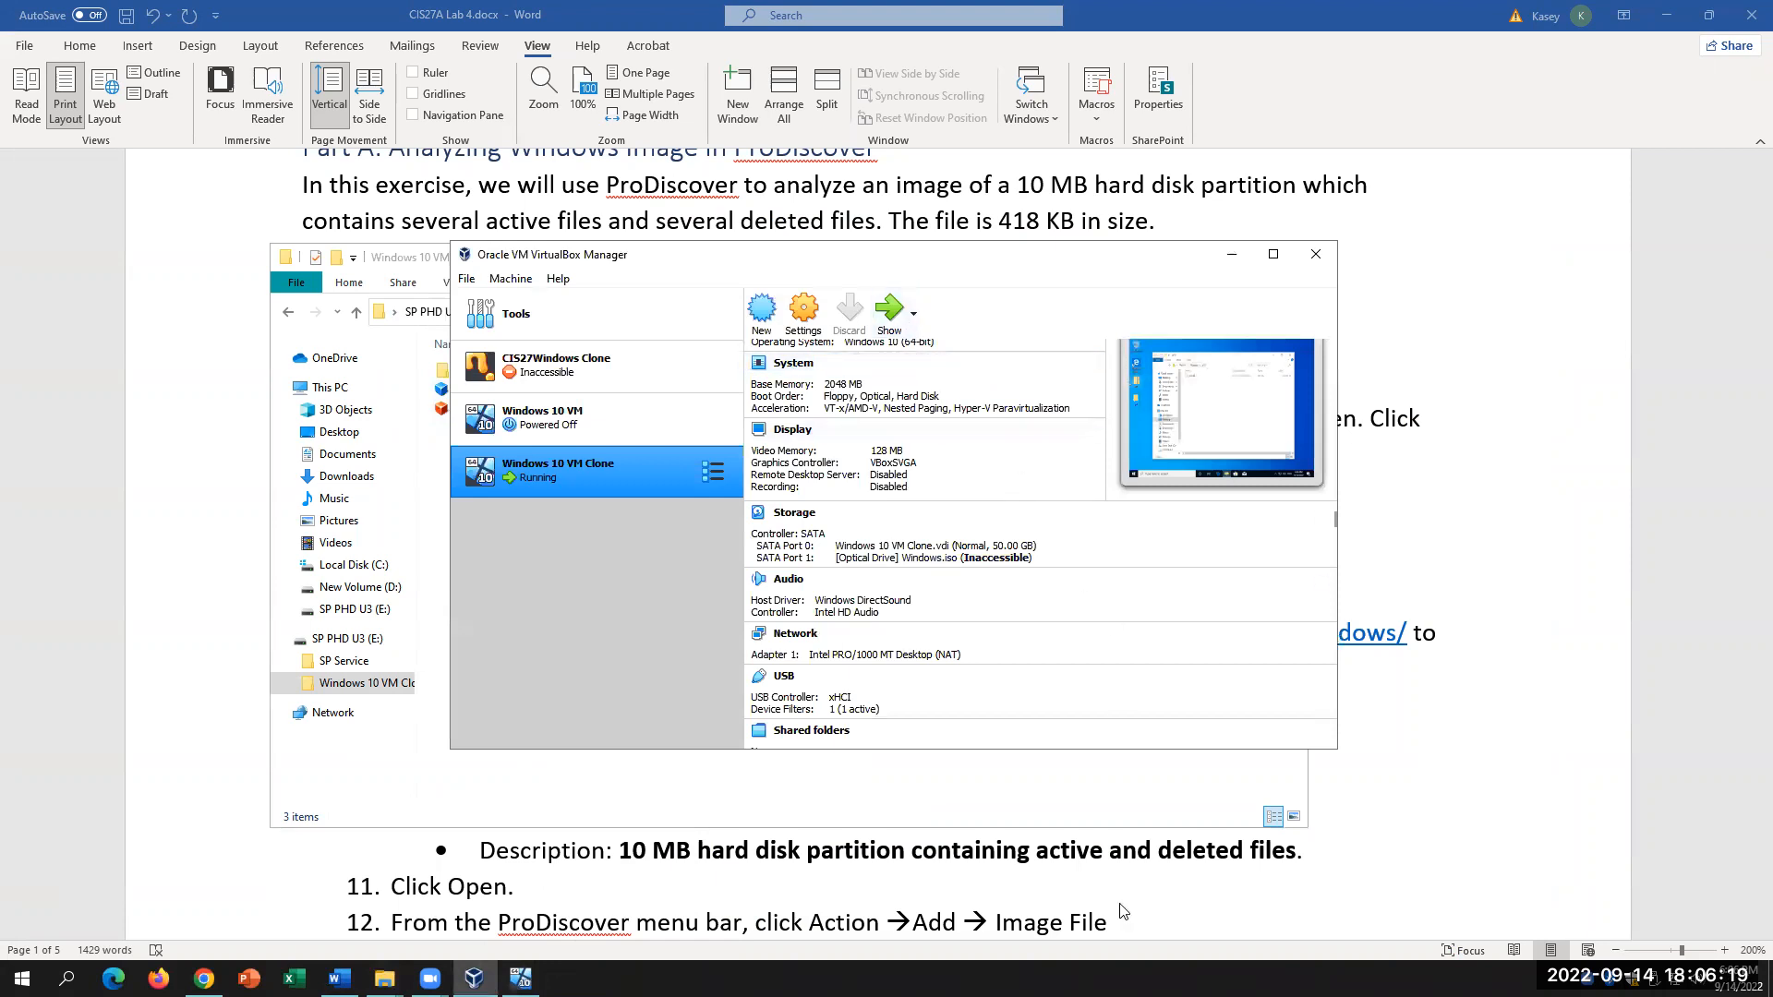
pyautogui.click(519, 978)
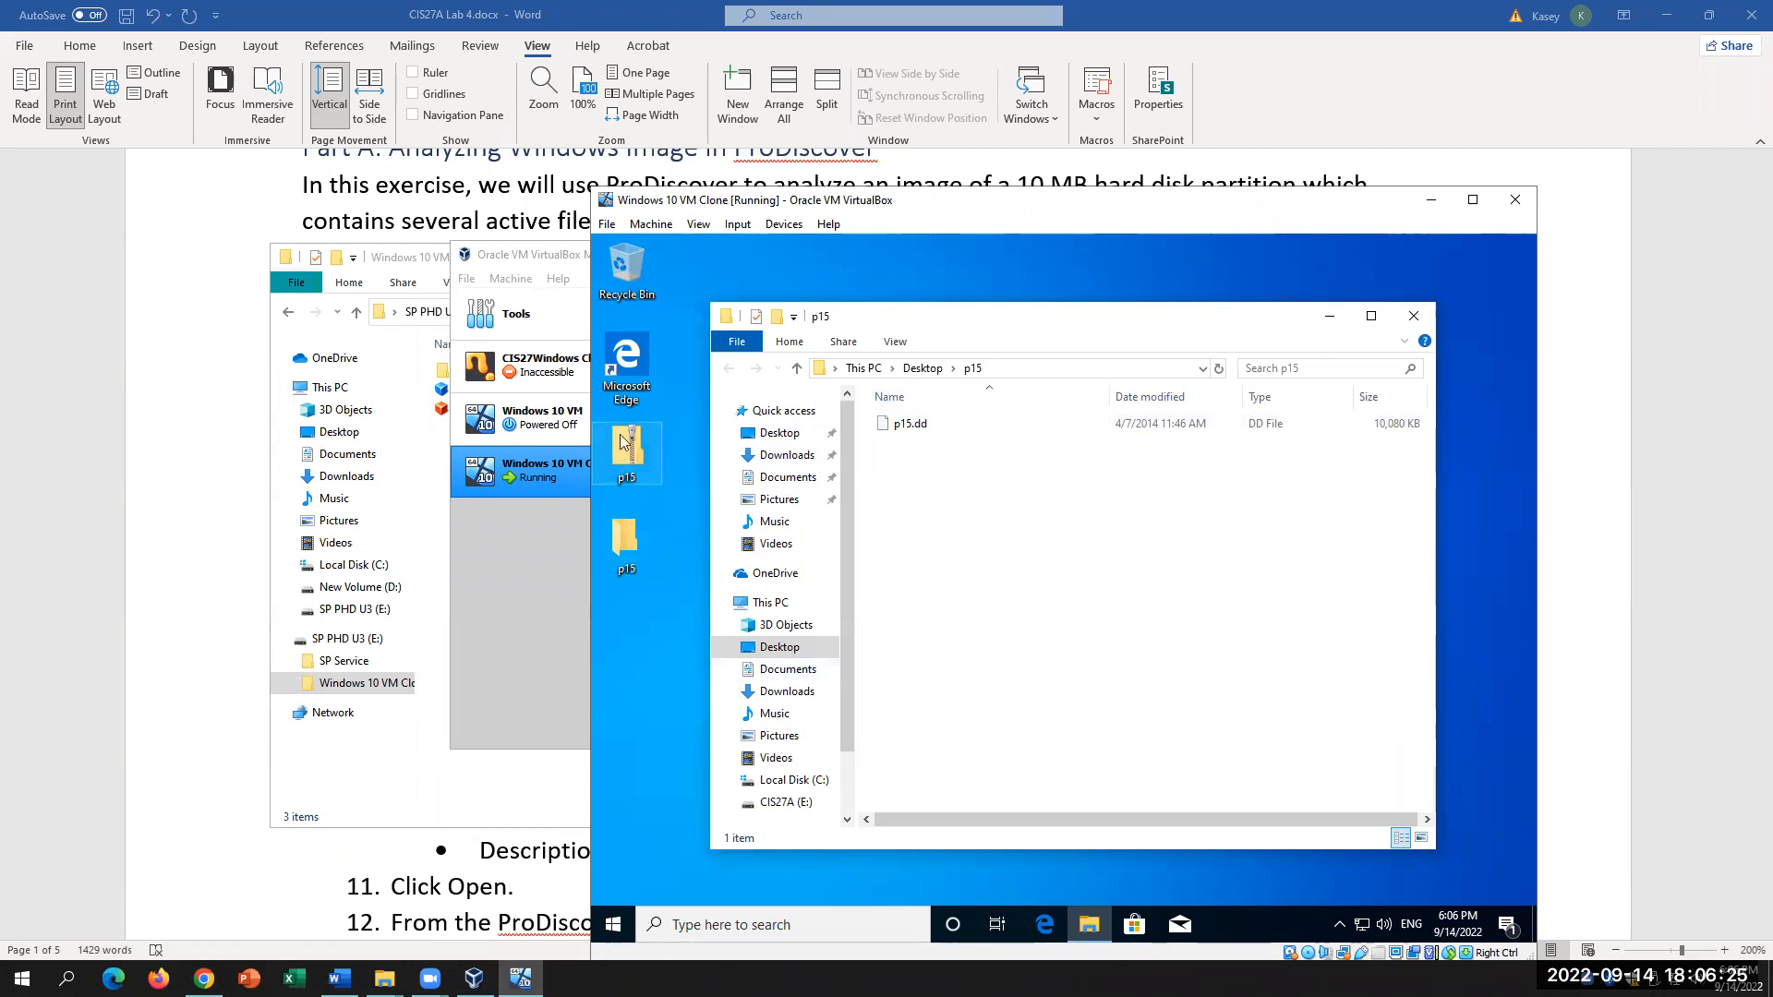
pyautogui.click(348, 848)
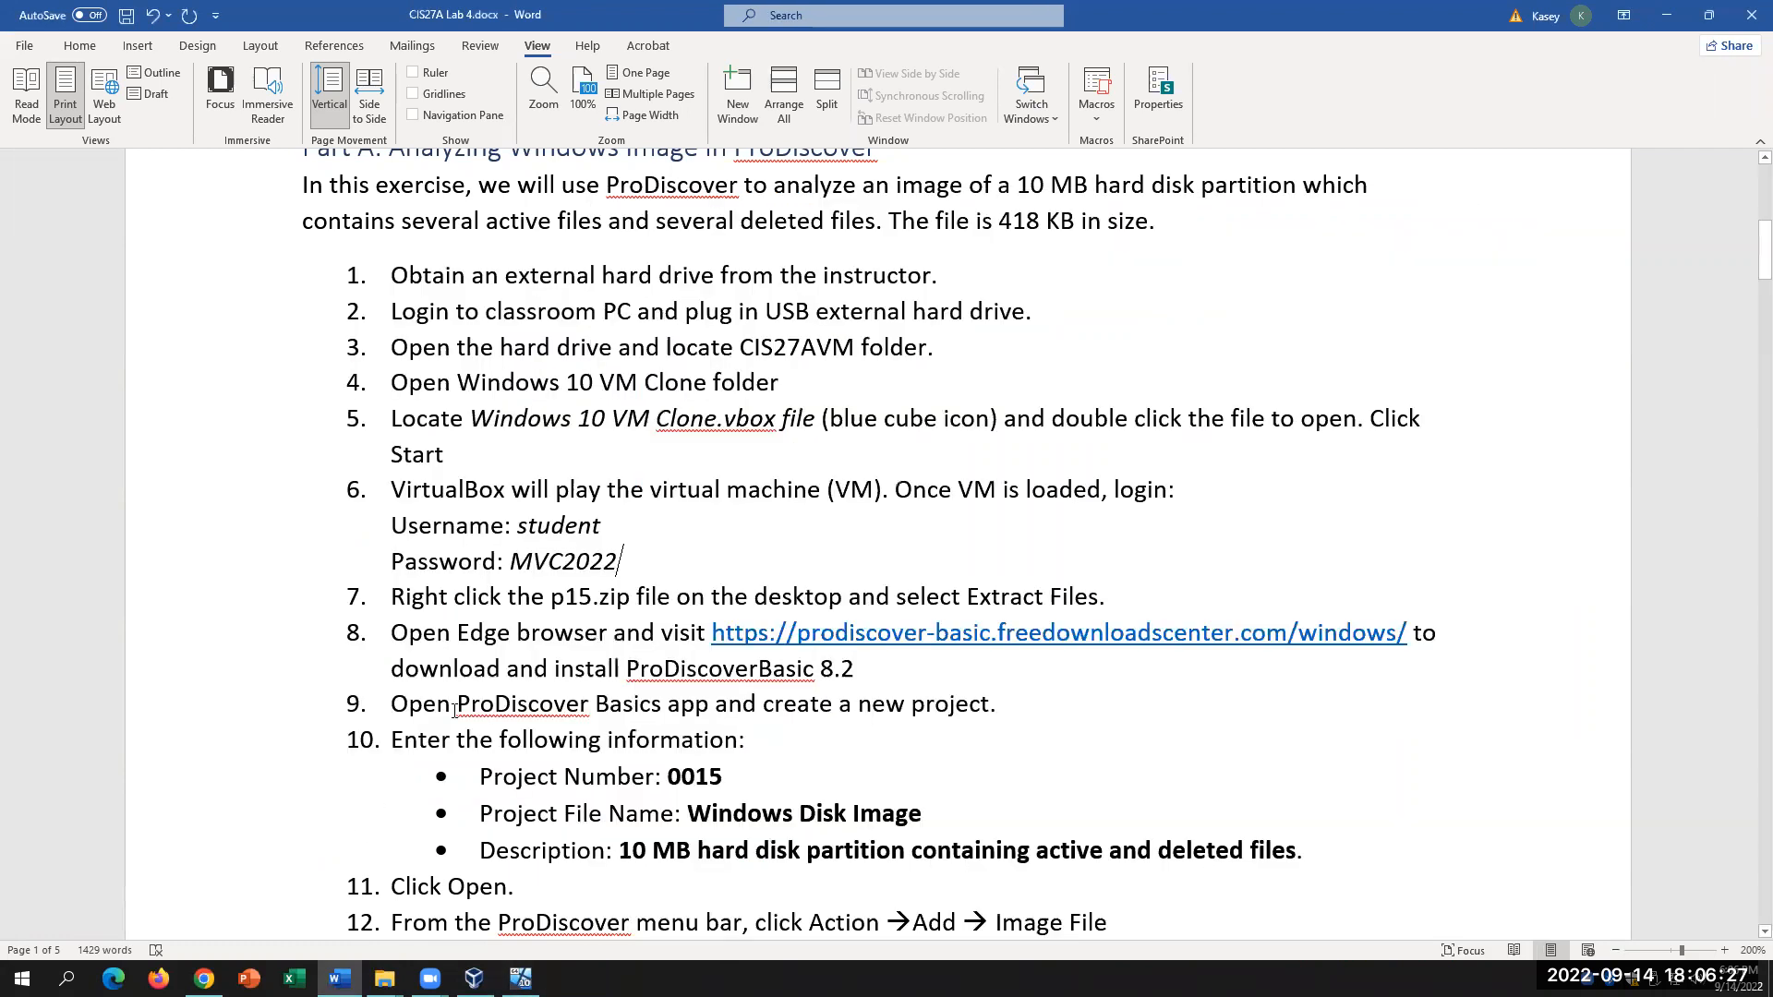
pyautogui.click(520, 978)
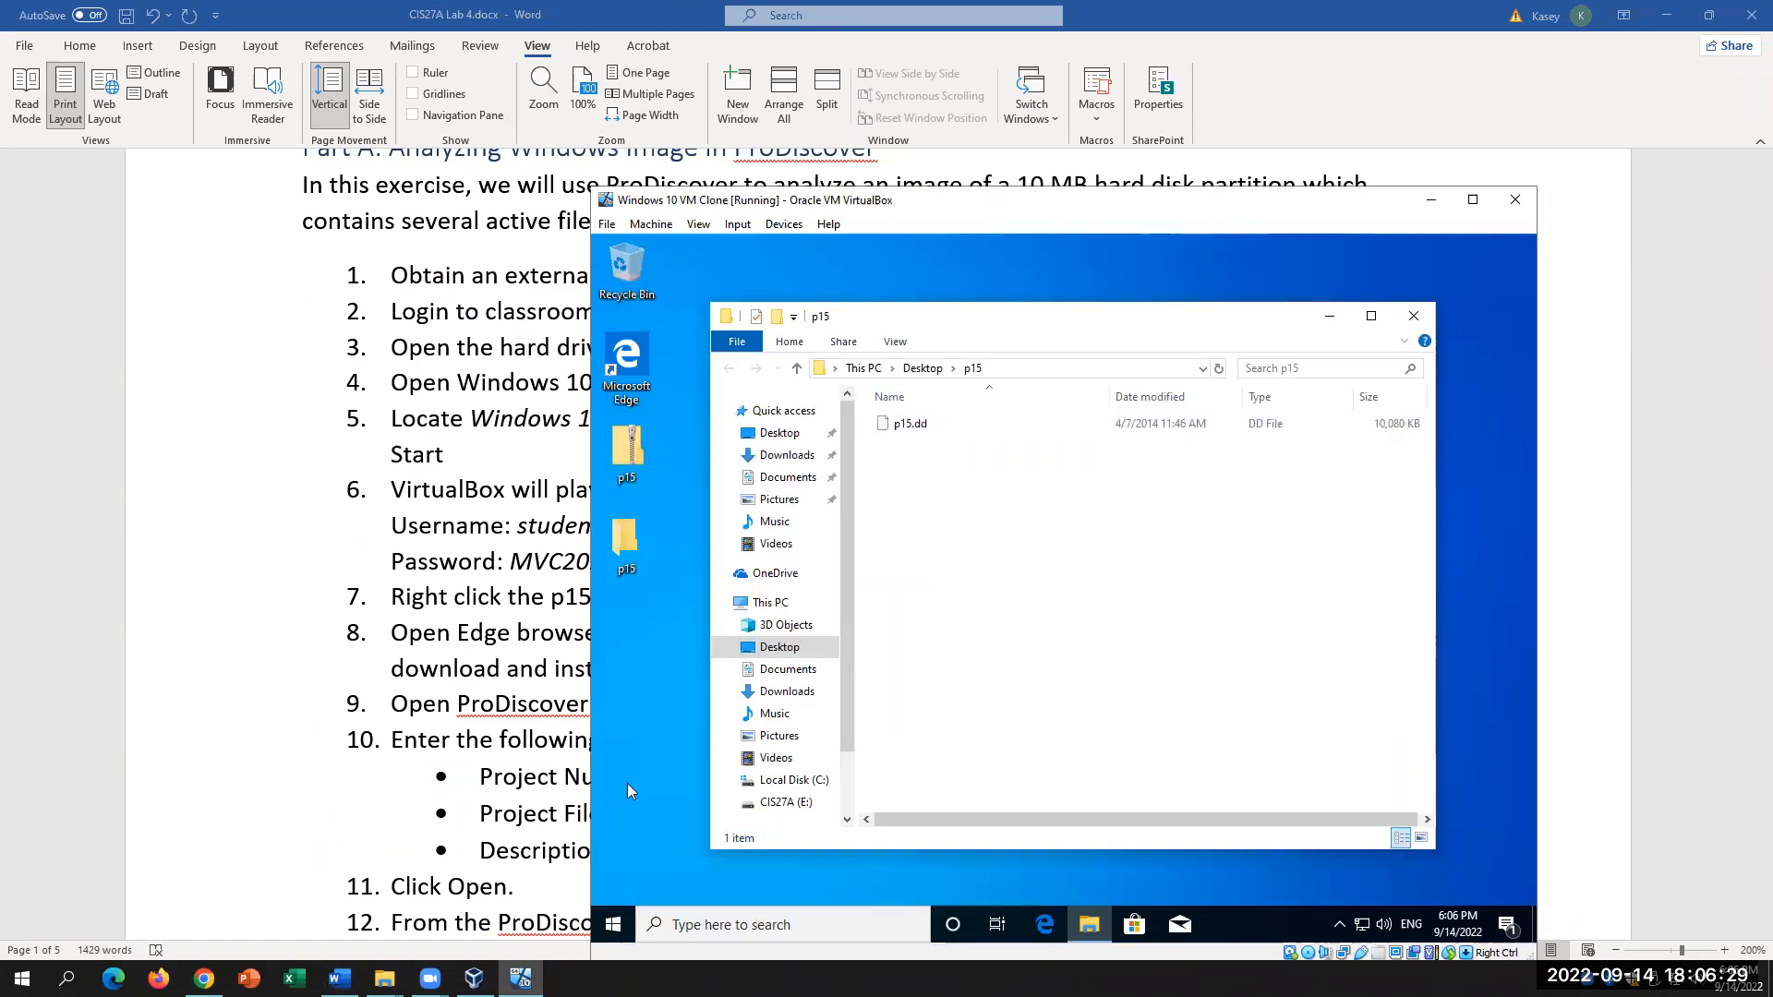
# Step: Open the extracted p15 folder on the VM desktop to show p15.dd, then return to Word
pyautogui.click(1328, 319)
pyautogui.rightClick(636, 454)
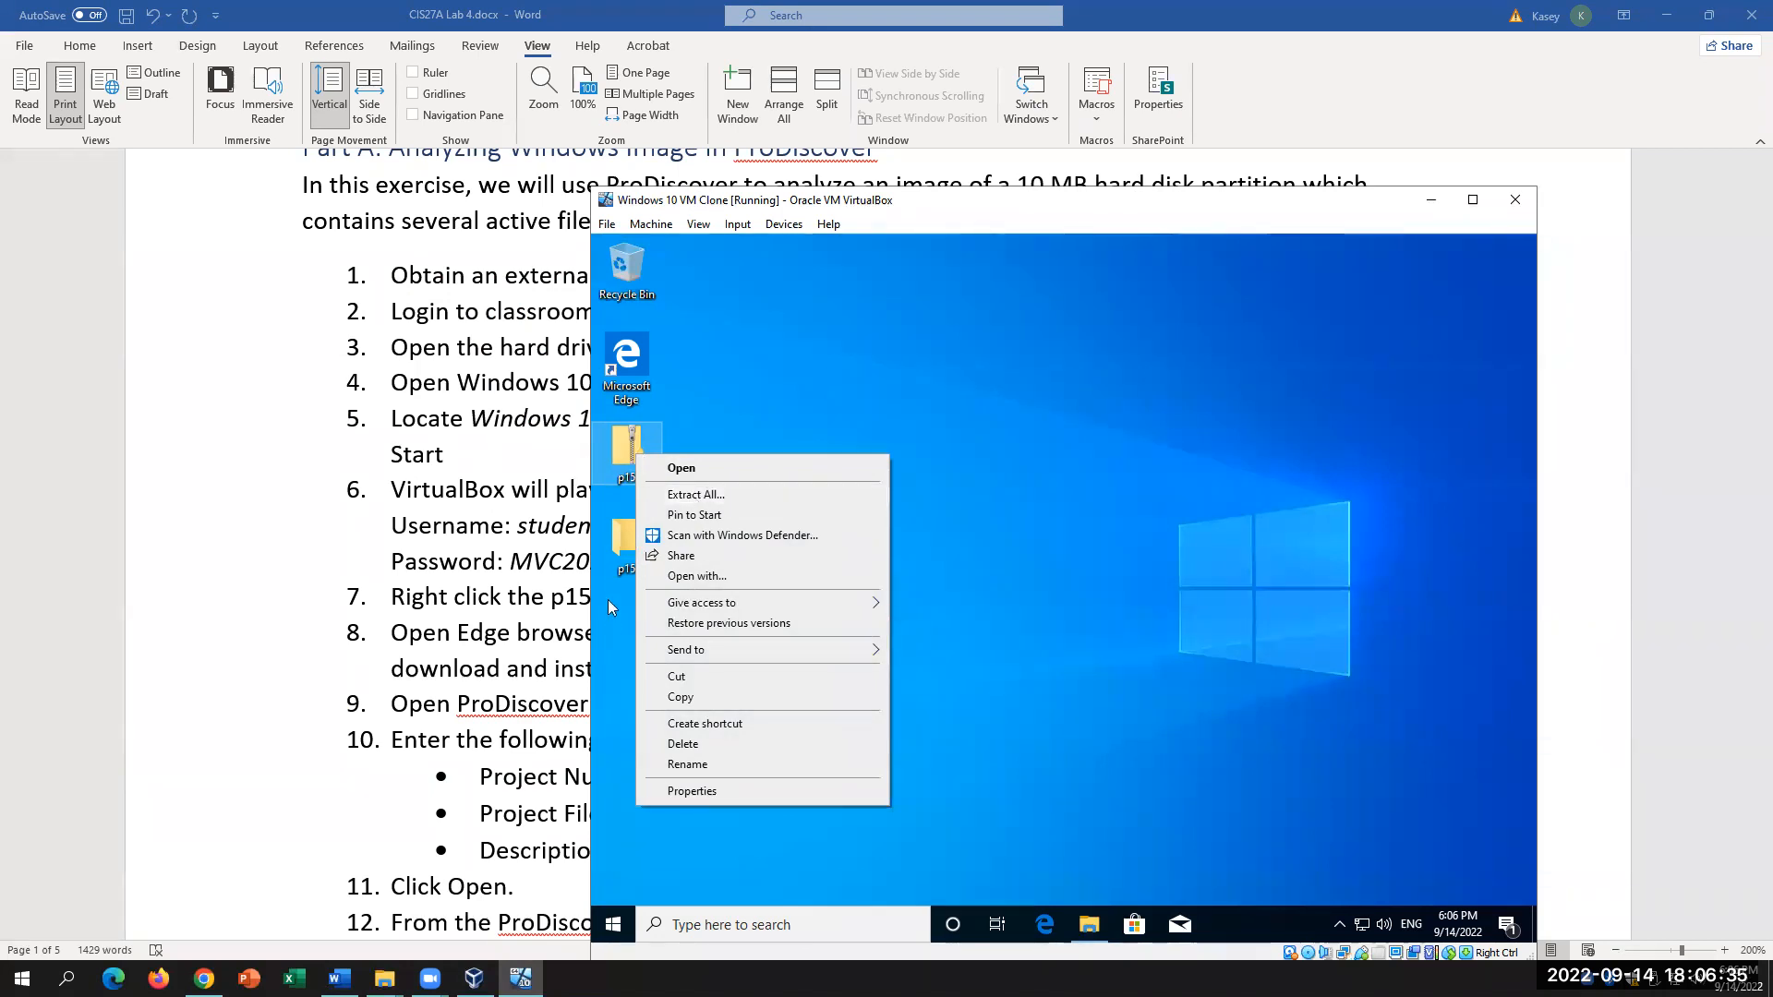
pyautogui.click(611, 594)
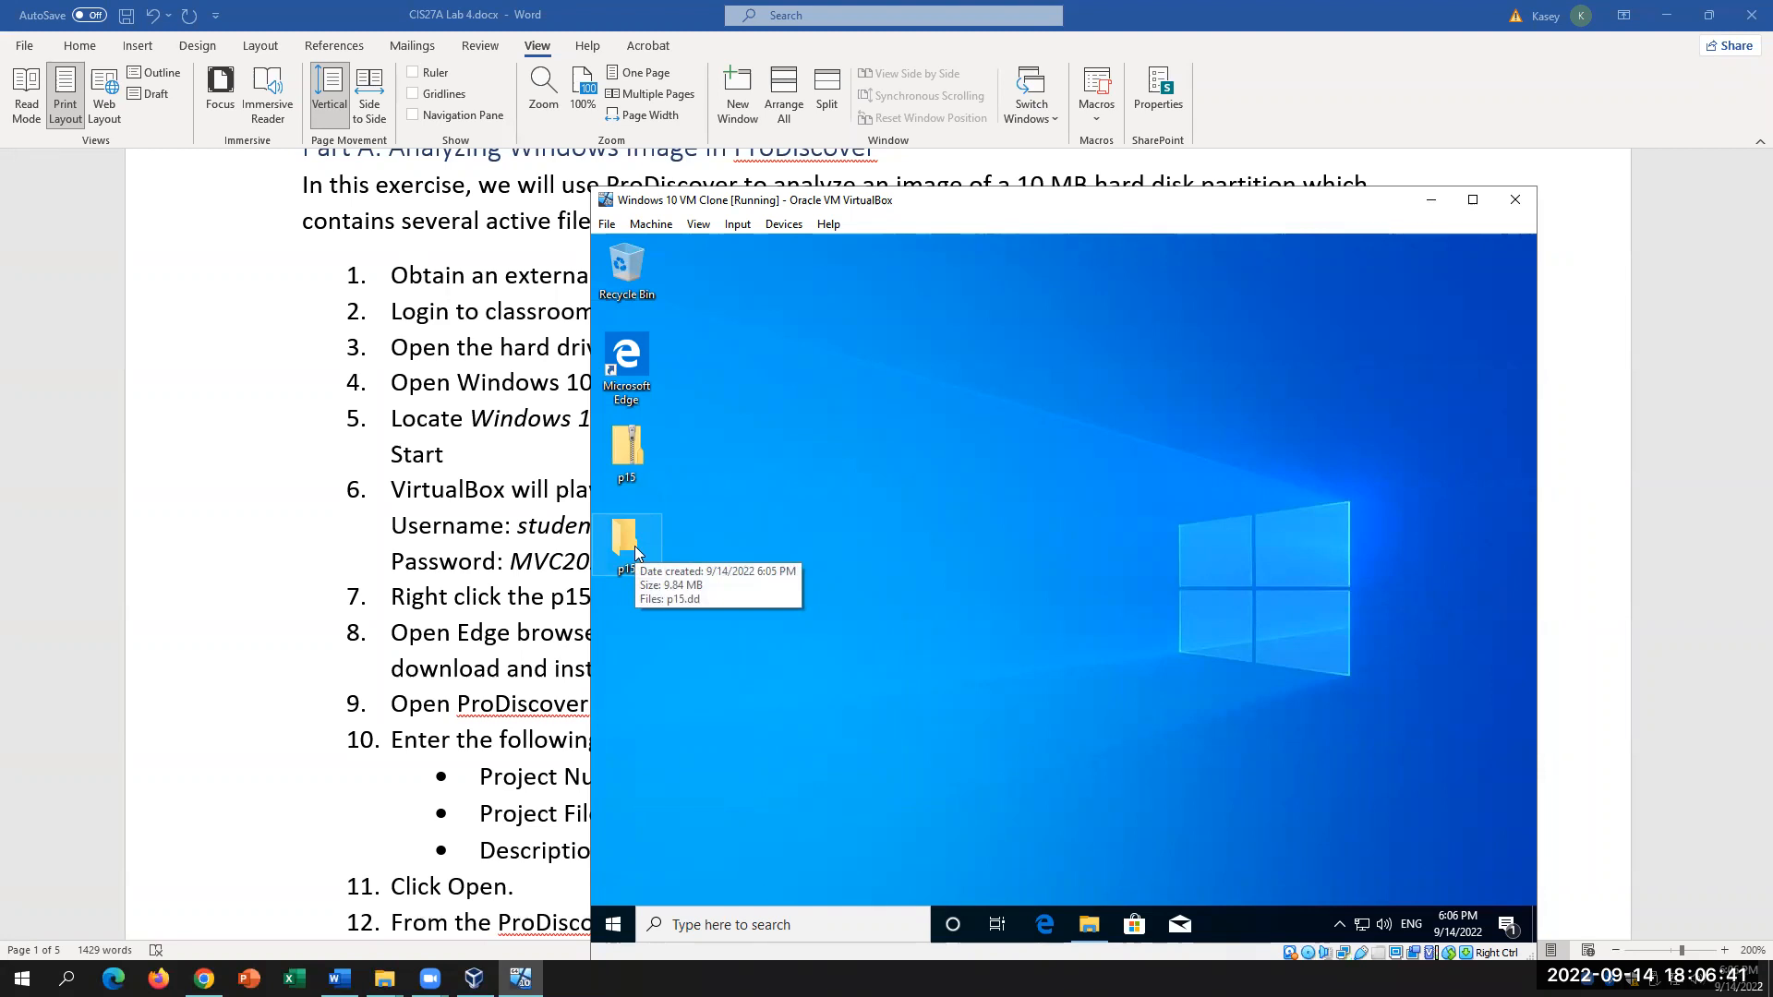
pyautogui.doubleClick(641, 546)
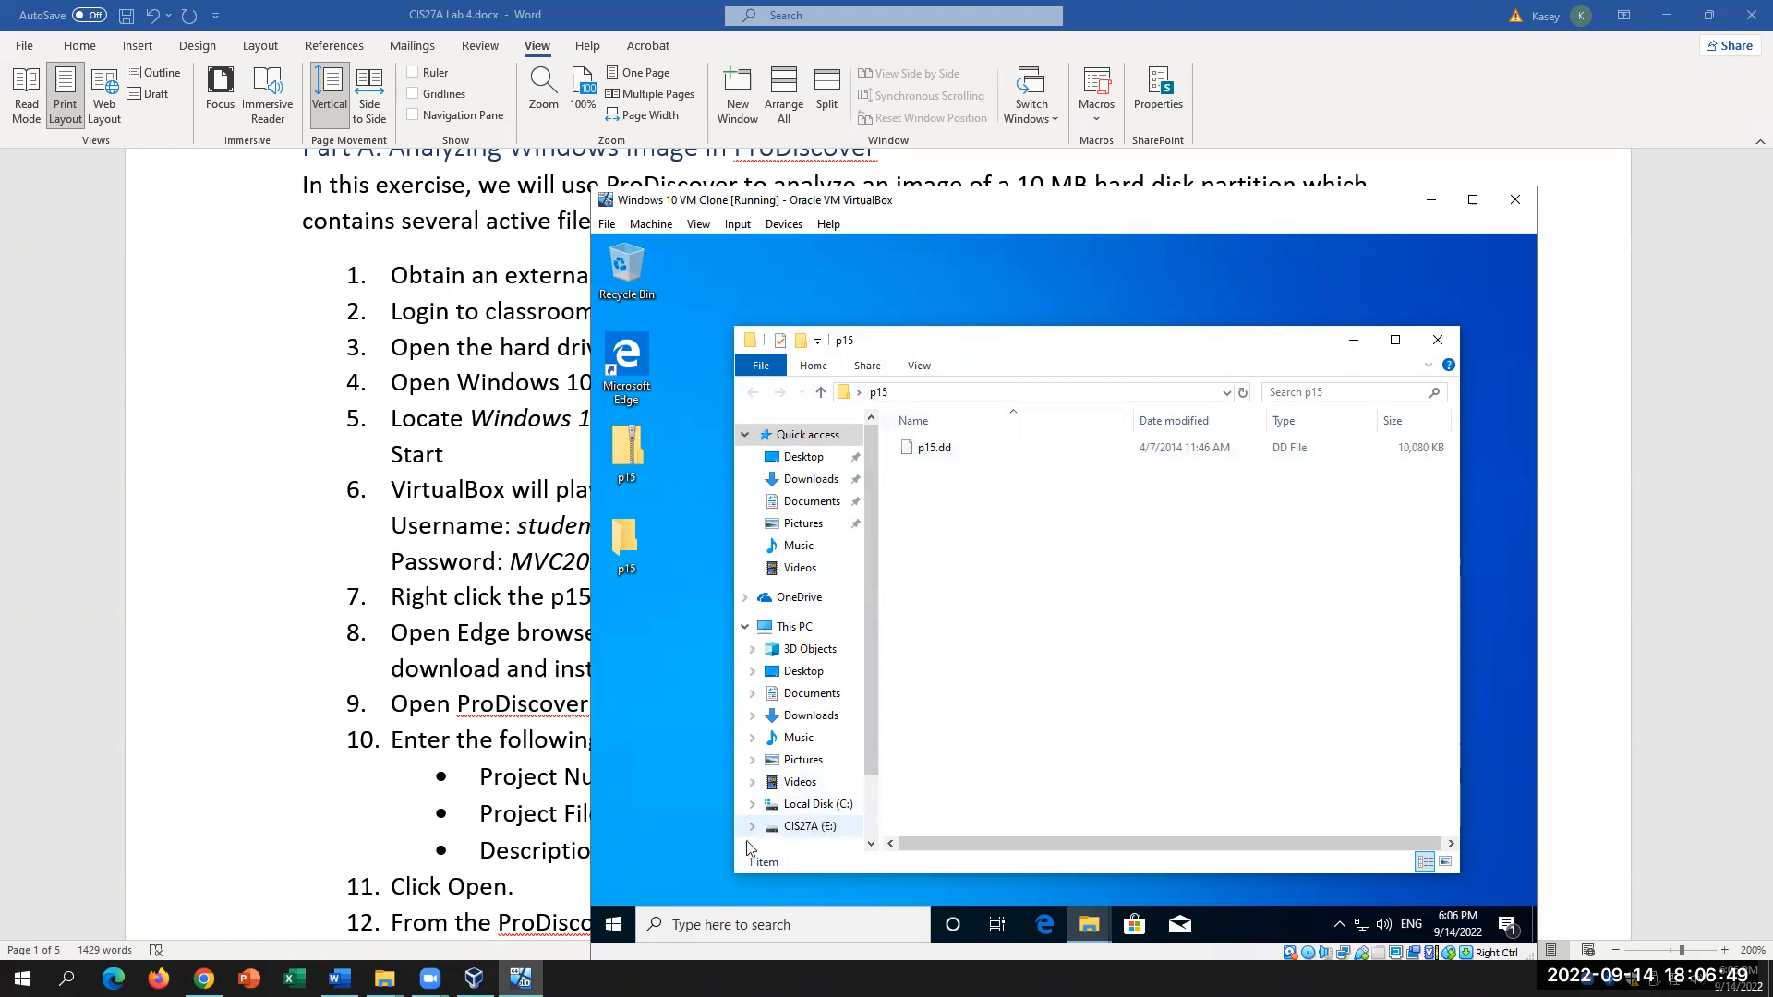
pyautogui.click(447, 953)
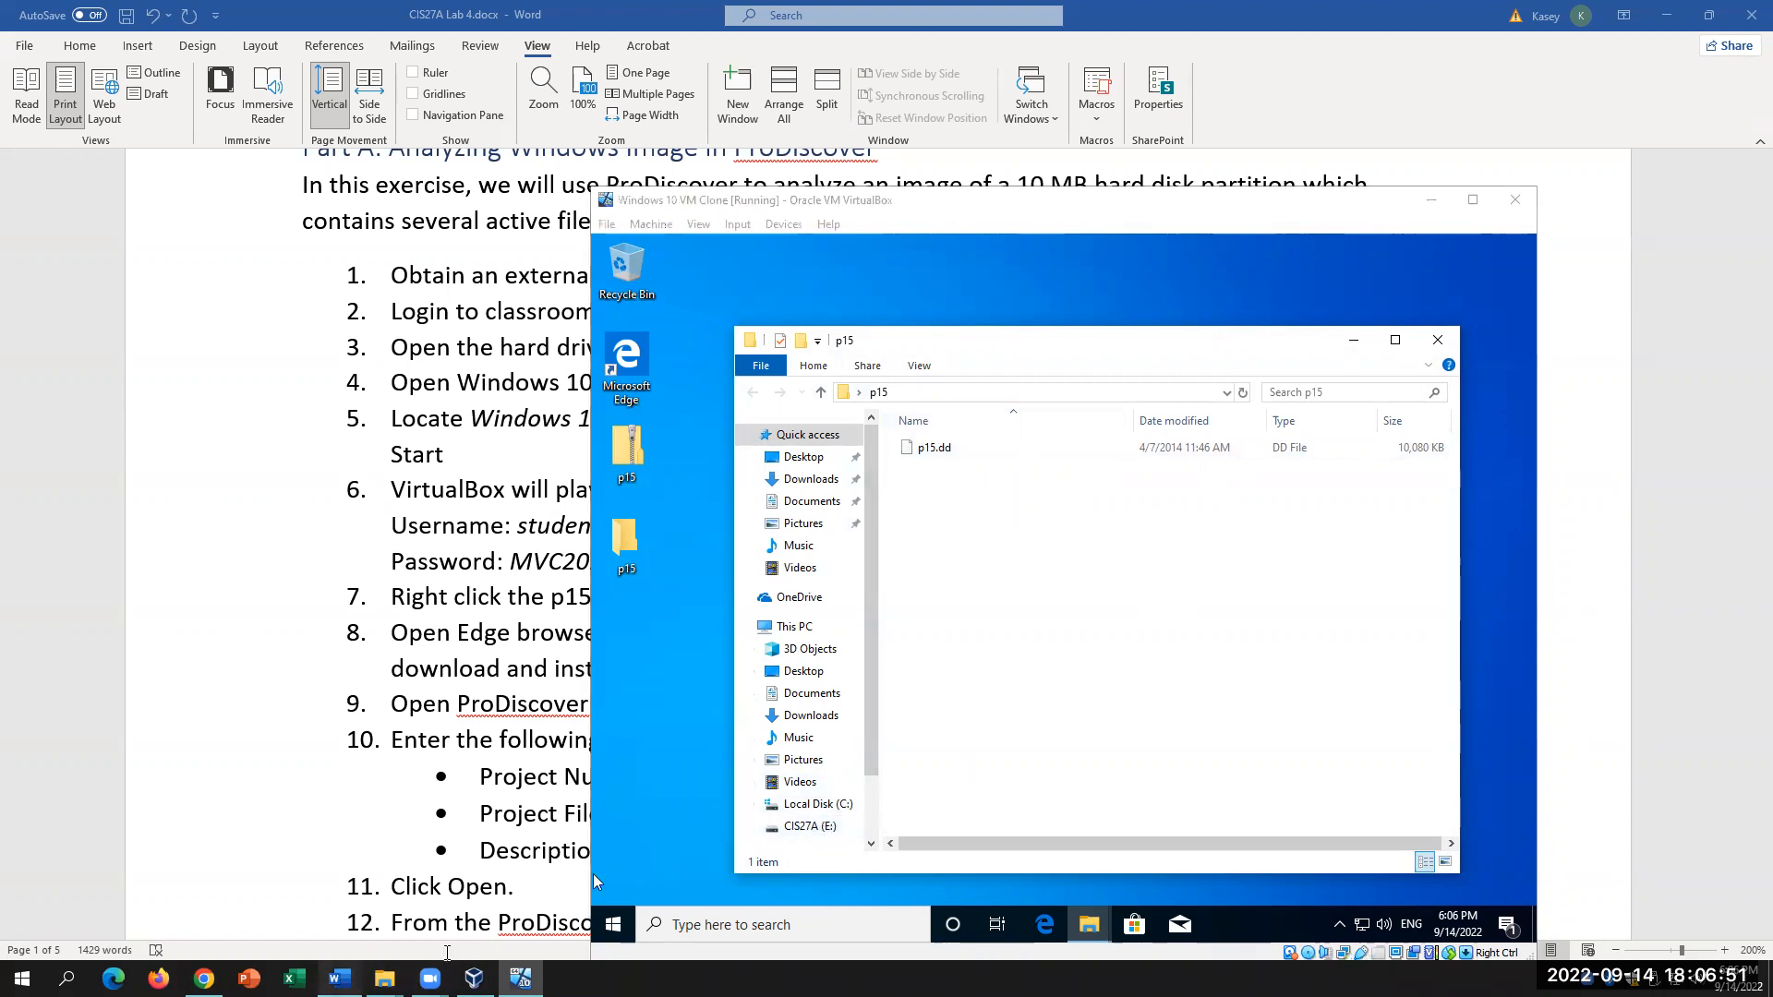
pyautogui.scroll(-1, 1007, 717)
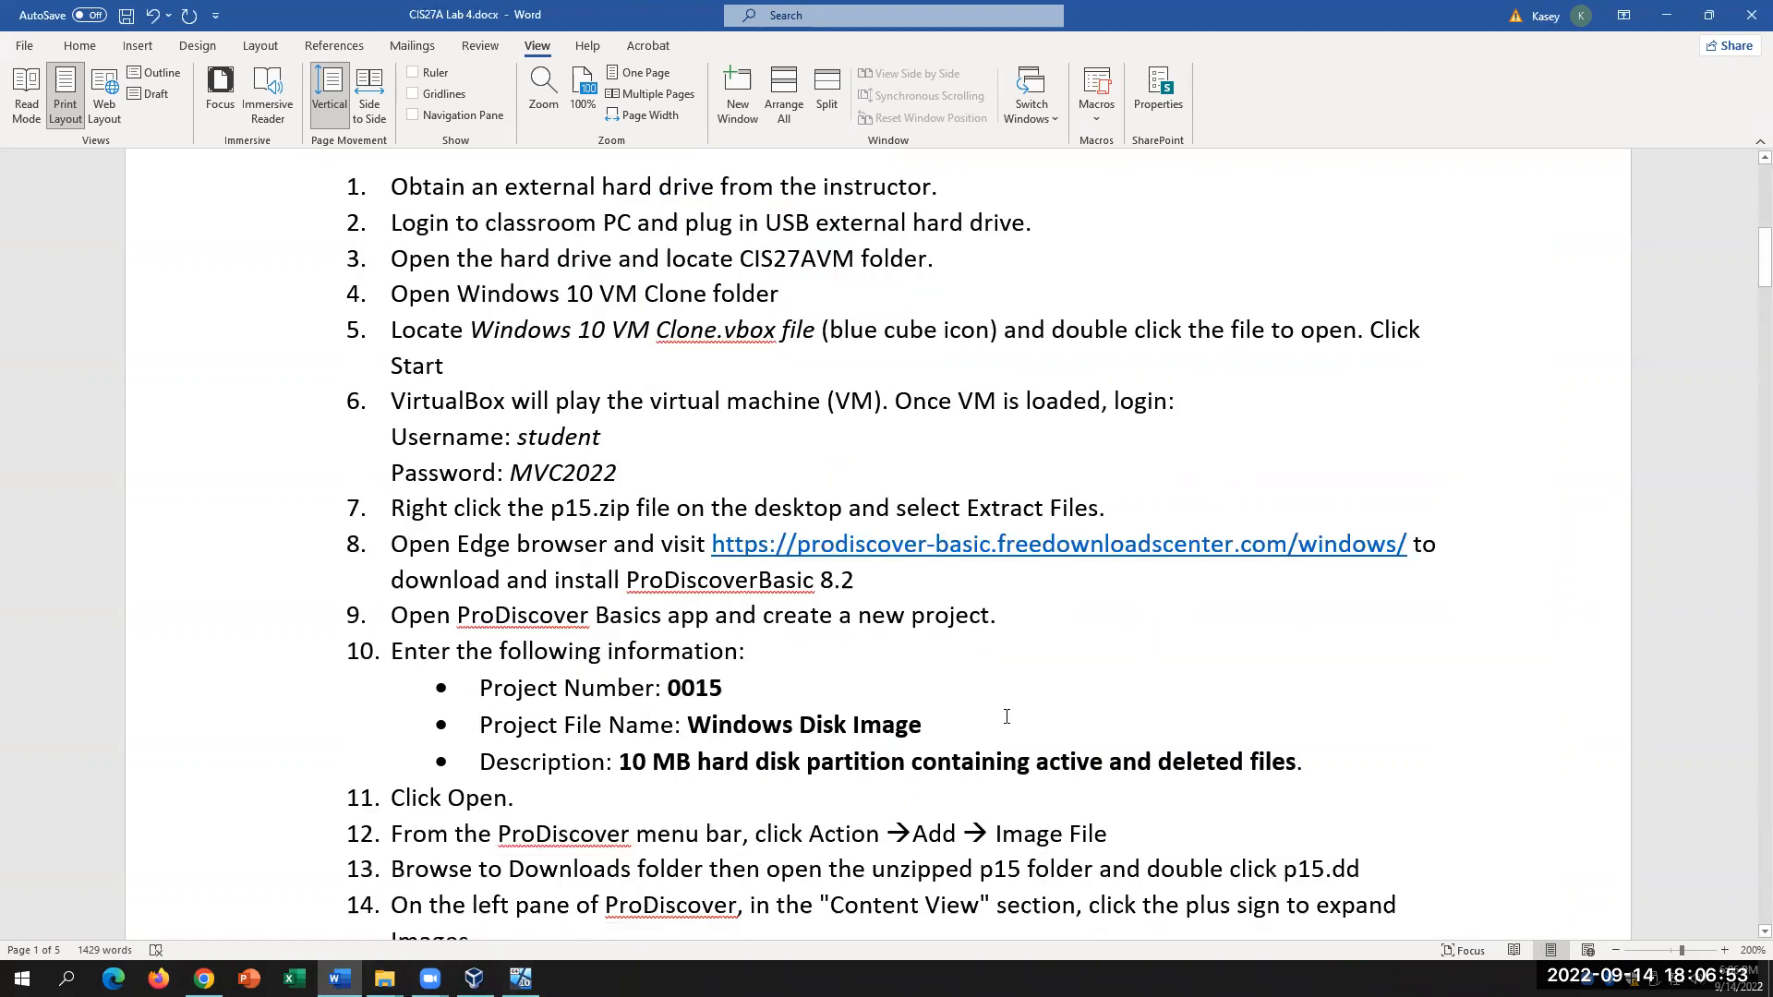
# Step: Check step 8's ProDiscover download link in Word, then launch Edge inside the Windows 10 VM
pyautogui.moveTo(712, 547)
pyautogui.mouseDown()
pyautogui.moveTo(1073, 513)
pyautogui.moveTo(1385, 545)
pyautogui.moveTo(863, 580)
pyautogui.moveTo(712, 546)
pyautogui.mouseUp()
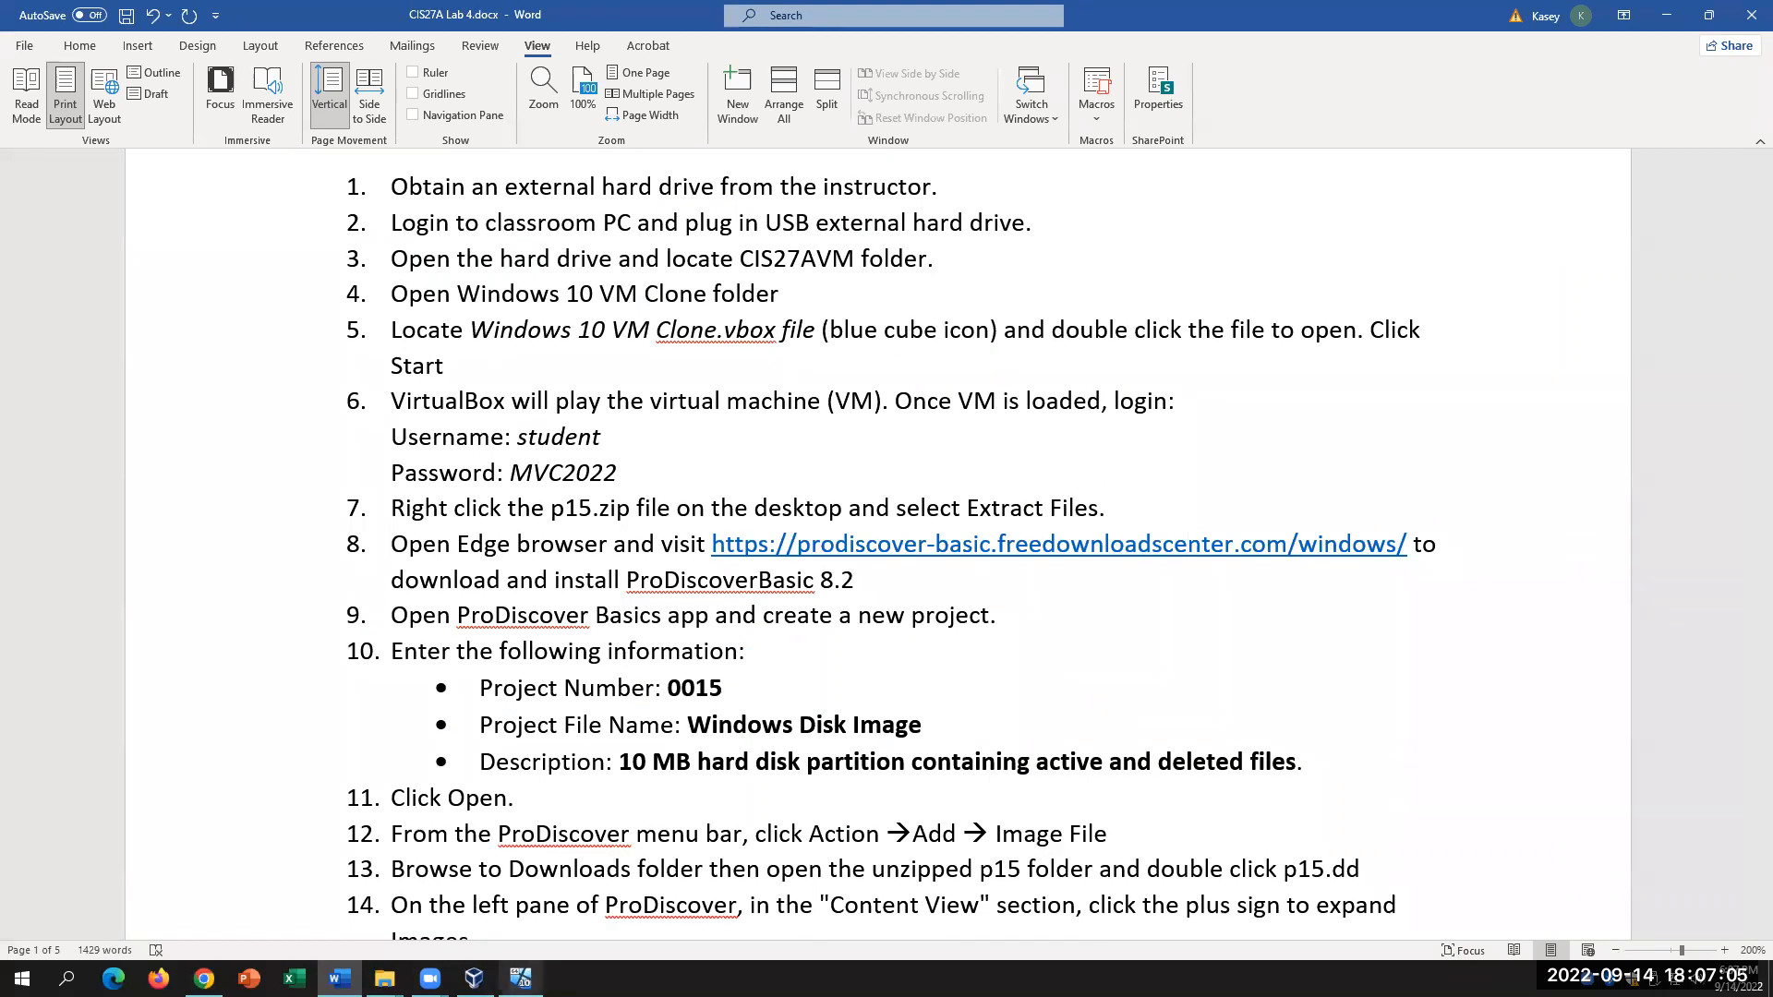
pyautogui.click(520, 978)
pyautogui.click(1044, 925)
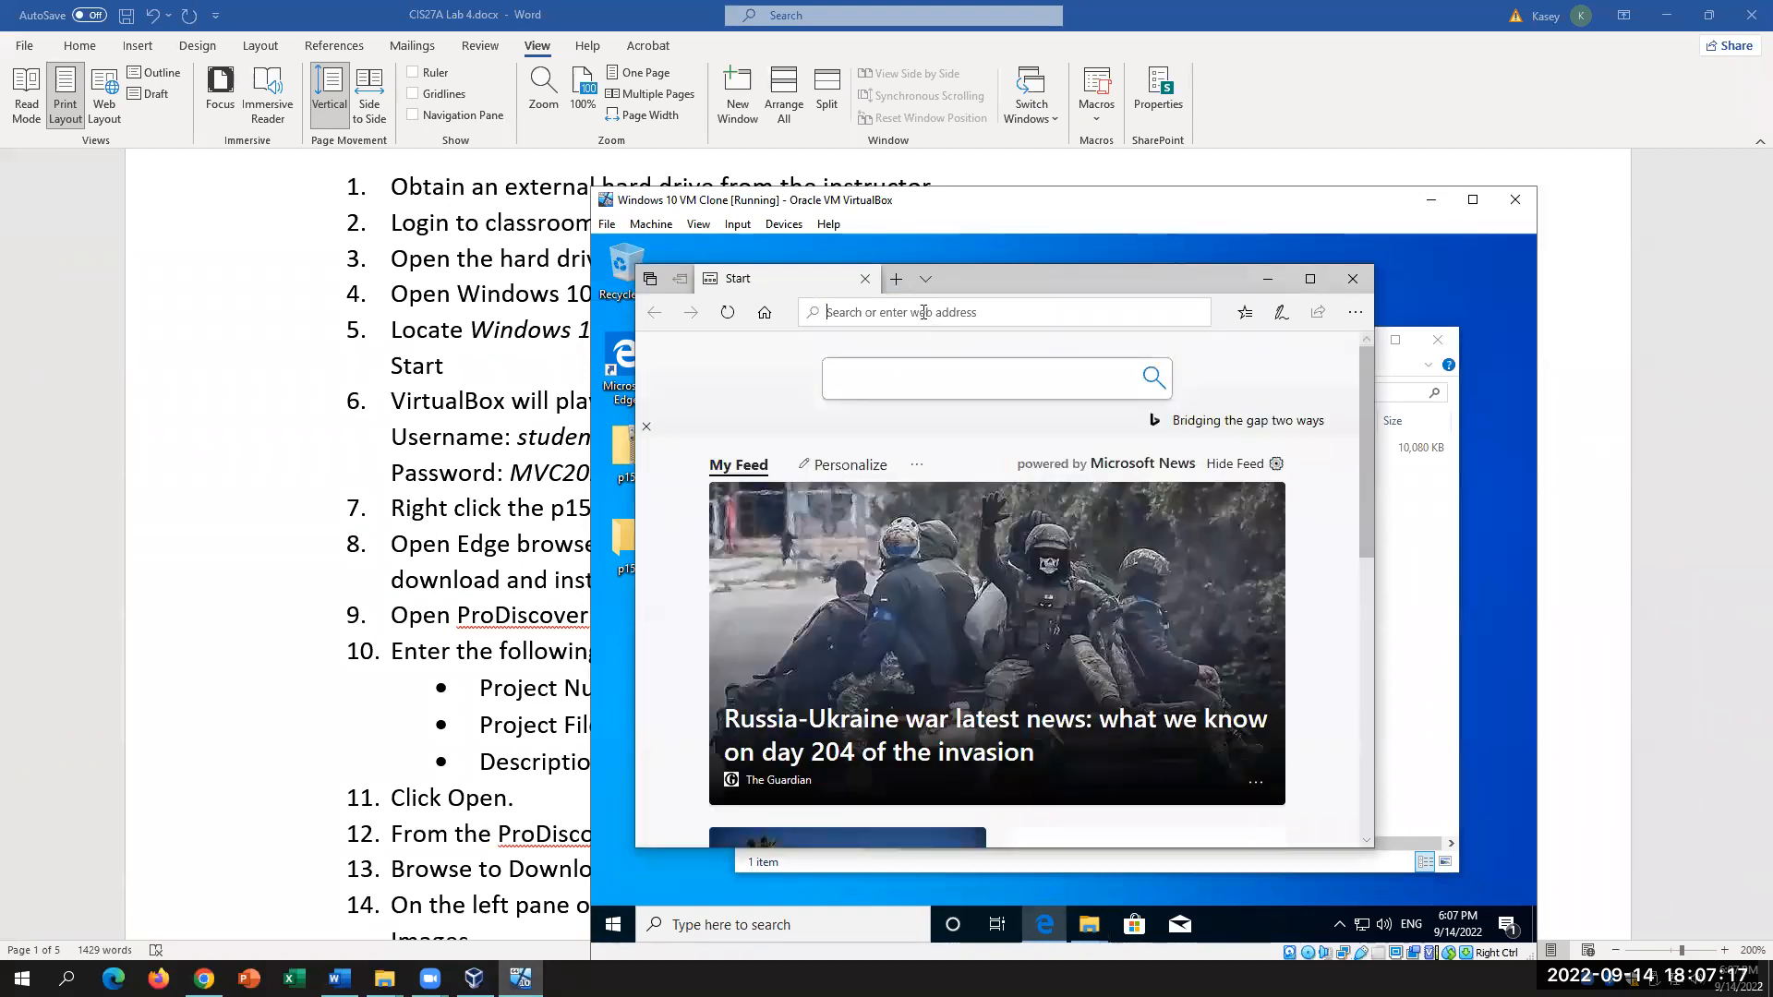
# Step: Search Bing for 'prodiscover basic 8.2' and skim the results
pyautogui.write('PROD')
pyautogui.press('BackSpace')
pyautogui.press('BackSpace')
pyautogui.press('BackSpace')
pyautogui.press('BackSpace')
pyautogui.write('prod')
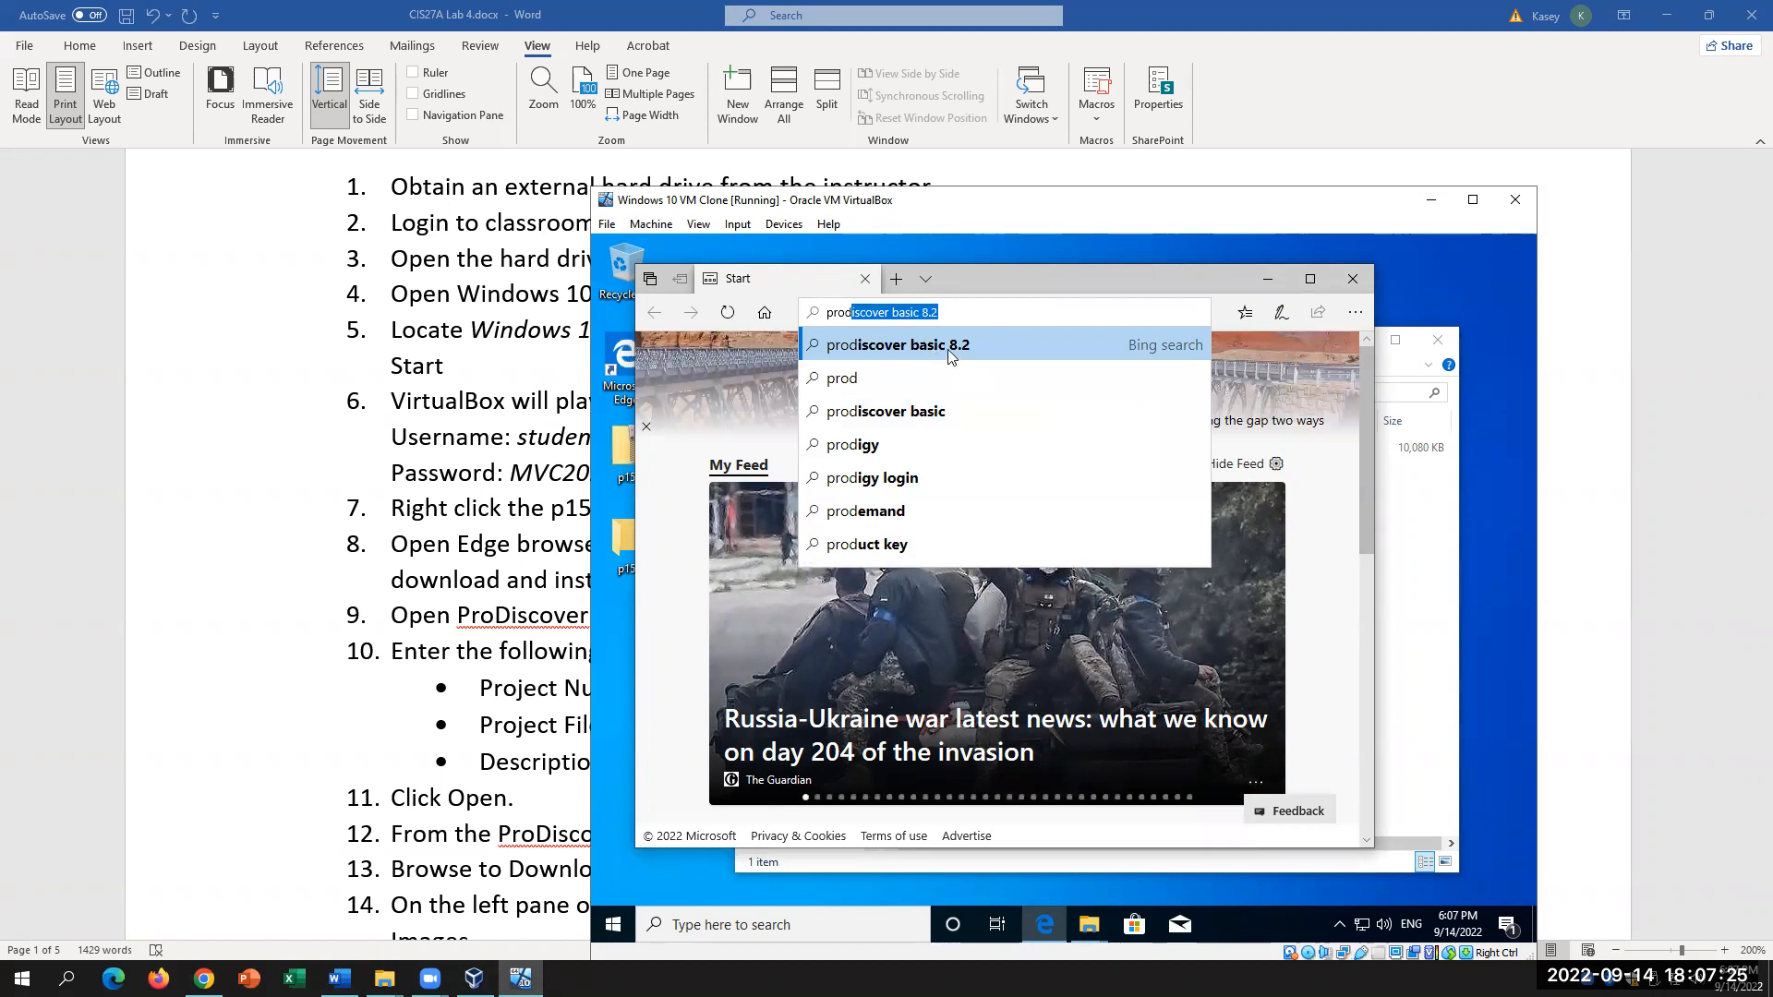
pyautogui.click(947, 349)
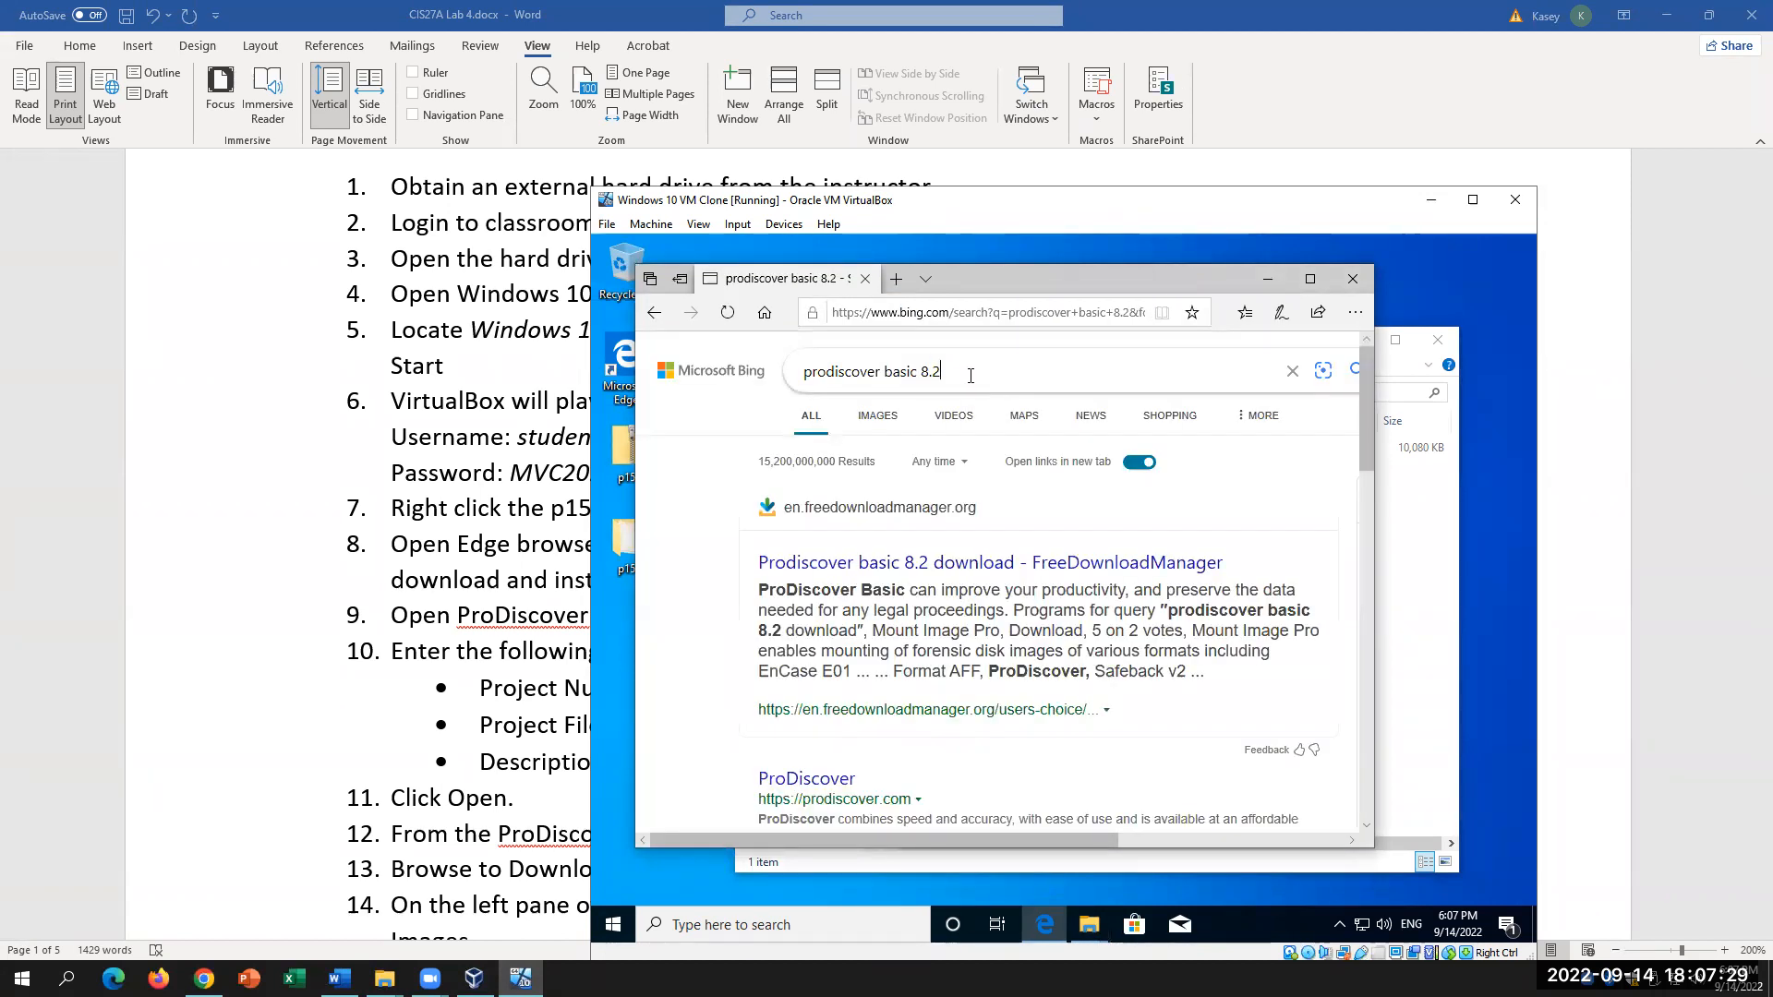
pyautogui.click(971, 376)
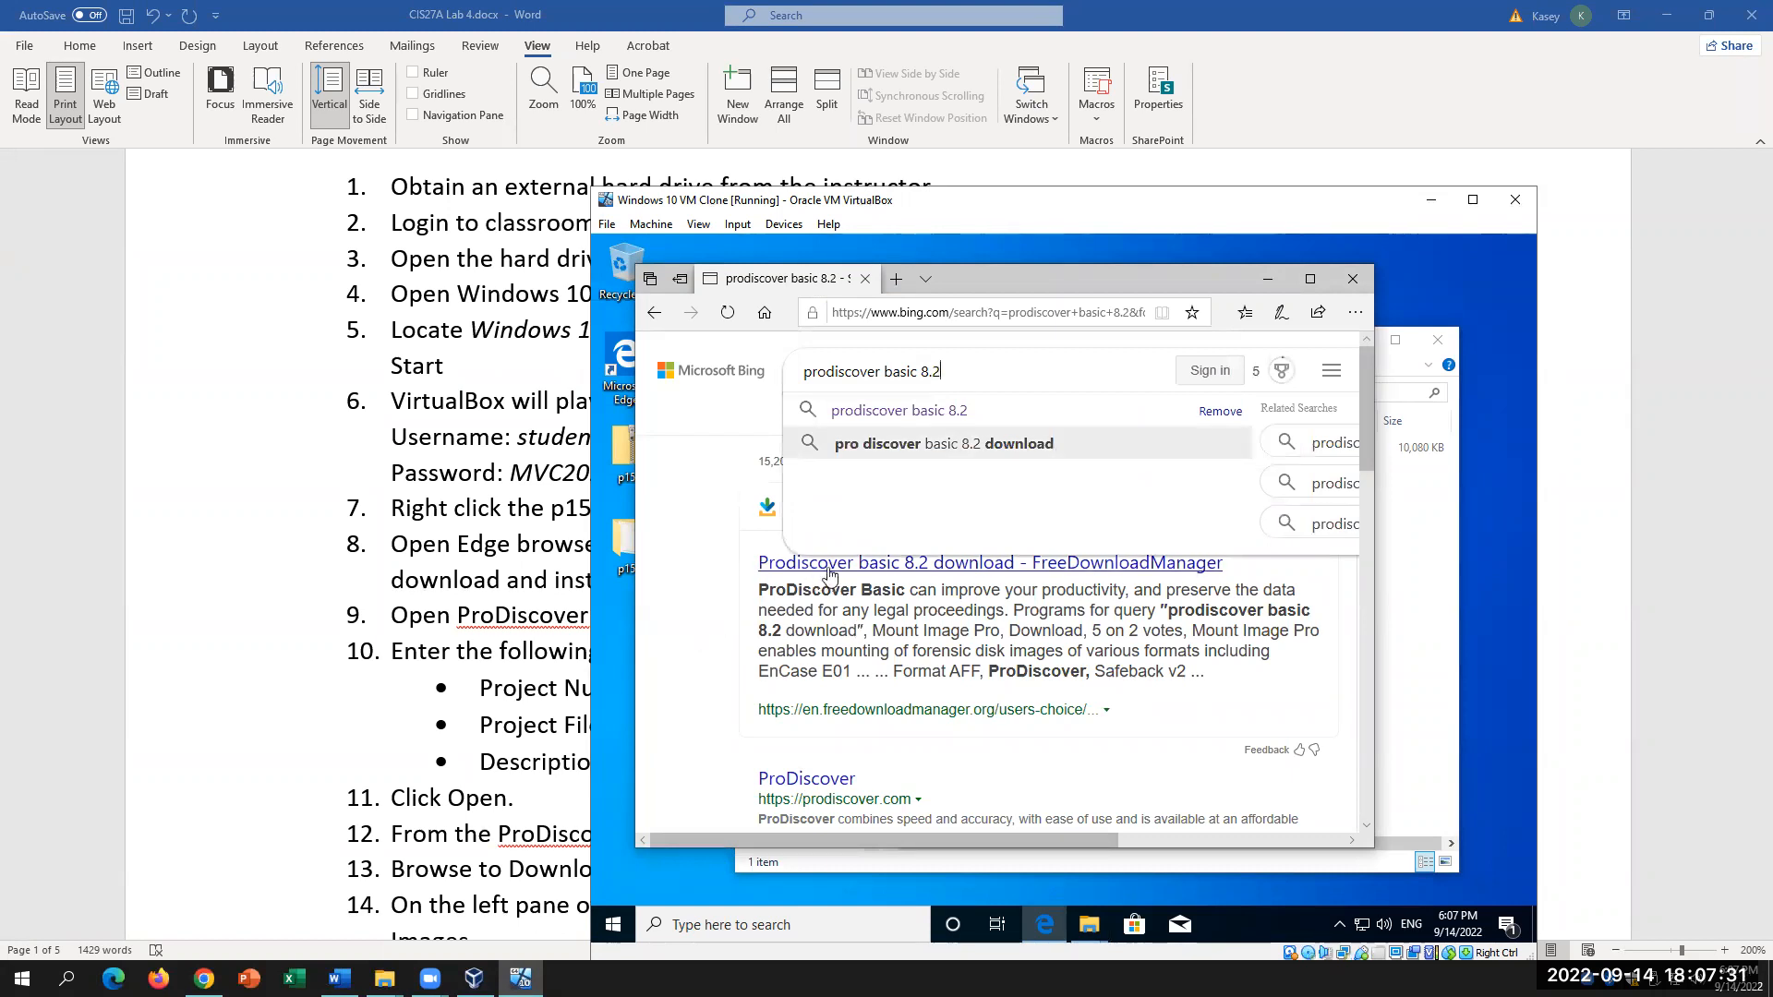
pyautogui.click(660, 576)
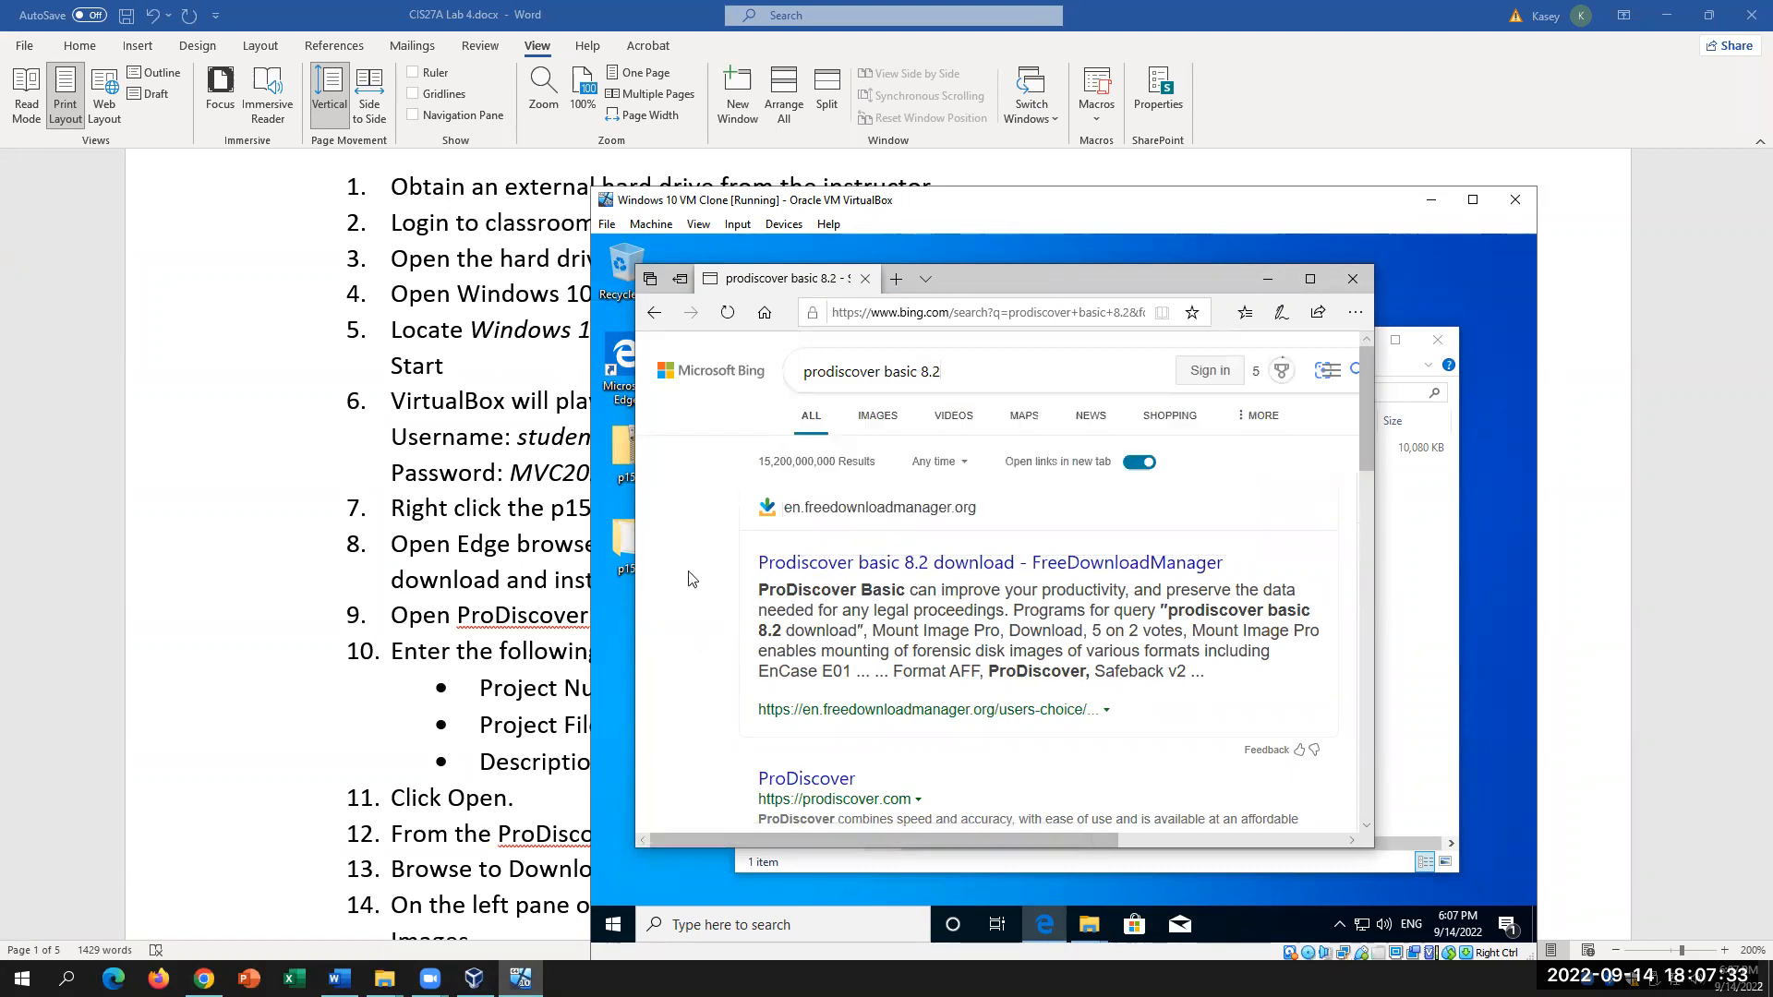
pyautogui.scroll(-1, 868, 636)
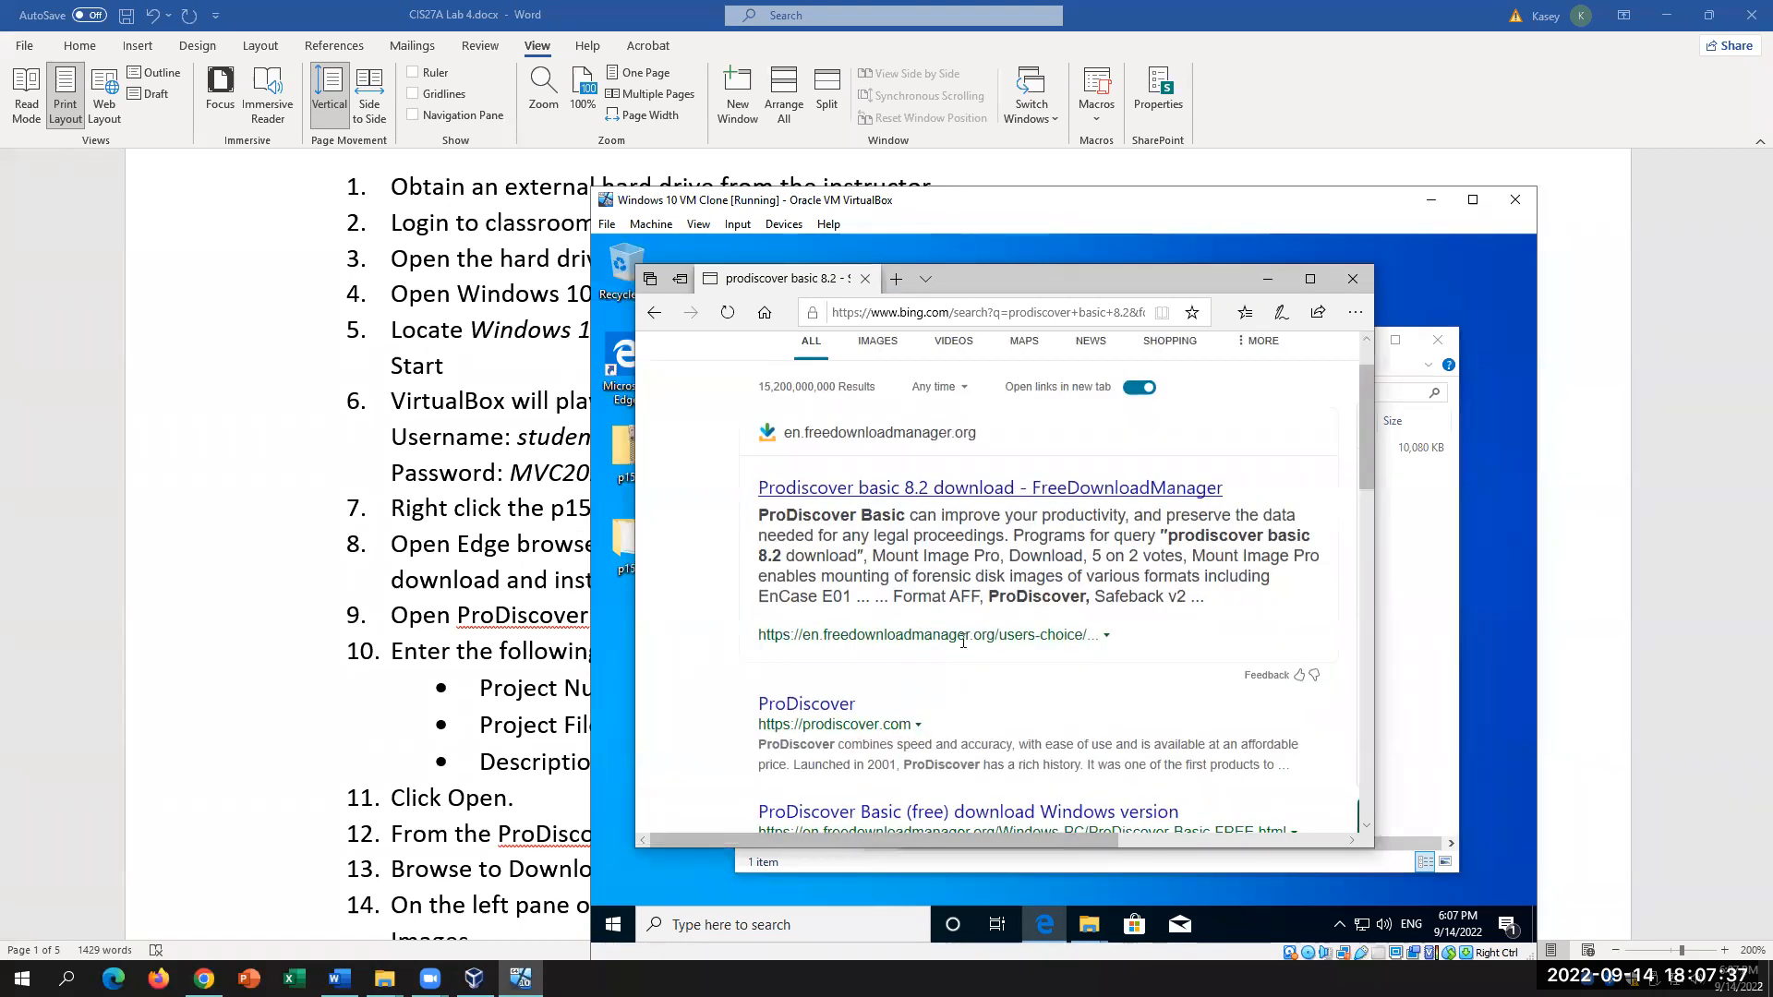
pyautogui.scroll(-2, 965, 646)
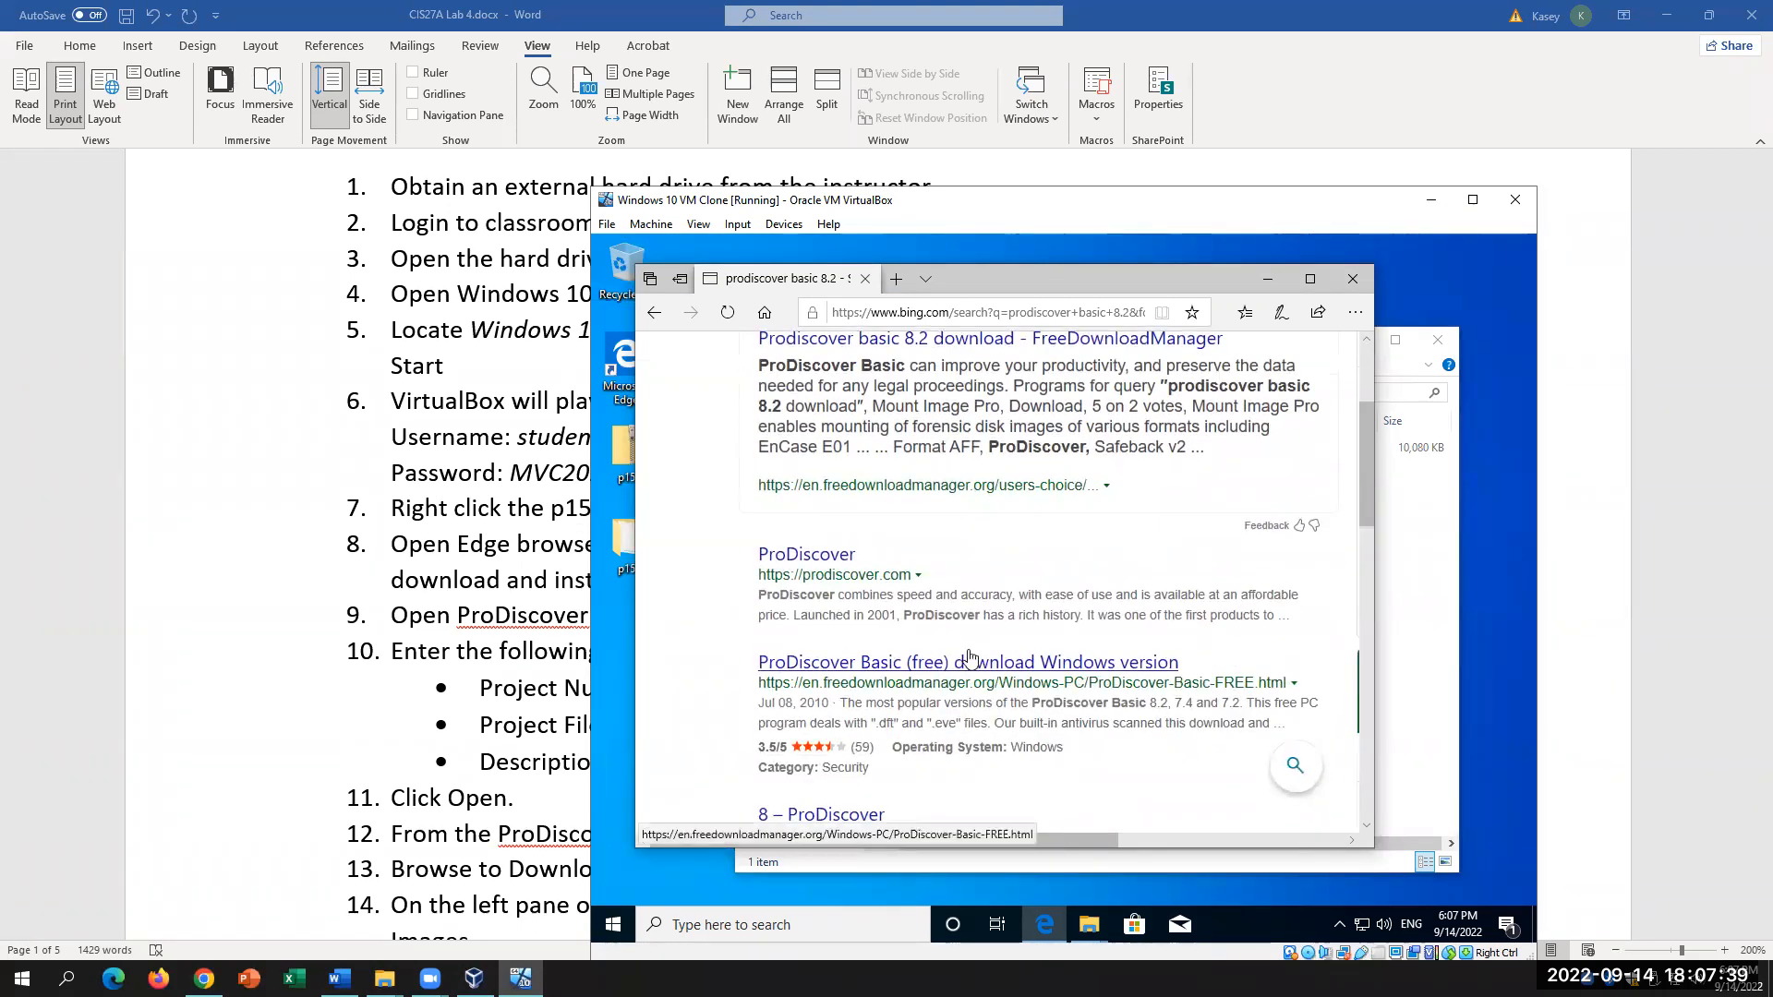
pyautogui.scroll(-1, 970, 657)
pyautogui.scroll(3, 970, 657)
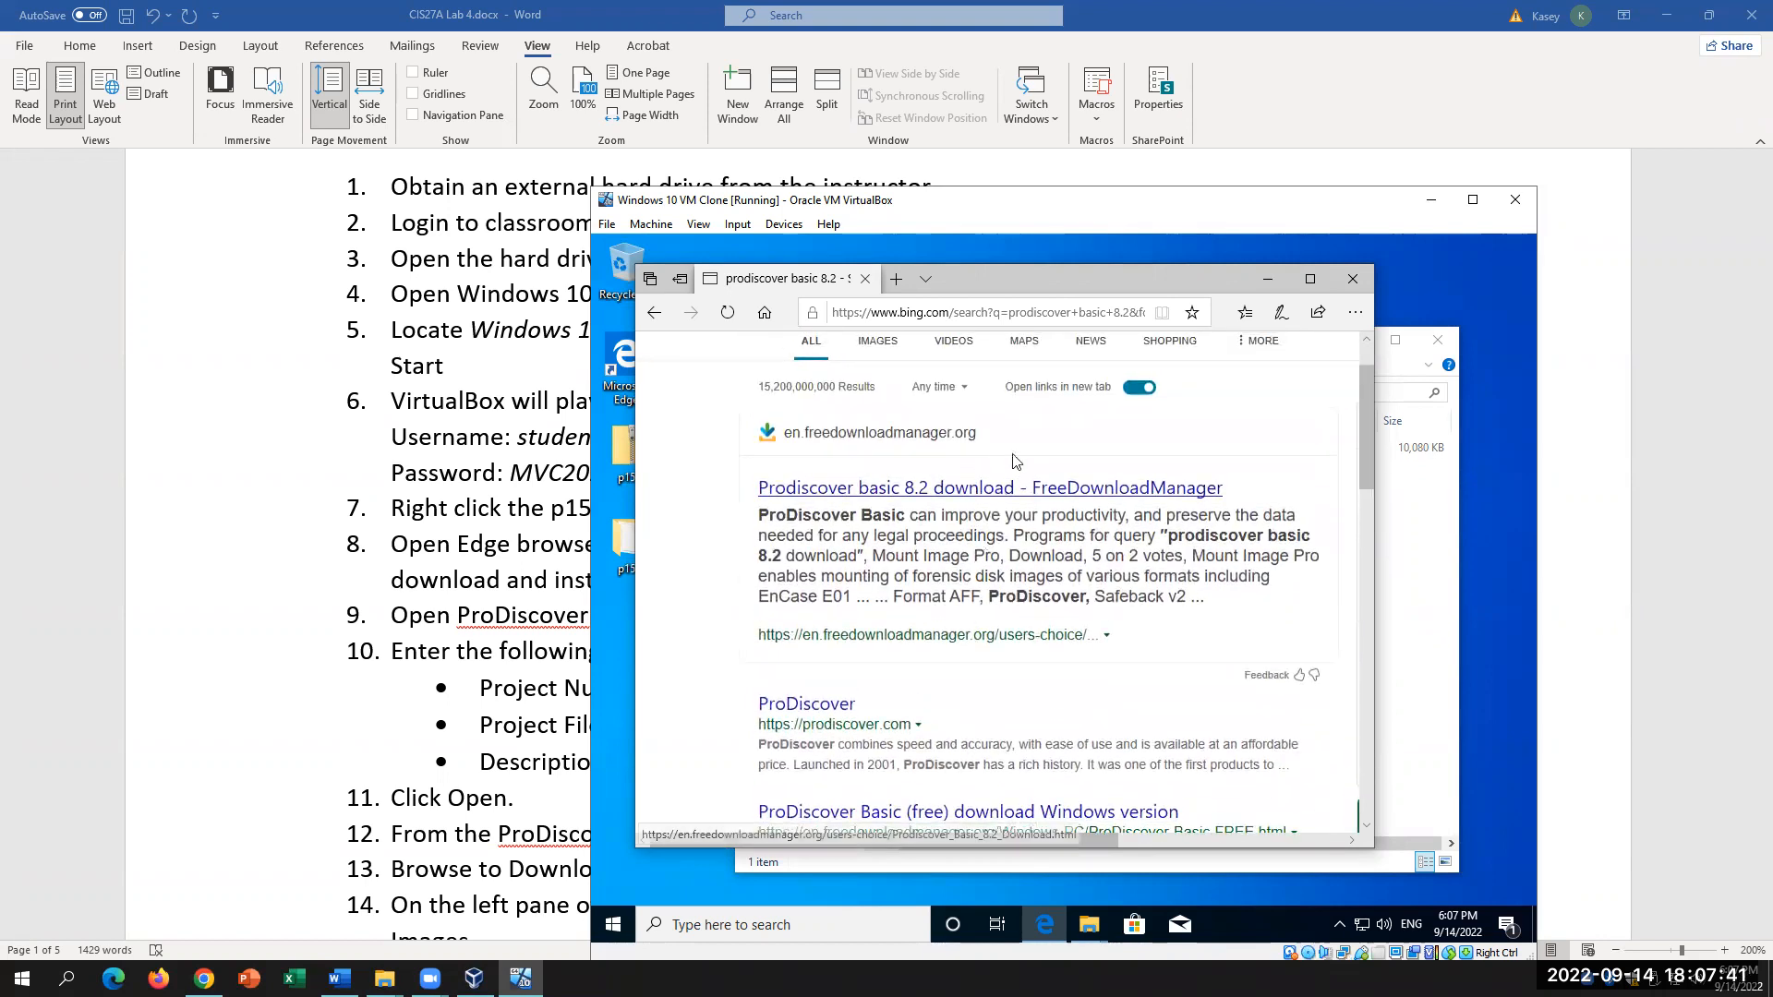
pyautogui.scroll(2, 1020, 429)
# Step: Refine the search to 'pro discover basic 8.2 download', then return to the Word instructions
pyautogui.click(1017, 370)
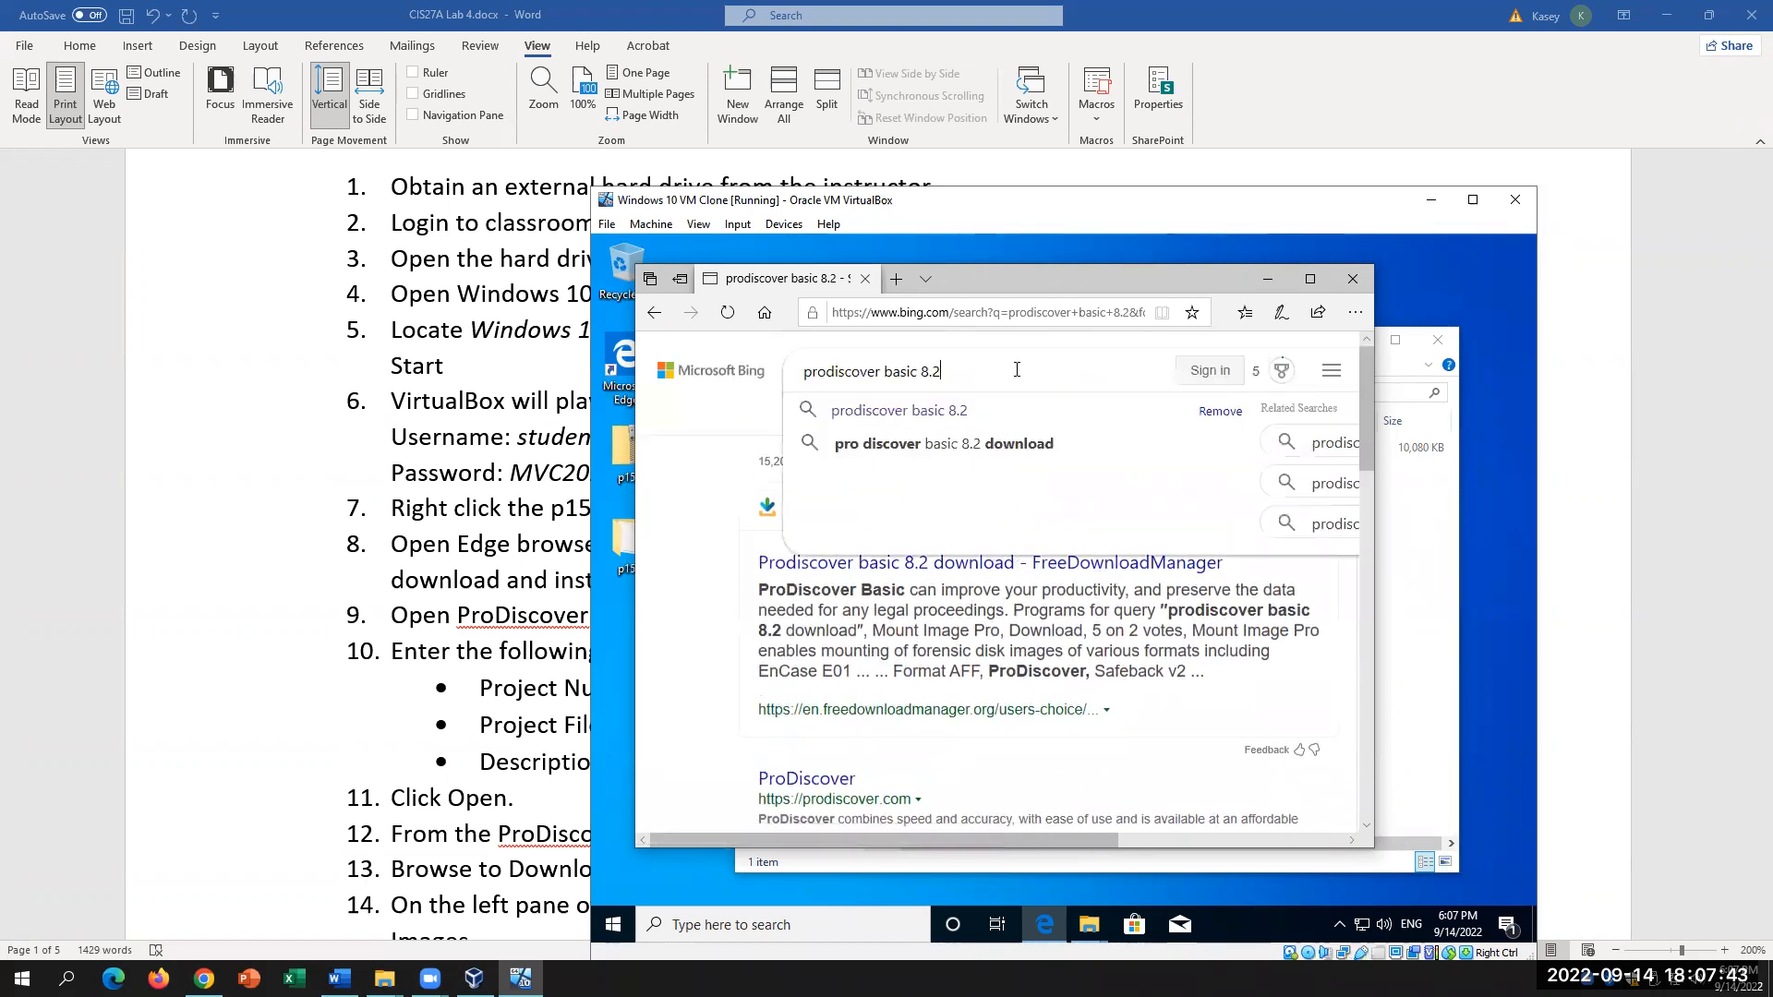
pyautogui.write('down')
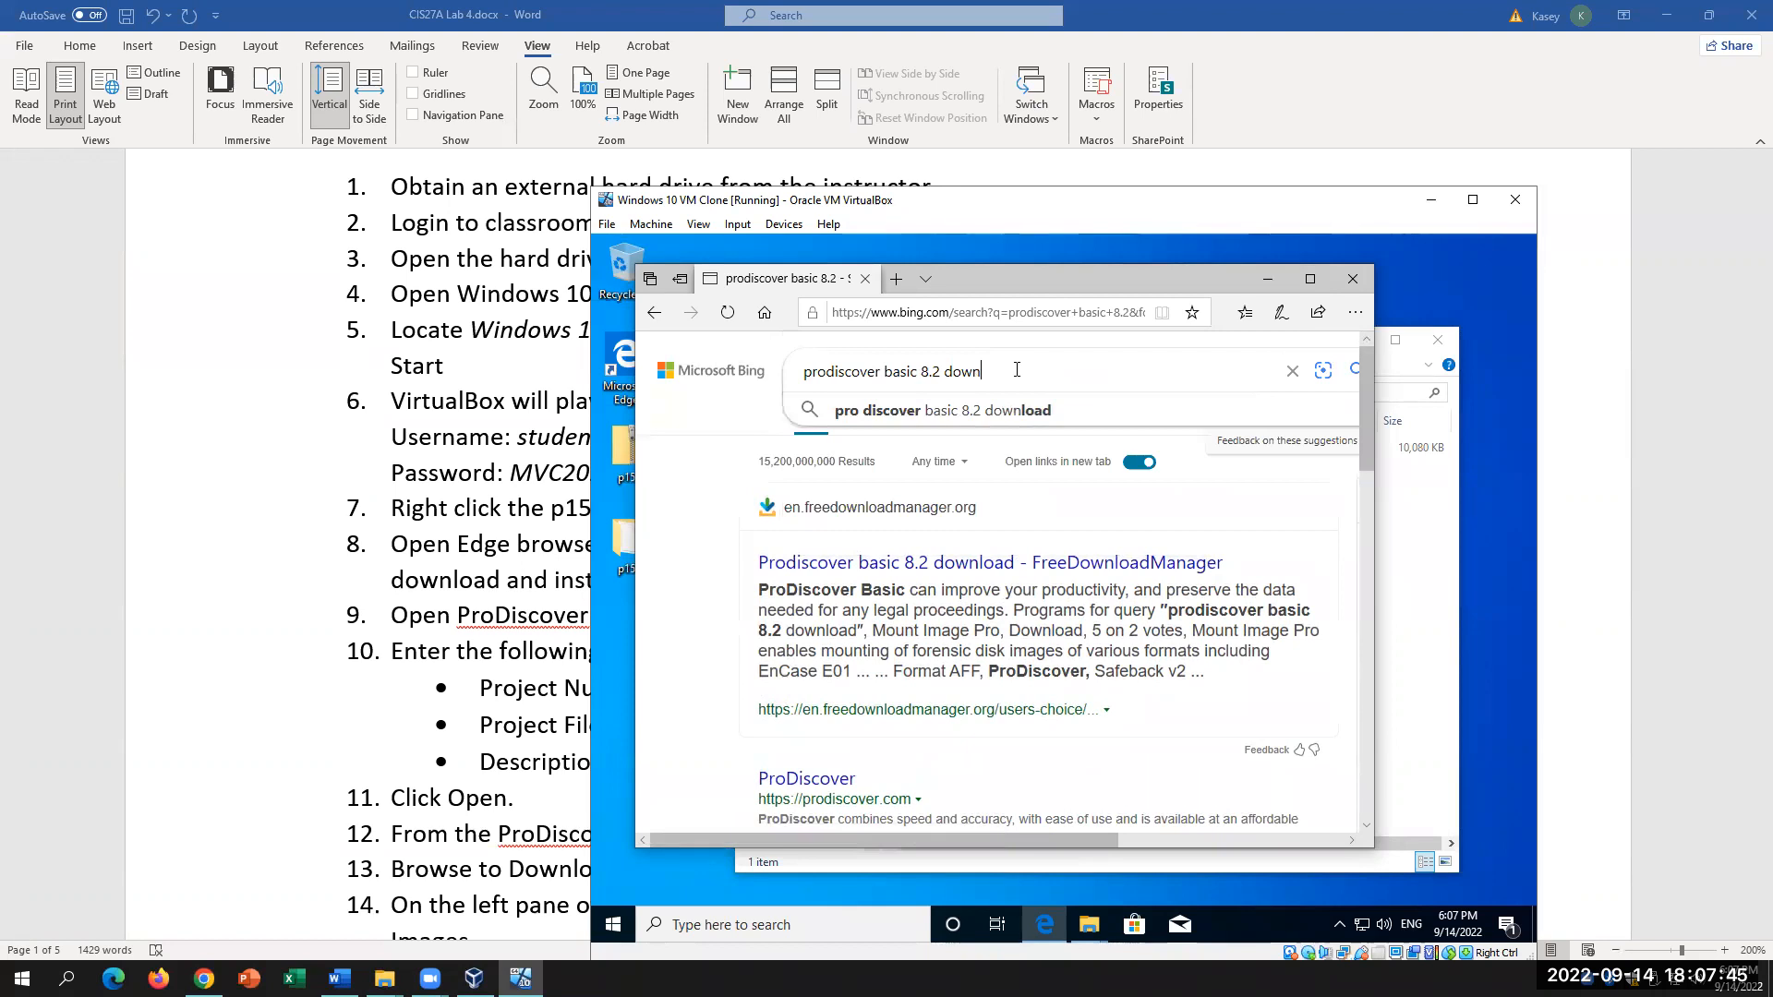
pyautogui.click(1020, 410)
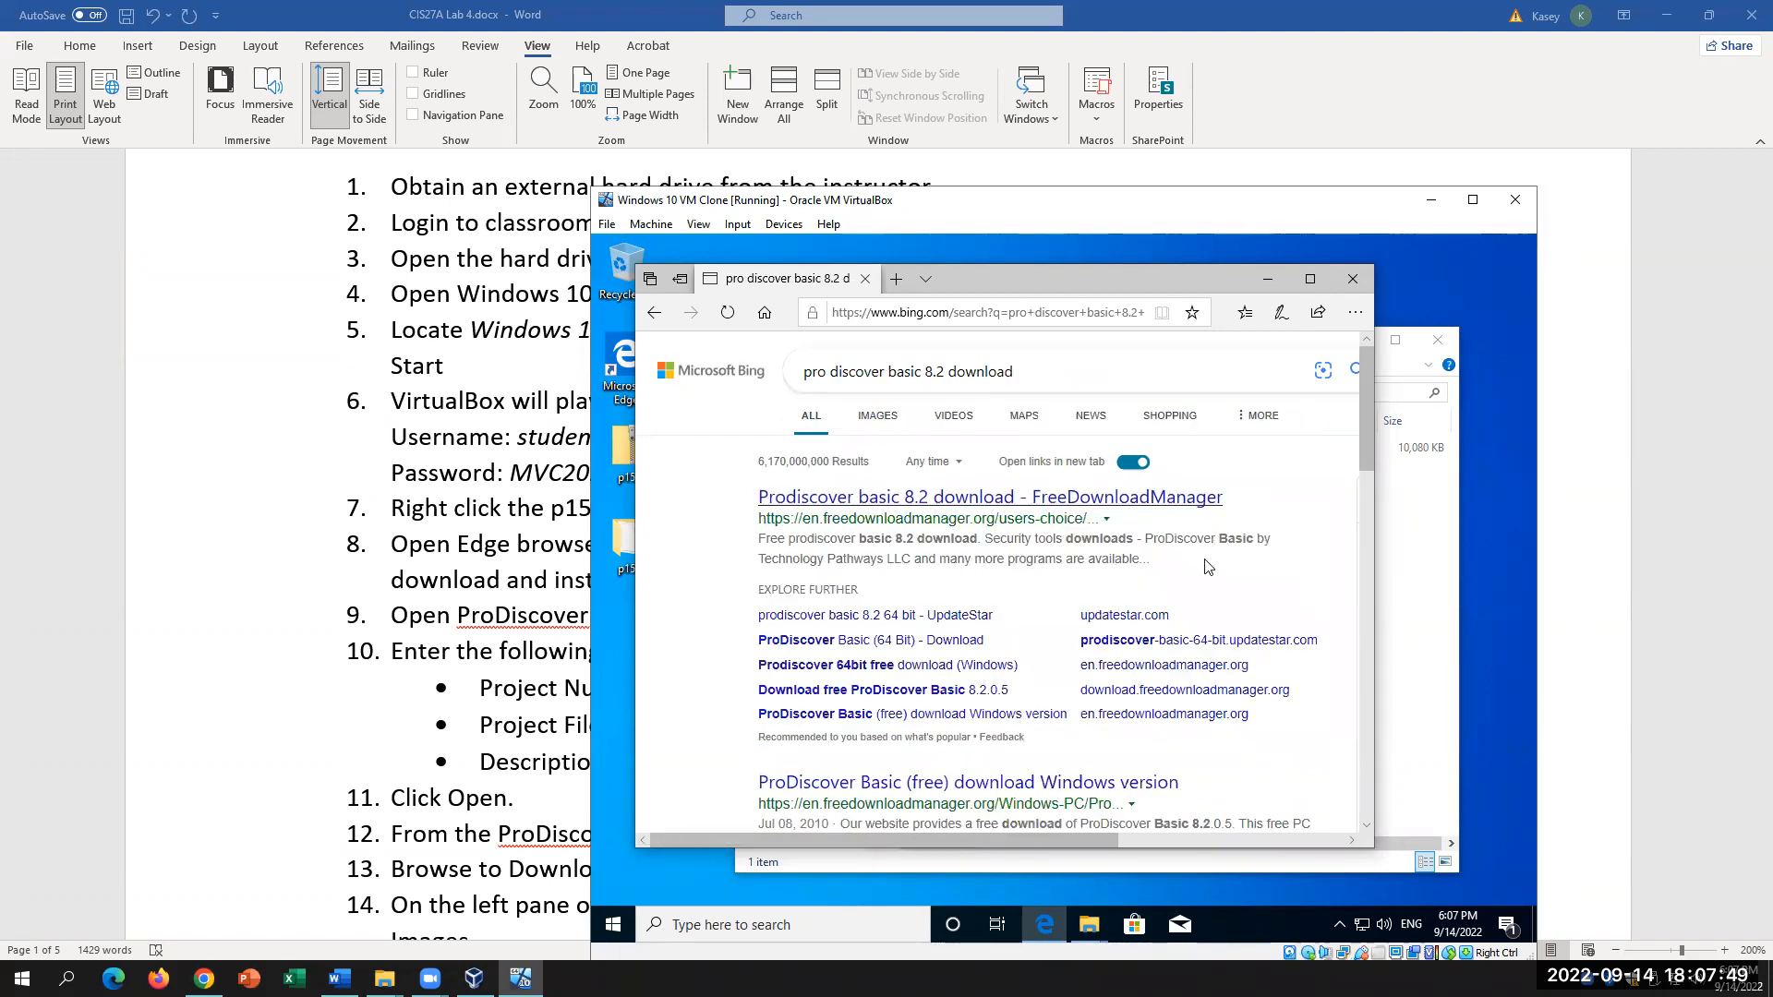
pyautogui.scroll(-2, 1060, 671)
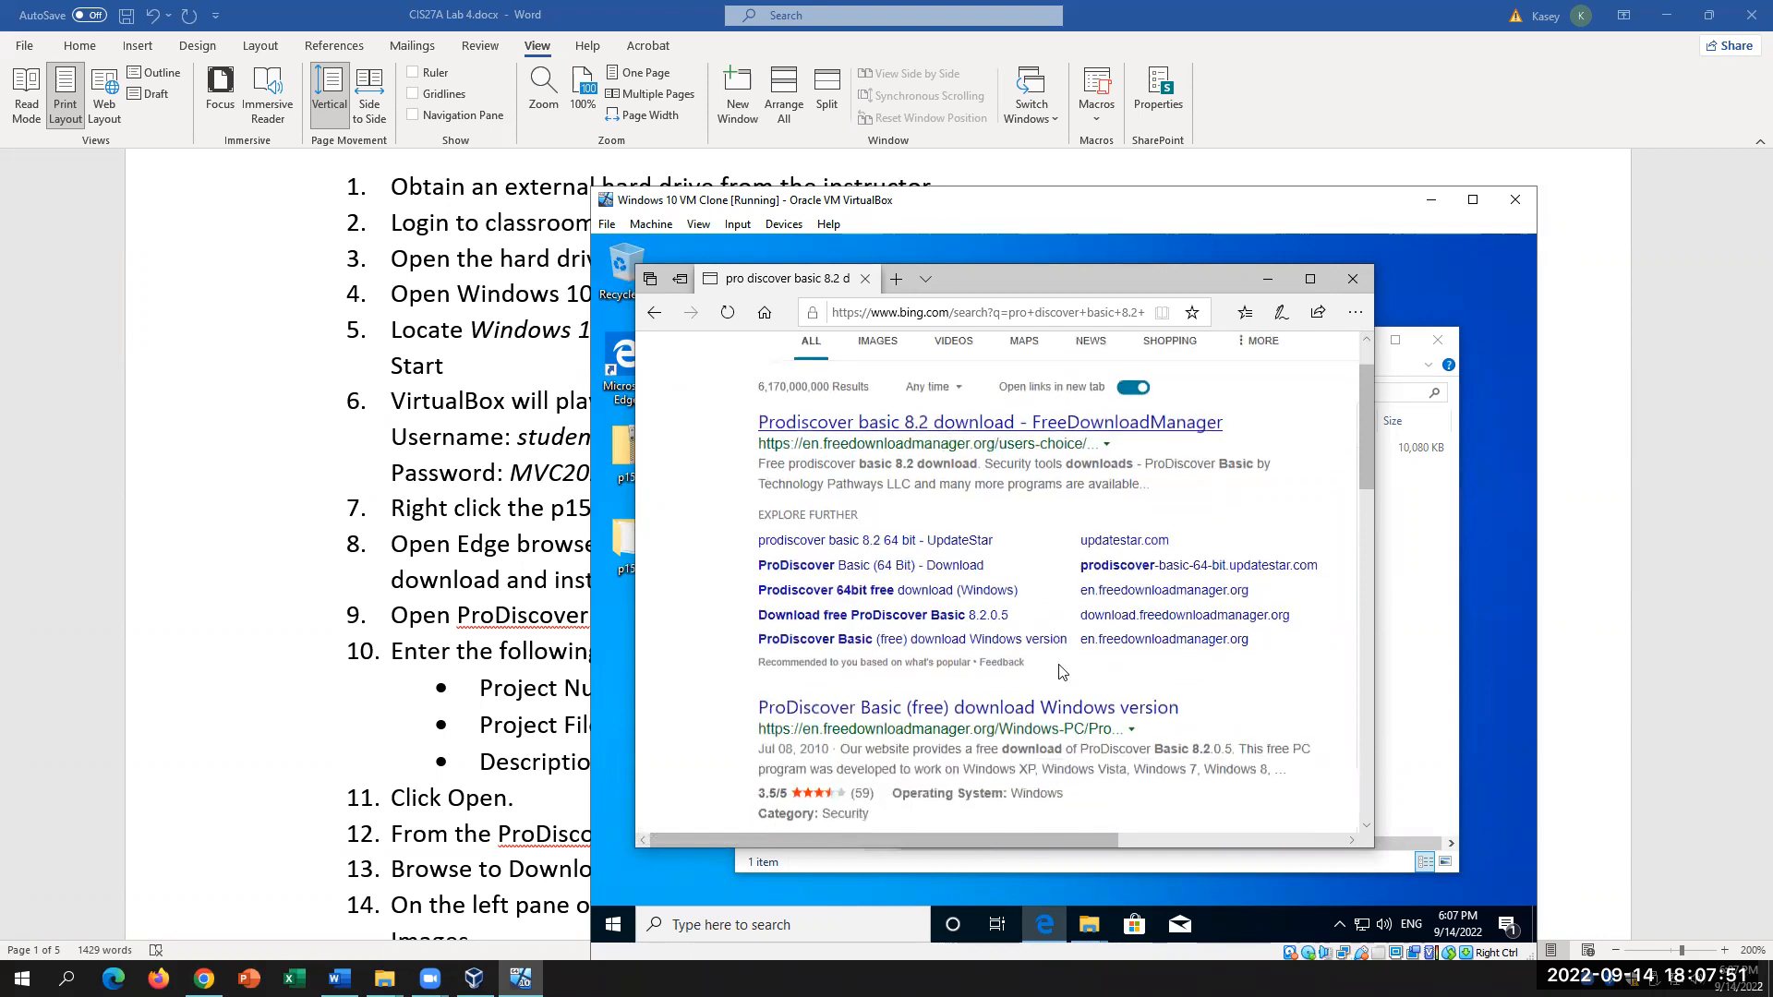
pyautogui.click(588, 765)
# Step: Note the site name in step 8's link, then open the 'Prodiscover basic 8.2 download - FreeDownloadManager' result in a new tab
pyautogui.moveTo(805, 536); pyautogui.dragTo(1236, 548)
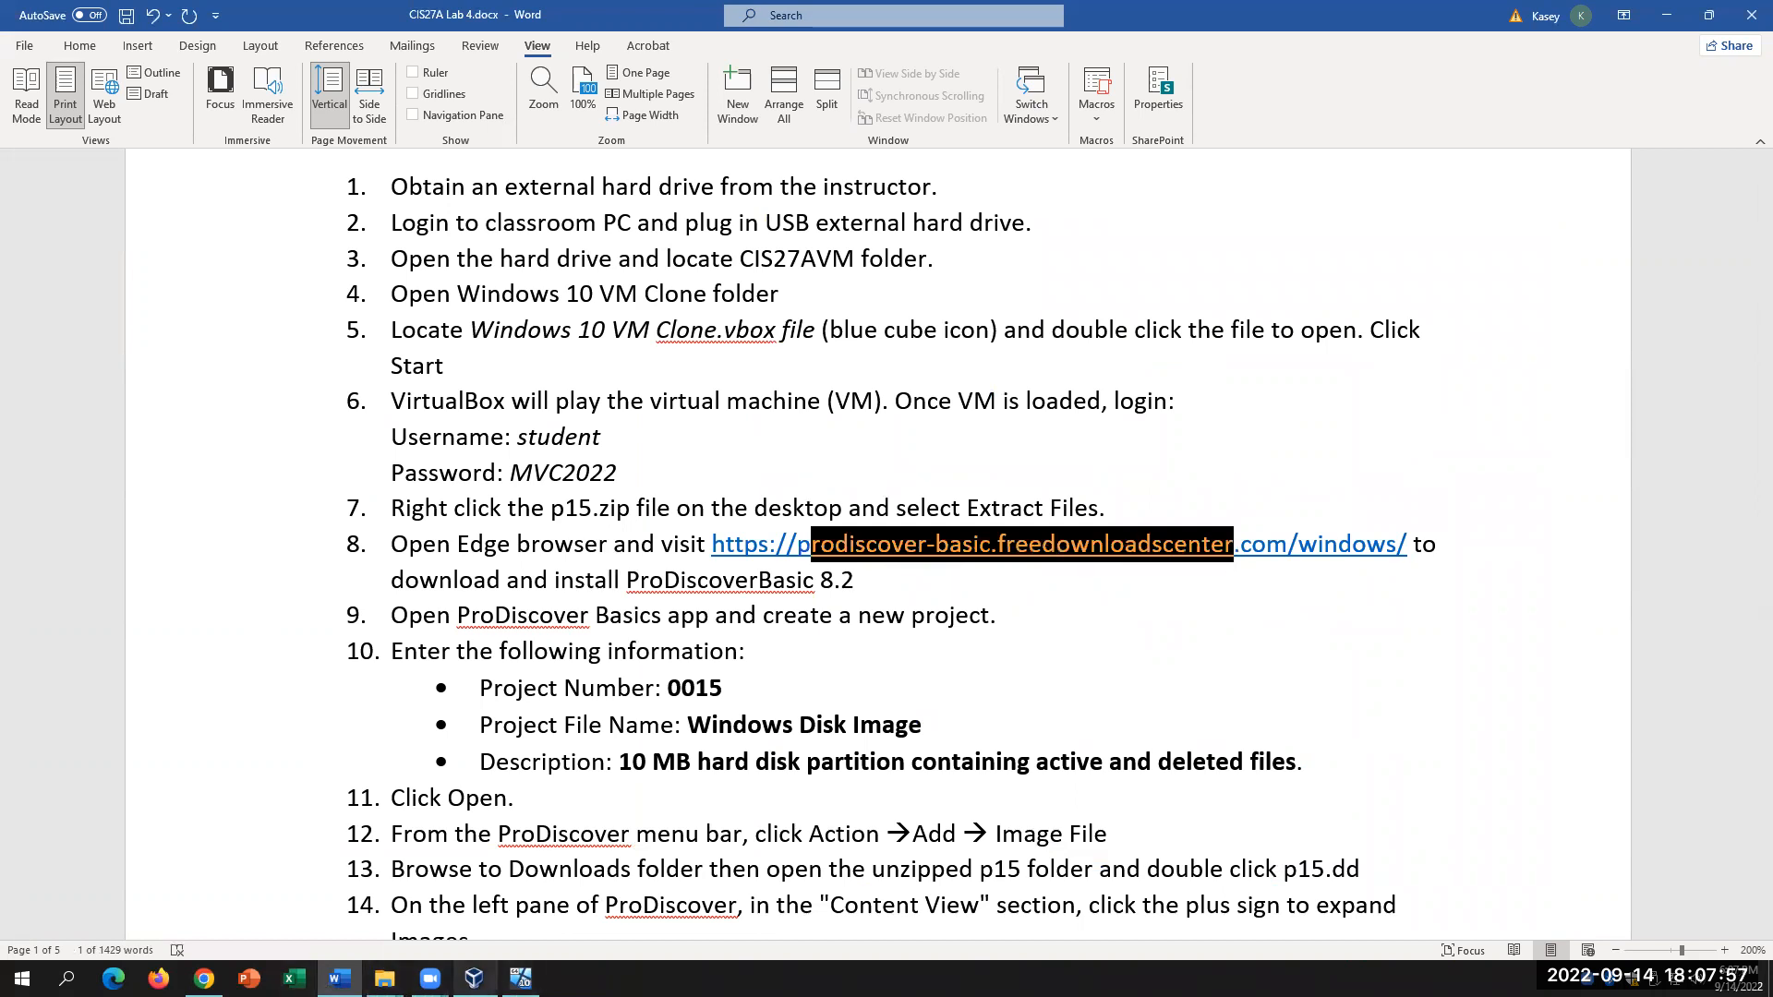
pyautogui.click(520, 979)
pyautogui.scroll(2, 840, 699)
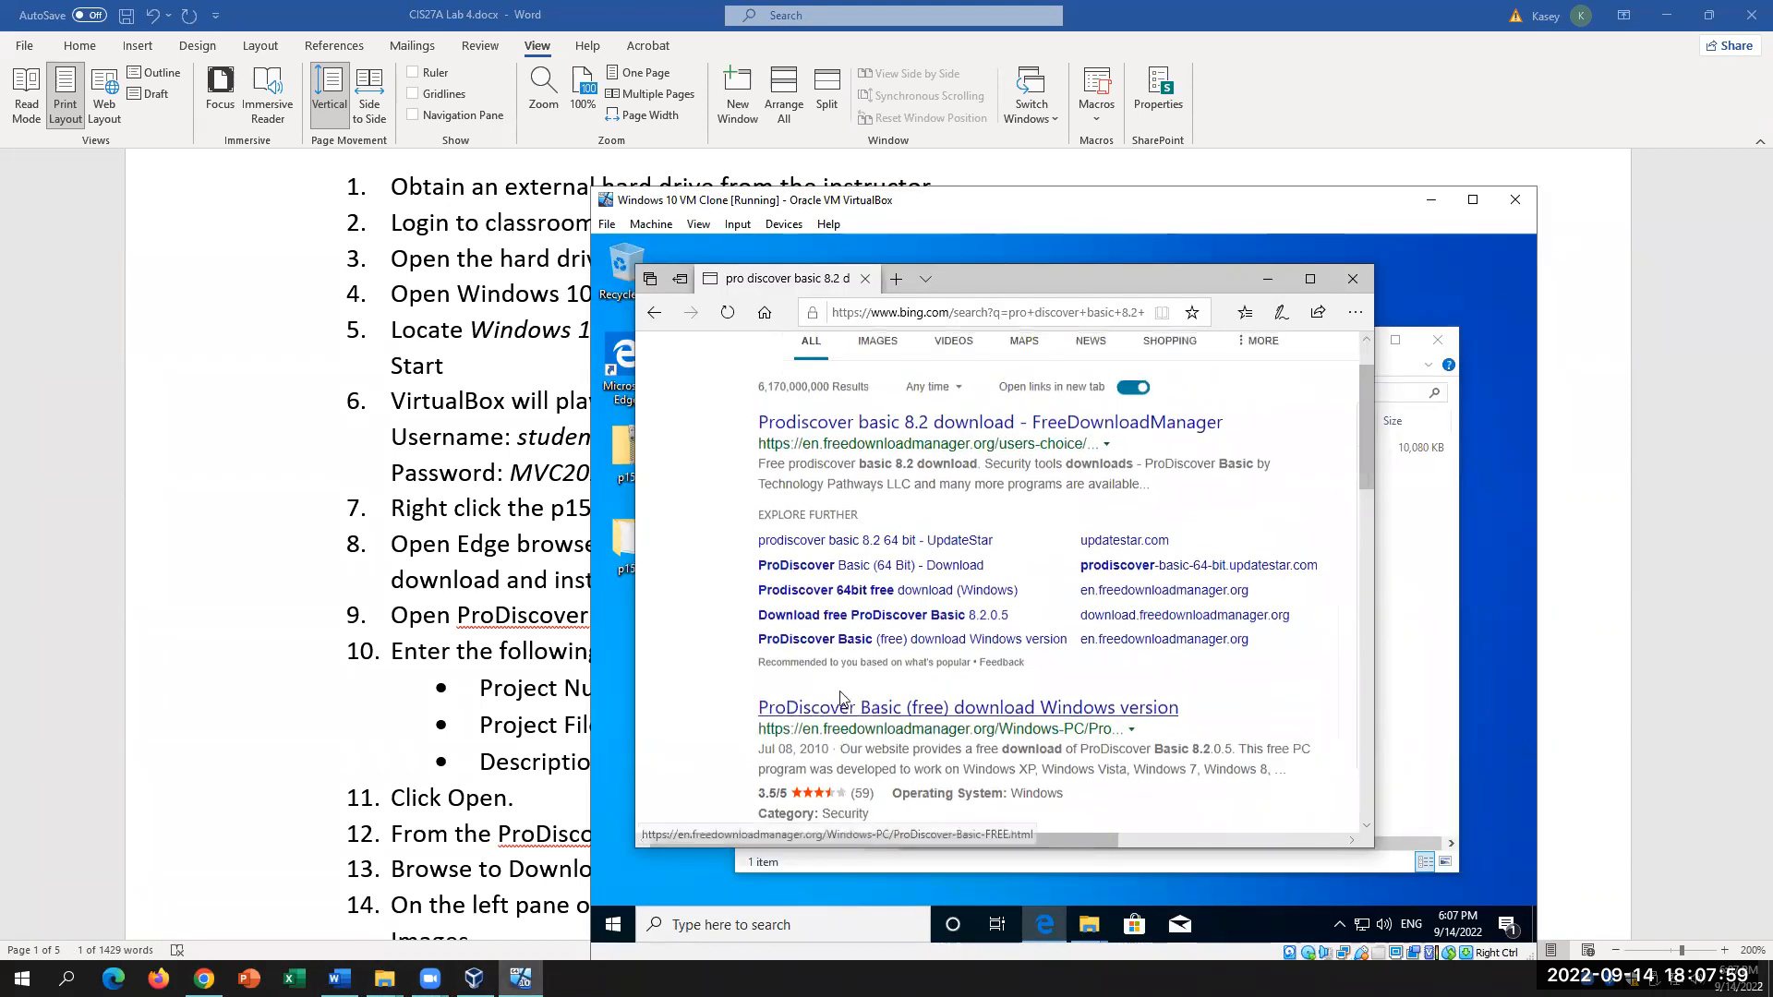
pyautogui.scroll(1, 840, 699)
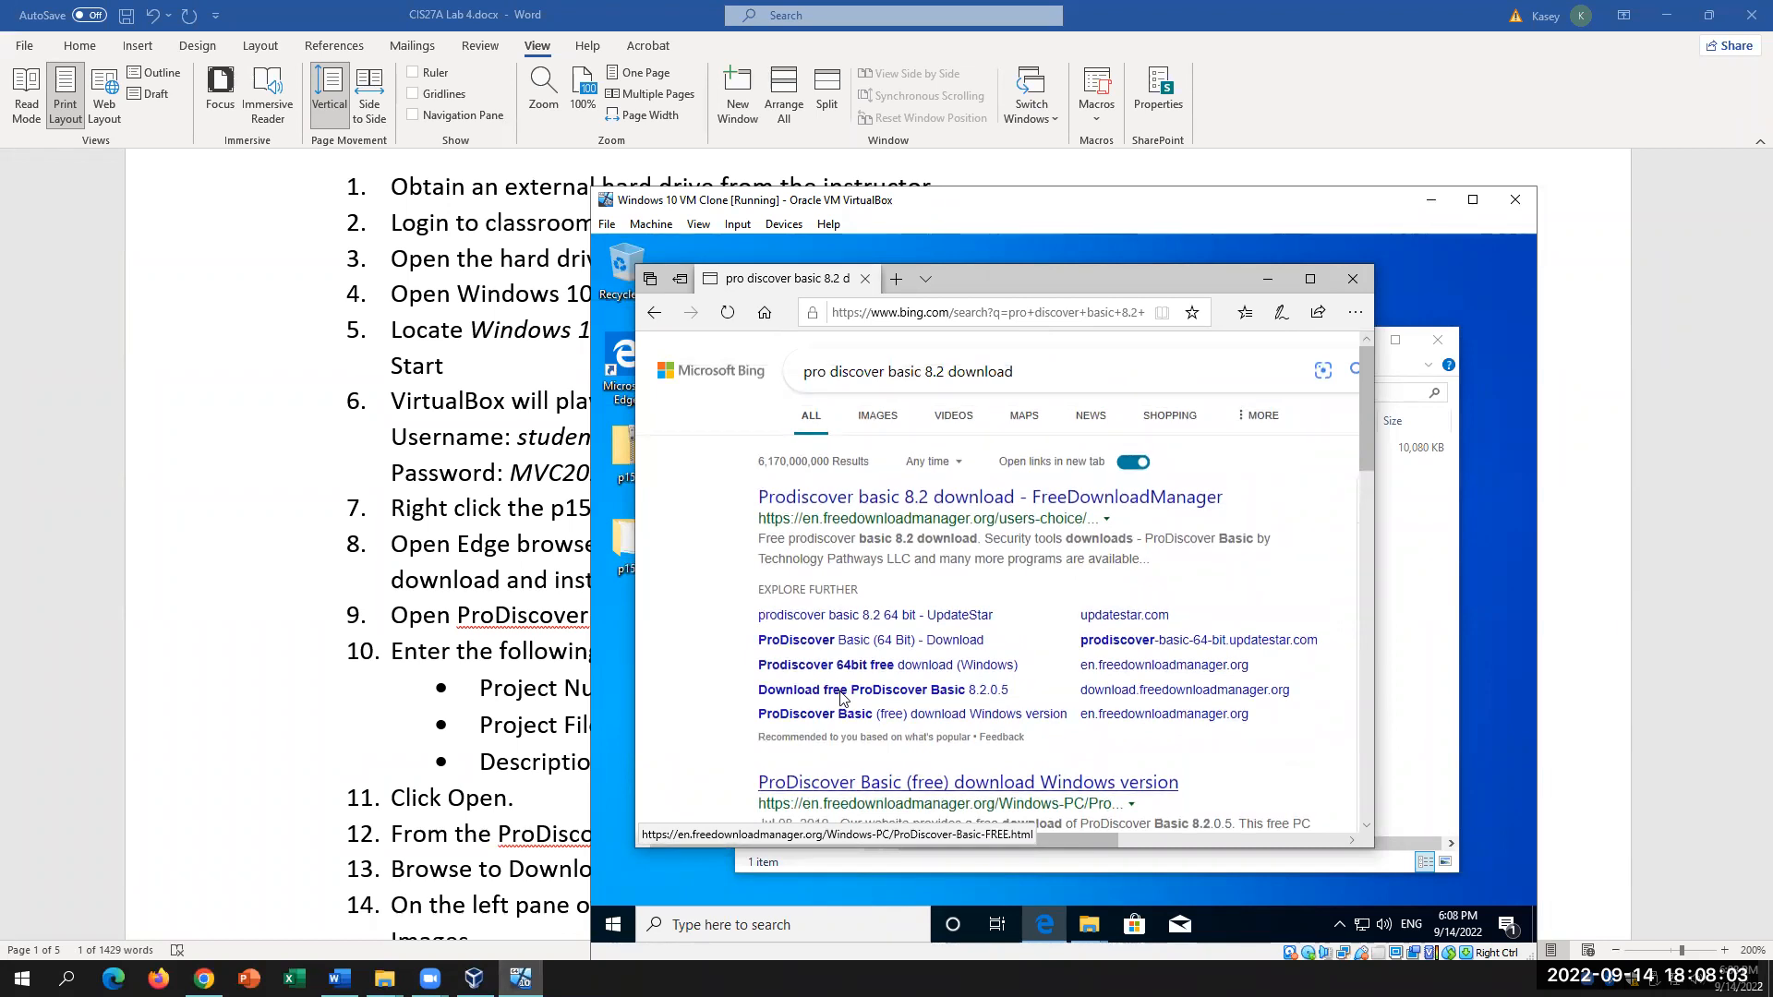
pyautogui.scroll(-3, 840, 699)
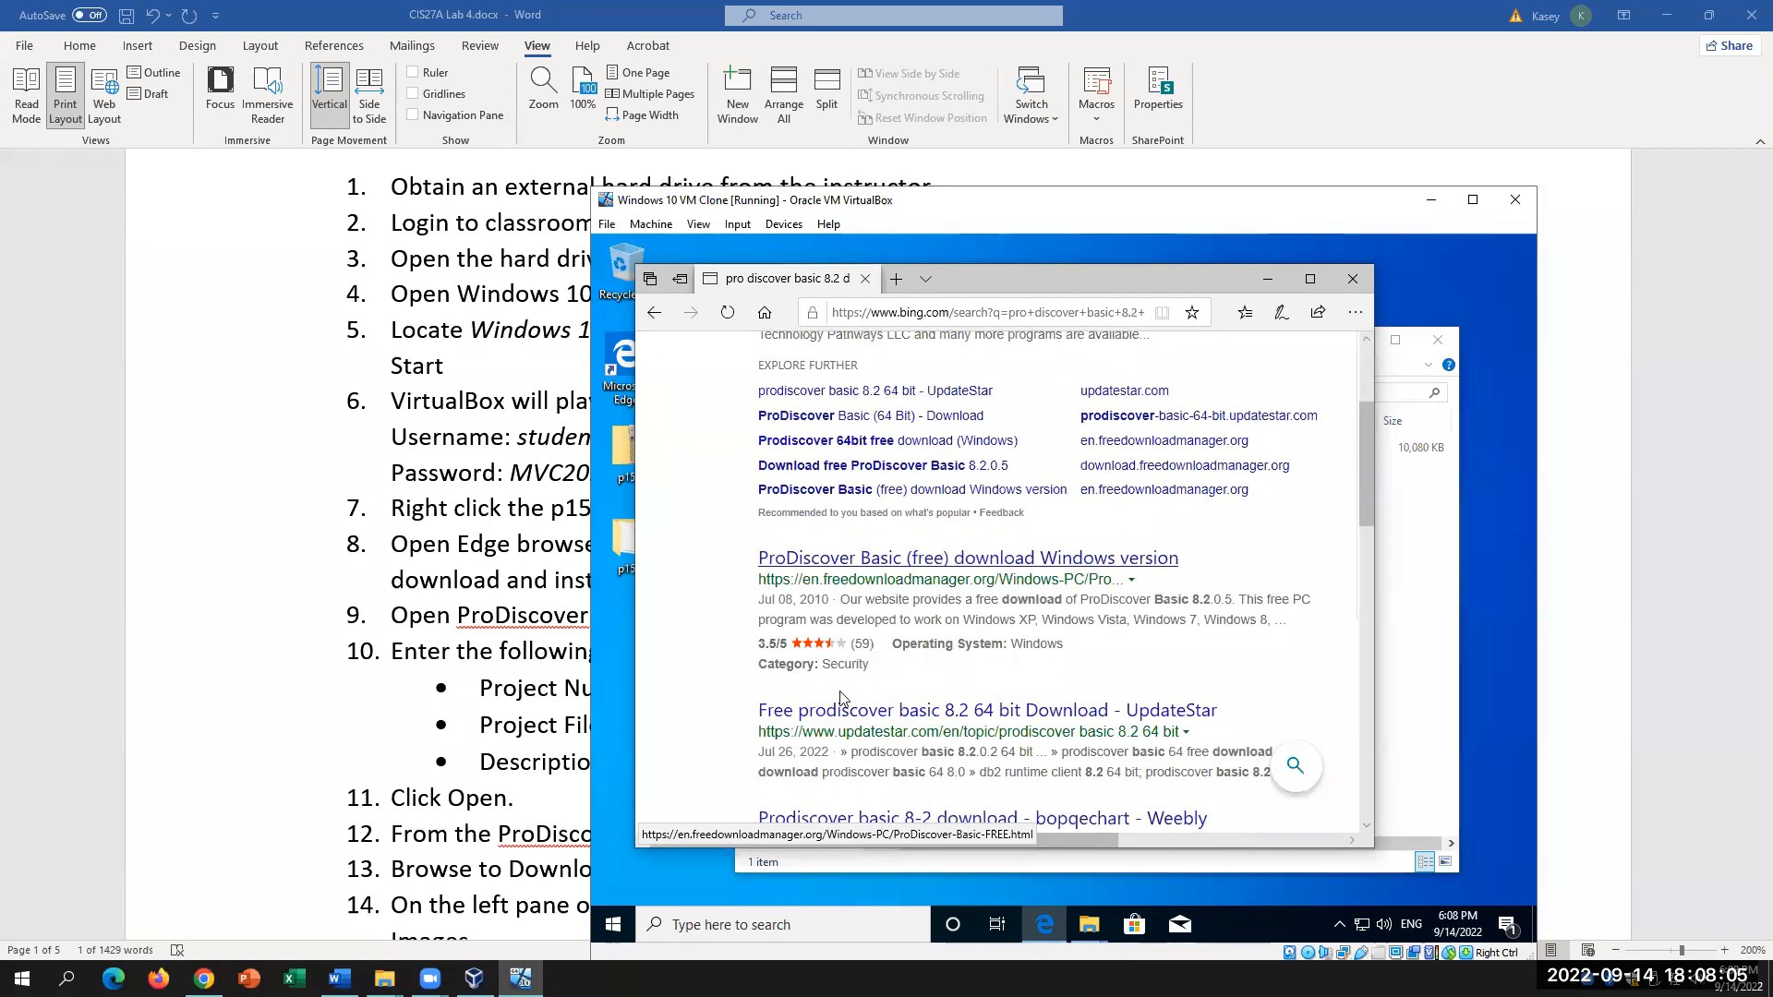
pyautogui.scroll(-2, 840, 699)
pyautogui.scroll(-2, 859, 704)
pyautogui.scroll(-2, 859, 704)
pyautogui.scroll(9, 859, 699)
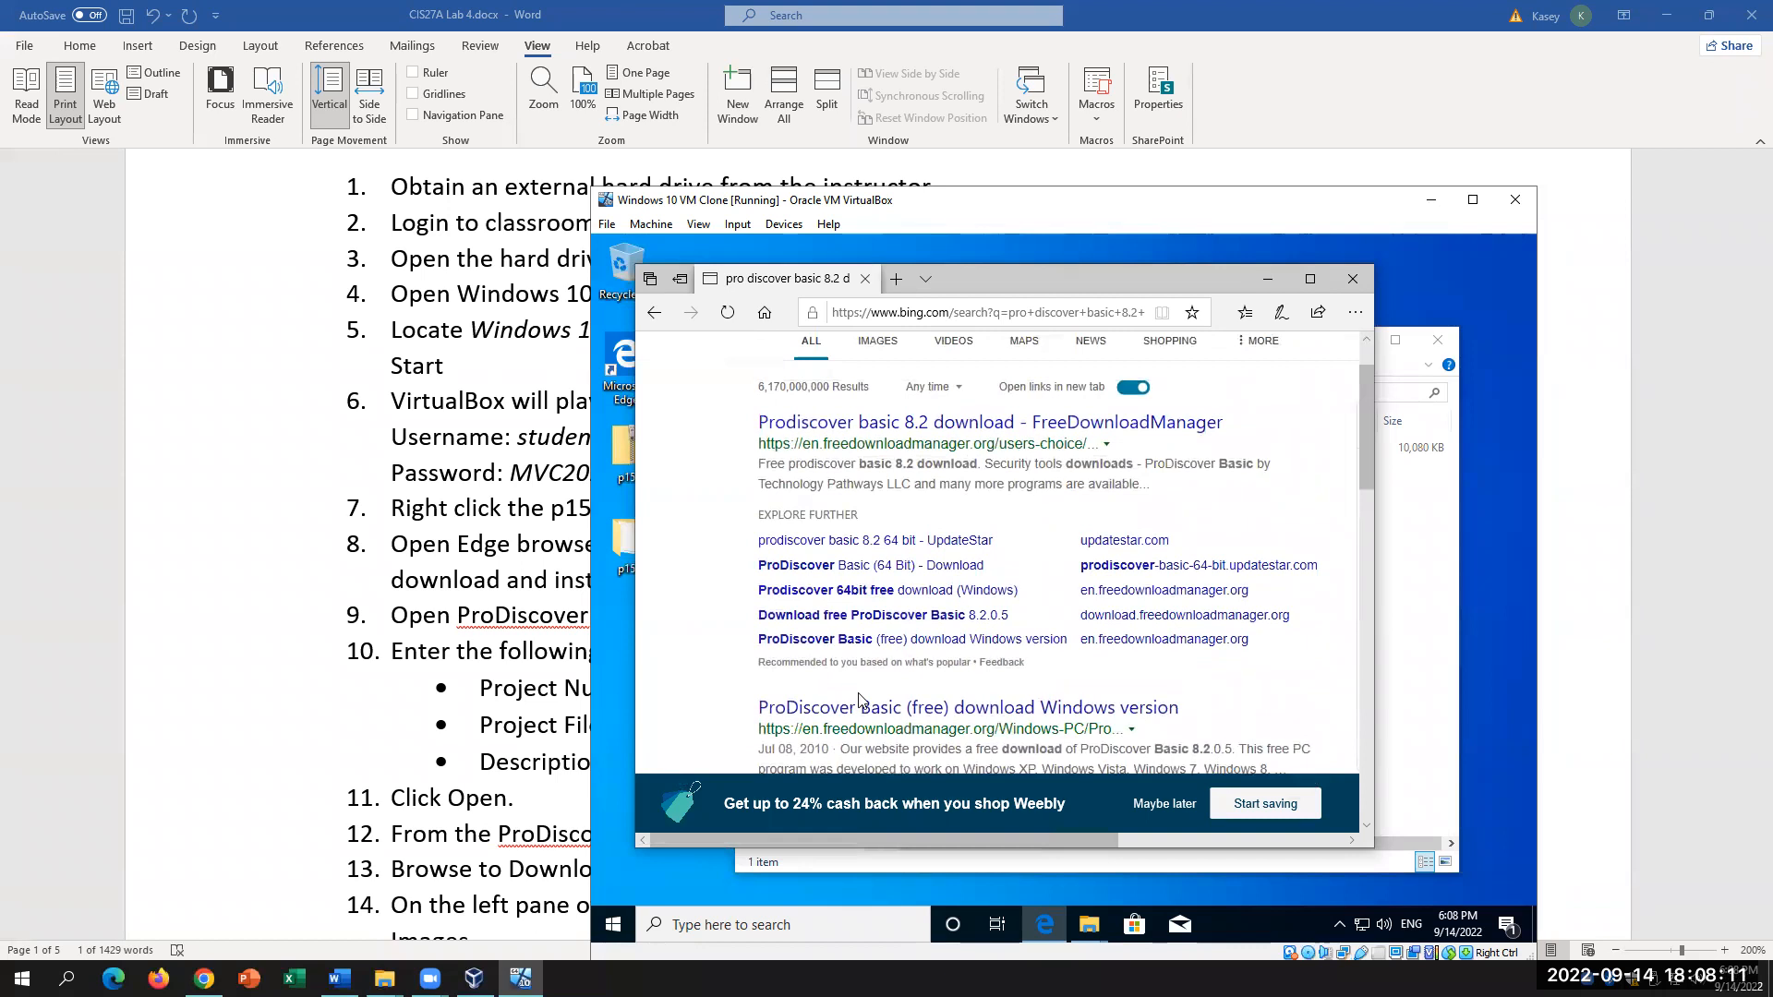
pyautogui.scroll(1, 859, 699)
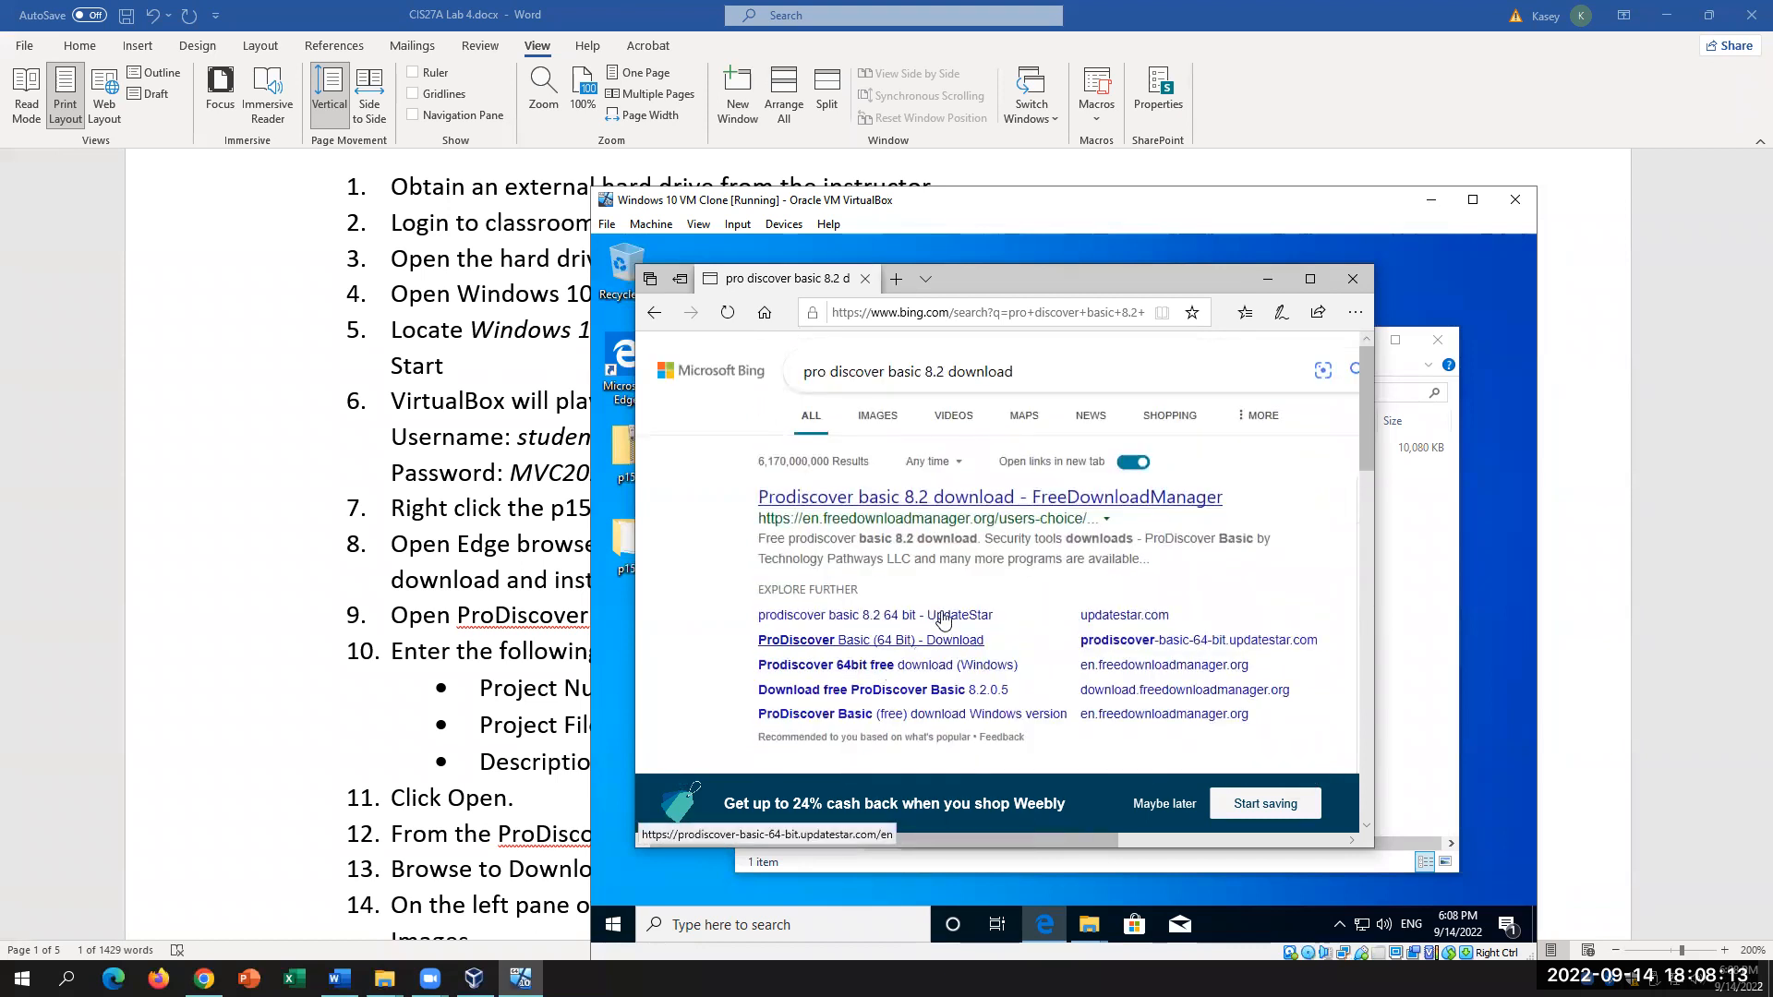
pyautogui.click(903, 491)
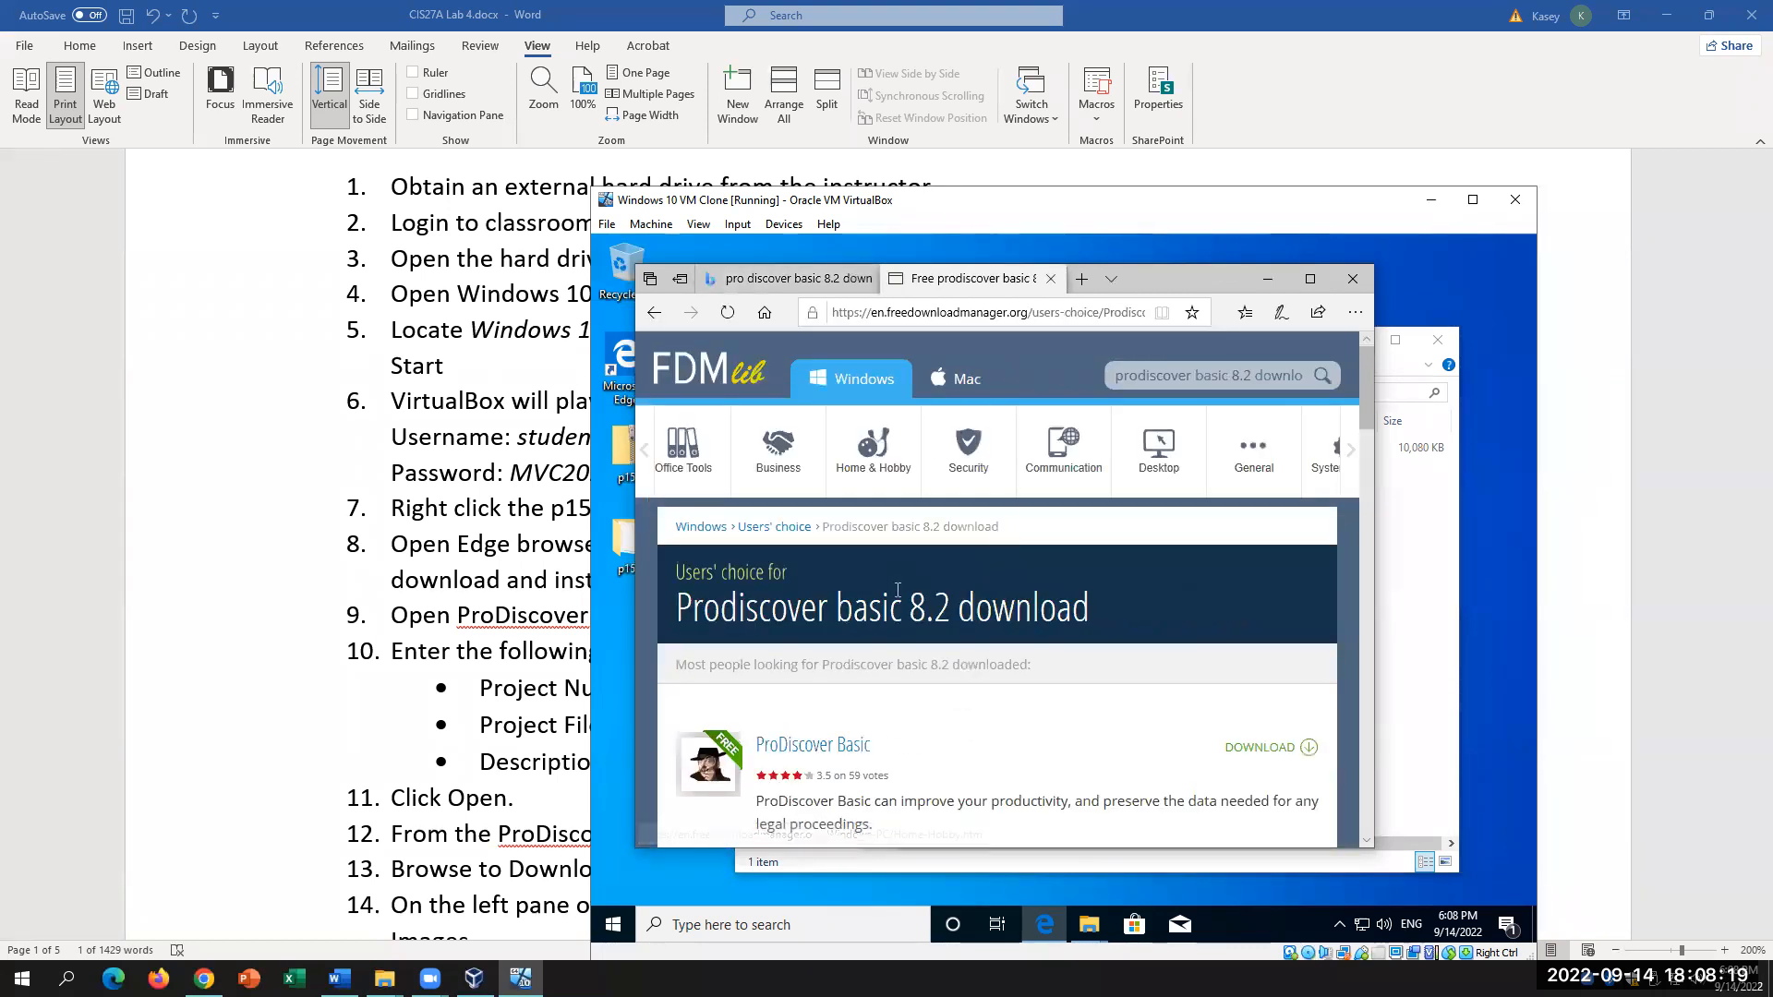
# Step: Go back to Bing and view the 'Download free ProDiscover Basic 8.2.0.5' result
pyautogui.scroll(-1, 897, 590)
pyautogui.scroll(-5, 897, 590)
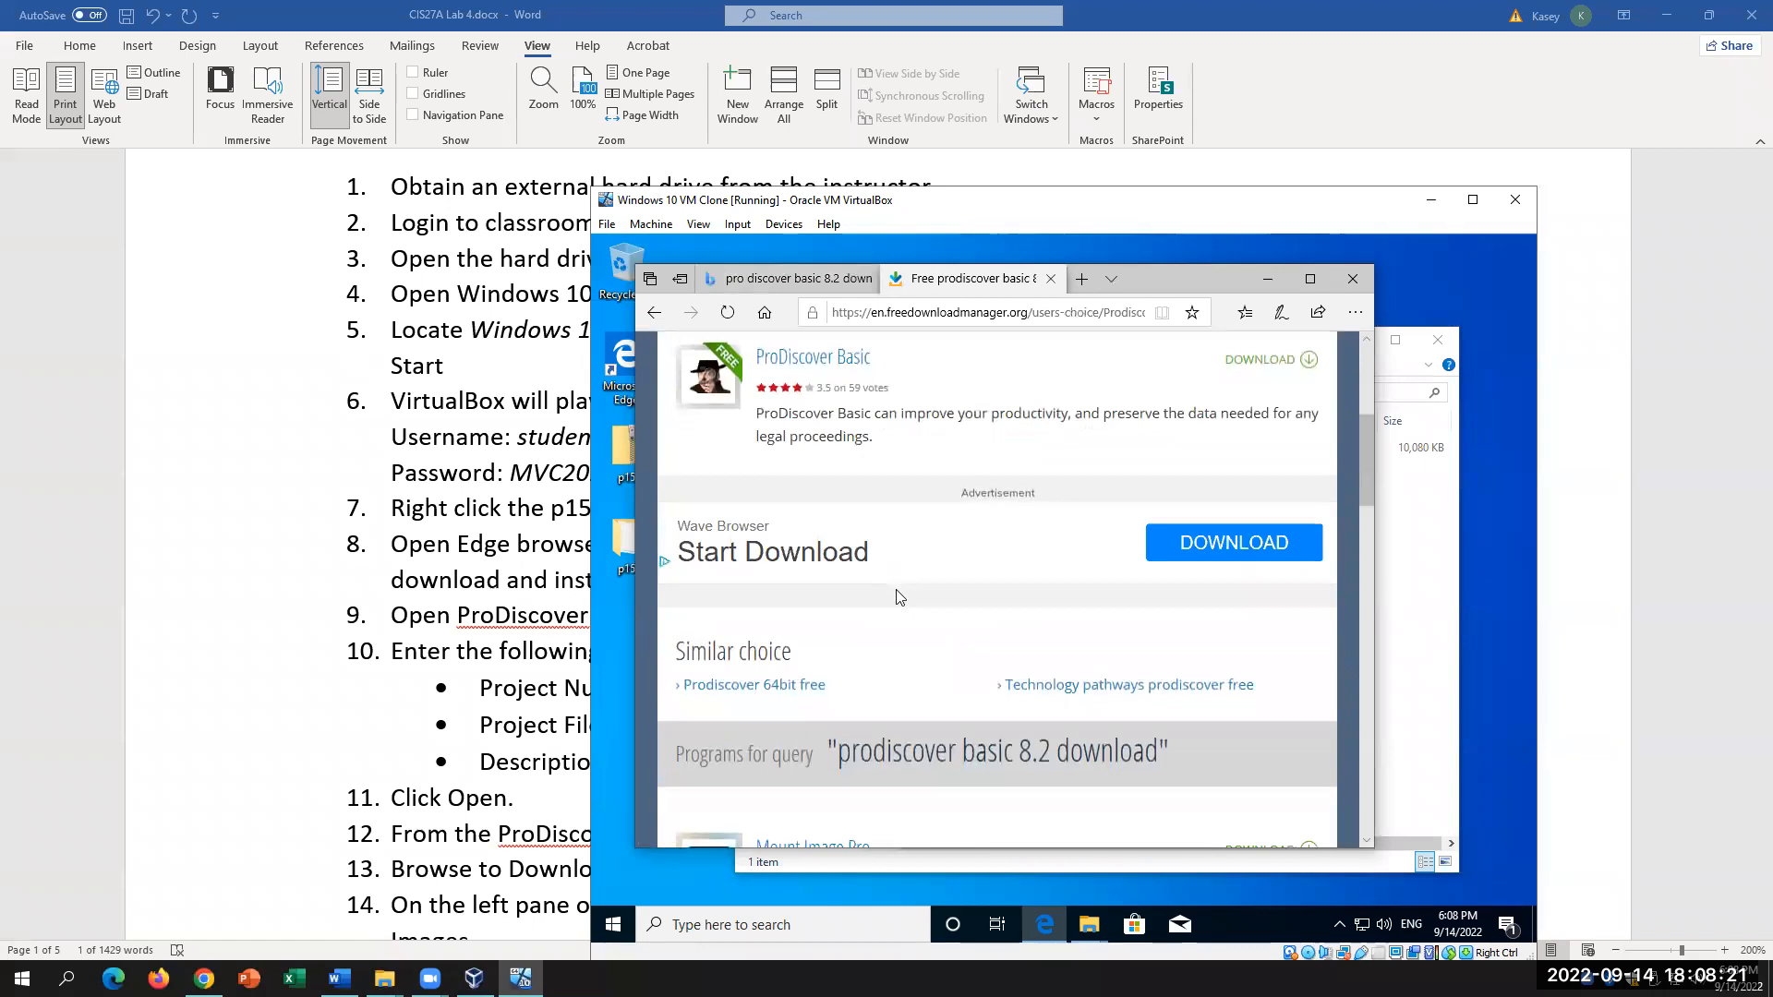
pyautogui.scroll(3, 900, 596)
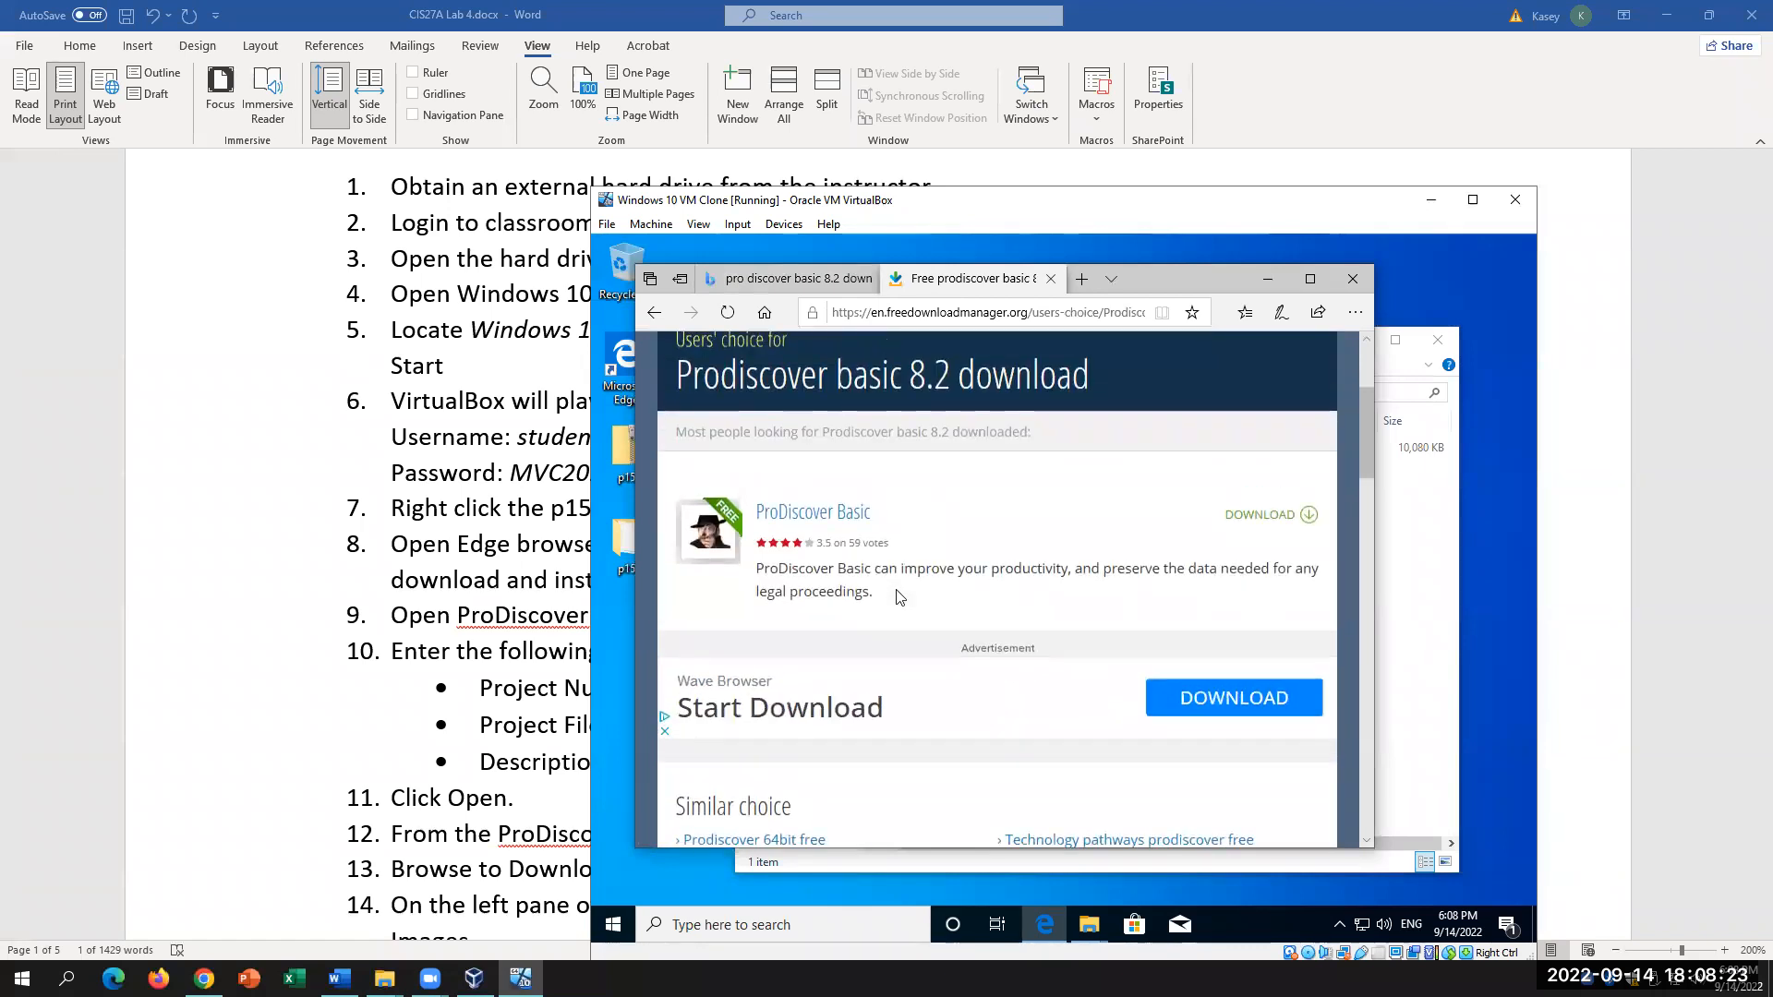
pyautogui.scroll(-5, 900, 596)
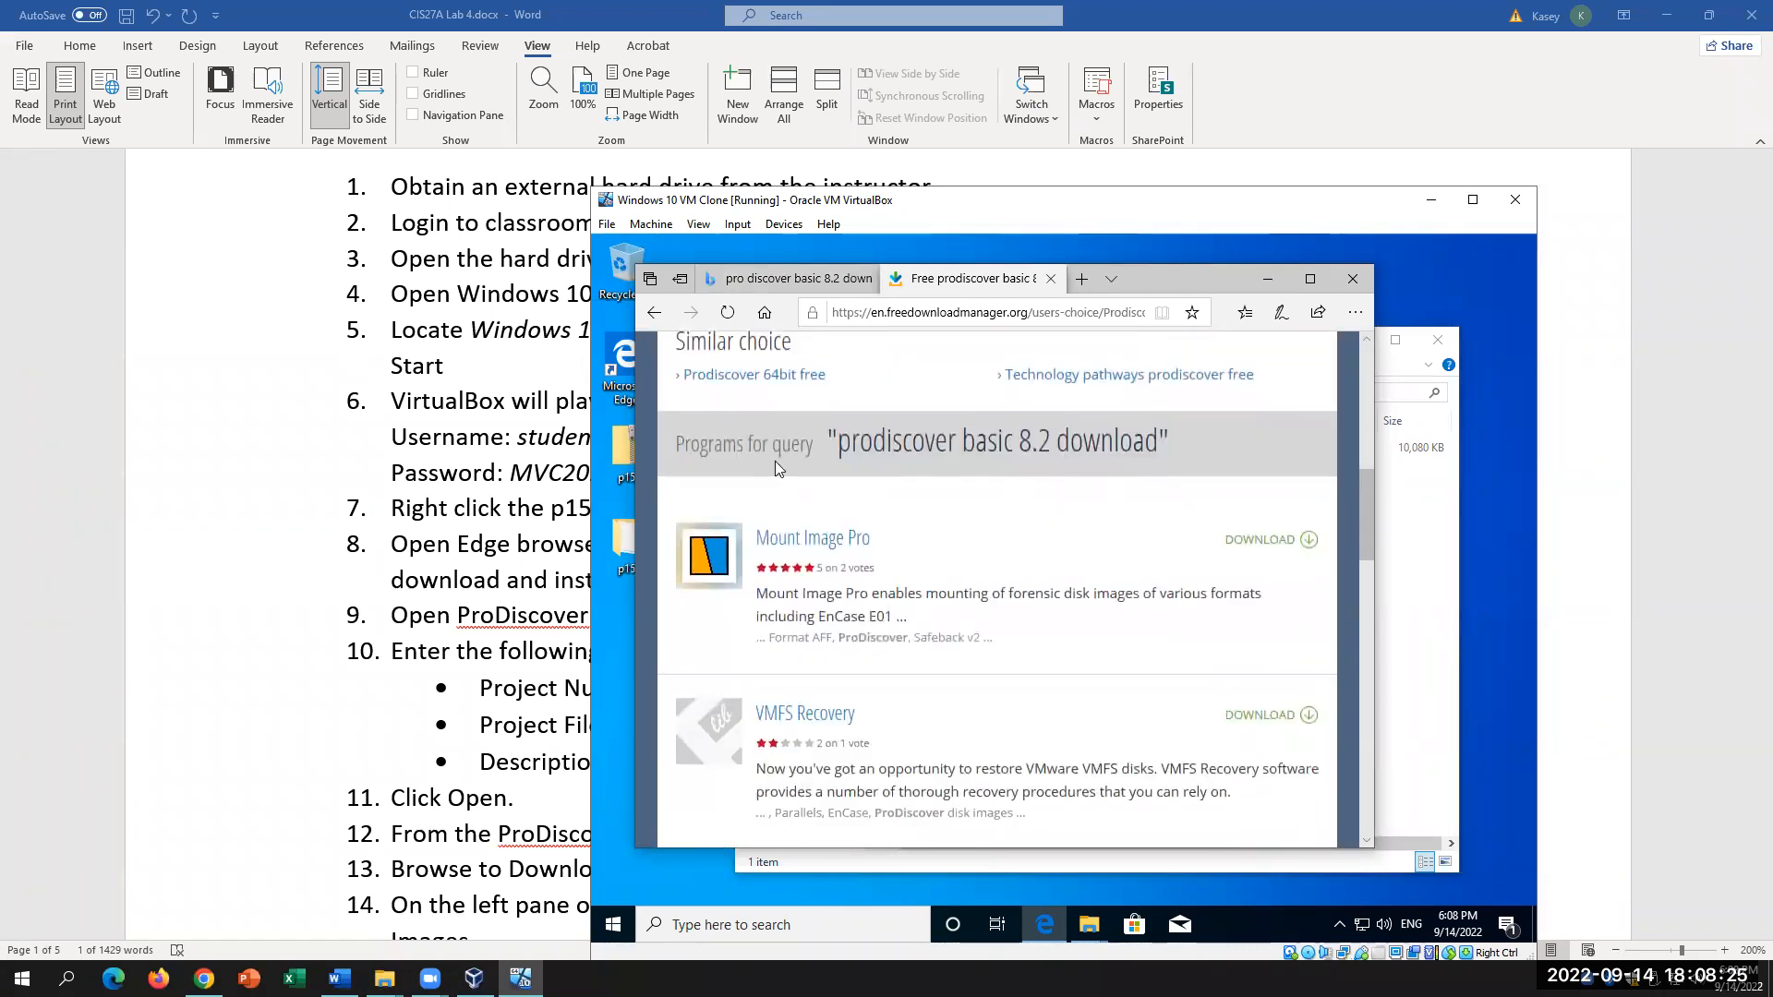
pyautogui.click(654, 312)
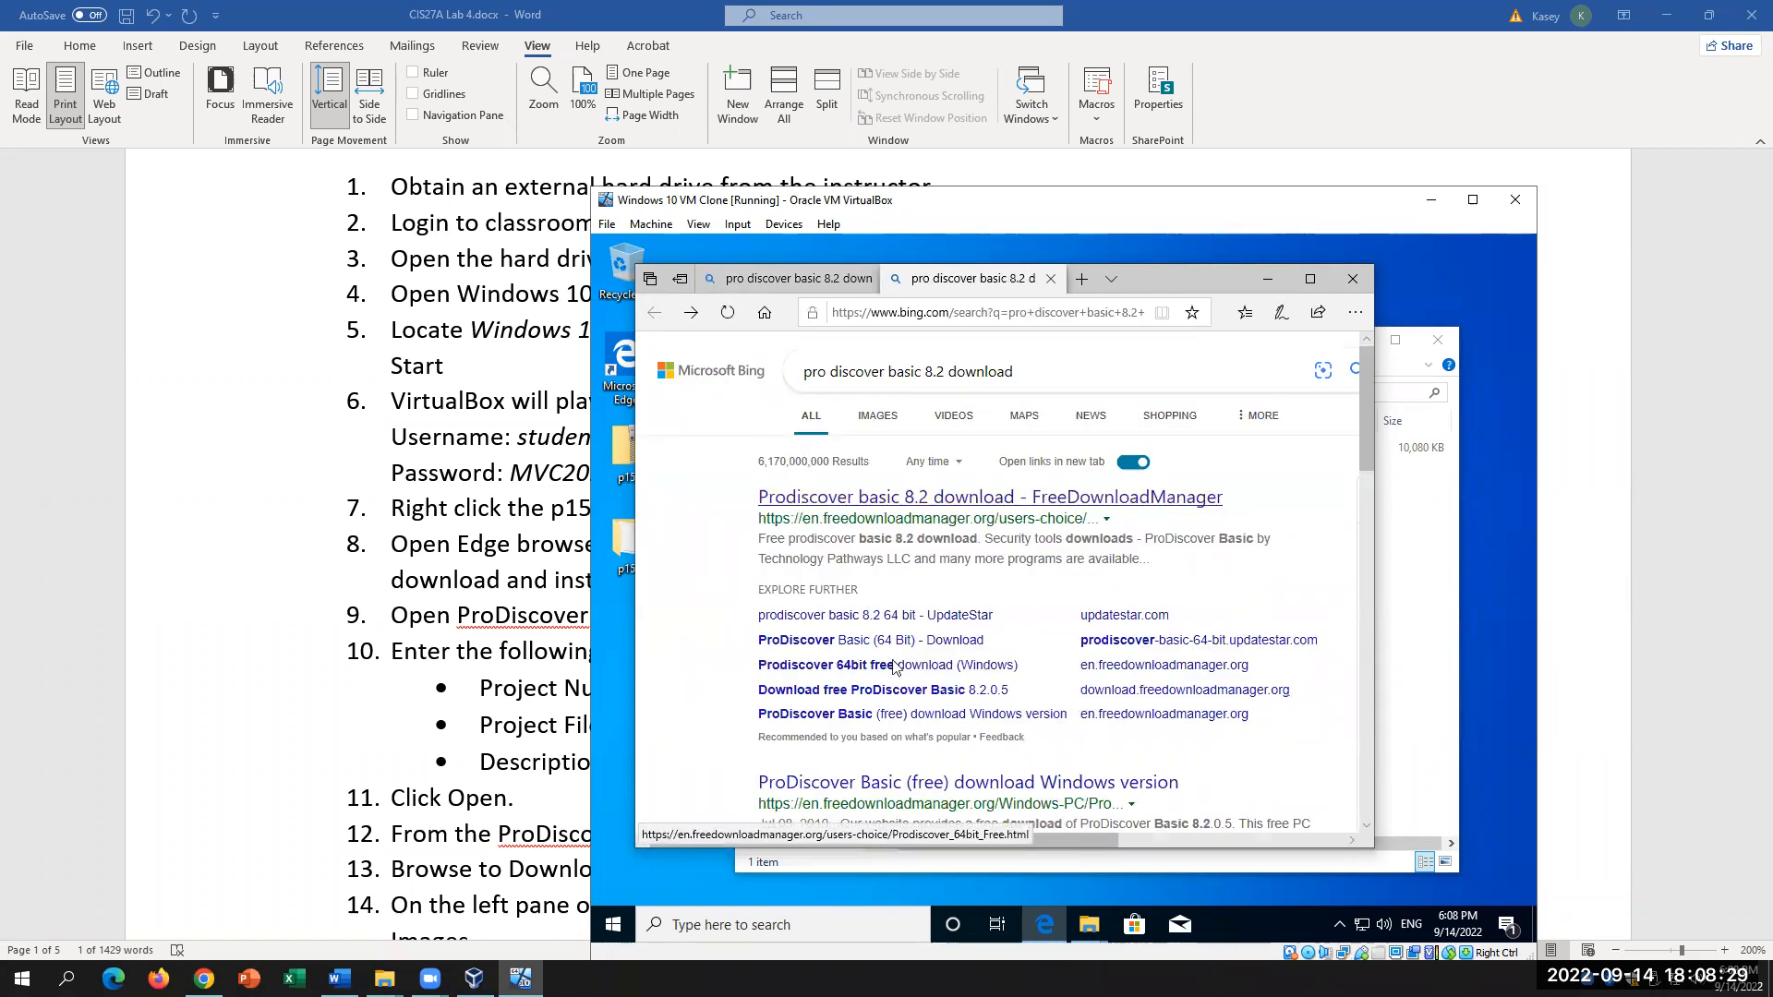
pyautogui.click(892, 695)
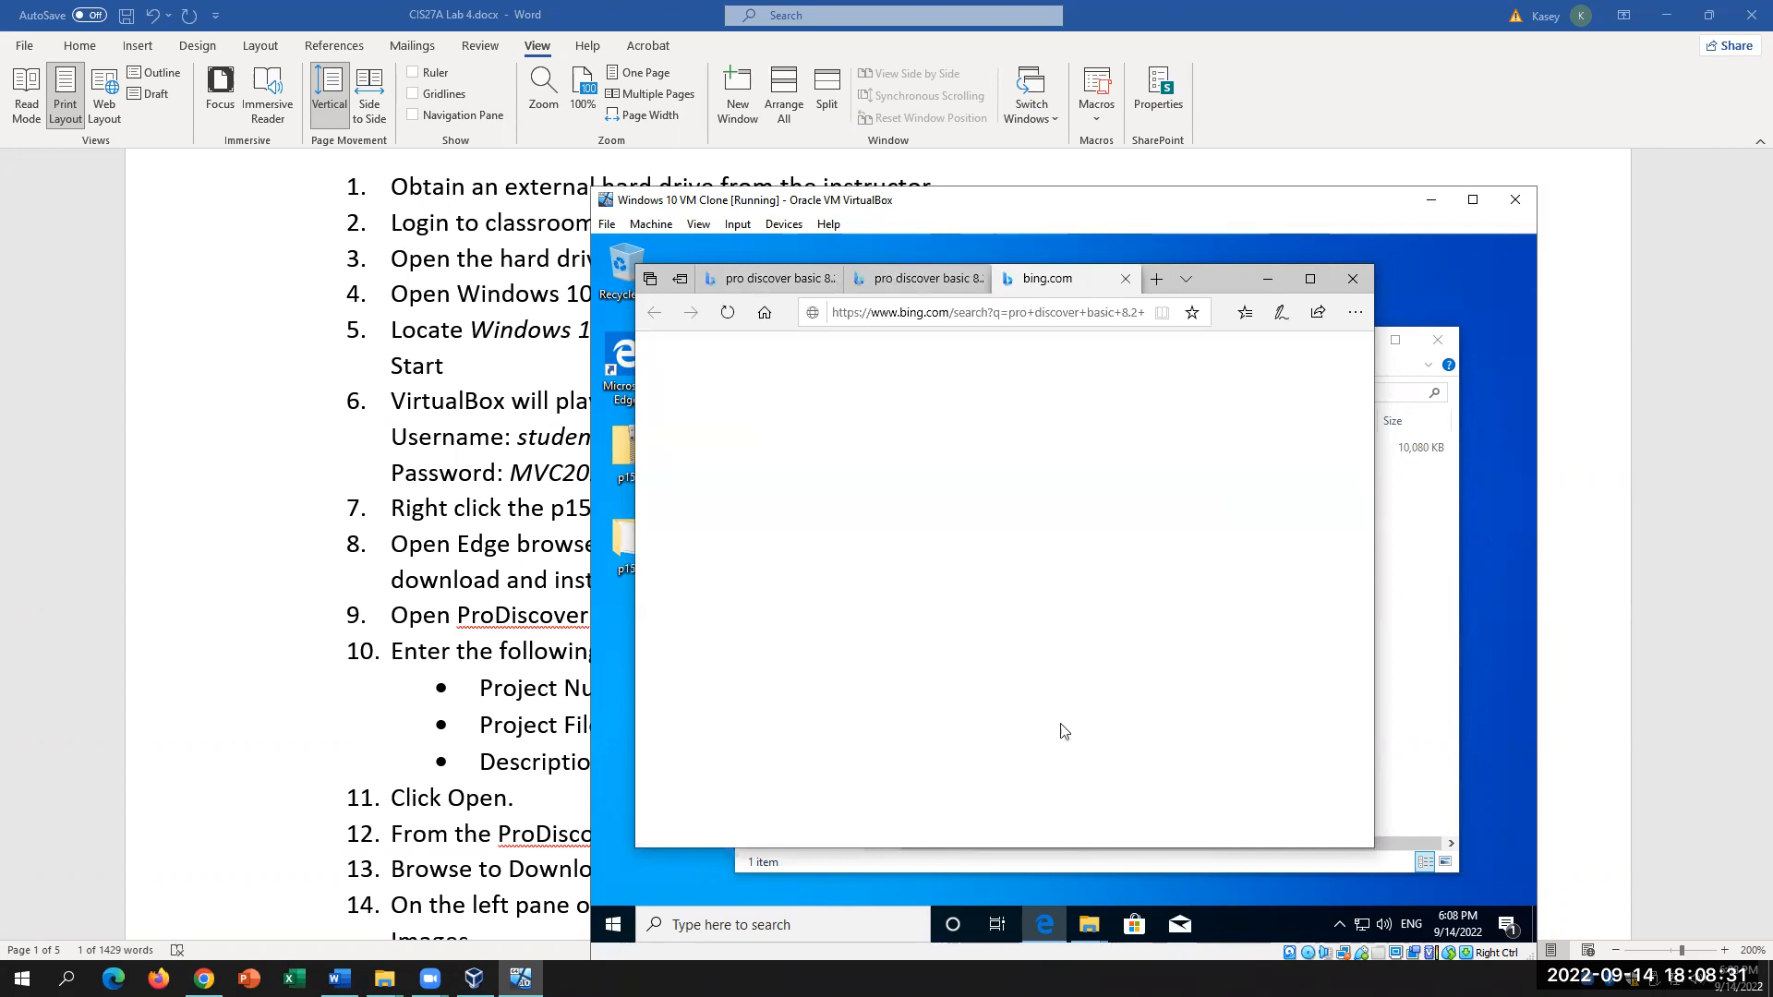
pyautogui.scroll(-3, 1069, 725)
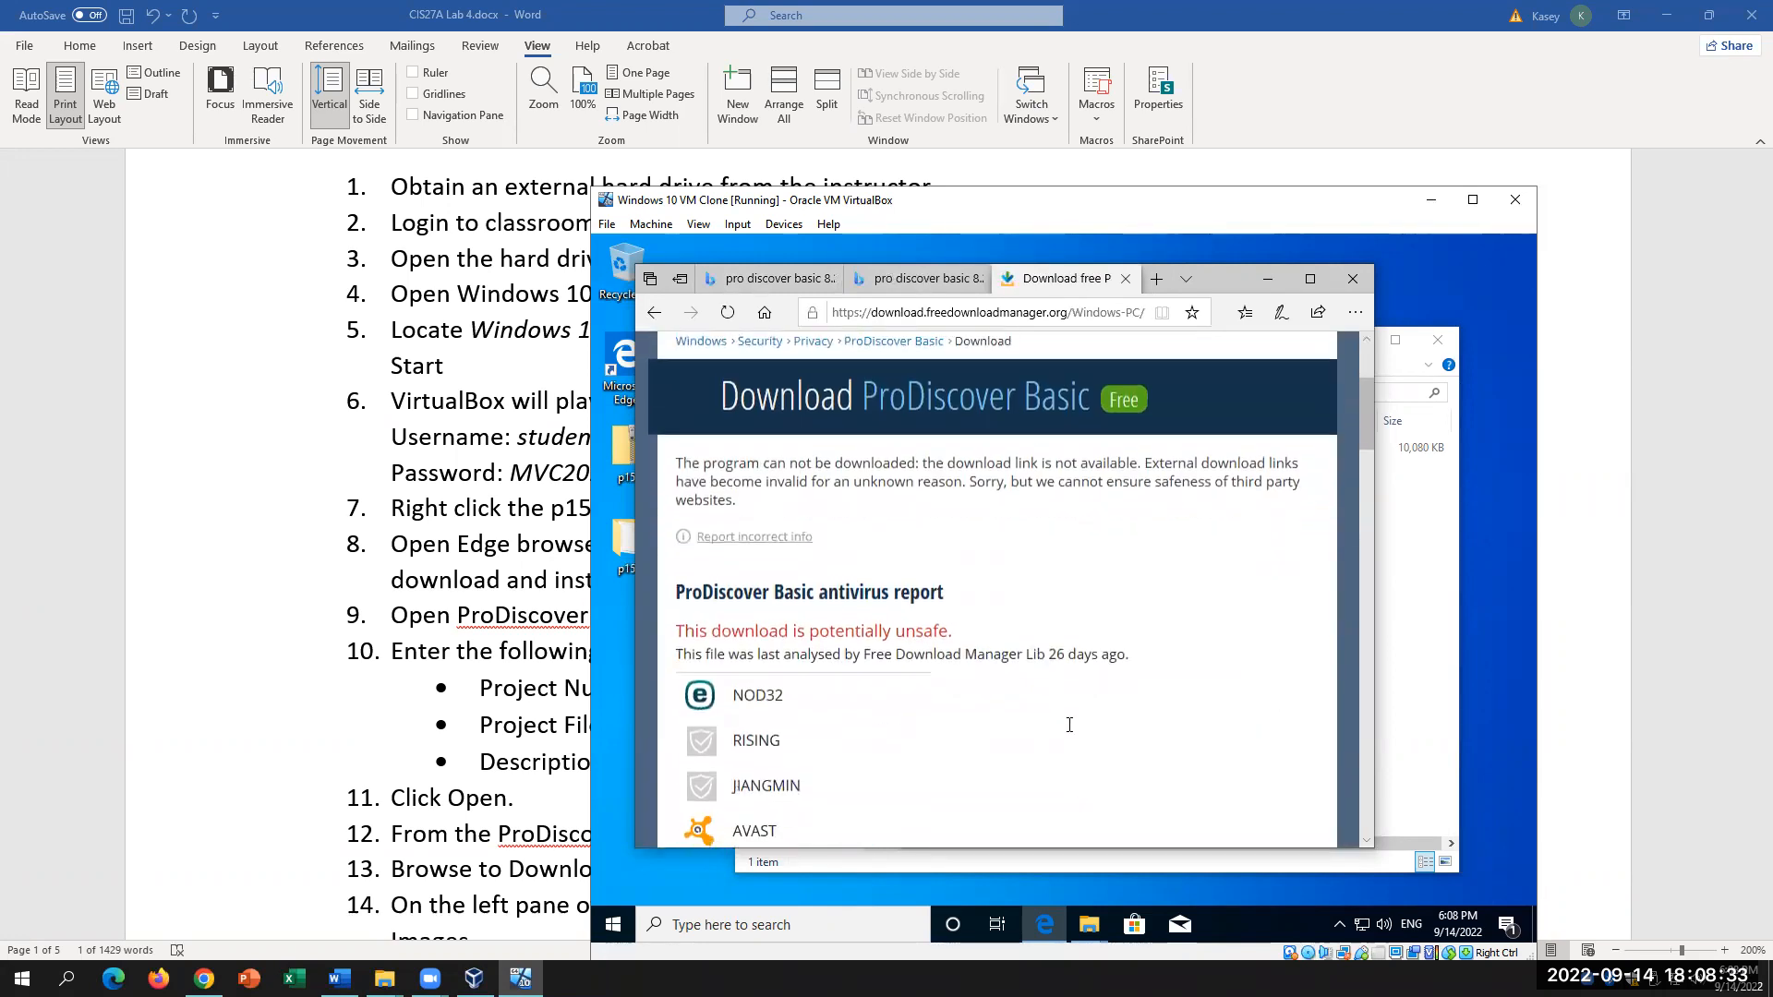
pyautogui.scroll(1, 1069, 731)
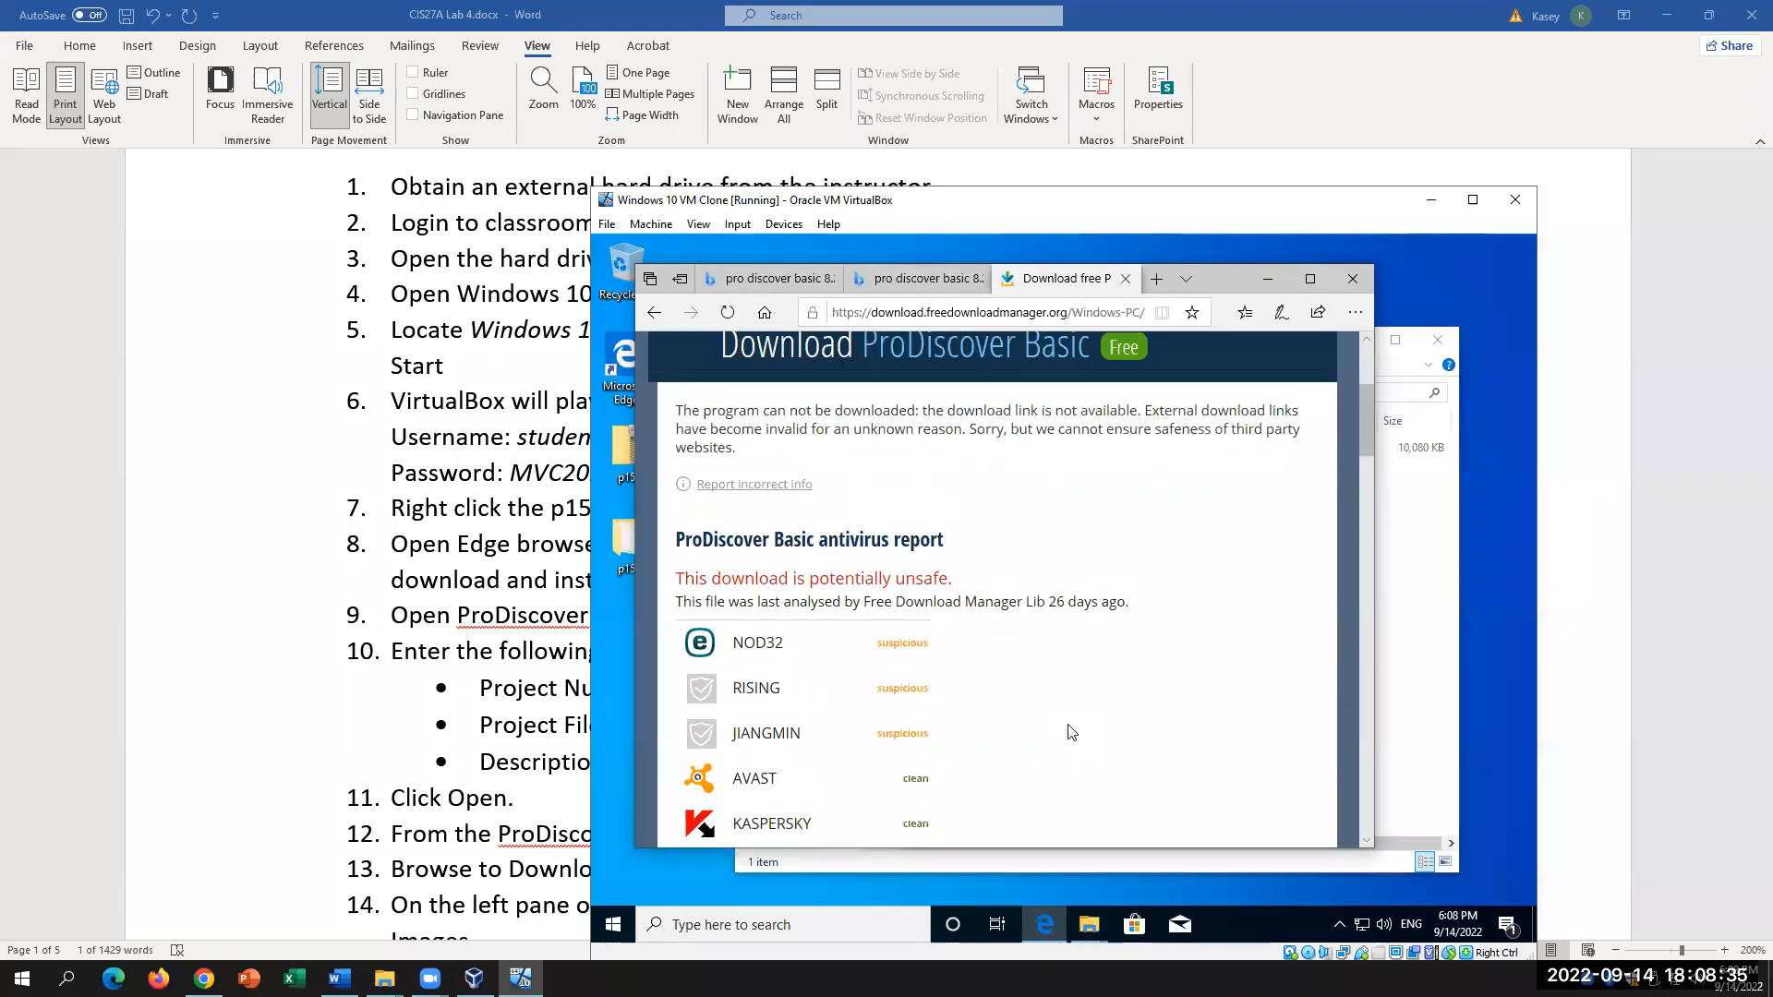
pyautogui.scroll(-4, 1070, 731)
pyautogui.scroll(-5, 1071, 733)
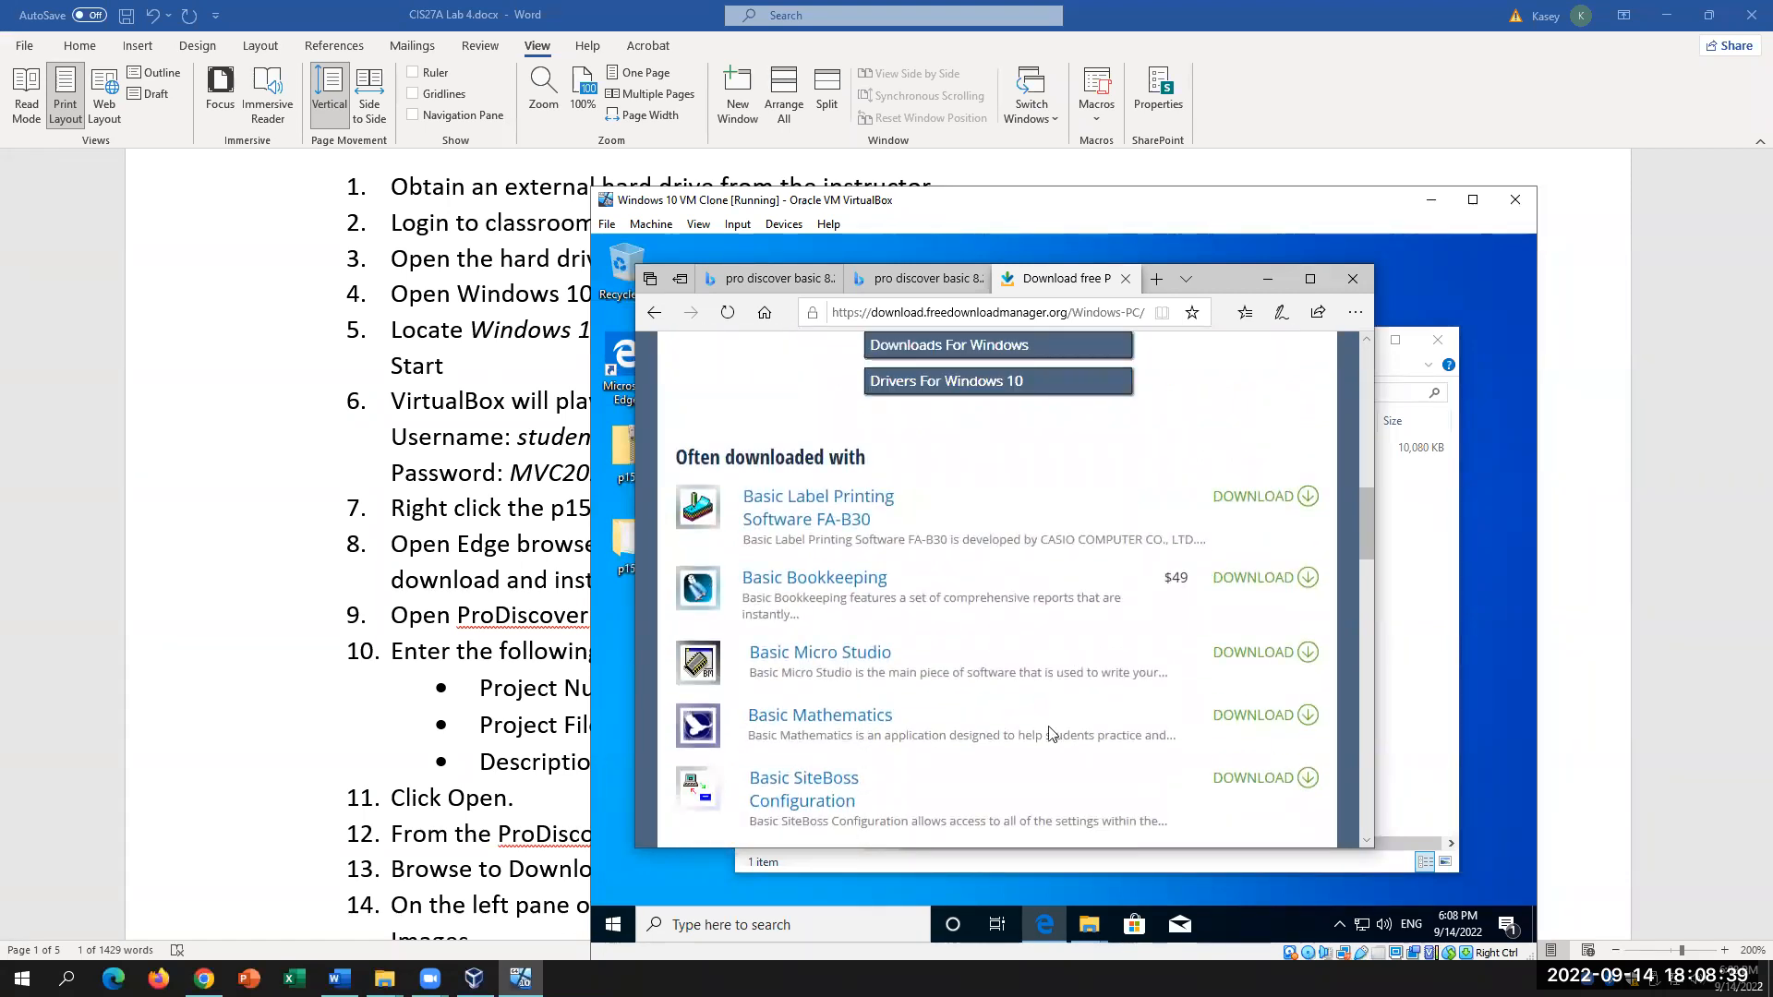
# Step: Copy the full step 8 download hyperlink from the Word instructions
pyautogui.click(394, 696)
pyautogui.click(1252, 593)
pyautogui.moveTo(1409, 550); pyautogui.dragTo(748, 554)
pyautogui.rightClick(886, 554)
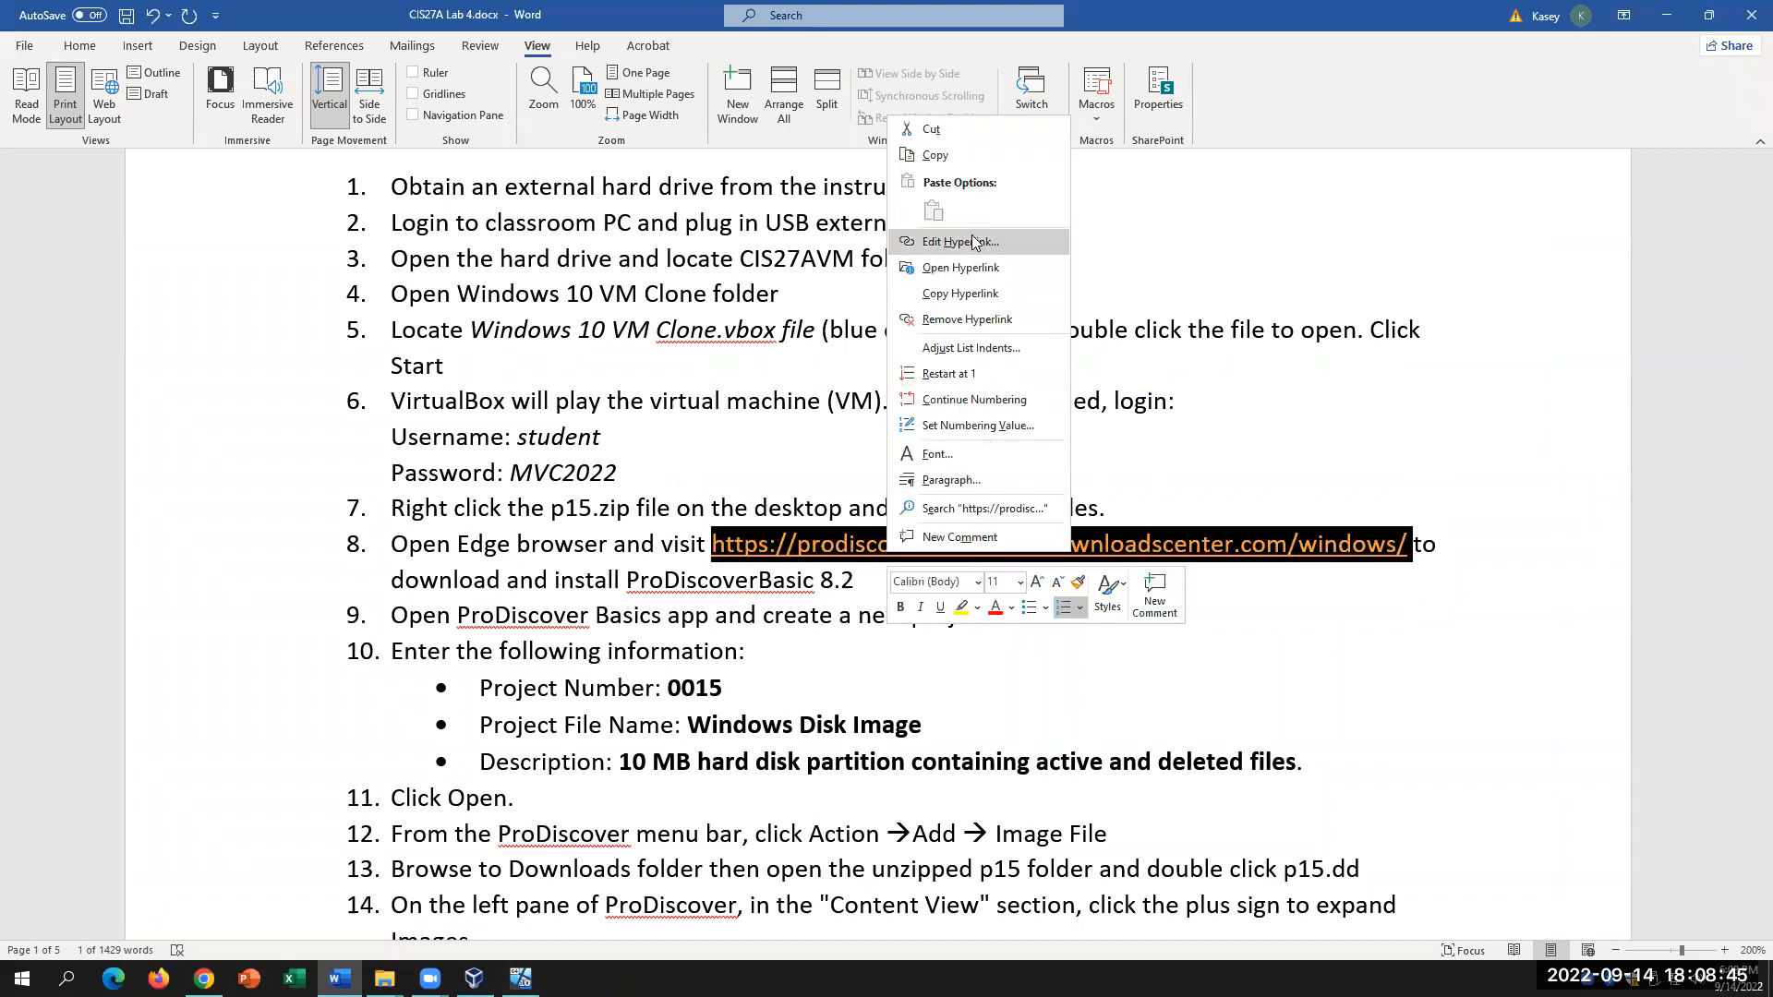
pyautogui.click(983, 295)
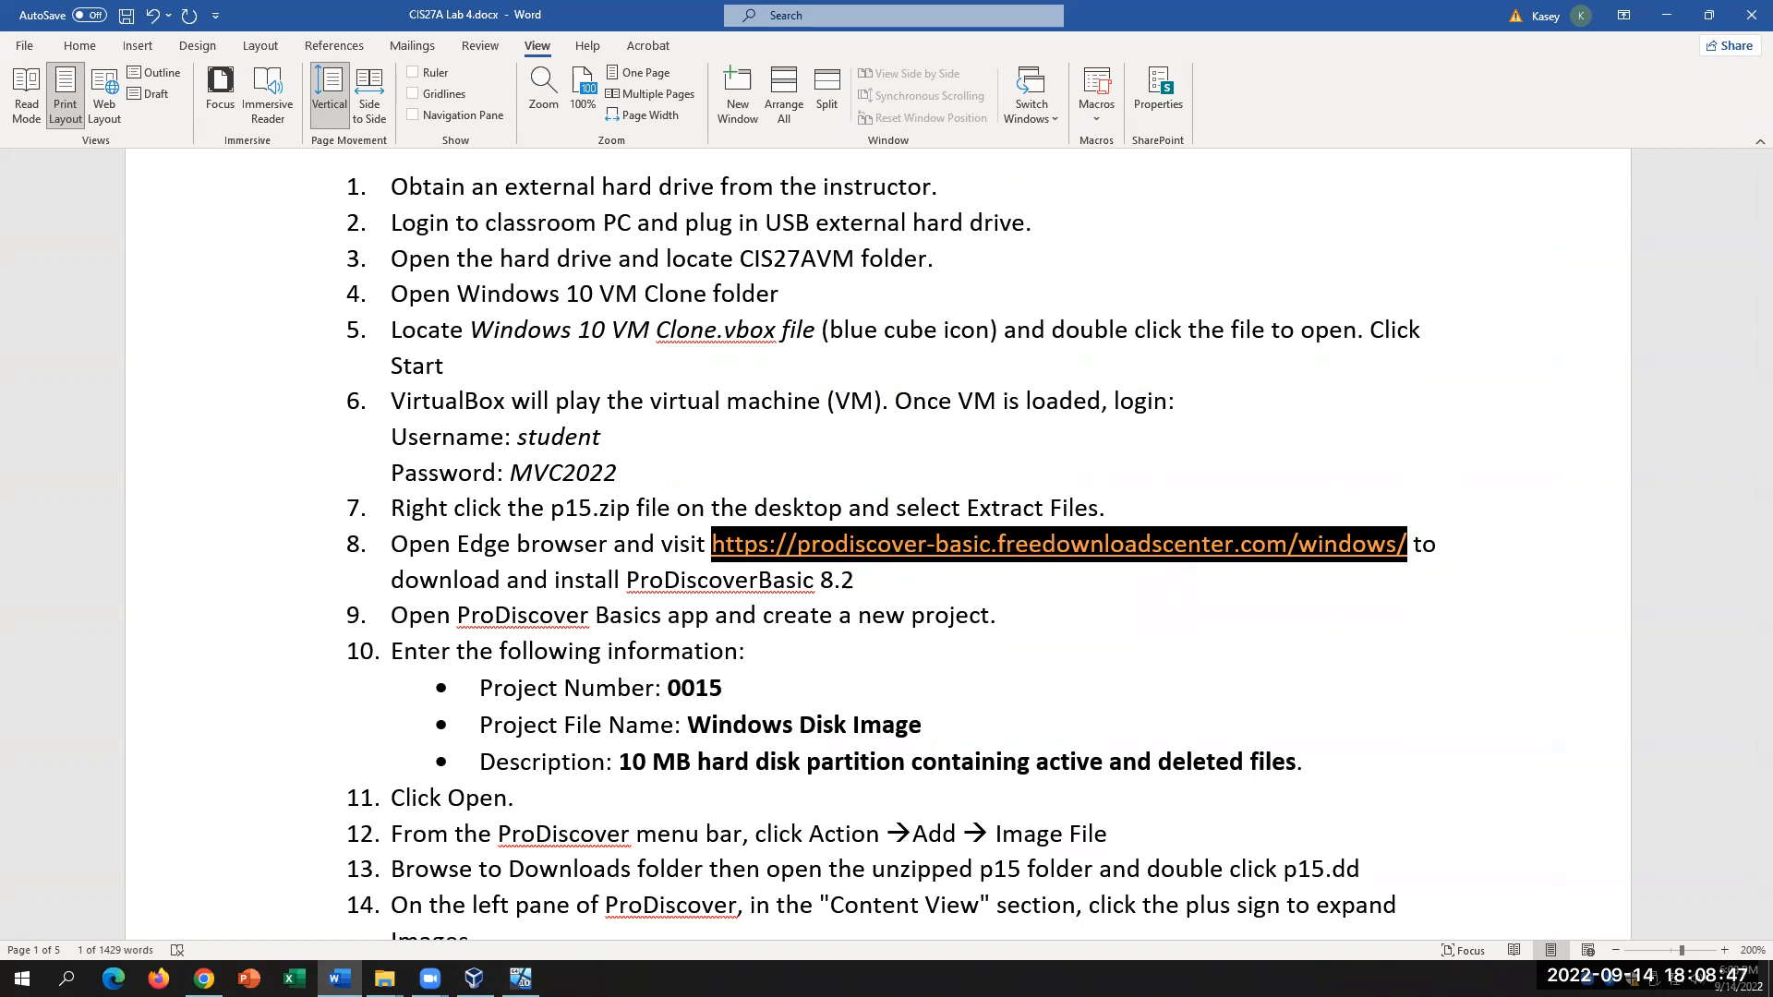
# Step: In the VM's Edge, go back and rerun the 'prodiscover basic 8.2' search from history
pyautogui.click(474, 979)
pyautogui.click(520, 979)
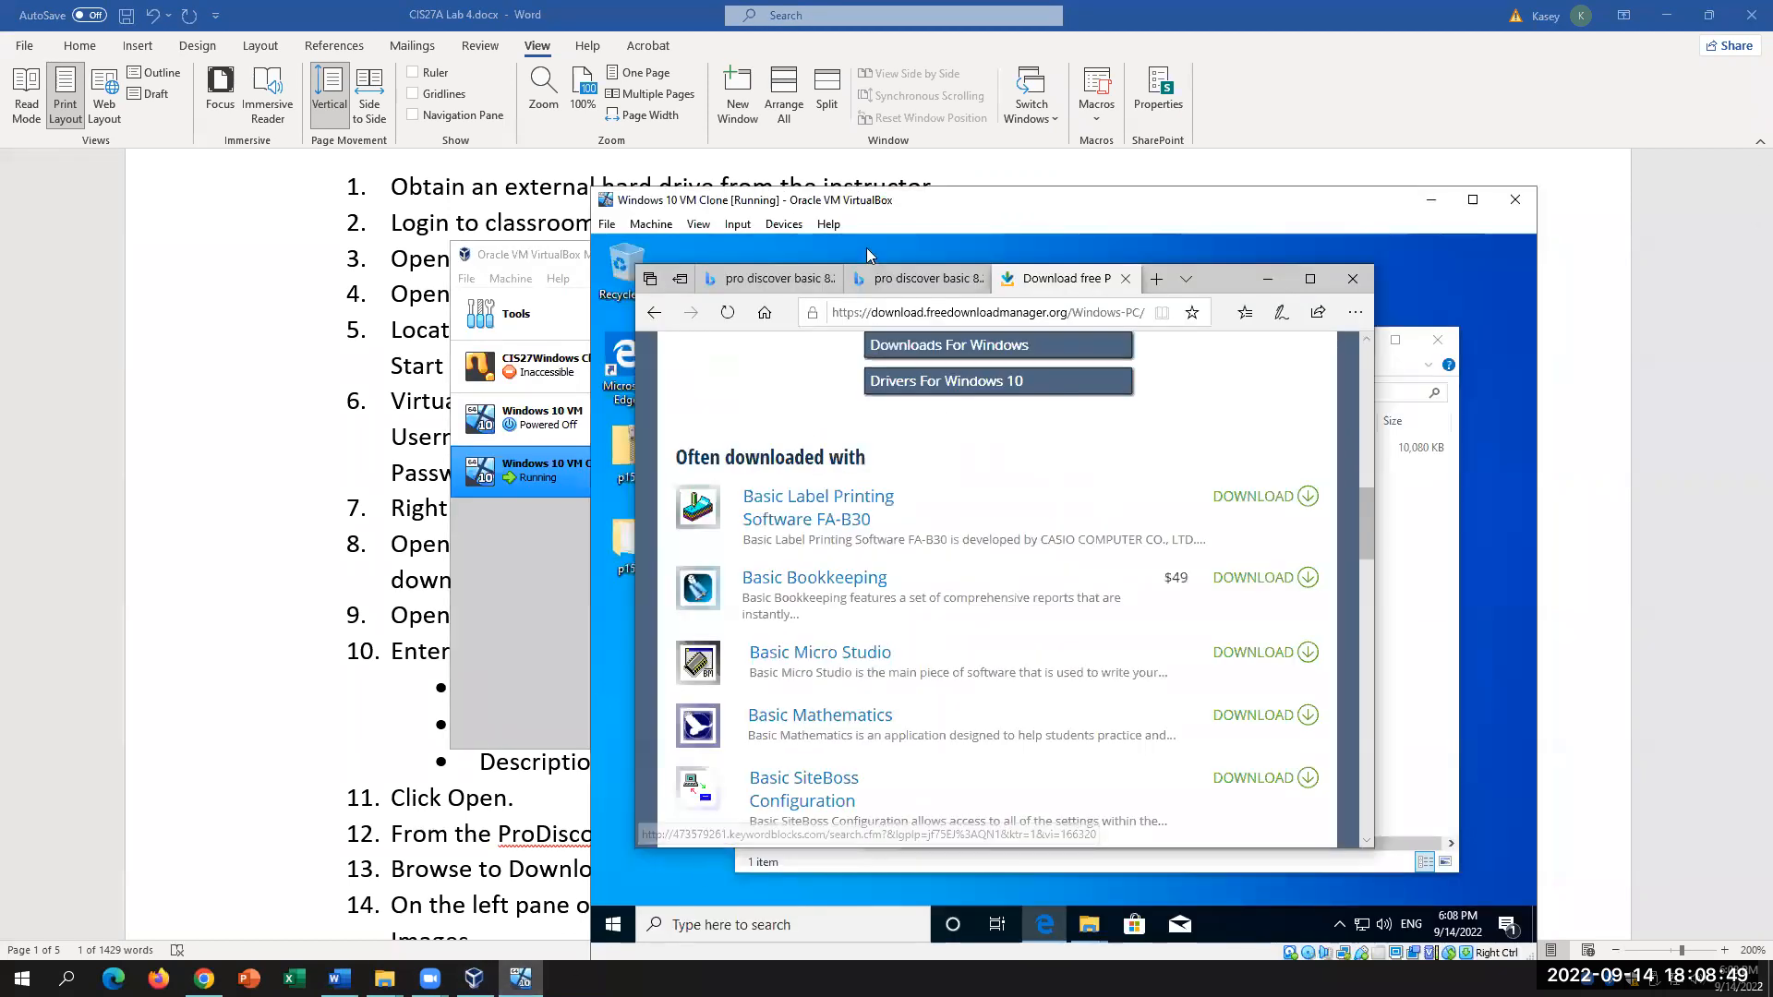
pyautogui.click(932, 314)
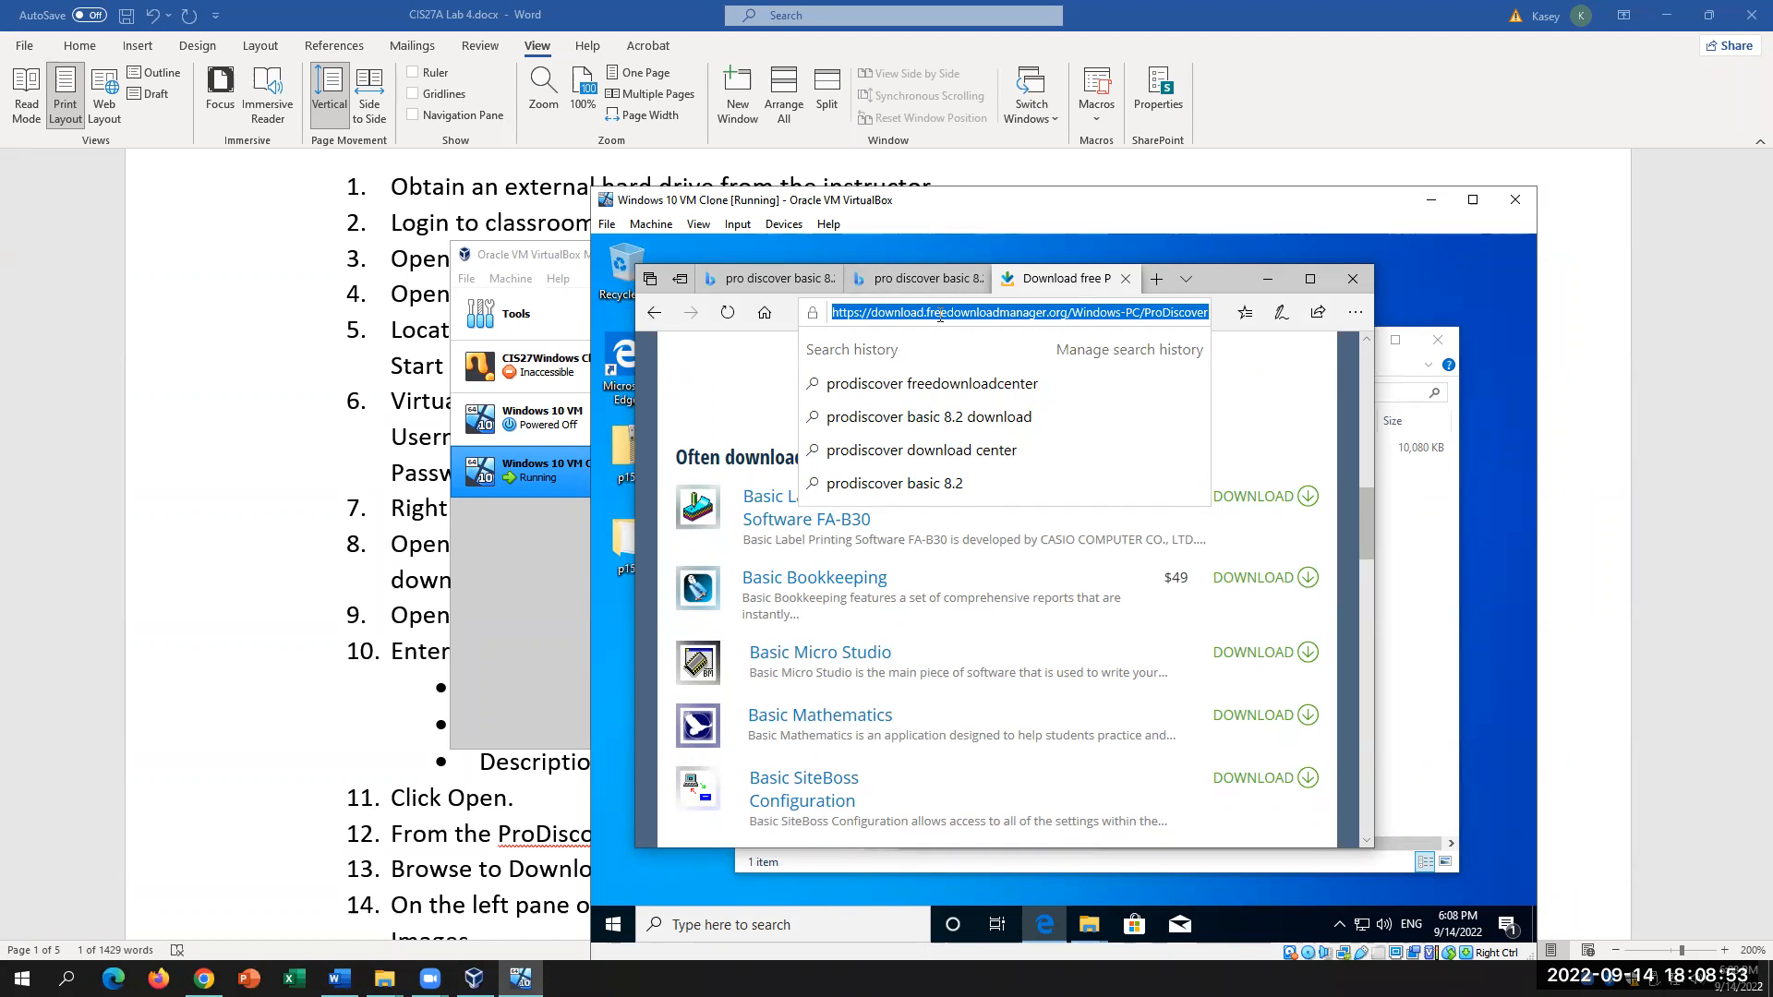
pyautogui.rightClick(940, 315)
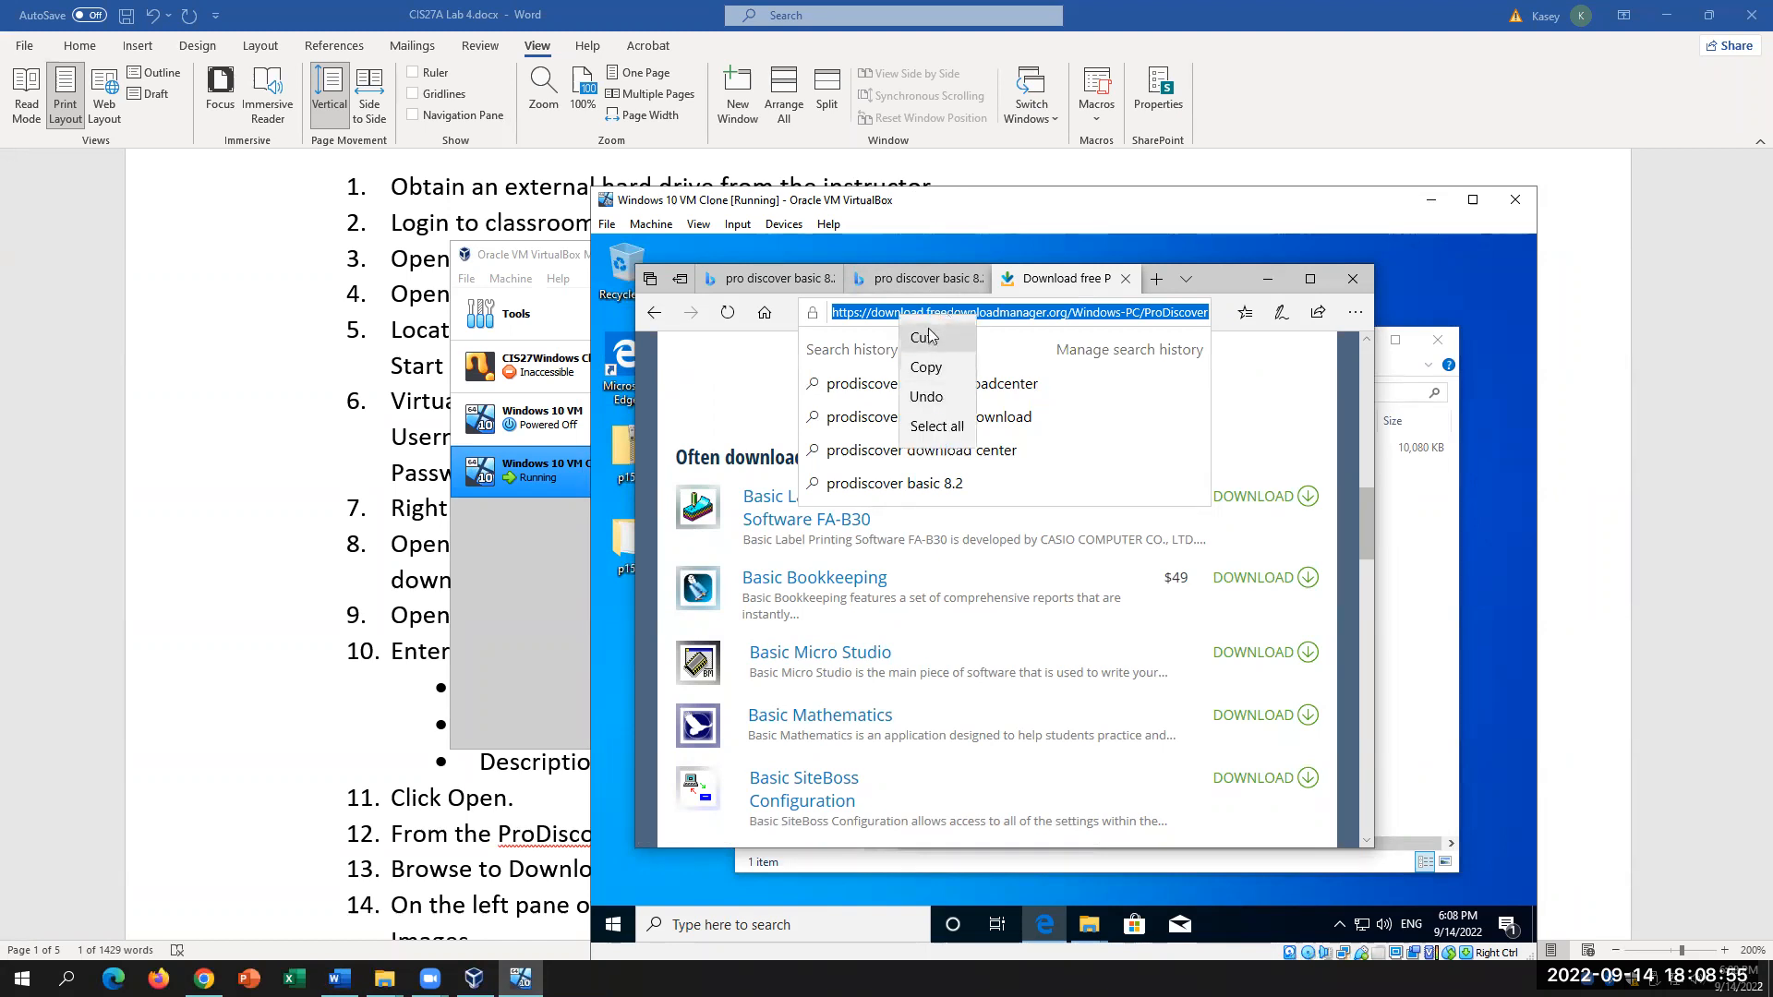
pyautogui.click(868, 543)
pyautogui.scroll(1, 863, 551)
pyautogui.scroll(5, 862, 555)
pyautogui.click(653, 313)
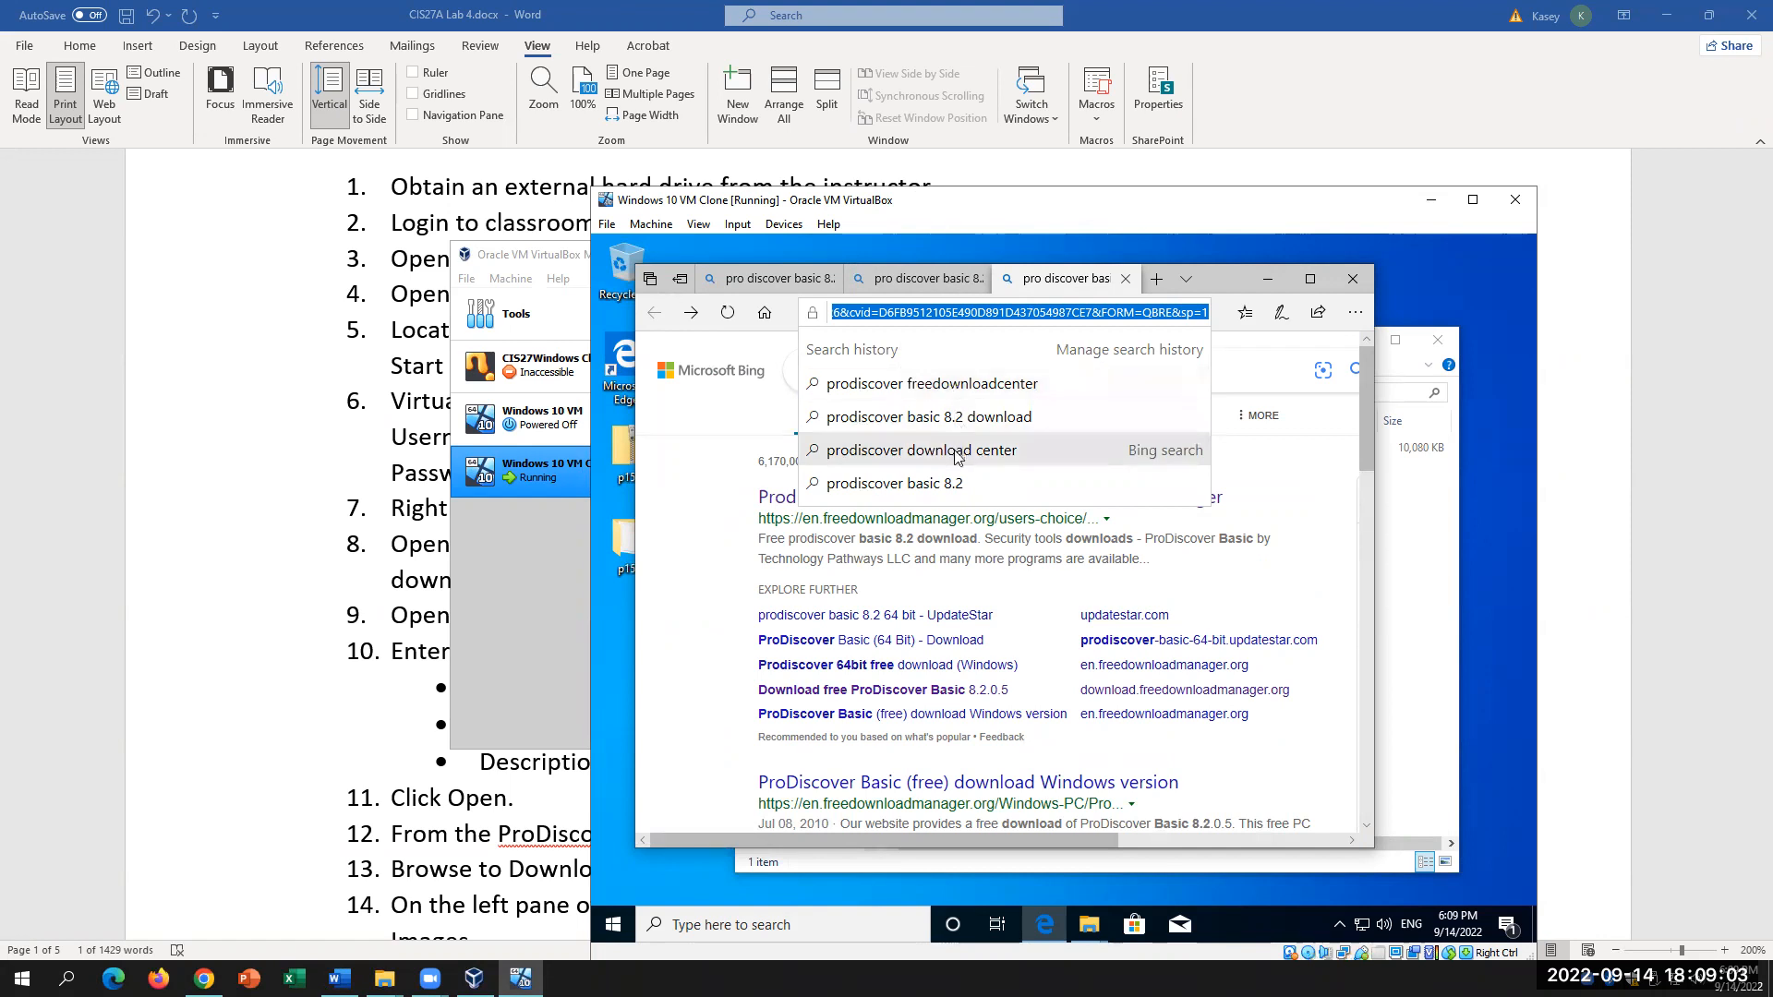
pyautogui.click(909, 483)
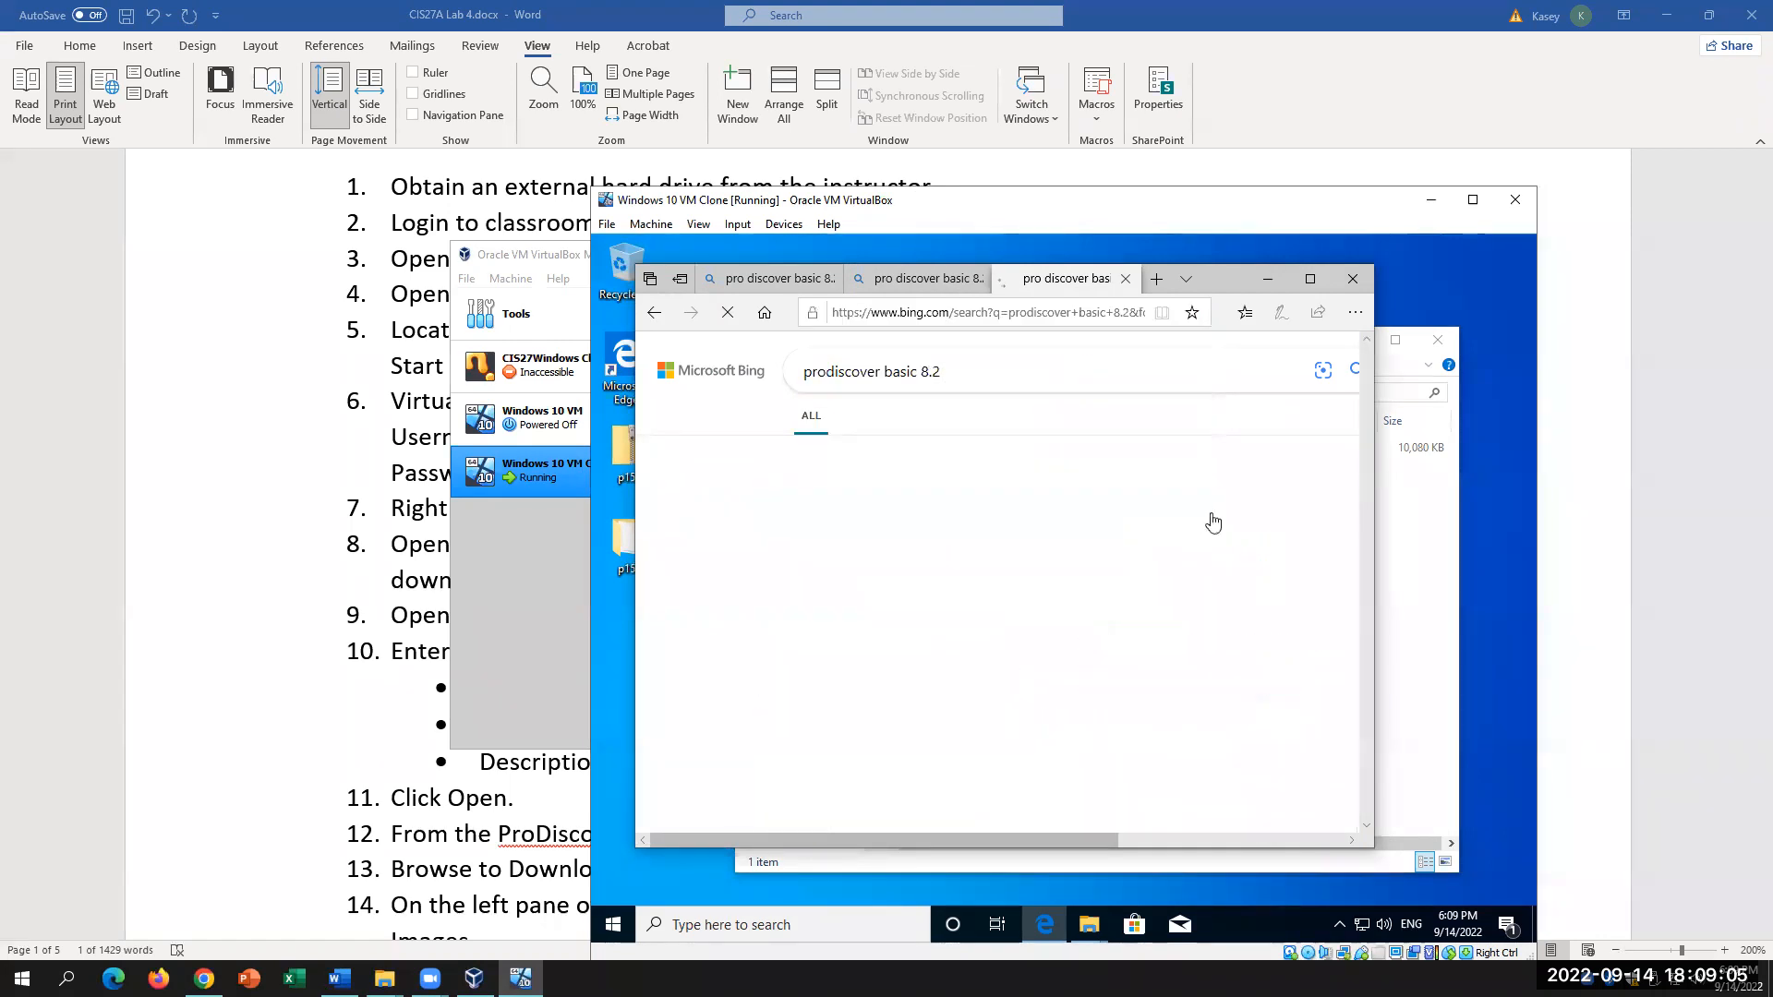
# Step: Scroll the Bing results and open the official prodiscover.com result in a new tab
pyautogui.scroll(-2, 1152, 513)
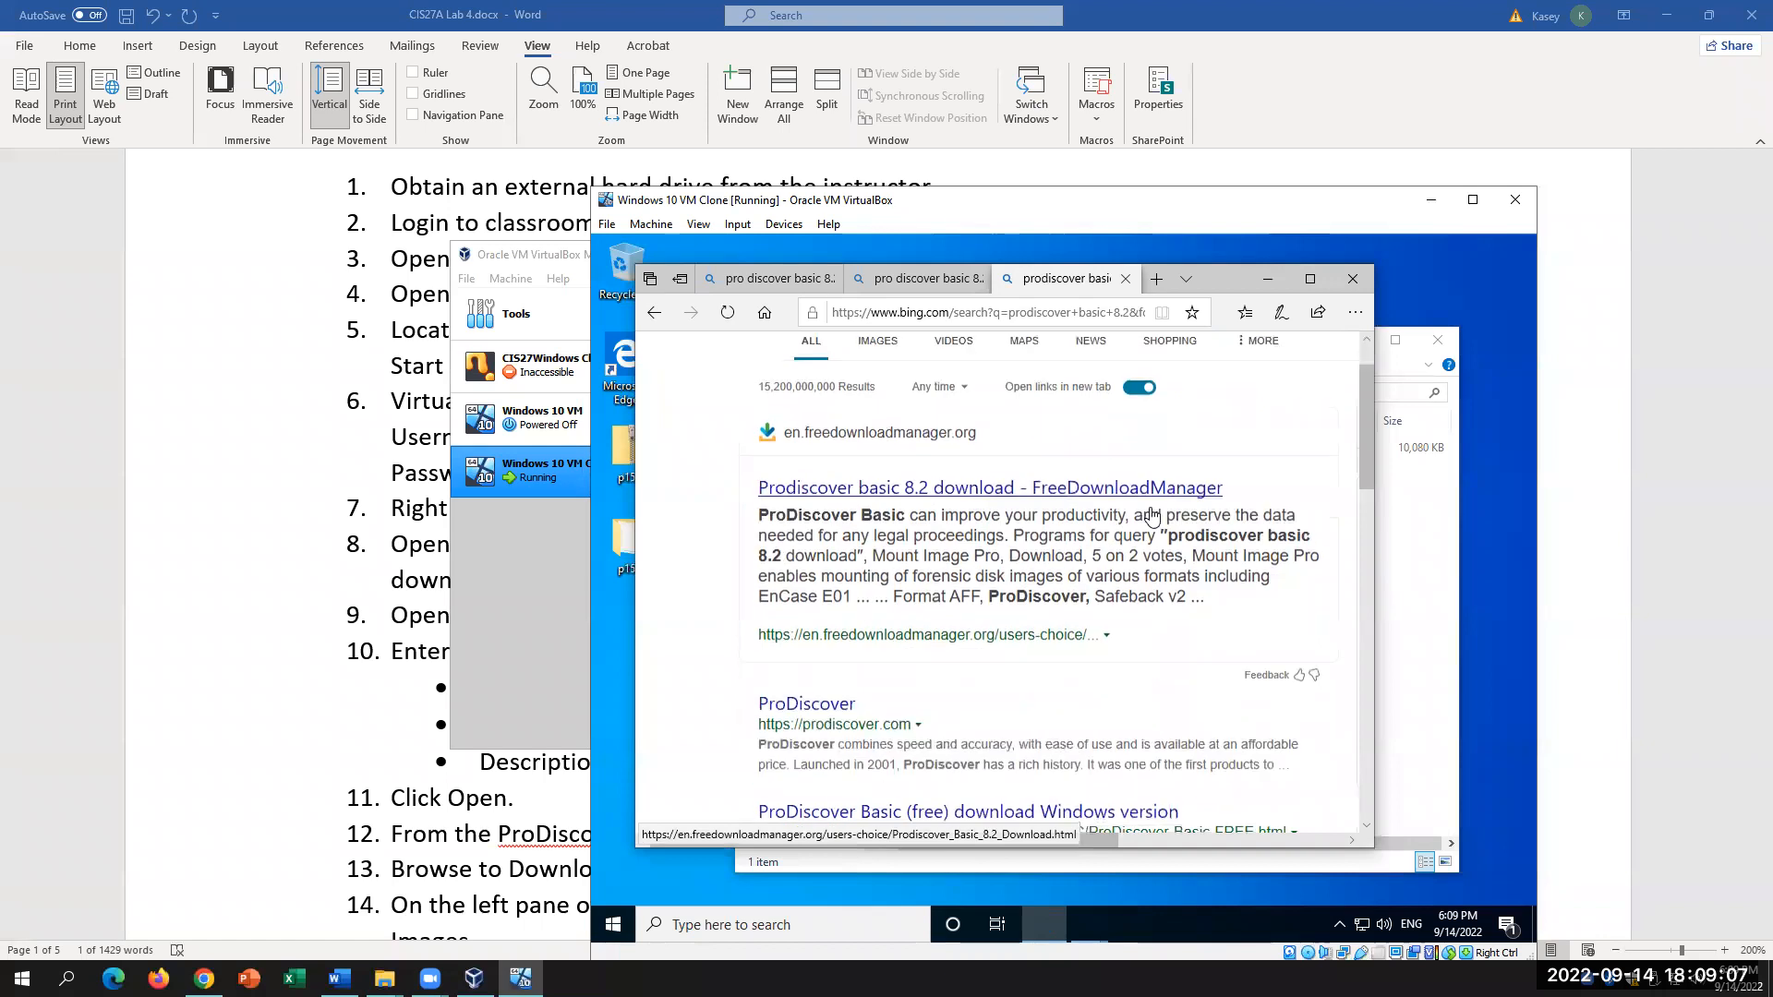
pyautogui.scroll(-1, 1152, 509)
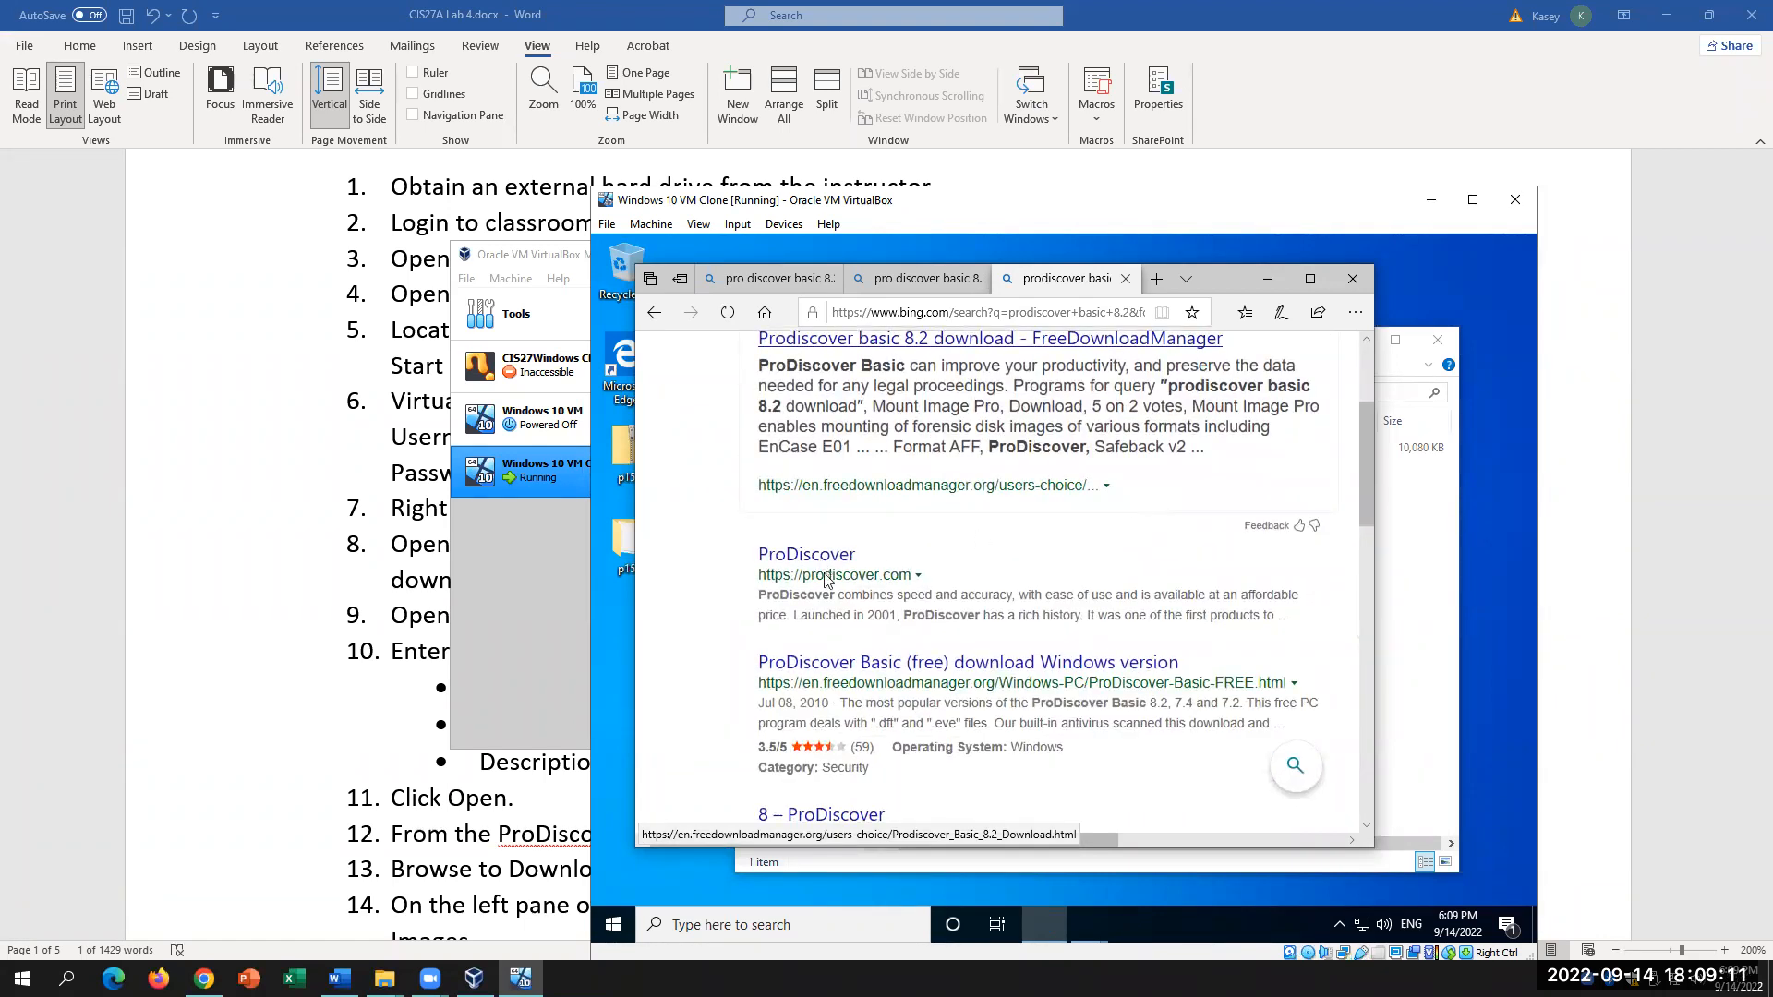
pyautogui.scroll(-4, 863, 596)
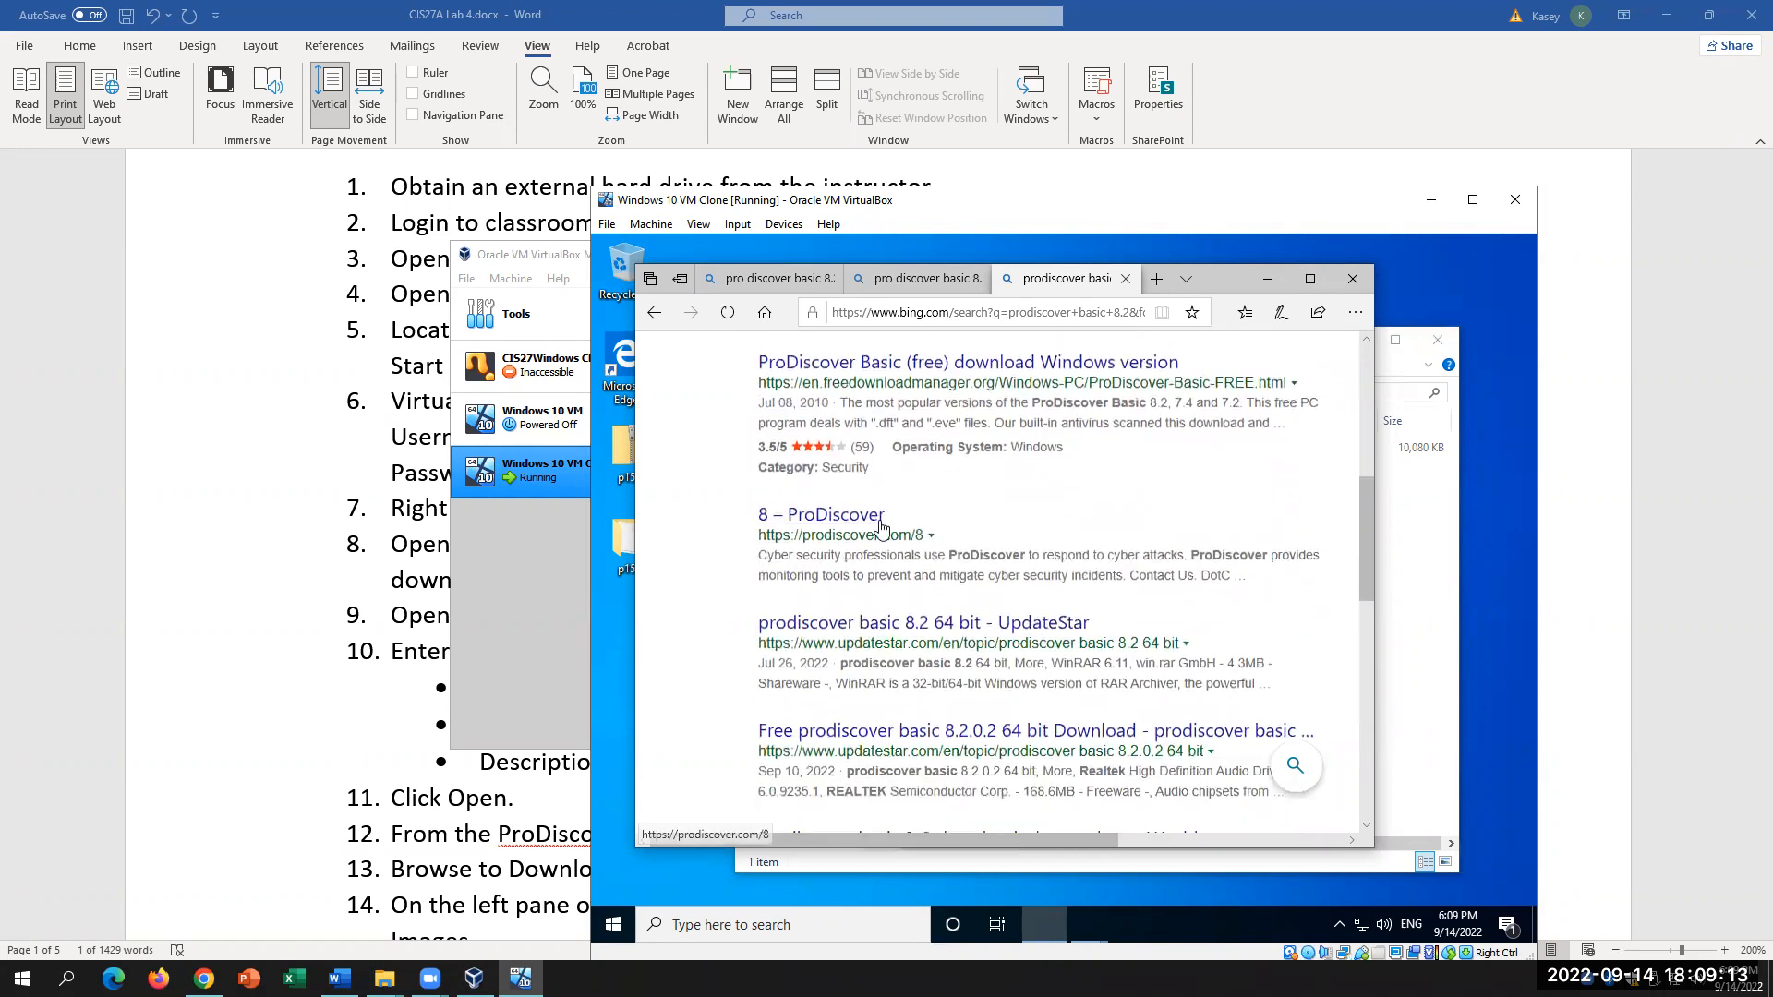
pyautogui.scroll(-5, 915, 600)
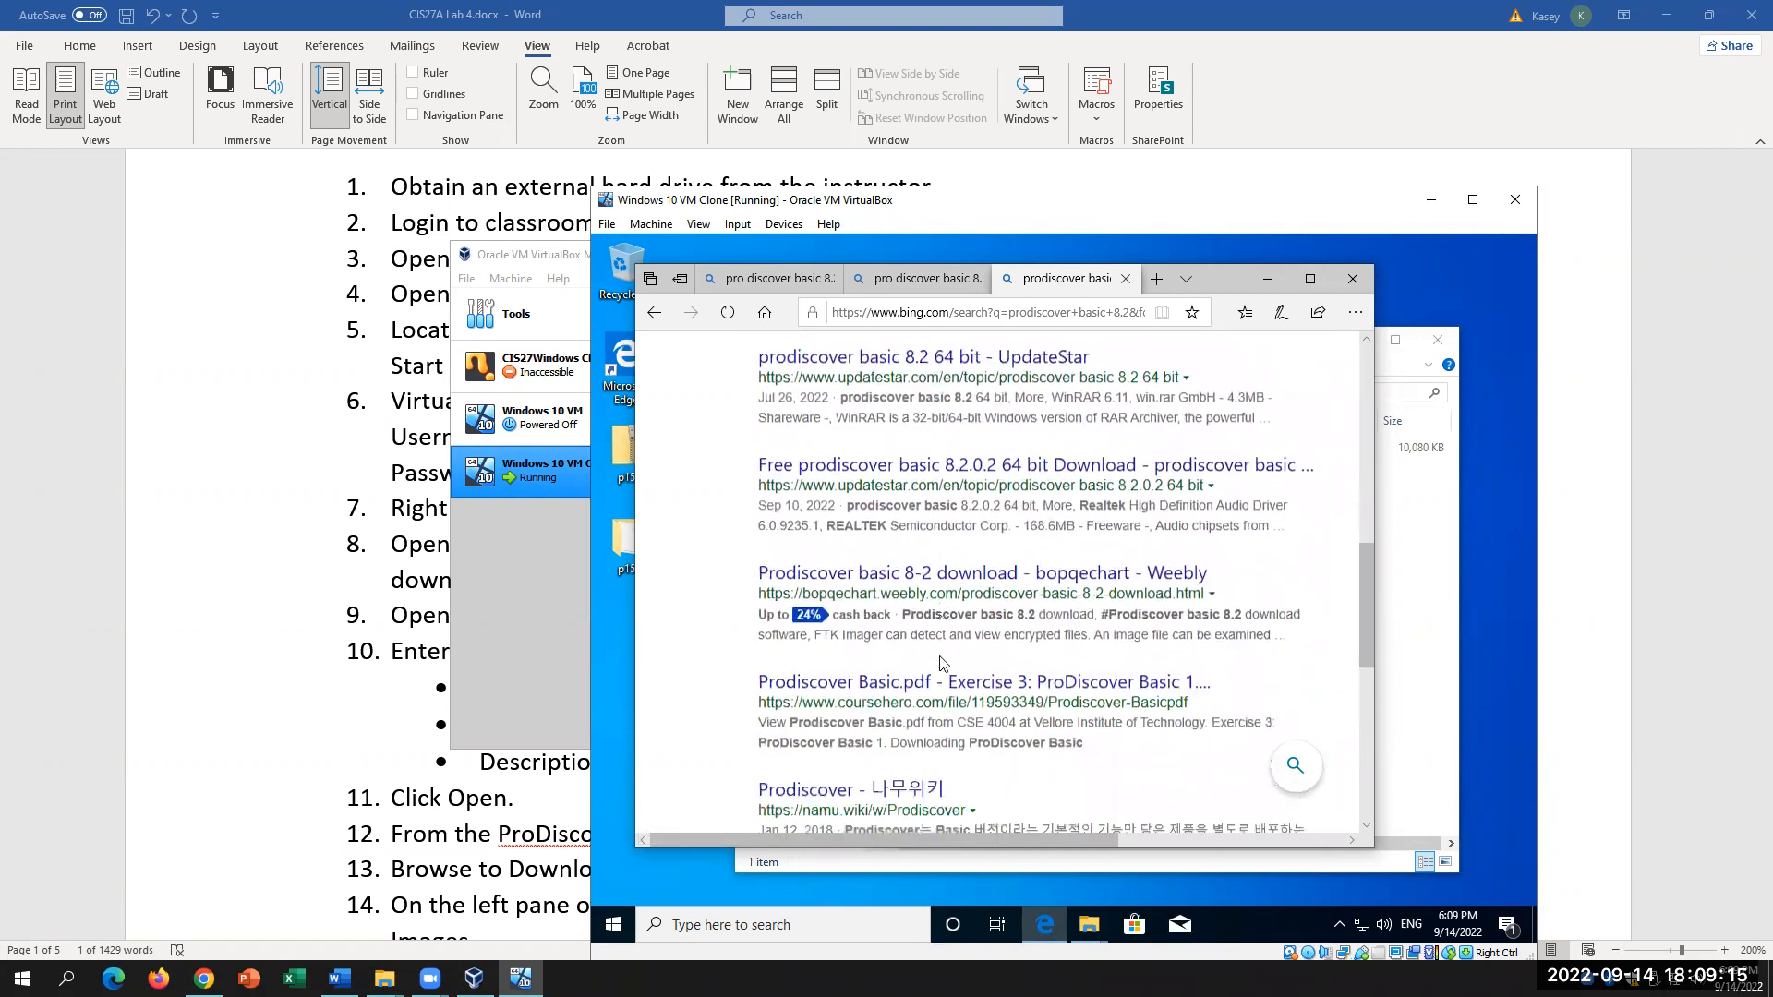
pyautogui.scroll(5, 942, 655)
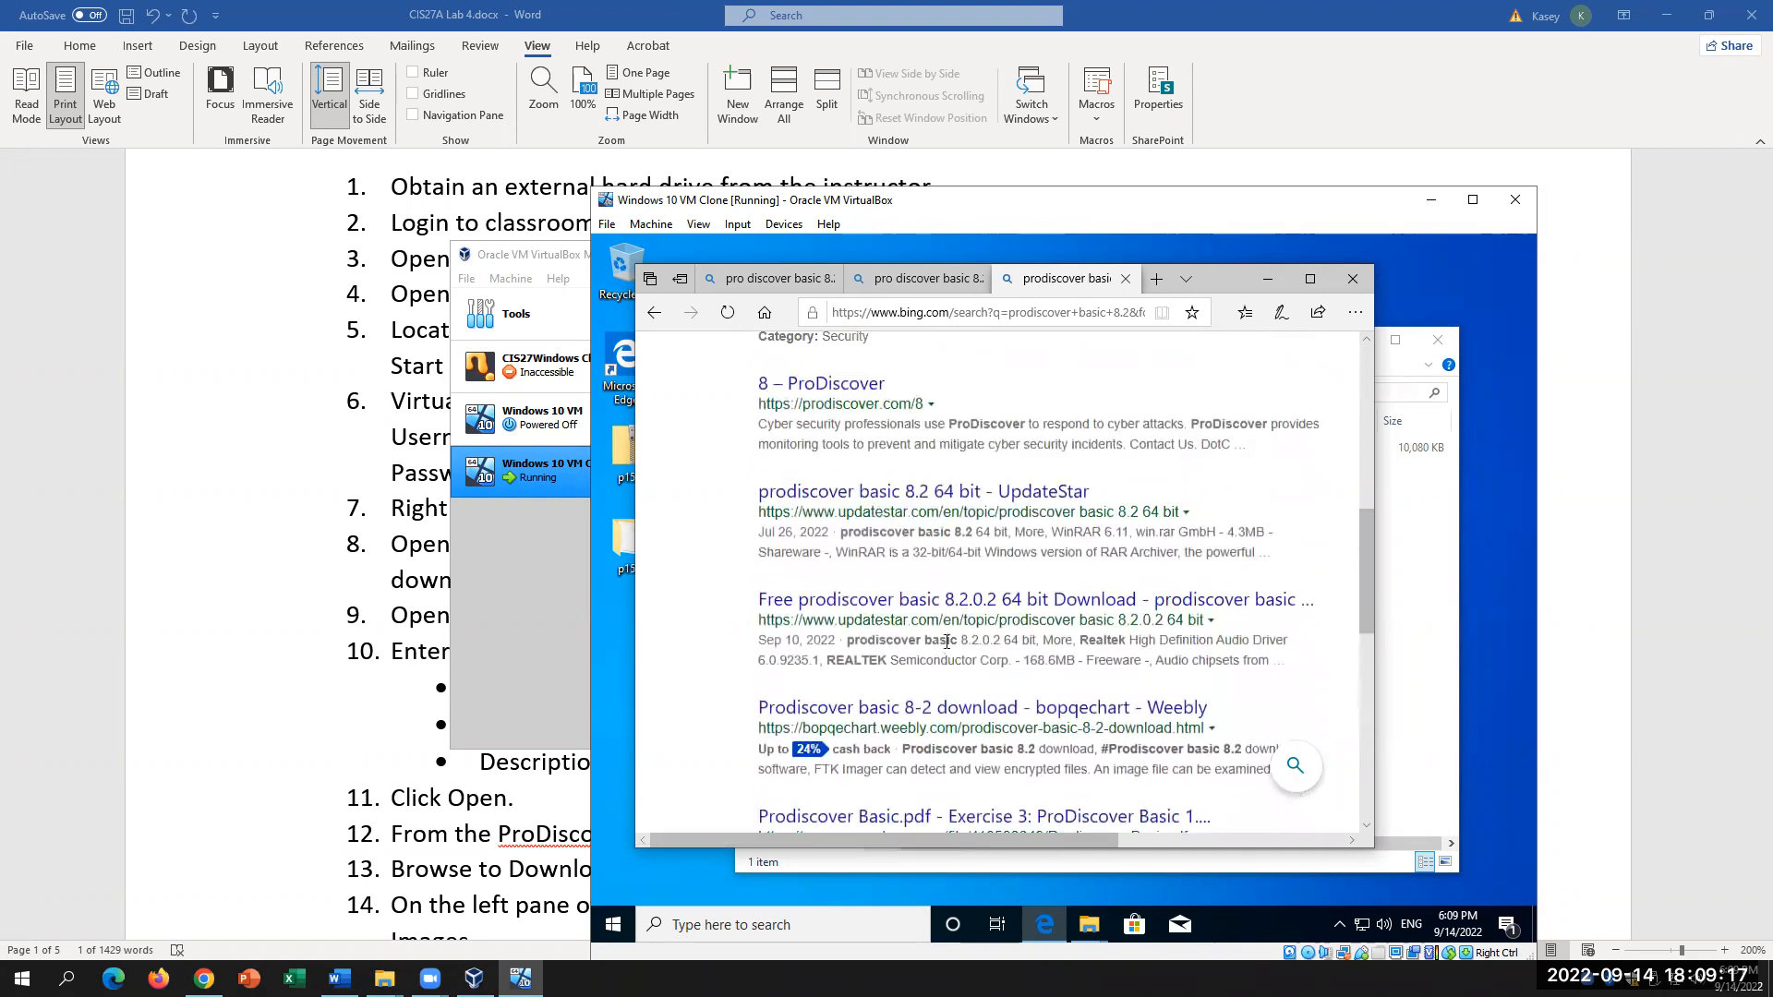
pyautogui.scroll(2, 947, 649)
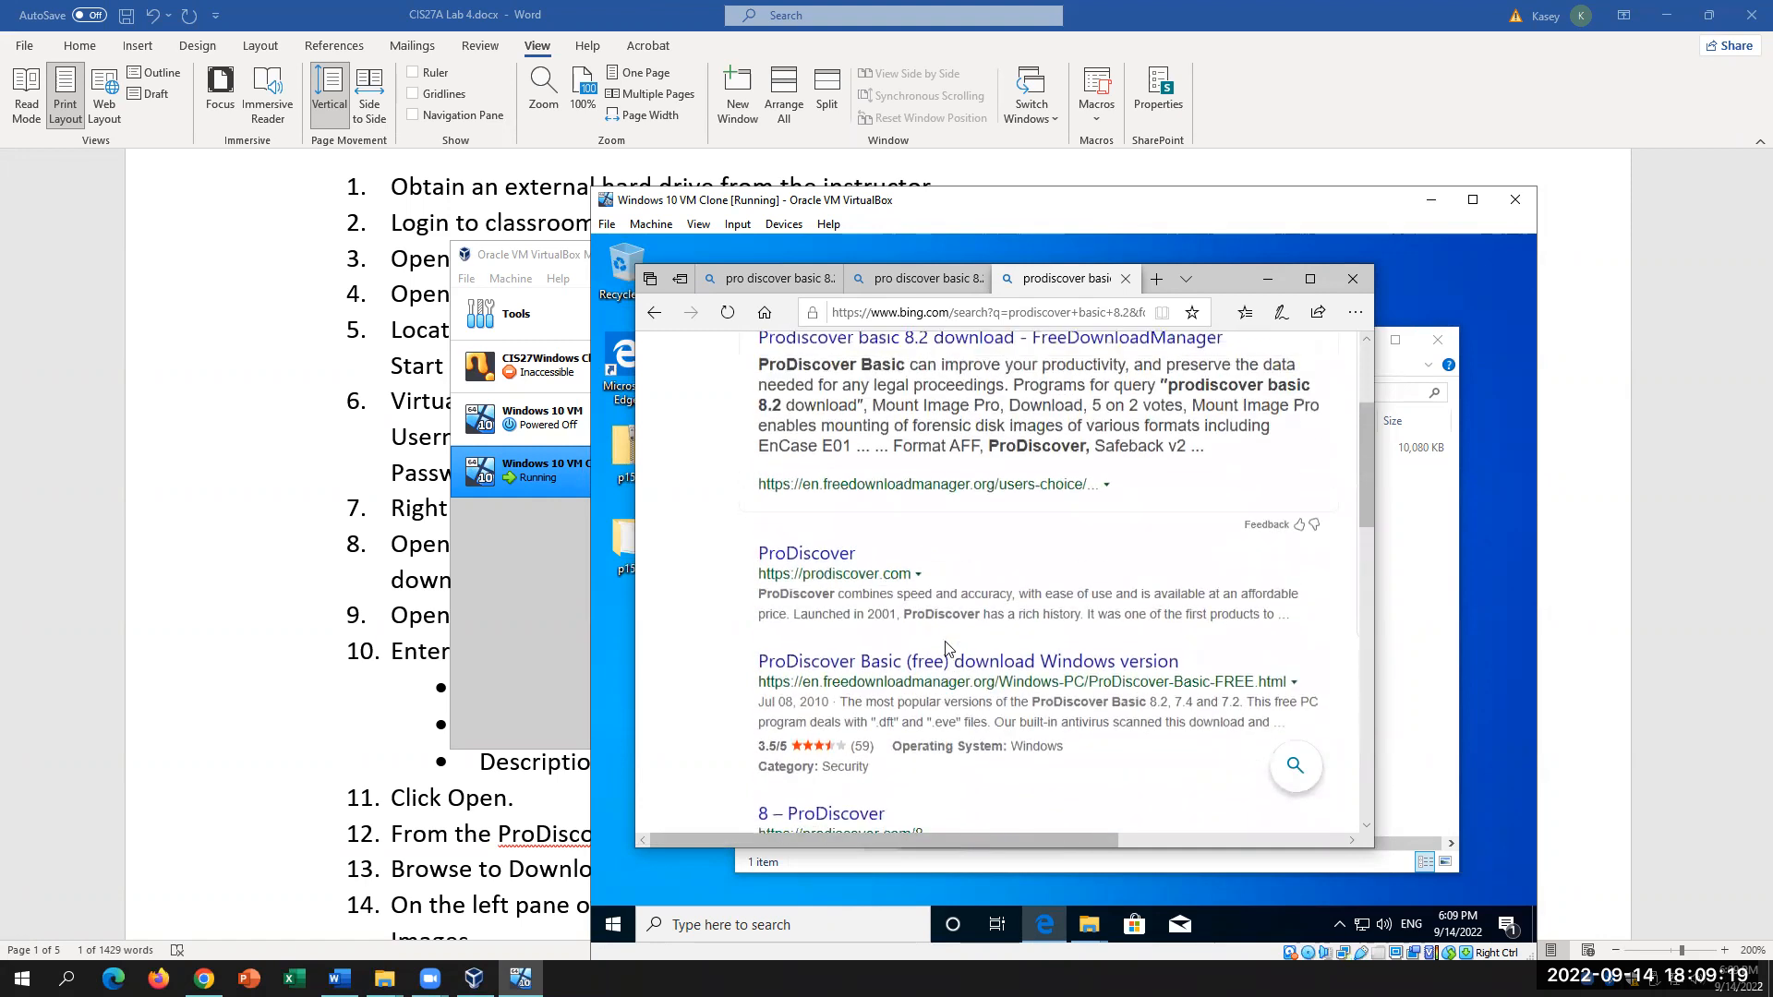
pyautogui.click(812, 557)
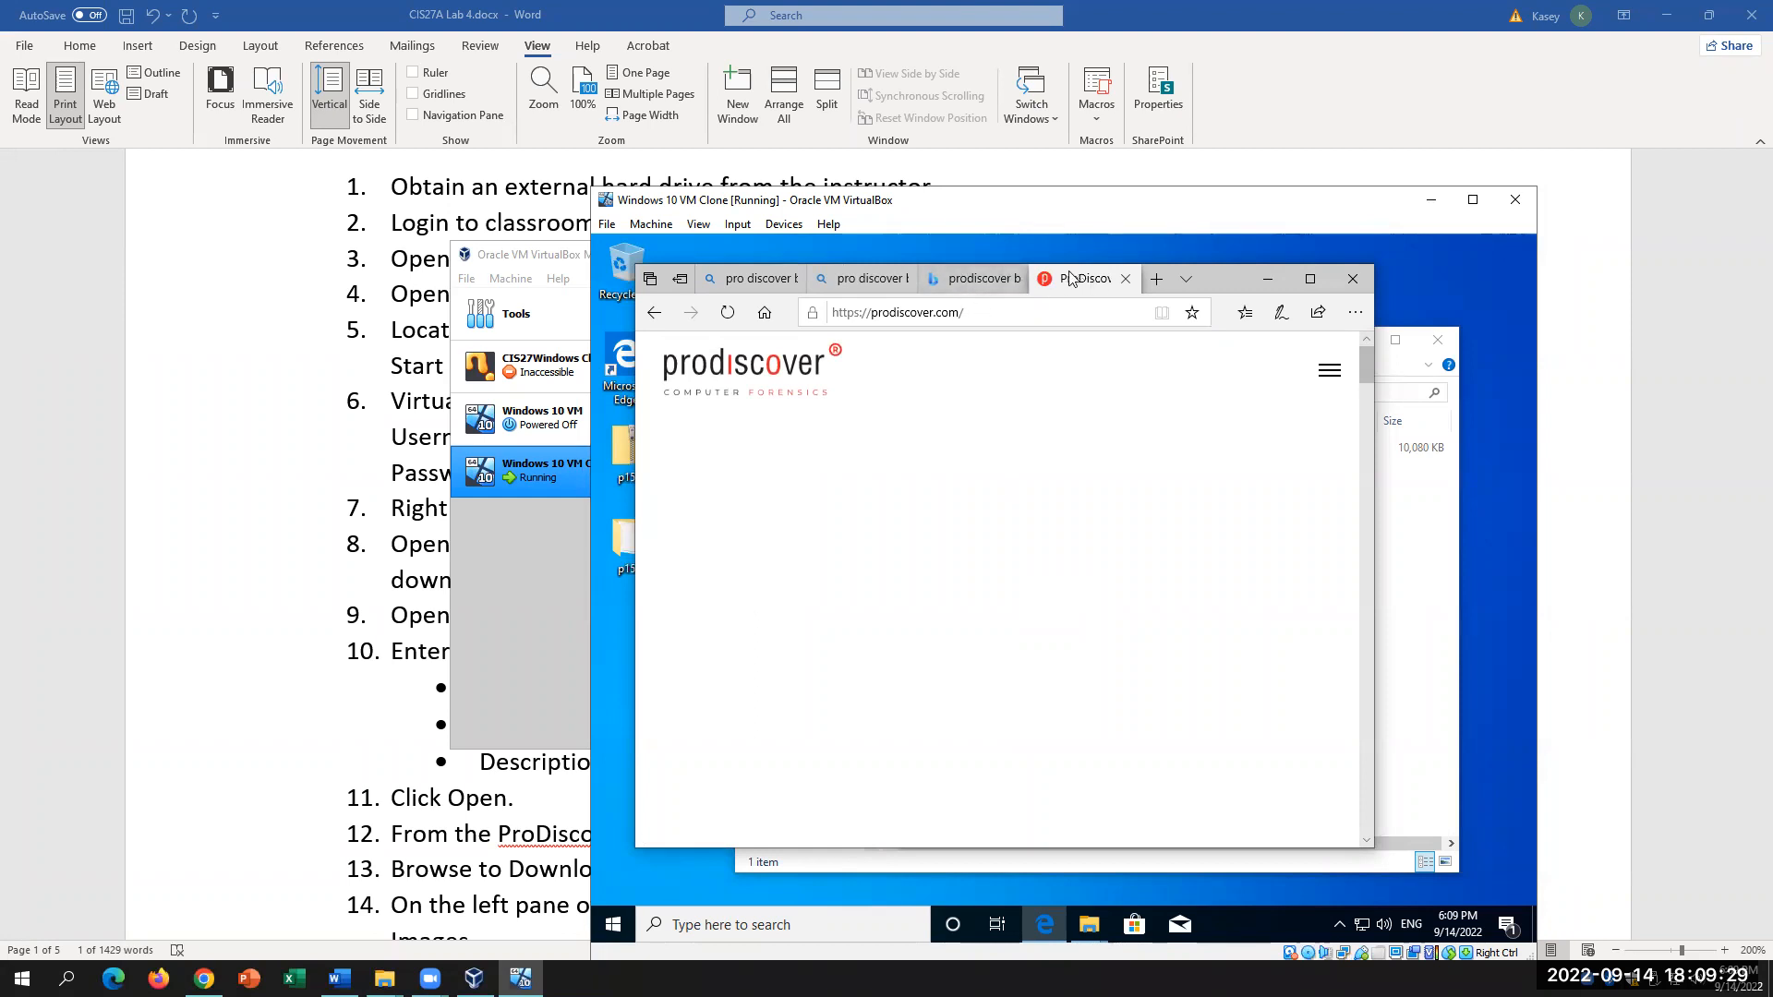
# Step: Close the two extra Bing tabs and return to the 'pro discover basic 8.2 download' results
pyautogui.click(1014, 278)
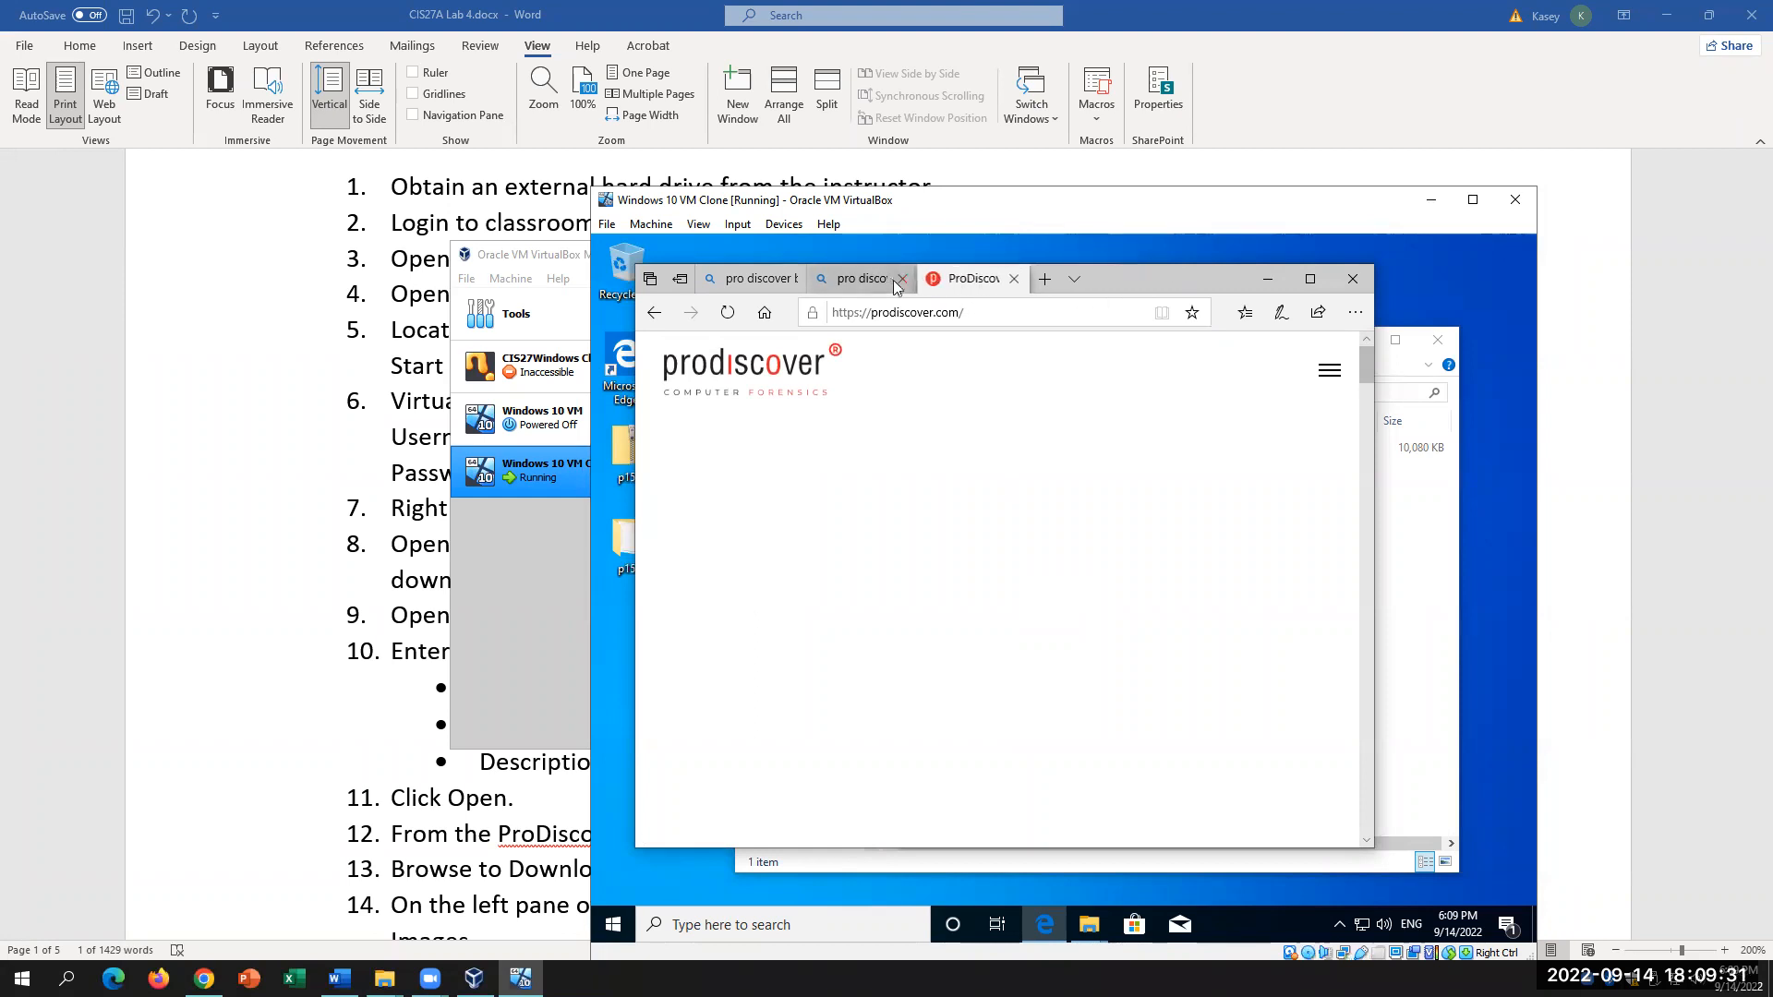
pyautogui.click(902, 278)
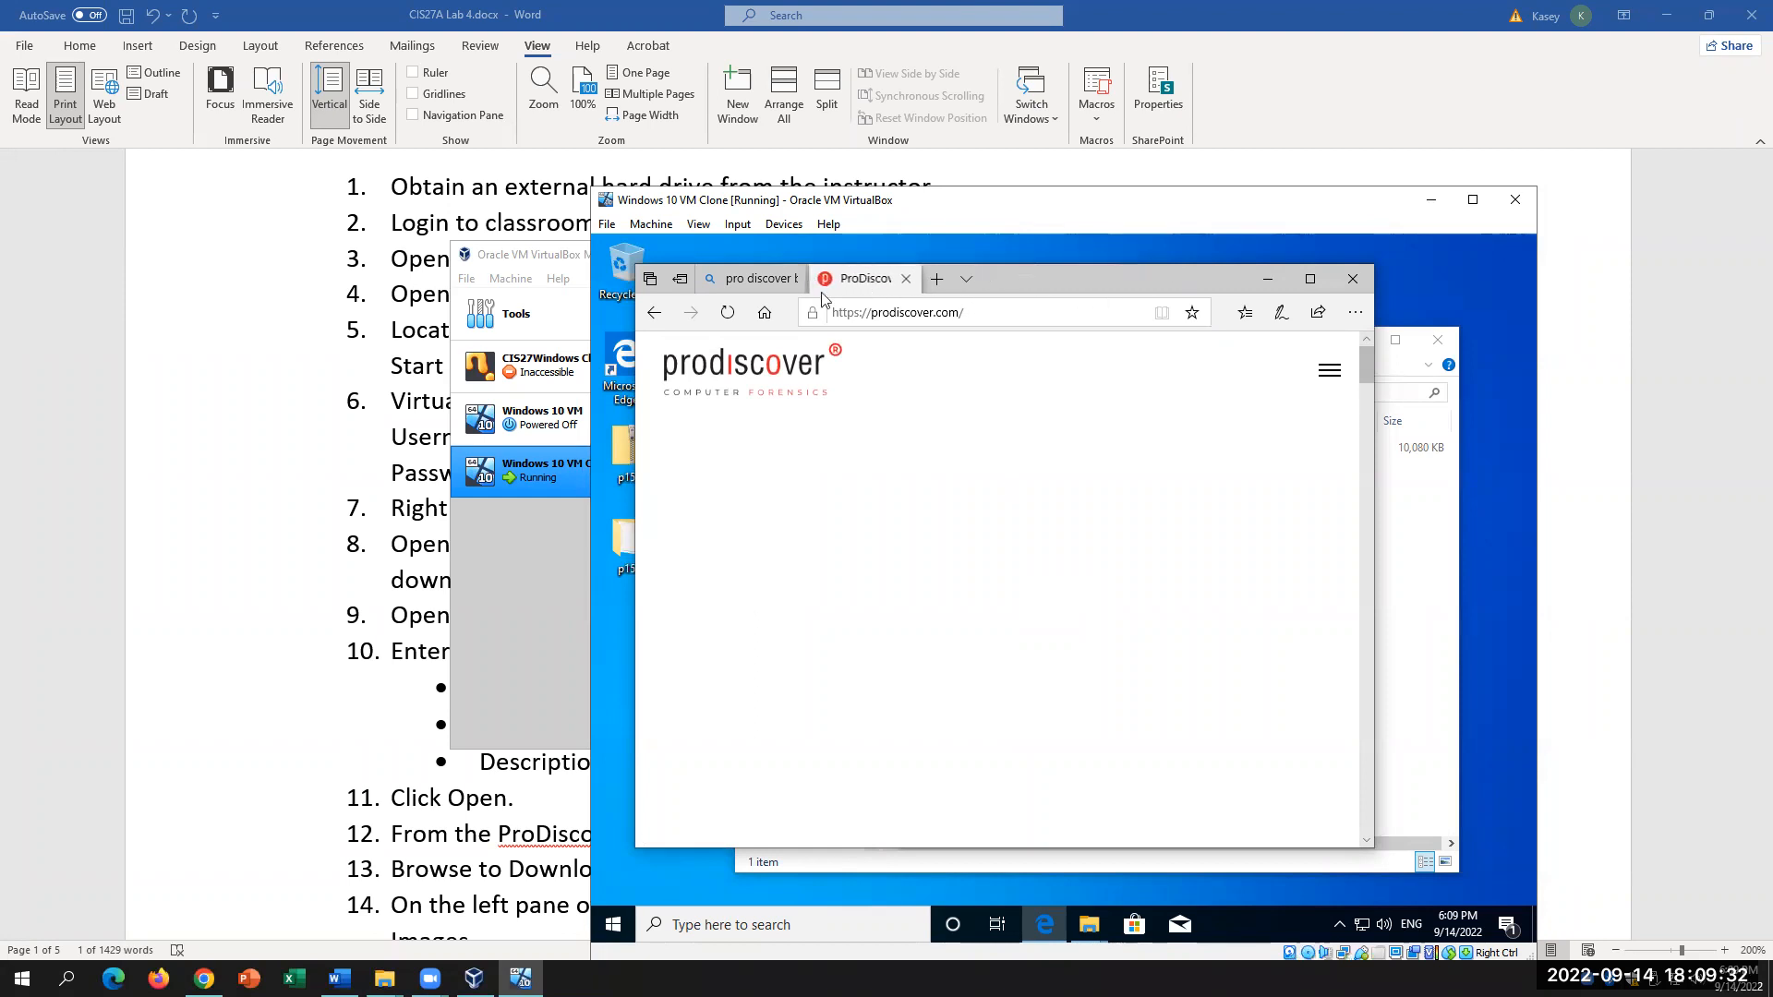
pyautogui.click(748, 278)
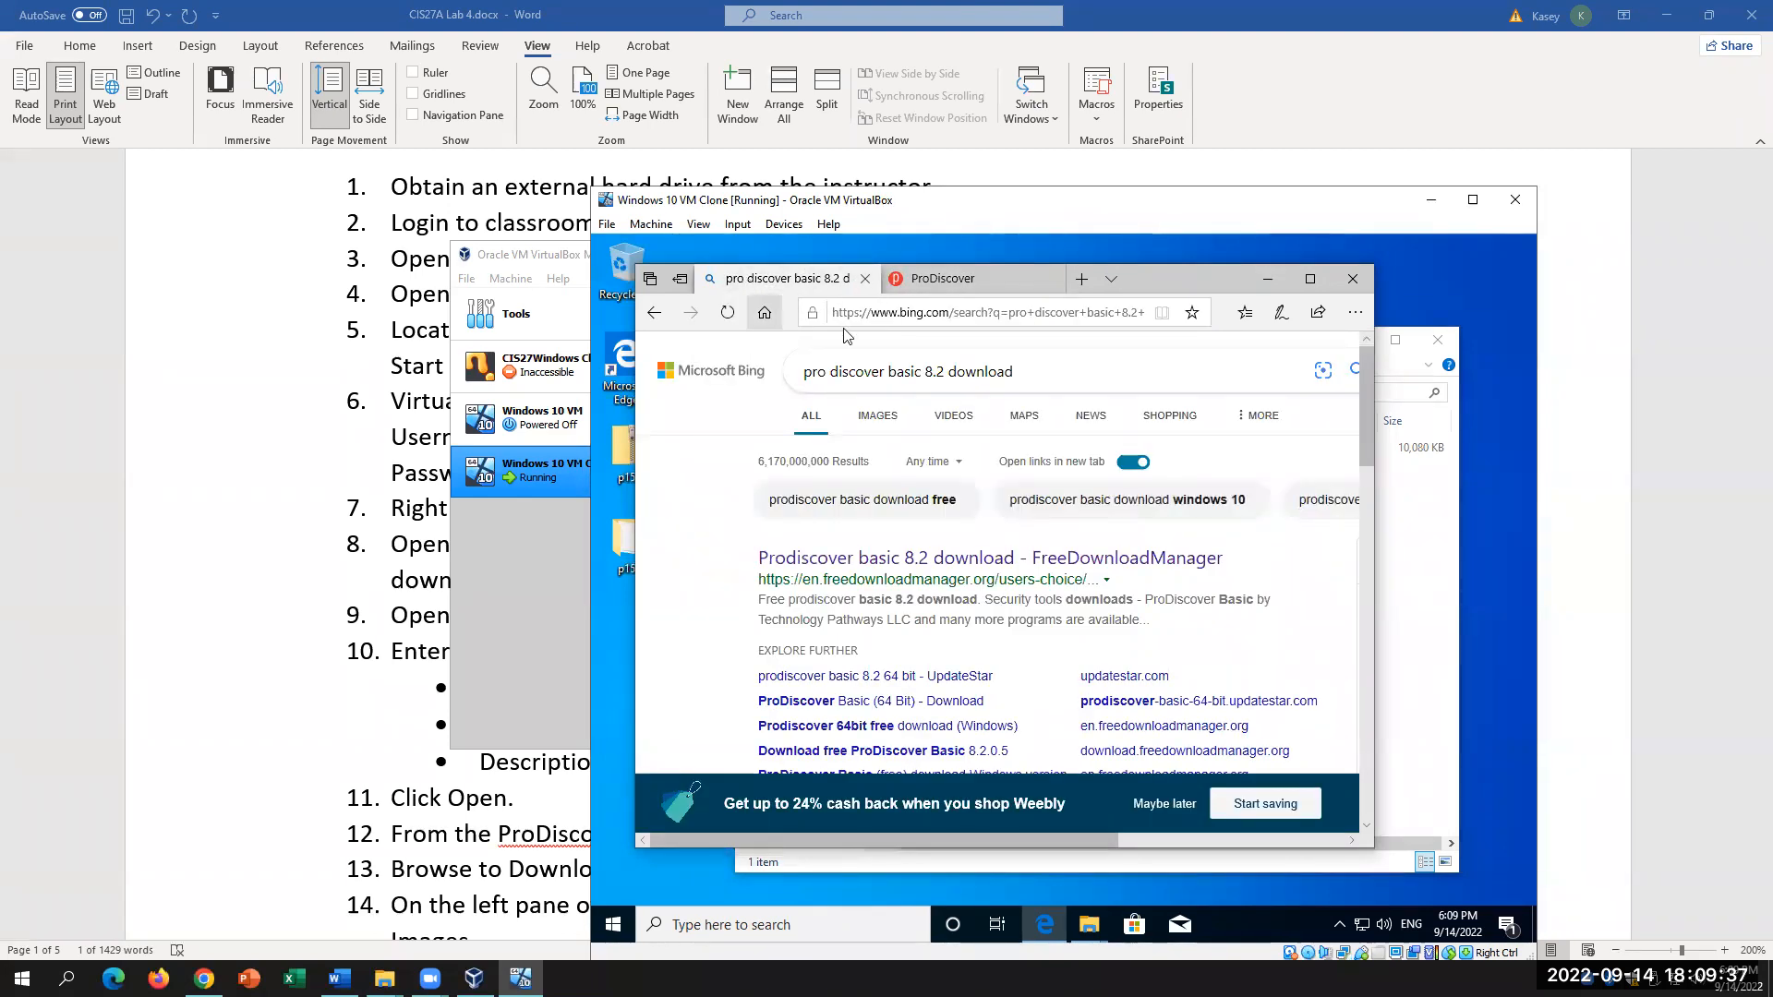
# Step: Open the related search 'prodiscover basic download free' in a new tab and select its address
pyautogui.scroll(-2, 963, 534)
pyautogui.scroll(-2, 963, 534)
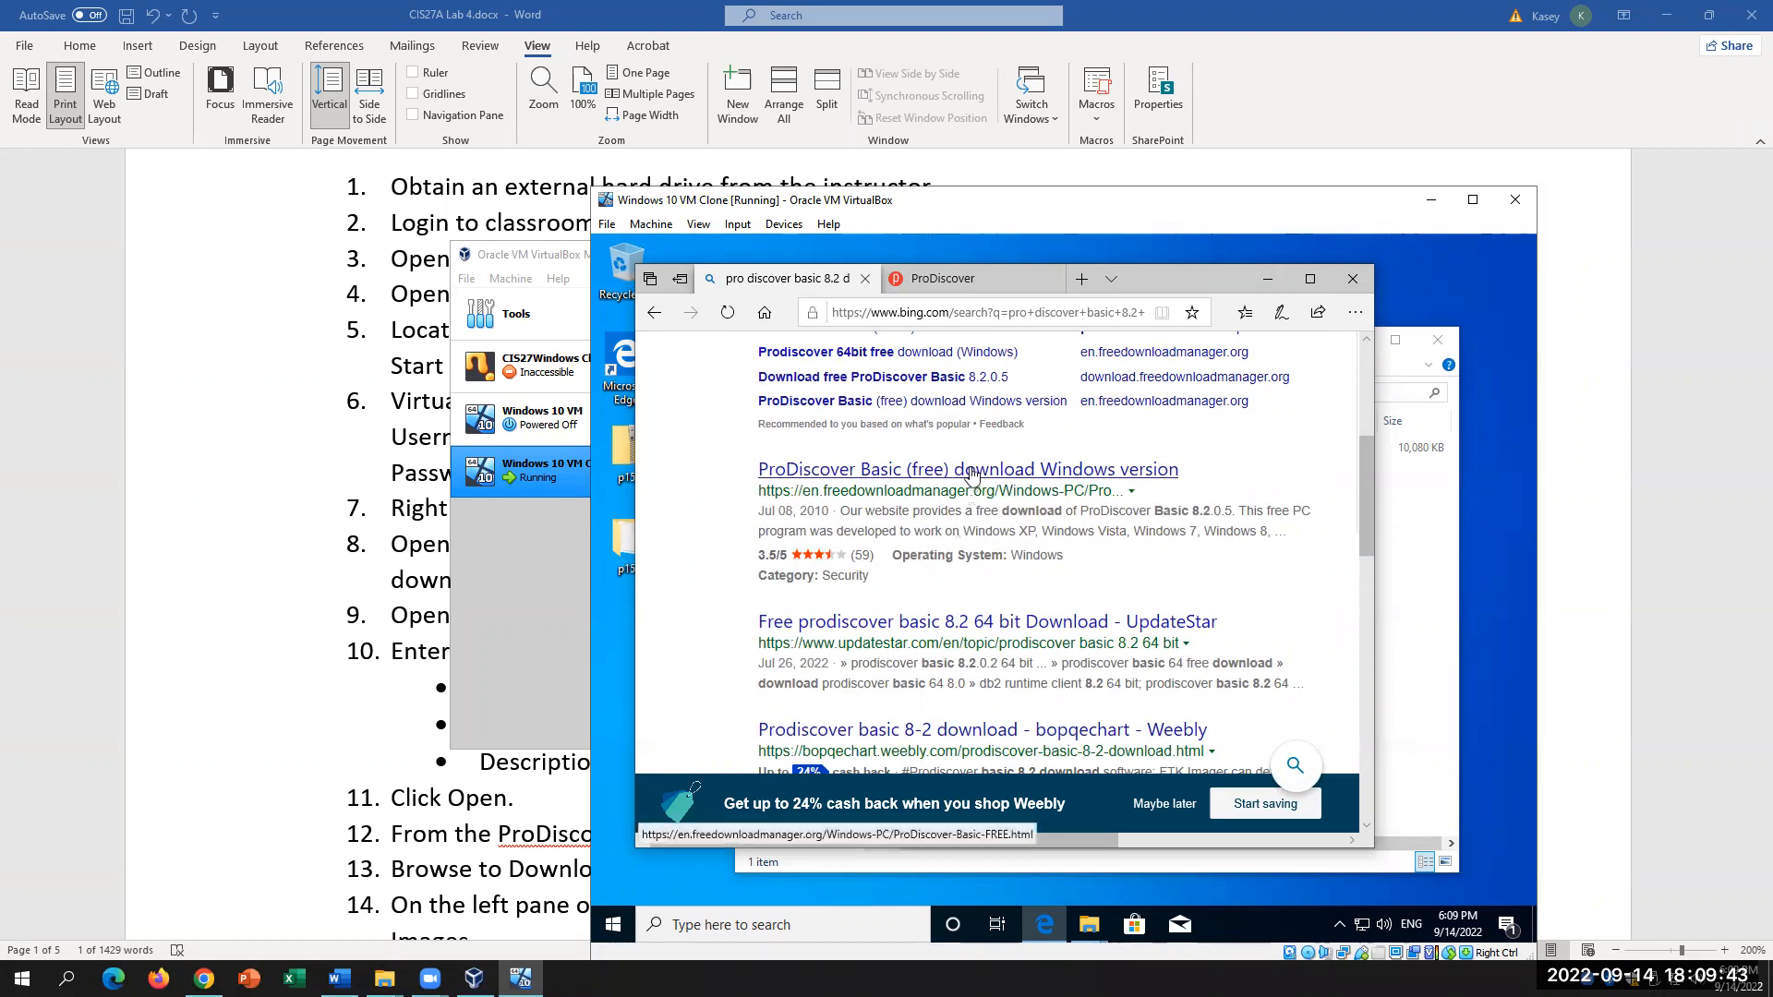
pyautogui.scroll(-3, 1041, 571)
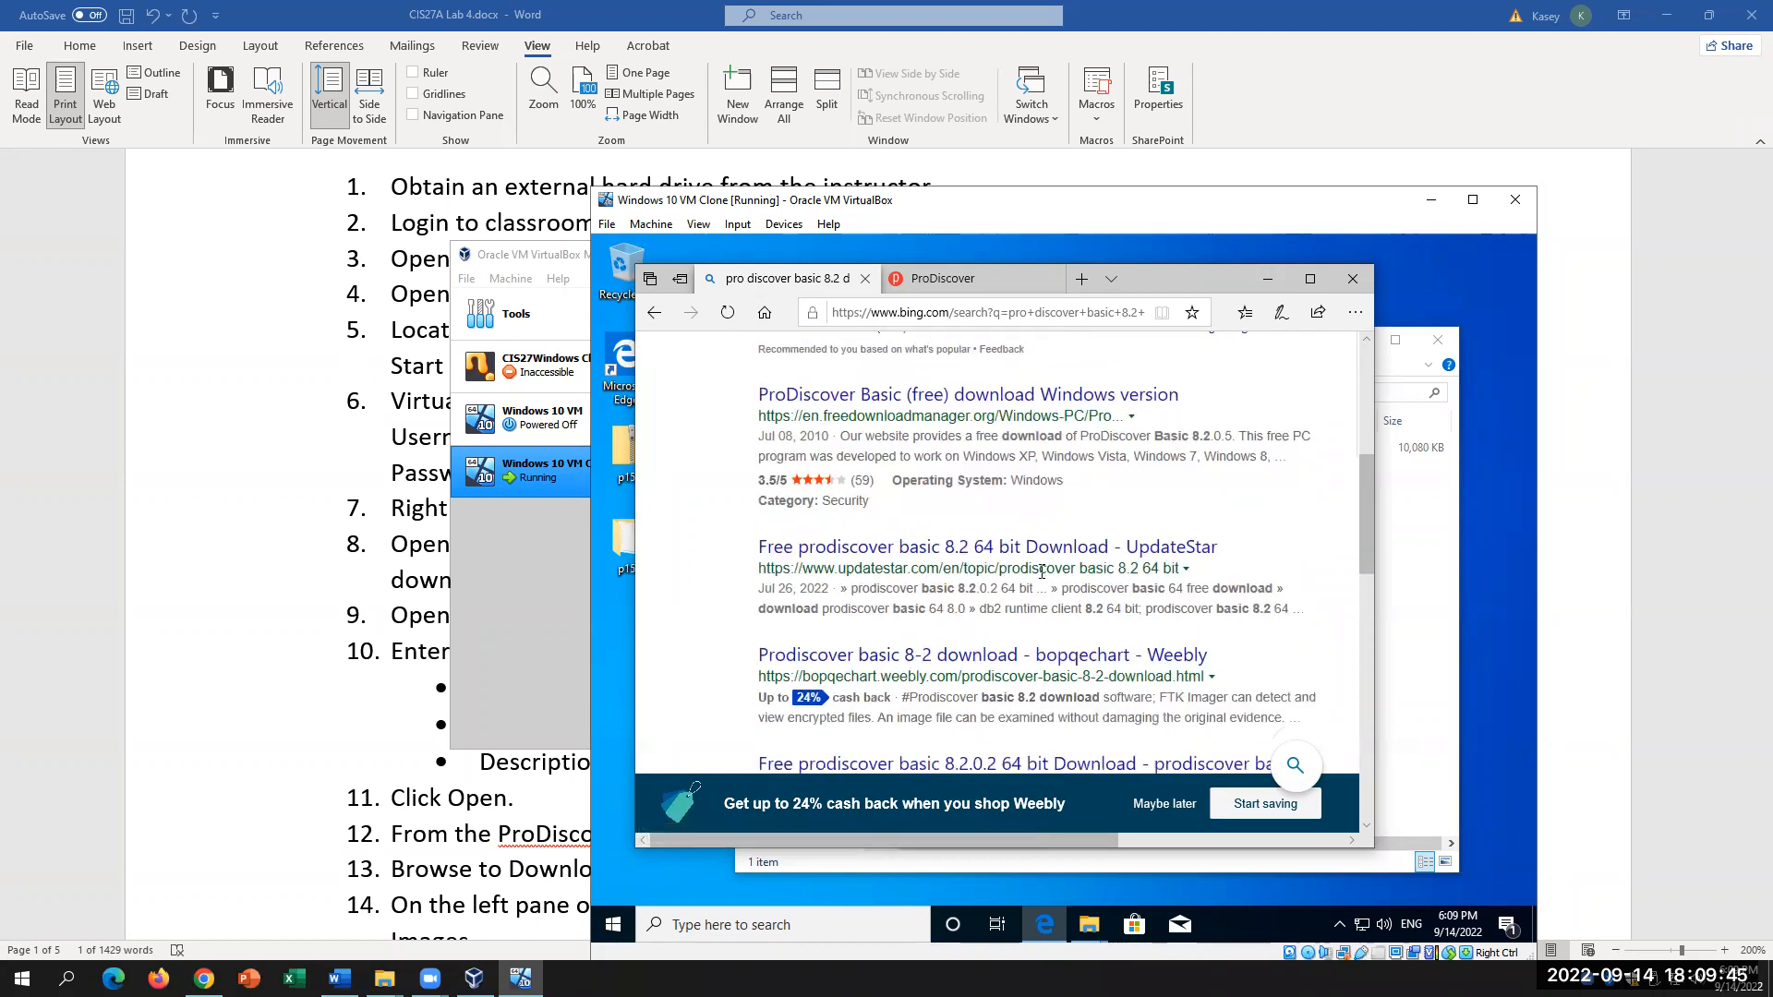
pyautogui.scroll(-3, 1041, 571)
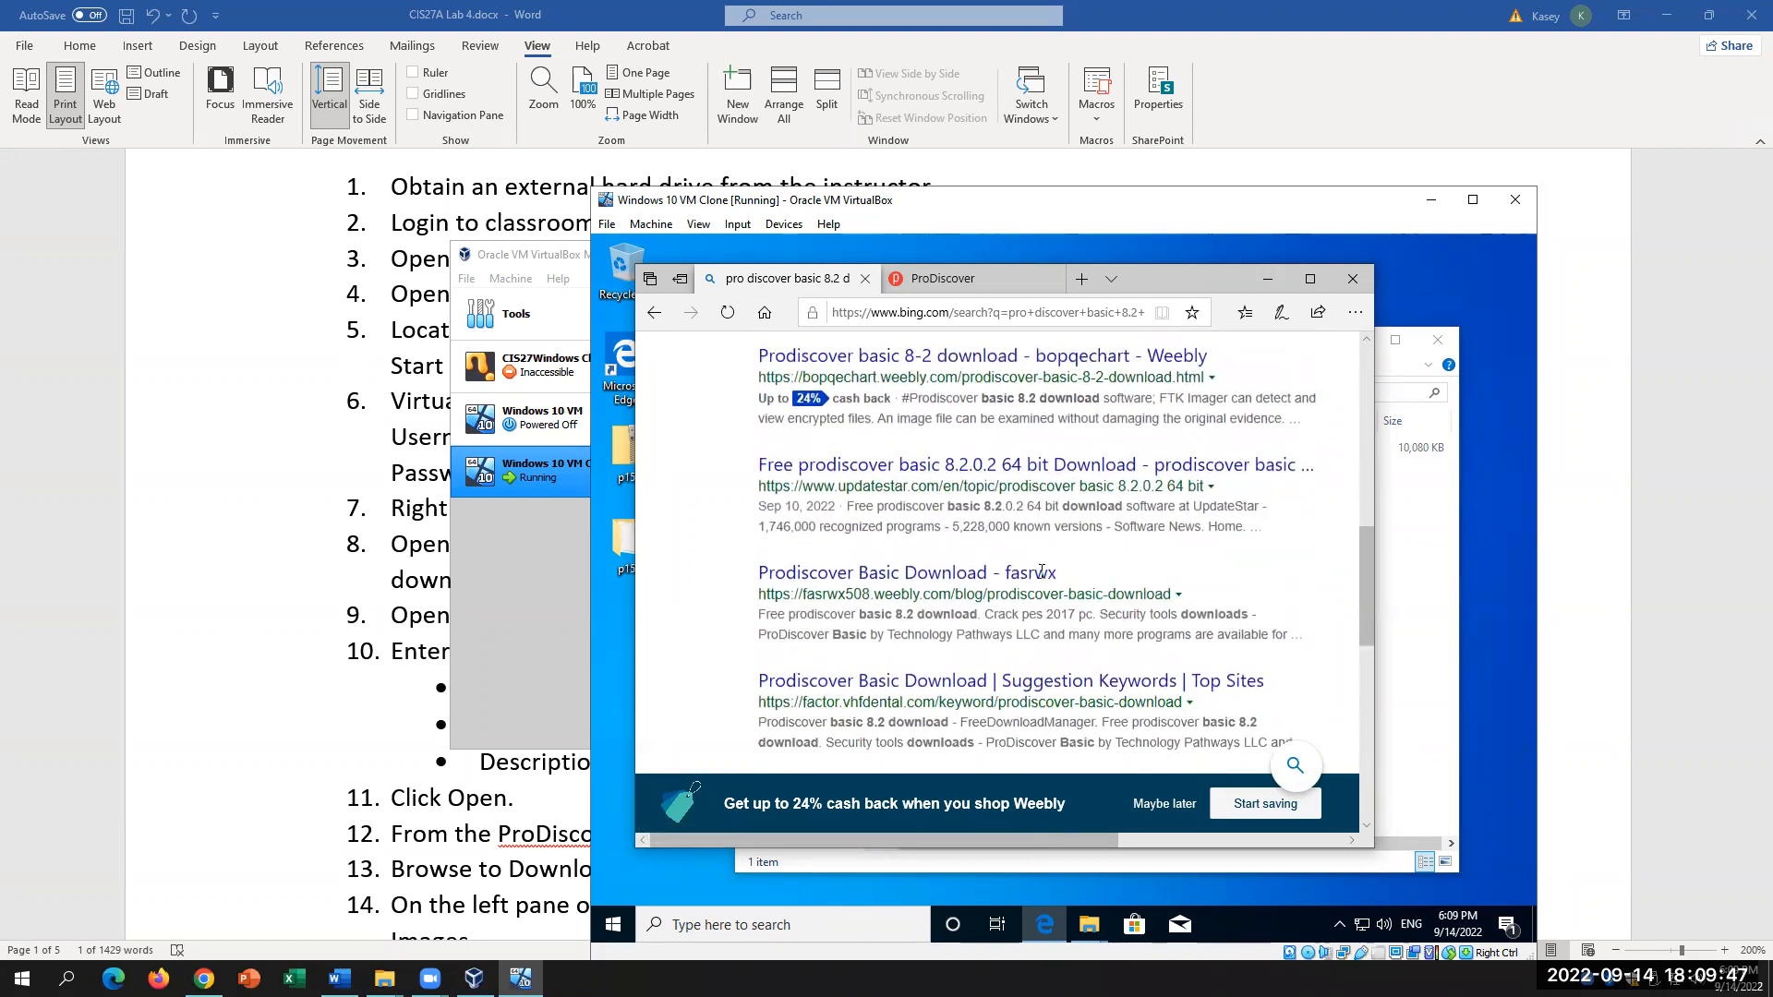
pyautogui.scroll(-6, 1042, 572)
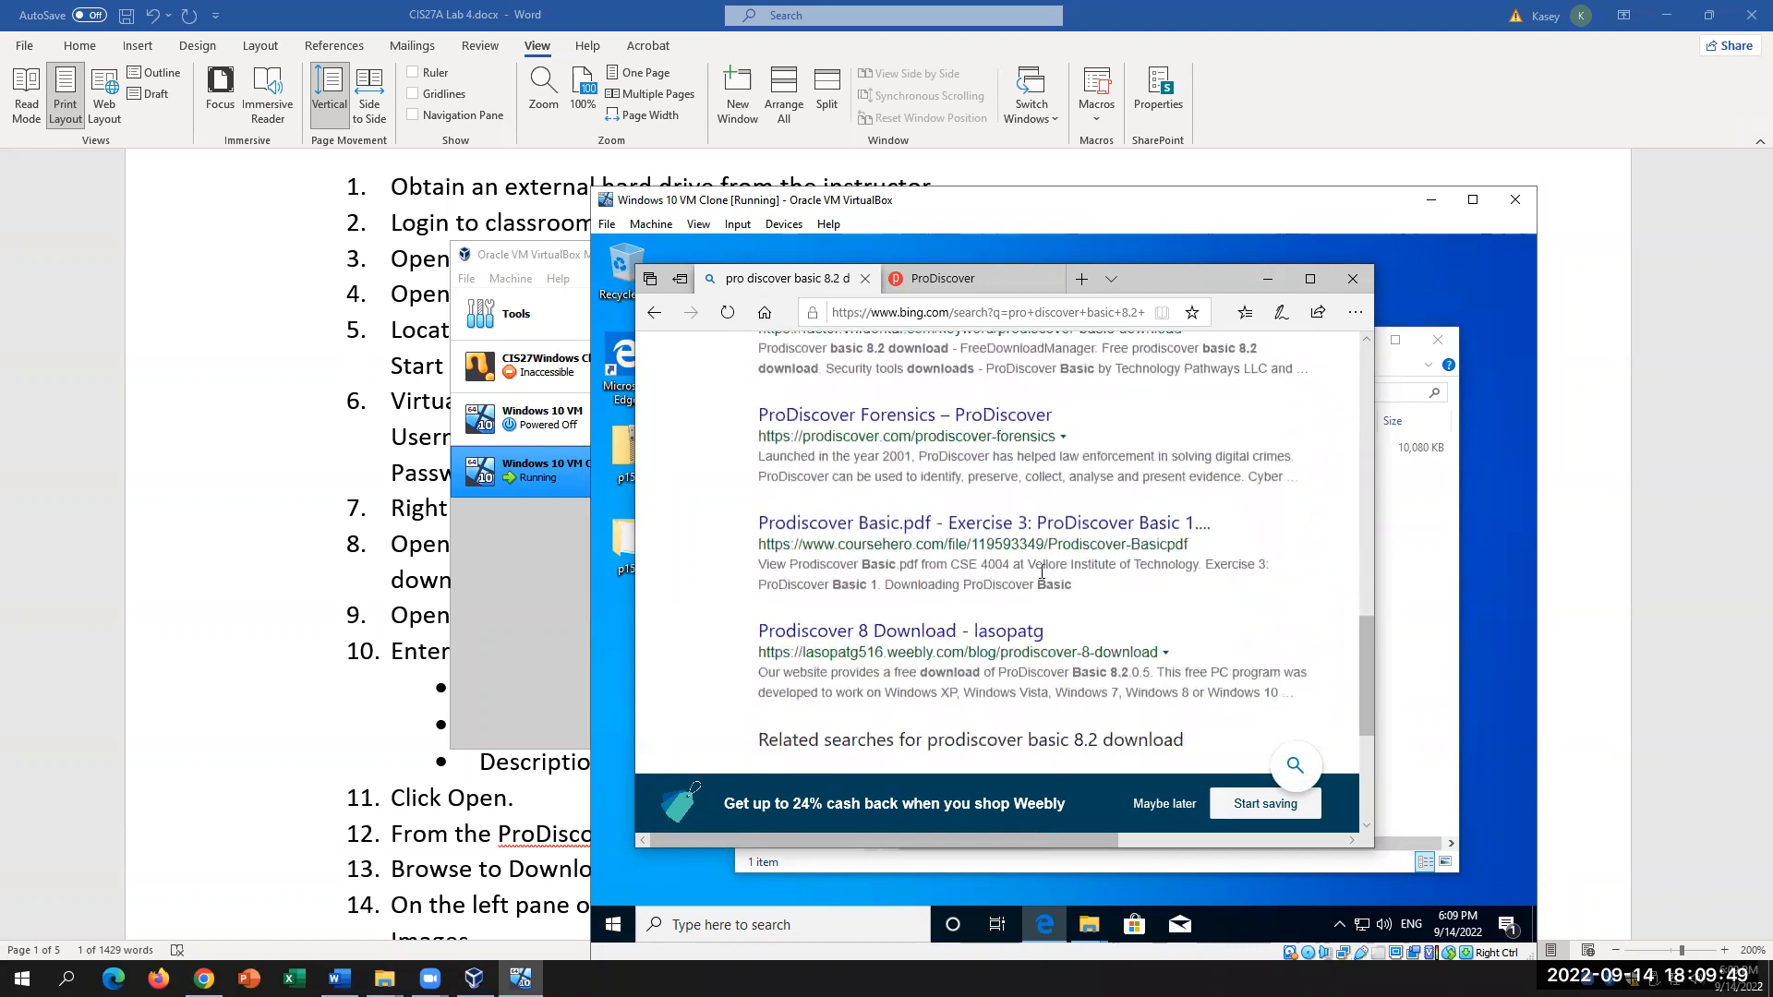
pyautogui.scroll(-2, 1042, 571)
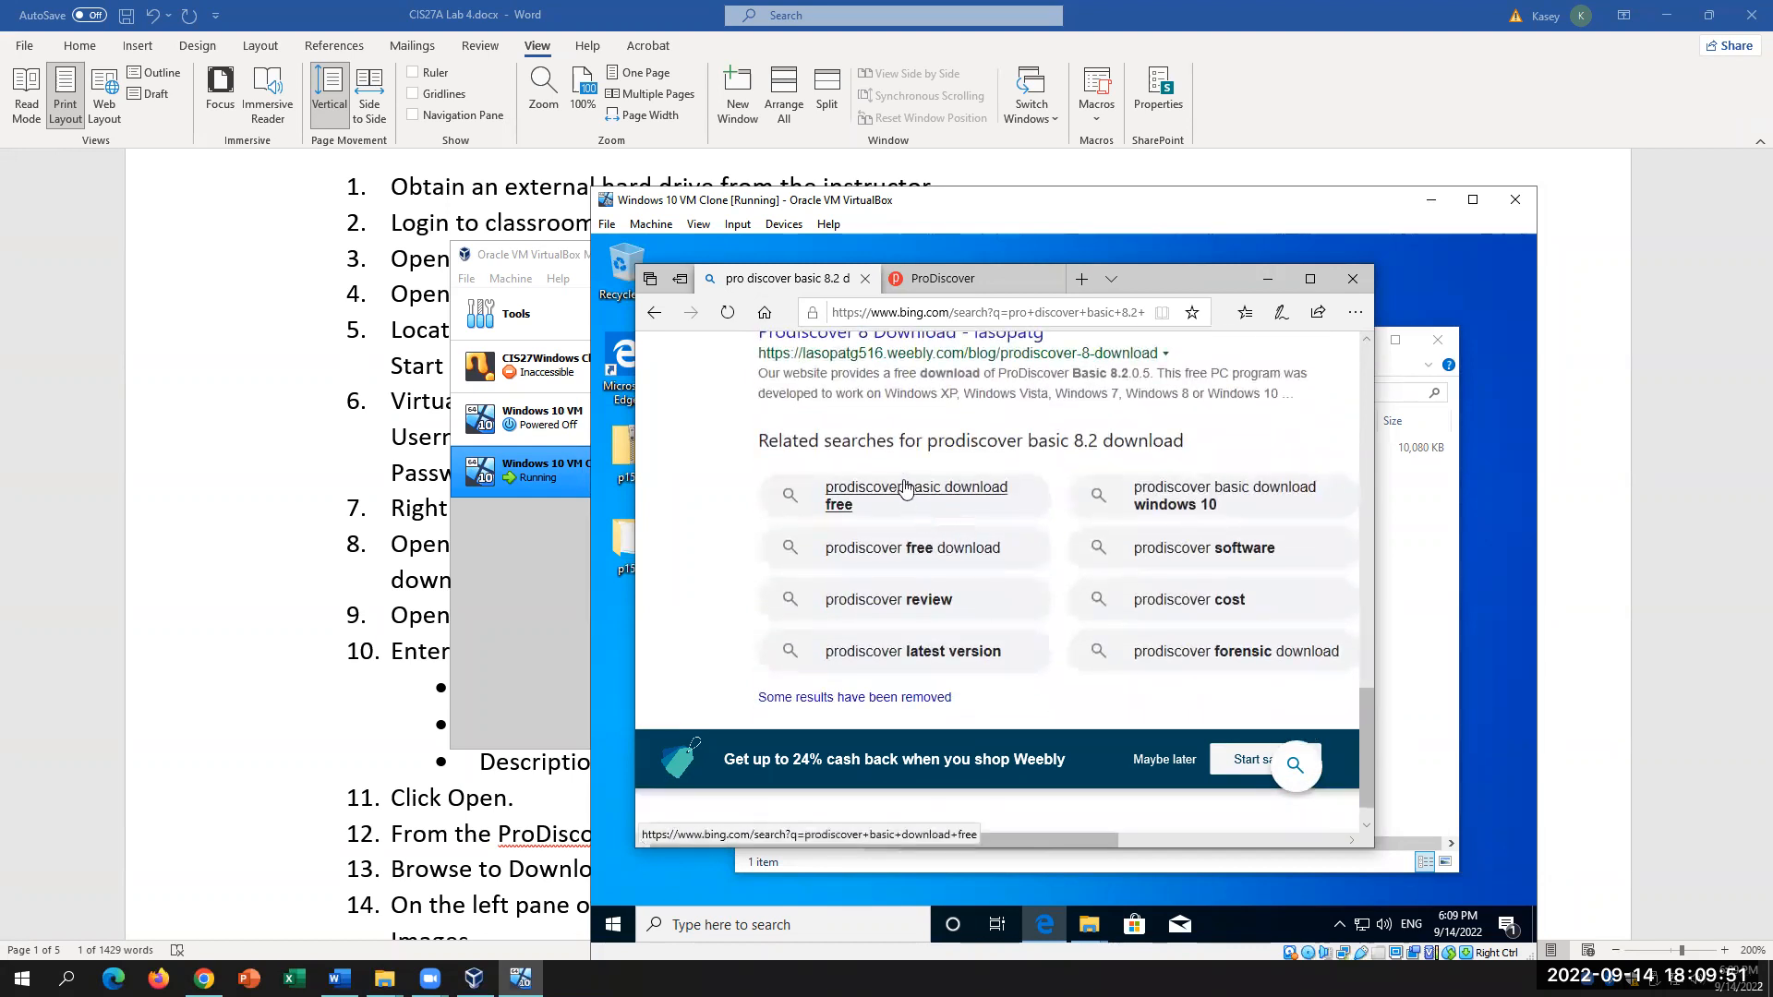
pyautogui.middleClick(825, 499)
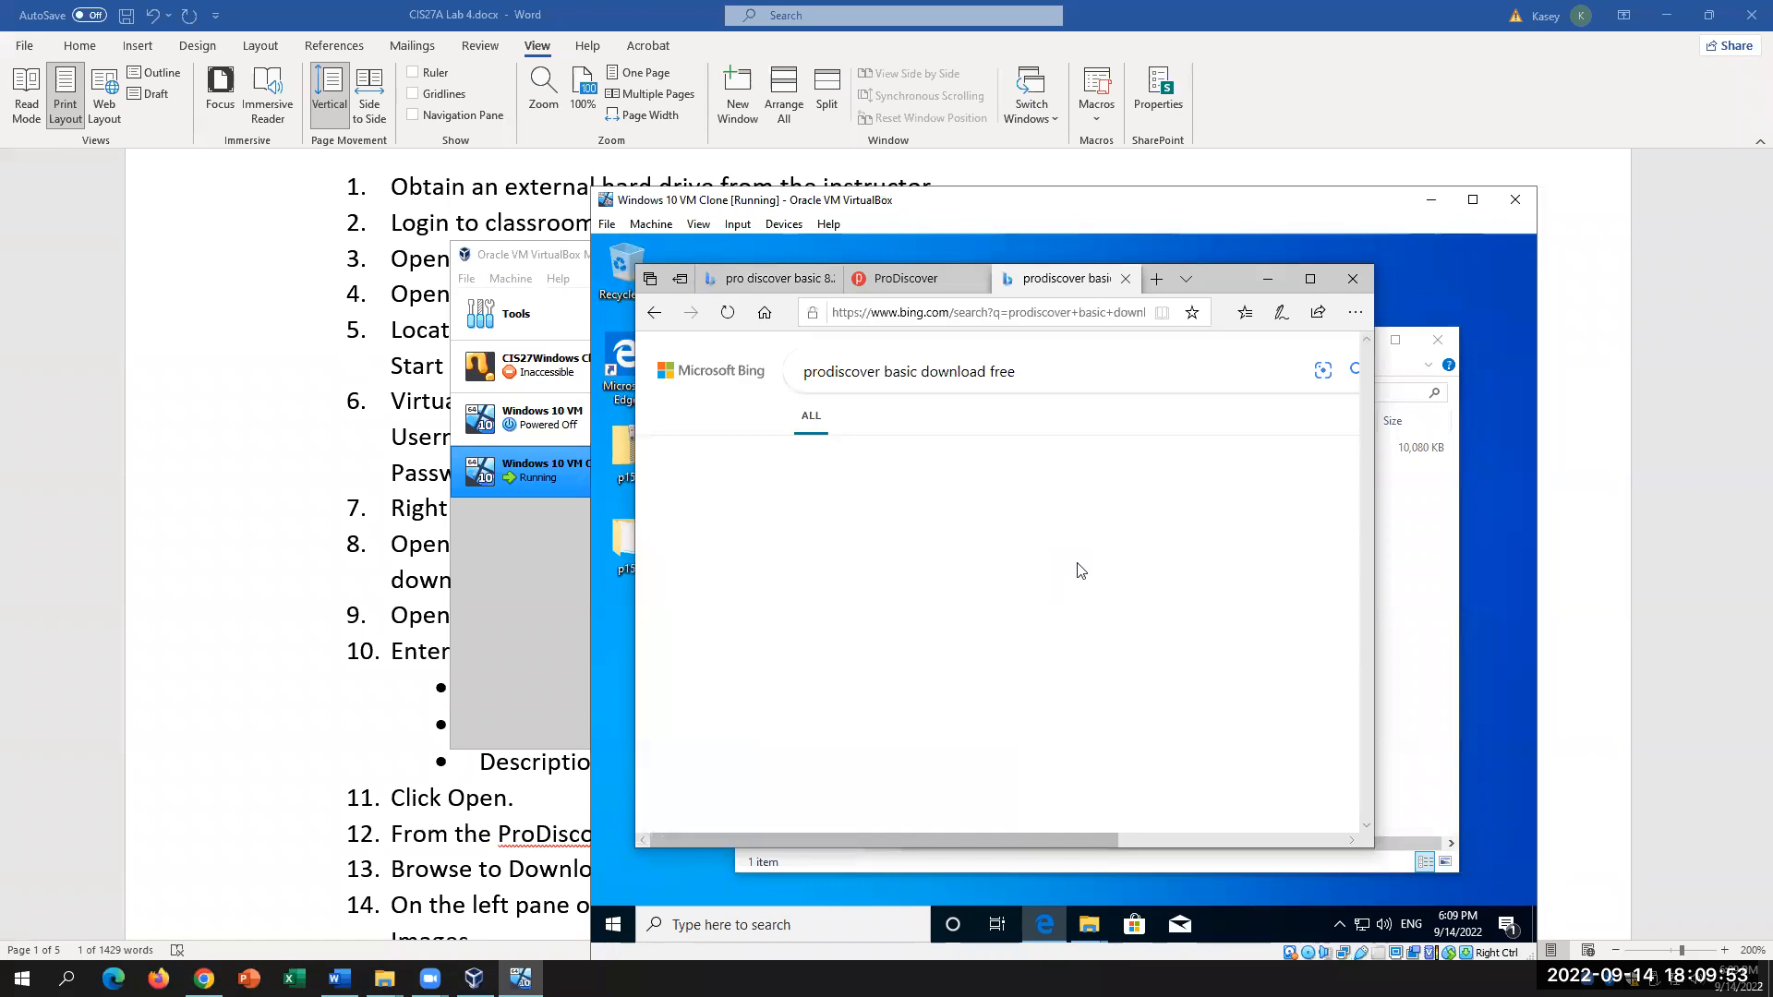
pyautogui.scroll(-5, 1078, 570)
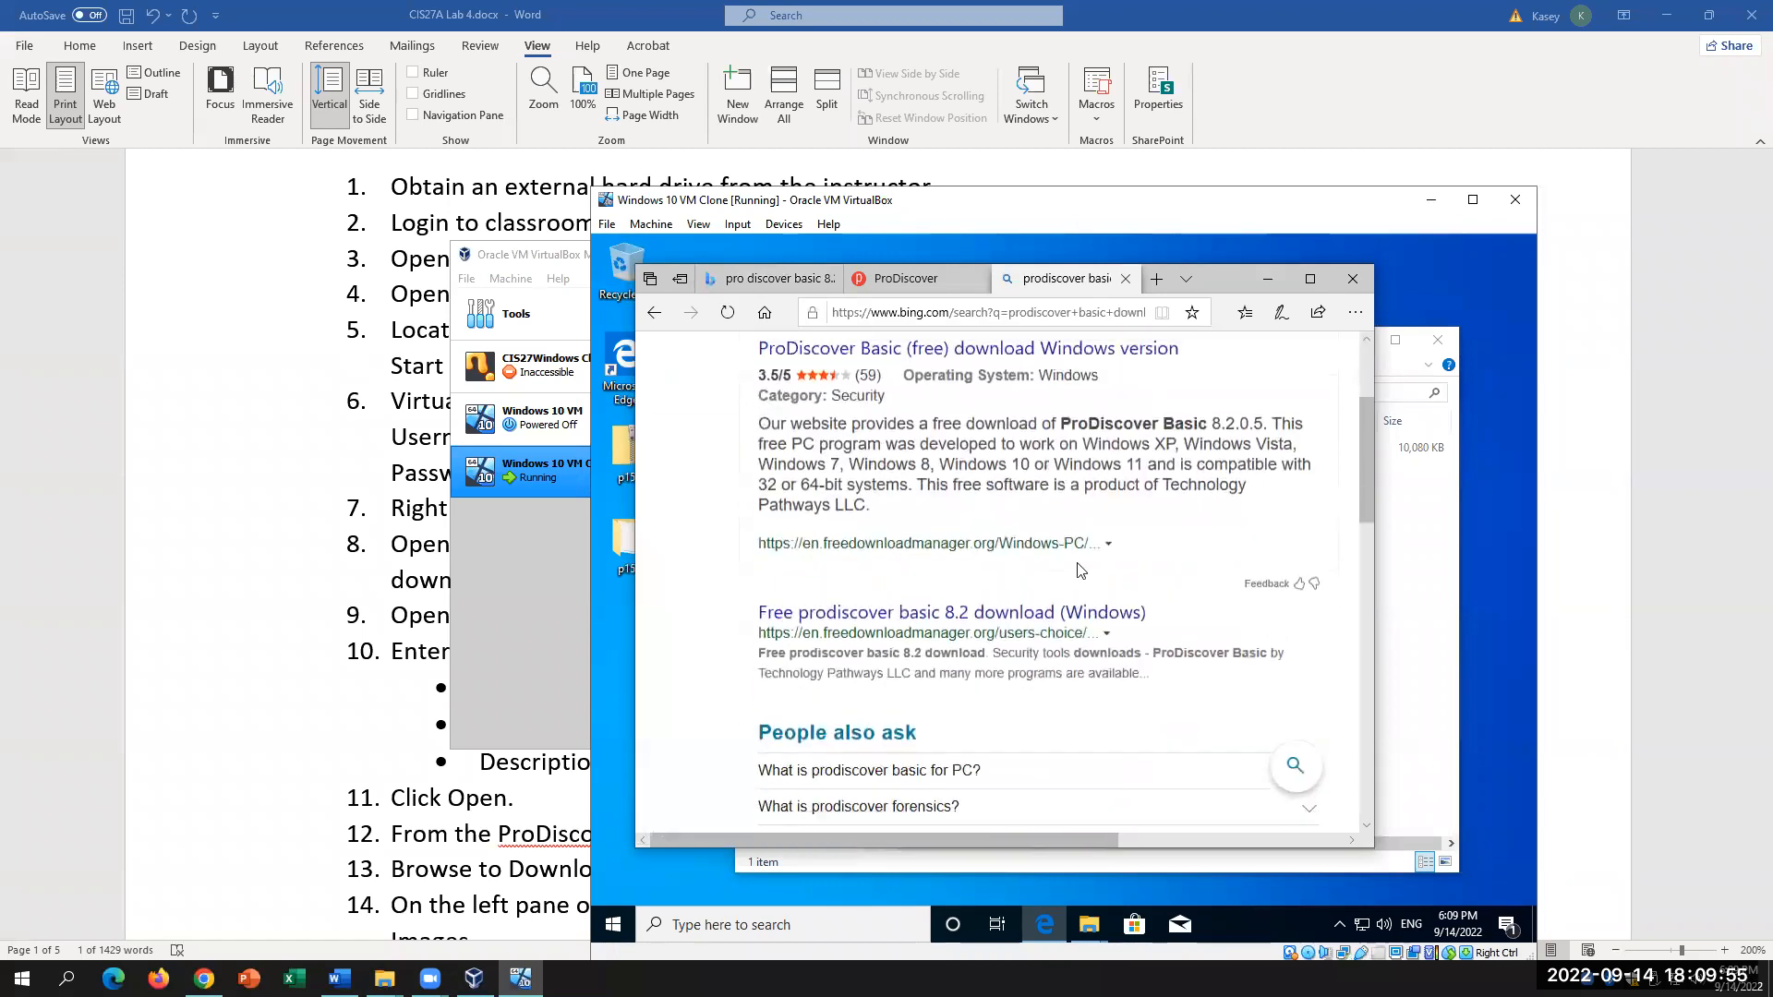
pyautogui.scroll(-3, 1080, 570)
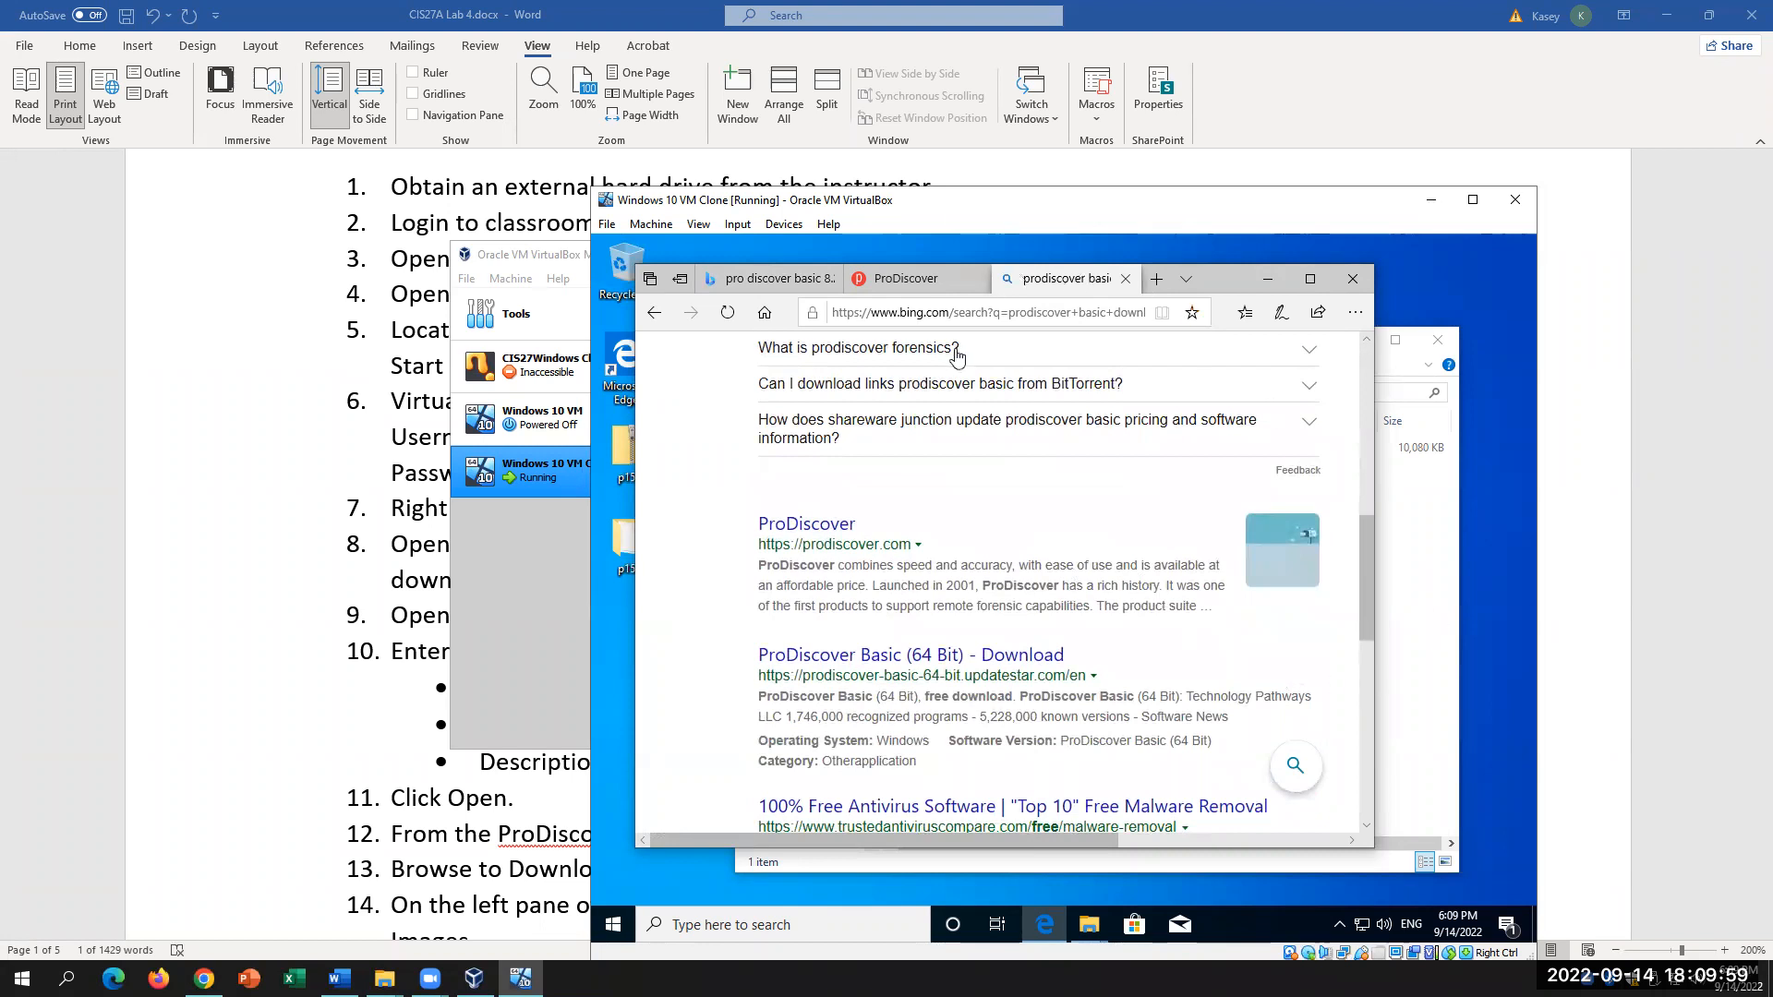
pyautogui.click(986, 314)
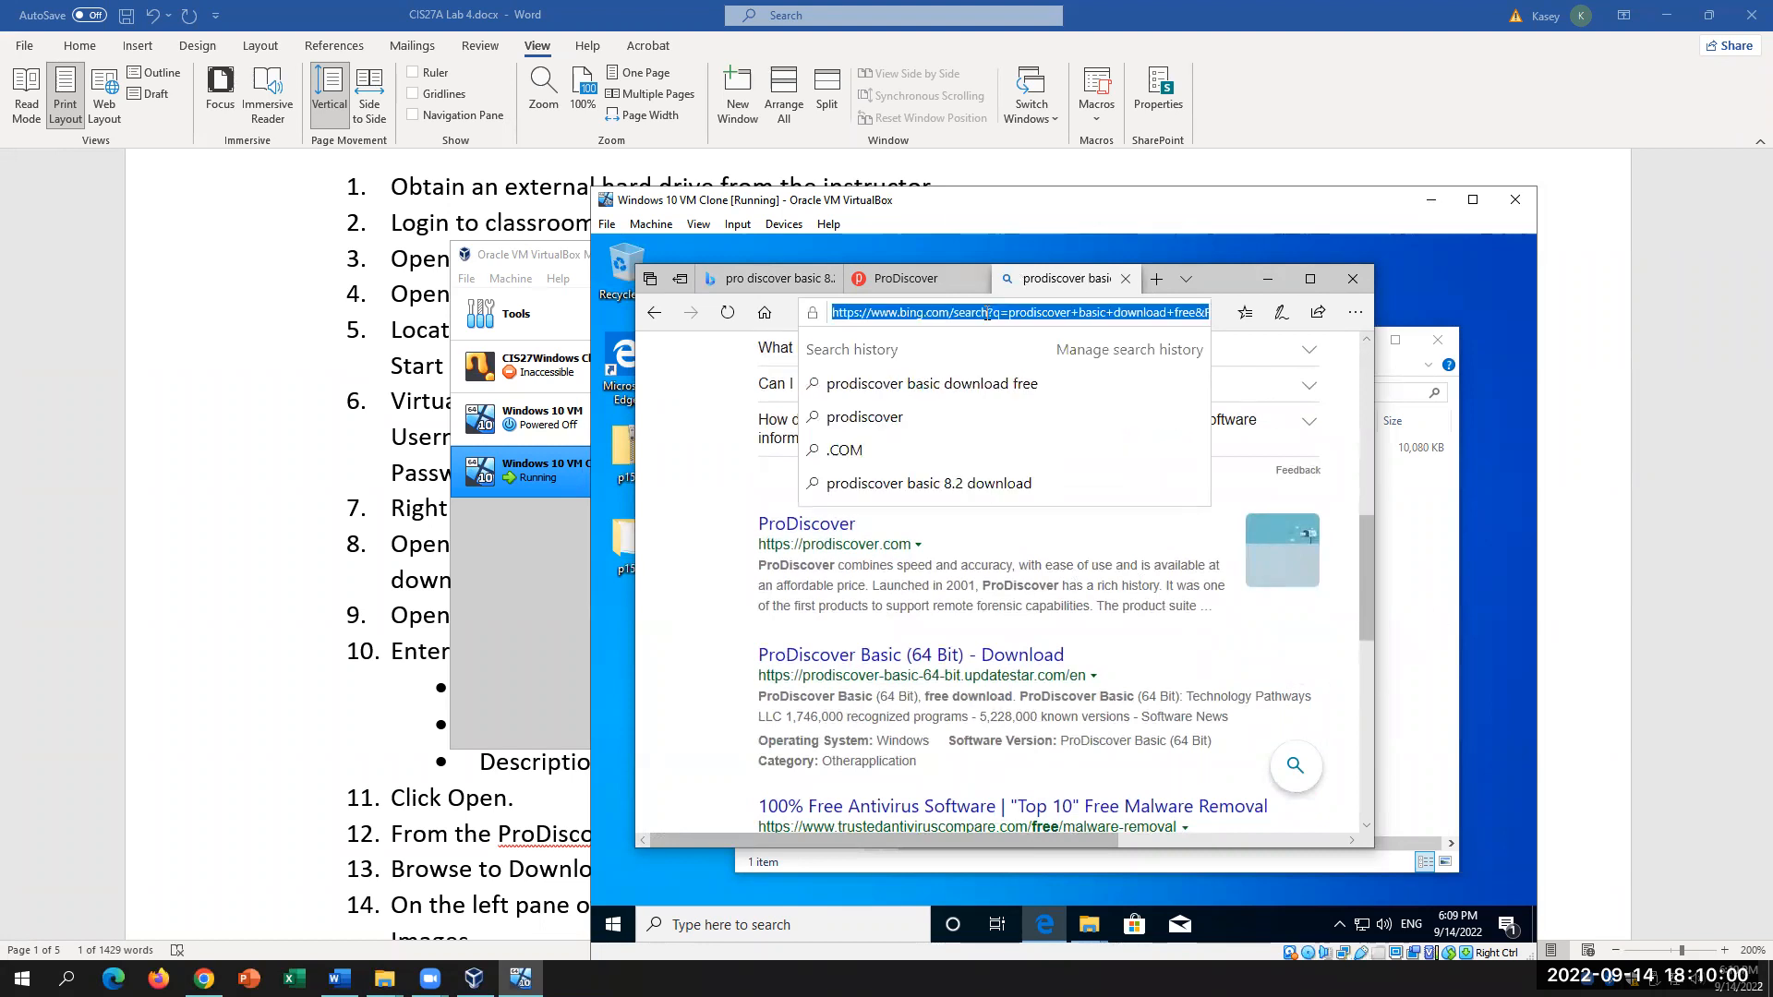
pyautogui.click(372, 447)
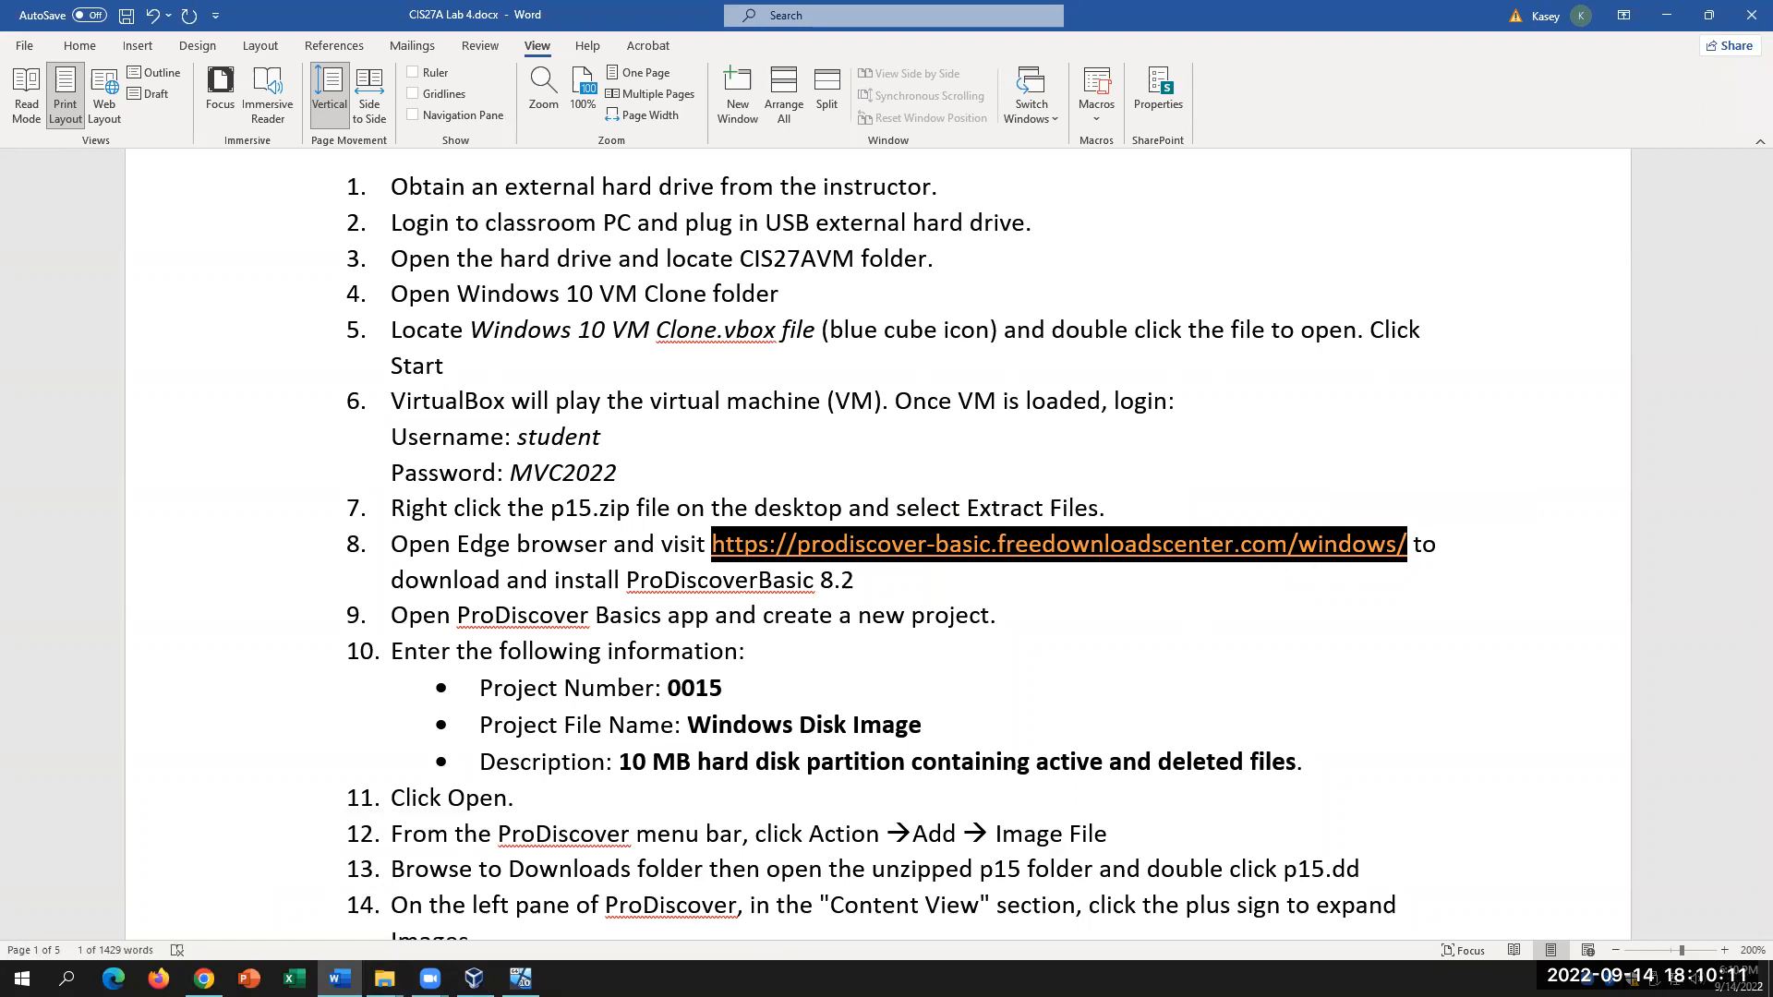
pyautogui.click(521, 978)
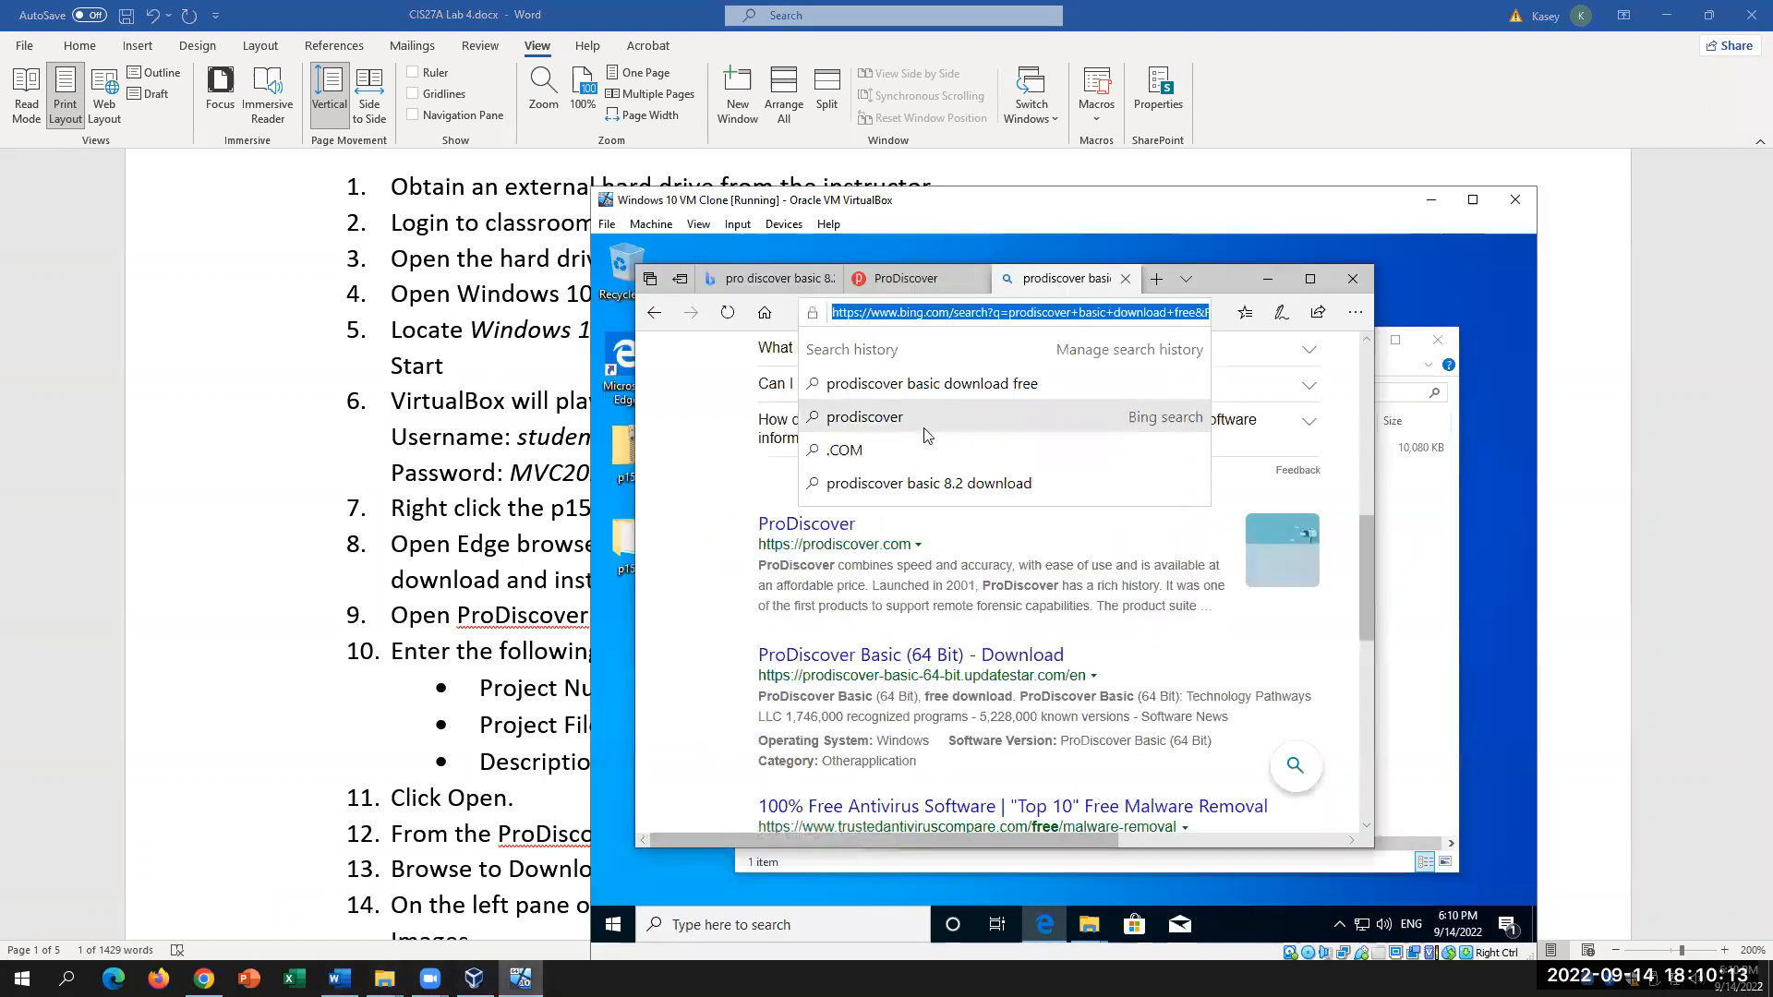
pyautogui.write('https')
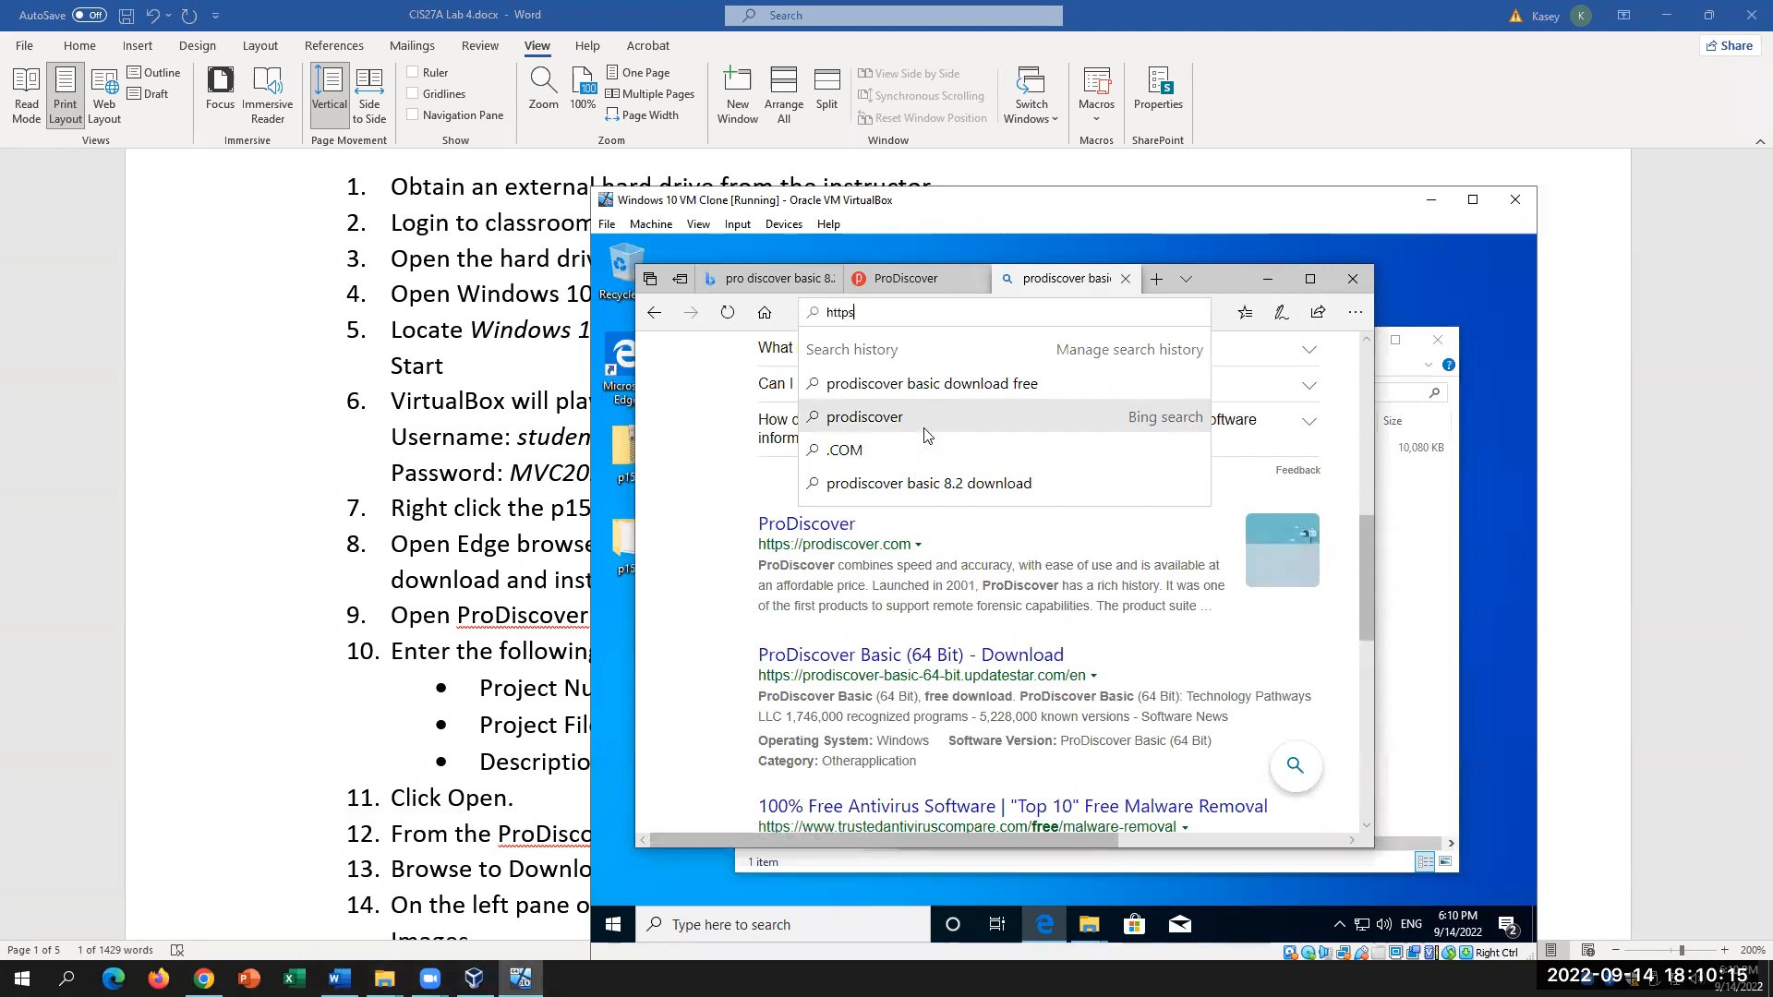
pyautogui.write('://pro')
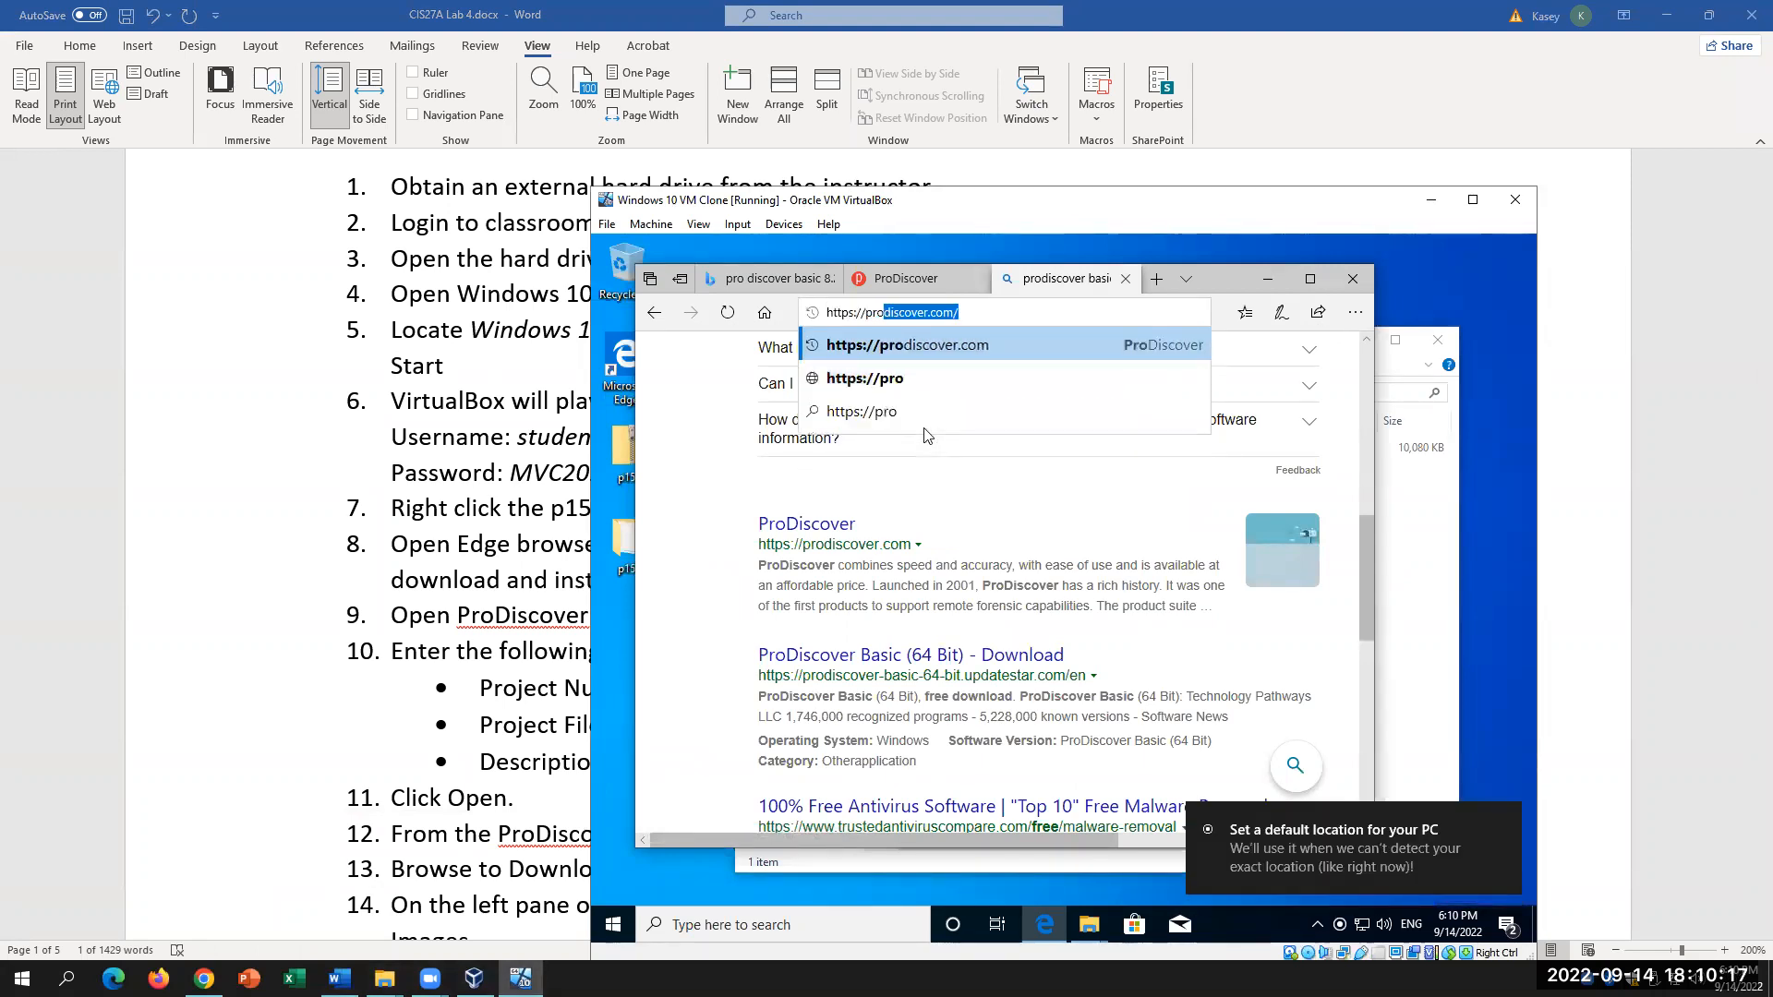
pyautogui.write('discover')
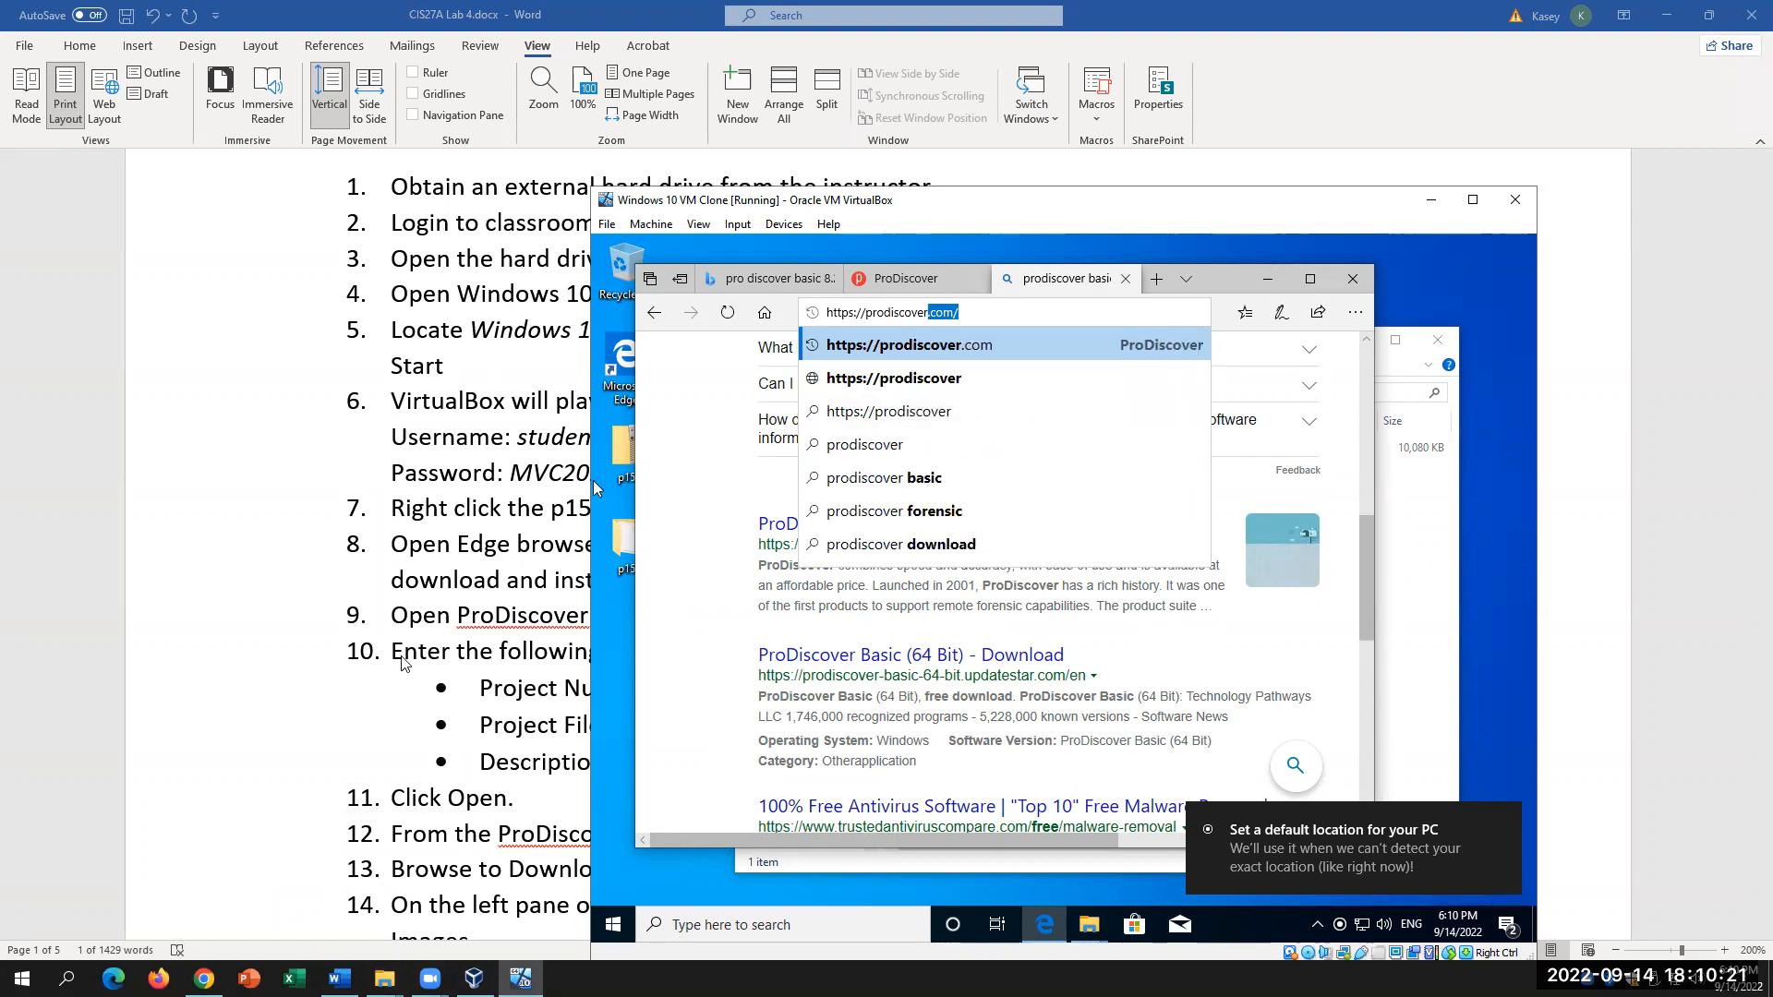
pyautogui.click(586, 604)
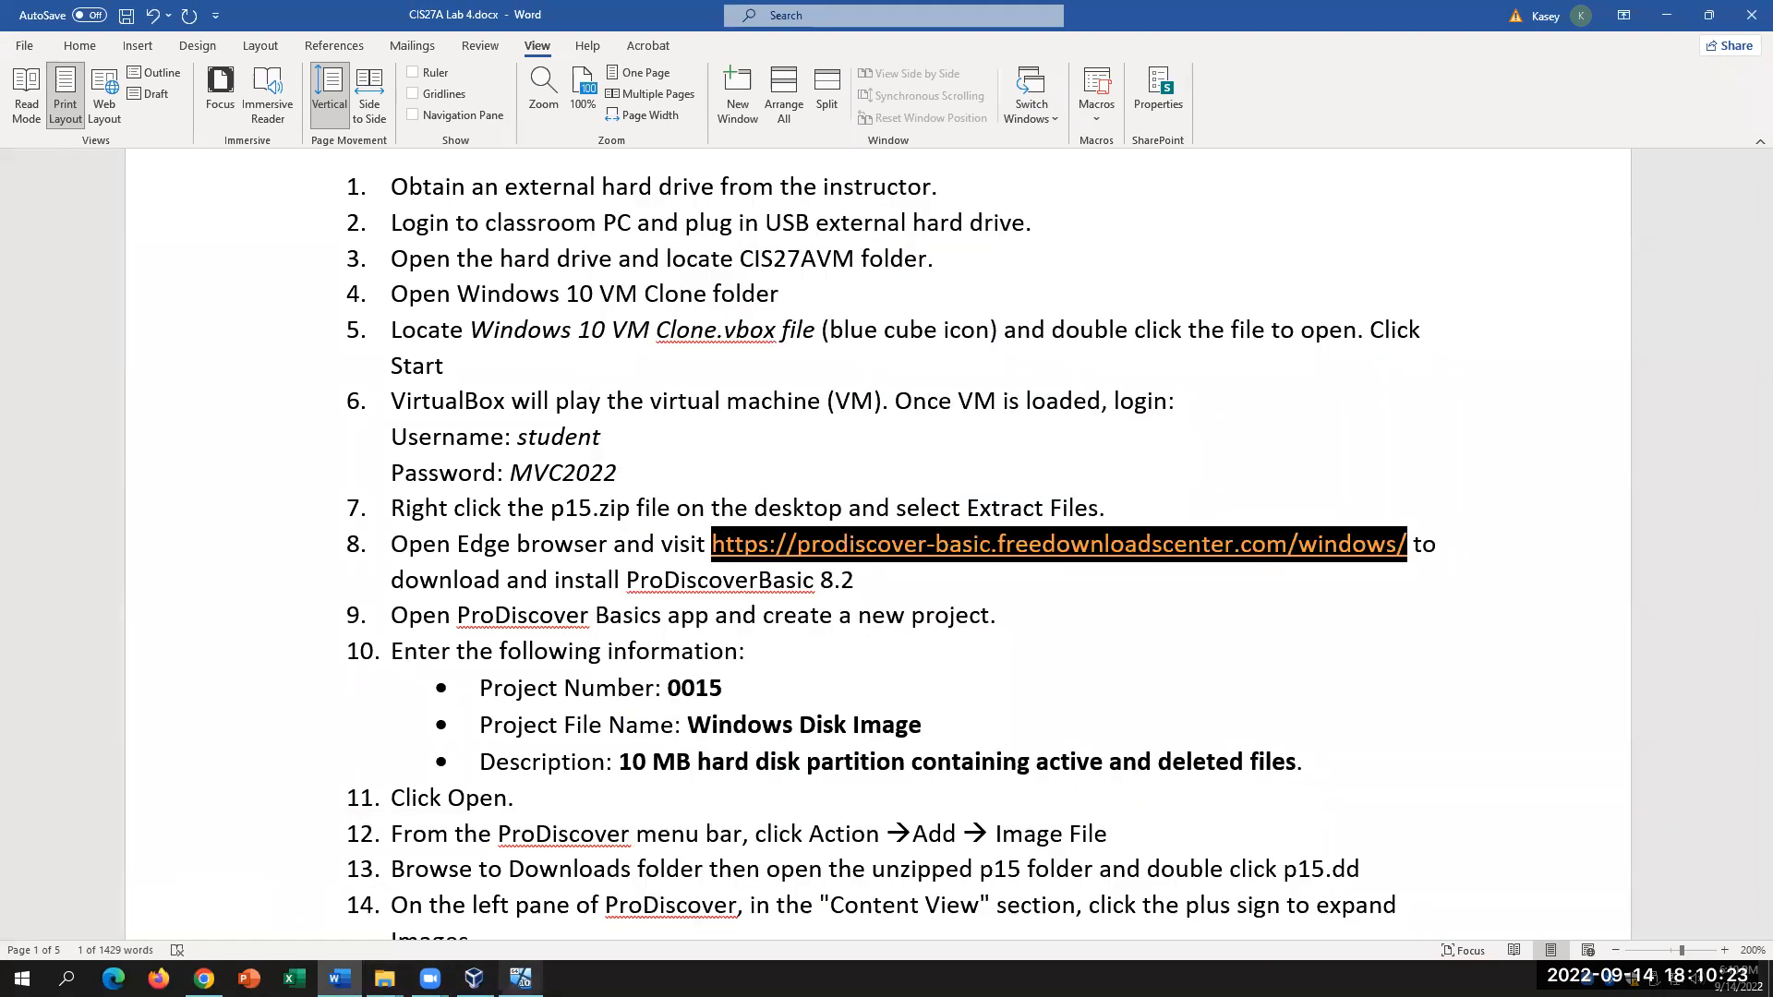
pyautogui.click(521, 978)
pyautogui.write('-basic/')
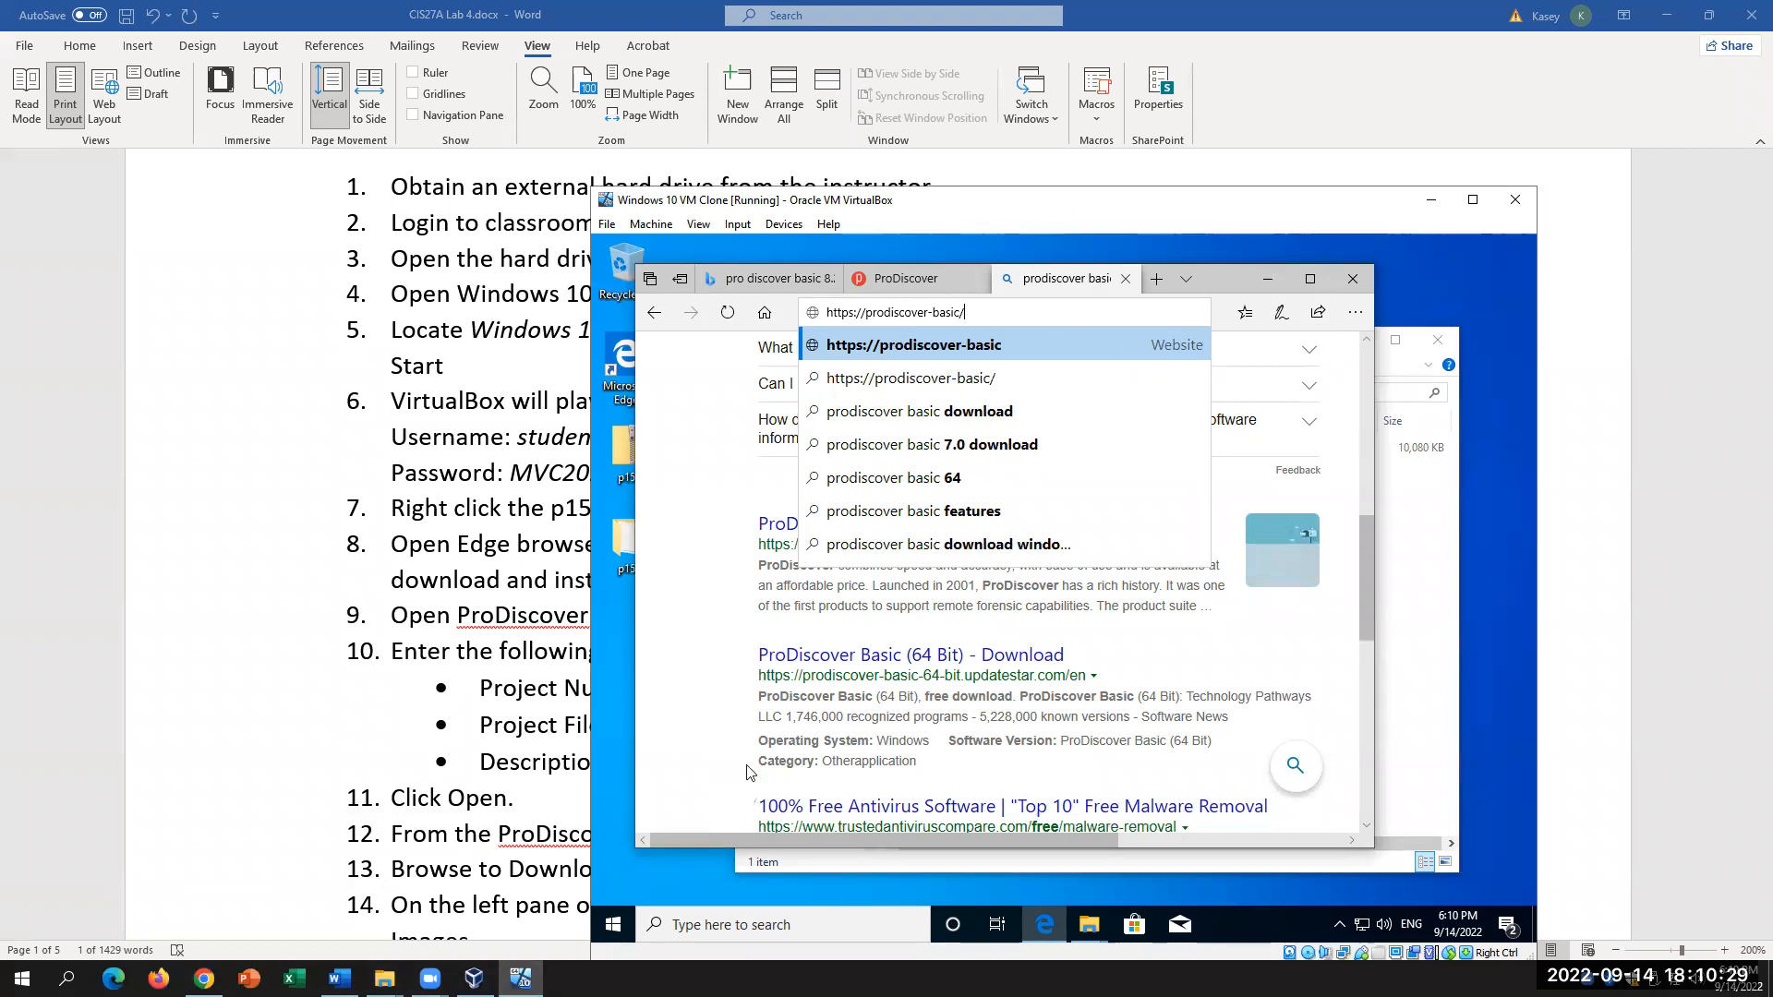
# Step: Complete the URL with '.freedownloadscenter.com/window' and load the page
pyautogui.click(364, 843)
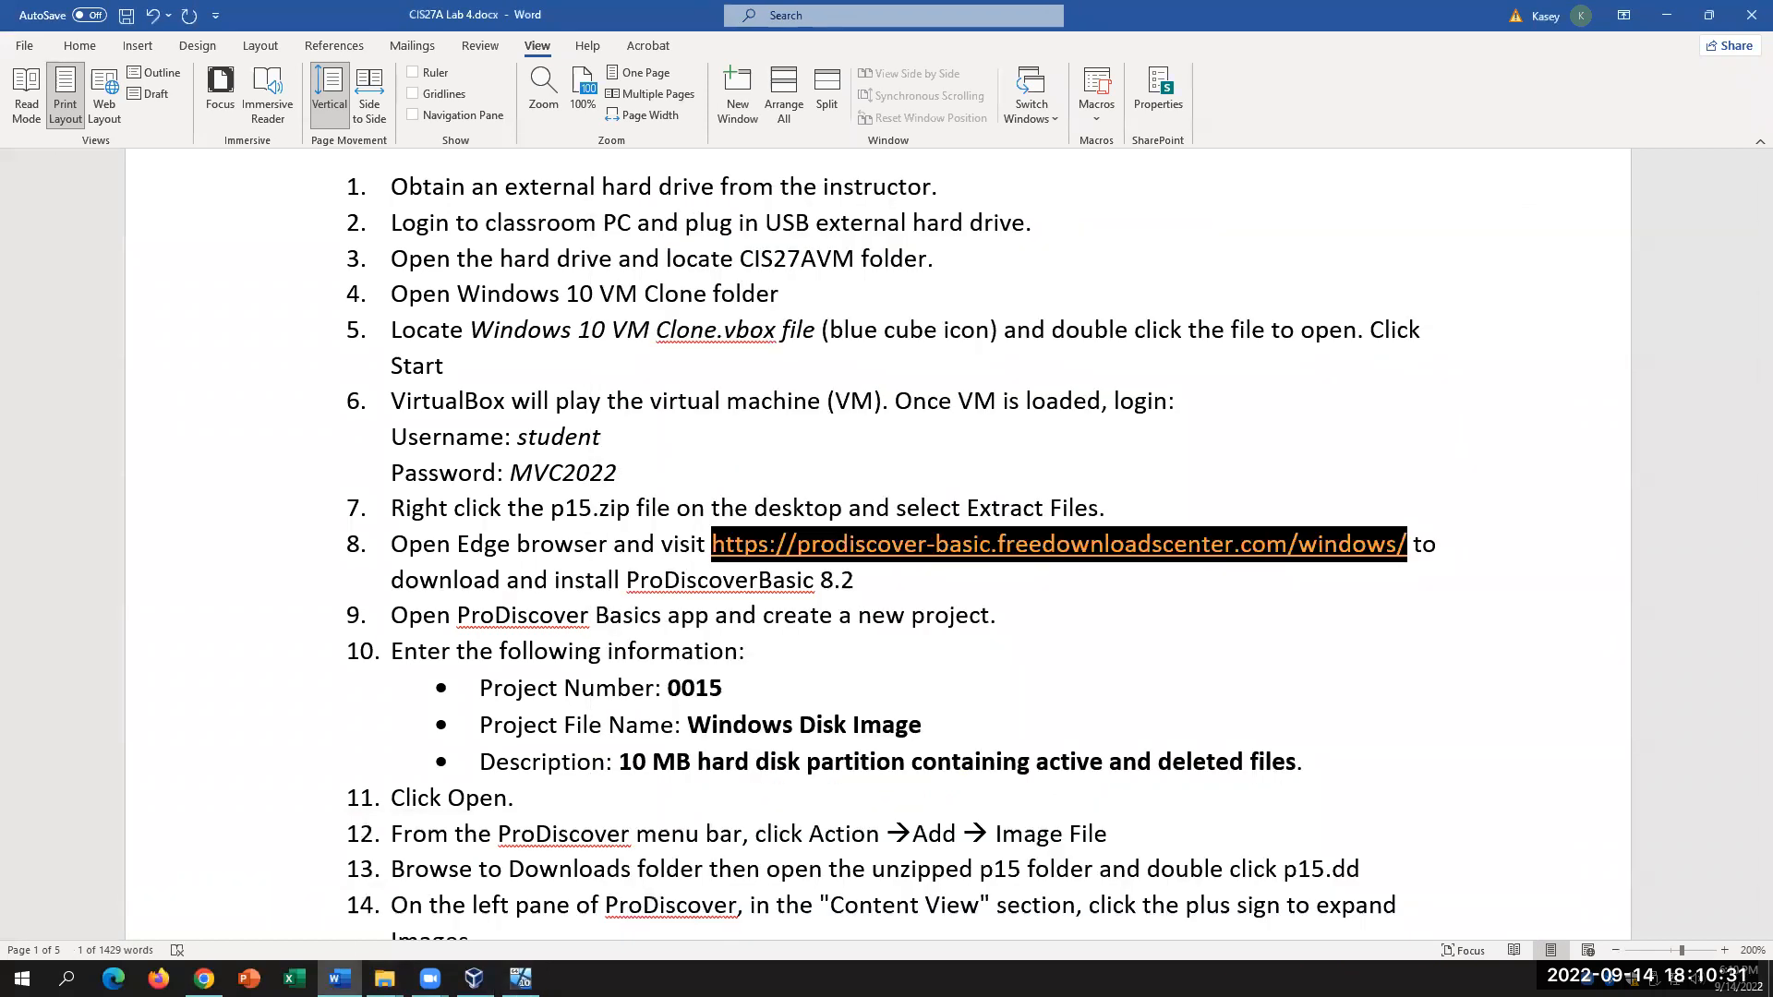
pyautogui.click(521, 977)
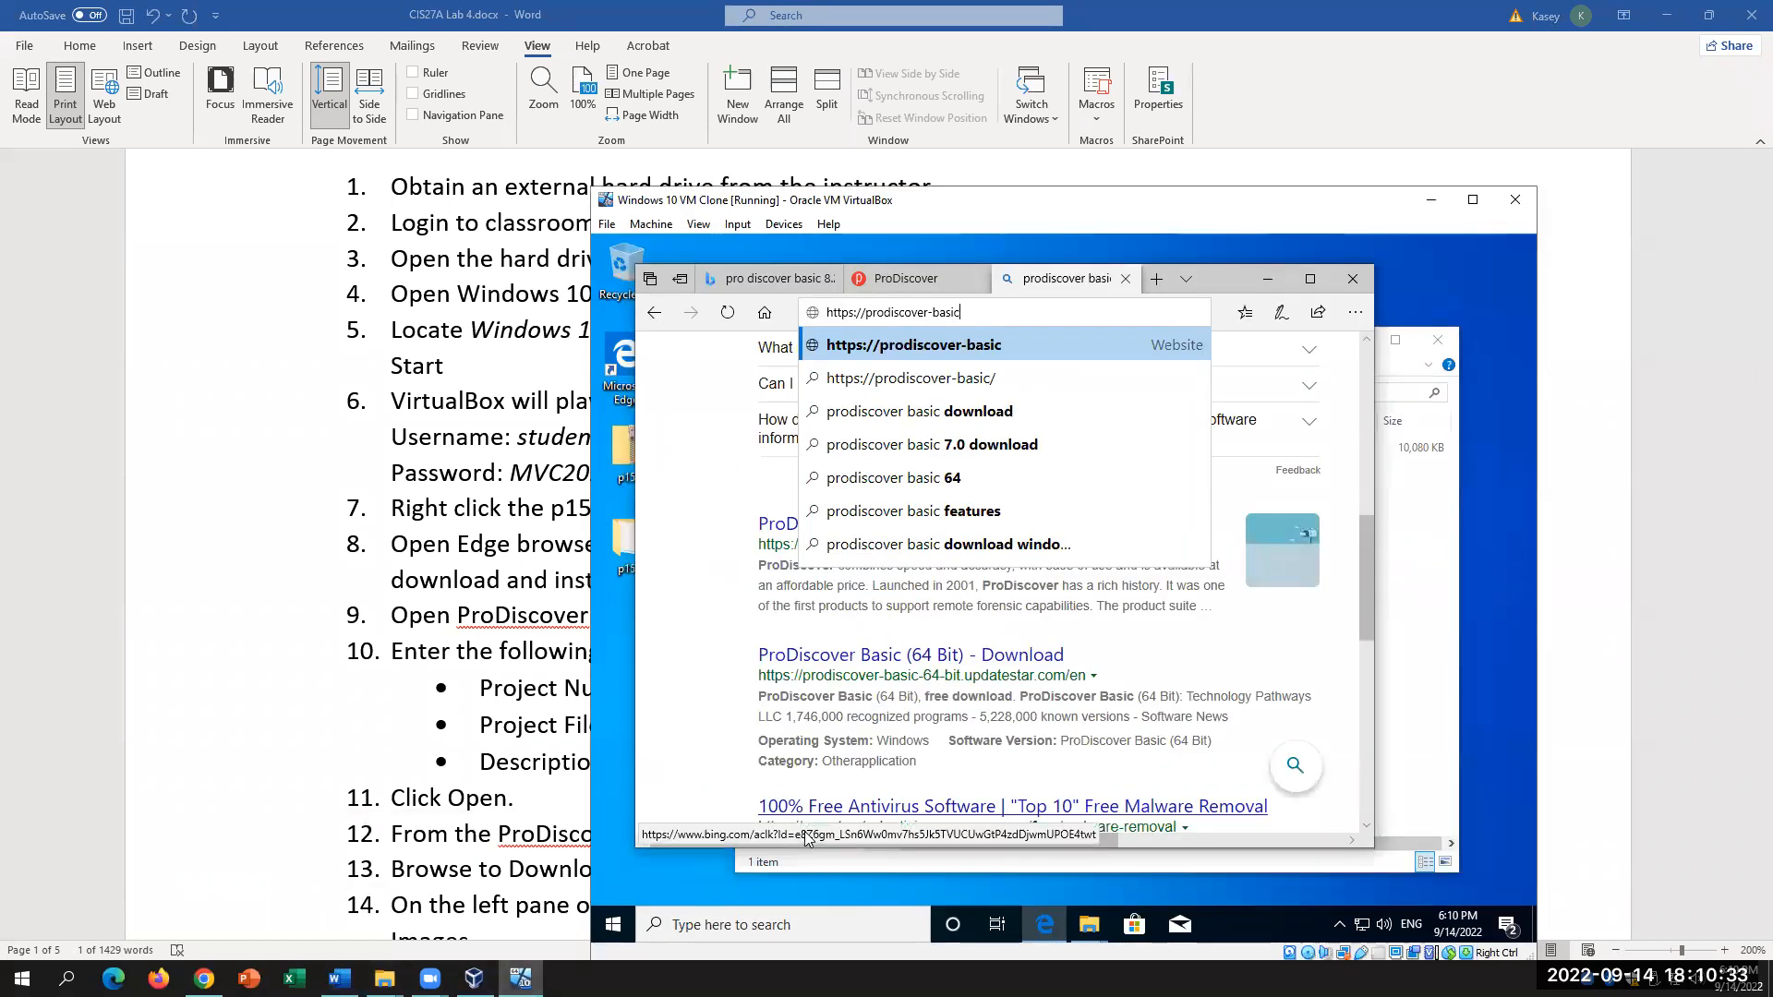
pyautogui.write('.freedownload')
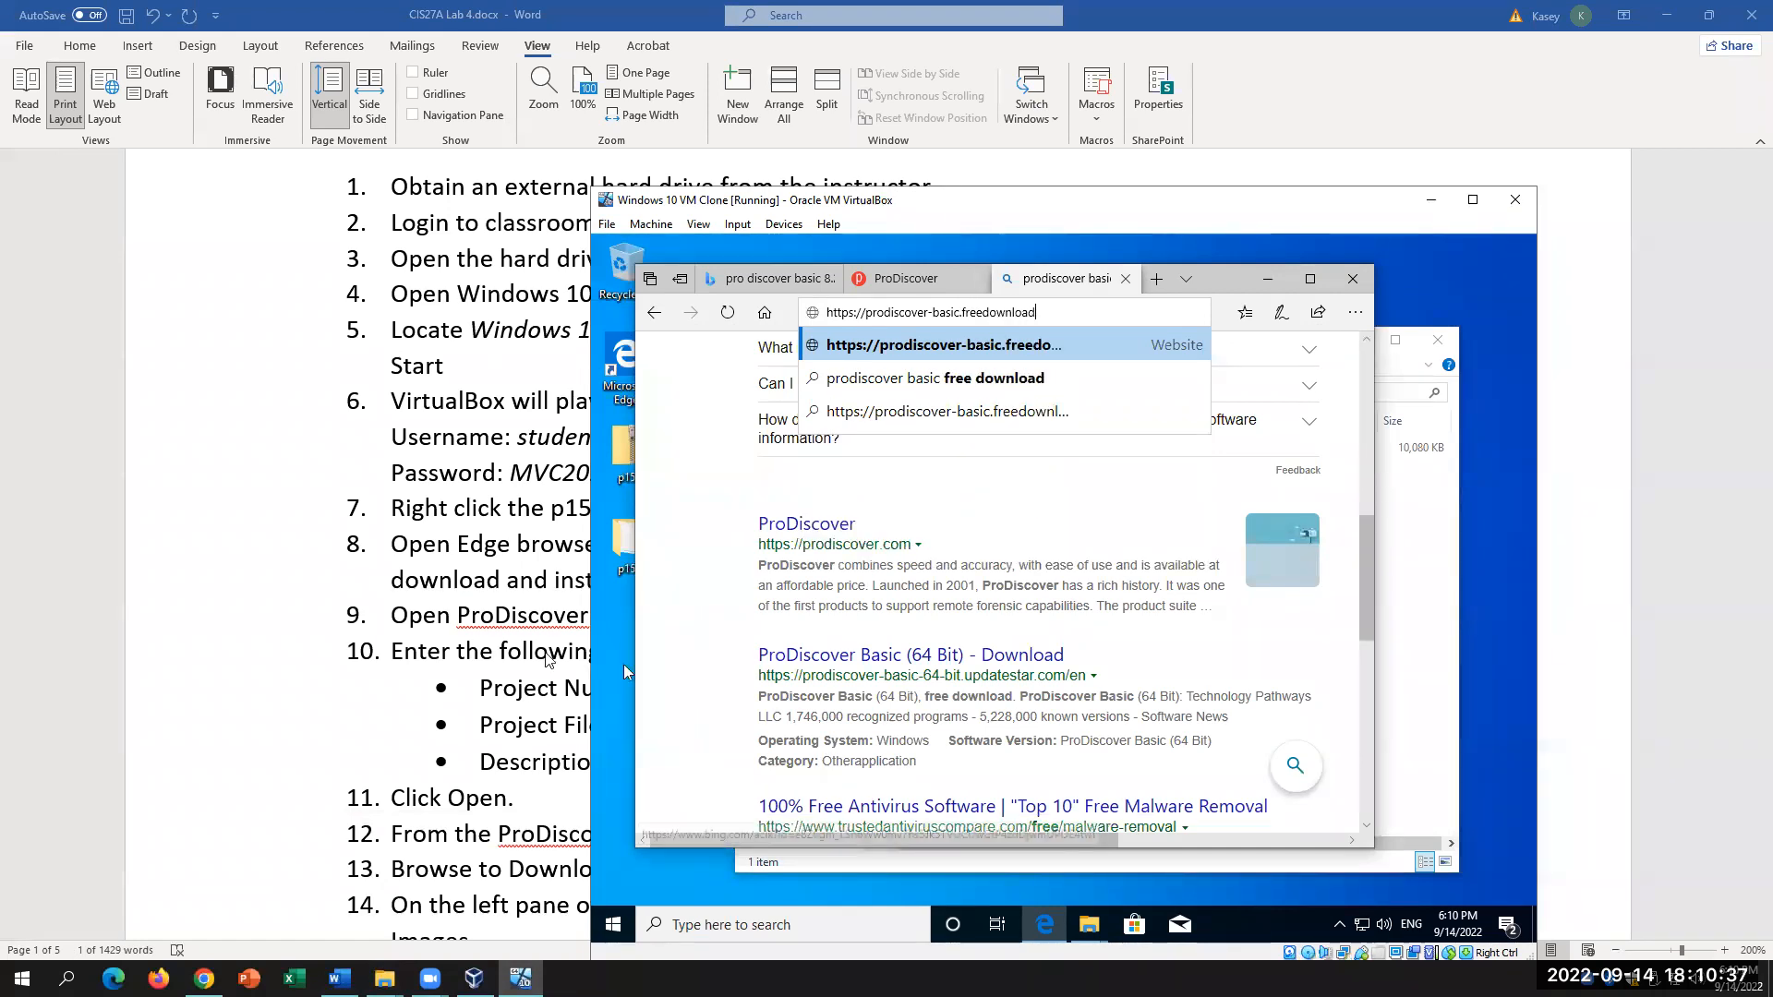
pyautogui.click(496, 655)
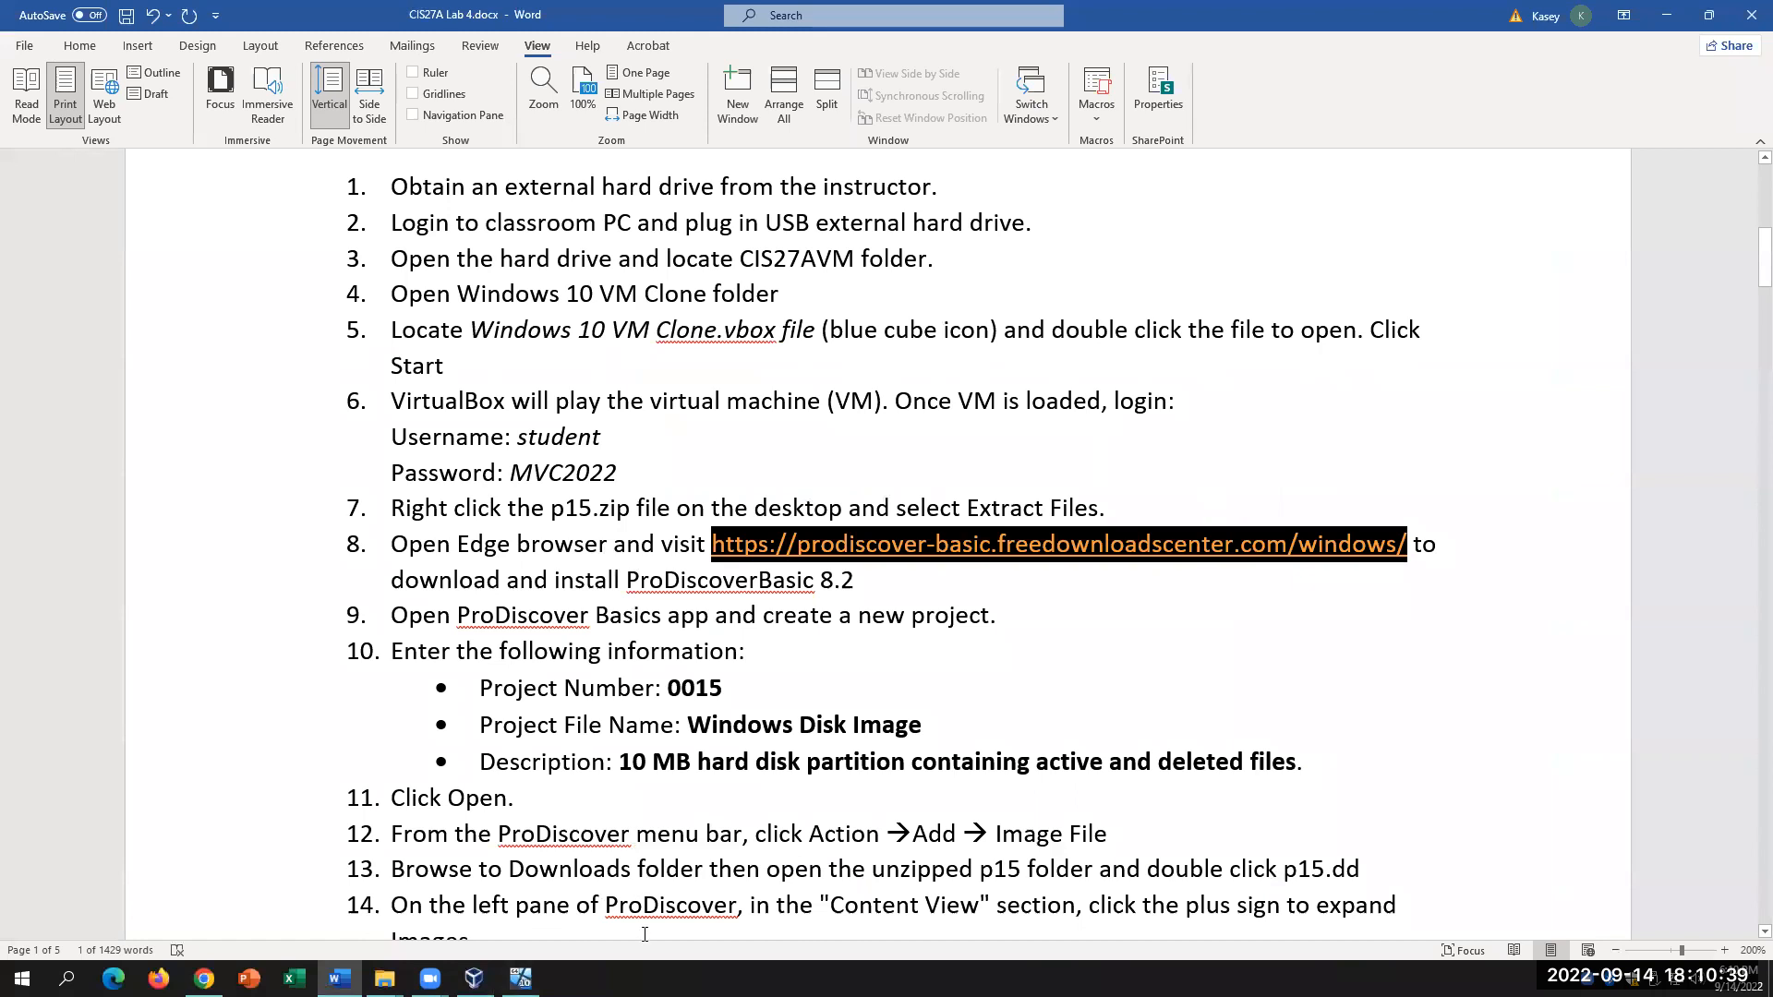
pyautogui.click(520, 979)
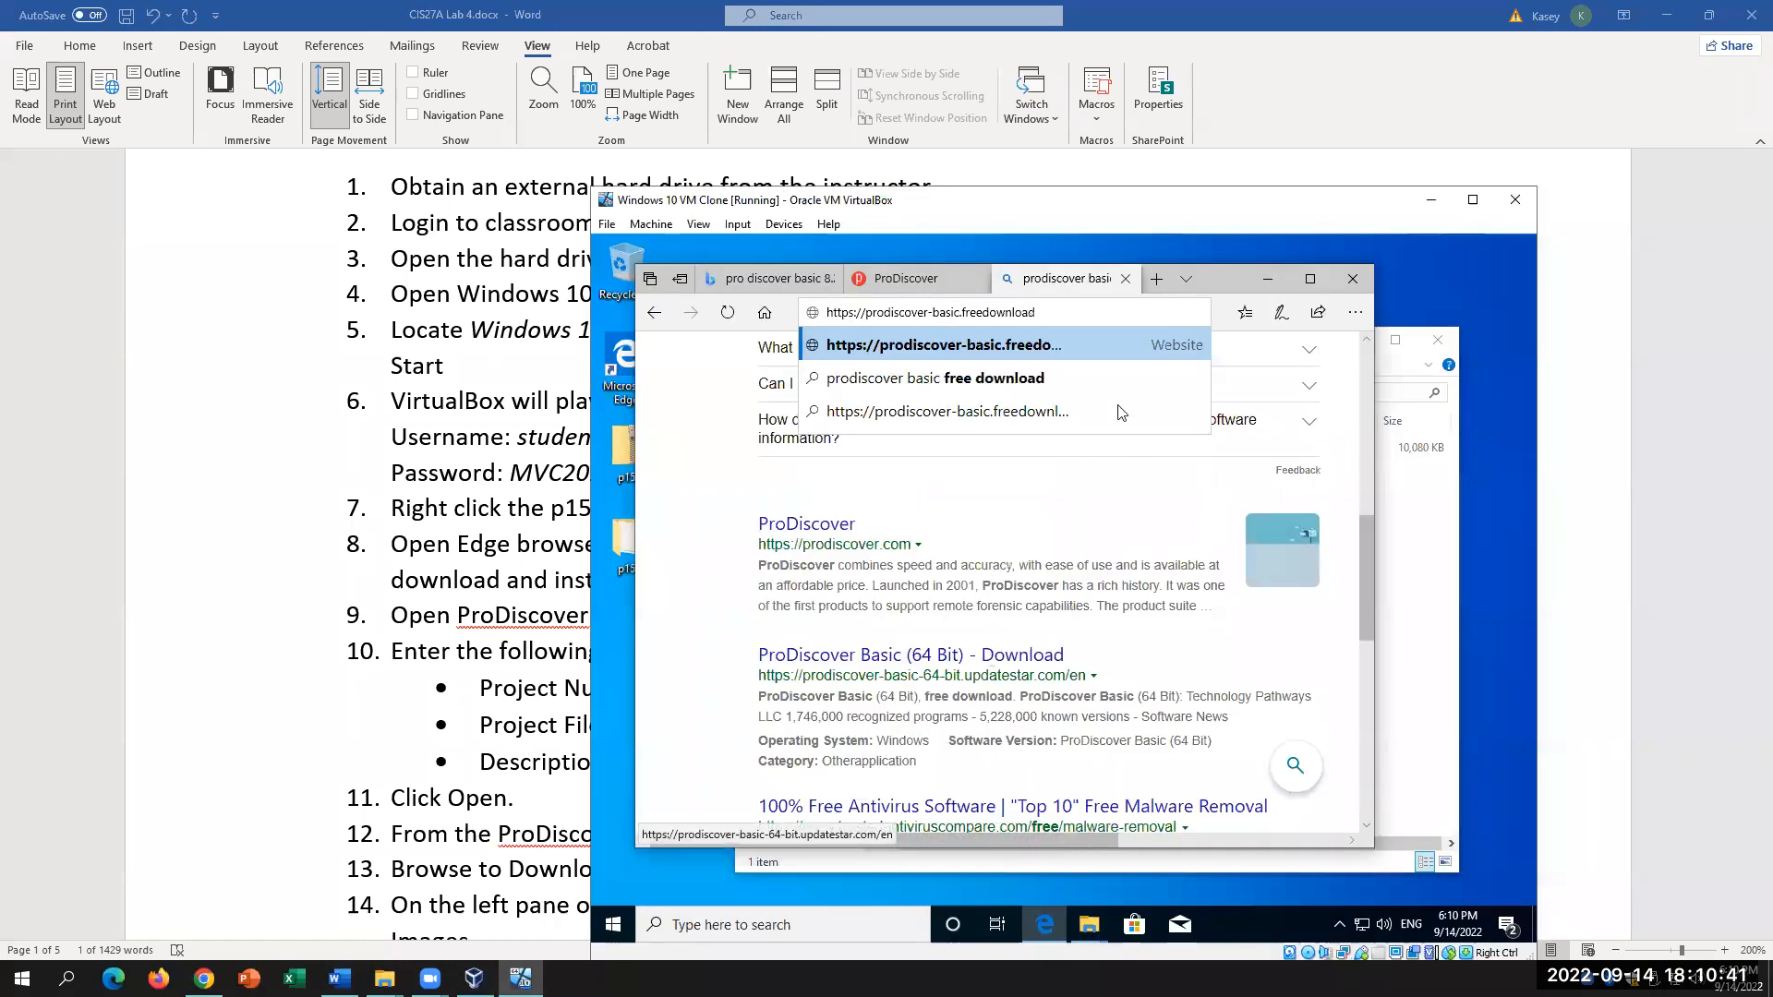
pyautogui.write('scenter')
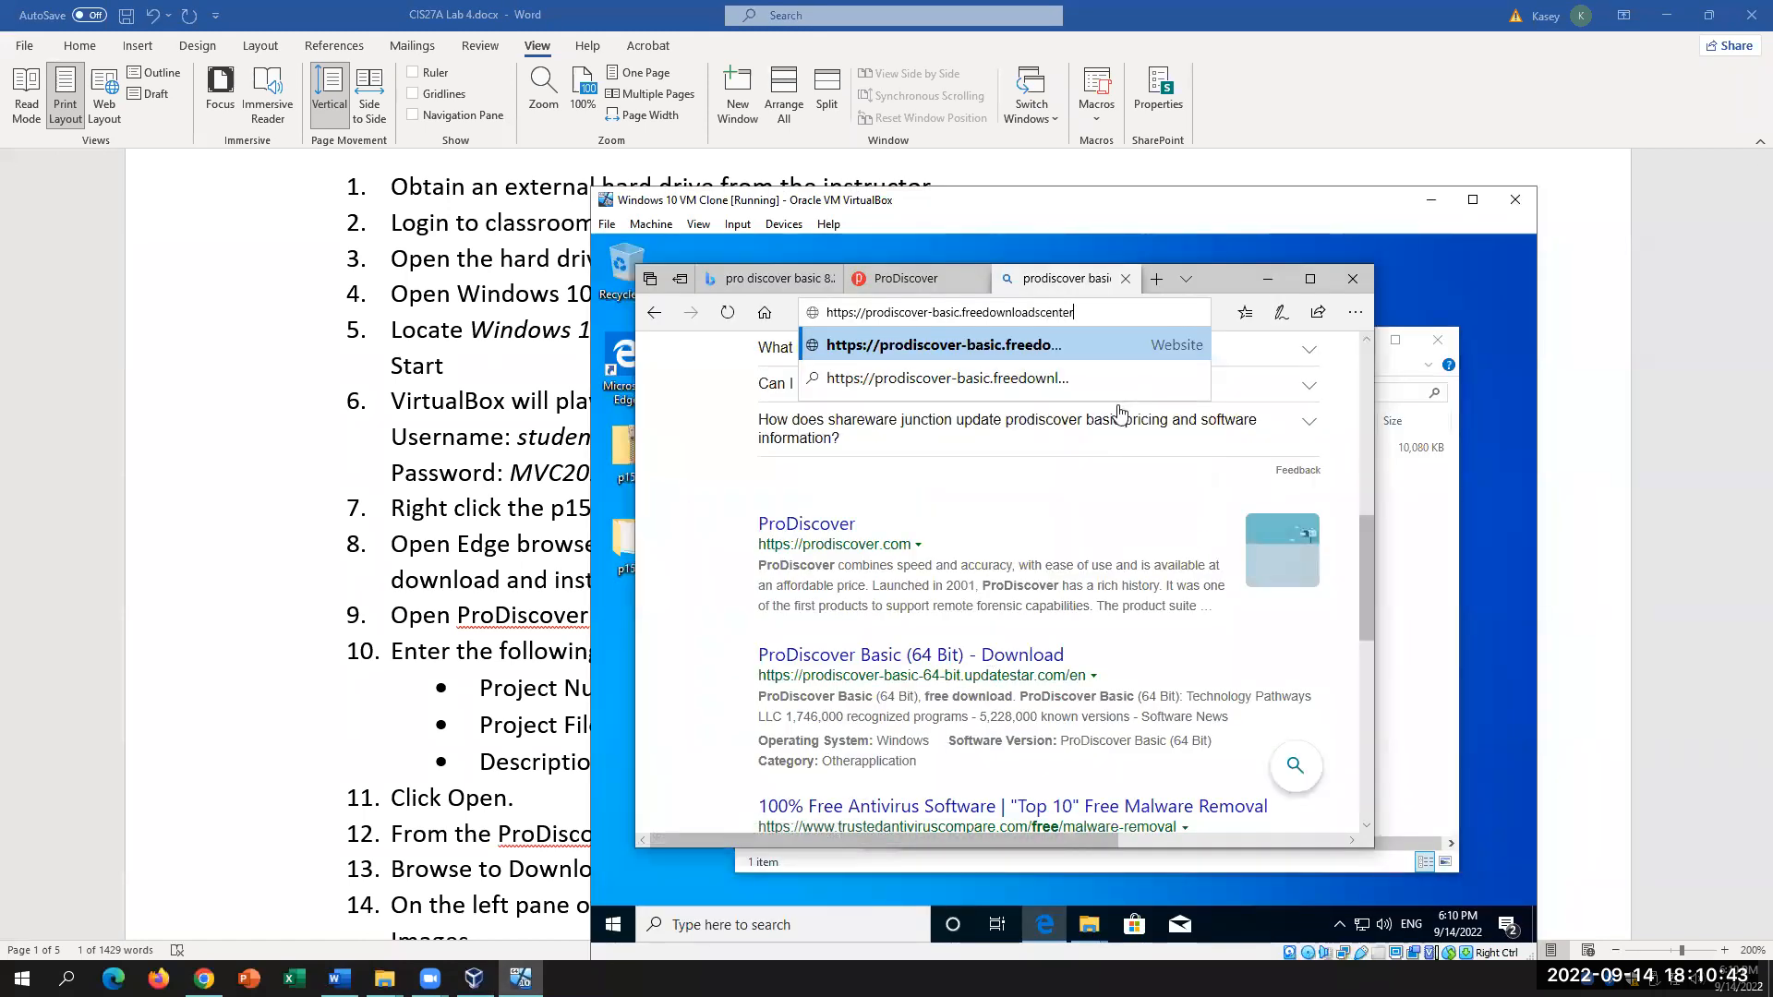
pyautogui.click(482, 693)
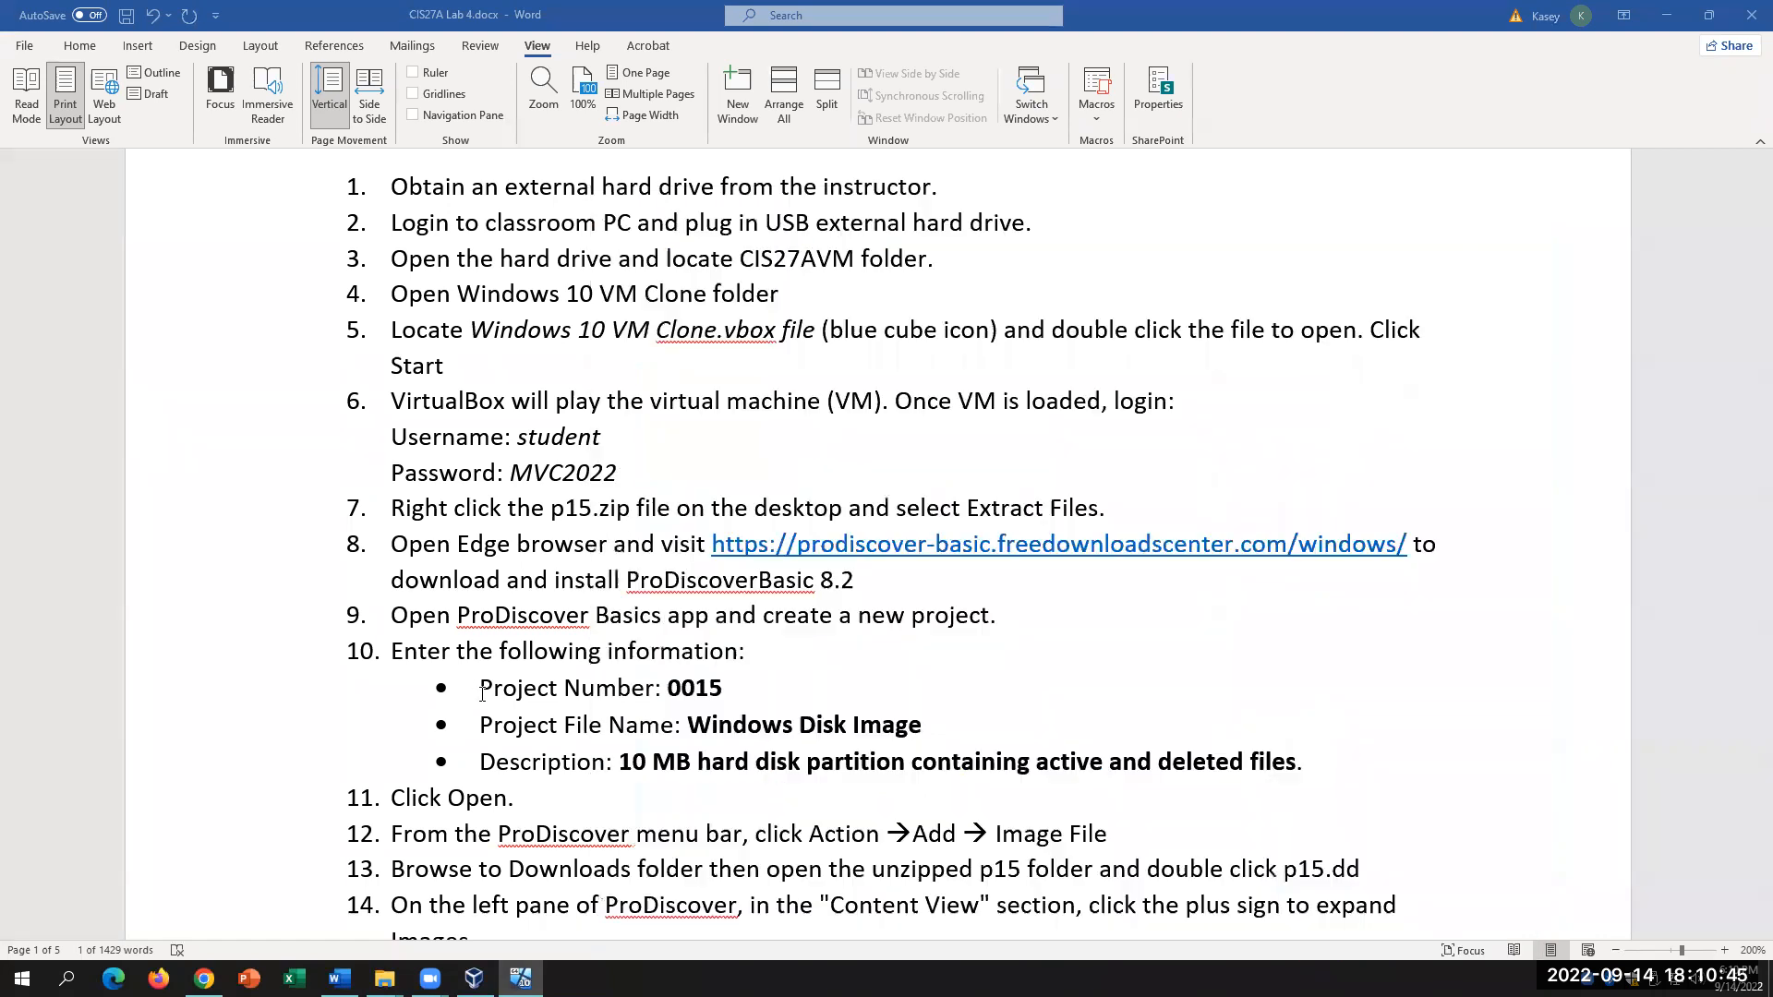
pyautogui.click(520, 978)
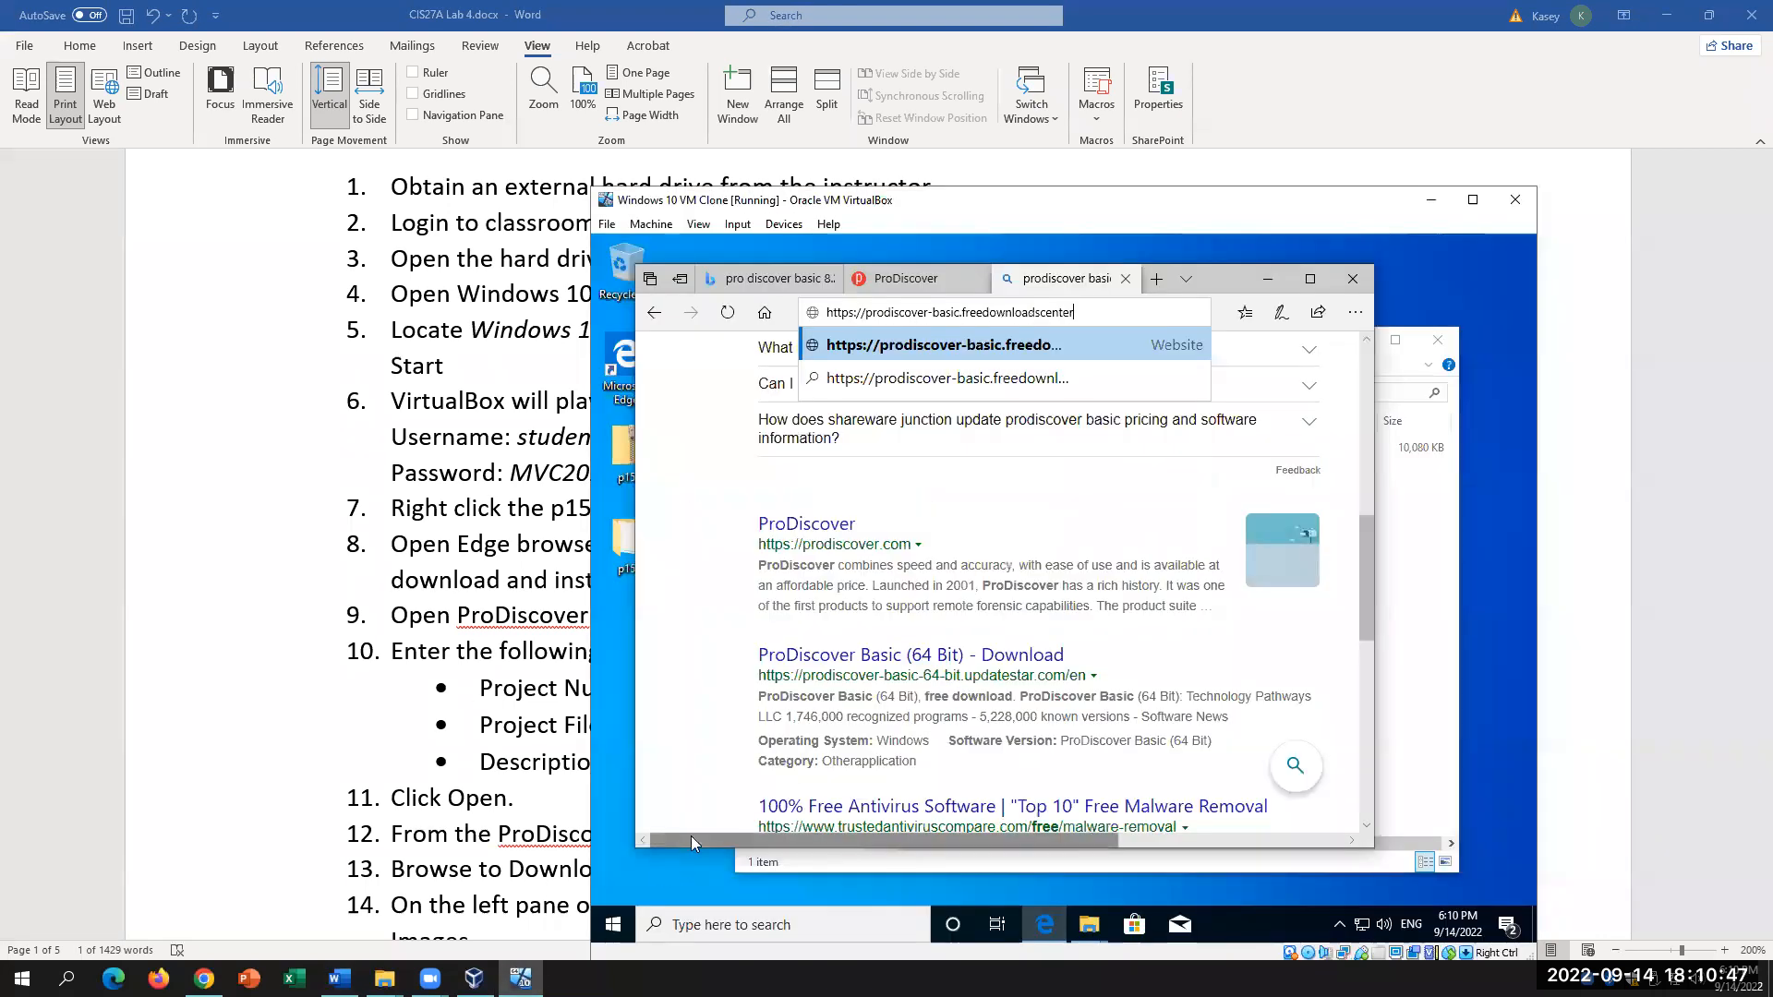
pyautogui.write('.com/windows')
pyautogui.press('Return')
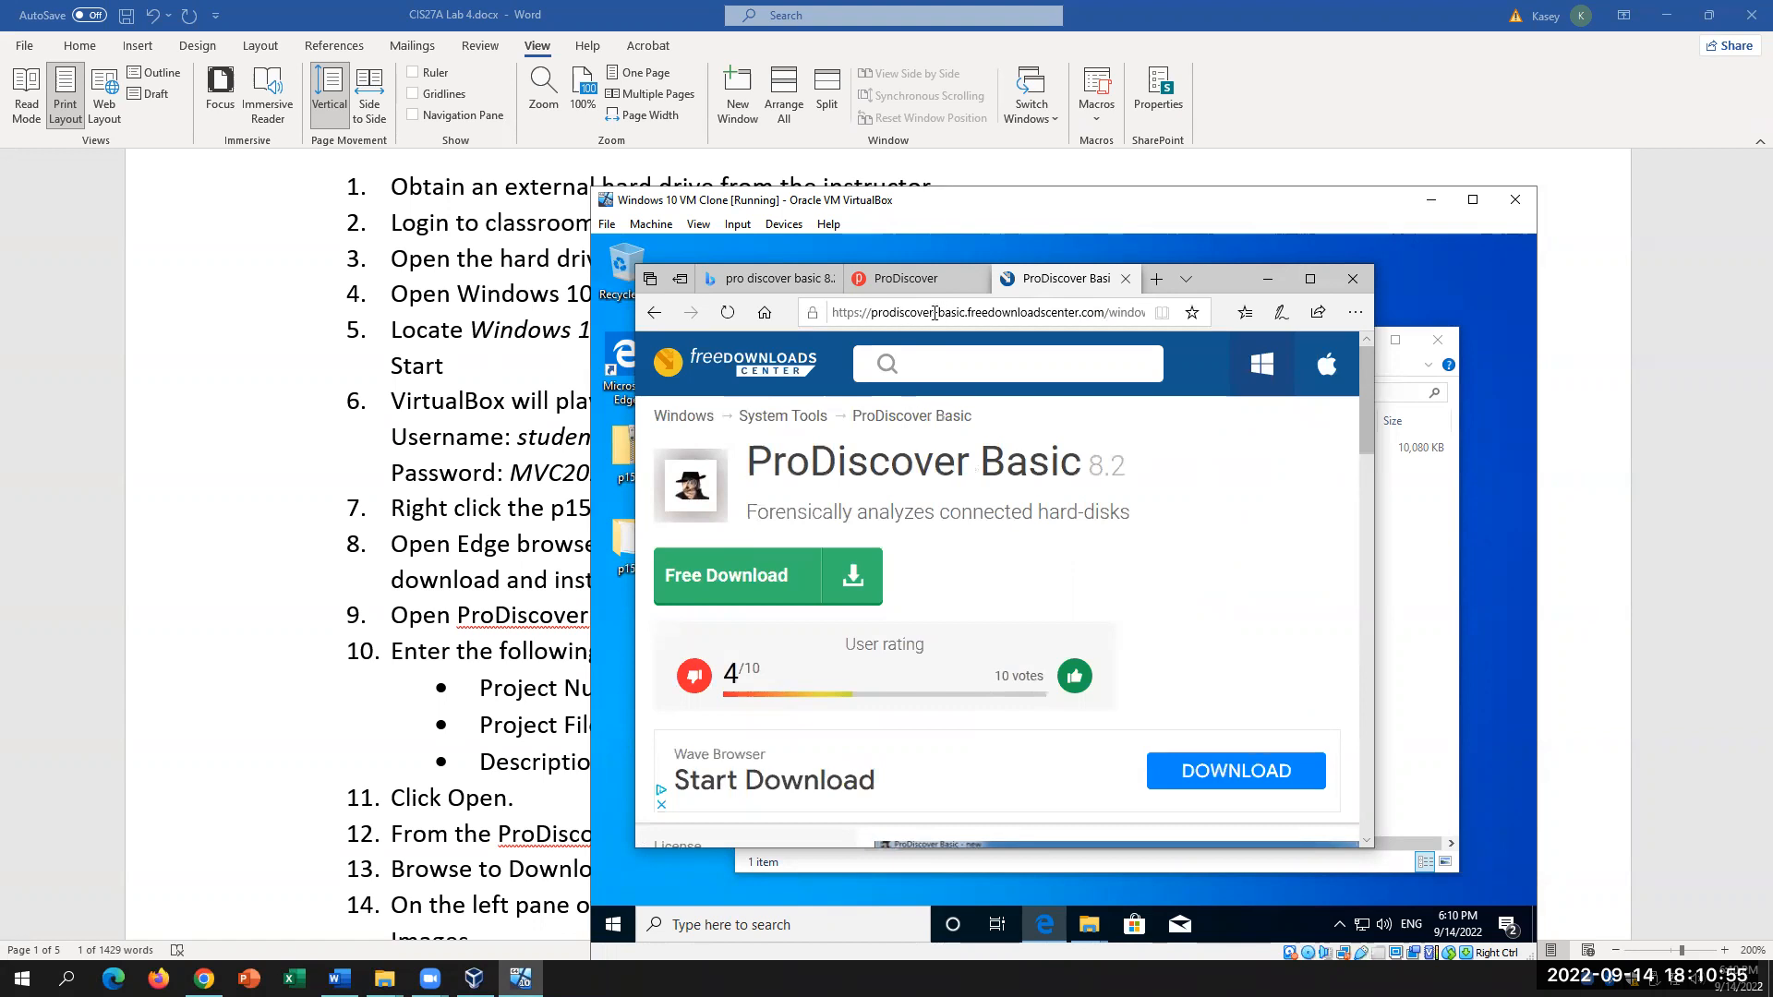
# Step: Start the ProDiscover Basic Free Download and dismiss the advertisement popup
pyautogui.click(790, 598)
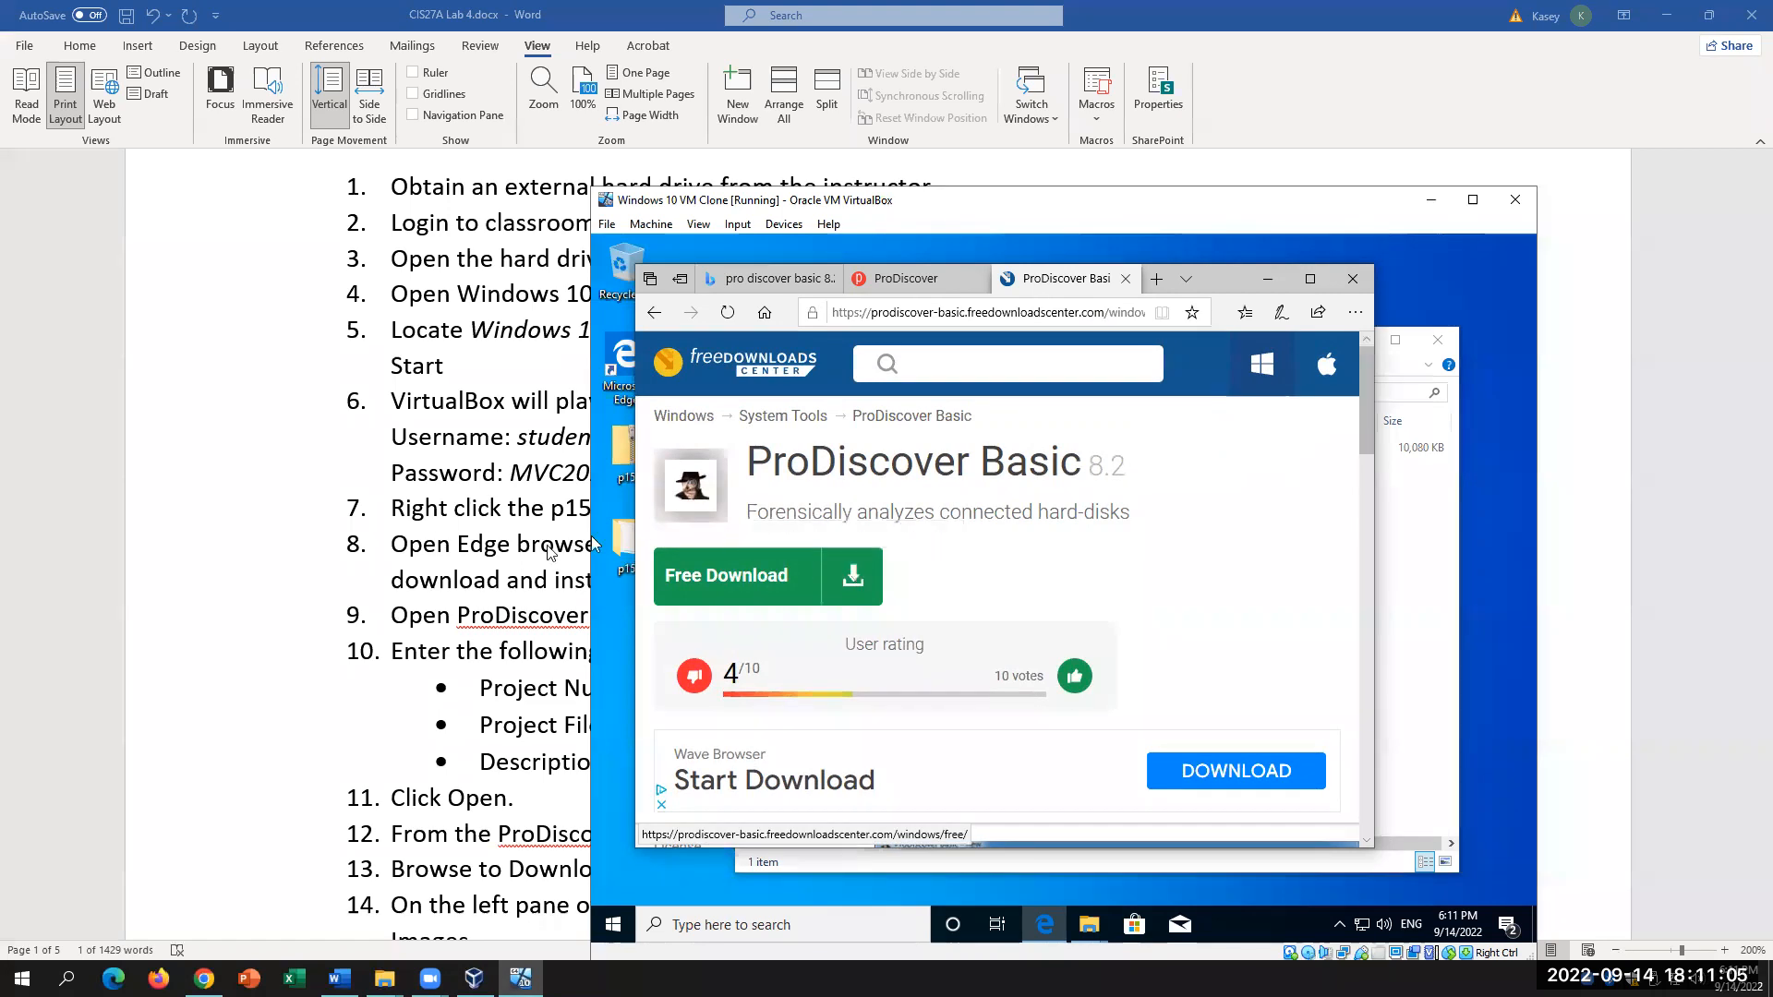
pyautogui.click(842, 591)
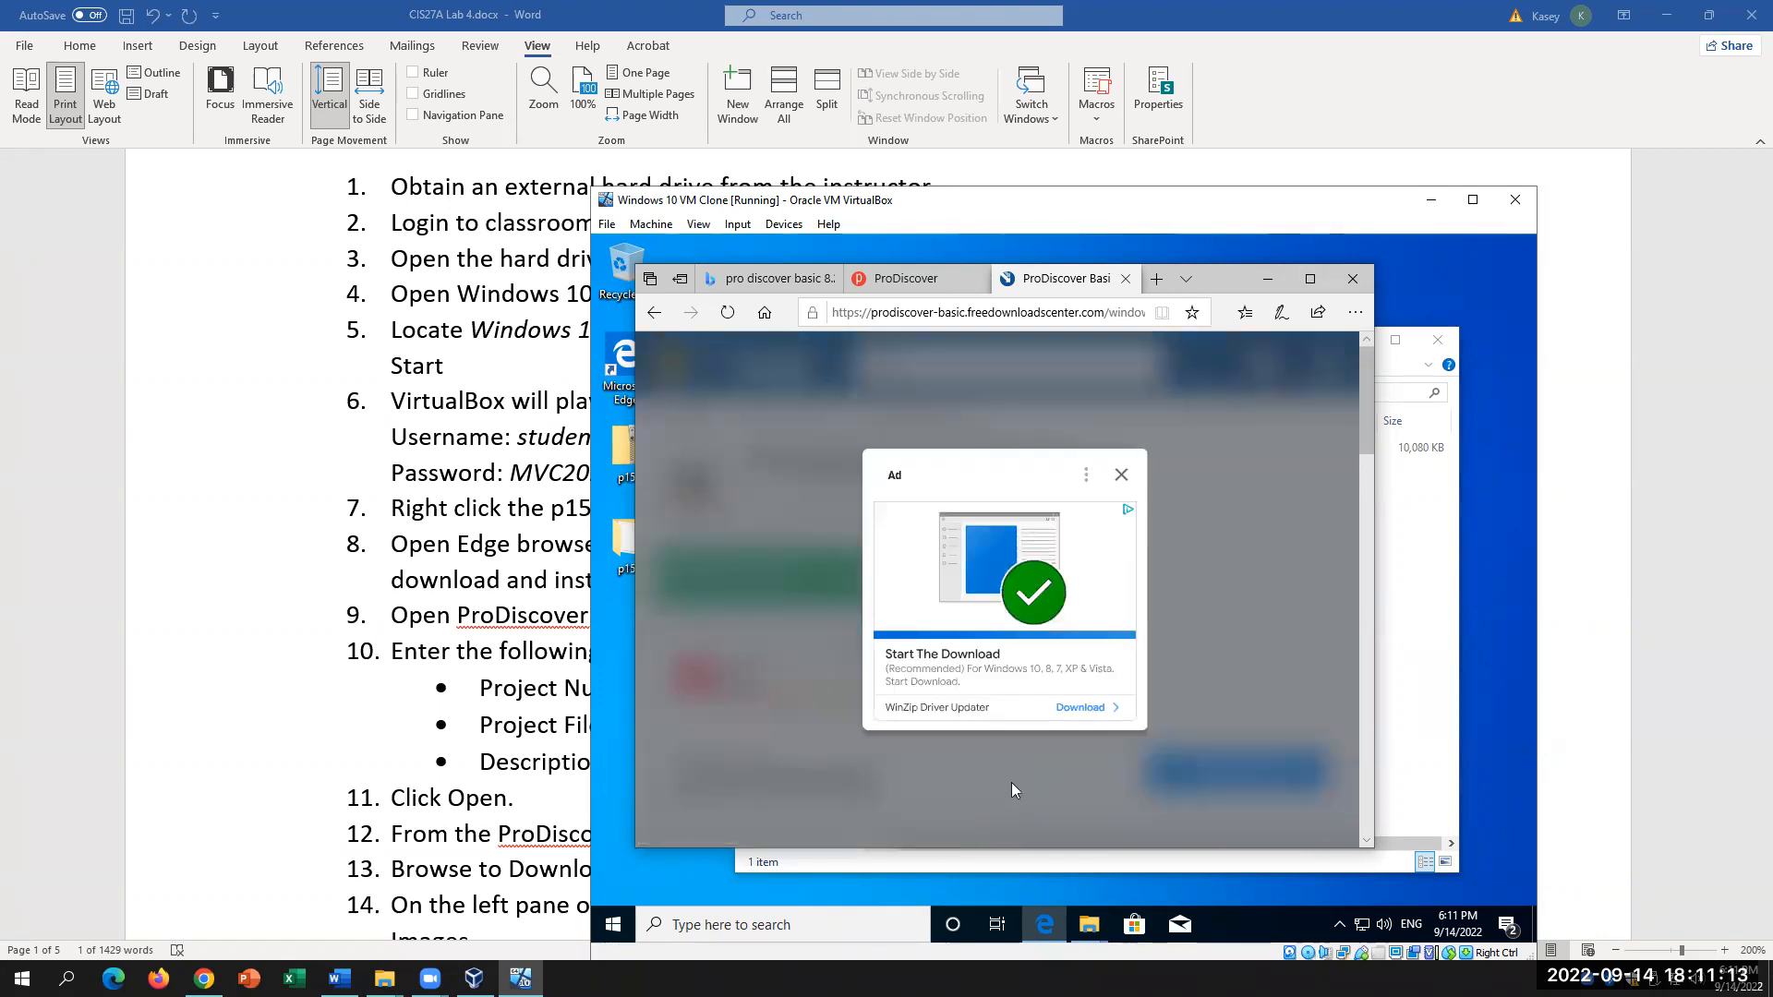
pyautogui.click(1121, 474)
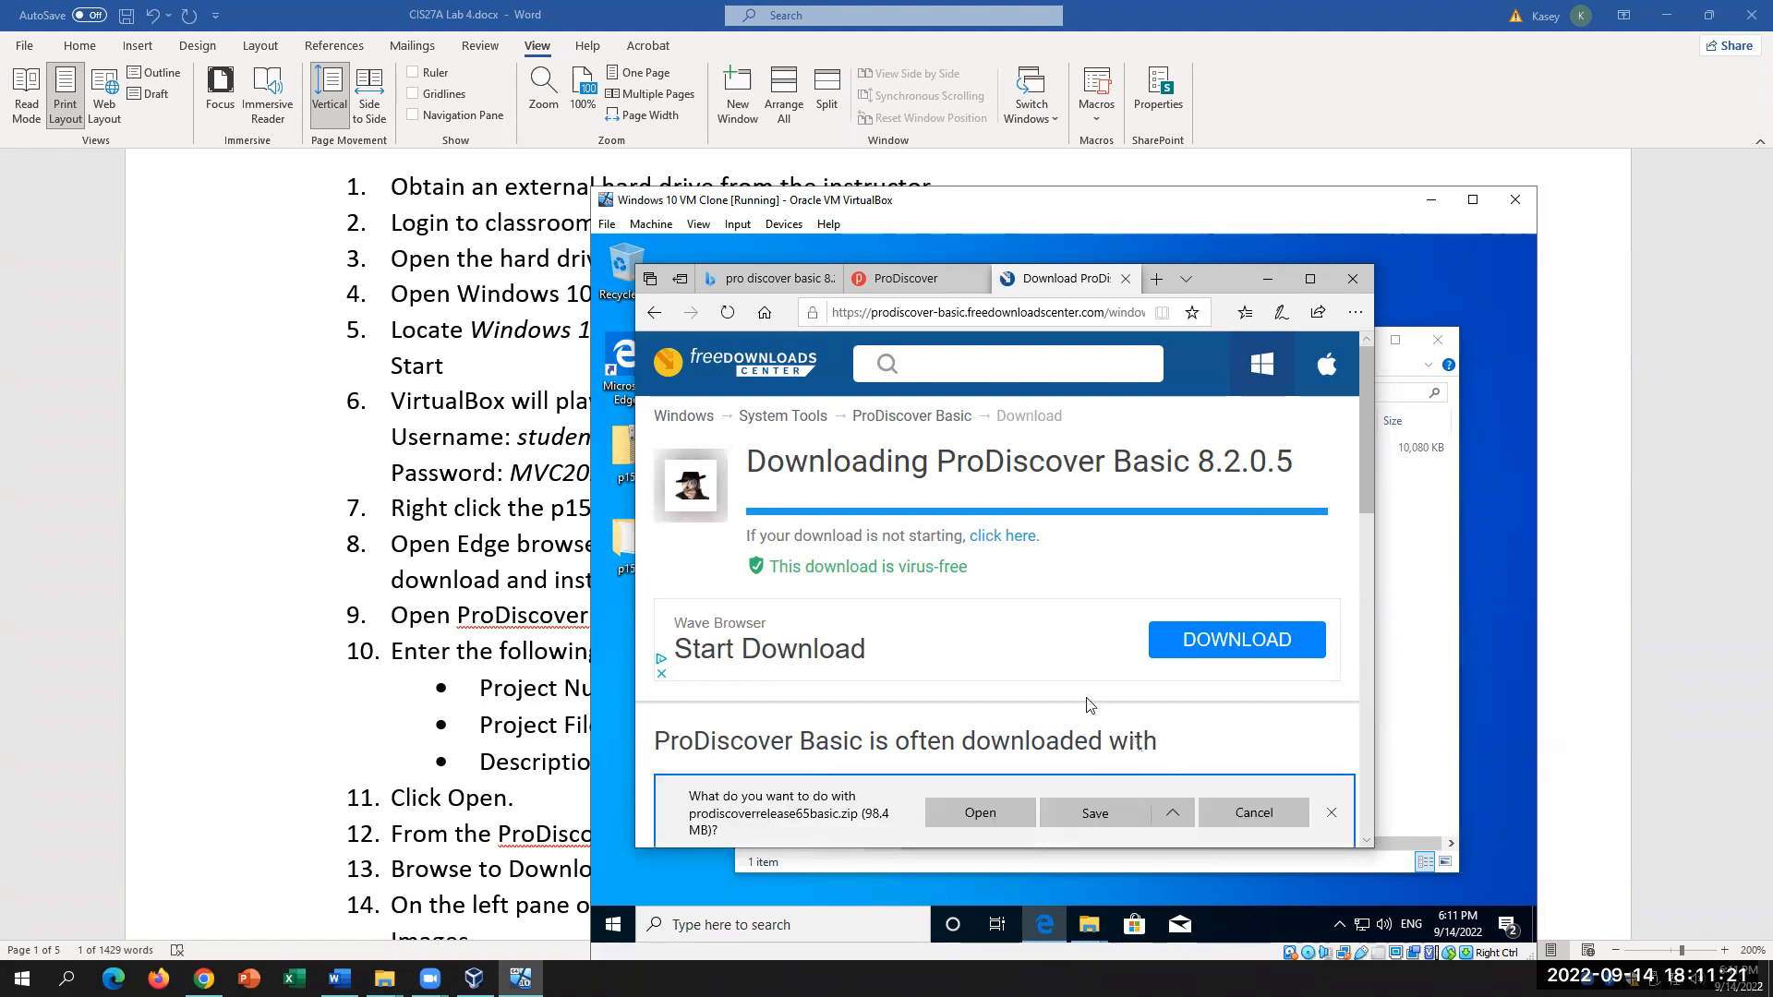
pyautogui.scroll(-2, 1090, 709)
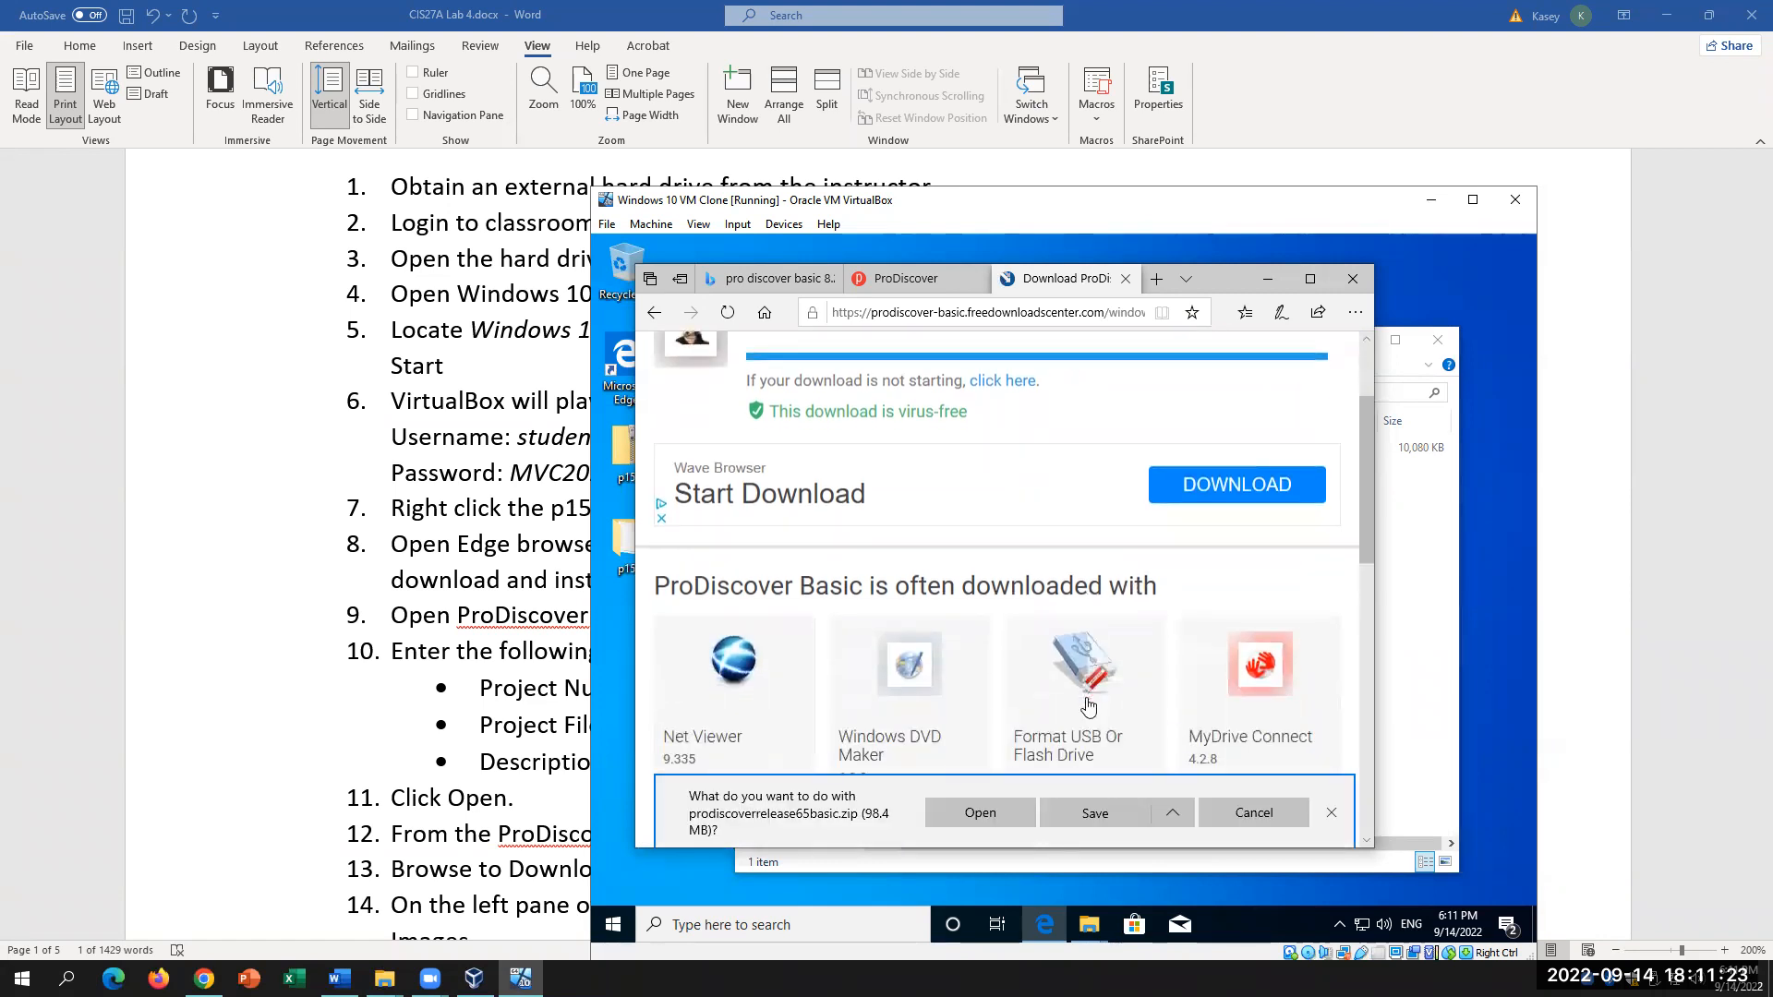
pyautogui.scroll(2, 1090, 709)
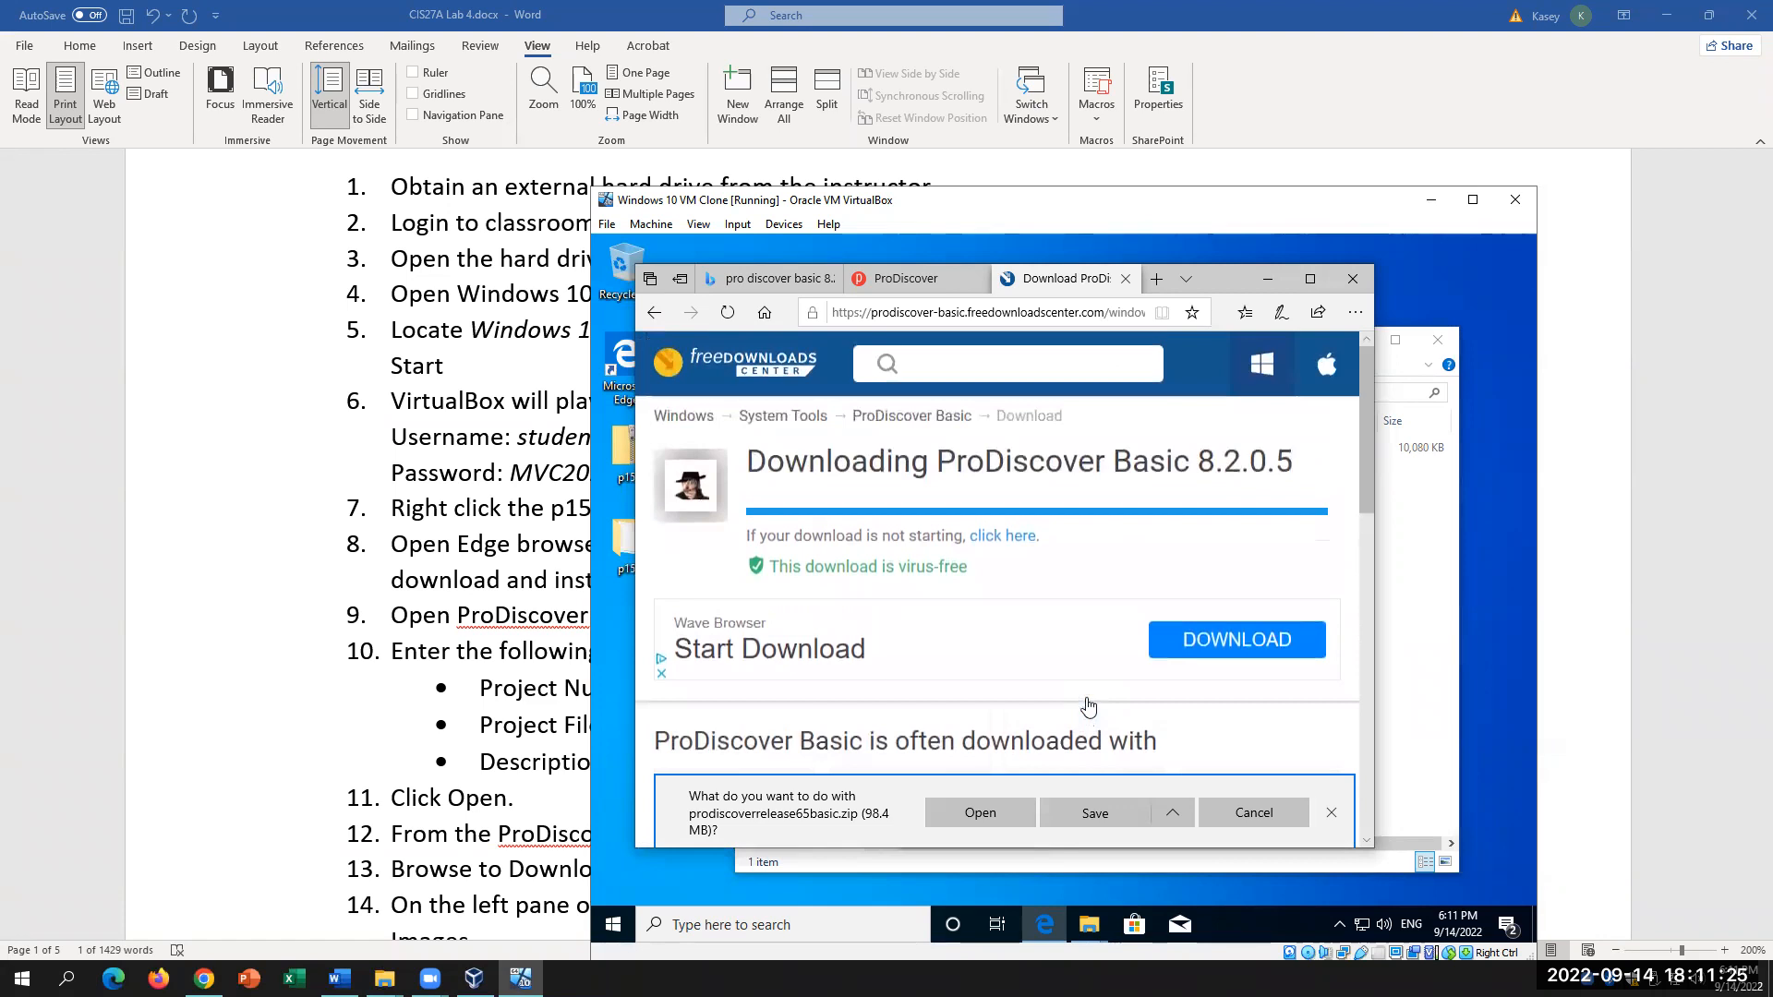
pyautogui.scroll(-2, 1089, 709)
pyautogui.scroll(-2, 1090, 707)
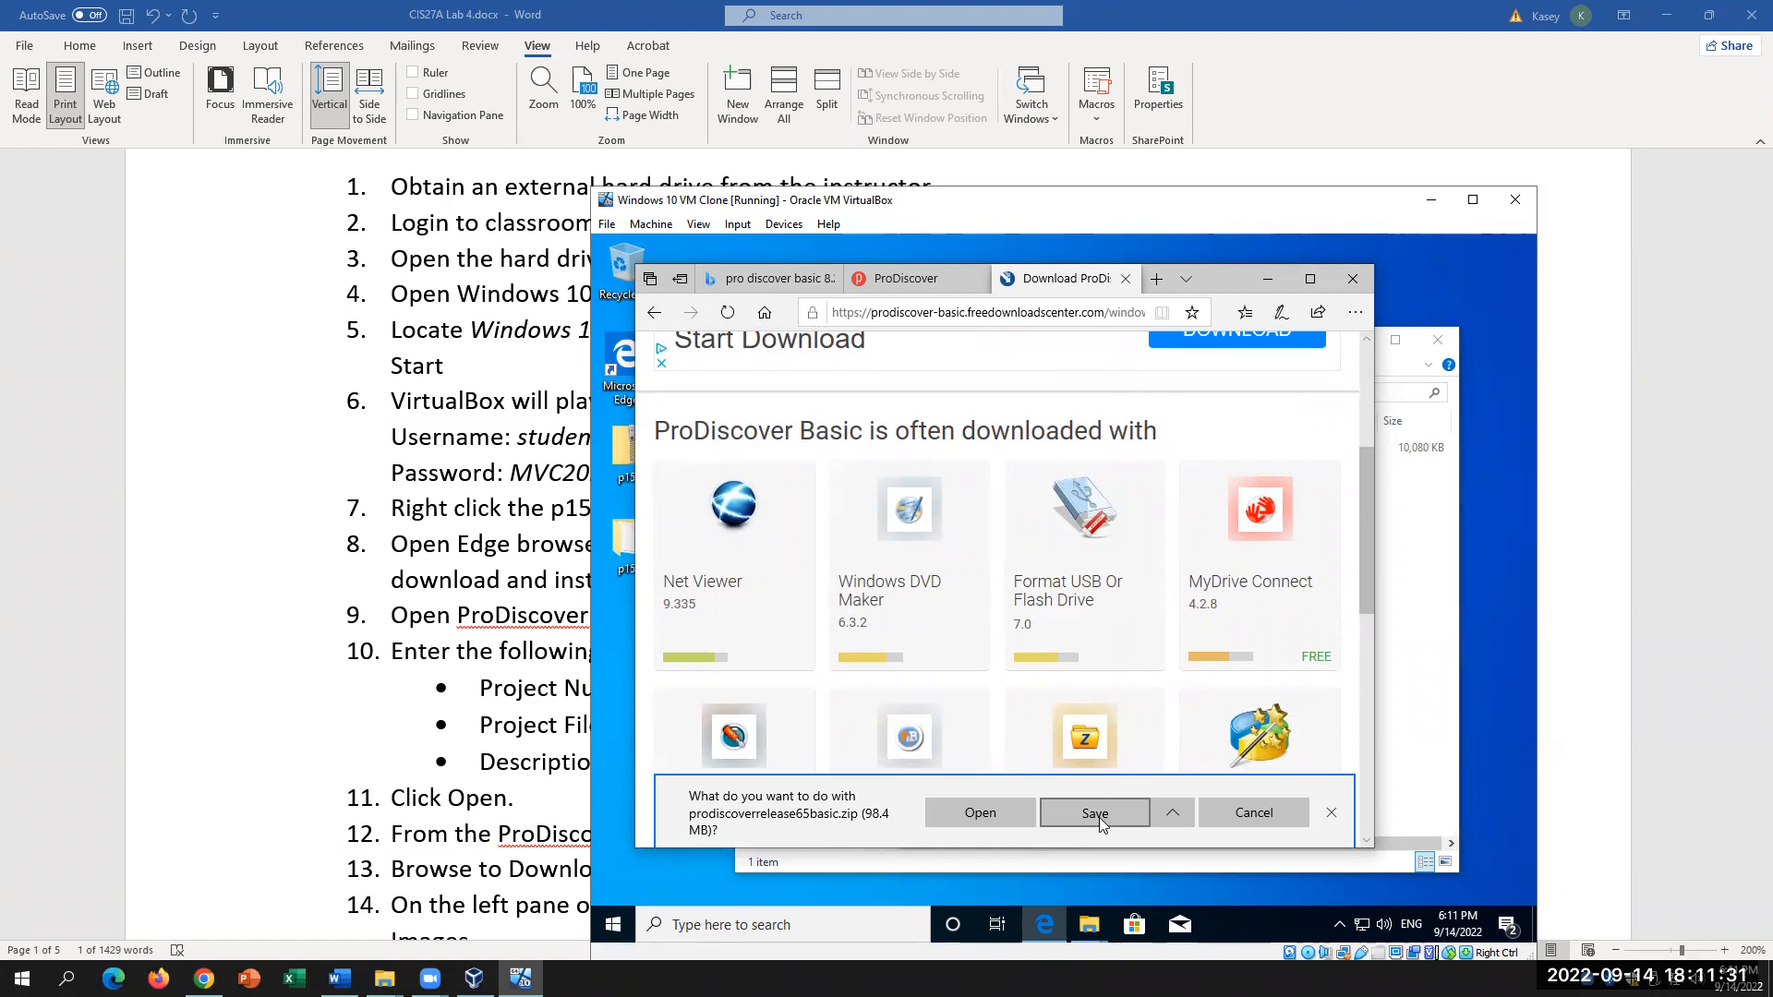
# Step: Save prodiscoverrelease65basic.zip in the VM, then return to the Word instructions
pyautogui.click(1170, 812)
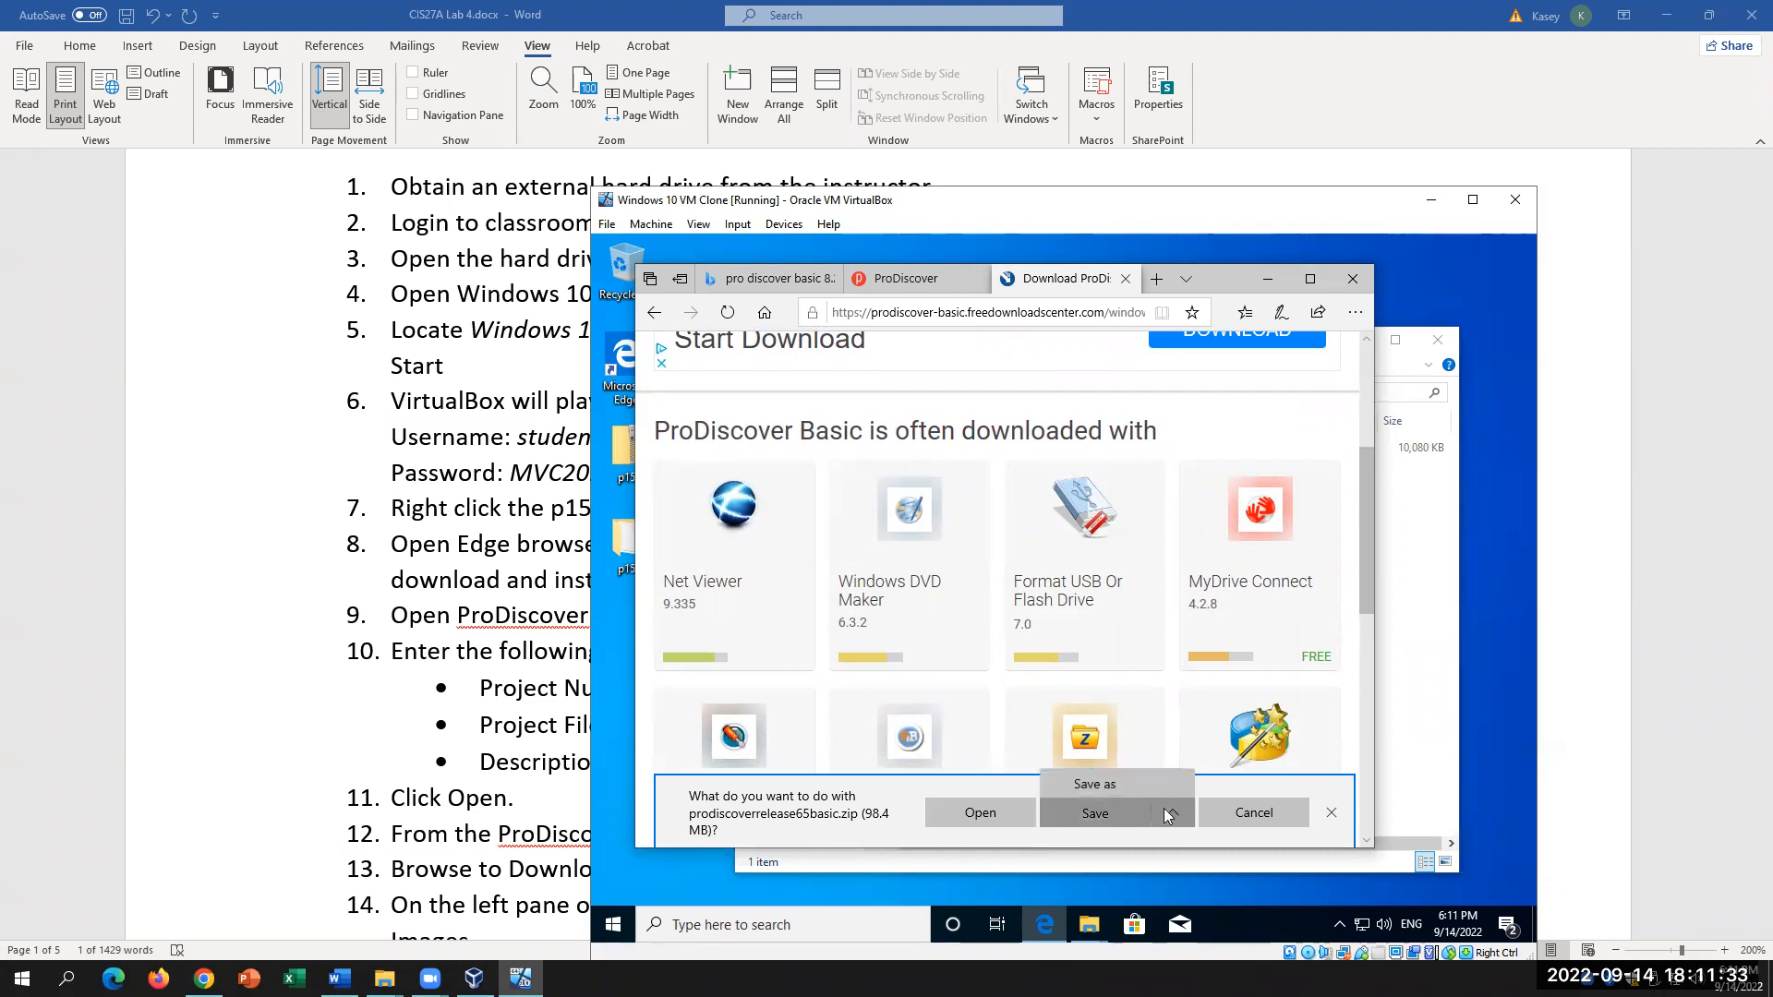
pyautogui.click(1094, 815)
pyautogui.click(1078, 819)
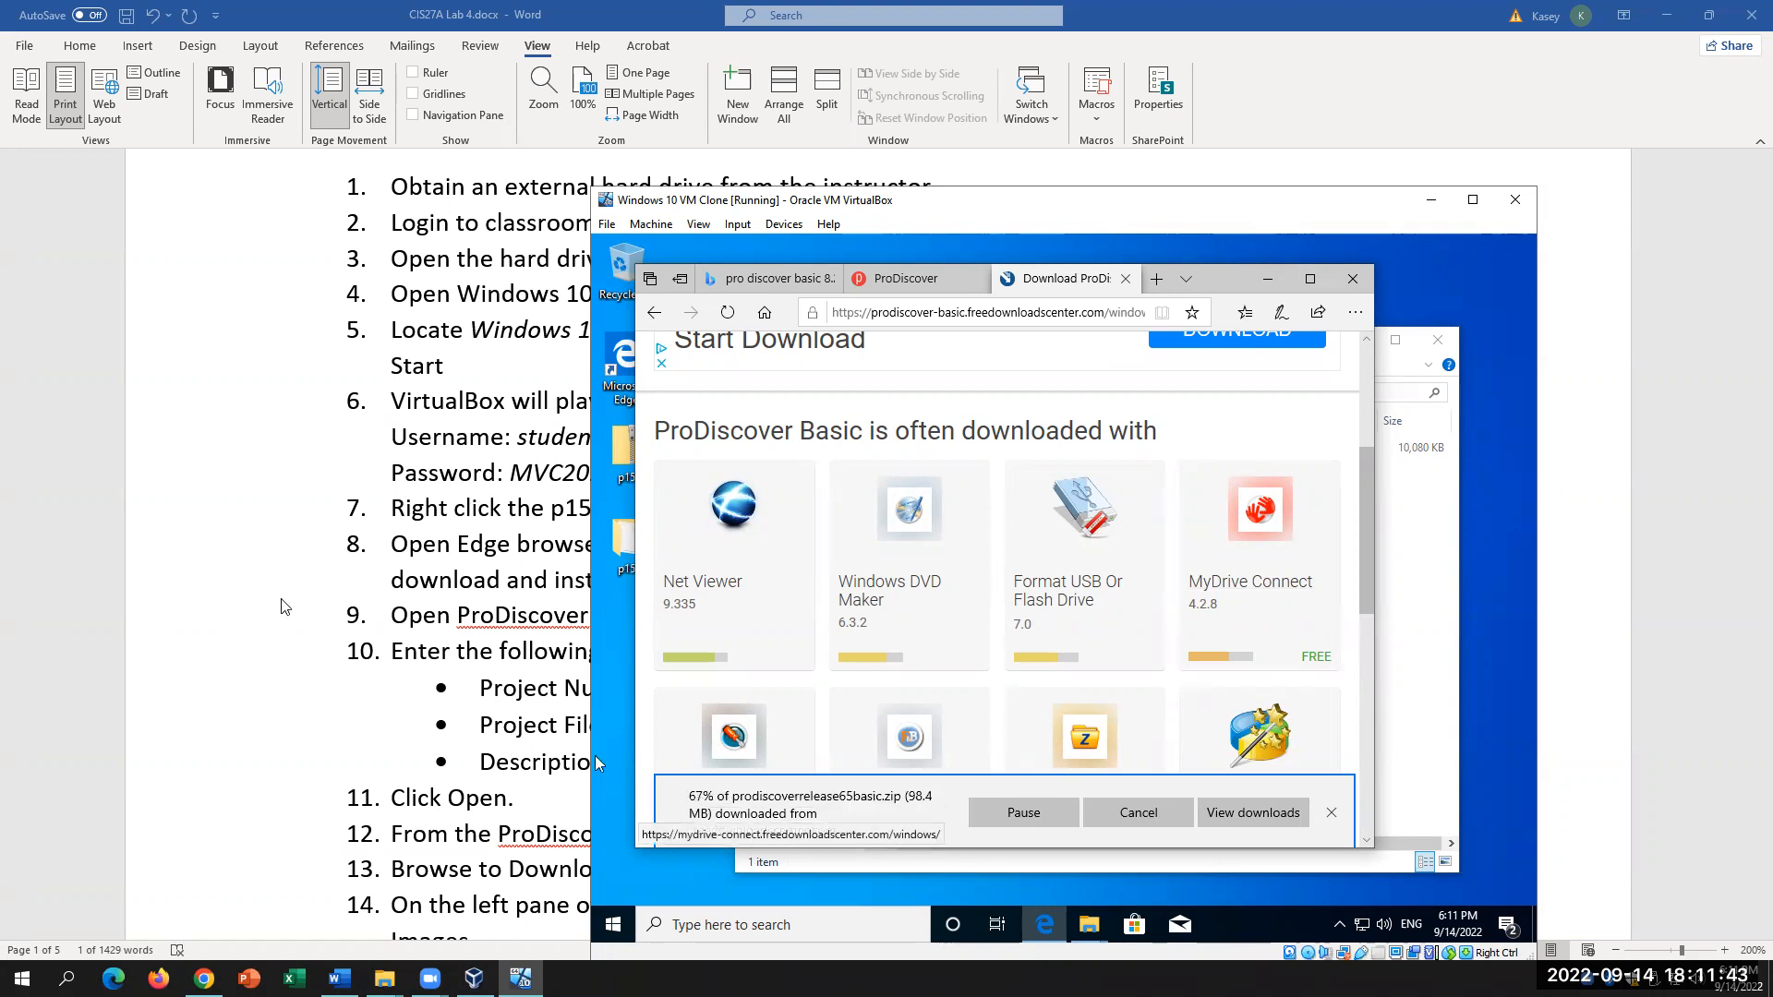
pyautogui.click(583, 637)
pyautogui.scroll(-1, 598, 637)
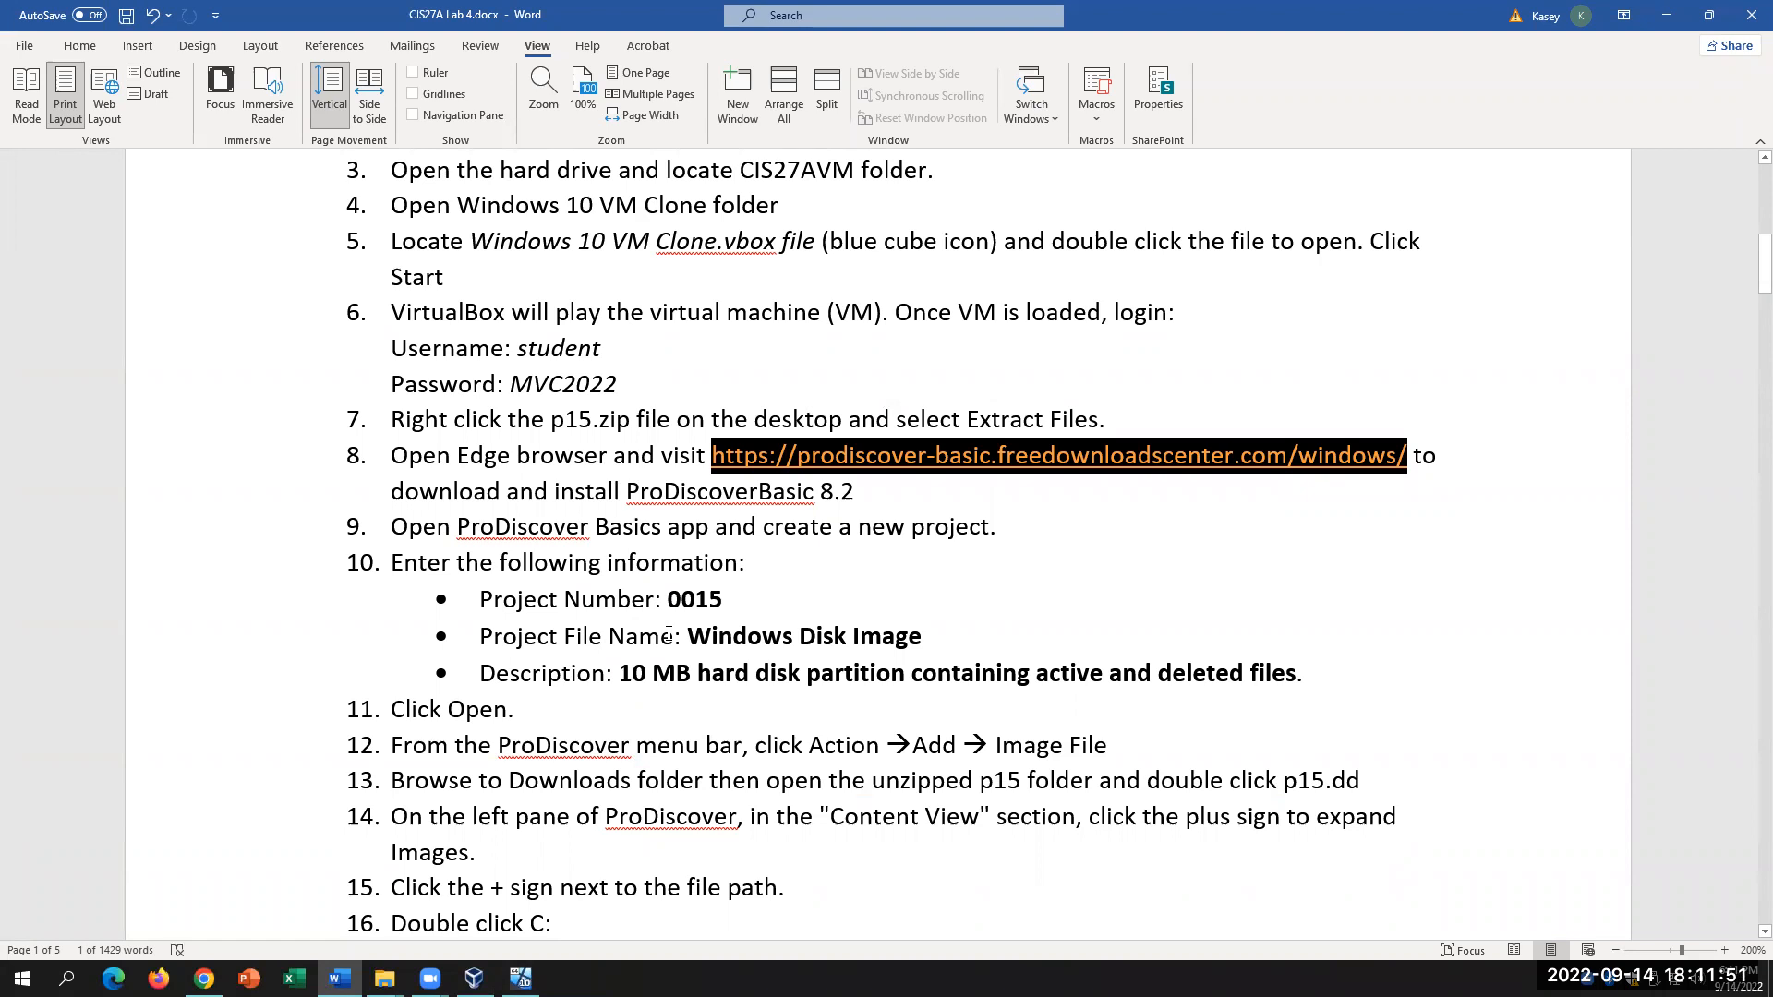
# Step: Scroll through the Word lab steps, then bring back the VM showing the finished zip download
pyautogui.click(912, 474)
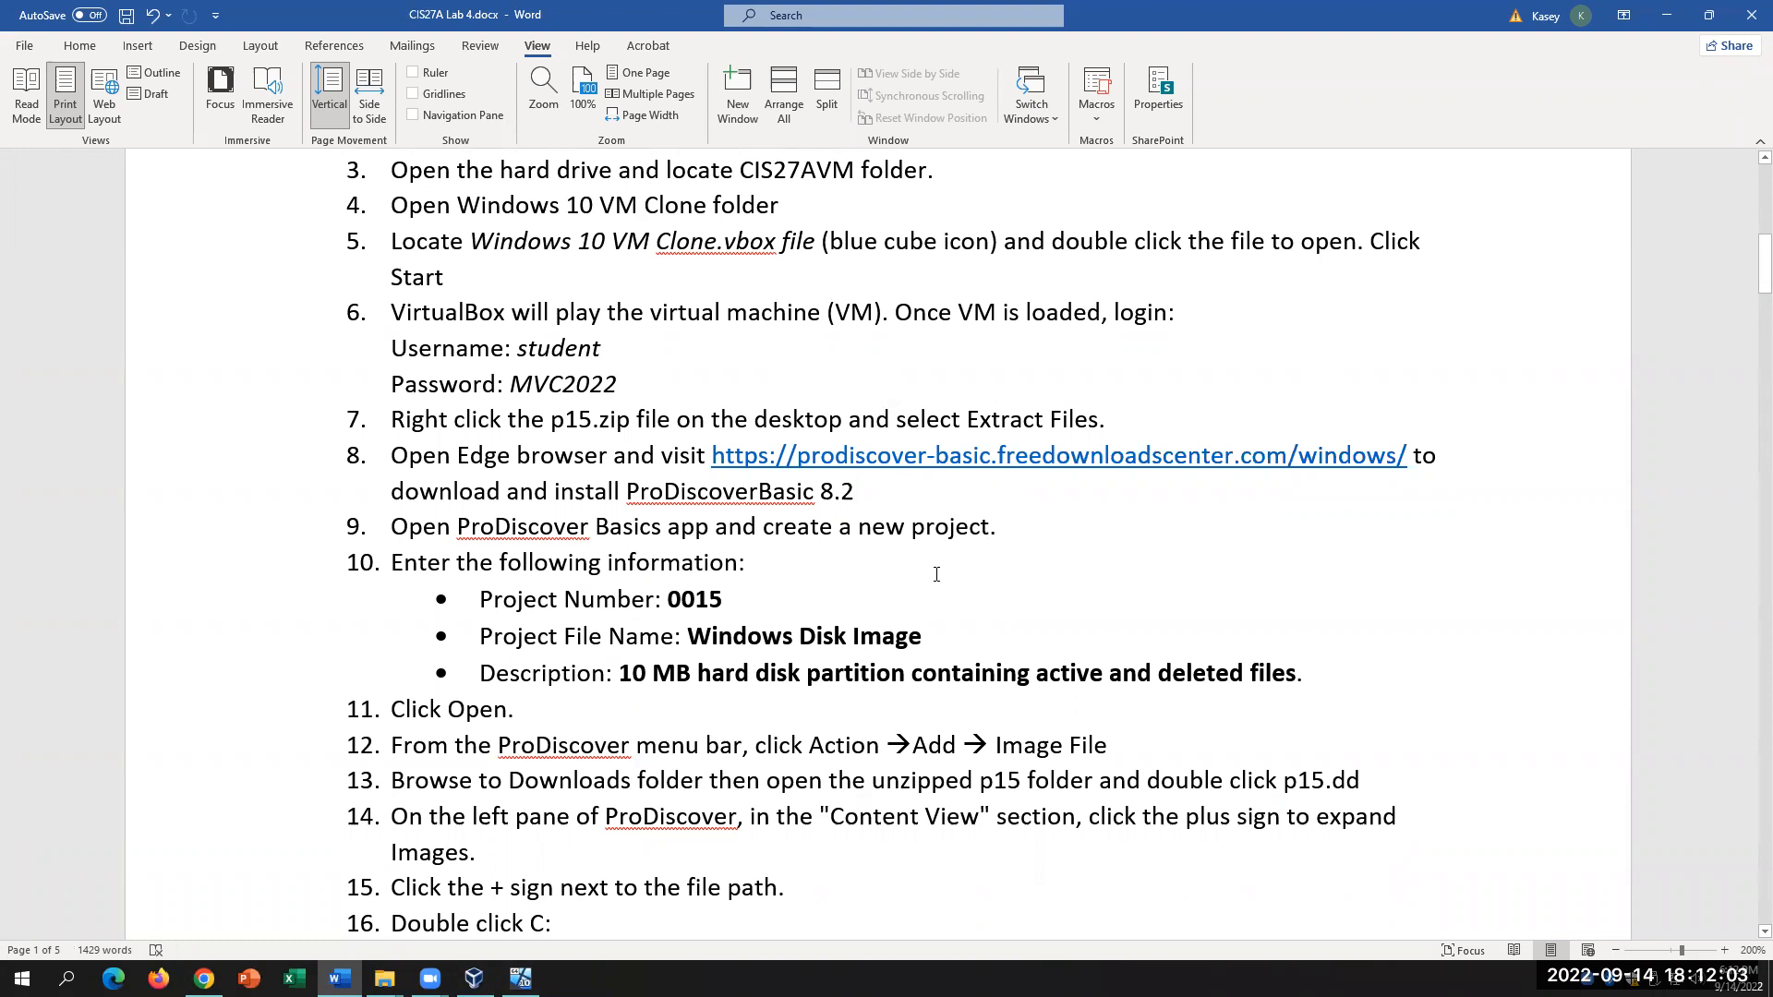
pyautogui.scroll(-1, 936, 574)
pyautogui.scroll(1, 936, 583)
pyautogui.scroll(1, 937, 563)
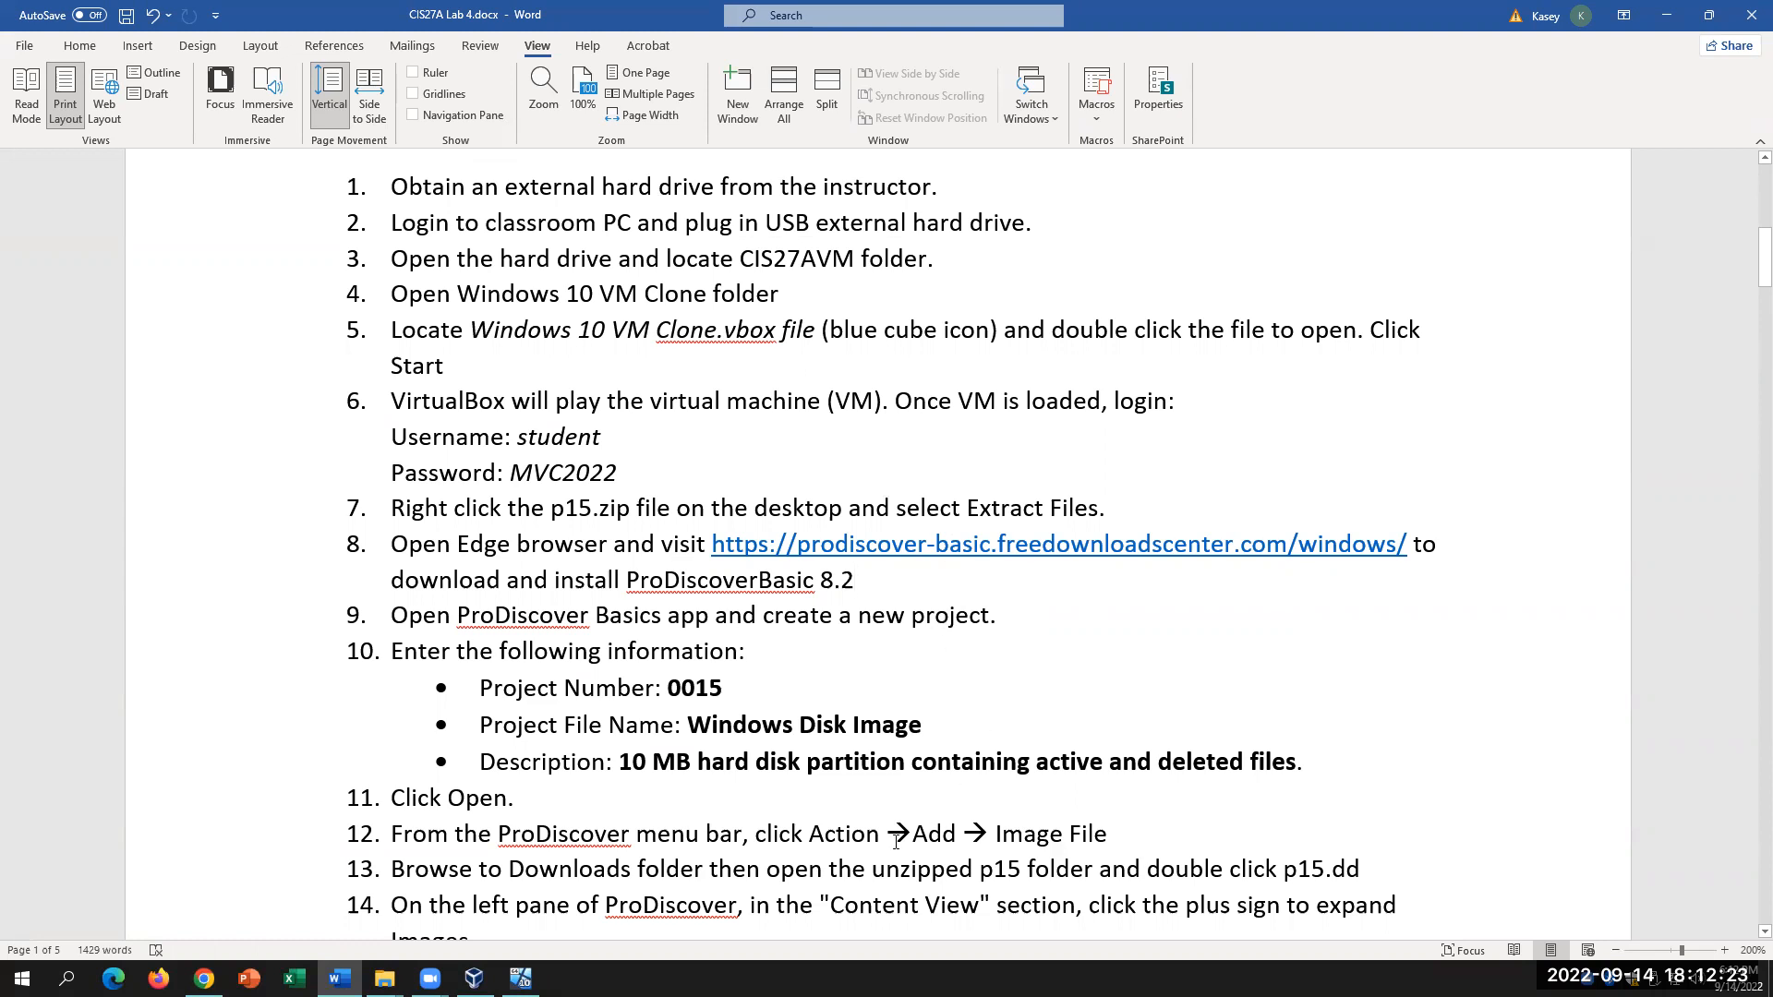
pyautogui.click(520, 978)
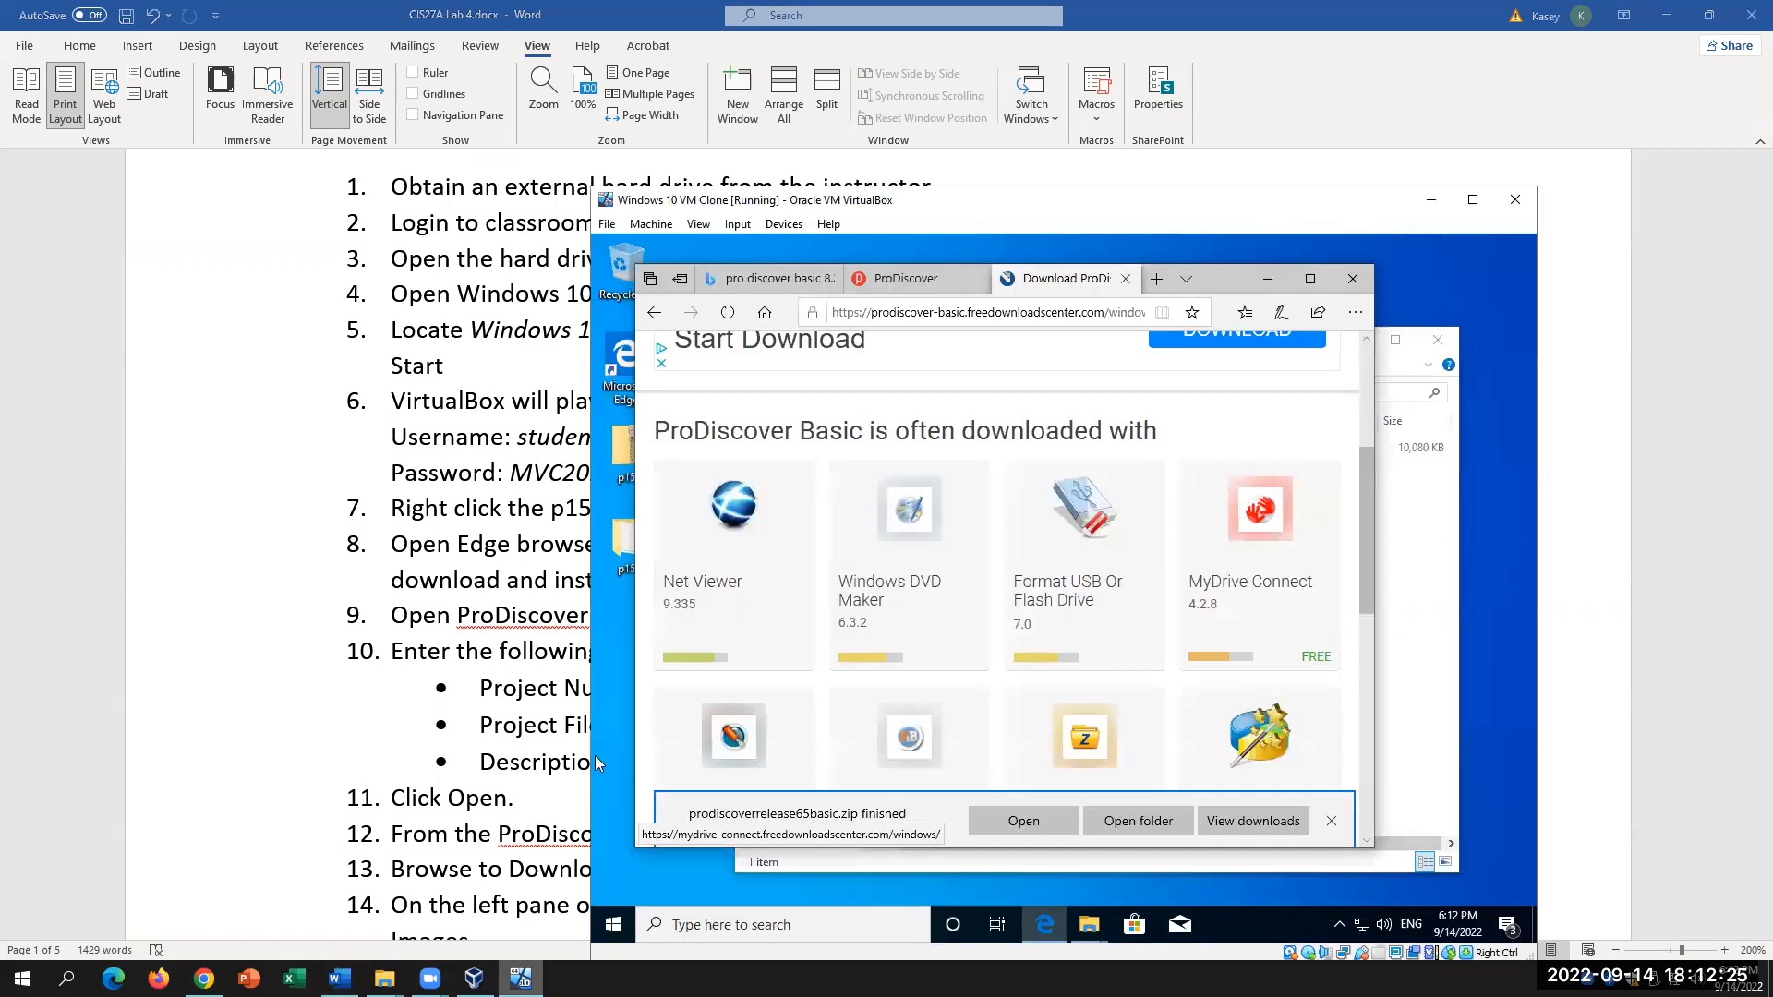
# Step: Show the Downloads folder, close all Edge tabs, and extract prodiscoverrelease65basic.zip there
pyautogui.click(1016, 822)
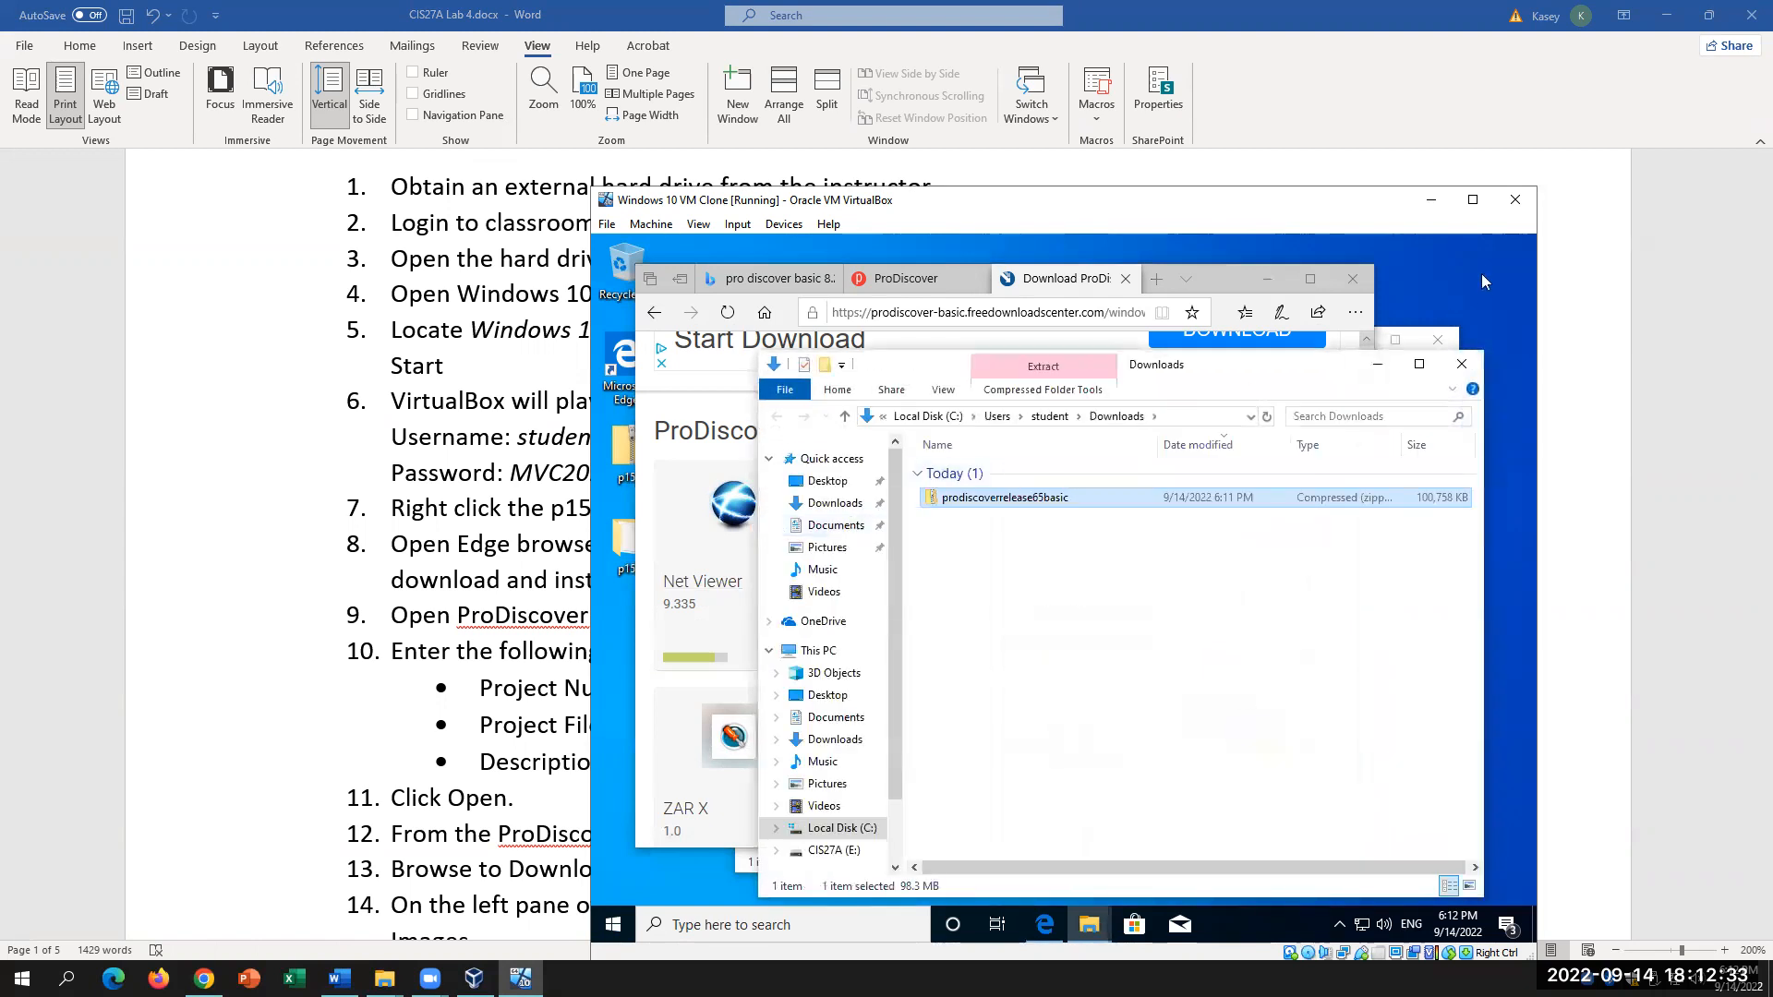
pyautogui.click(1352, 278)
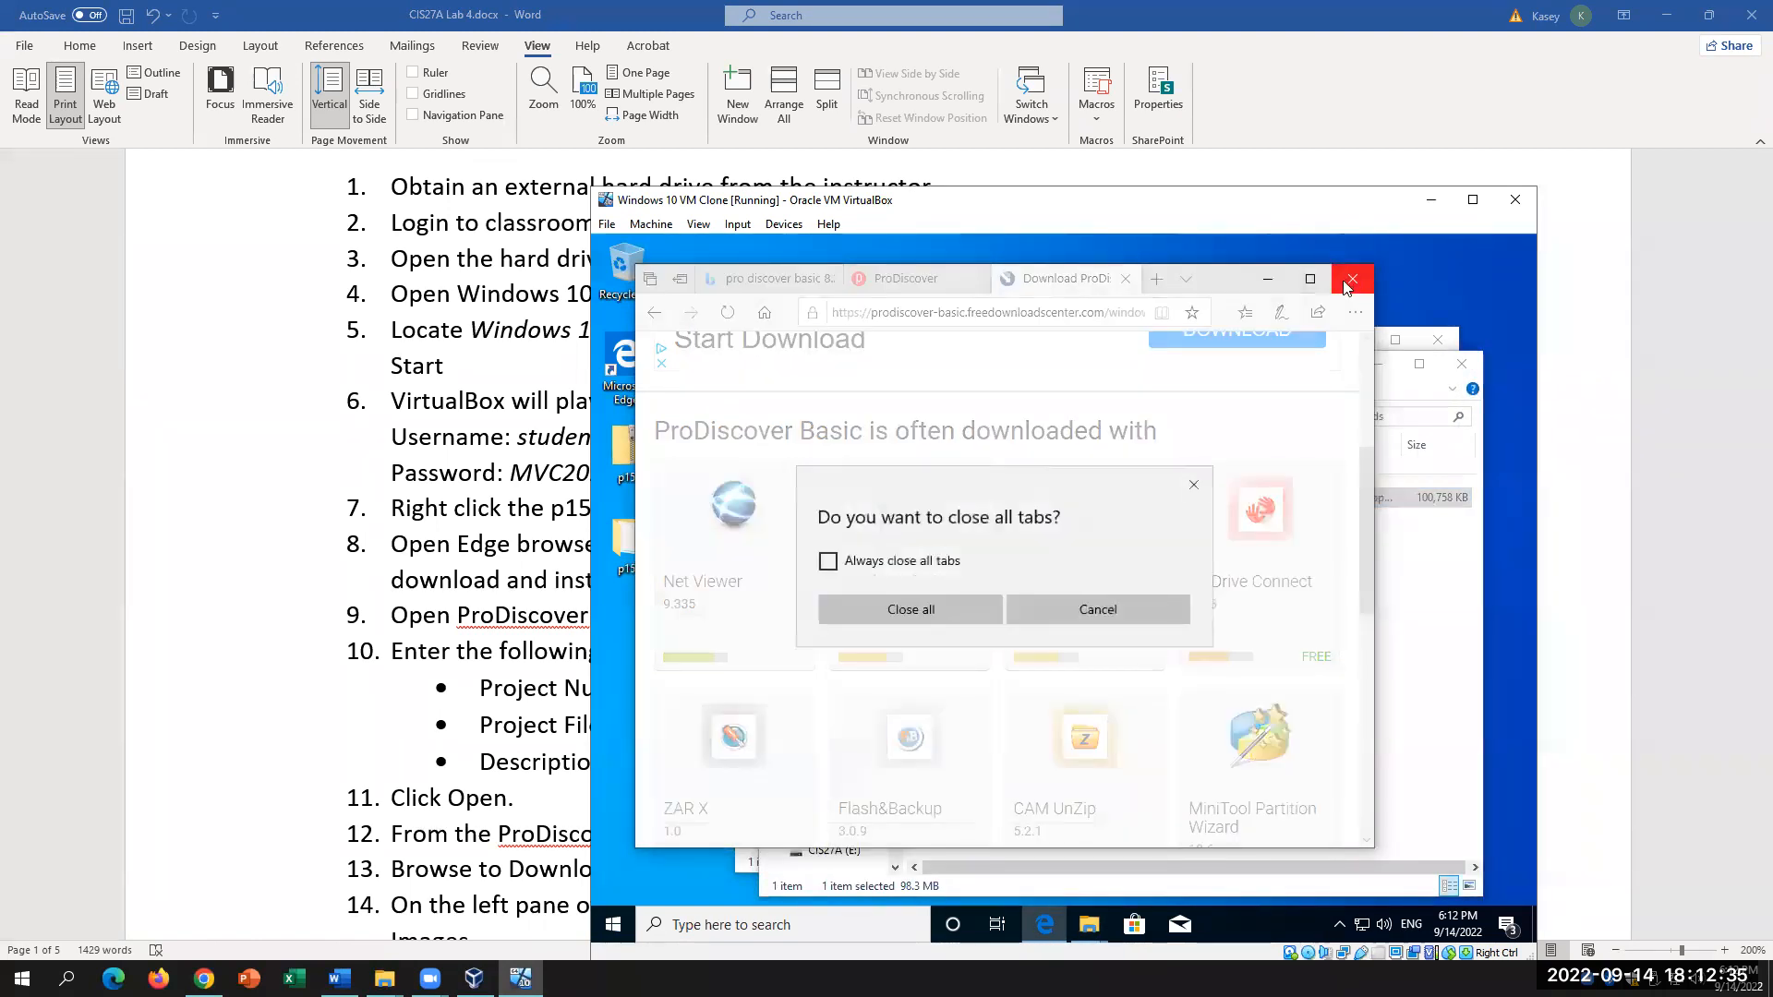
pyautogui.click(930, 609)
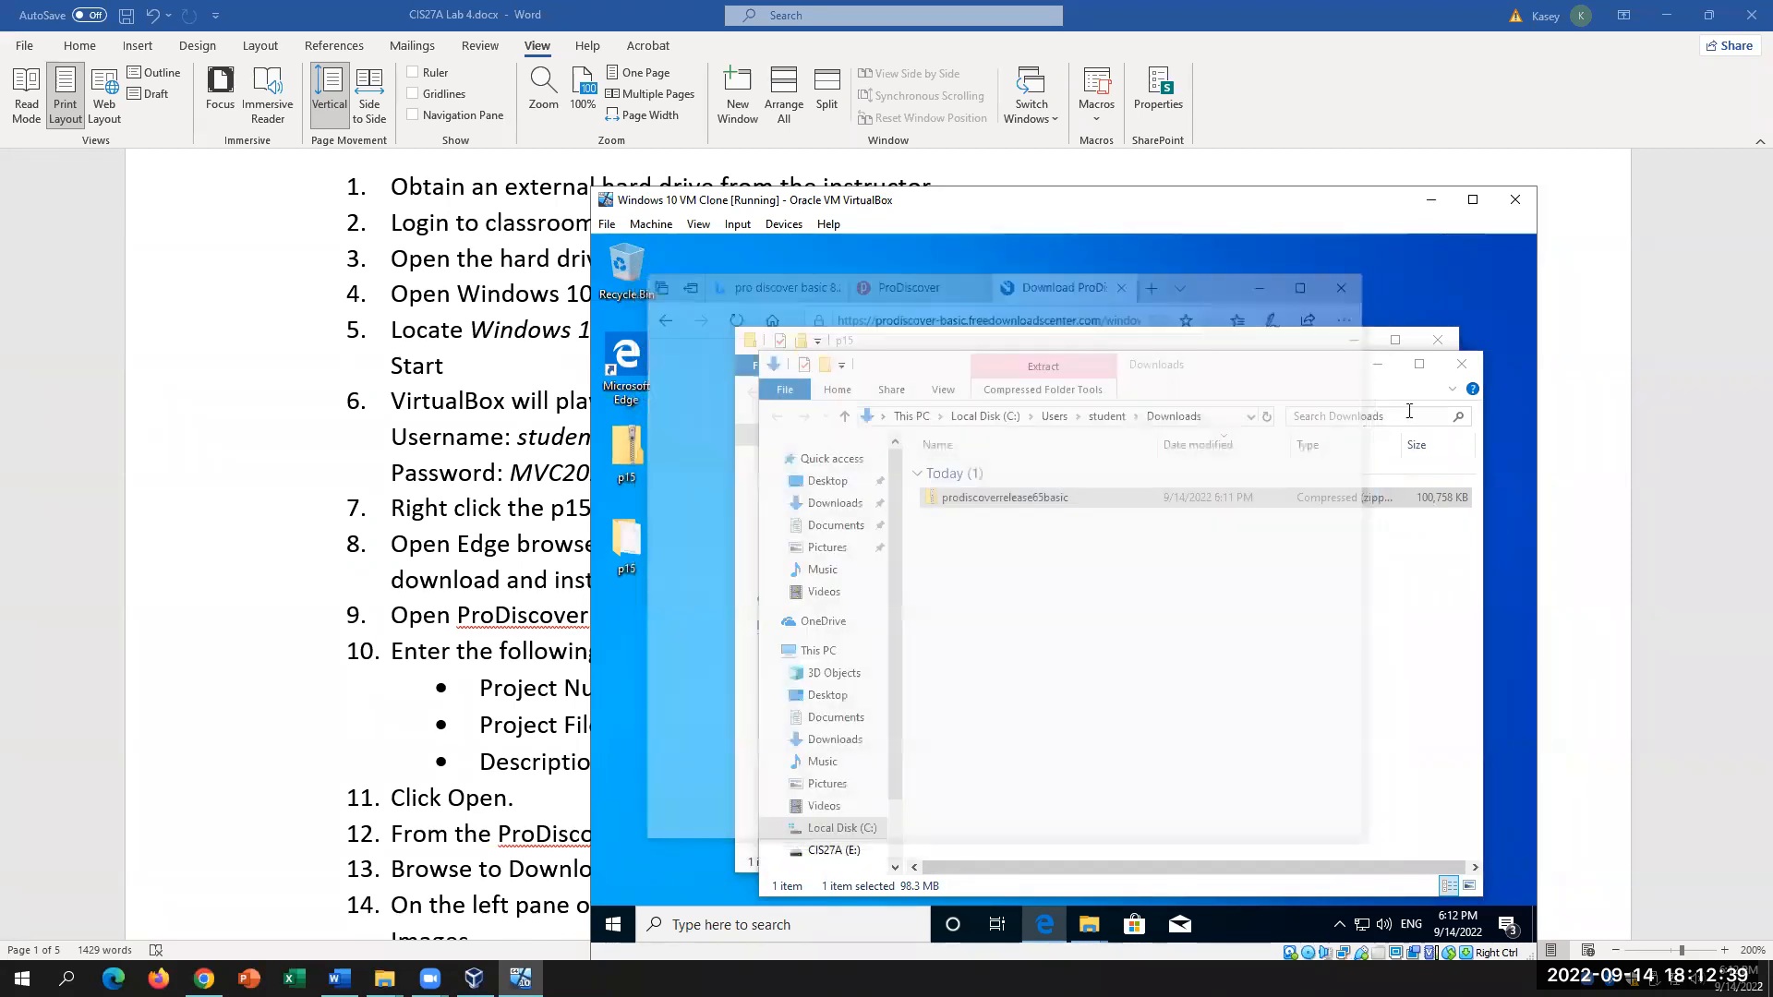
pyautogui.rightClick(1013, 502)
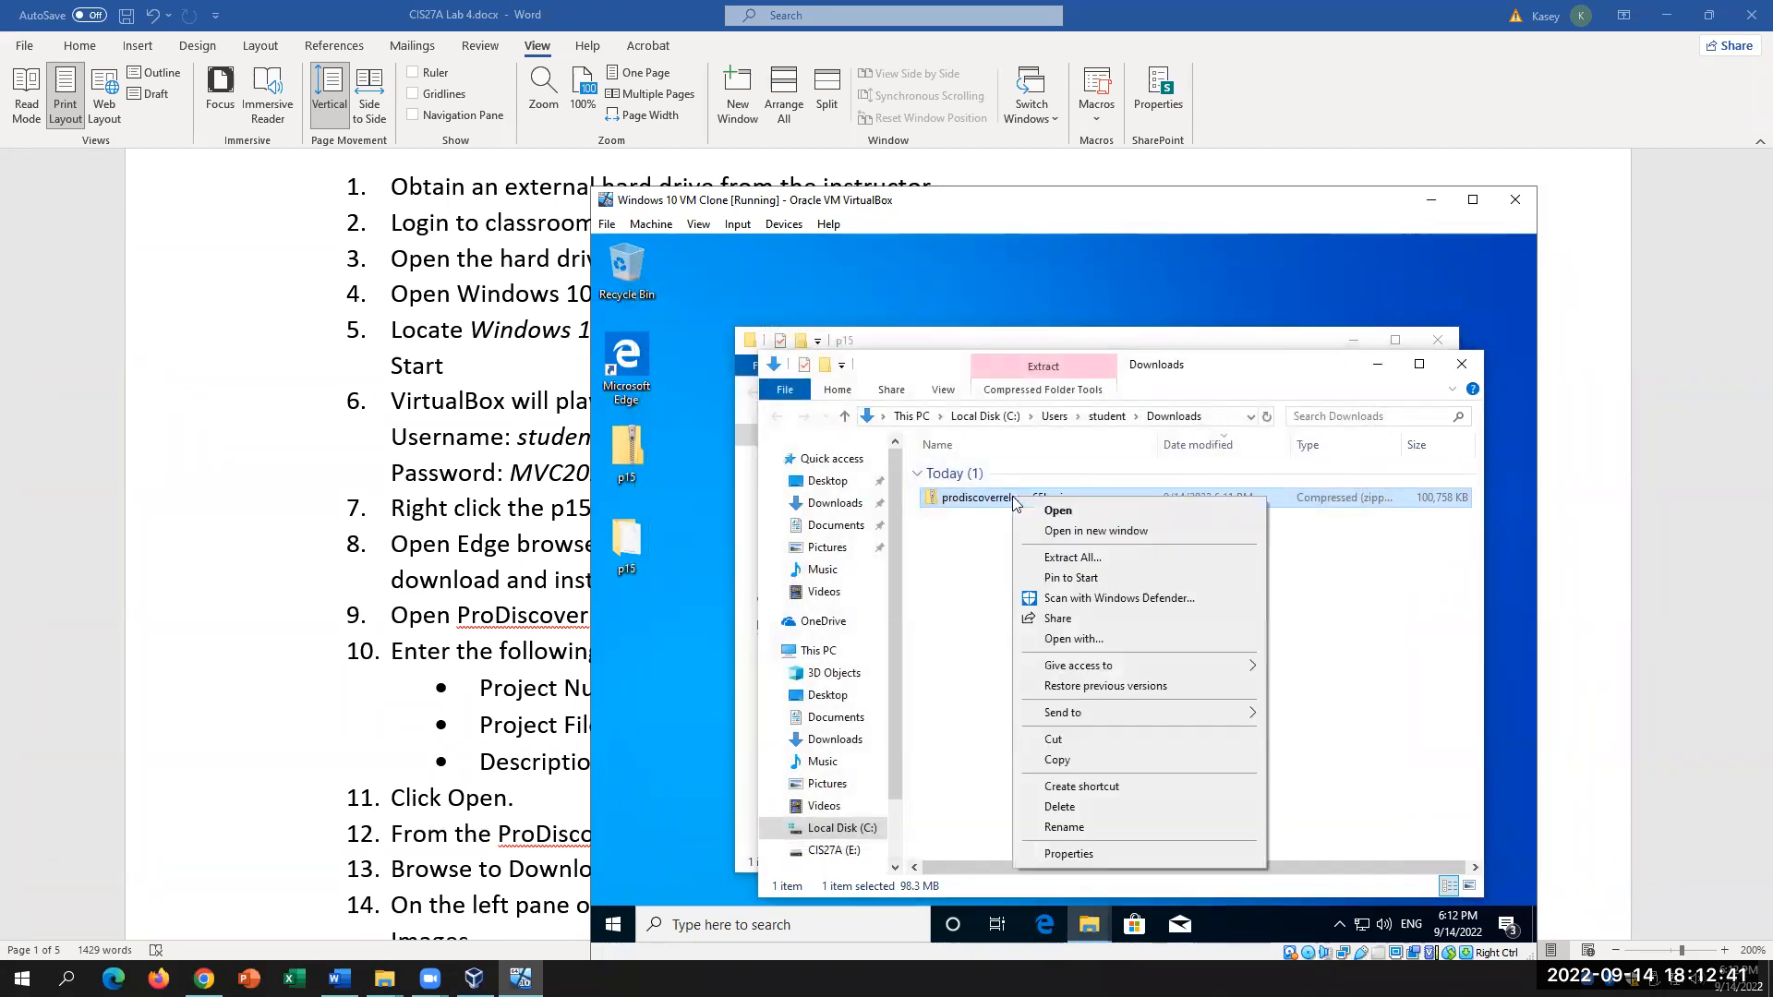
pyautogui.click(1060, 557)
pyautogui.click(1234, 757)
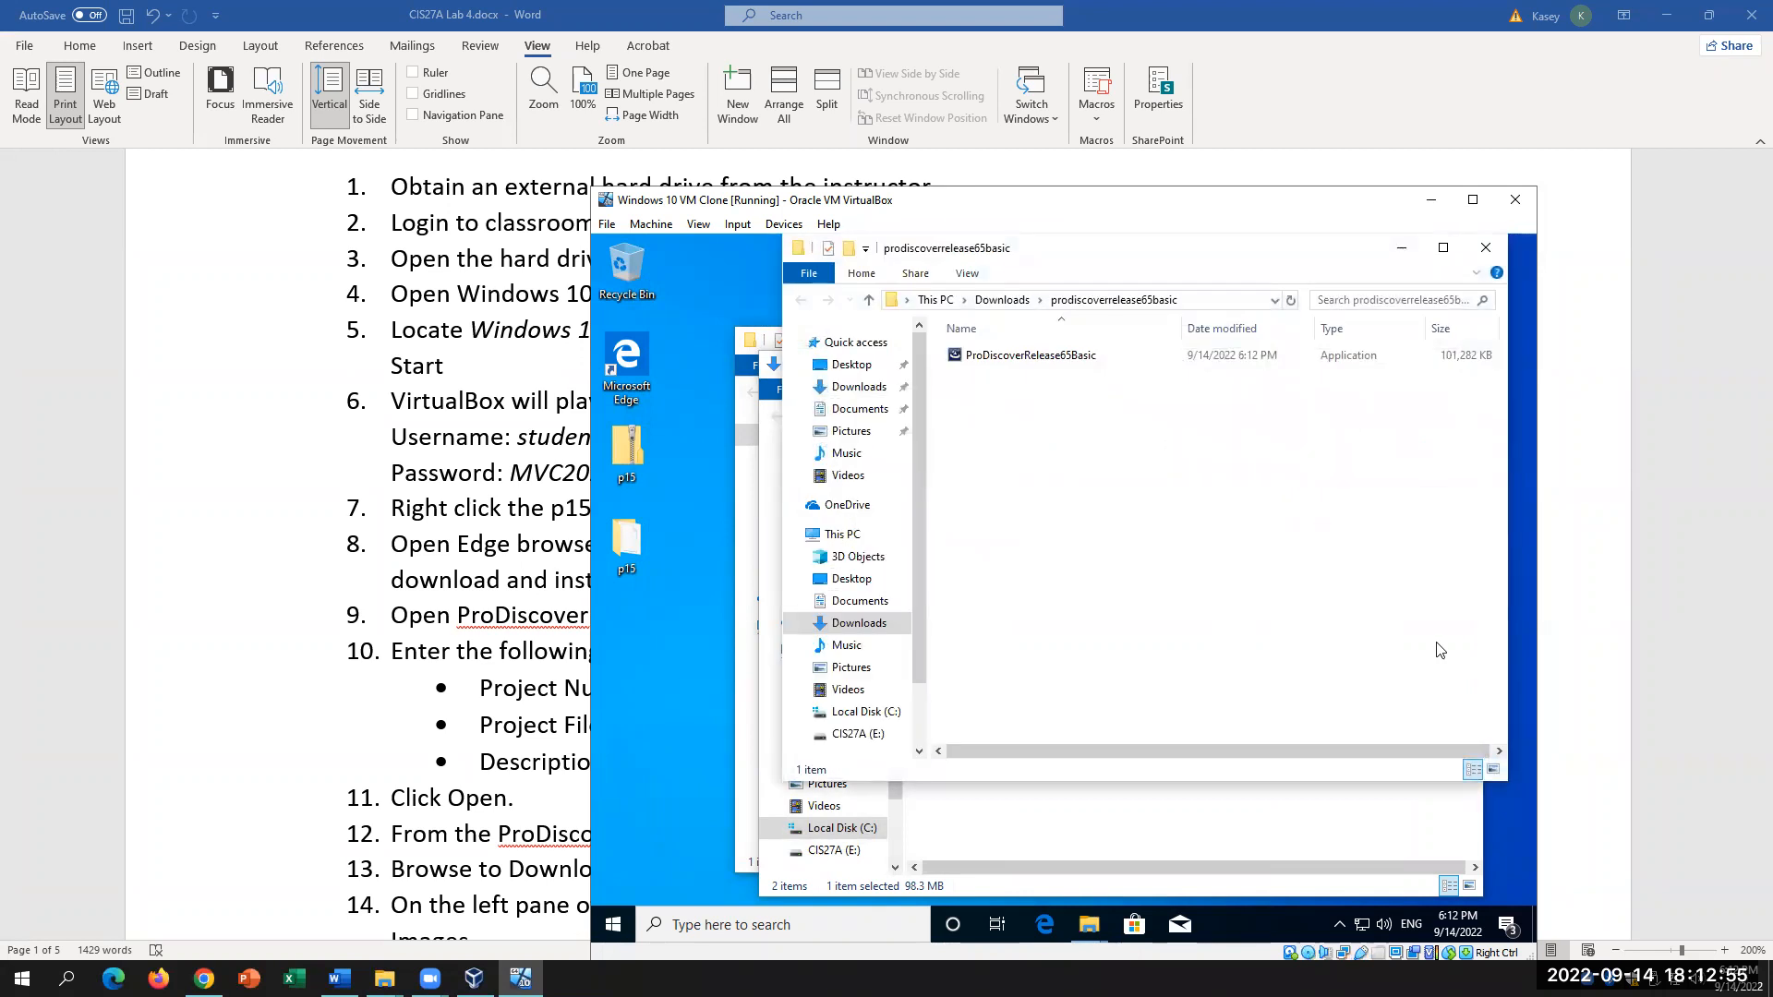
pyautogui.doubleClick(1032, 359)
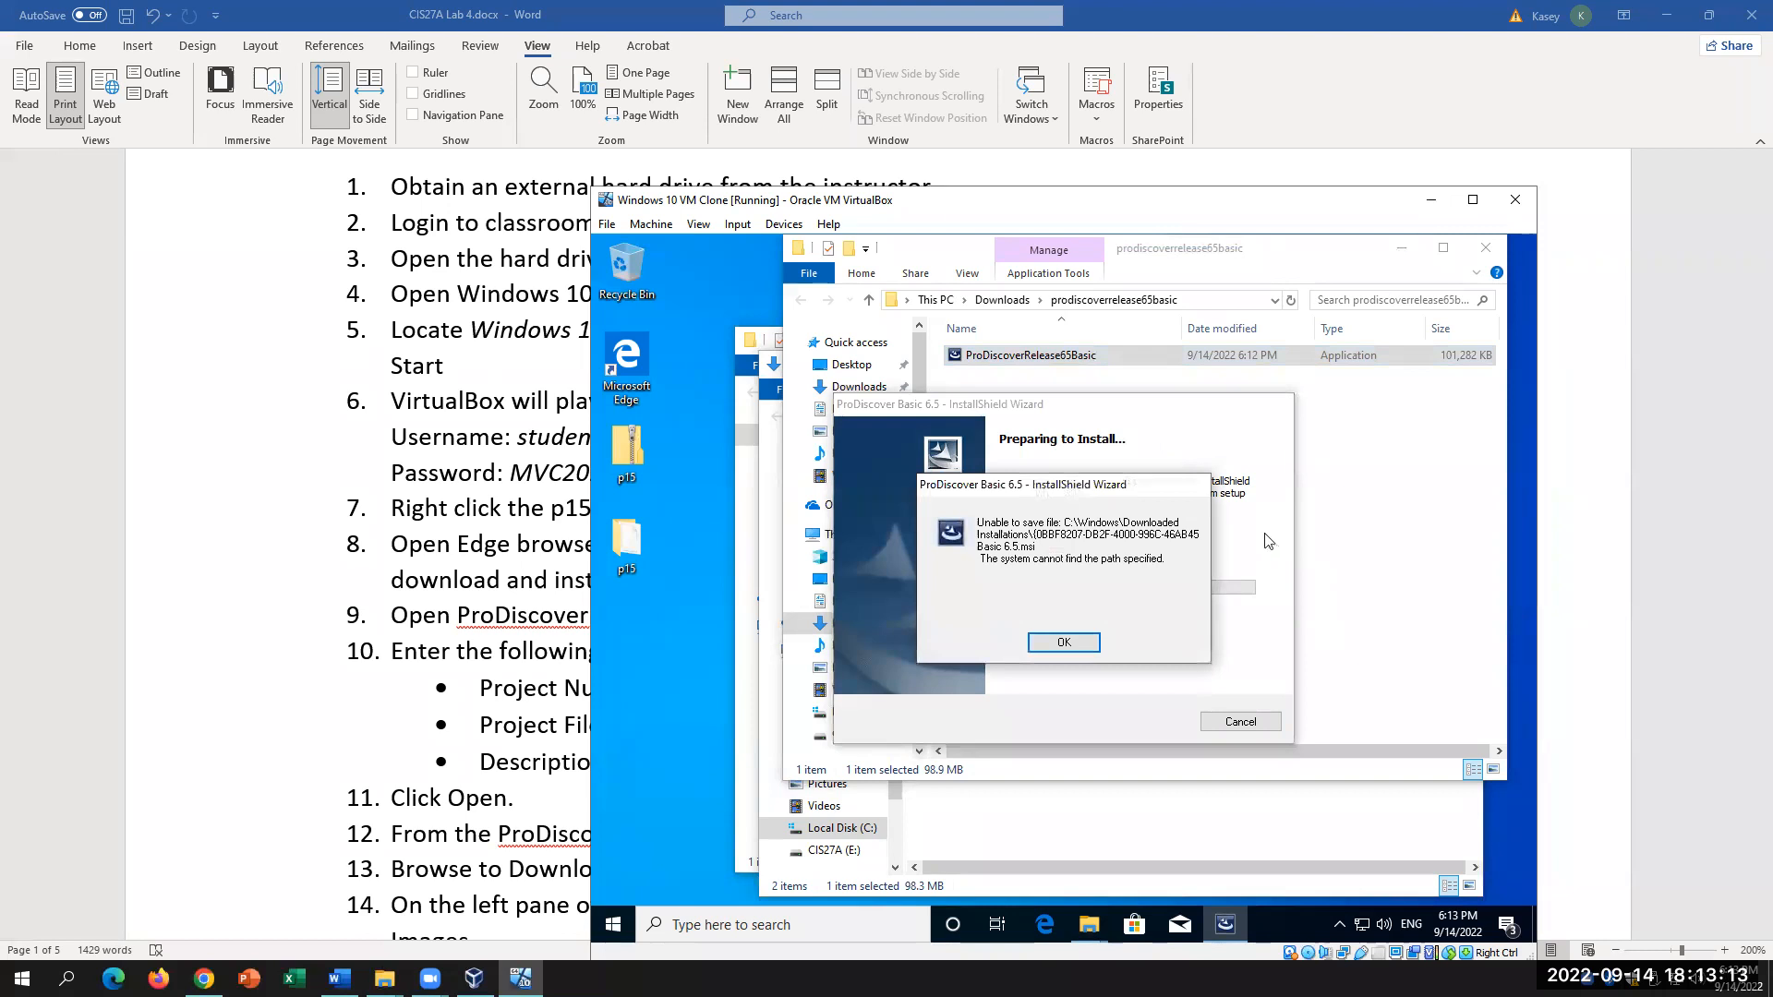
pyautogui.click(1063, 642)
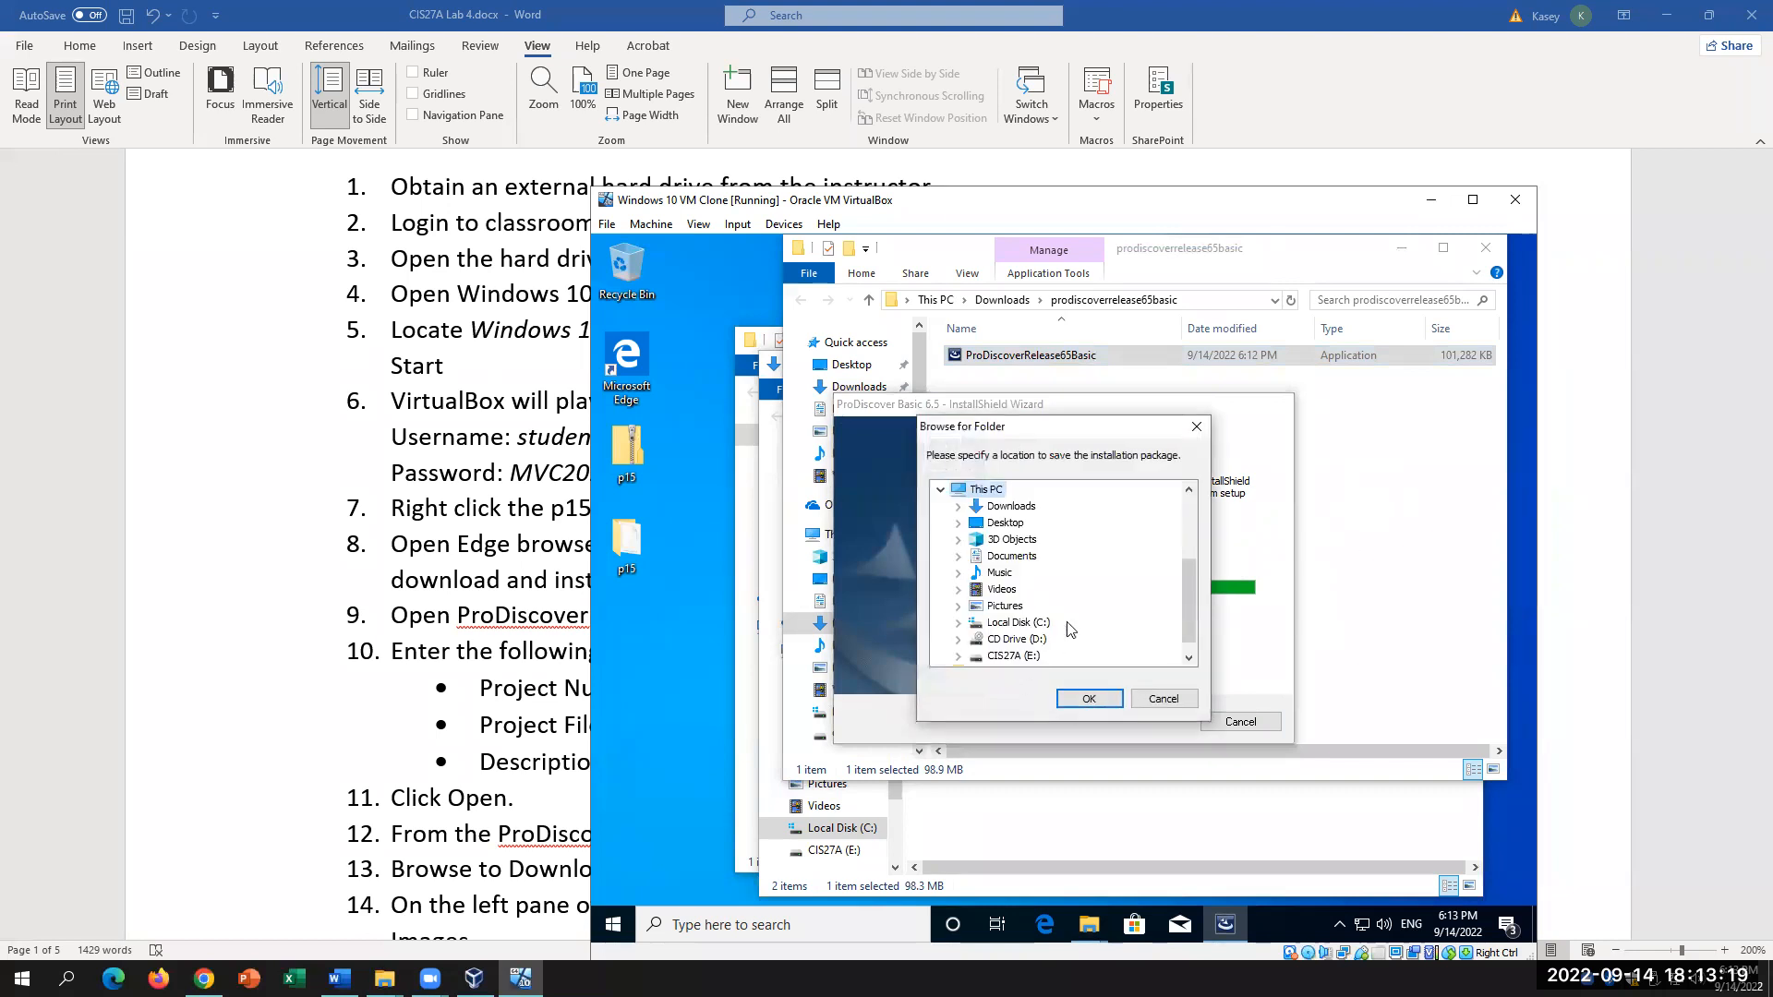
pyautogui.click(1200, 429)
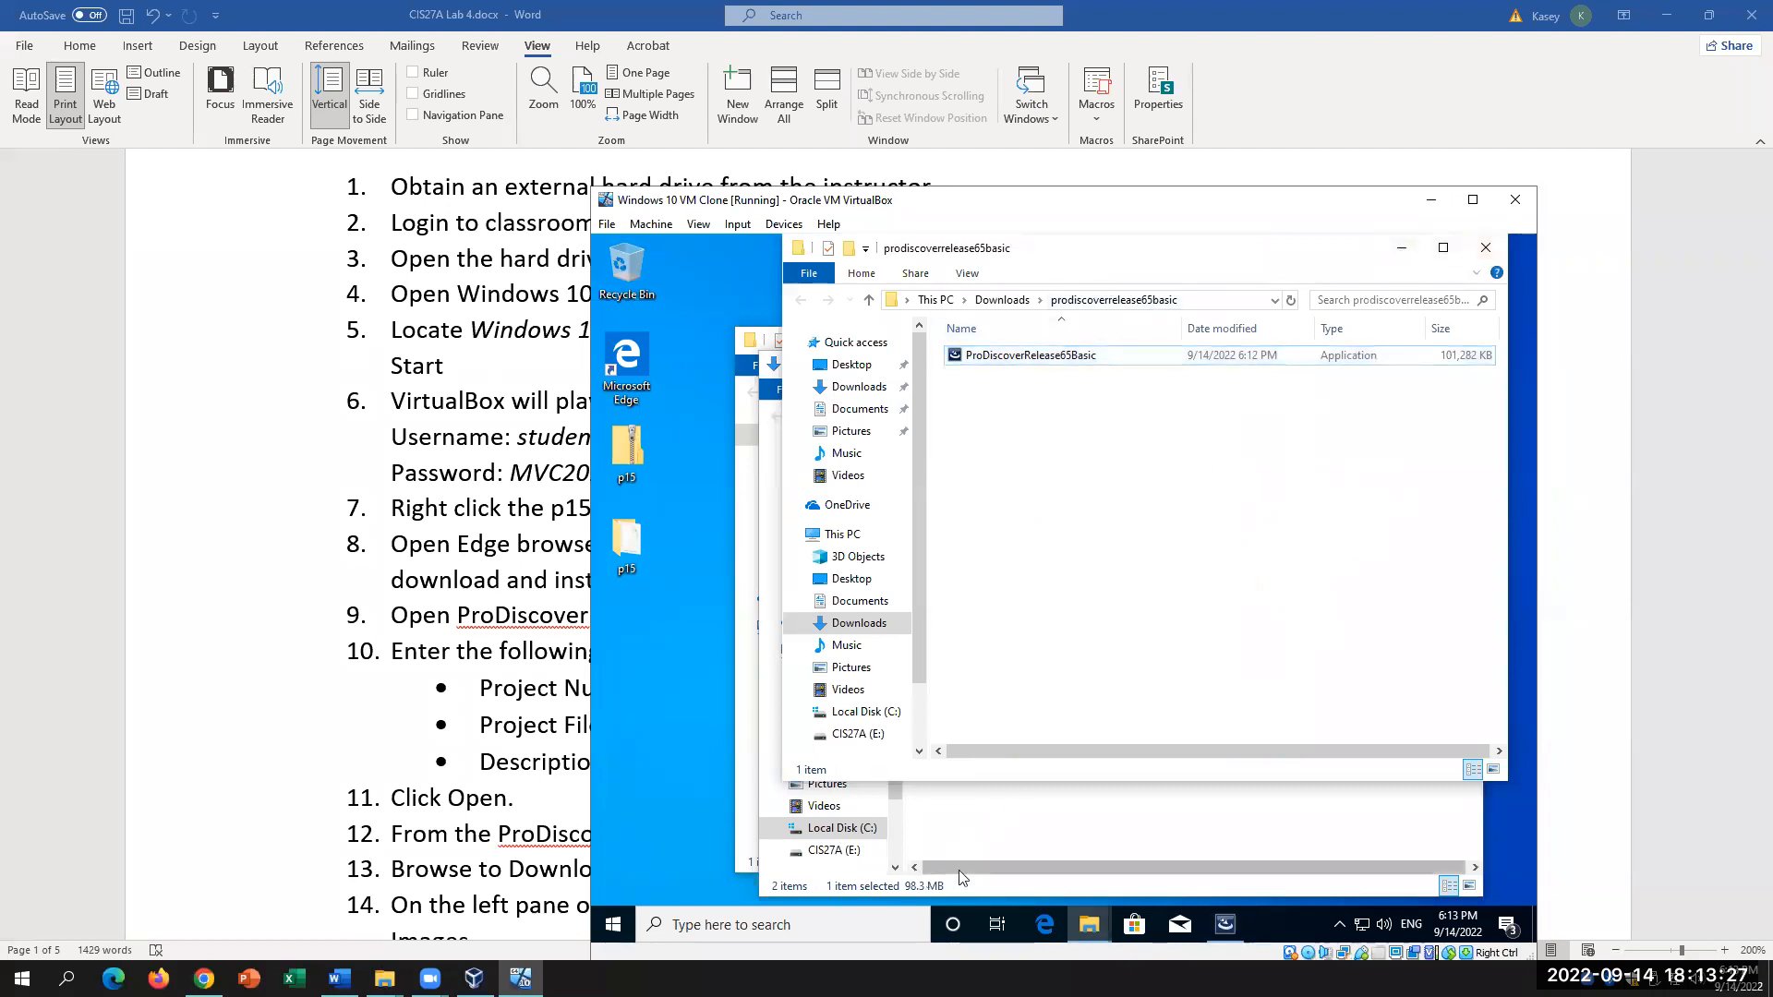
# Step: Unpack the ProDiscover Basic 6.5 installation package to the Desktop
pyautogui.click(1225, 930)
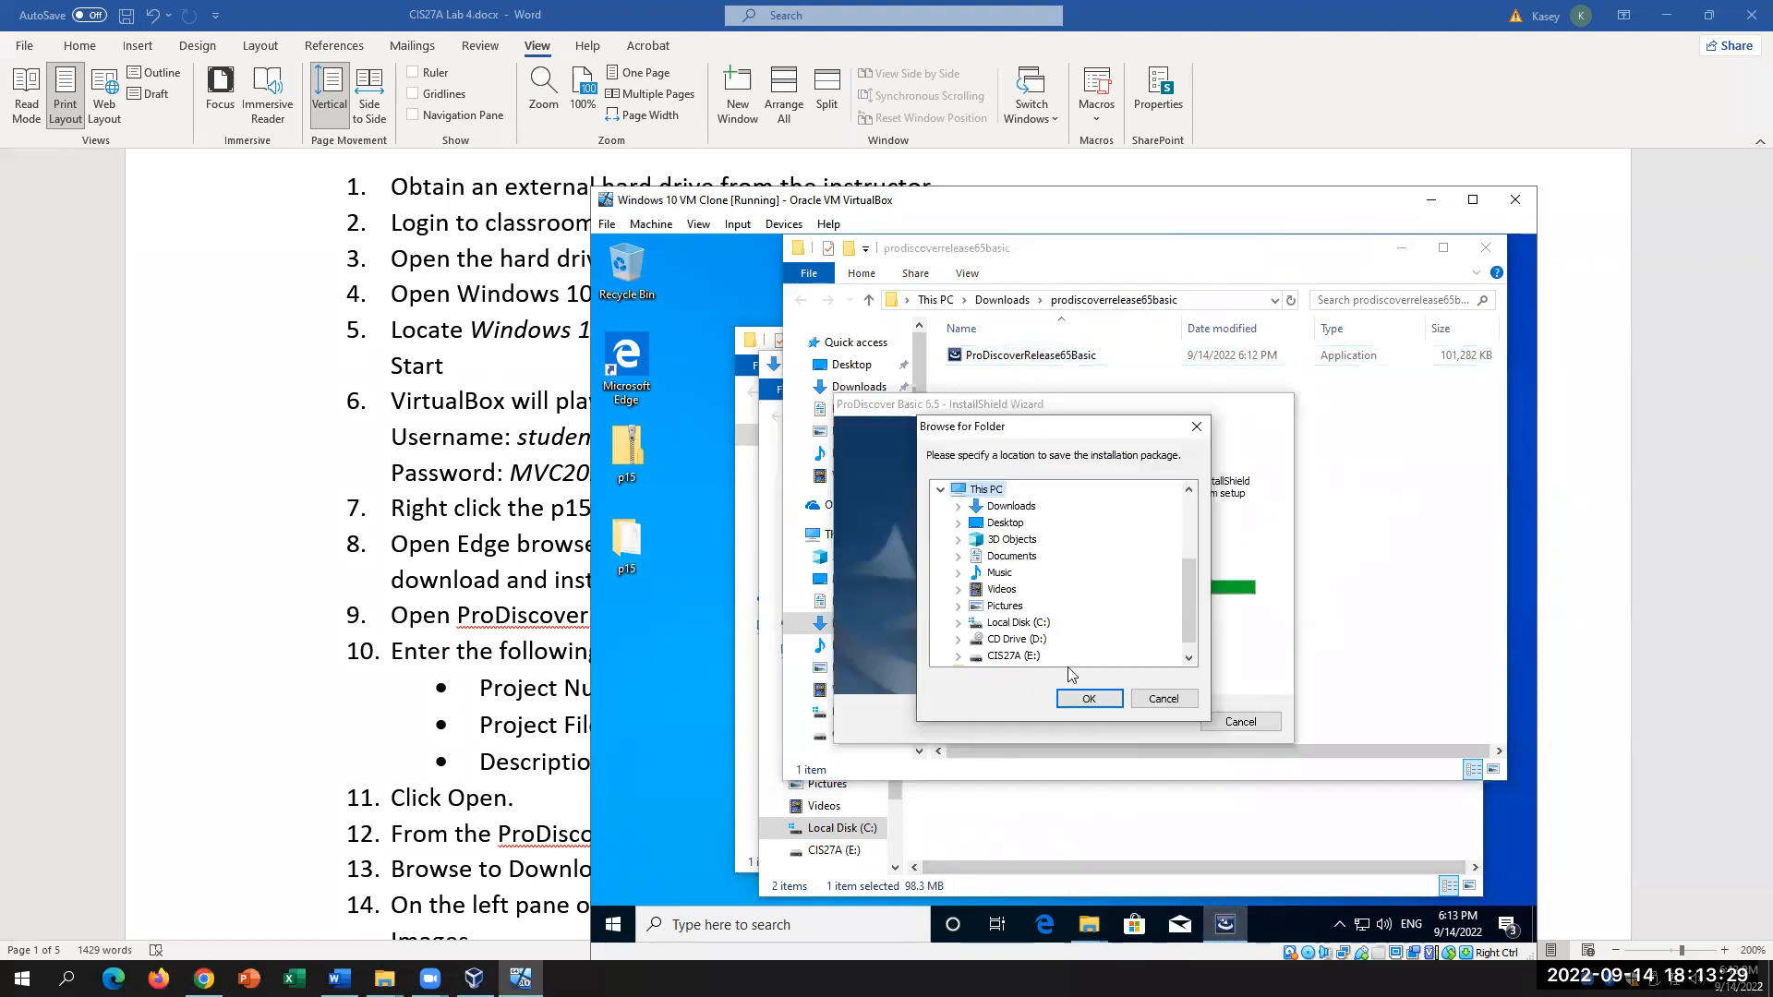
pyautogui.click(1007, 524)
pyautogui.click(1089, 699)
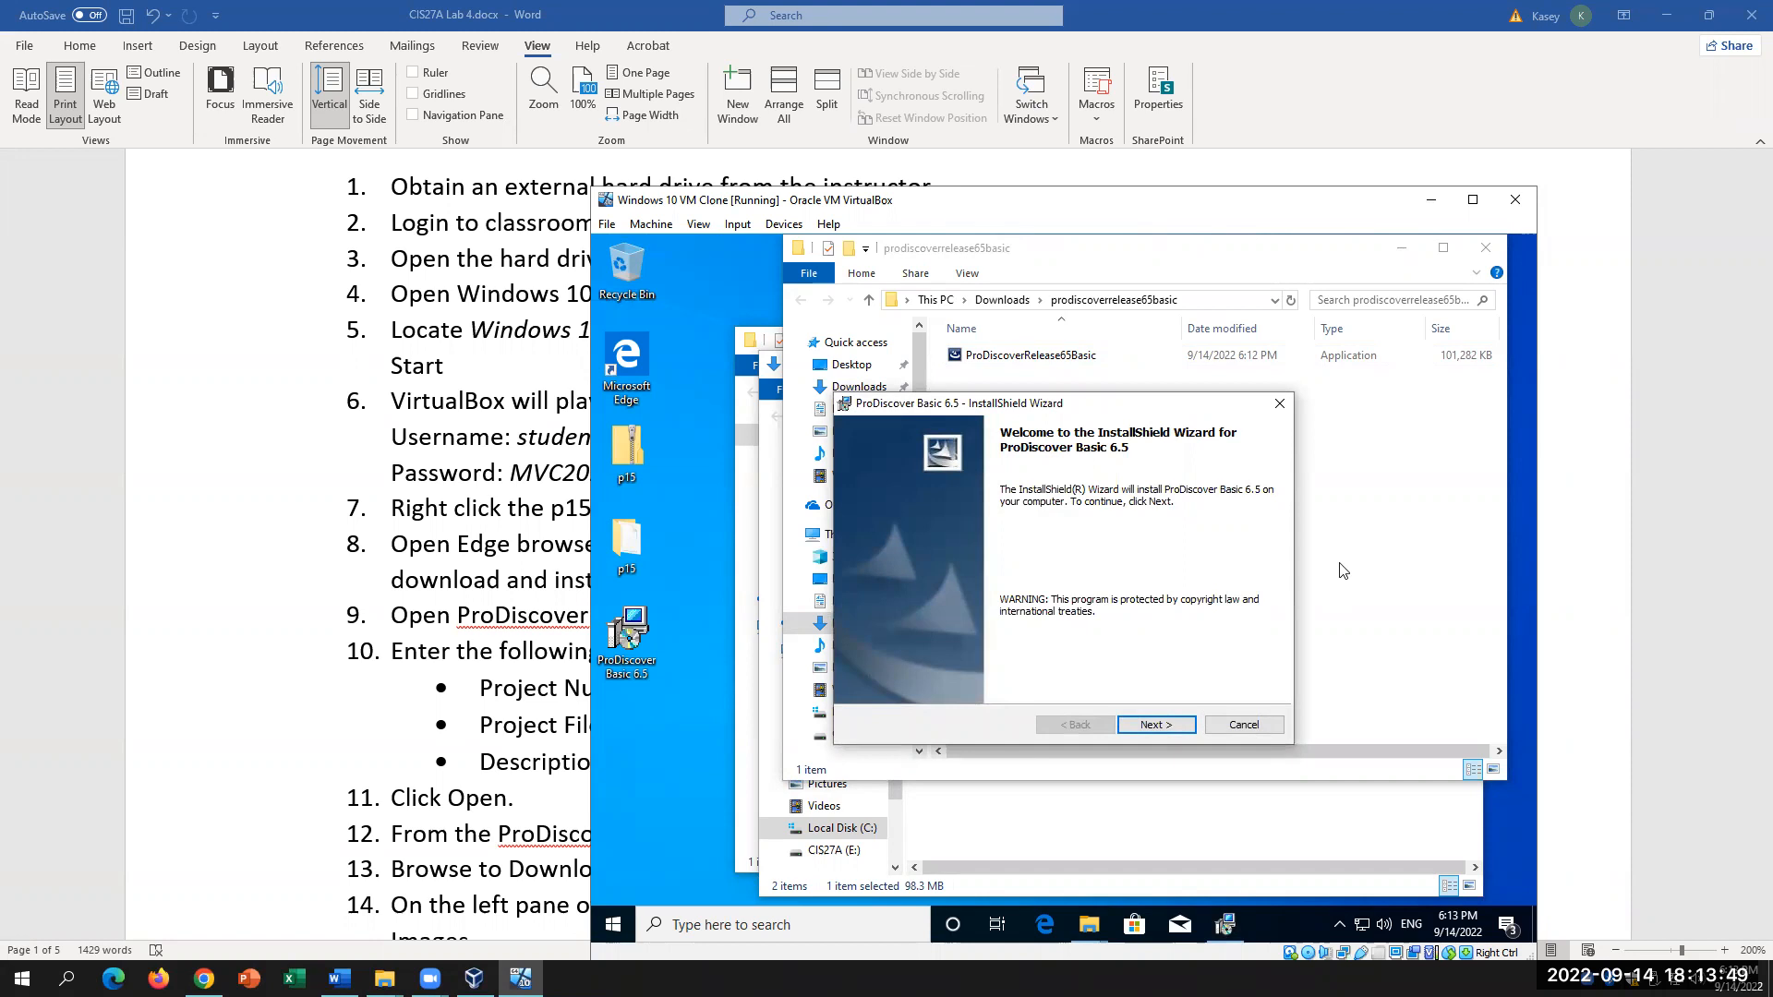
# Step: Accept the license and keep the default customer details and install folder, reaching Ready to Install
pyautogui.click(1186, 729)
pyautogui.click(970, 658)
pyautogui.click(1156, 724)
pyautogui.click(1162, 724)
pyautogui.click(1164, 724)
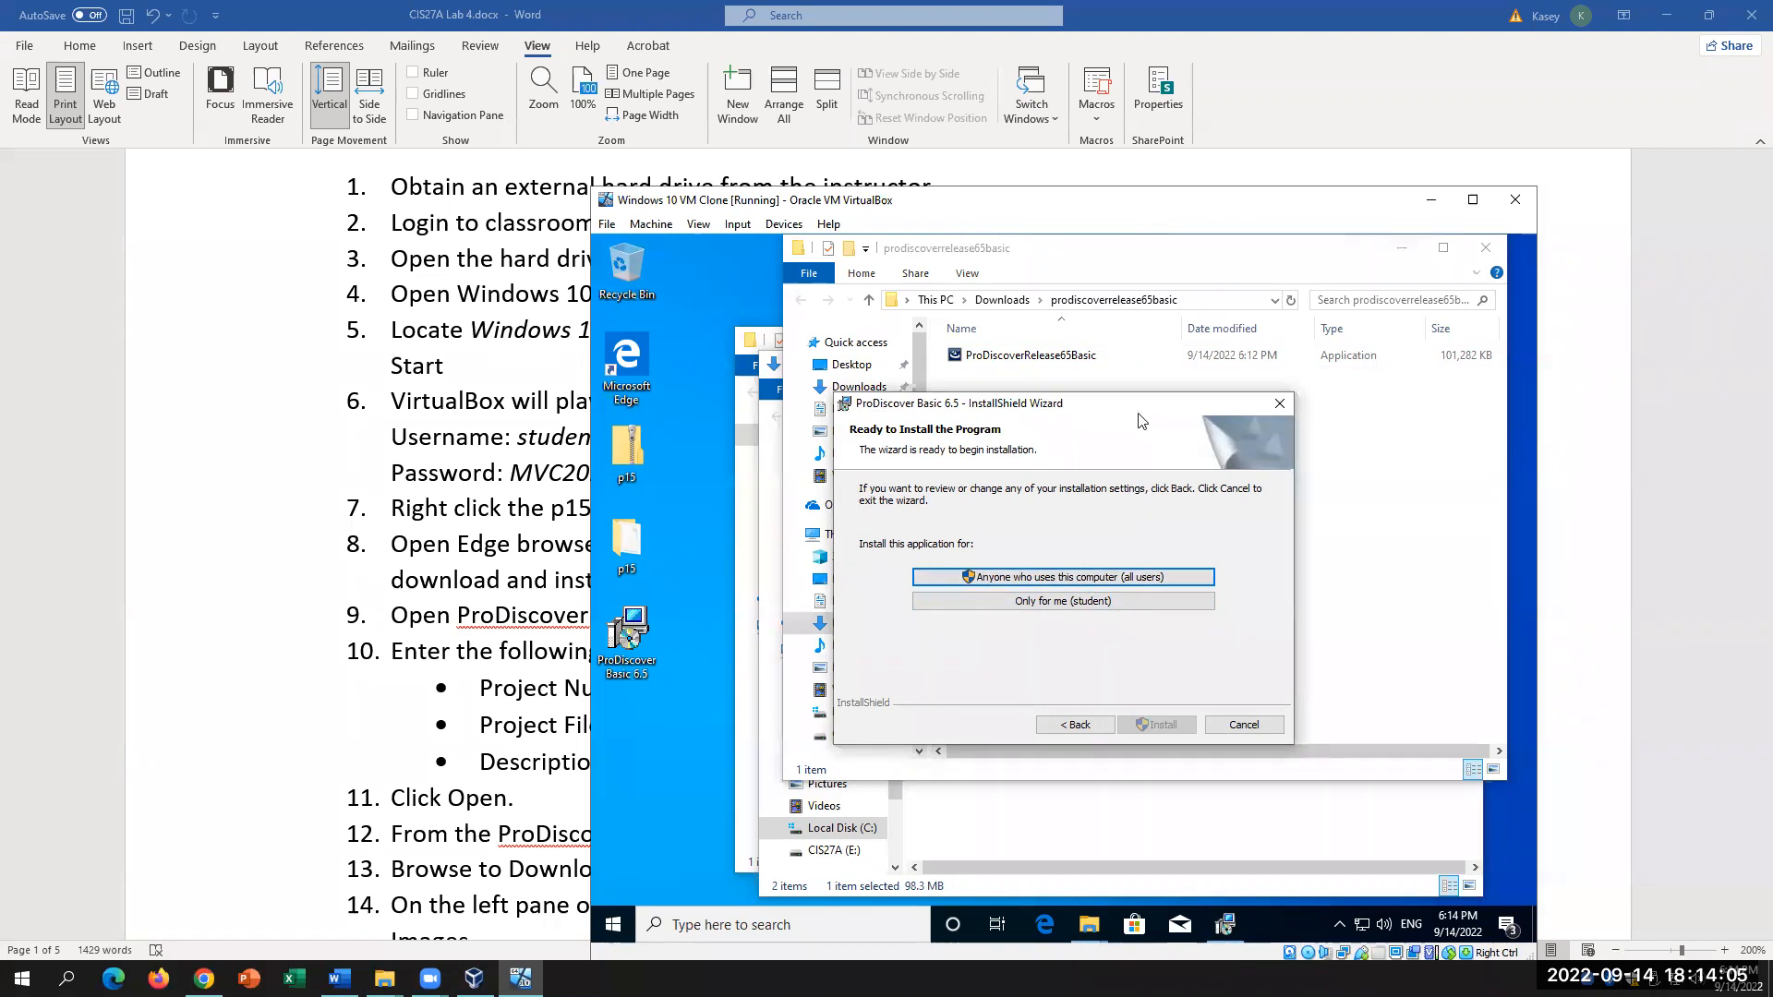
# Step: Choose 'Only for me', then cancel the installation, approve the UAC prompt and finish the interrupted wizard
pyautogui.click(1035, 604)
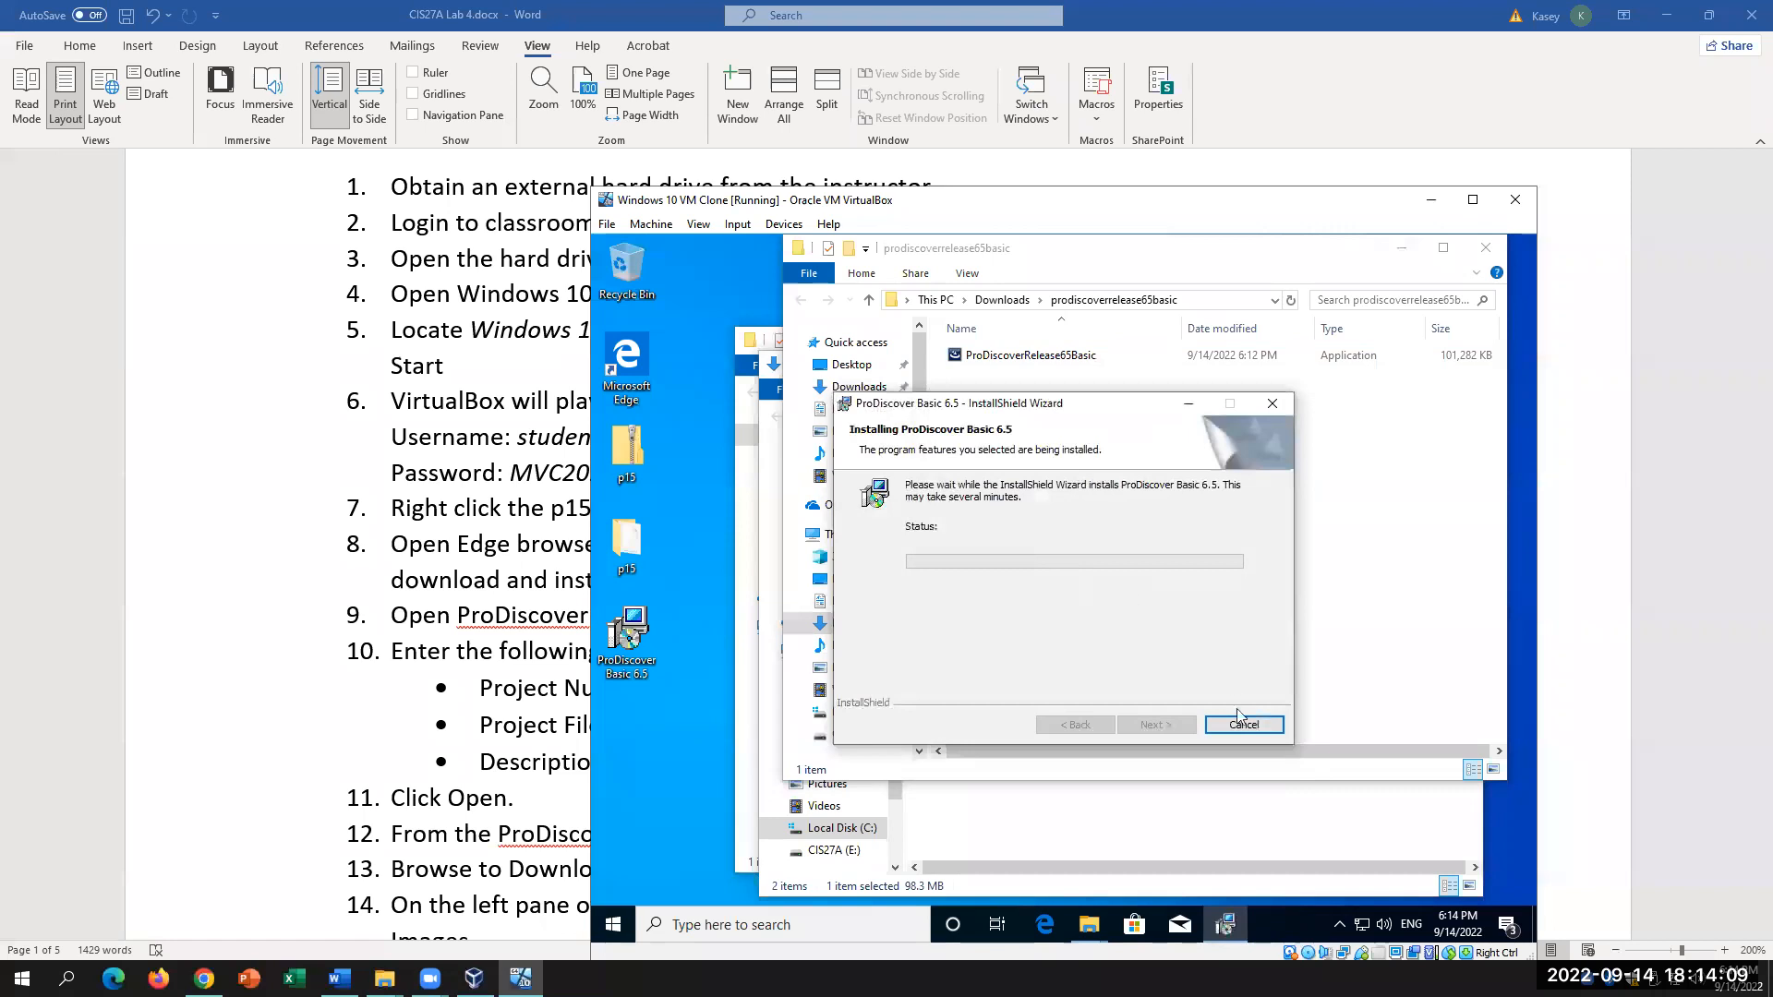
pyautogui.click(1268, 407)
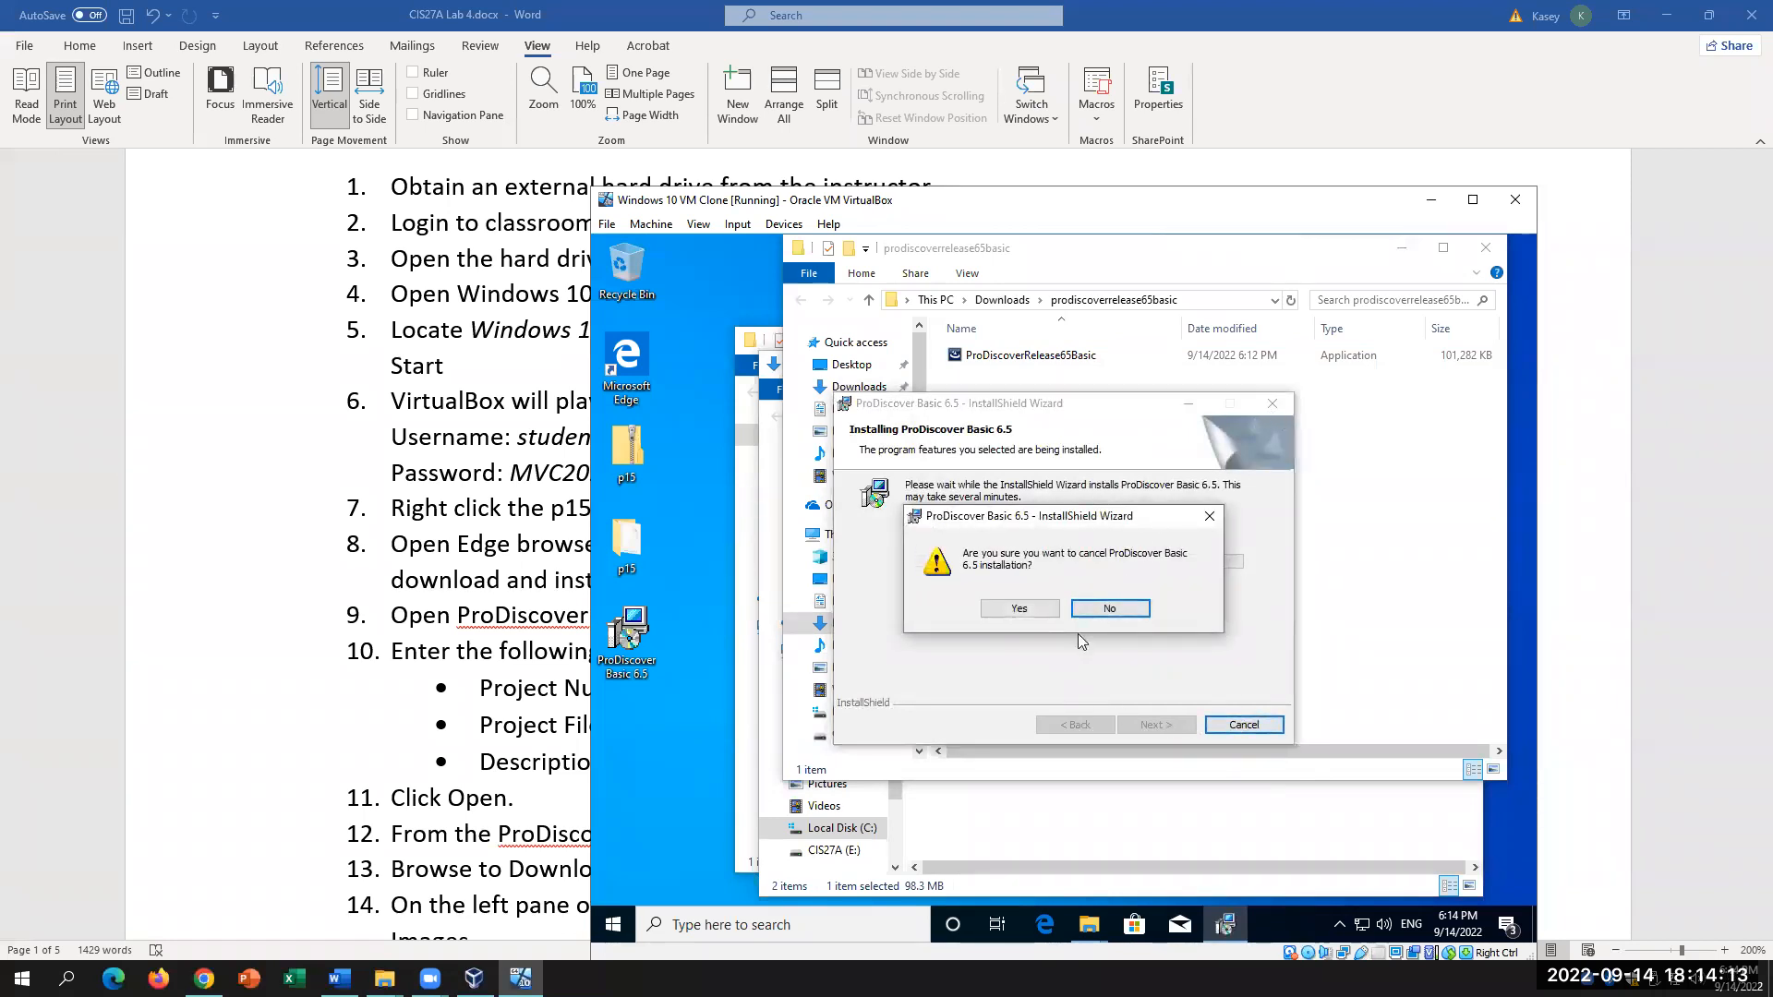
pyautogui.click(1101, 613)
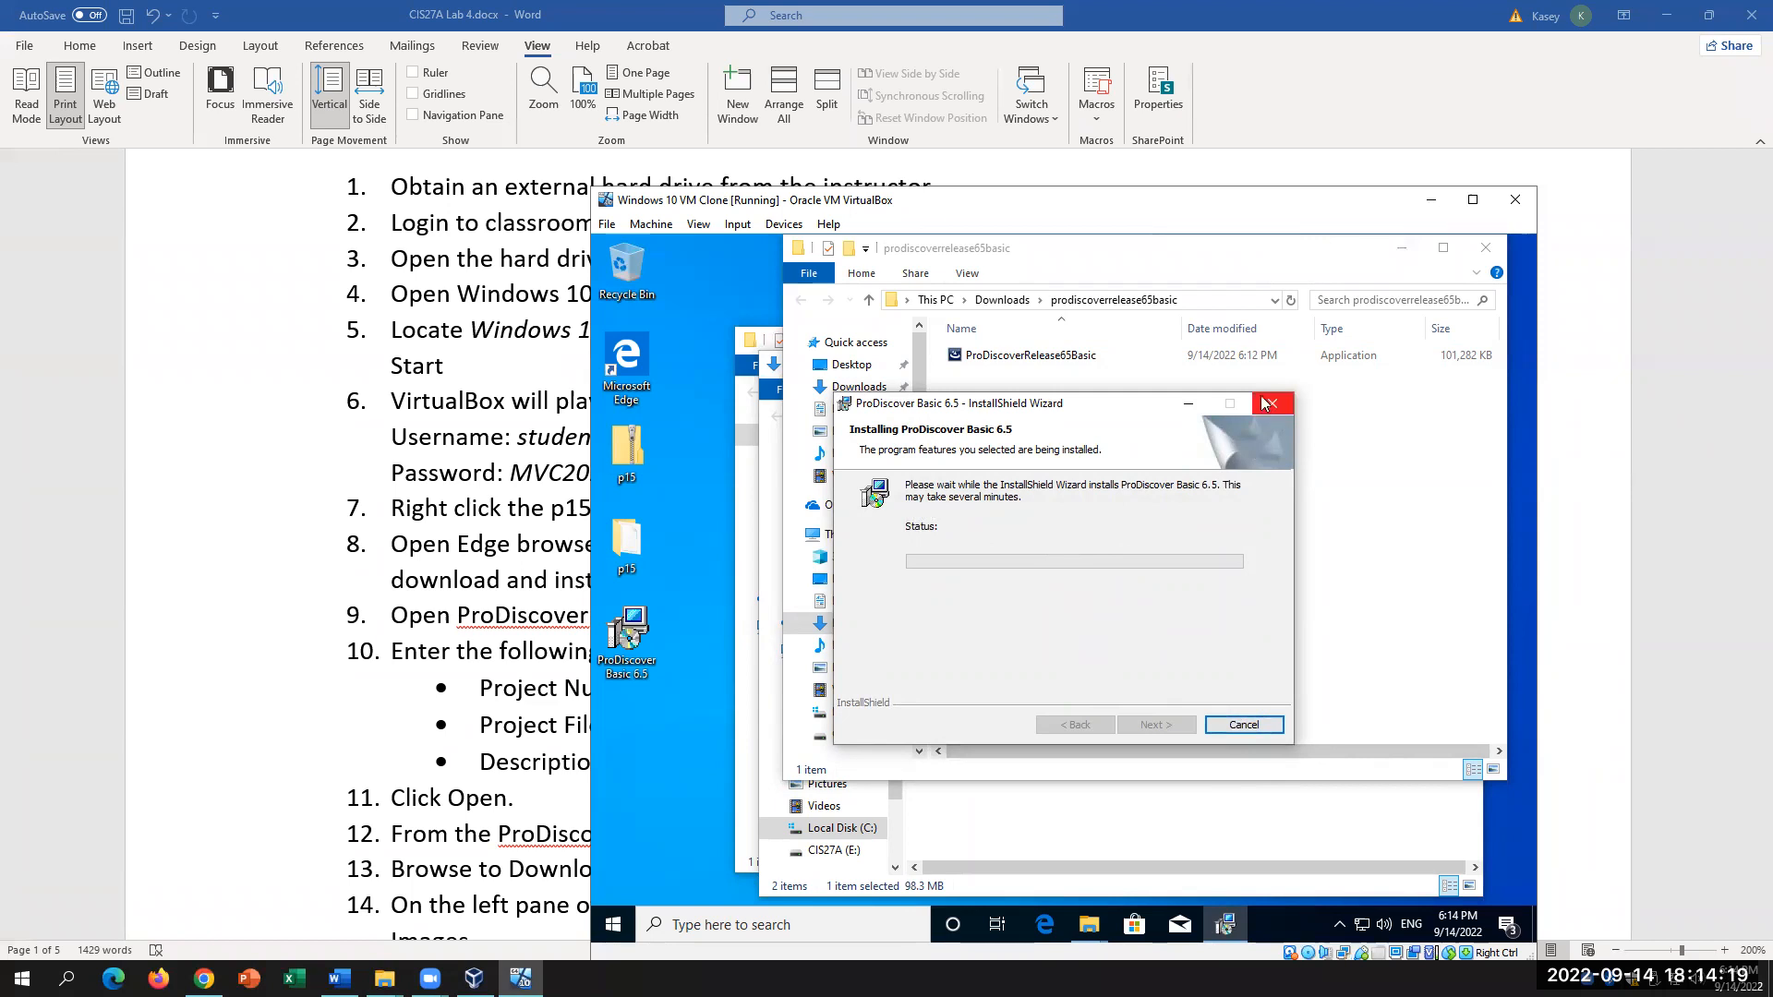
pyautogui.click(1037, 609)
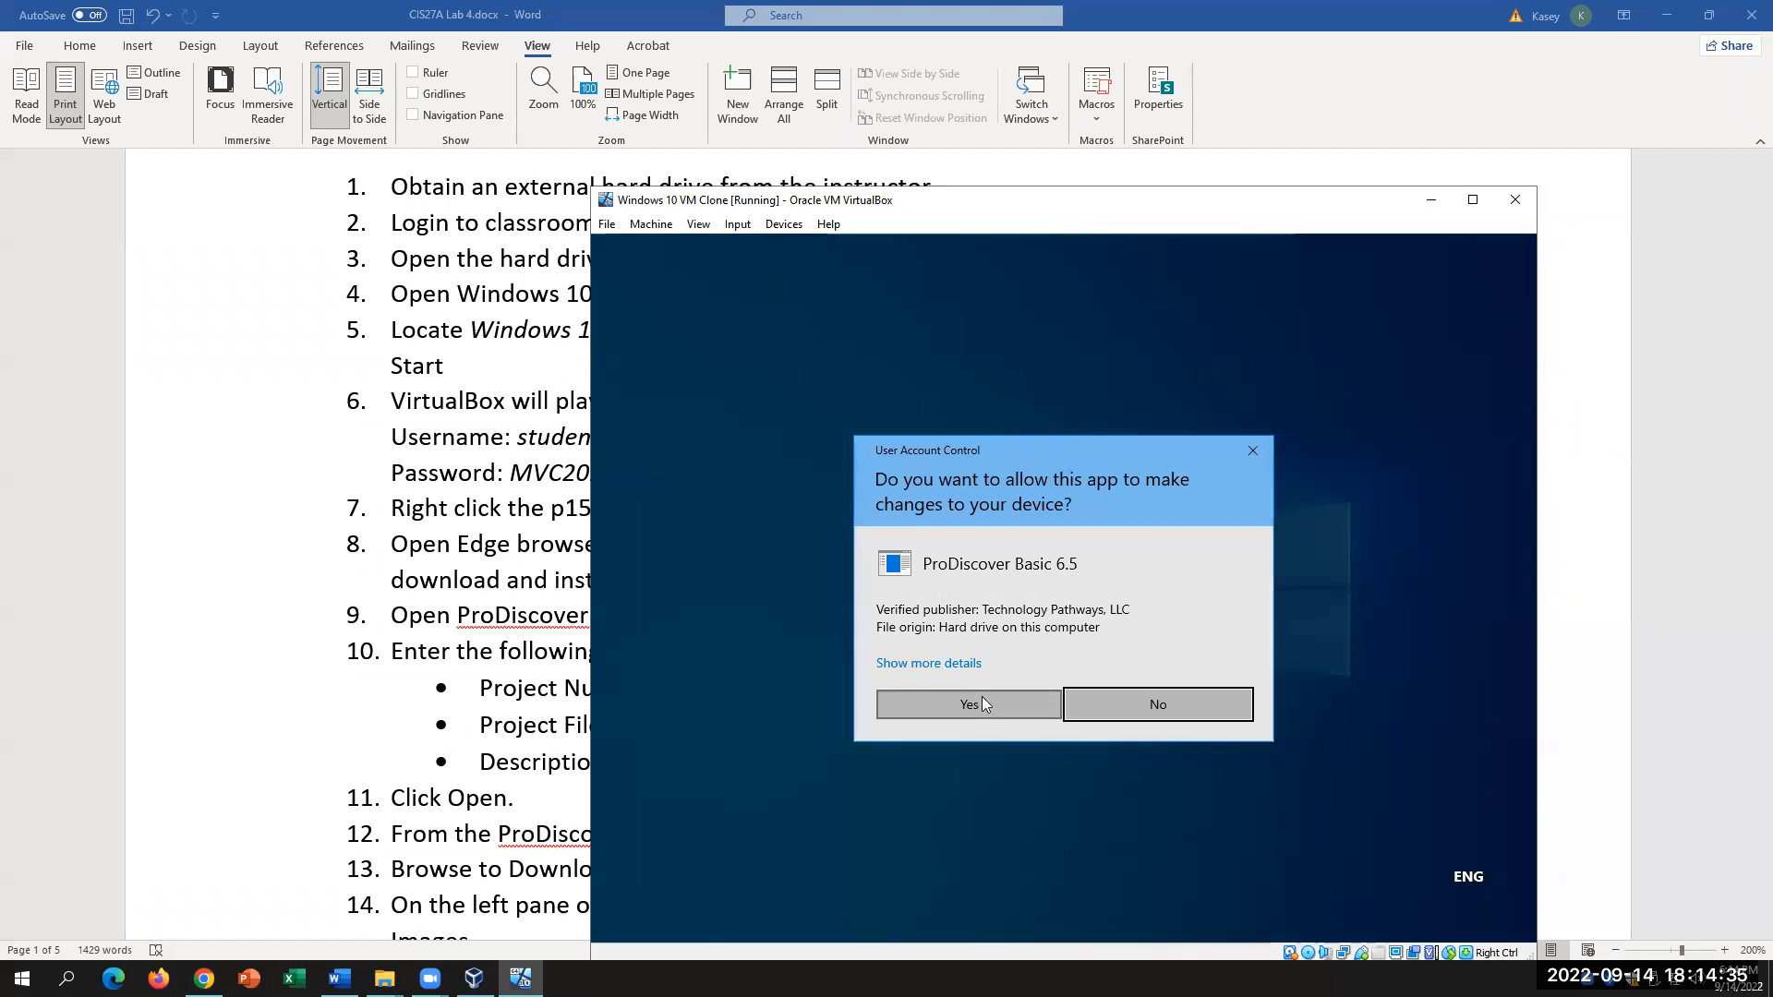
pyautogui.click(981, 699)
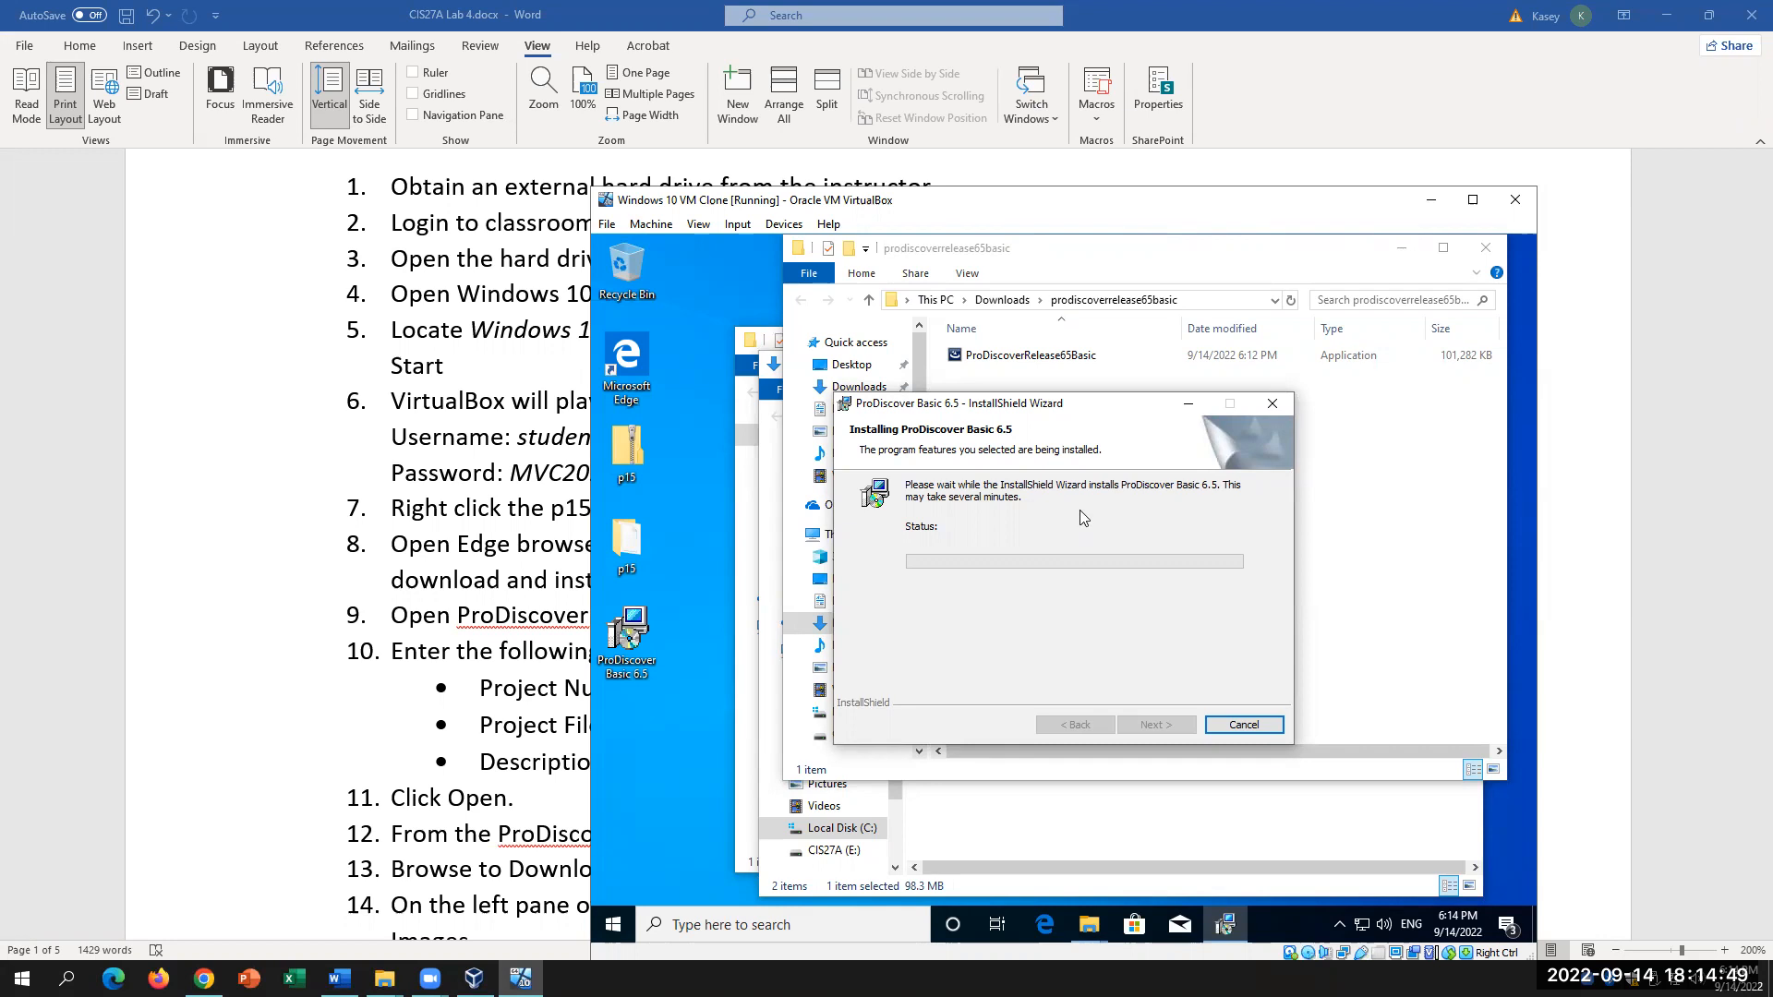
pyautogui.click(1153, 722)
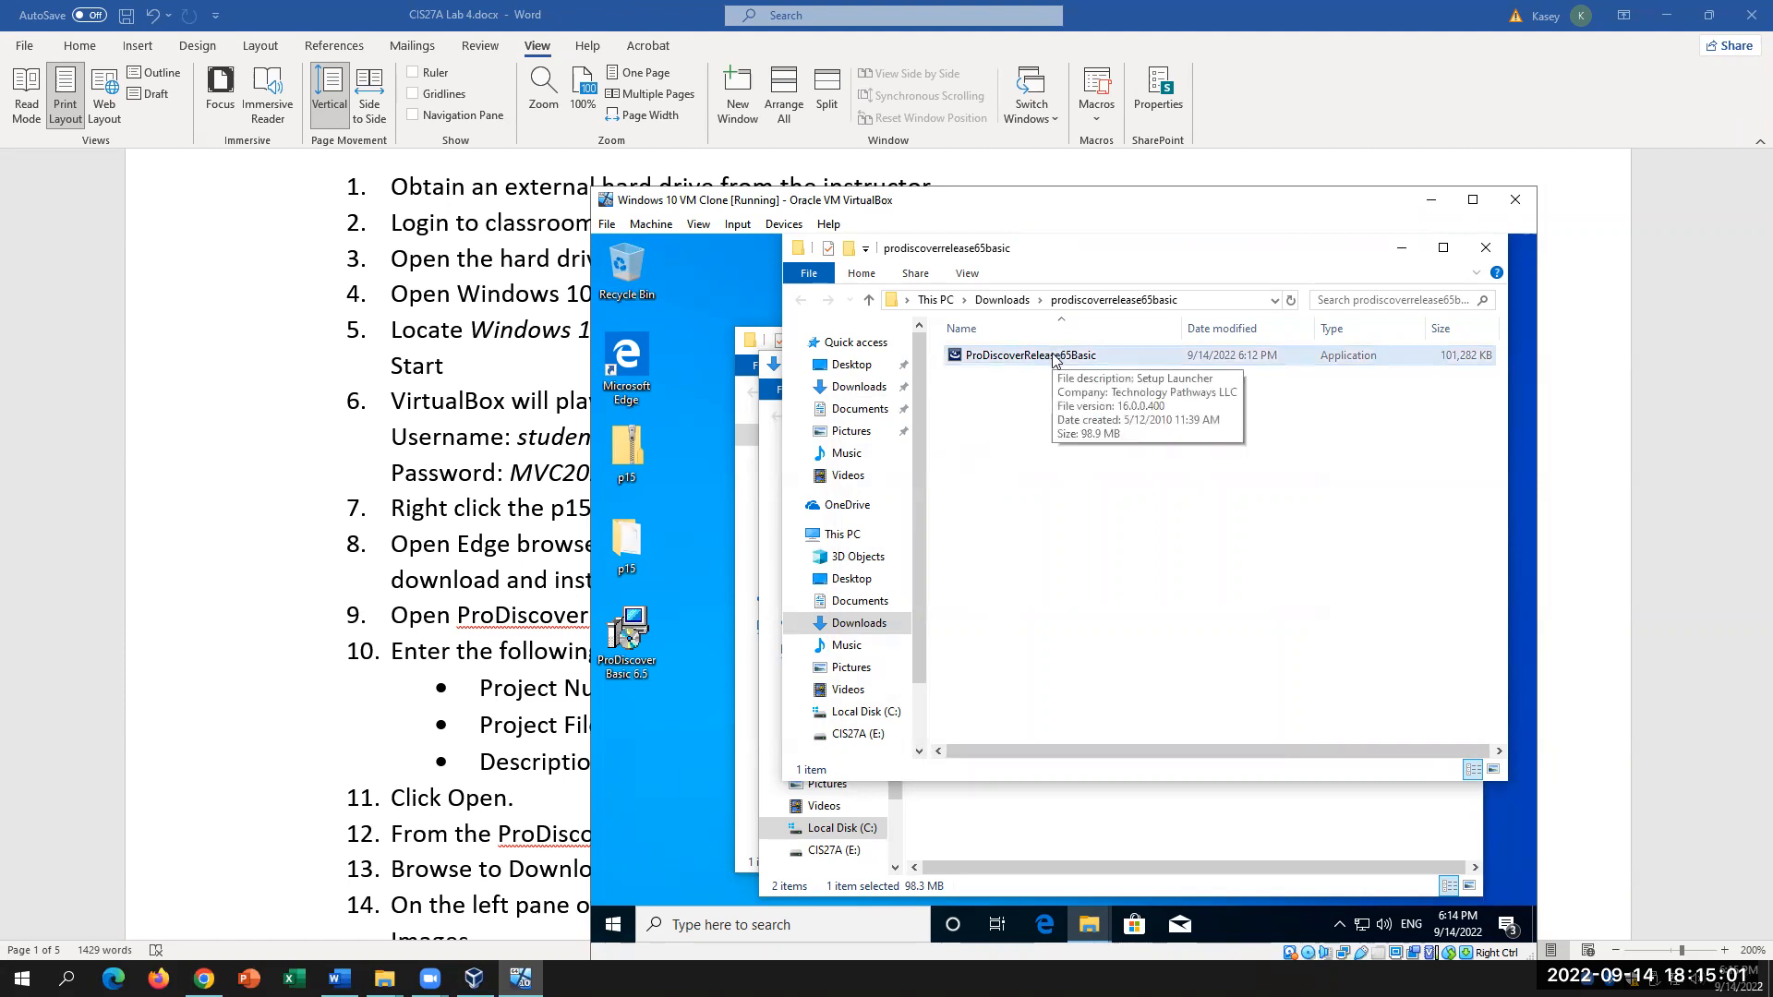
# Step: Search the VM taskbar for 'prodiscover' to relaunch the installer
pyautogui.click(720, 915)
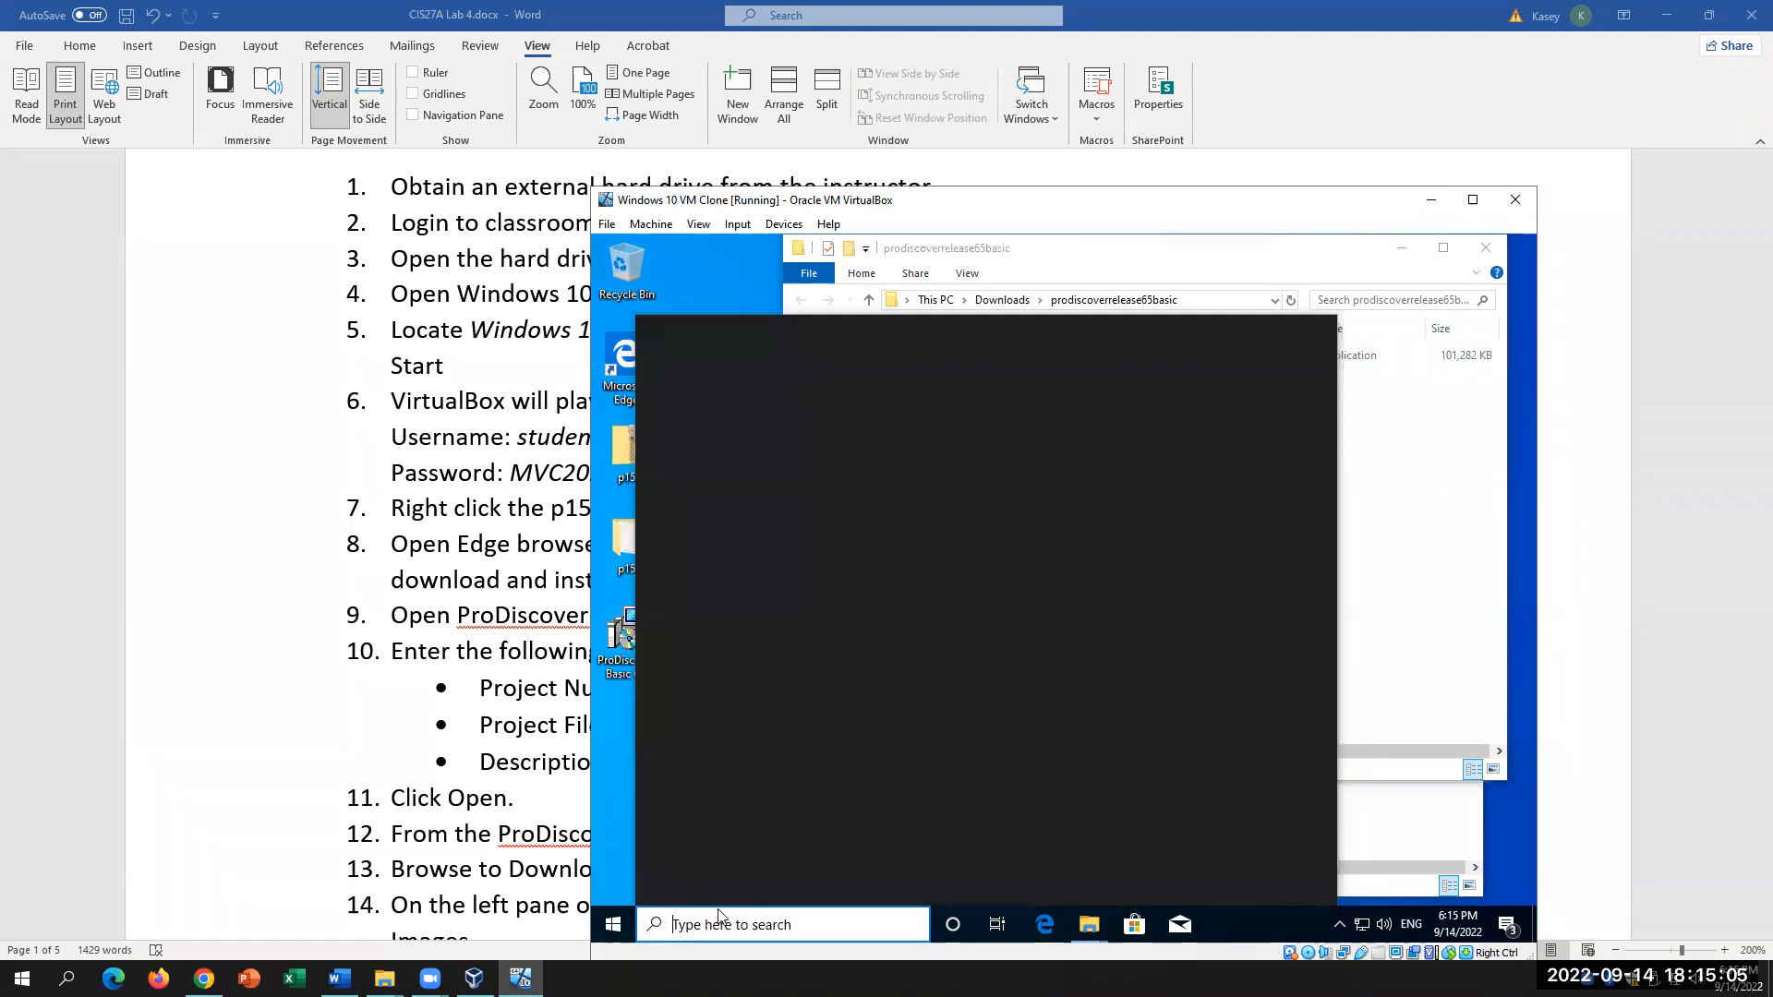
pyautogui.write('prodiscover')
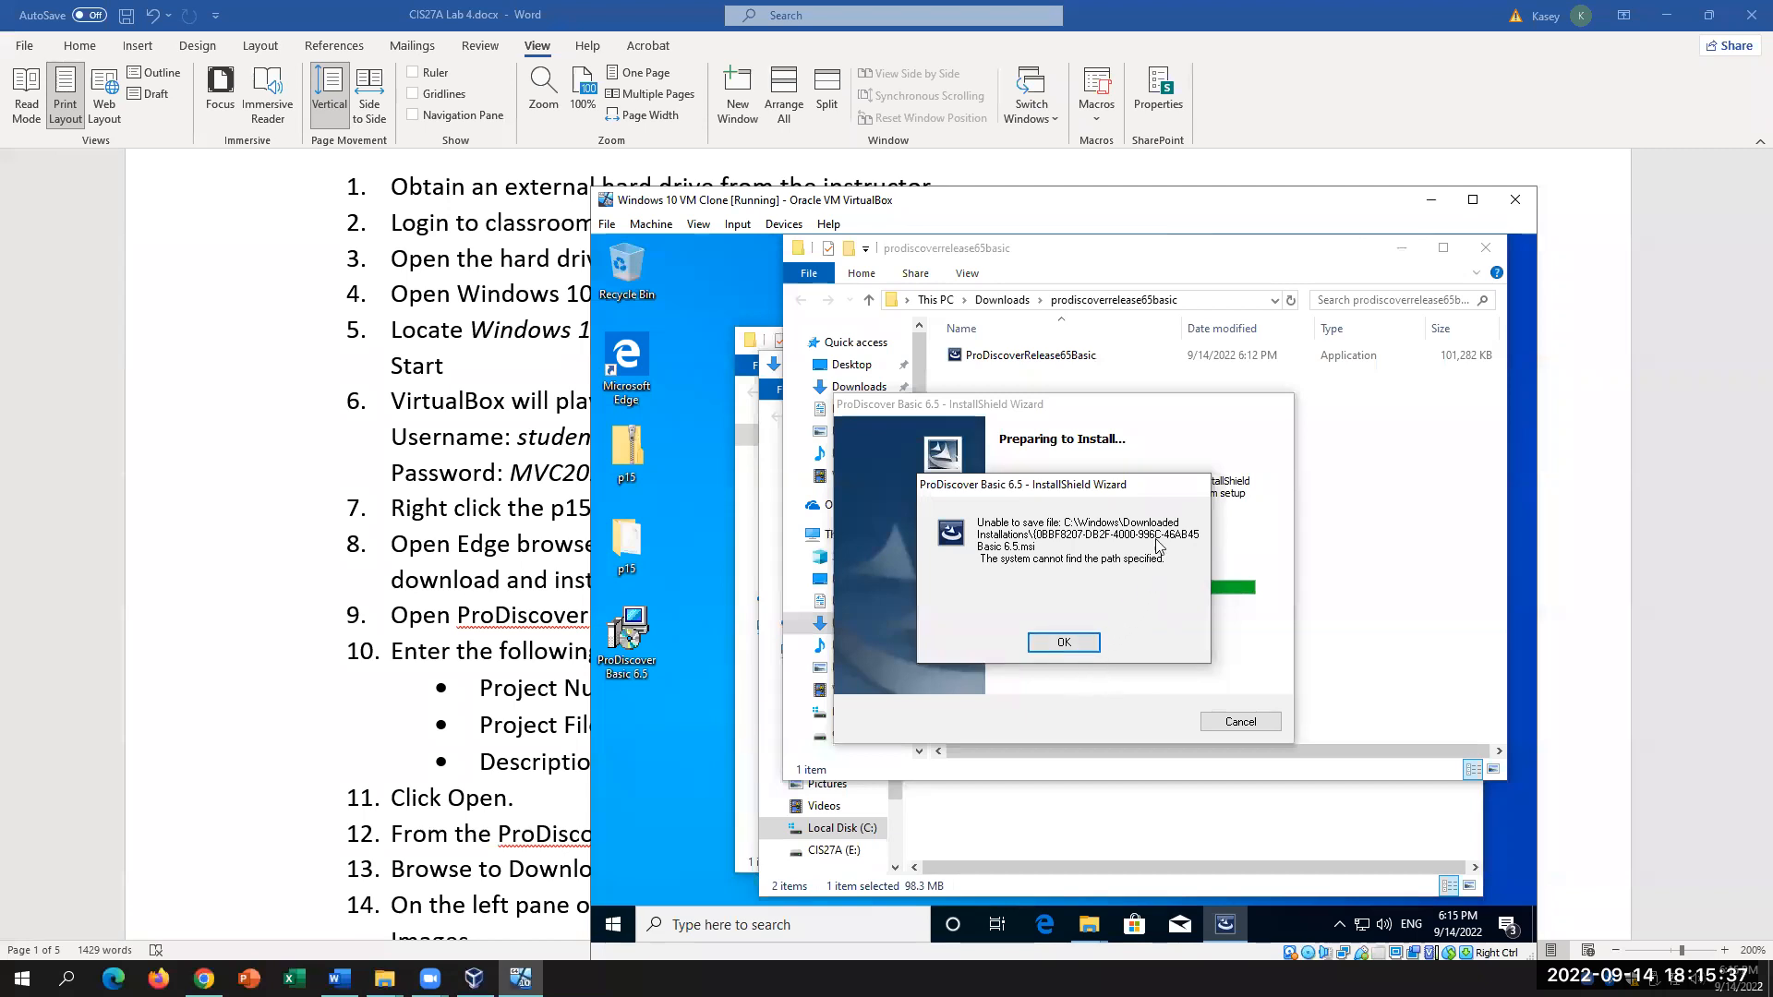
# Step: Dismiss the unable-to-save error and unpack the installer package to the Desktop again
pyautogui.click(1063, 642)
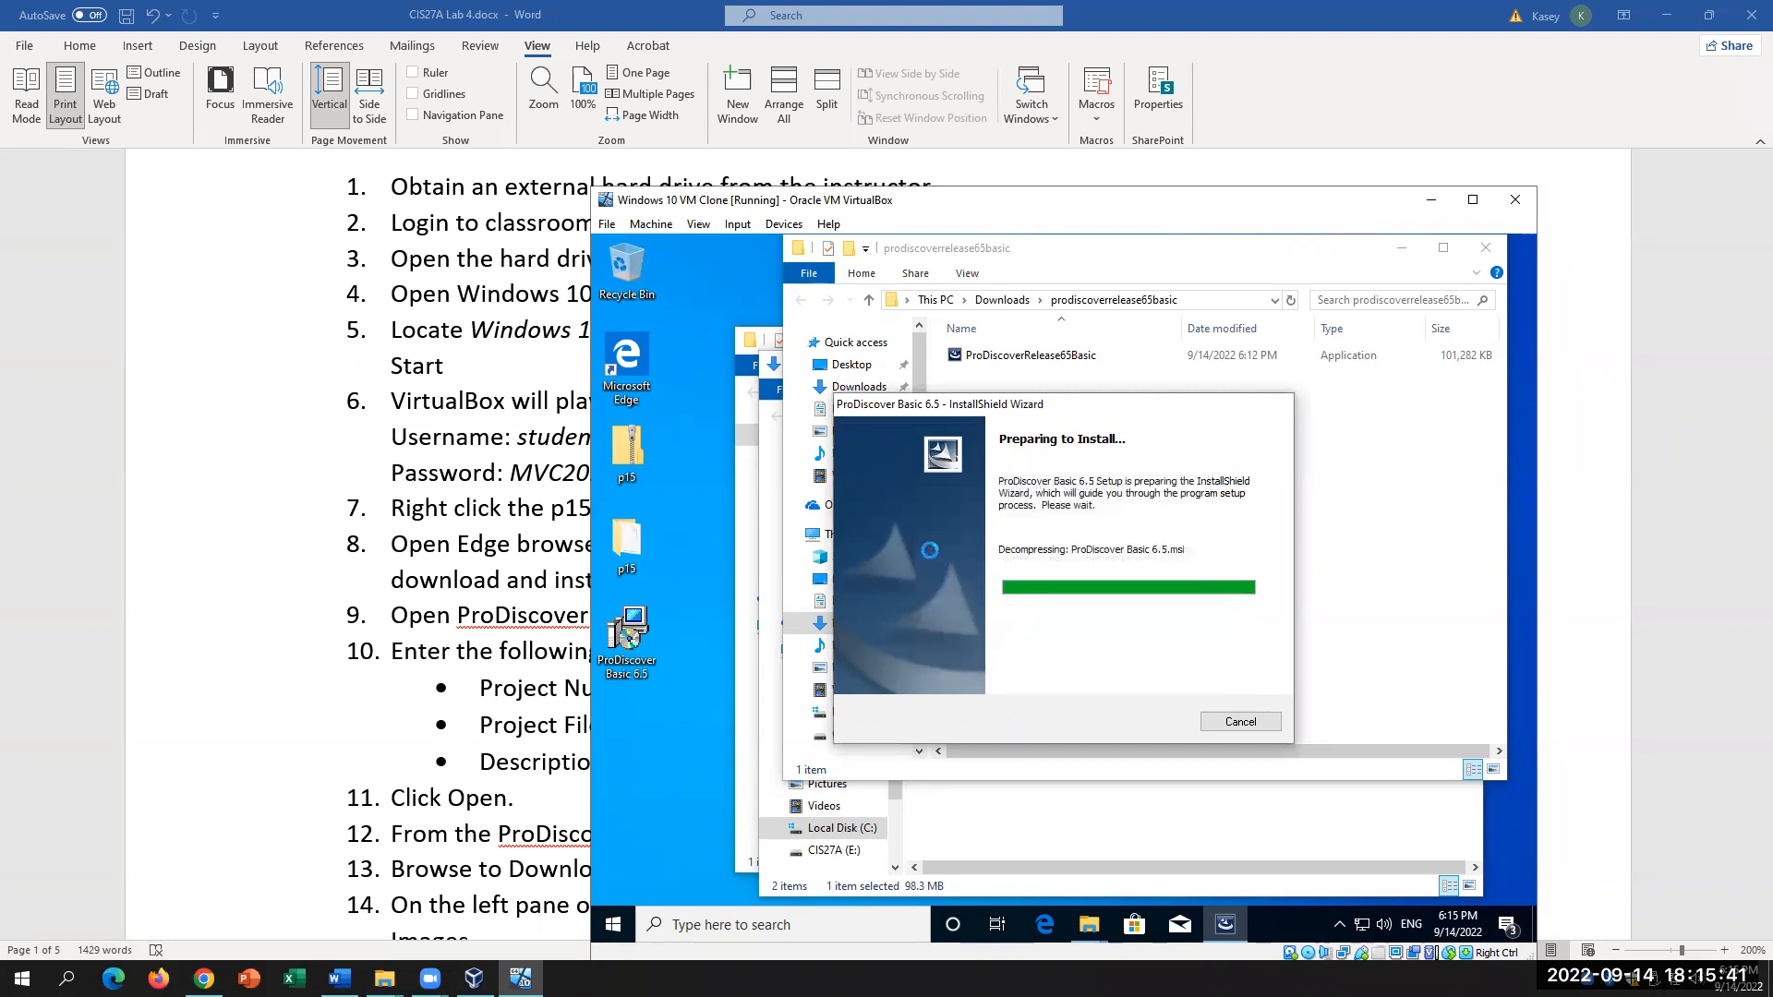
pyautogui.click(1013, 523)
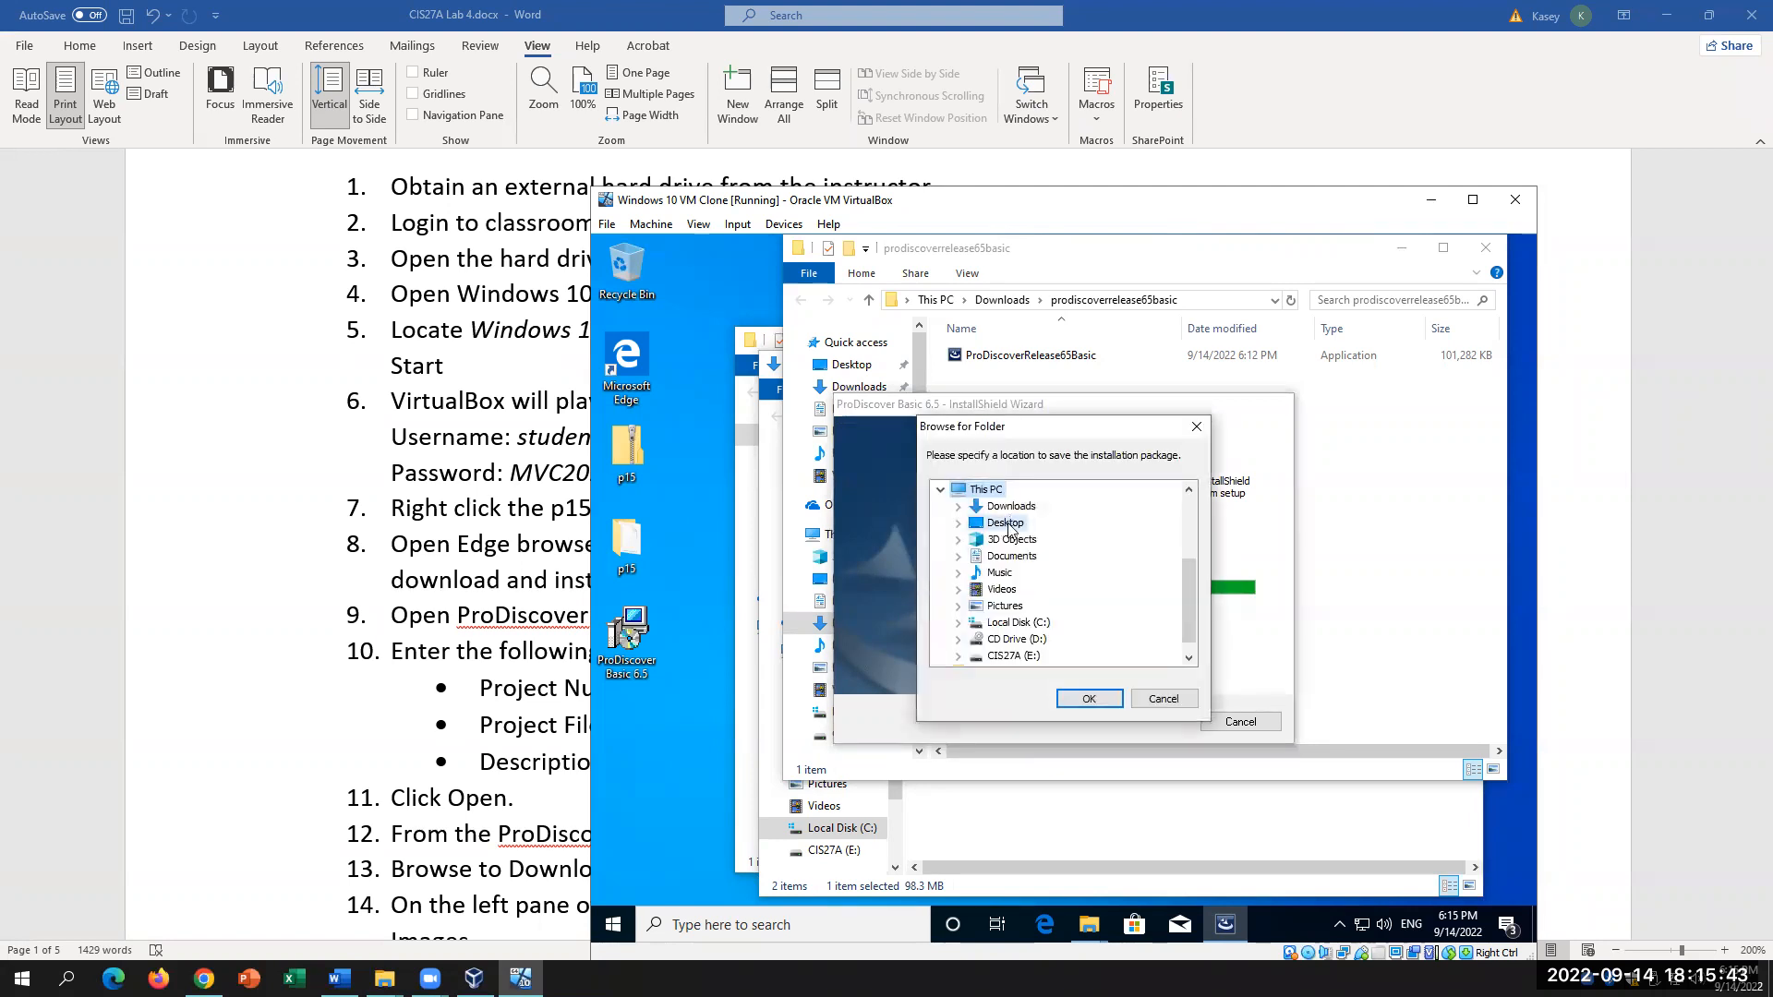
pyautogui.click(1092, 700)
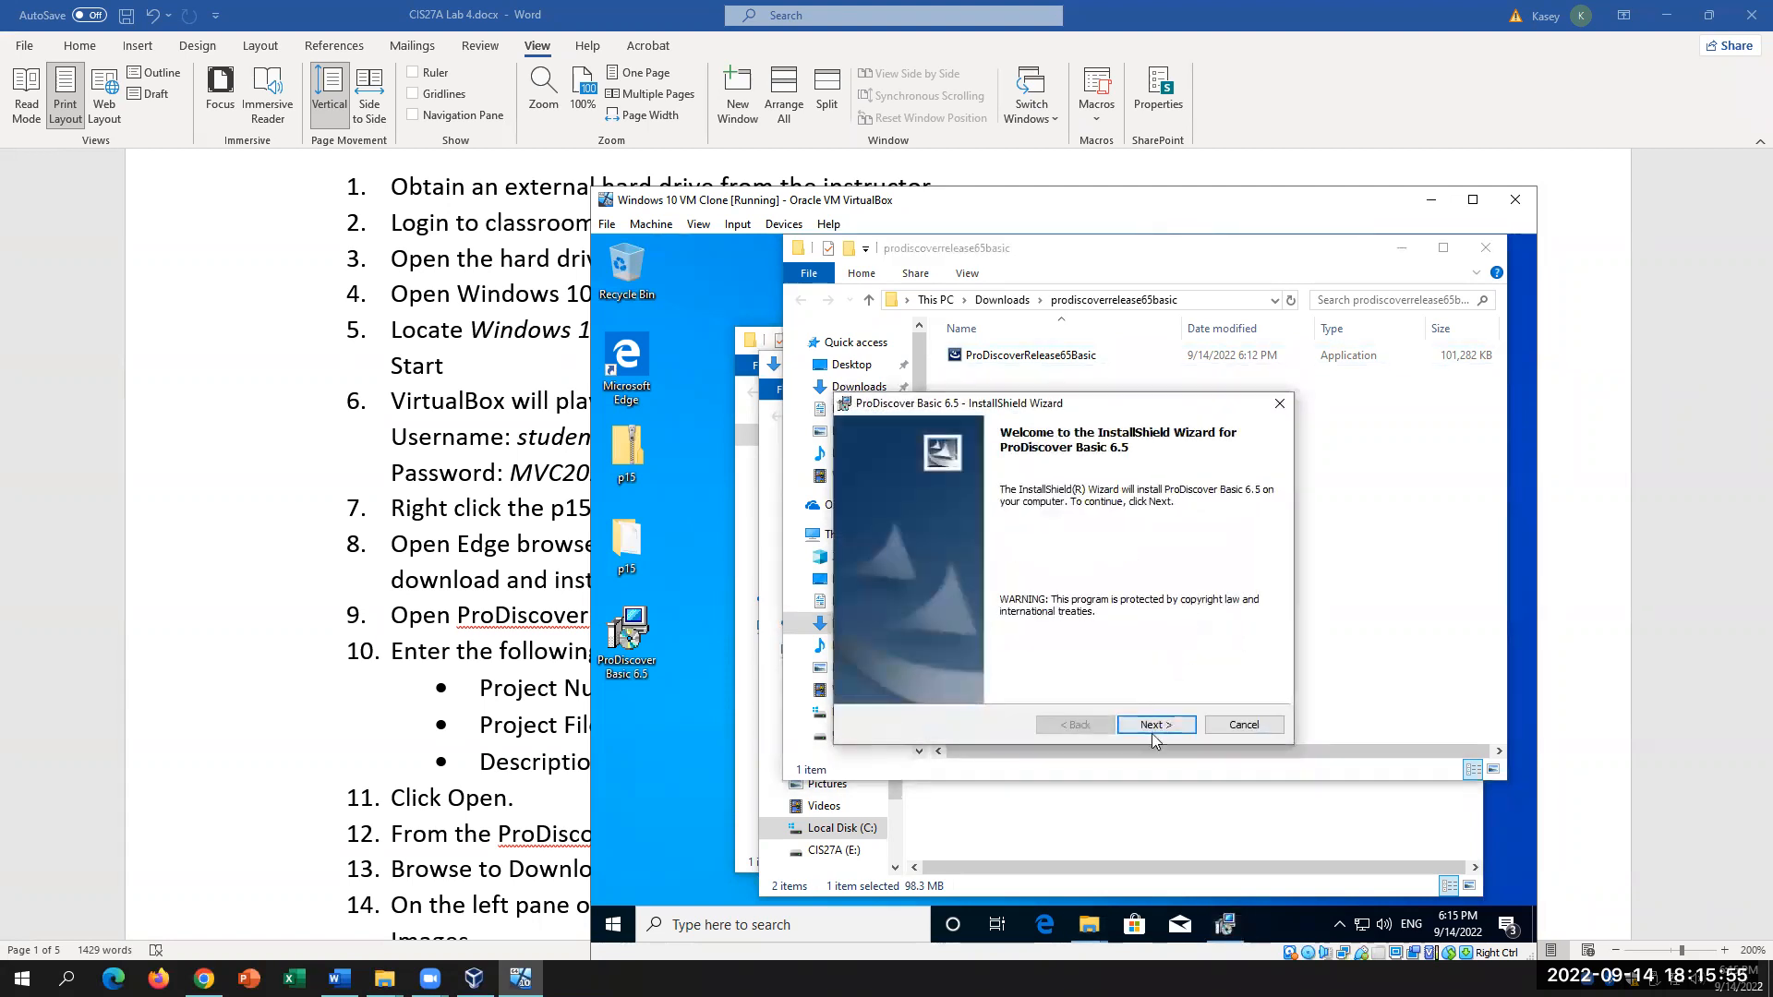
# Step: Accept the license, keep default user details and folder, and install for 'Only for me'
pyautogui.click(1154, 726)
pyautogui.click(929, 661)
pyautogui.click(1163, 728)
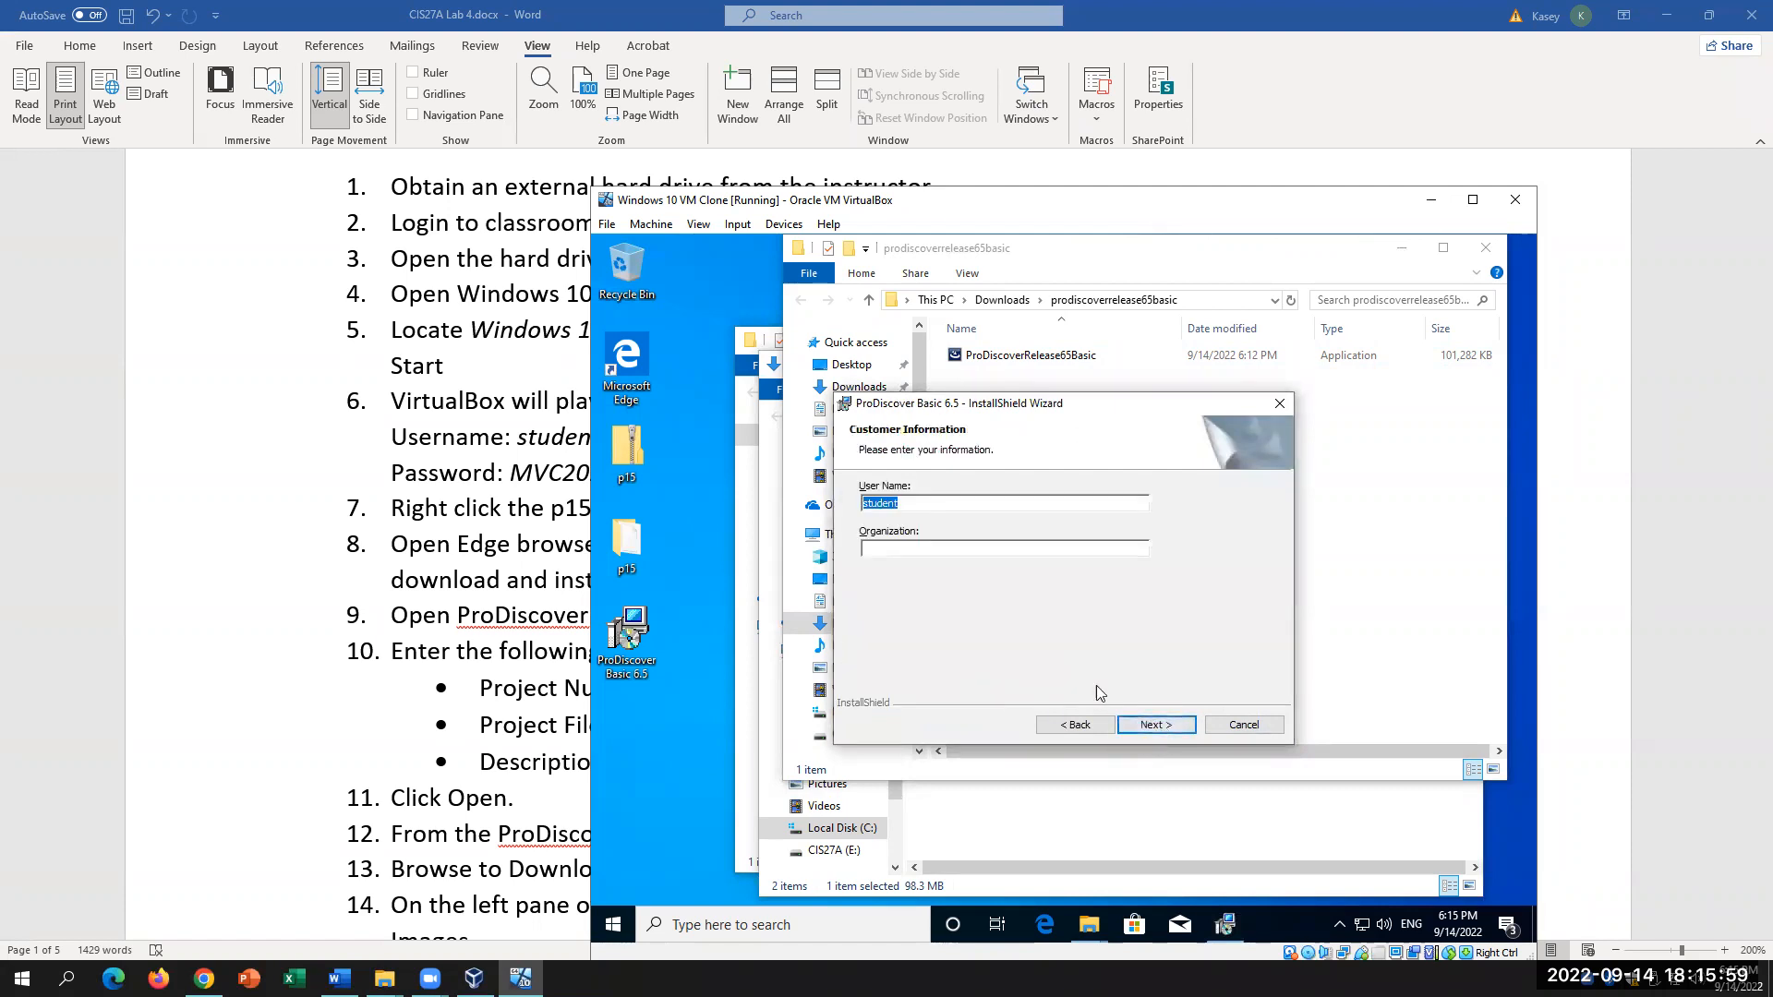
pyautogui.click(1147, 728)
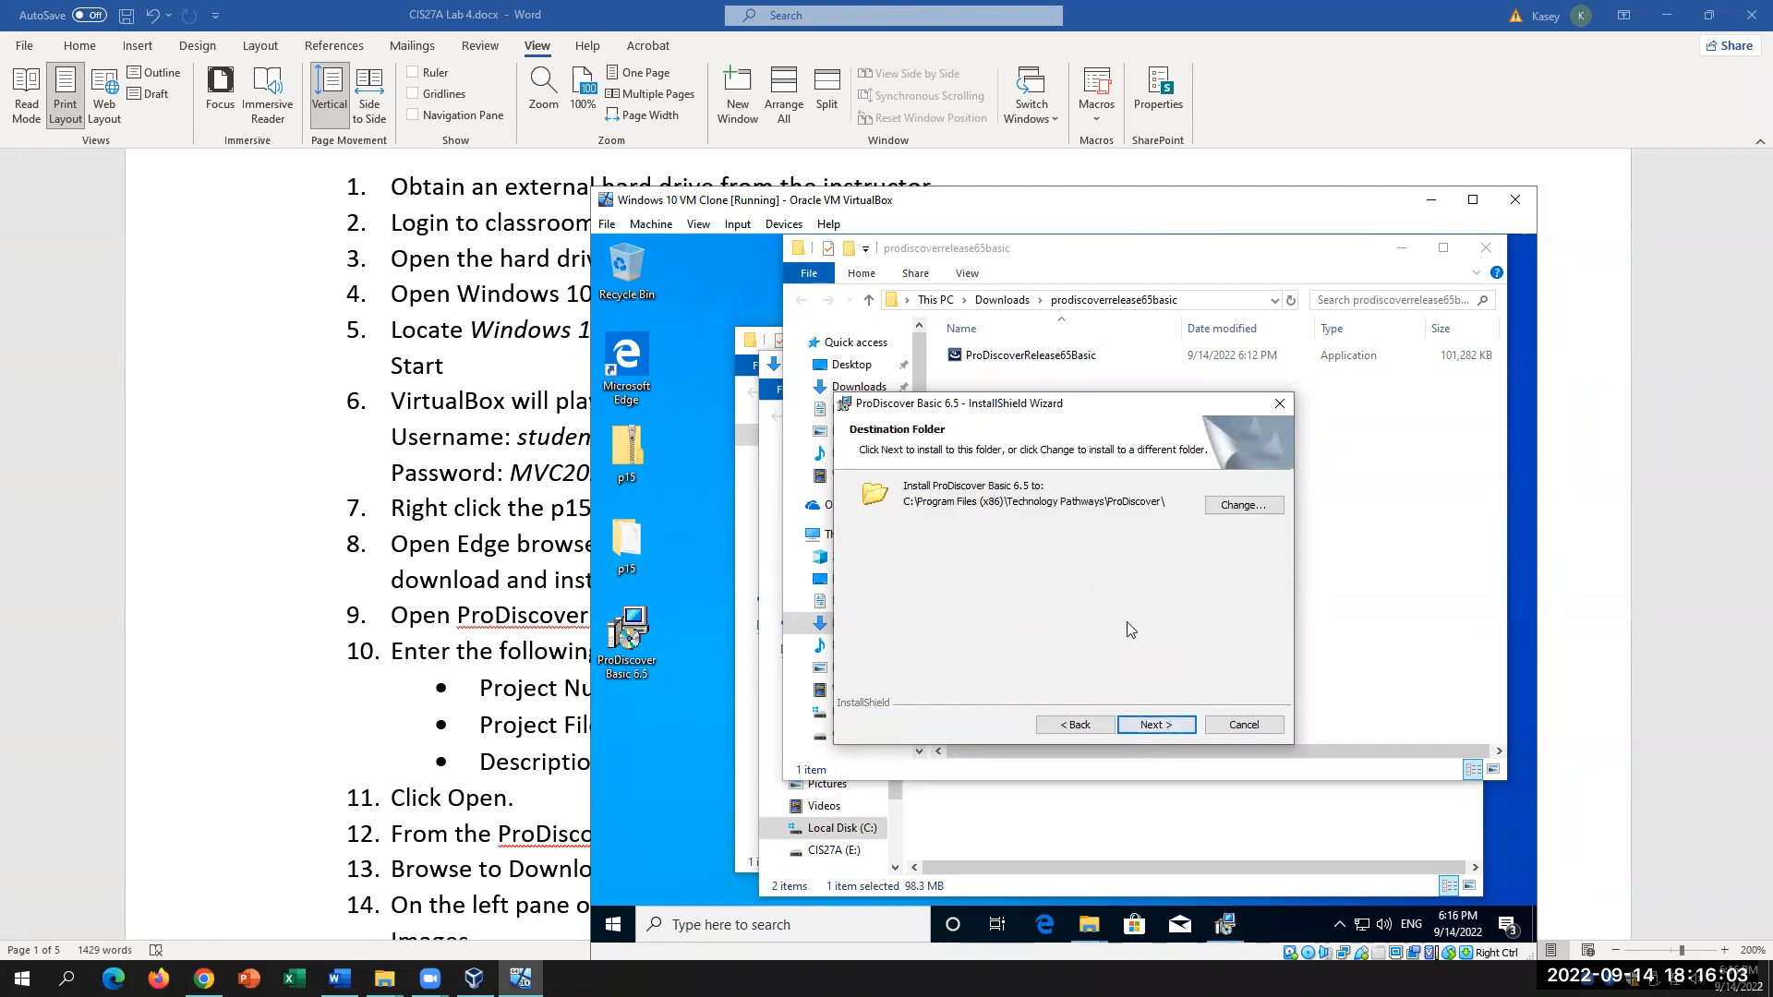
pyautogui.click(1155, 727)
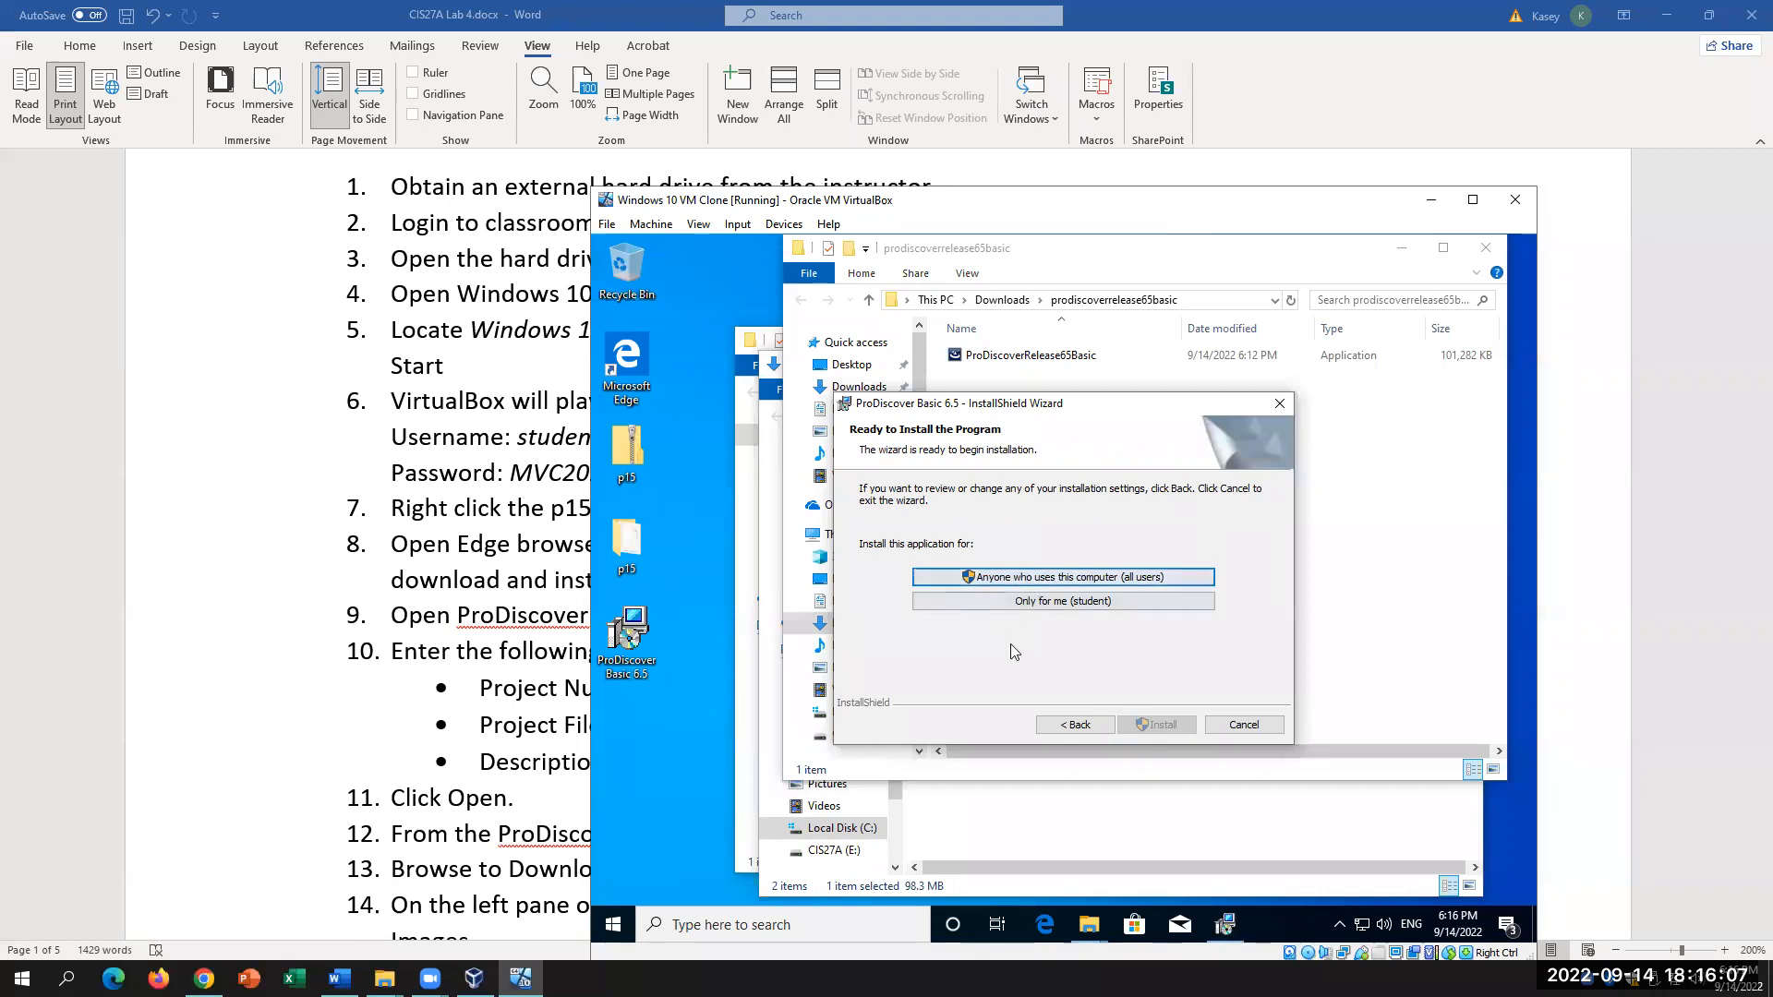
pyautogui.click(1044, 605)
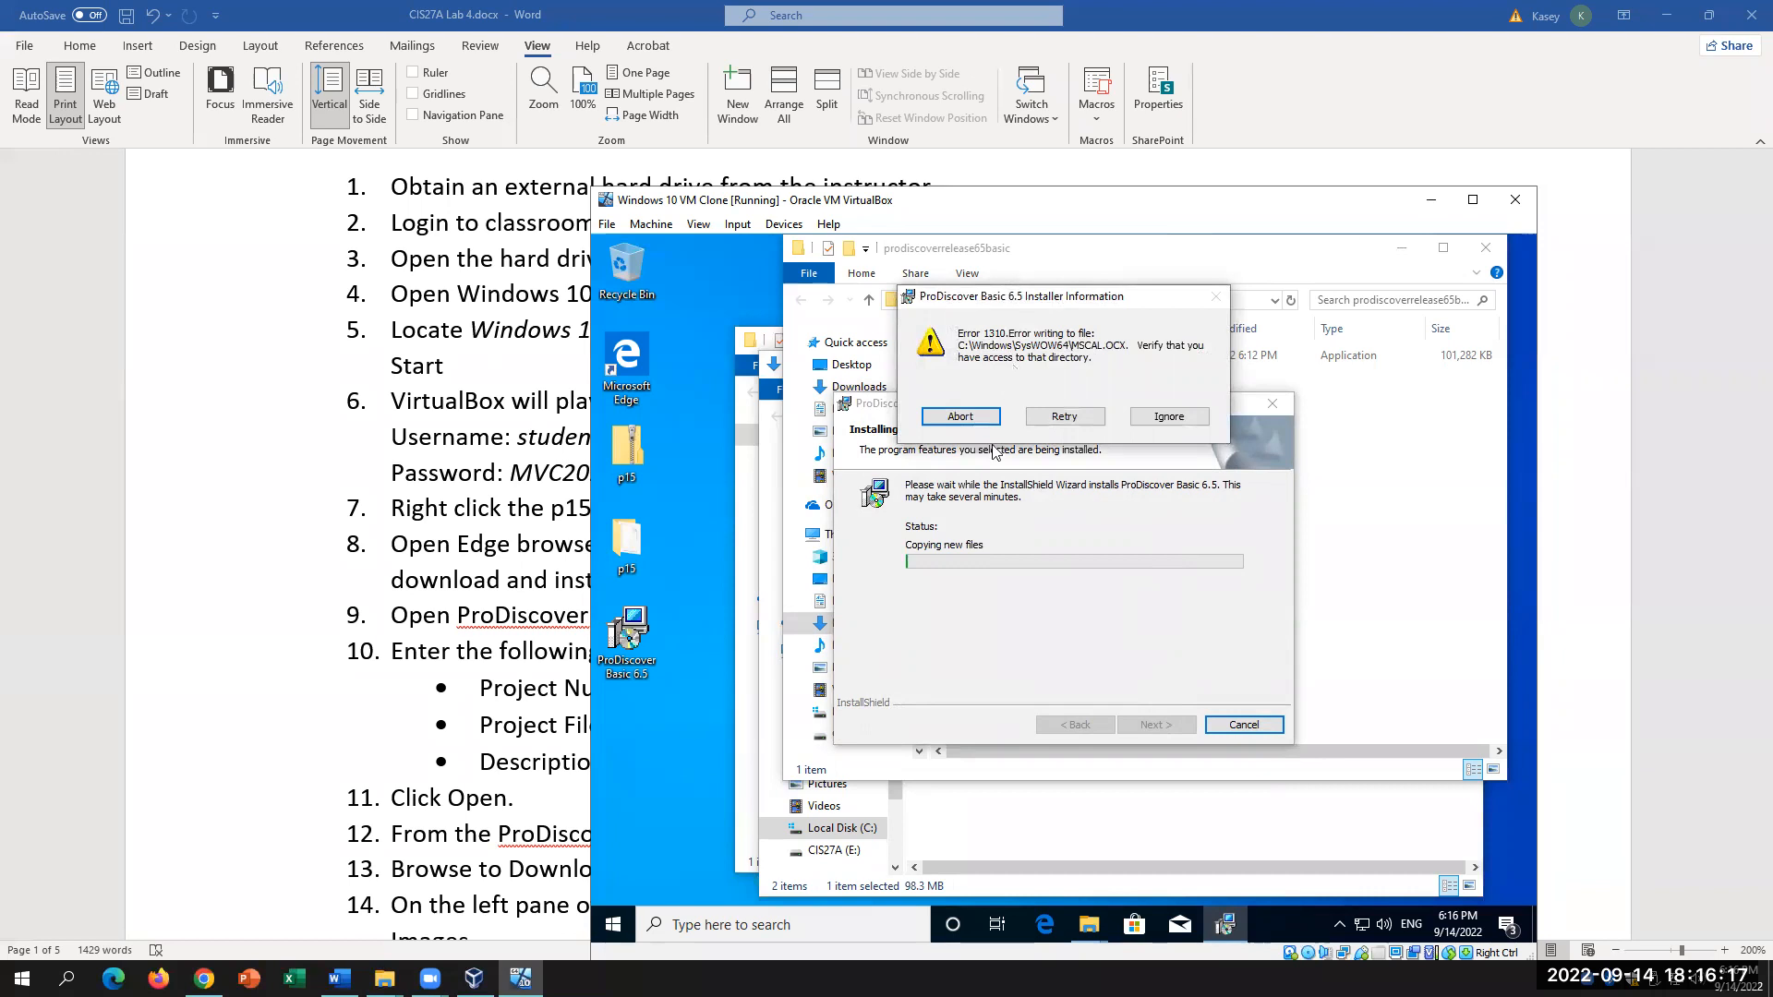
# Step: Abort the setup after Error 1310 and close the Downloads and p15 folder windows
pyautogui.click(1065, 417)
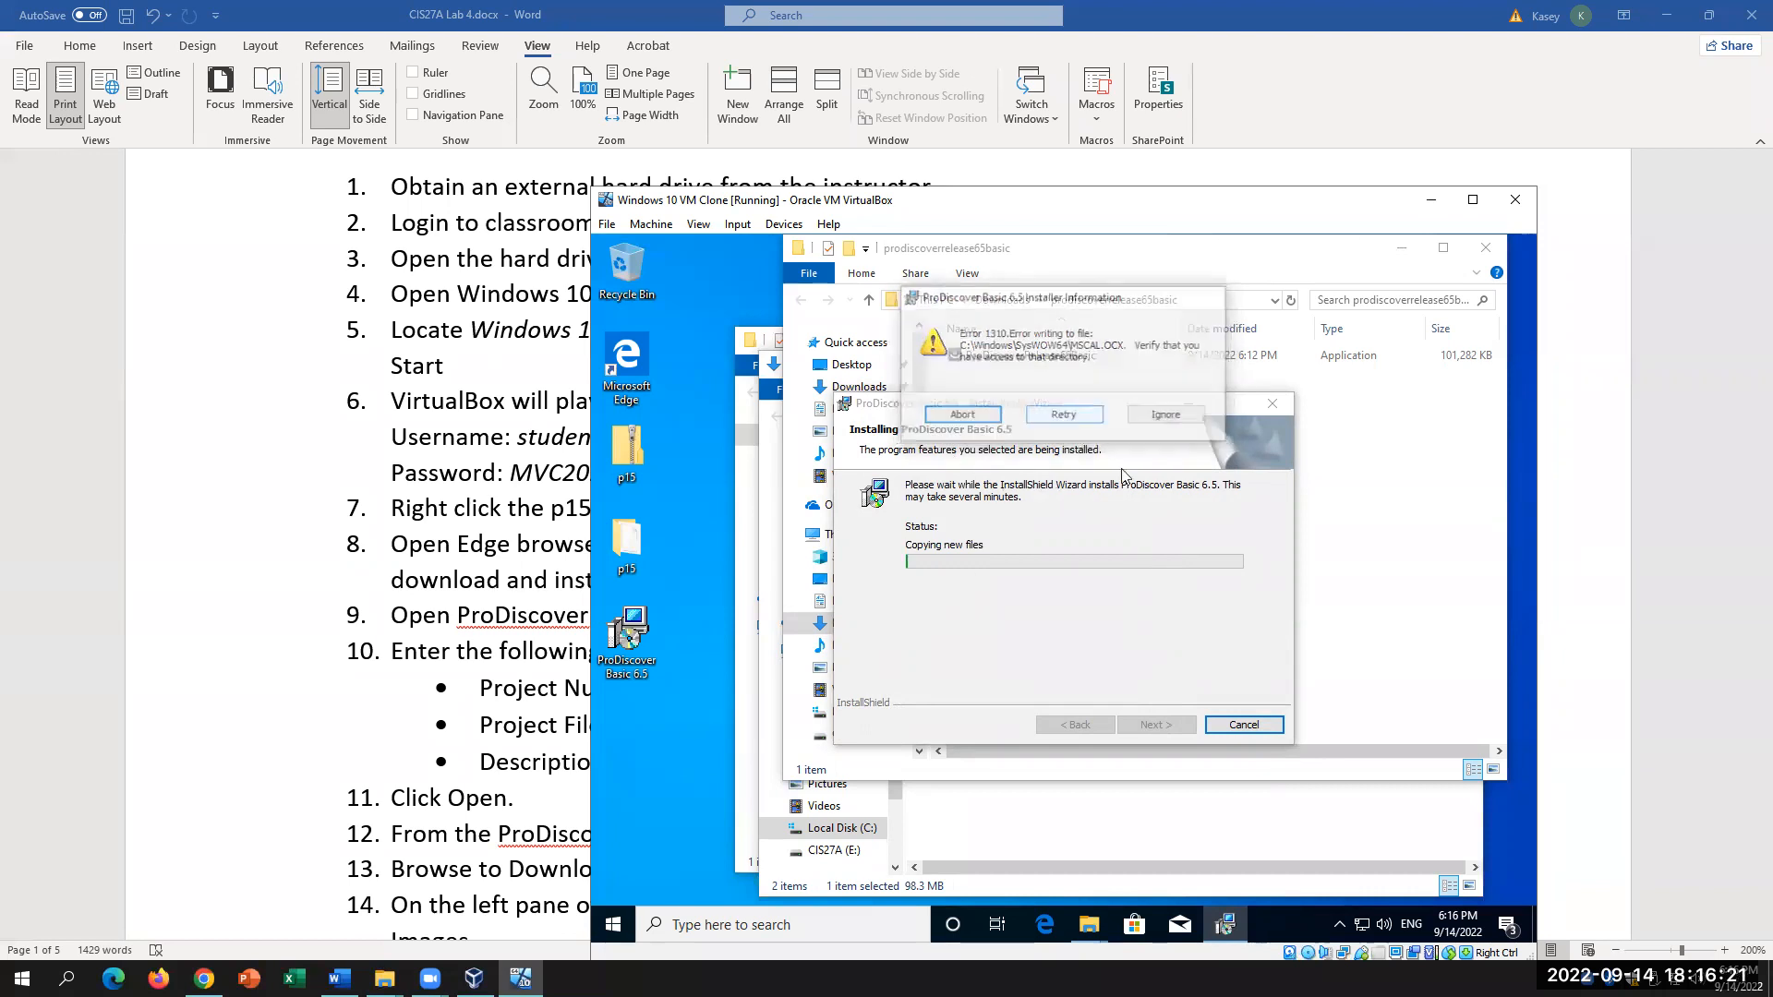
pyautogui.click(966, 430)
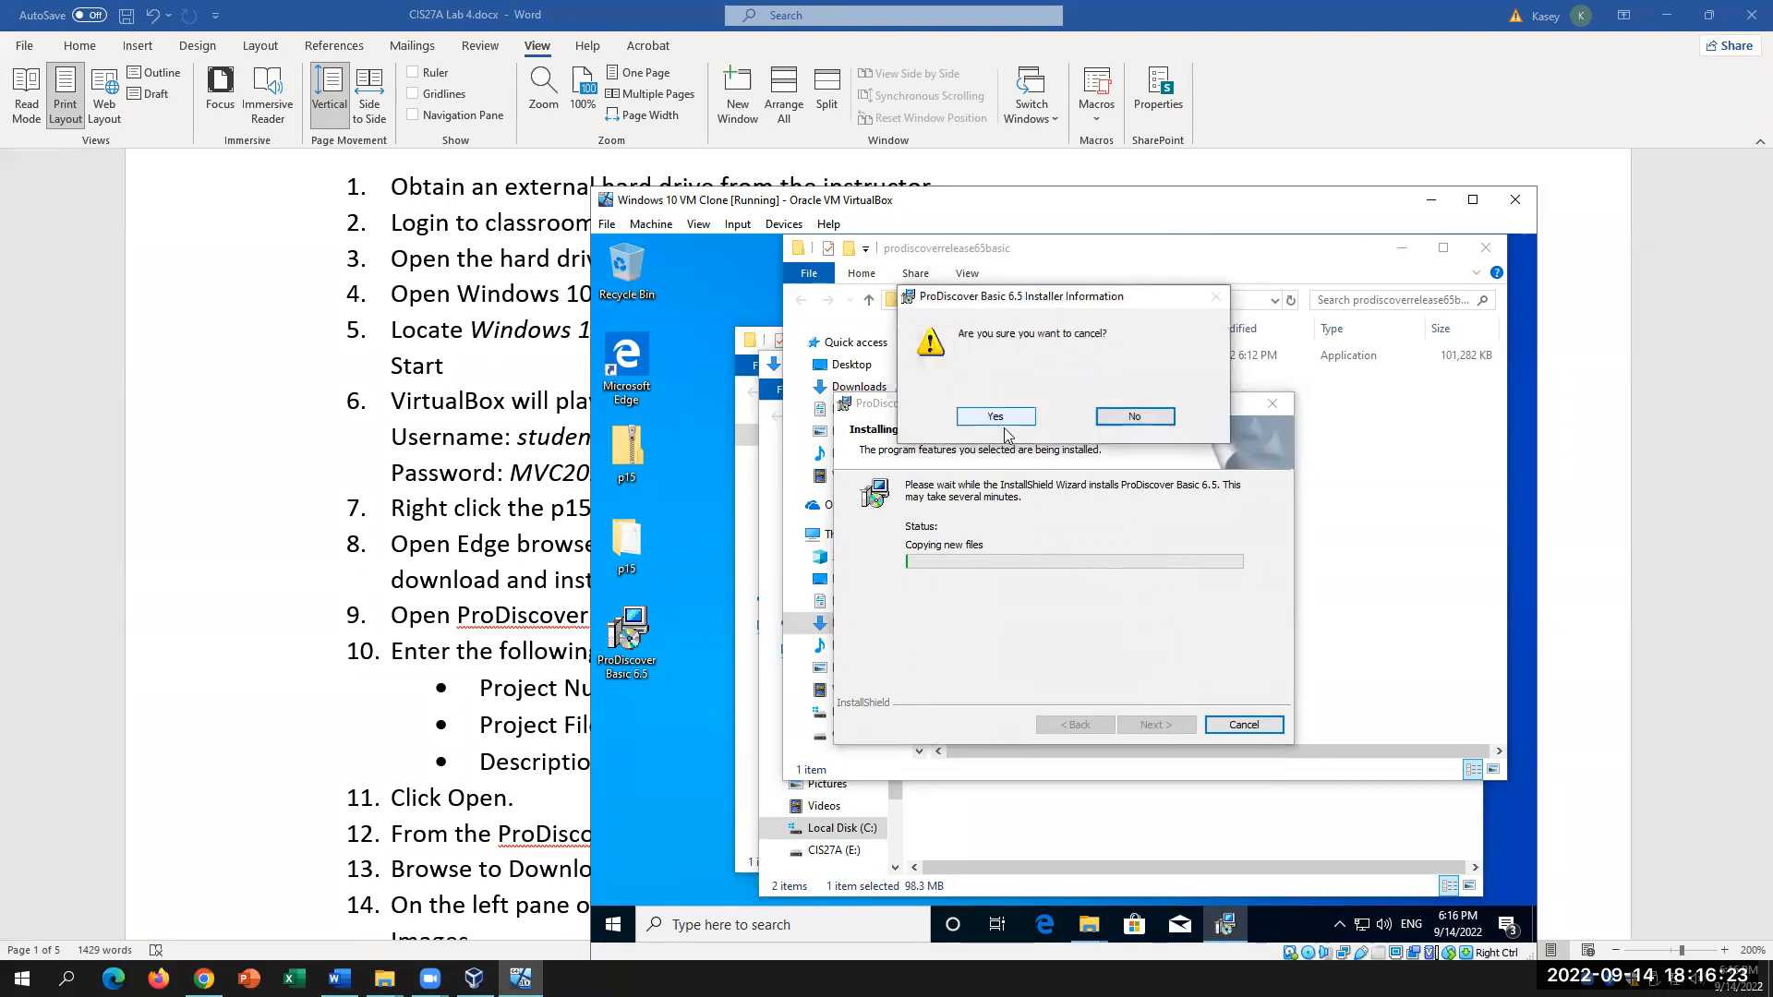
pyautogui.click(995, 417)
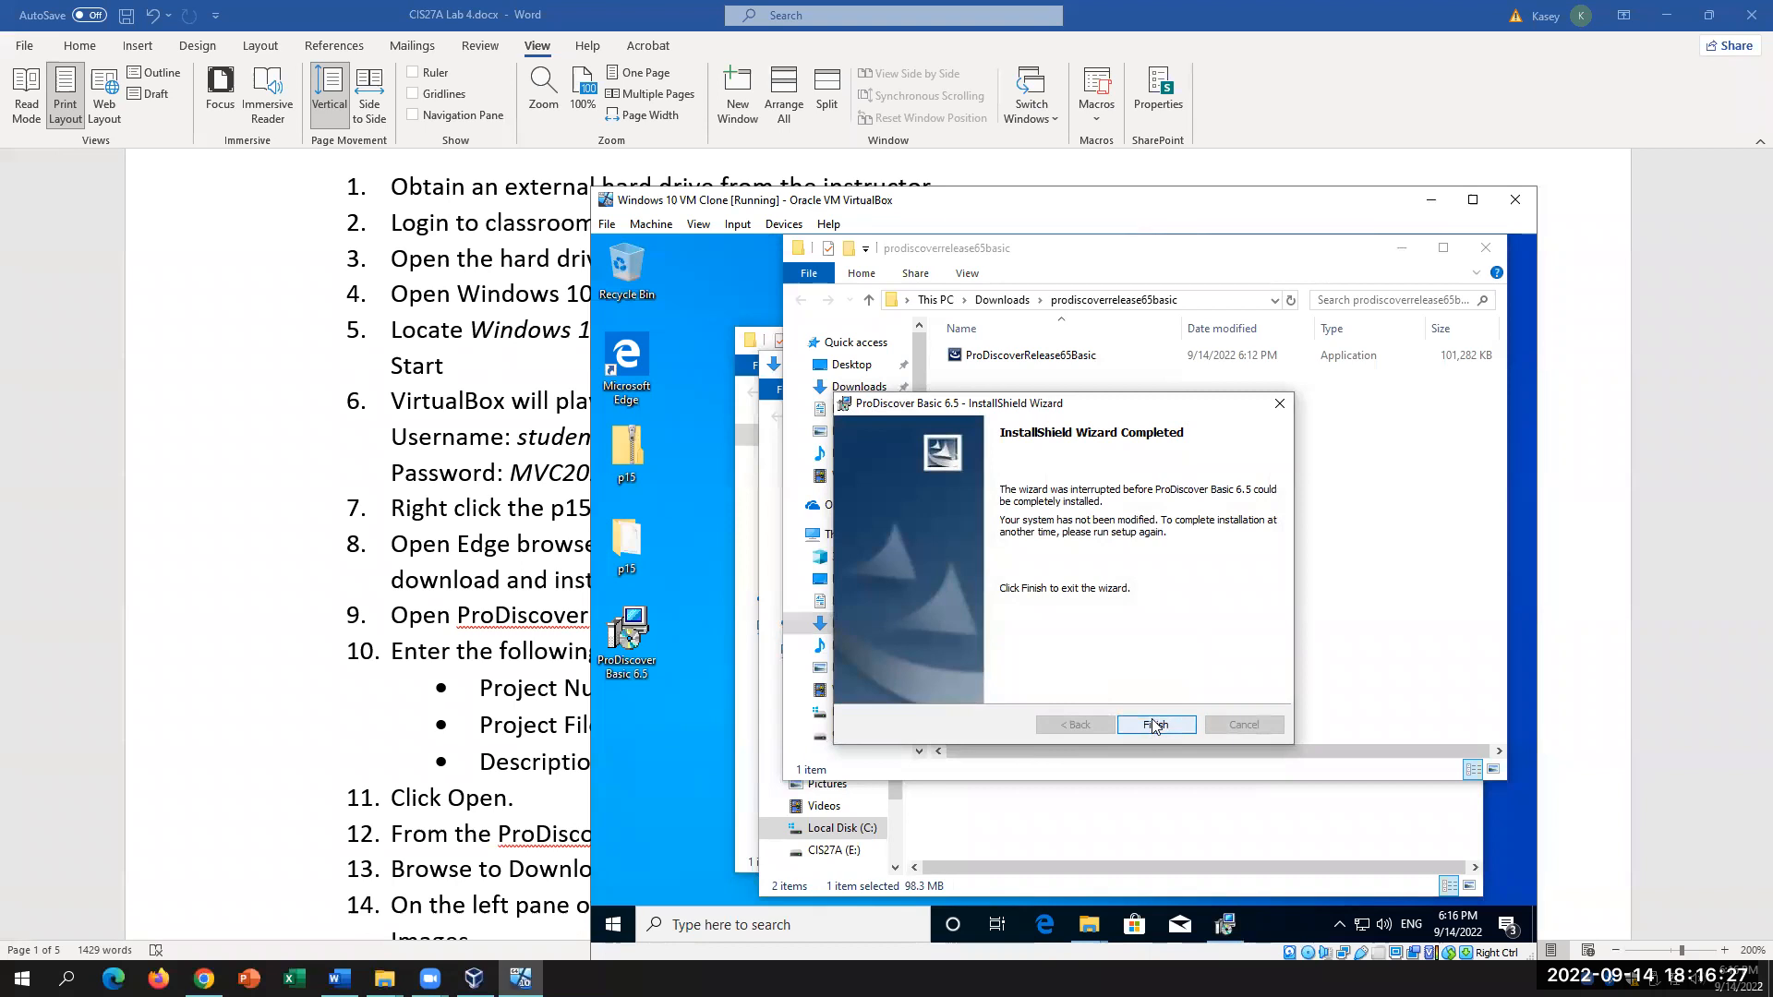
pyautogui.click(1154, 725)
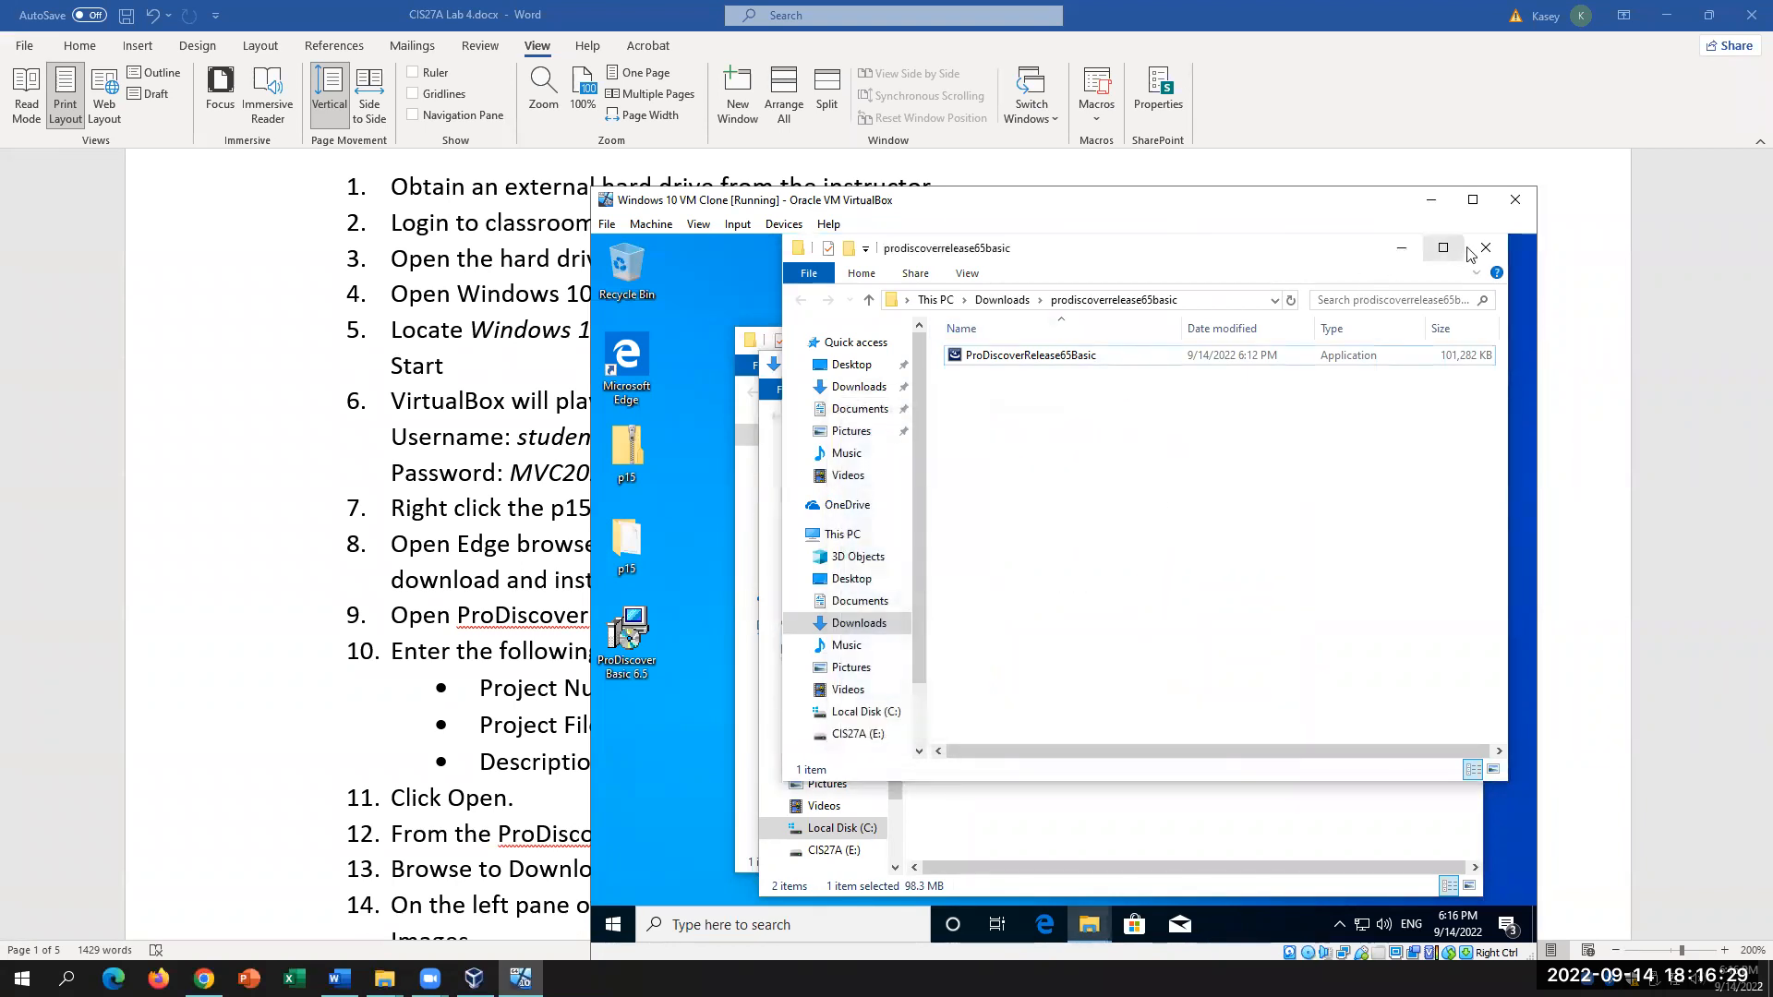
pyautogui.click(1462, 364)
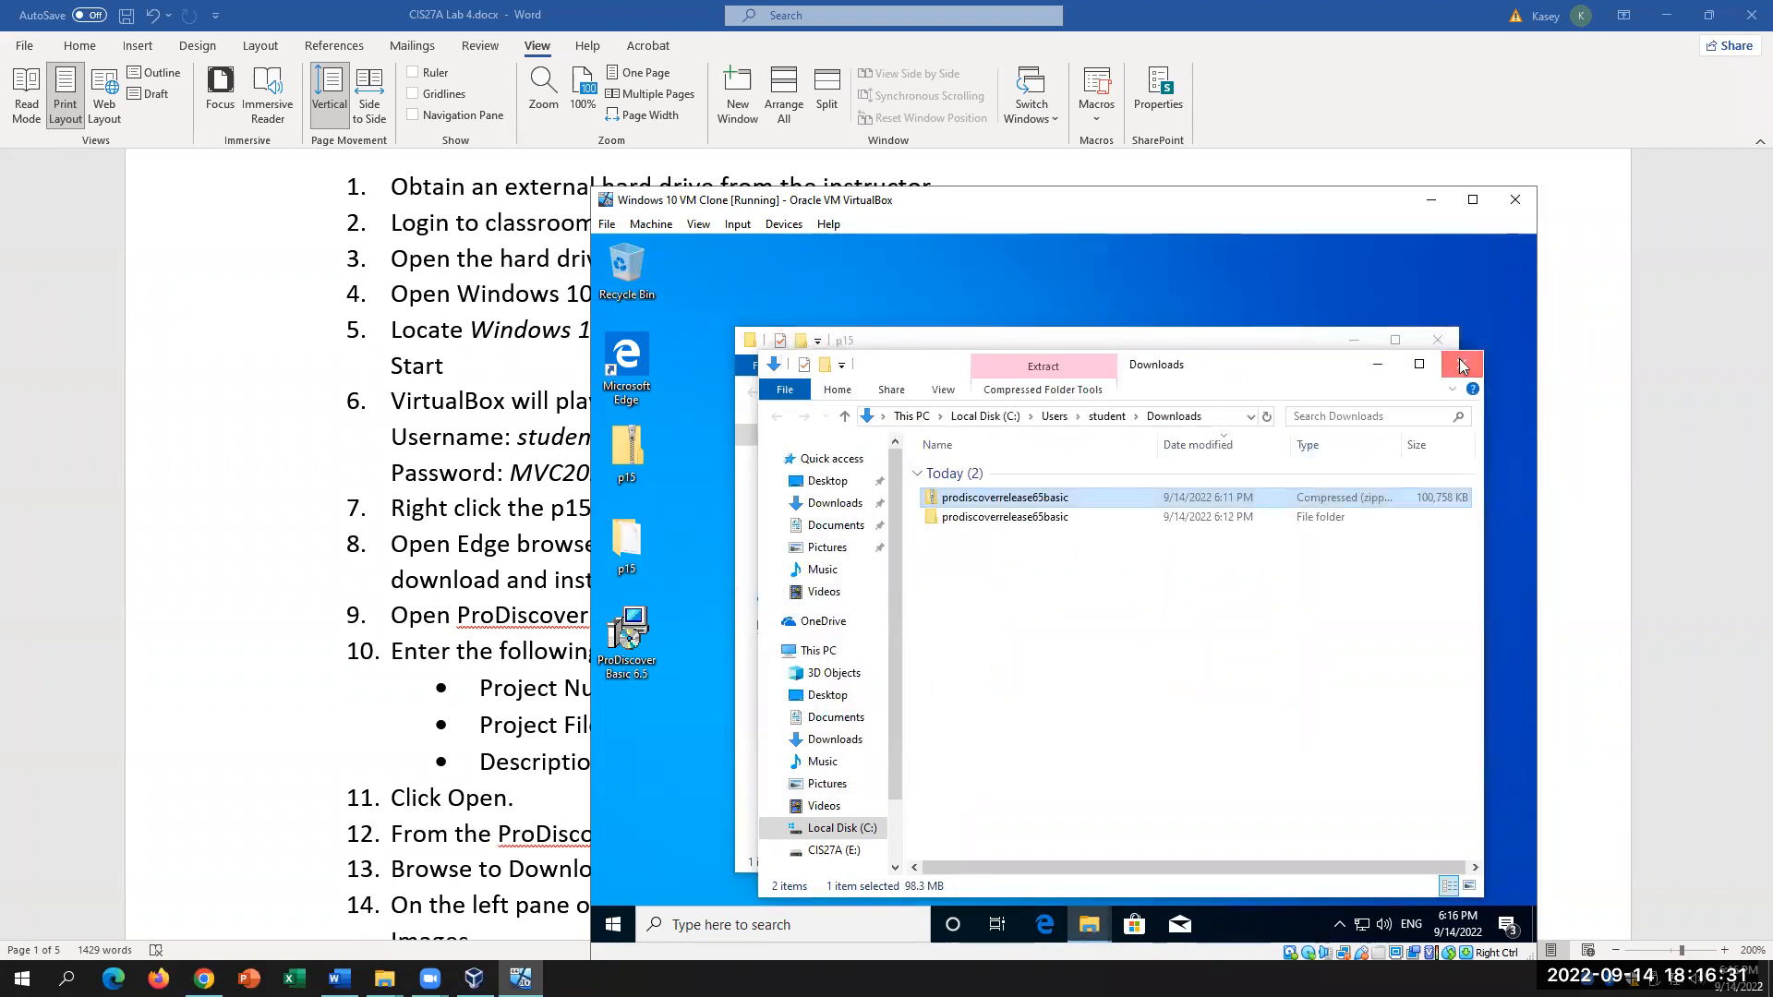
pyautogui.click(1438, 339)
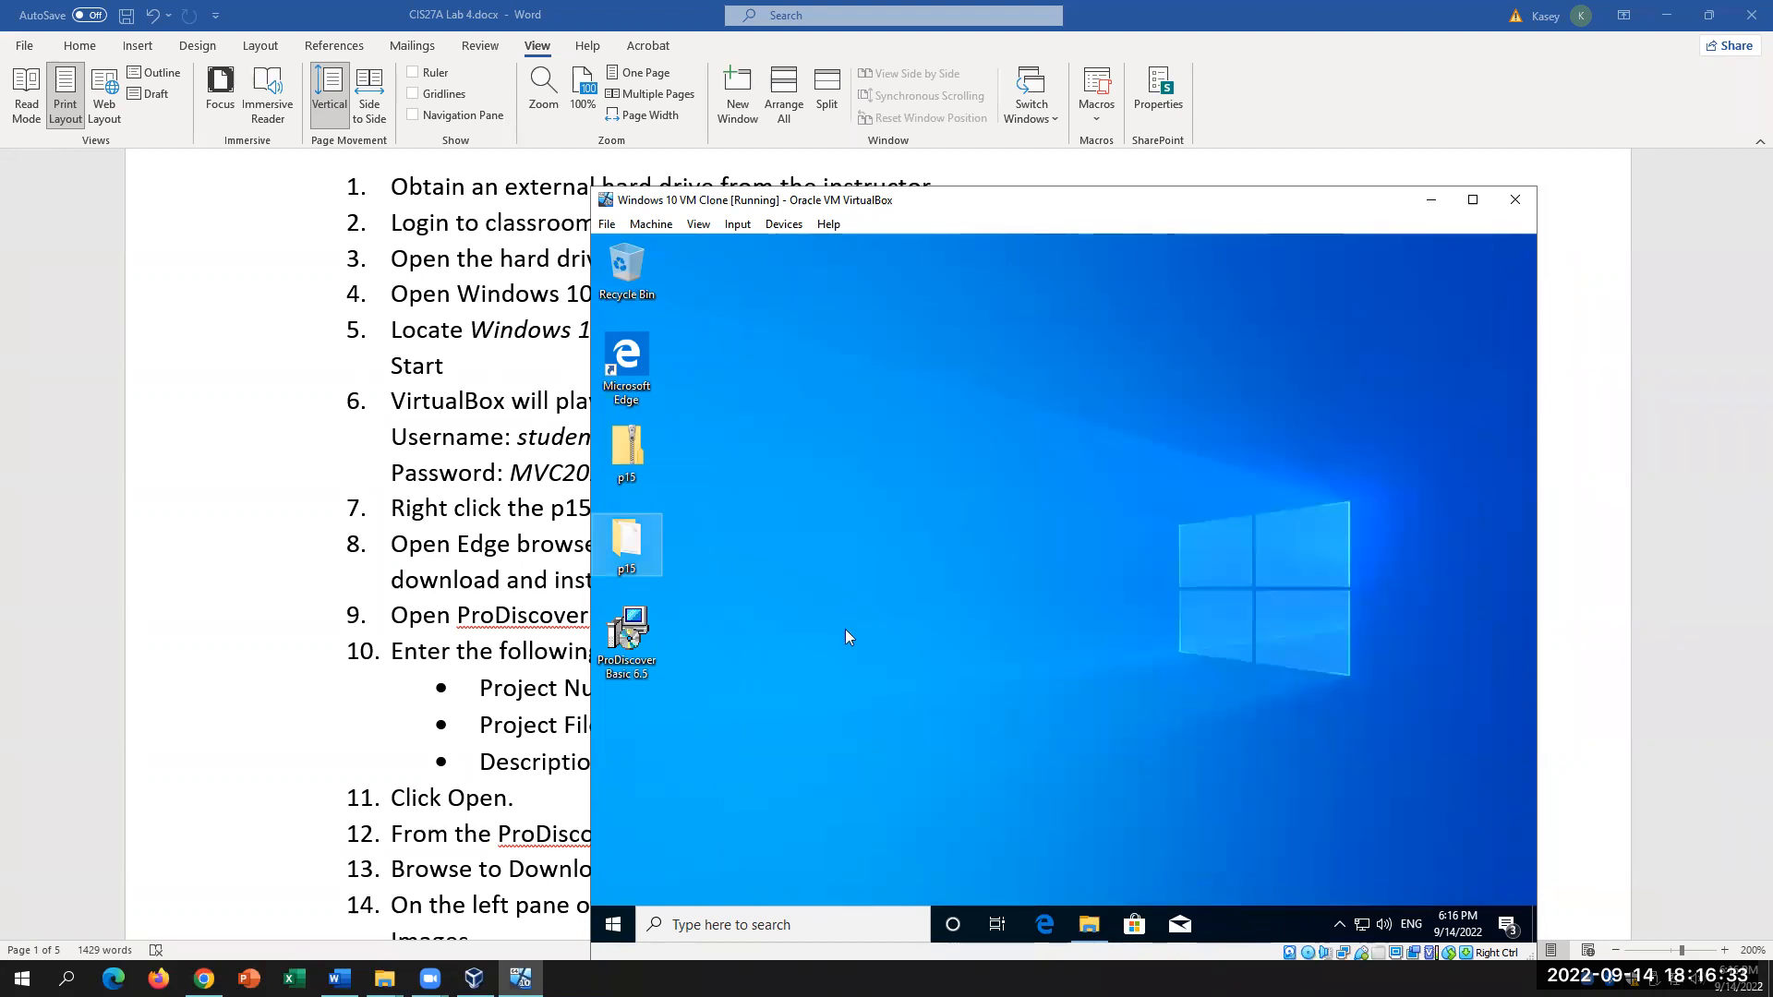
# Step: Try the Start menu power options and the Ctrl+Alt+Delete screen, dismissing each without signing out
pyautogui.click(611, 924)
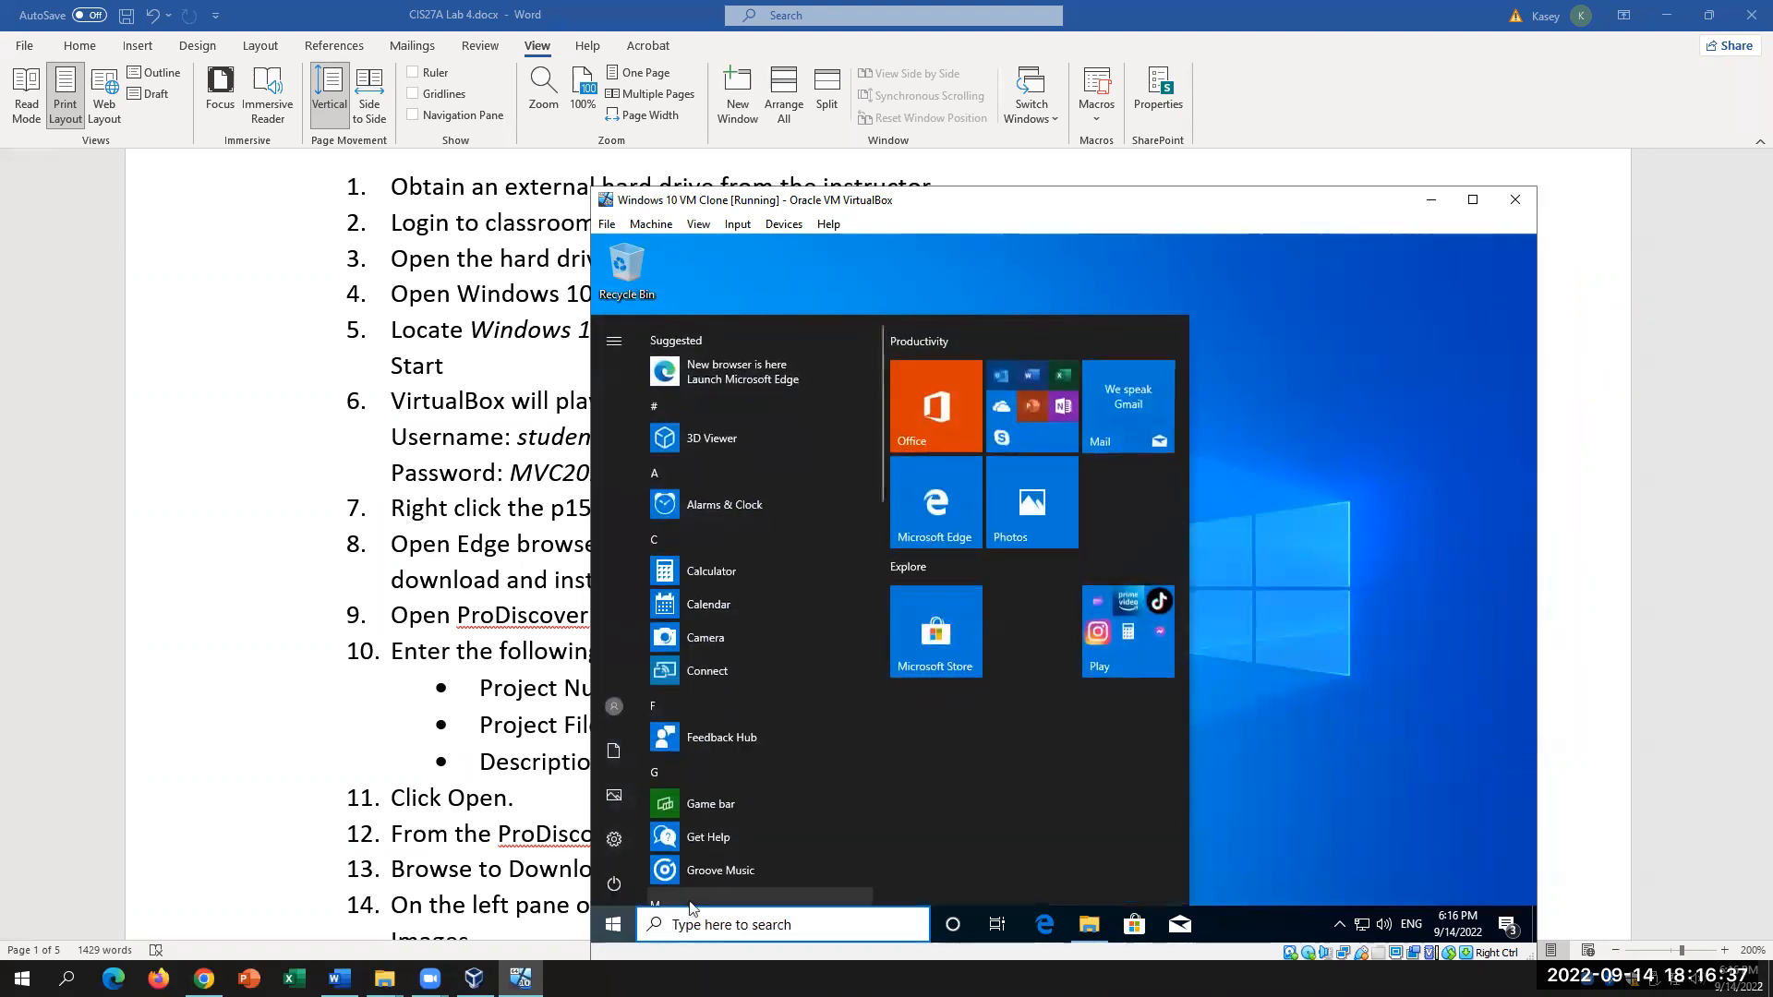
pyautogui.click(613, 885)
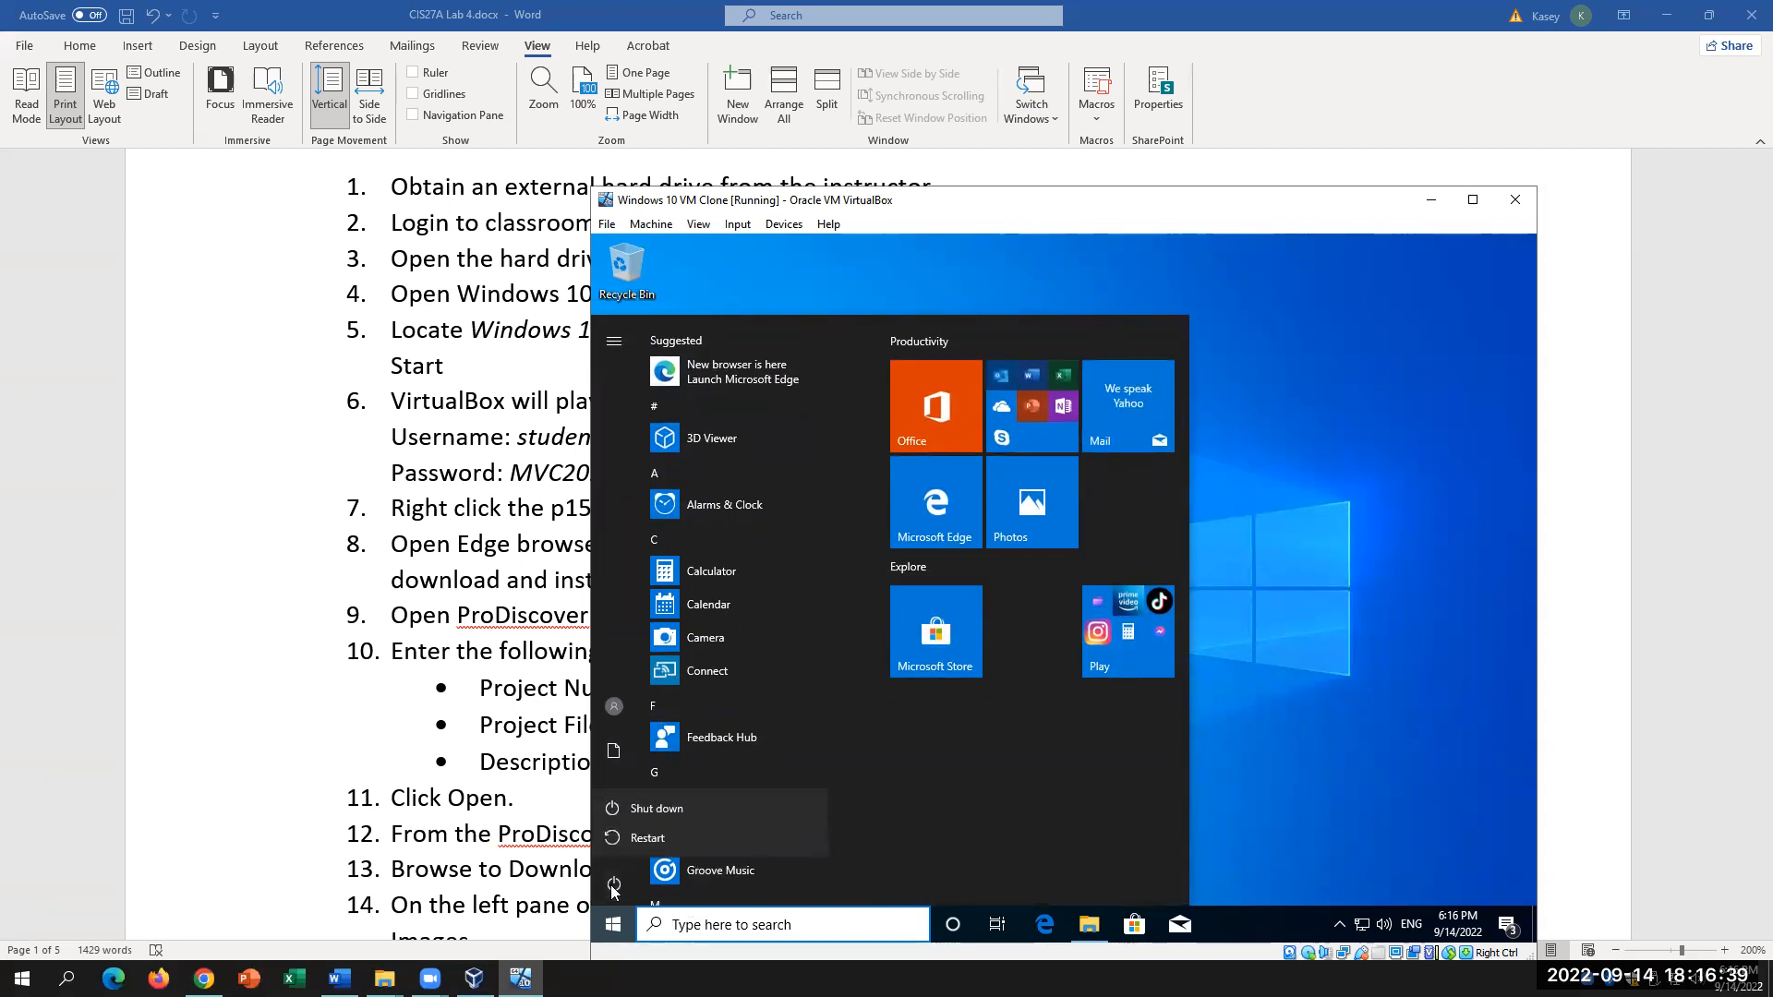
pyautogui.click(708, 926)
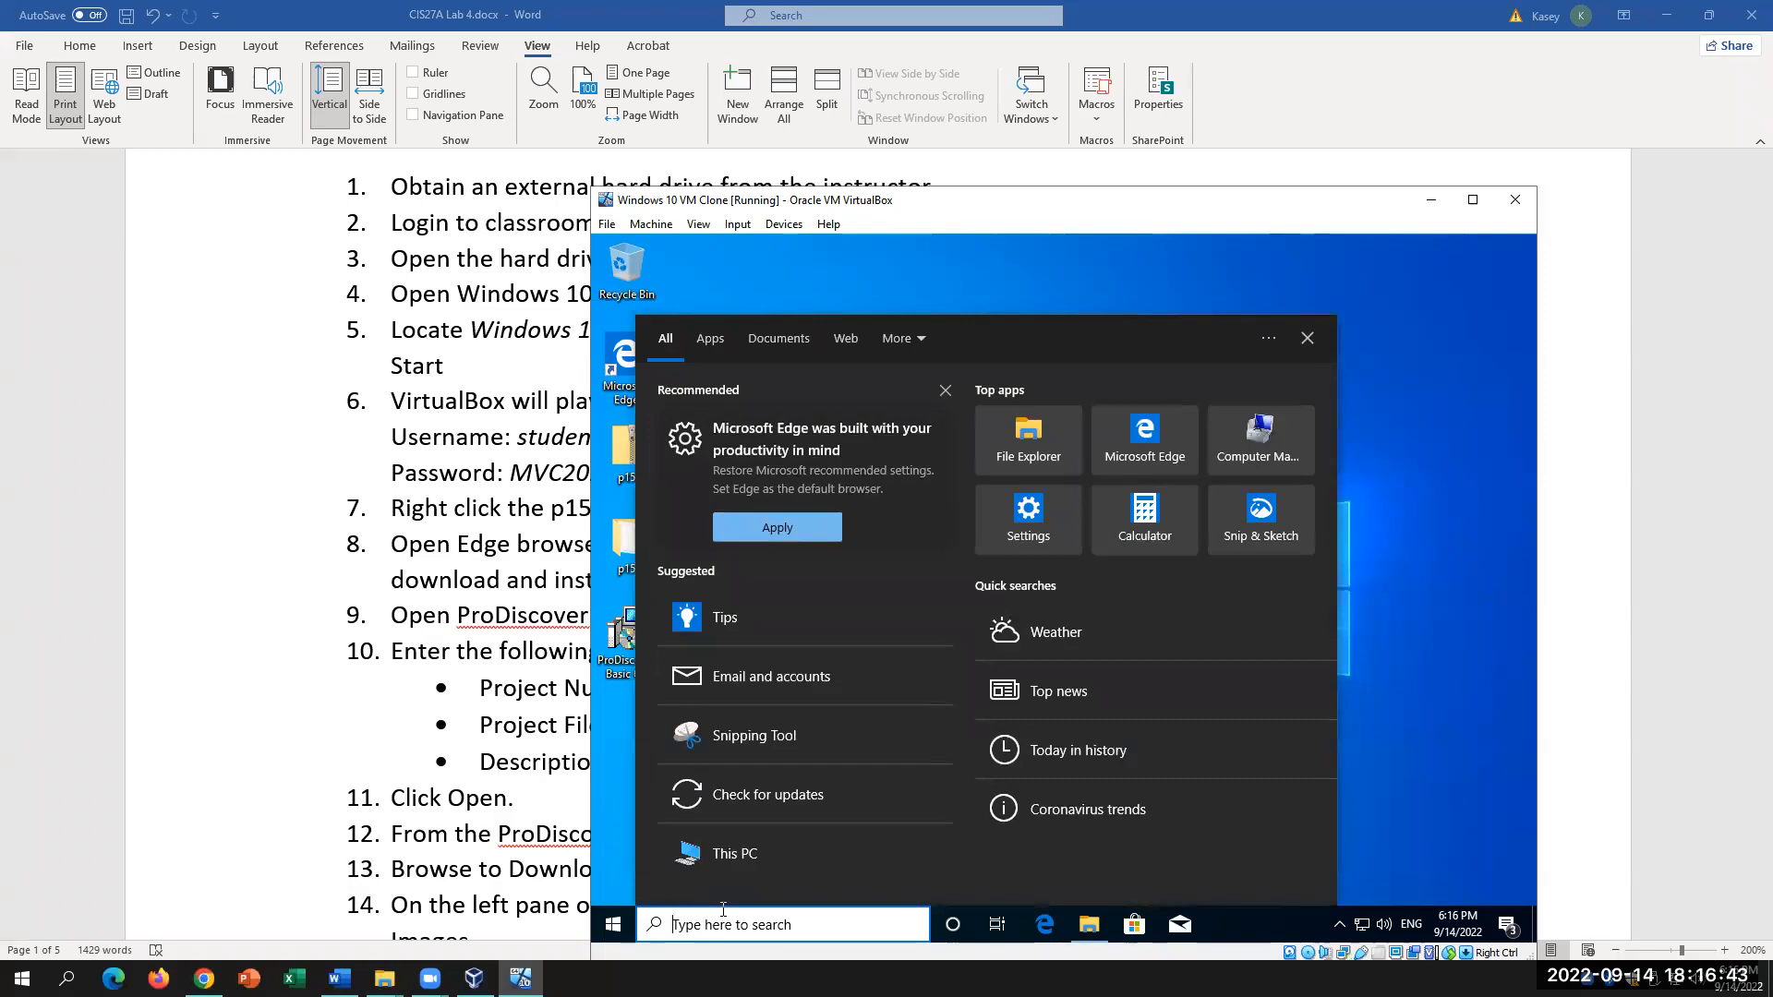
pyautogui.hotkey('ctrl', 'alt', 'Delete')
pyautogui.click(907, 580)
pyautogui.click(612, 924)
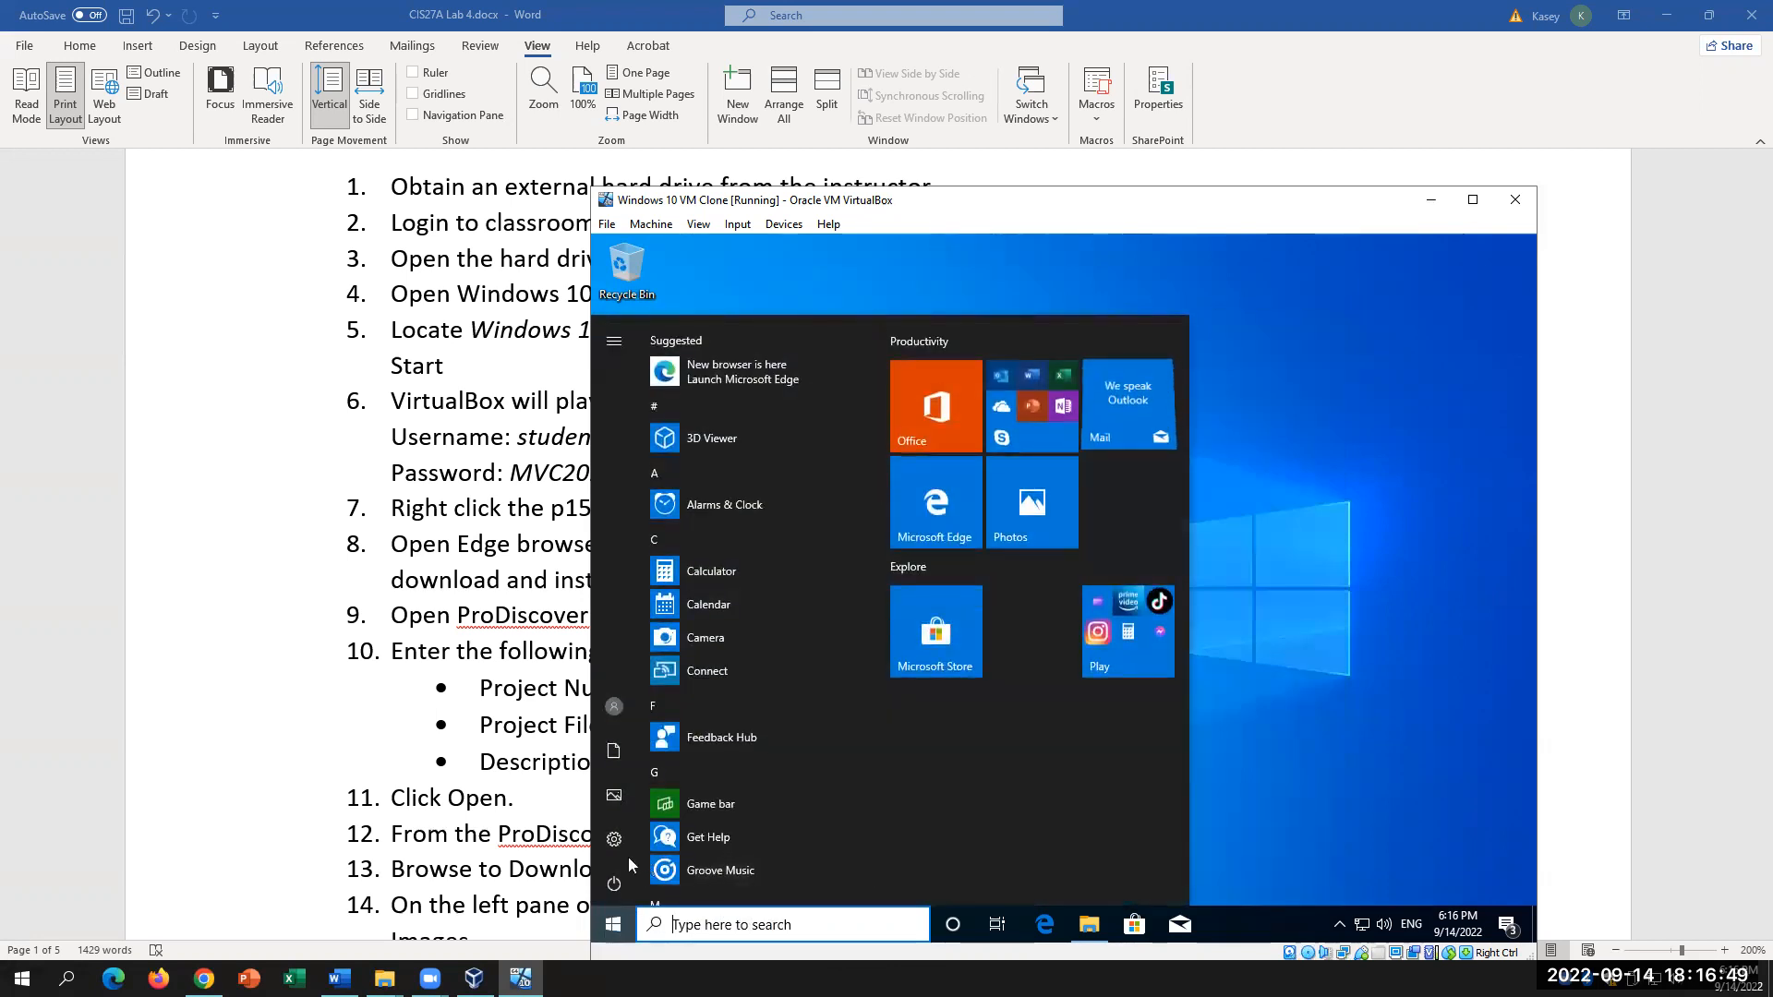
pyautogui.click(614, 883)
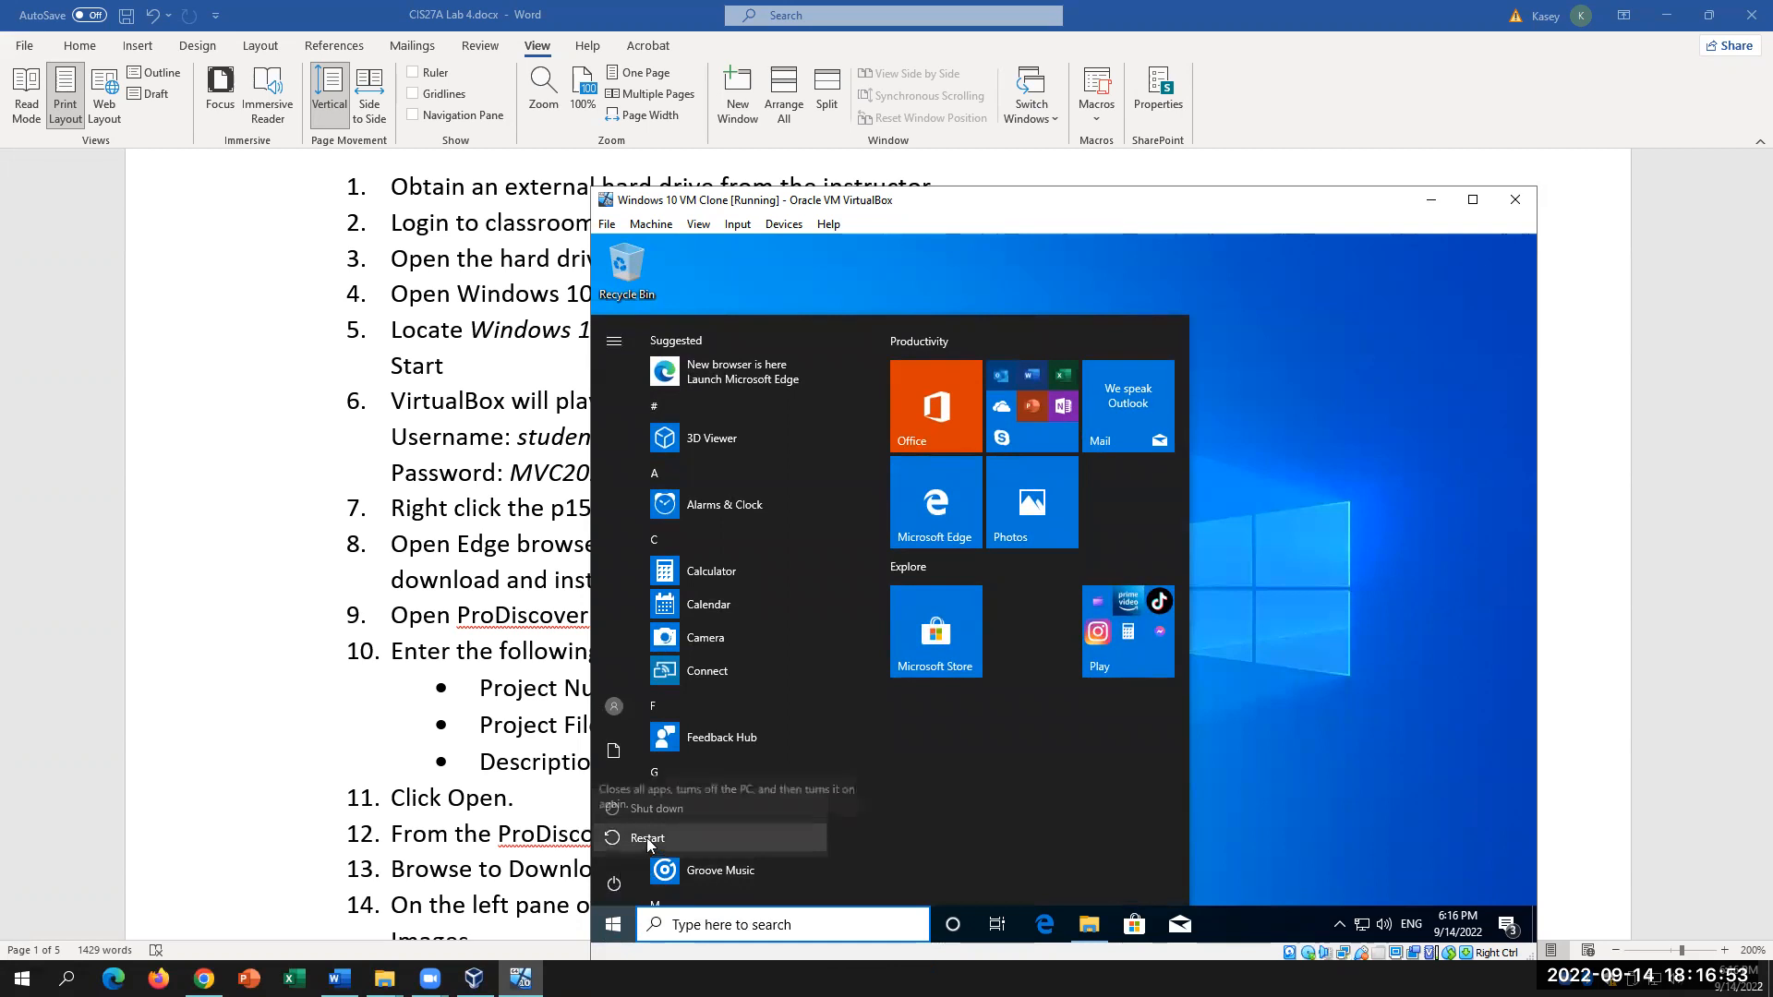
pyautogui.click(1296, 765)
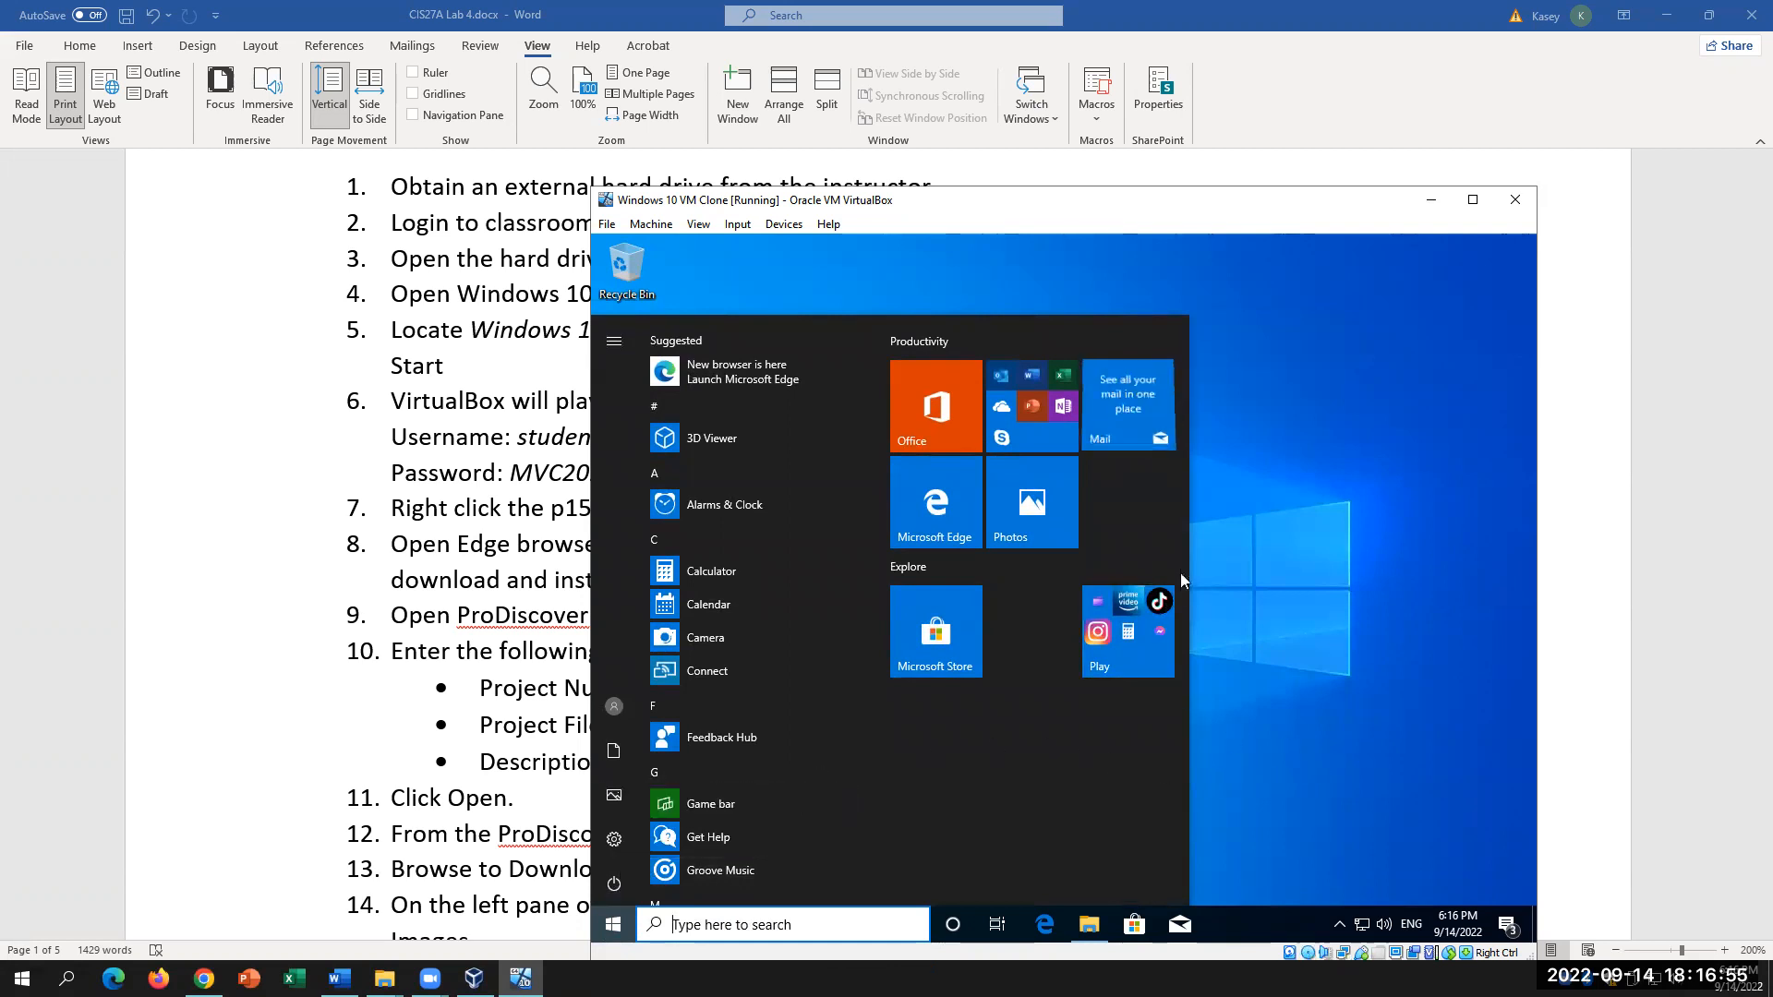
pyautogui.click(1226, 370)
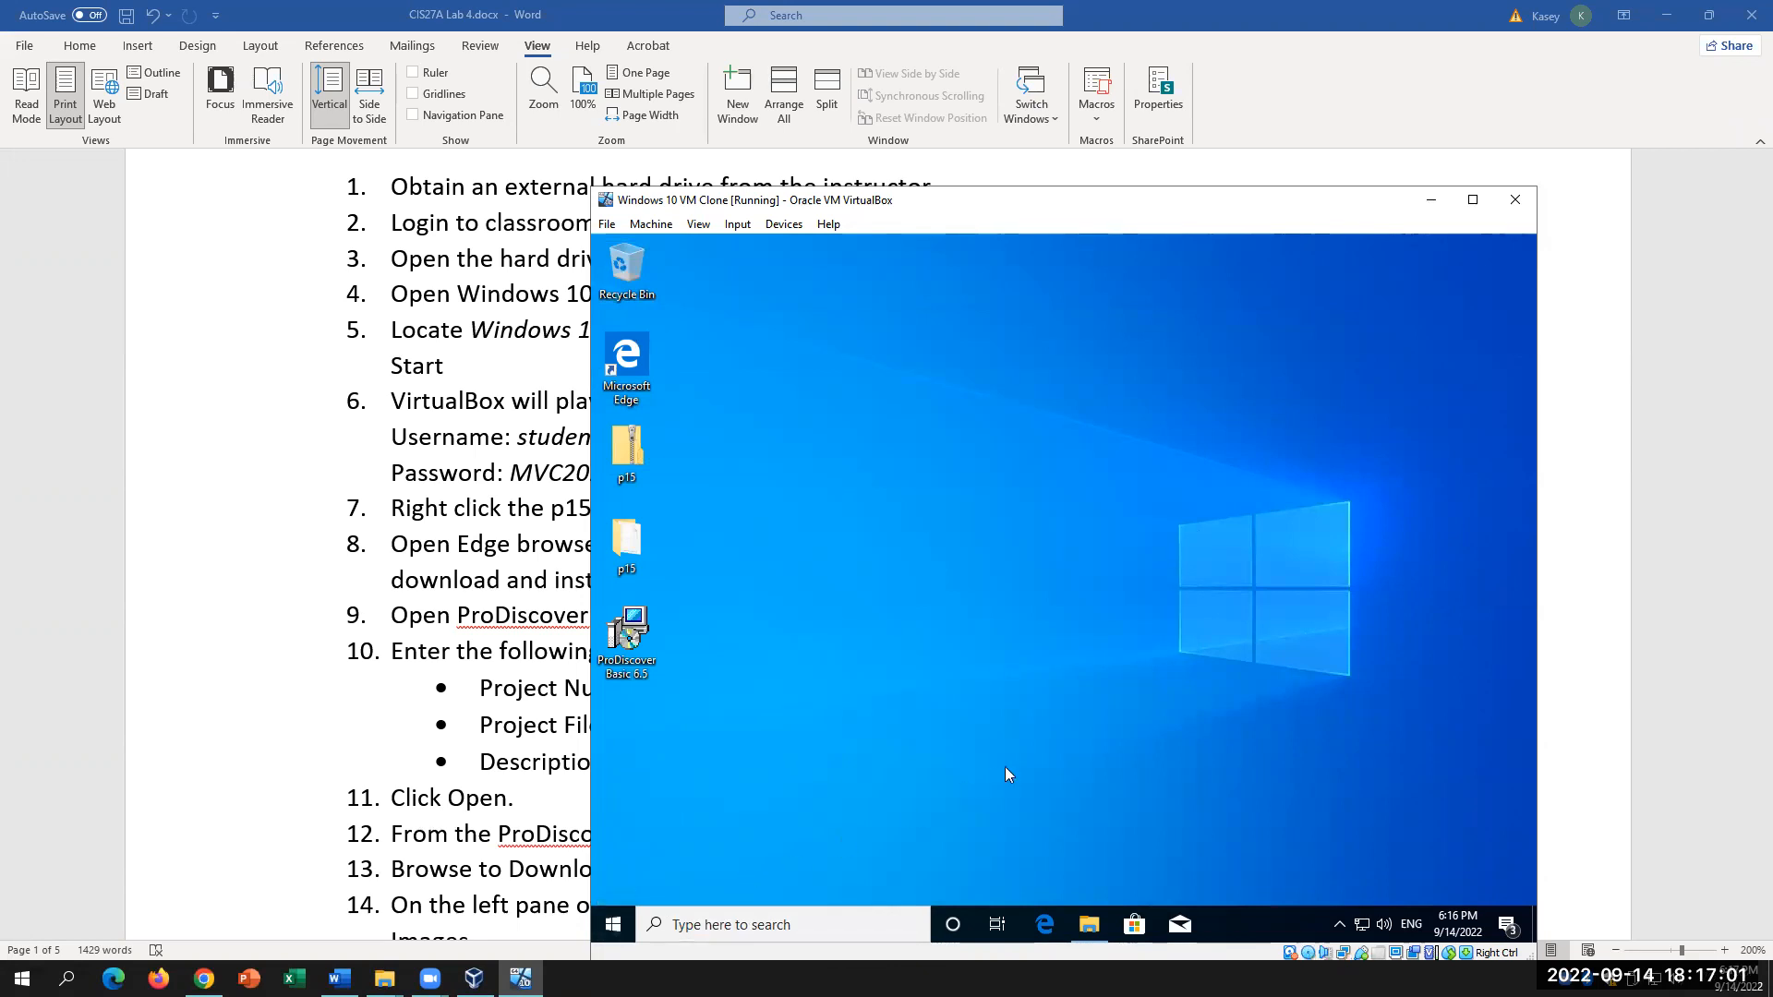
# Step: Sign out through the Start button's Shut down or sign out menu
pyautogui.rightClick(608, 925)
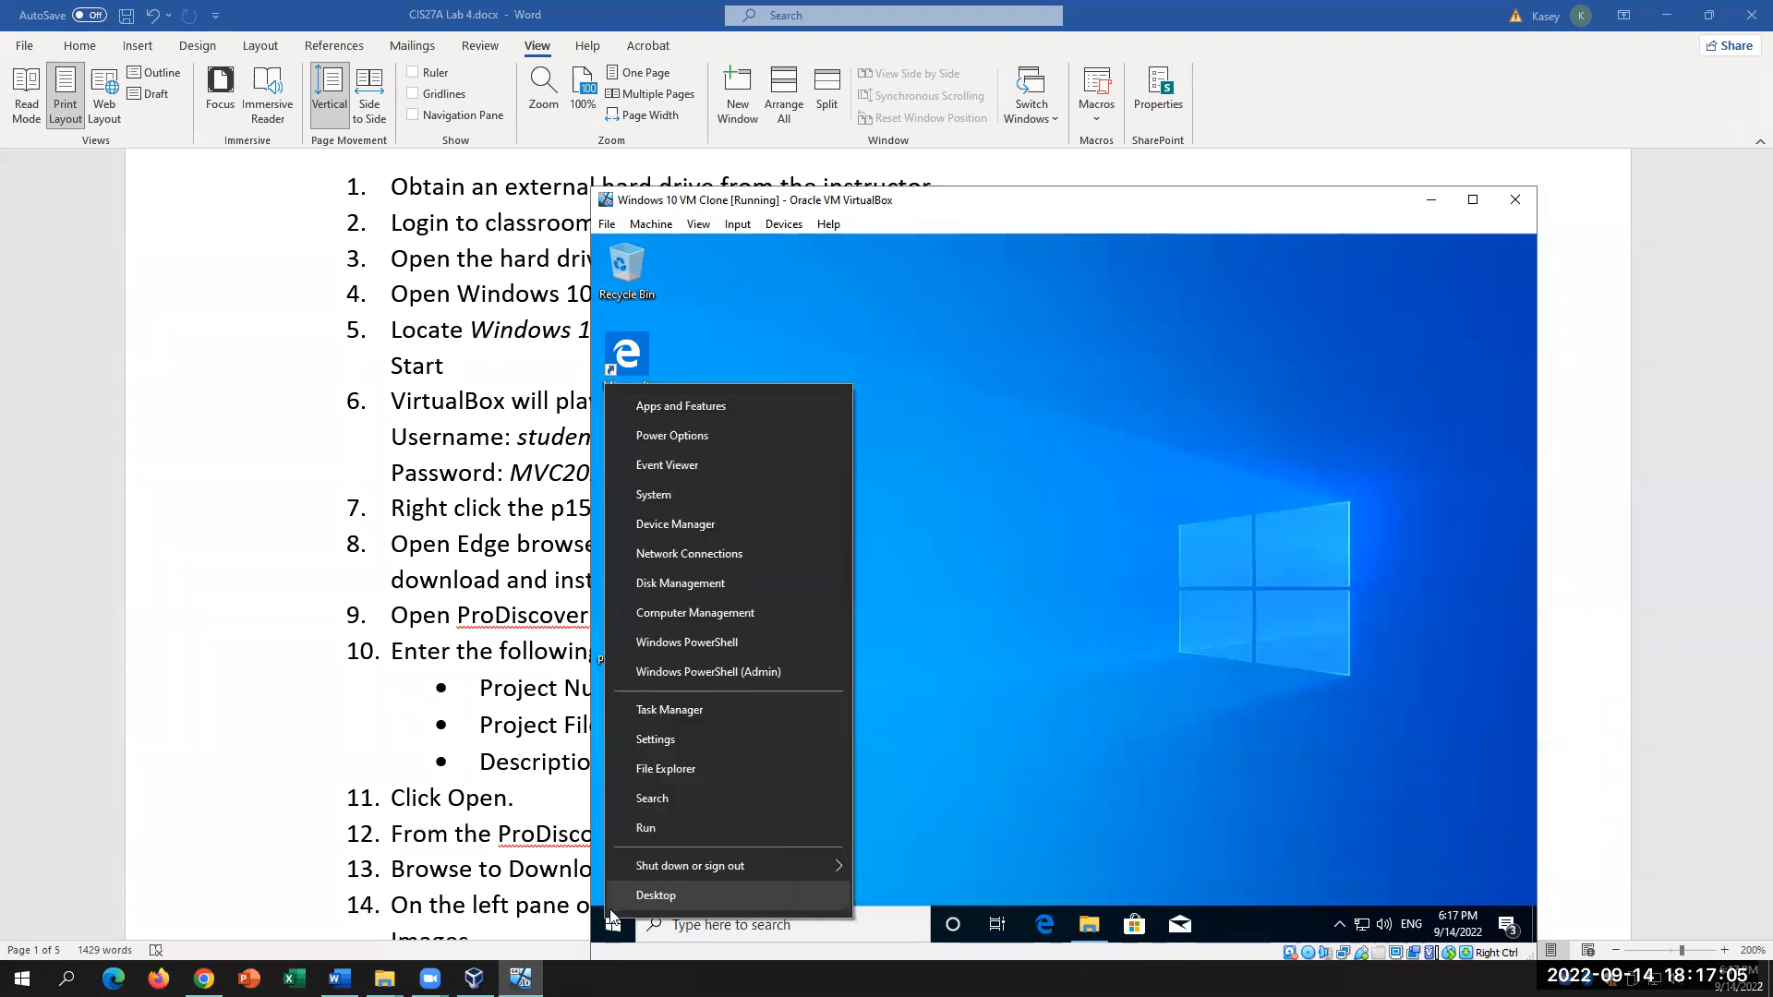
pyautogui.moveTo(718, 868)
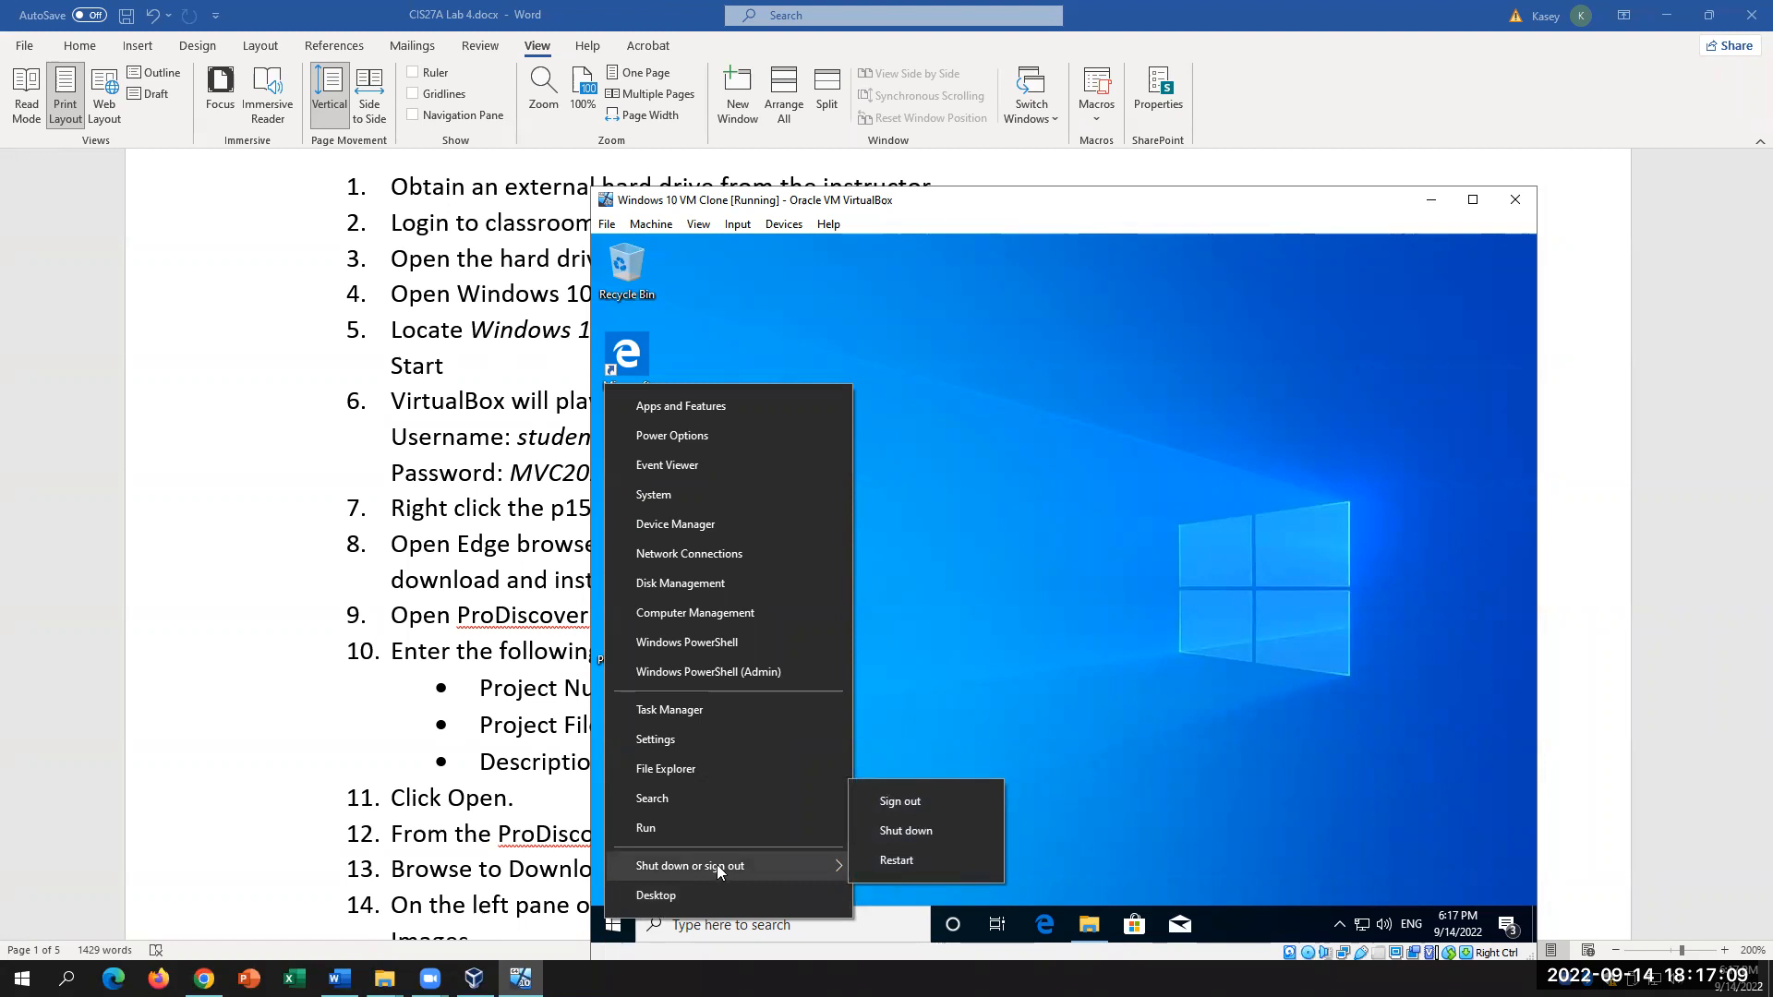
pyautogui.click(905, 803)
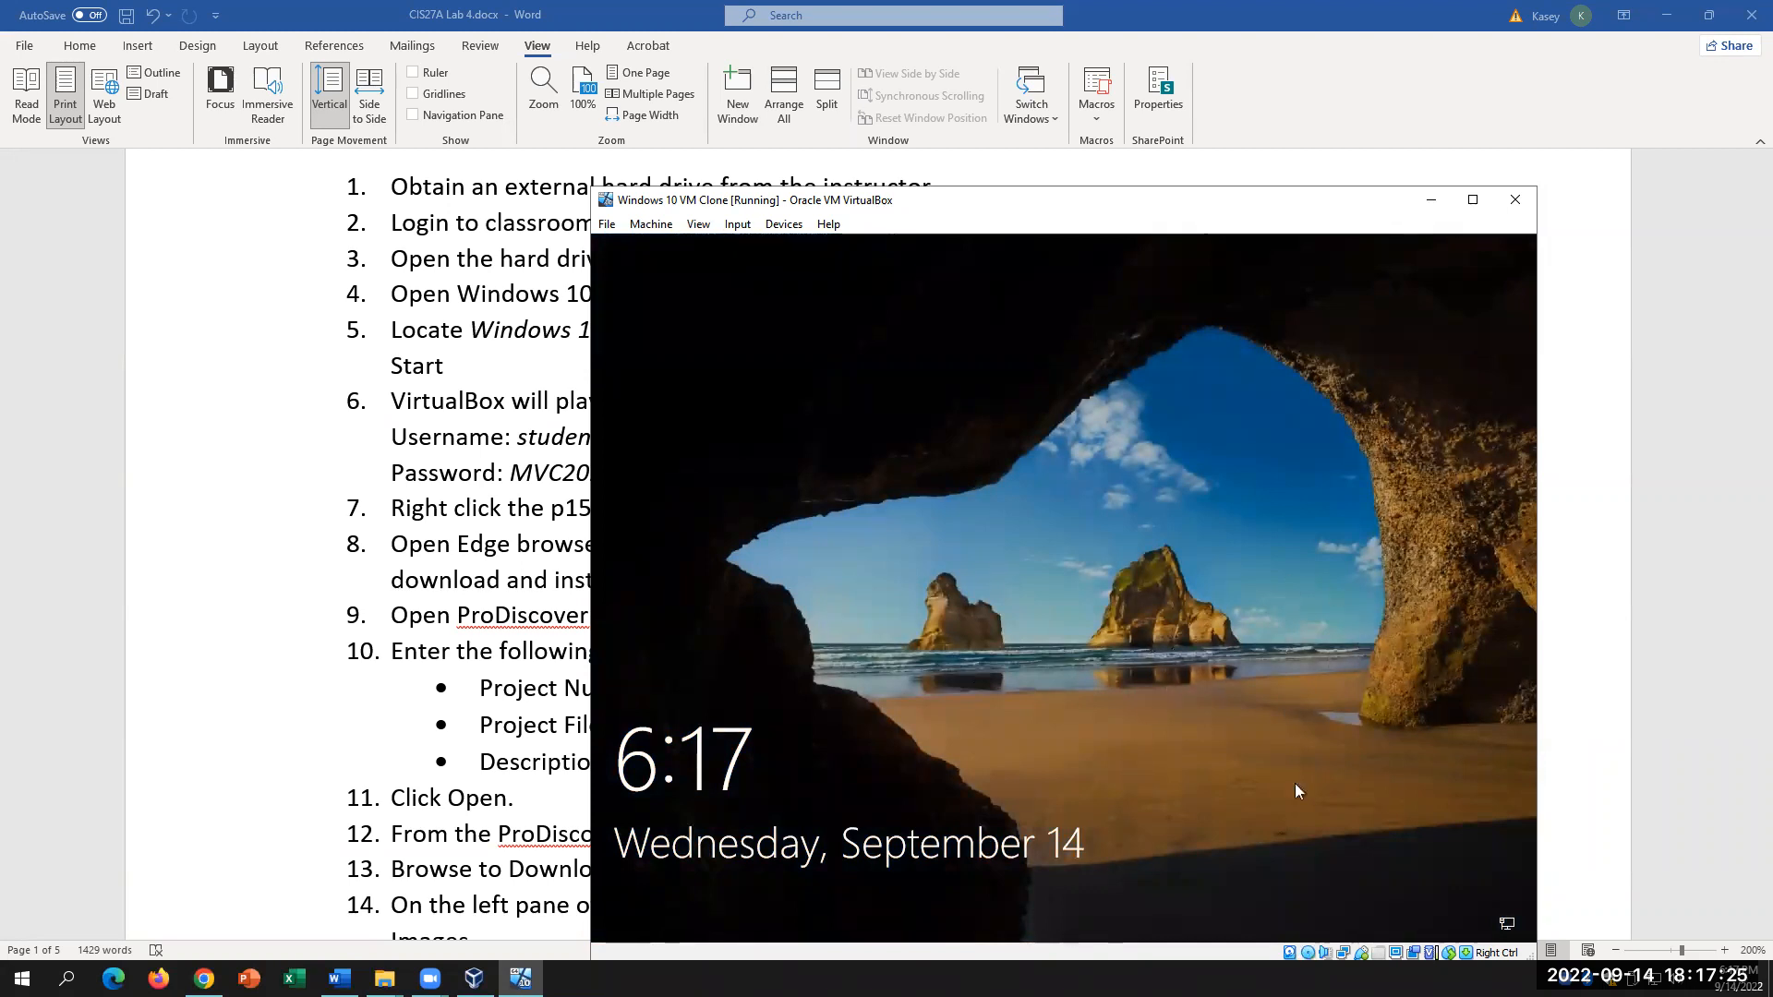
# Step: Unlock the lock screen and sign in to the Windows account with its password
pyautogui.click(1205, 661)
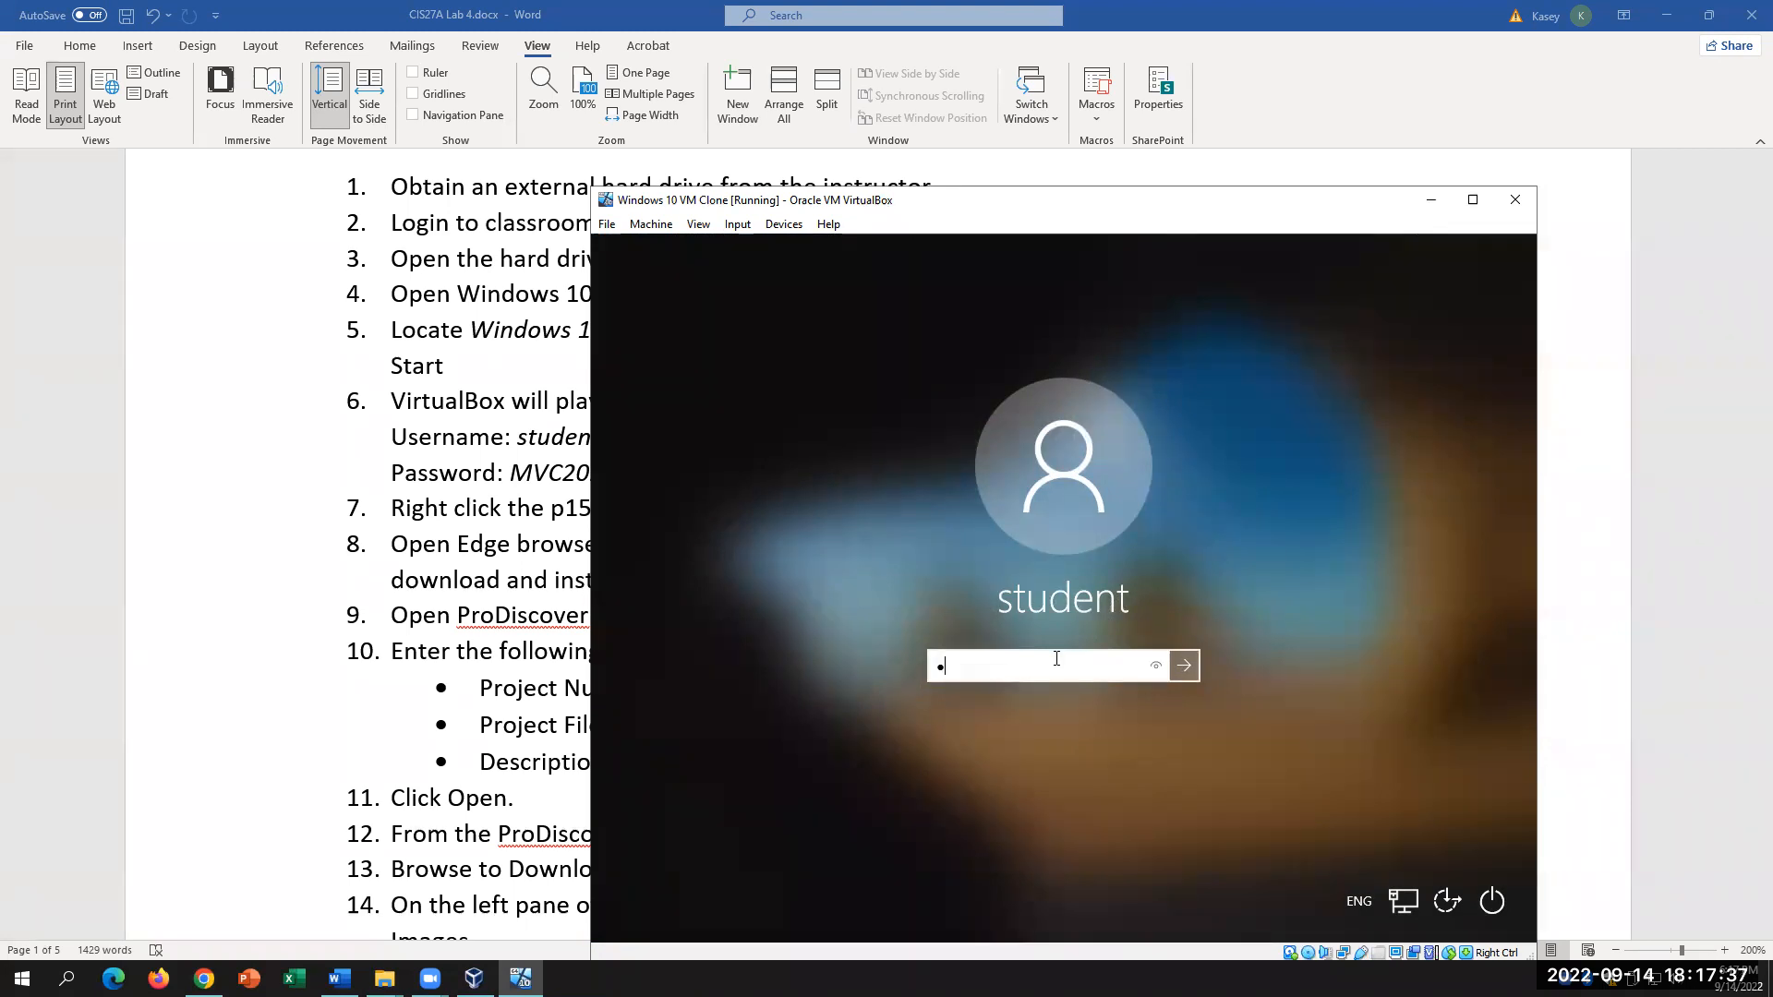
pyautogui.press('Return')
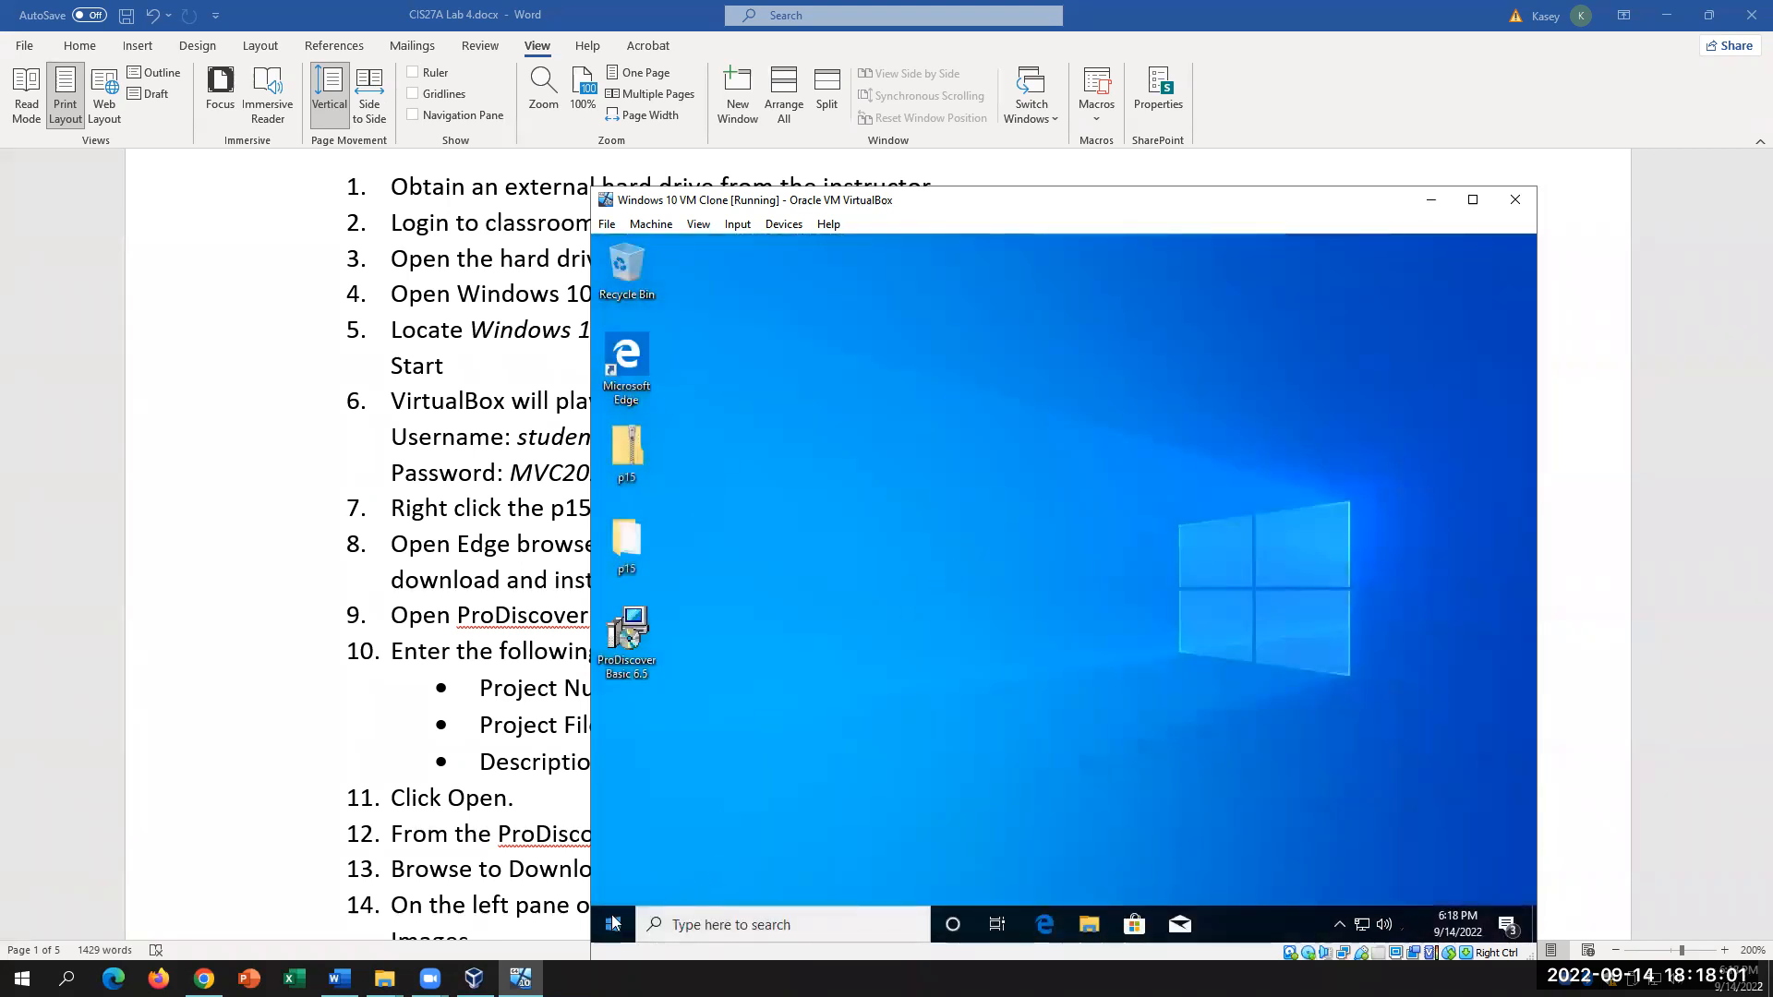
pyautogui.rightClick(614, 925)
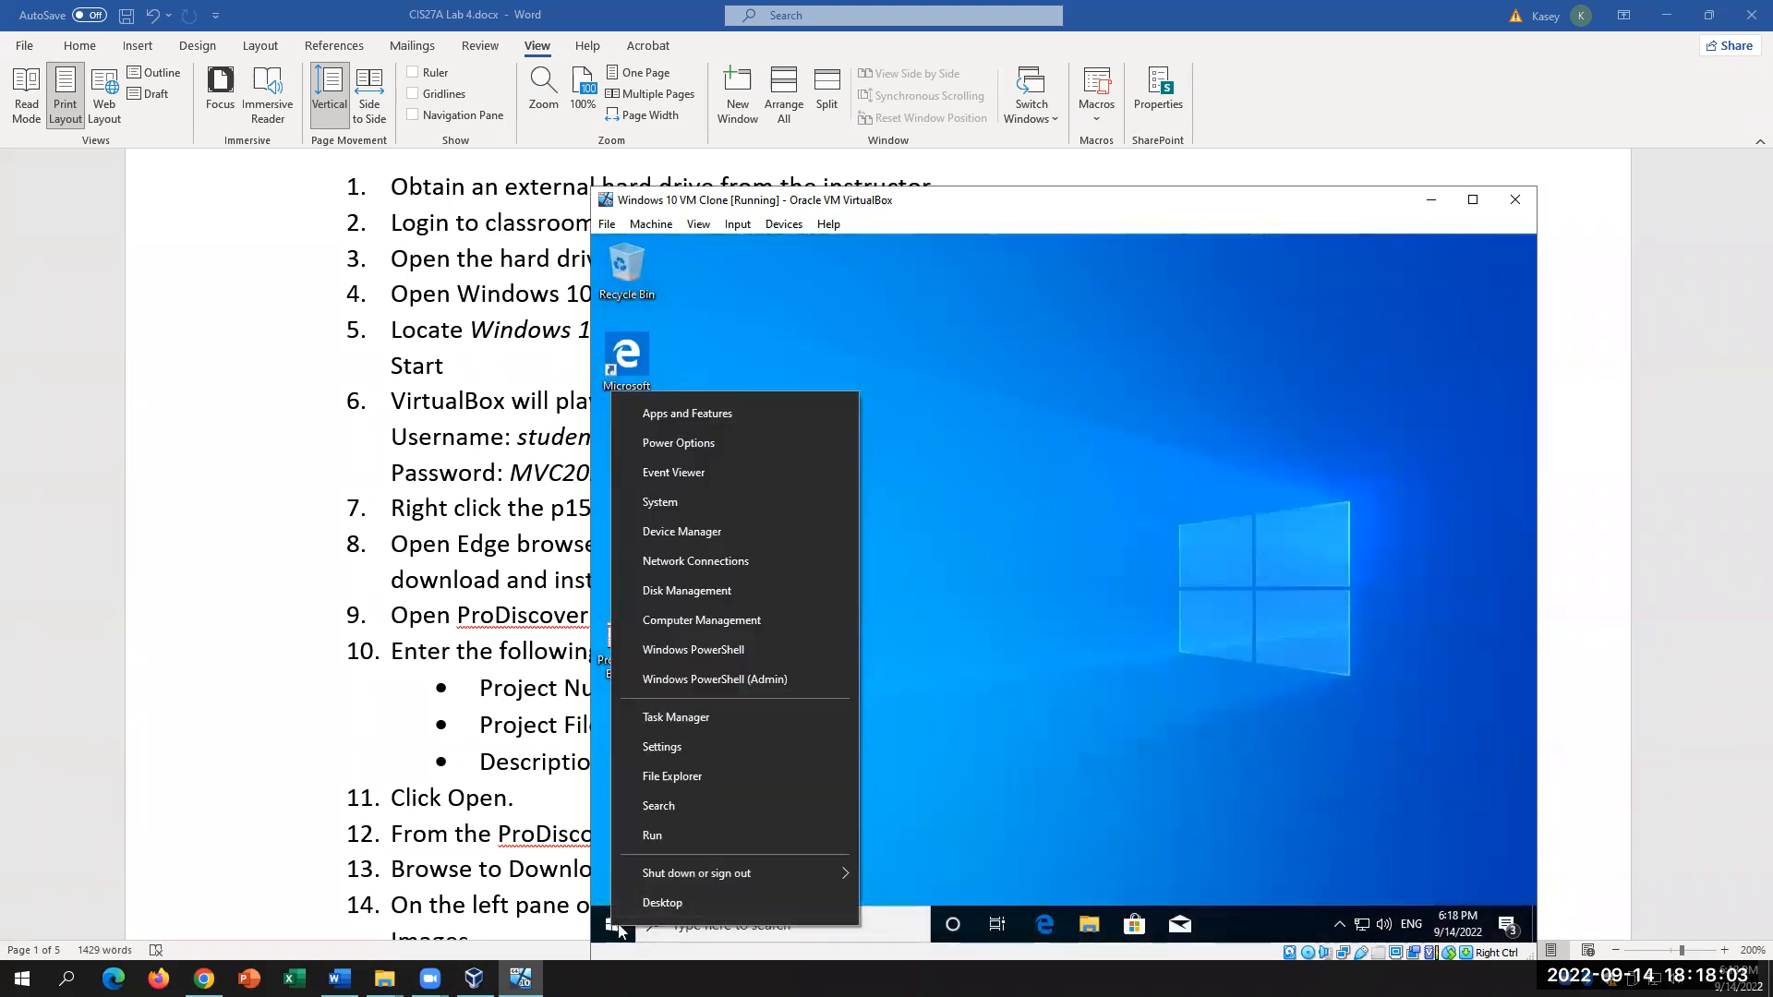
pyautogui.click(761, 616)
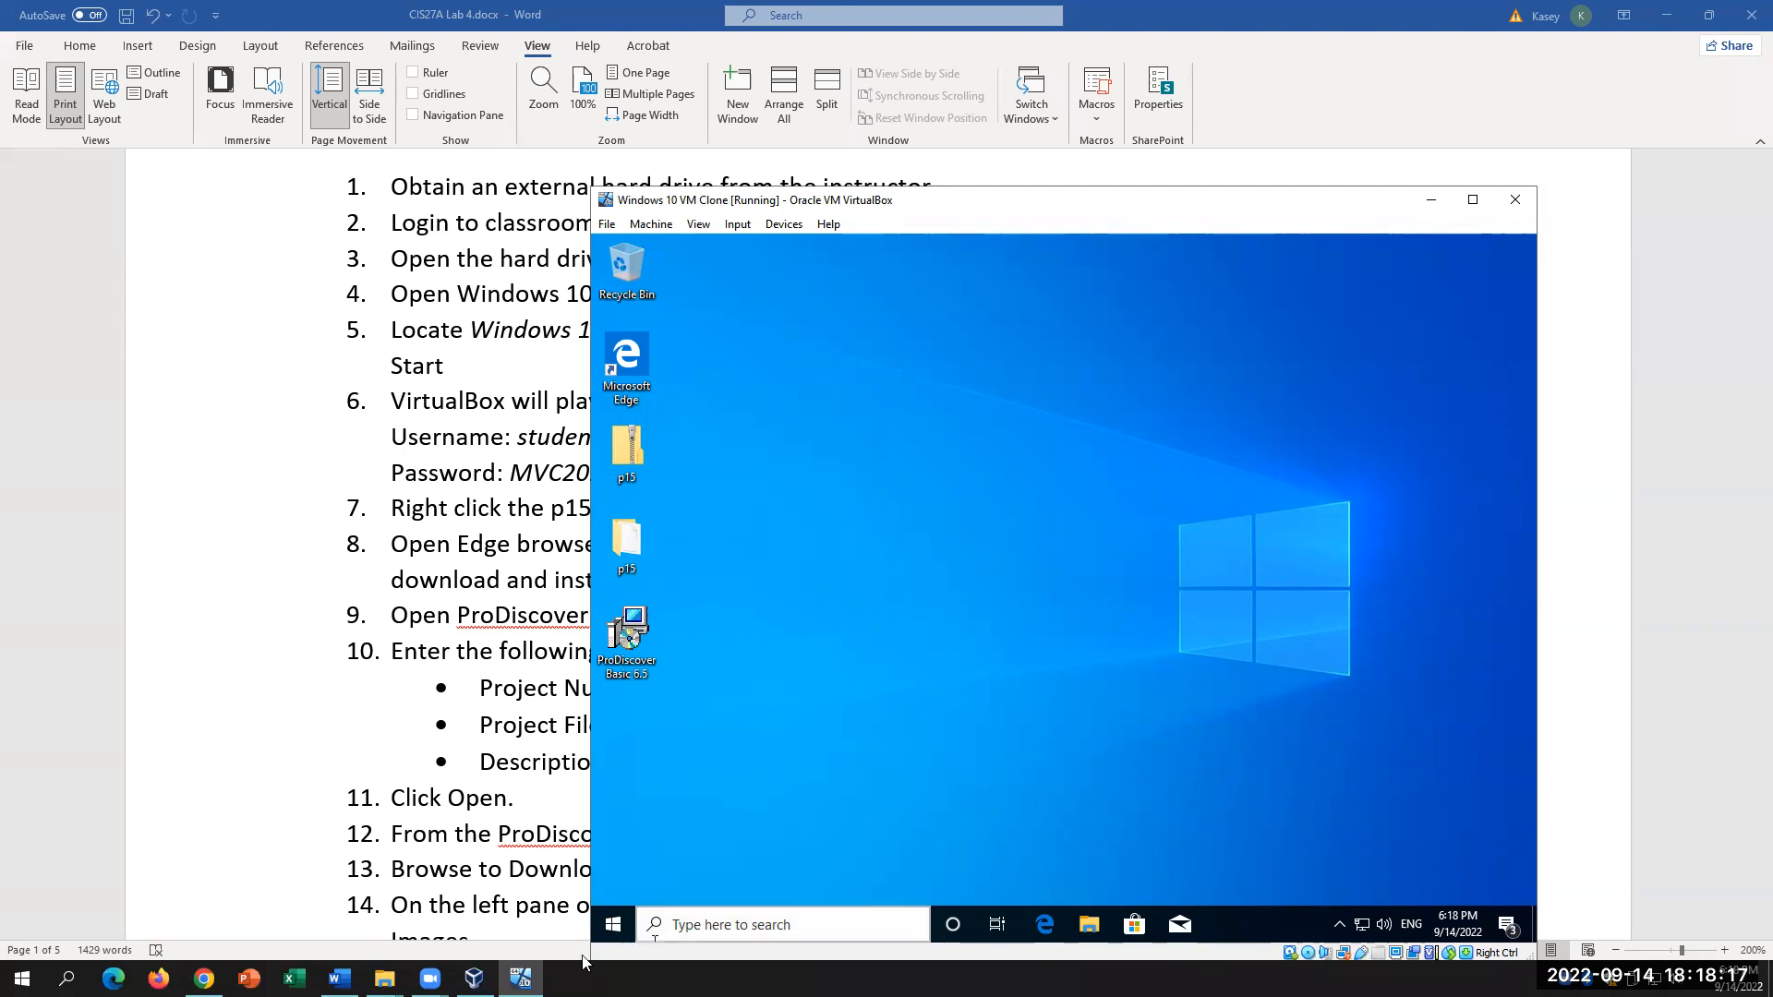
pyautogui.rightClick(615, 922)
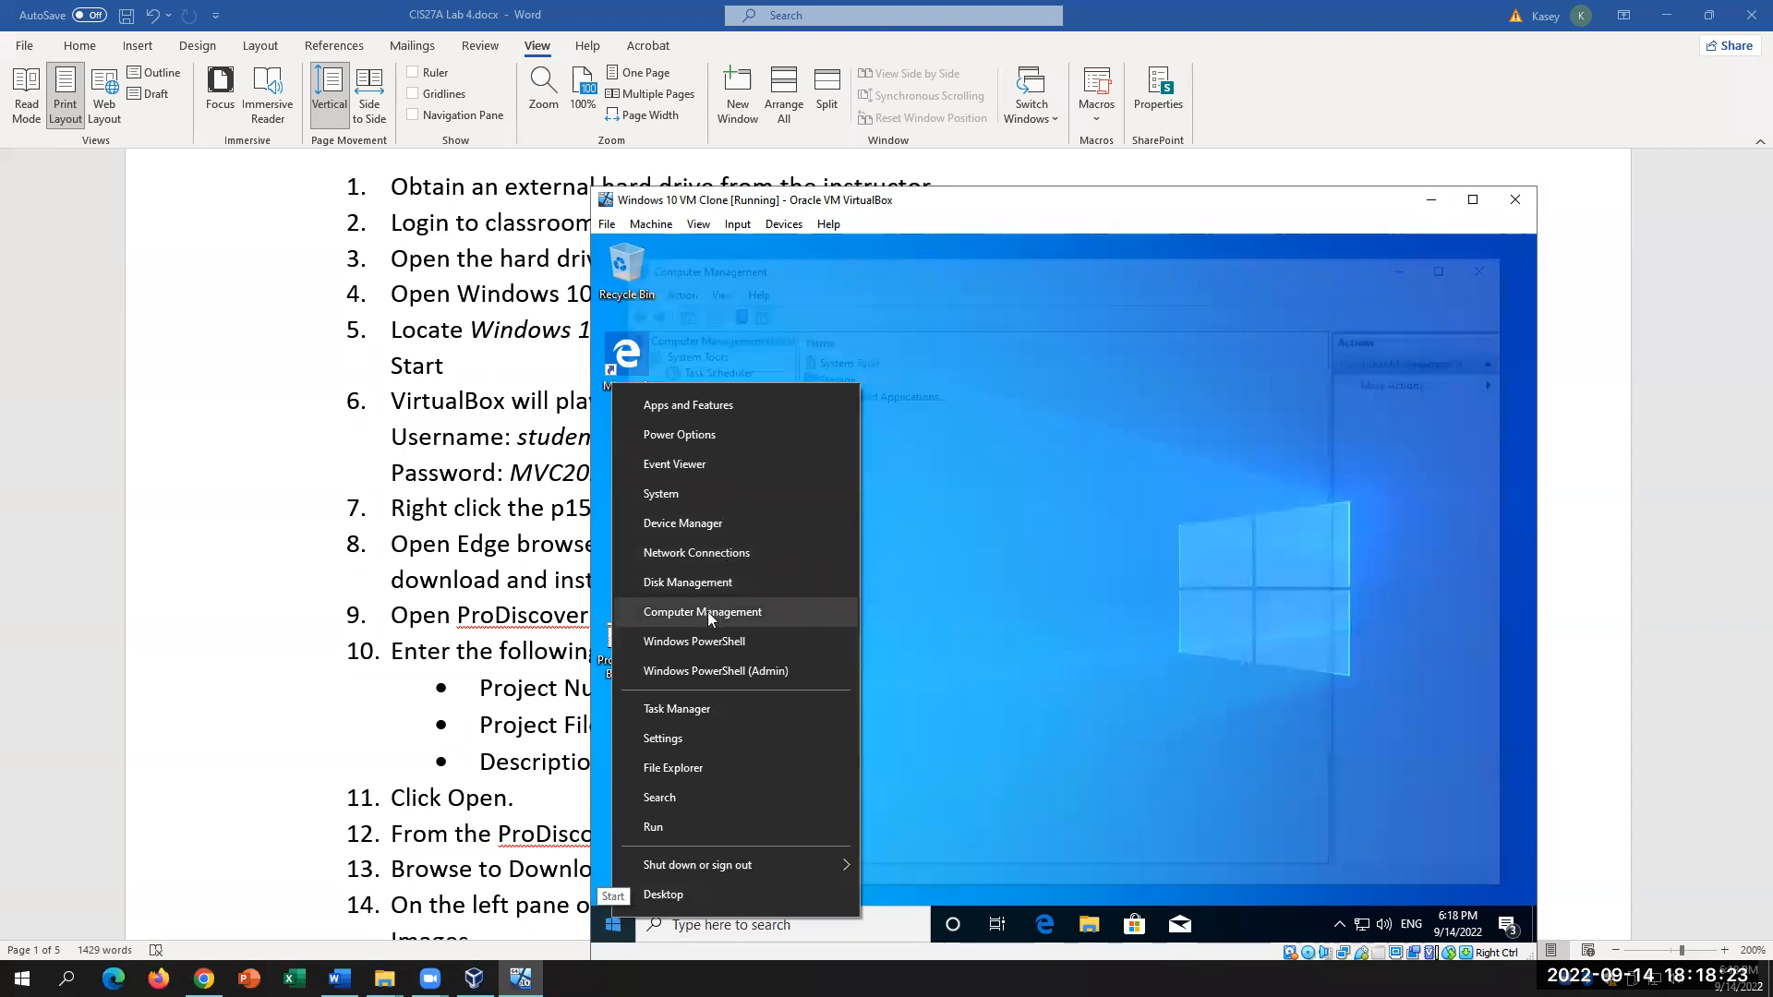
pyautogui.click(707, 611)
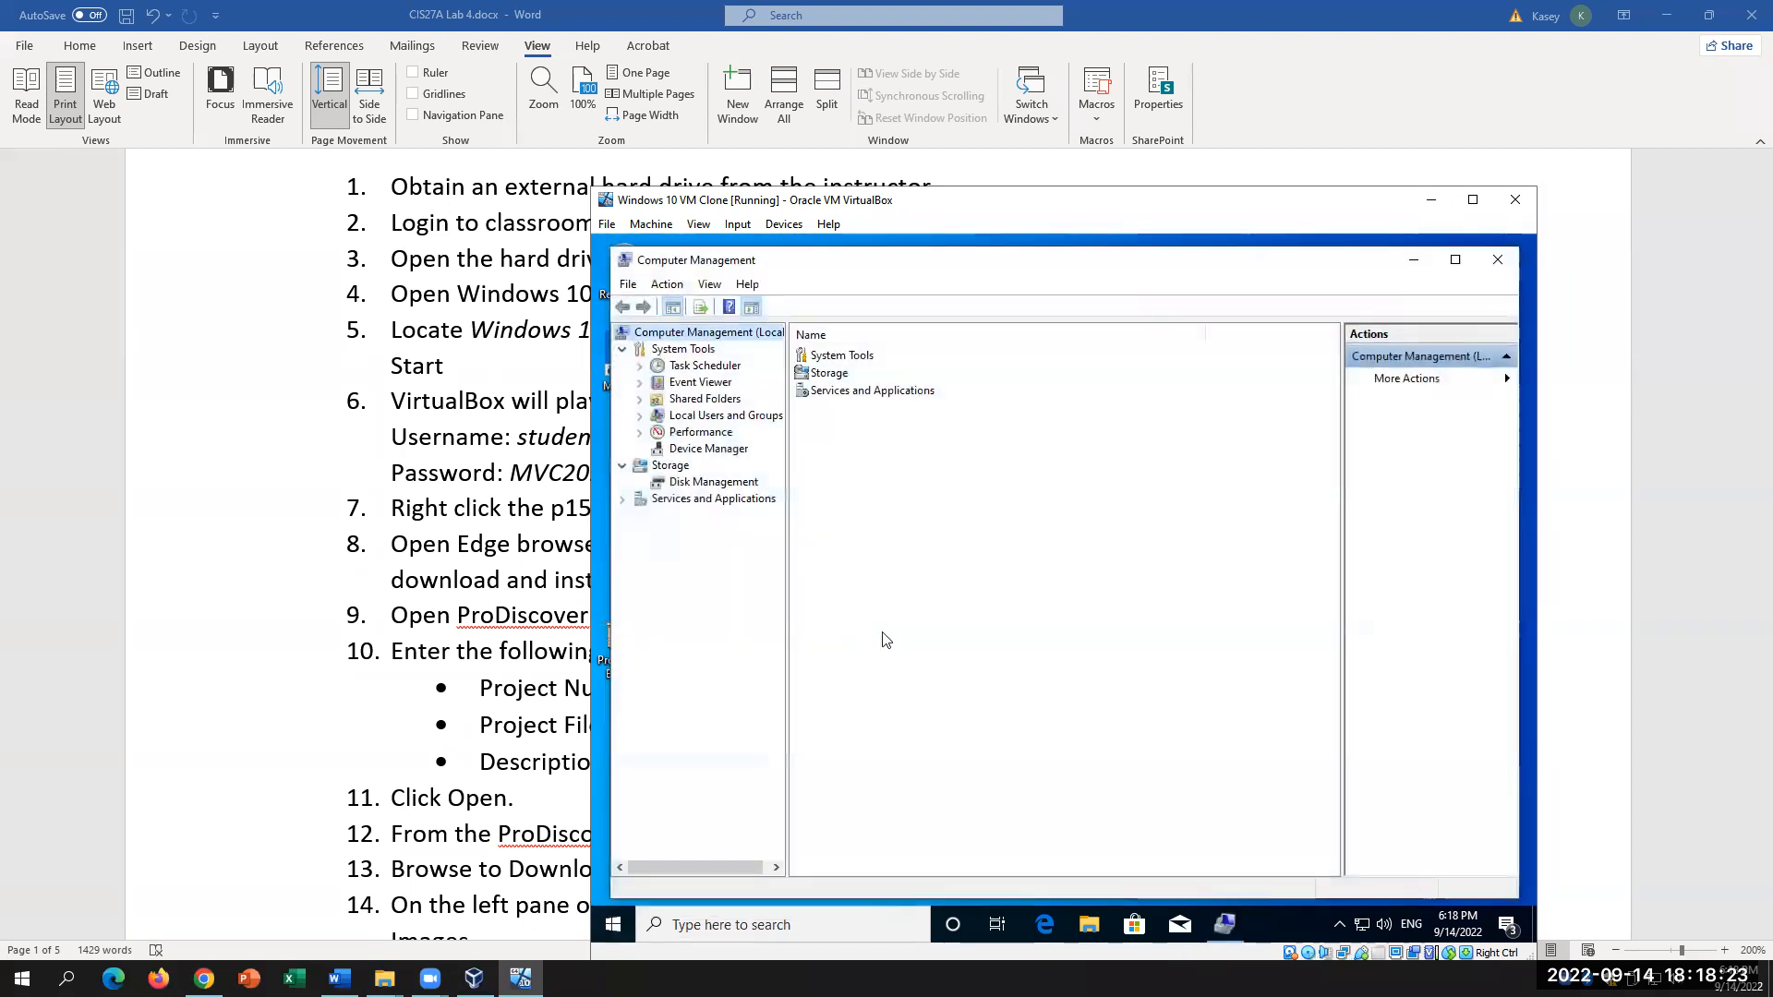
pyautogui.click(725, 418)
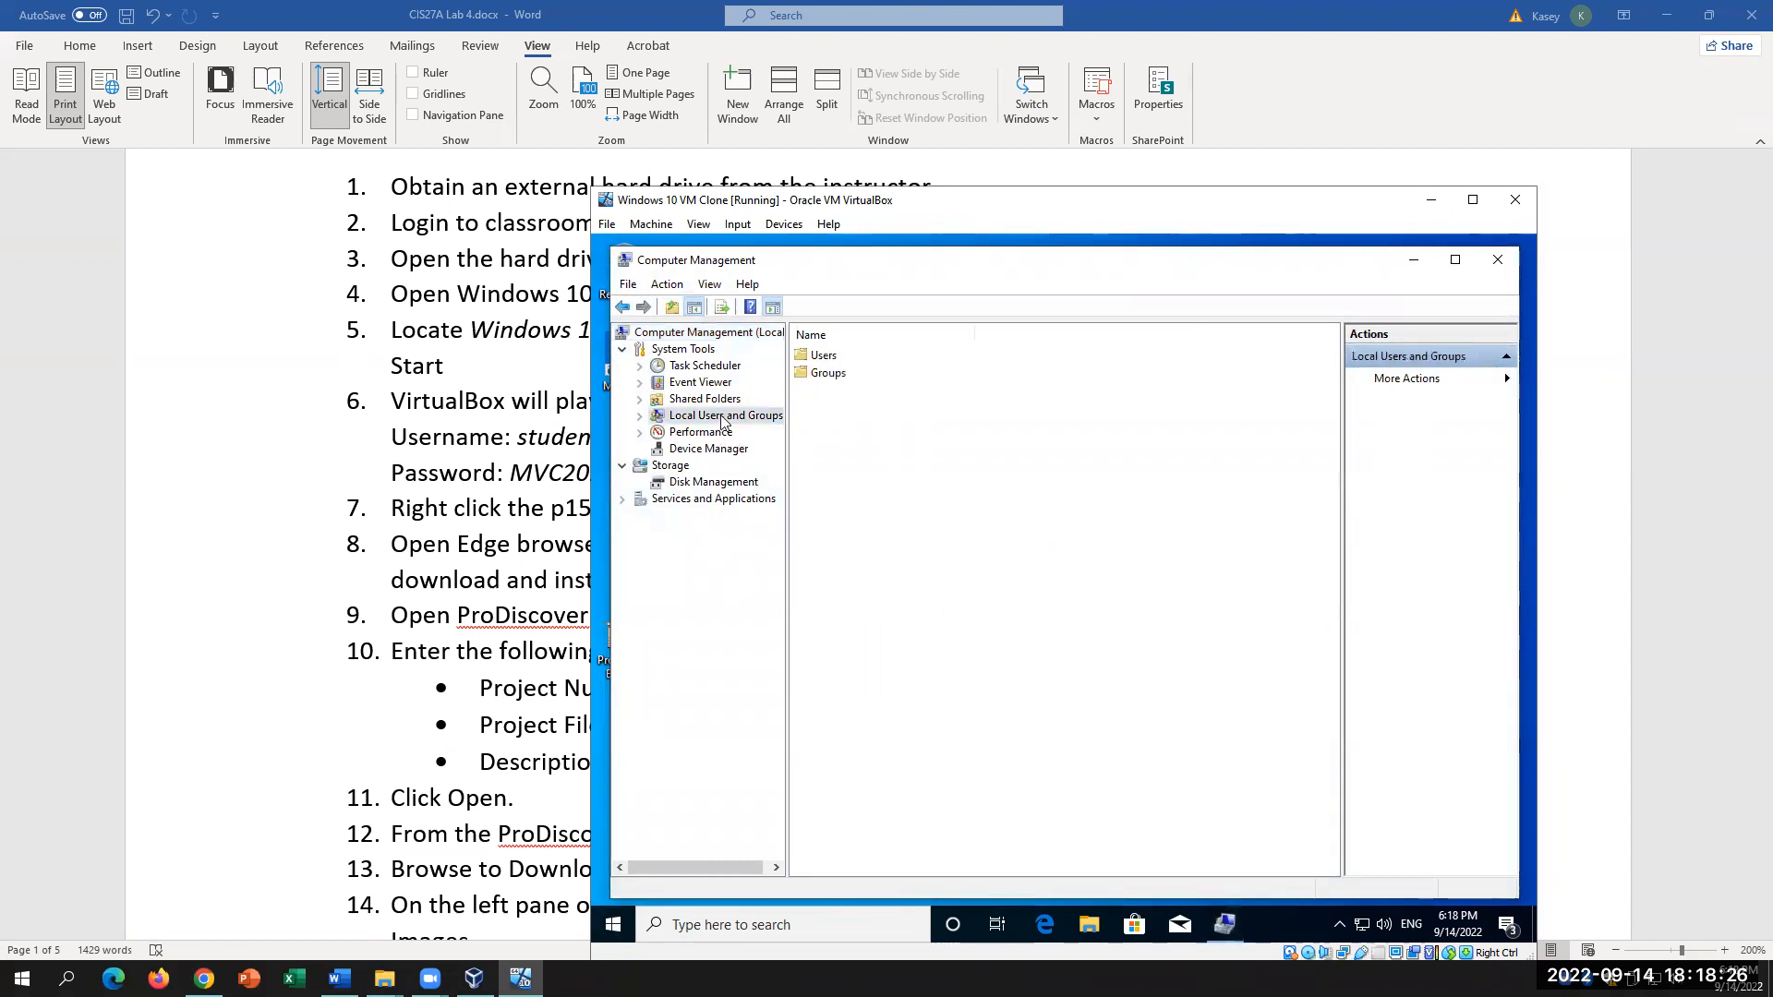
pyautogui.doubleClick(817, 358)
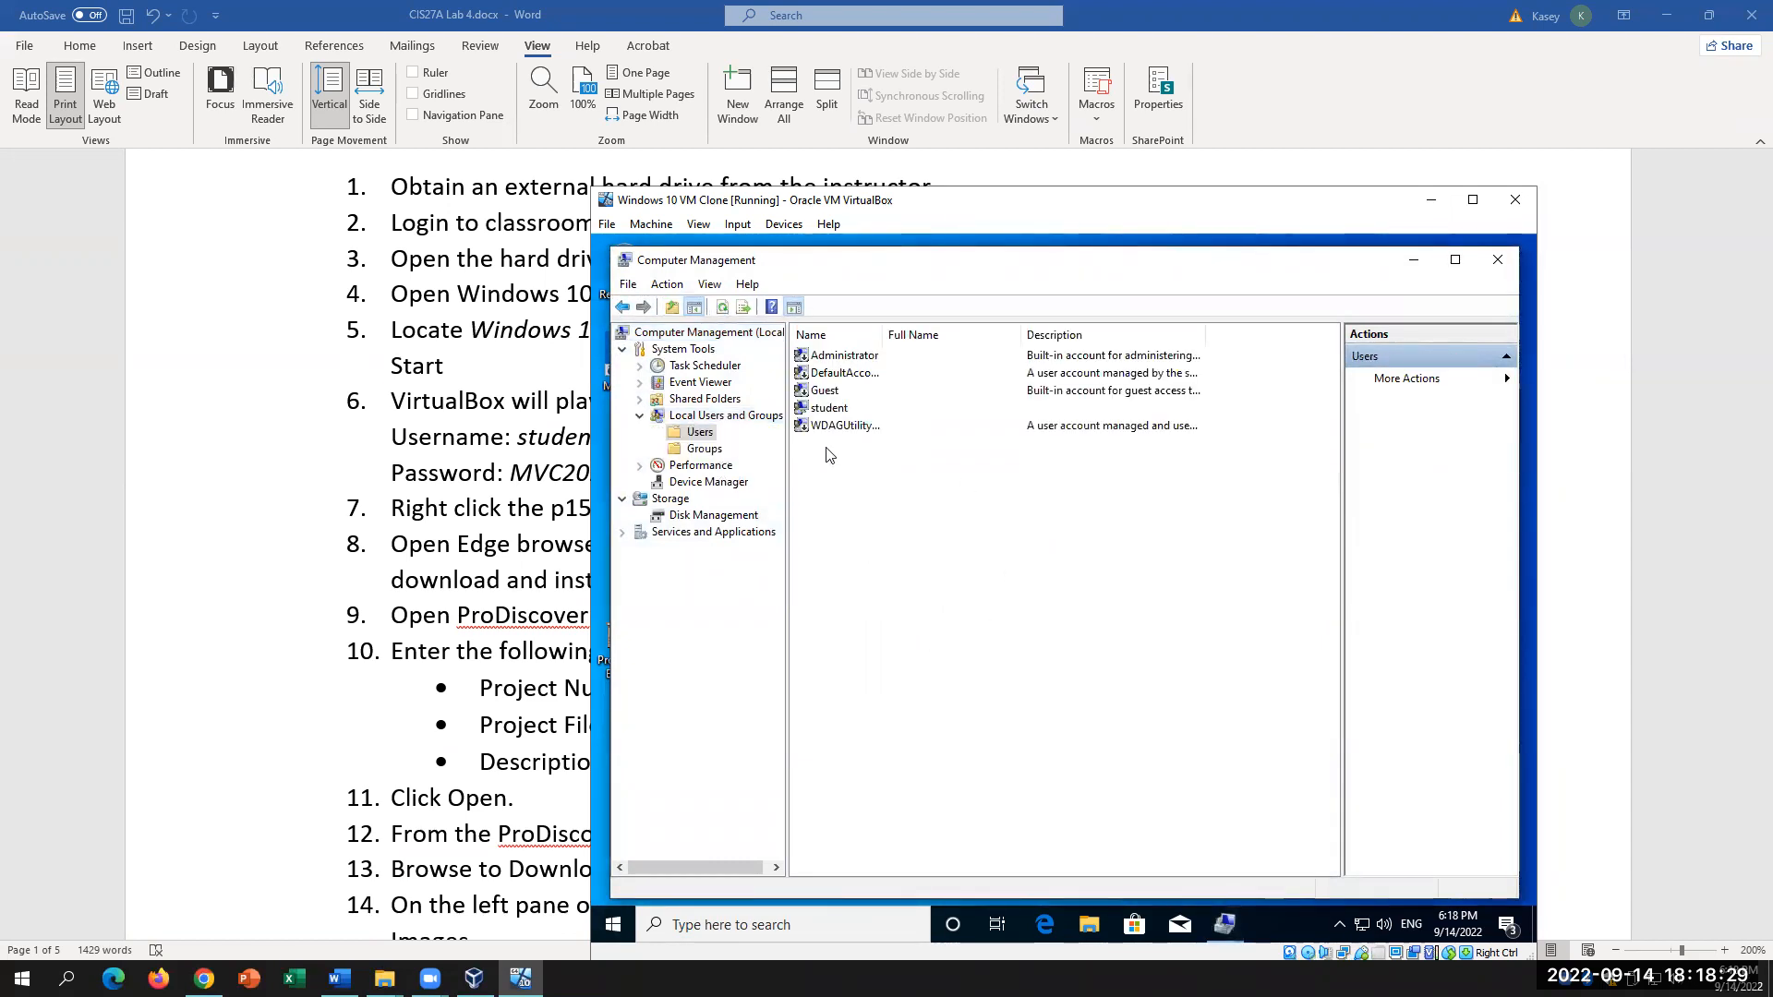
pyautogui.rightClick(830, 409)
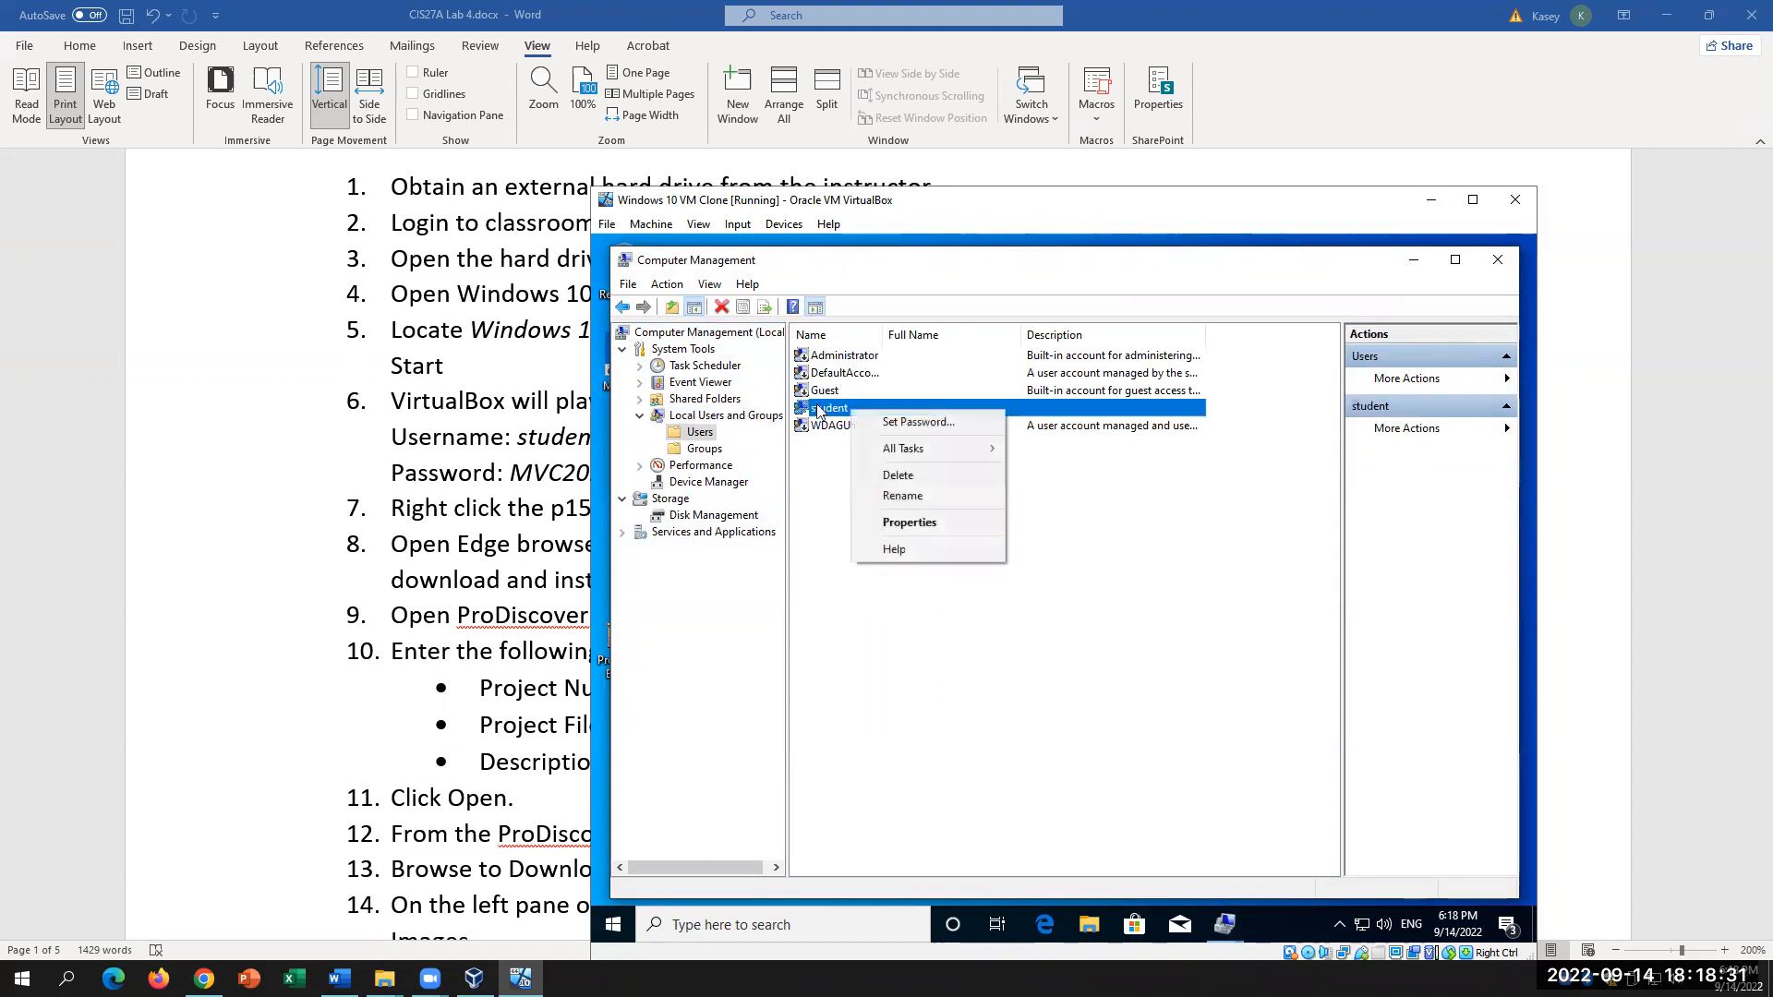
pyautogui.click(938, 523)
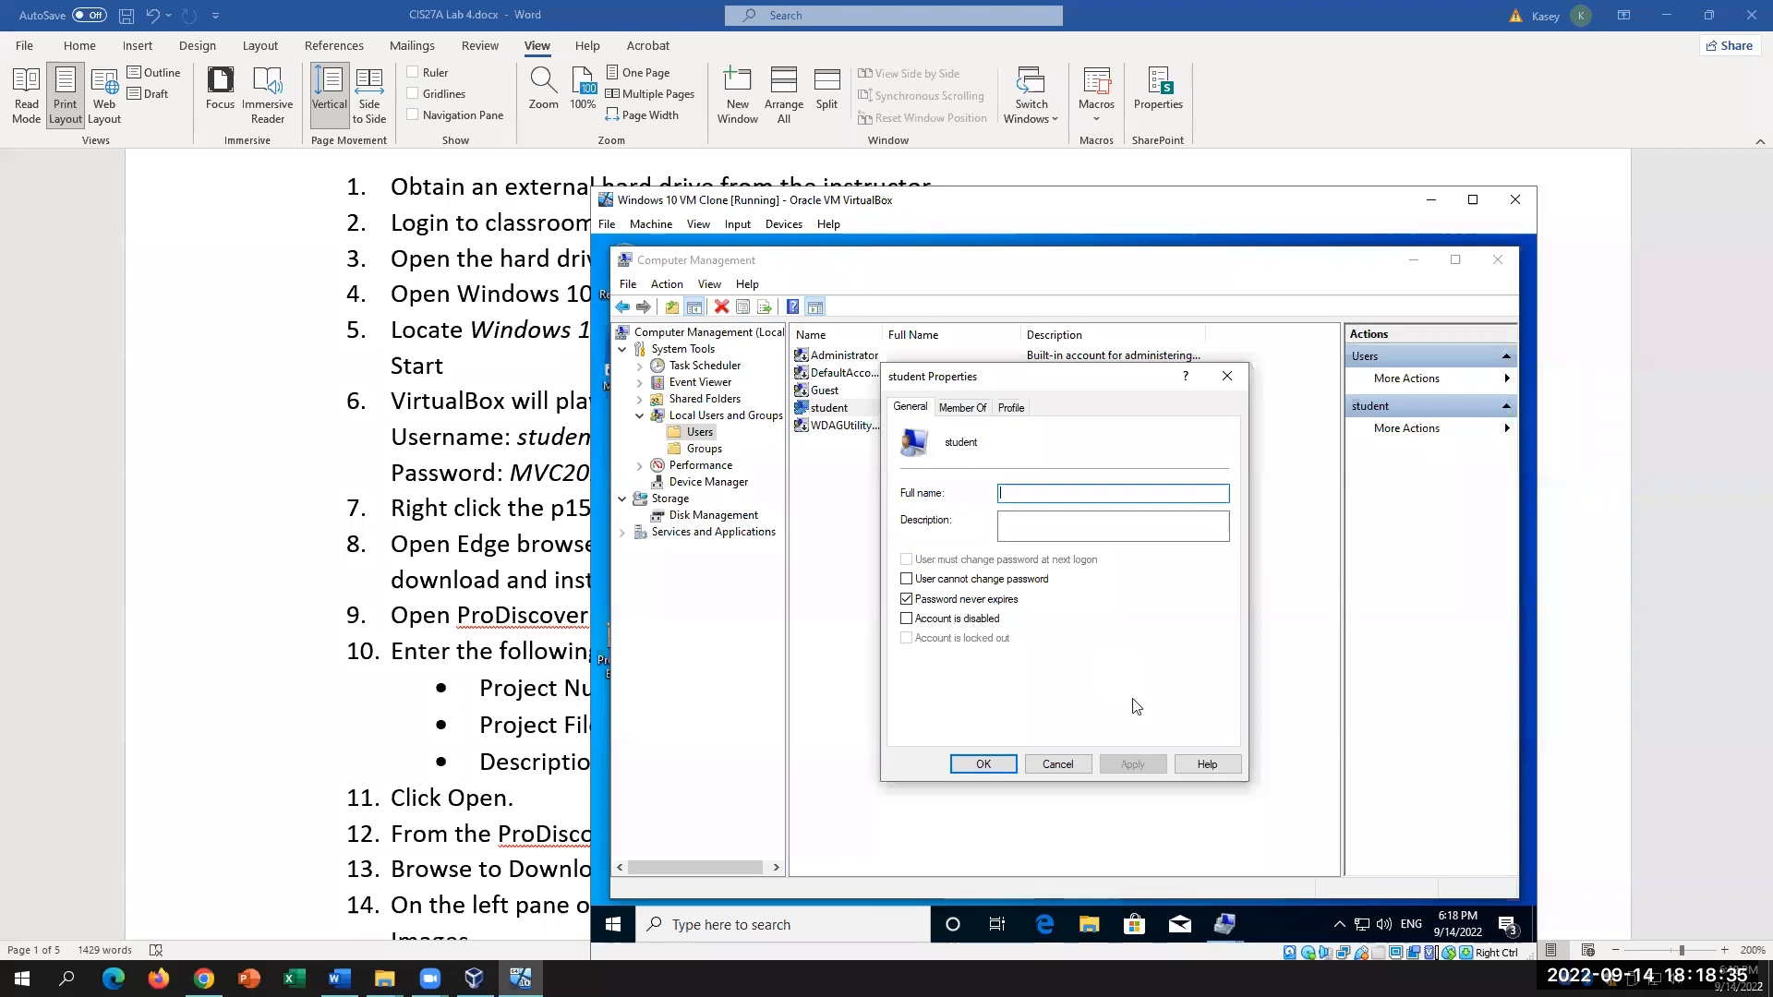
pyautogui.click(960, 409)
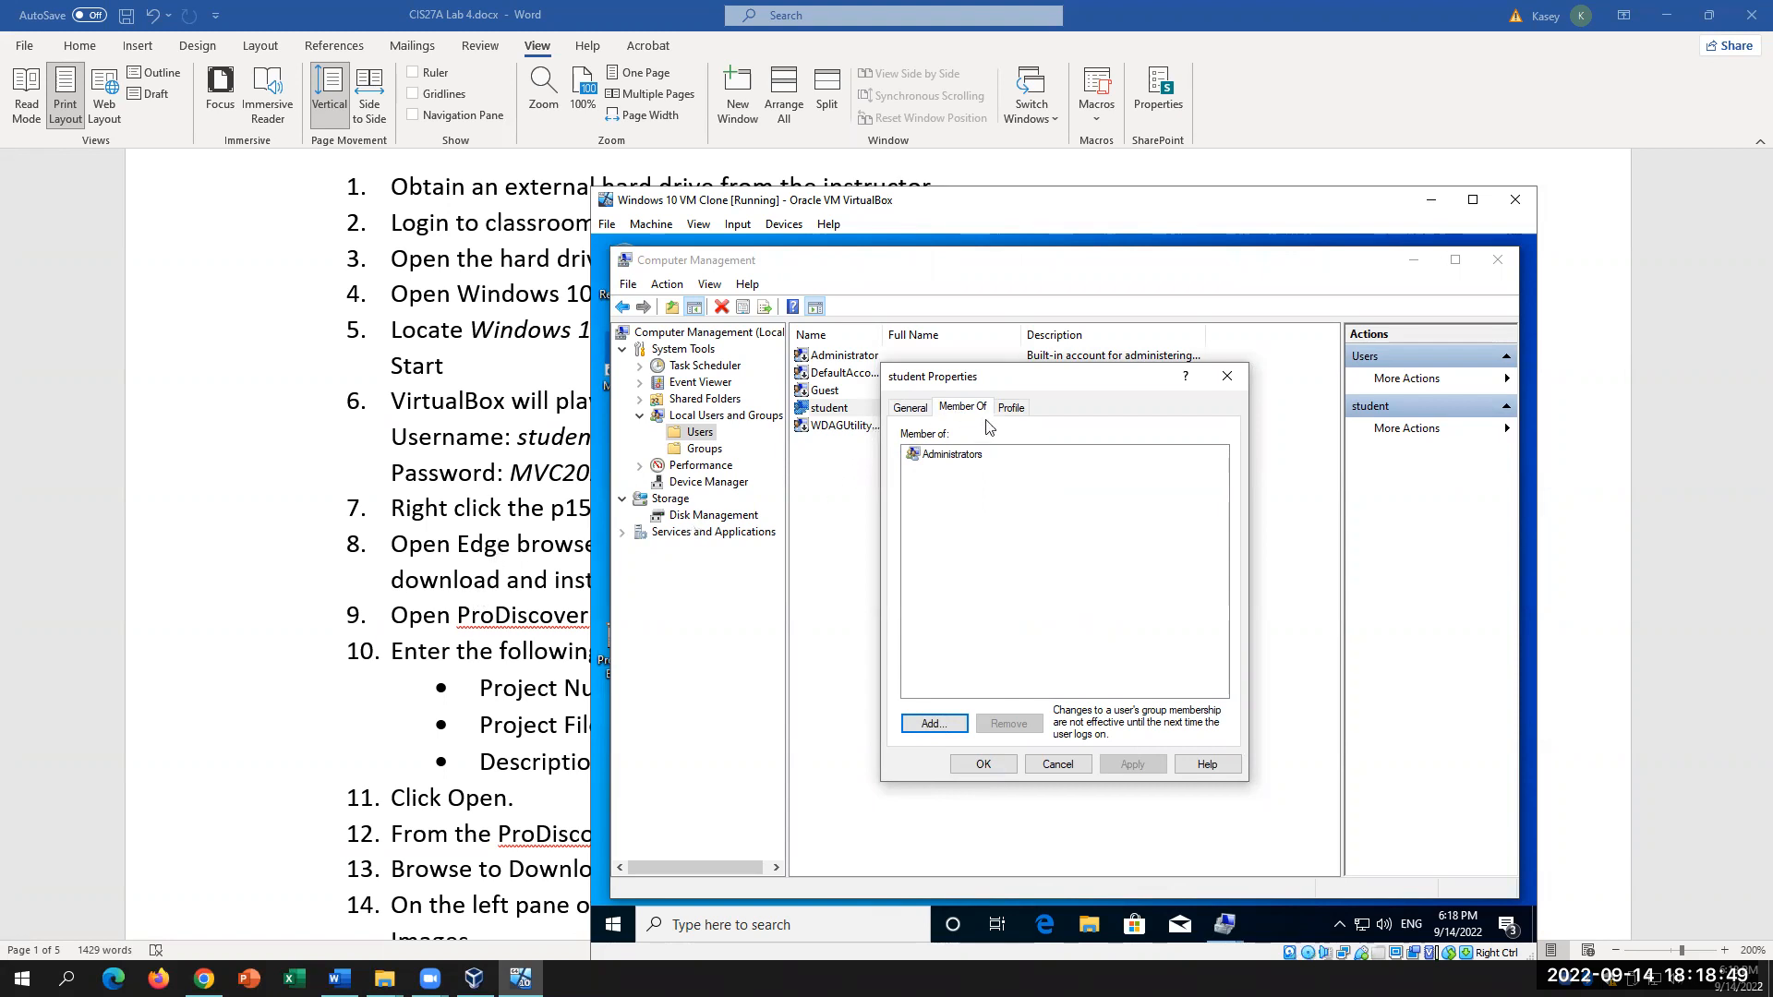
pyautogui.click(961, 456)
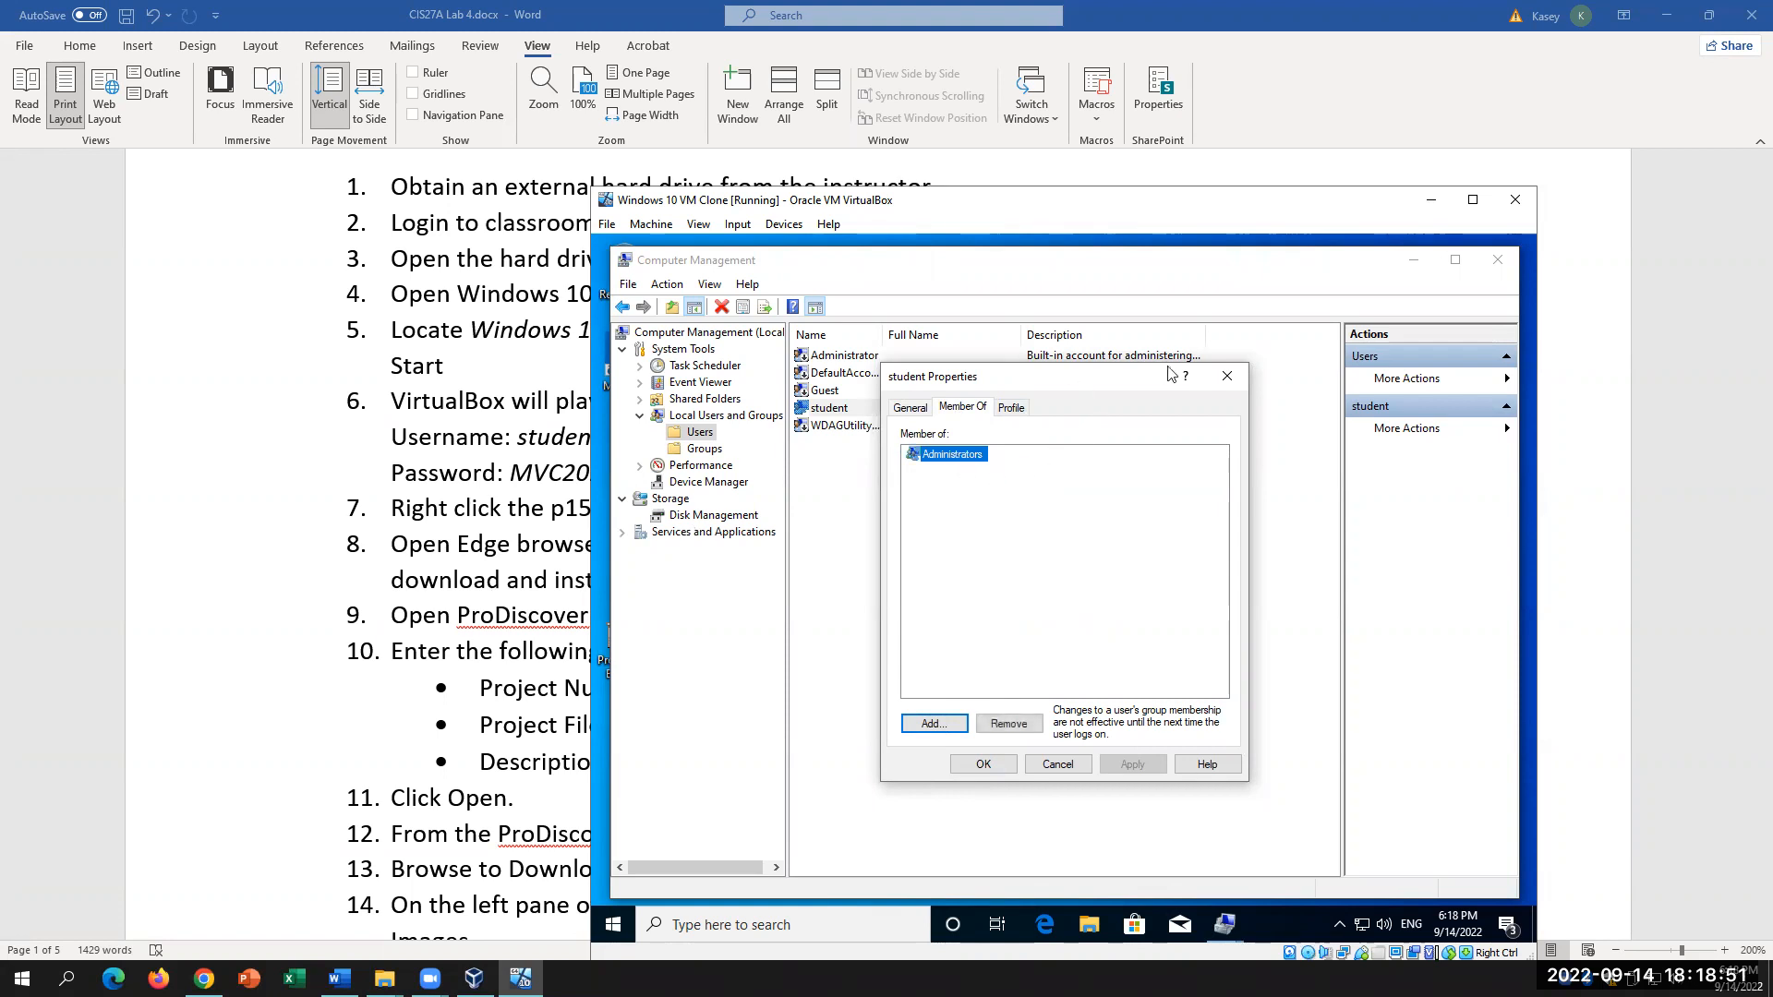
pyautogui.click(1233, 377)
pyautogui.click(855, 359)
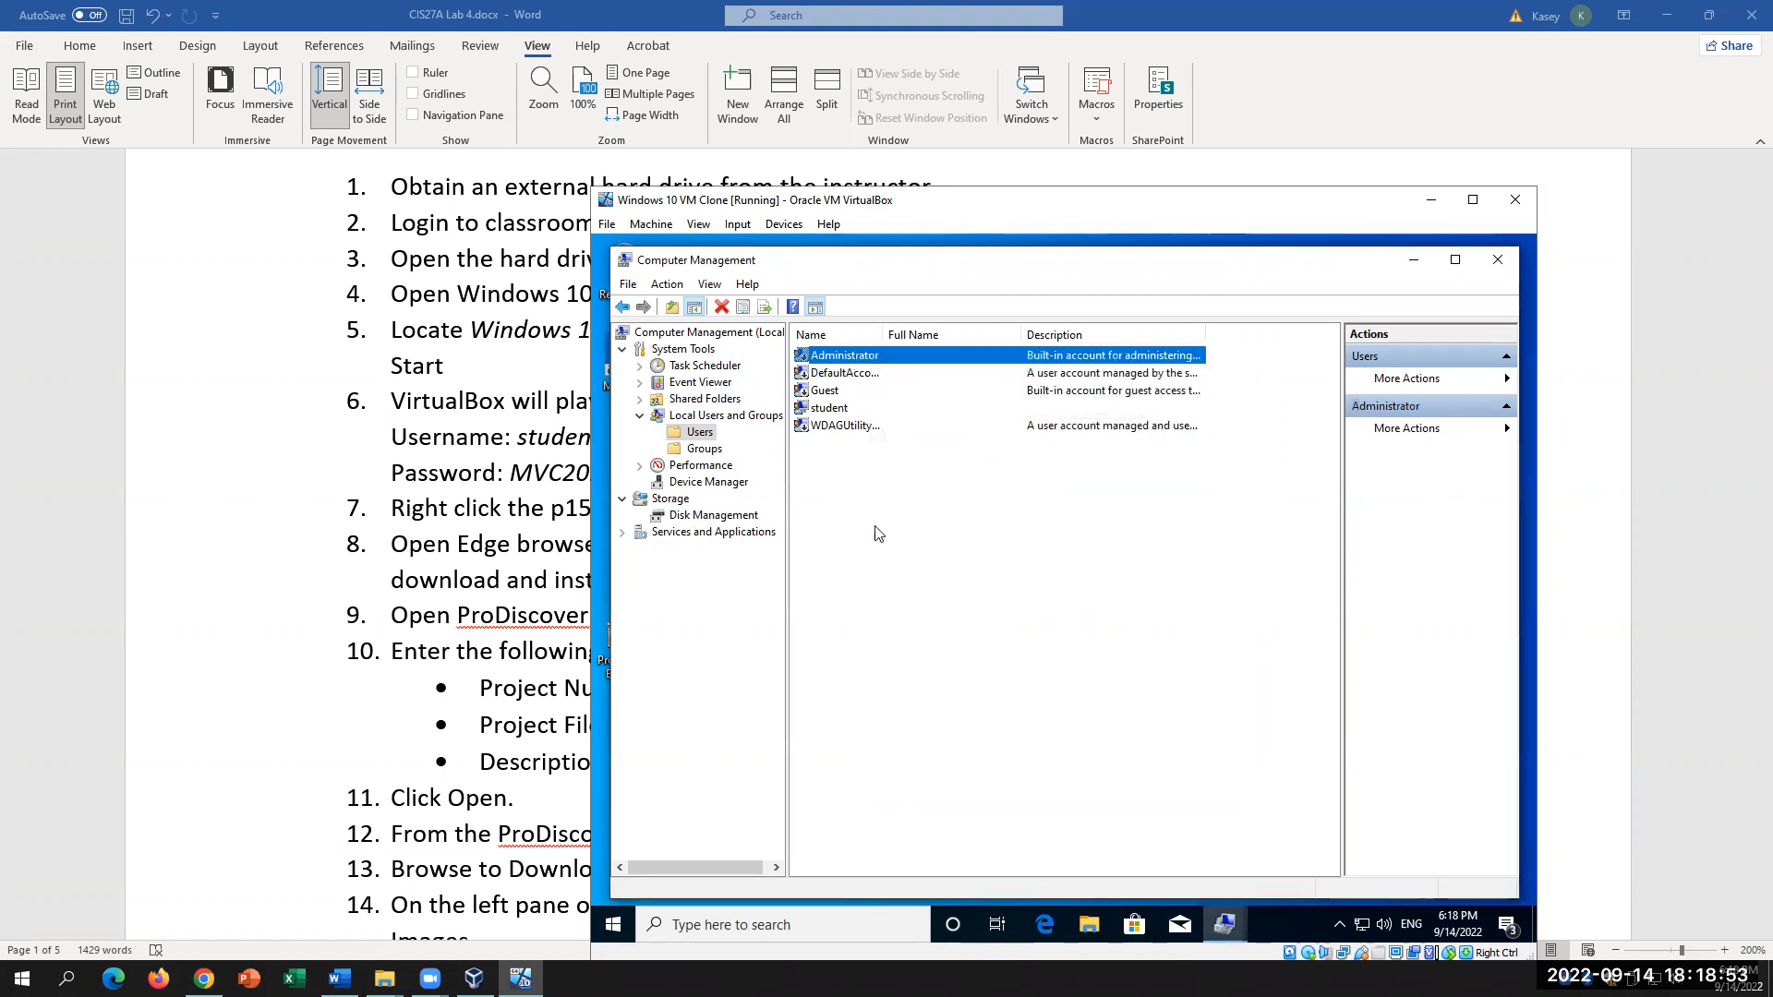
pyautogui.rightClick(901, 354)
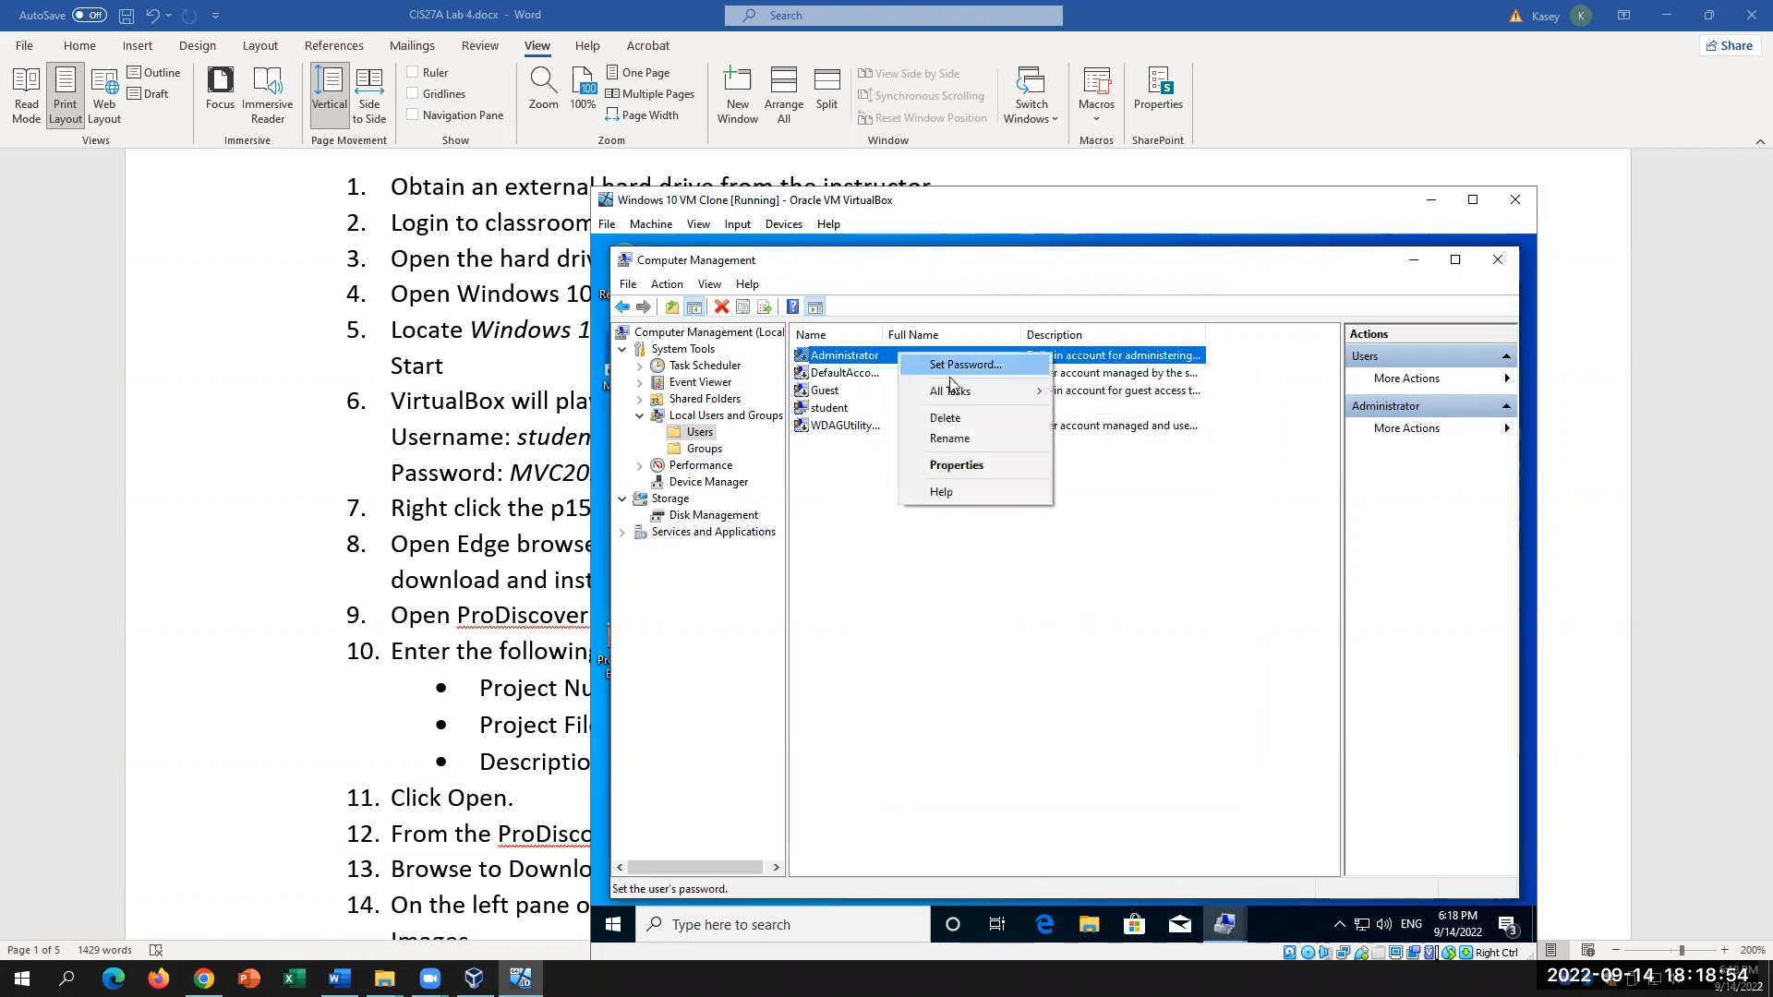
pyautogui.click(956, 464)
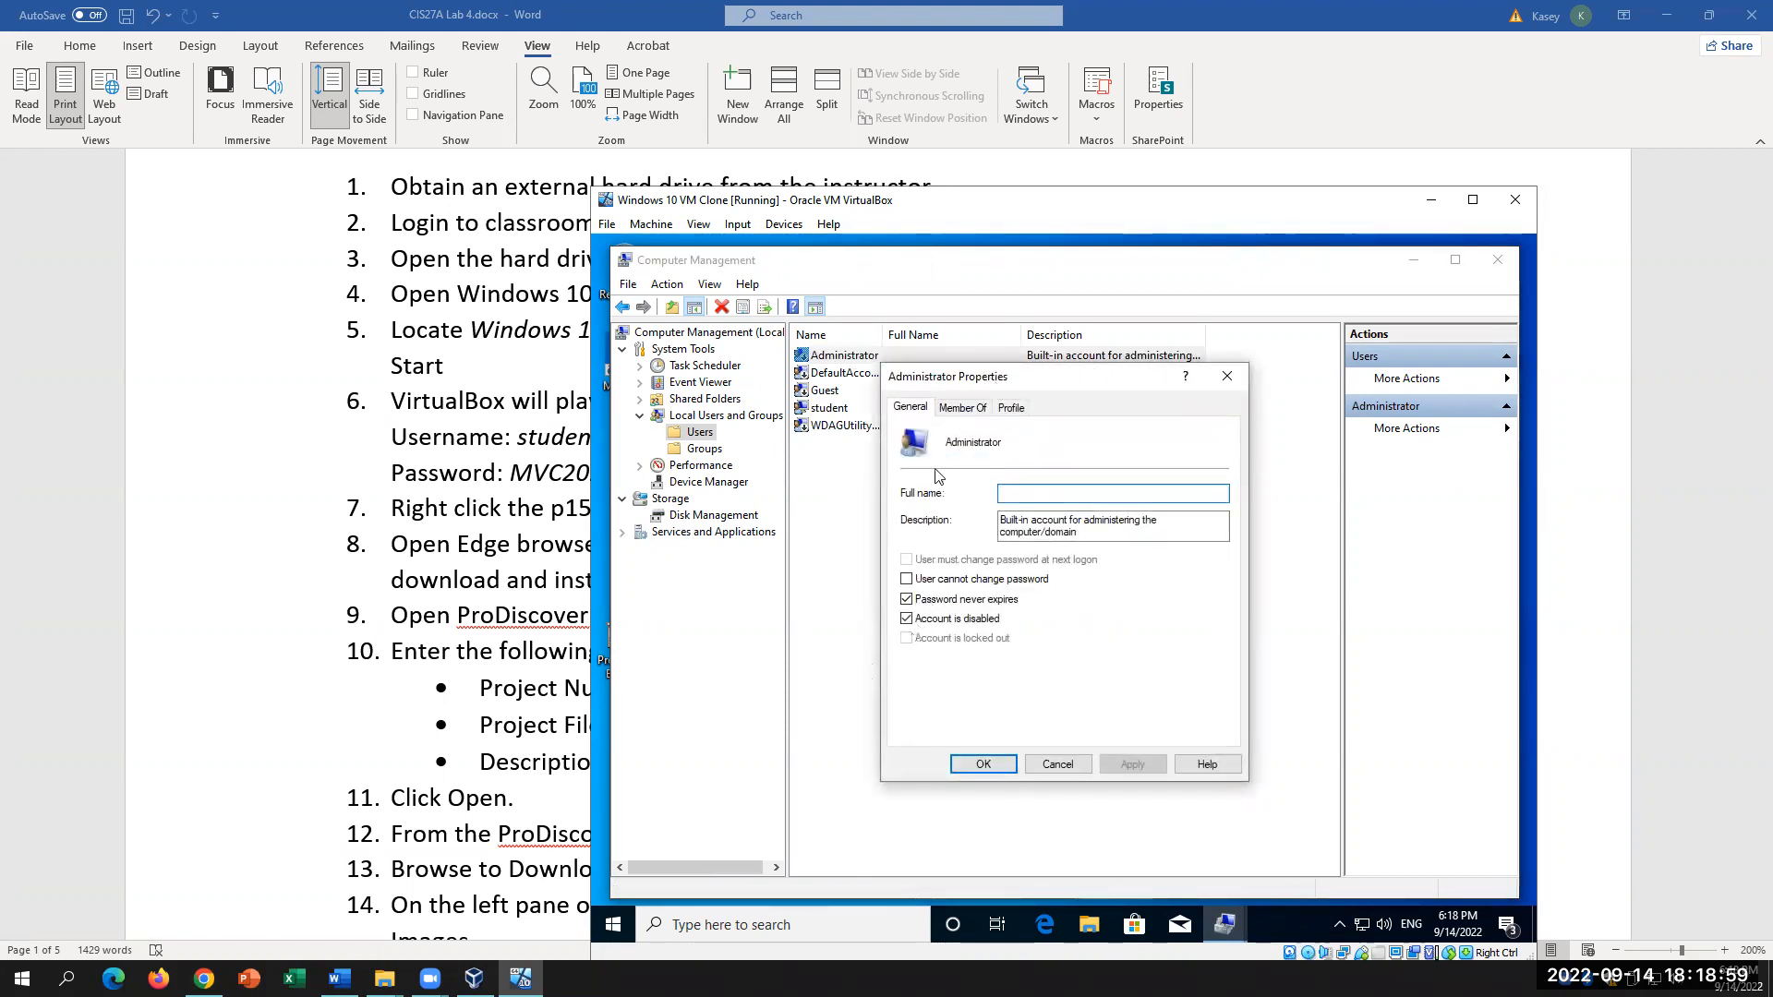
pyautogui.click(1227, 376)
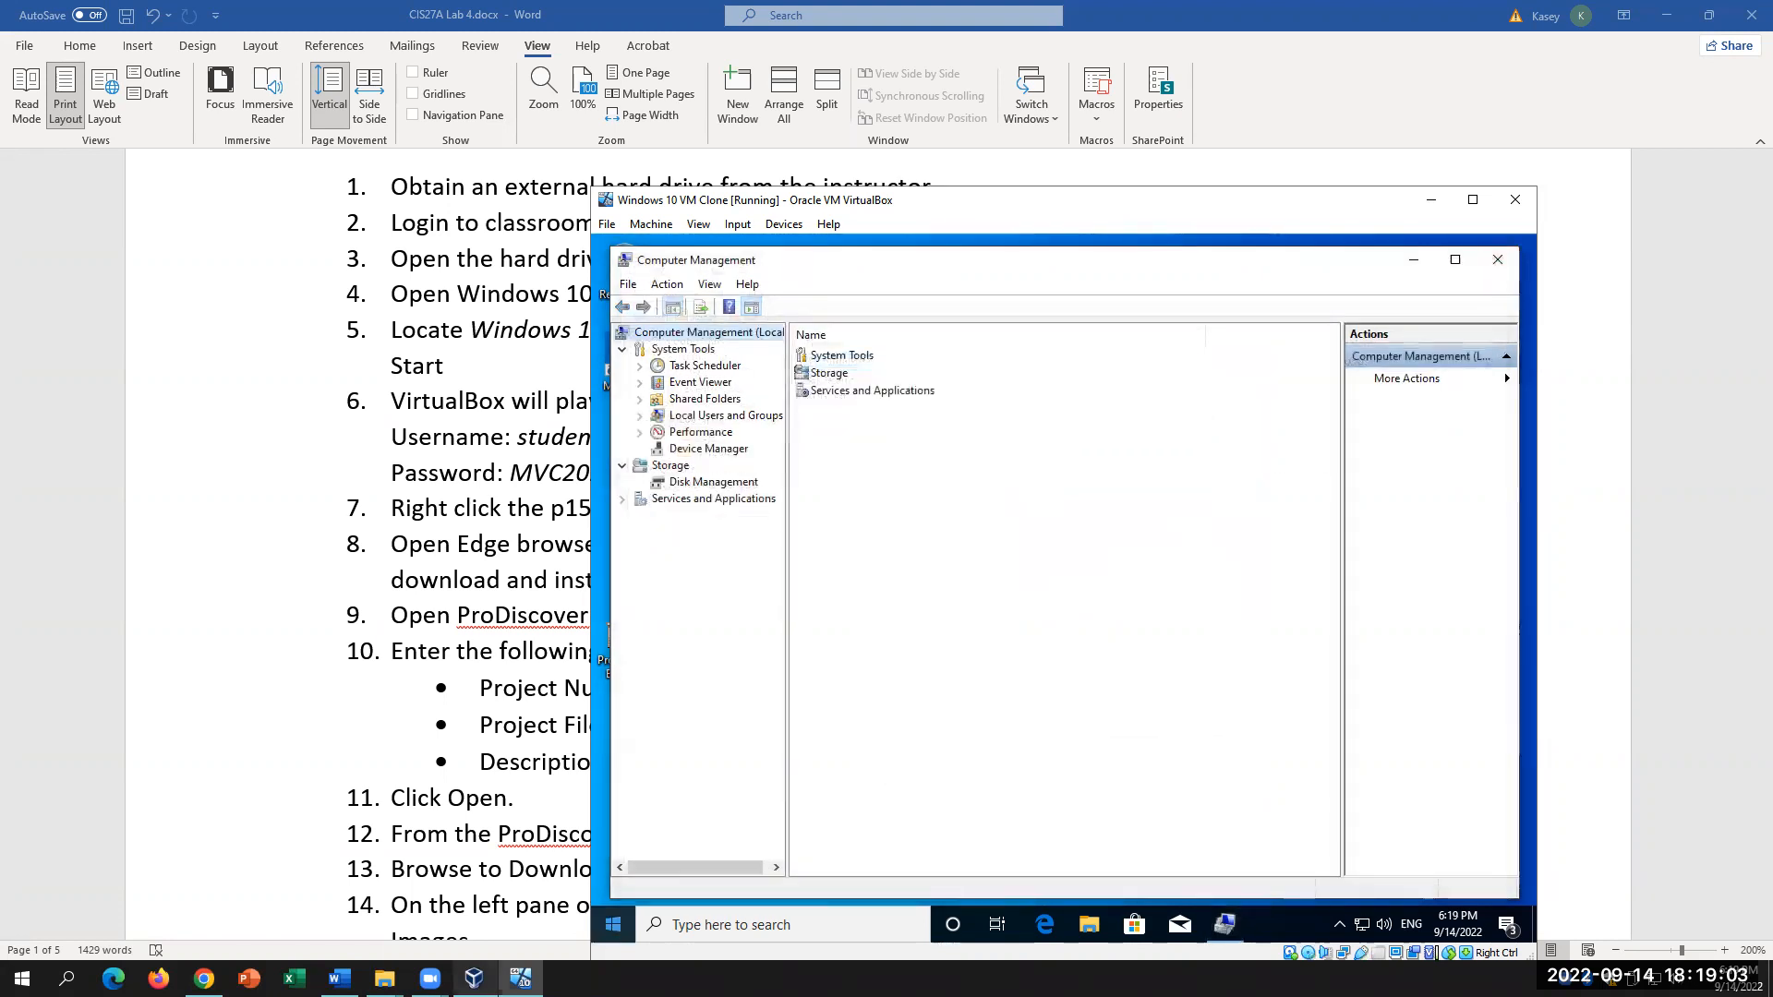
pyautogui.click(1497, 259)
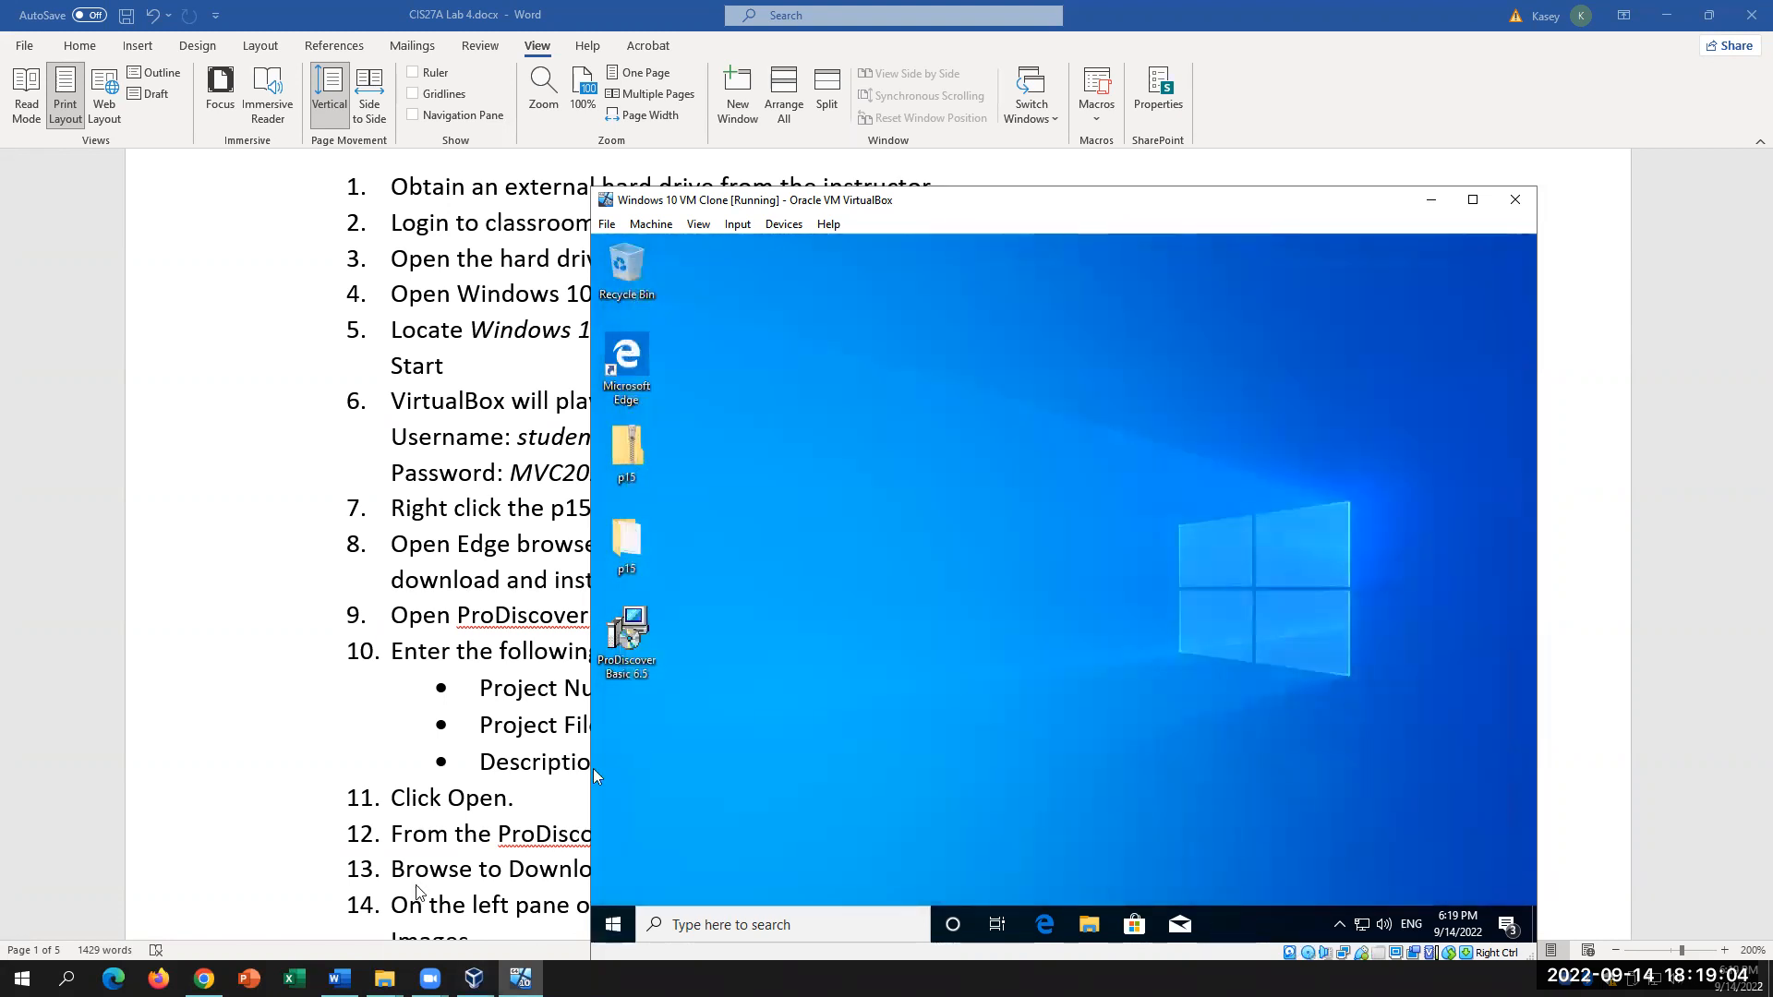
# Step: Open and dismiss the Start button's system shortcuts menu several times
pyautogui.rightClick(611, 902)
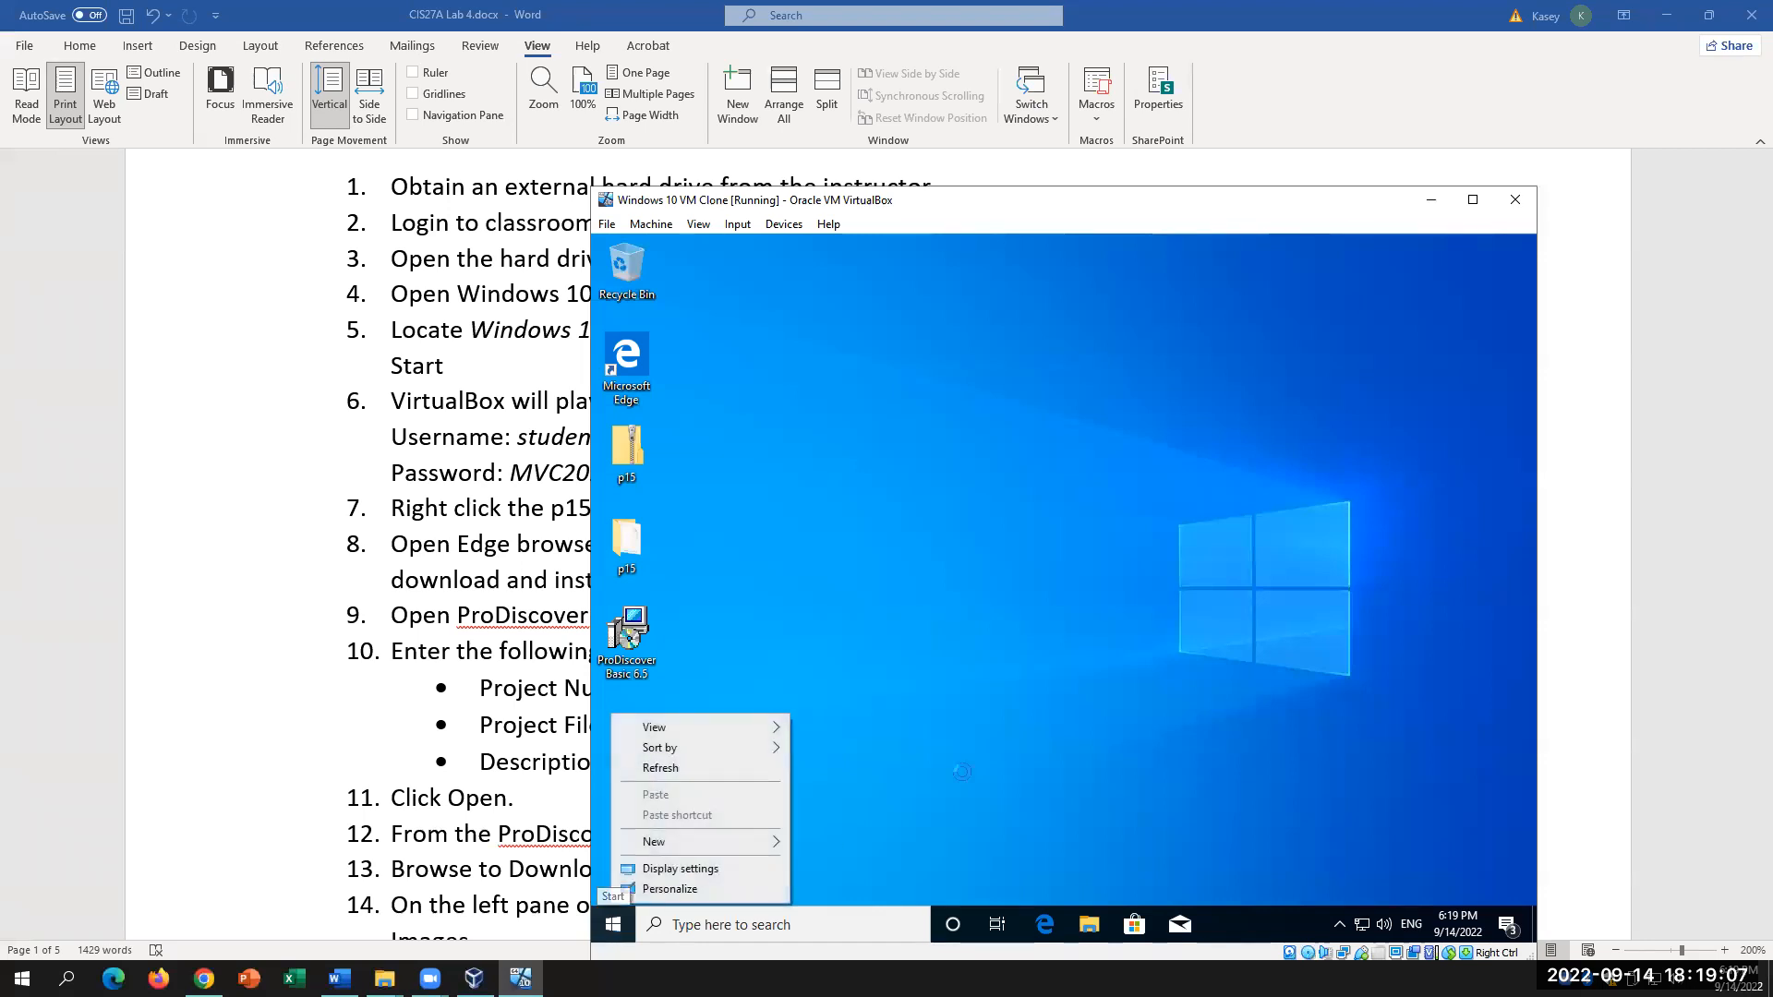
pyautogui.click(615, 926)
pyautogui.rightClick(617, 928)
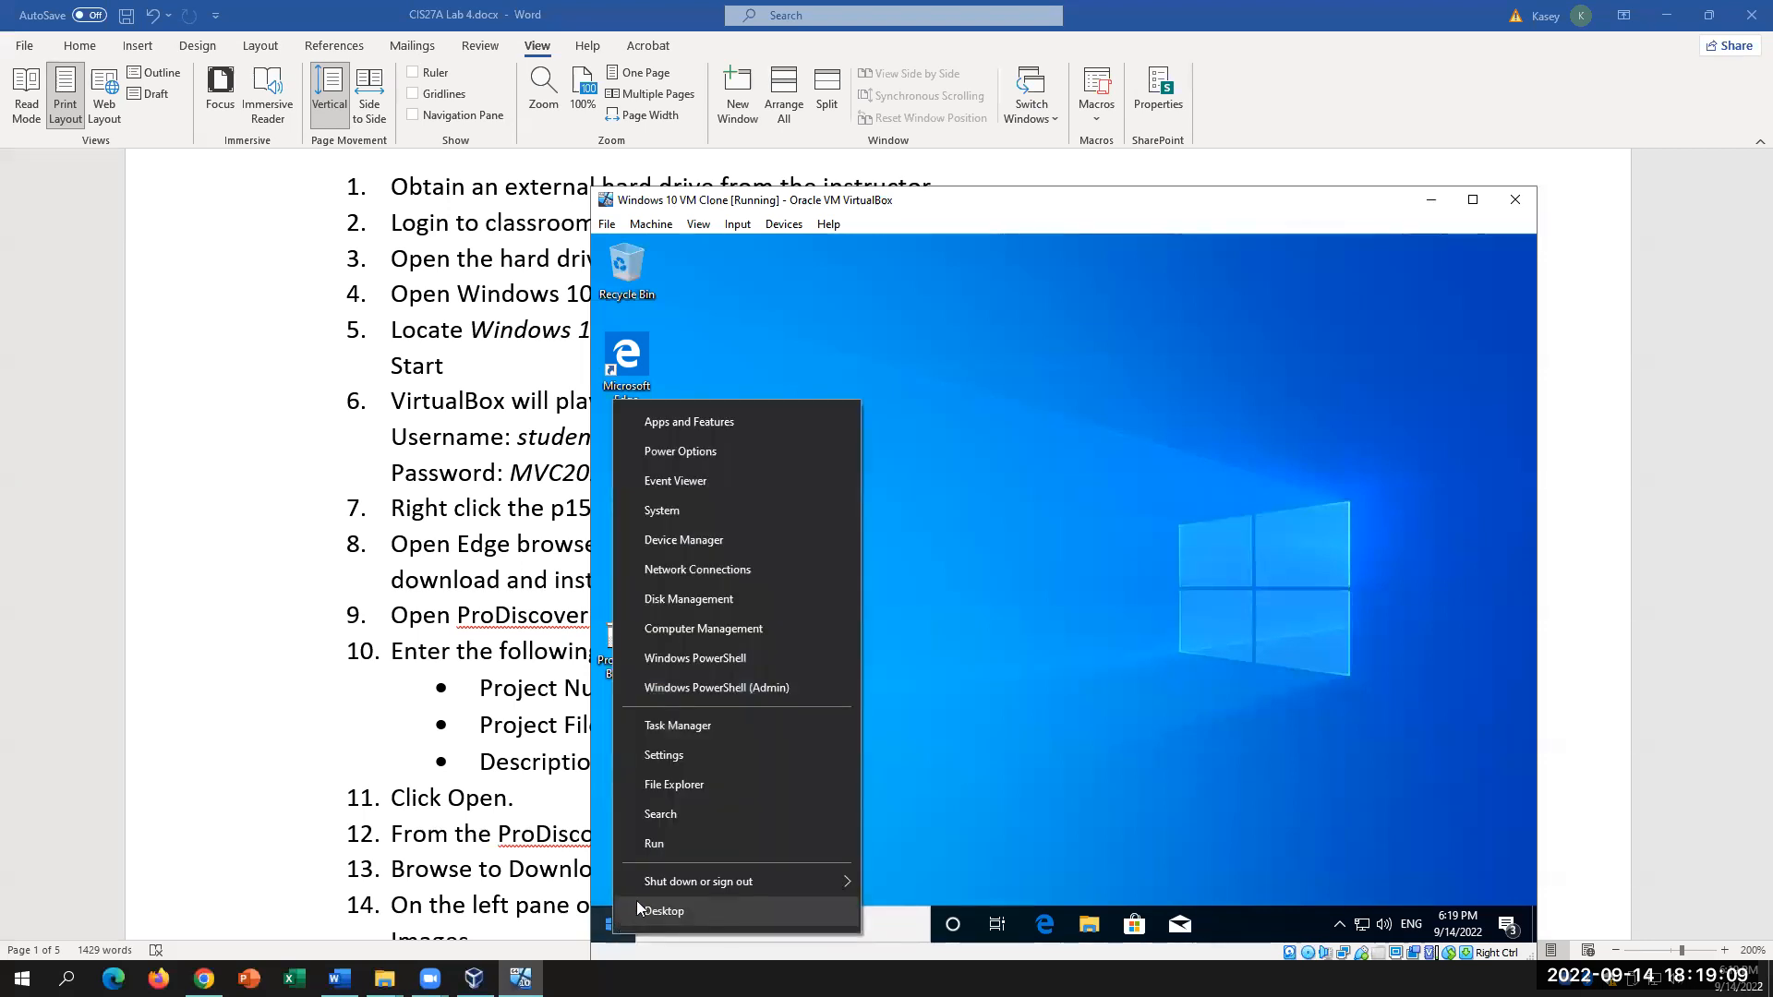
pyautogui.click(1287, 565)
pyautogui.rightClick(613, 930)
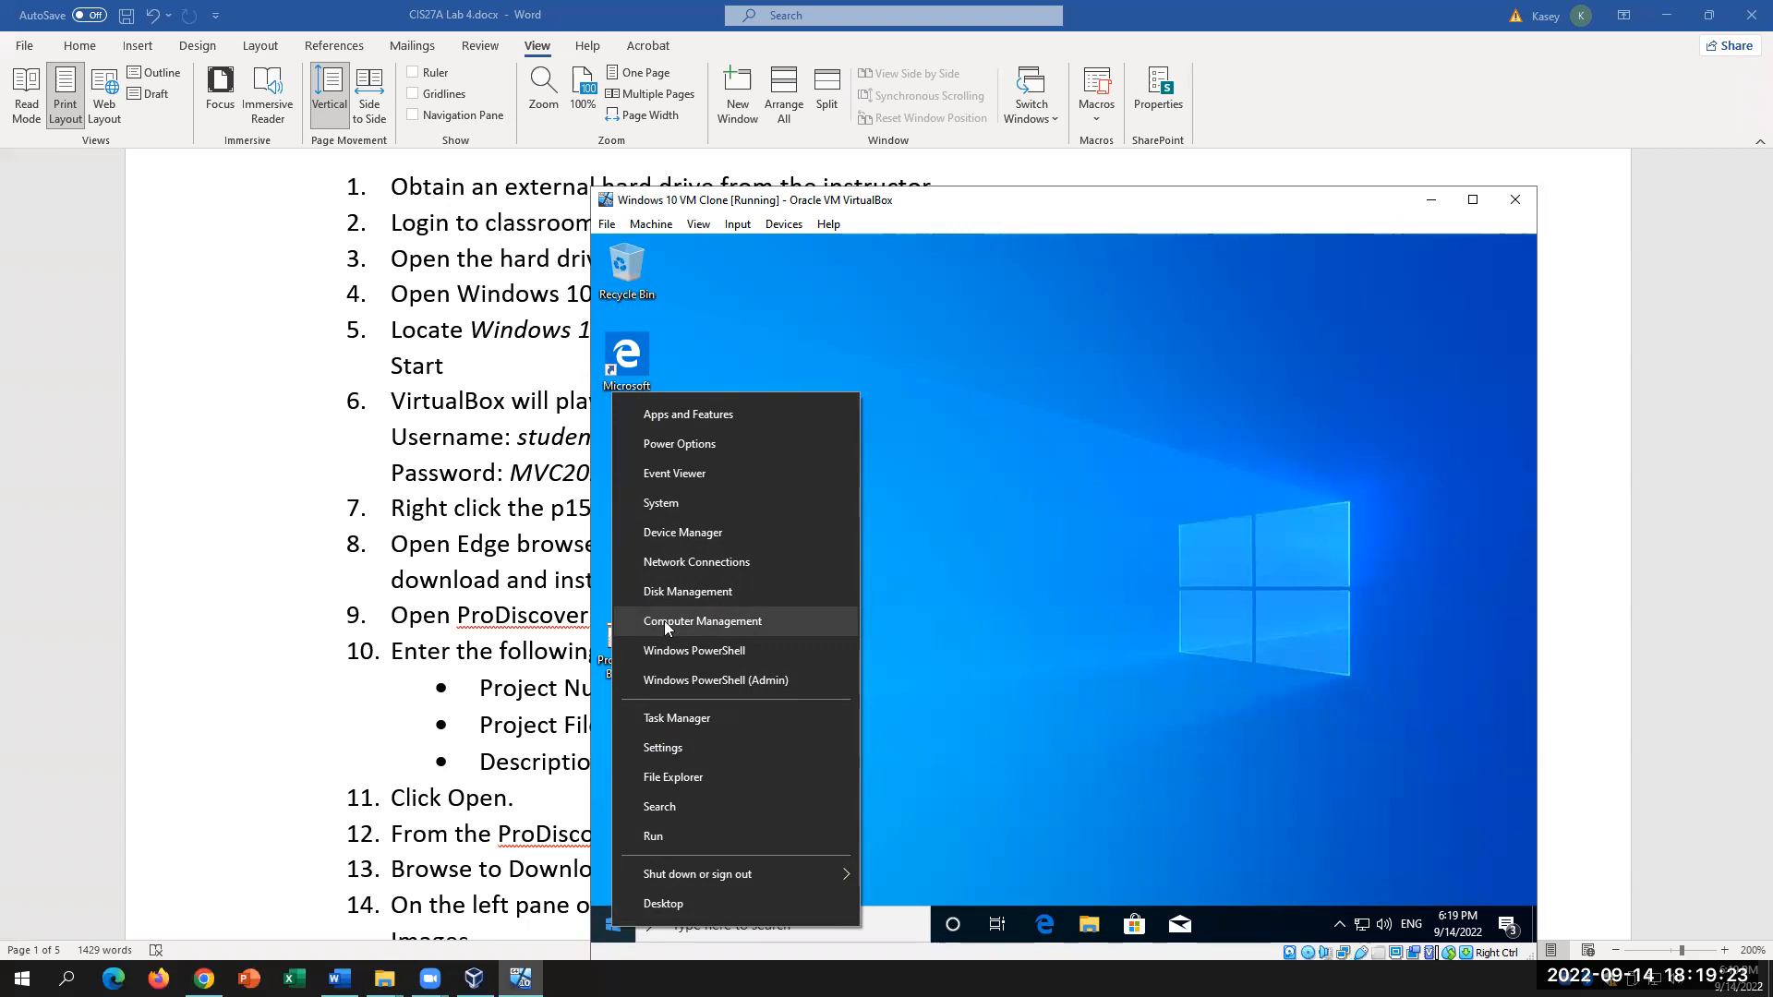
pyautogui.rightClick(964, 732)
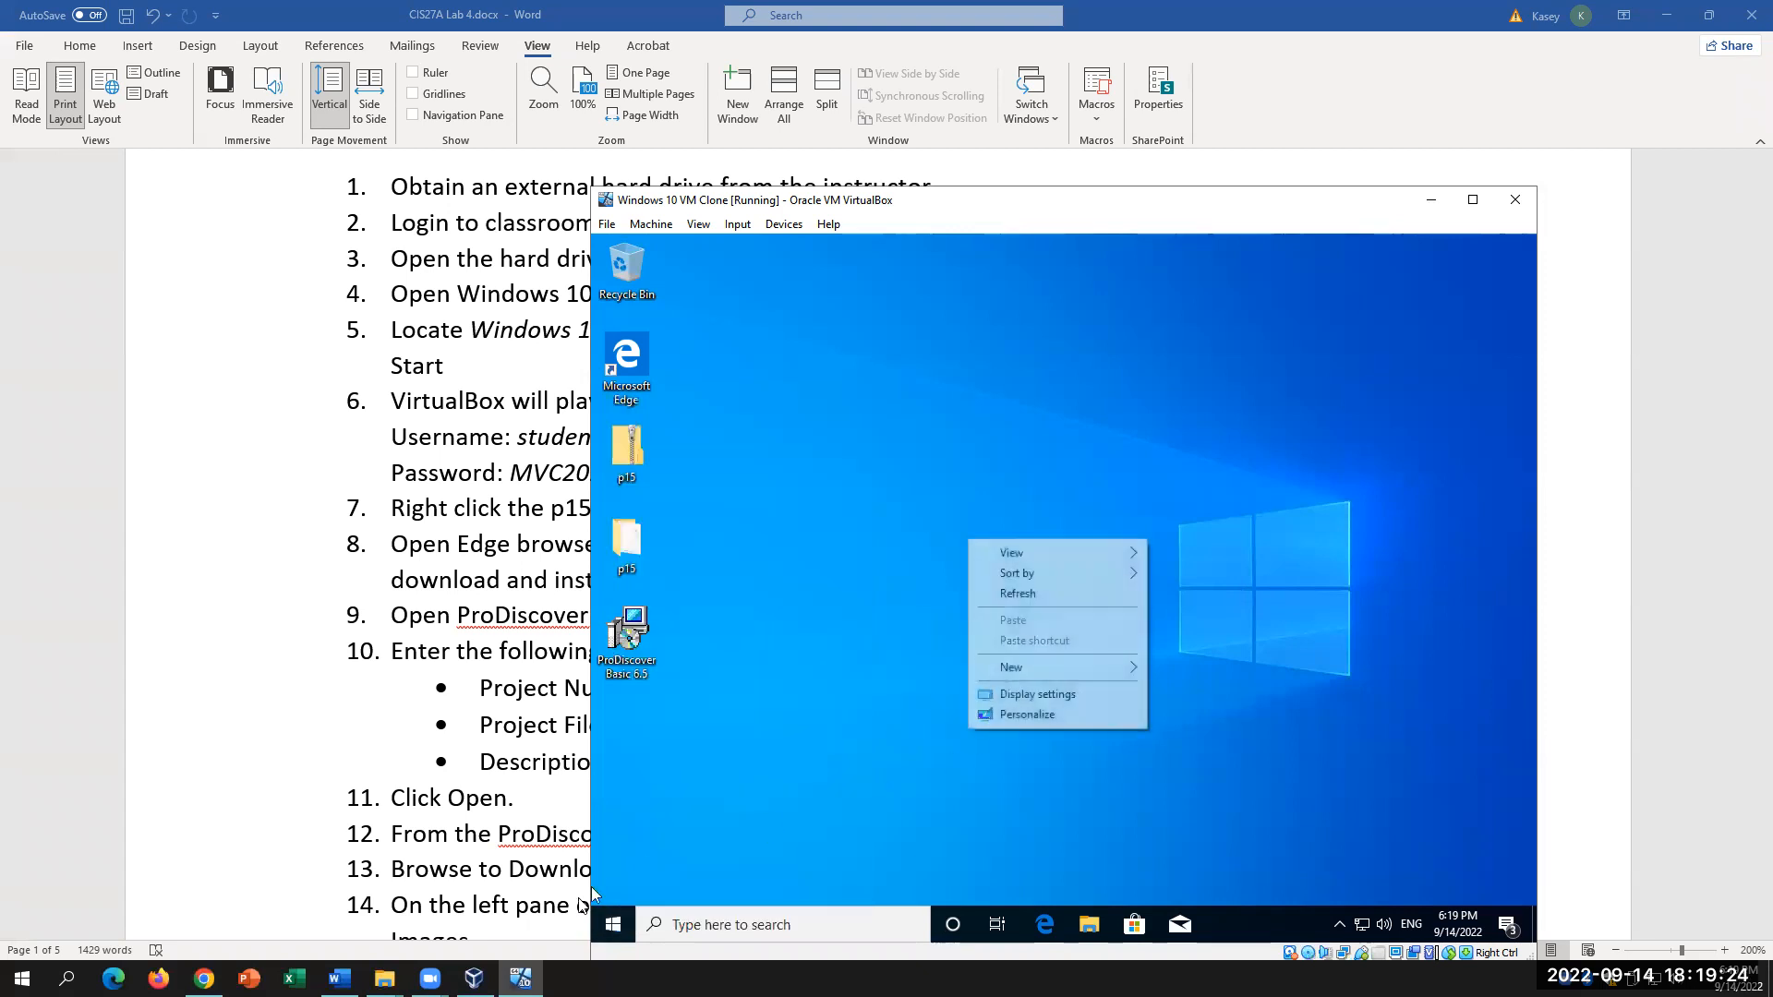
pyautogui.rightClick(613, 928)
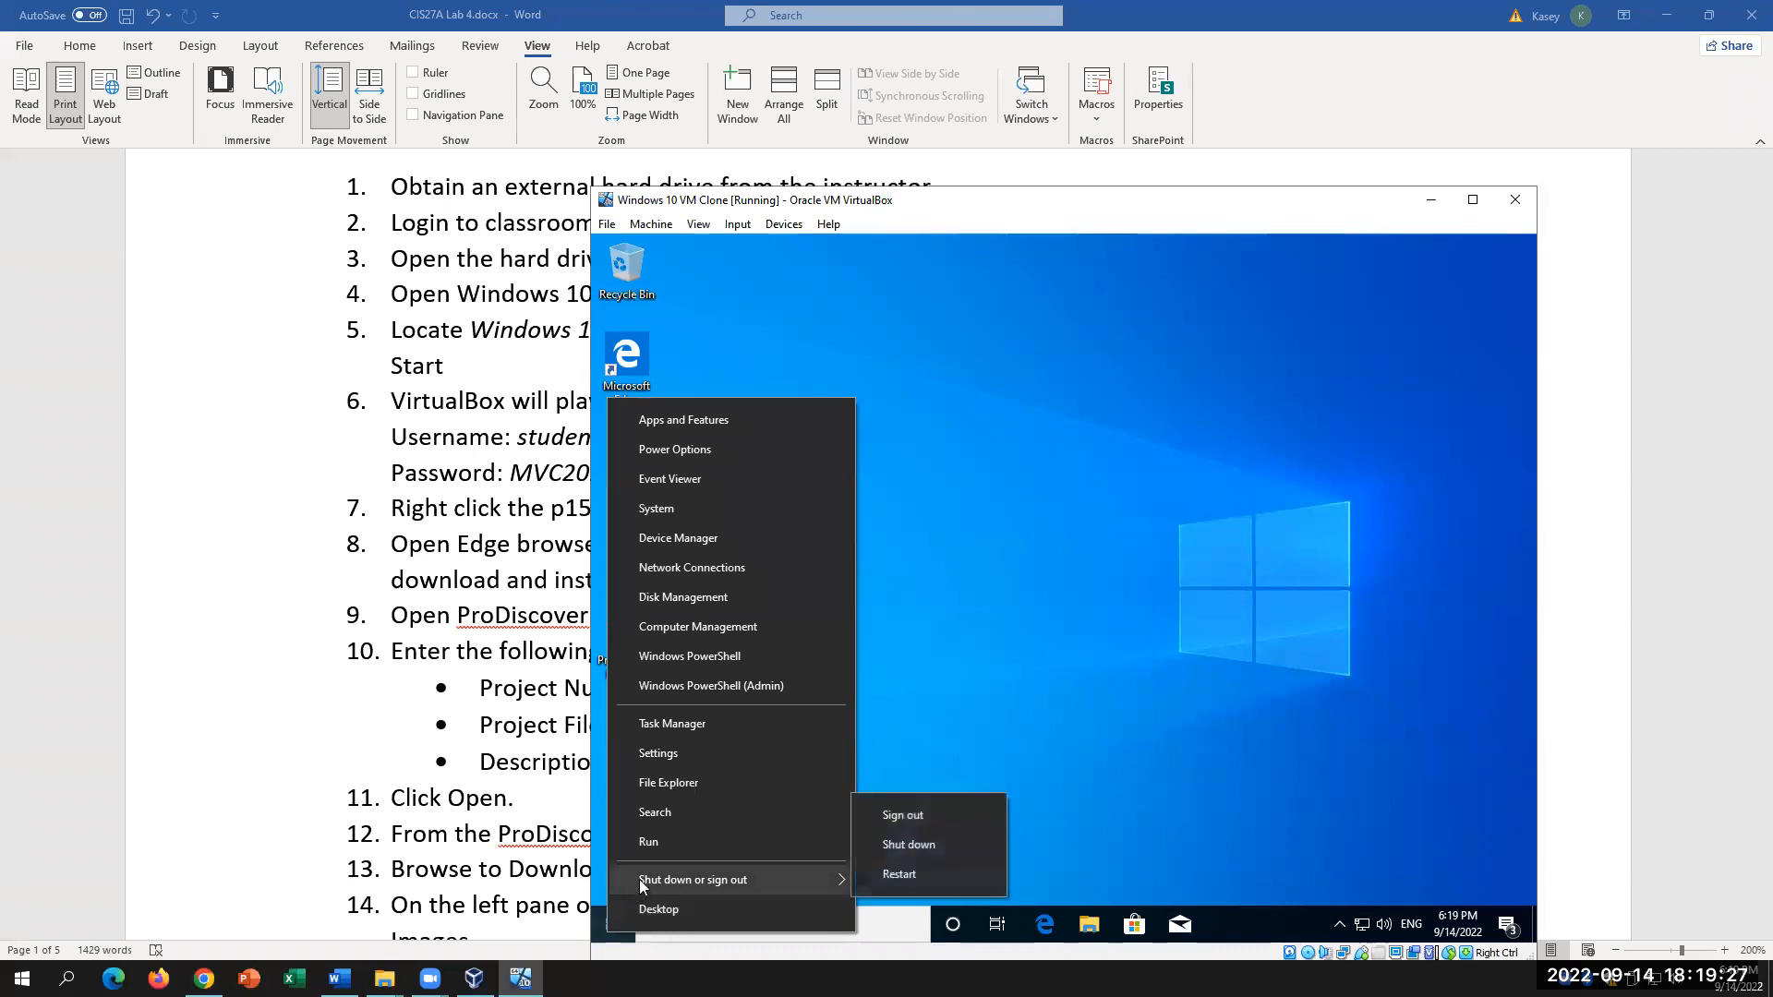
pyautogui.click(917, 790)
pyautogui.rightClick(613, 929)
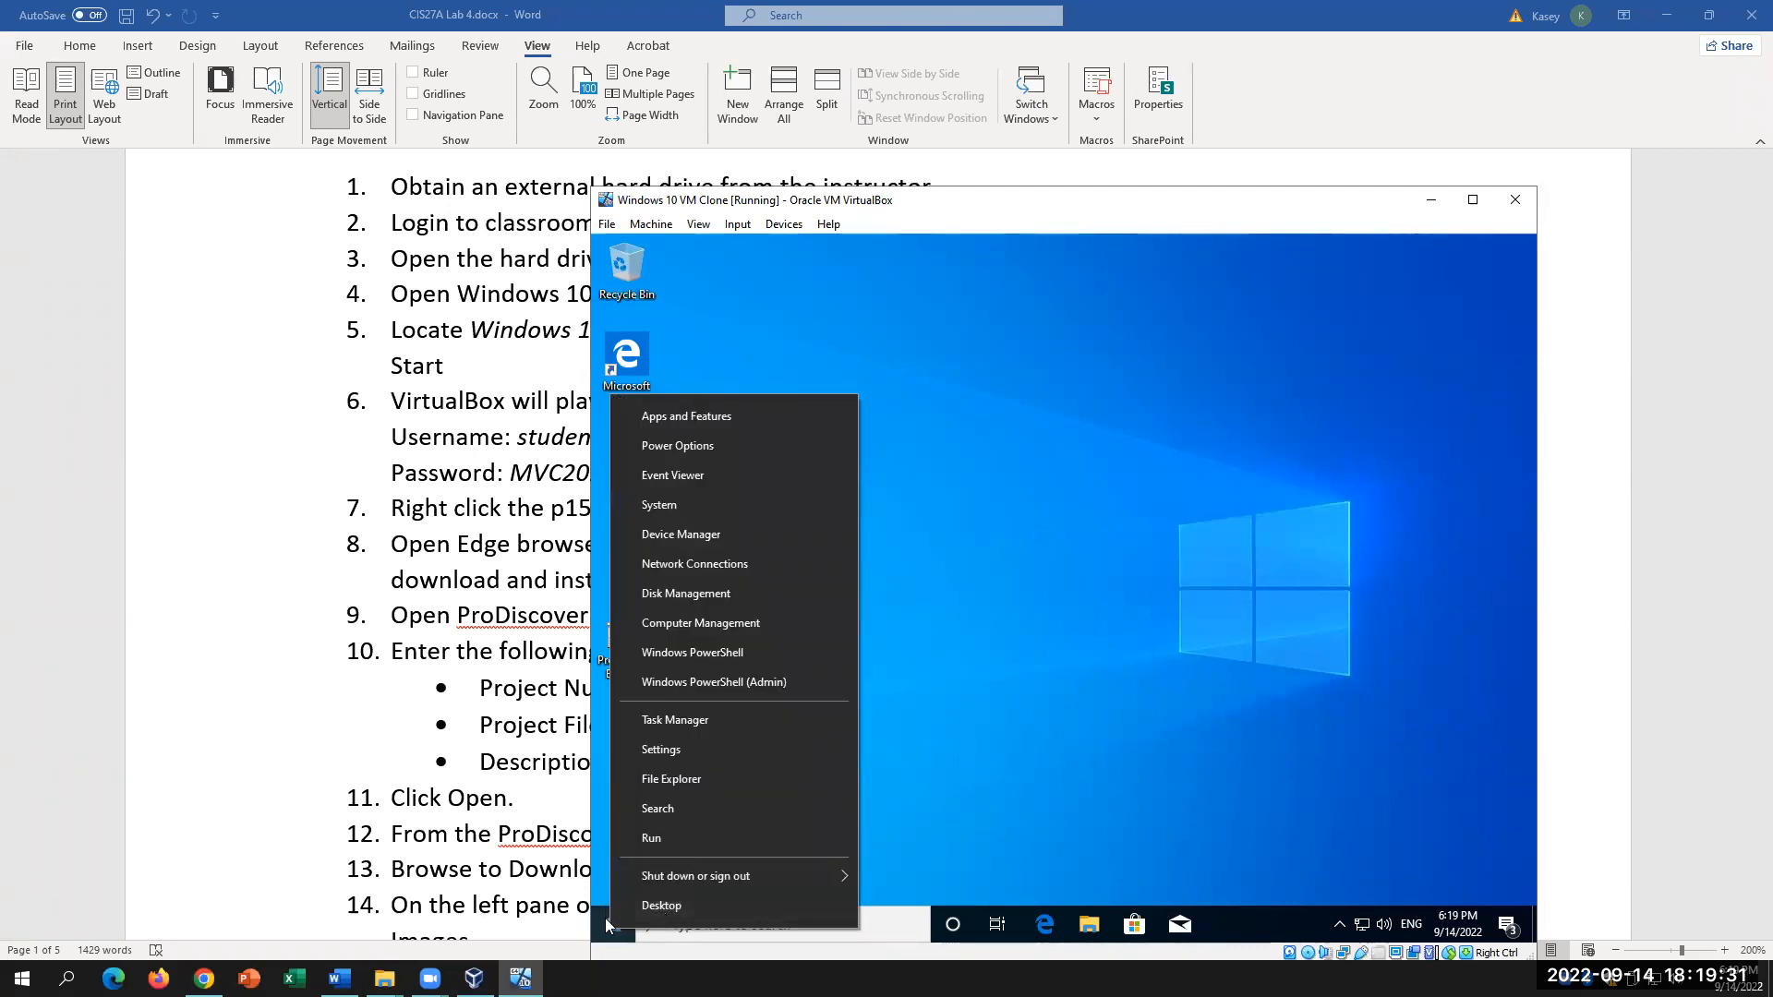
pyautogui.click(982, 624)
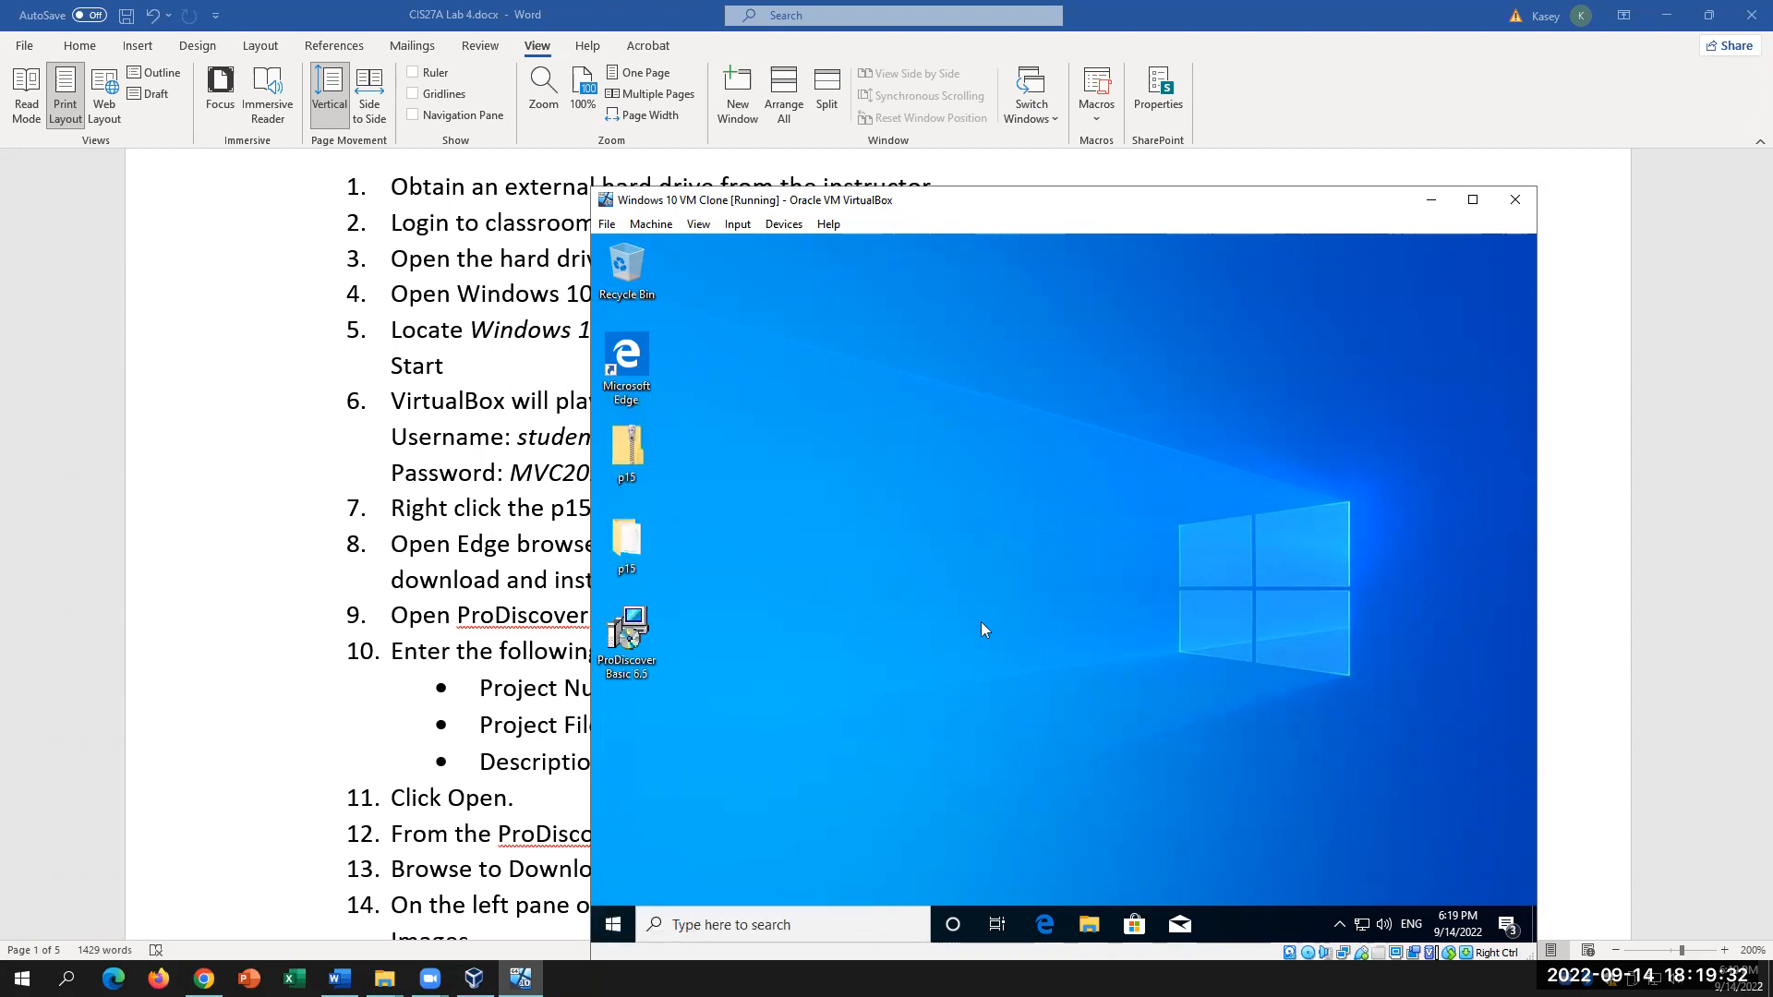
# Step: Open the ProDiscover Basic 6.5 installer's context menu, then double-click the installer to launch it
pyautogui.rightClick(642, 639)
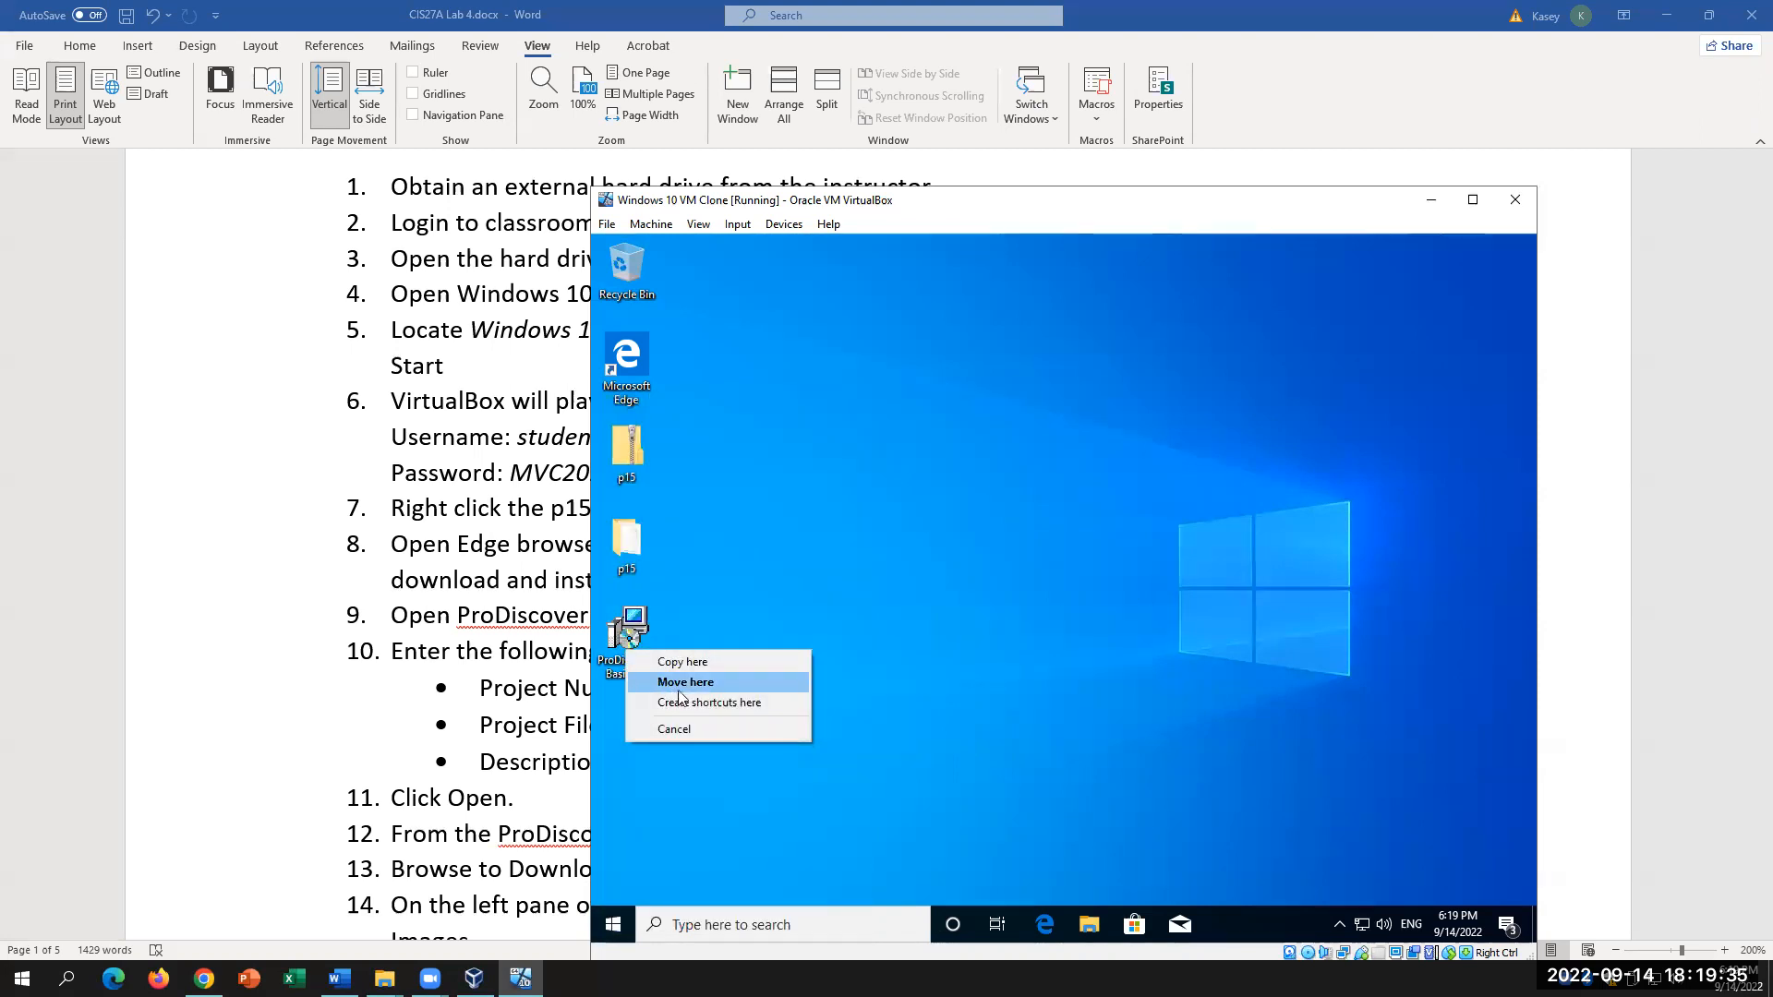
pyautogui.click(1038, 356)
pyautogui.rightClick(635, 627)
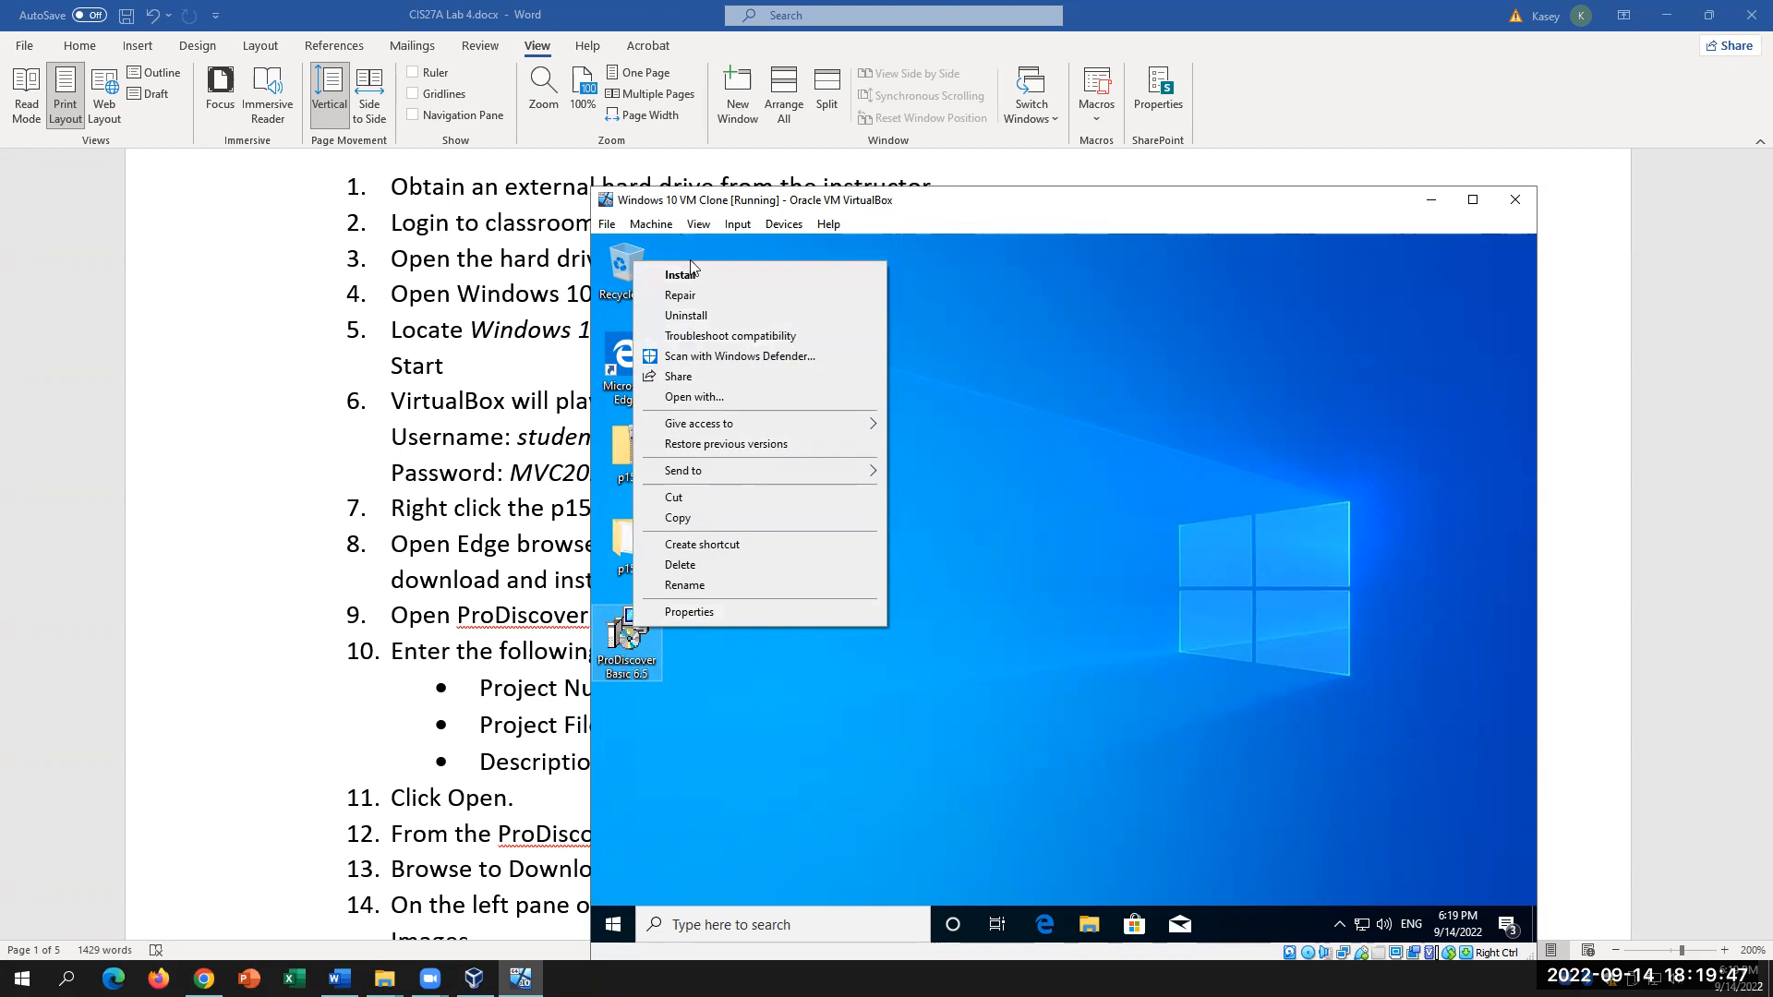
pyautogui.click(707, 609)
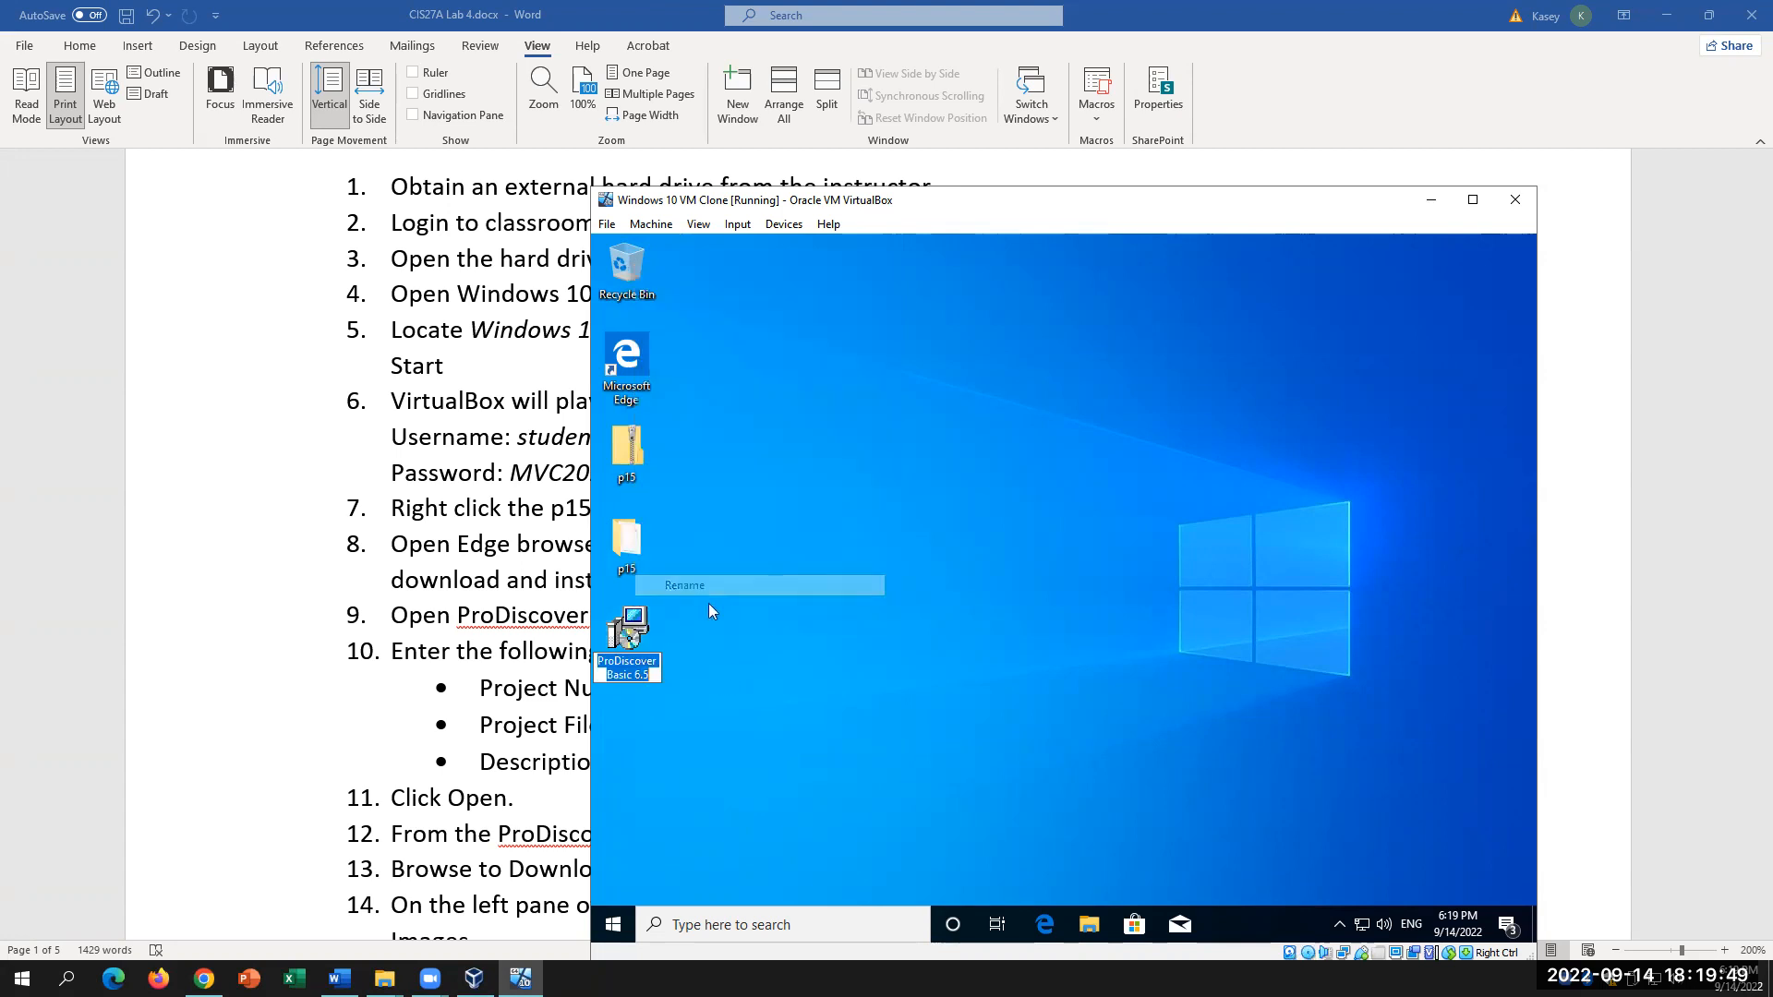
pyautogui.rightClick(631, 650)
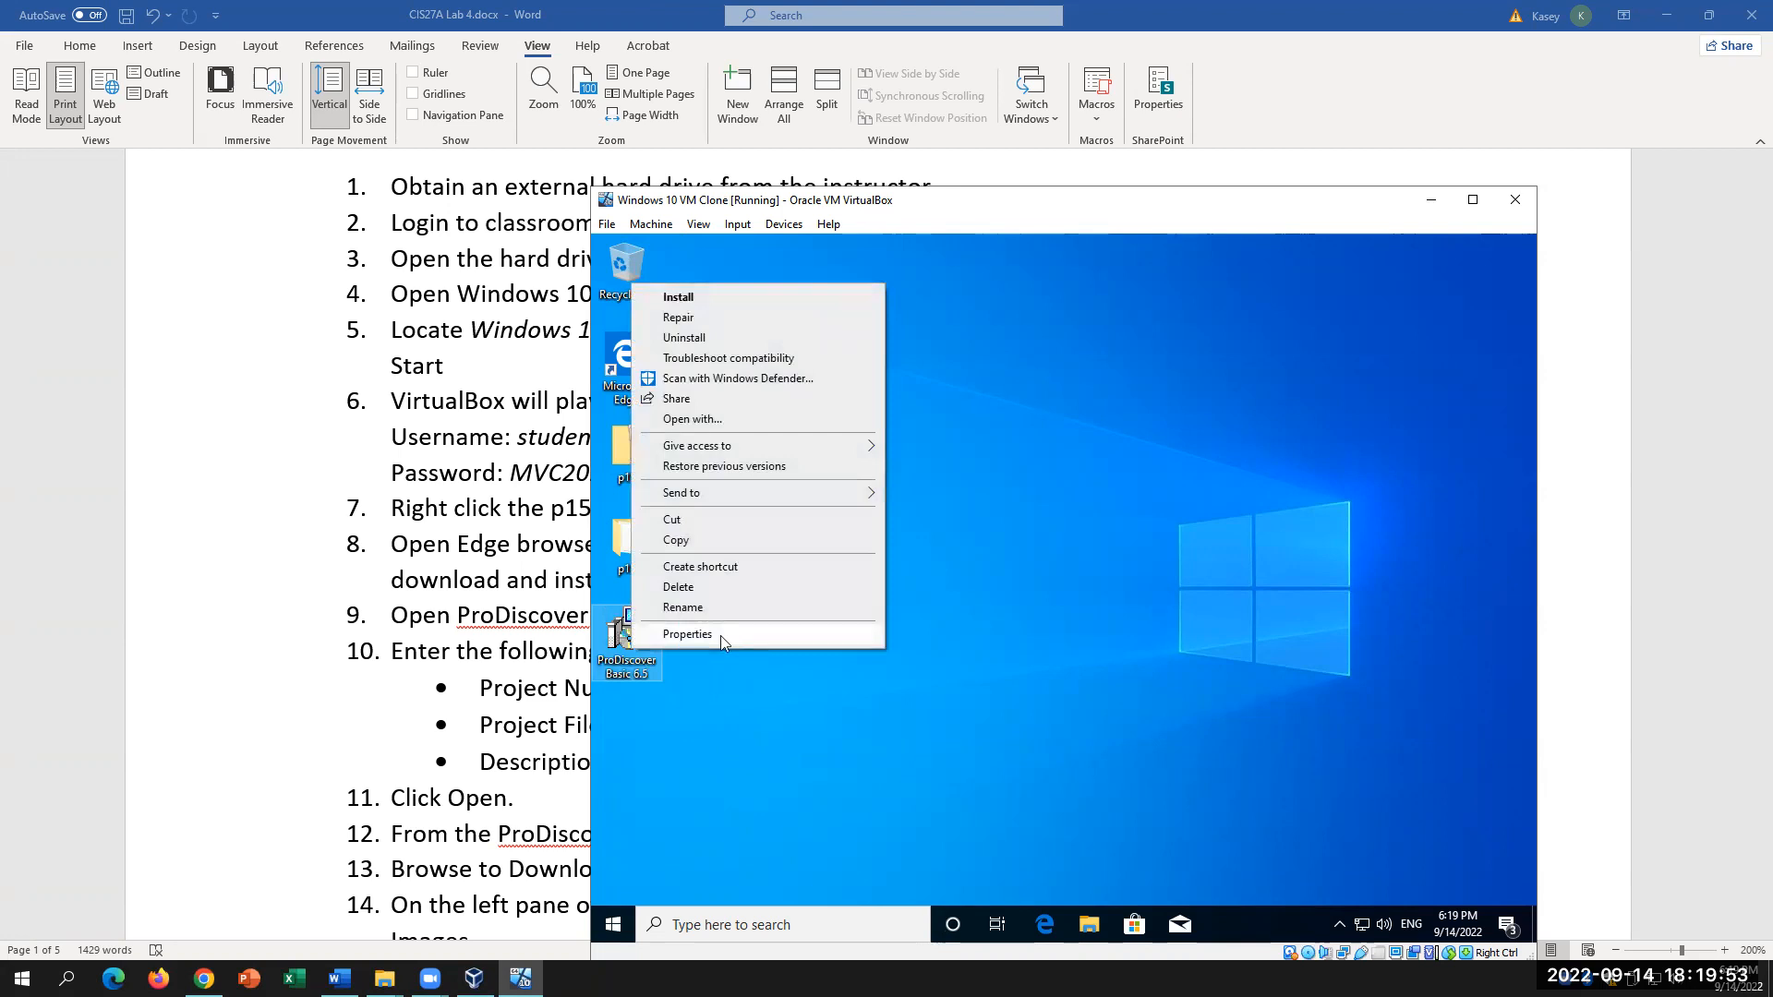
pyautogui.click(812, 729)
pyautogui.doubleClick(648, 641)
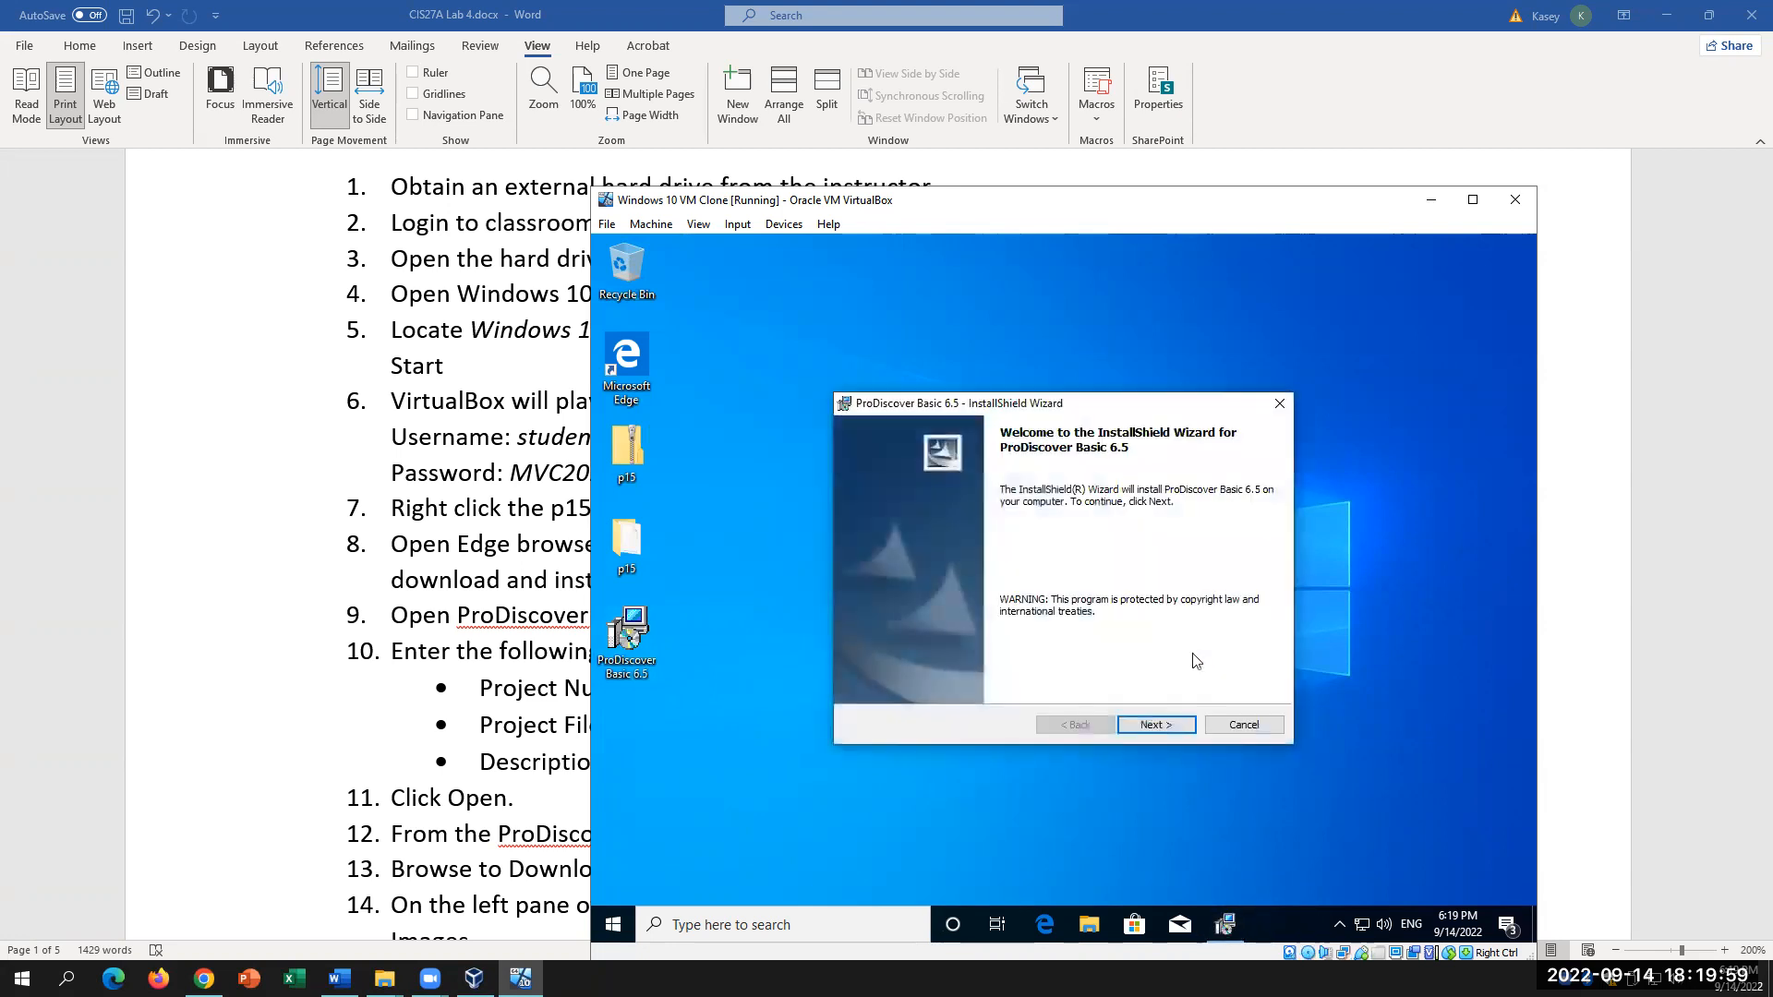
# Step: Install ProDiscover Basic 6.5 with default details and folder, approve UAC, then bring Word's Lab 4 instructions forward
pyautogui.click(1135, 726)
pyautogui.click(882, 661)
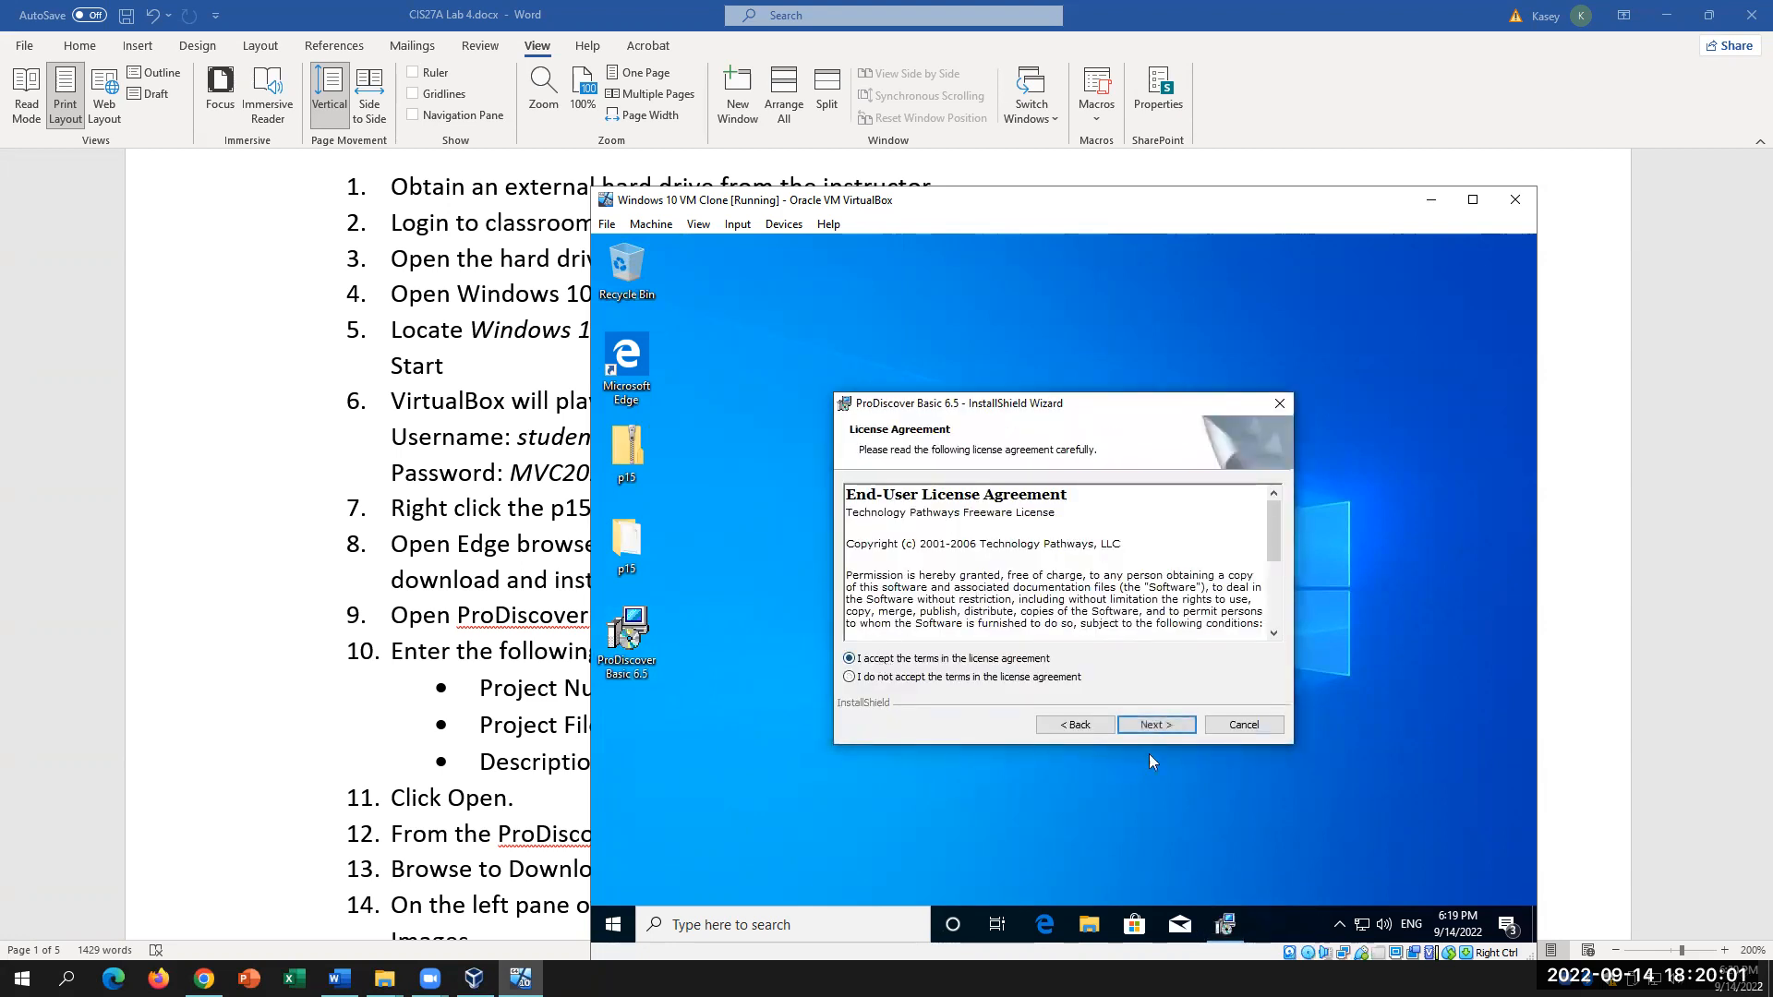
pyautogui.click(1155, 726)
pyautogui.click(1152, 731)
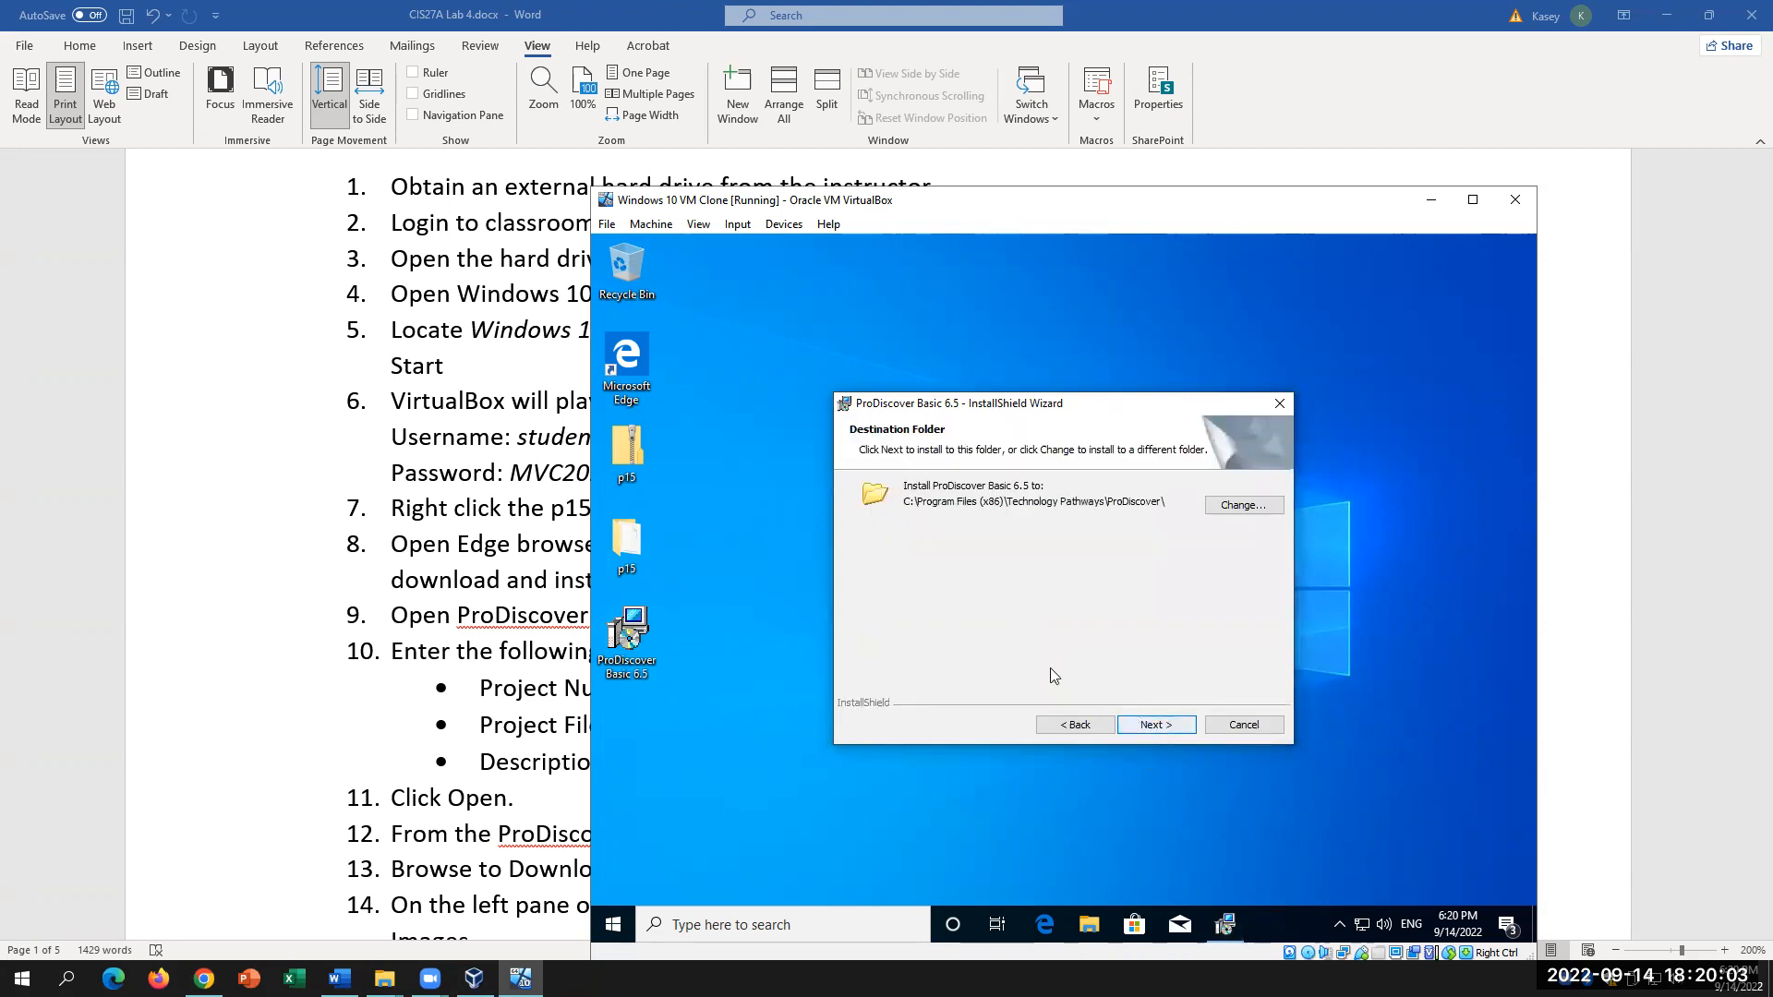
pyautogui.click(1151, 729)
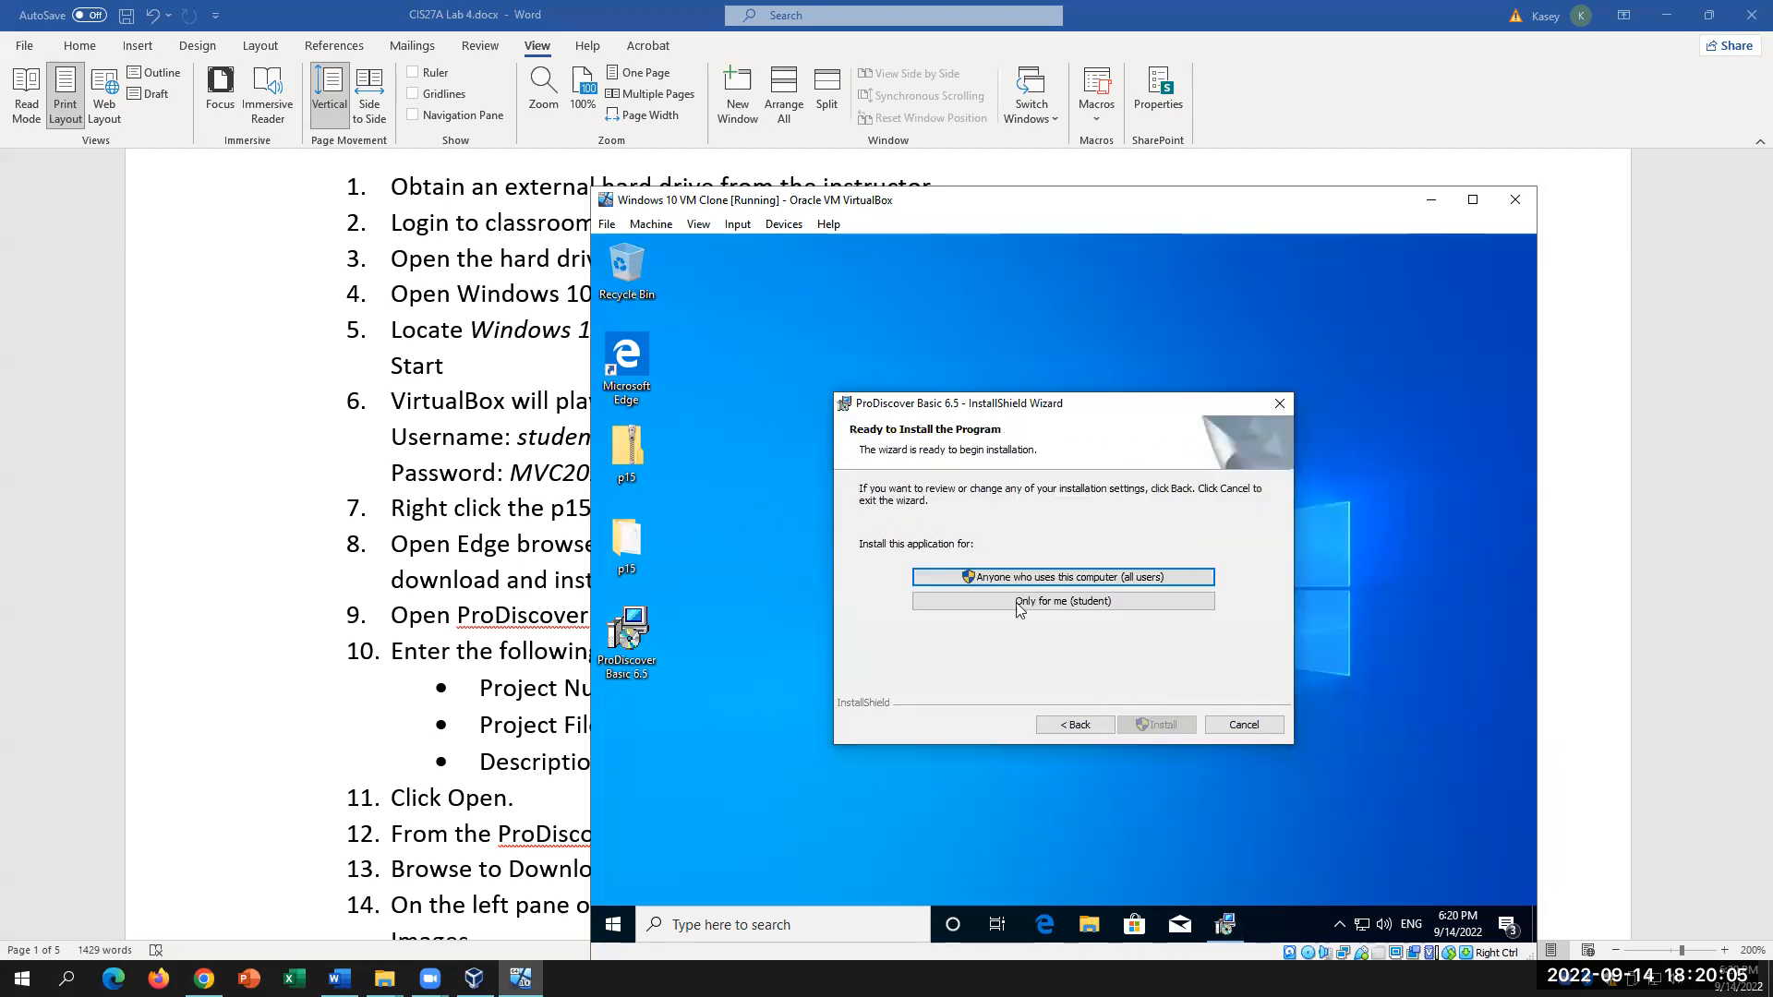
pyautogui.click(1169, 731)
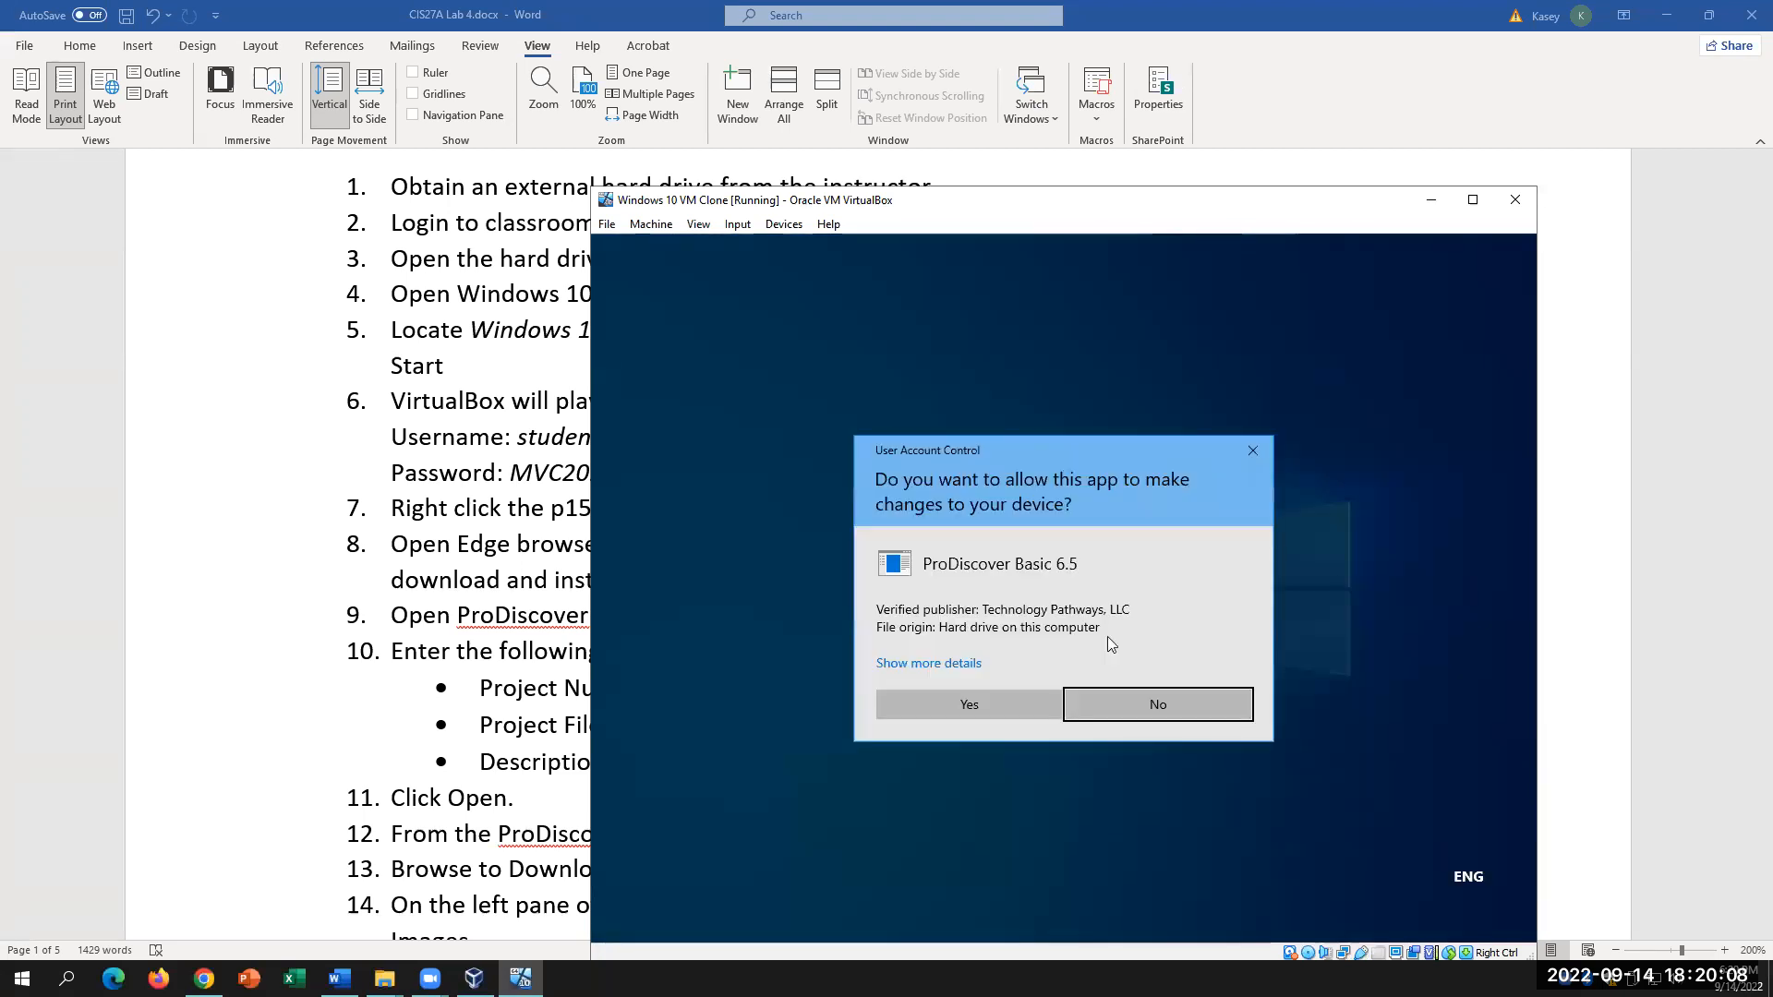
pyautogui.click(966, 697)
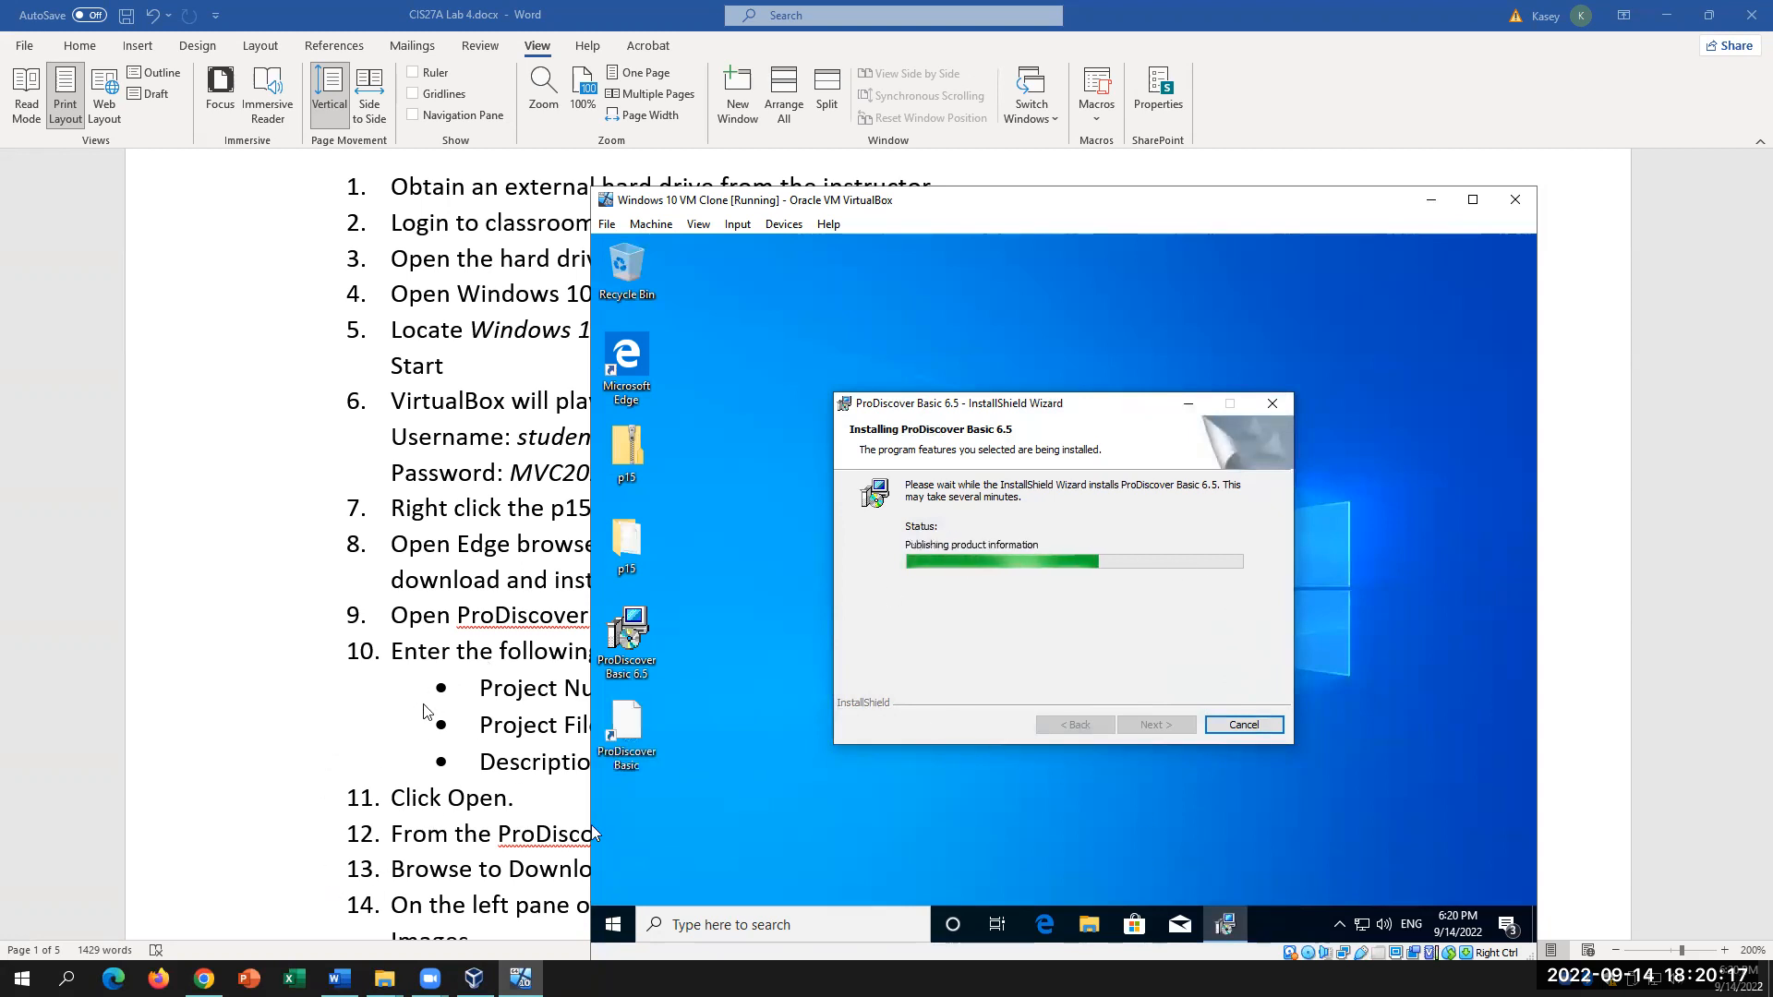
pyautogui.click(398, 743)
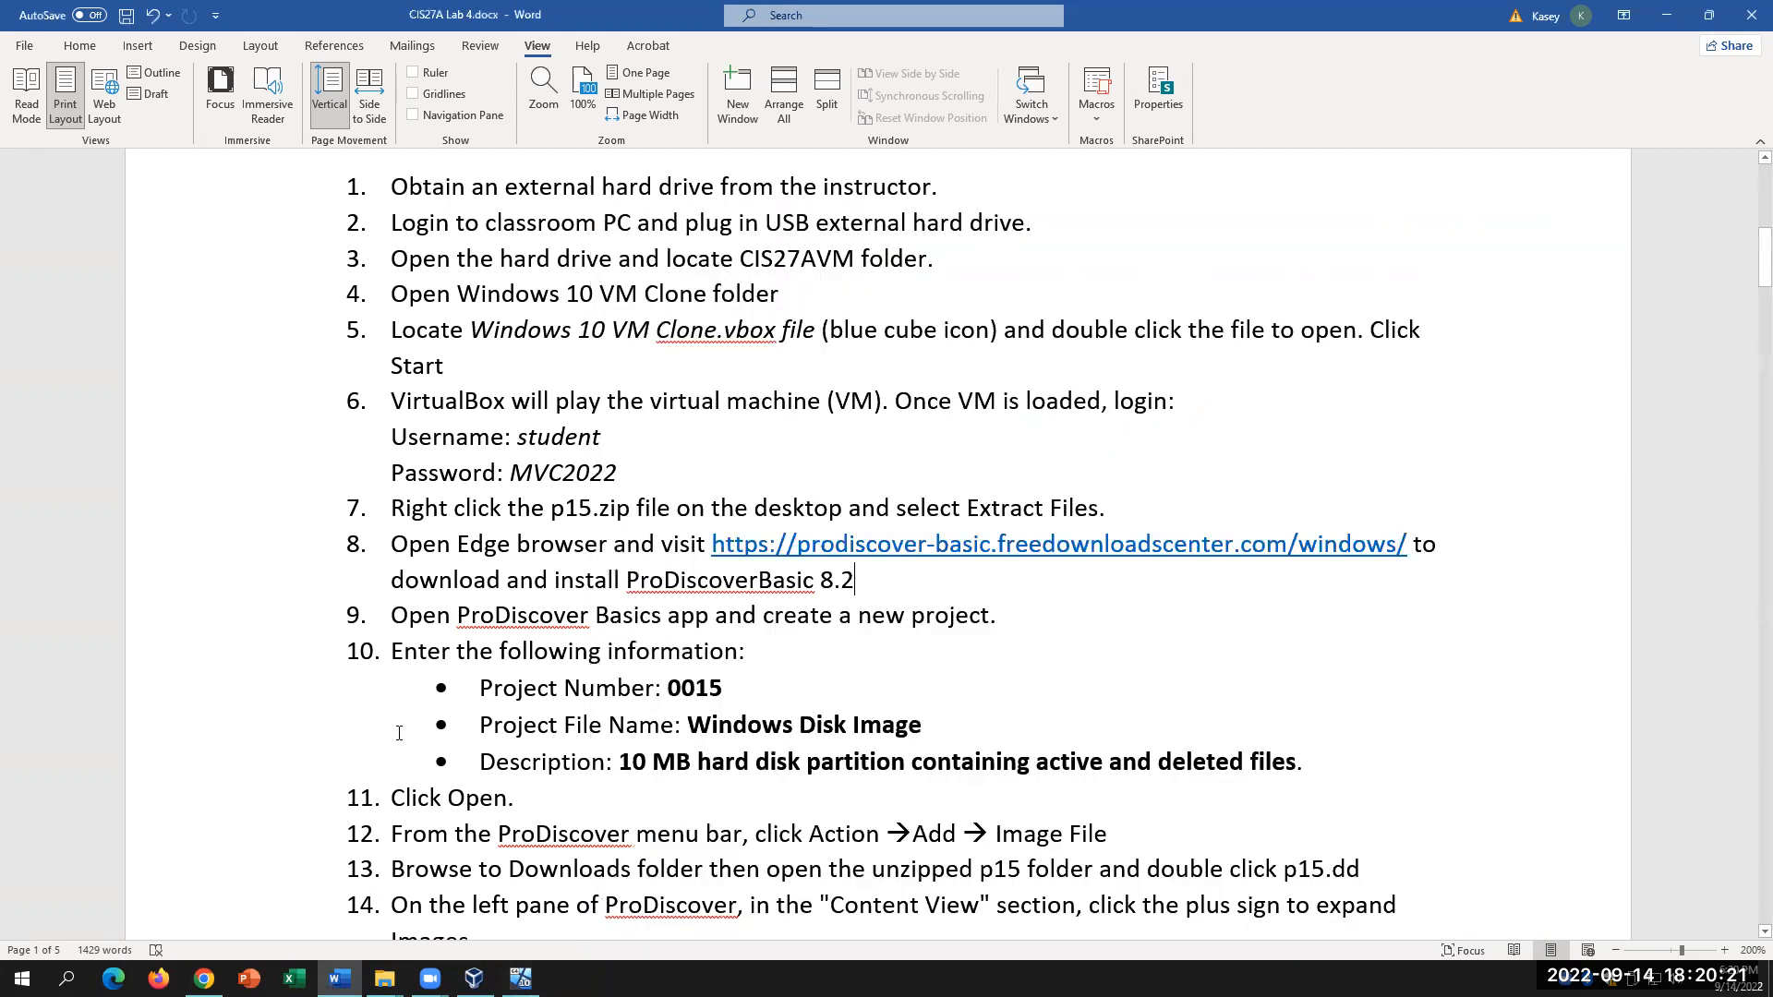
pyautogui.scroll(-5, 480, 767)
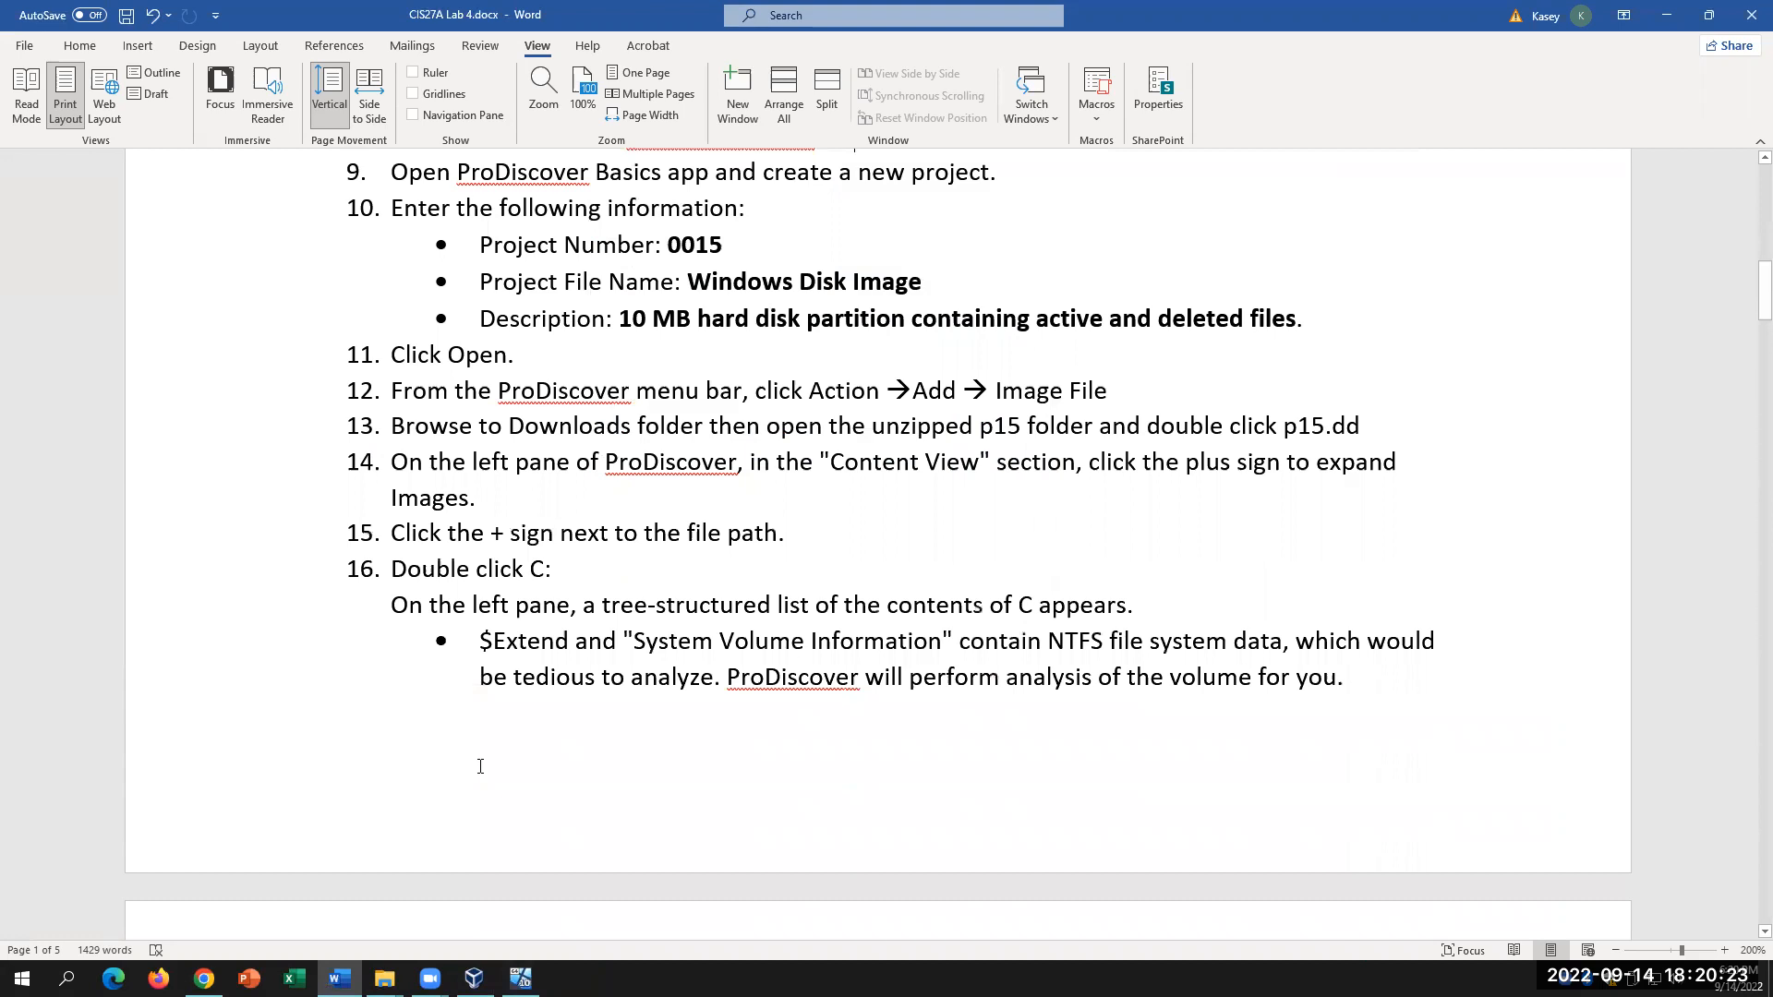
pyautogui.scroll(6, 480, 766)
pyautogui.scroll(-5, 480, 767)
pyautogui.scroll(1, 480, 767)
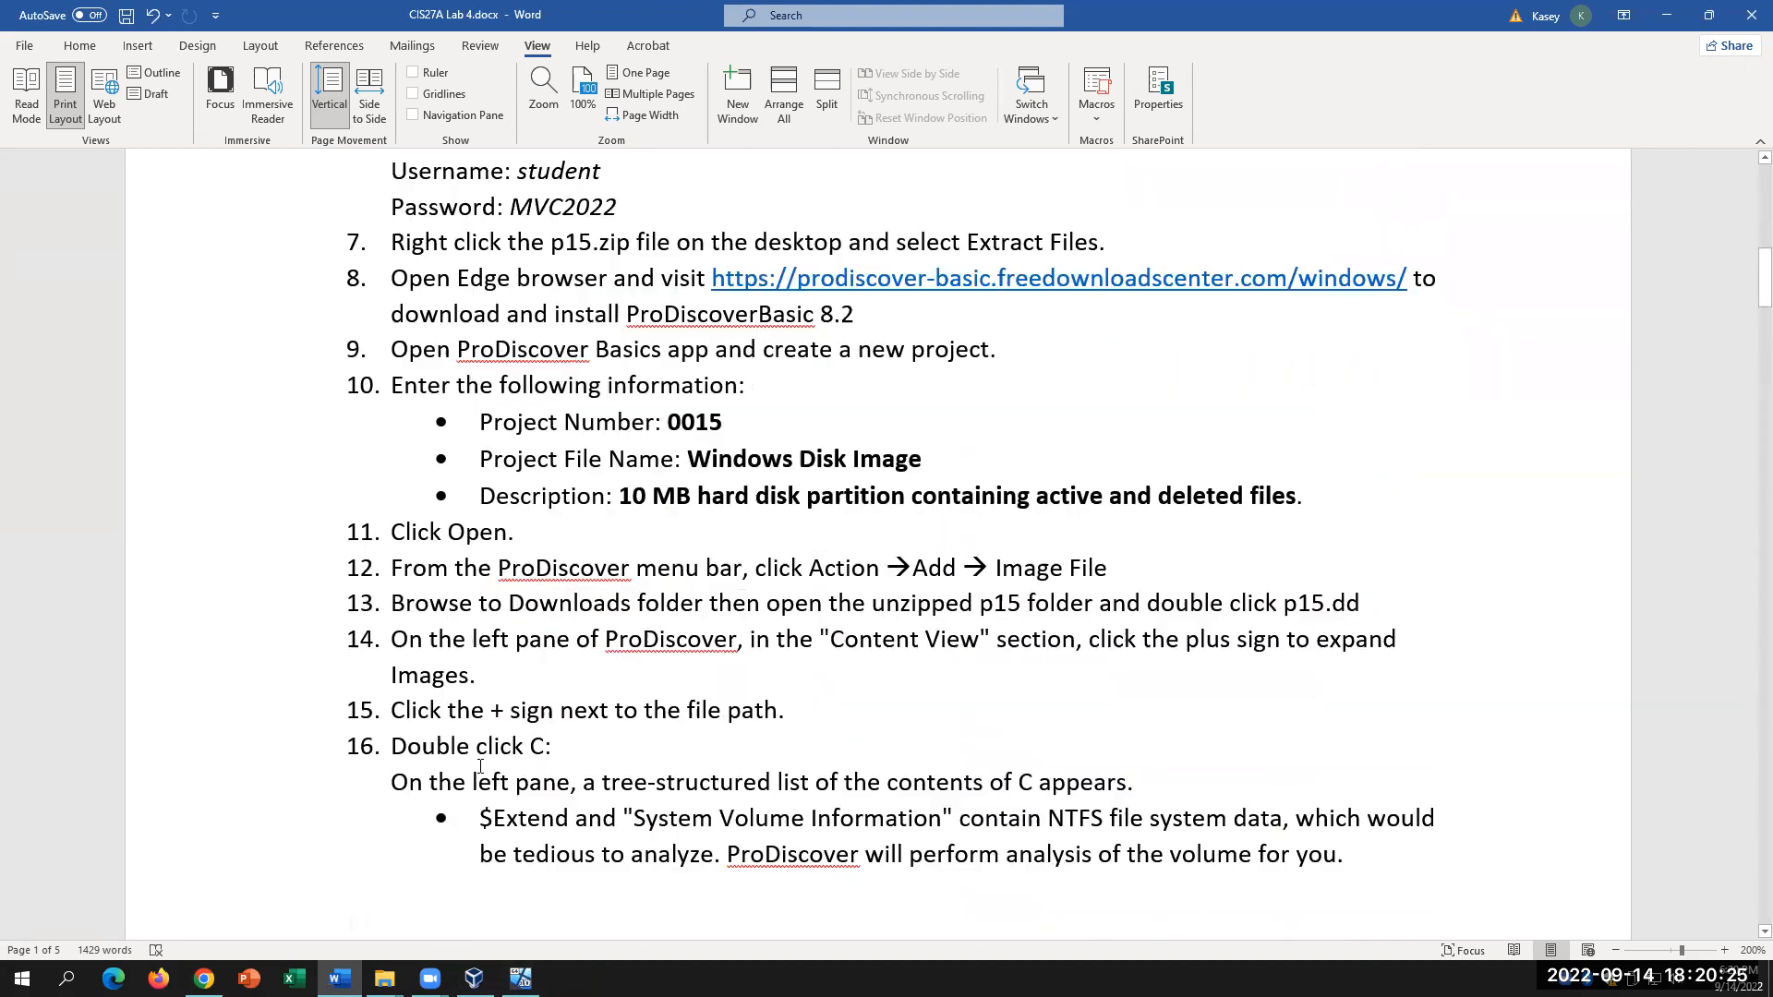
pyautogui.scroll(1, 480, 766)
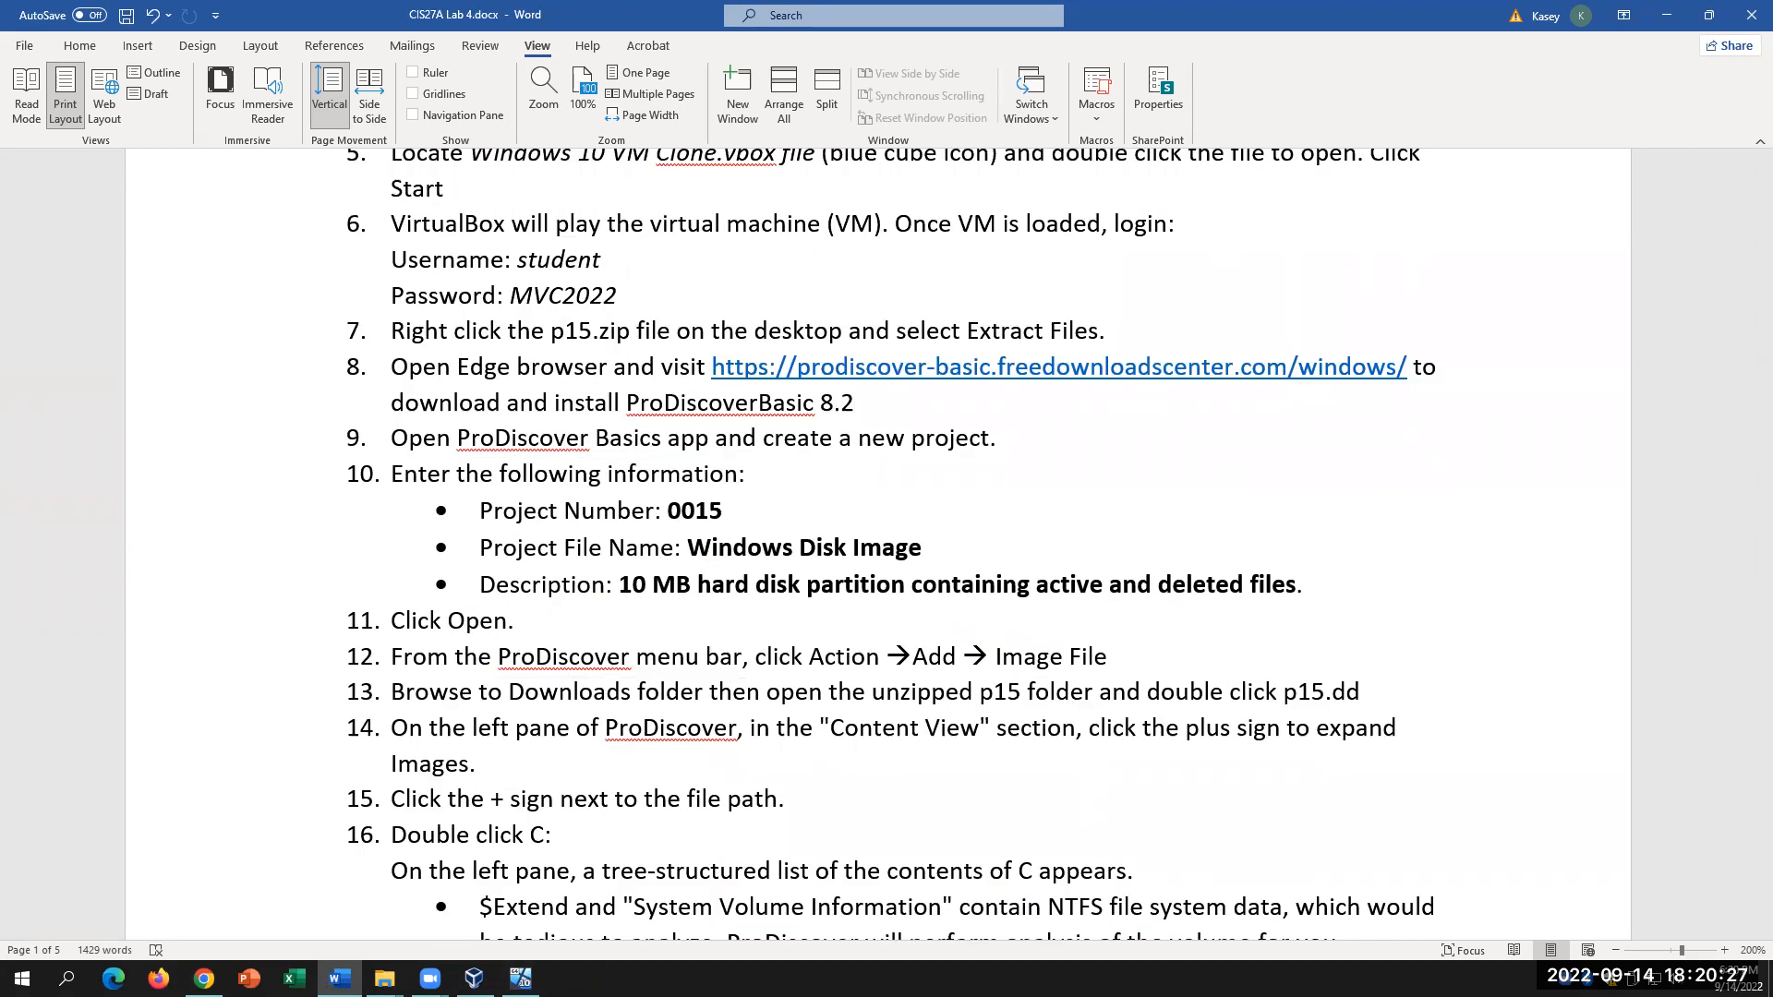
pyautogui.click(520, 977)
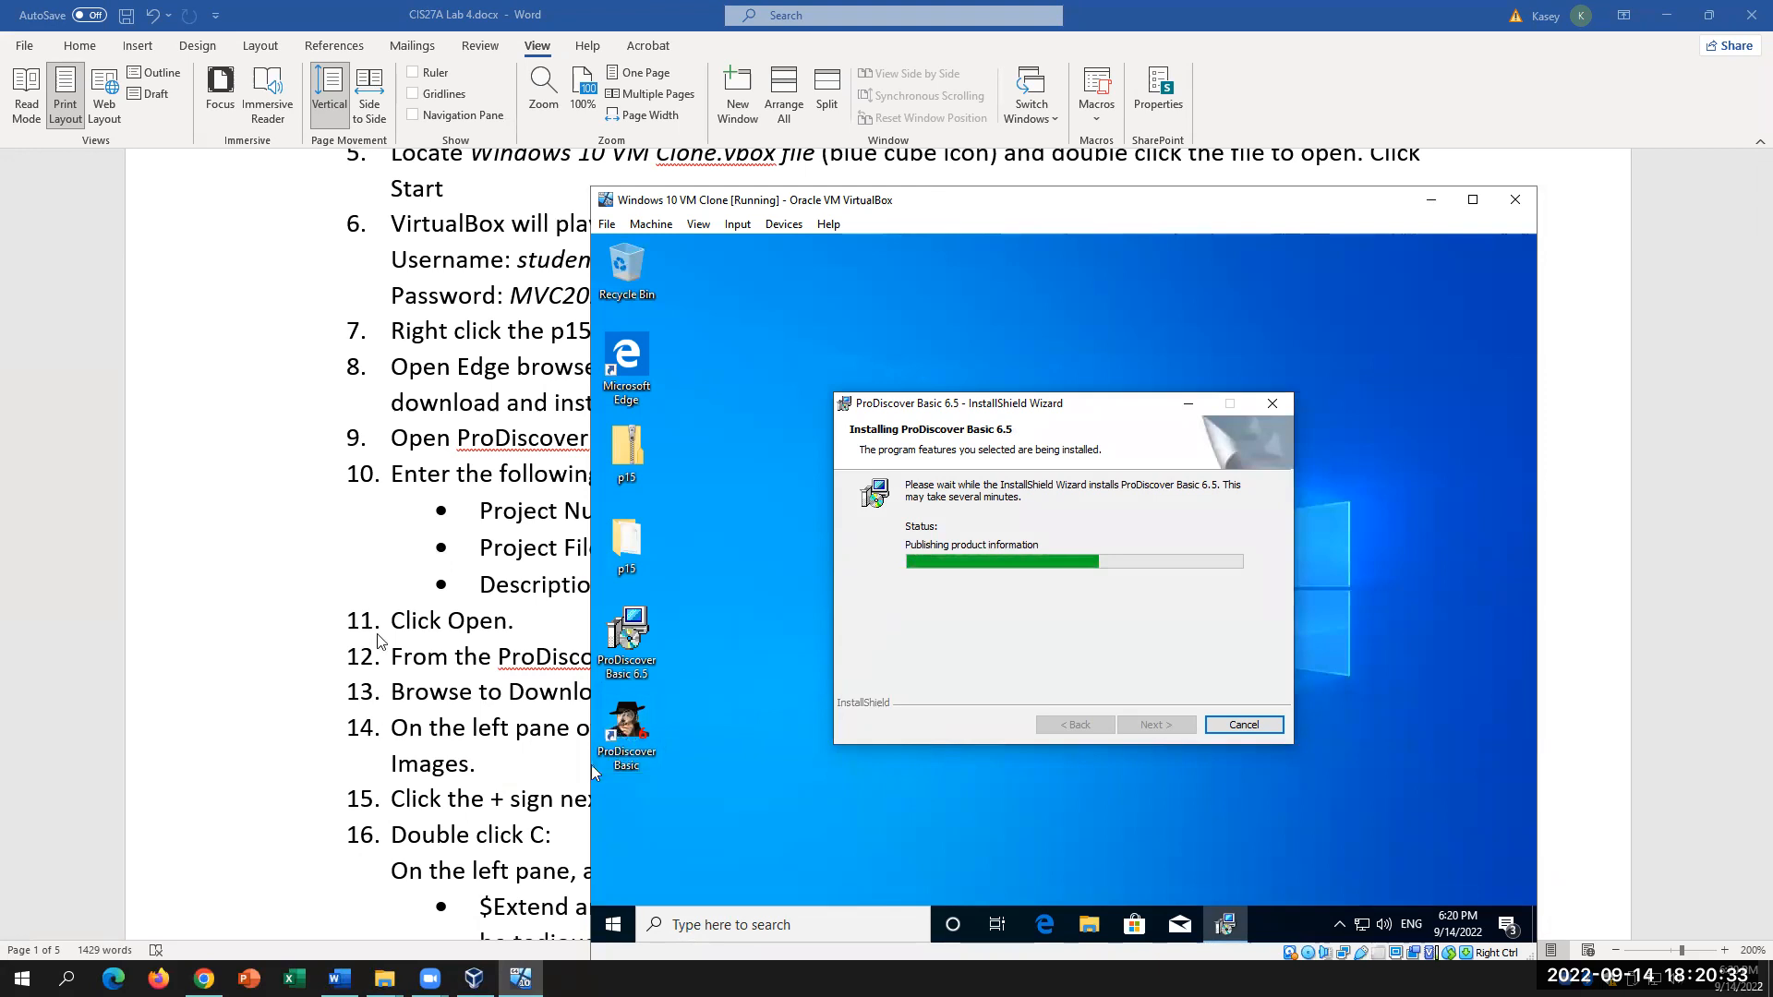
pyautogui.click(564, 649)
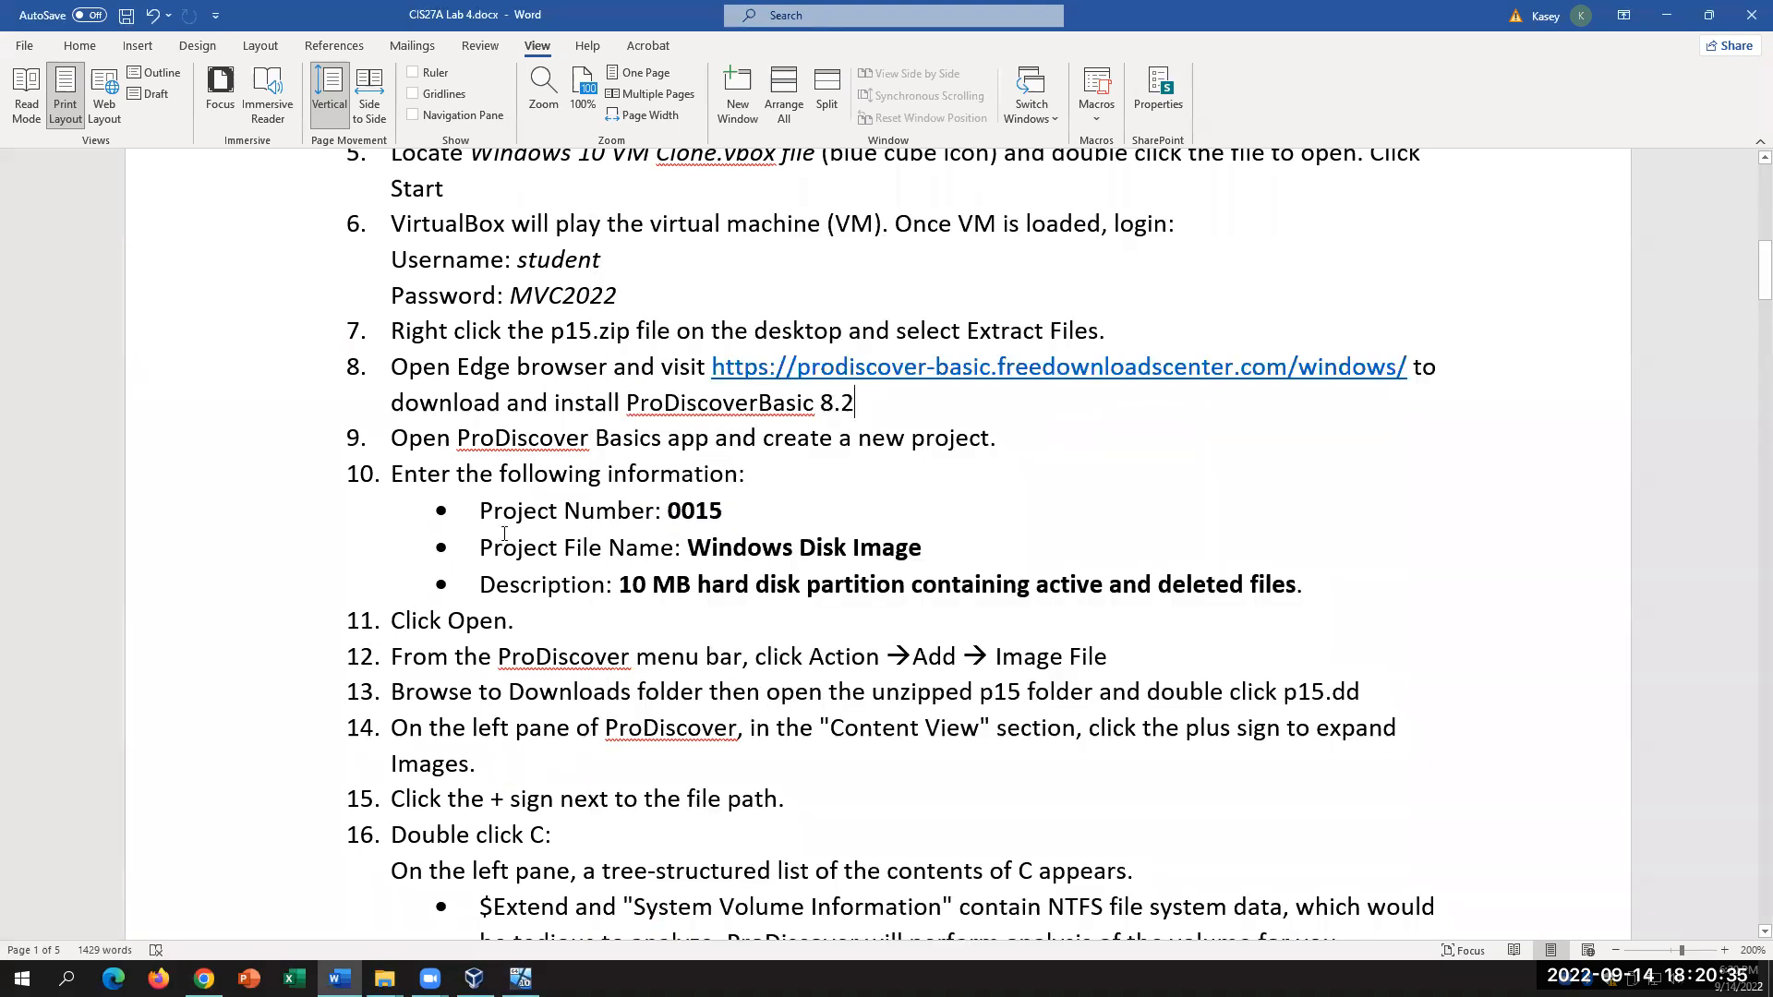
pyautogui.moveTo(481, 510); pyautogui.dragTo(1359, 600)
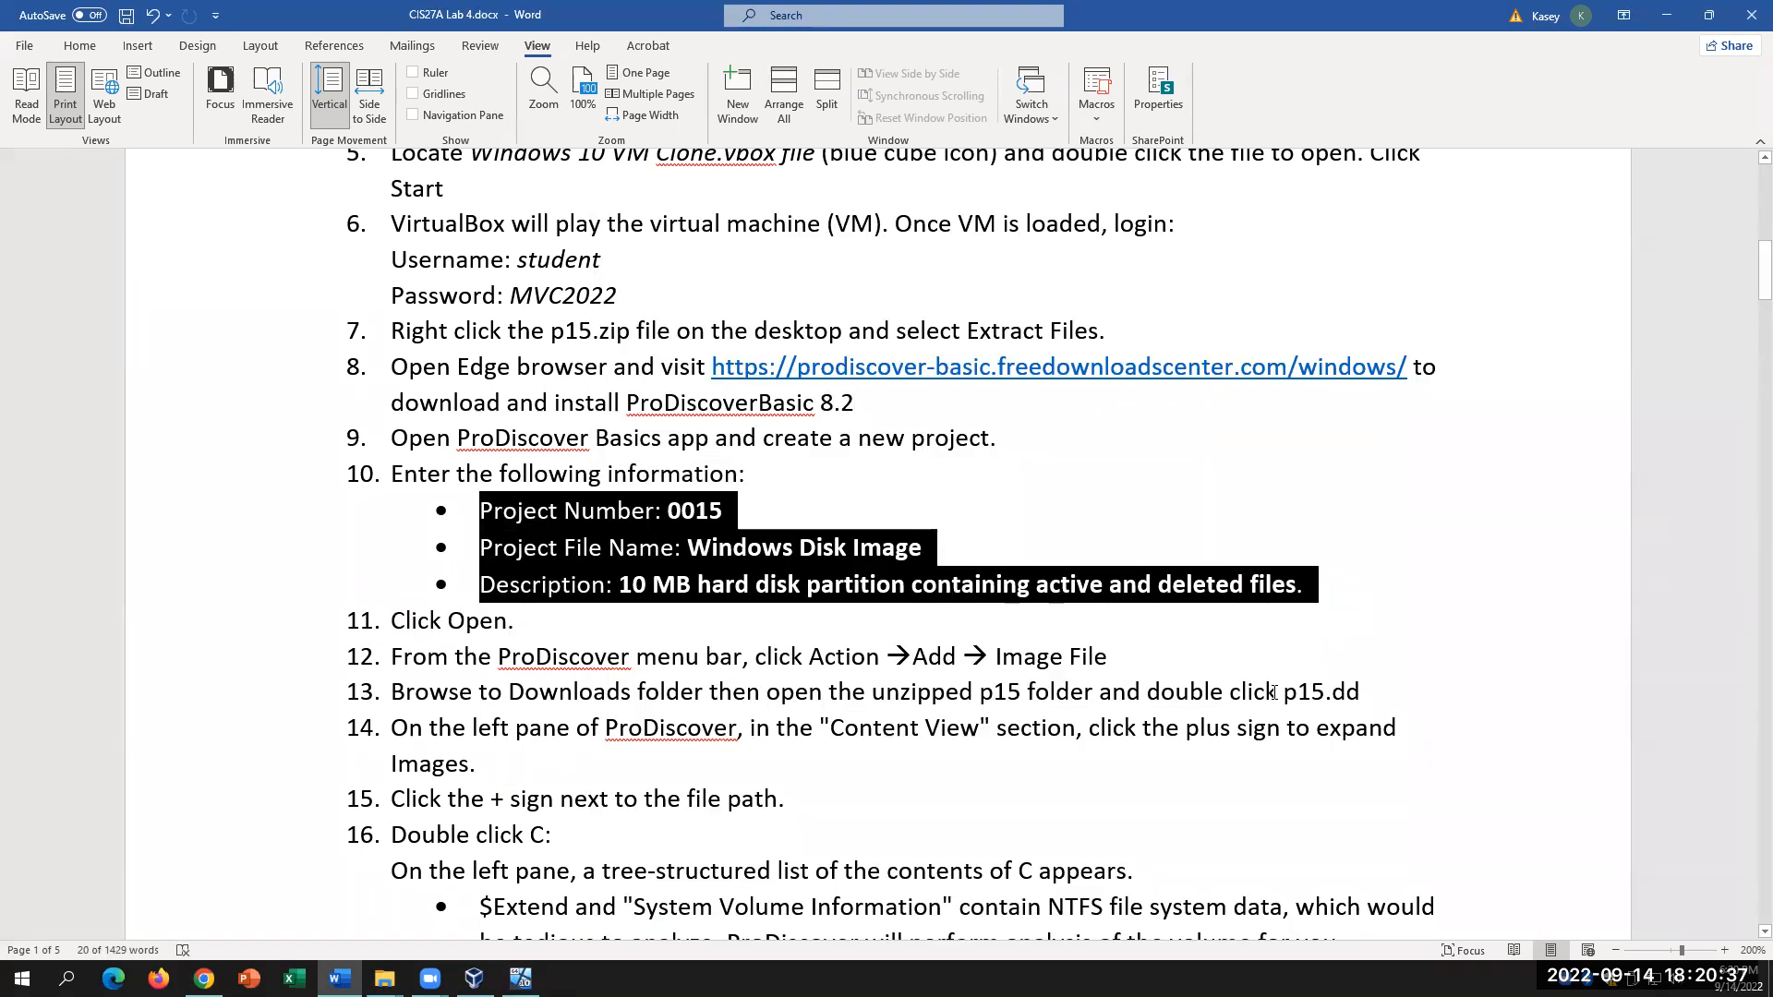
pyautogui.click(1126, 655)
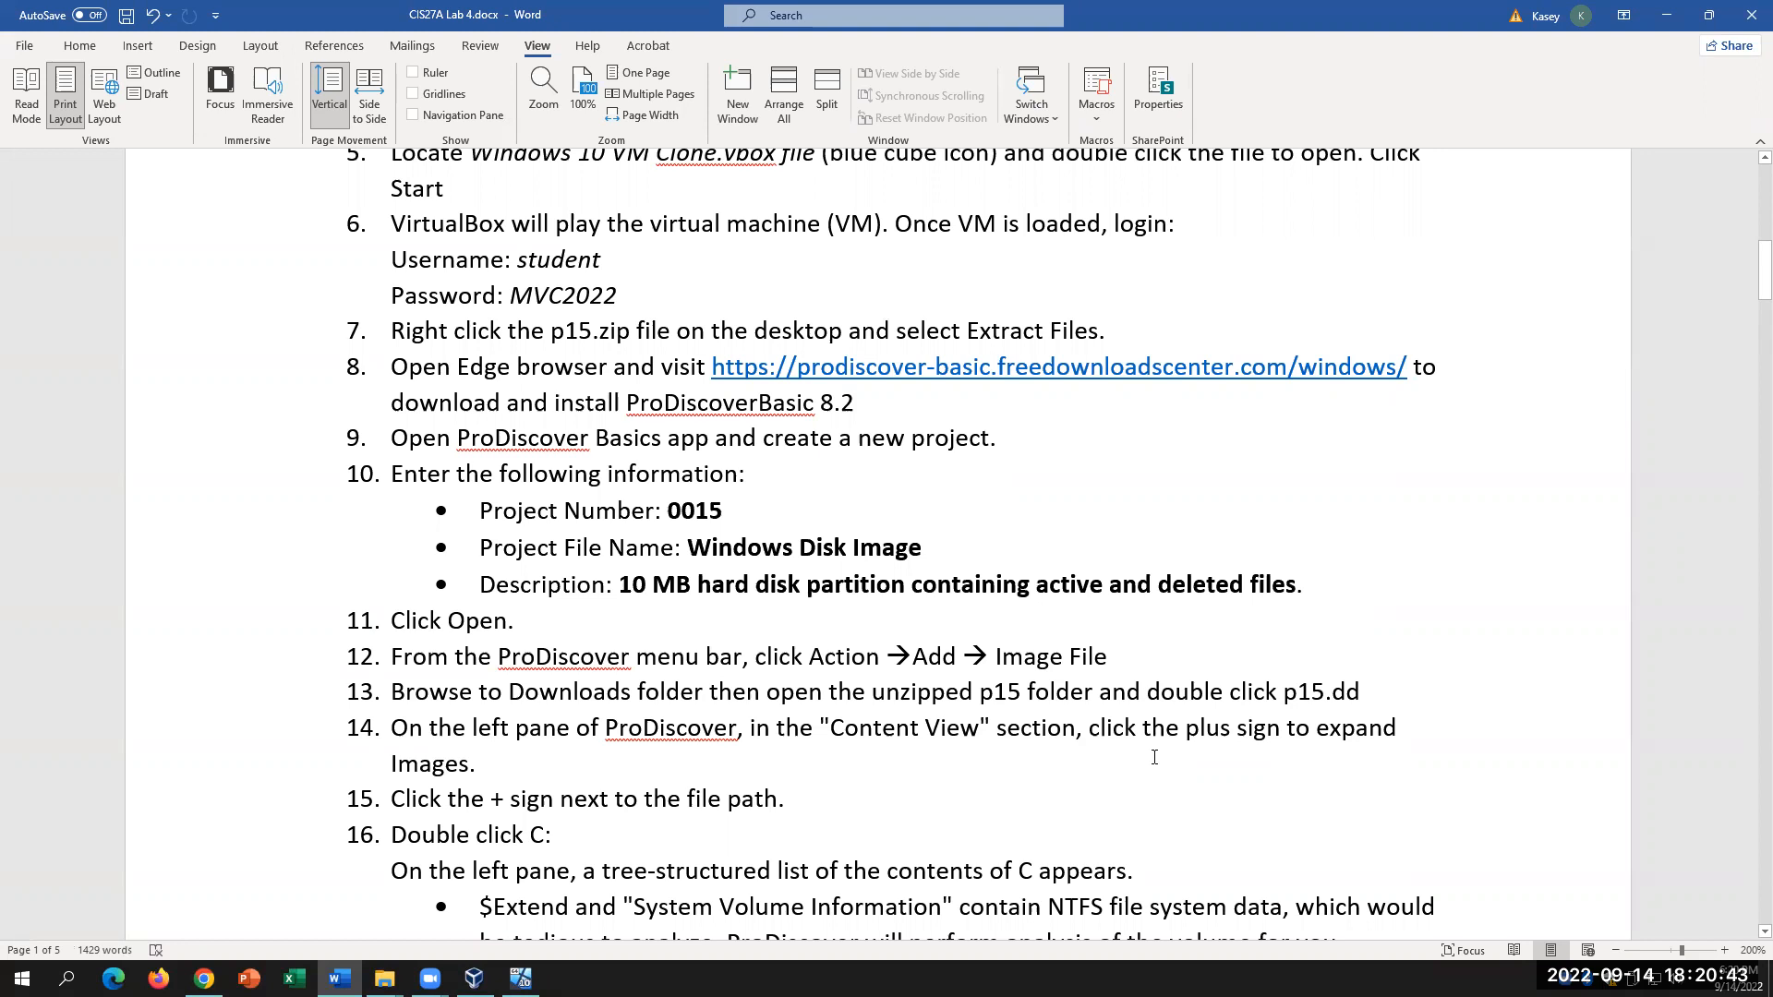
pyautogui.click(977, 545)
pyautogui.click(755, 500)
pyautogui.click(521, 979)
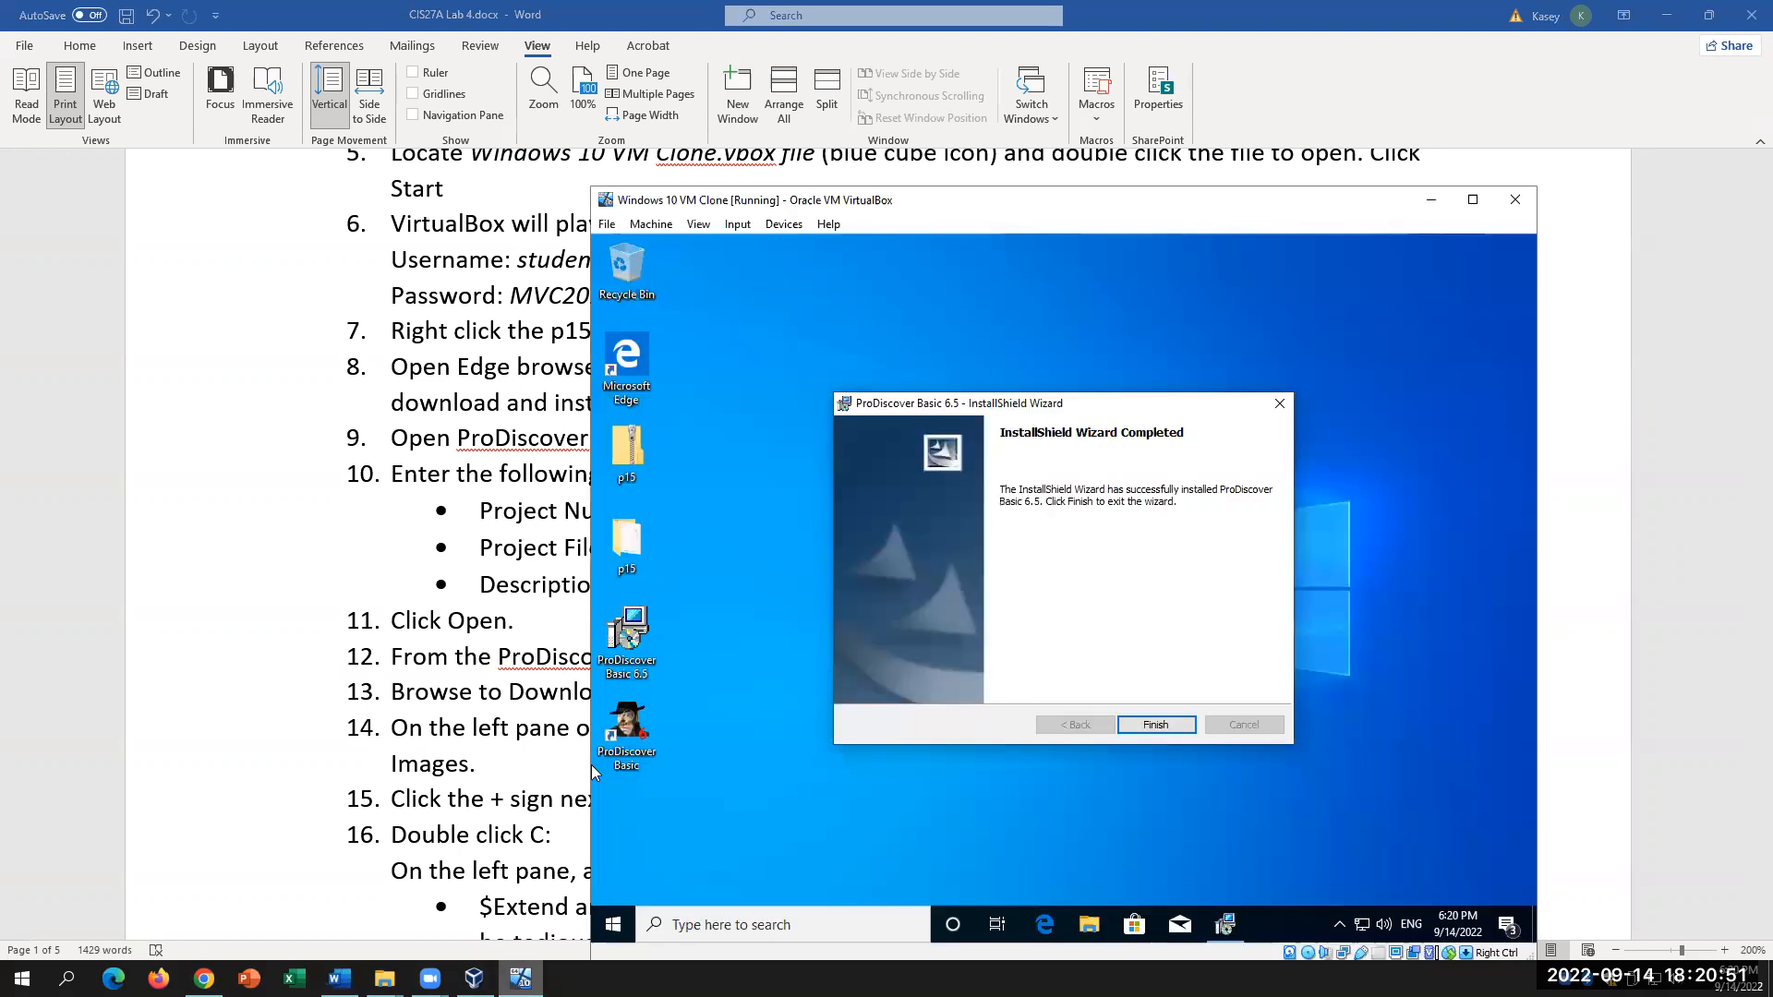
# Step: Finish the InstallShield wizard and start ProDiscover Basic from its desktop shortcut
pyautogui.click(1153, 722)
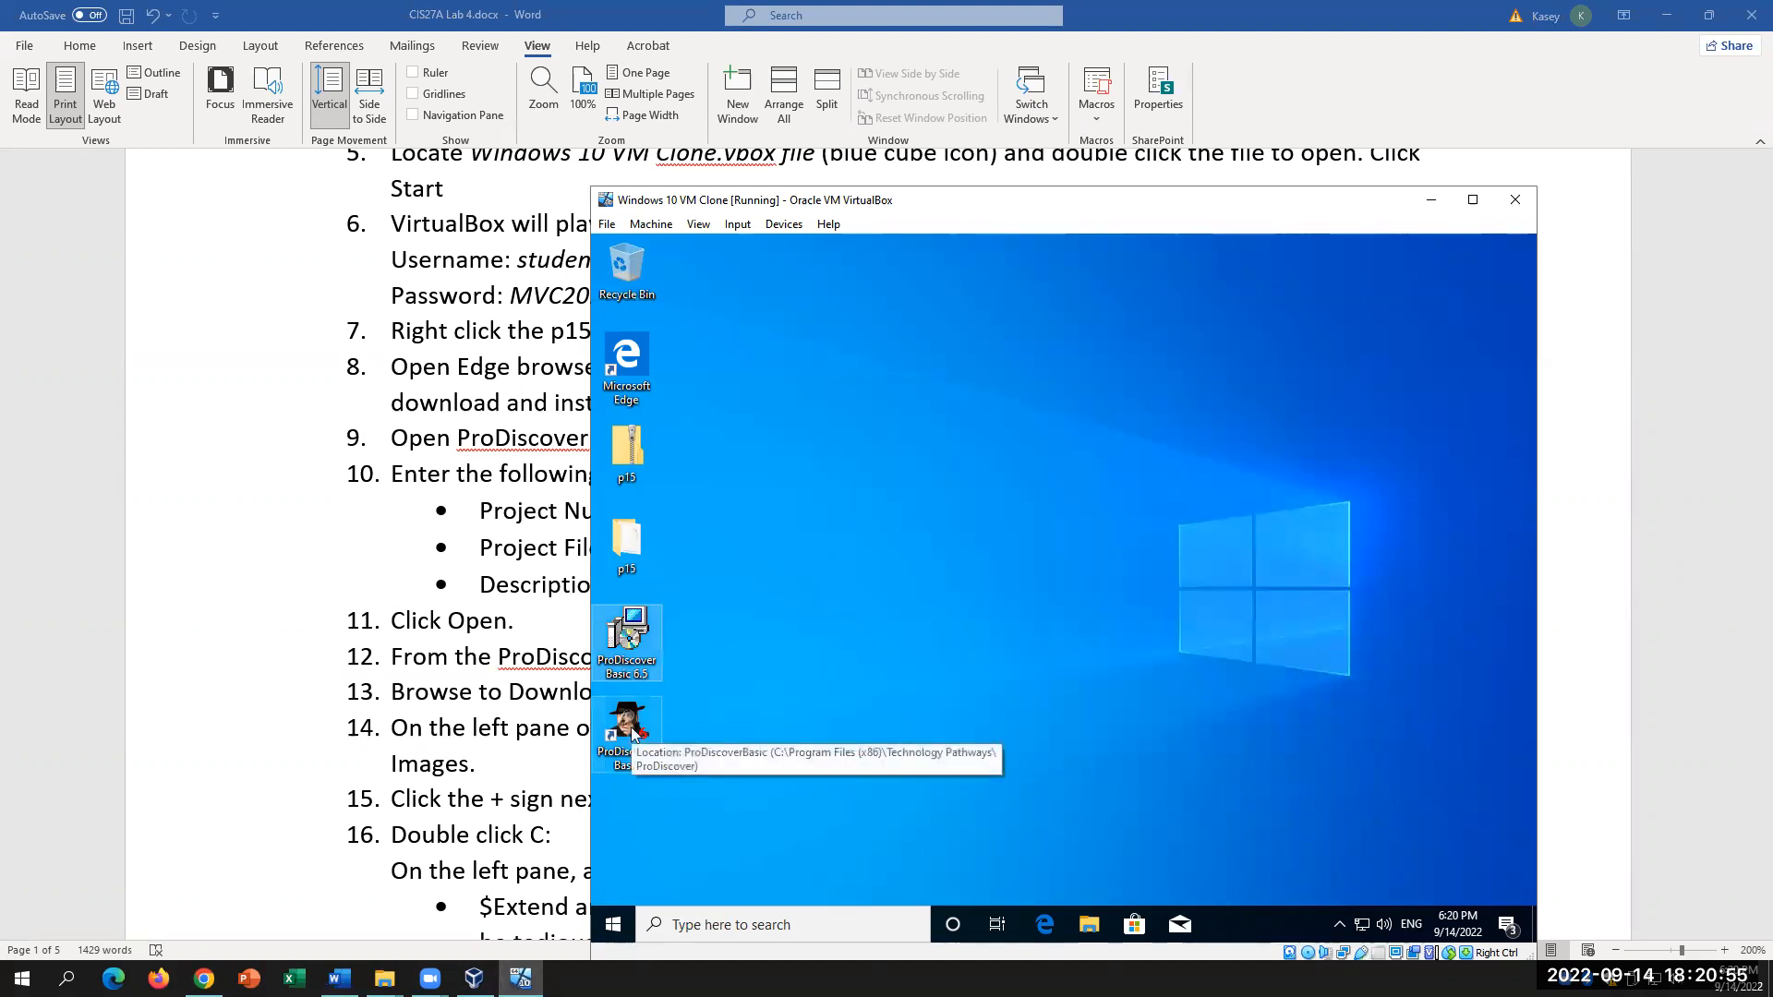
pyautogui.click(674, 787)
pyautogui.doubleClick(623, 738)
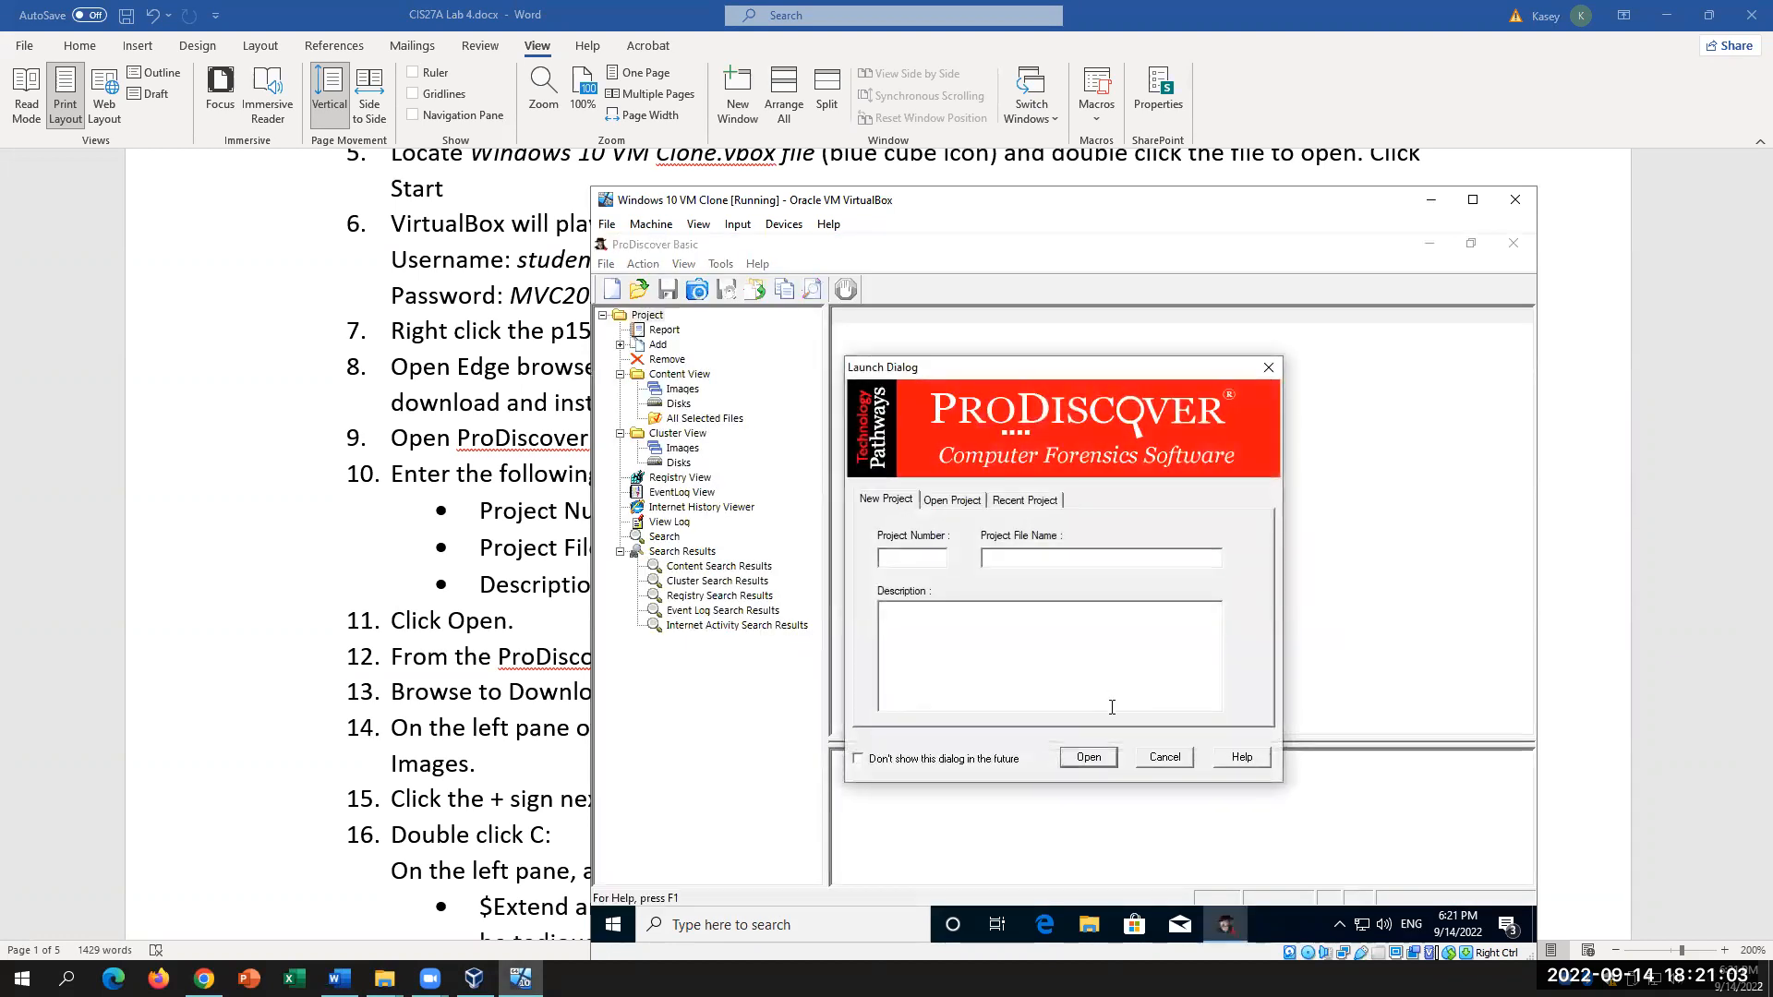
# Step: Enter Project Number 0015 and Project File Name 'Windows Disk Image' in the New Project form
pyautogui.click(909, 559)
pyautogui.write('00')
pyautogui.click(530, 469)
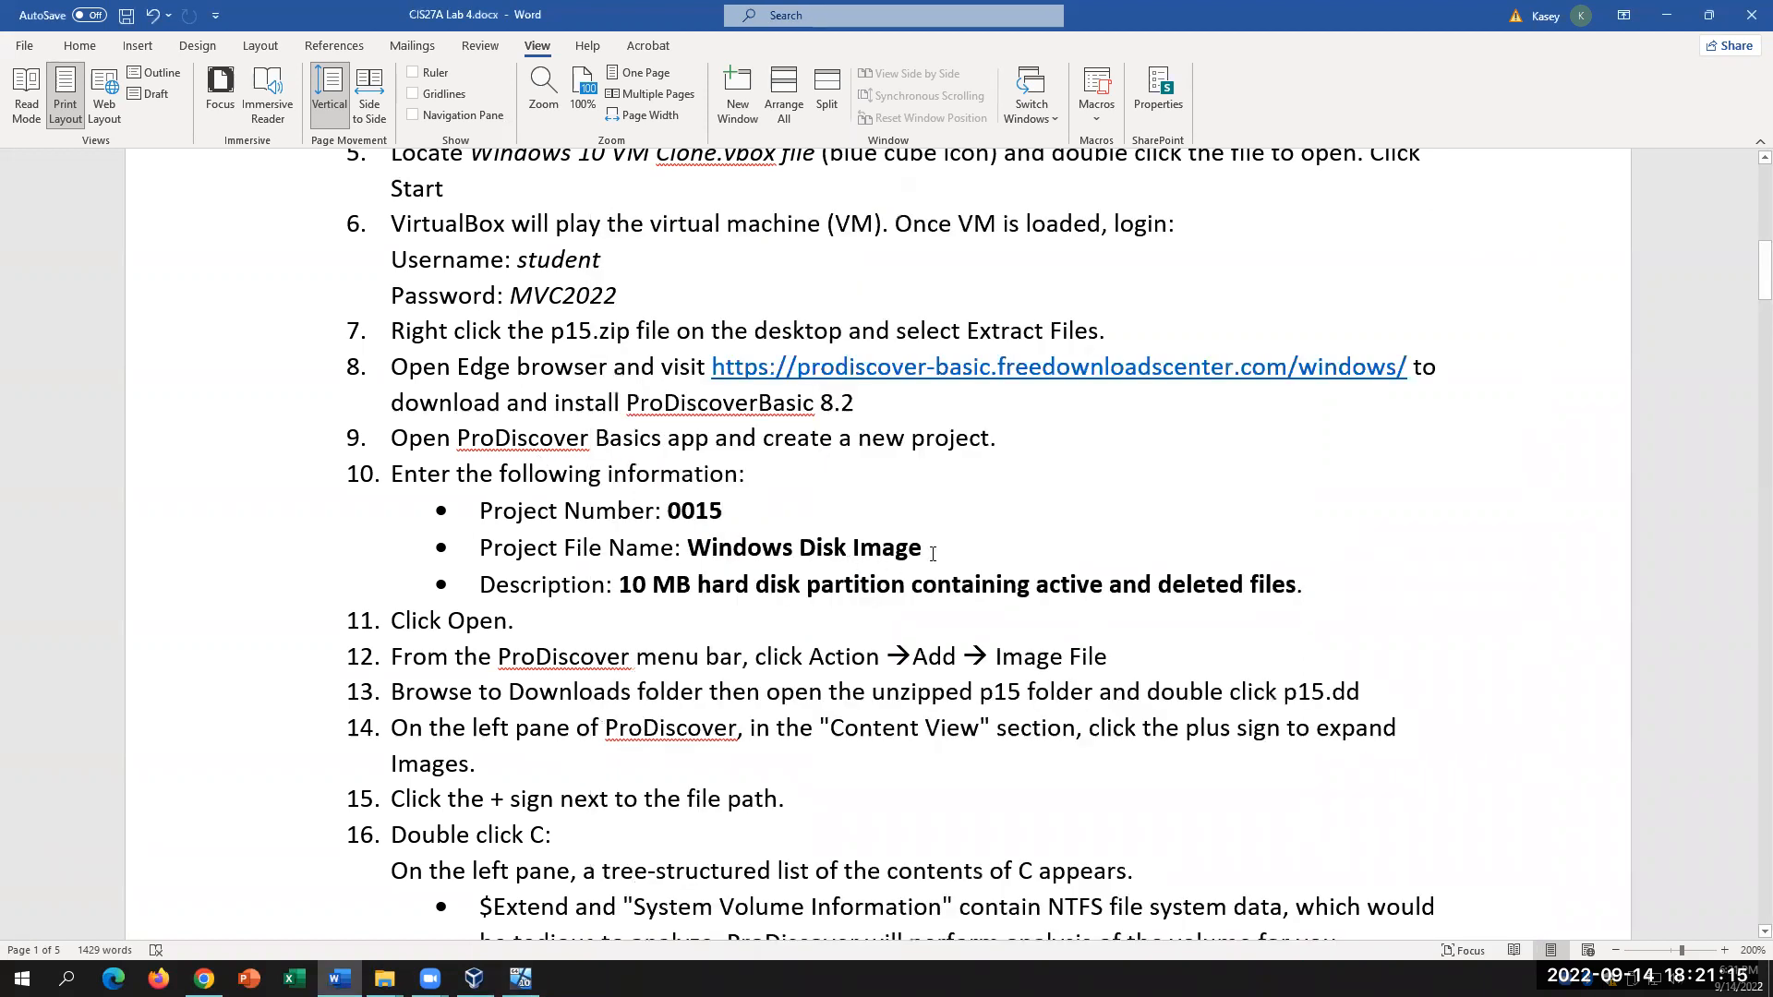
pyautogui.moveTo(932, 554); pyautogui.dragTo(688, 548)
pyautogui.click(521, 977)
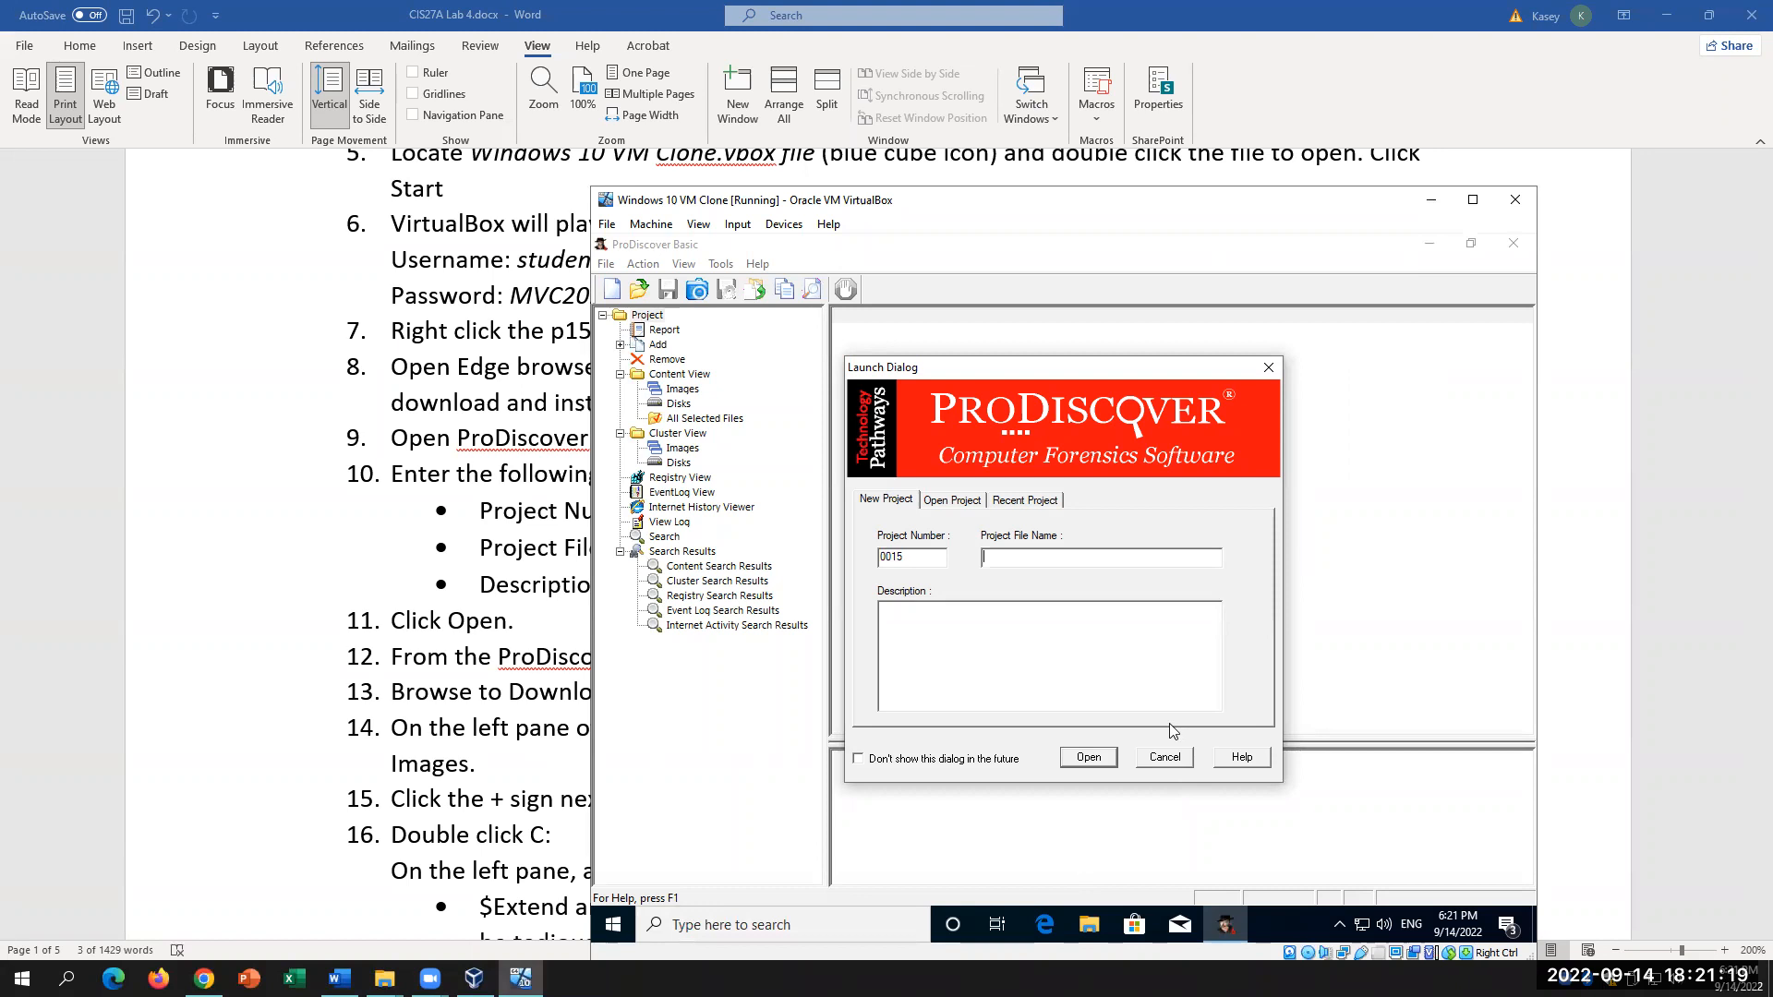
pyautogui.write('Windows Imag')
pyautogui.press('BackSpace')
pyautogui.press('BackSpace')
pyautogui.write('isk Image')
# Step: Look up the '10 MB hard' description wording in the lab instructions
pyautogui.click(592, 605)
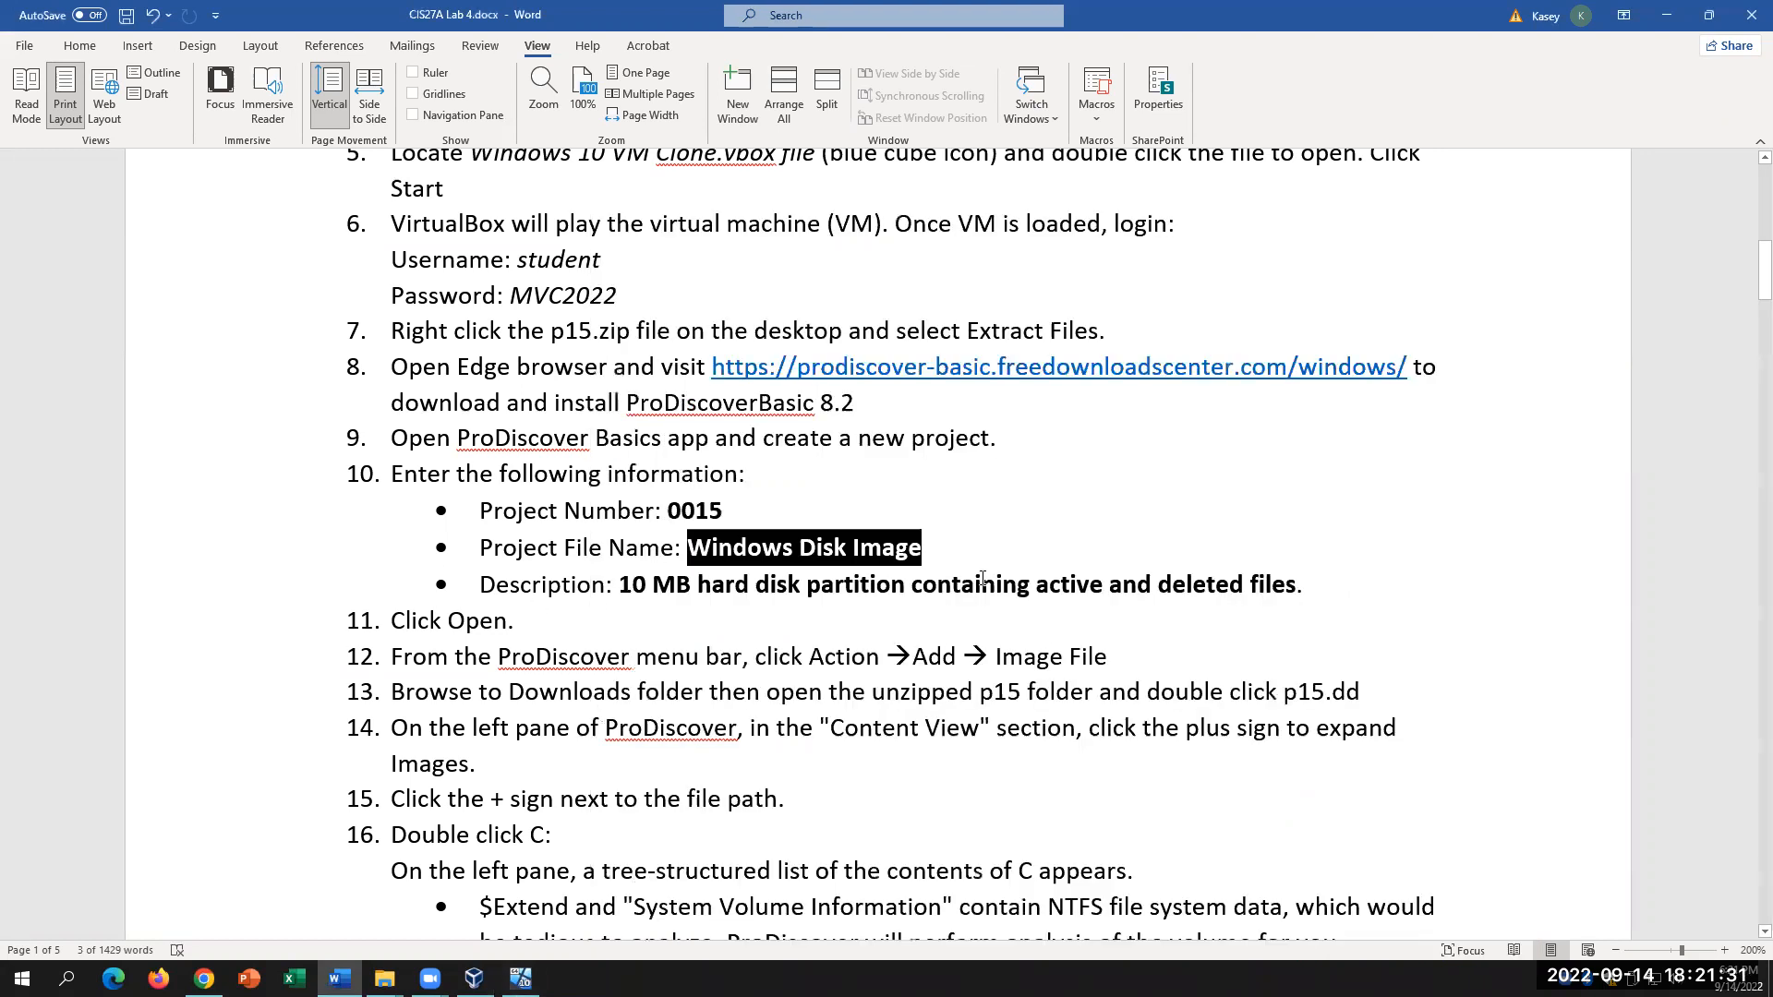
pyautogui.moveTo(621, 587); pyautogui.dragTo(754, 592)
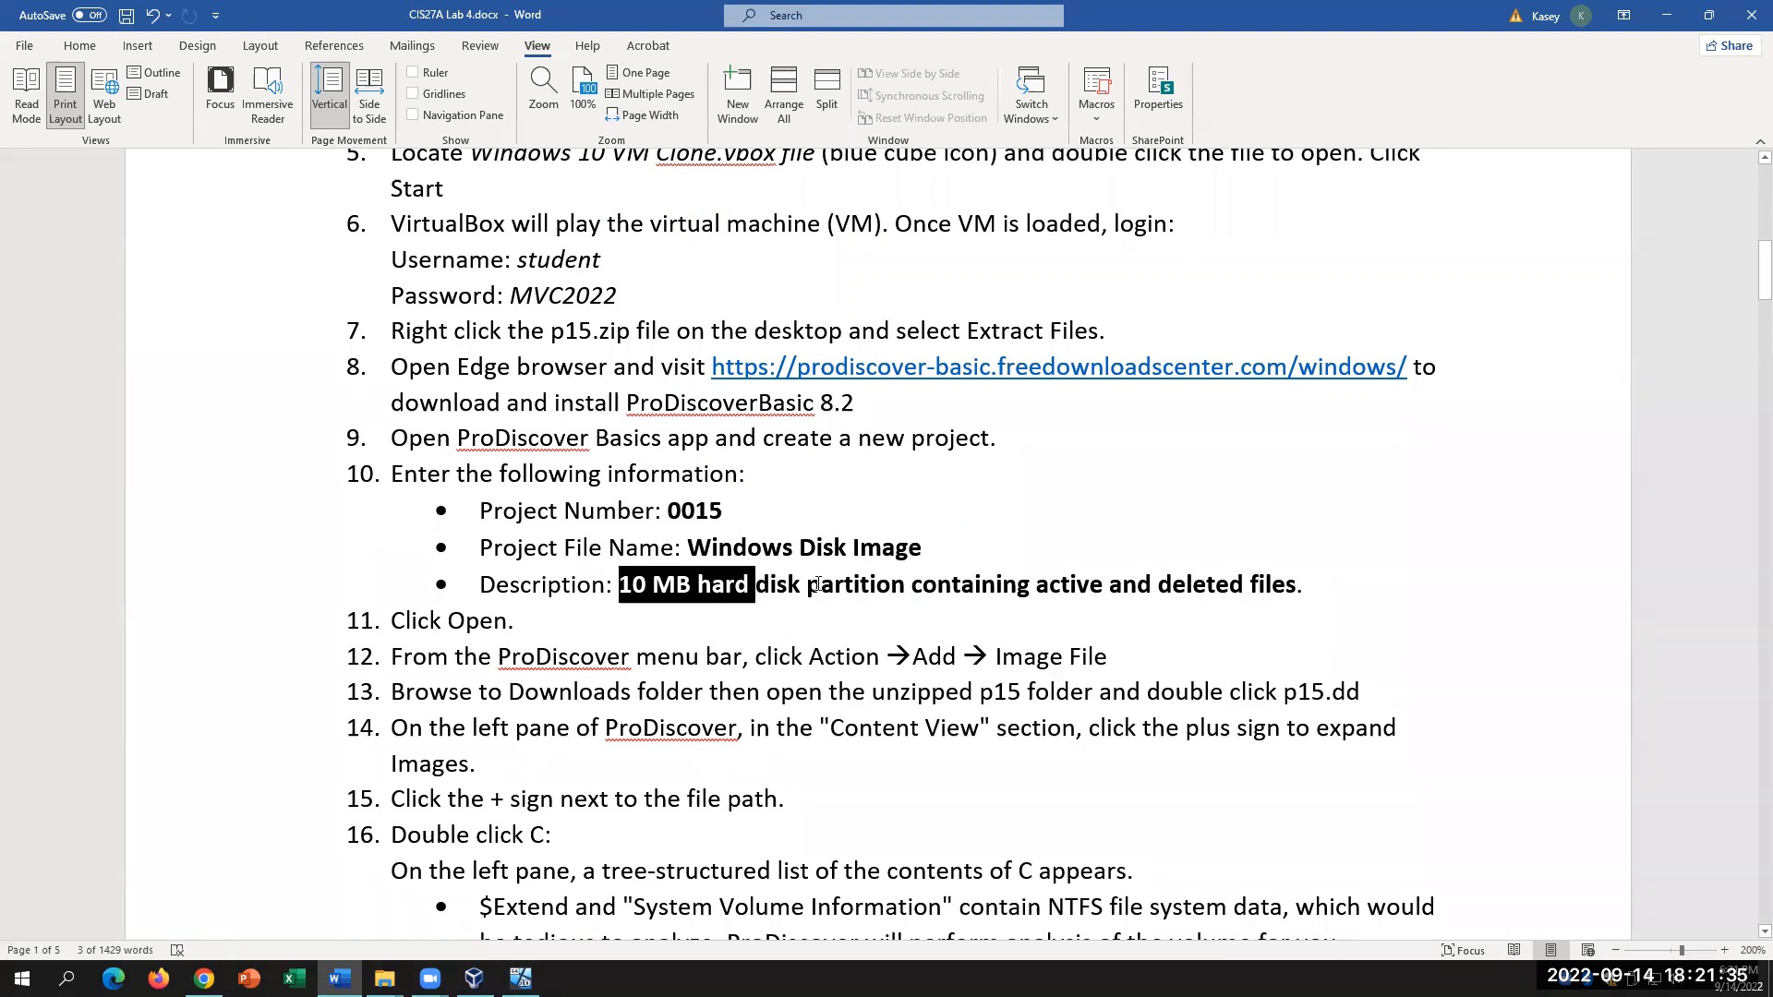
pyautogui.click(753, 592)
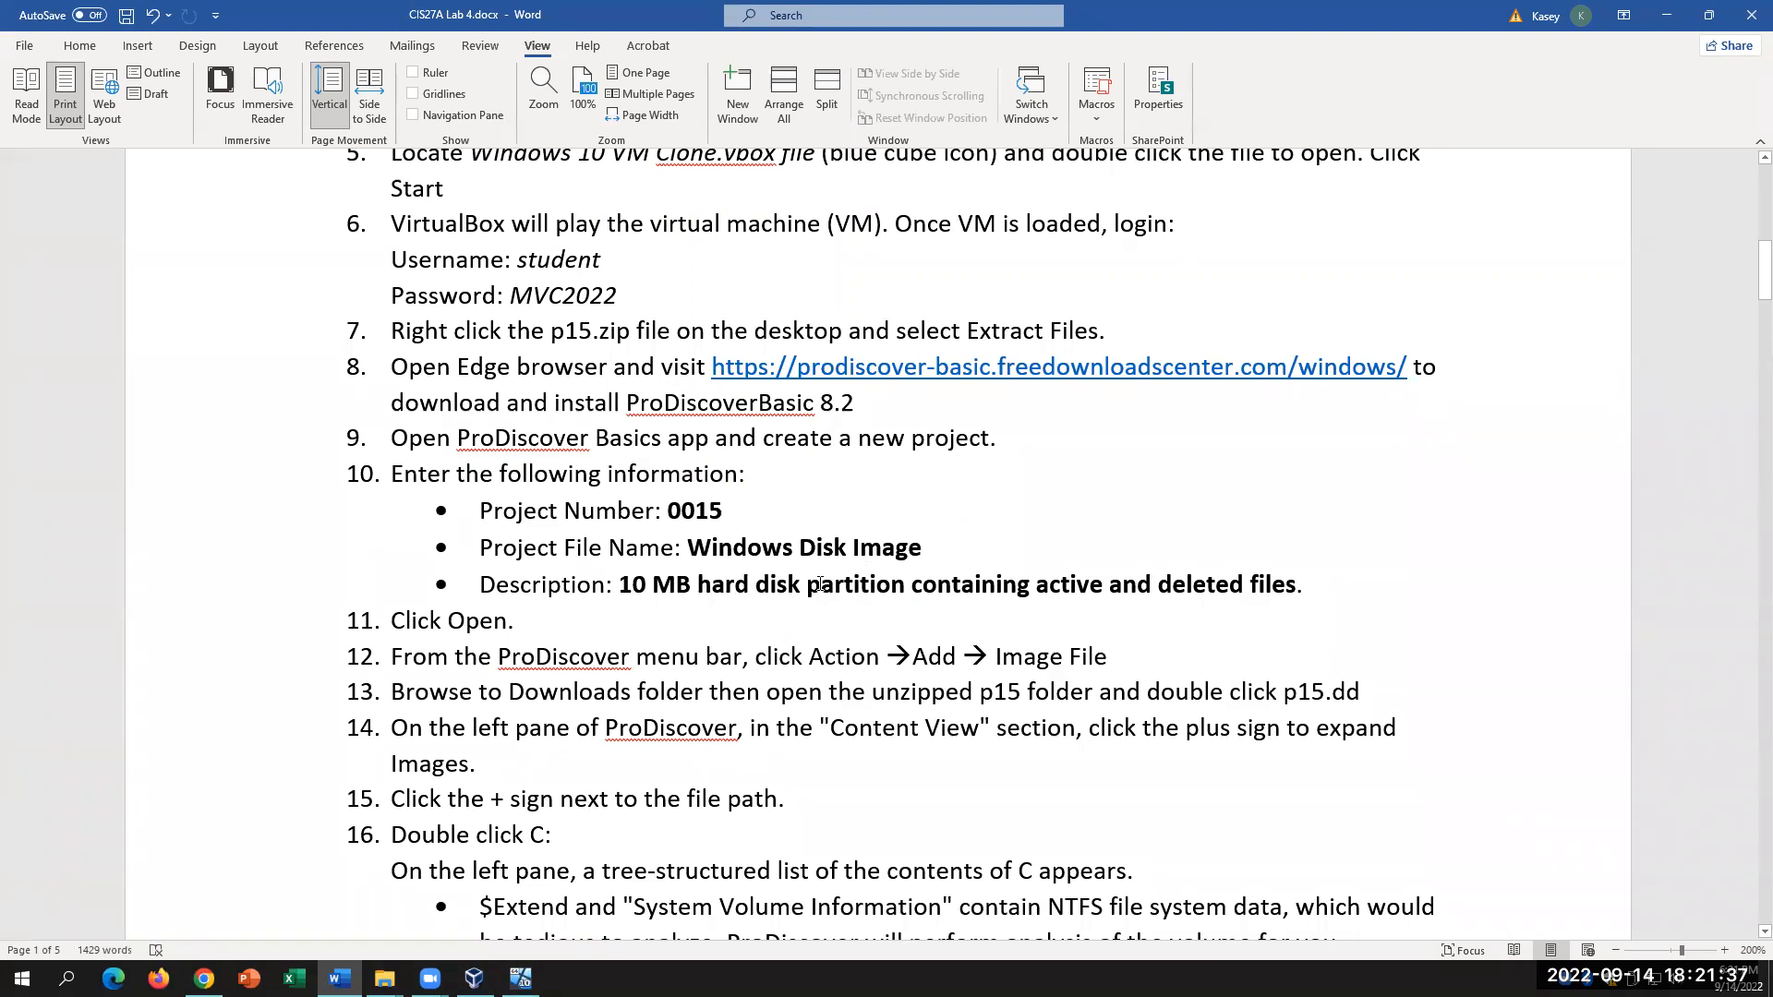
pyautogui.click(640, 588)
pyautogui.click(520, 978)
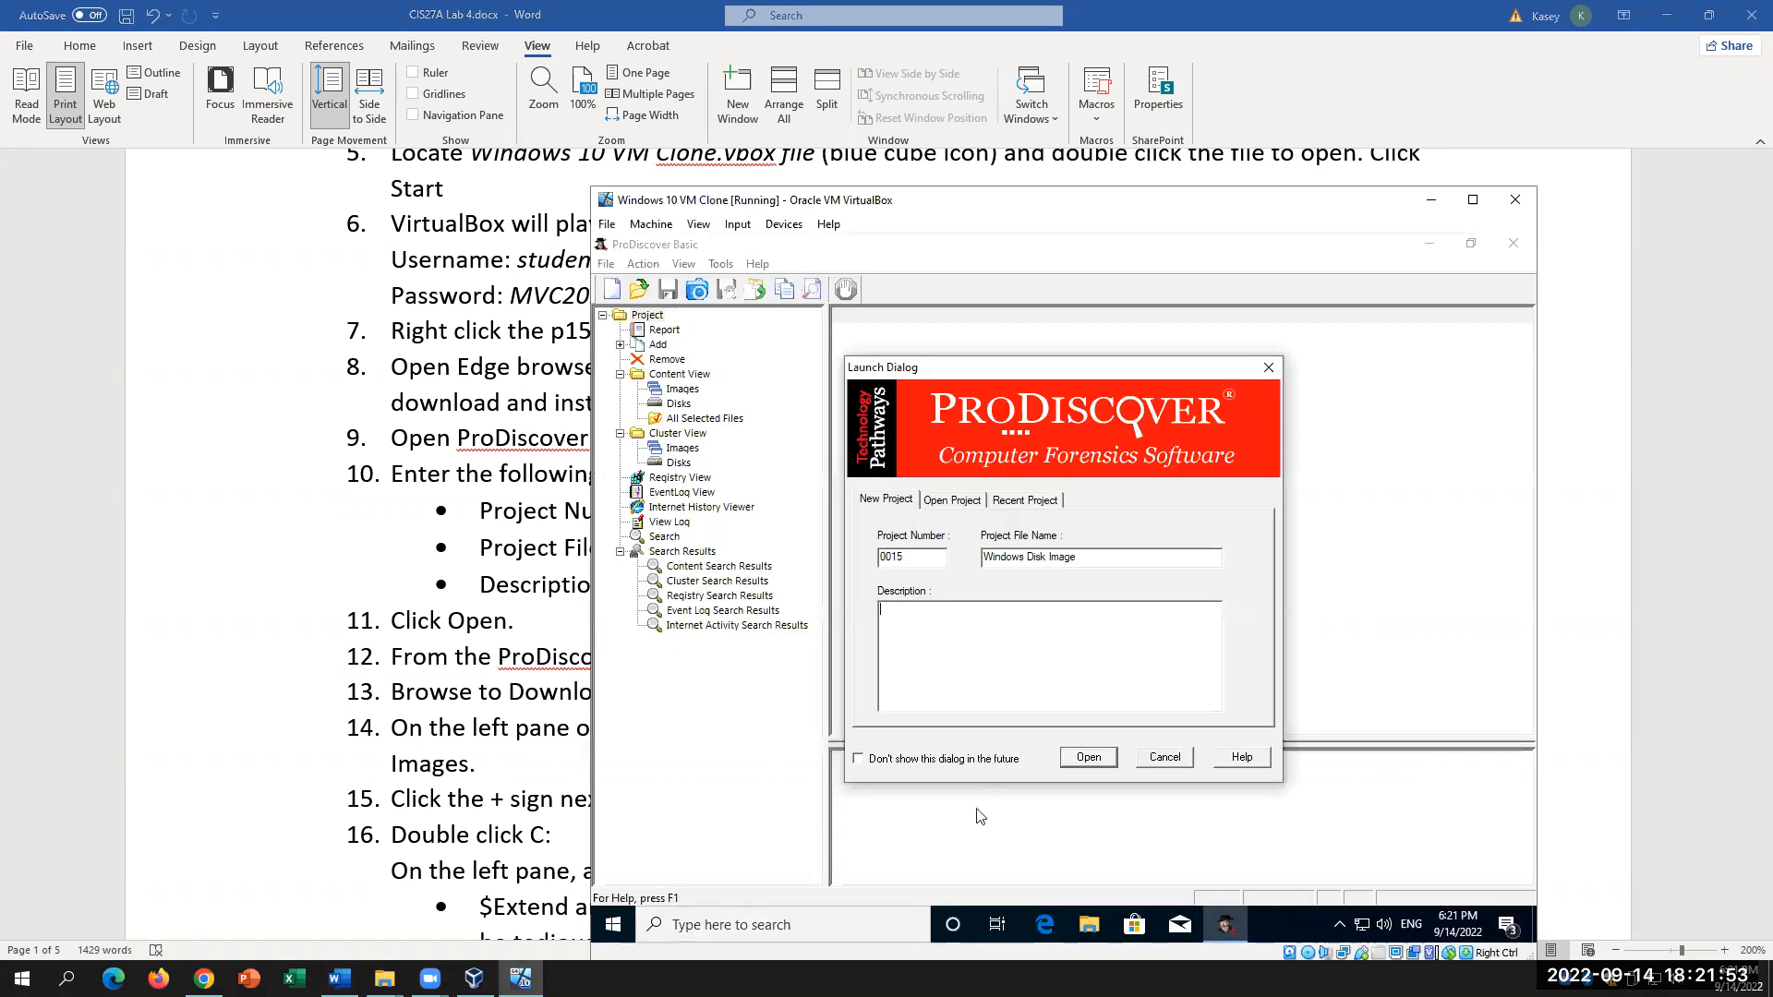
# Step: Describe the project as a 10 MB Hard Disk partition with active and deleted files, then create it
pyautogui.write('0 MB Hard Diskk')
pyautogui.press('BackSpace')
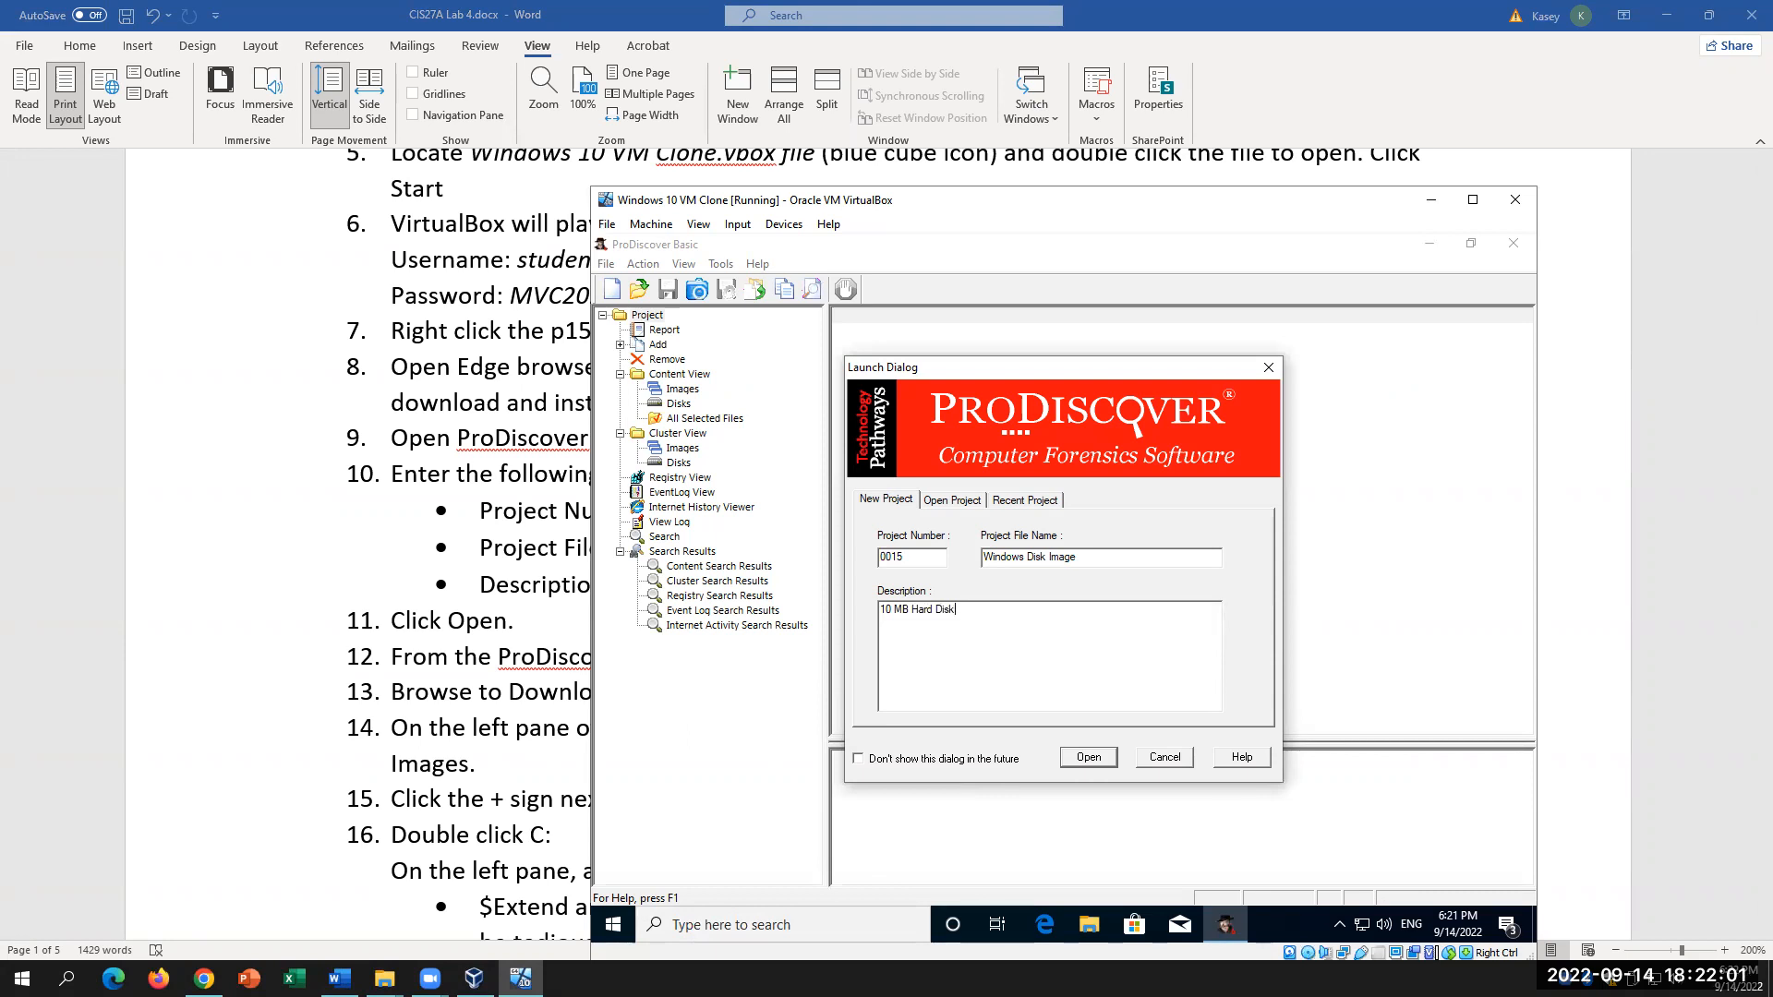
pyautogui.click(511, 608)
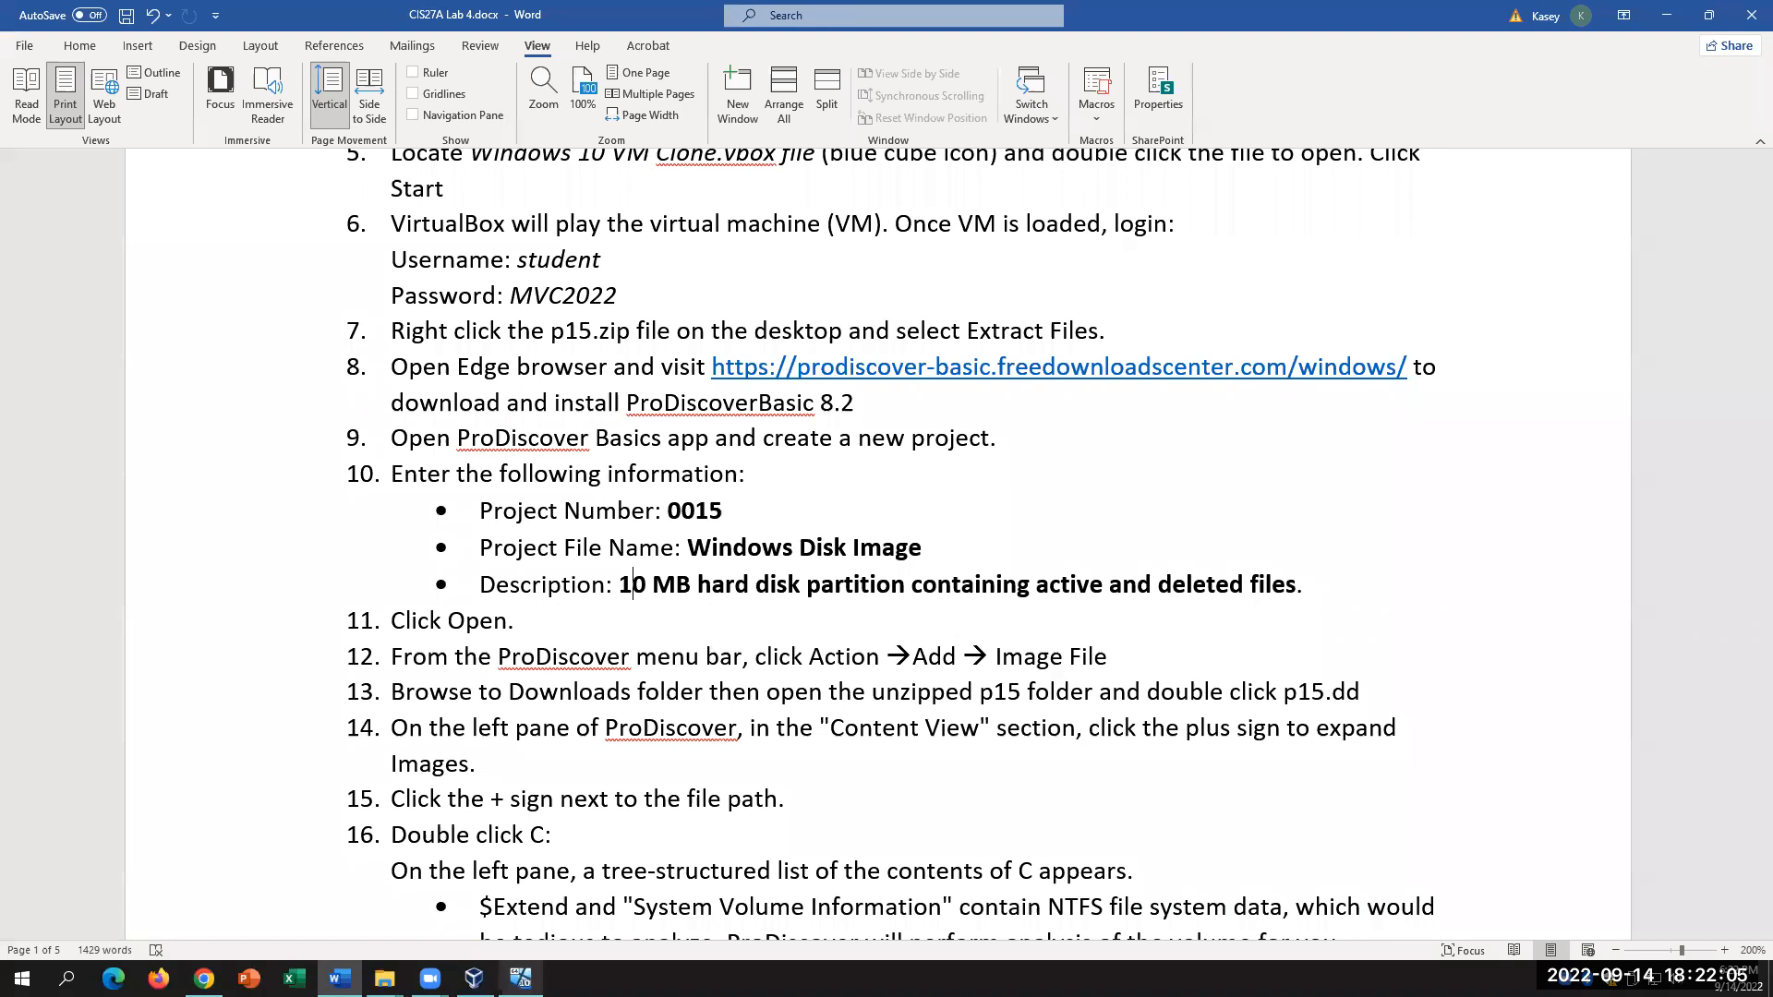
pyautogui.click(521, 978)
pyautogui.write('p')
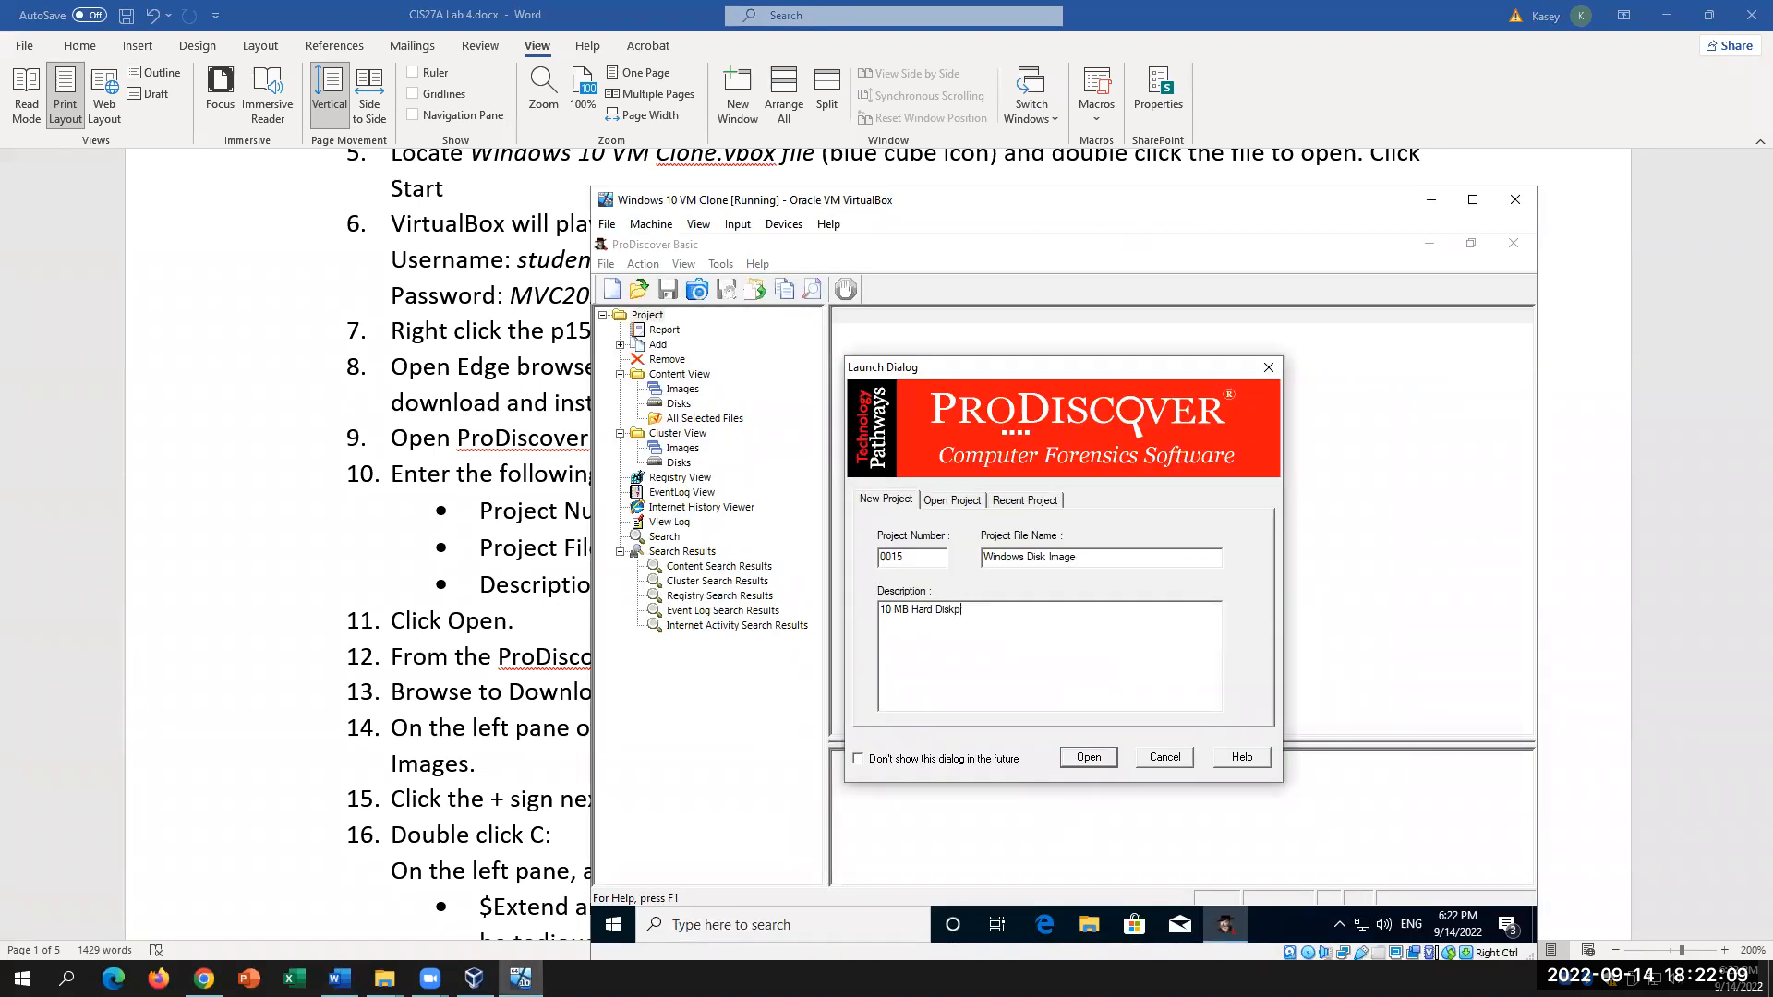
pyautogui.write('arpartition containing hactive and deletedd fi')
pyautogui.click(1107, 758)
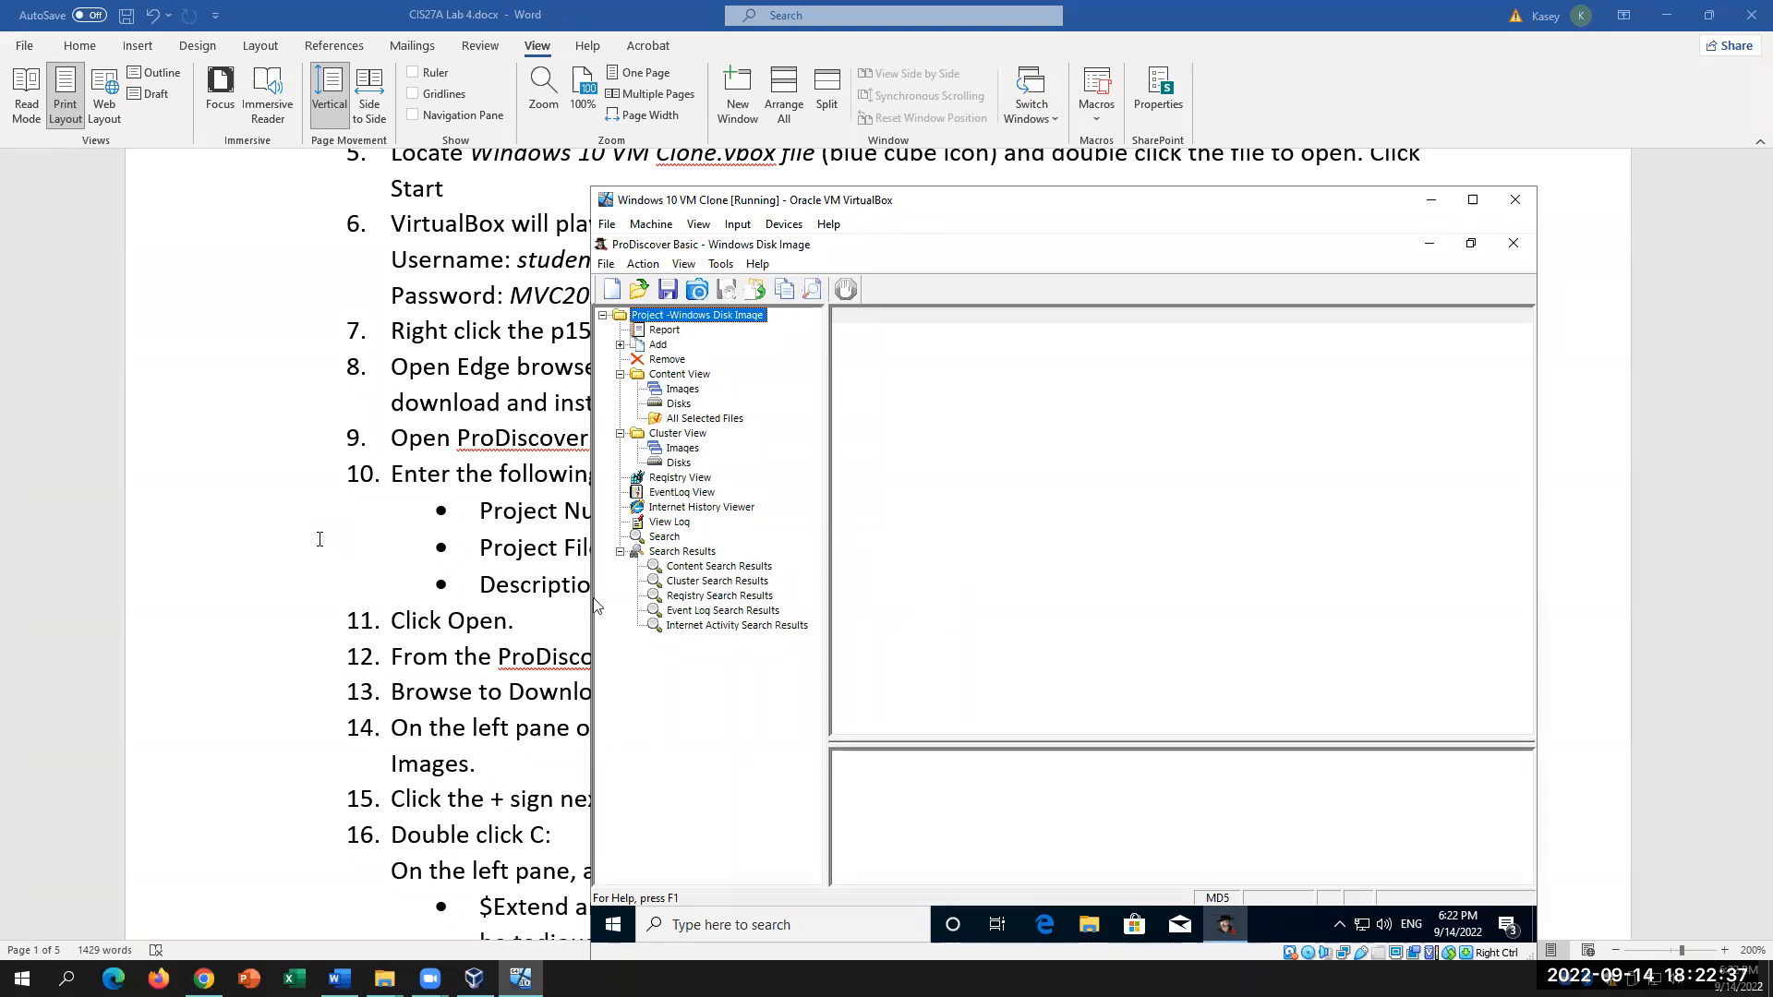
# Step: Add p15.dd from the Desktop's p15 folder through Action > Add > Image File
pyautogui.click(321, 545)
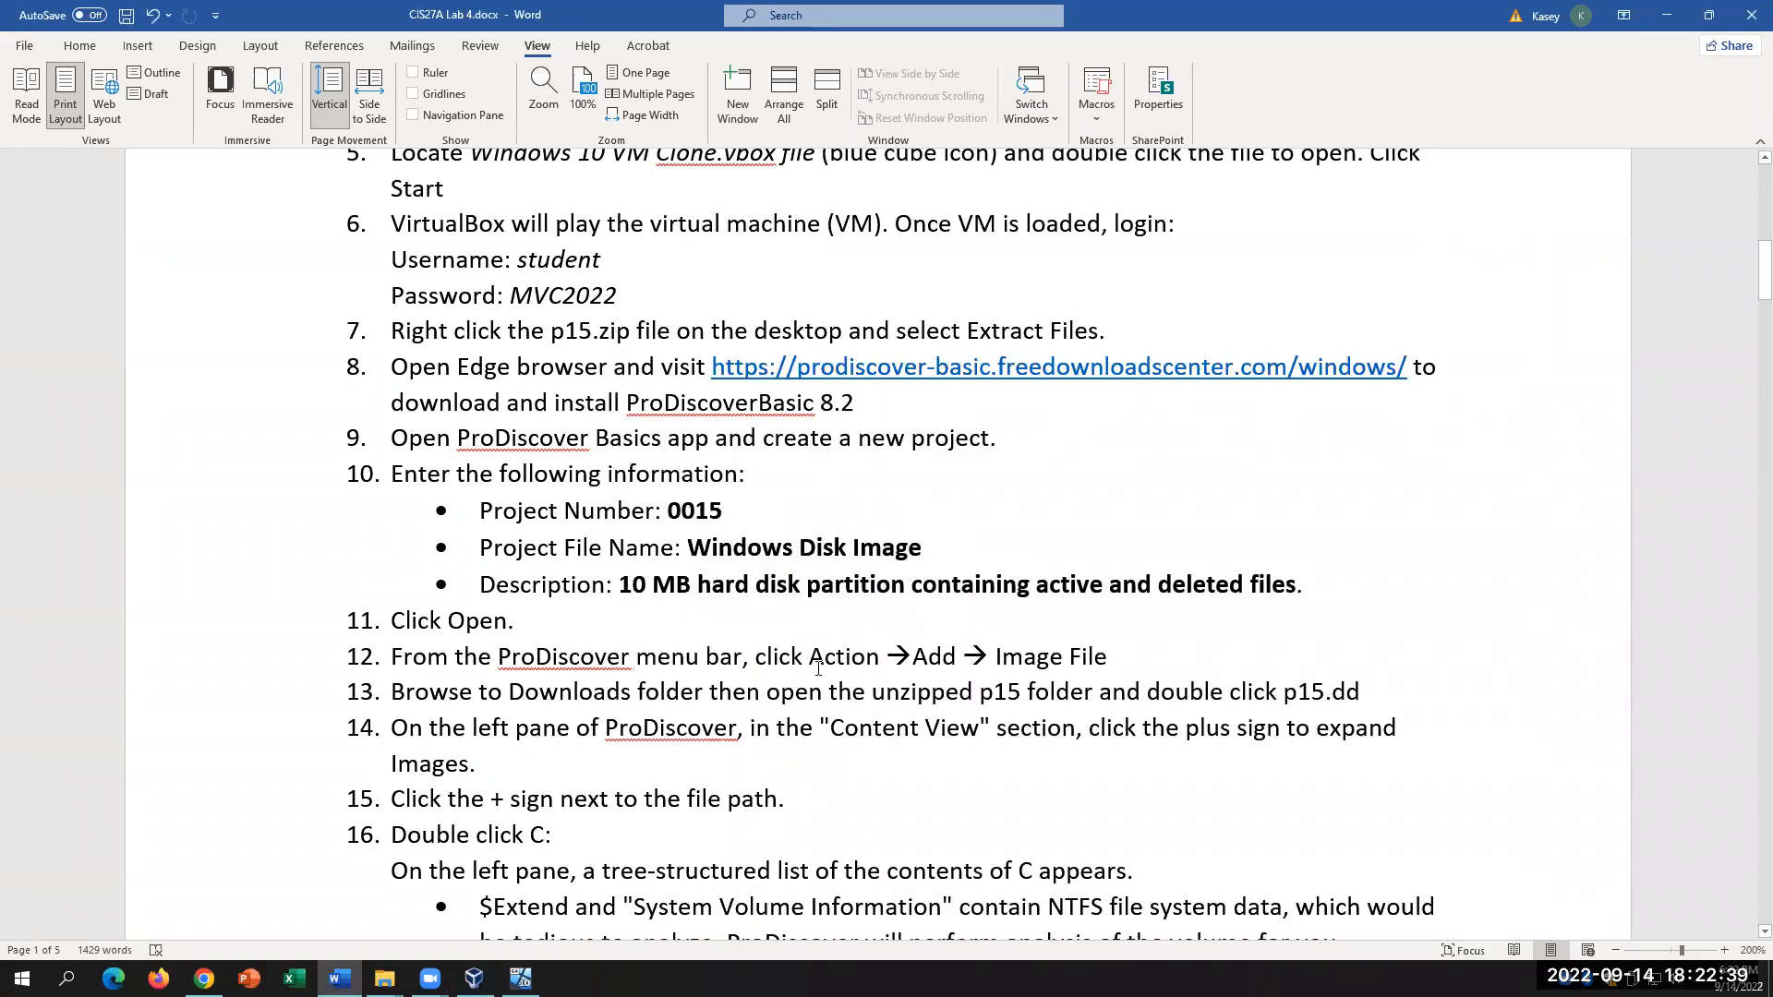
pyautogui.moveTo(810, 657); pyautogui.dragTo(1106, 658)
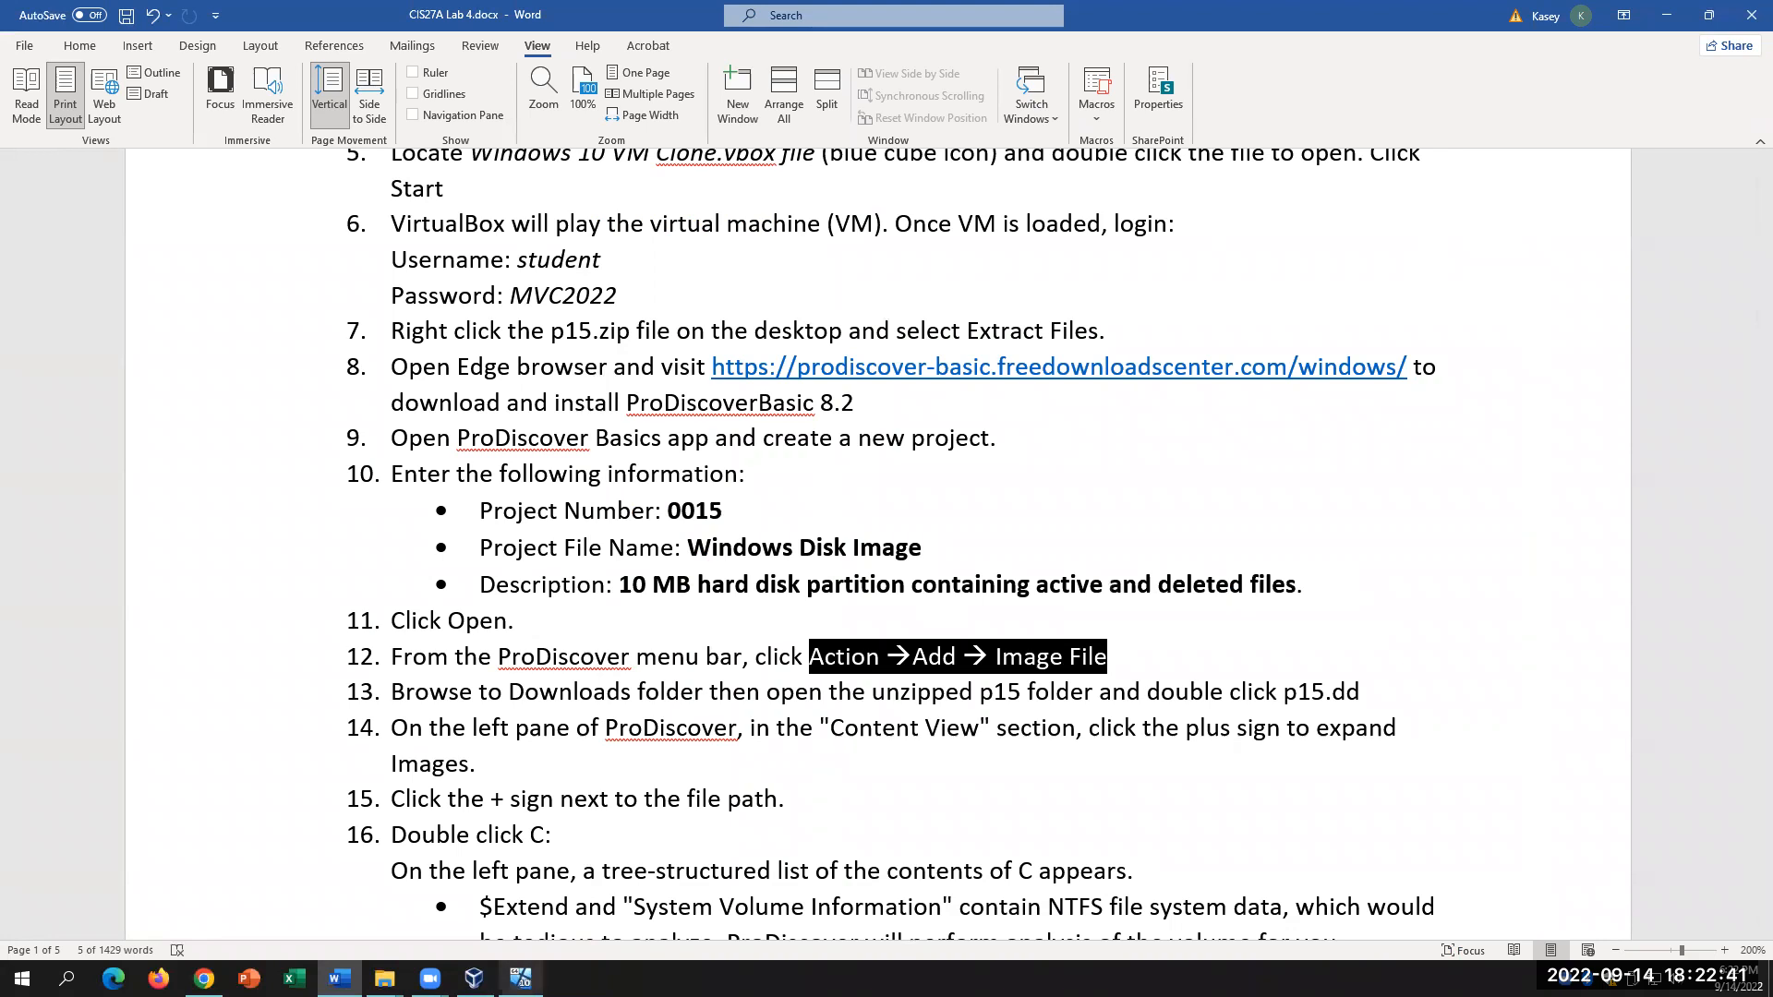
pyautogui.click(523, 980)
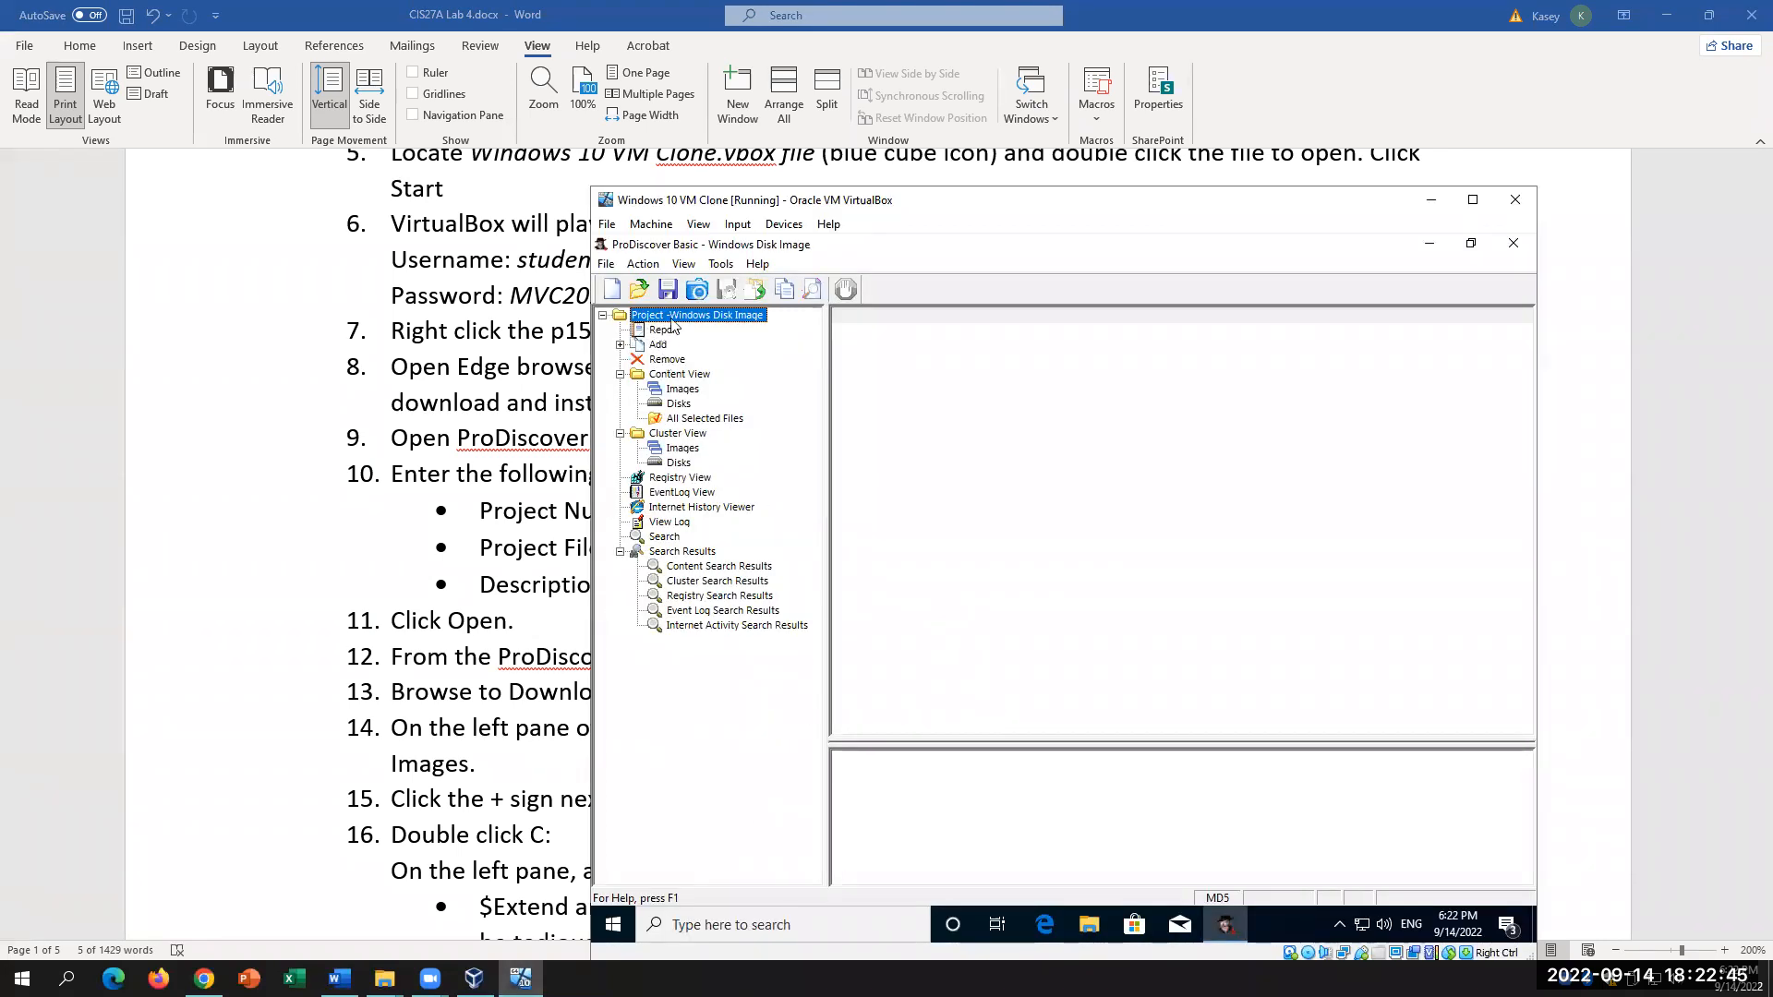
pyautogui.click(643, 264)
pyautogui.moveTo(673, 314)
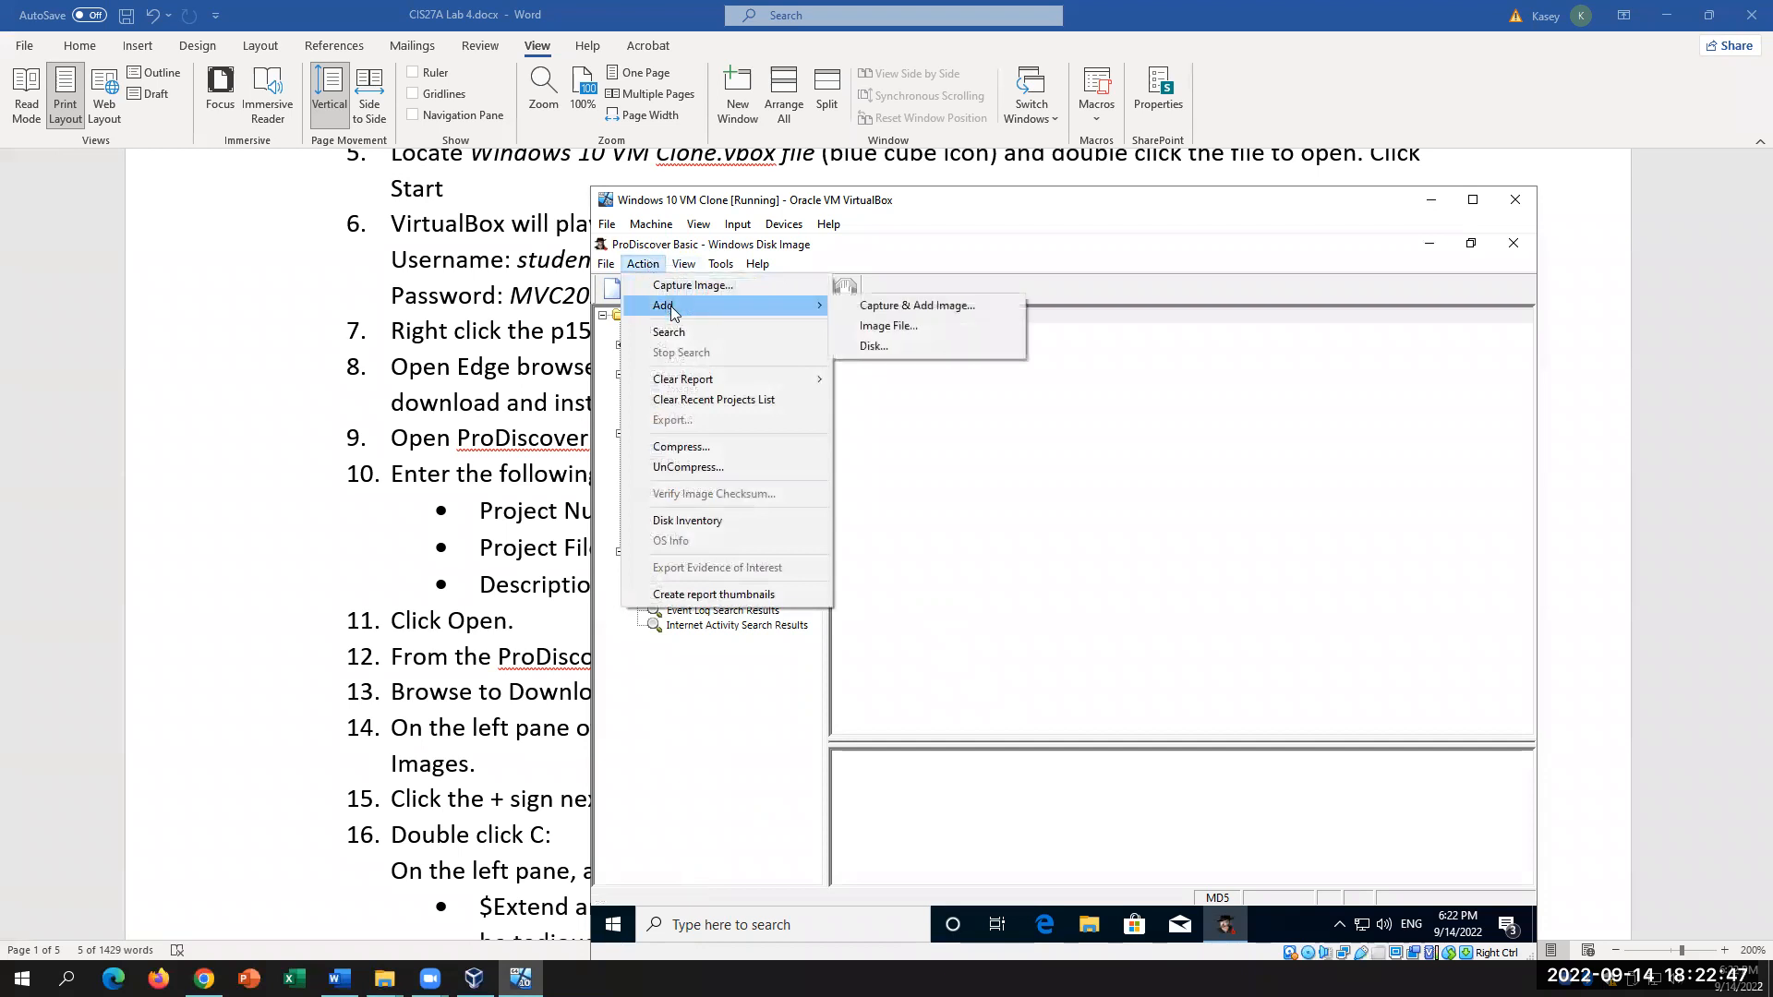
pyautogui.click(906, 327)
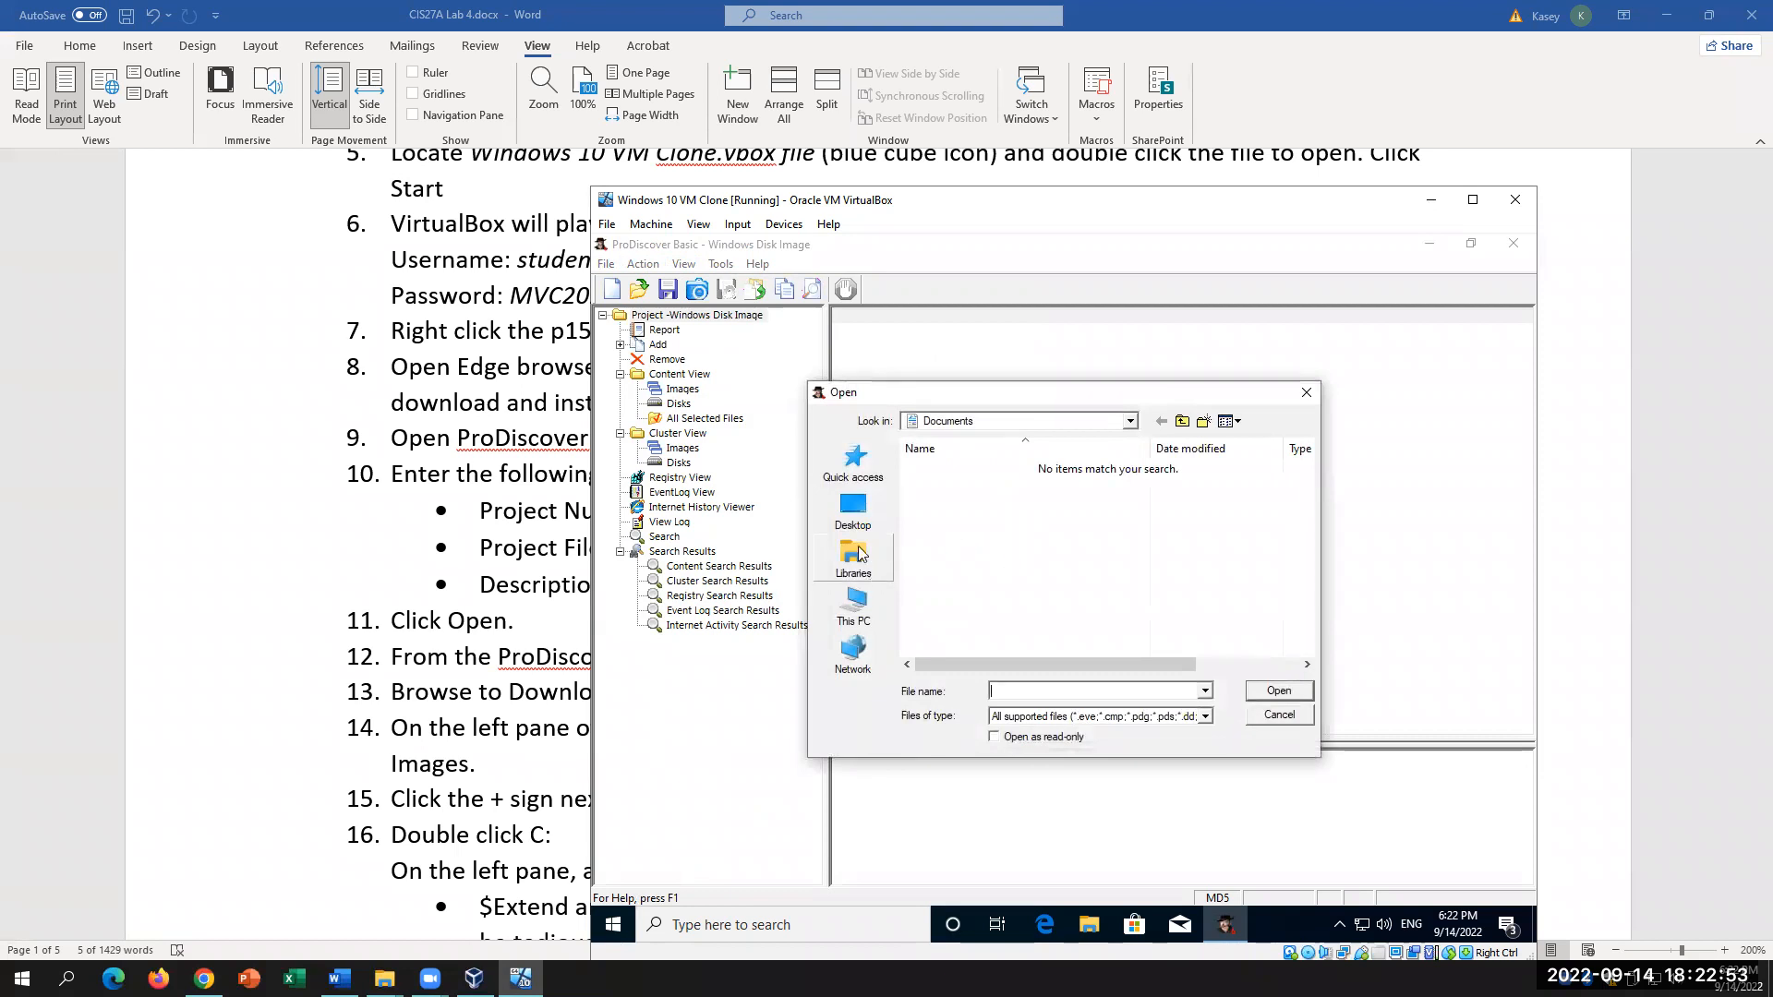
pyautogui.click(850, 513)
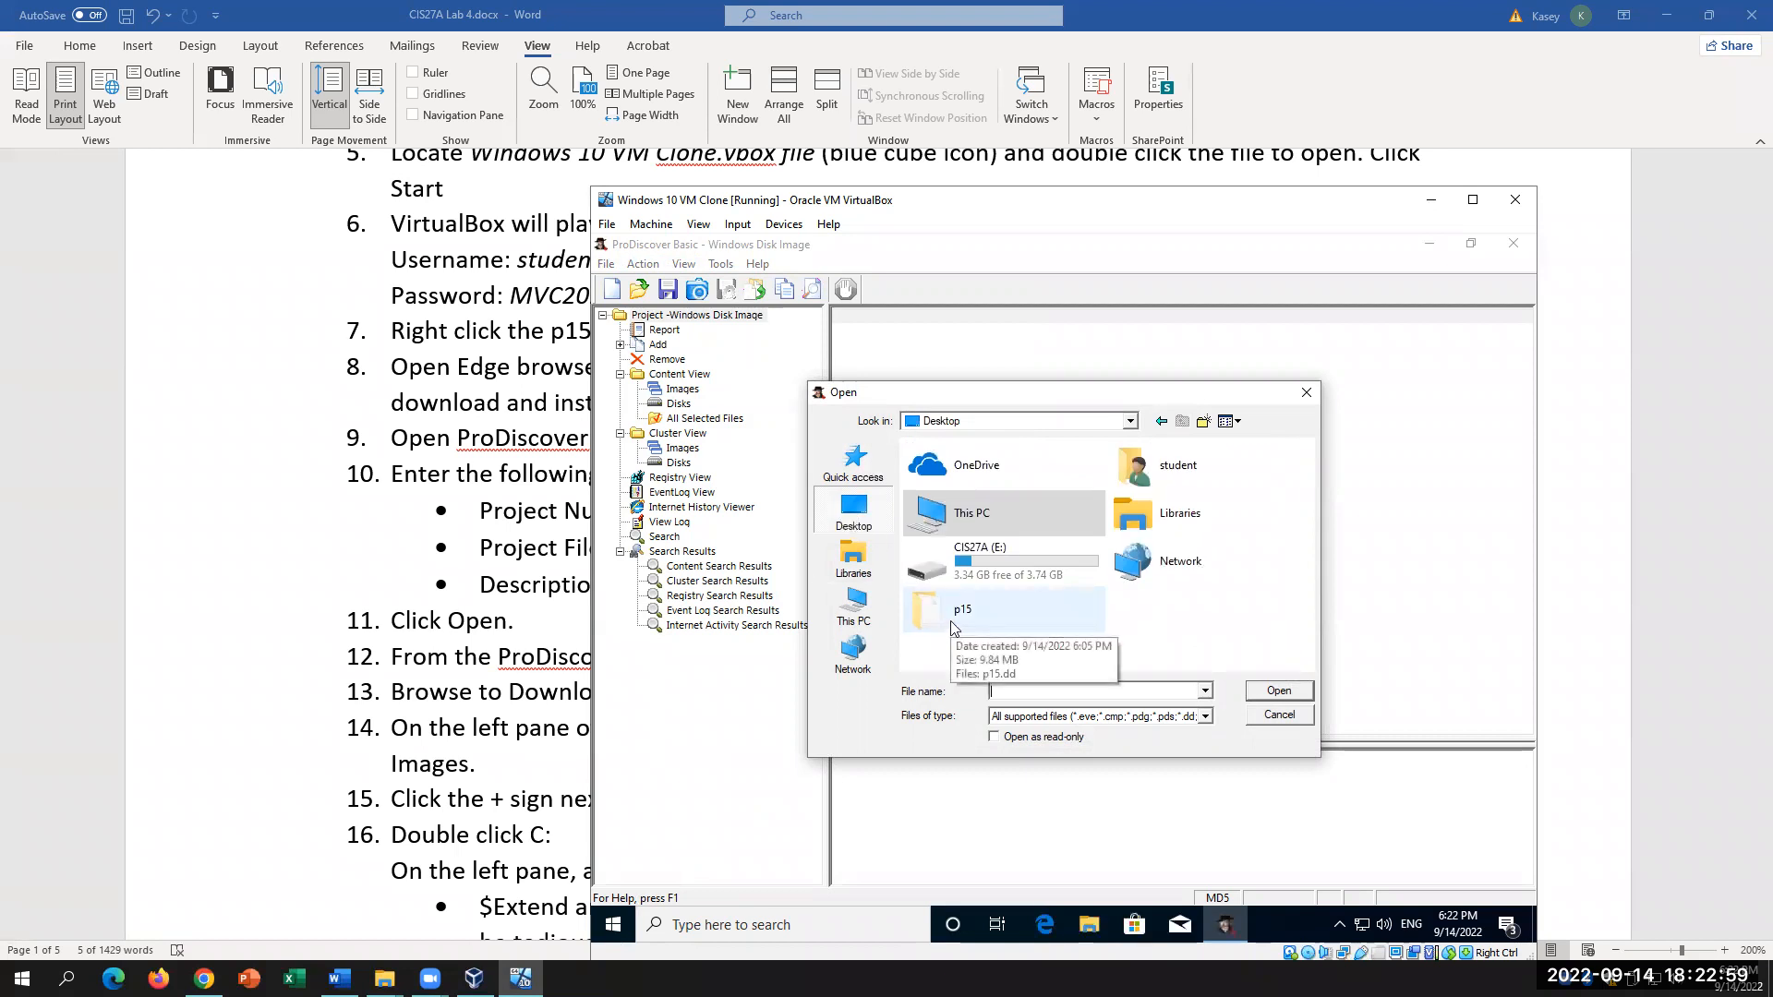
pyautogui.doubleClick(955, 627)
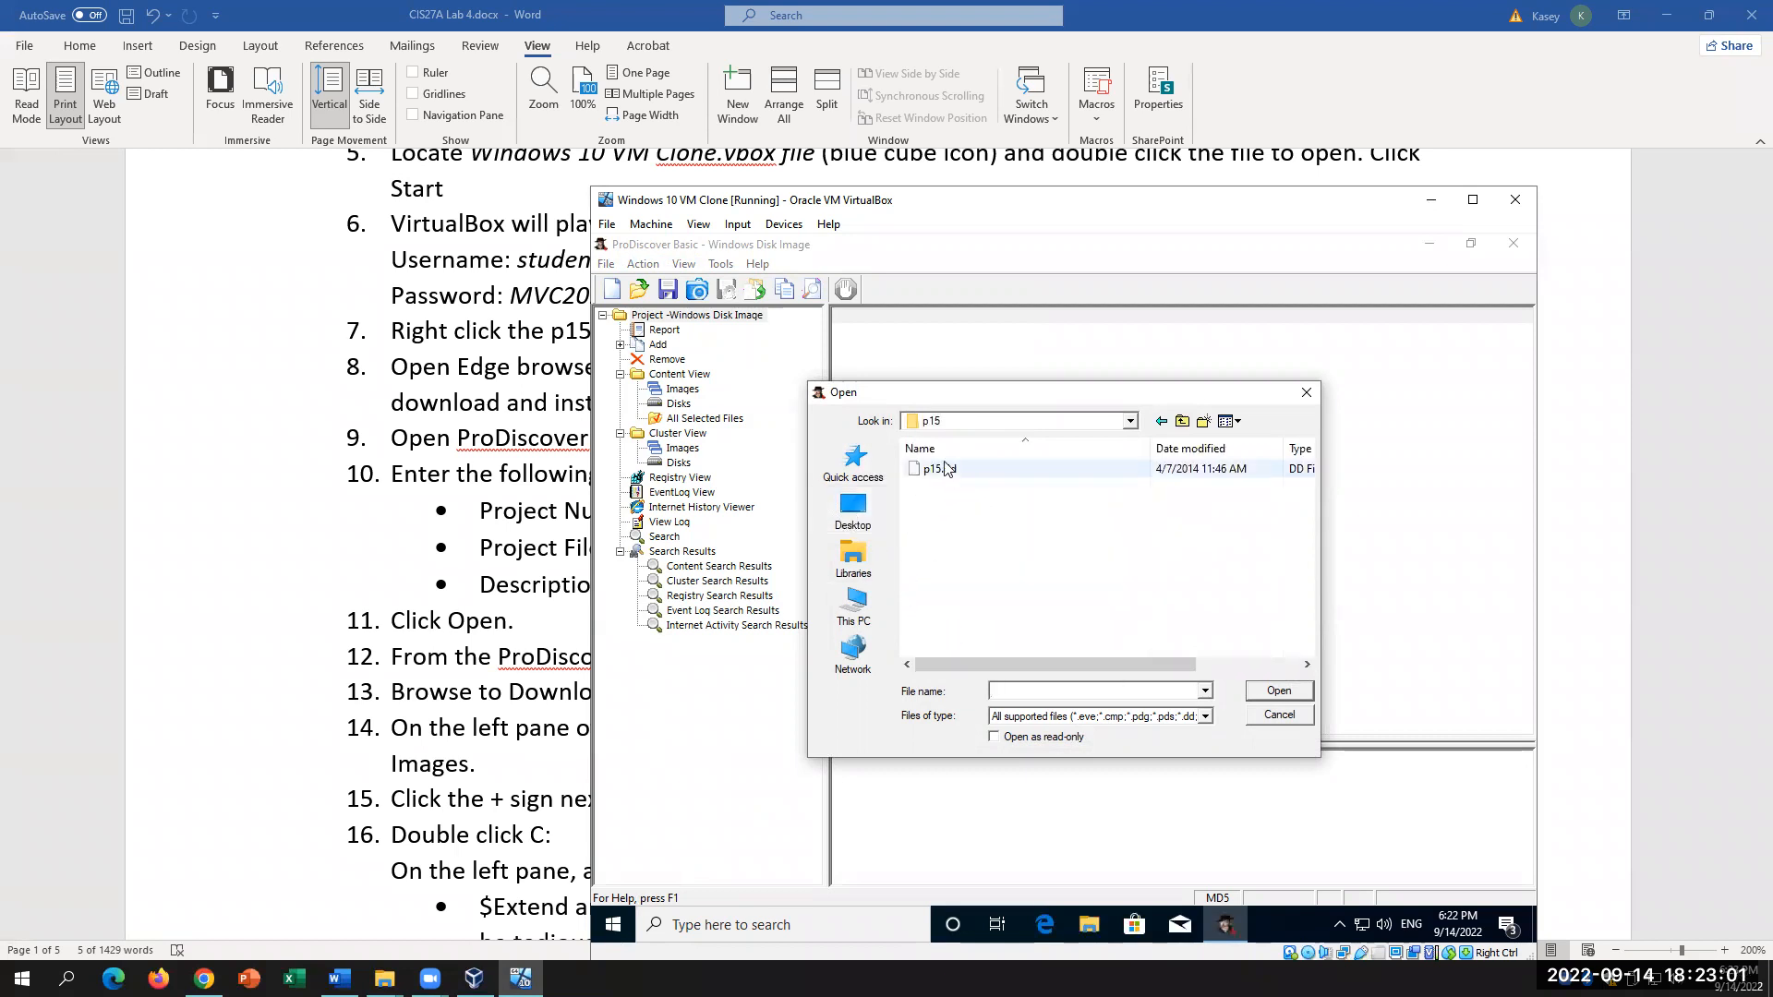
pyautogui.click(946, 469)
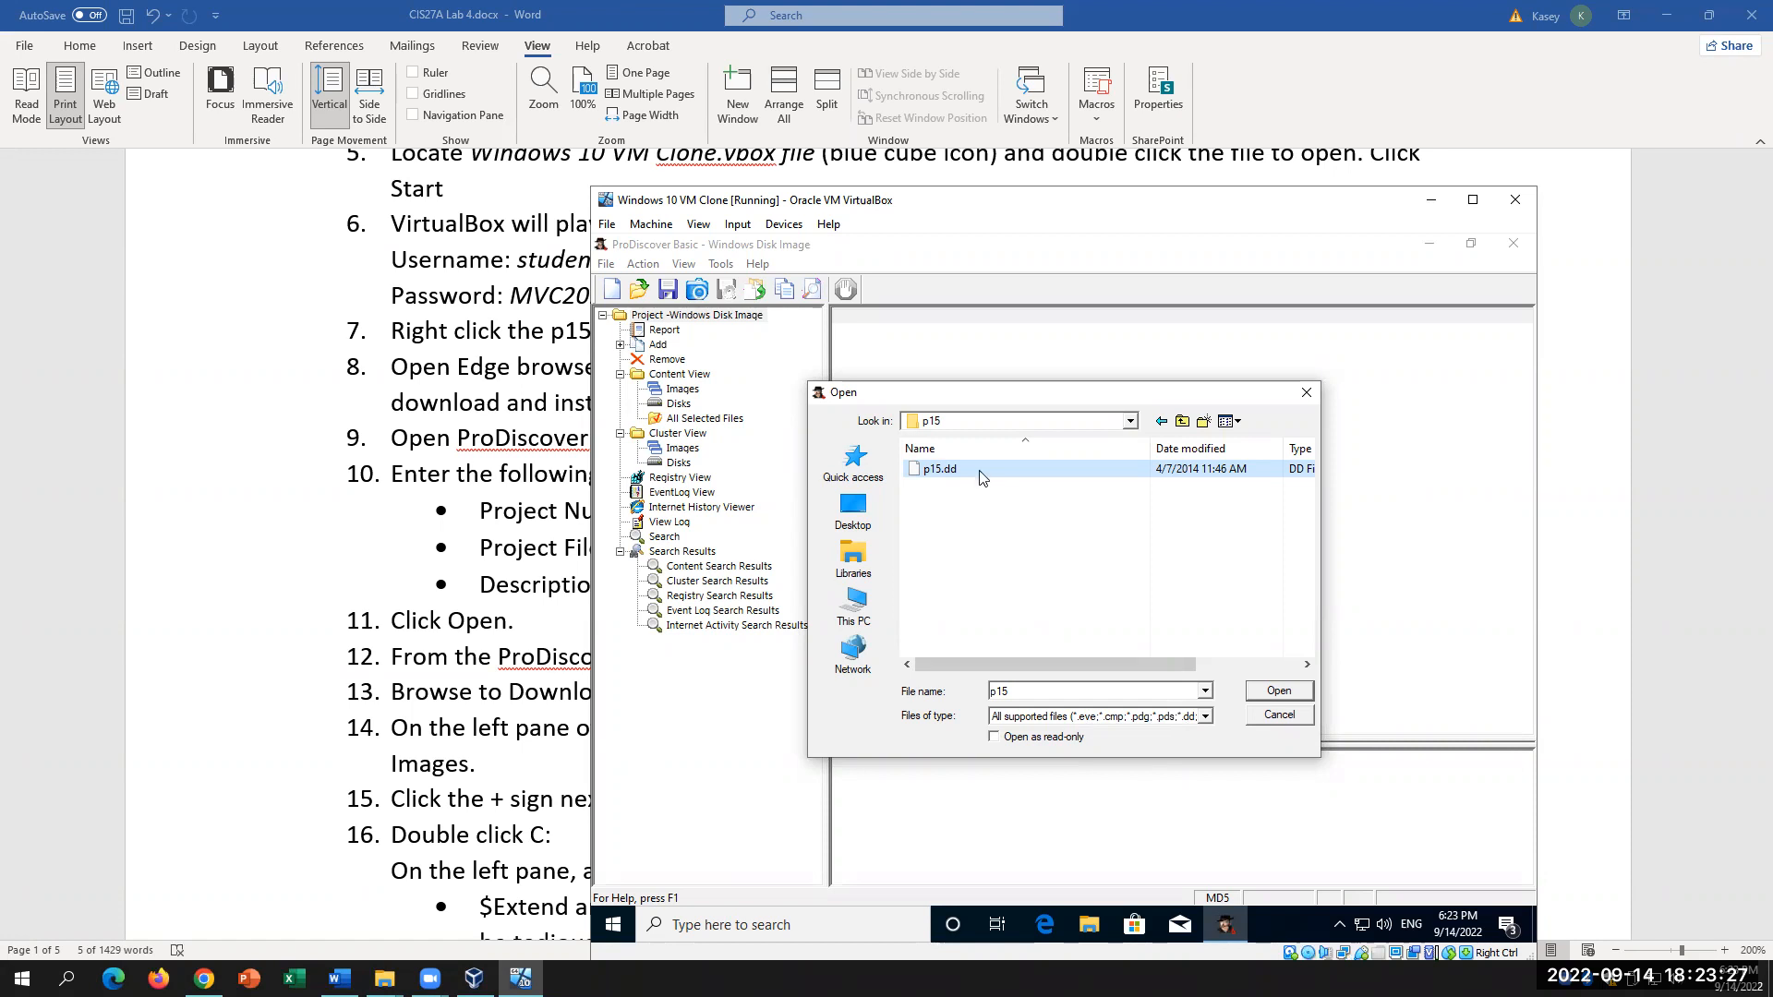
pyautogui.click(1261, 698)
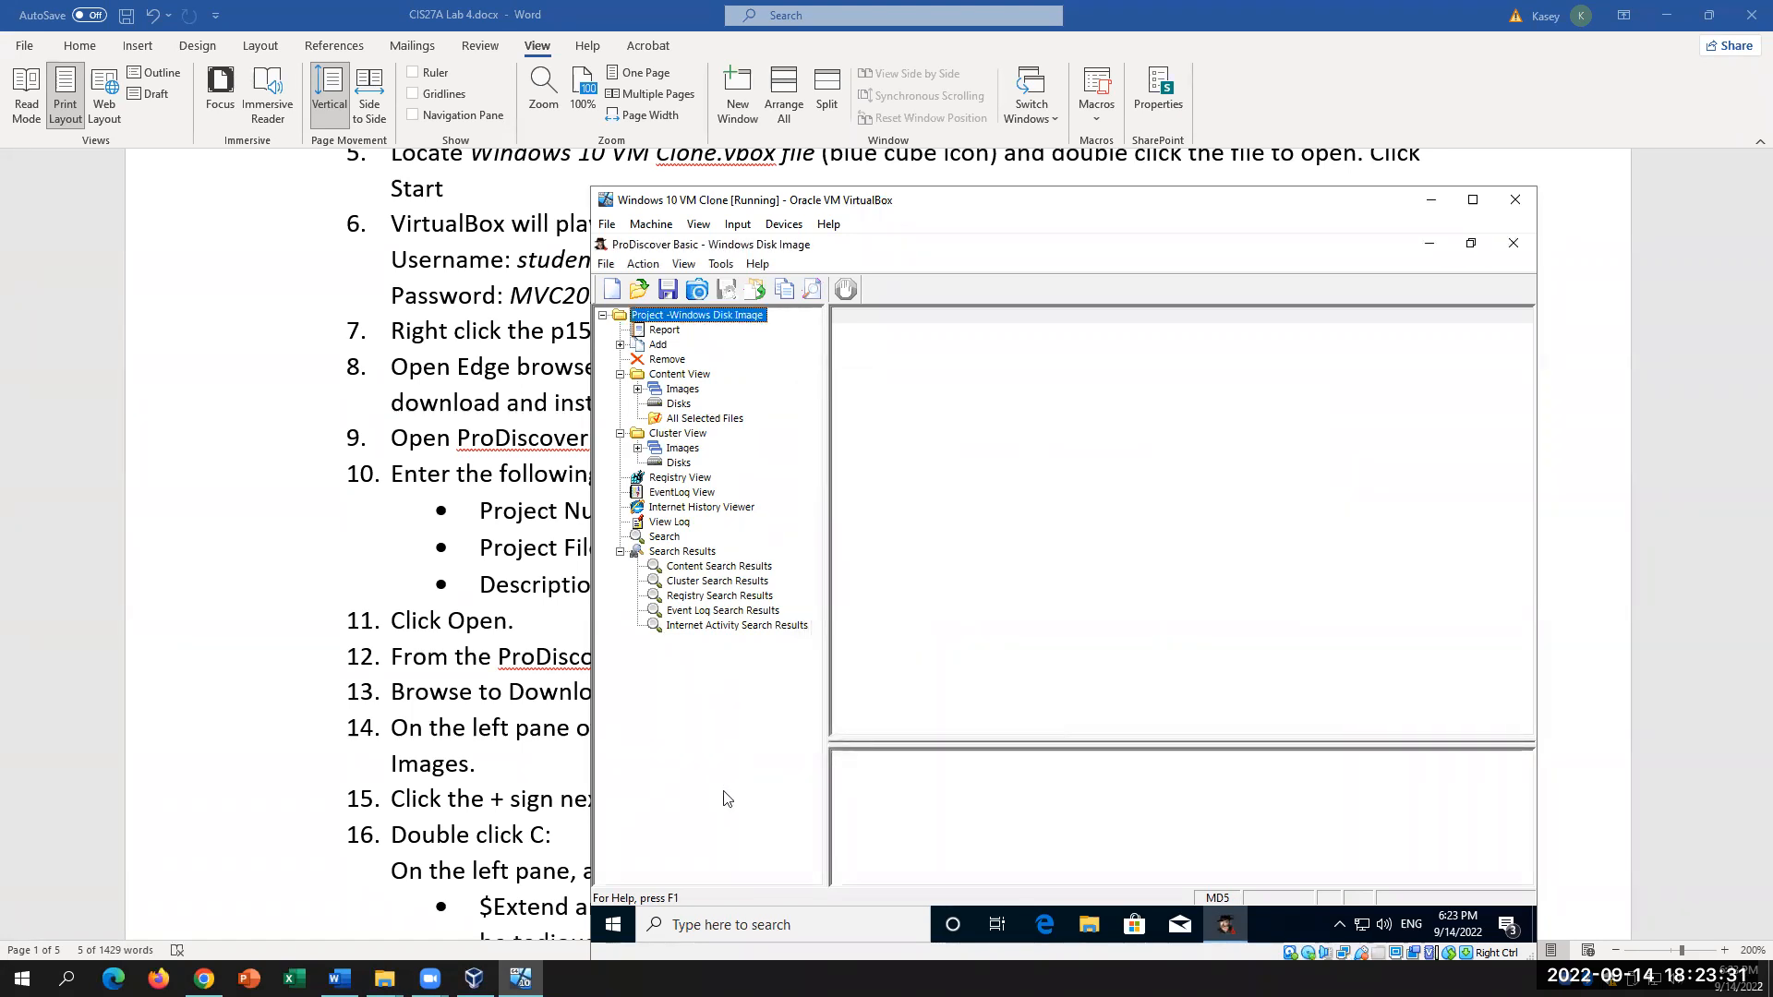
pyautogui.click(372, 624)
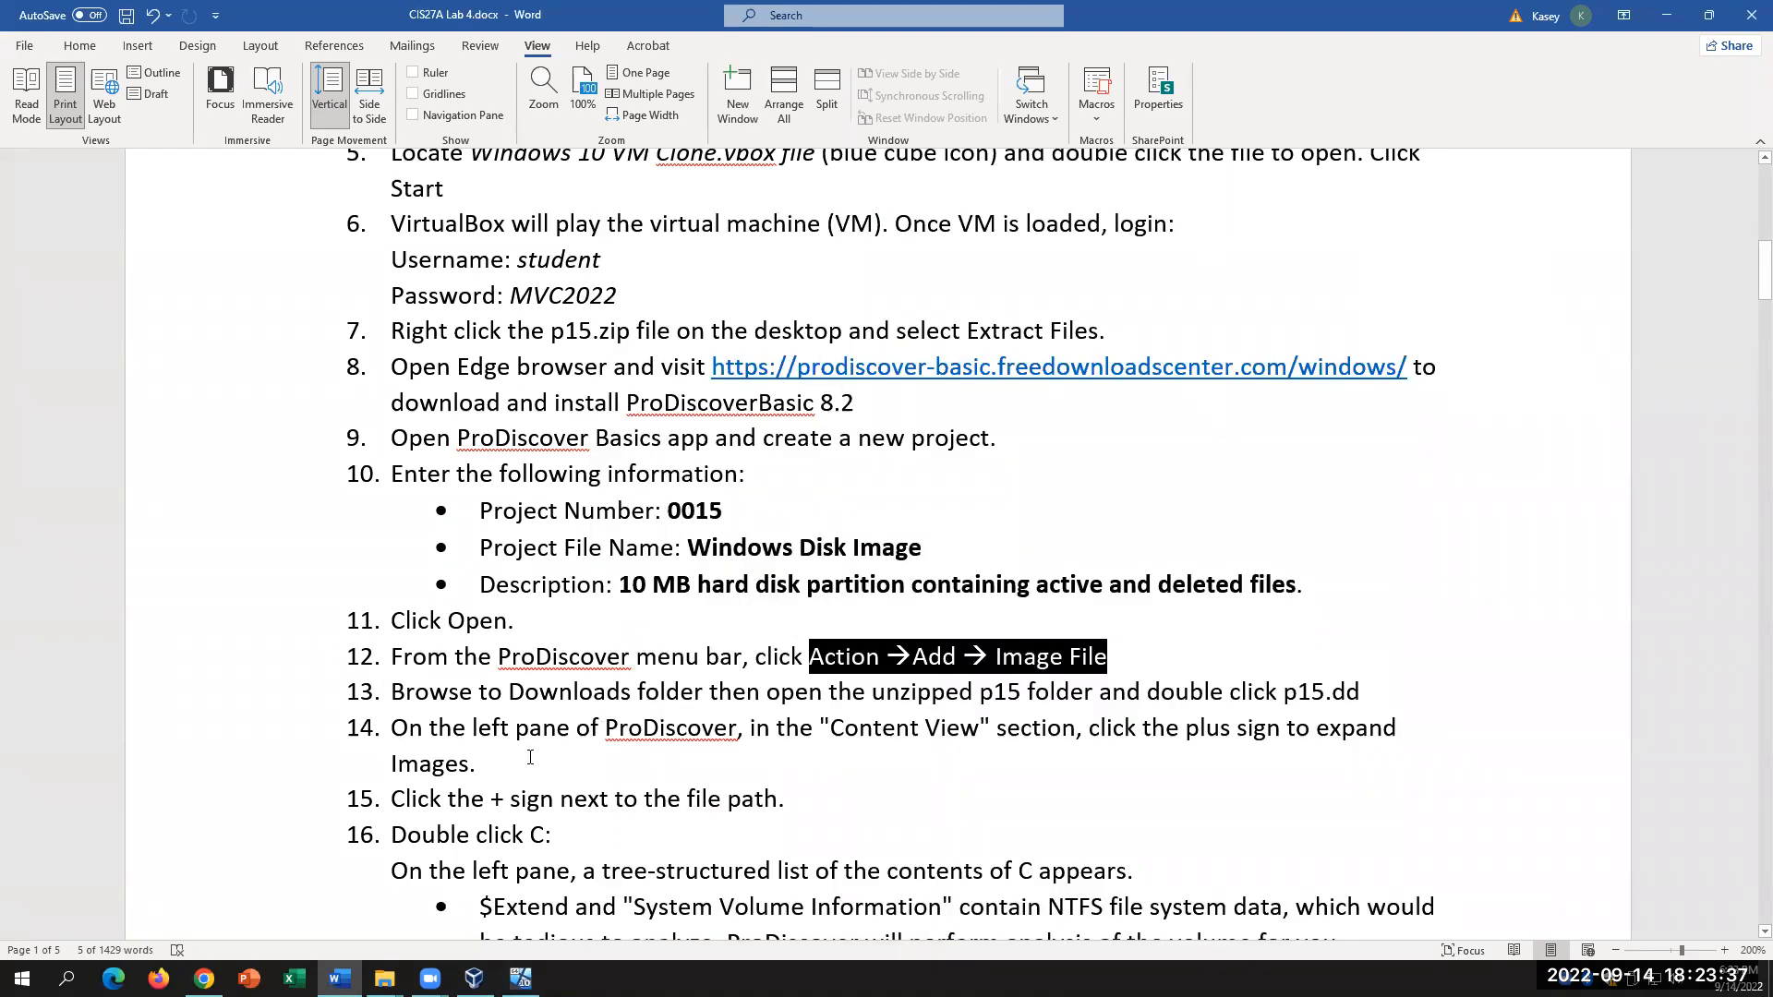
pyautogui.click(520, 977)
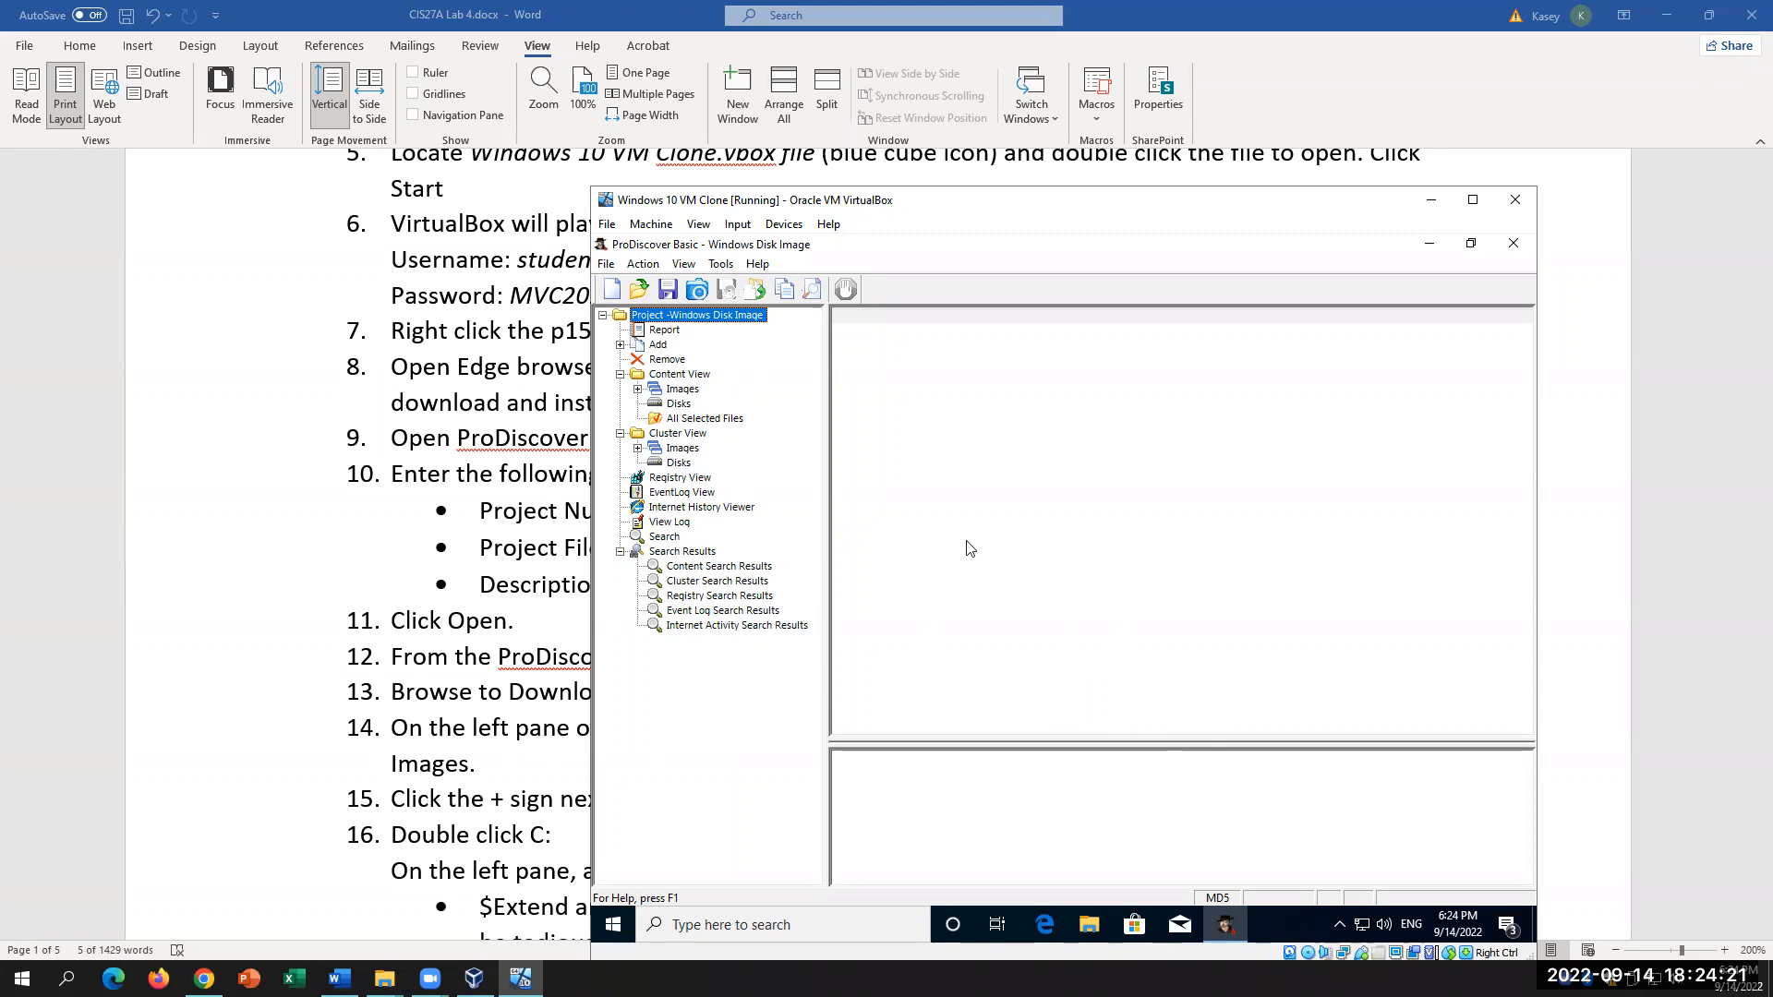
pyautogui.click(642, 265)
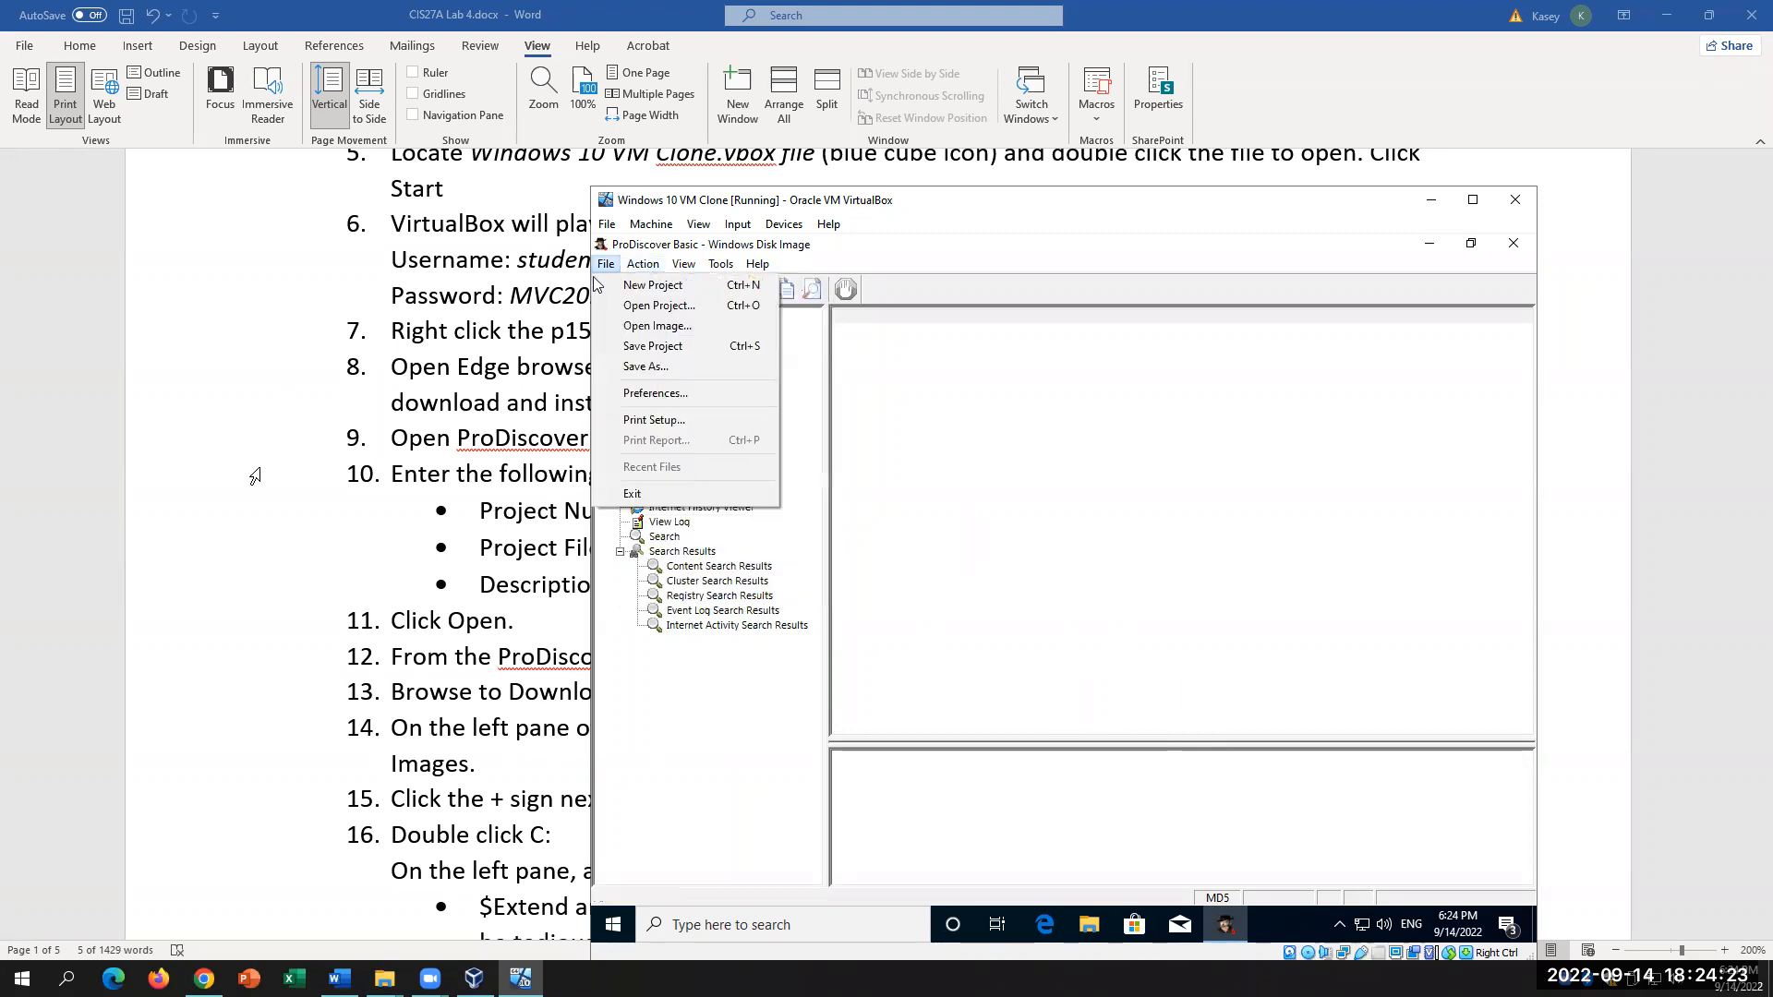
pyautogui.click(246, 469)
pyautogui.scroll(-2, 253, 517)
pyautogui.moveTo(354, 577); pyautogui.dragTo(1021, 530)
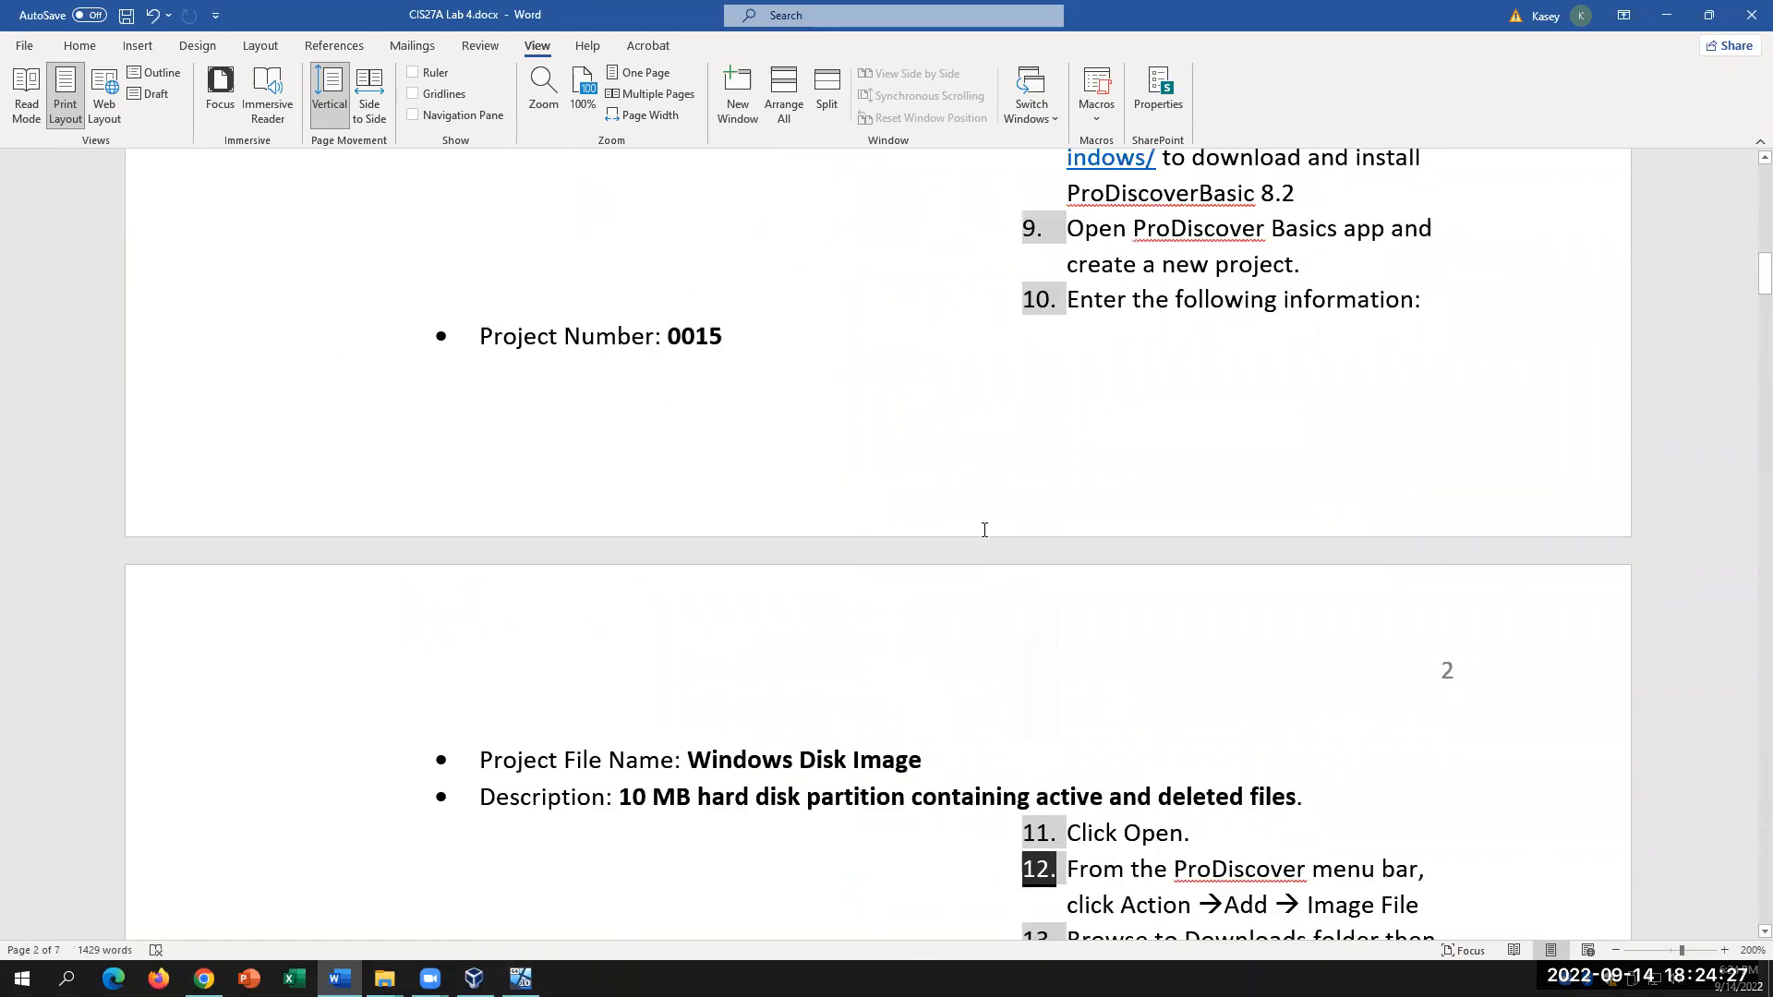
pyautogui.hotkey('ctrl', 'z')
pyautogui.scroll(1, 1101, 467)
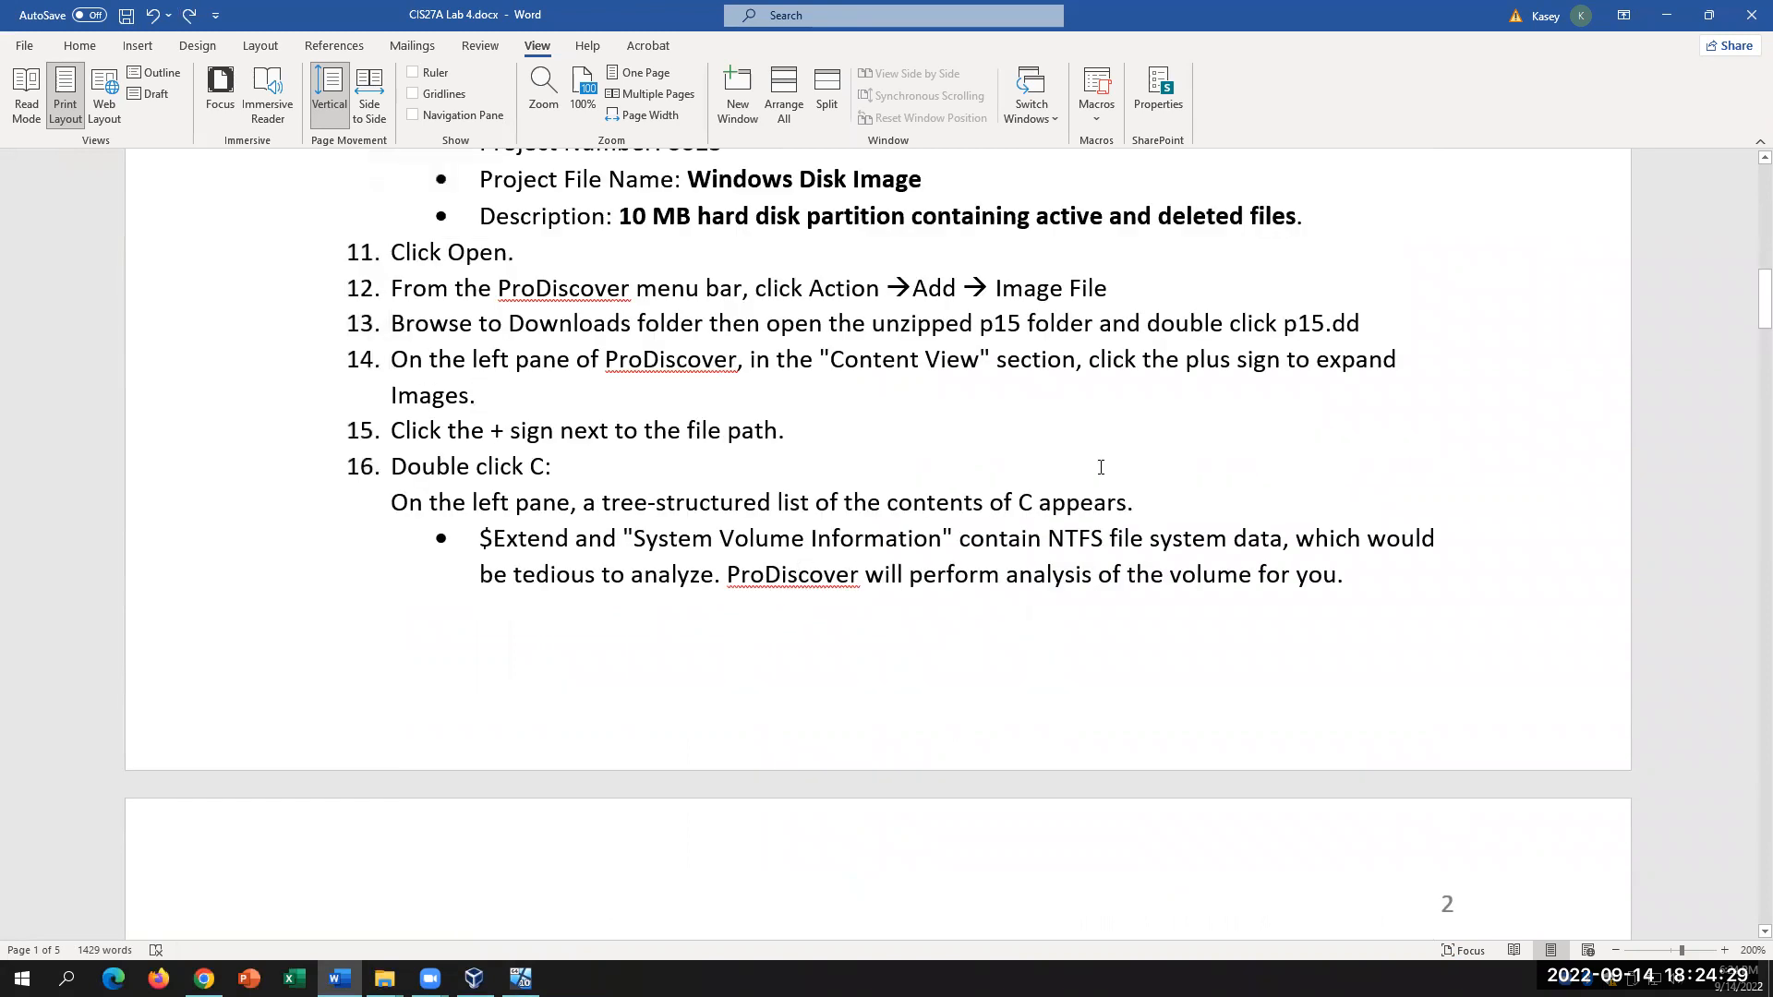
pyautogui.click(1105, 289)
pyautogui.moveTo(413, 323); pyautogui.dragTo(1385, 312)
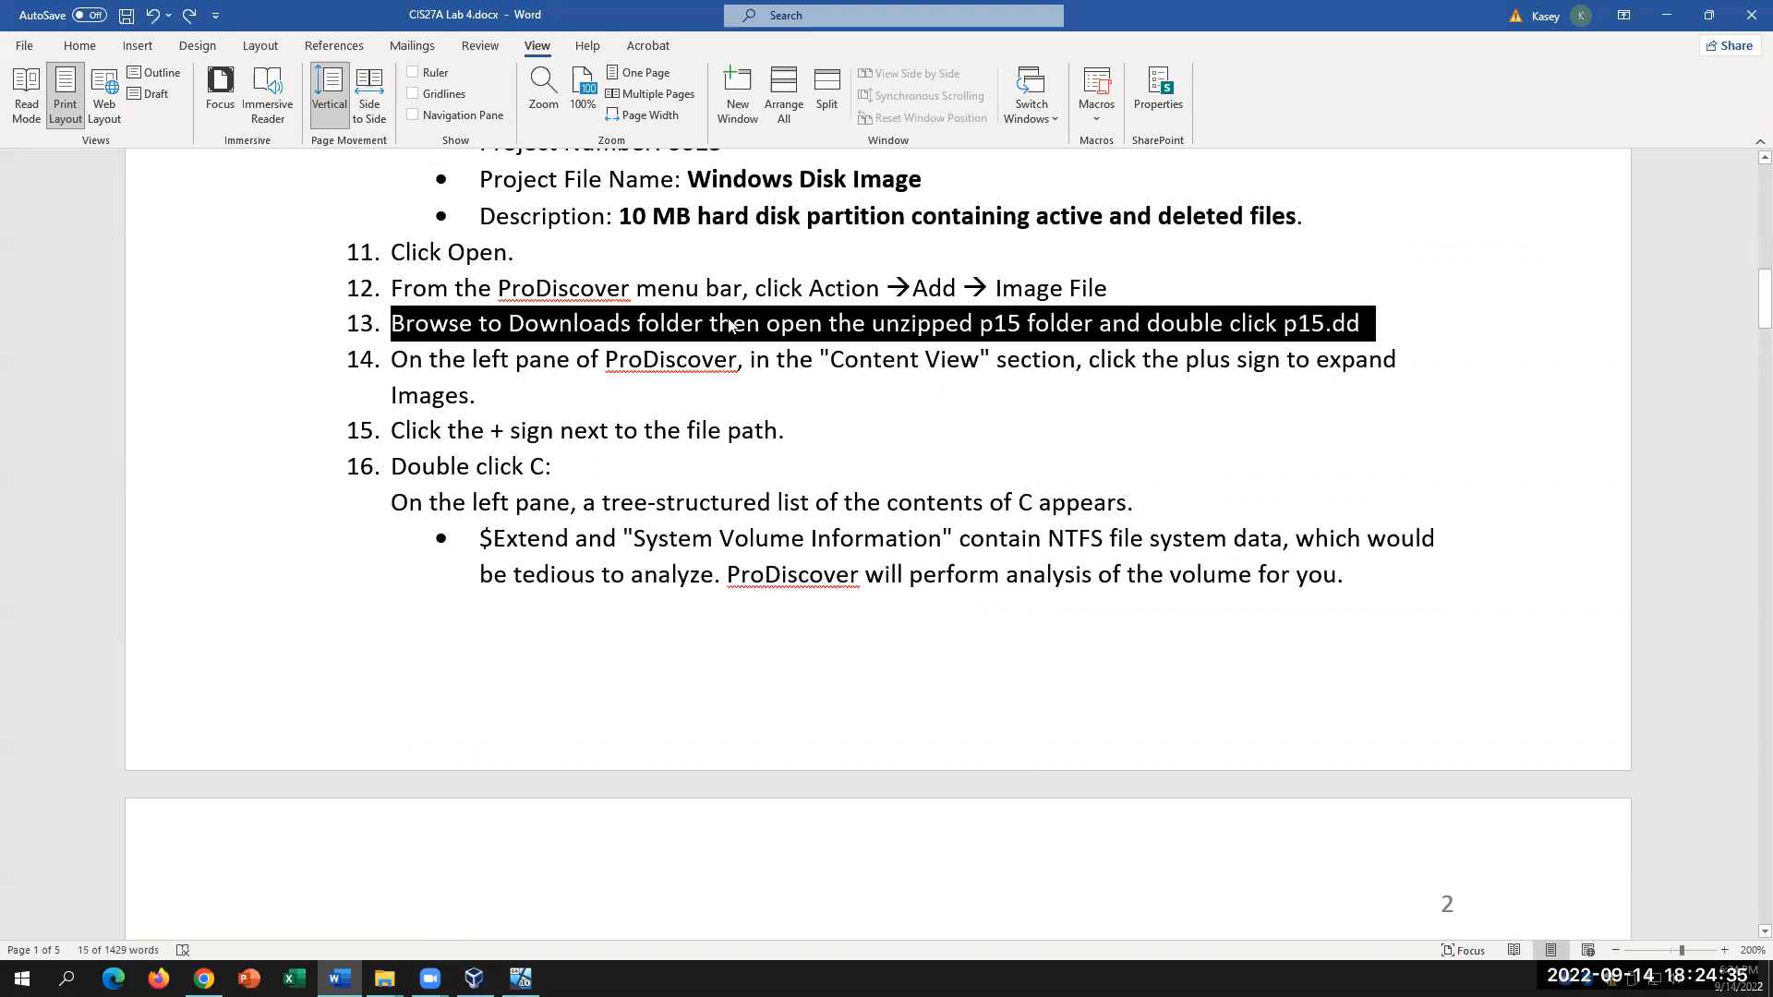
pyautogui.click(972, 324)
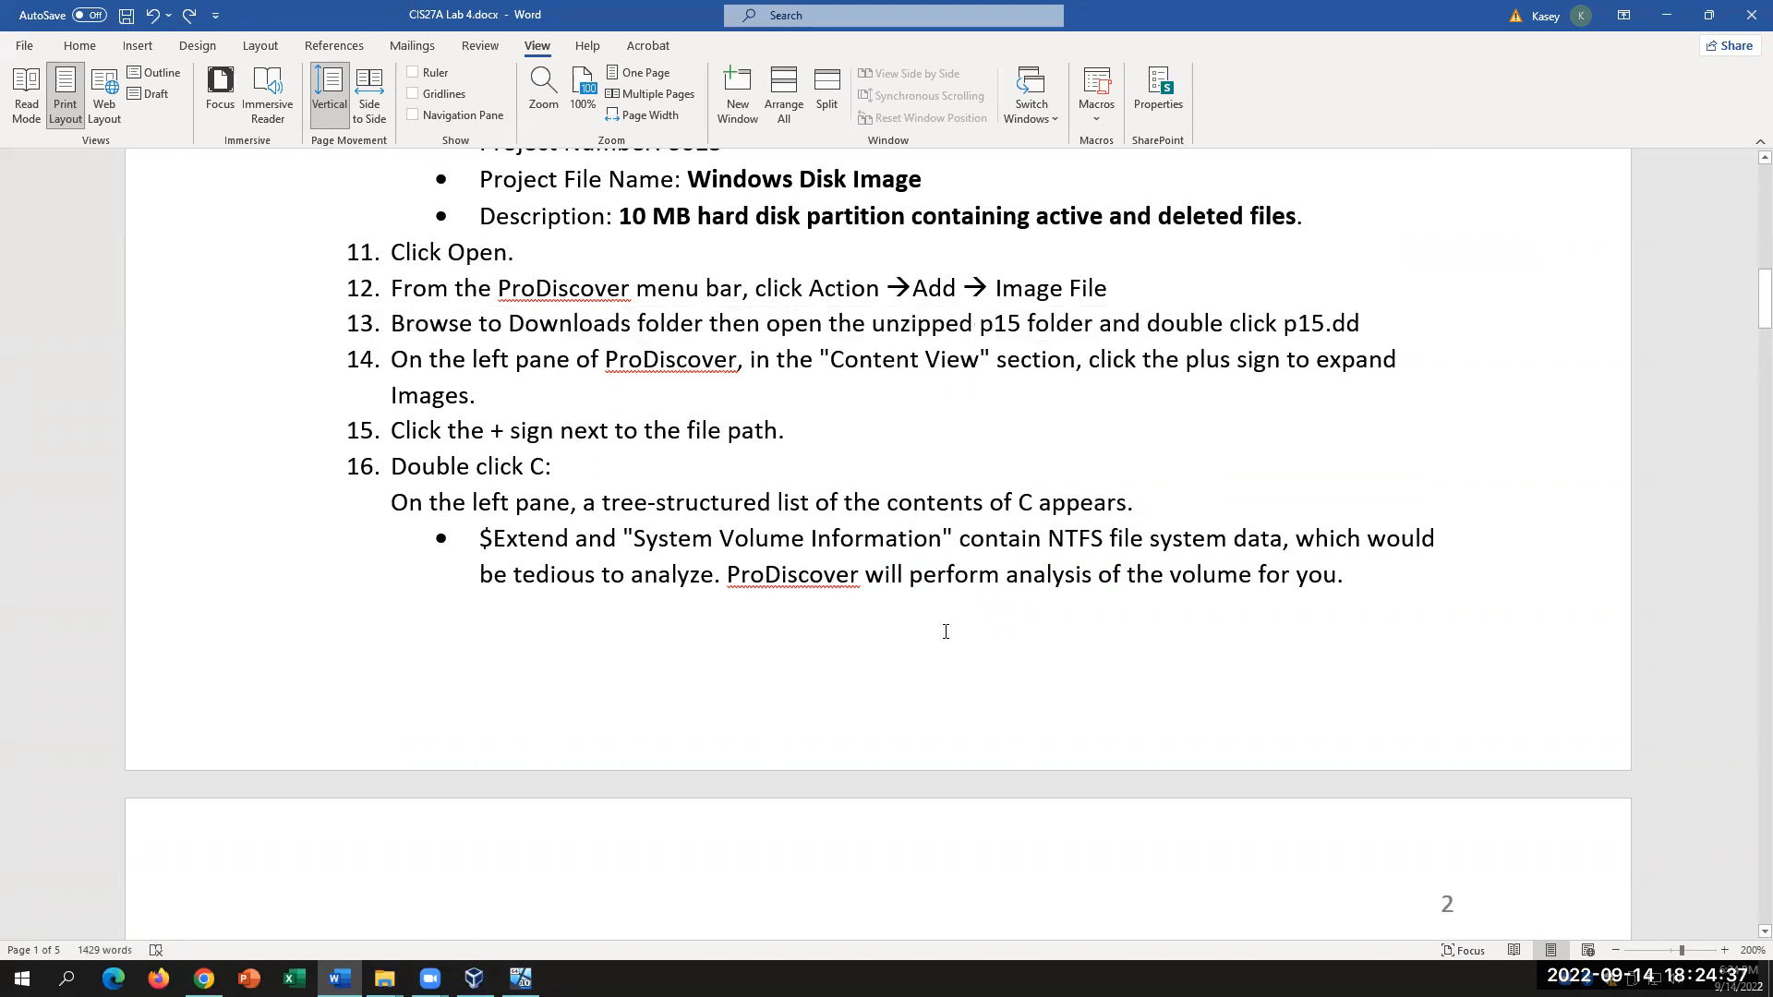
pyautogui.click(890, 391)
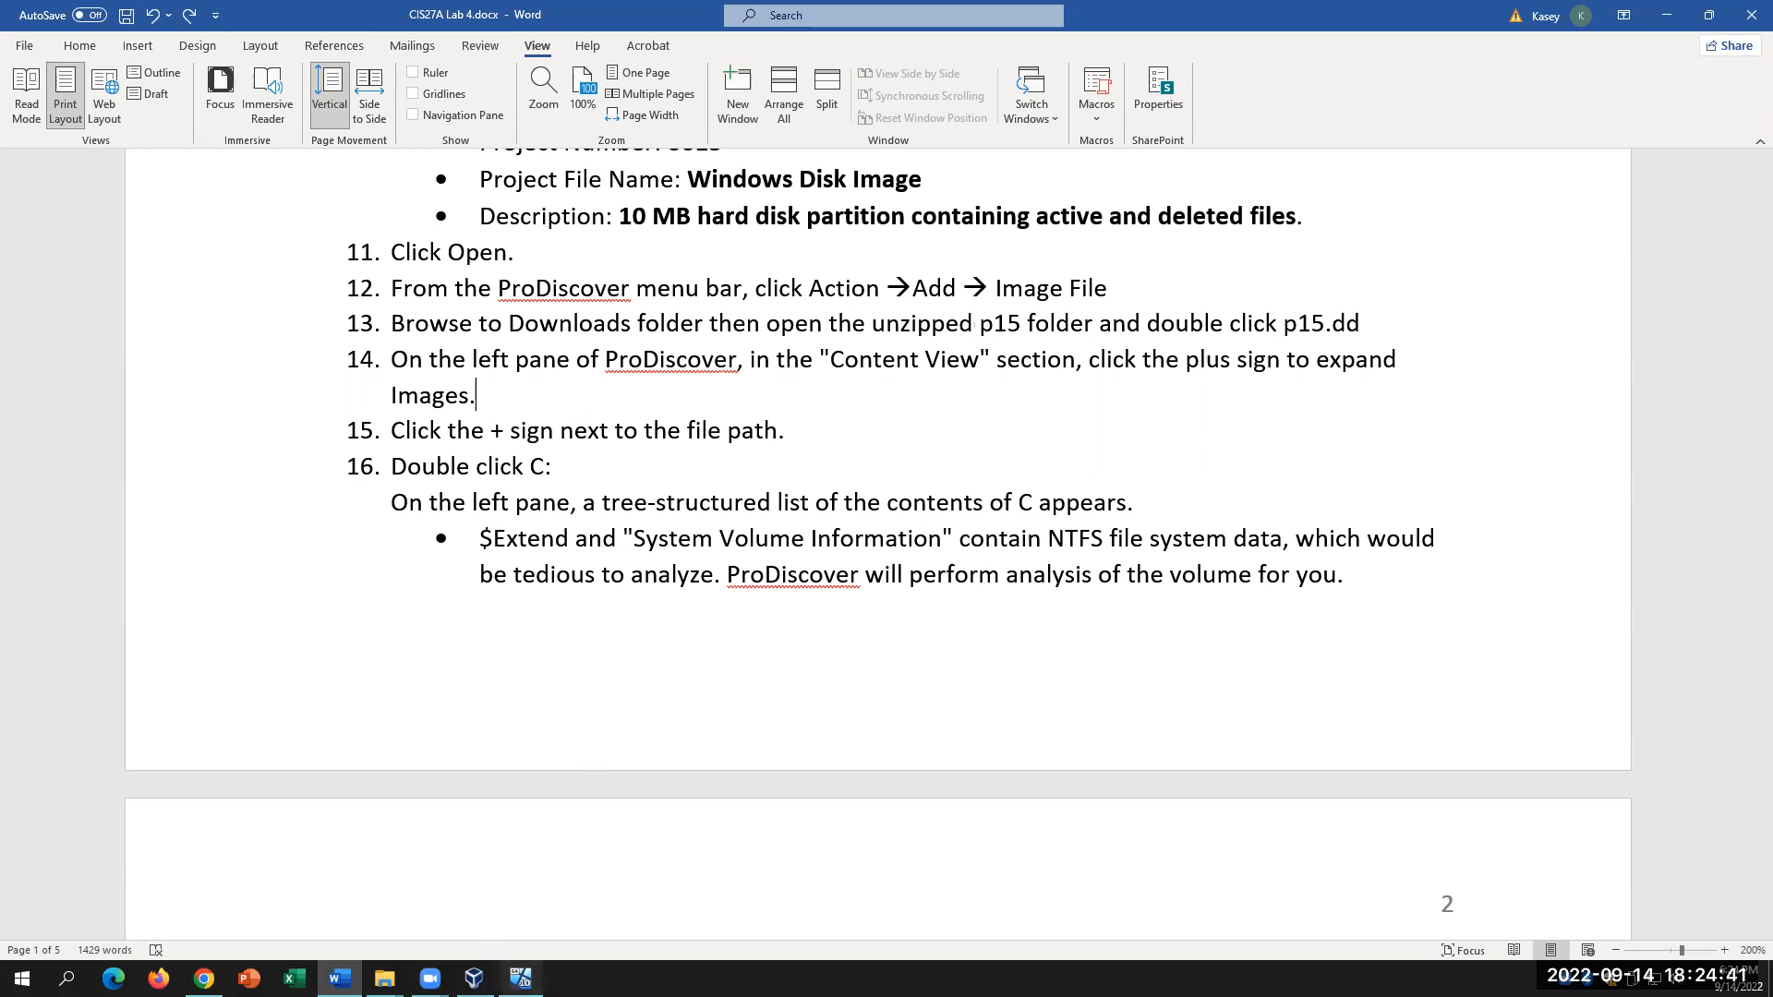
pyautogui.click(520, 978)
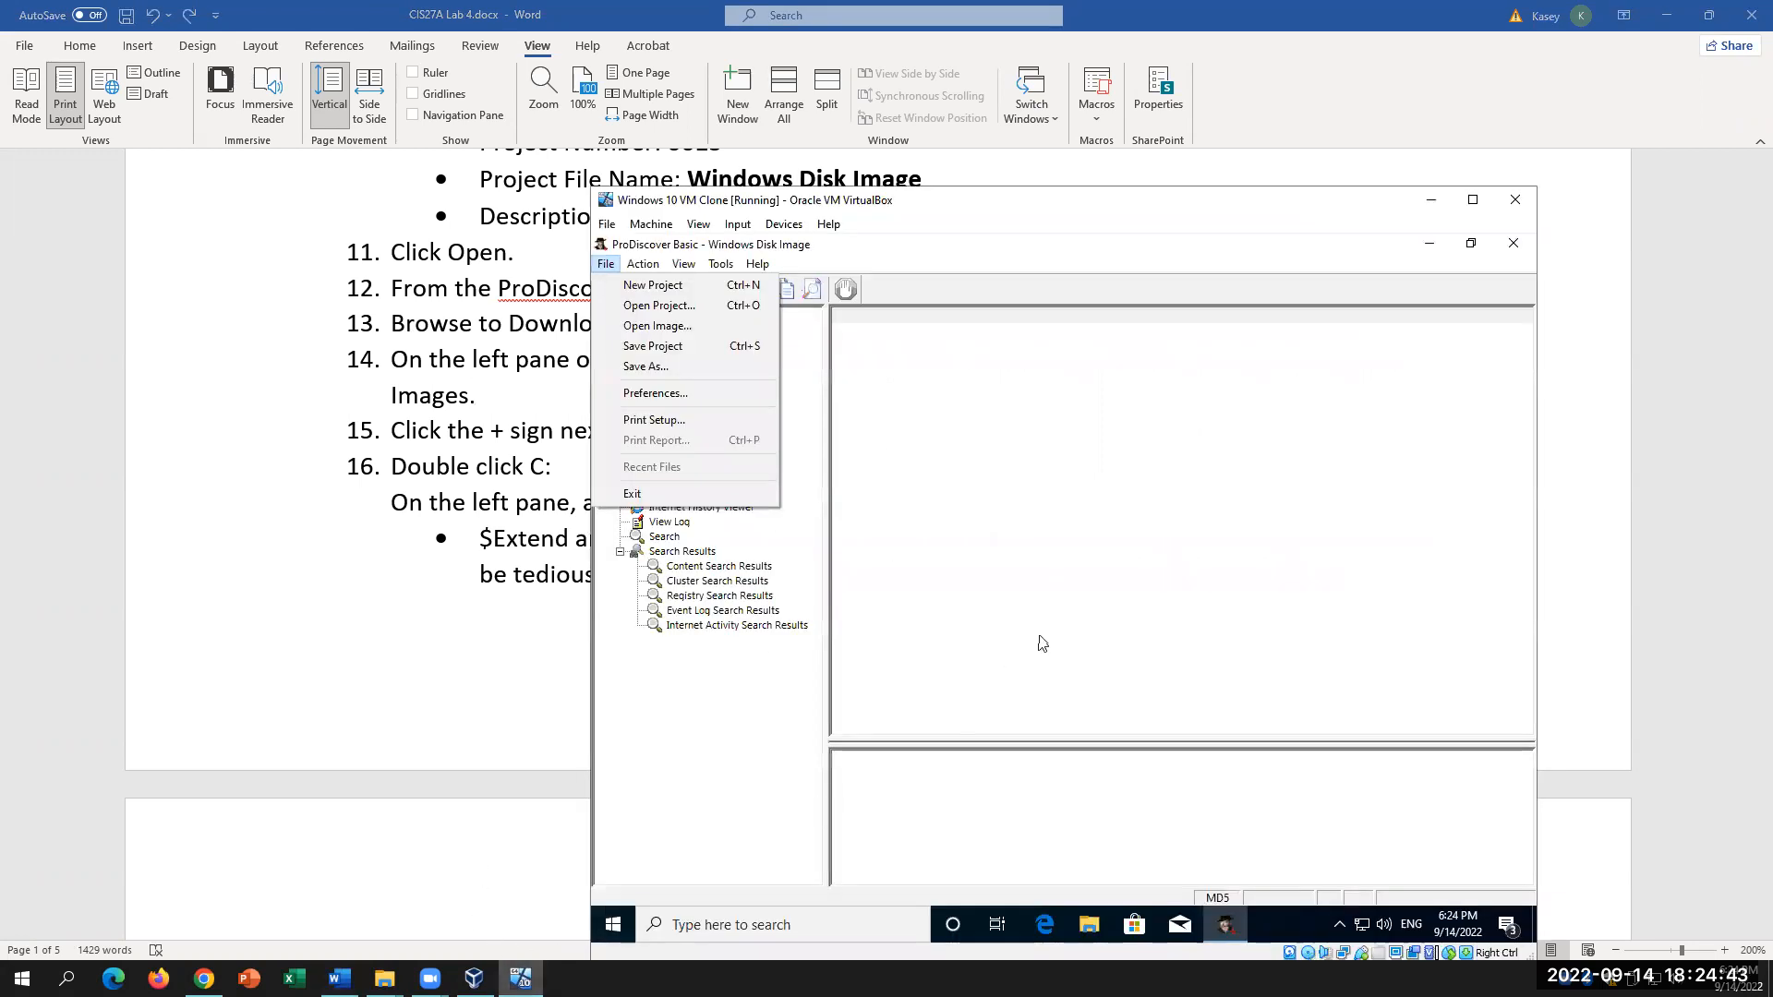
# Step: Expand Content View > Images > p15.dd and list the 20 objects on its C: volume
pyautogui.click(1034, 540)
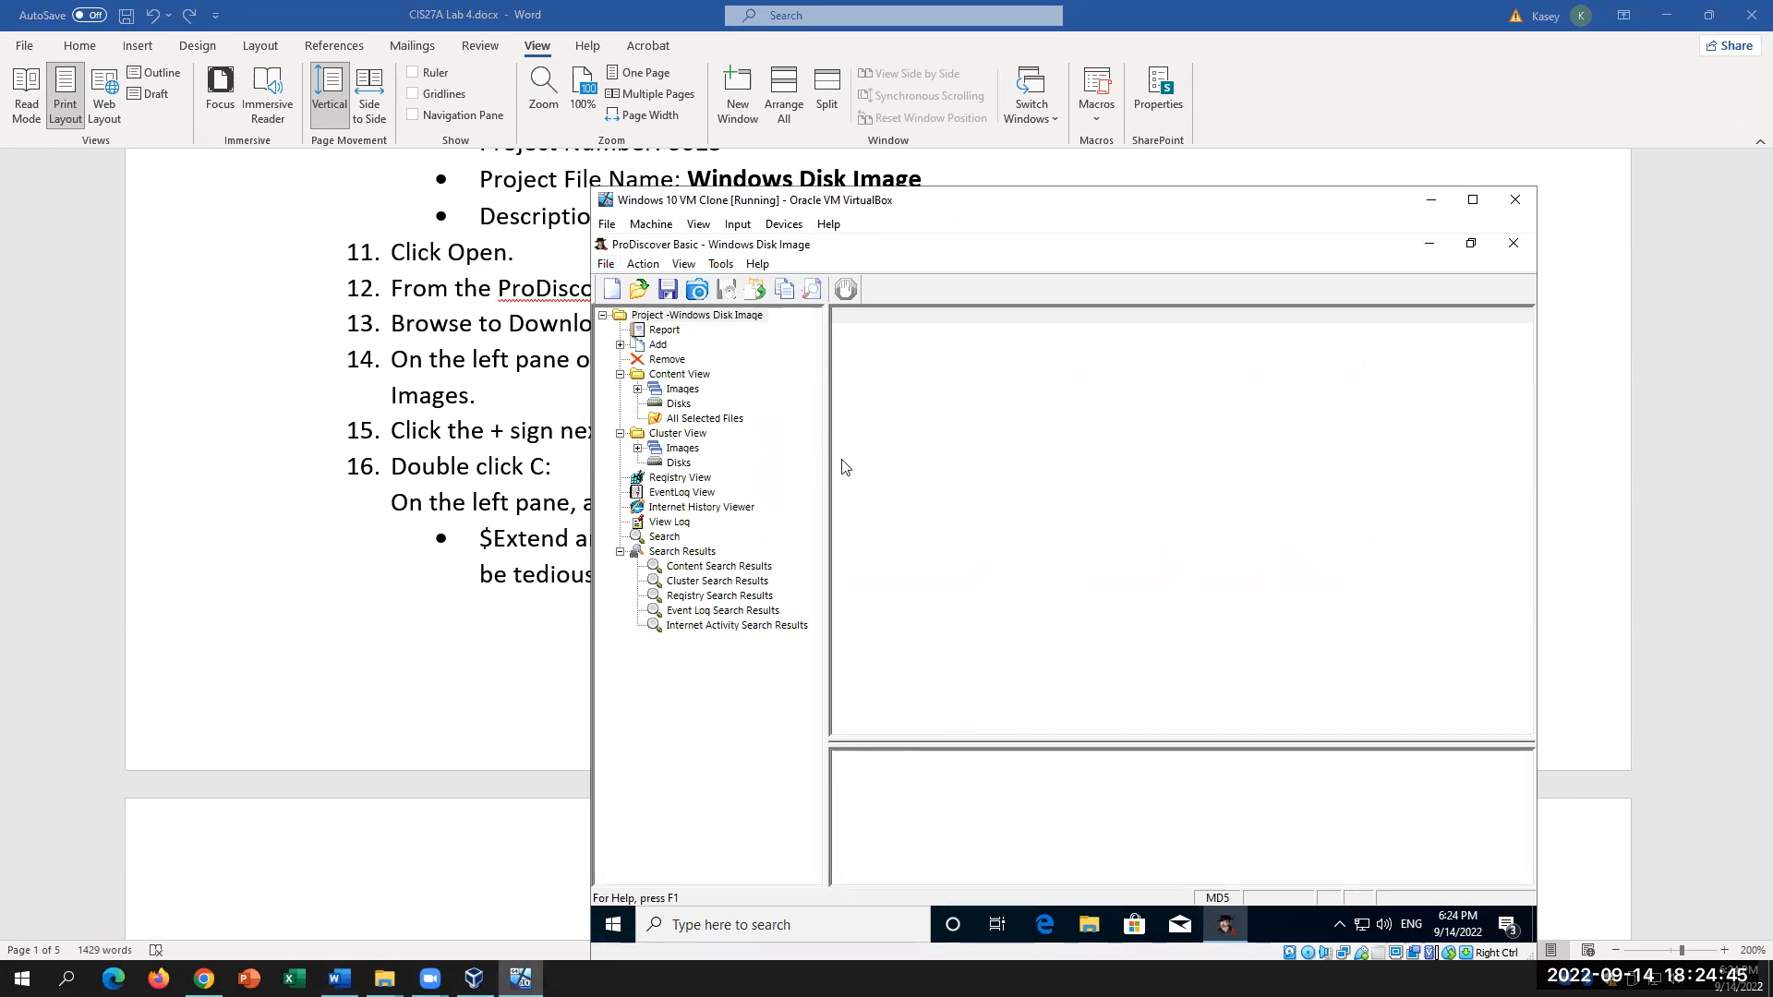
pyautogui.click(659, 378)
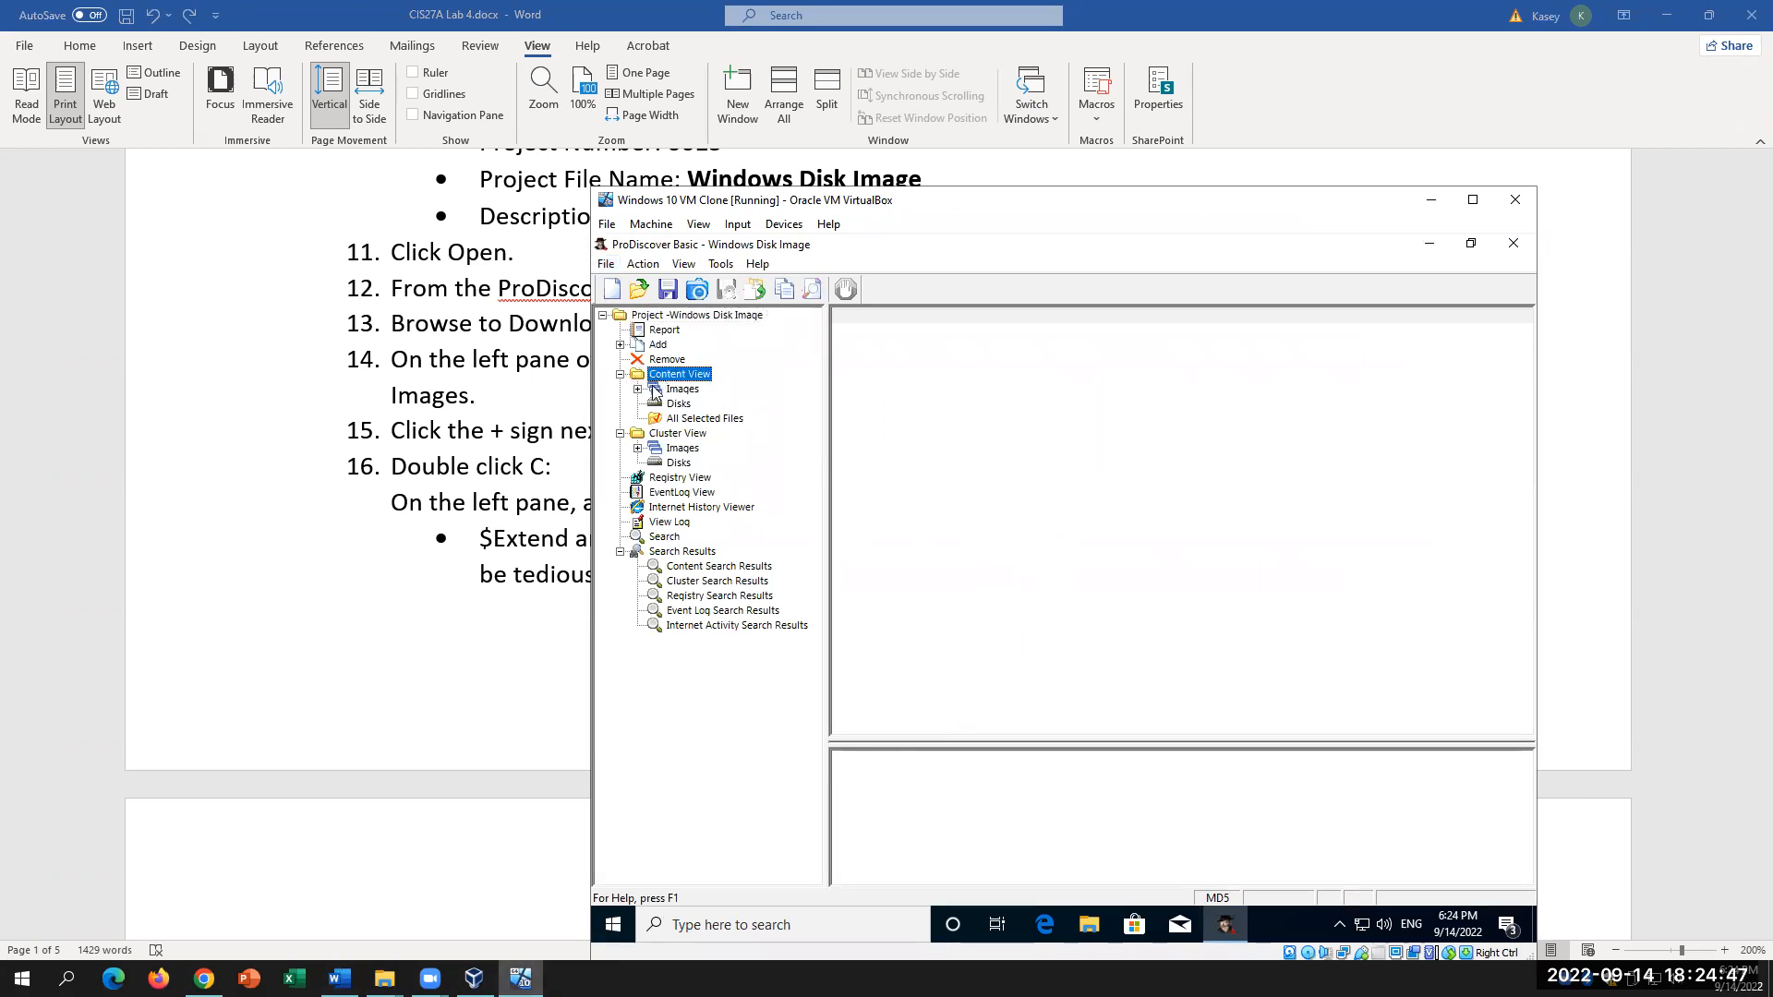
pyautogui.click(637, 389)
pyautogui.click(715, 407)
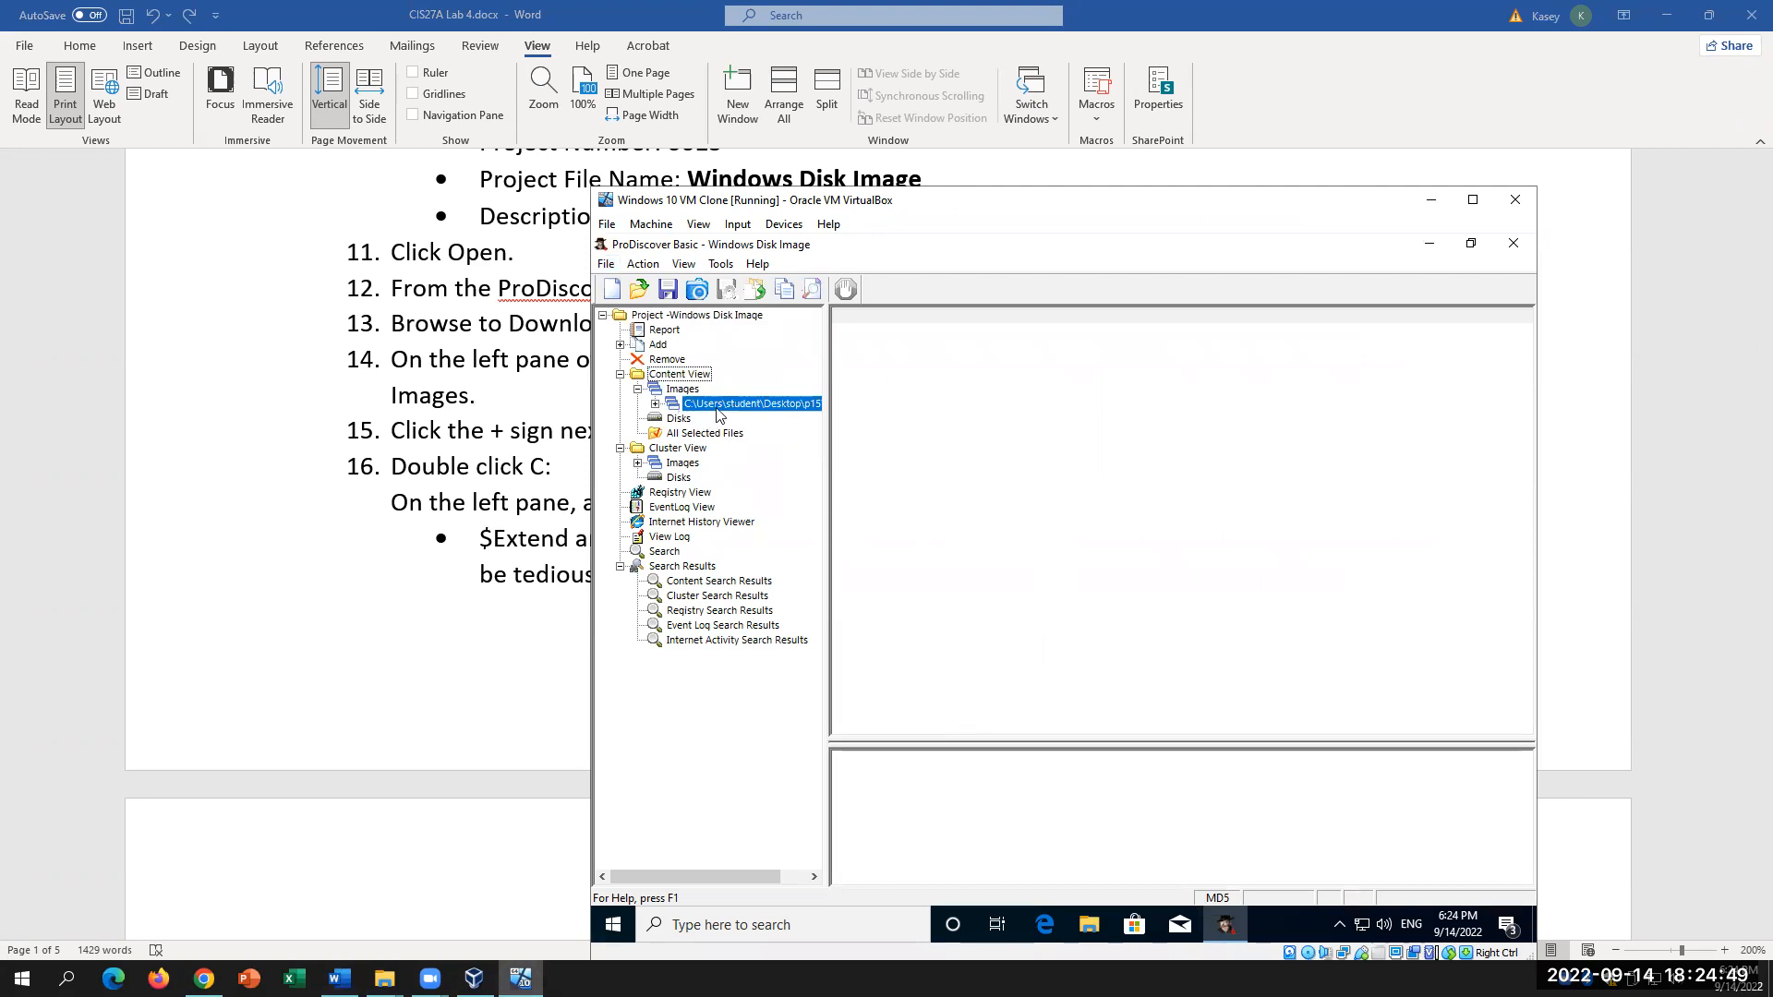
pyautogui.moveTo(827, 428); pyautogui.dragTo(922, 421)
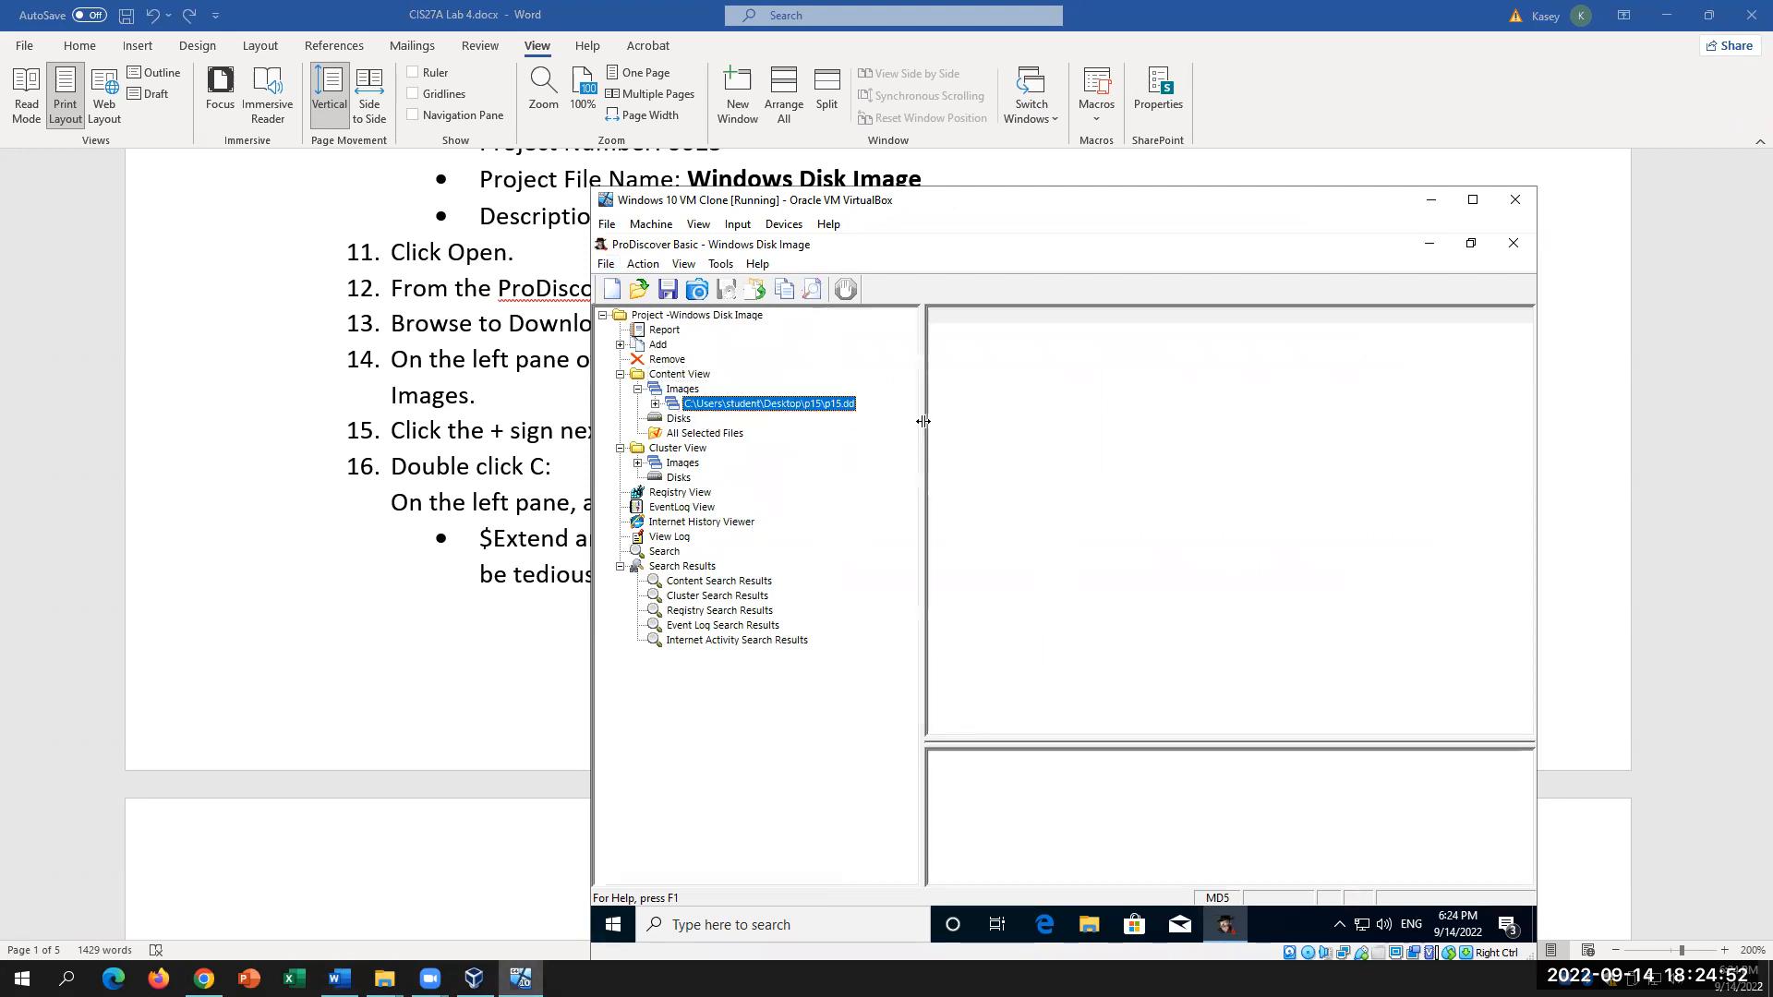
pyautogui.click(654, 404)
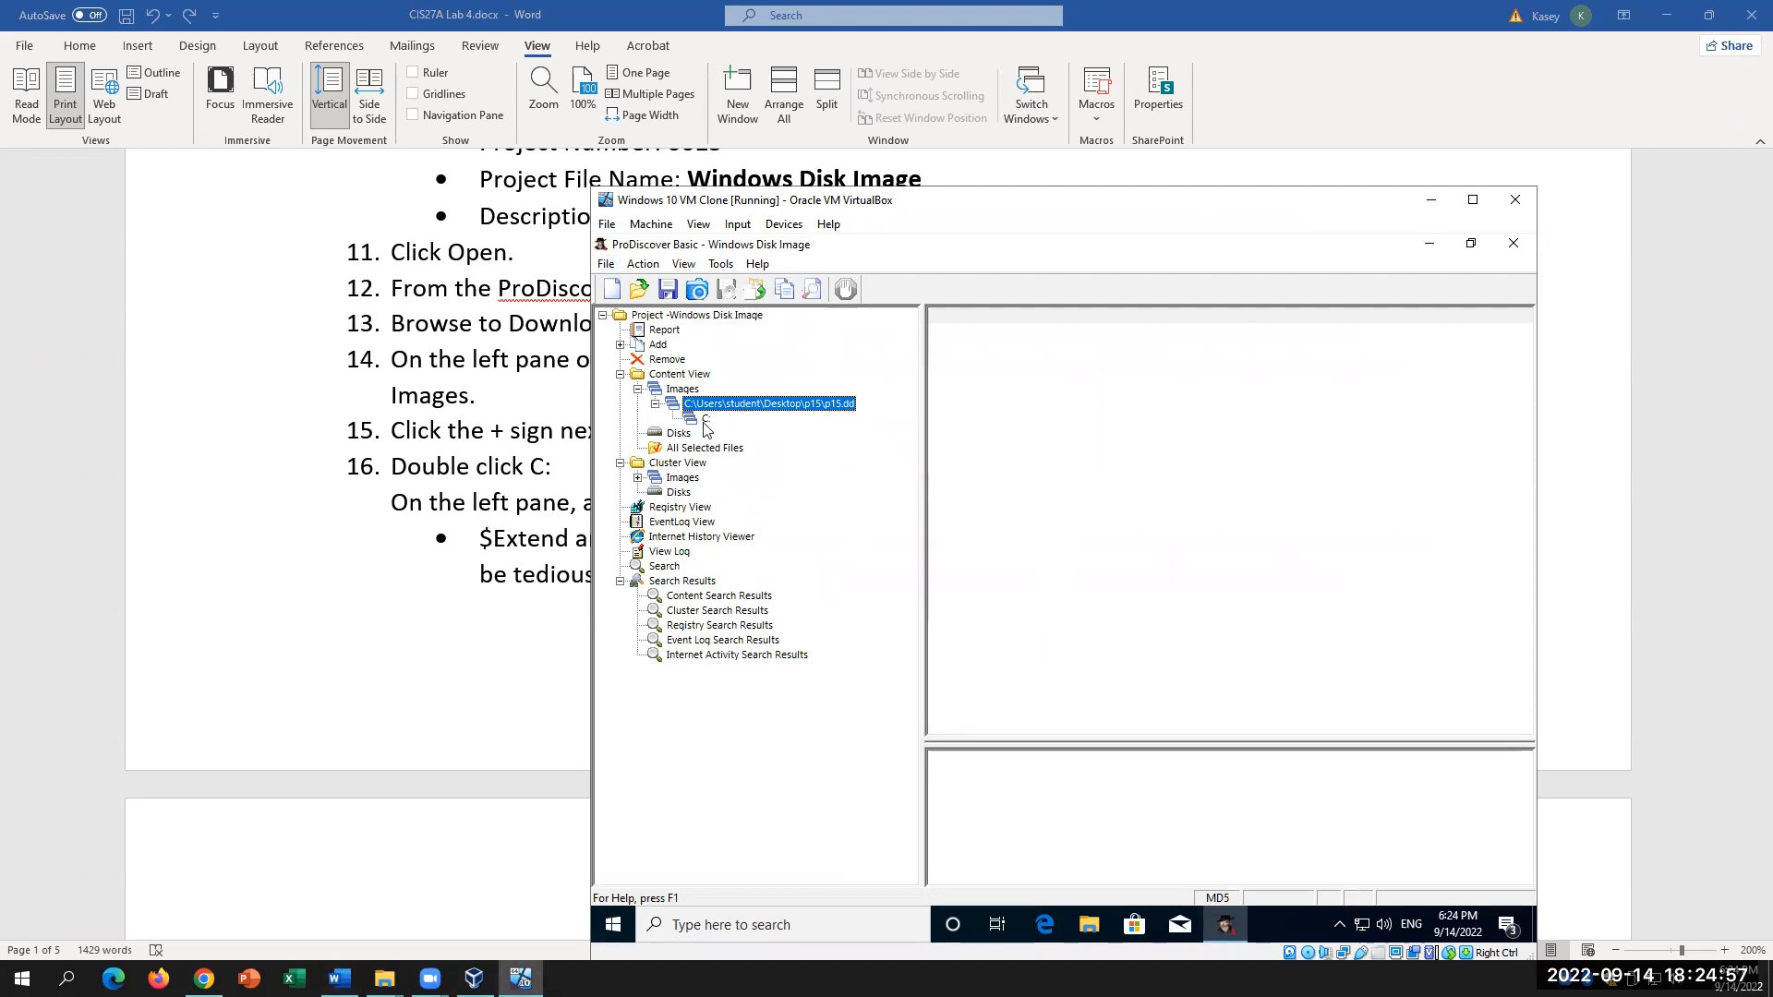
pyautogui.doubleClick(705, 420)
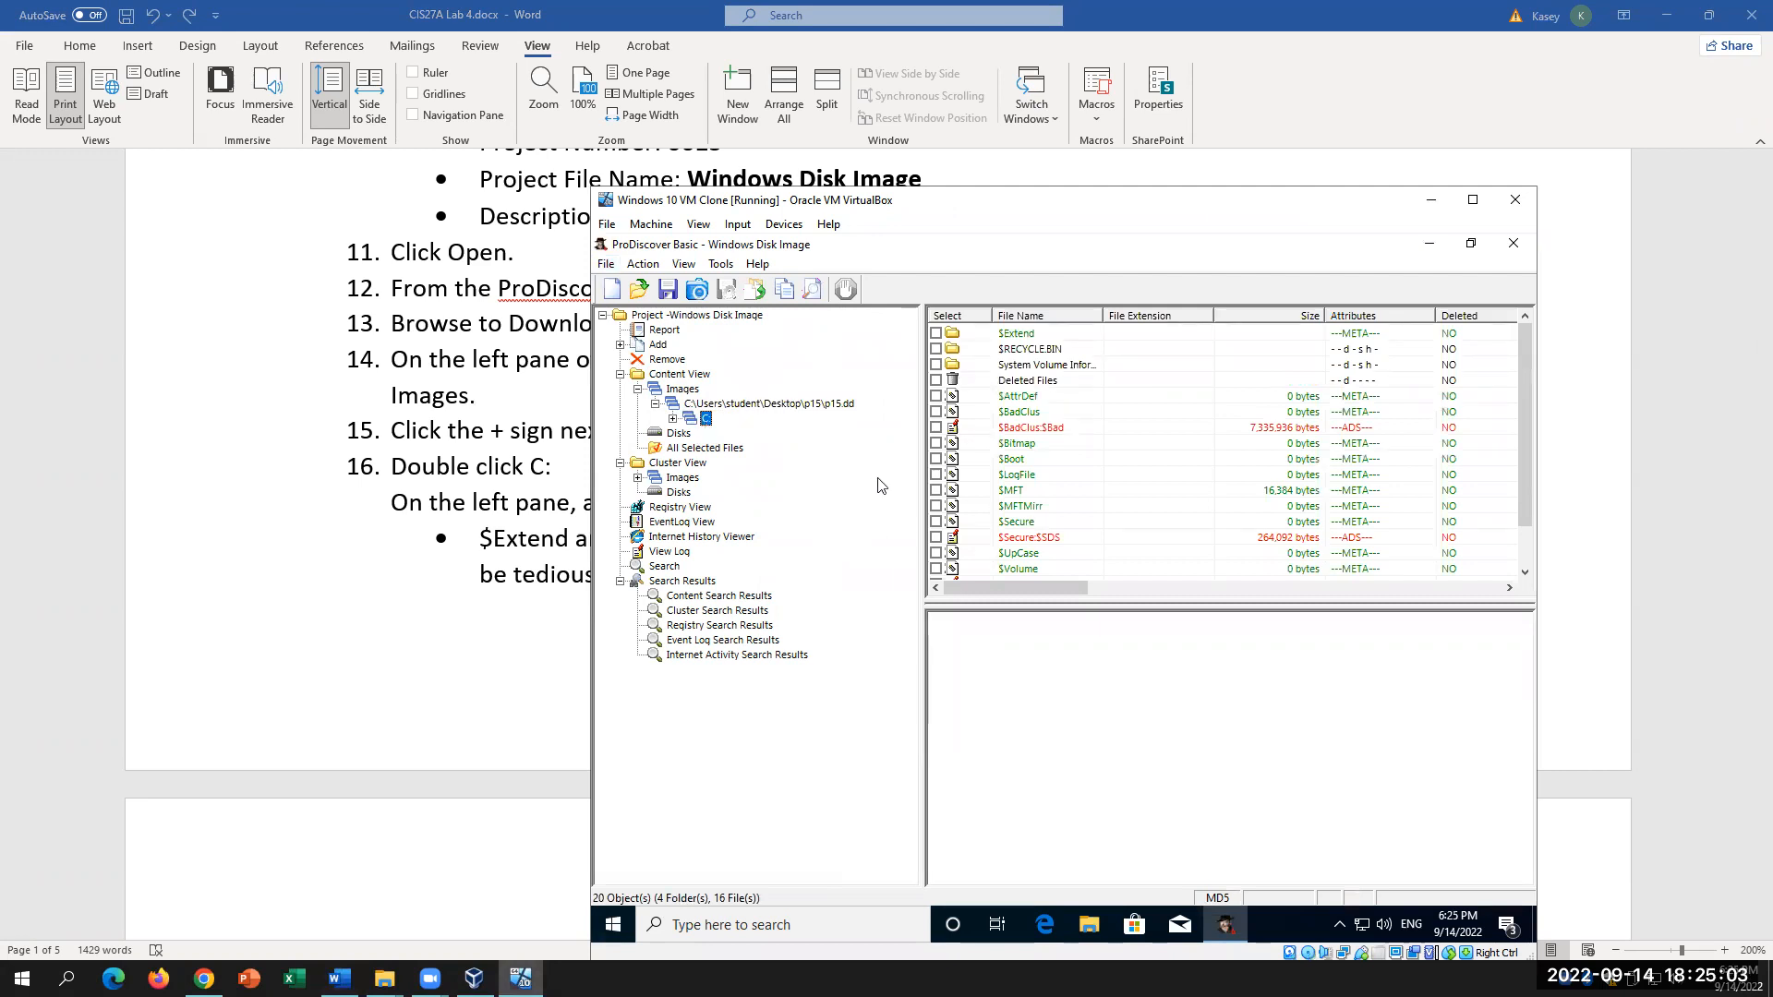
# Step: Preview the bill-of-rights file's raw contents, then switch to the host's Windows 10 VM Clone folder
pyautogui.moveTo(921, 453); pyautogui.dragTo(848, 468)
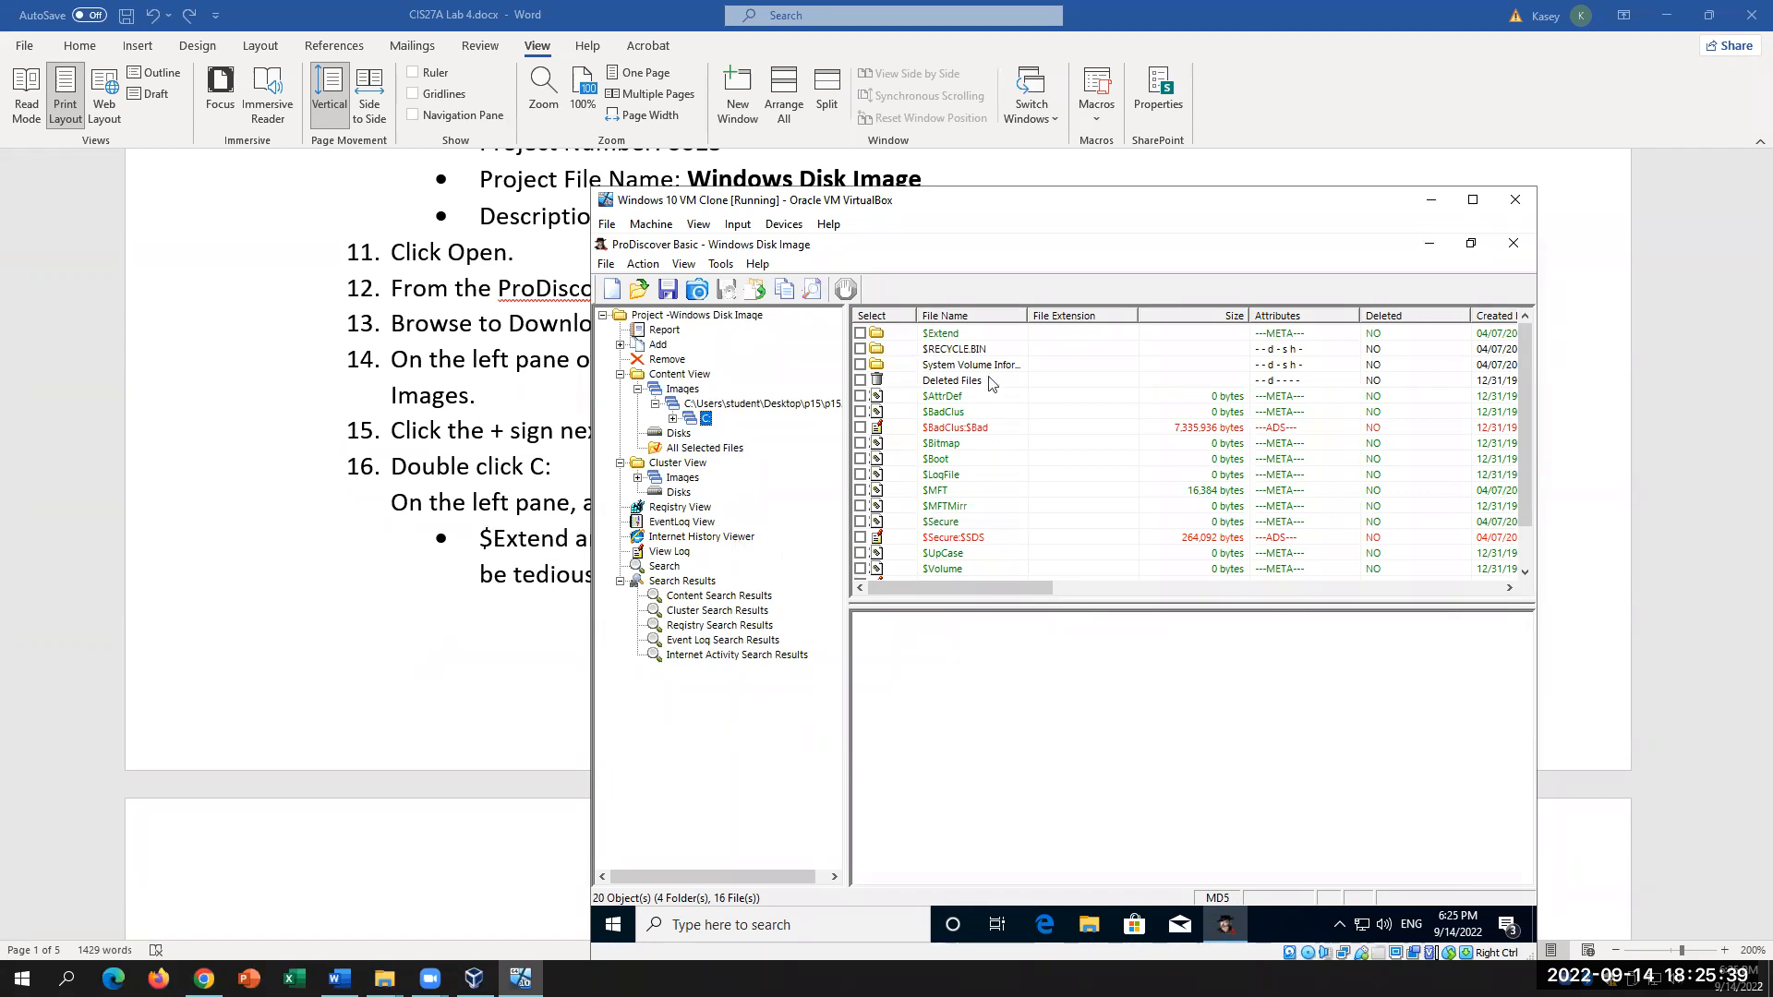
pyautogui.scroll(-1, 949, 416)
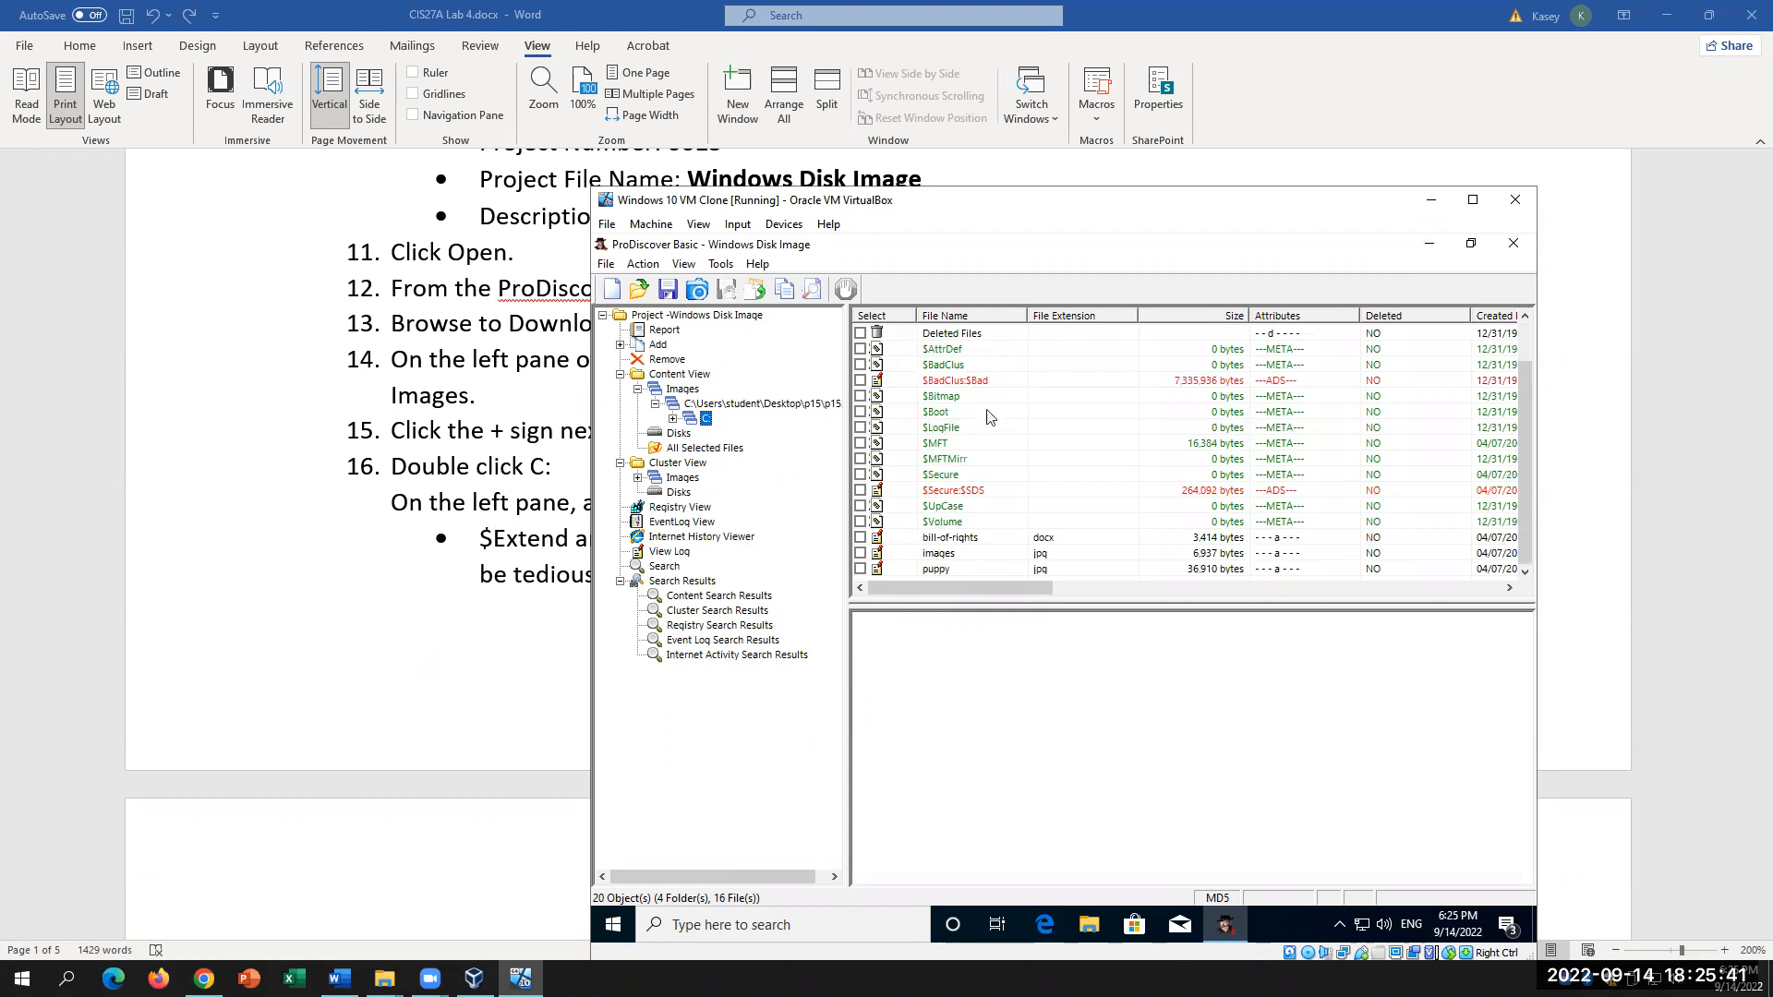
pyautogui.scroll(1, 983, 409)
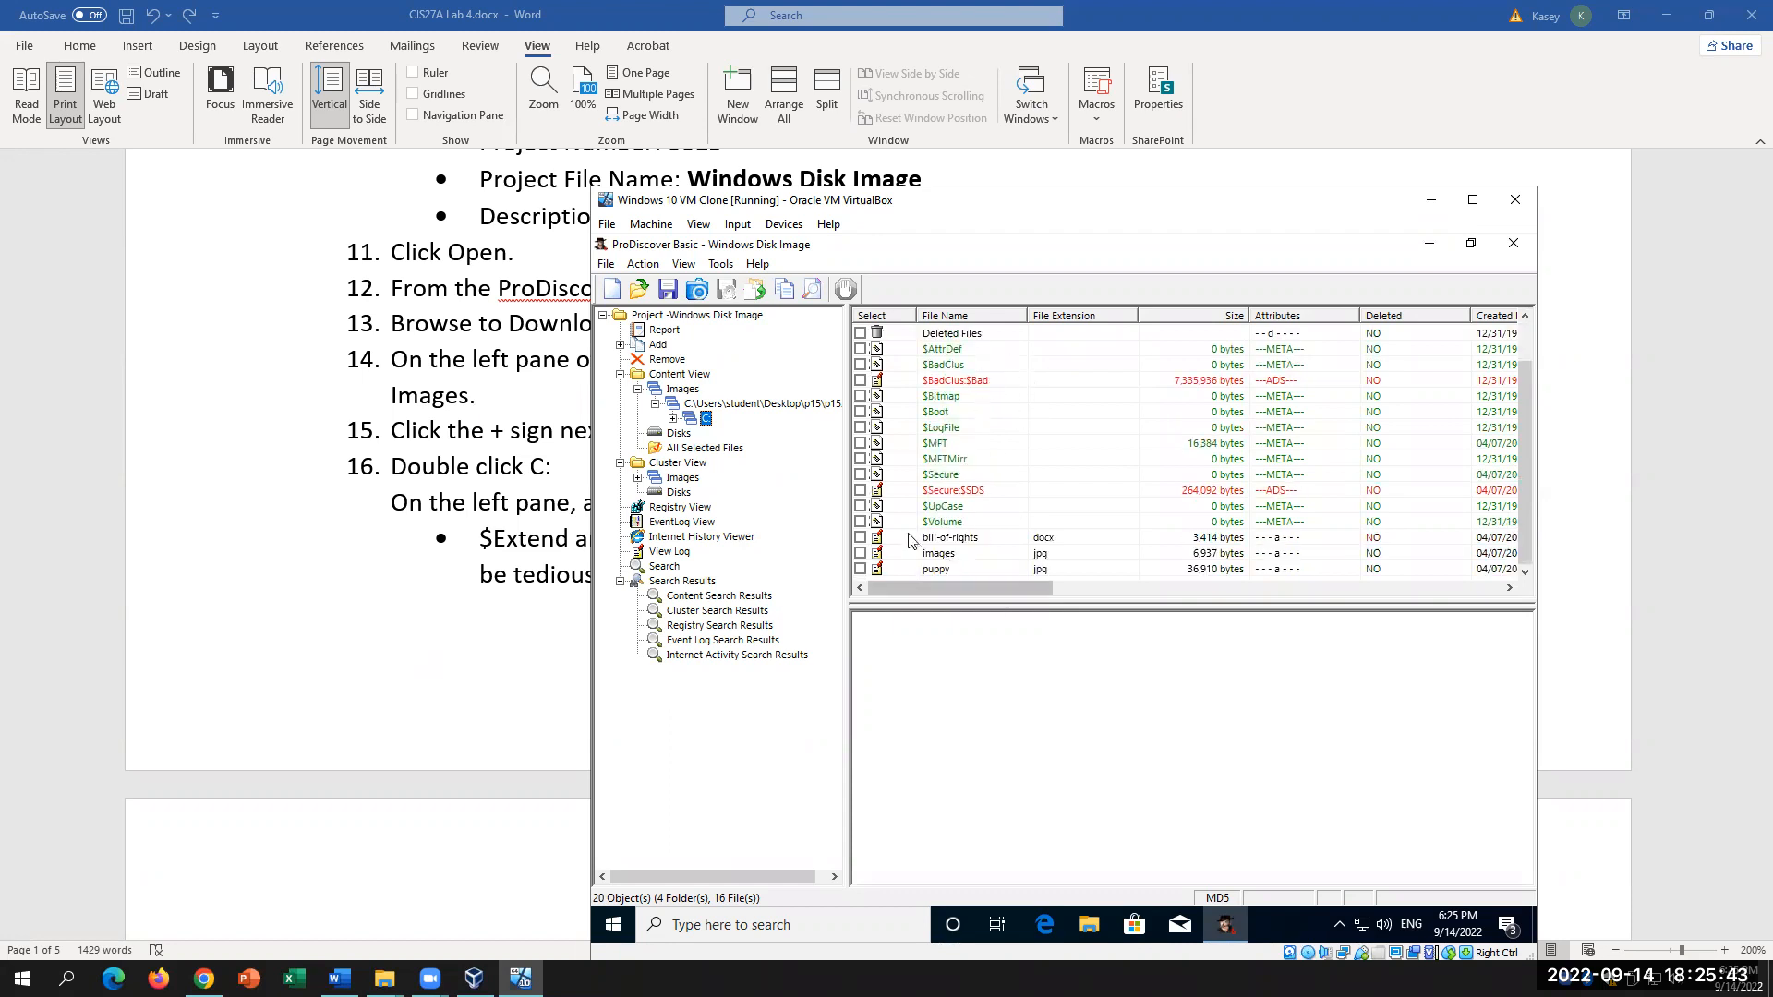
pyautogui.click(946, 540)
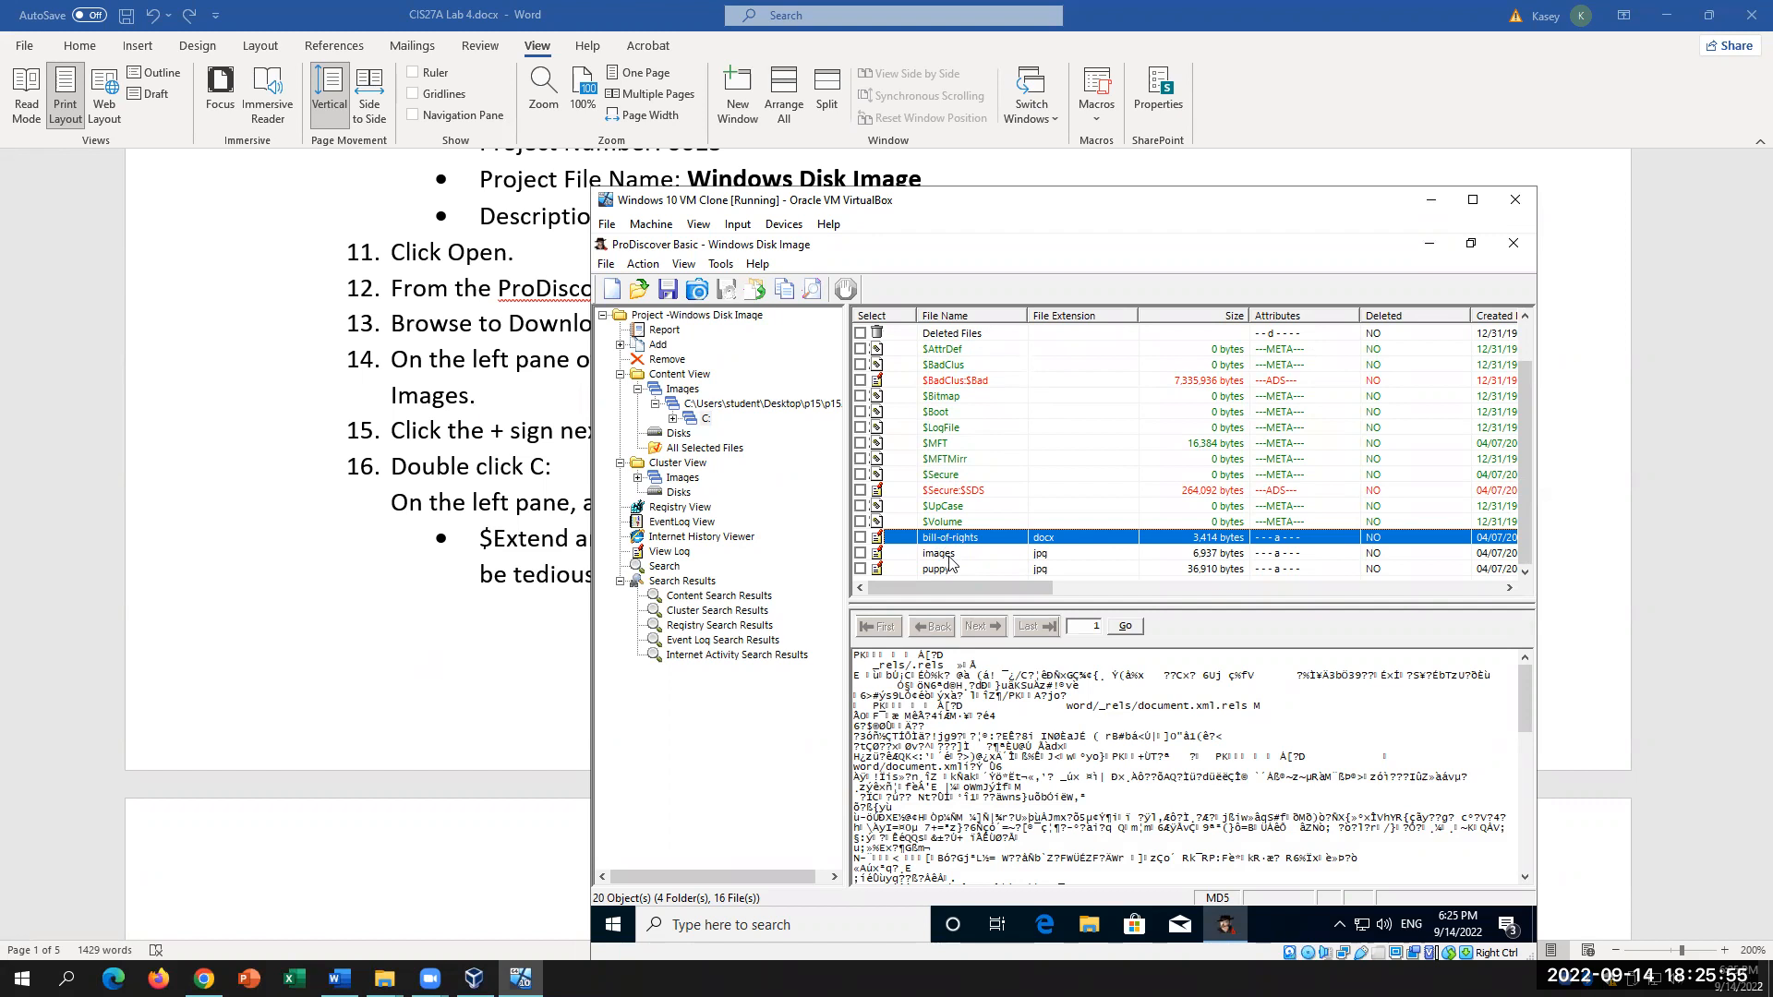
pyautogui.click(384, 977)
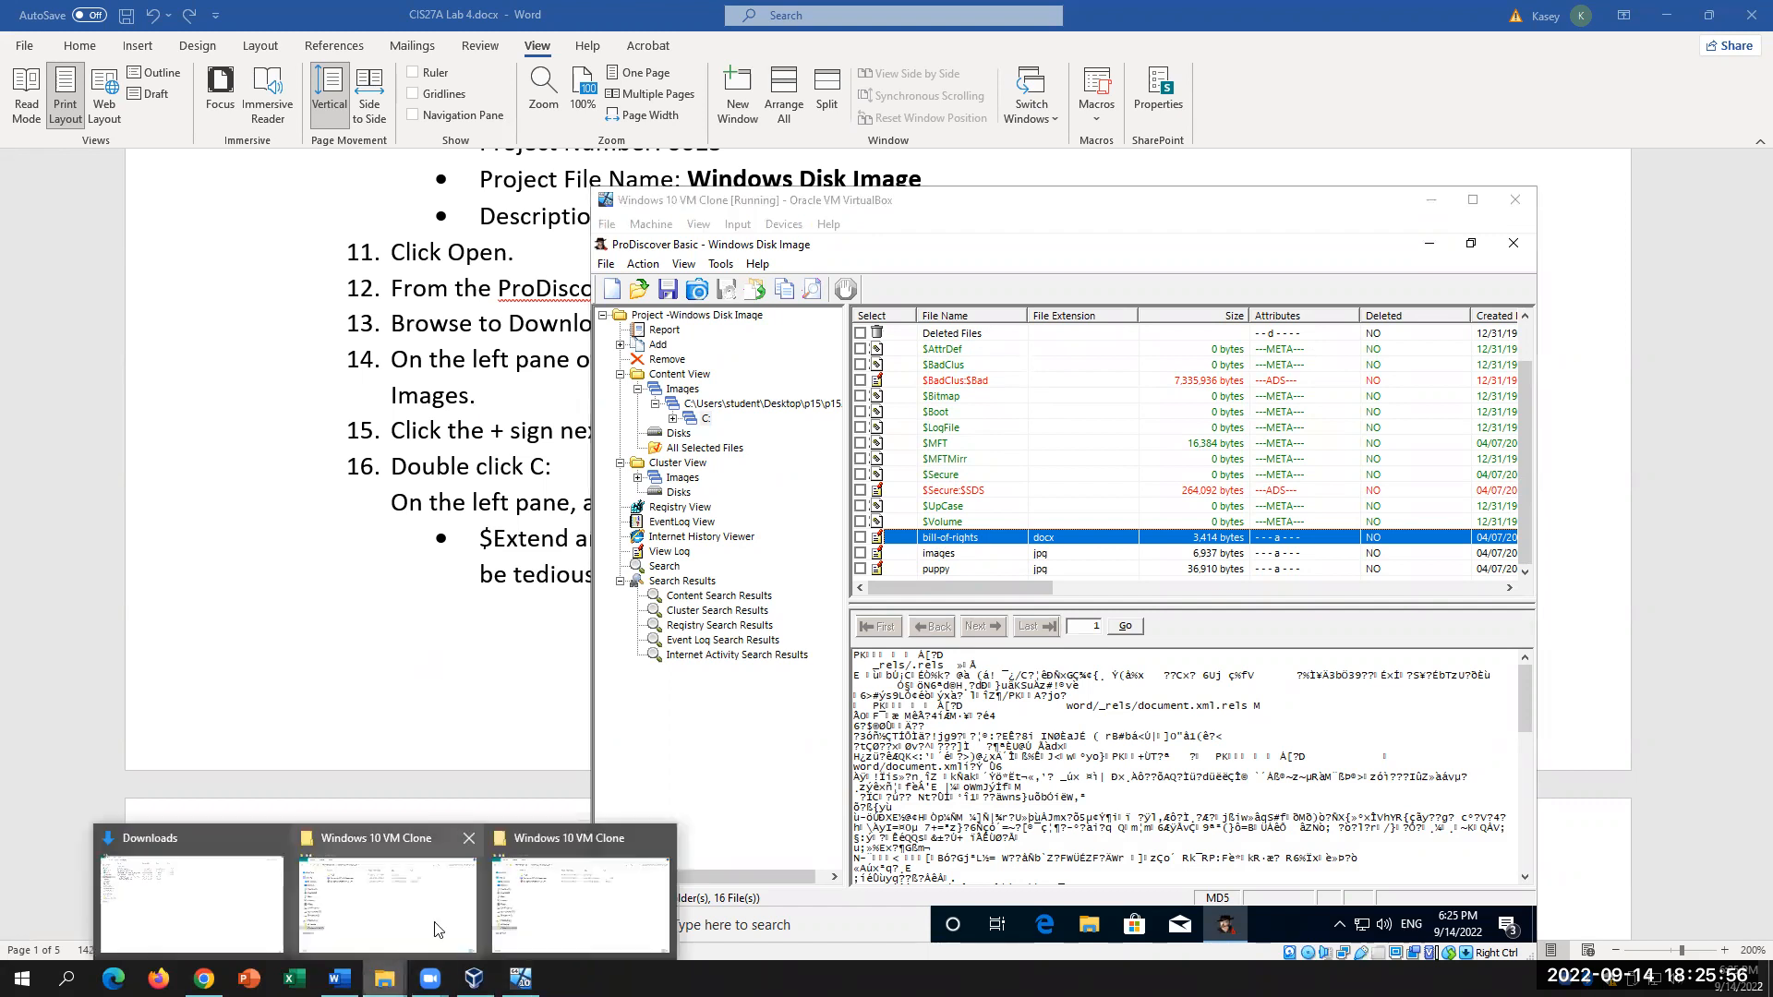
pyautogui.click(582, 900)
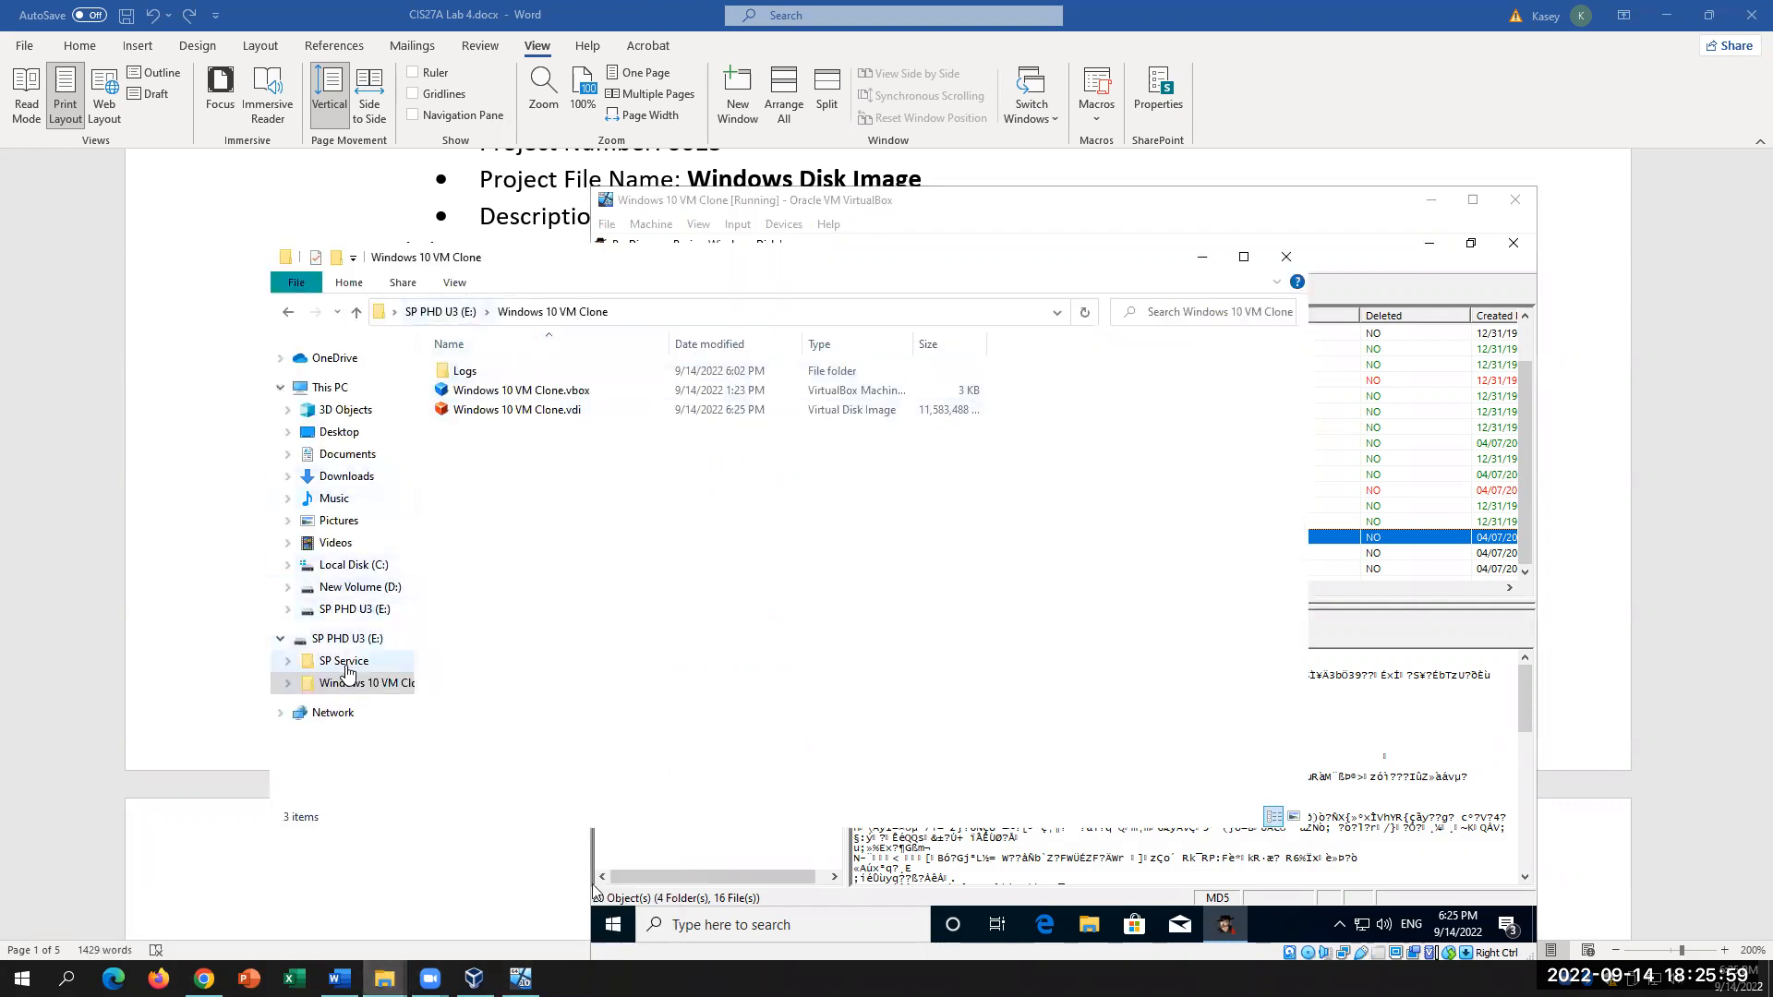
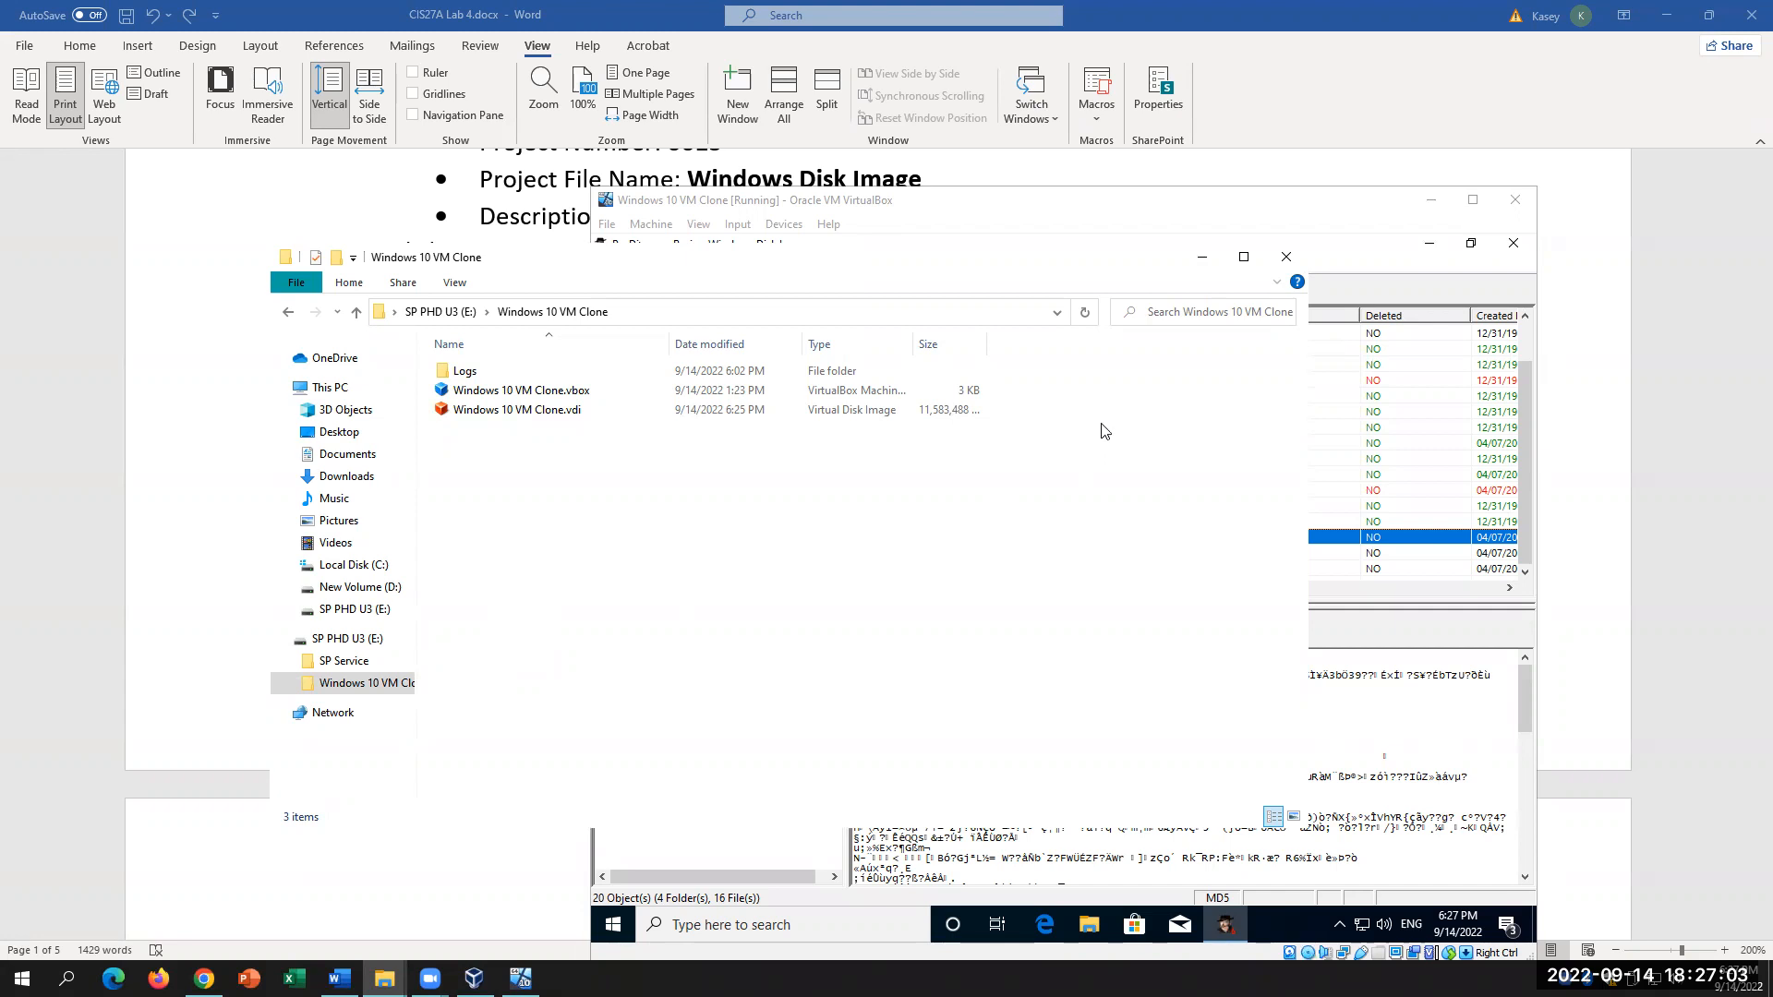
# Step: In ProDiscover, list the files on the p15 image's C volume under Content View > Images
pyautogui.click(1379, 242)
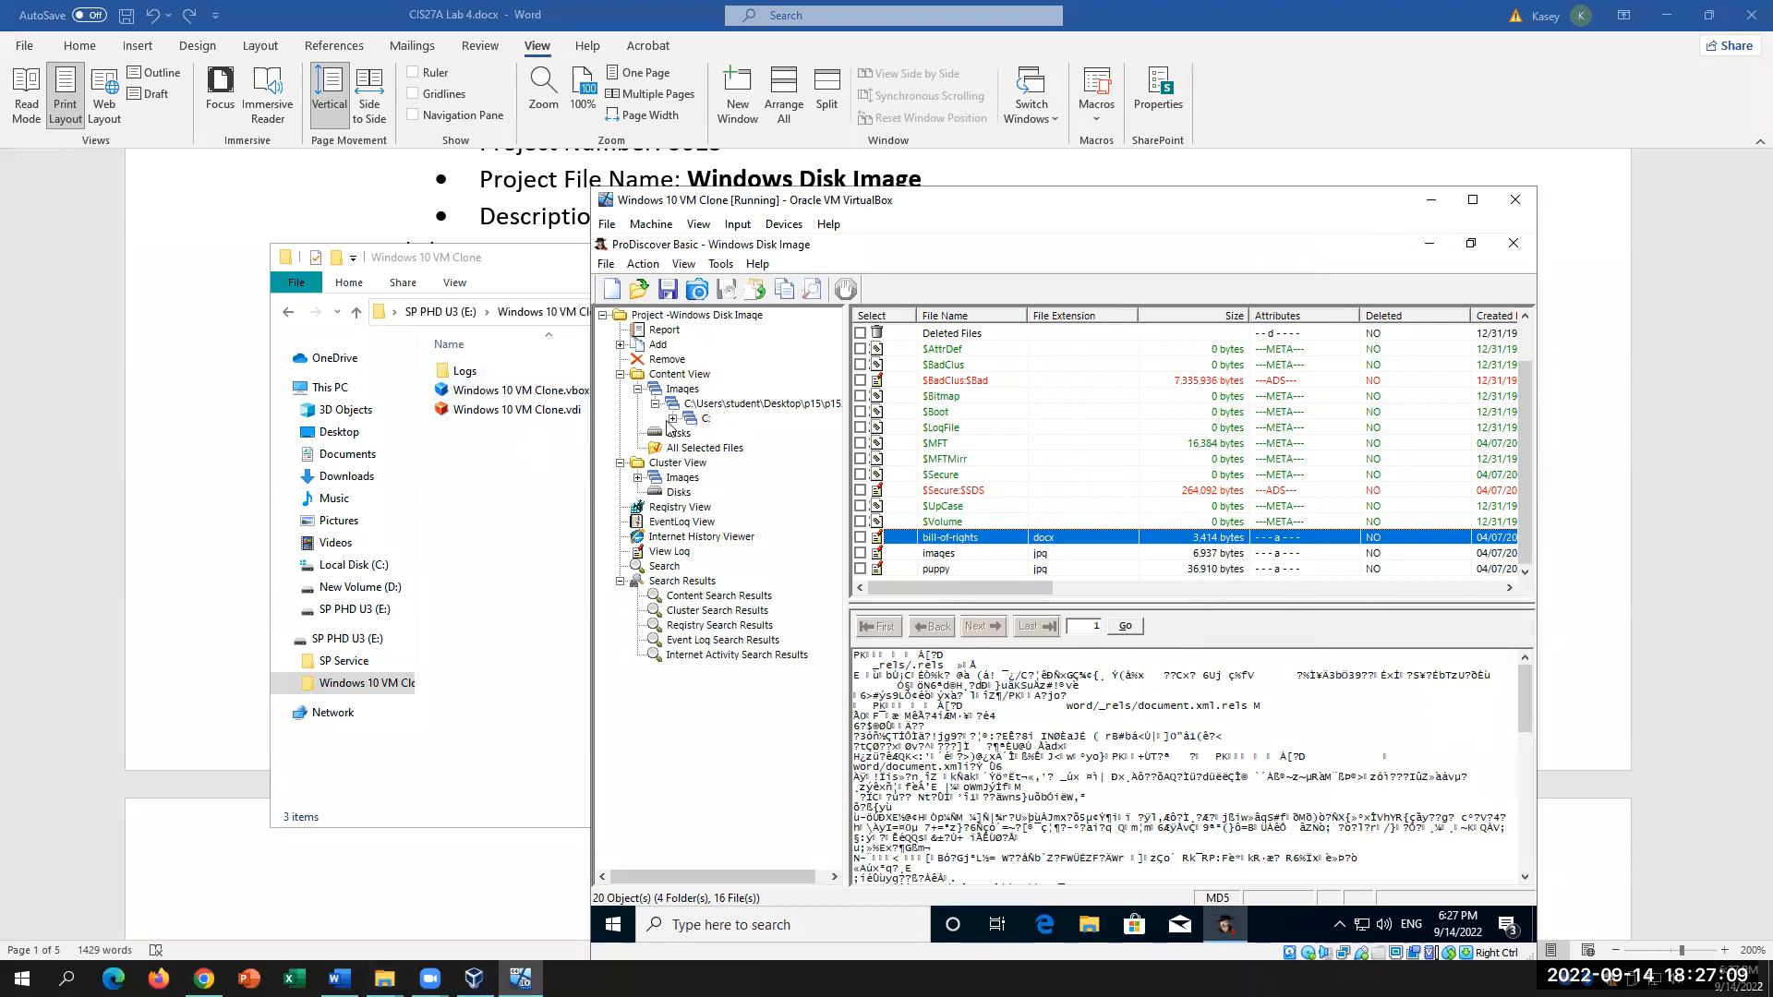
pyautogui.click(674, 374)
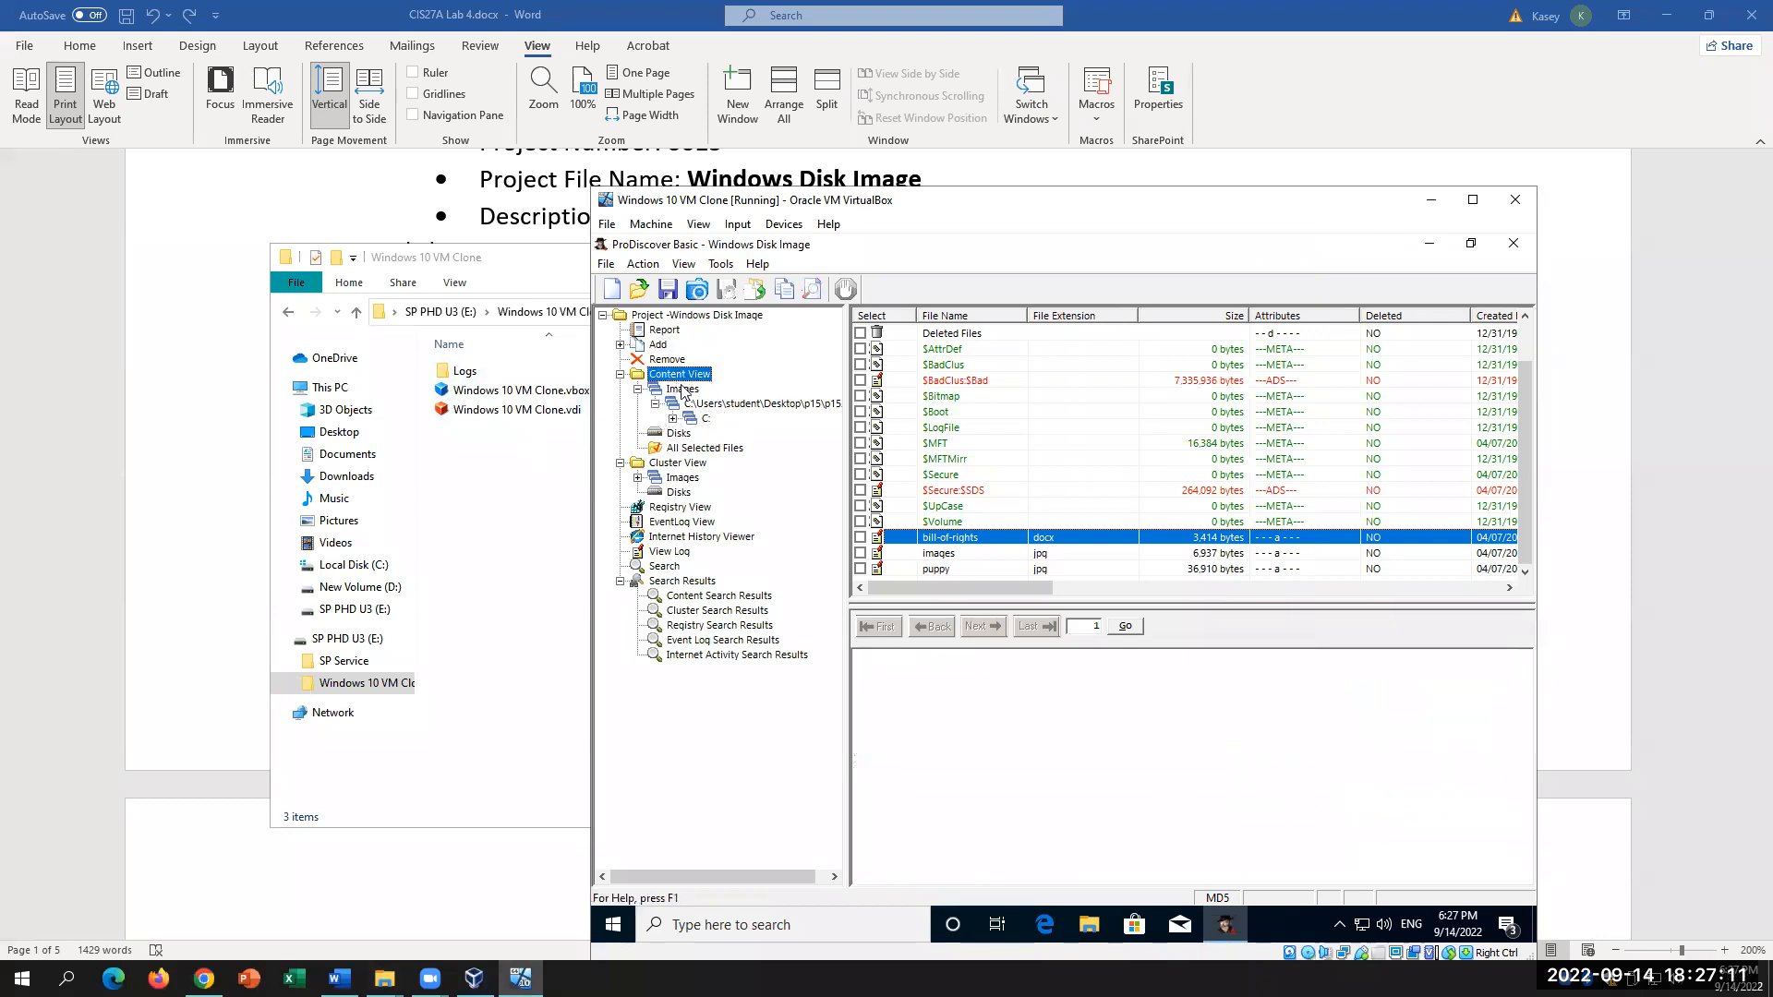
pyautogui.click(683, 389)
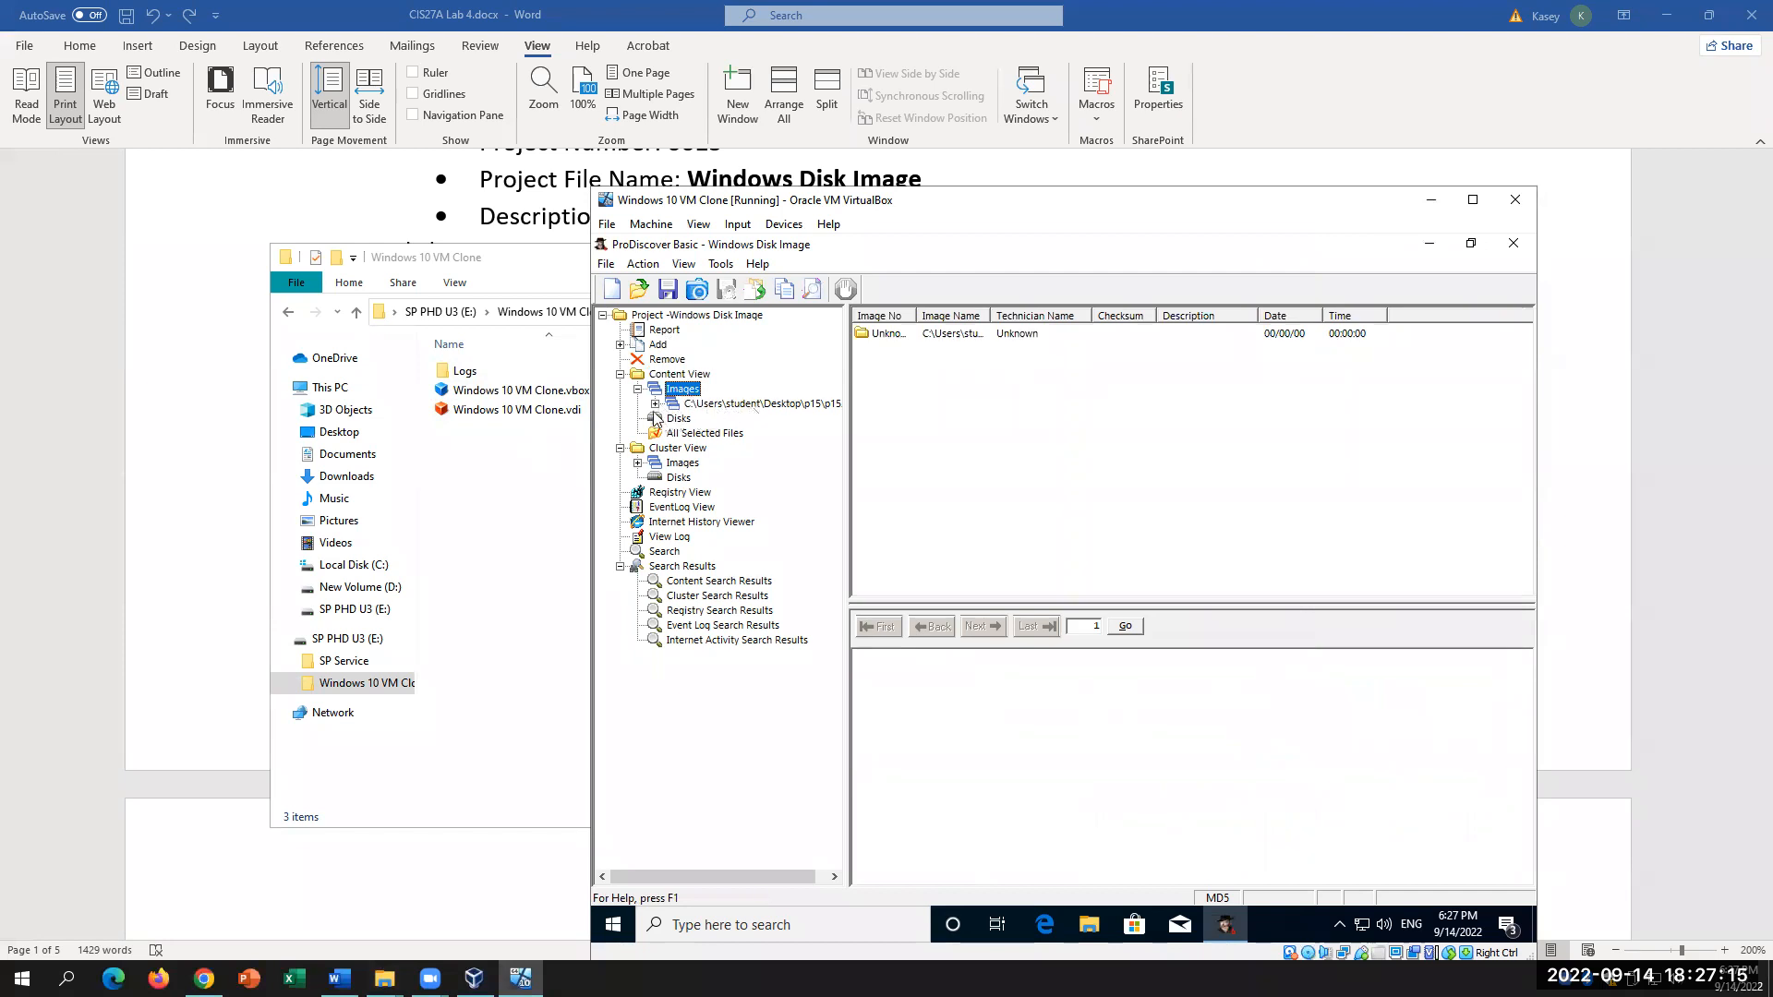
pyautogui.click(654, 404)
pyautogui.click(699, 419)
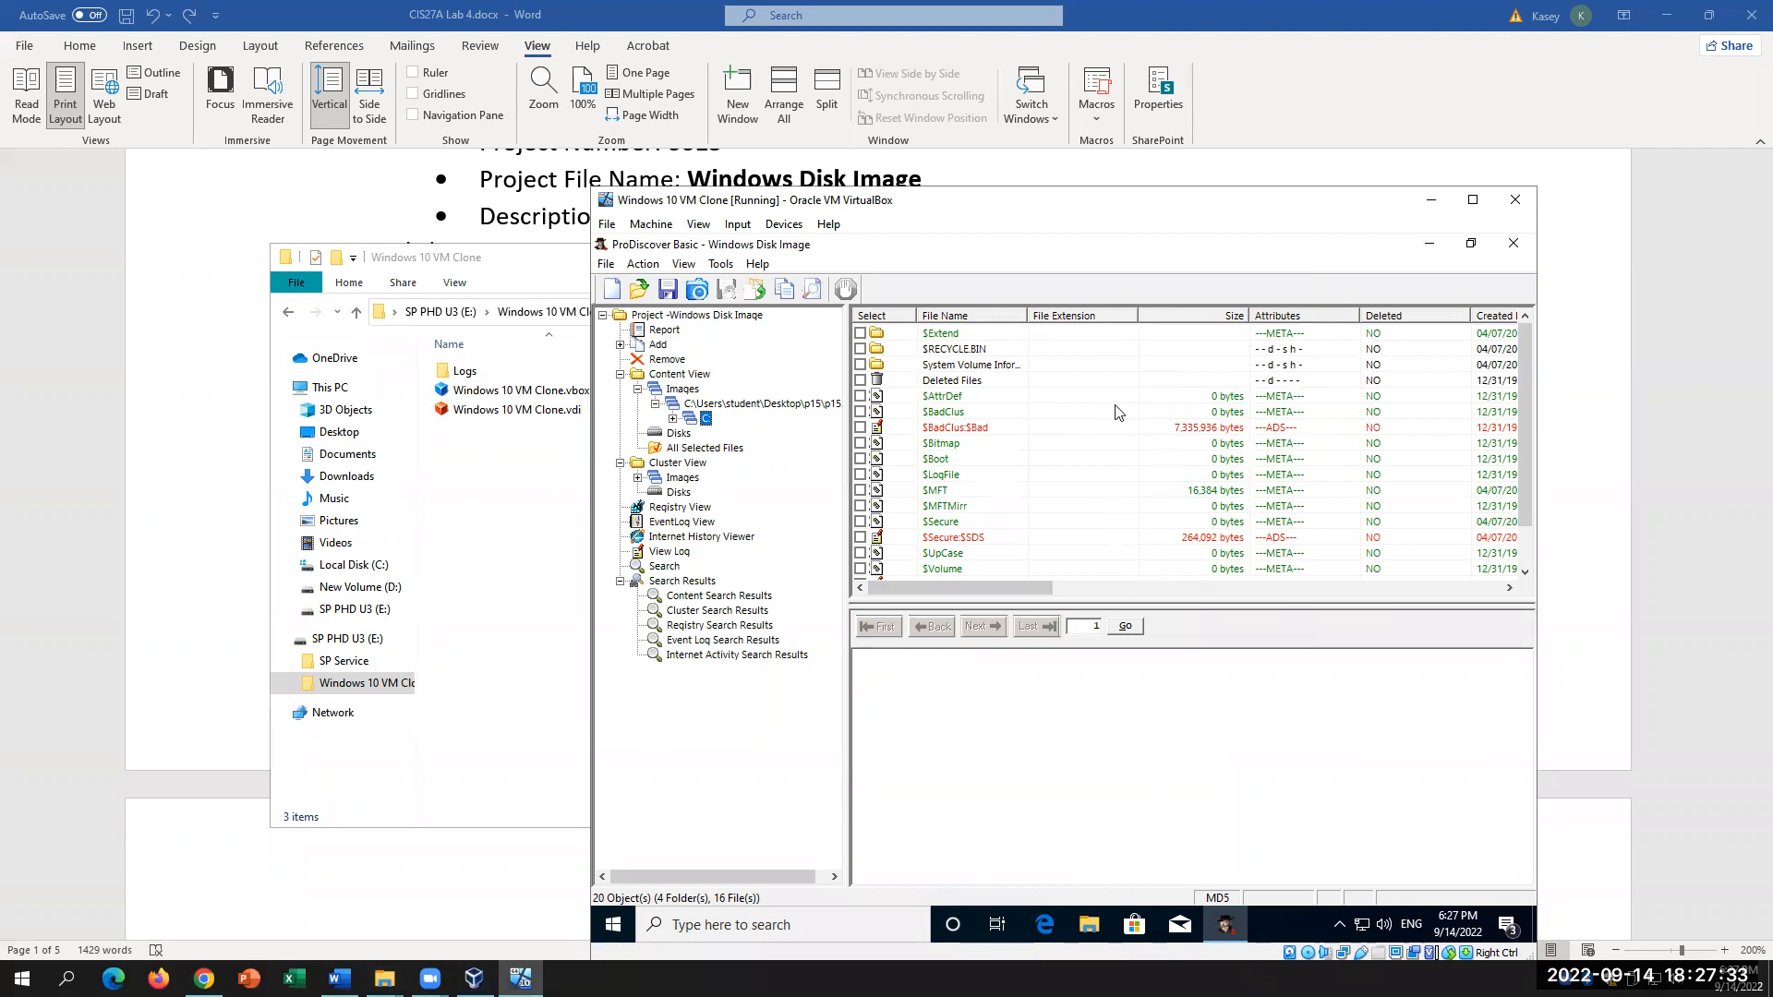
# Step: Expand $Extend to list $RmMetadata, then list $RECYCLE.BIN's single SID folder
pyautogui.click(673, 419)
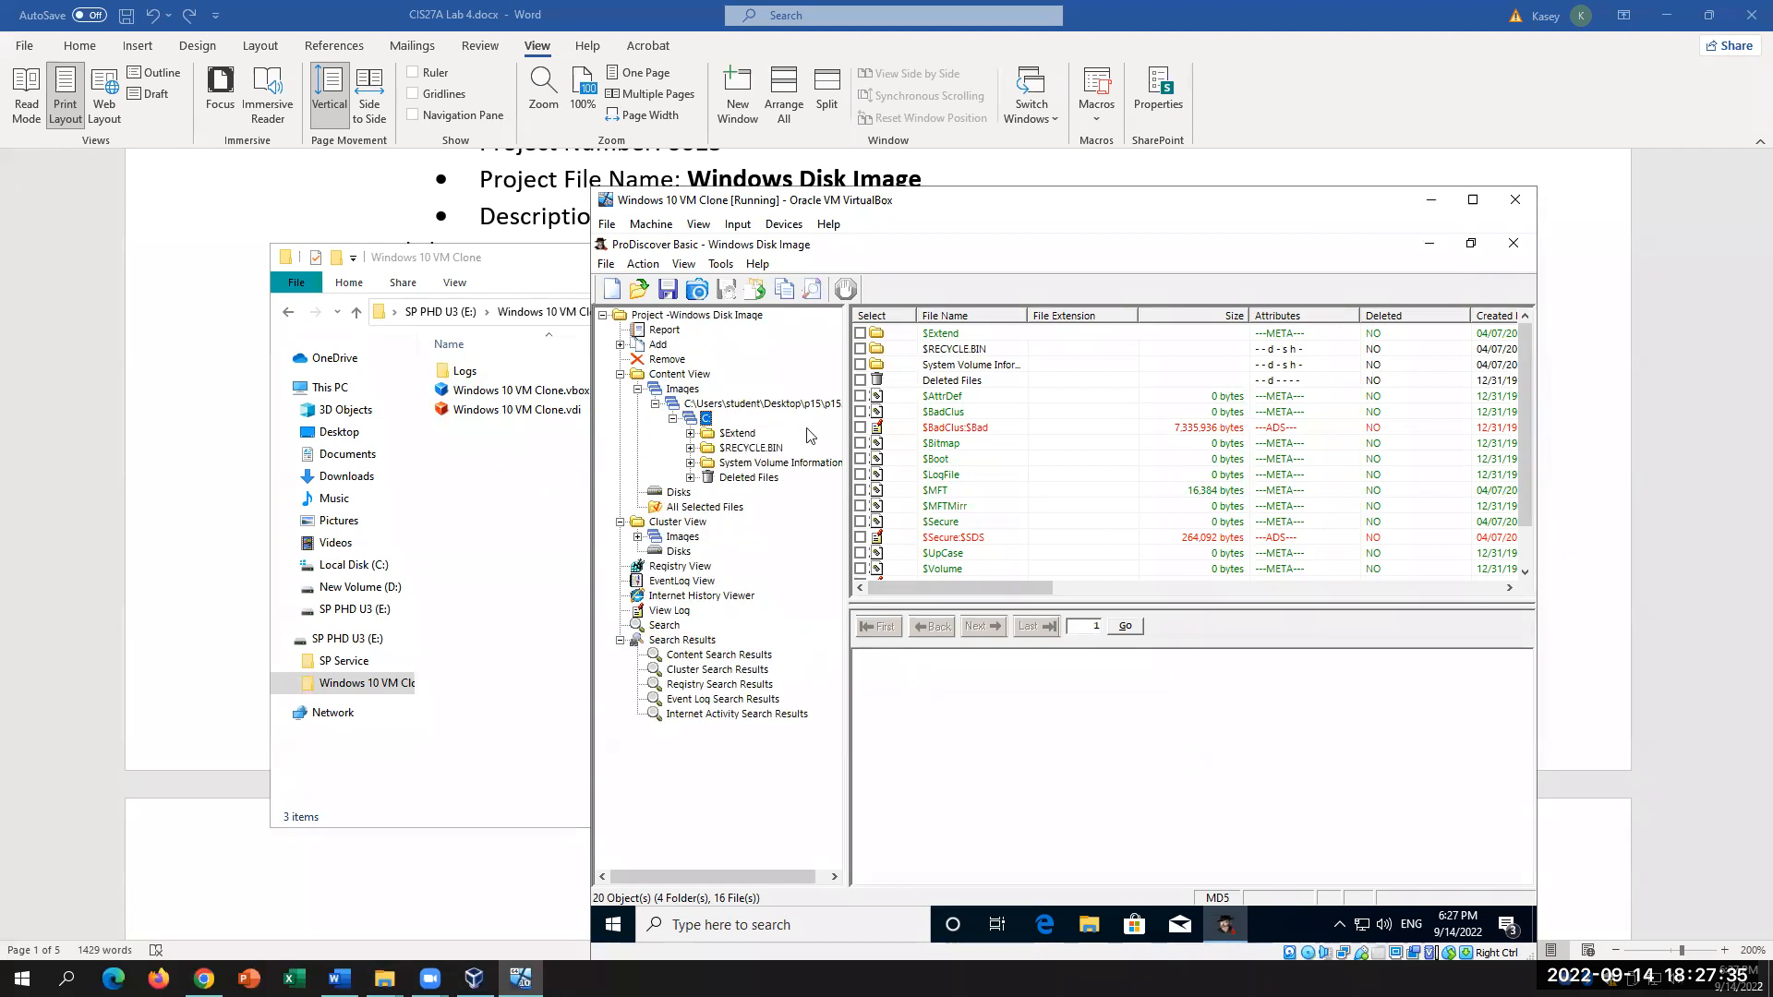
pyautogui.click(691, 433)
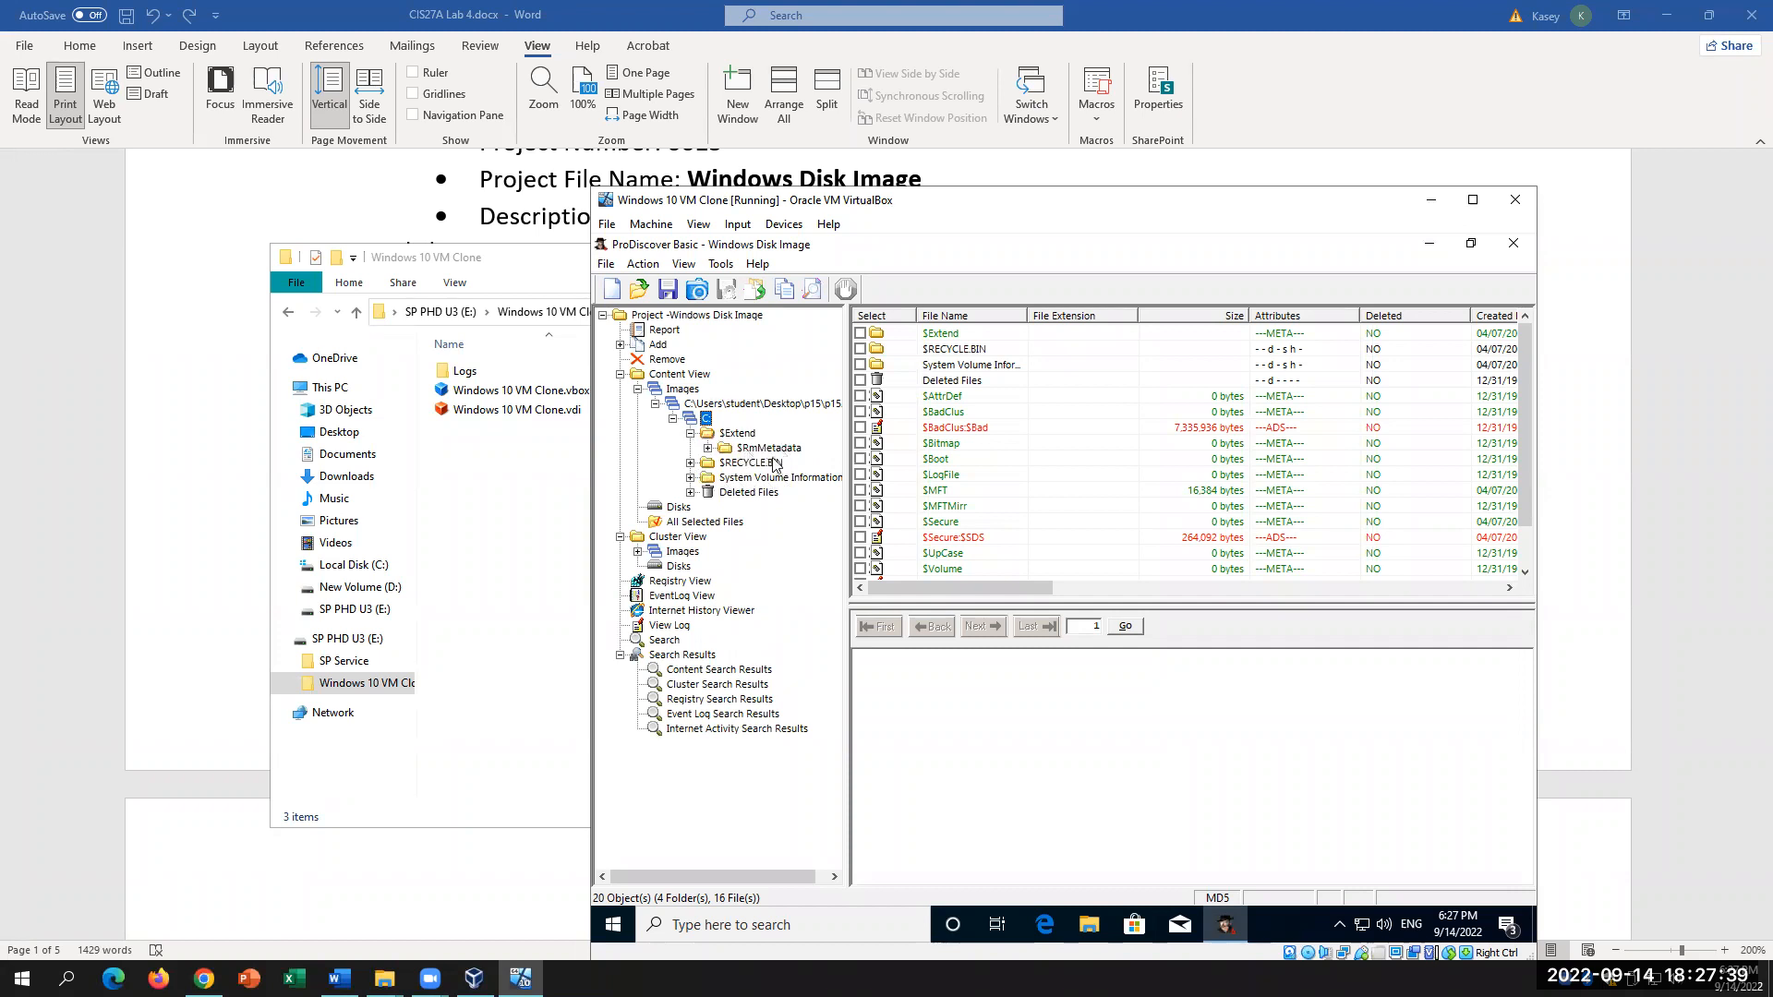
pyautogui.click(772, 449)
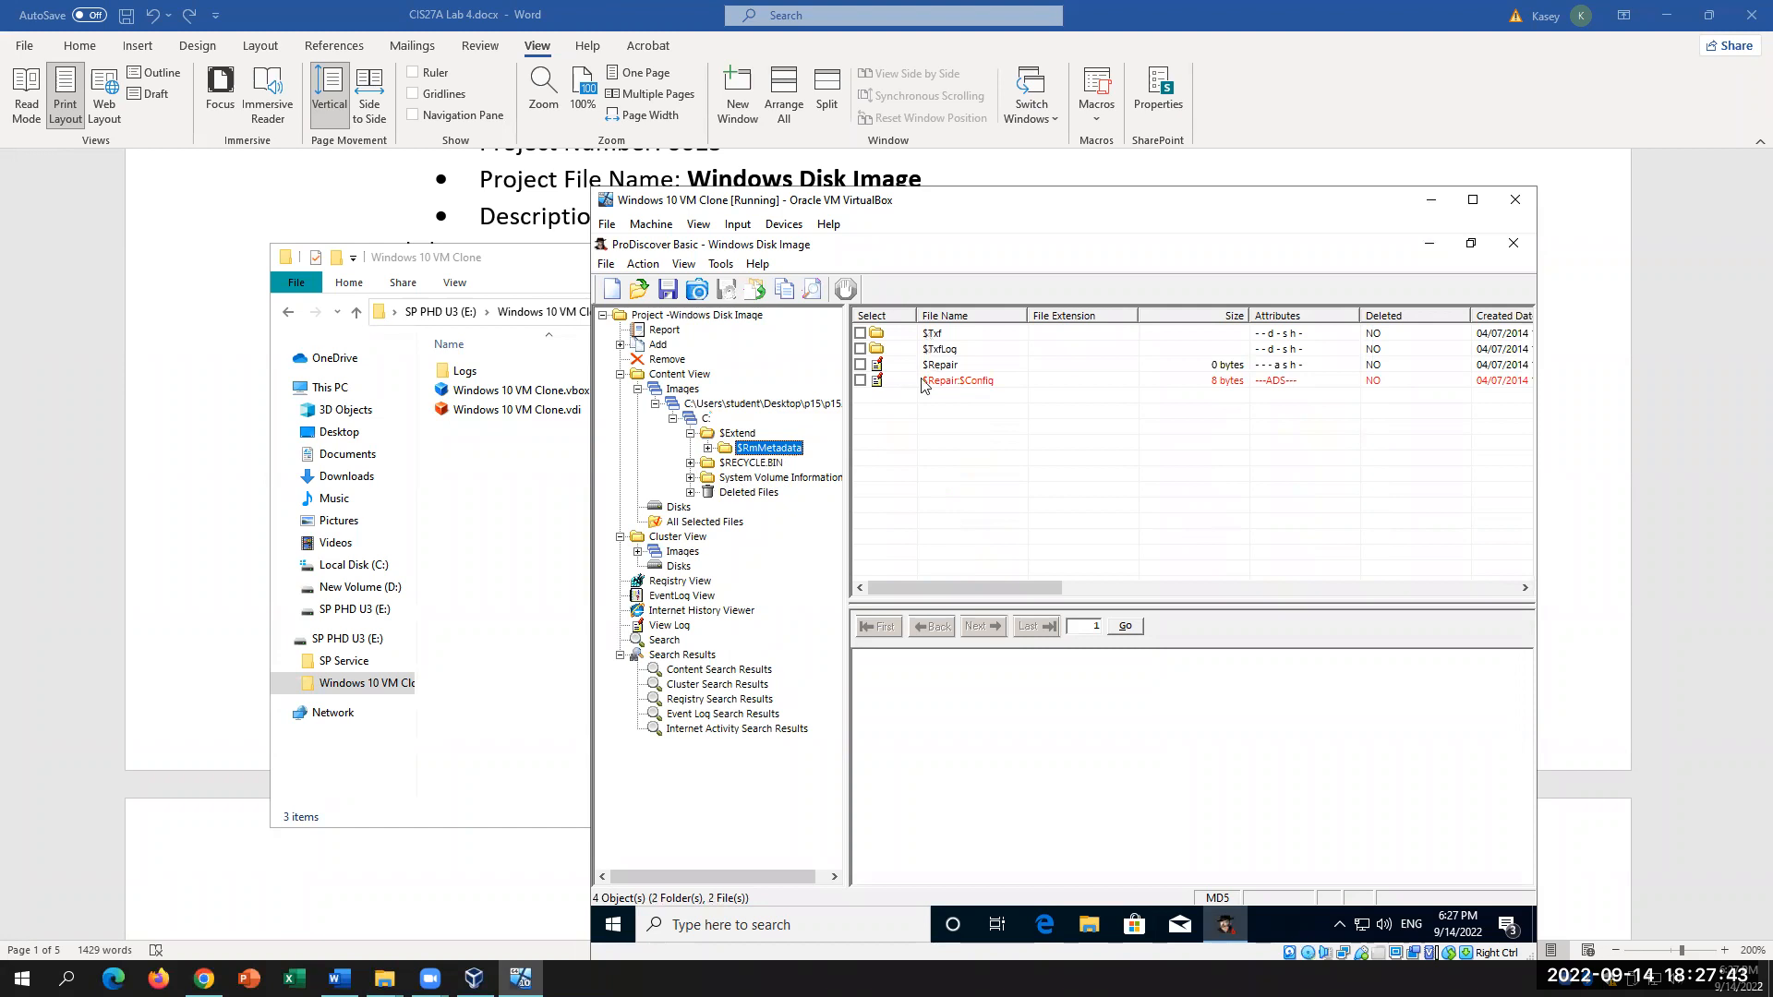
pyautogui.click(690, 463)
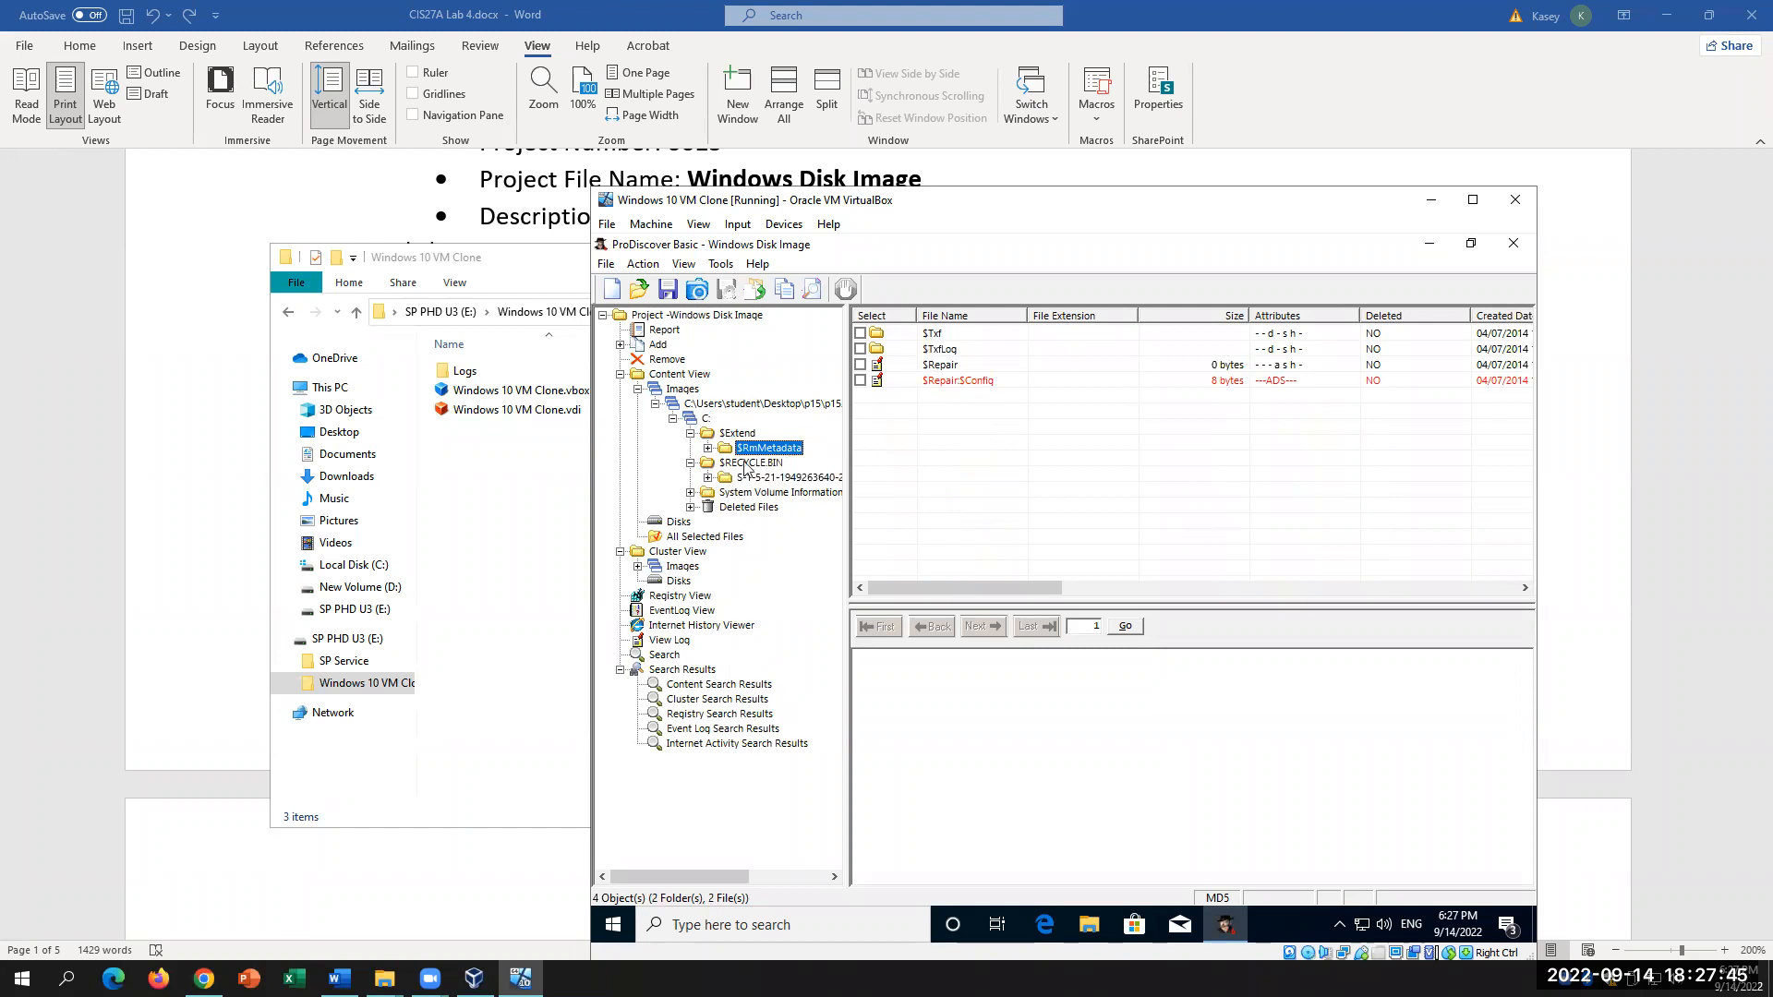
pyautogui.click(765, 463)
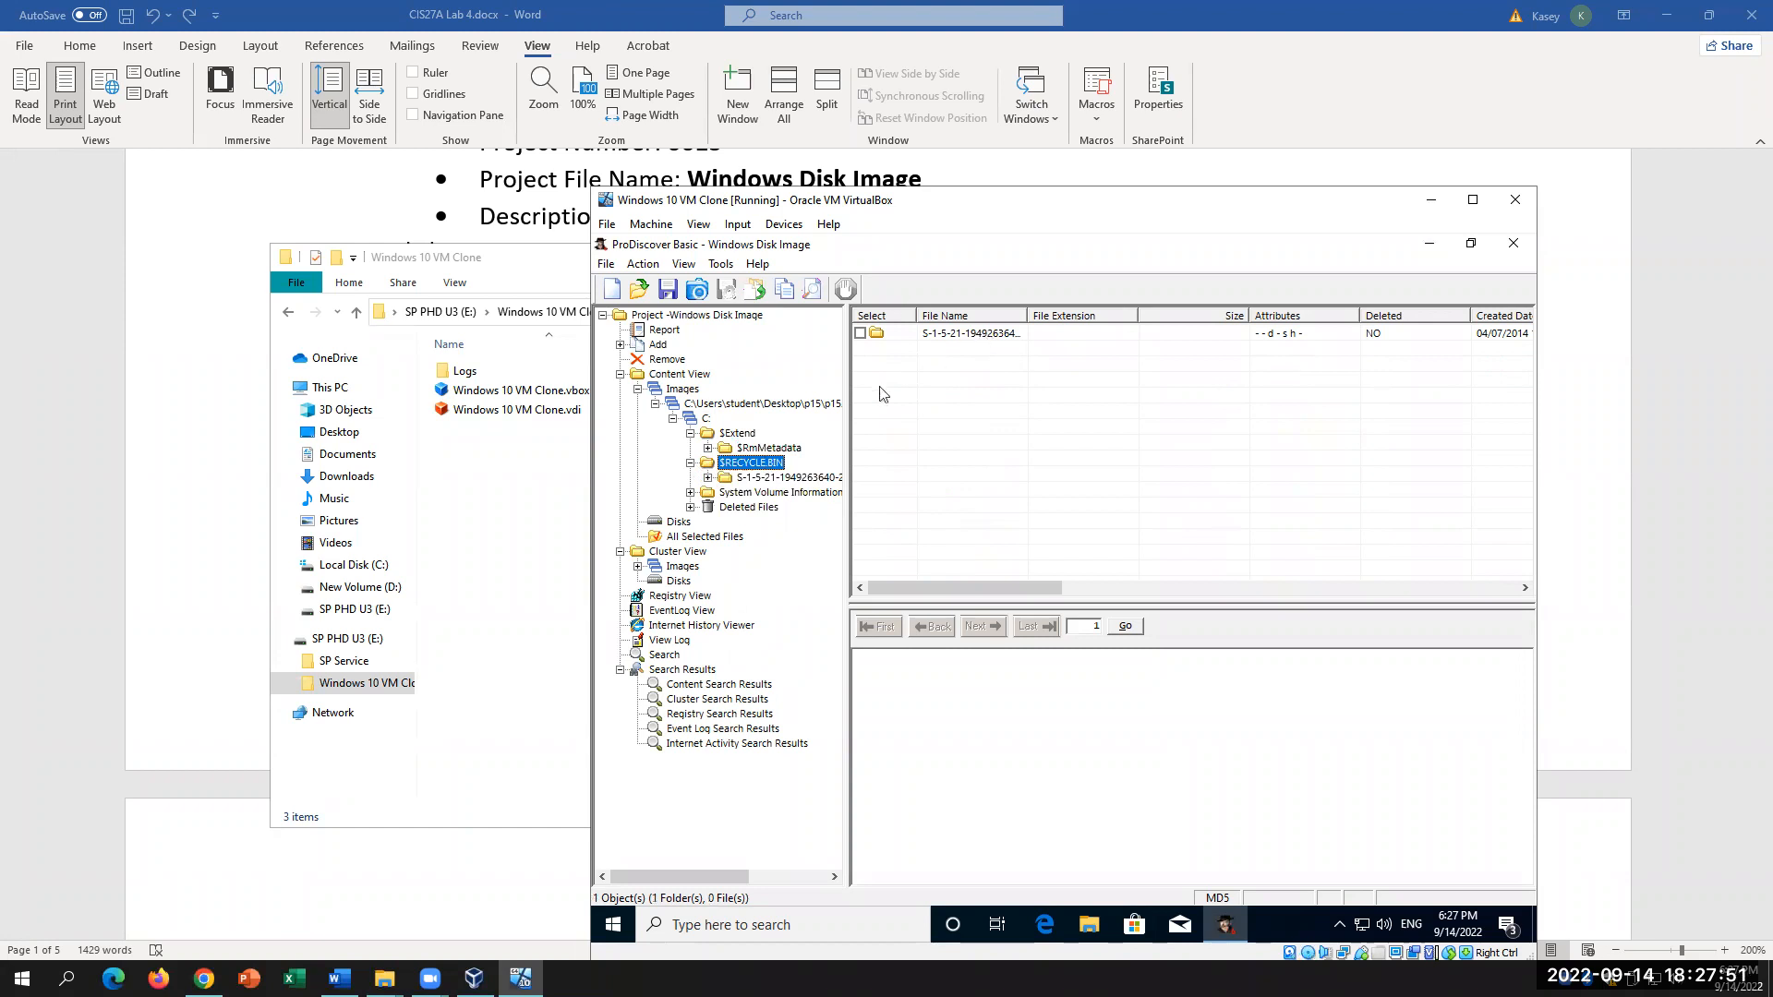
pyautogui.click(158, 663)
# Step: Read the lab's System Volume Information note, highlighting 'NTFS file system data'
pyautogui.scroll(-1, 596, 698)
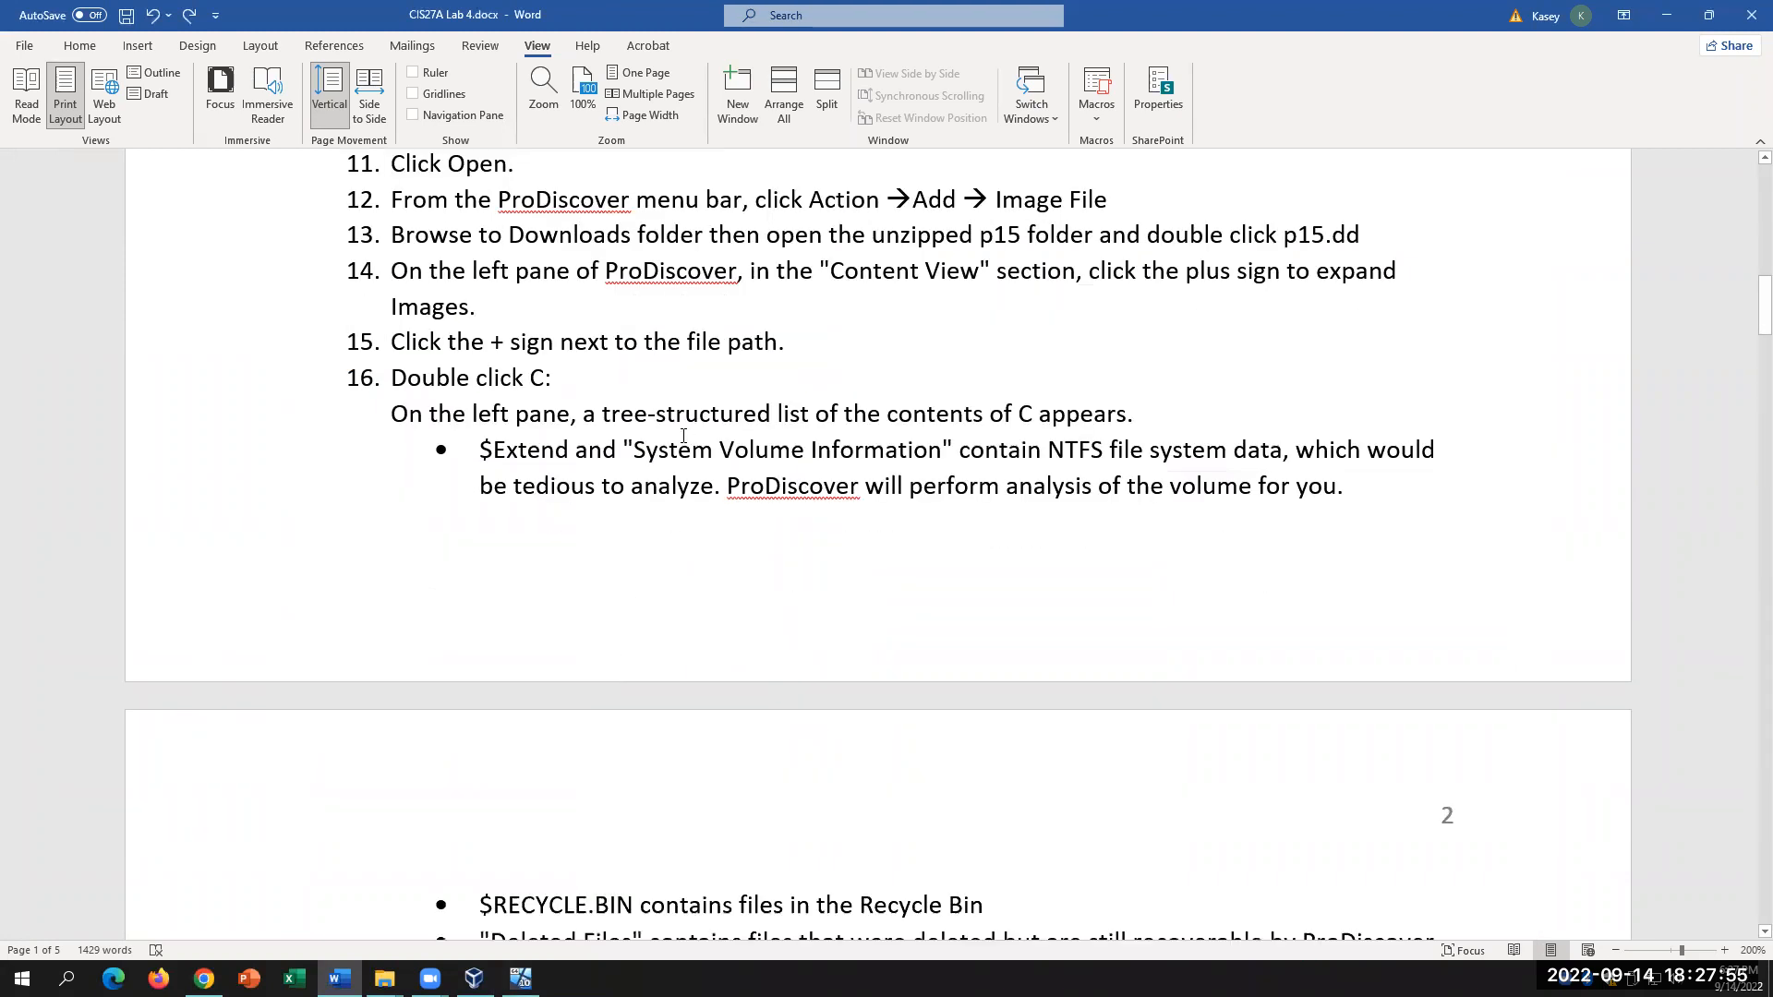
pyautogui.moveTo(480, 450); pyautogui.dragTo(941, 451)
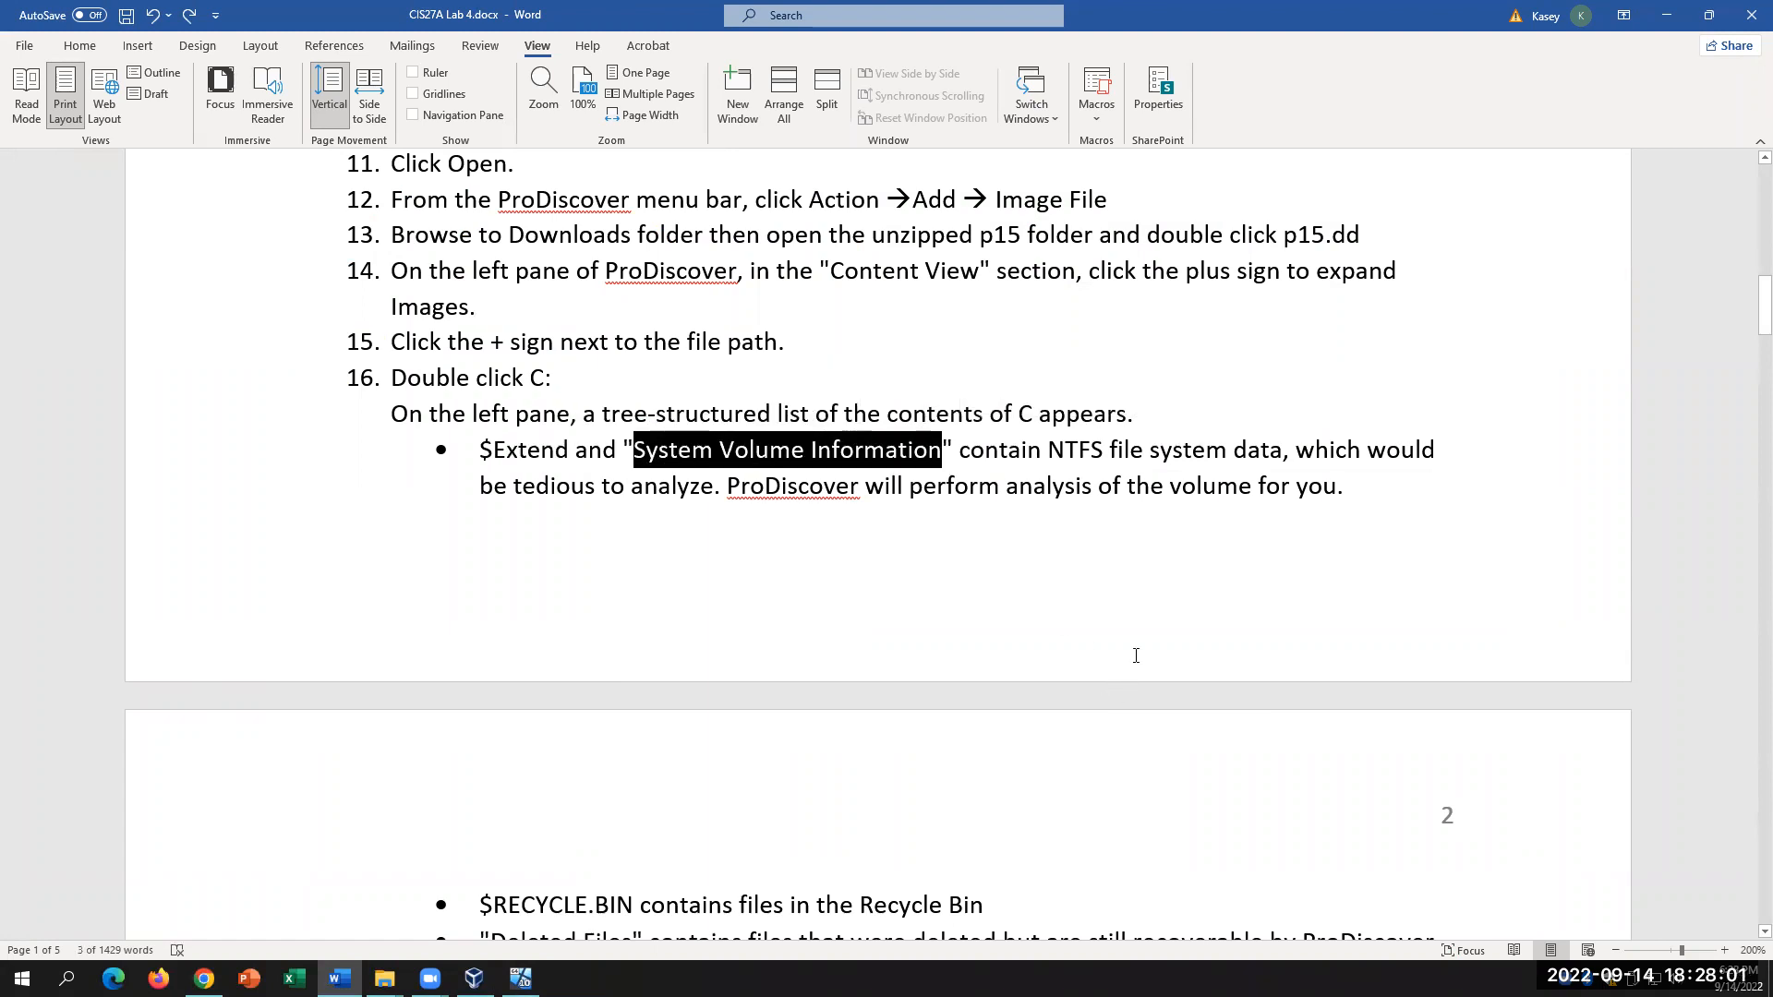
pyautogui.moveTo(1049, 451); pyautogui.dragTo(1271, 443)
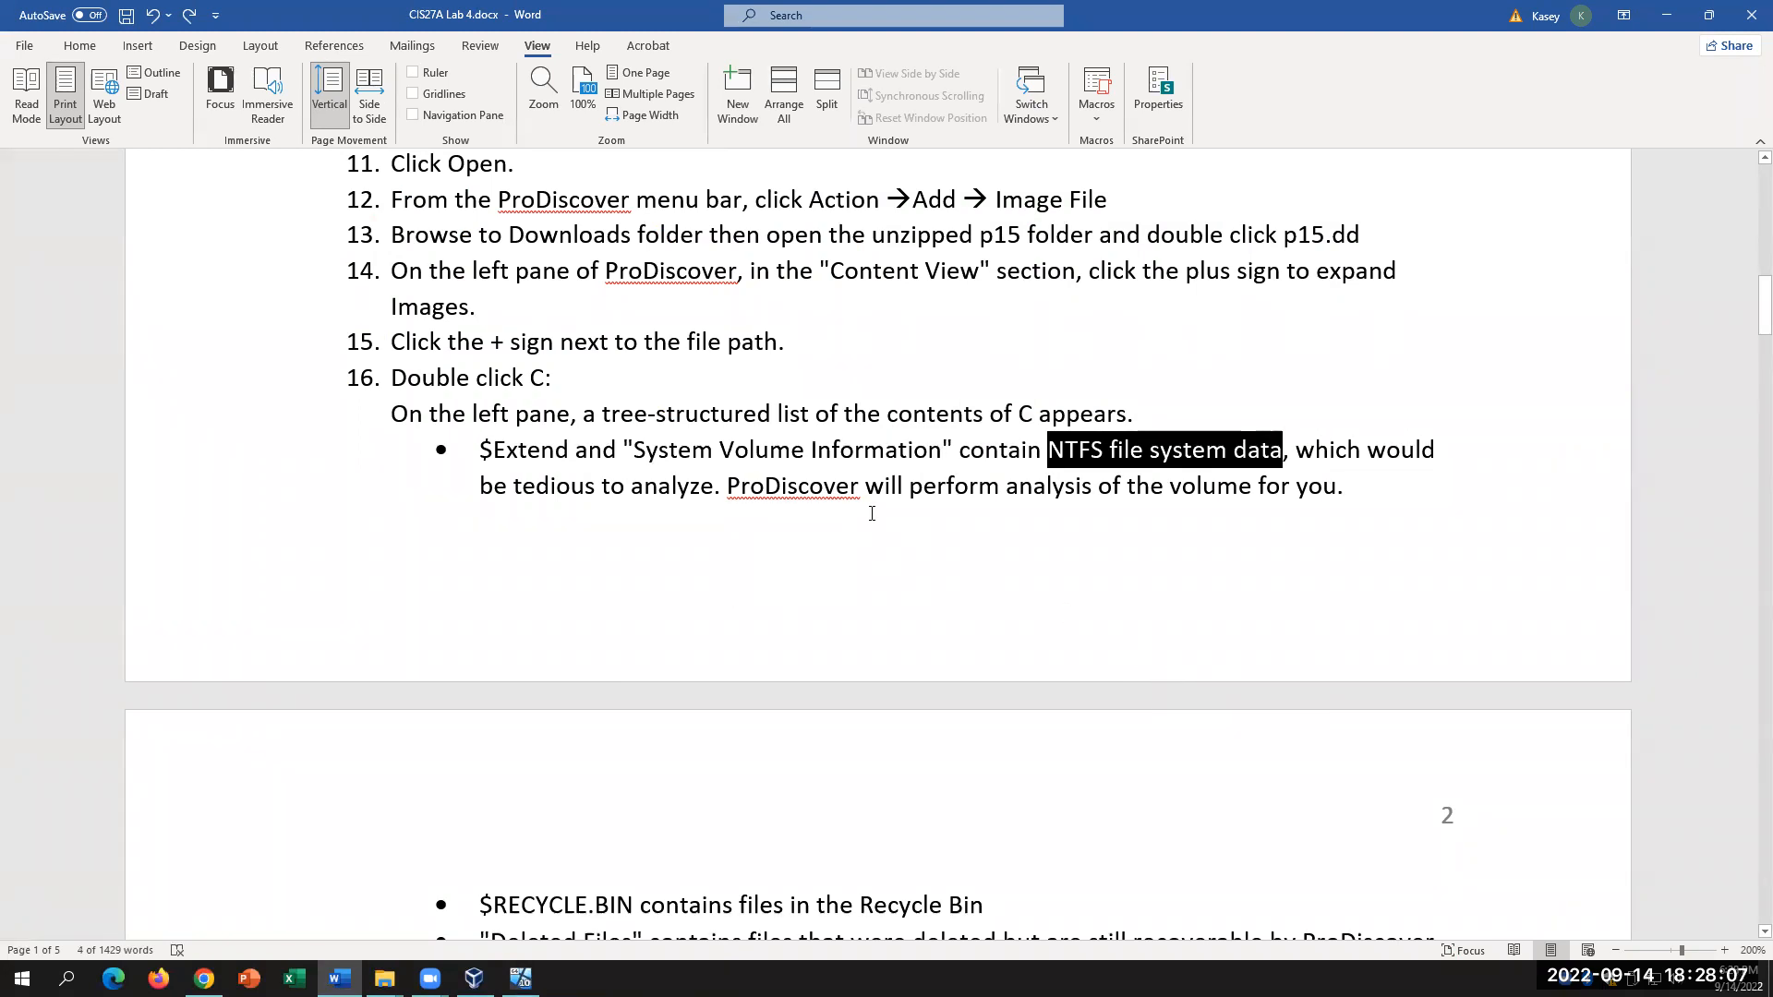
pyautogui.click(803, 490)
pyautogui.scroll(-2, 977, 614)
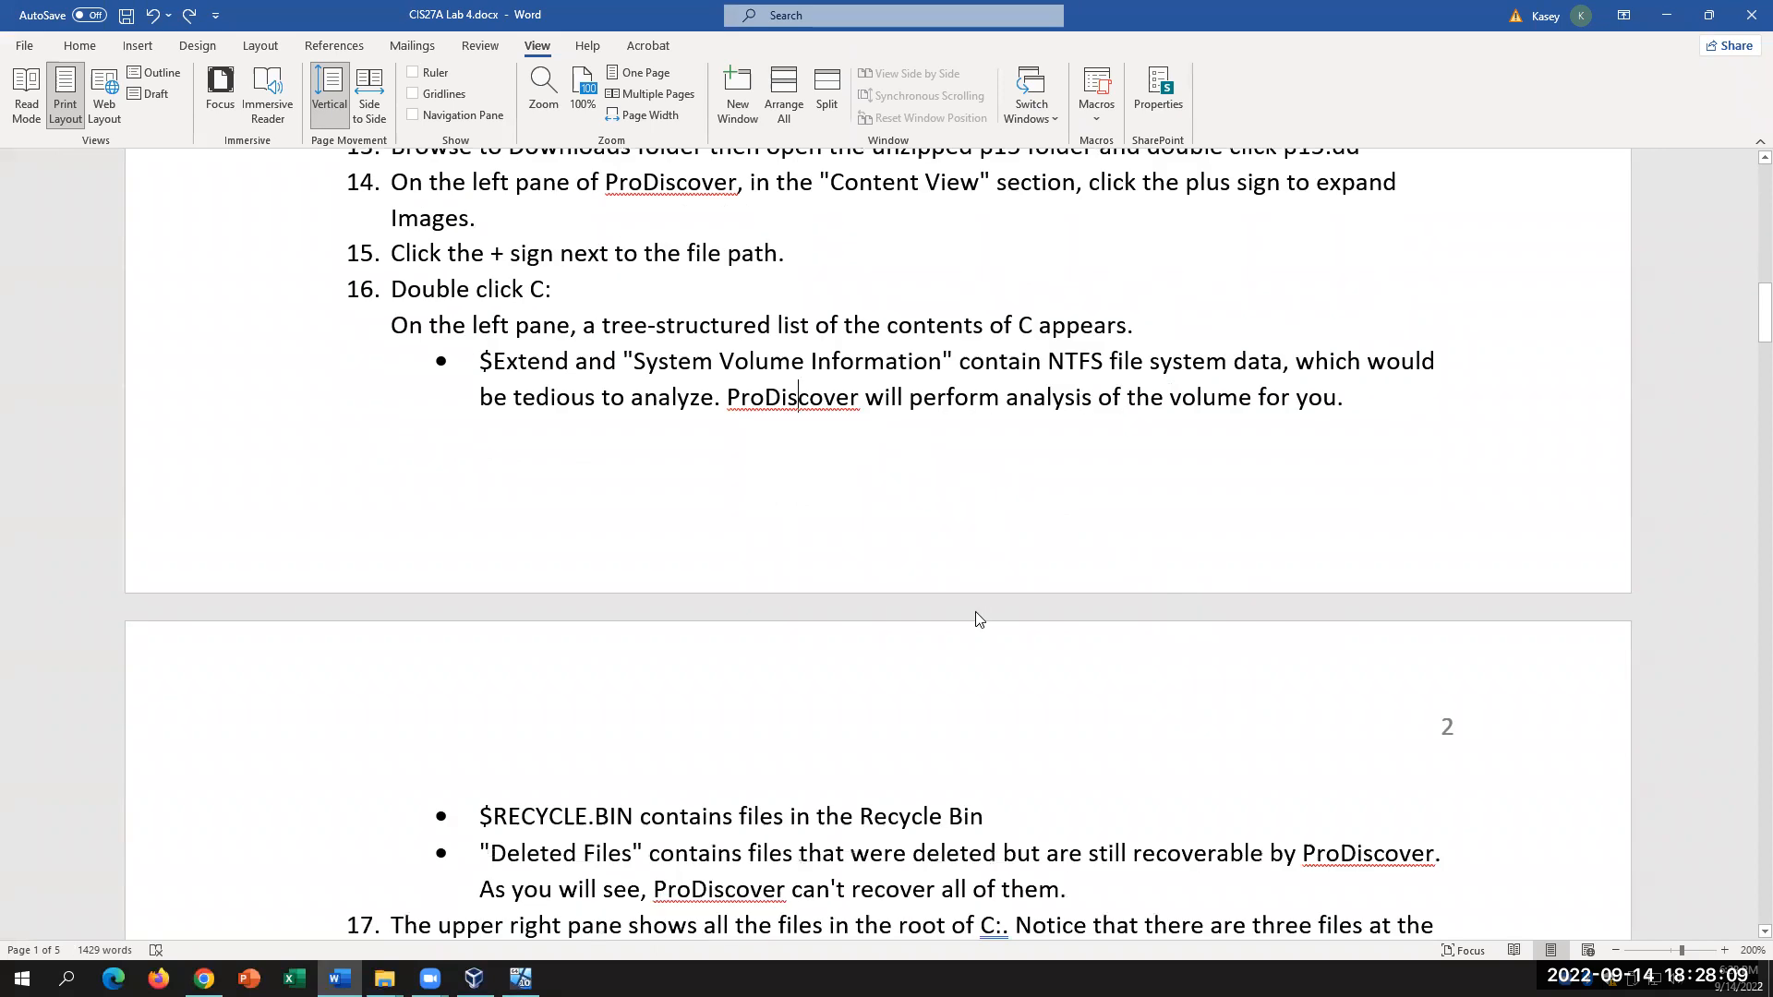
pyautogui.scroll(-1, 965, 595)
pyautogui.scroll(2, 969, 404)
# Step: Highlight the ProDiscover analysis sentence and 'Deleted Files', then return to ProDiscover
pyautogui.moveTo(728, 399); pyautogui.dragTo(1337, 399)
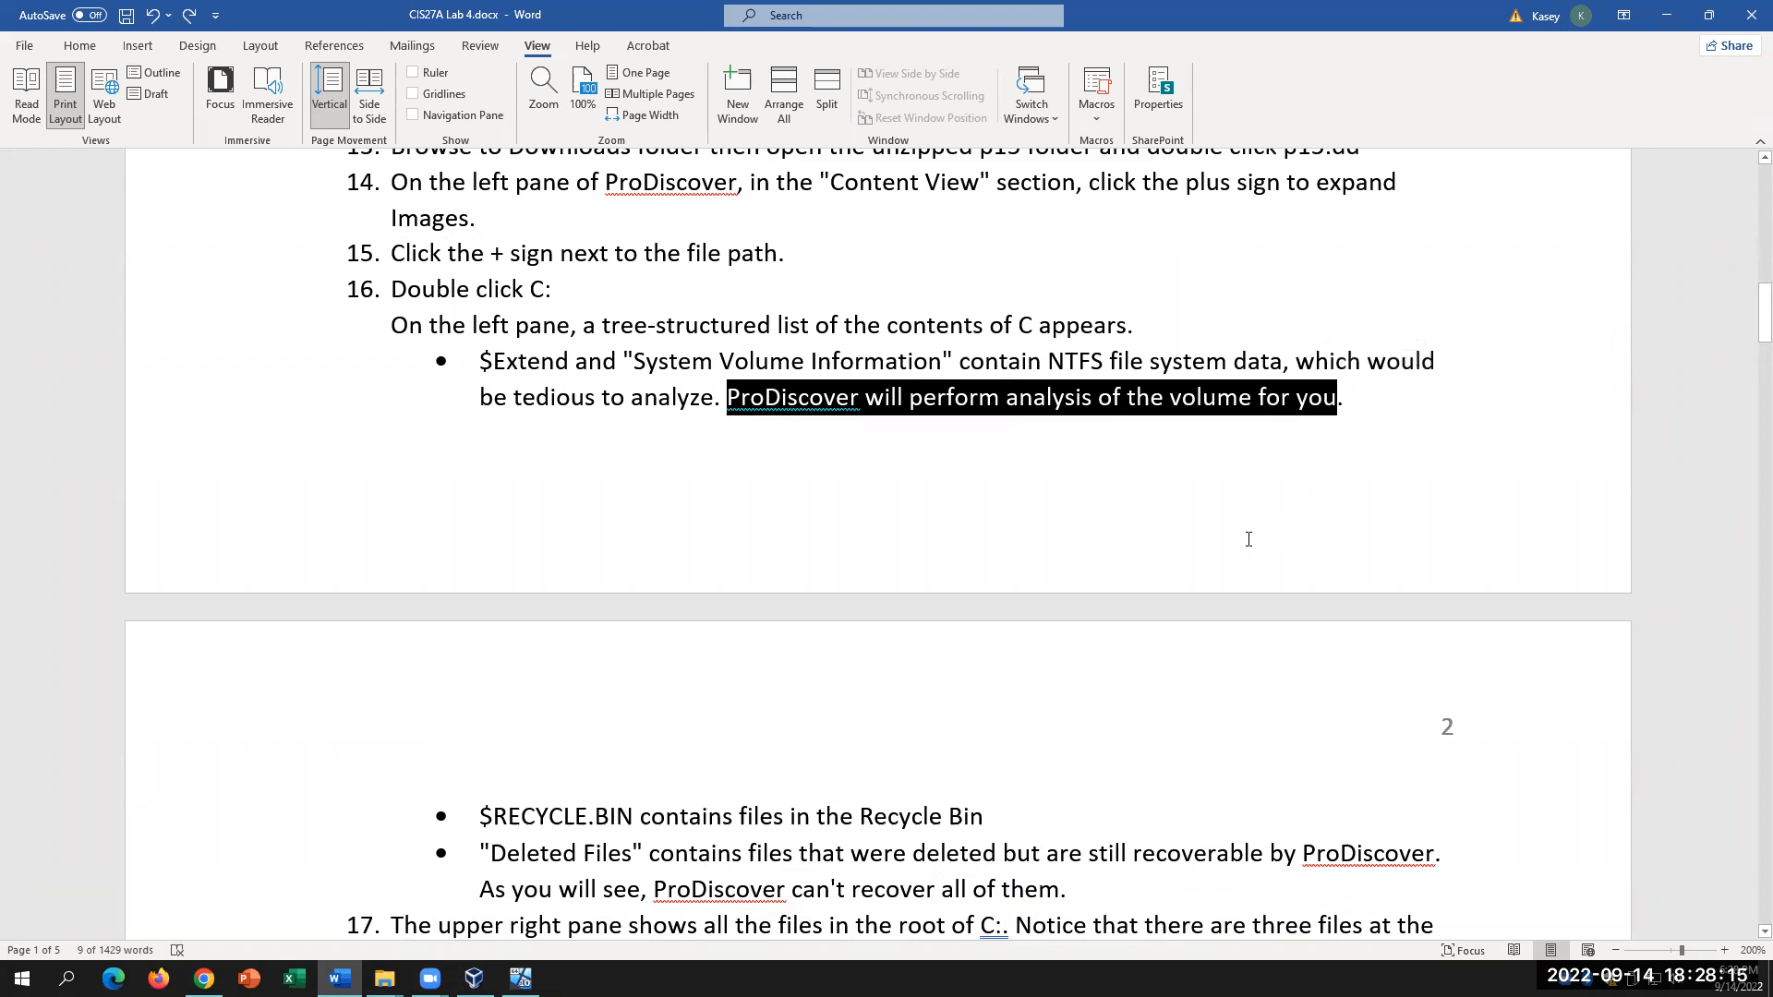
pyautogui.scroll(-2, 1162, 543)
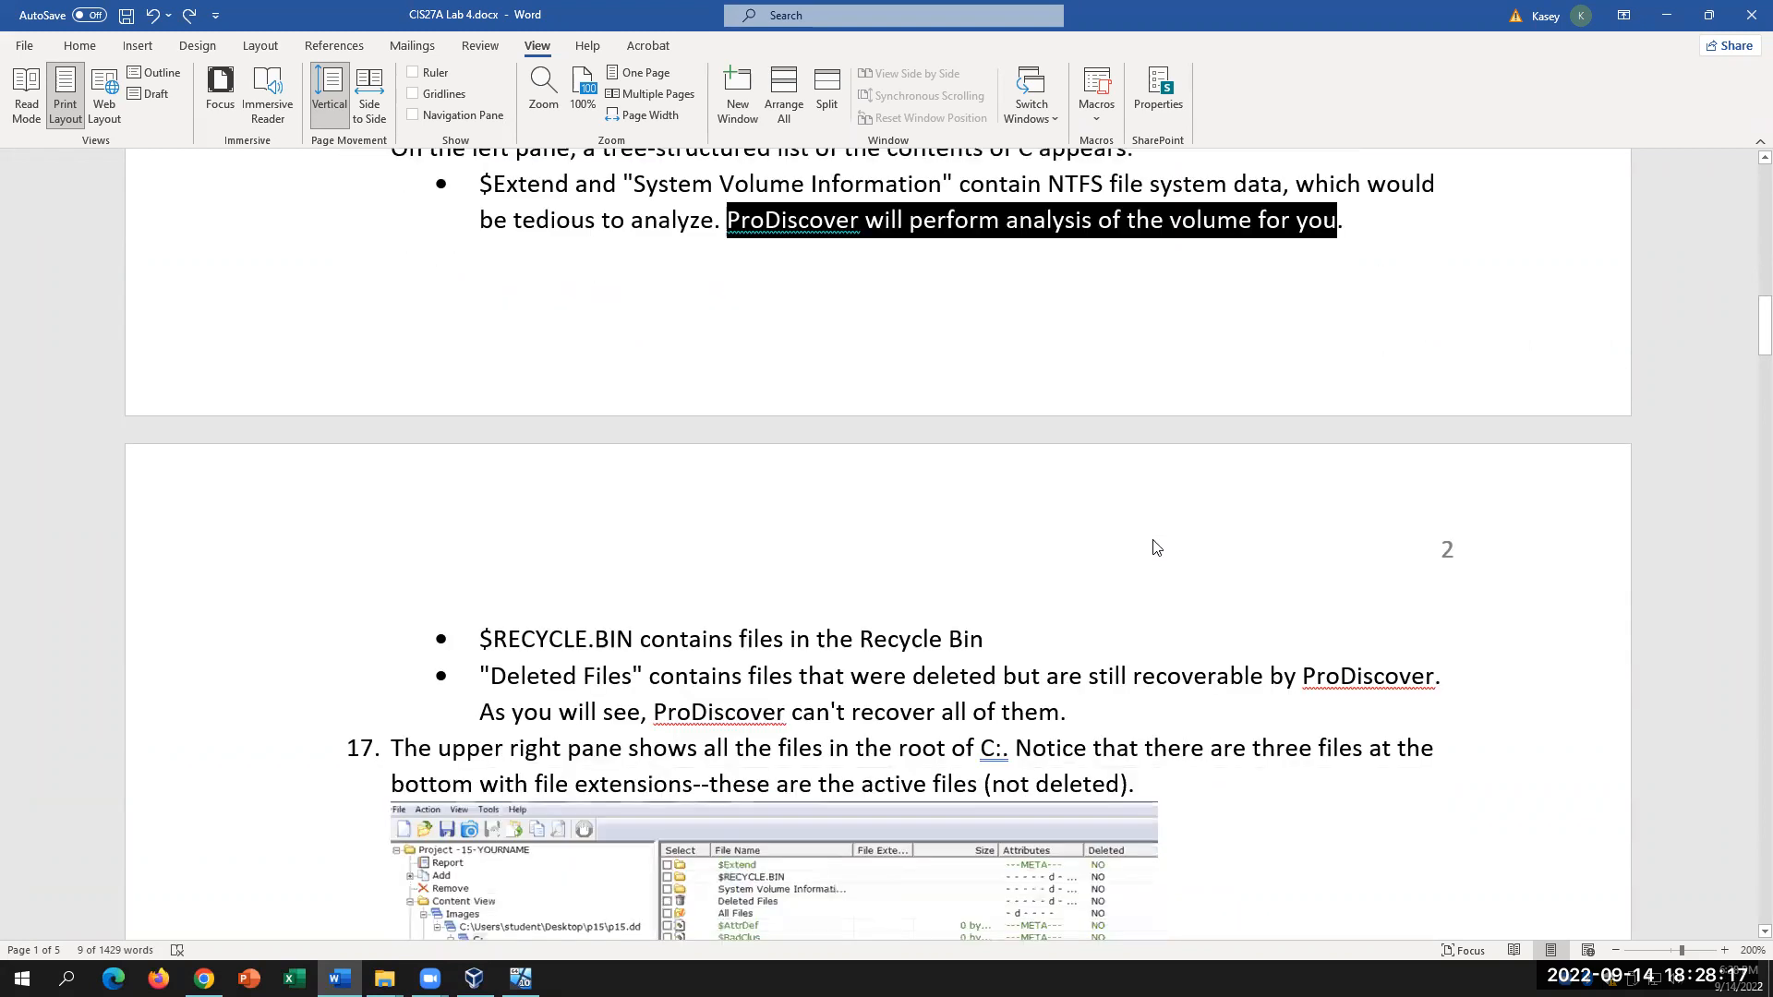
pyautogui.click(759, 639)
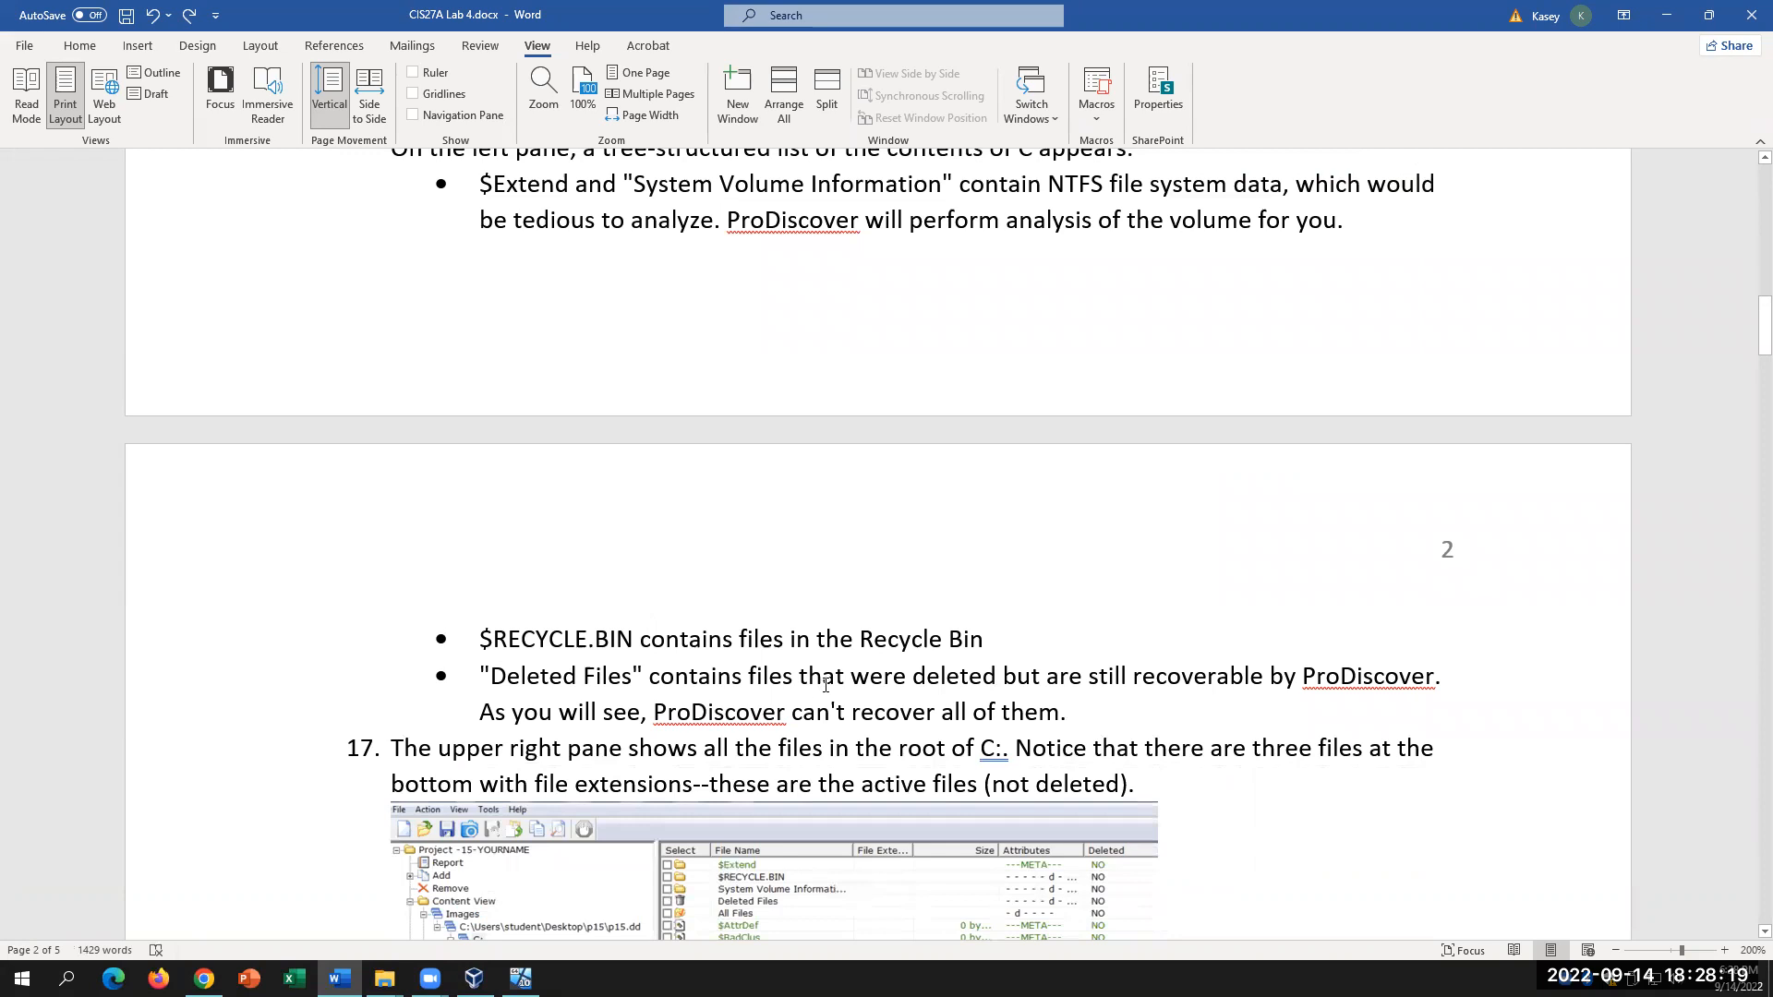
pyautogui.scroll(-1, 826, 684)
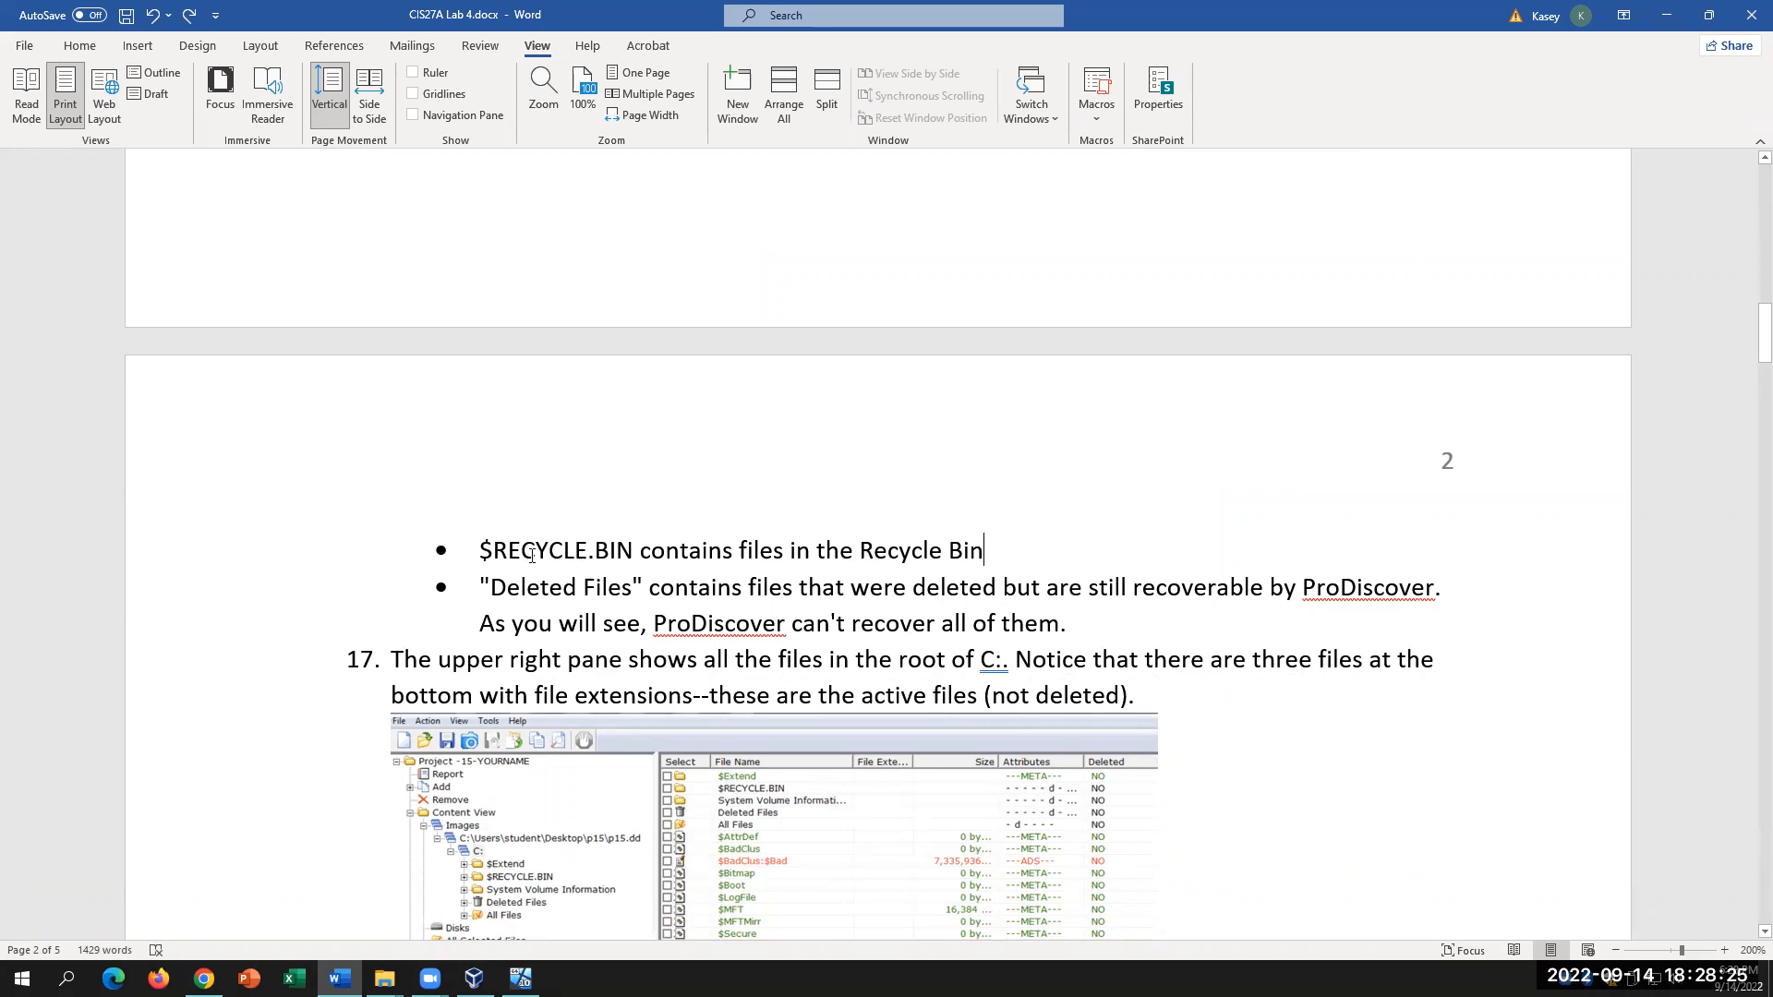
pyautogui.moveTo(482, 582); pyautogui.dragTo(634, 581)
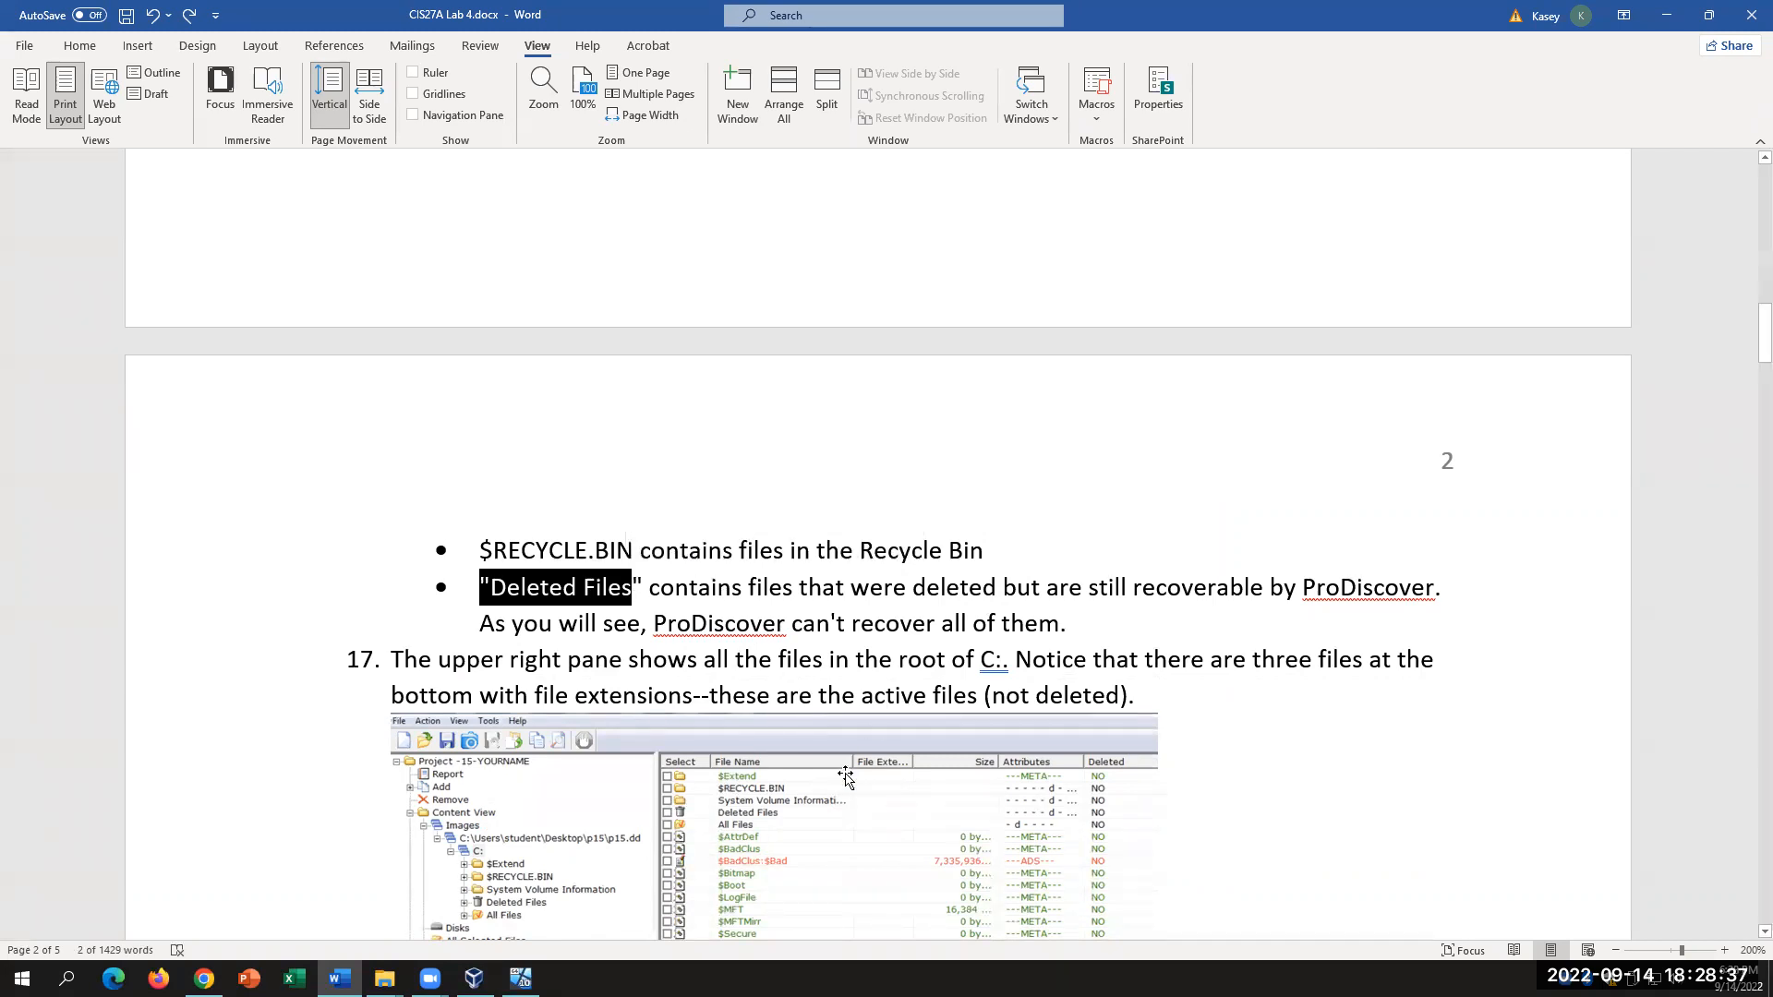
pyautogui.click(521, 978)
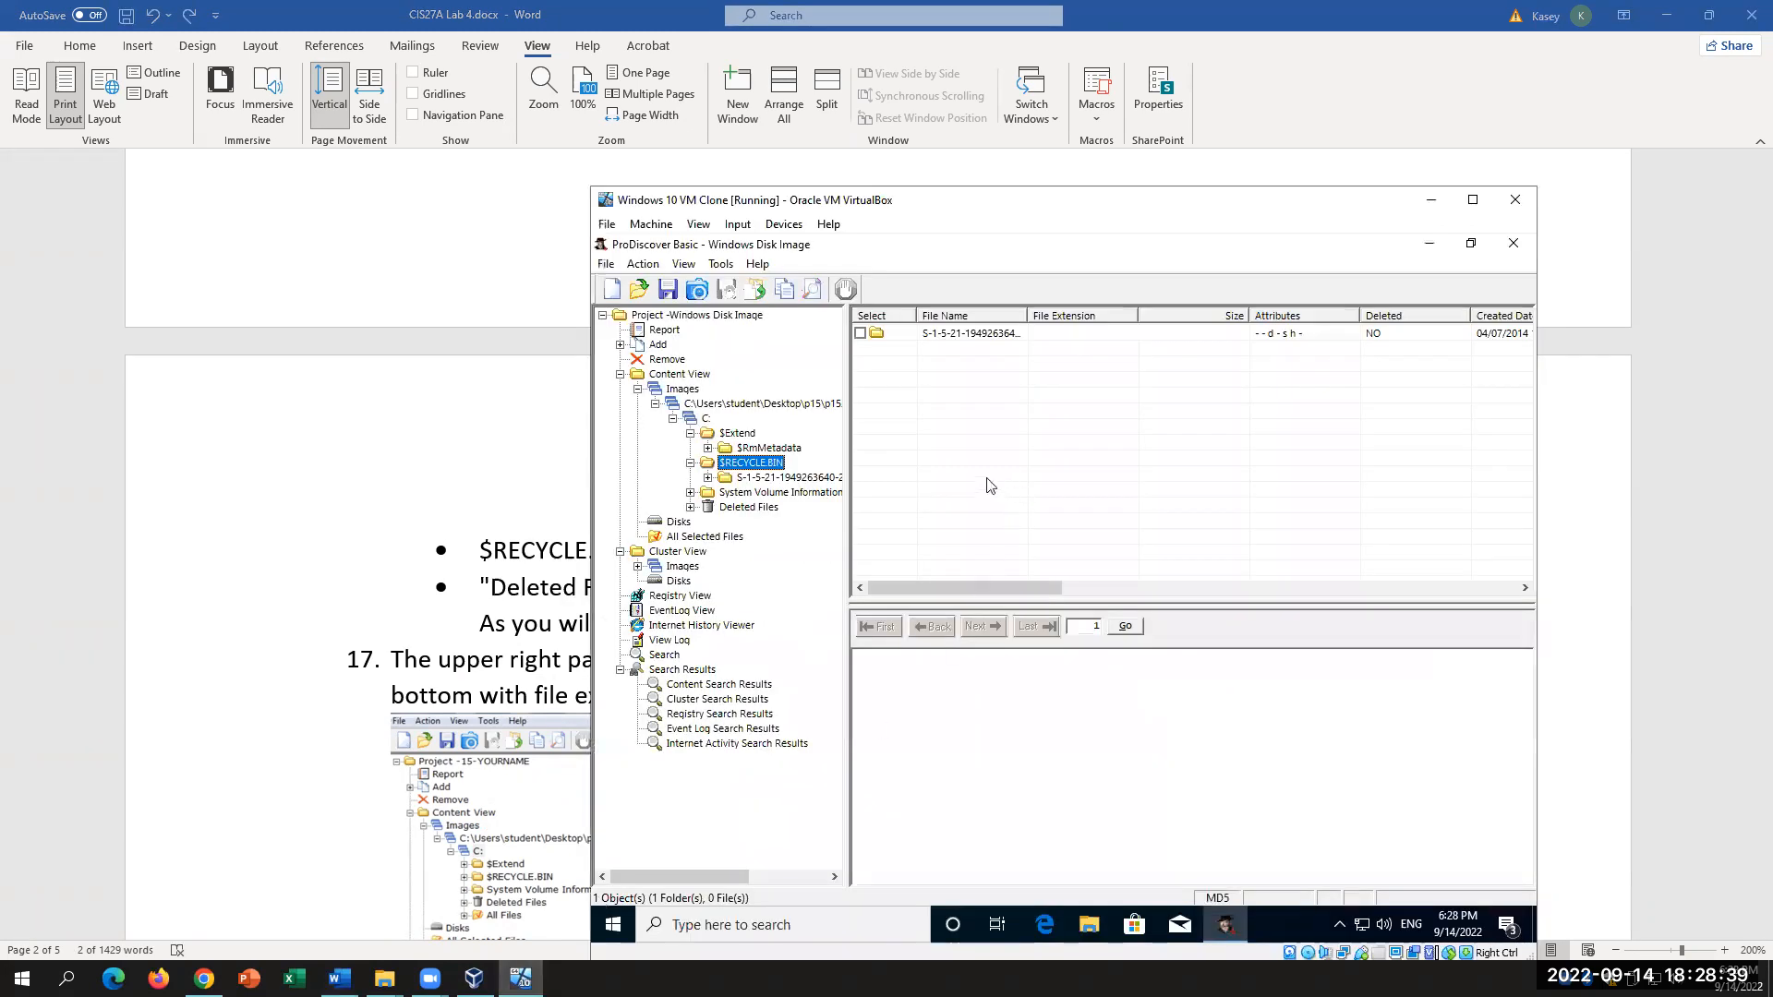
# Step: List the Deleted Files node's deleted jpg and hackers-manifesto docx, checking the Word questions alongside
pyautogui.click(748, 508)
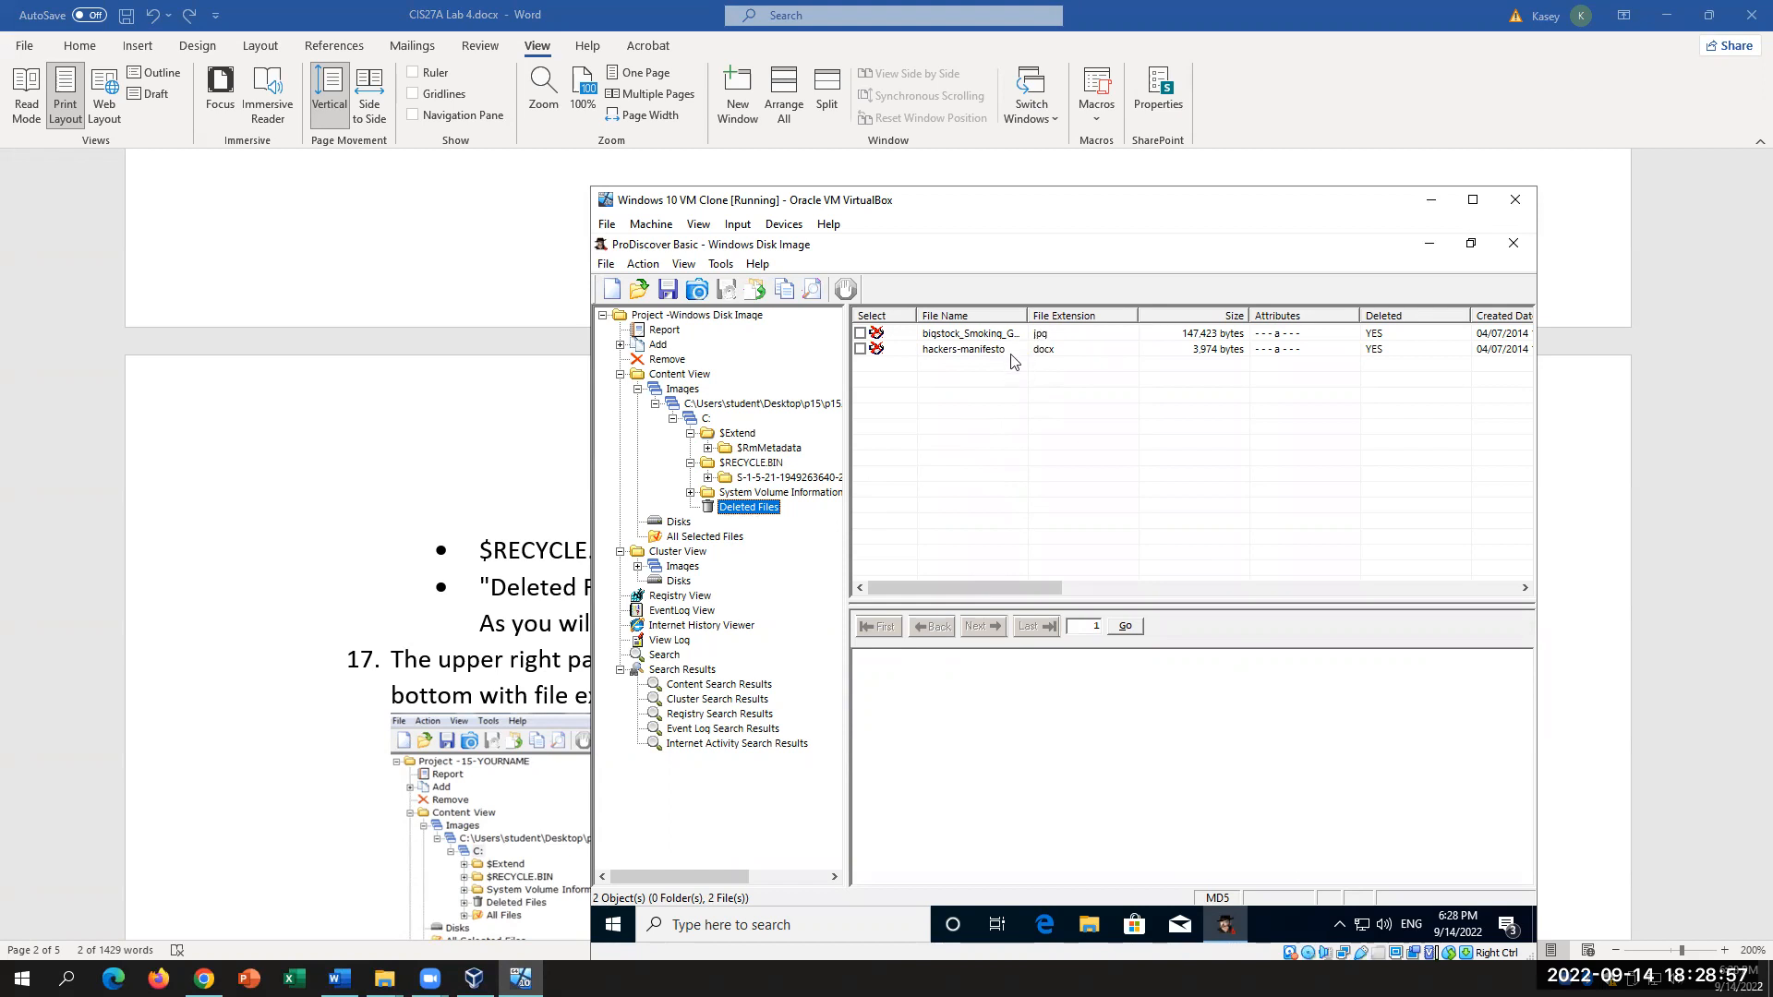
pyautogui.click(443, 564)
pyautogui.scroll(-4, 600, 650)
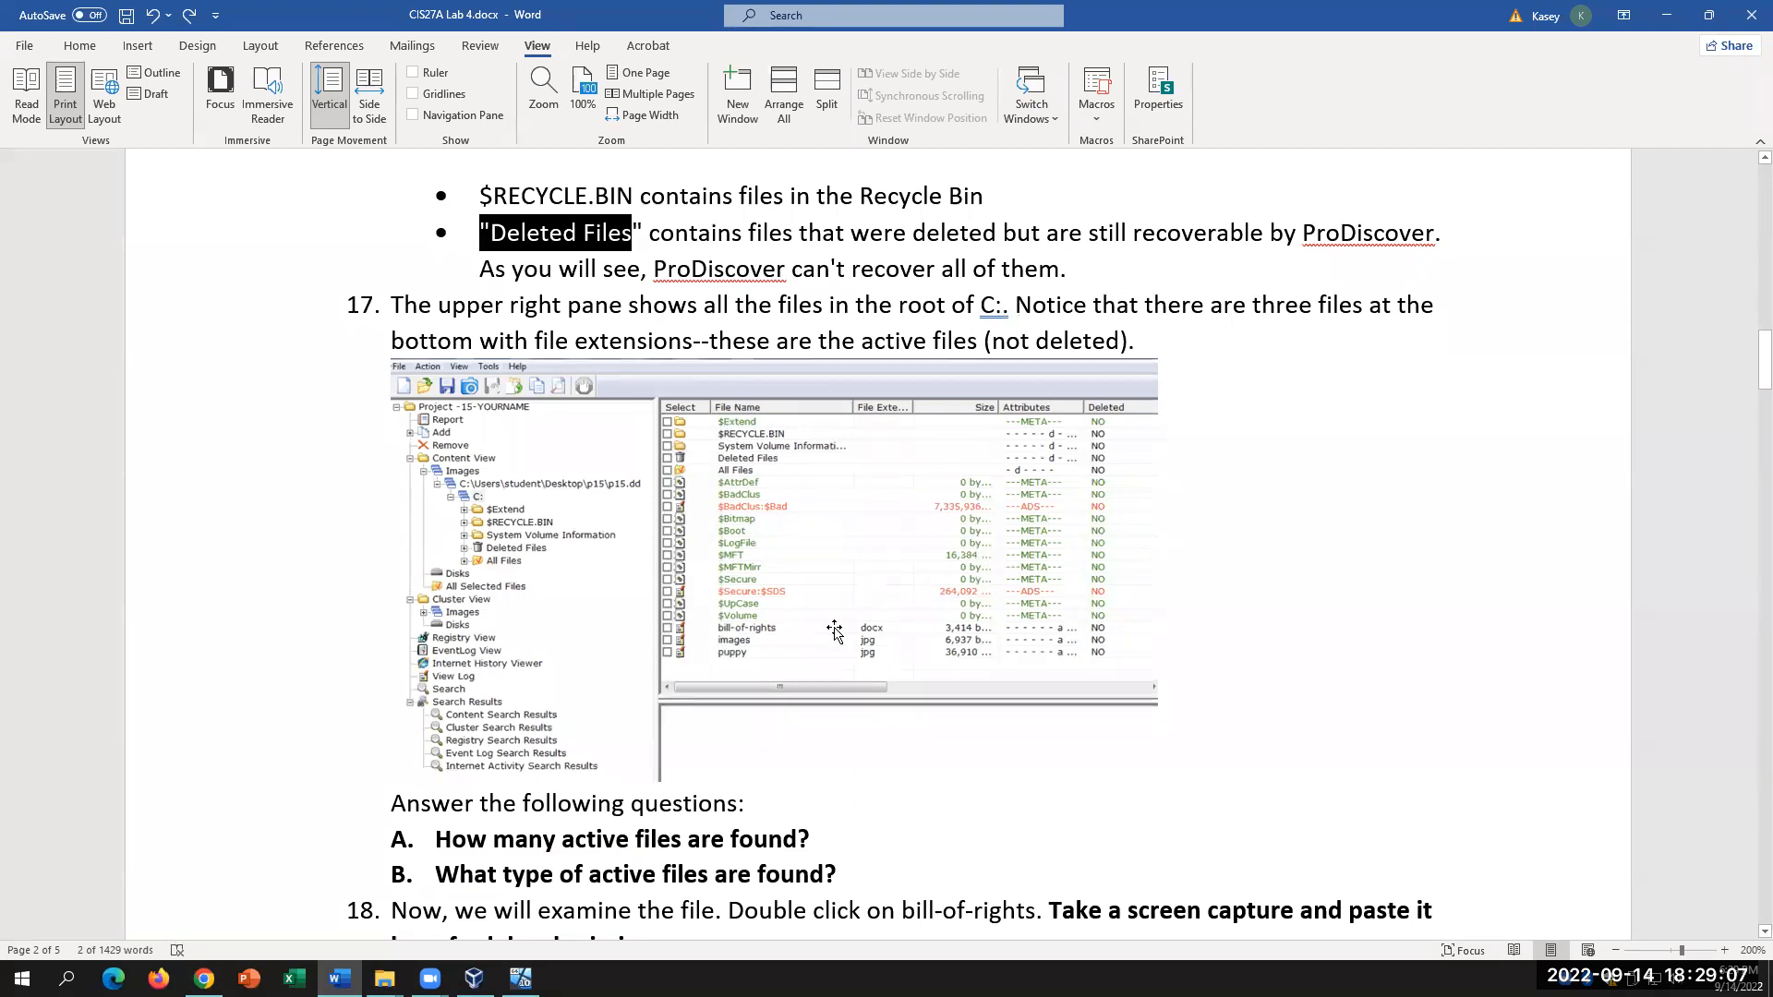
pyautogui.click(521, 978)
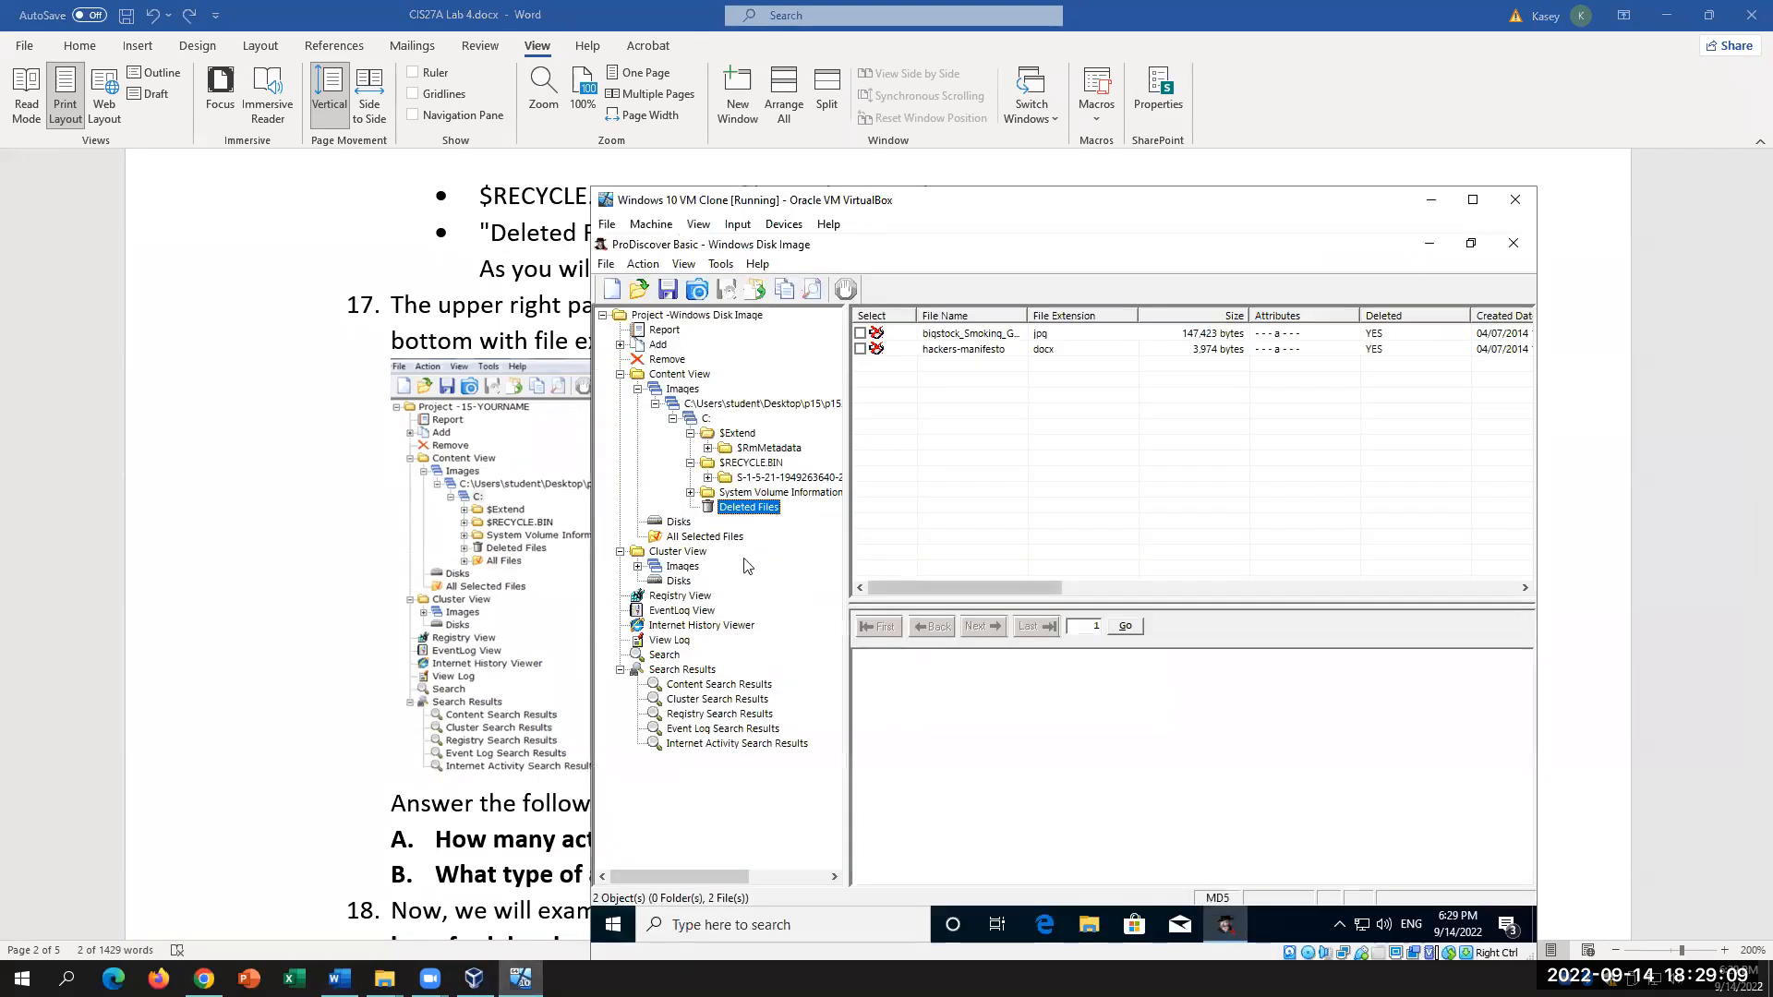
# Step: List C's root files, scroll the list sideways, and preview the raw bytes of images and puppy
pyautogui.click(691, 420)
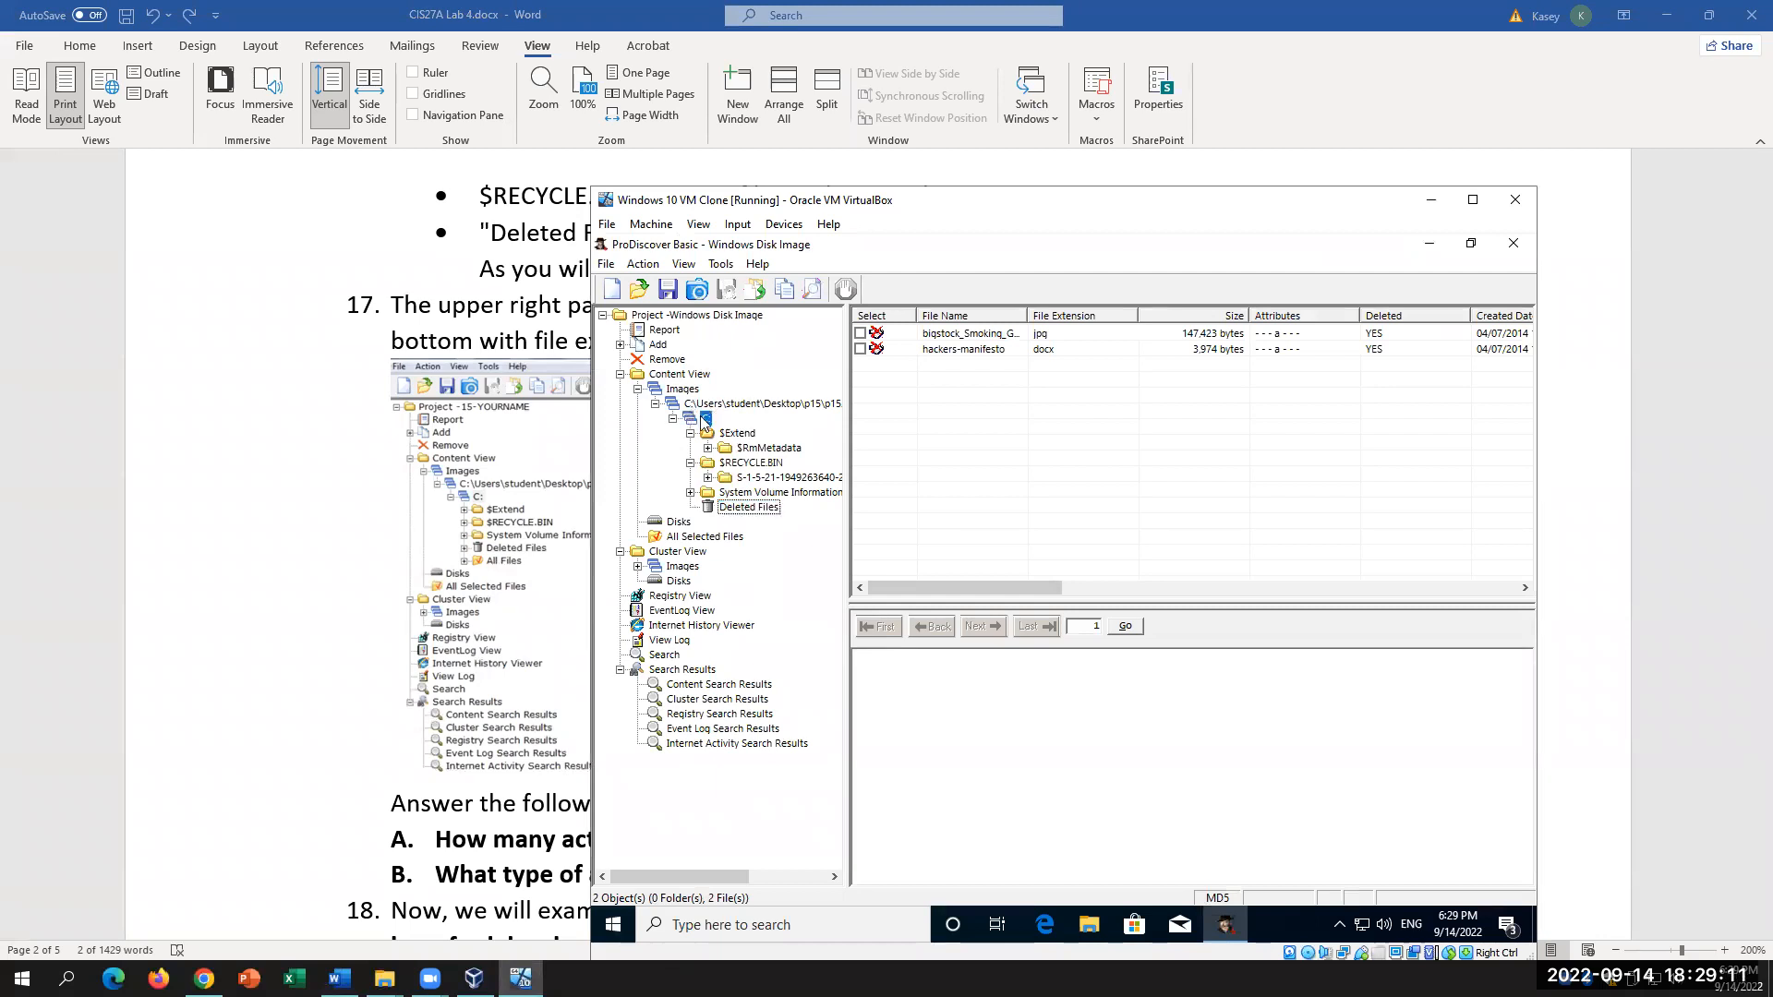
pyautogui.scroll(-1, 1100, 537)
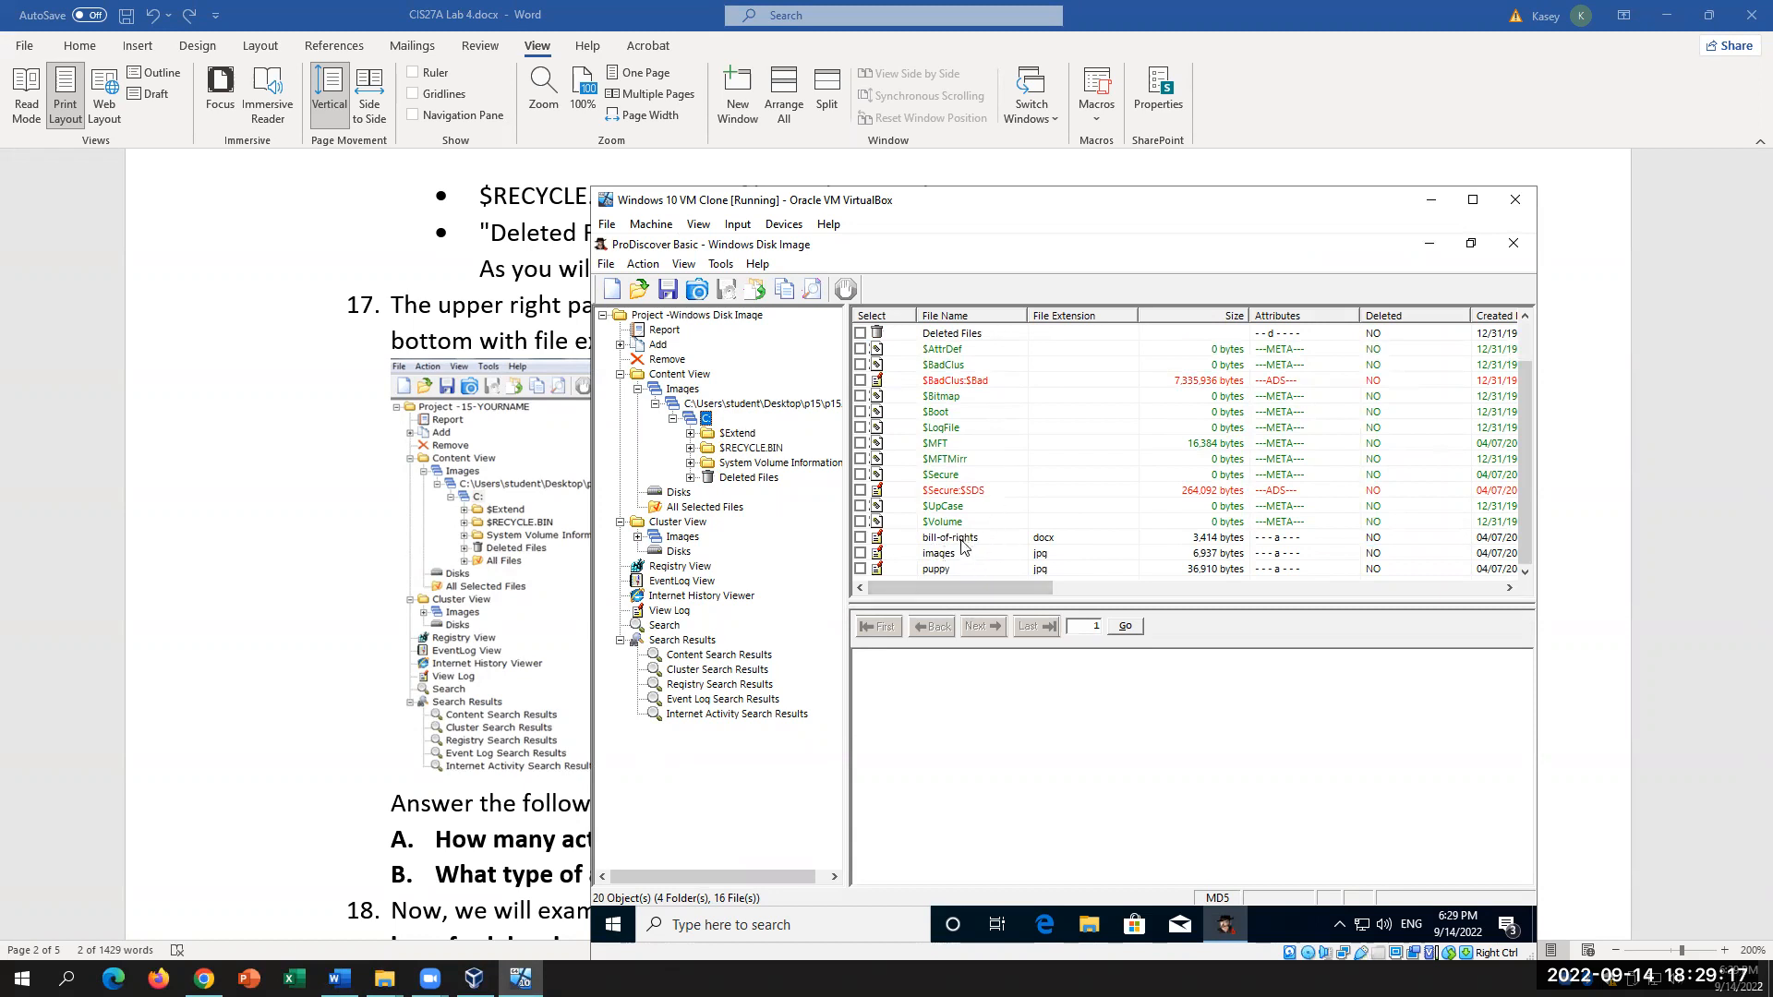
pyautogui.moveTo(1033, 591); pyautogui.dragTo(1116, 594)
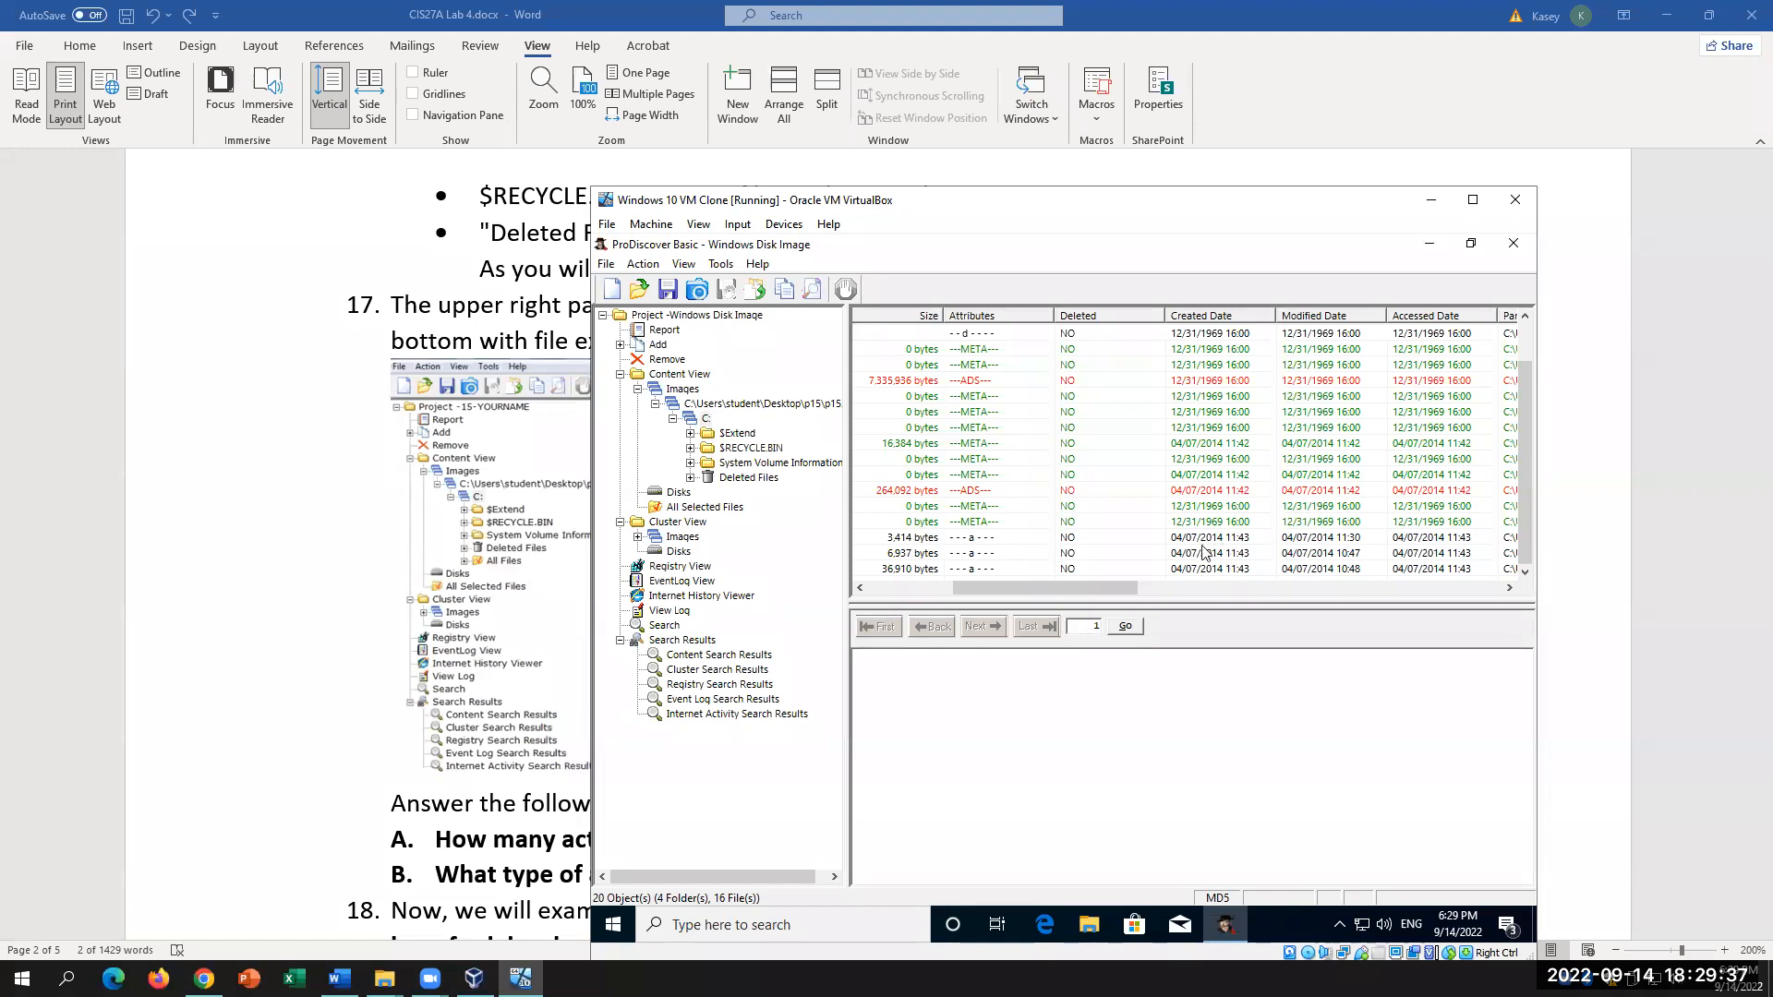
pyautogui.moveTo(1131, 589); pyautogui.dragTo(999, 602)
pyautogui.click(943, 552)
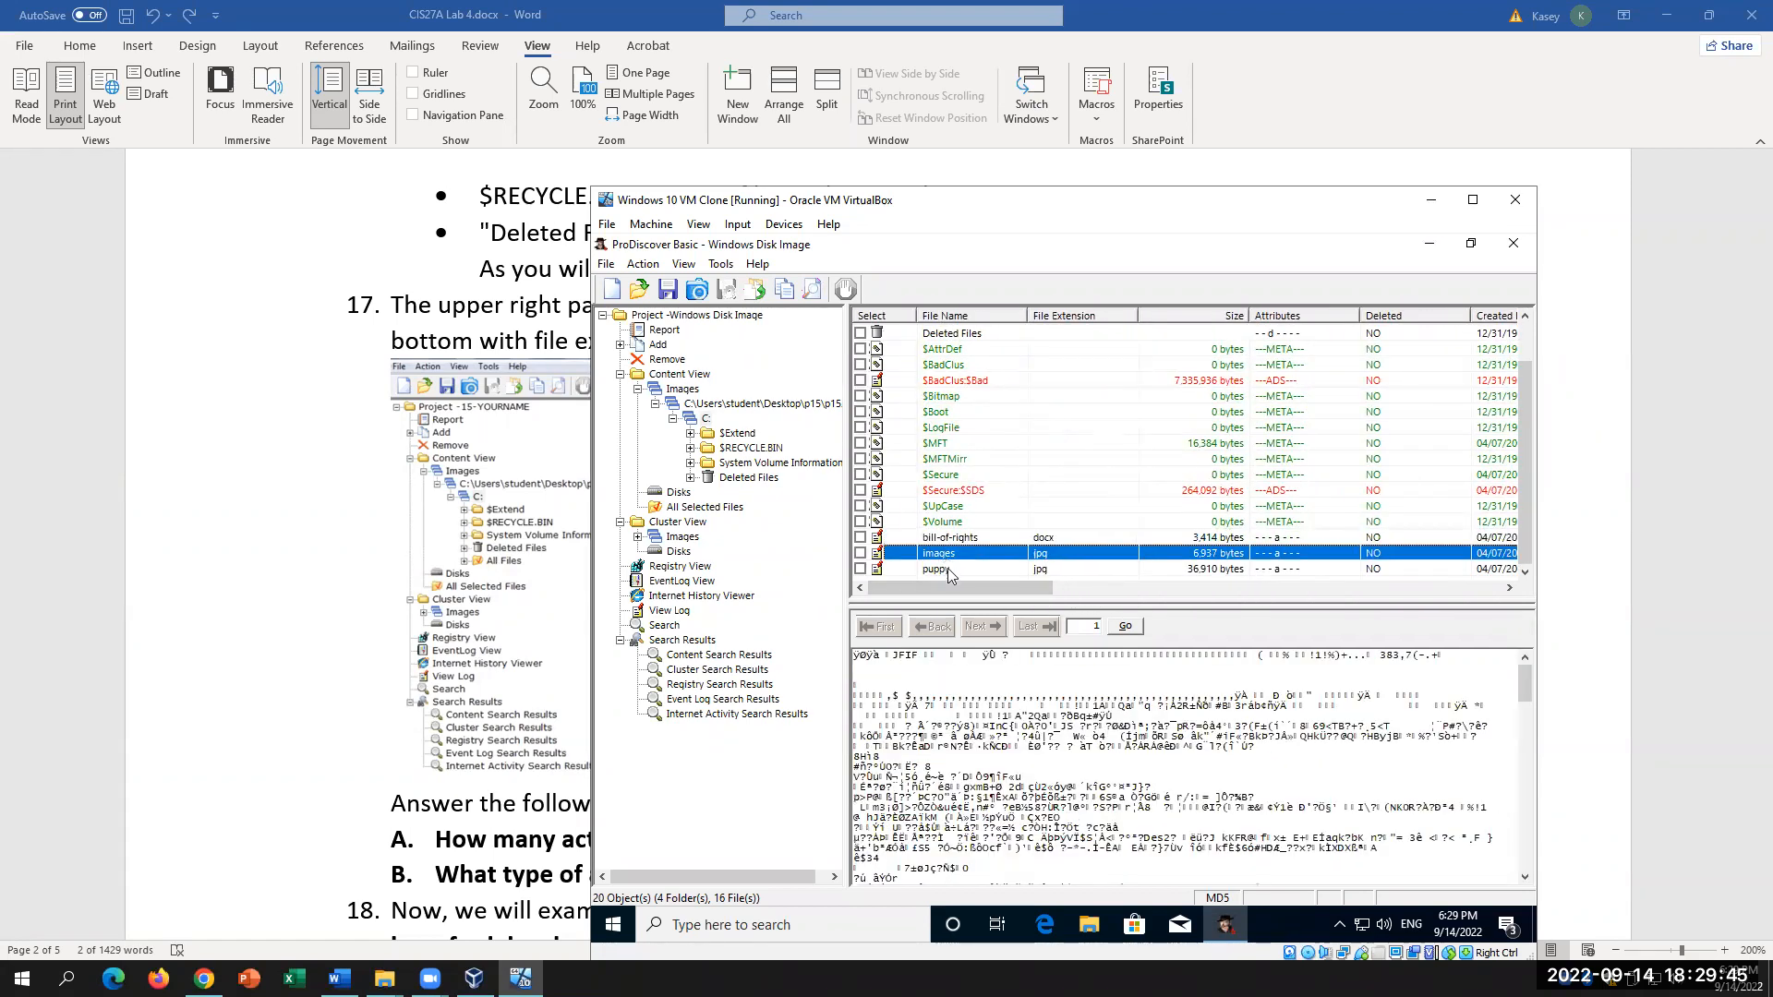
pyautogui.click(947, 568)
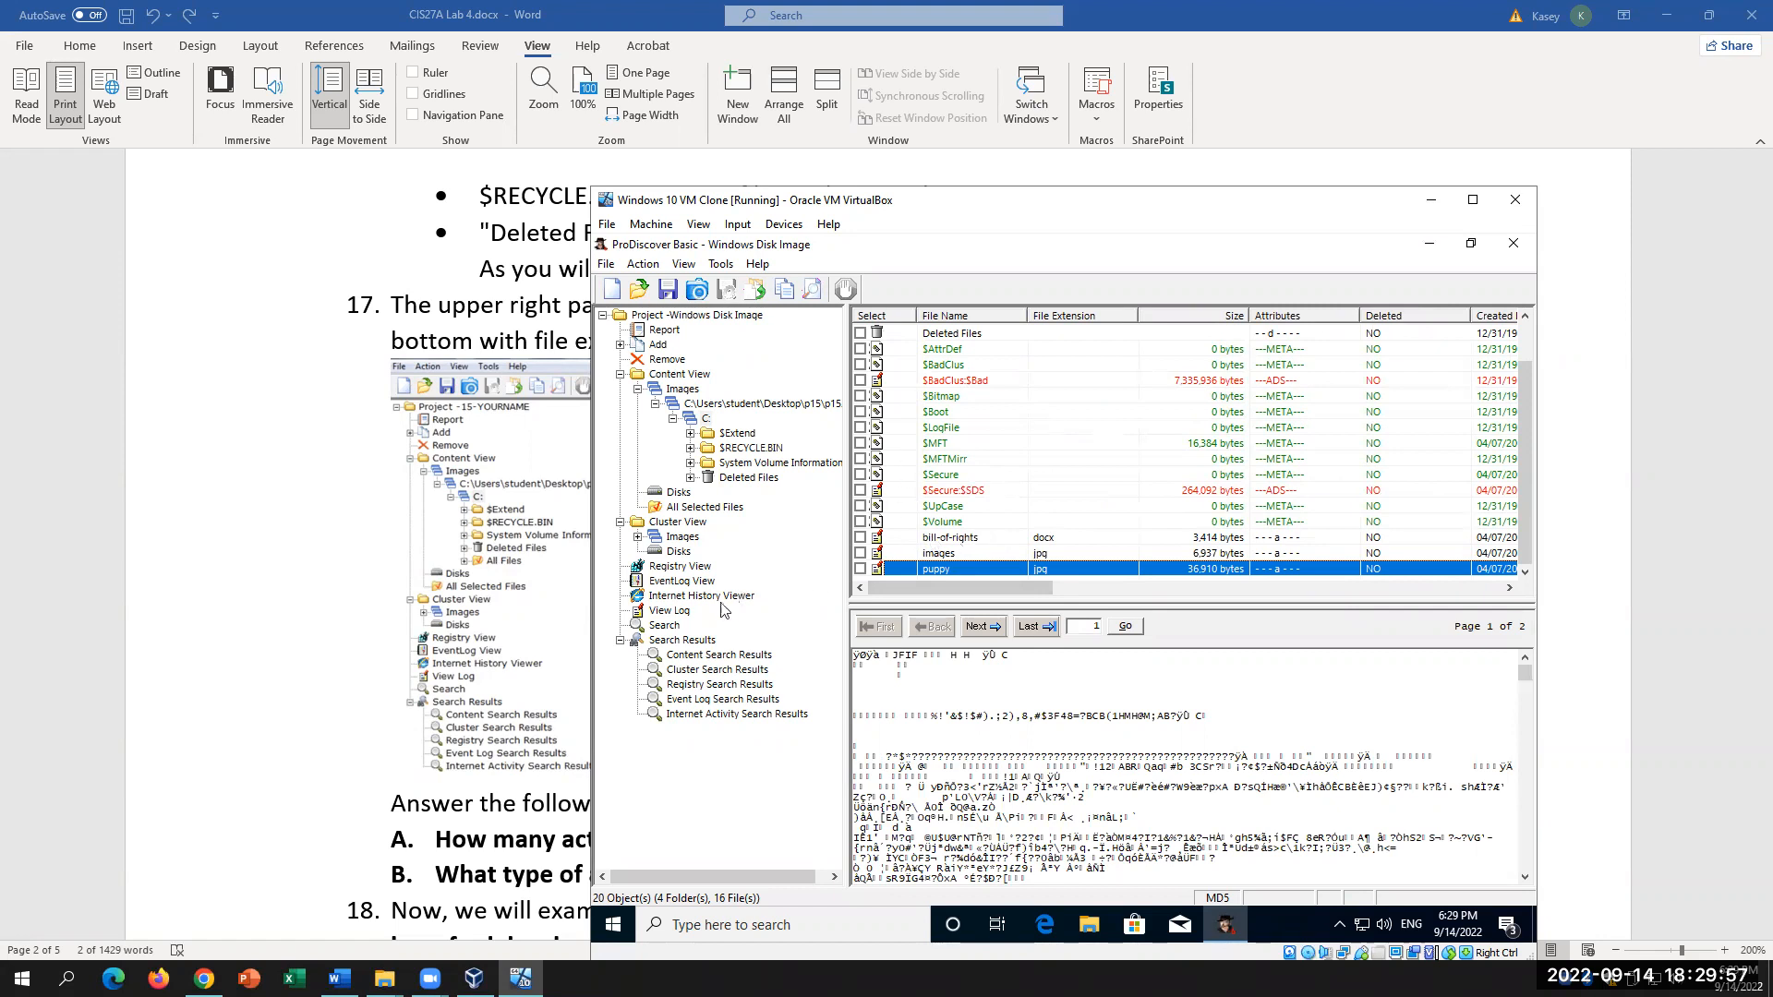
pyautogui.click(309, 712)
pyautogui.scroll(-1, 696, 714)
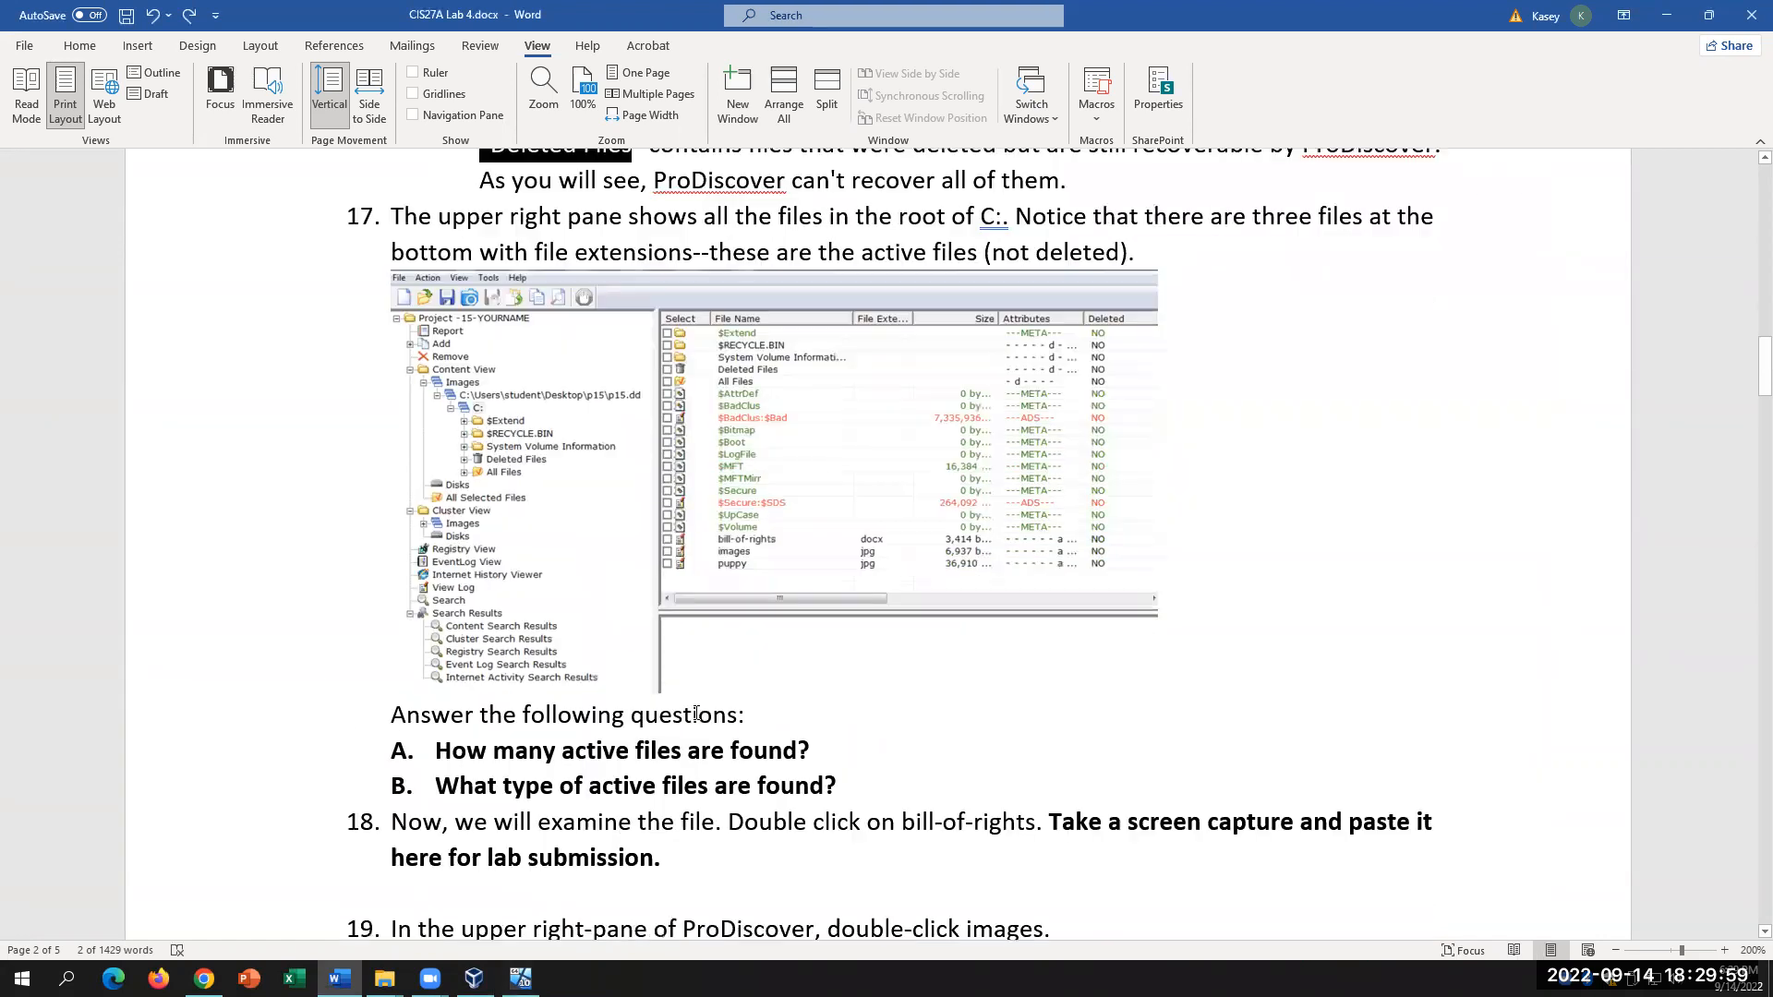
# Step: Clear the Deleted Files highlight in Word and bring the ProDiscover VM back to the front
pyautogui.click(874, 751)
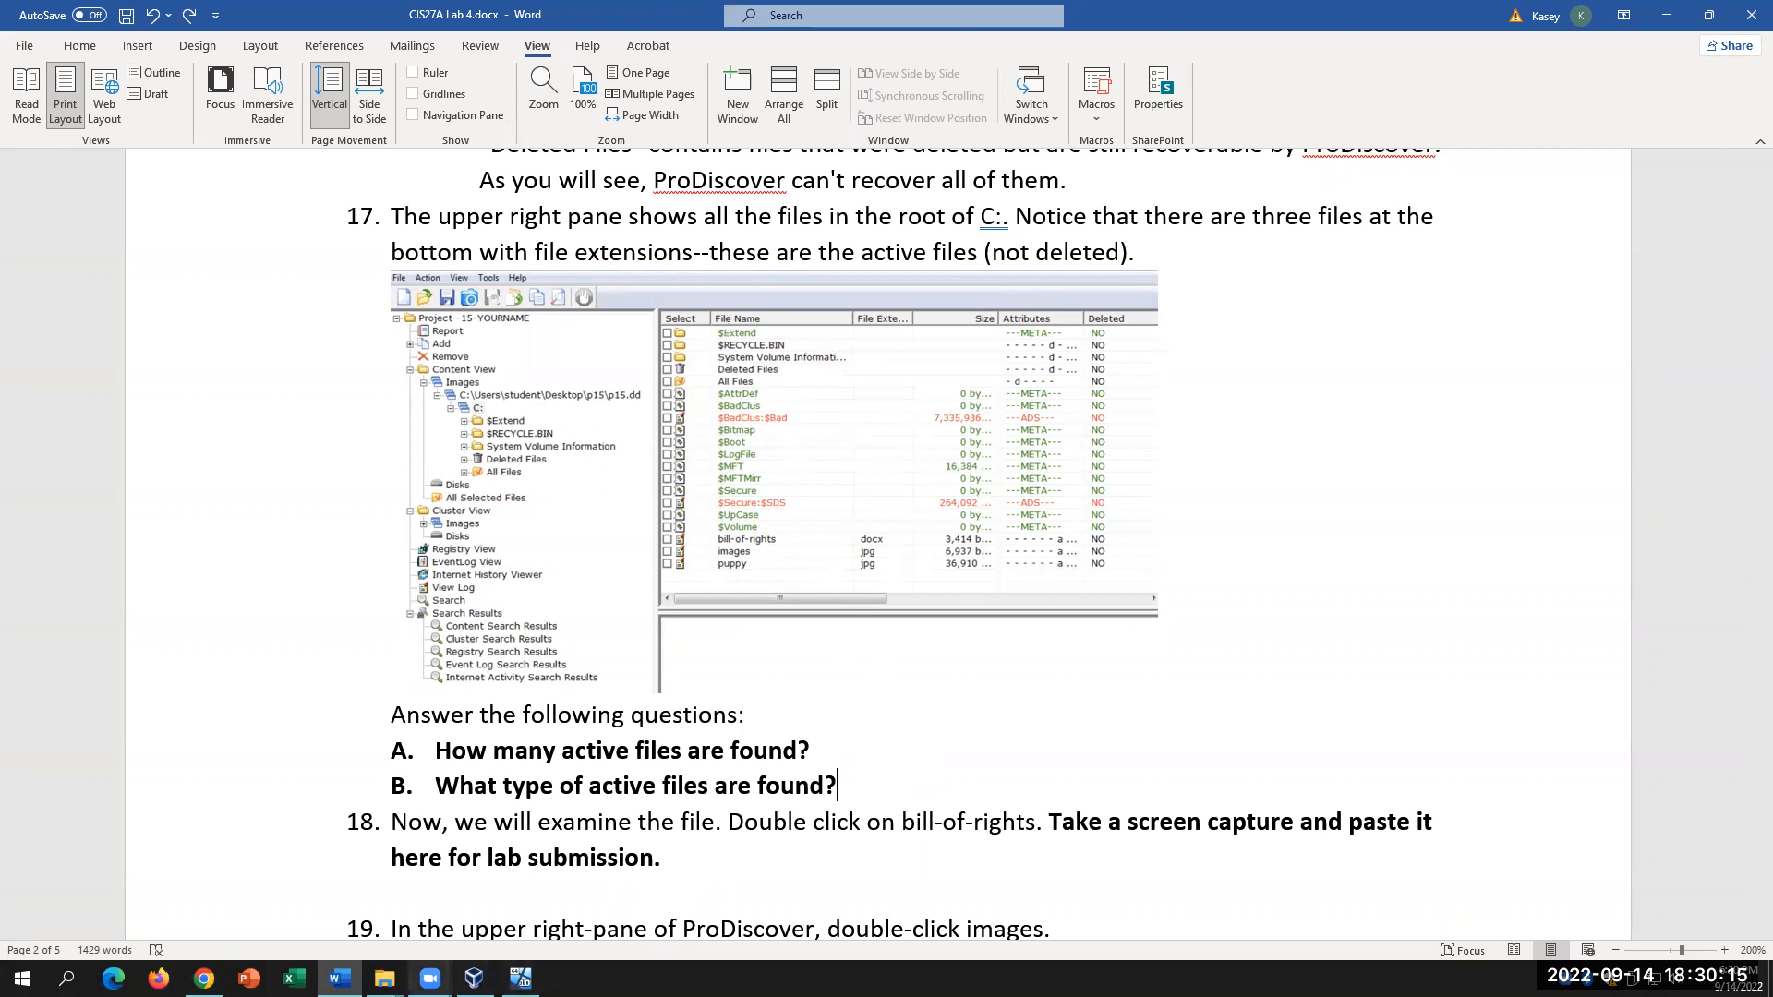
pyautogui.click(520, 977)
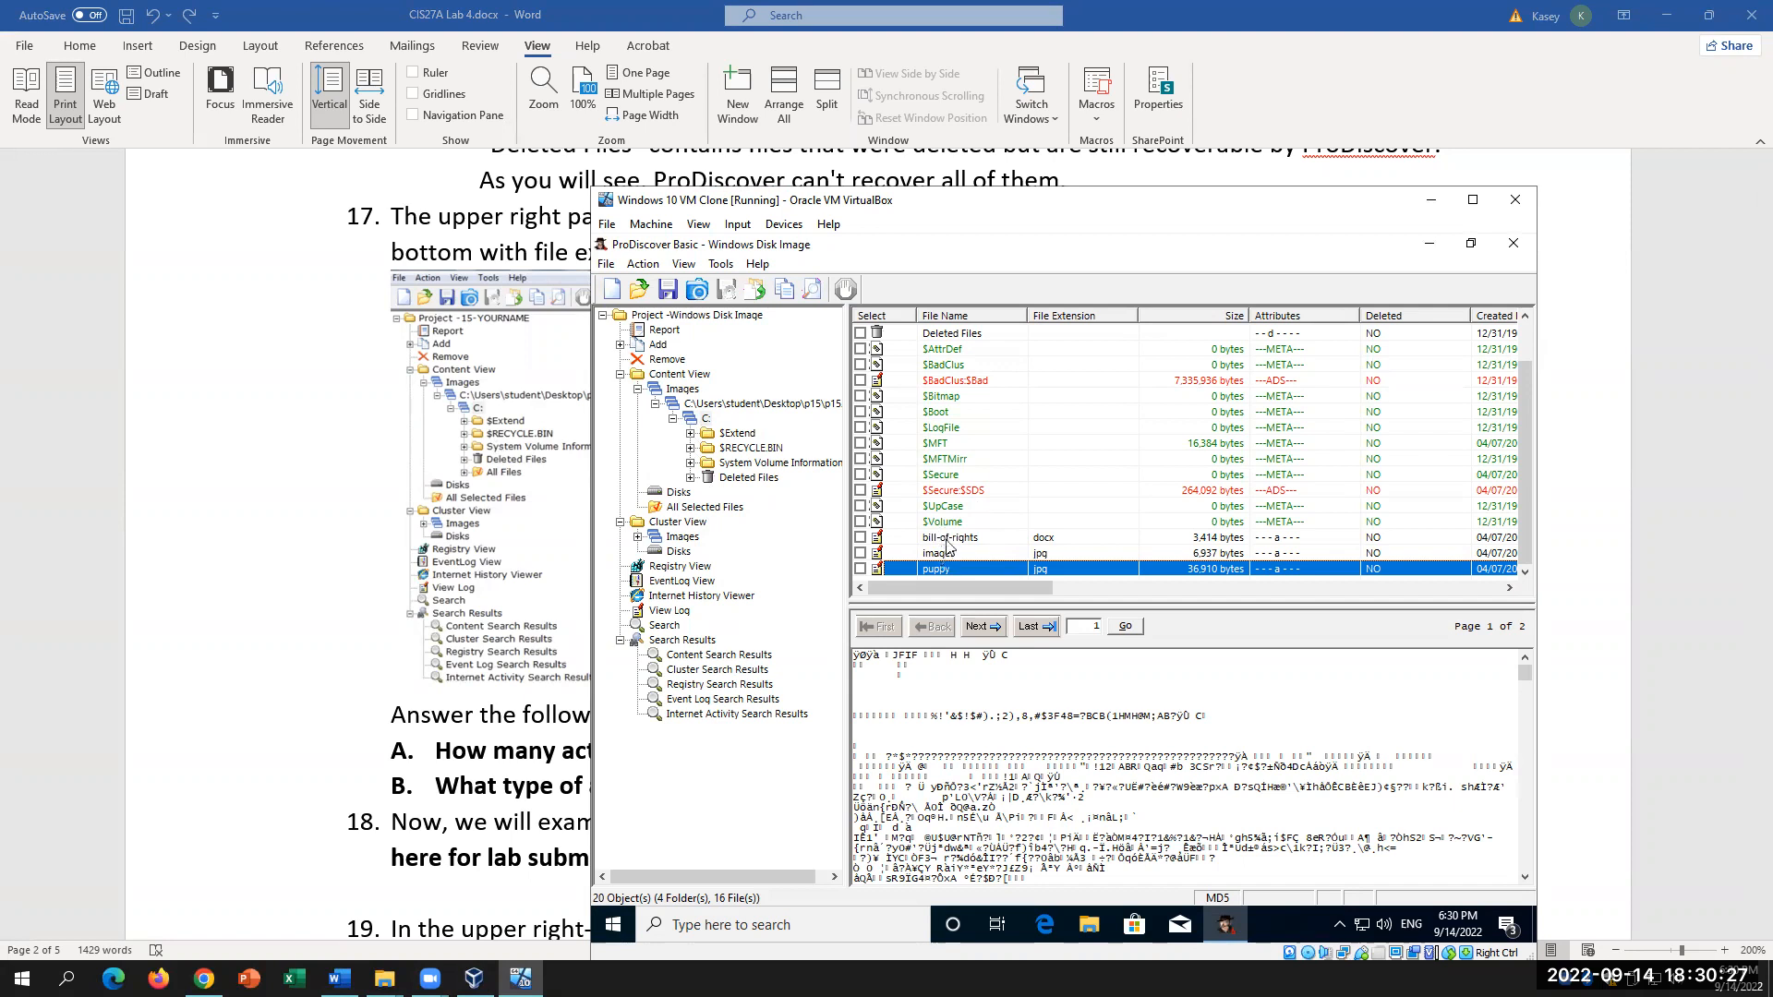
pyautogui.scroll(1, 970, 555)
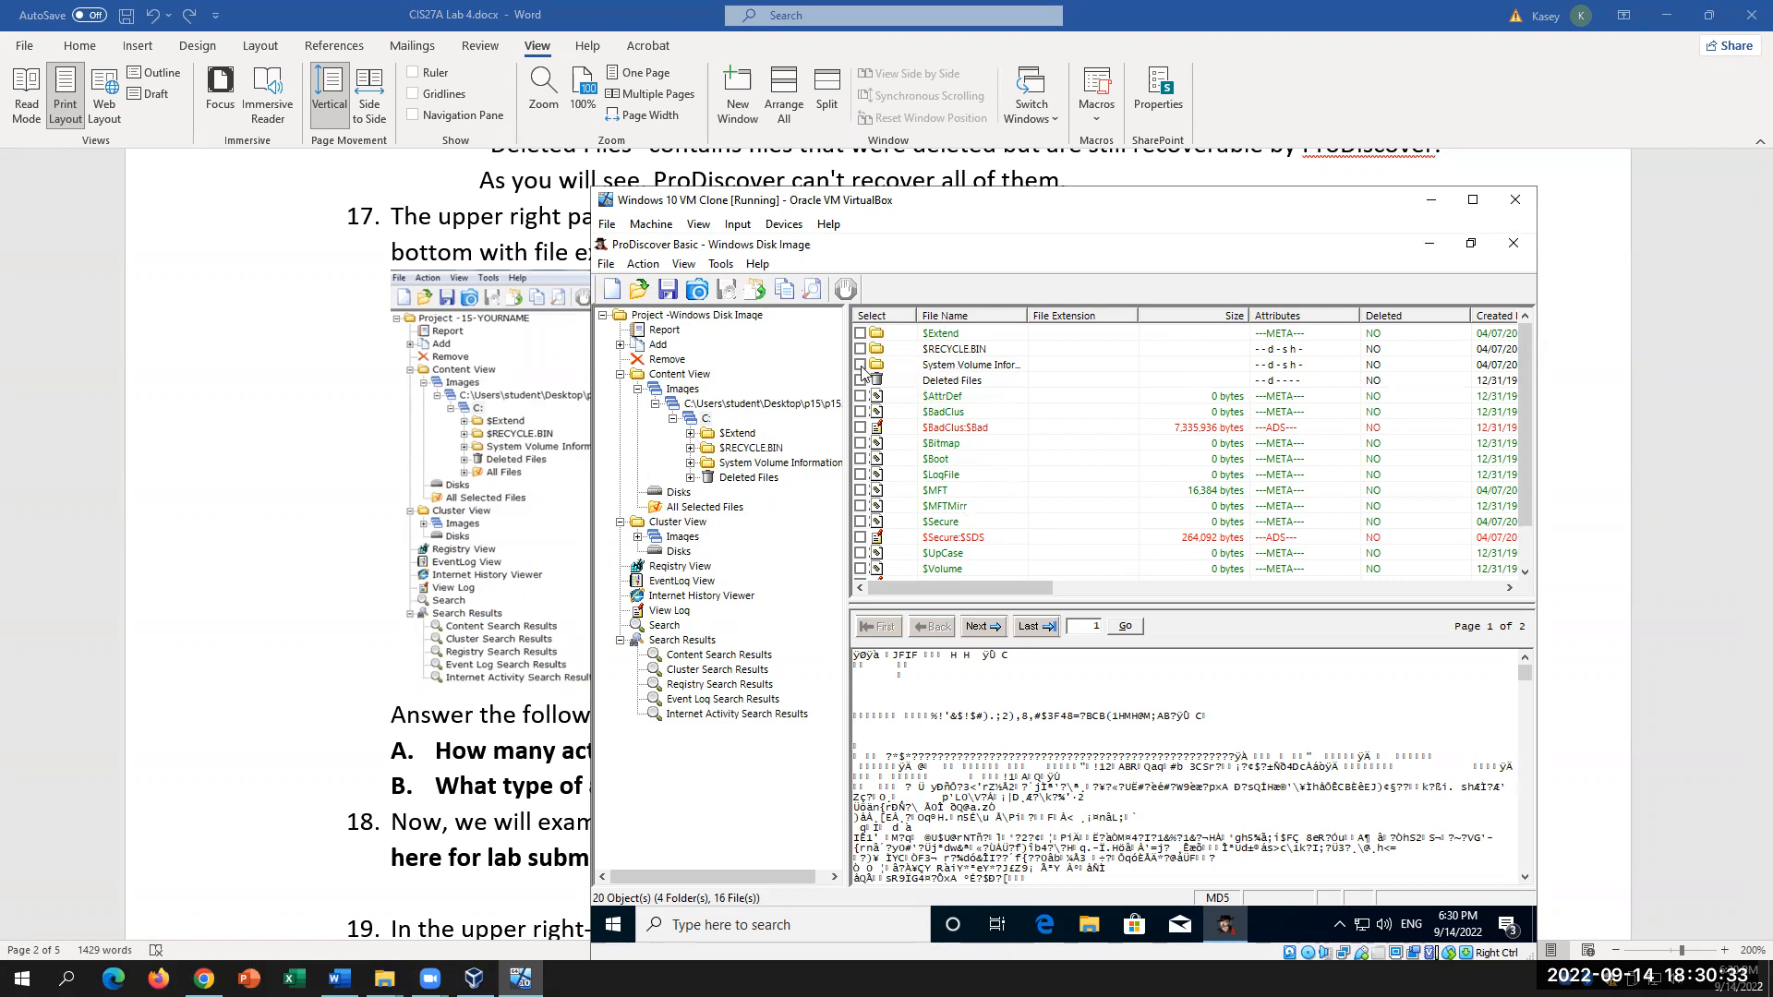
pyautogui.click(937, 369)
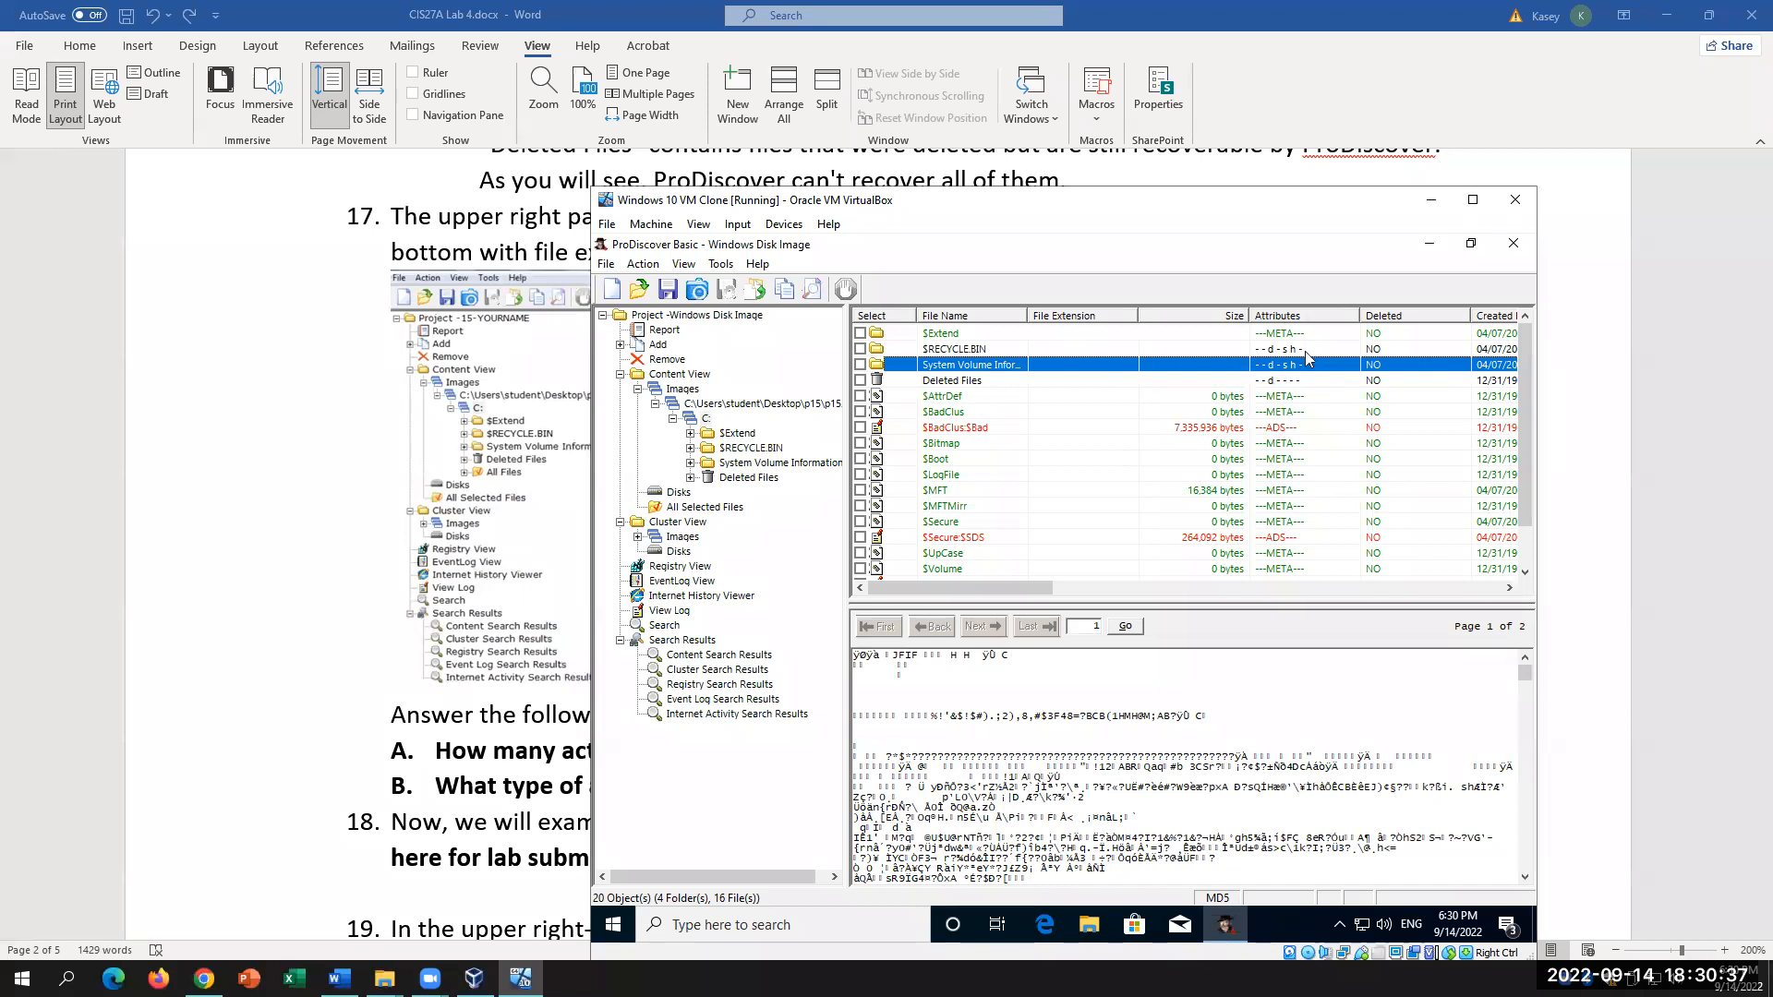
pyautogui.scroll(-1, 1300, 452)
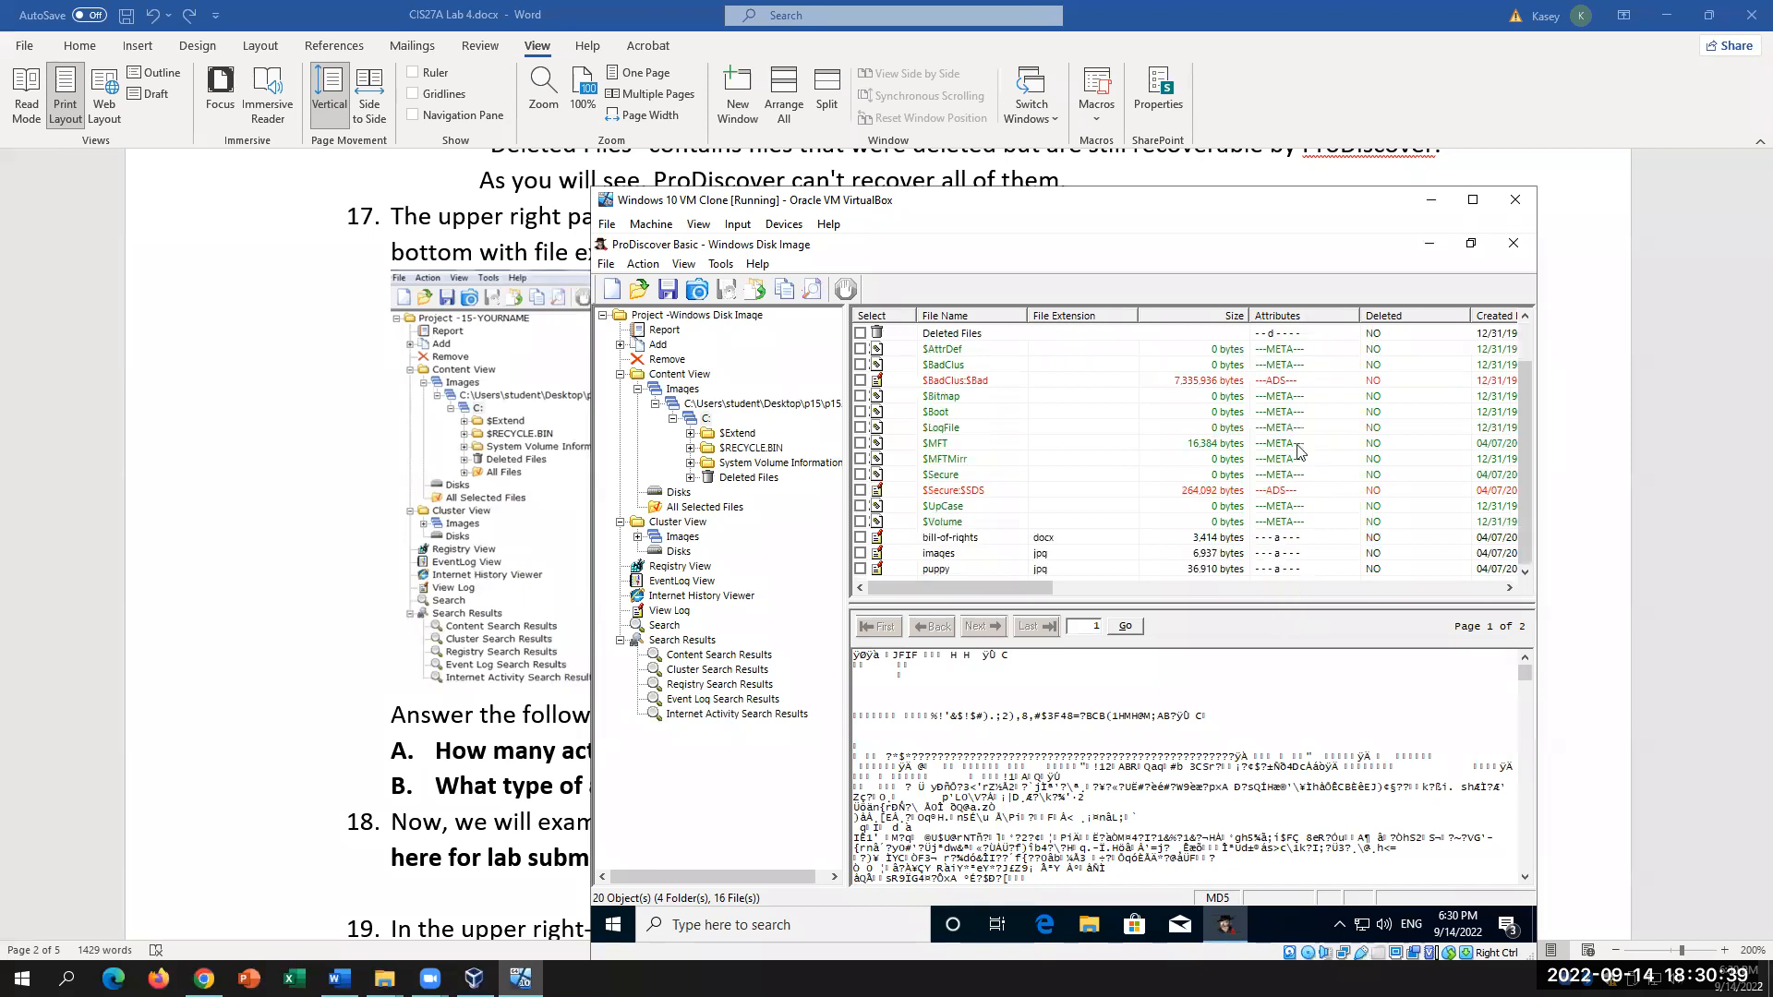
pyautogui.scroll(1, 1300, 452)
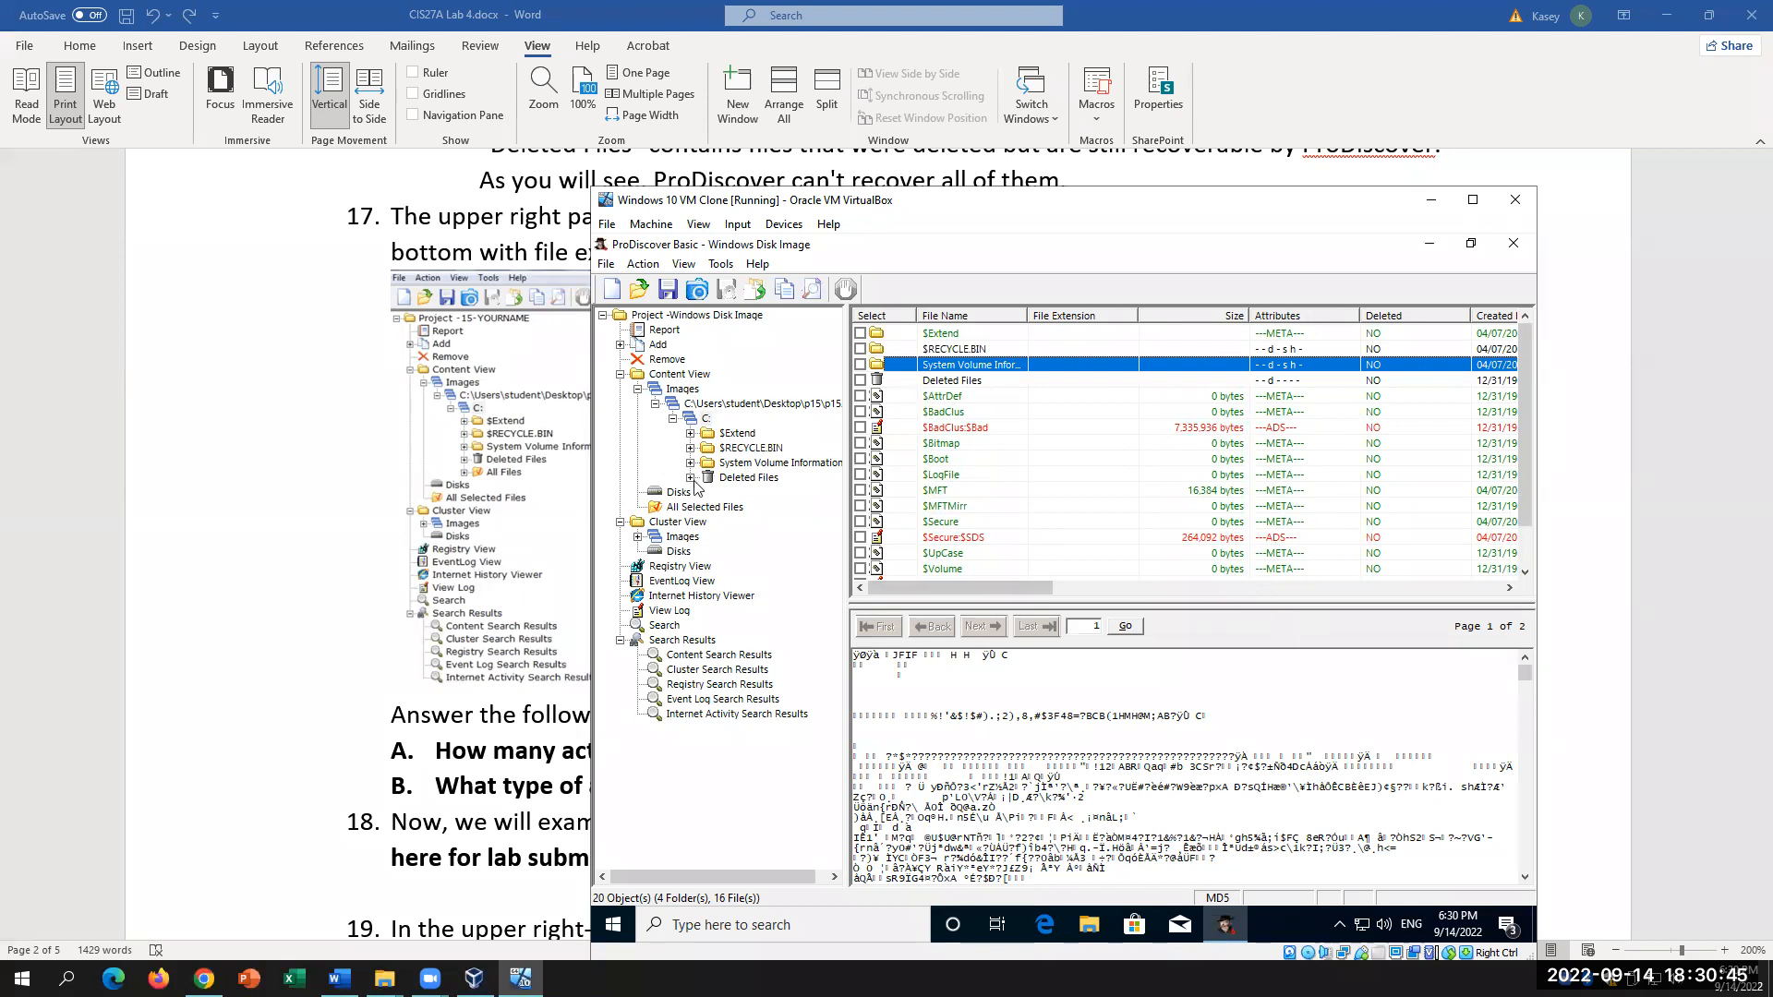
pyautogui.click(412, 582)
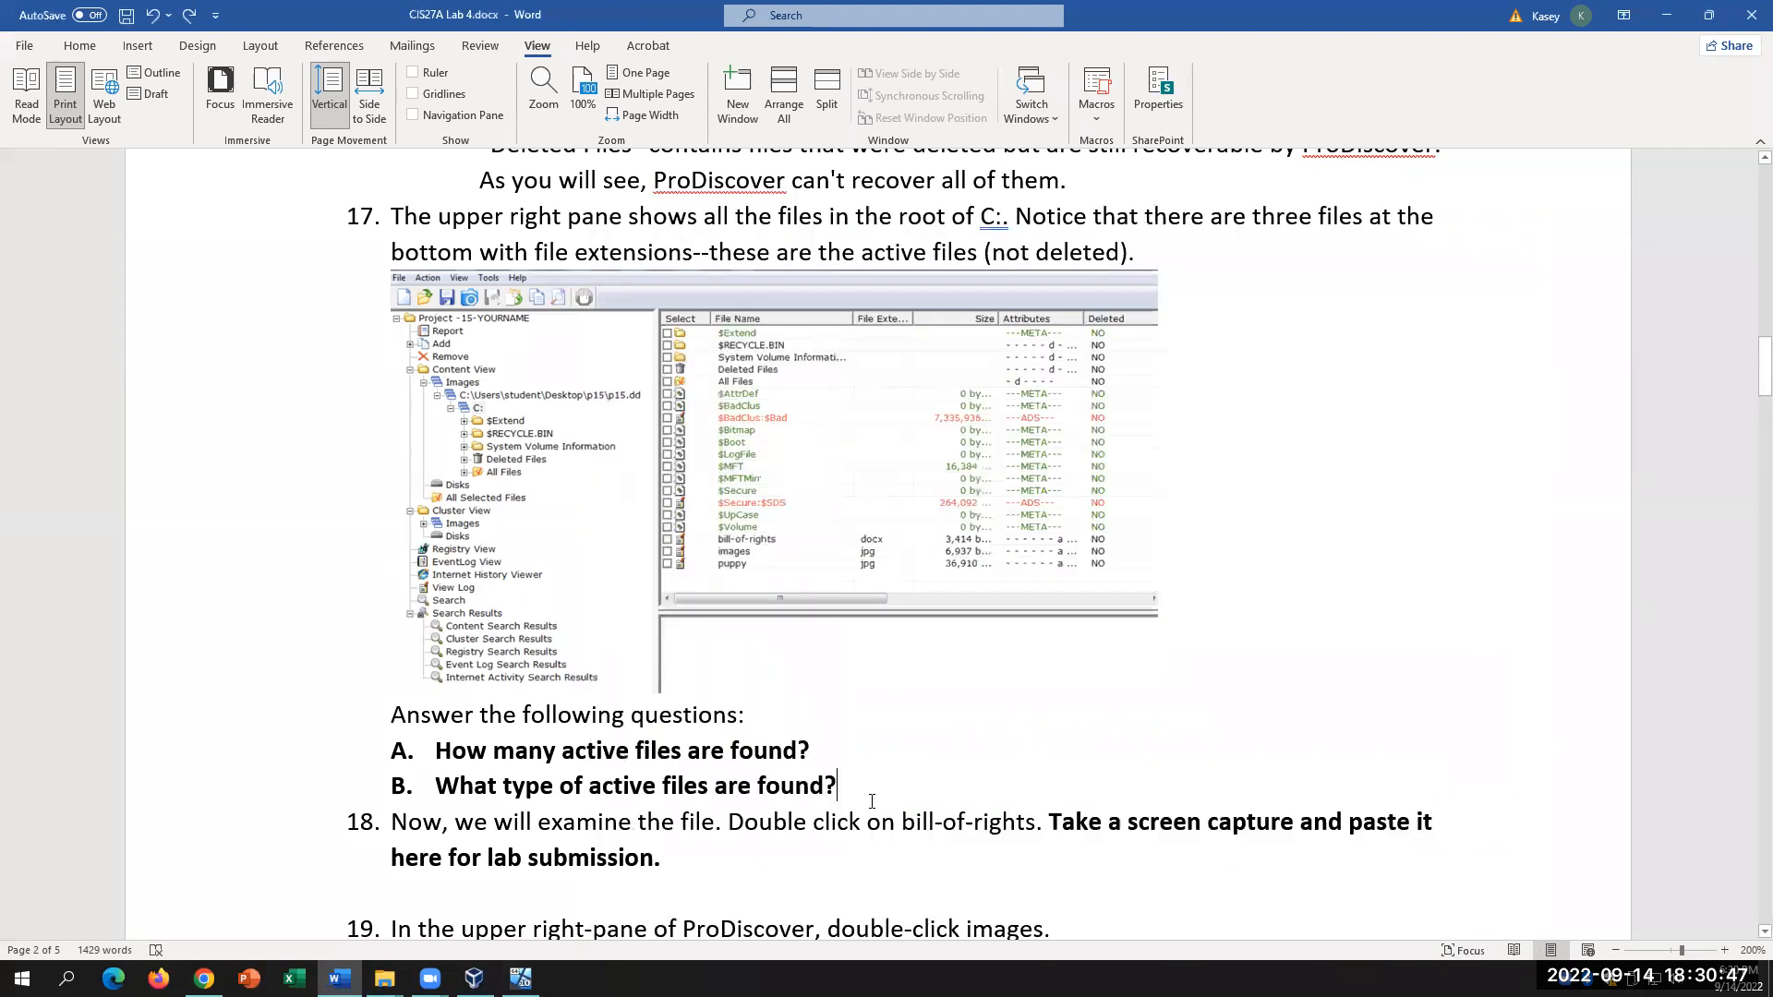
pyautogui.scroll(-3, 874, 783)
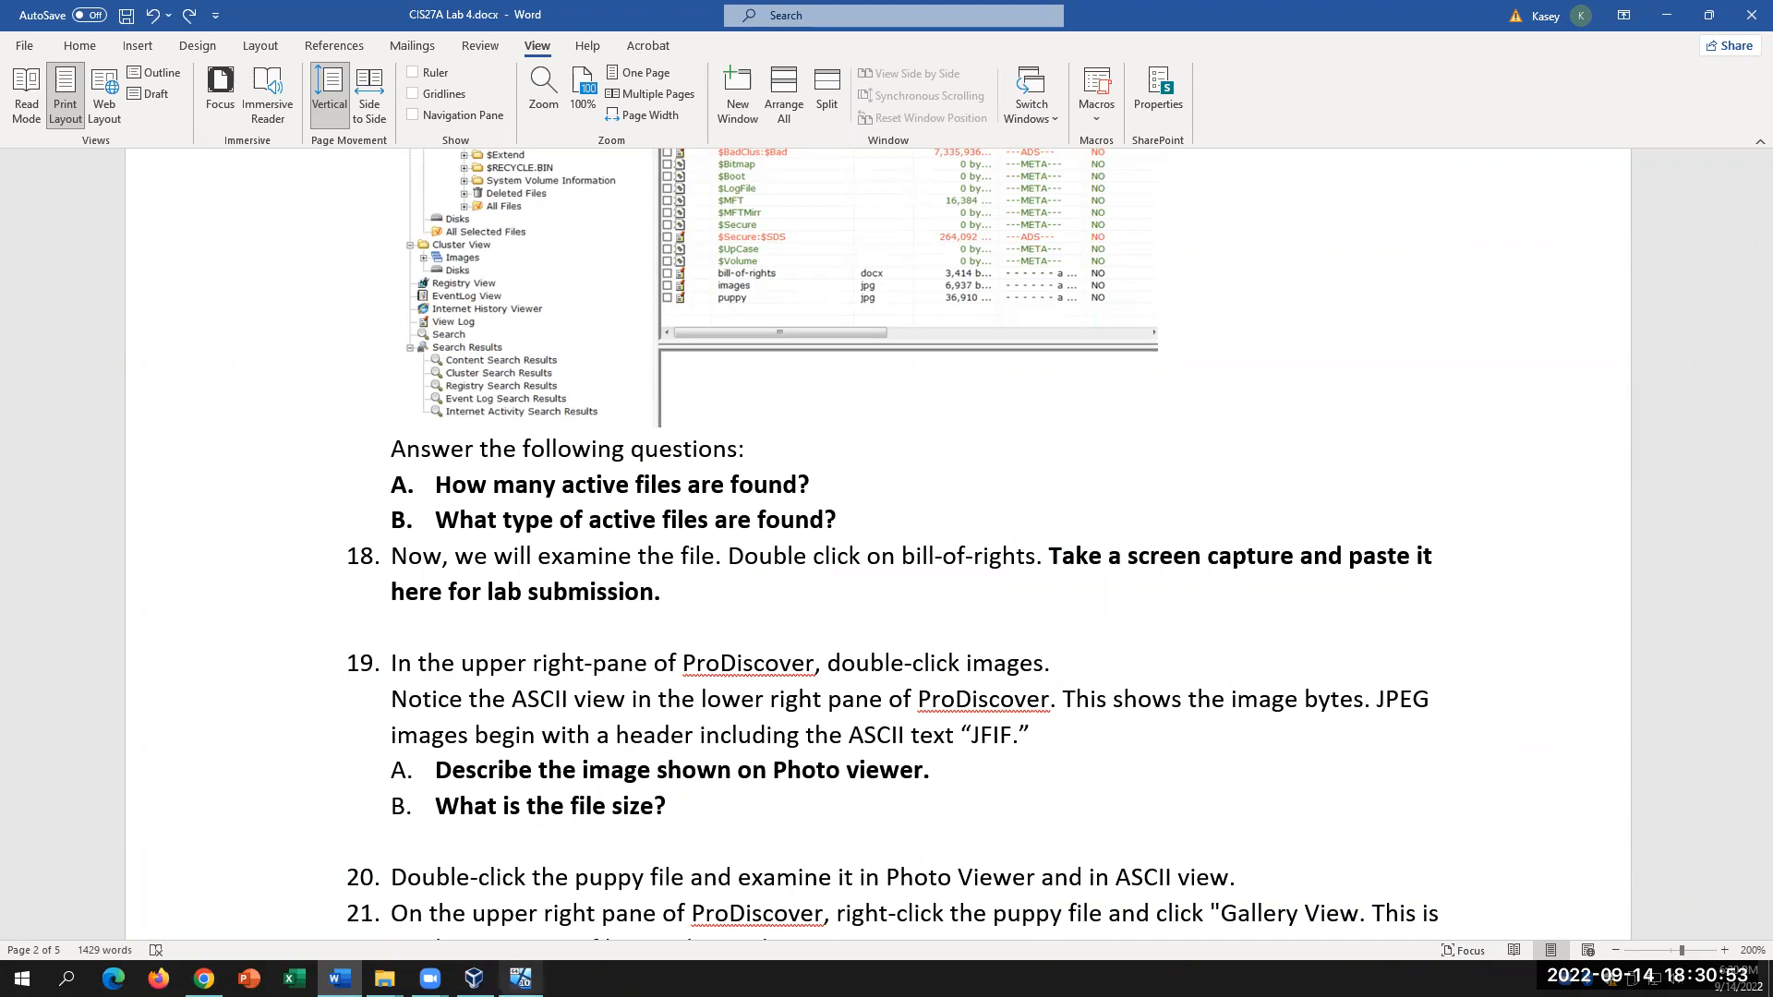
pyautogui.click(520, 978)
pyautogui.hscroll(1, 744, 563)
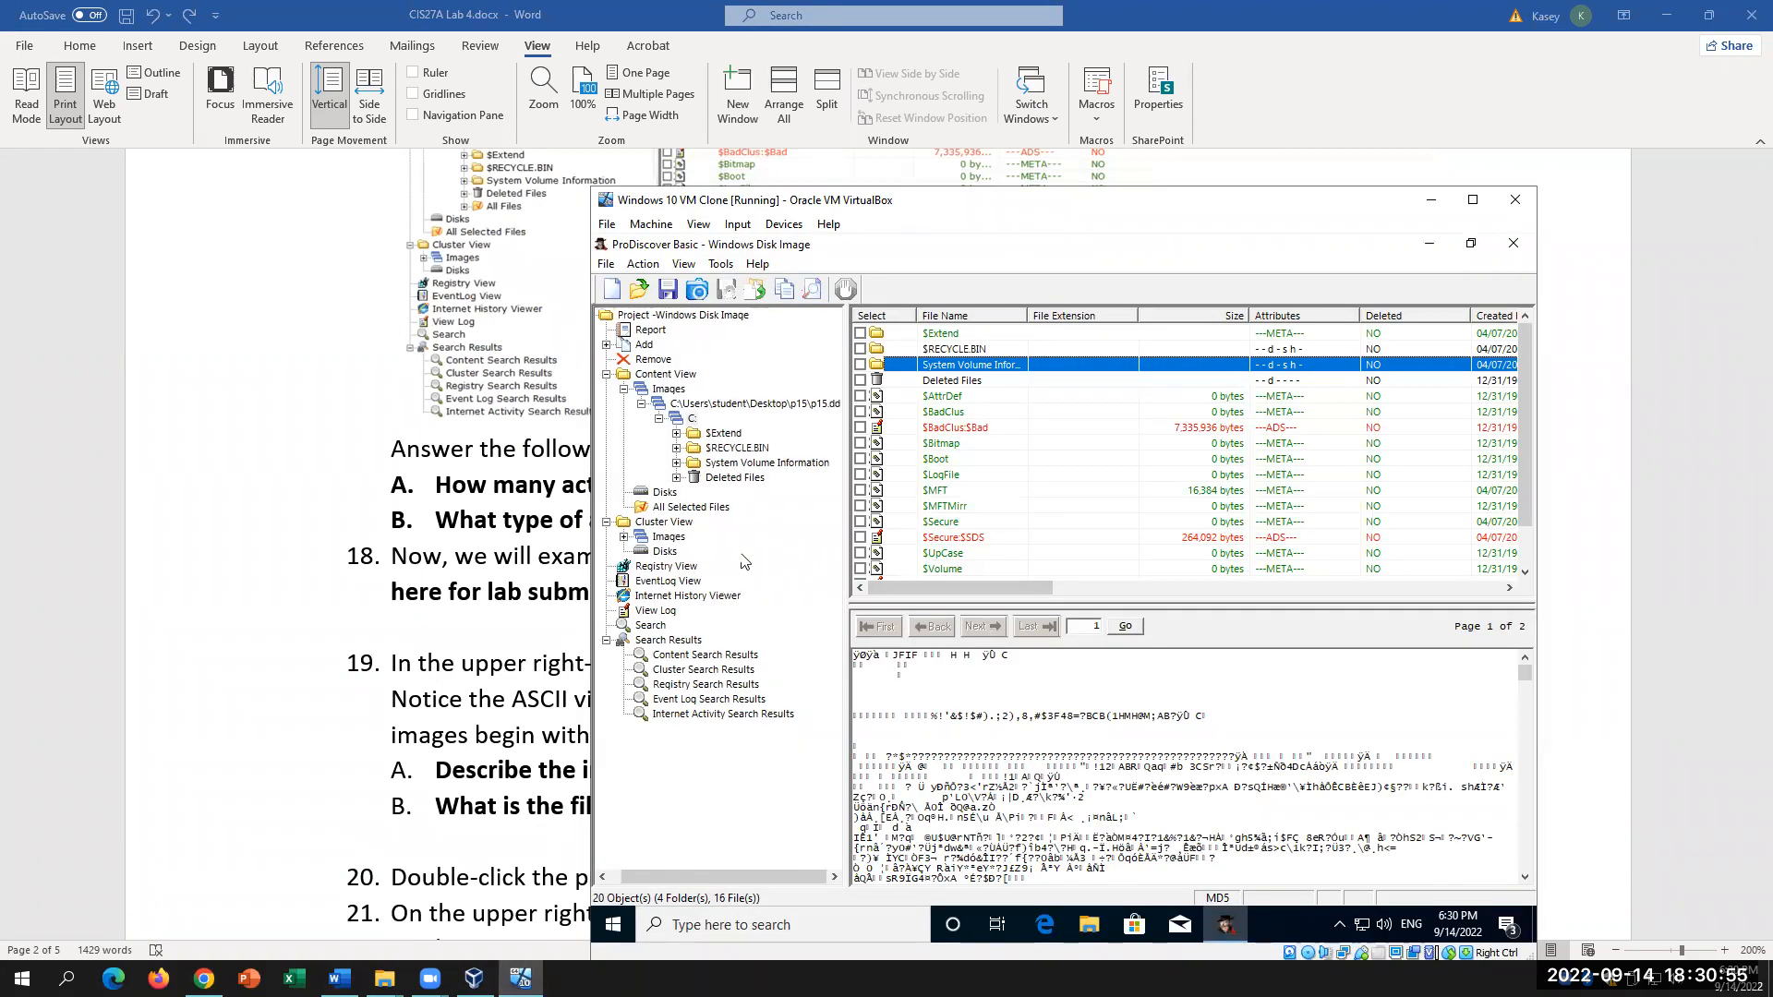
pyautogui.moveTo(1527, 438); pyautogui.dragTo(1528, 534)
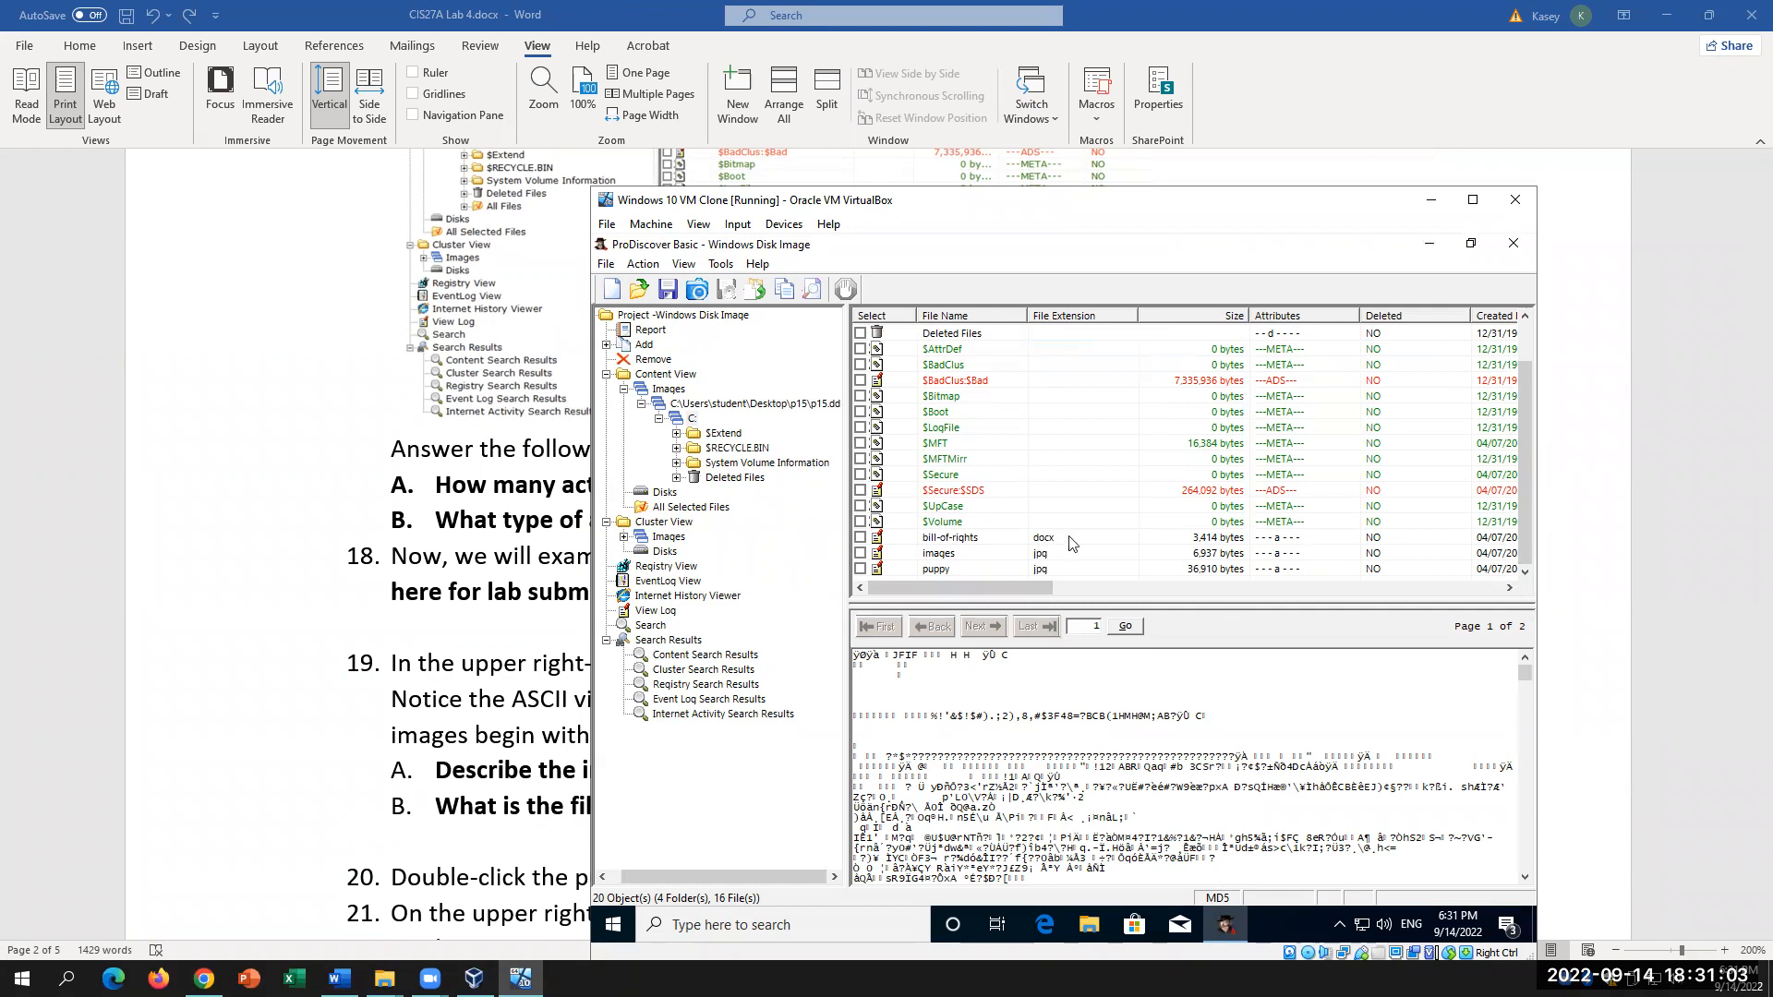
# Step: Preview bill-of-rights and read it in WordPad through Amendments IV and V, checking the lab steps
pyautogui.click(952, 544)
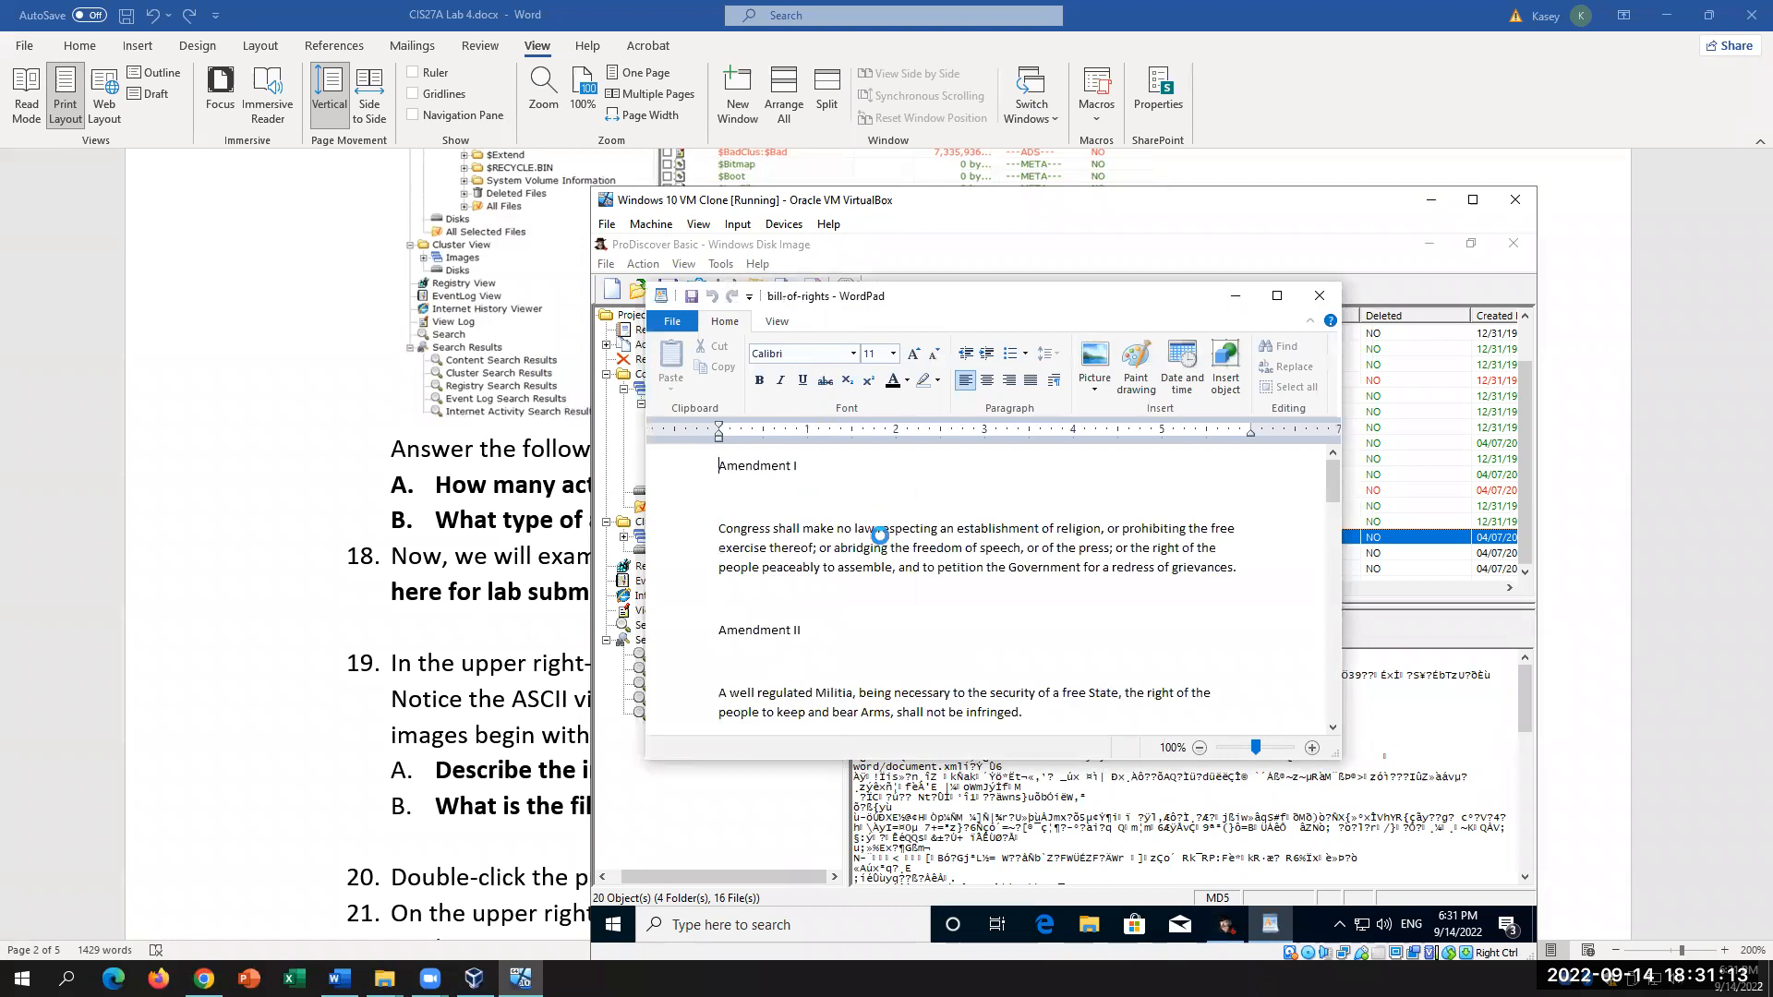
pyautogui.scroll(-8, 967, 561)
pyautogui.scroll(8, 967, 562)
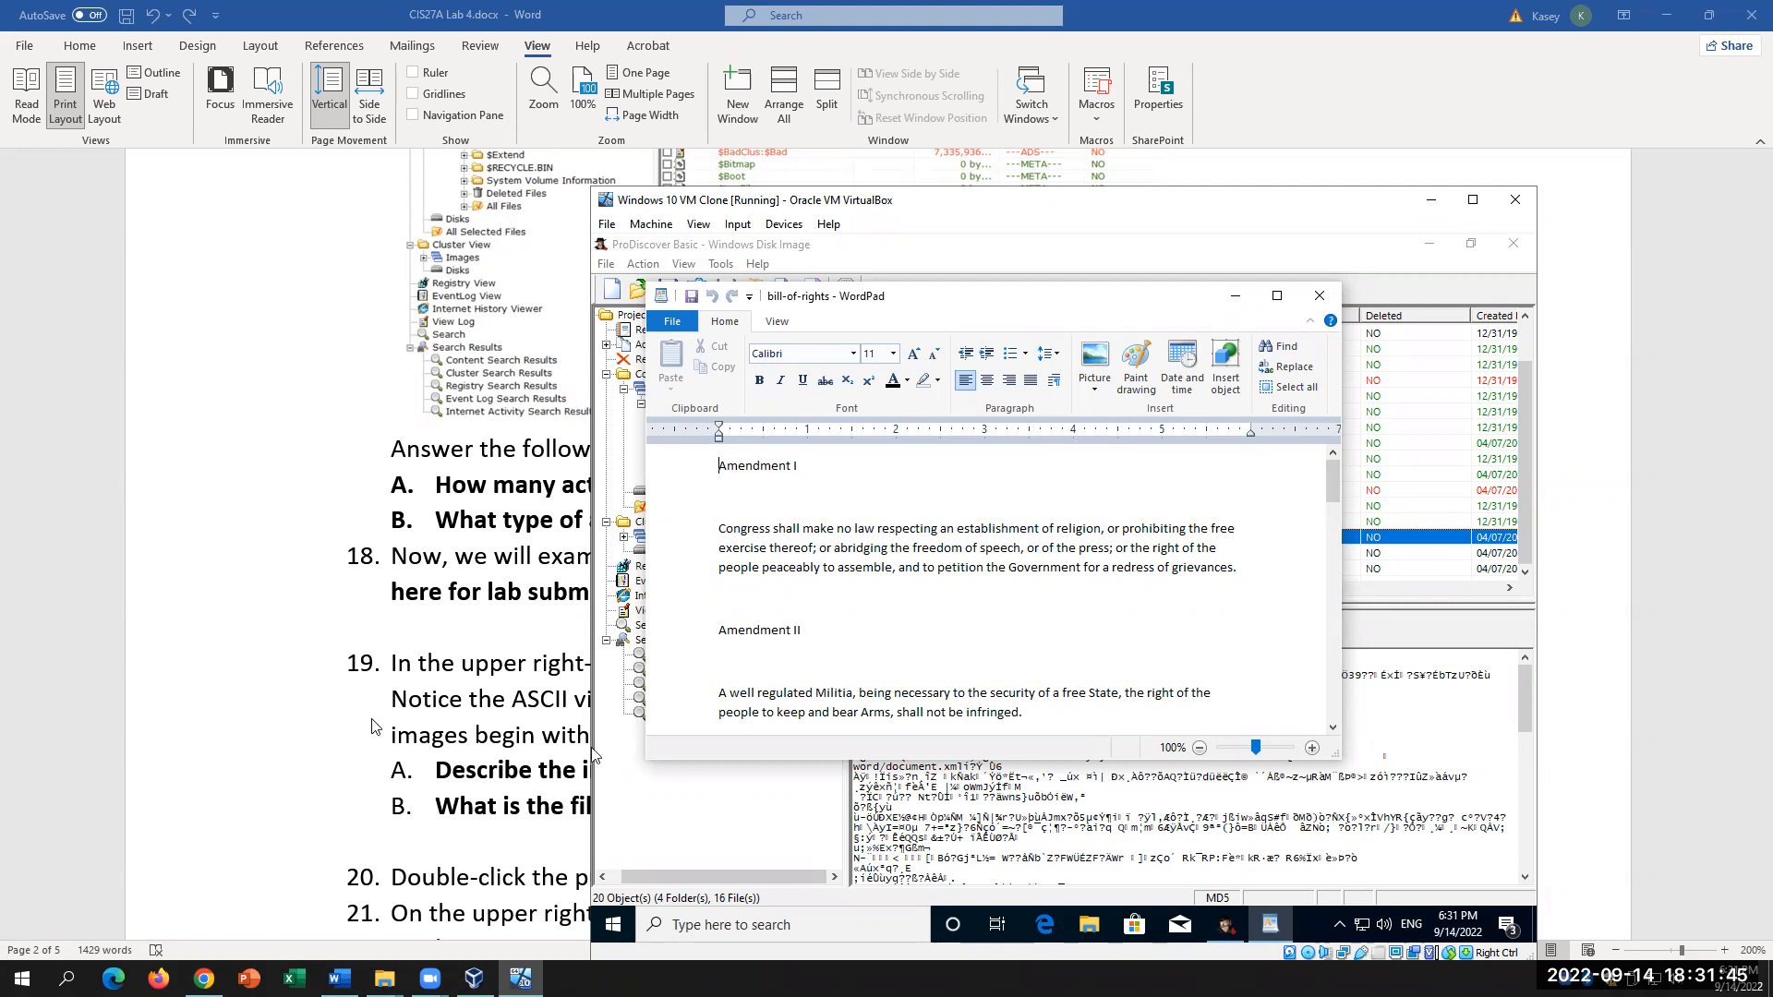
pyautogui.click(447, 624)
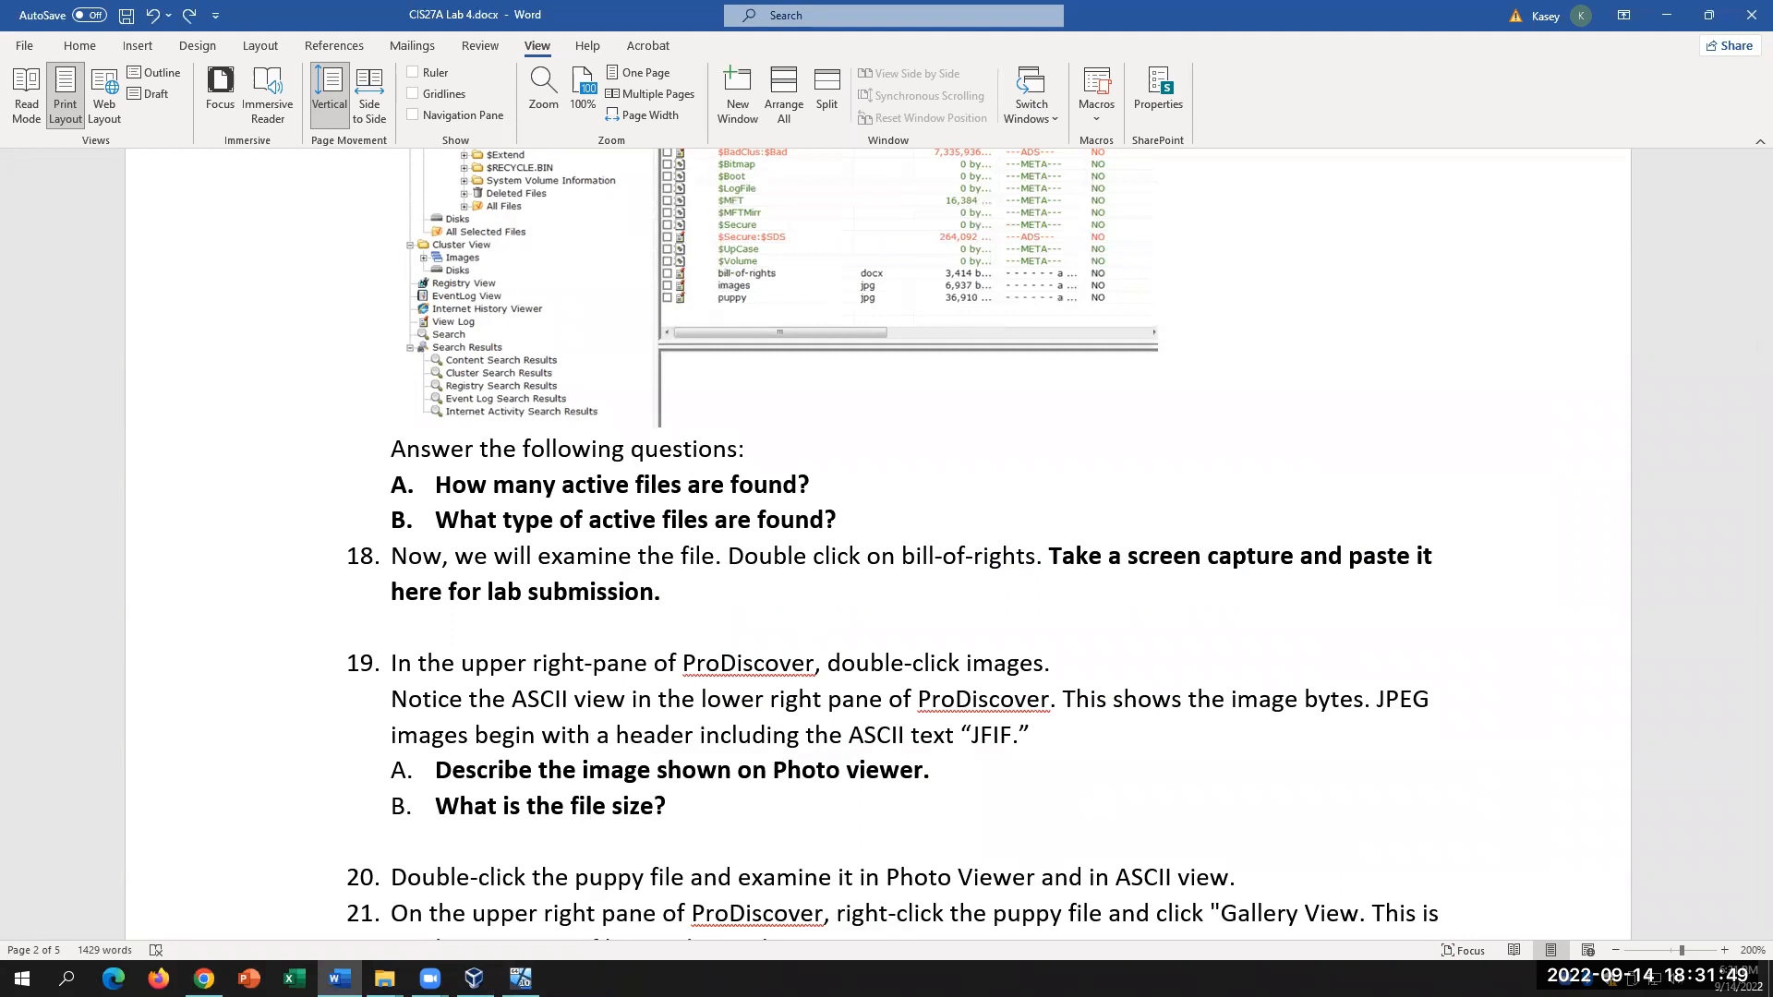
pyautogui.click(520, 978)
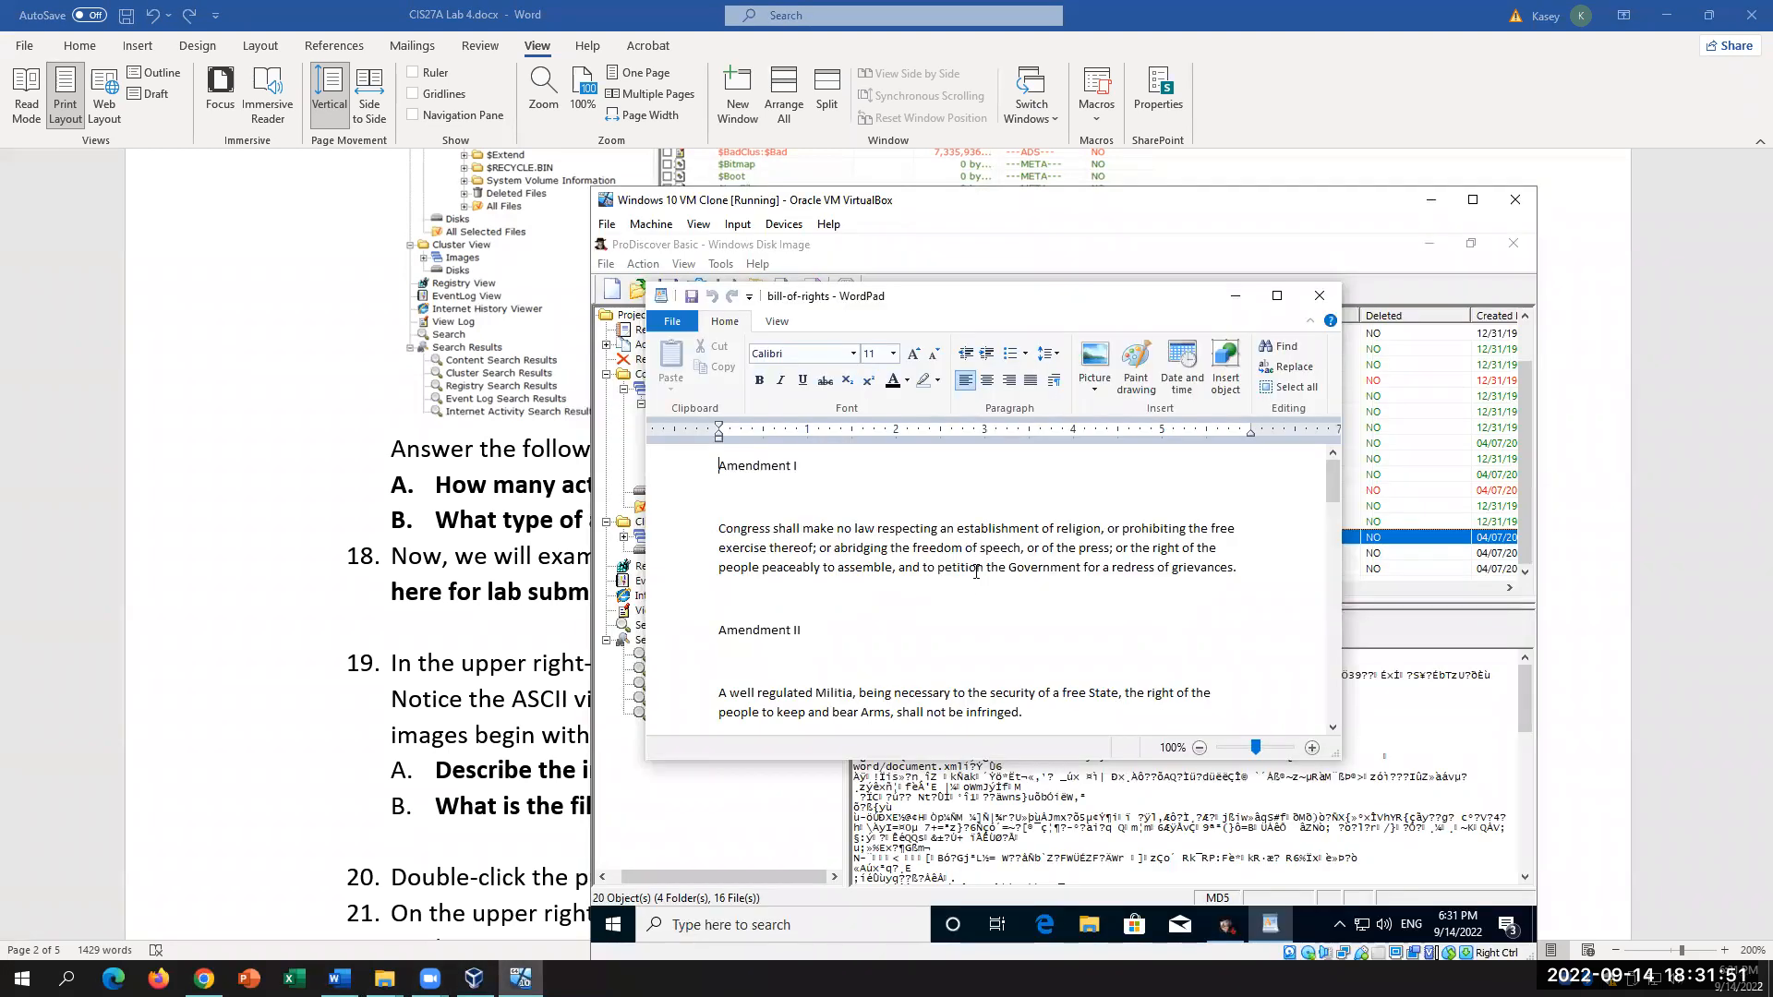
pyautogui.scroll(-8, 976, 571)
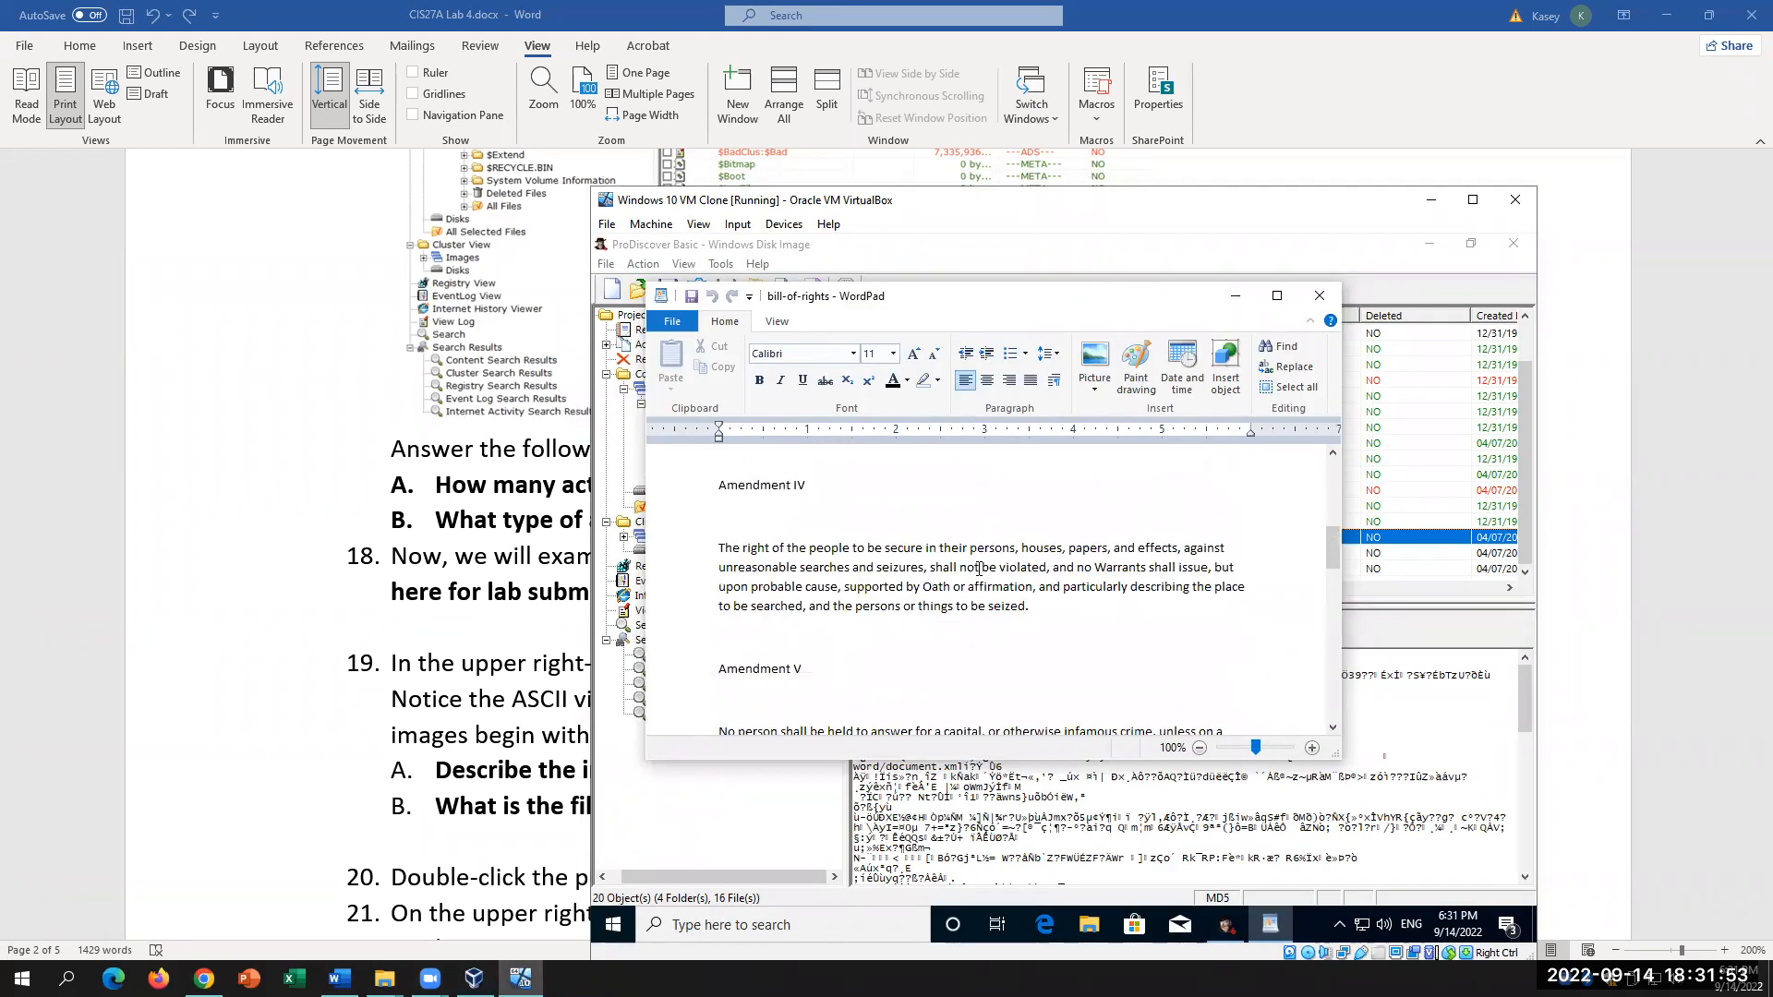
pyautogui.scroll(-3, 979, 569)
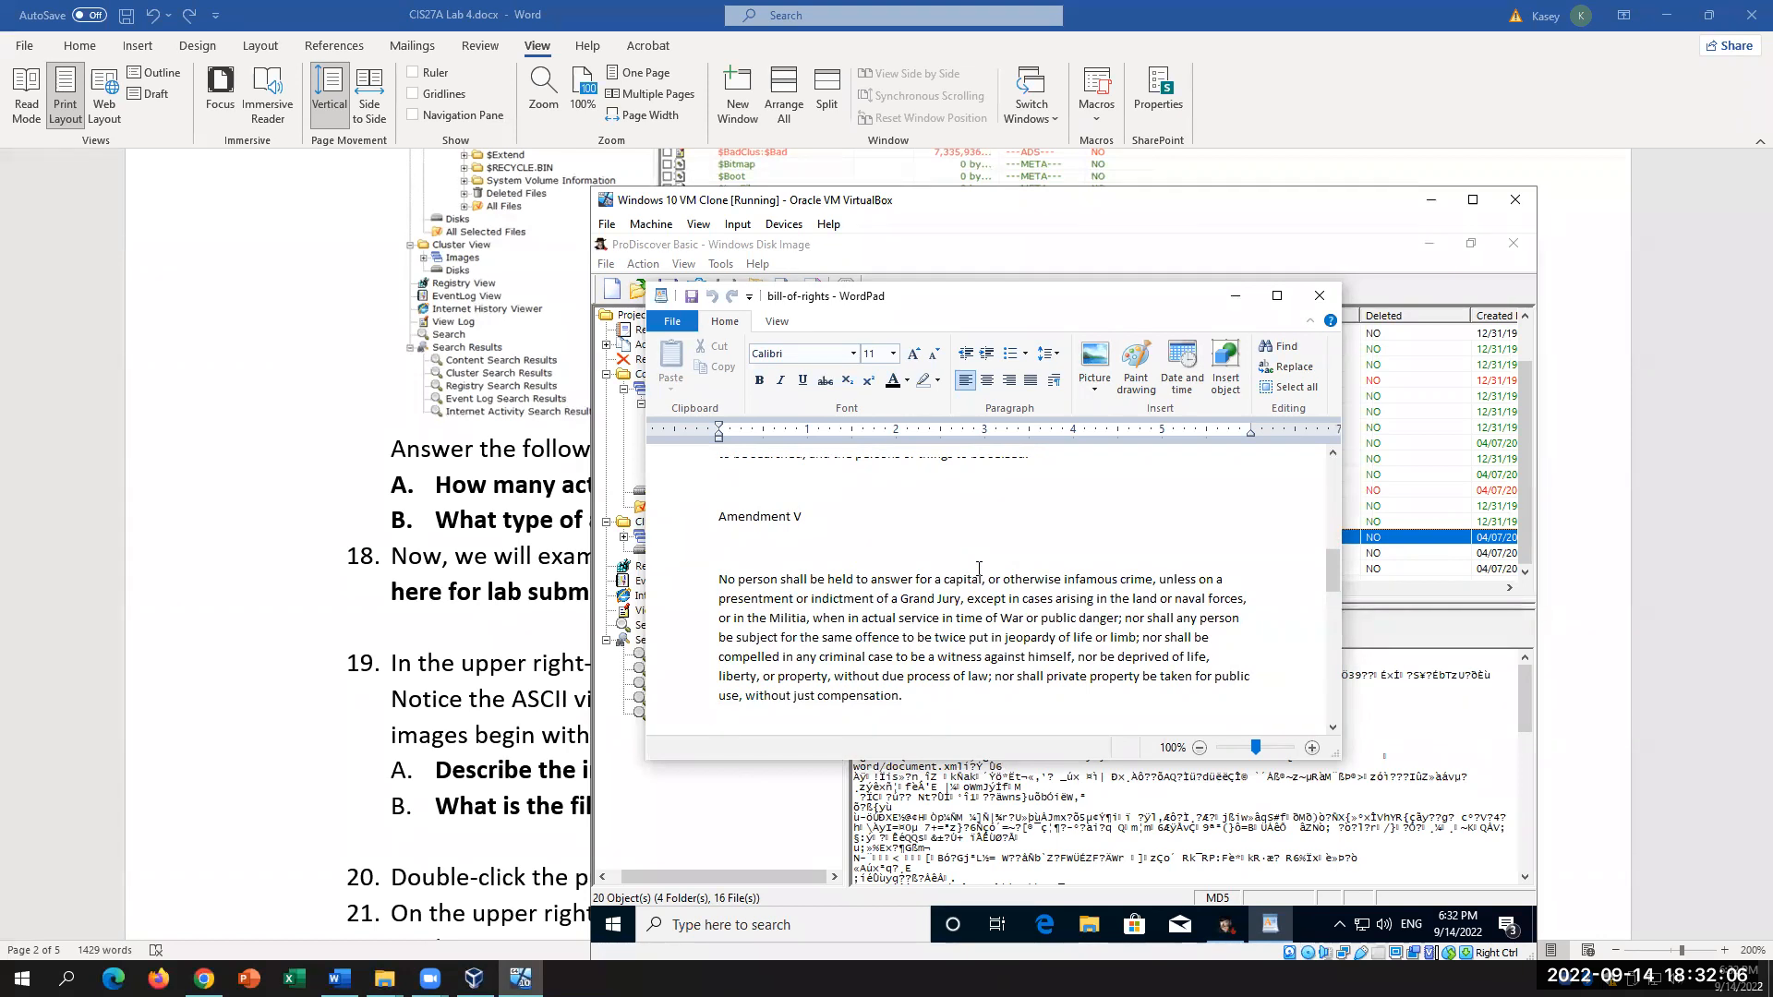
pyautogui.click(501, 623)
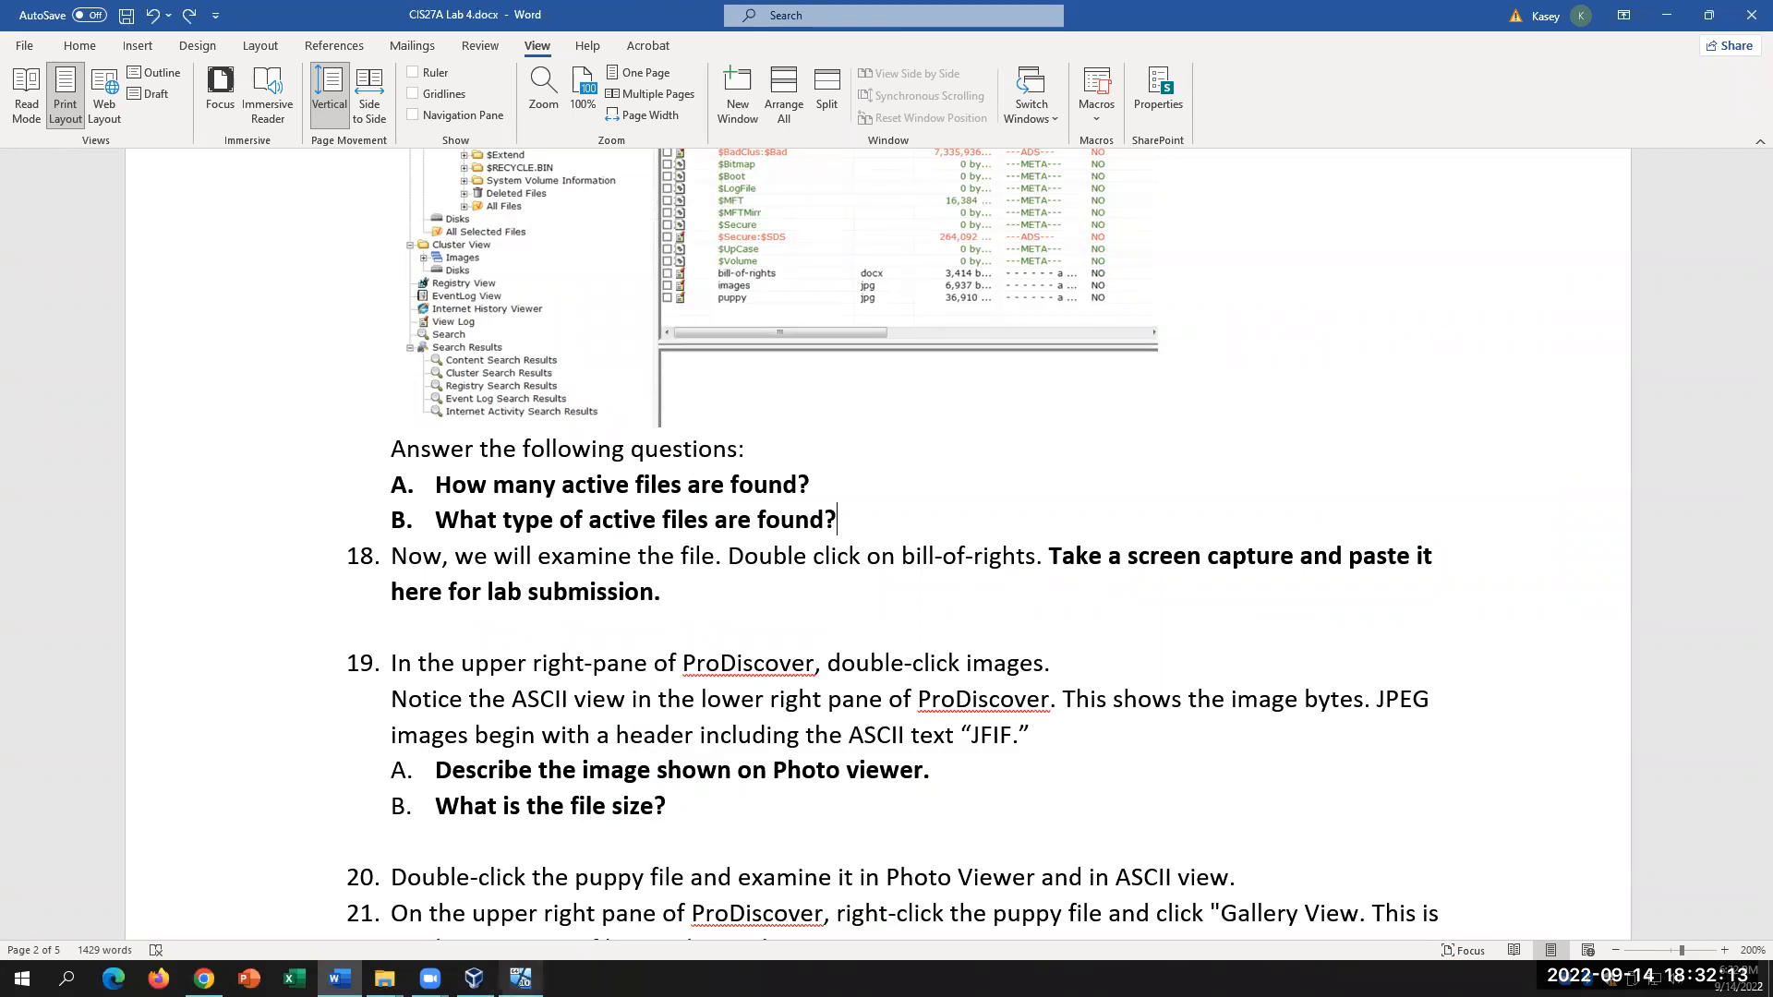
# Step: Minimize WordPad, show the images file's JFIF bytes and open it in Photos
pyautogui.click(521, 978)
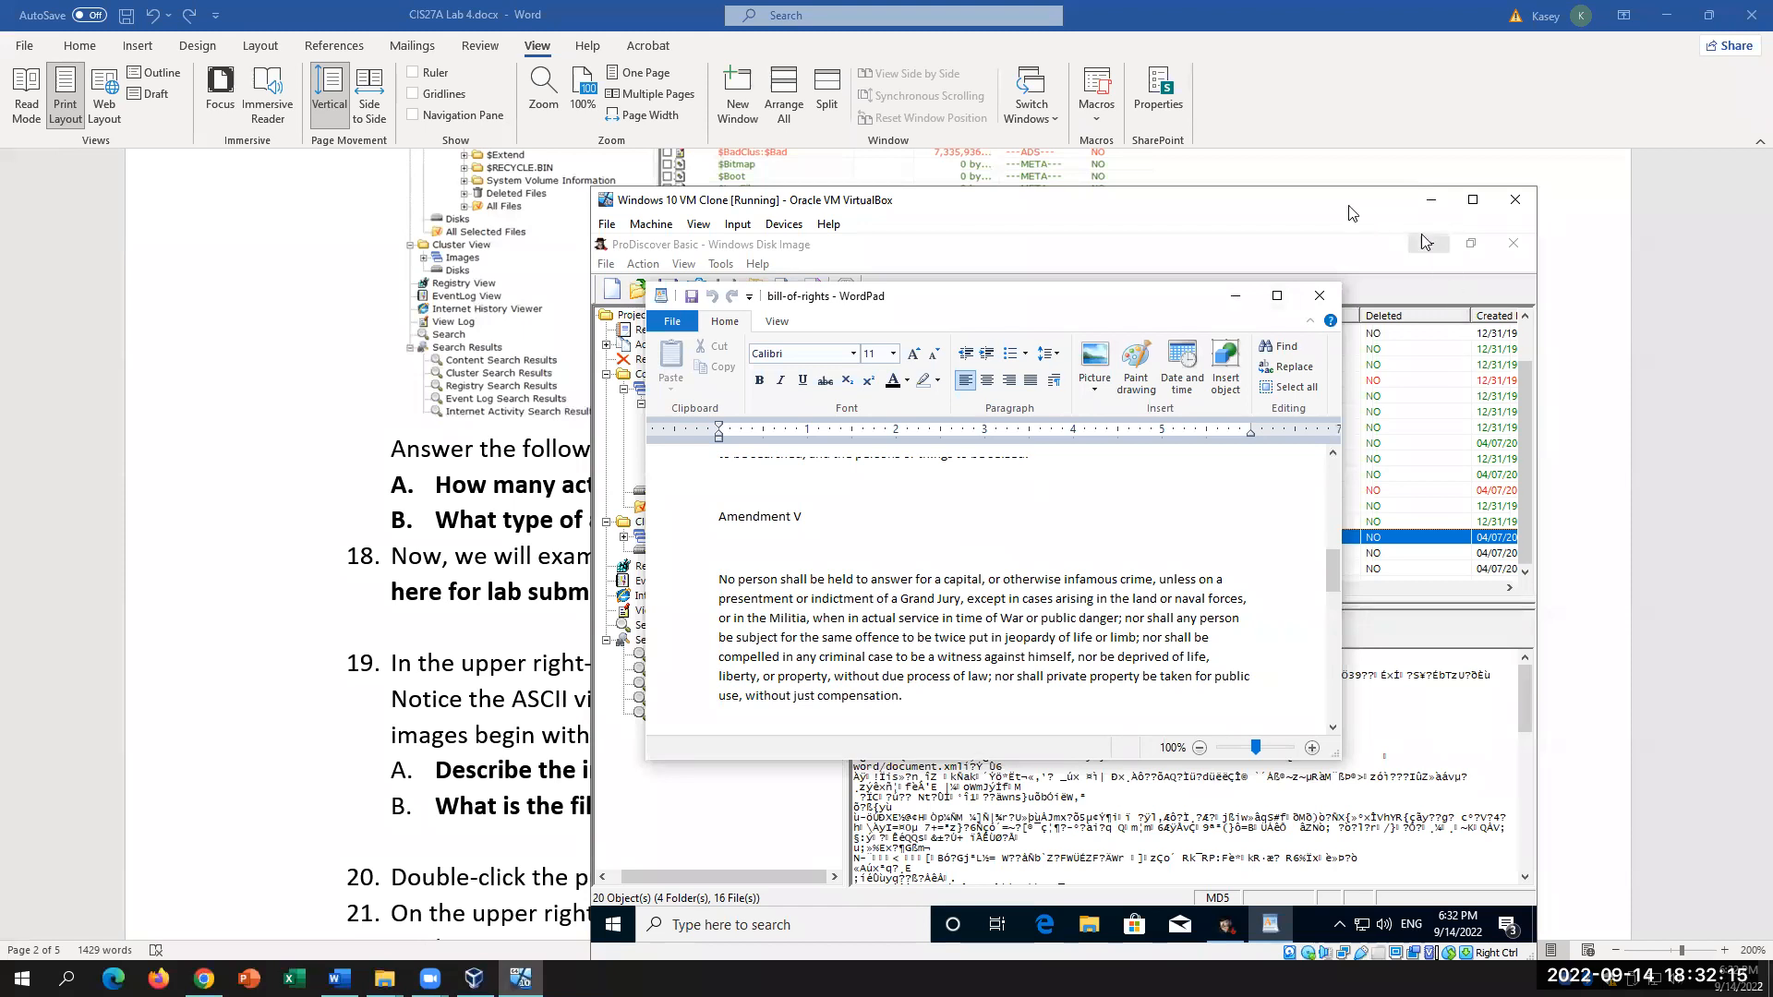
pyautogui.click(1235, 295)
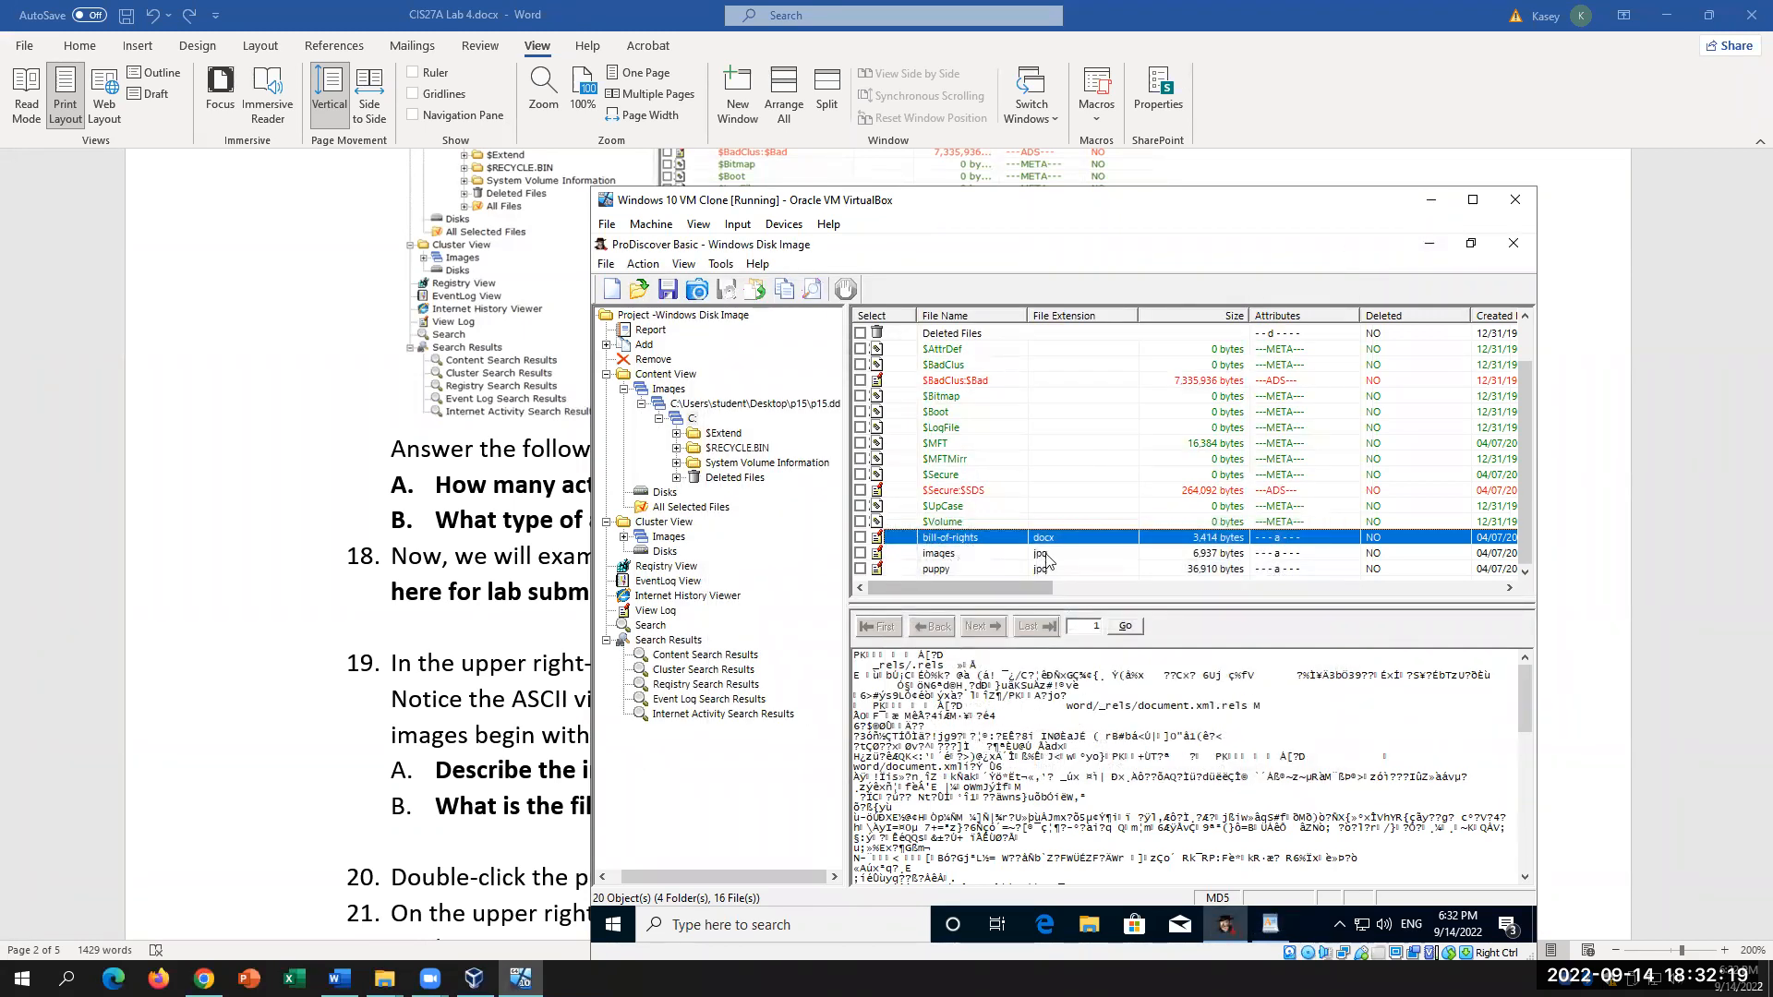
pyautogui.click(938, 554)
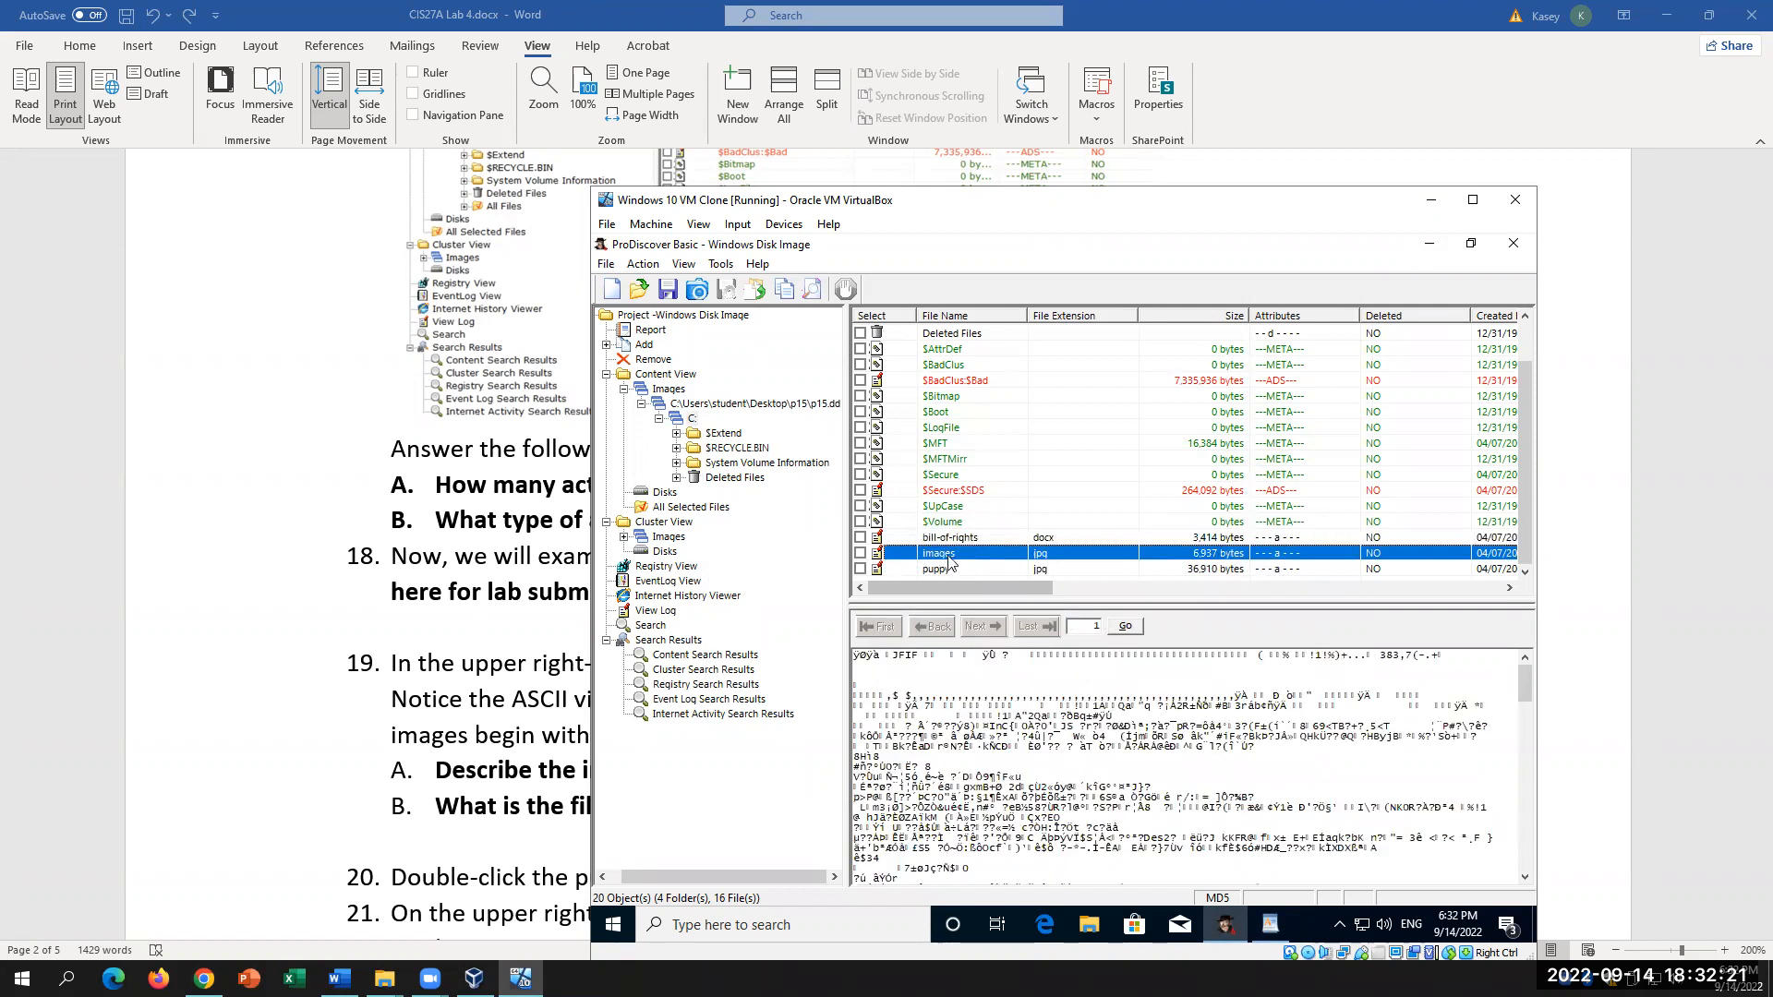
pyautogui.doubleClick(970, 553)
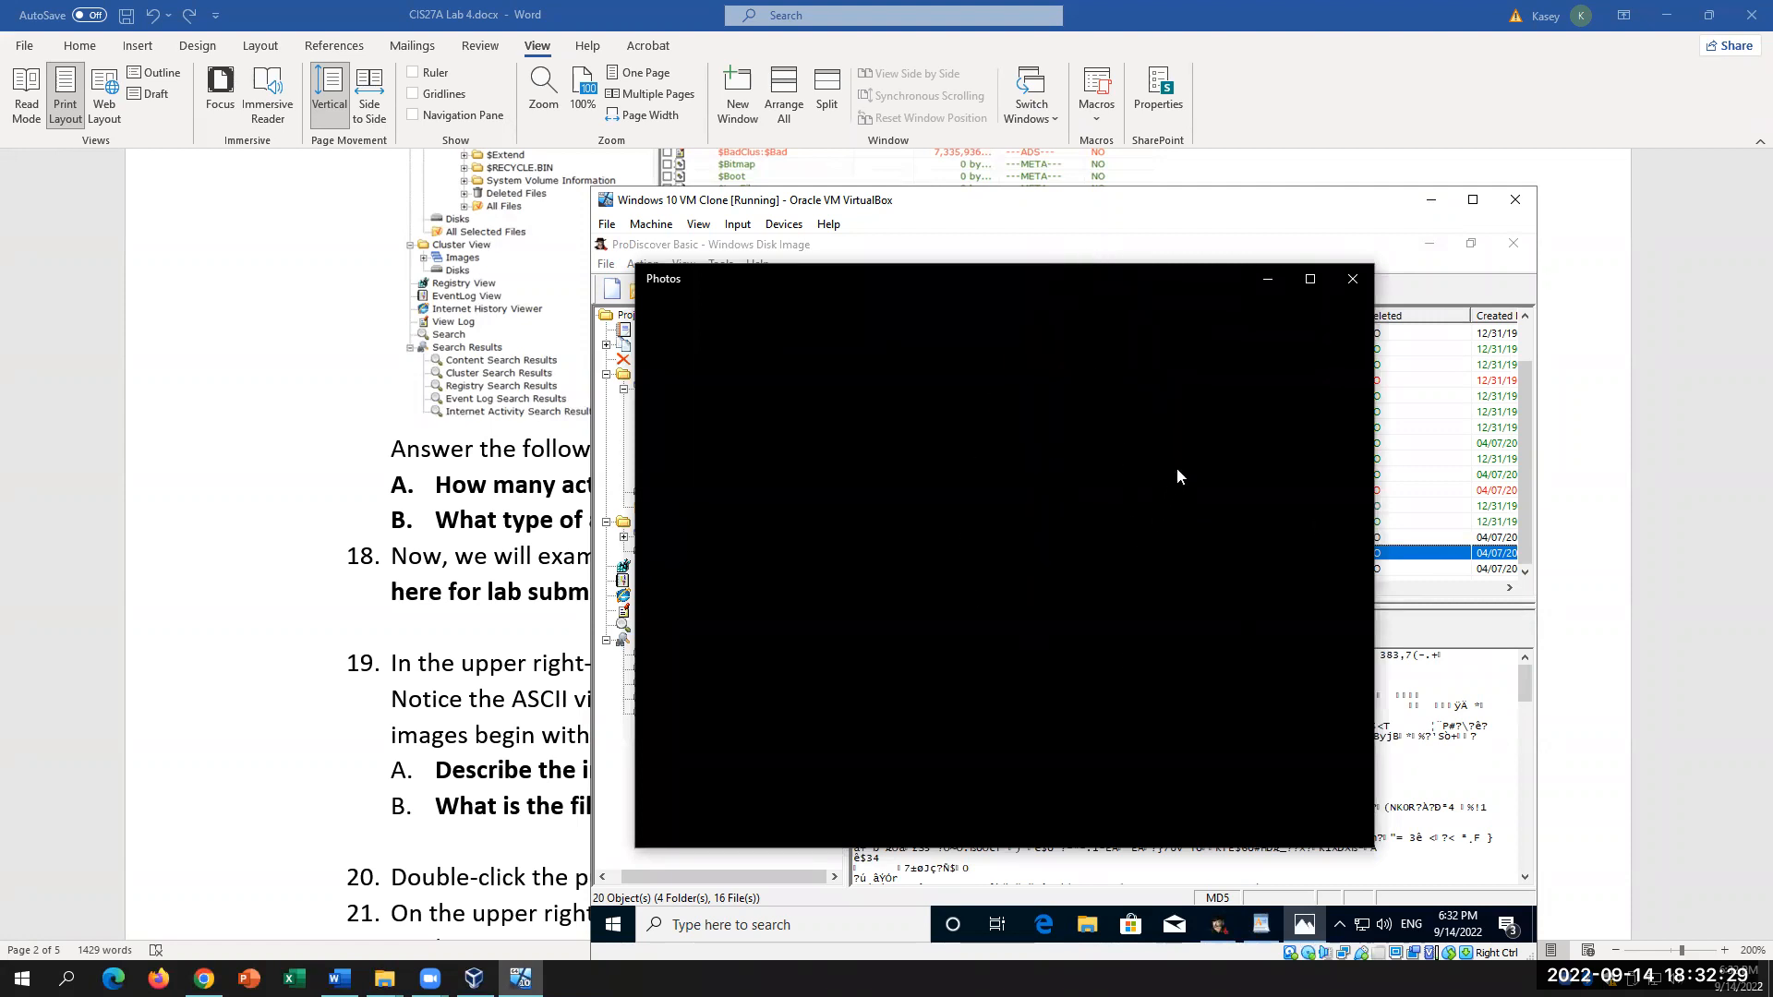
pyautogui.click(1361, 283)
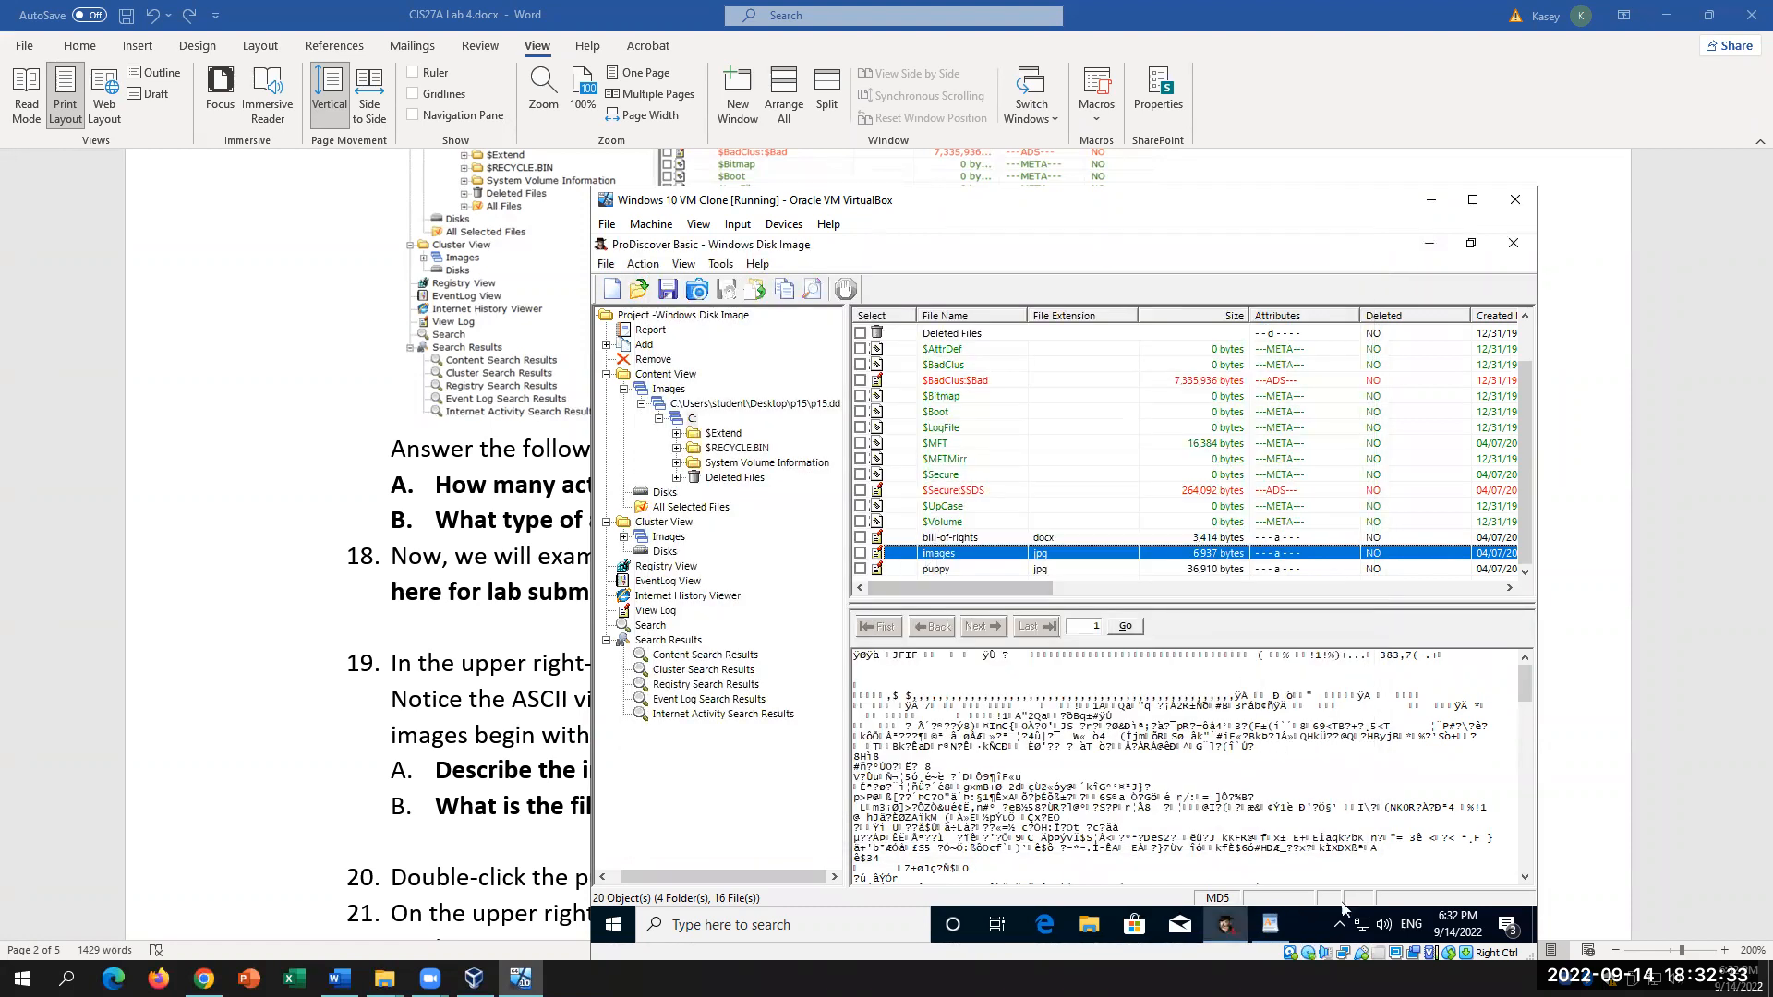
pyautogui.click(1283, 934)
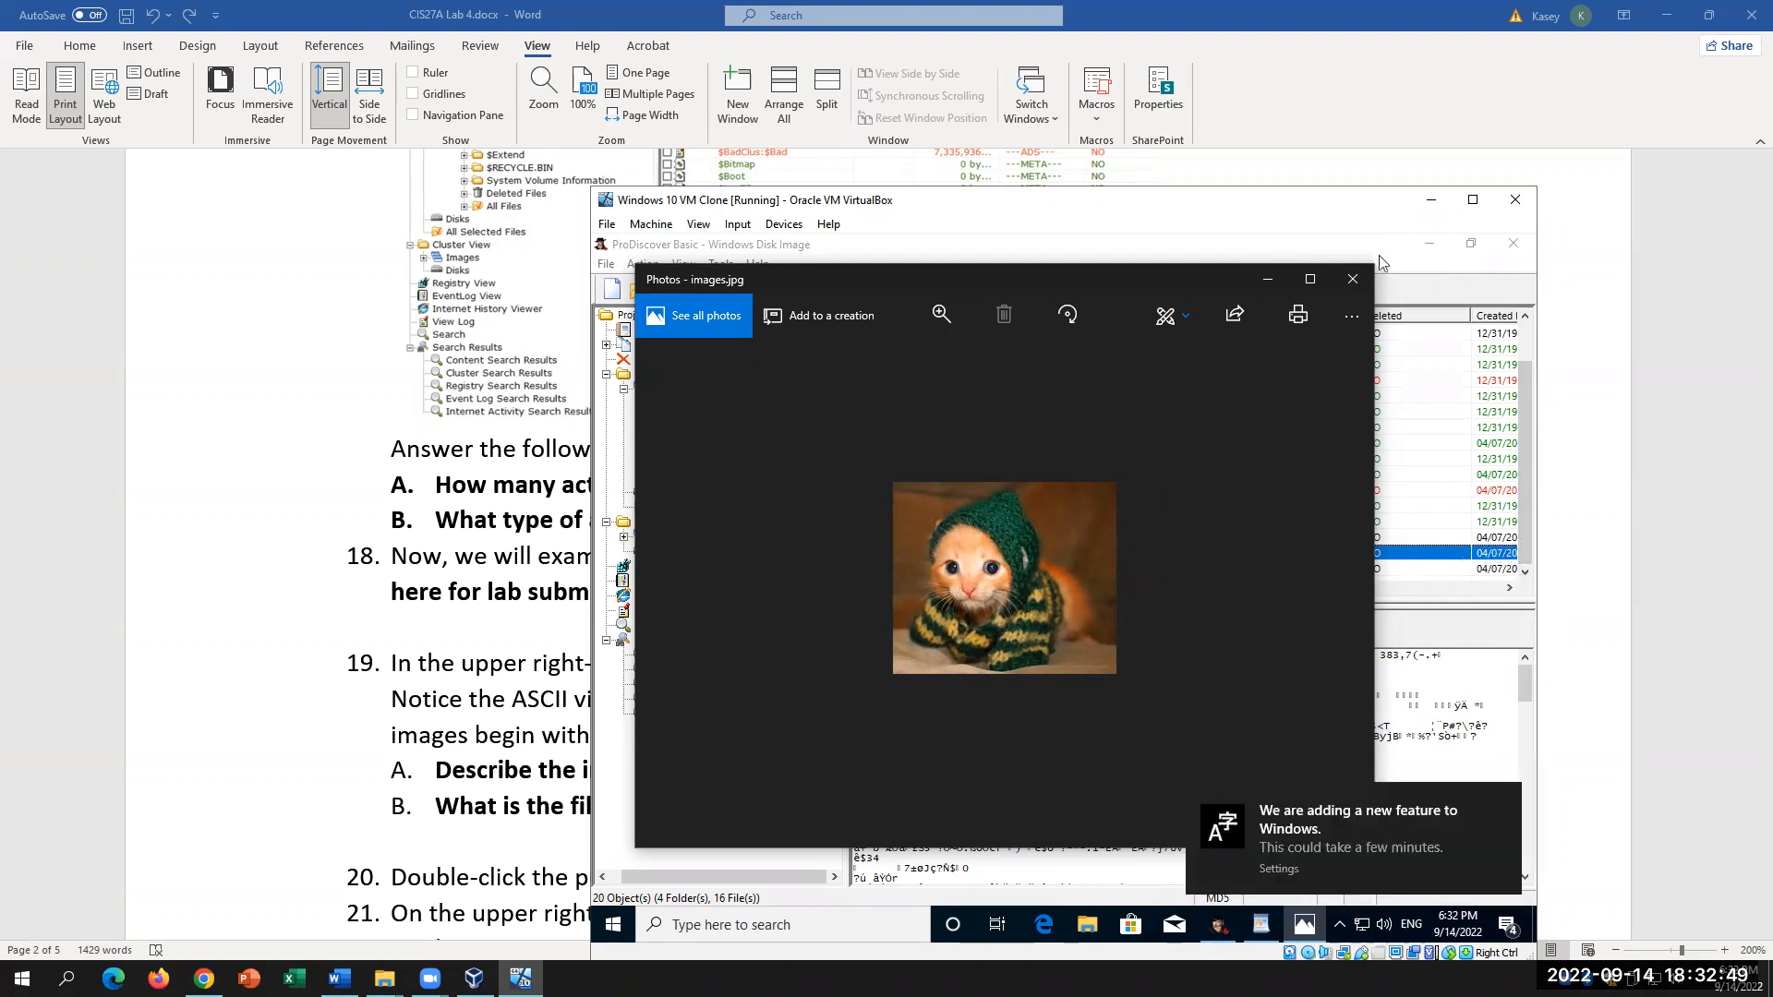
# Step: Compare the kitten picture with the lab's image description question, then close Photos
pyautogui.click(447, 636)
pyautogui.click(1027, 768)
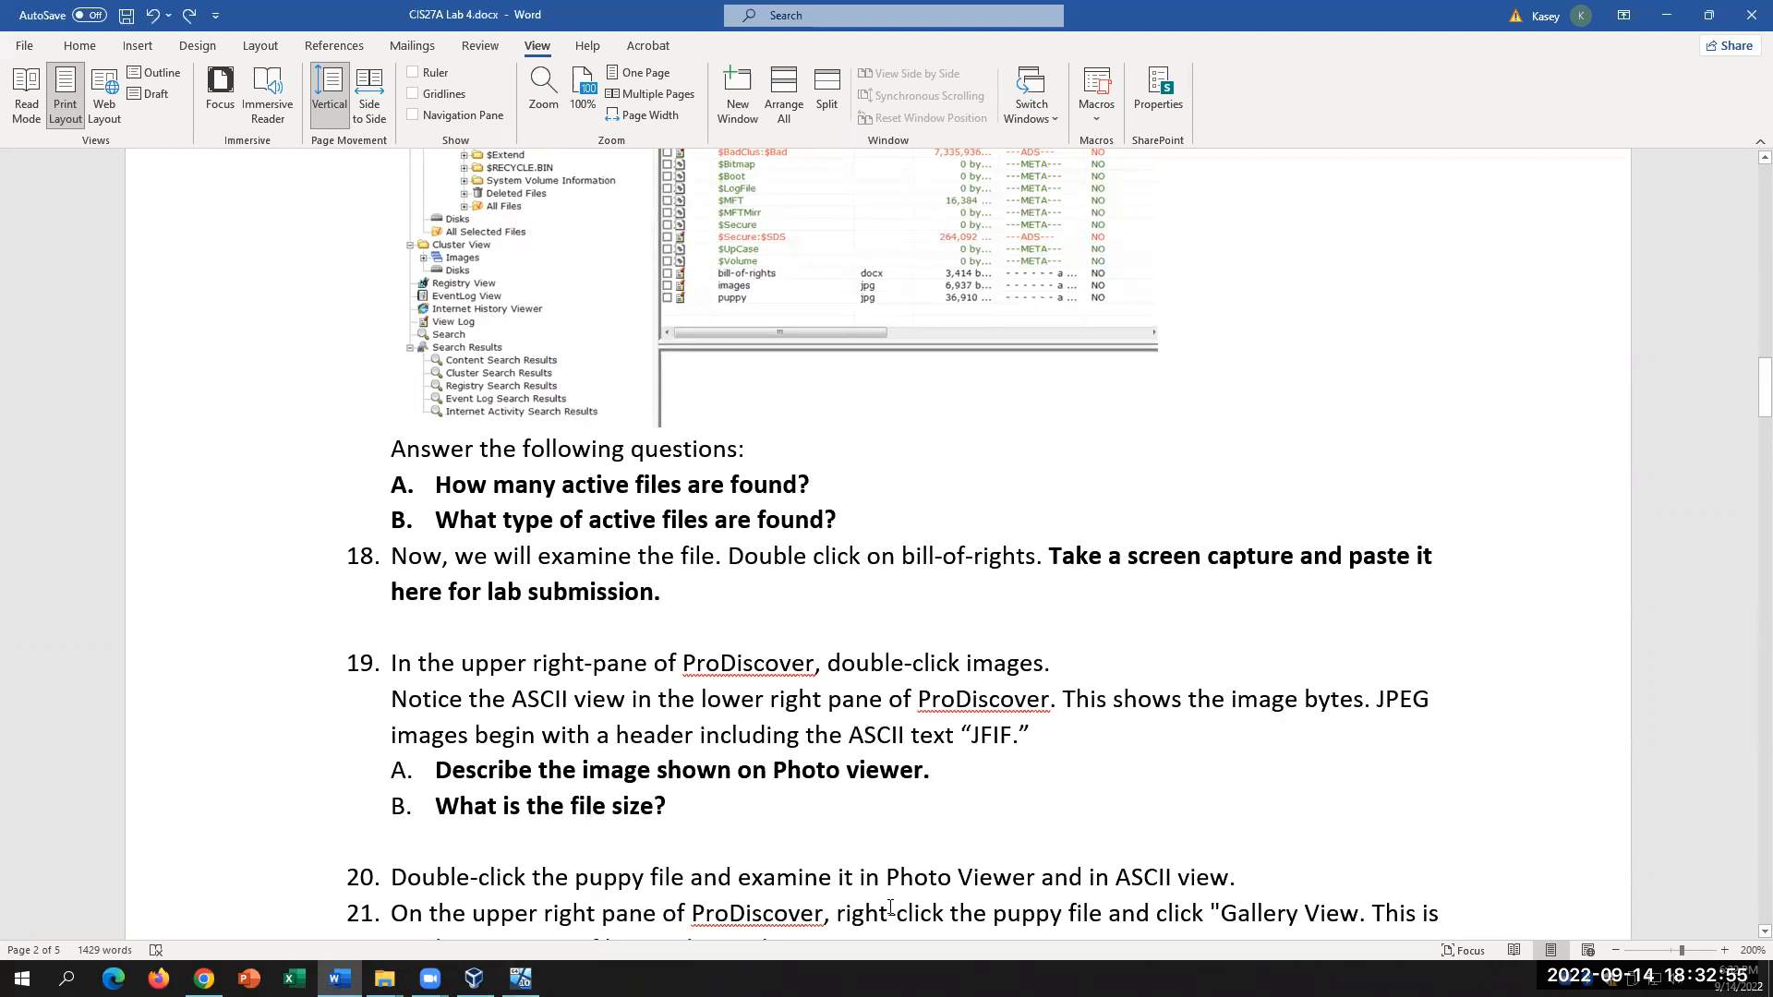
pyautogui.click(521, 978)
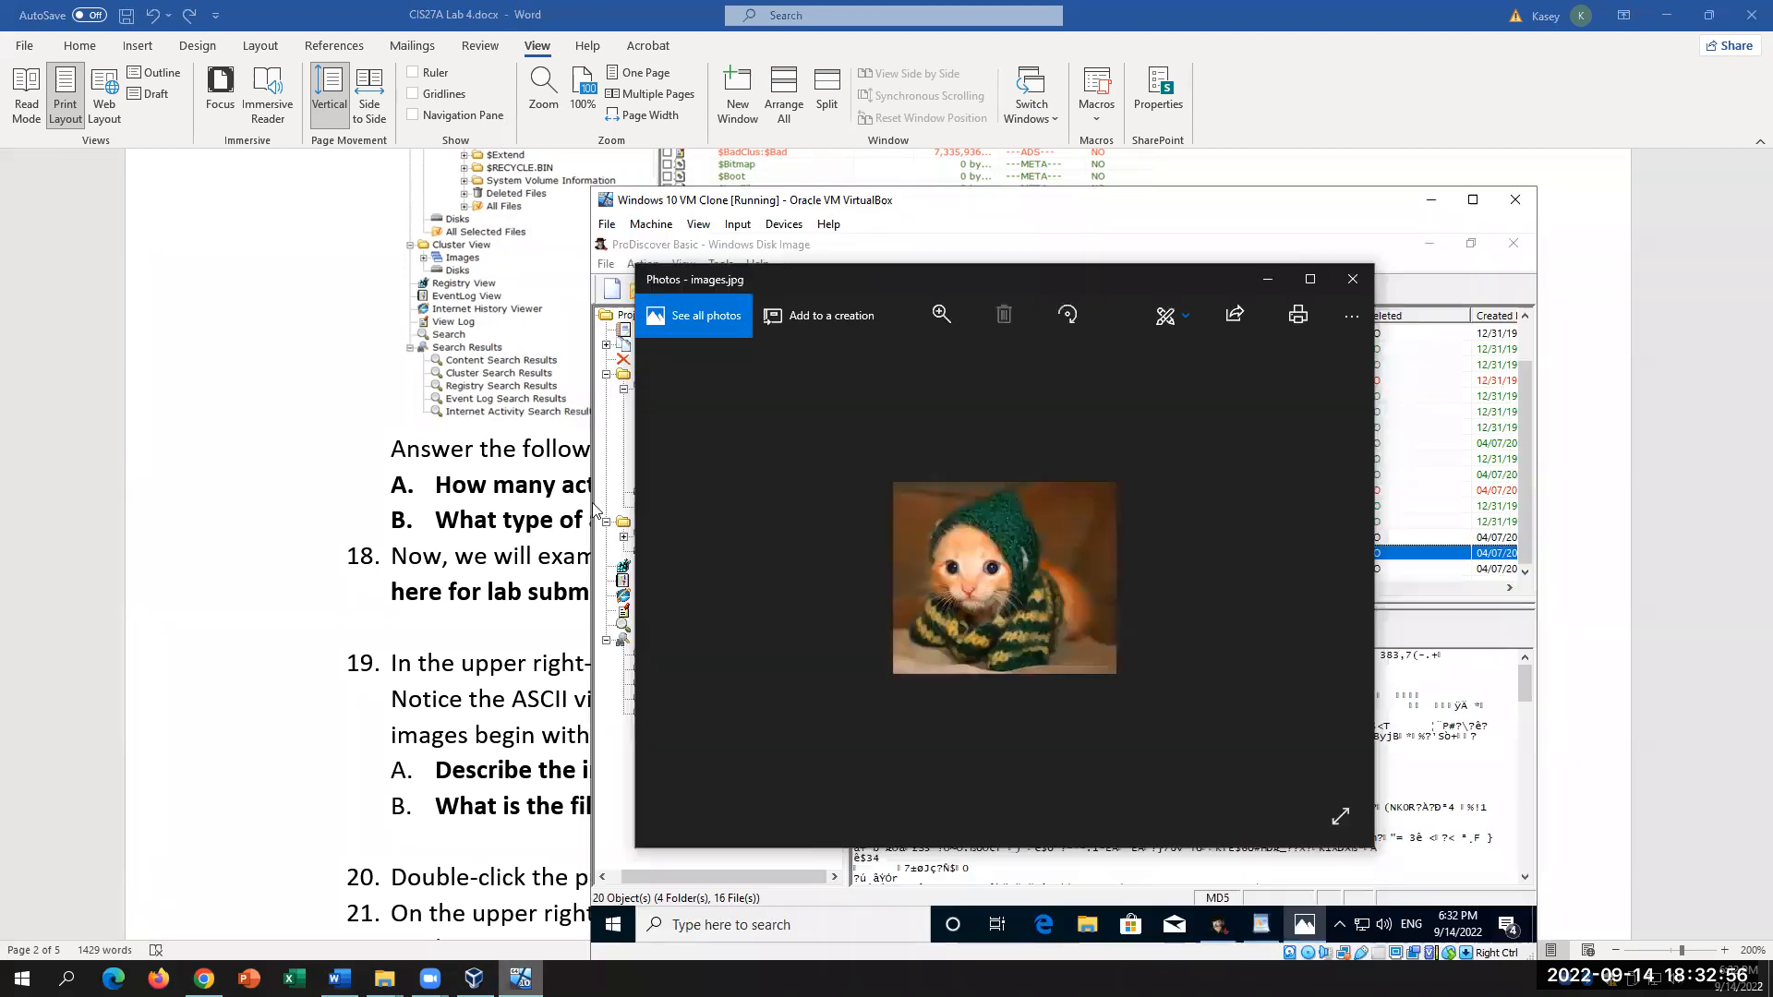
pyautogui.click(1354, 281)
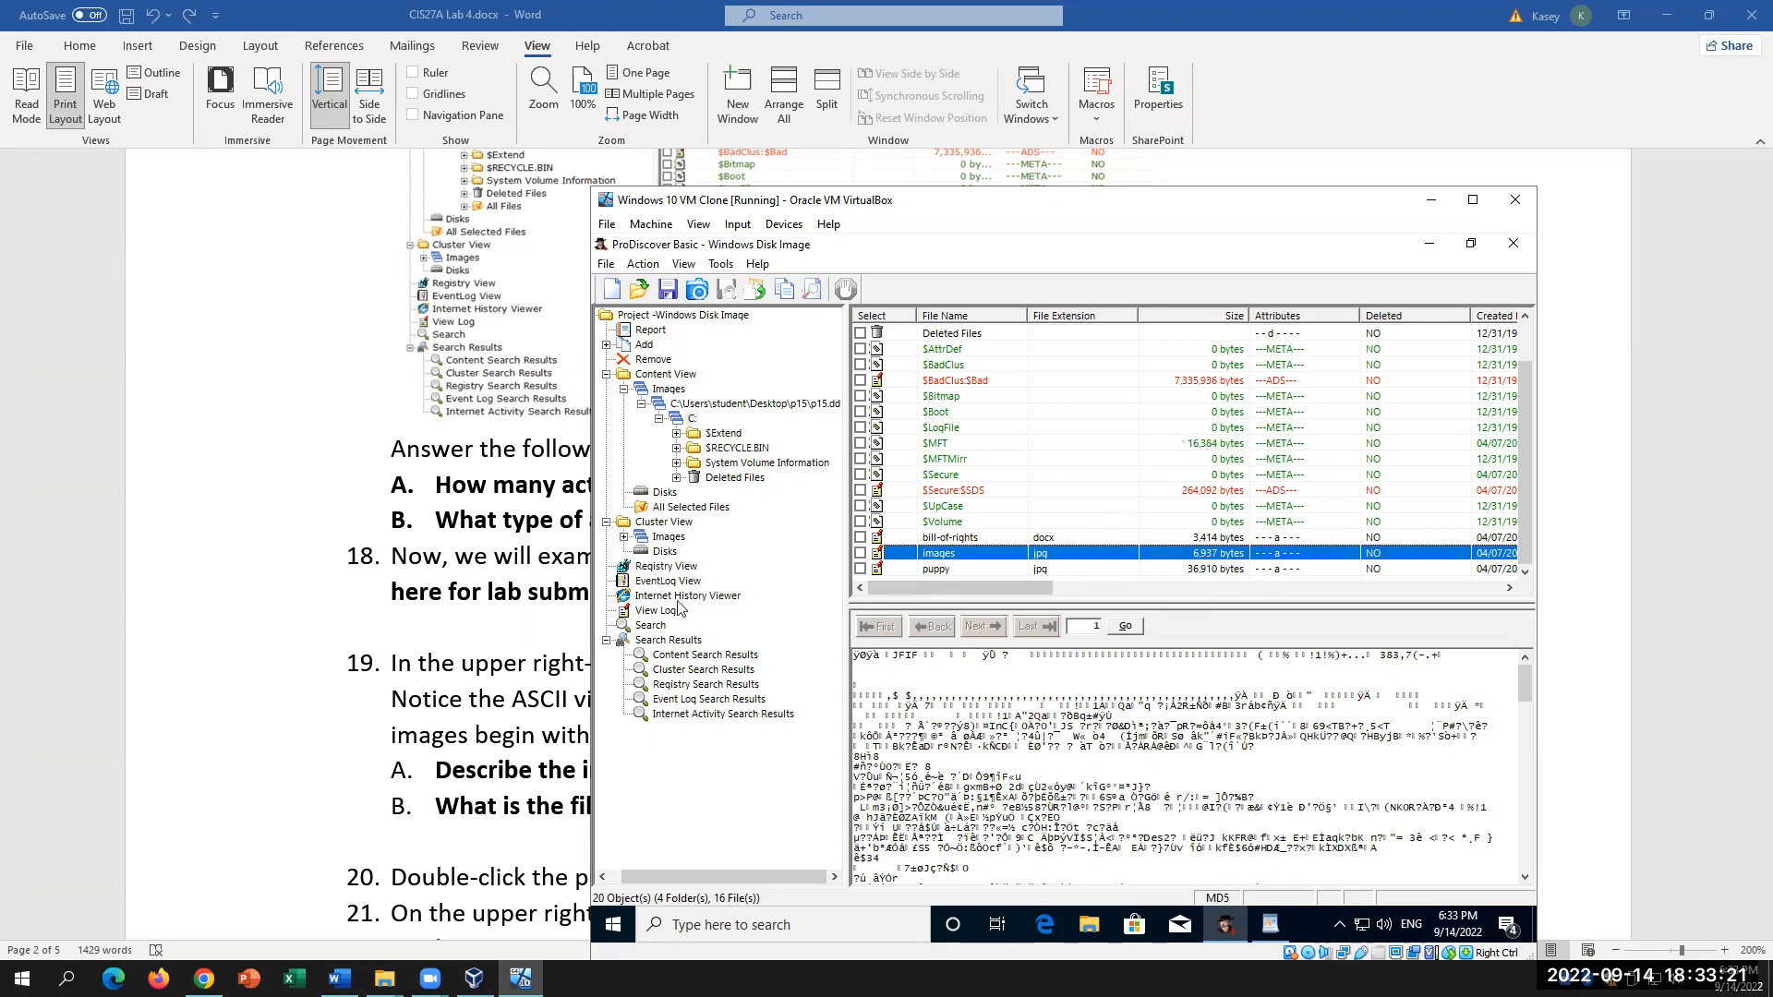
pyautogui.click(402, 627)
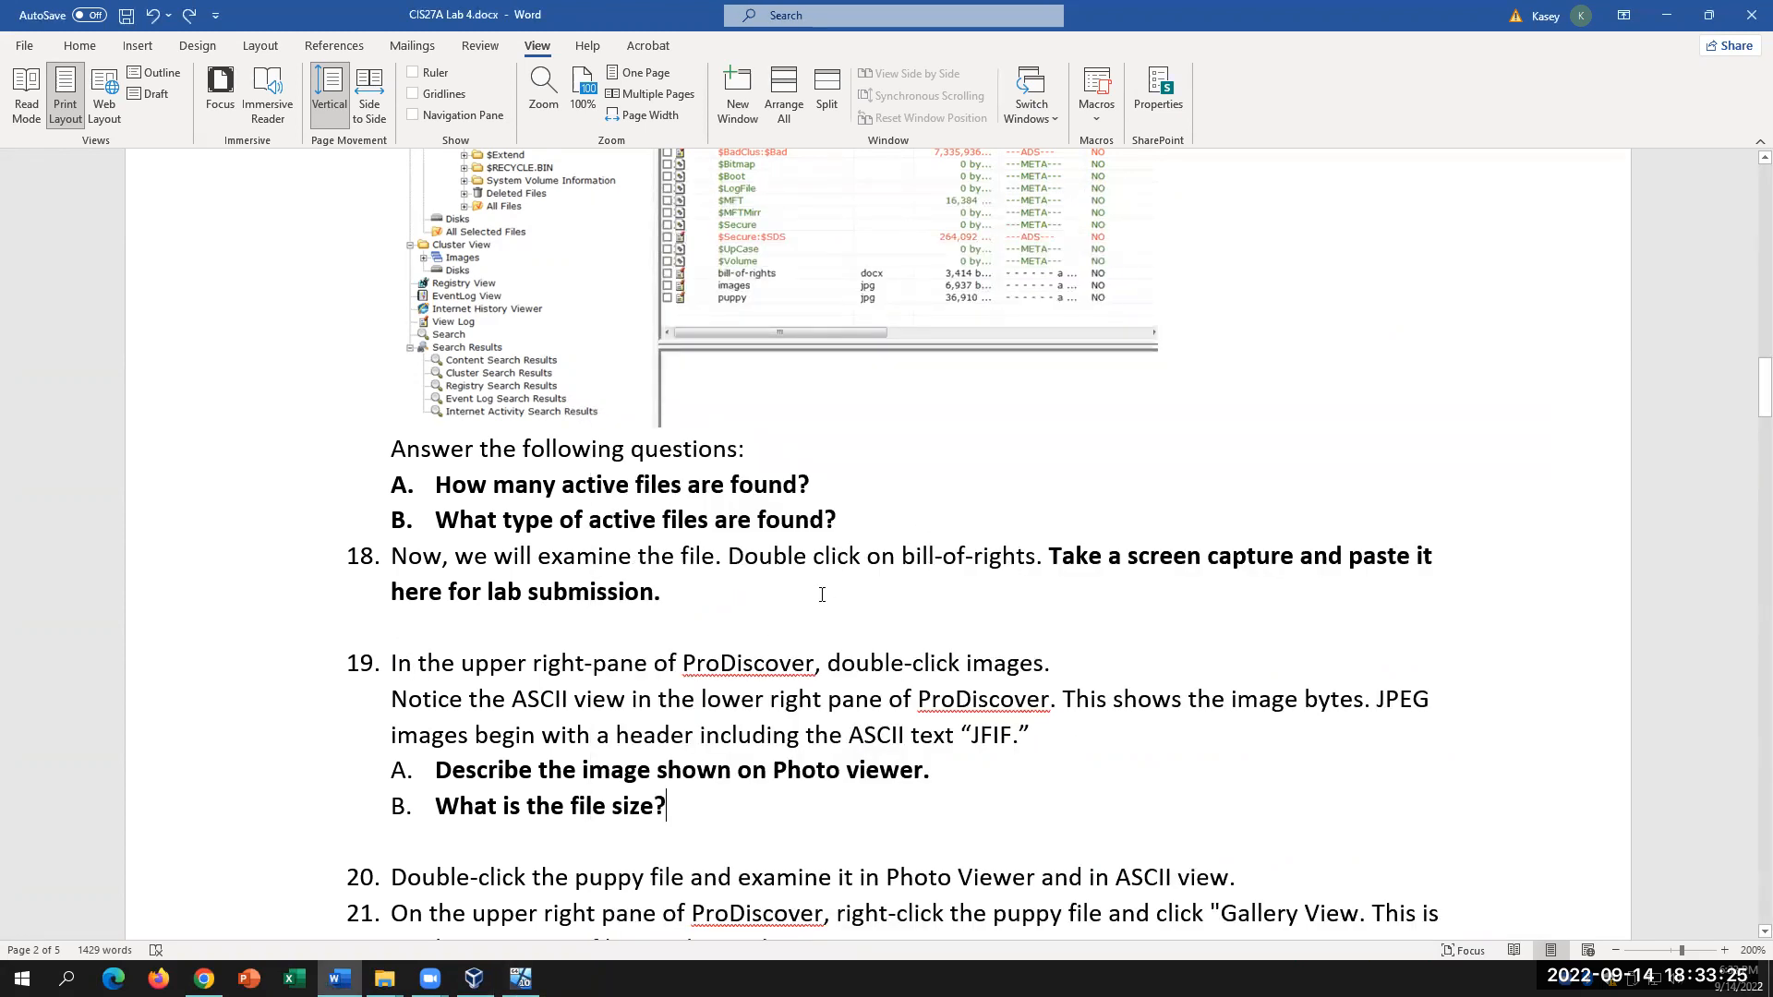
# Step: Highlight the lab's JPEG header sentence and the phrase ASCII text 'JFIF', then return to ProDiscover
pyautogui.scroll(-2, 821, 595)
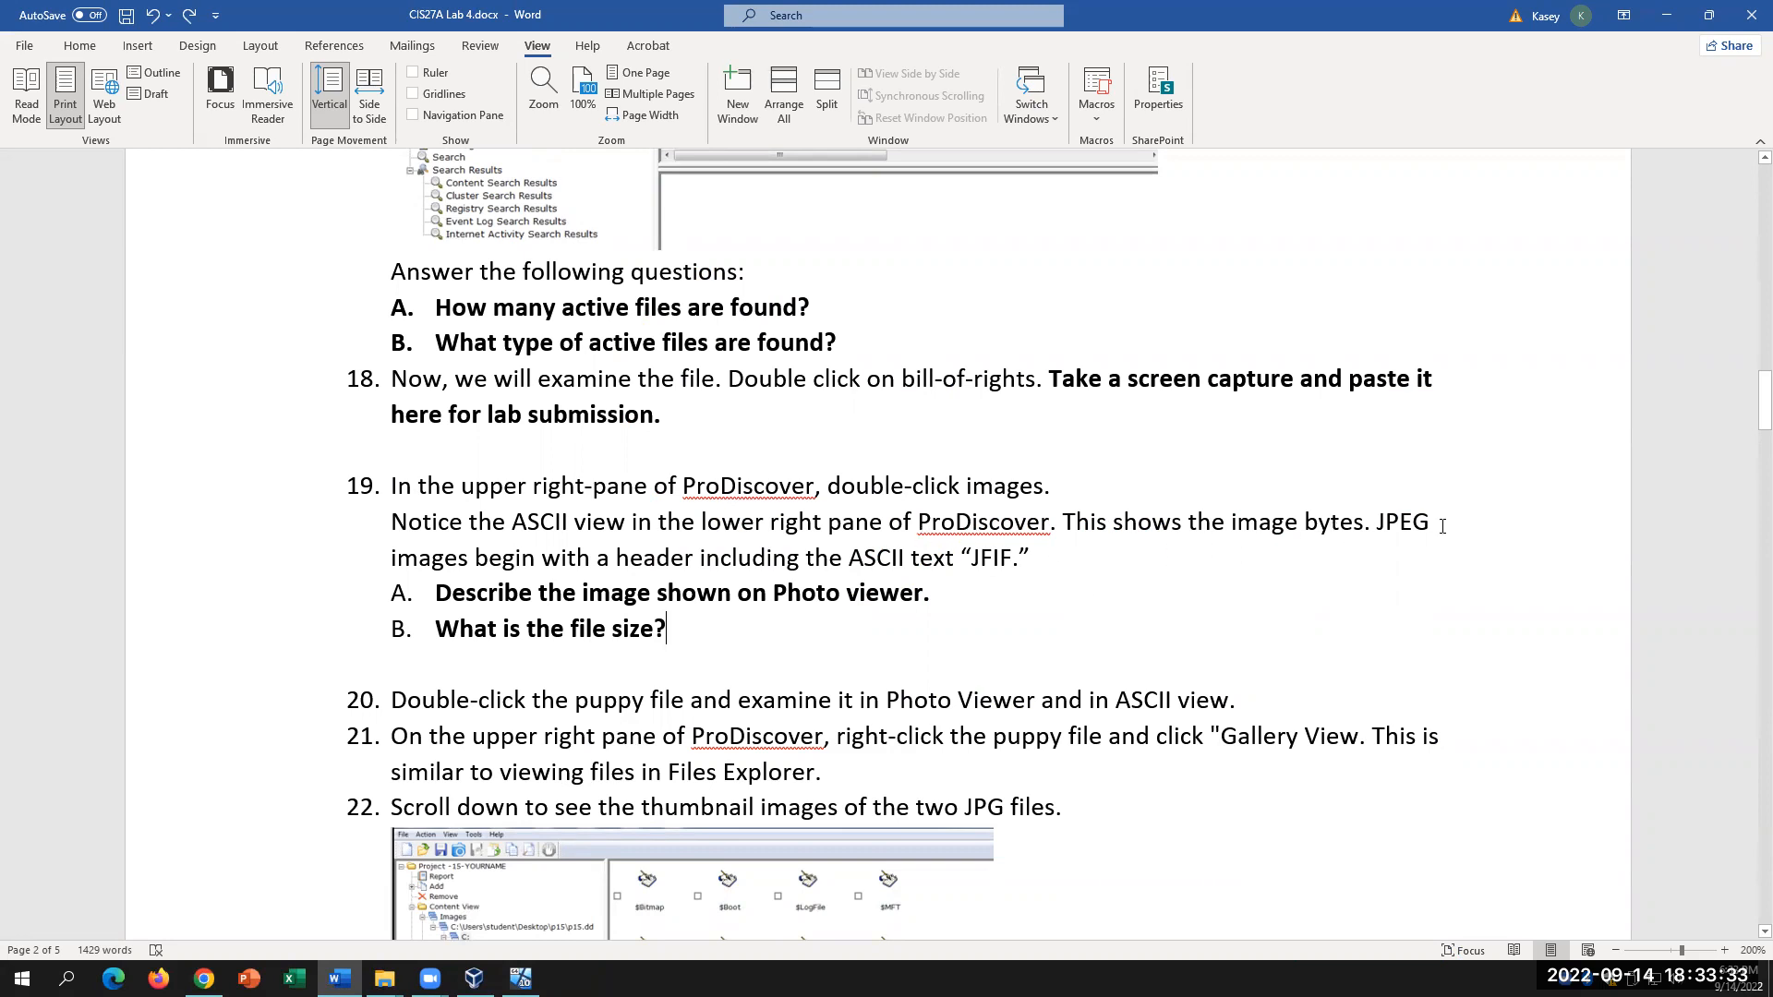
pyautogui.moveTo(1377, 522); pyautogui.dragTo(1390, 568)
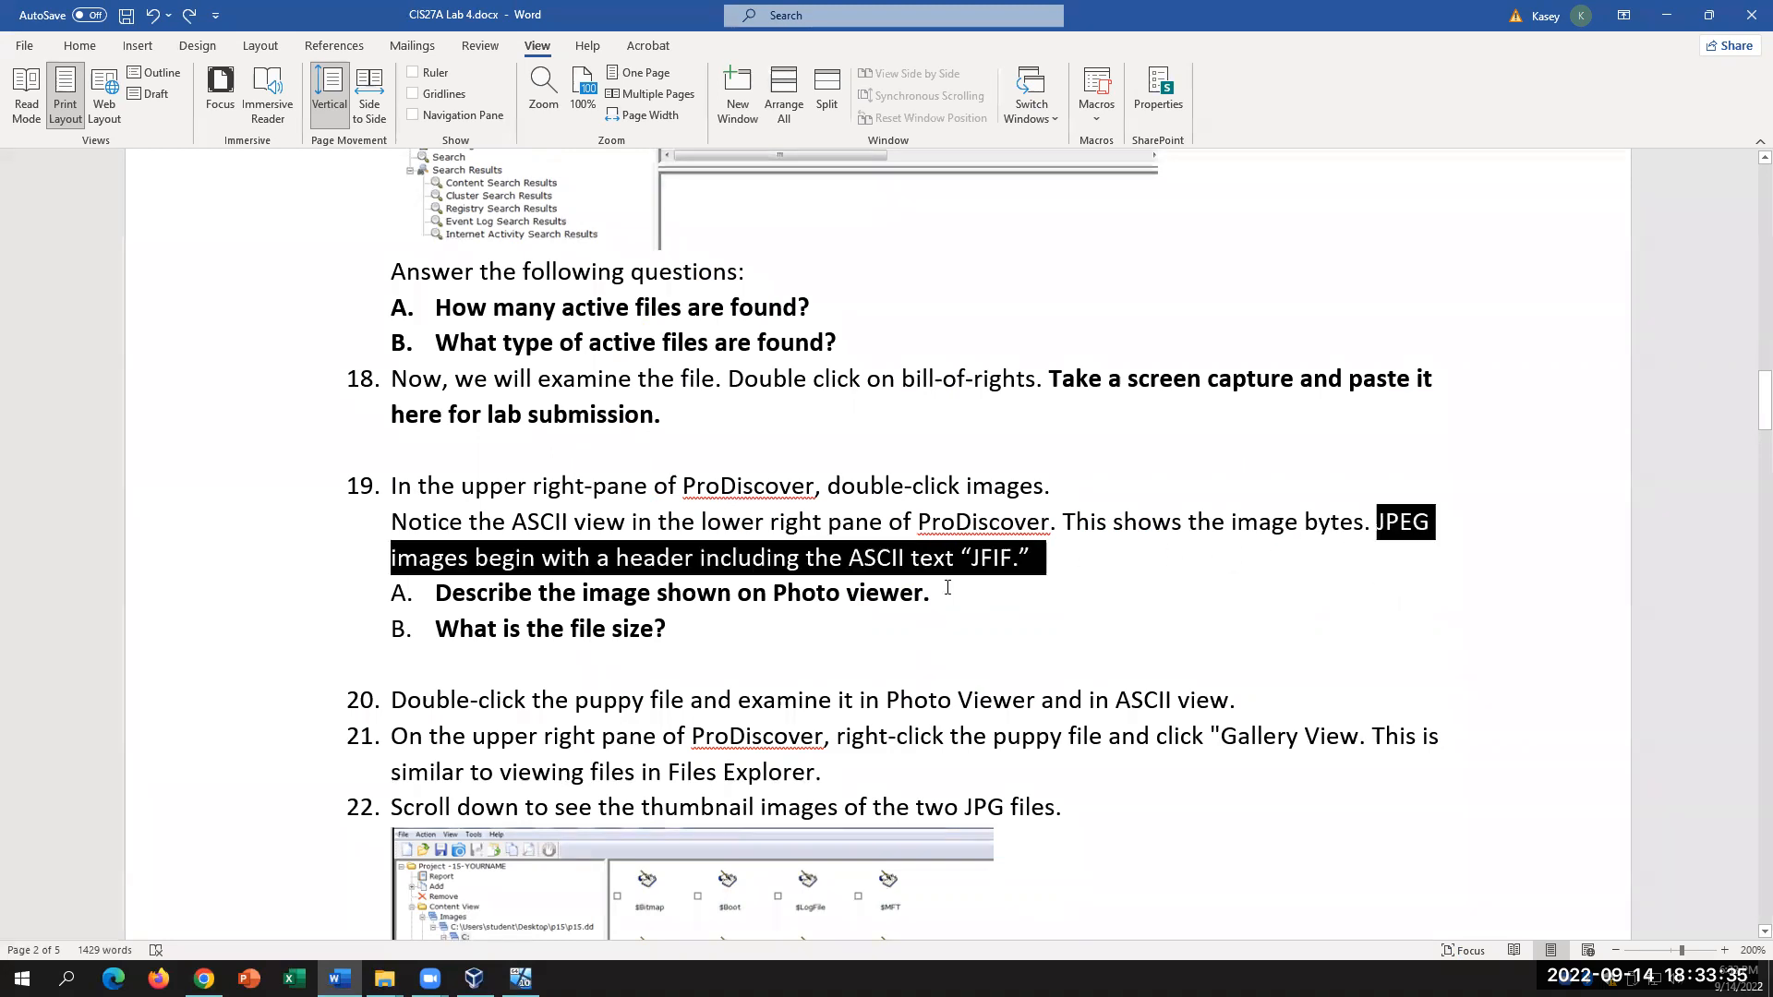
pyautogui.click(741, 566)
pyautogui.moveTo(850, 558); pyautogui.dragTo(1062, 559)
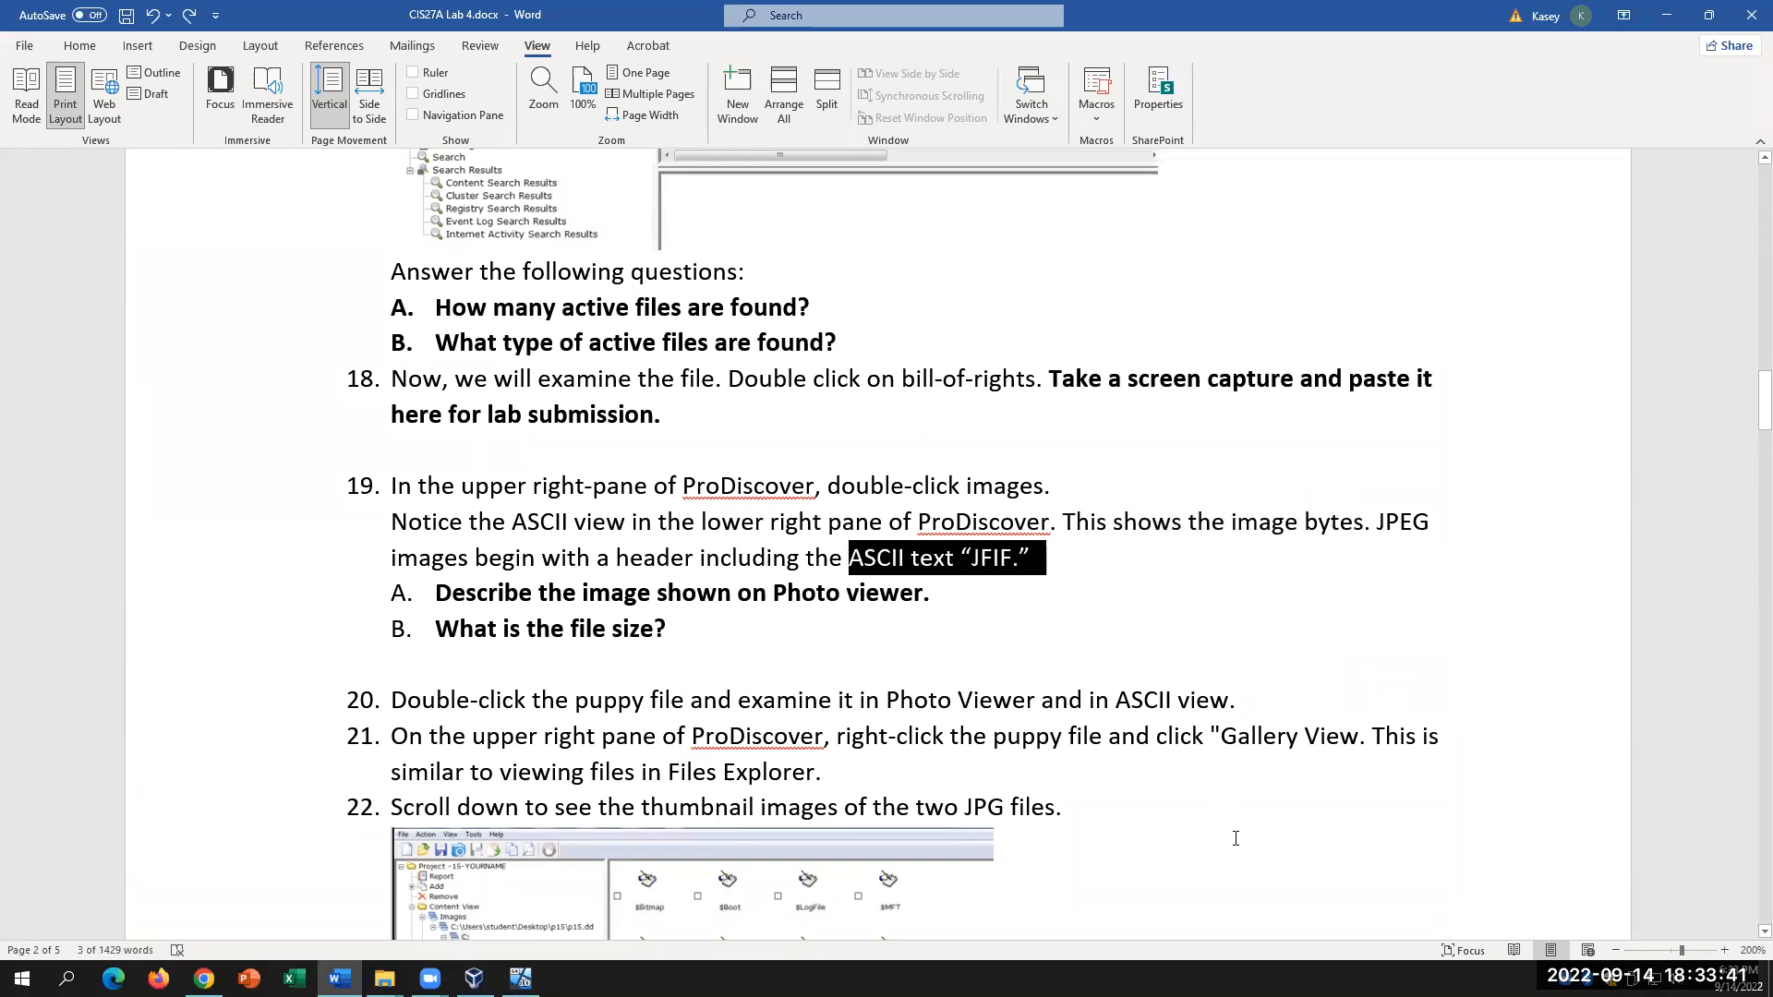
pyautogui.click(520, 978)
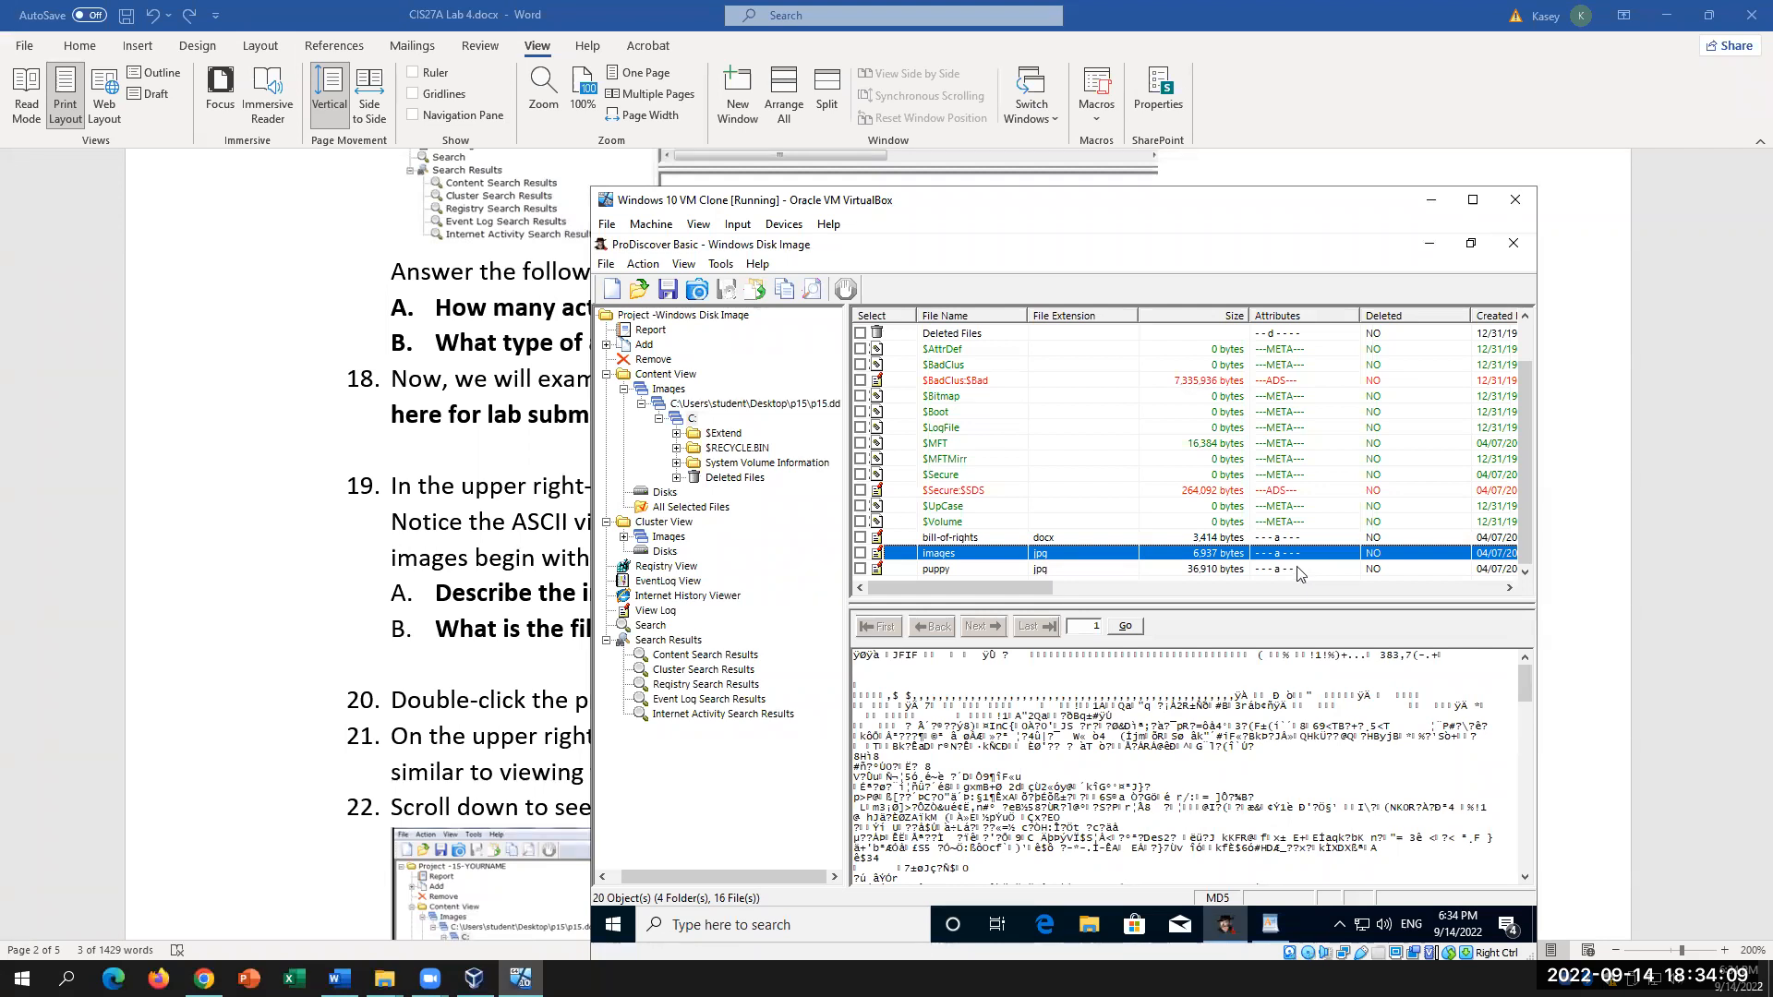
# Step: Review the file size question in the Word lab before returning to ProDiscover
pyautogui.click(382, 630)
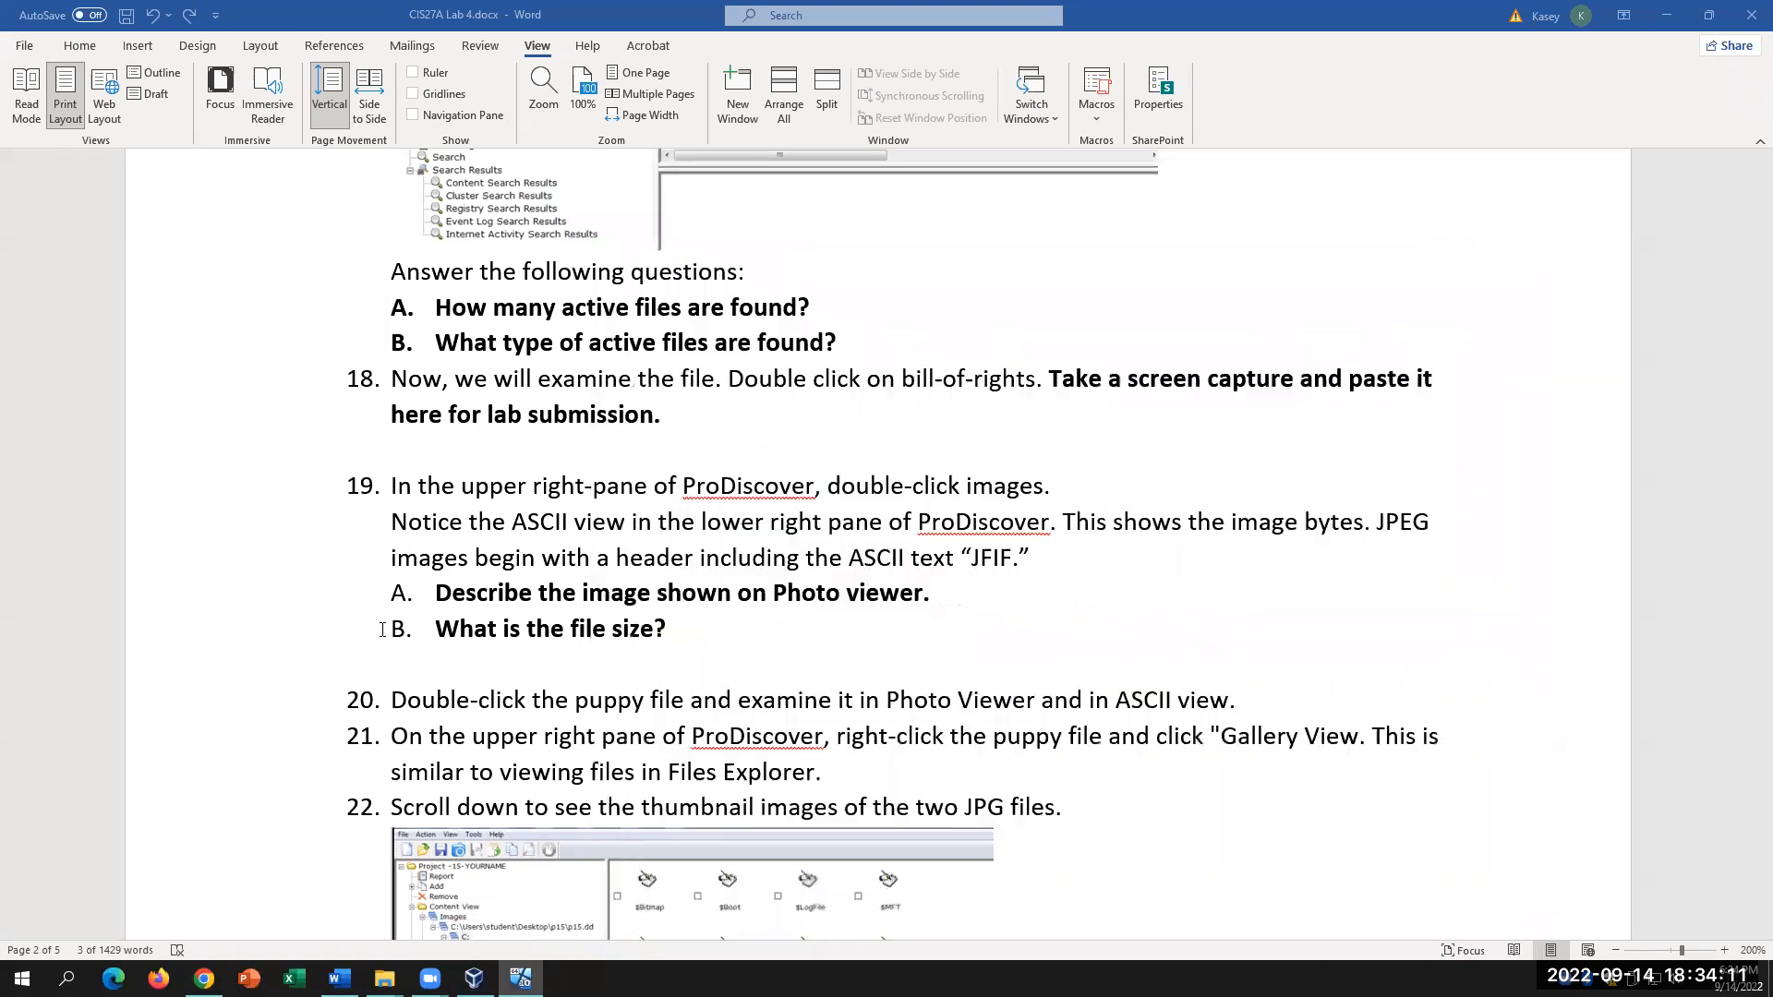
pyautogui.click(679, 634)
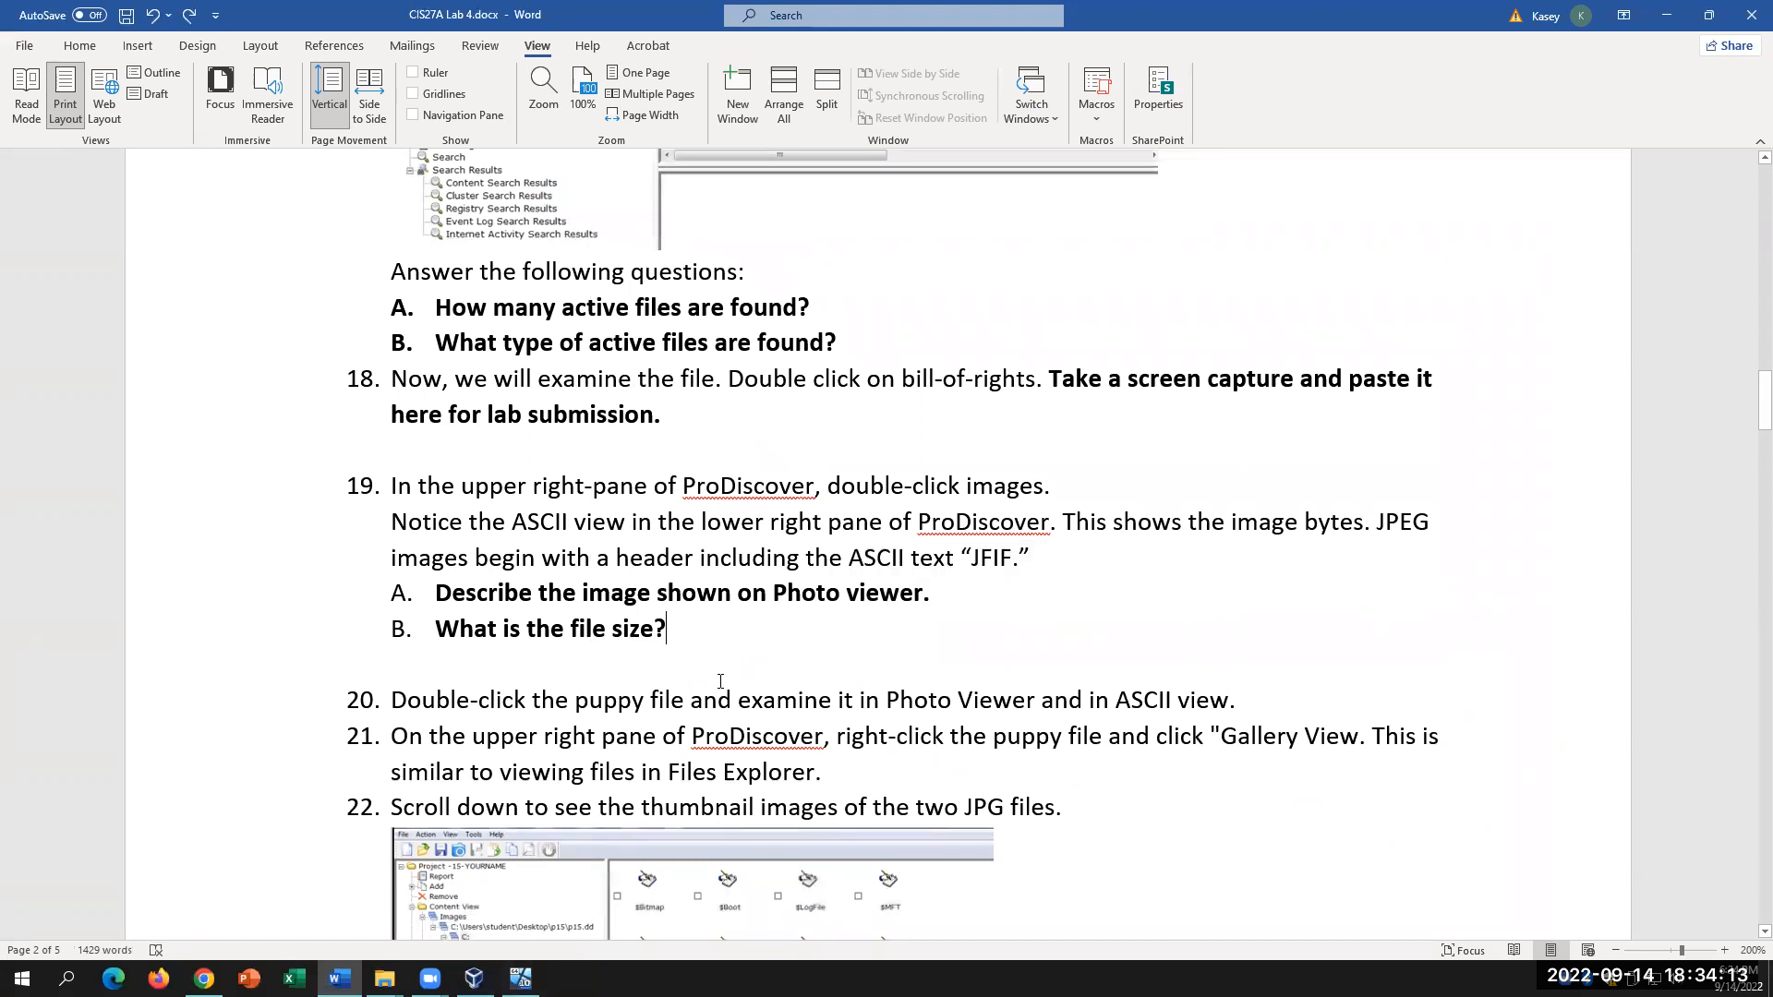
pyautogui.scroll(-1, 720, 680)
pyautogui.scroll(-1, 720, 681)
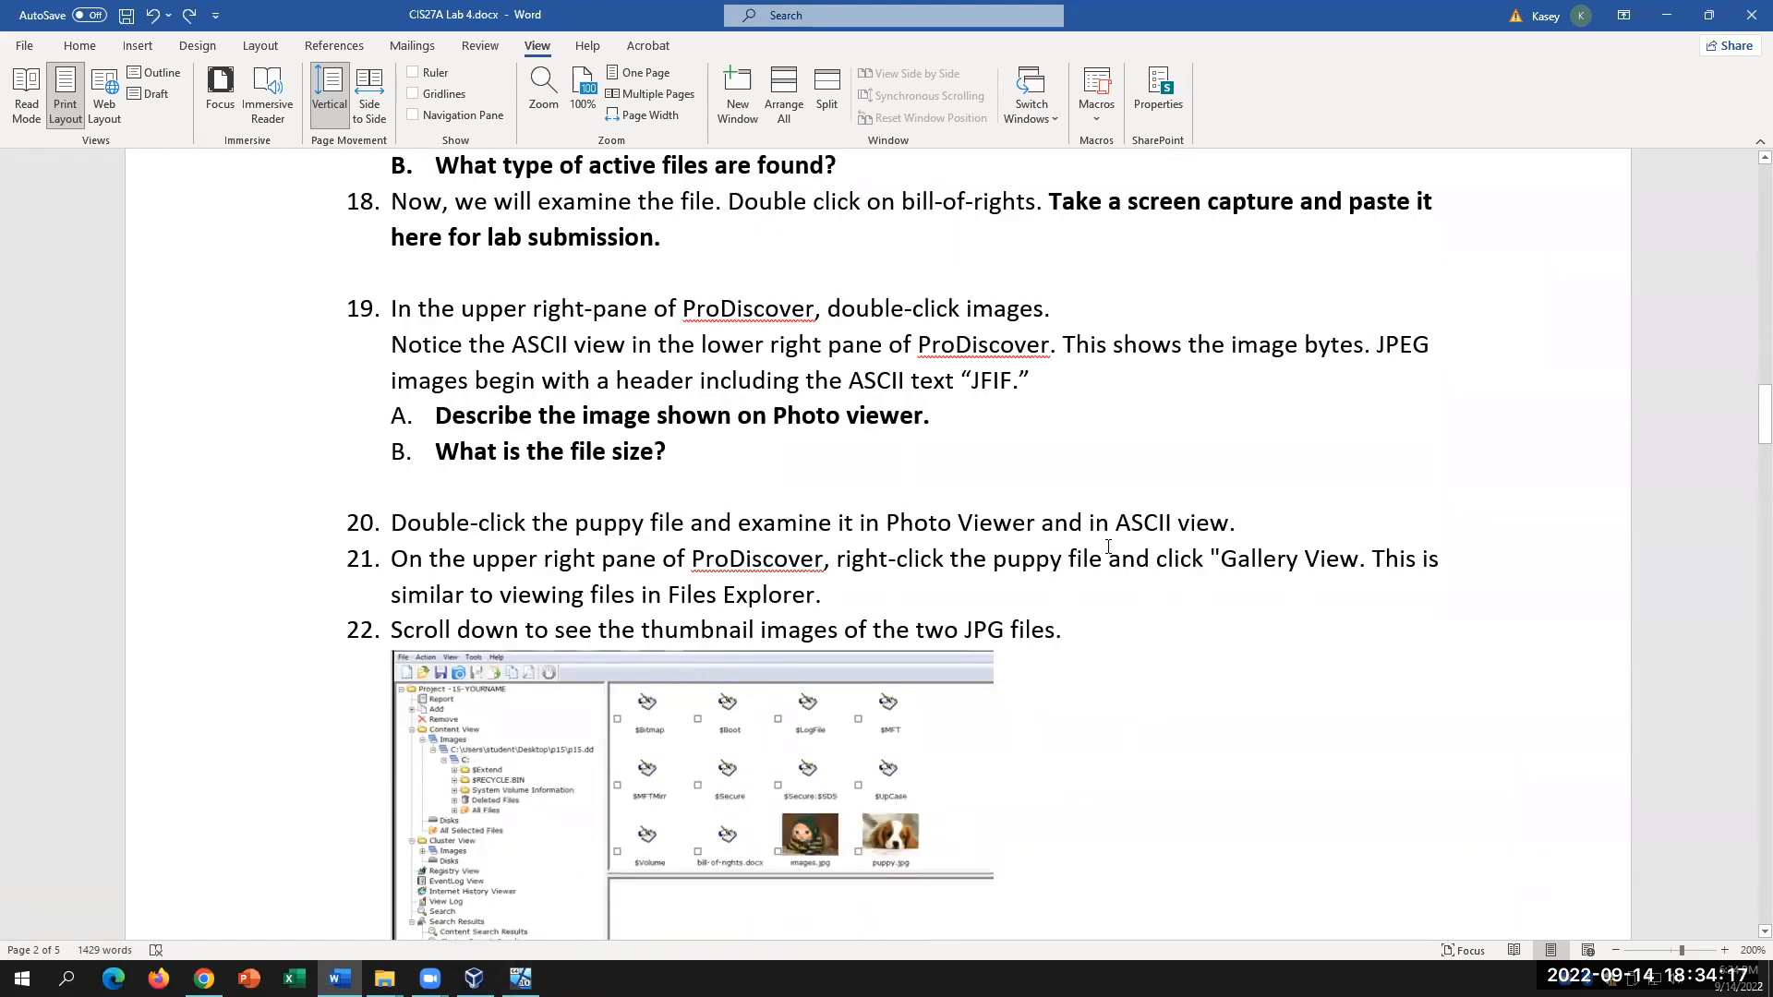
pyautogui.moveTo(1114, 523); pyautogui.dragTo(1237, 522)
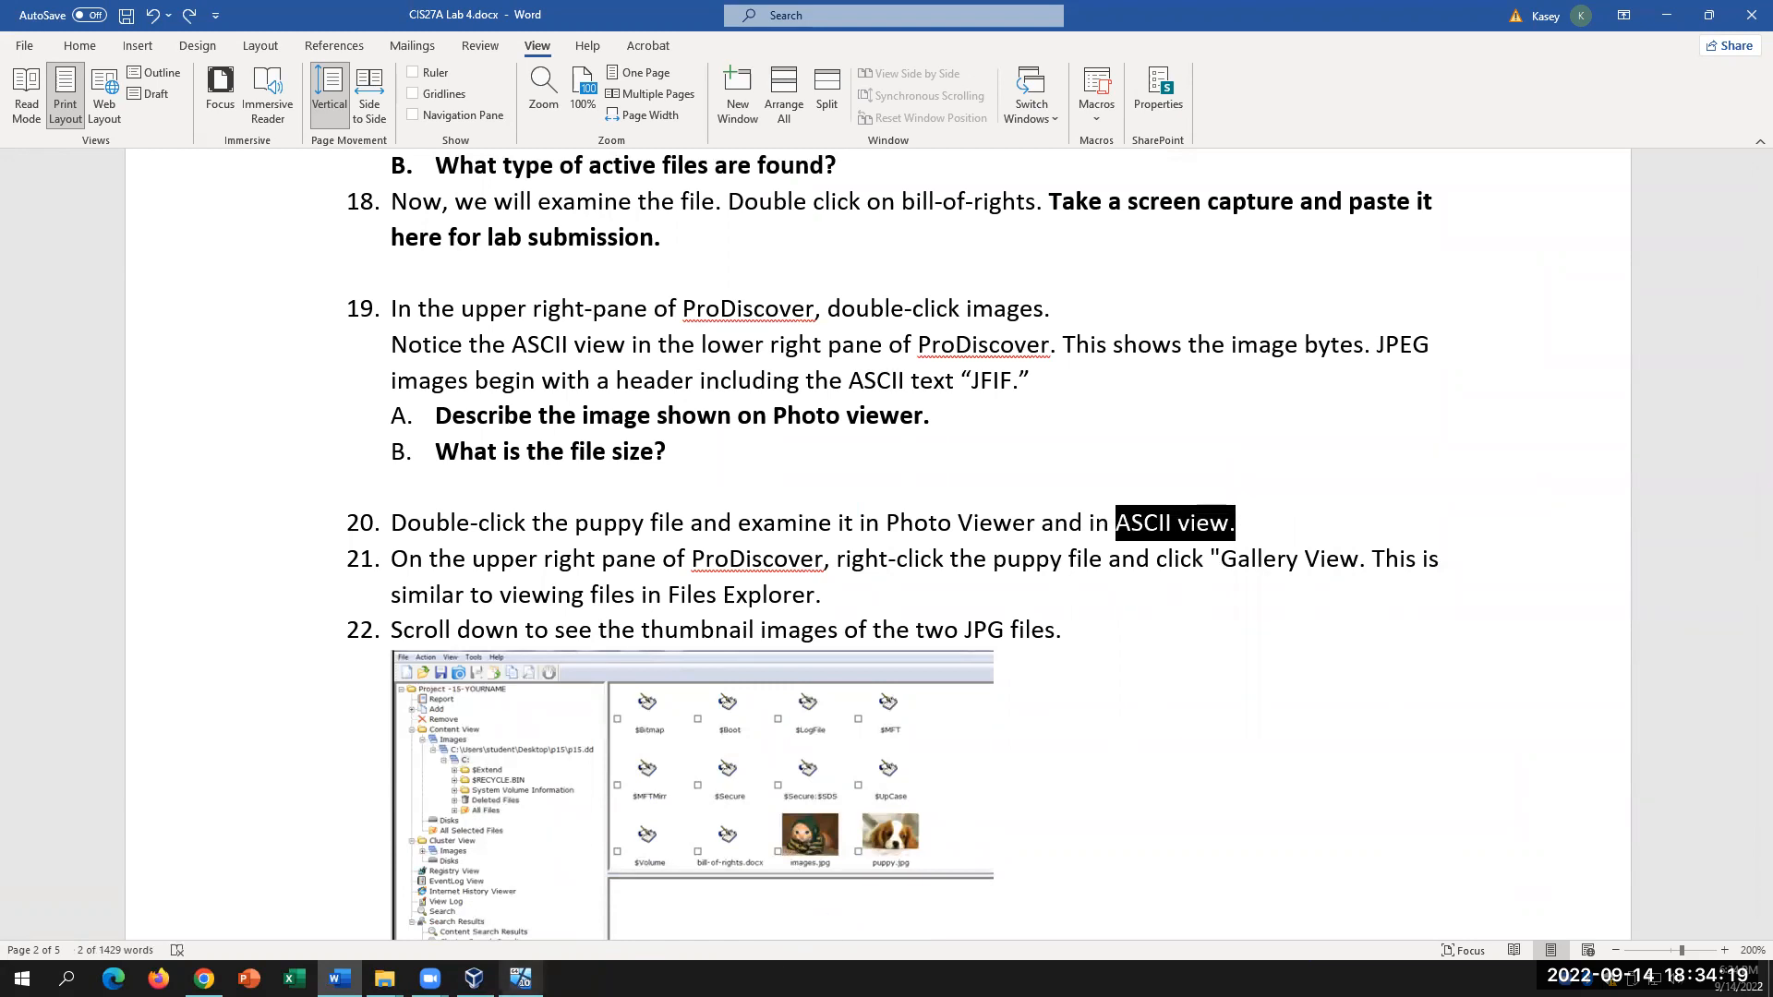
pyautogui.click(521, 979)
# Step: Select the puppy file and view it in Photos, then minimize the viewer
pyautogui.click(985, 569)
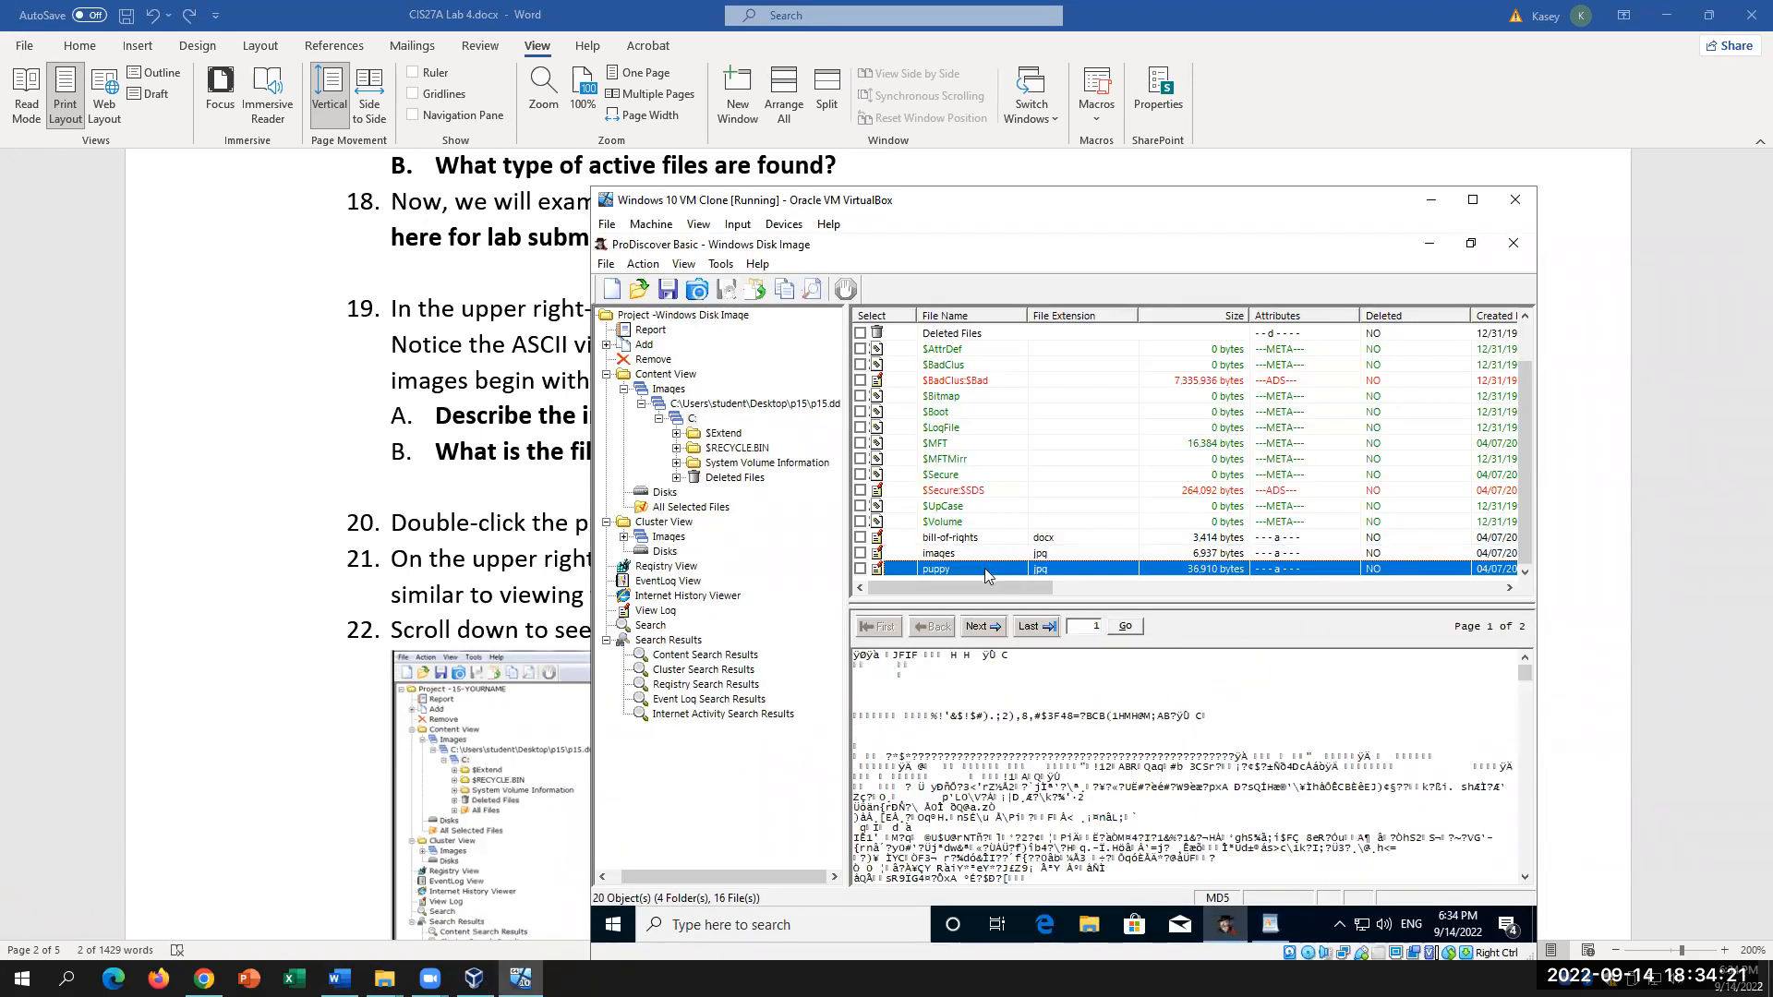
pyautogui.doubleClick(973, 573)
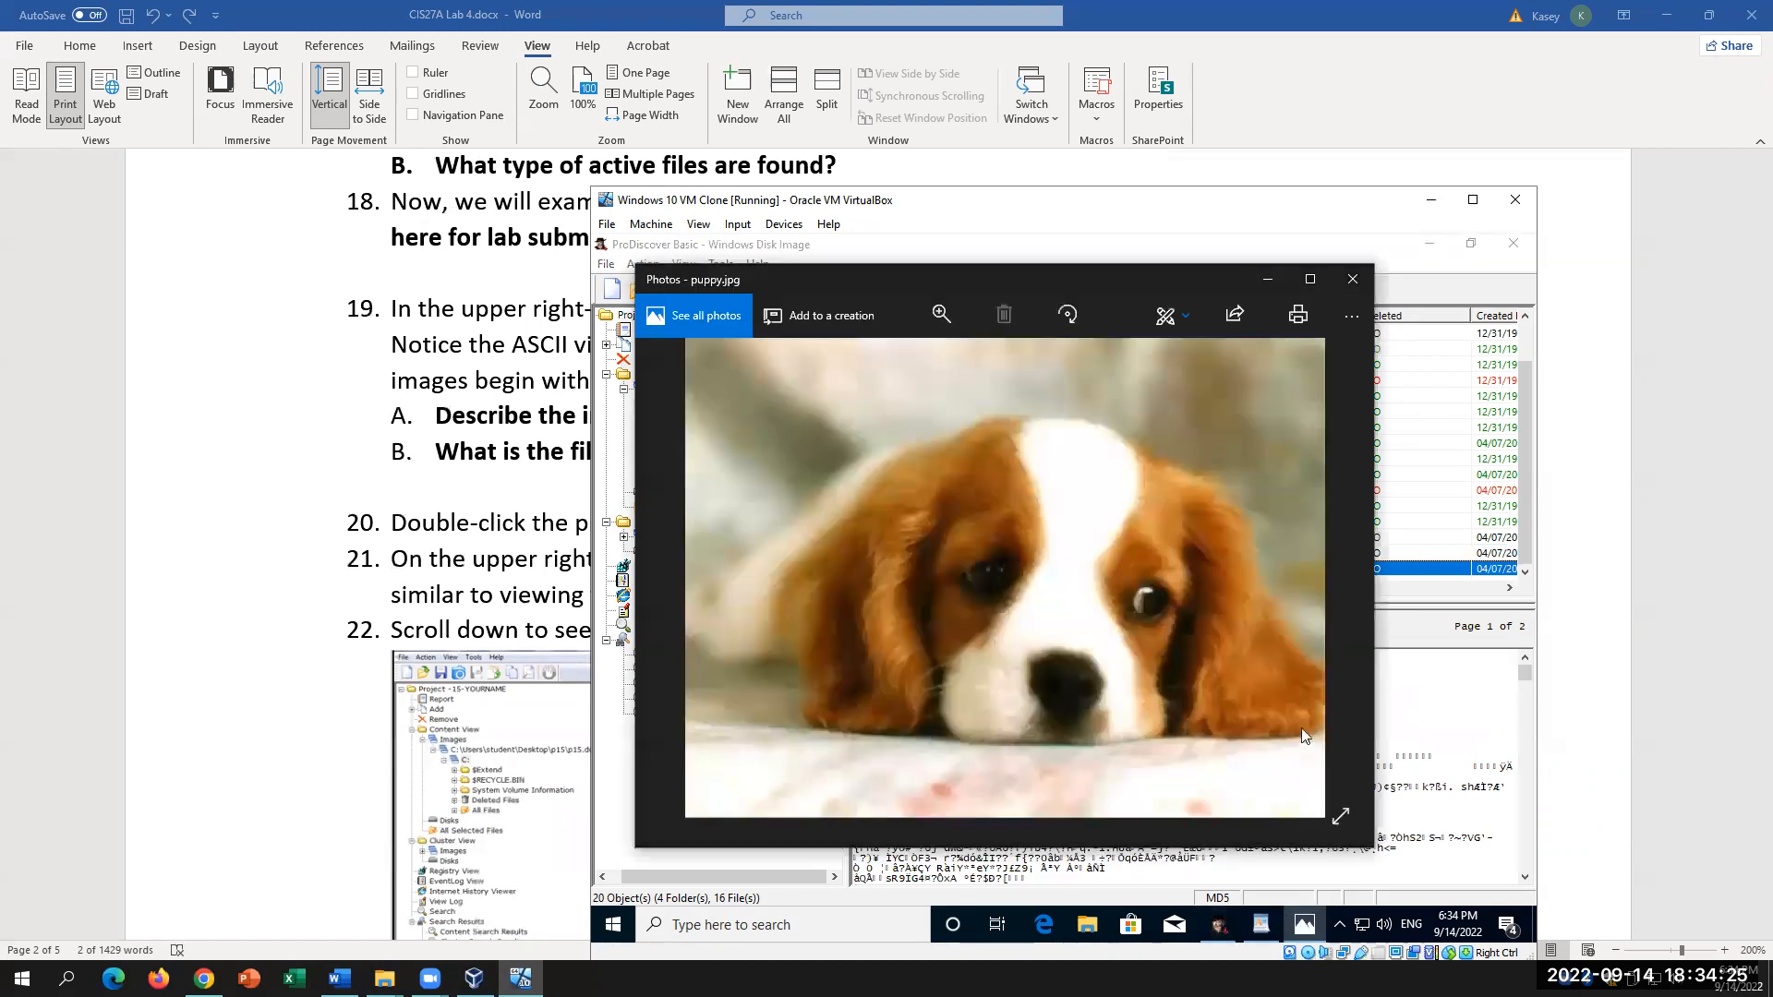
pyautogui.click(1269, 282)
pyautogui.scroll(-3, 1125, 769)
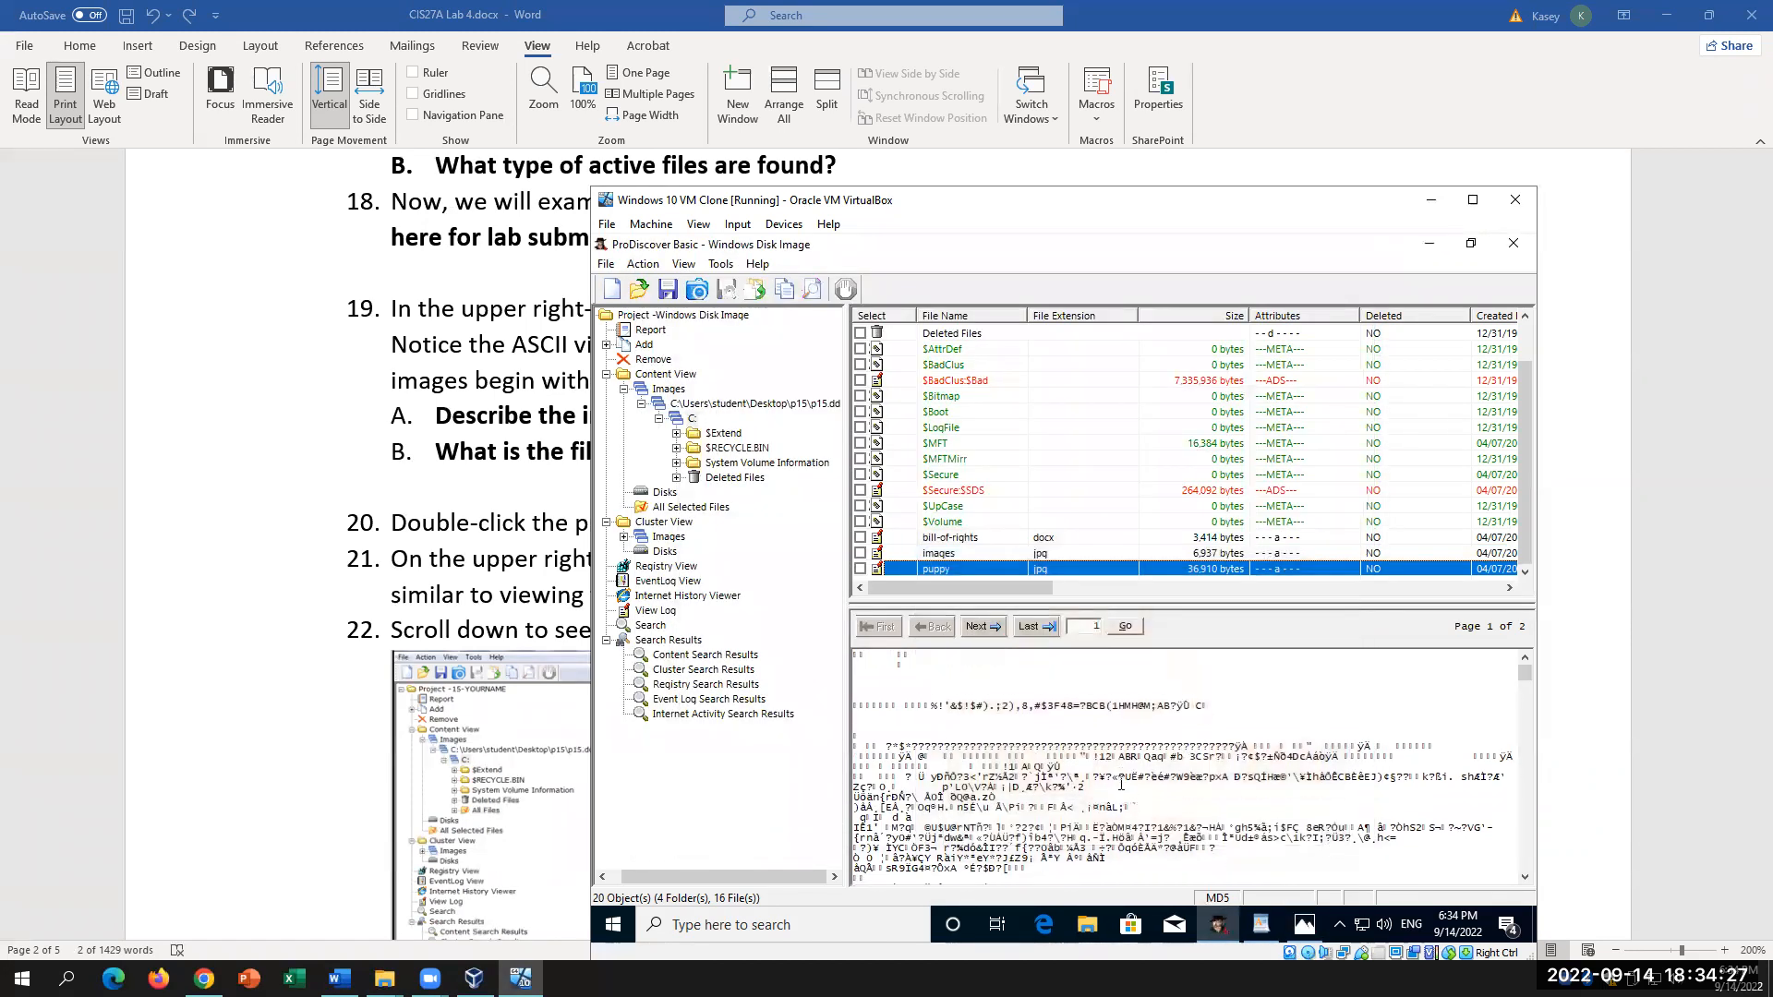
pyautogui.scroll(3, 1125, 770)
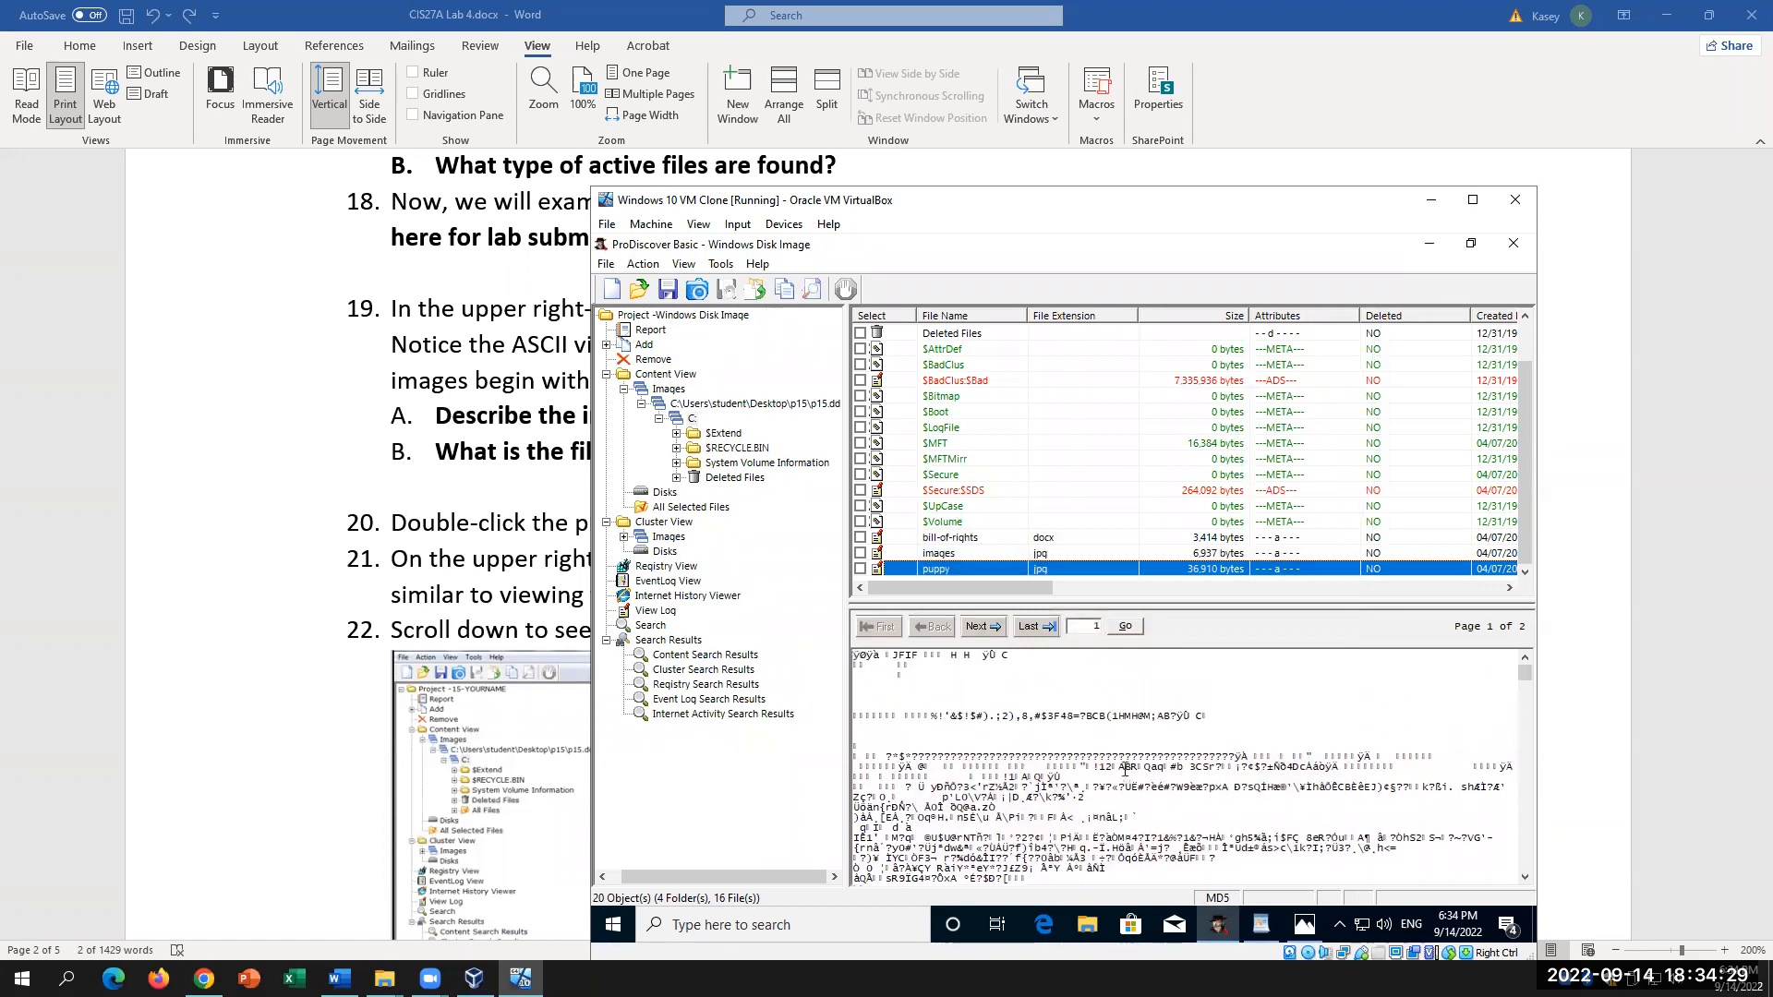
# Step: Highlight the JFIF header in the puppy file's ASCII view and scroll through its bytes
pyautogui.moveTo(890, 655); pyautogui.dragTo(921, 651)
pyautogui.scroll(-4, 1115, 729)
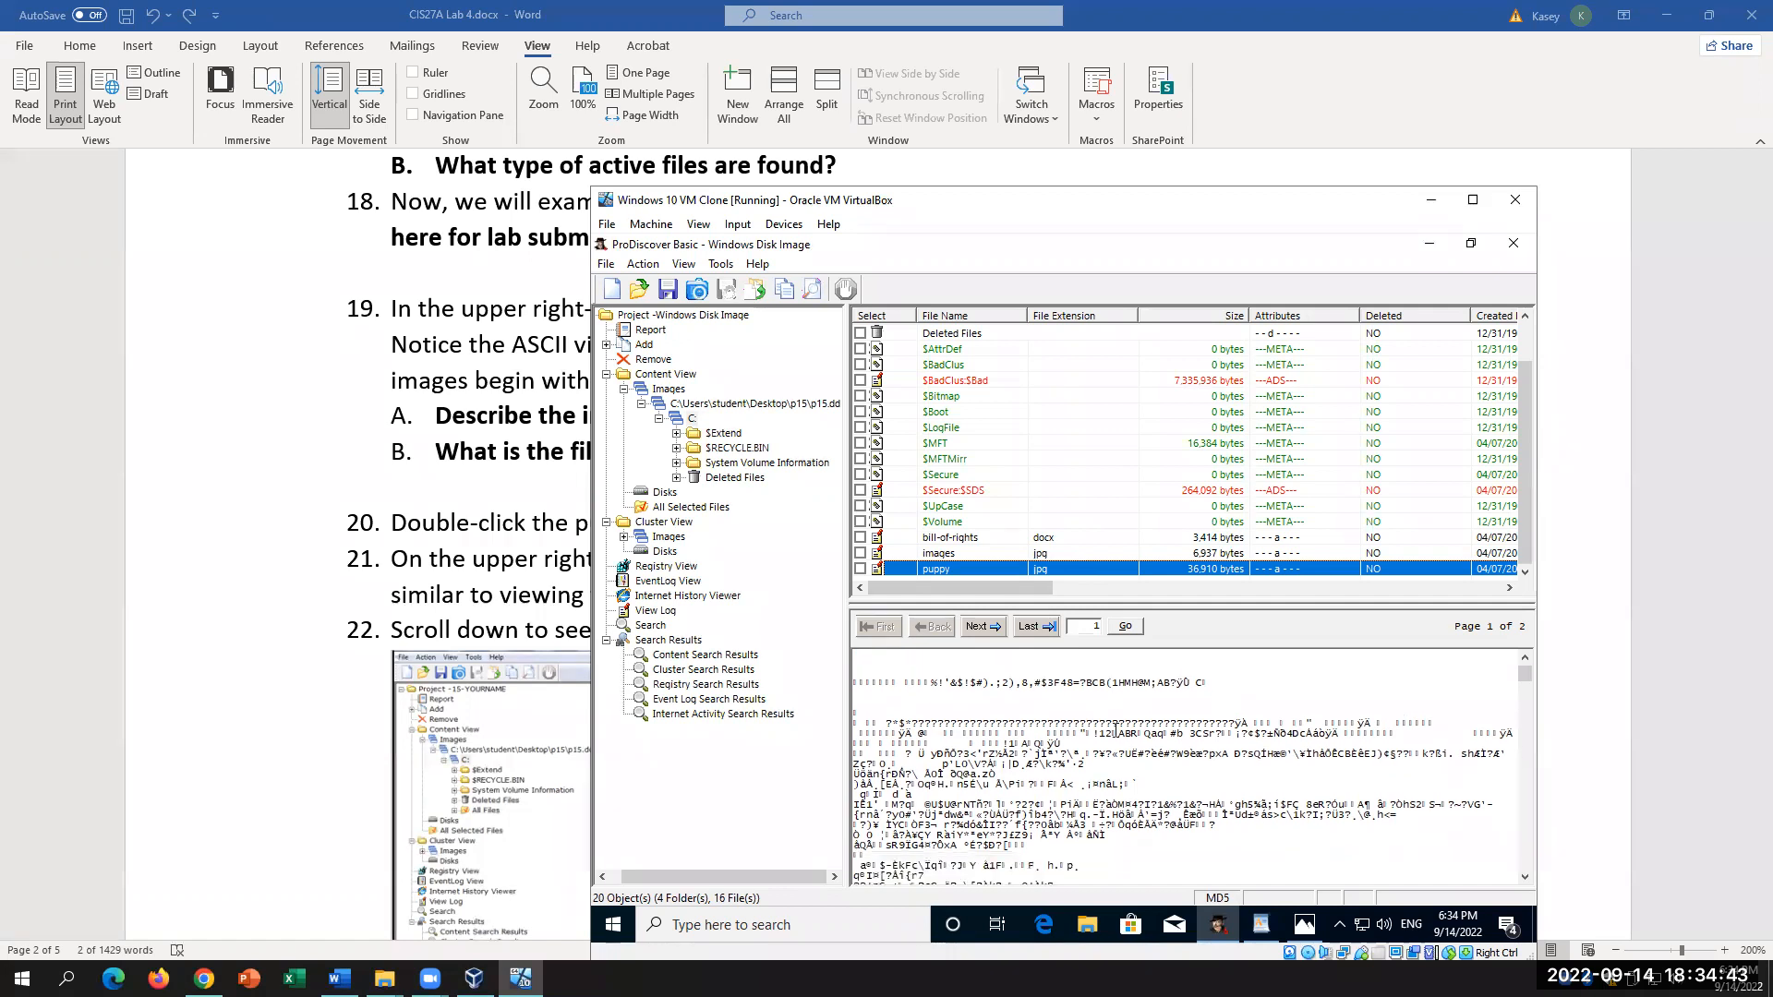
pyautogui.scroll(-2, 1115, 729)
pyautogui.scroll(-10, 1097, 841)
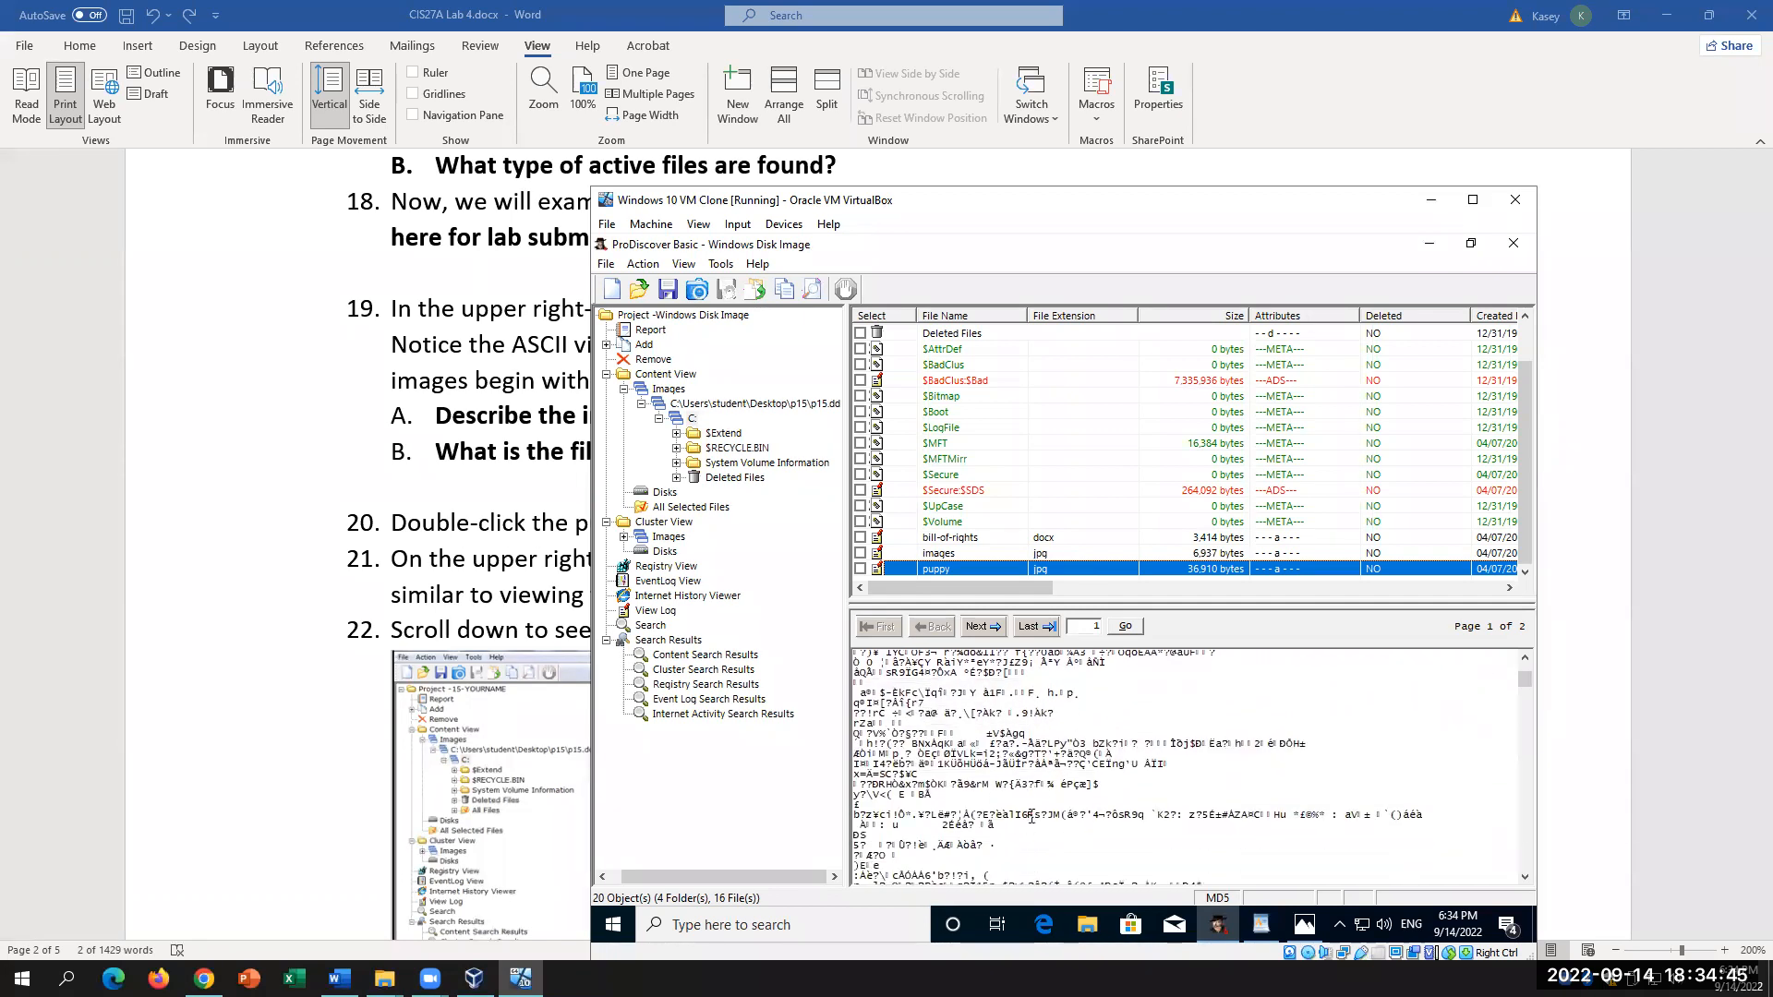
pyautogui.scroll(-10, 1036, 807)
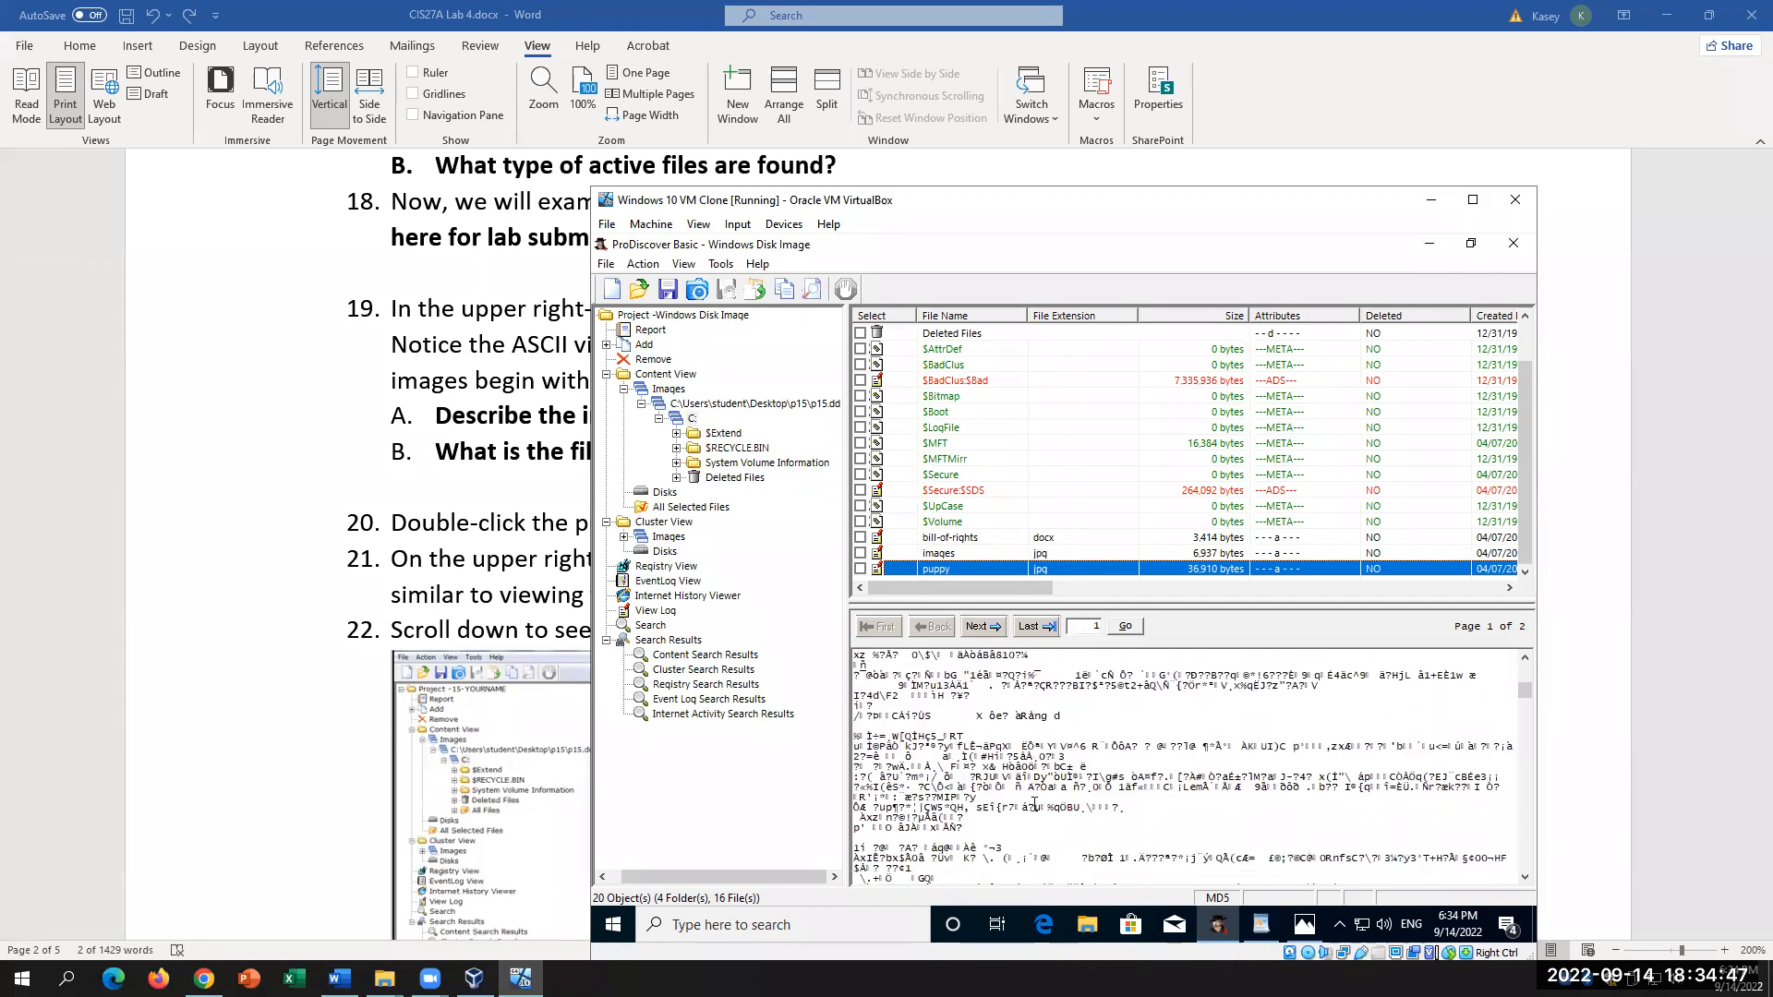
pyautogui.scroll(-8, 1036, 804)
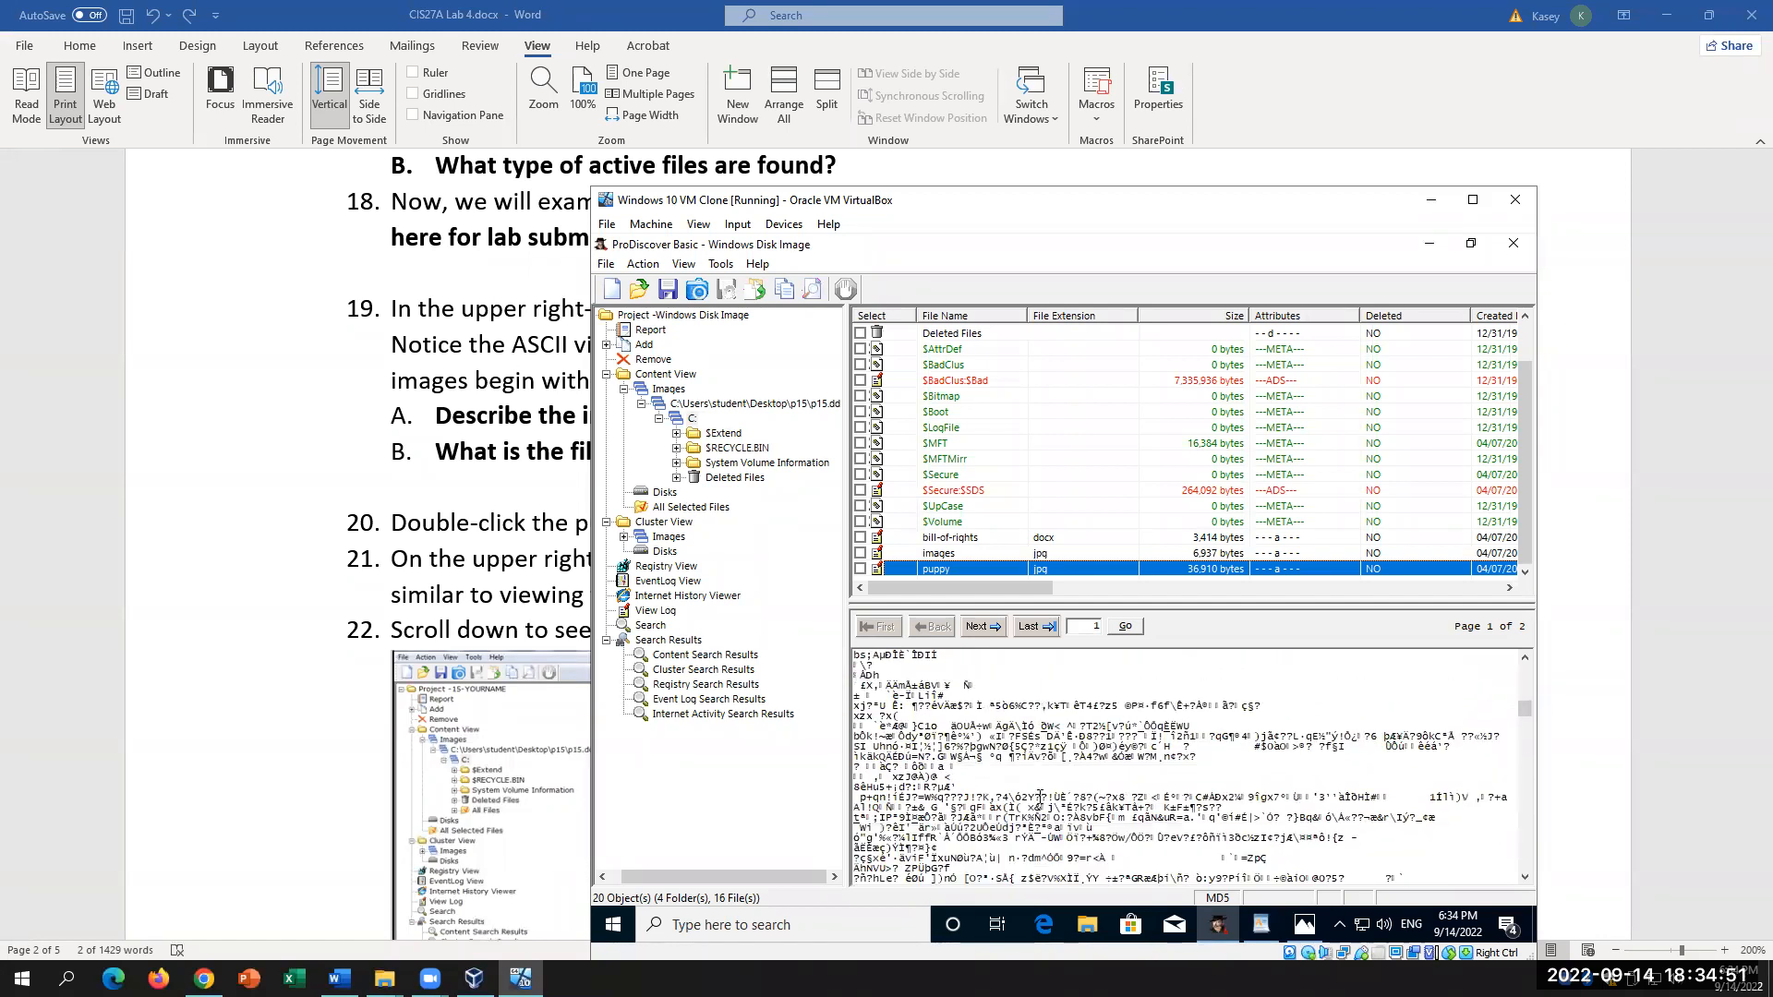
pyautogui.scroll(10, 1039, 797)
pyautogui.scroll(5, 1040, 797)
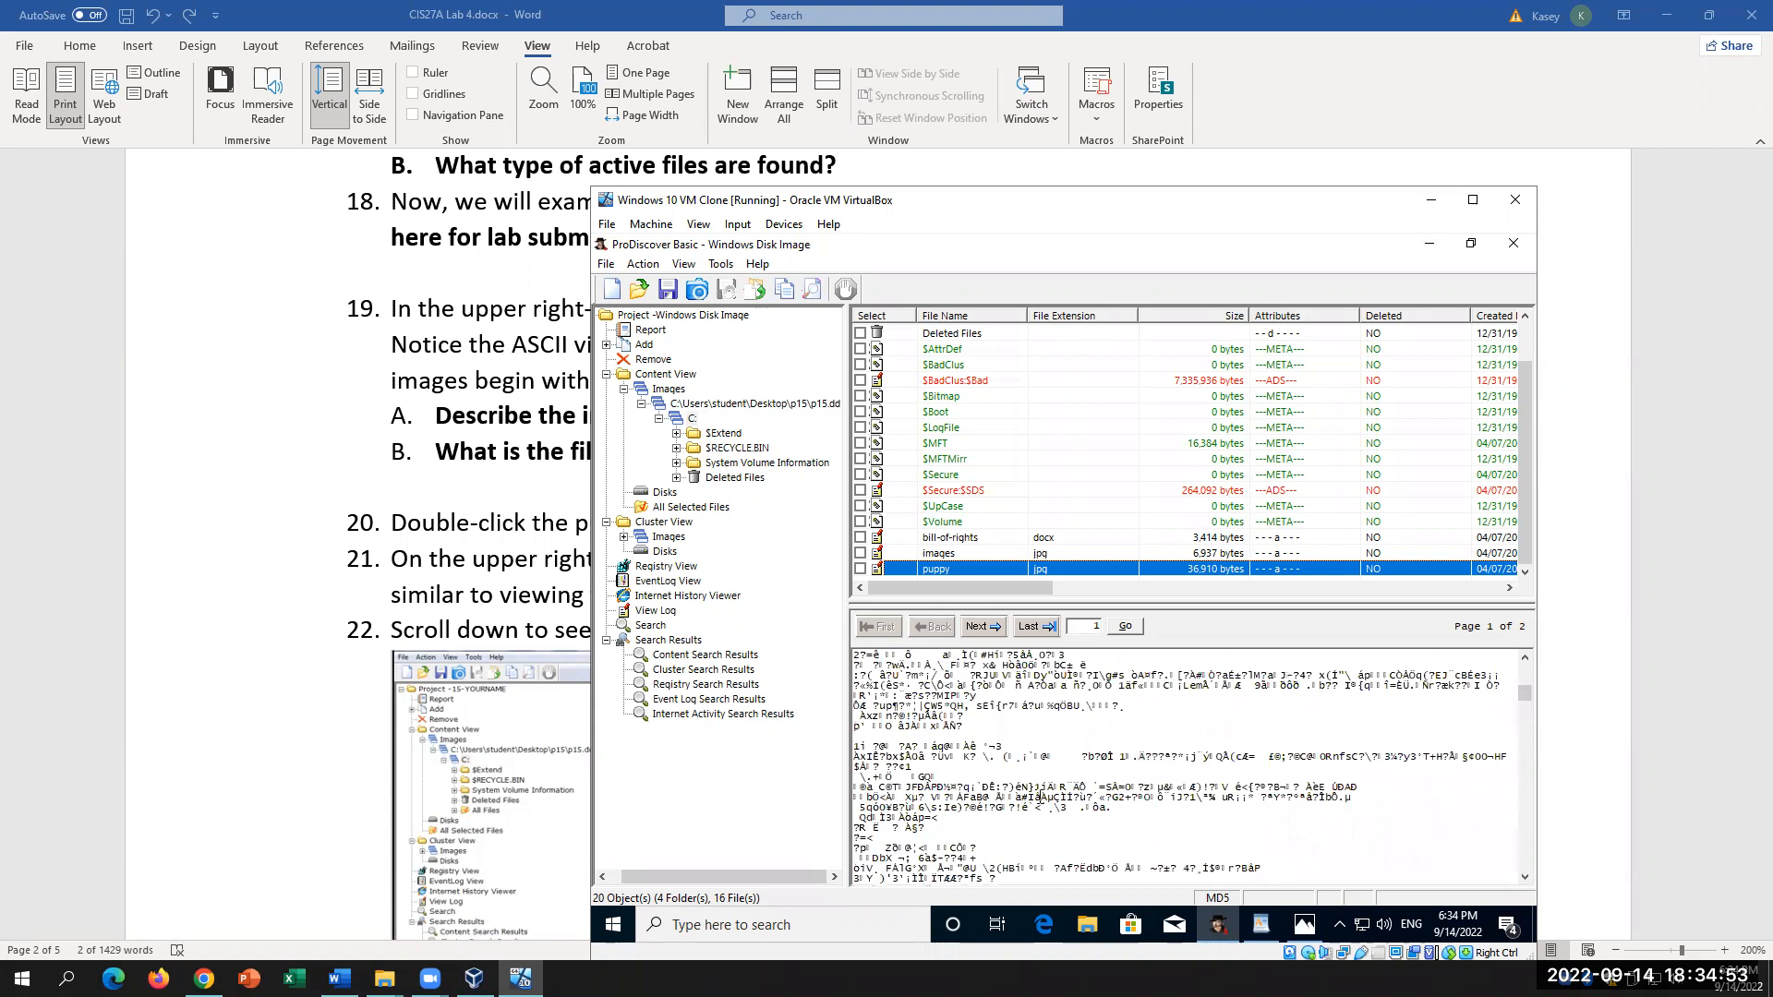
pyautogui.scroll(10, 1040, 797)
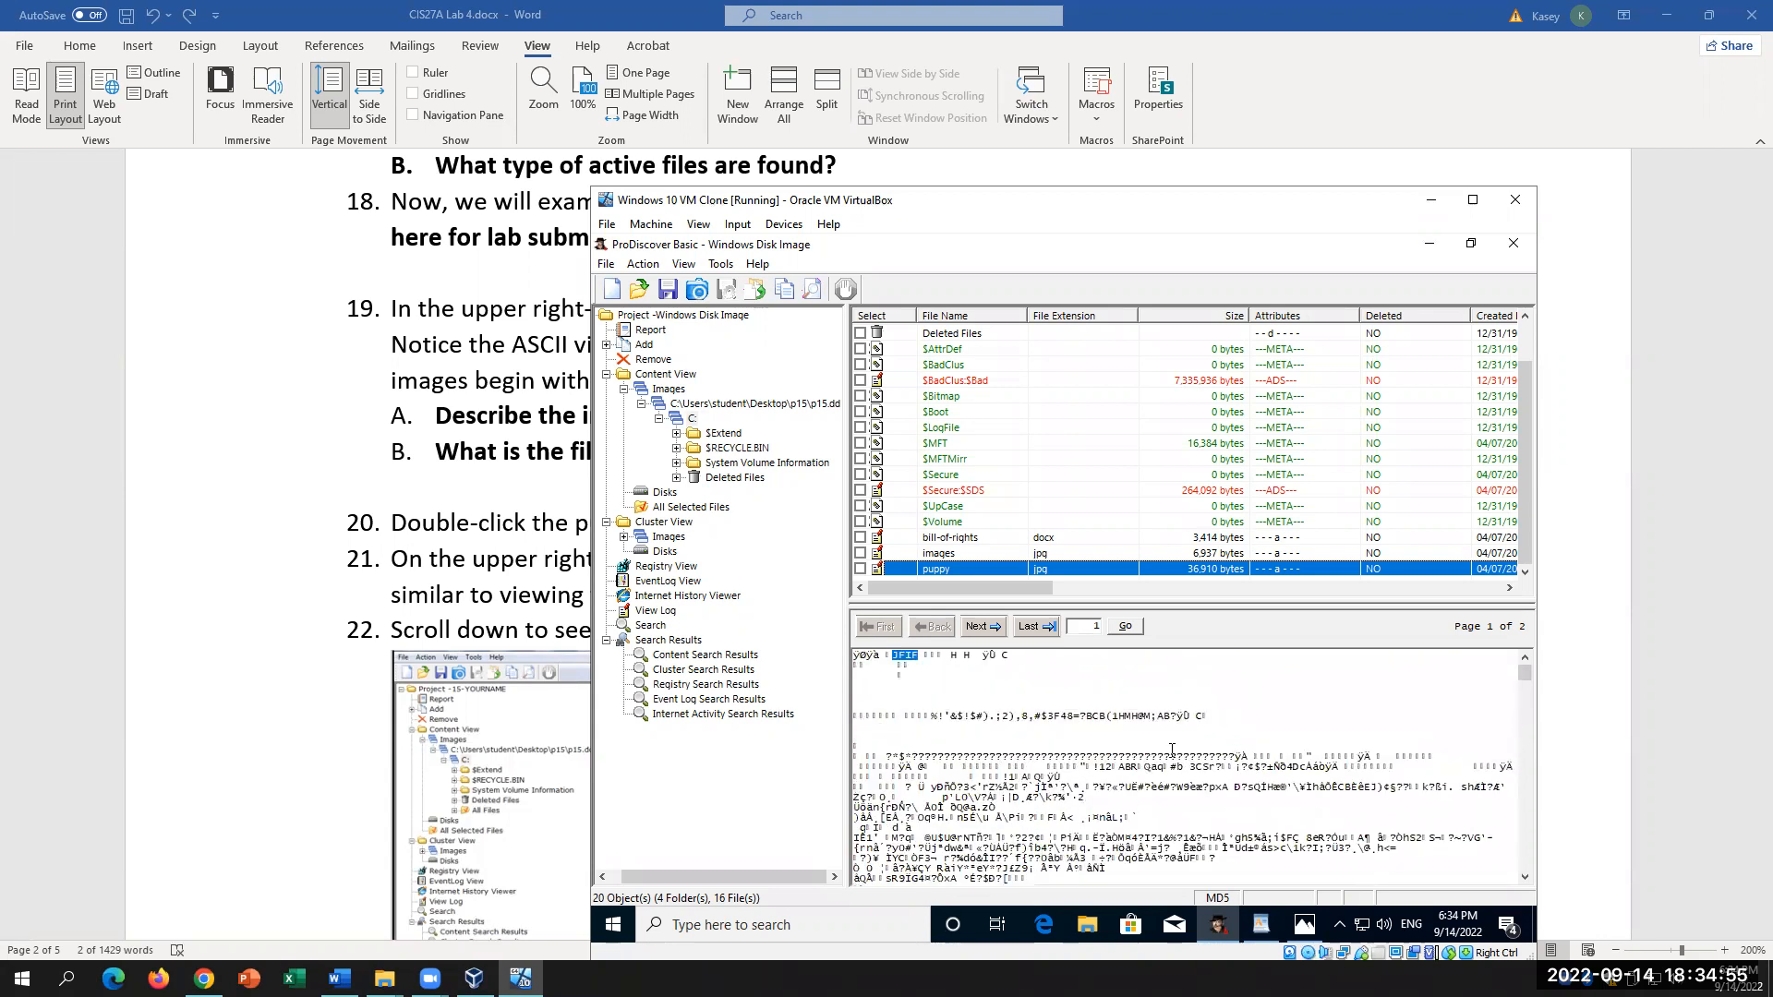
pyautogui.moveTo(1023, 584)
pyautogui.mouseDown()
pyautogui.moveTo(1428, 647)
pyautogui.moveTo(1015, 616)
pyautogui.mouseUp()
pyautogui.click(310, 485)
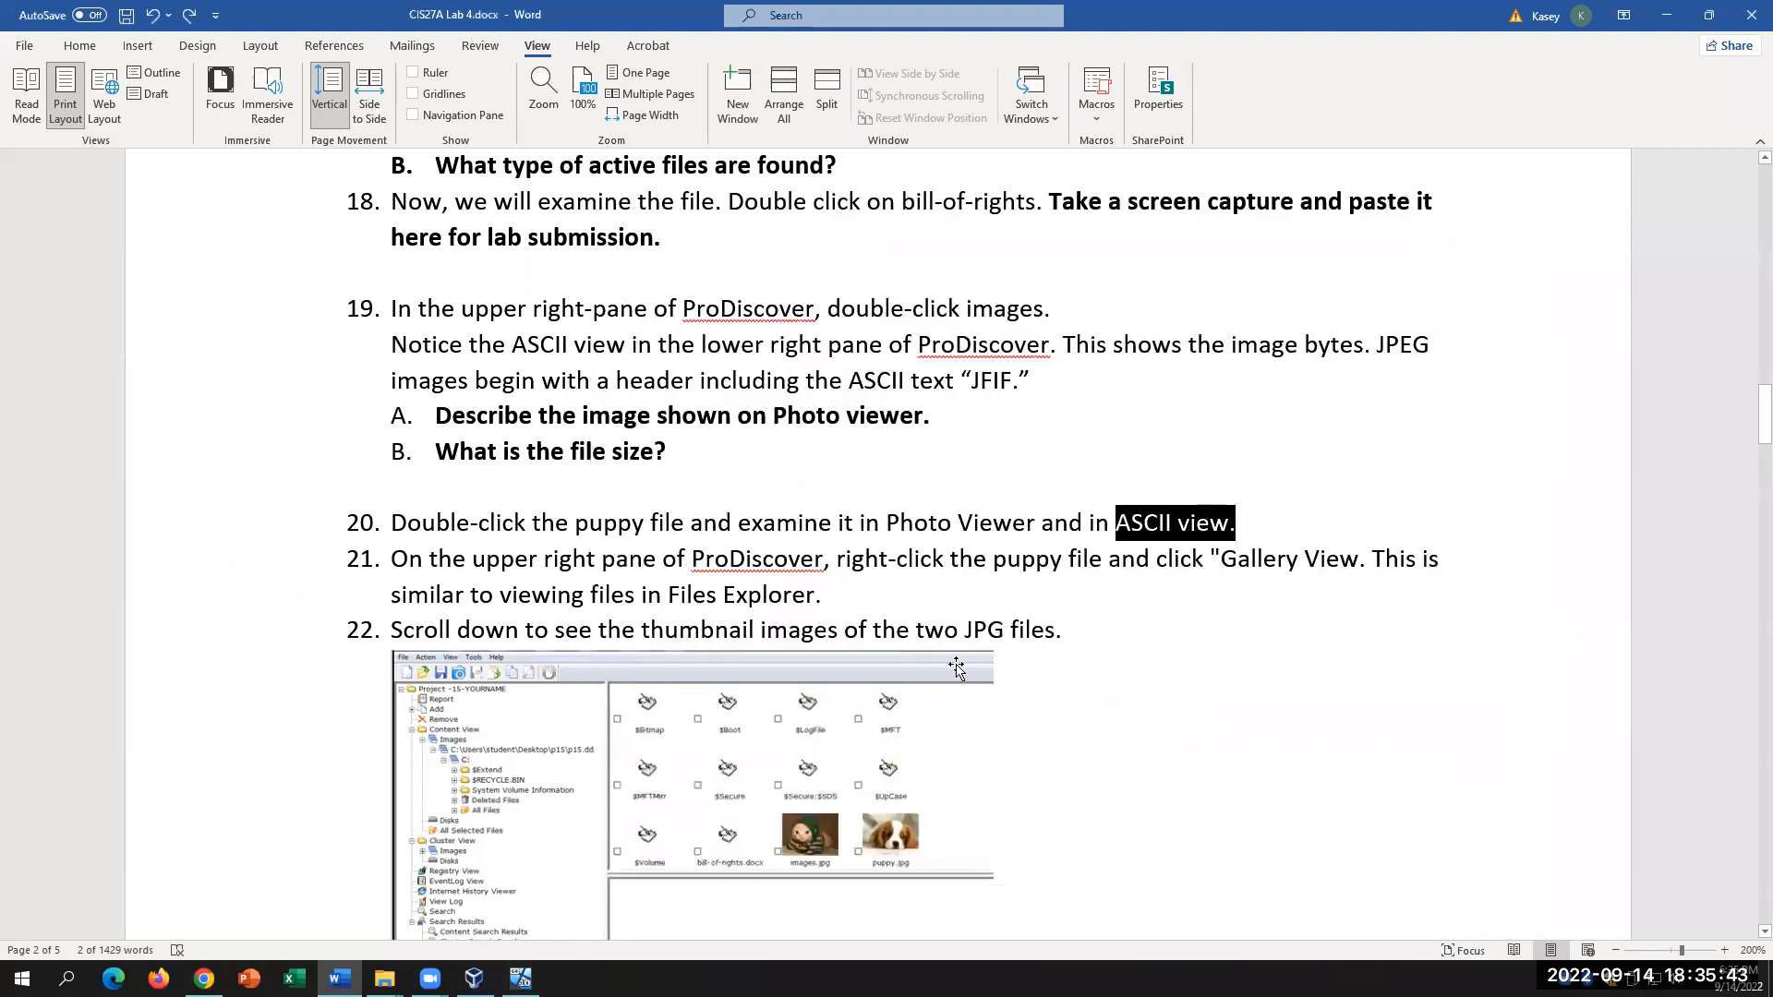
# Step: Clear the item 20 selection and highlight the text of step 21
pyautogui.click(1181, 774)
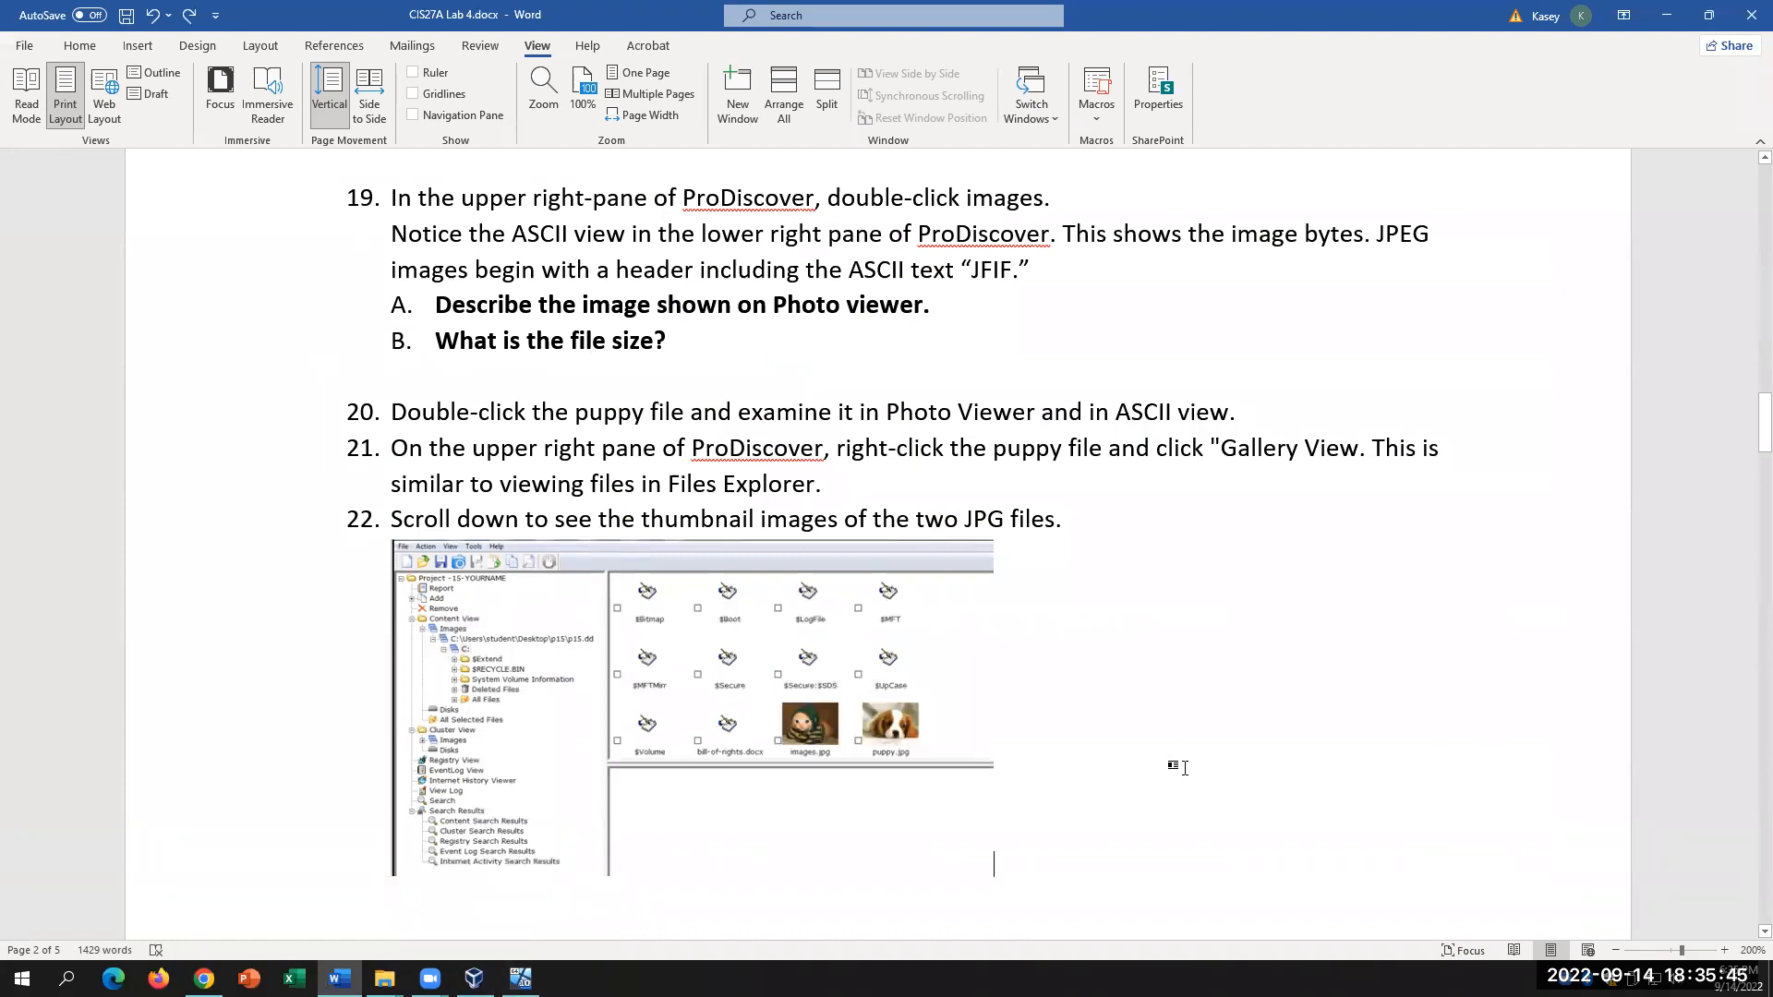
pyautogui.scroll(-2, 1181, 774)
pyautogui.scroll(3, 1180, 774)
pyautogui.moveTo(392, 536); pyautogui.dragTo(935, 575)
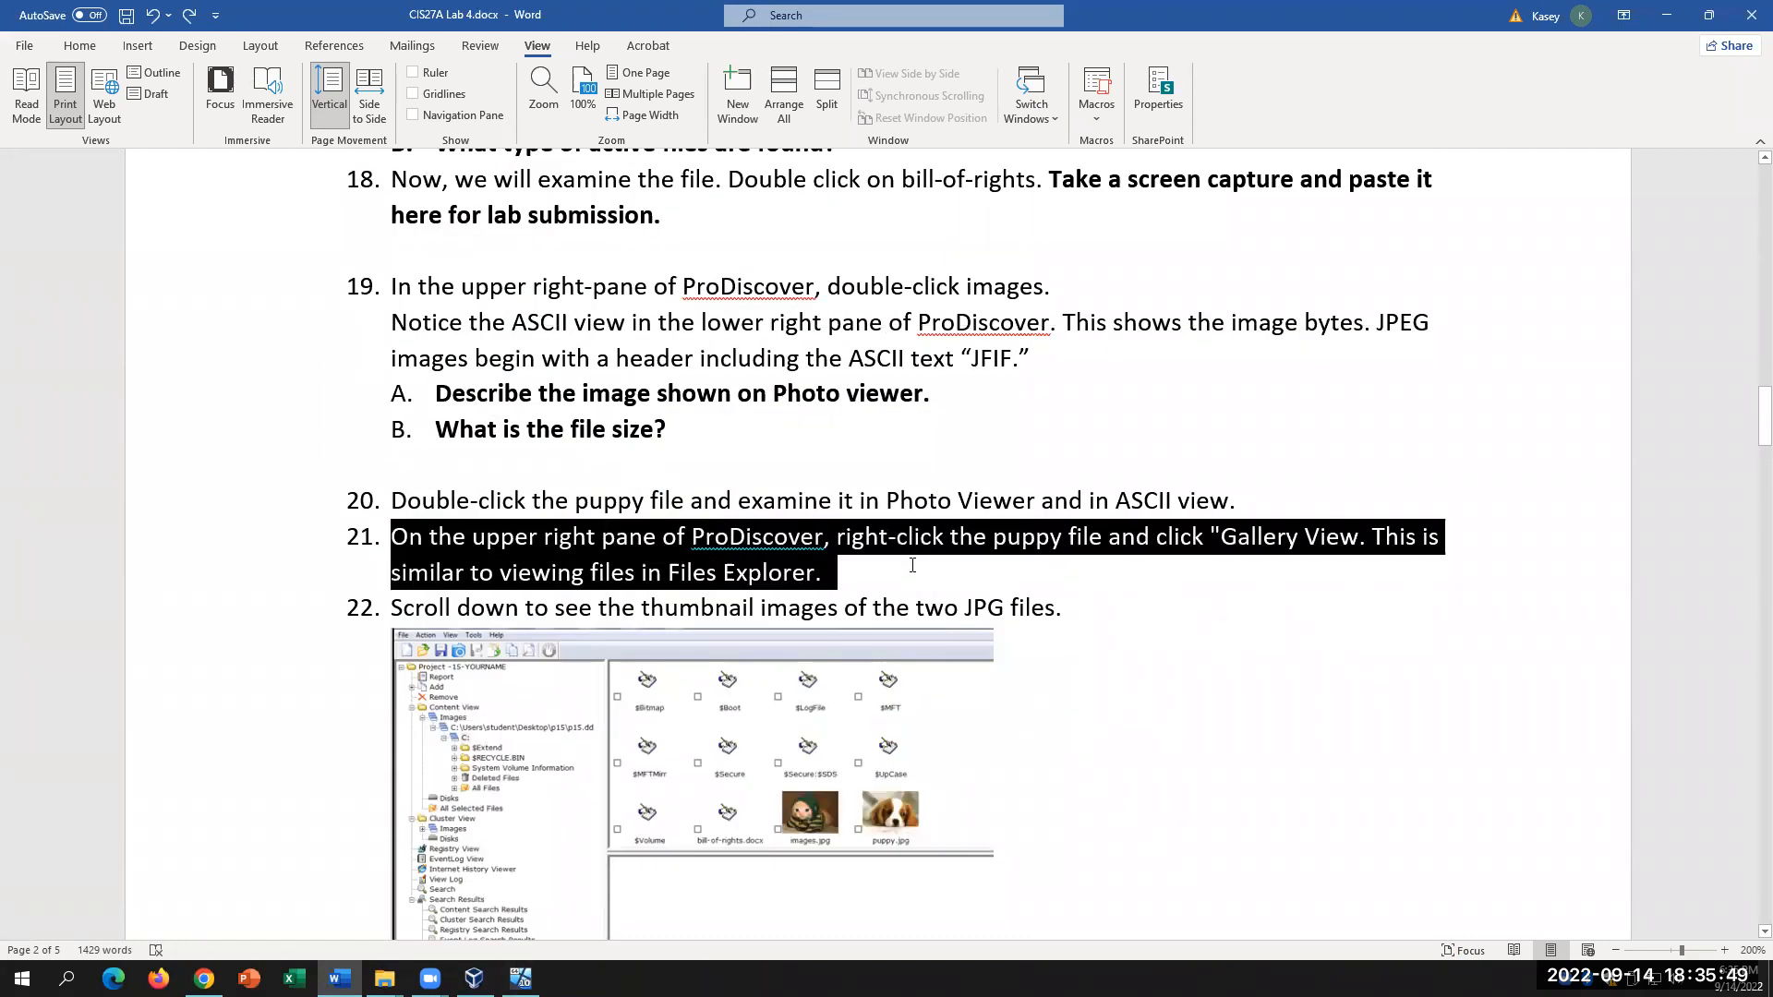
pyautogui.click(1219, 677)
pyautogui.scroll(-2, 1219, 678)
pyautogui.scroll(-1, 1219, 678)
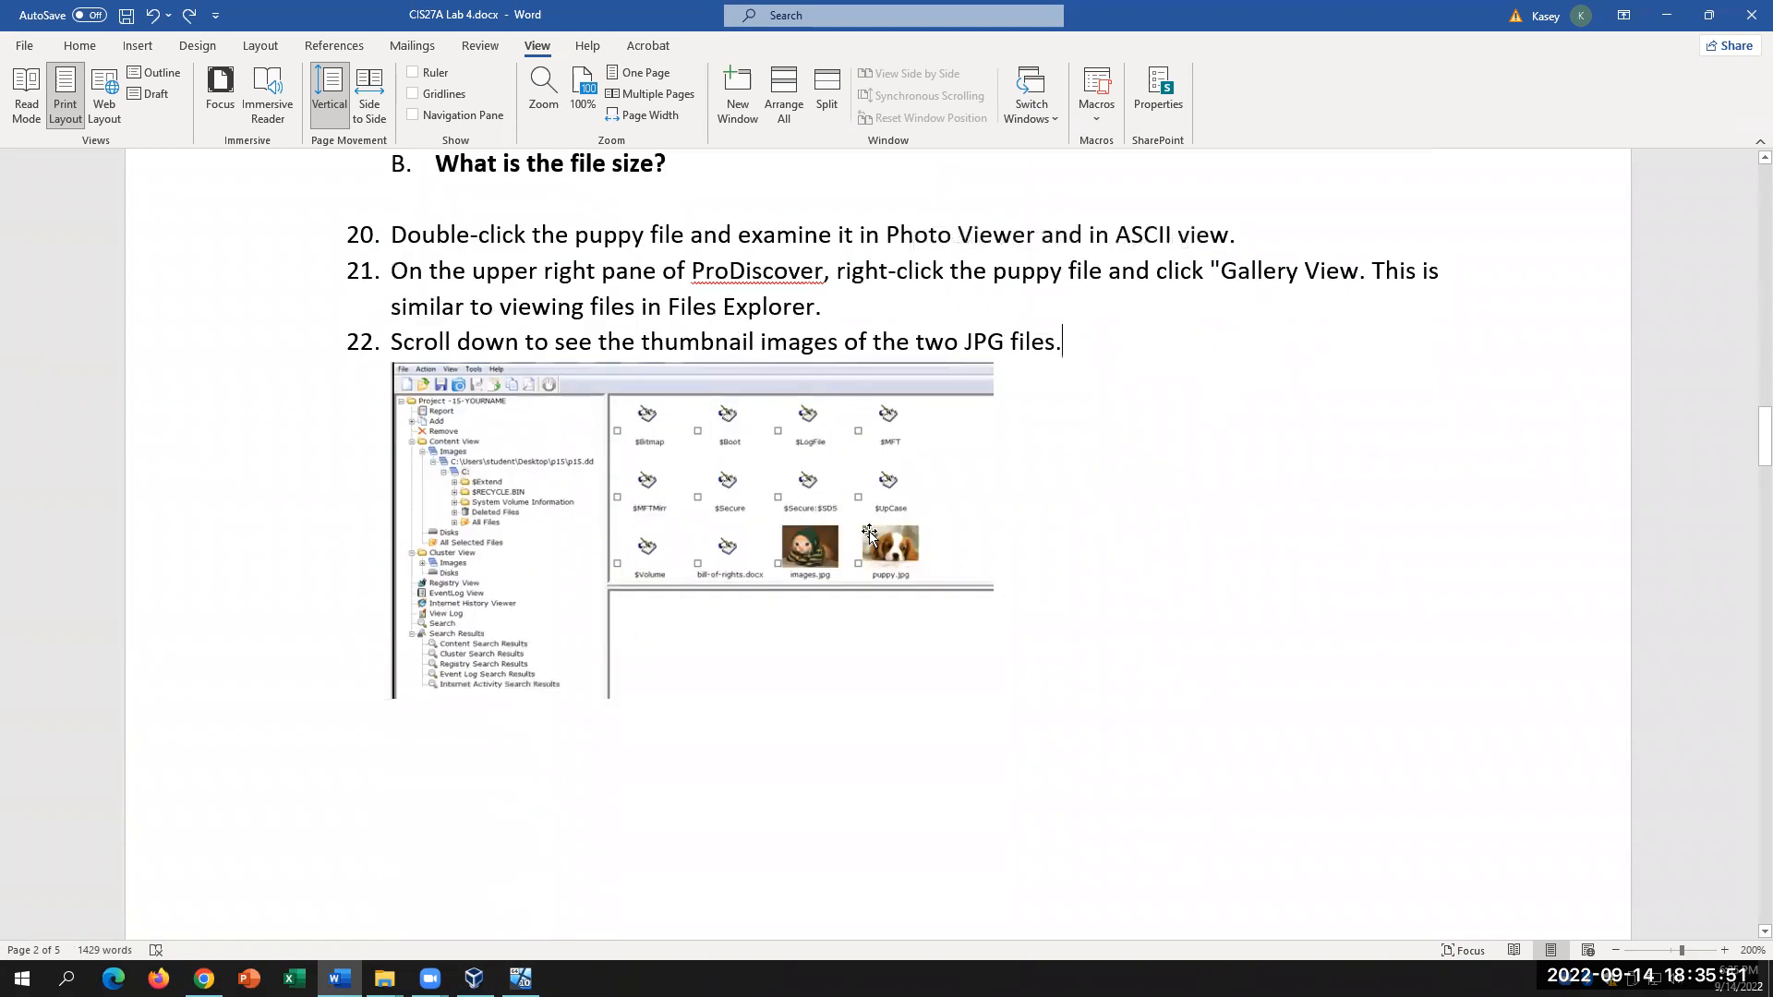
# Step: Move past step 22 to the Deleted Files steps 23–27 on page 3
pyautogui.click(1136, 346)
pyautogui.scroll(-2, 1098, 457)
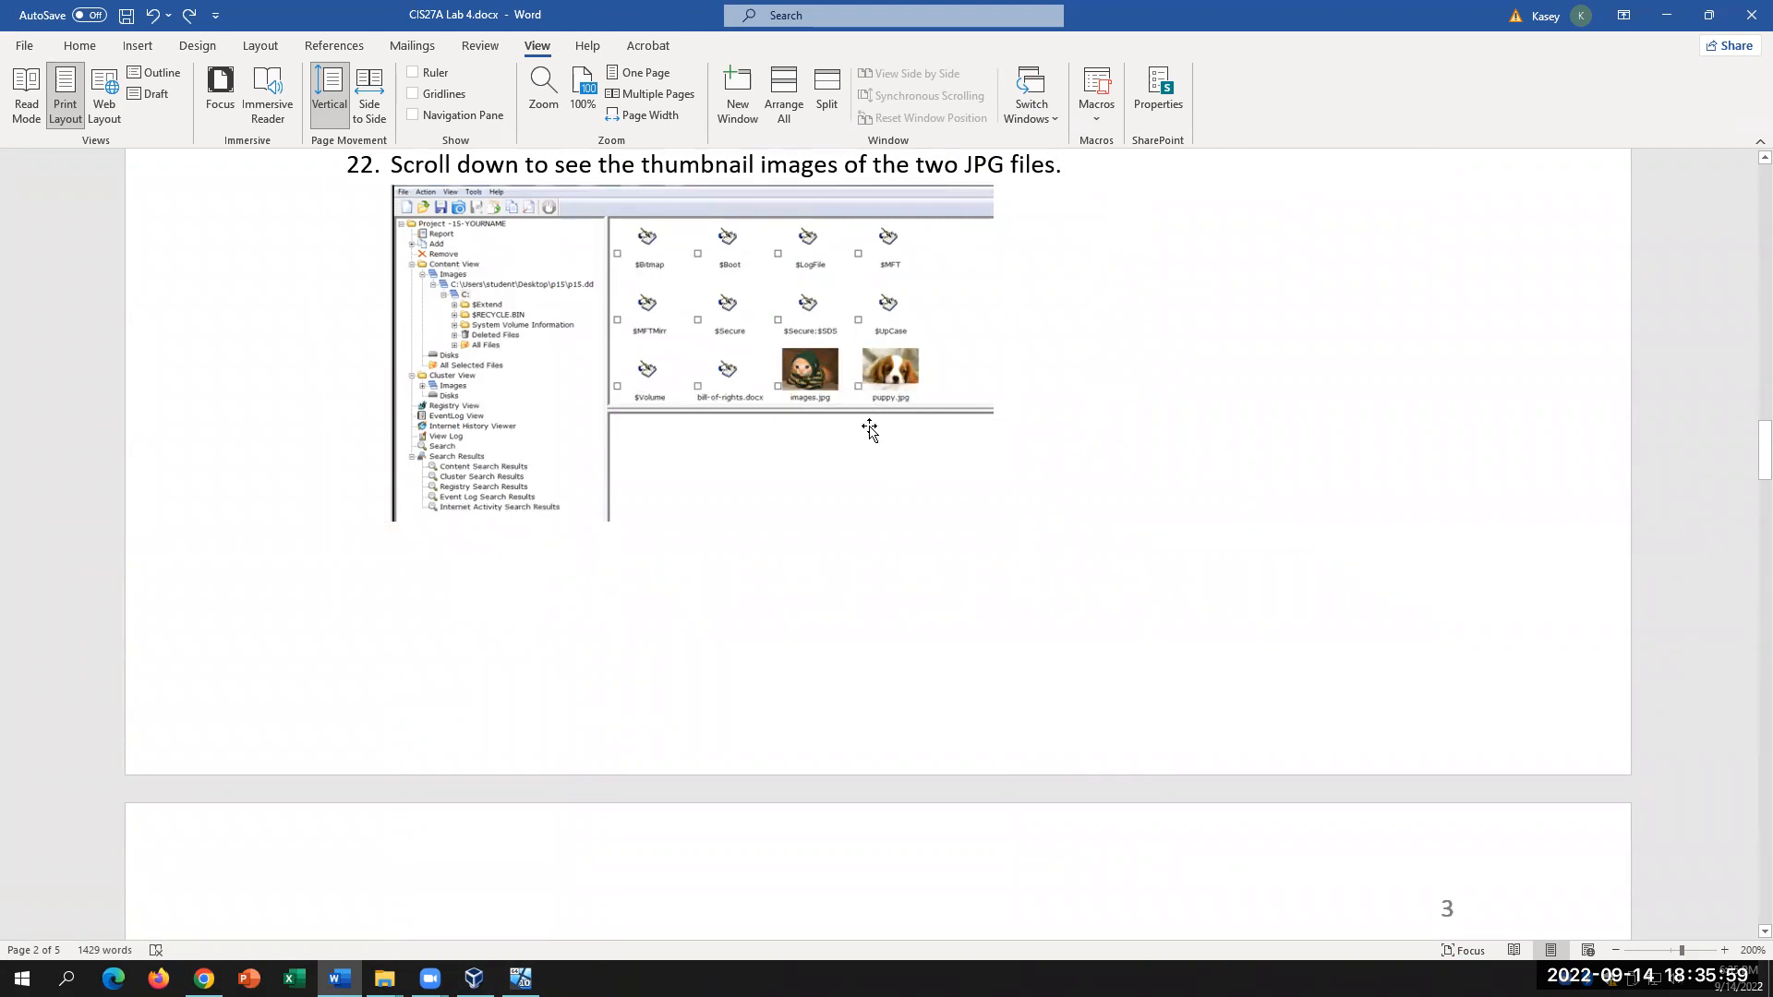
pyautogui.scroll(-4, 871, 425)
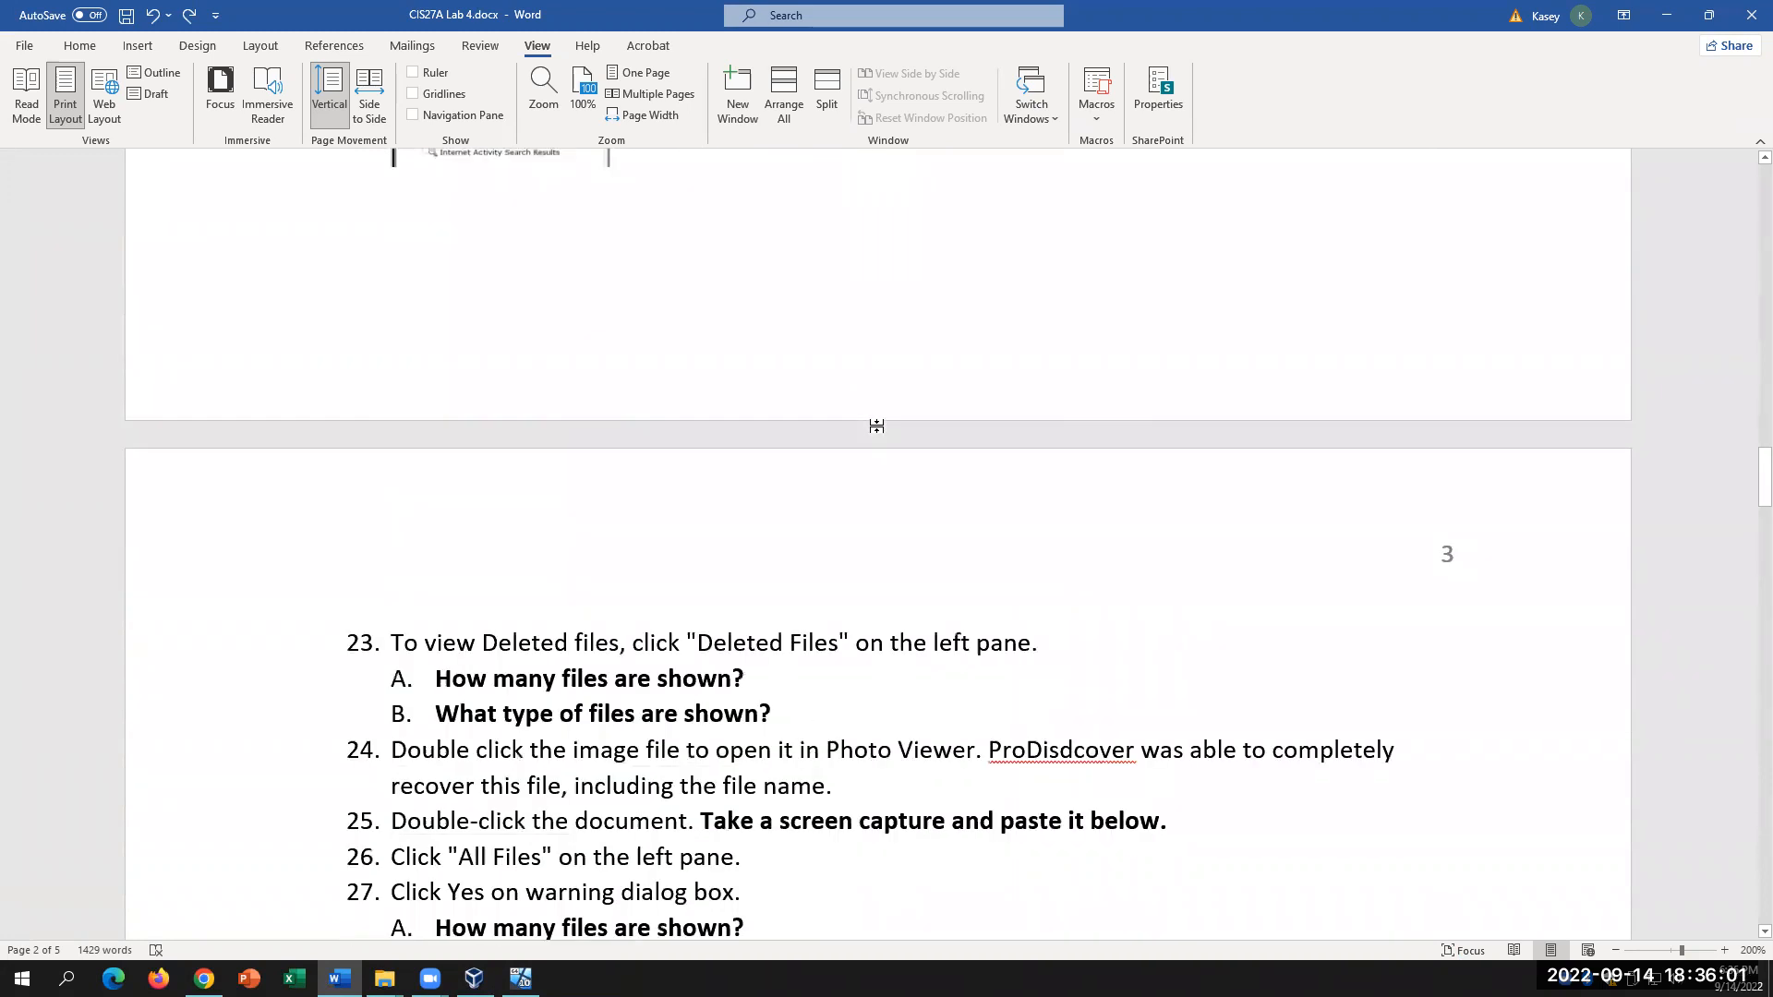
pyautogui.scroll(3, 876, 426)
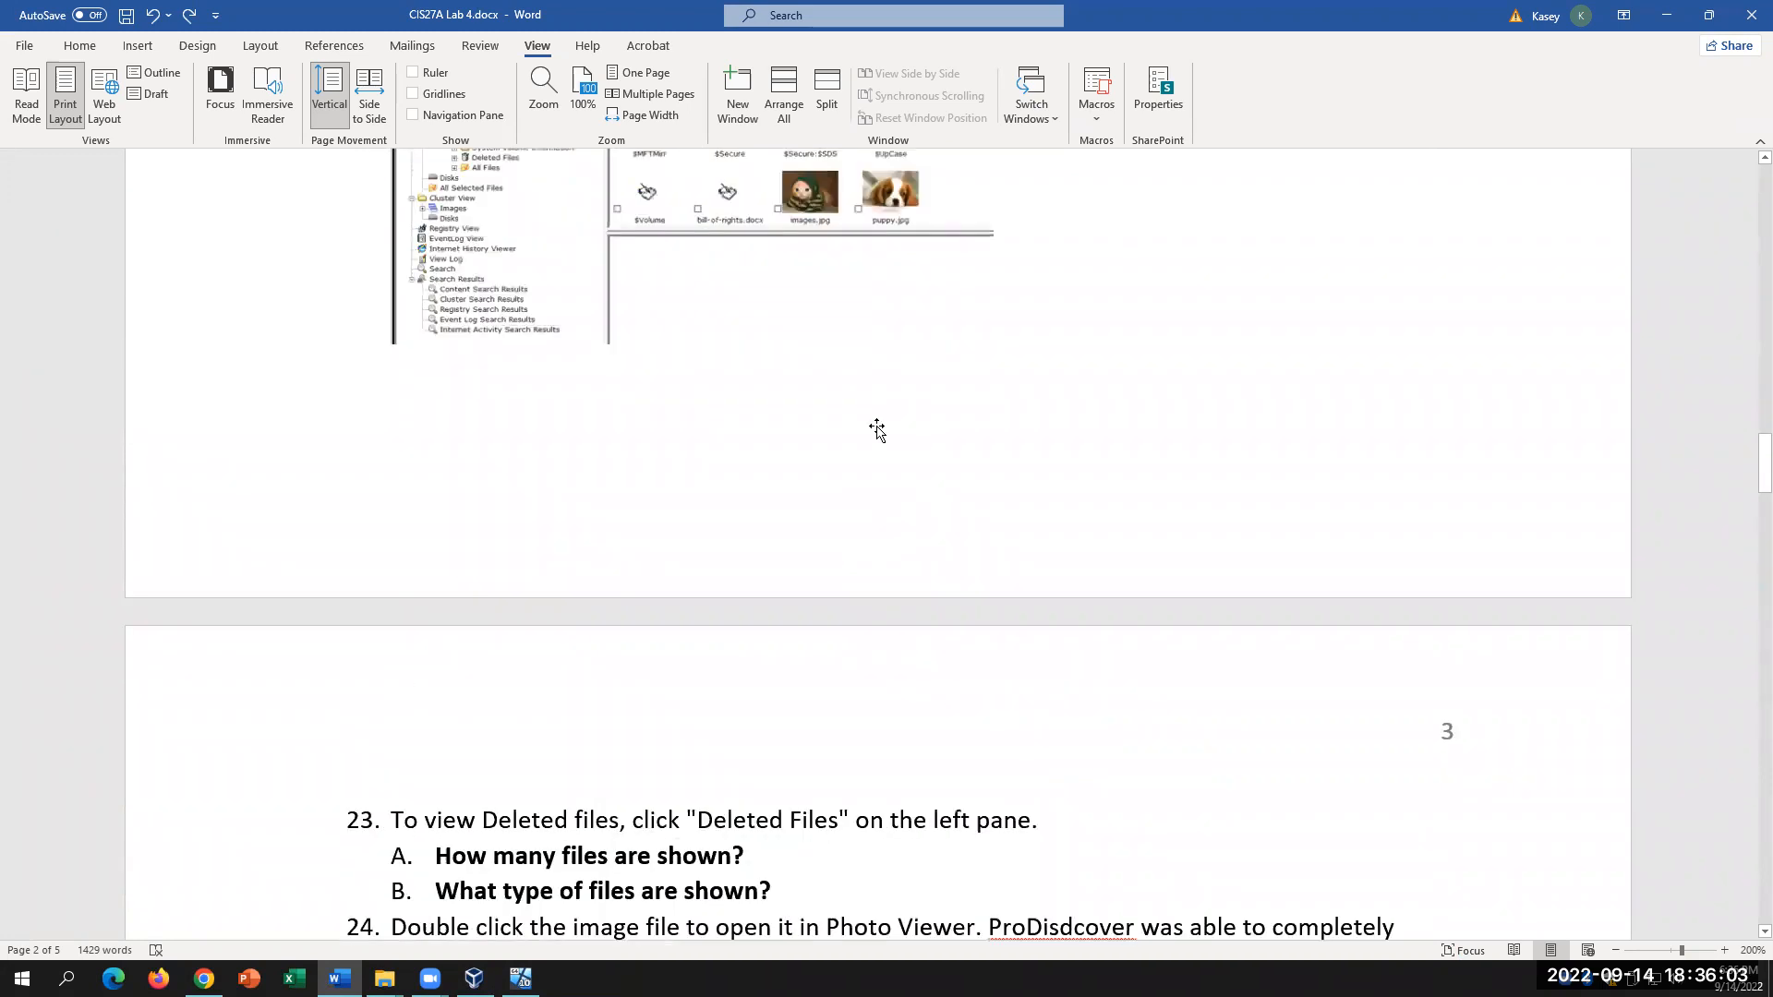
pyautogui.scroll(2, 796, 323)
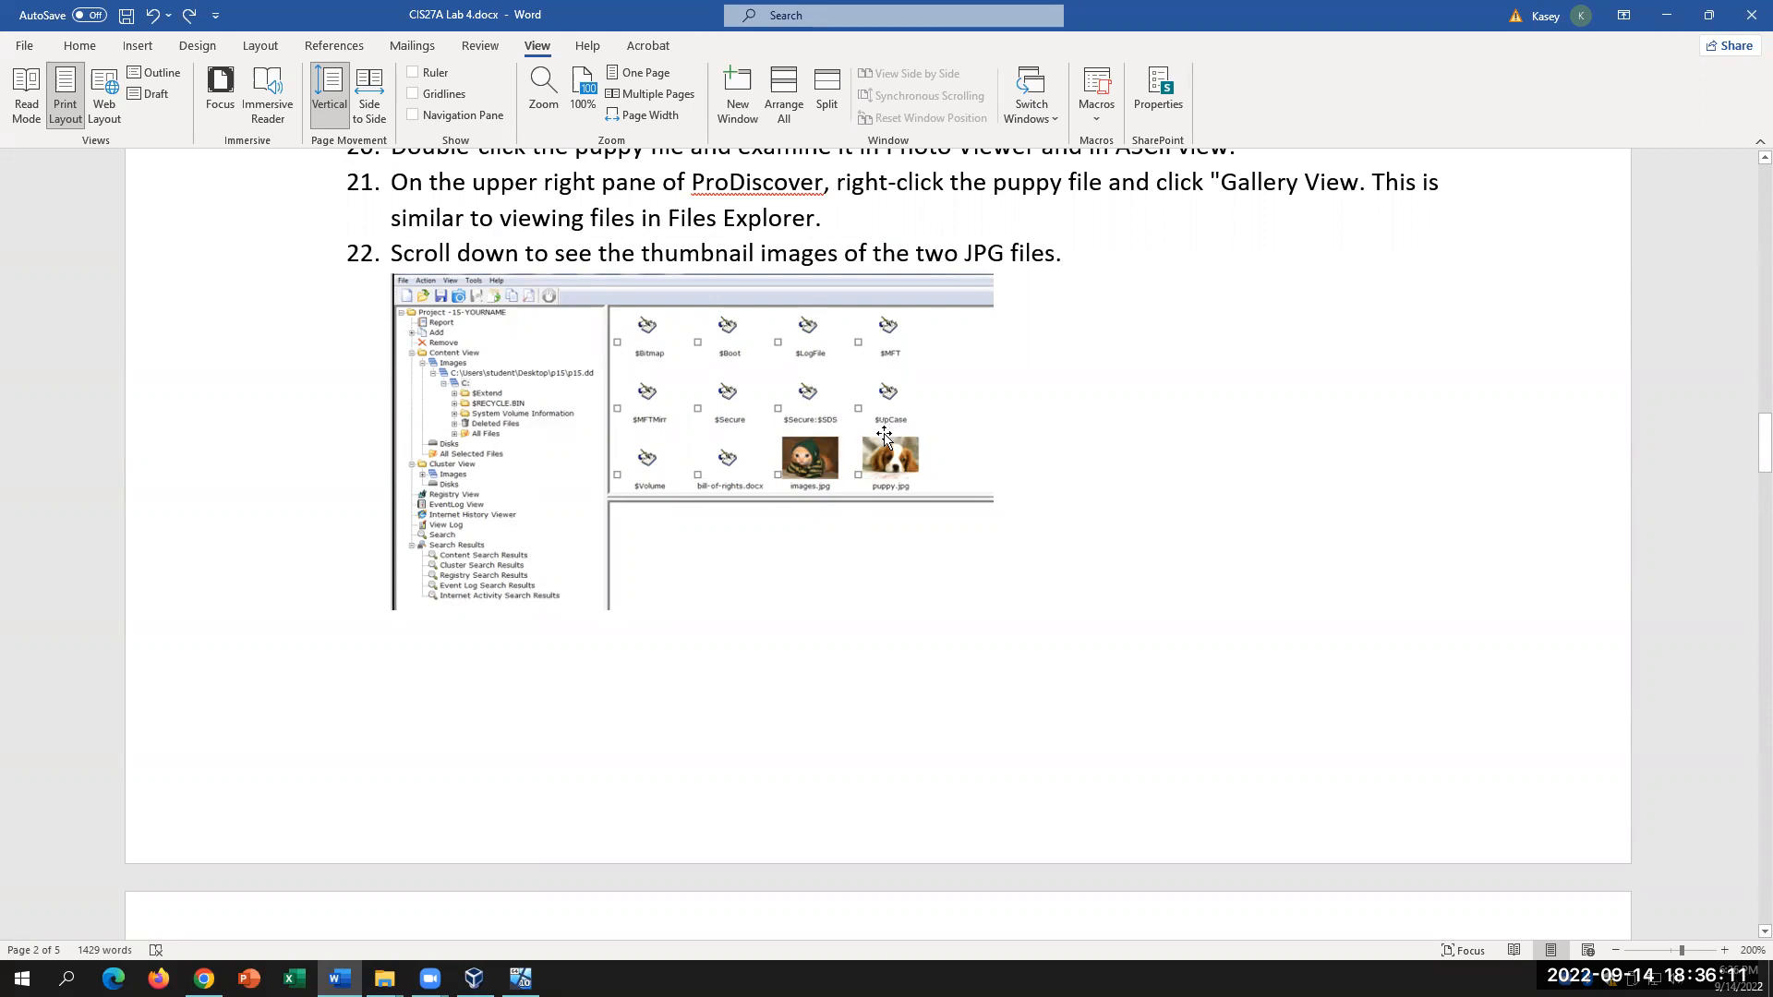
pyautogui.scroll(-1, 884, 429)
pyautogui.scroll(-5, 884, 434)
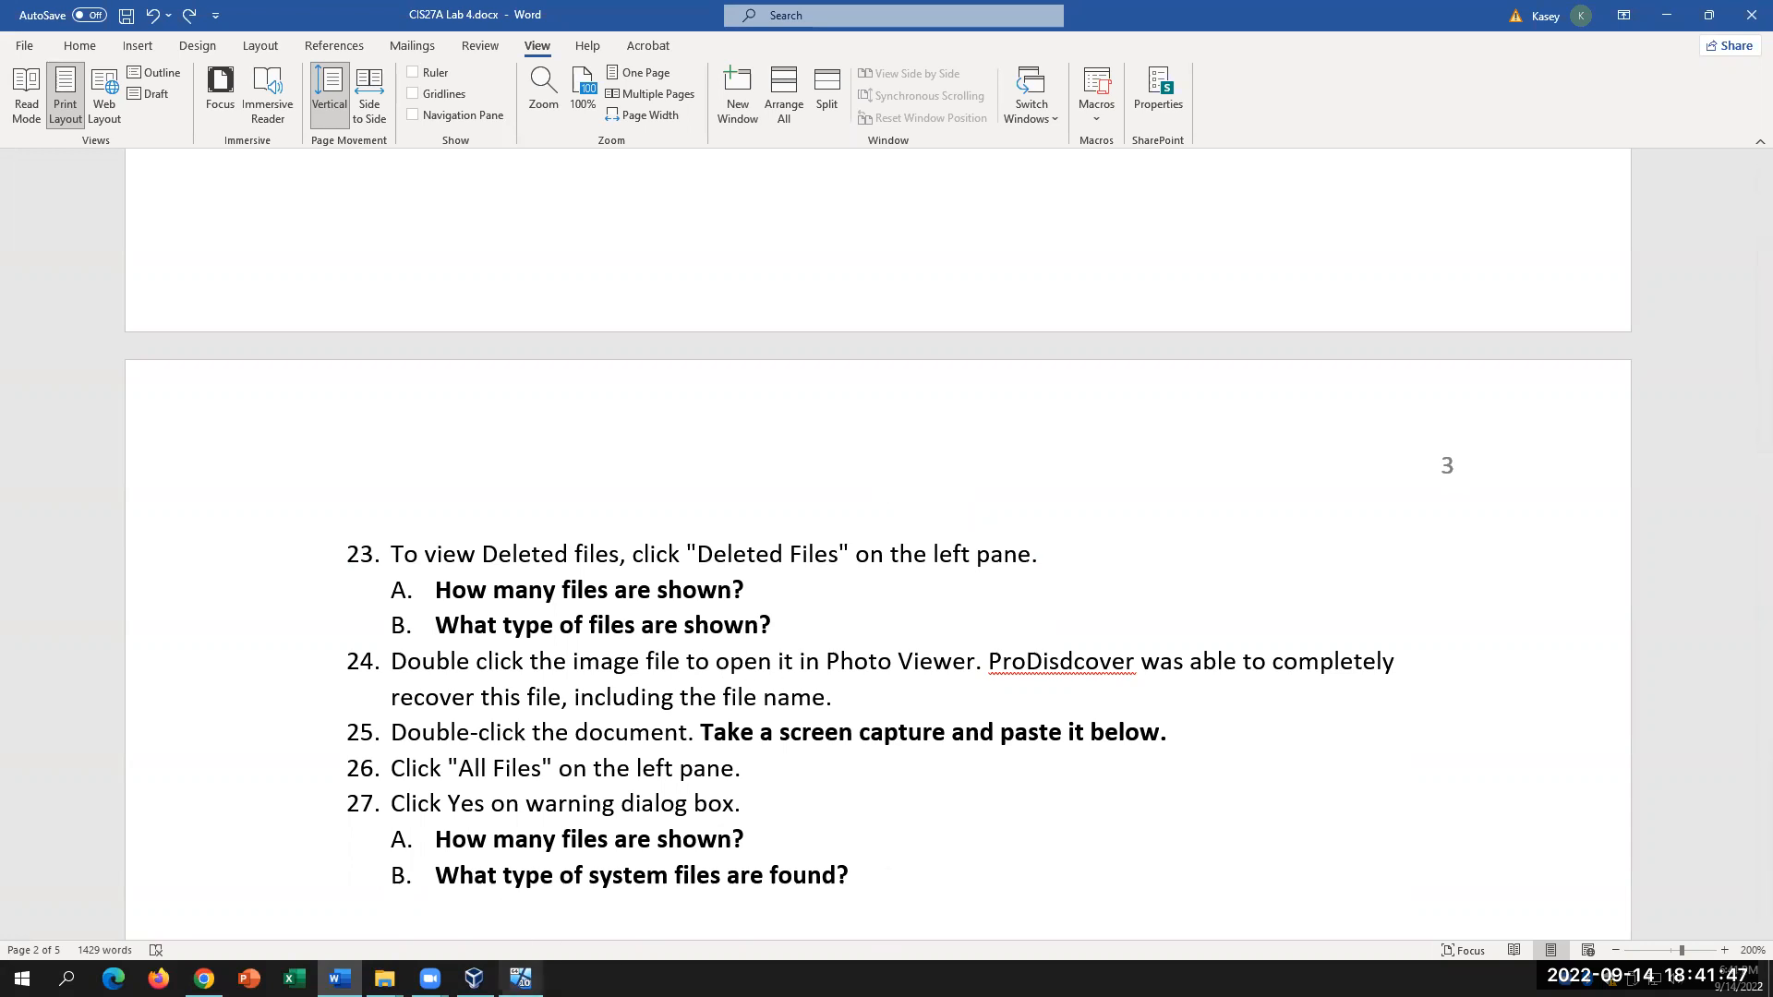
# Step: Switch from Word back to the ProDiscover virtual machine
pyautogui.hotkey('alt', 'Tab')
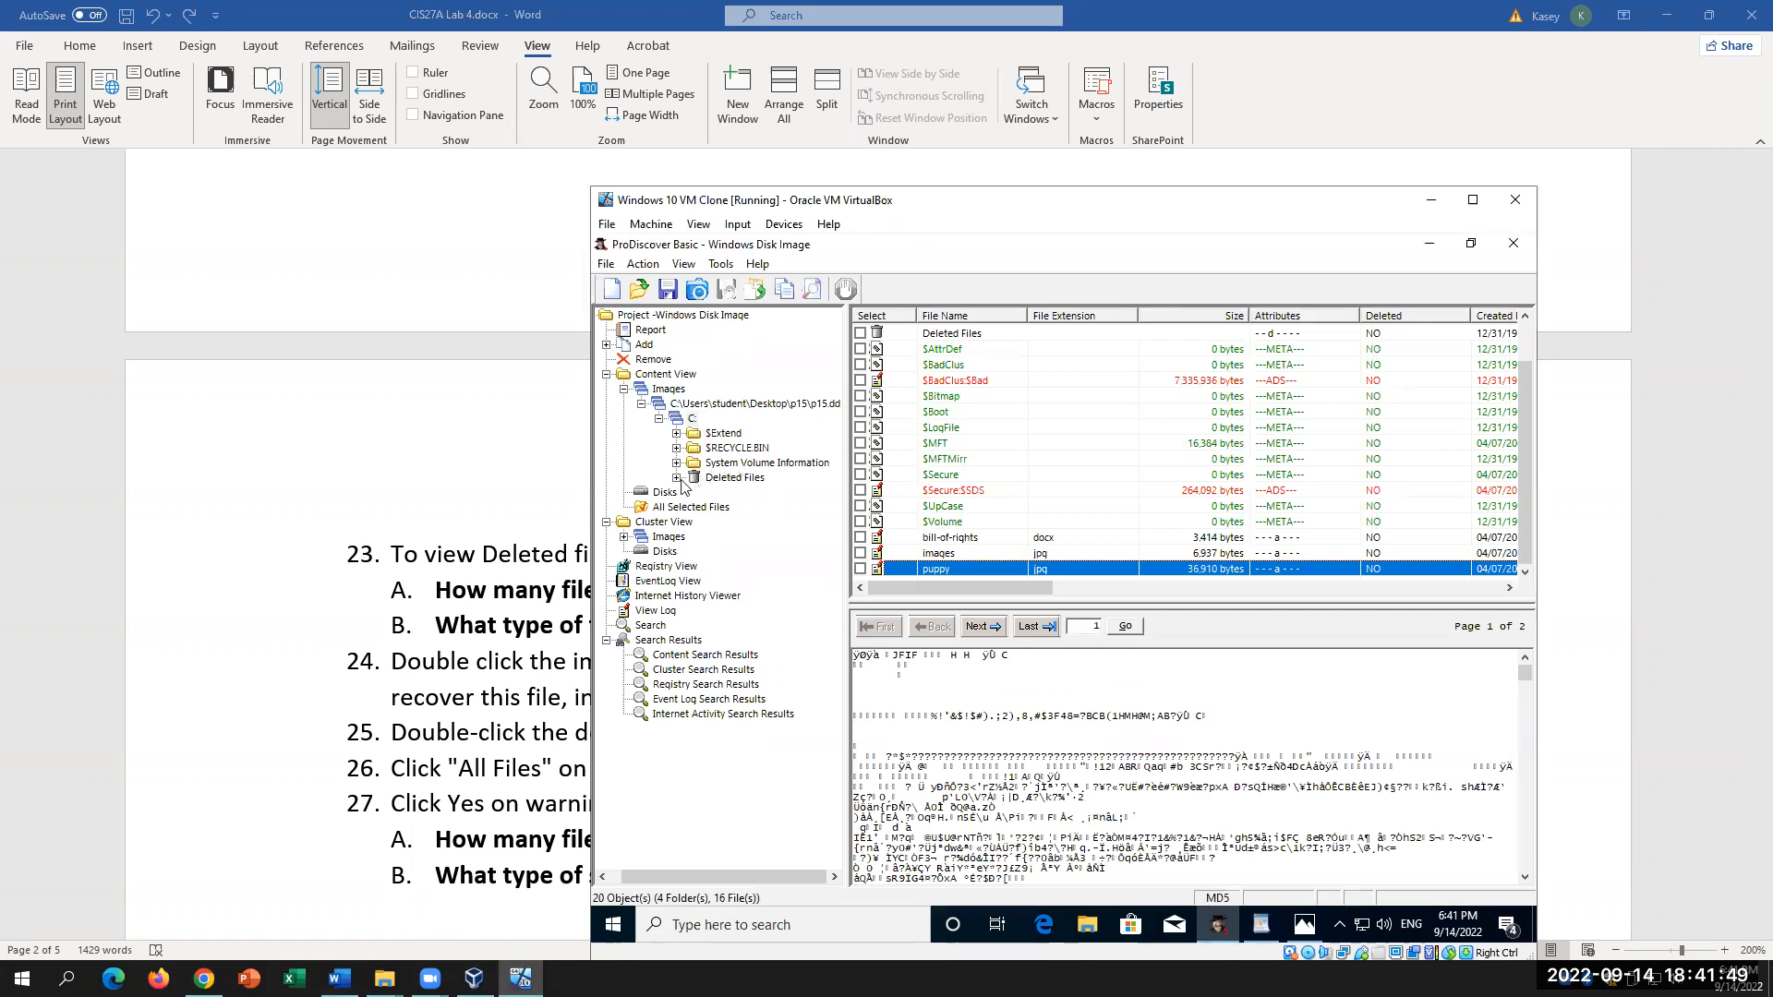
# Step: List the deleted files and view the deleted jpg's raw bytes, selecting its JFIF signature
pyautogui.click(733, 479)
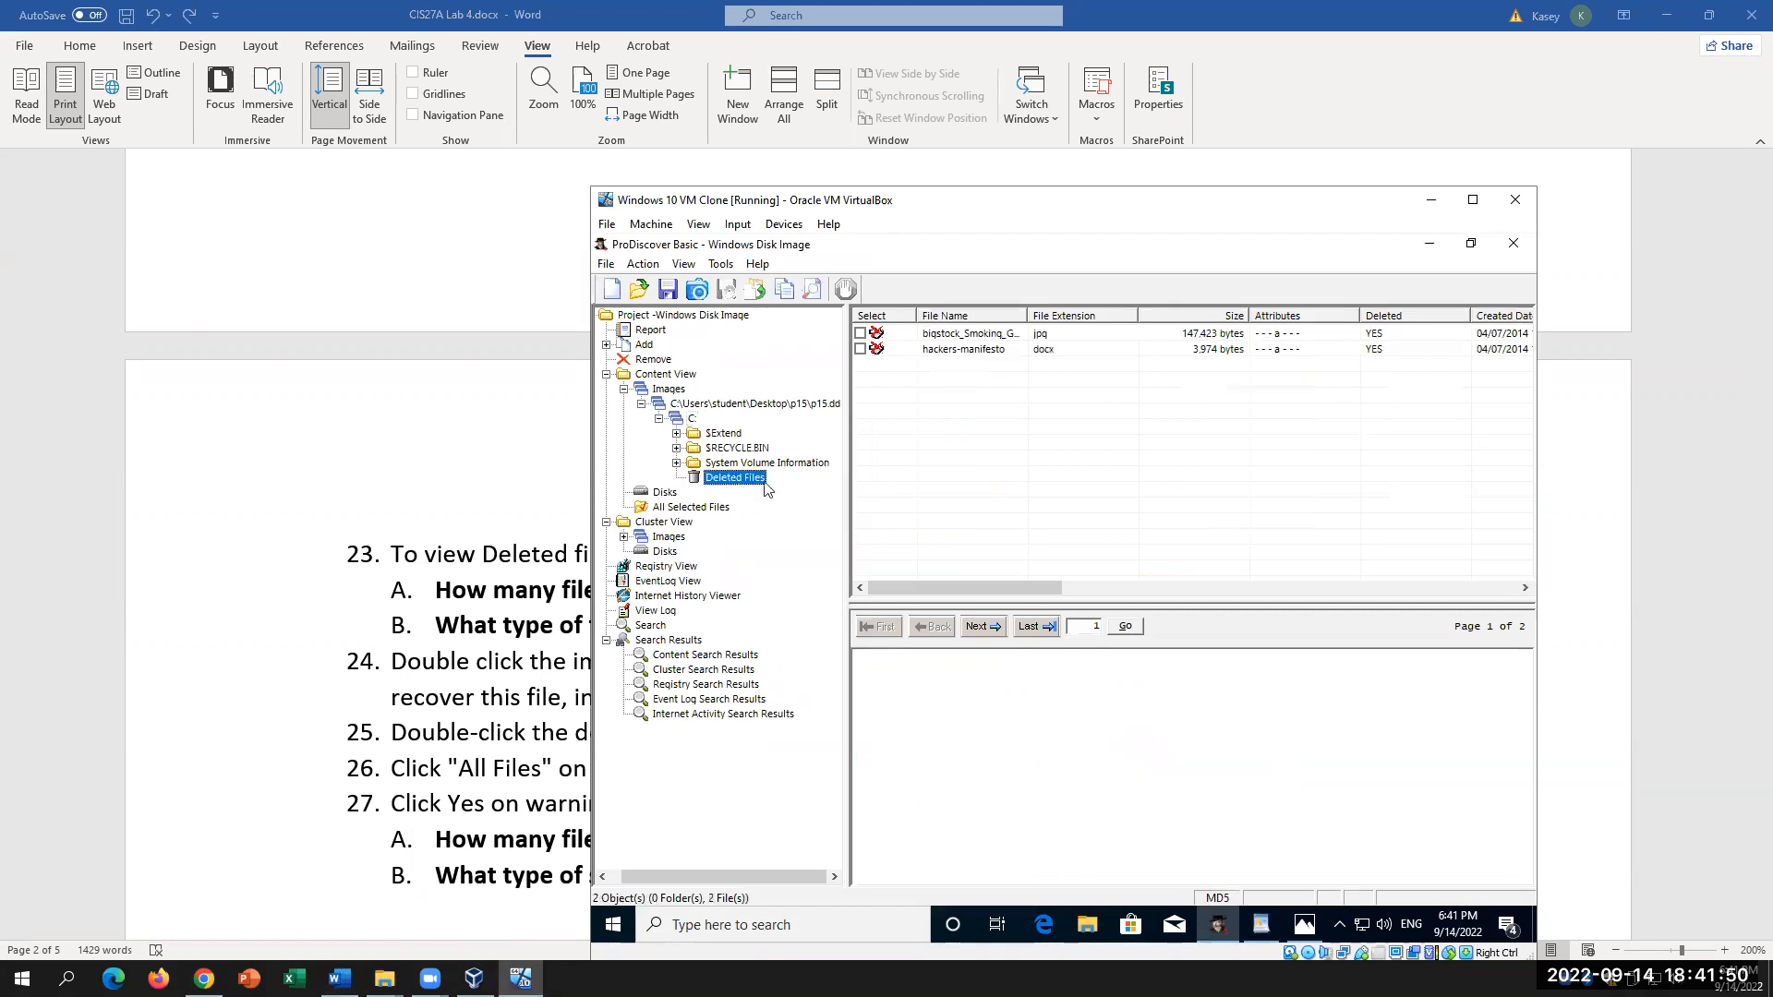
pyautogui.click(970, 349)
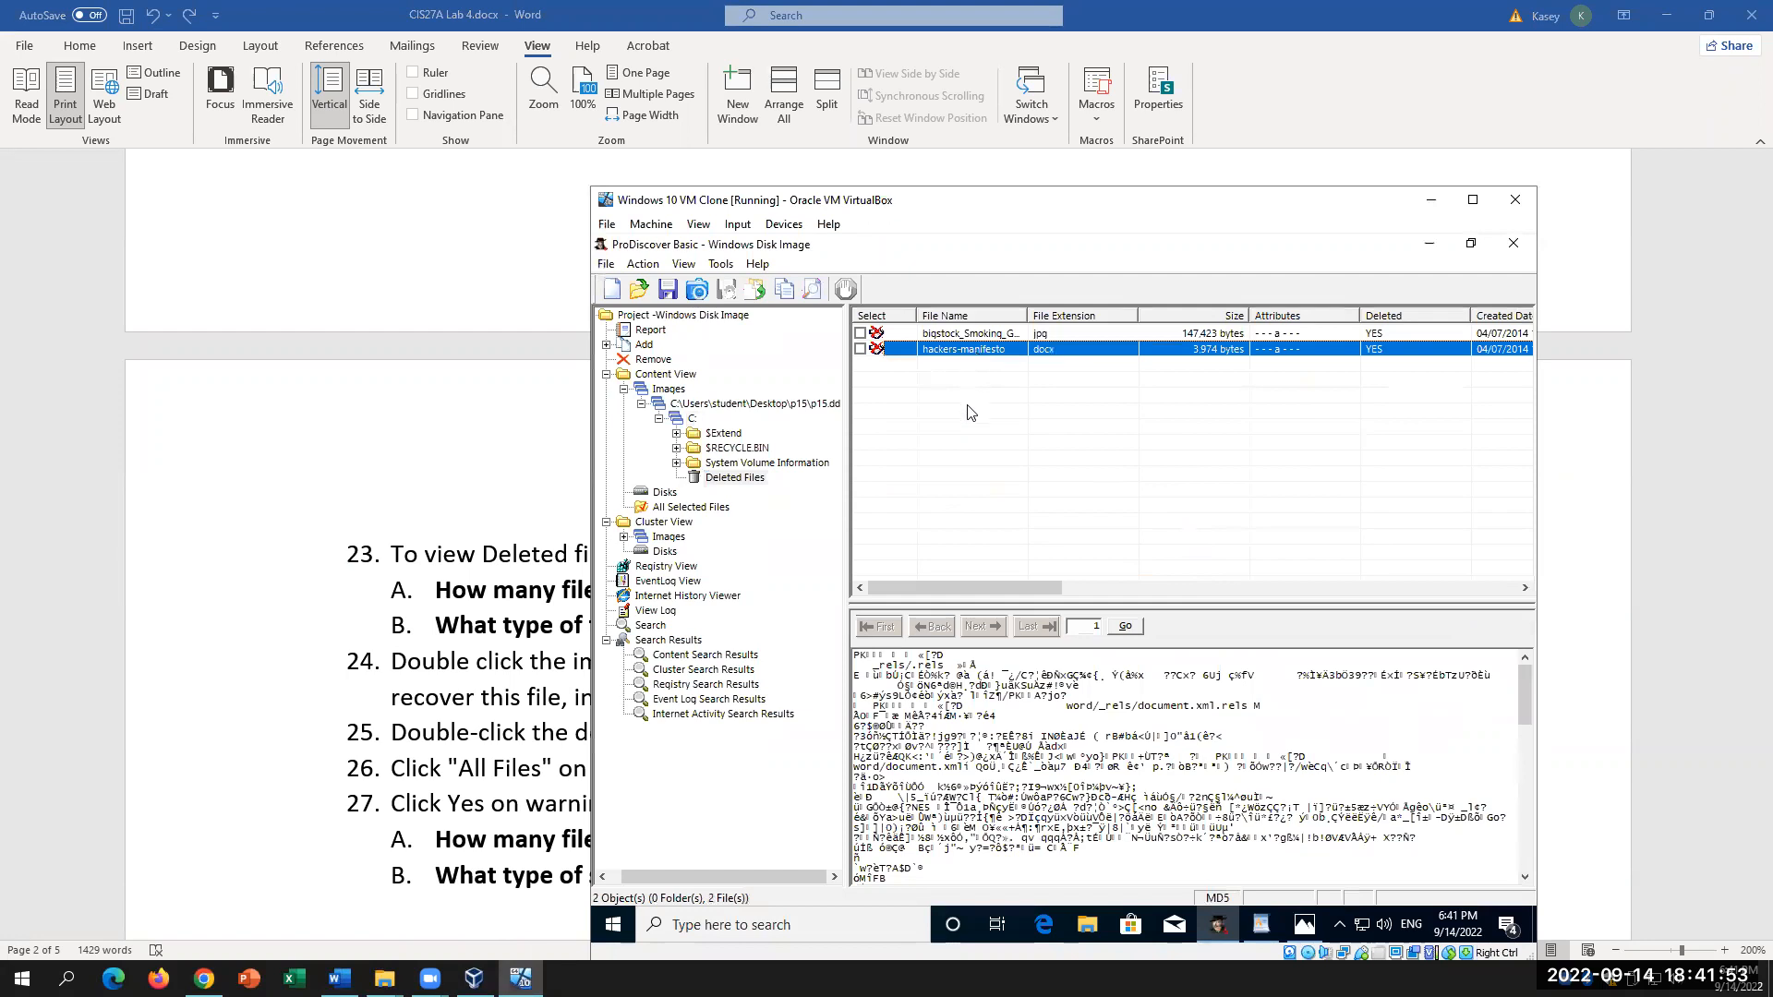
pyautogui.click(970, 334)
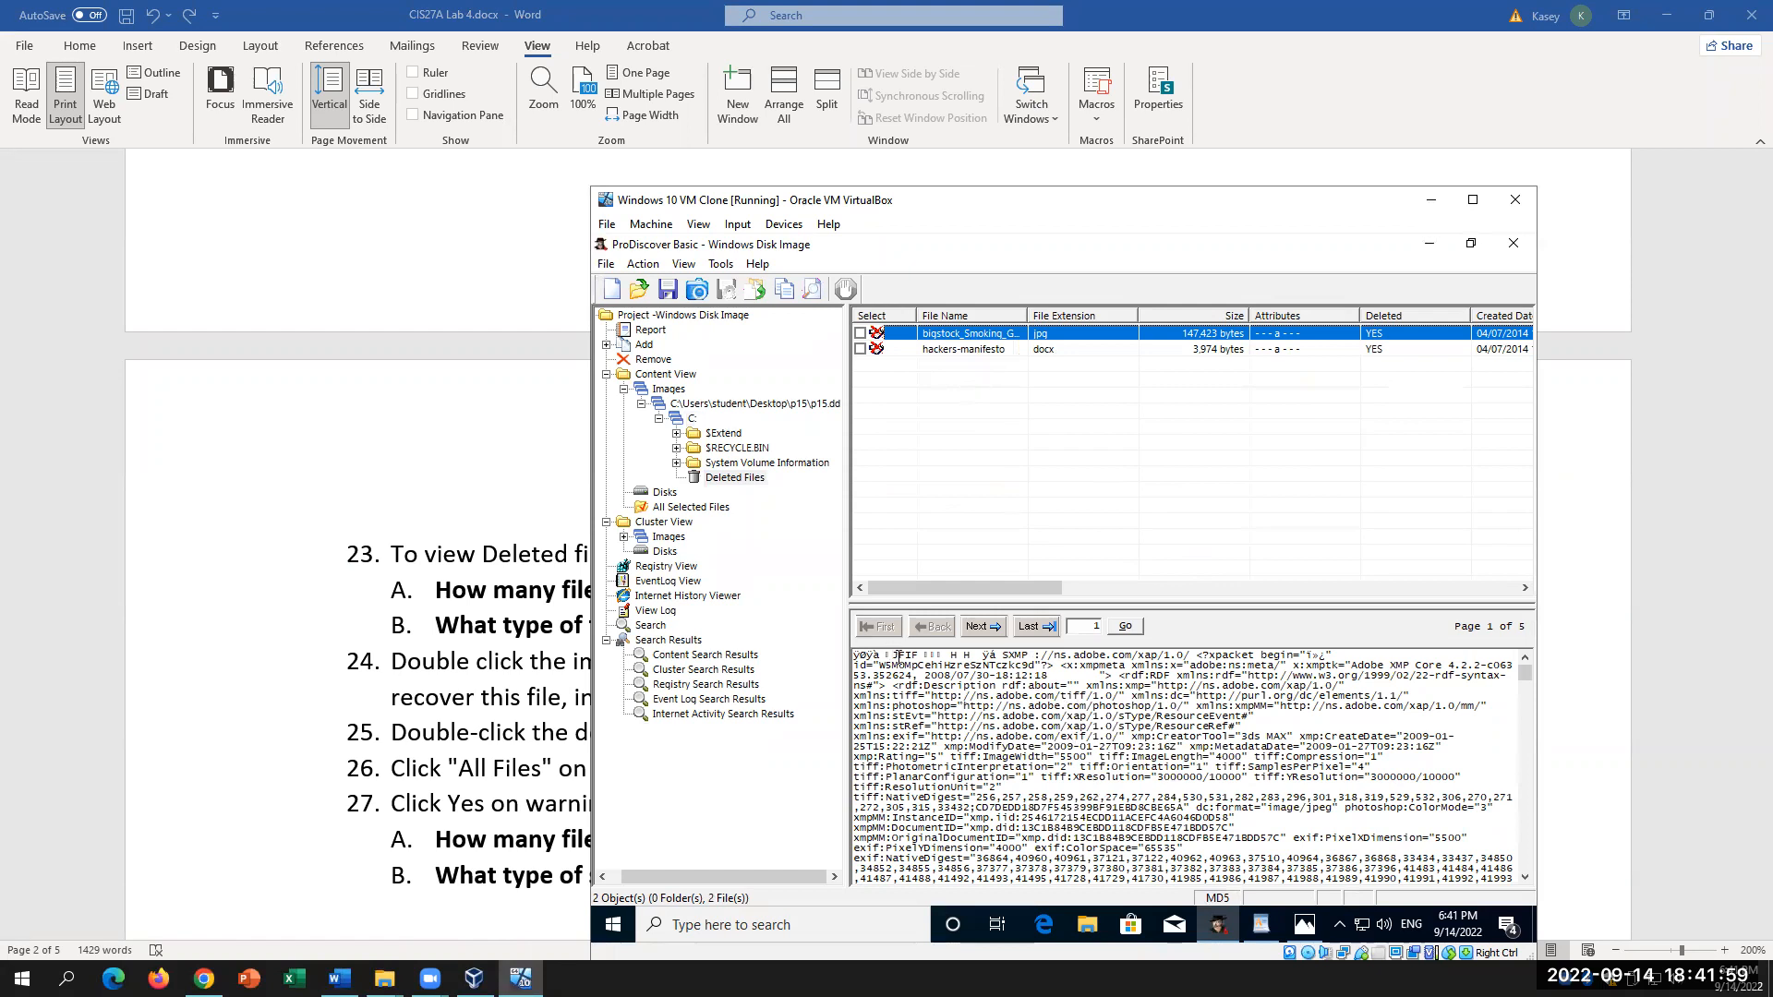
pyautogui.moveTo(891, 655); pyautogui.dragTo(921, 658)
# Step: Select the characters after PK in hackers-manifesto's raw data, maximize the VM, and return to Word
pyautogui.click(958, 350)
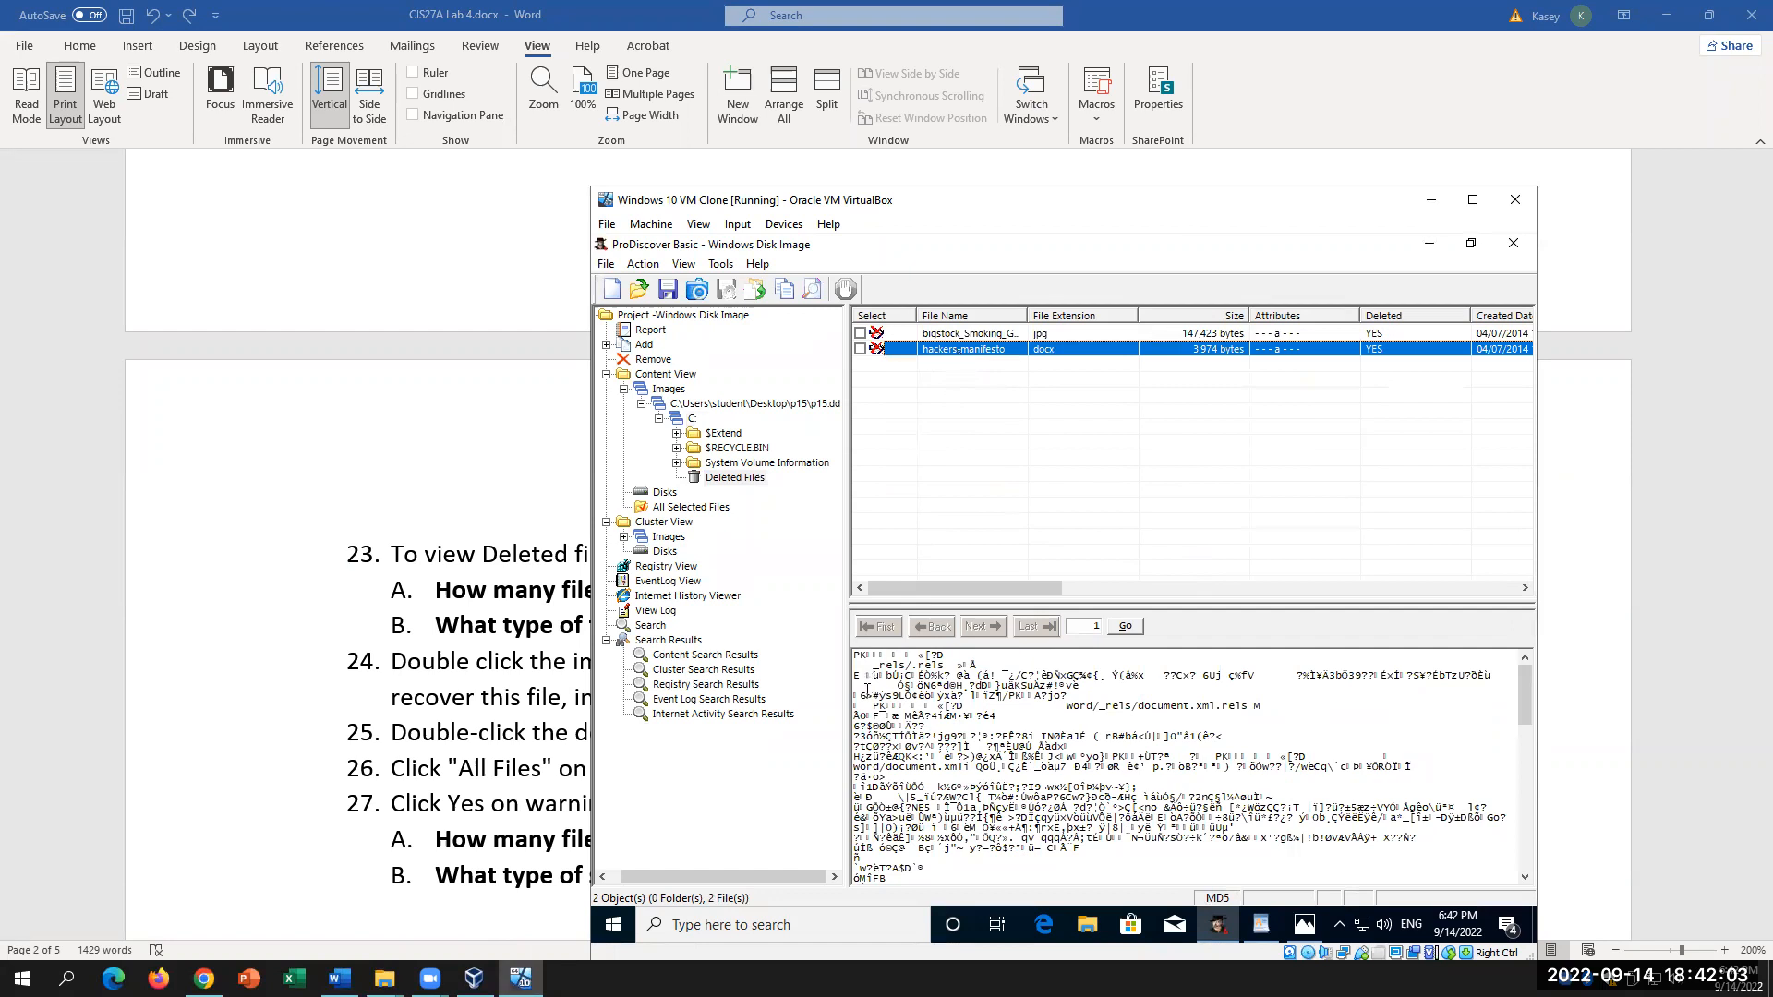
pyautogui.moveTo(885, 656); pyautogui.dragTo(940, 656)
pyautogui.click(1473, 200)
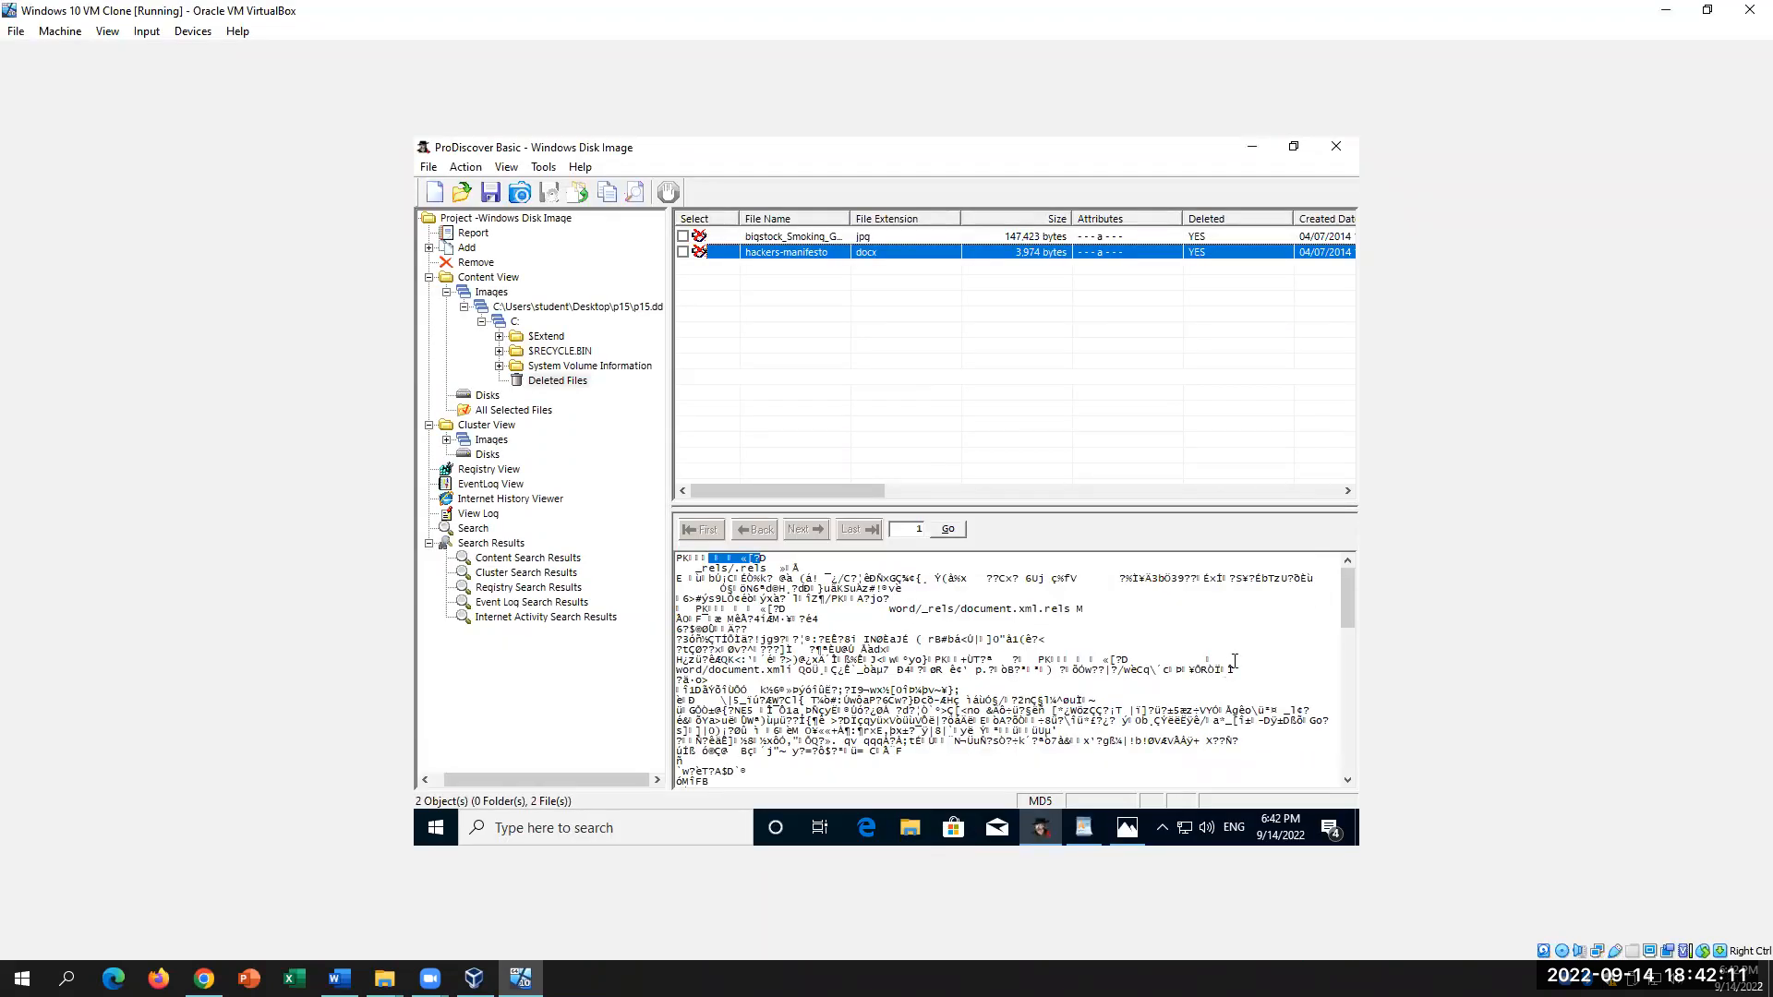
pyautogui.click(339, 978)
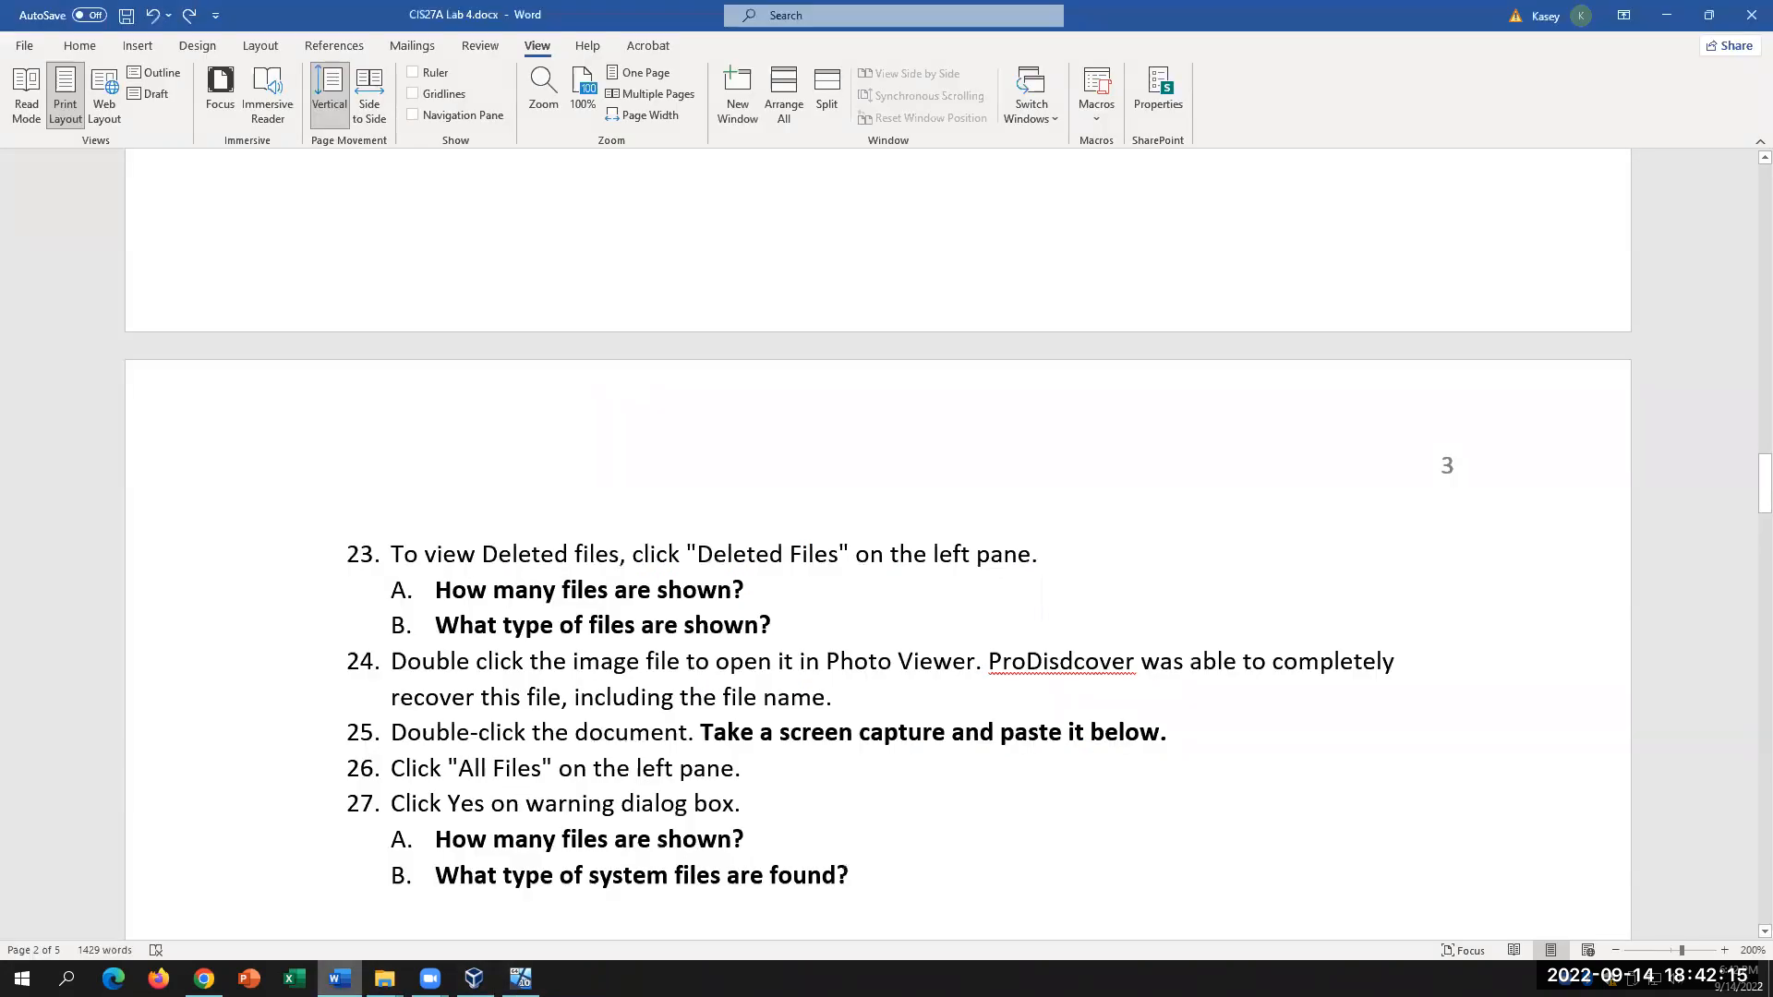
# Step: Correct ProDisdcover to ProDiscover in step 24 by deleting the stray d
pyautogui.click(827, 617)
pyautogui.click(1074, 661)
pyautogui.press('BackSpace')
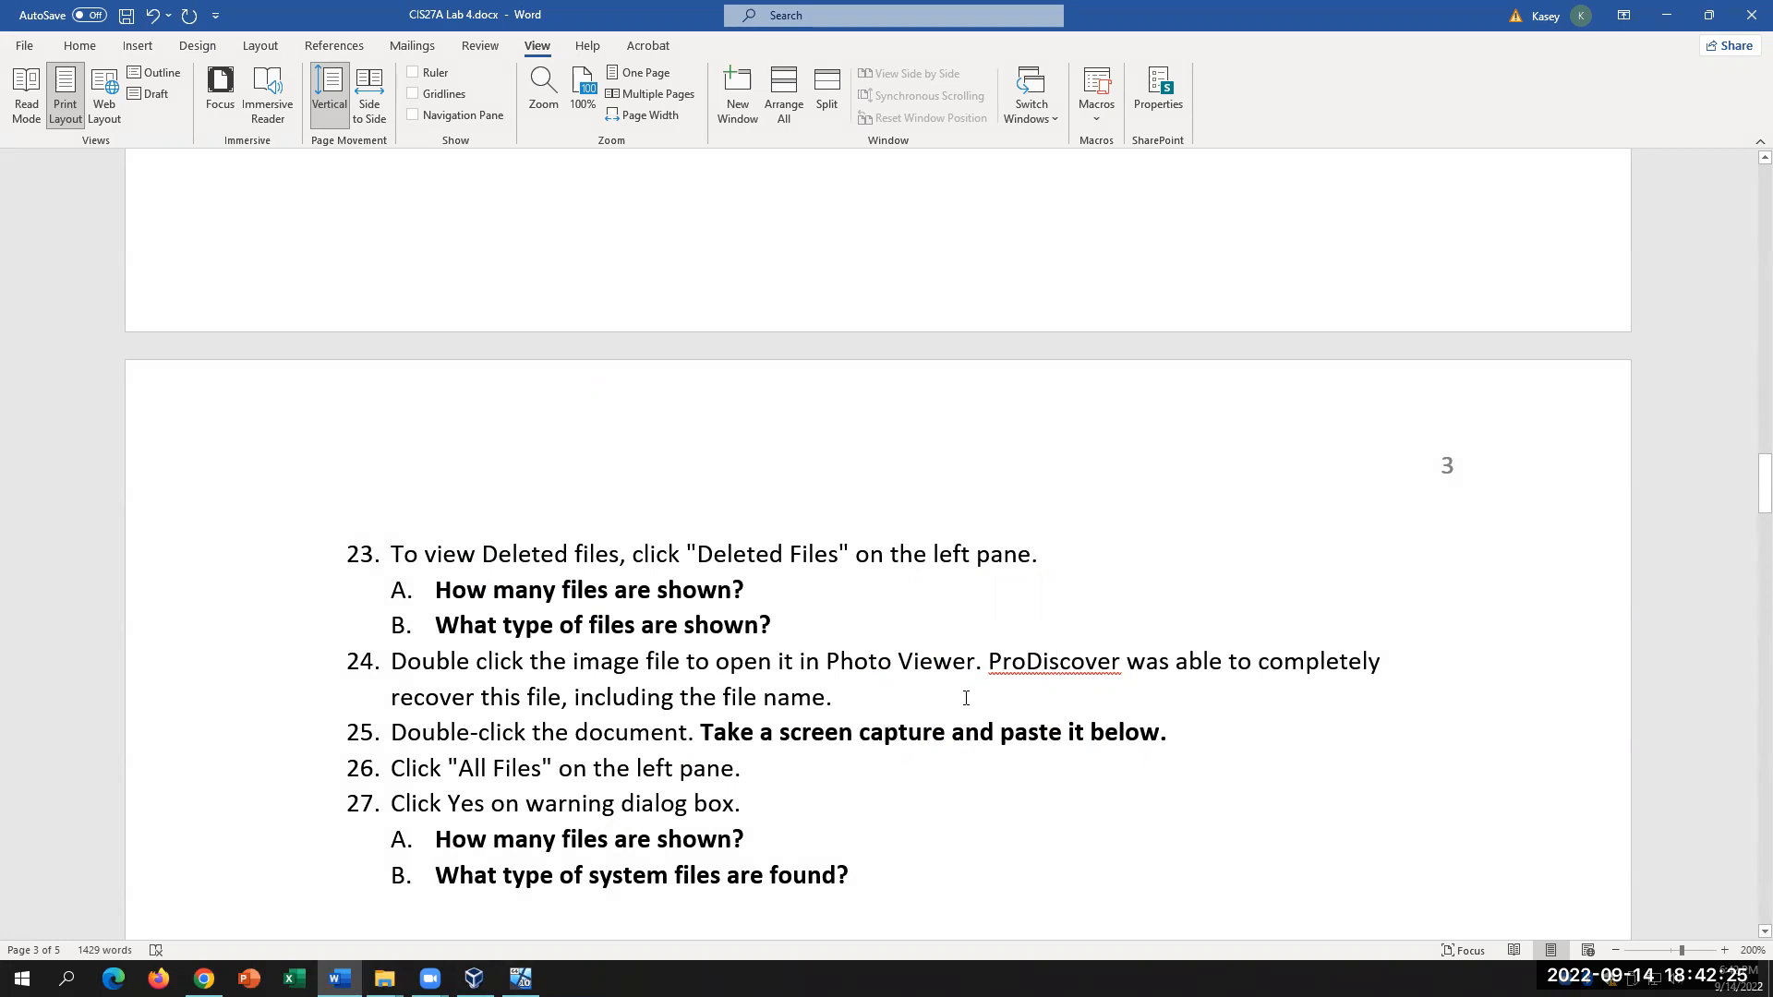
pyautogui.scroll(-1, 966, 698)
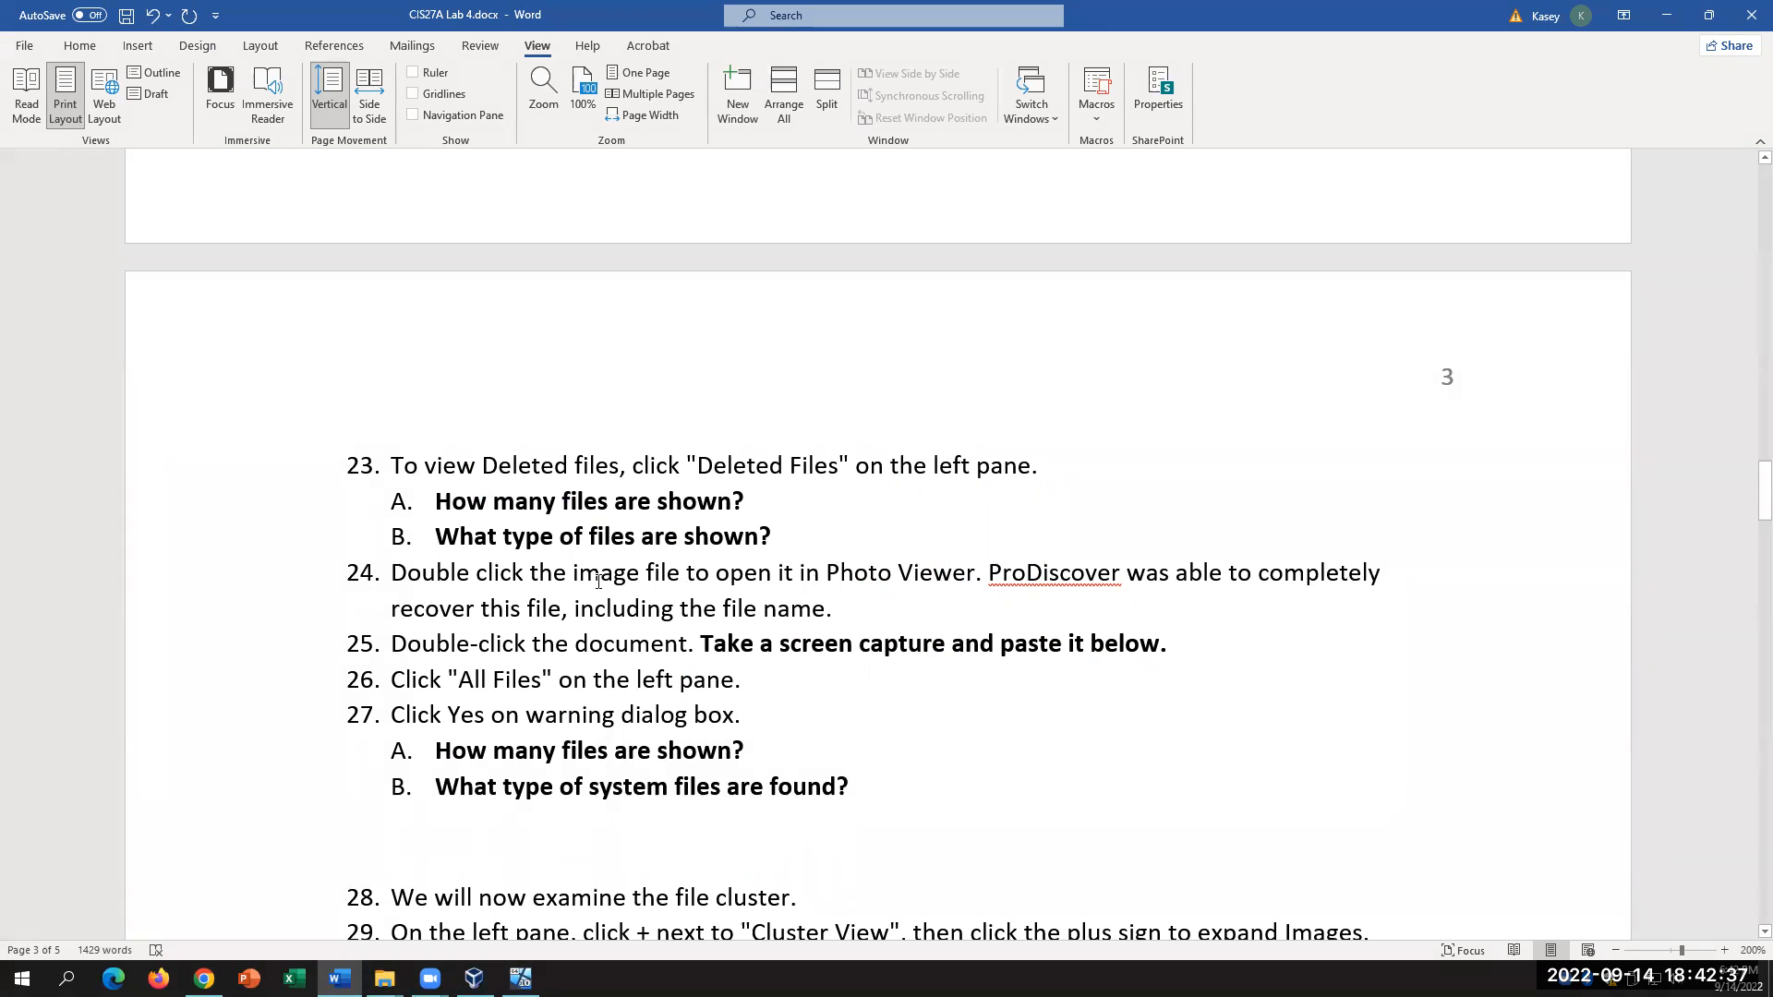
# Step: Select the Photo Viewer phrase, then pick the deleted smoking-gun jpg in ProDiscover
pyautogui.moveTo(560, 576); pyautogui.dragTo(975, 576)
pyautogui.click(520, 978)
pyautogui.click(790, 235)
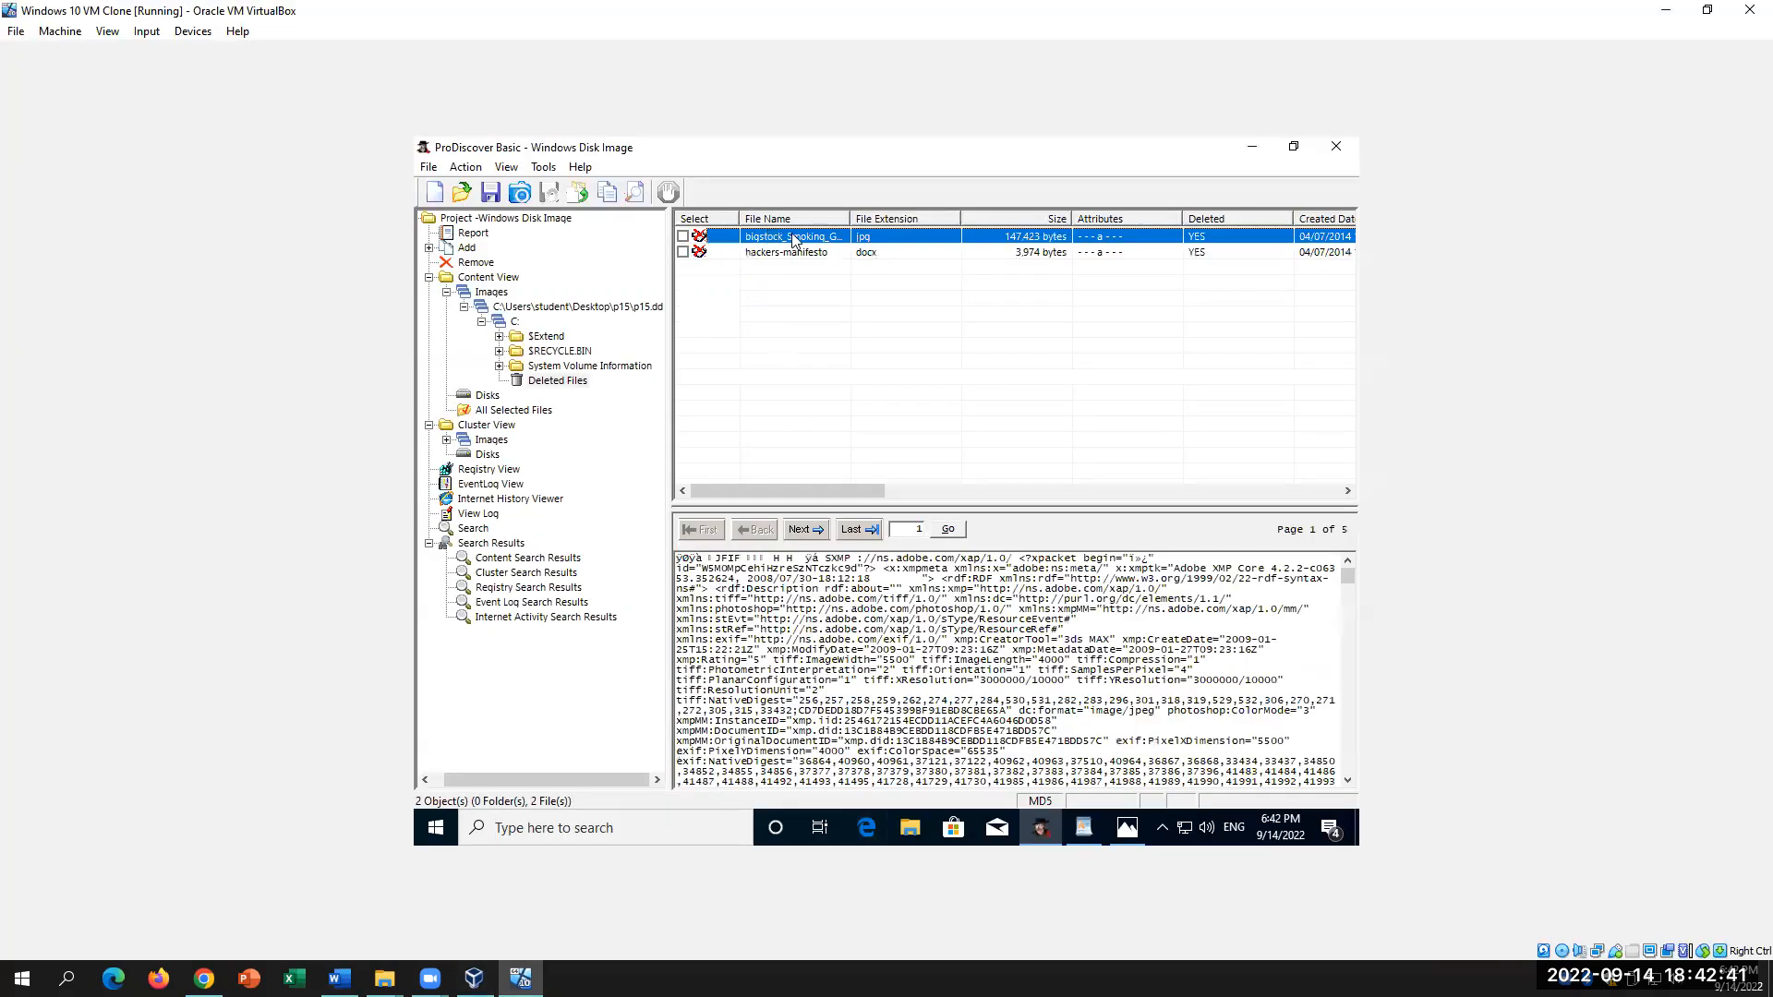
# Step: Open the recovered bigstock jpg in the photo viewer, close it, and glance at Word
pyautogui.doubleClick(794, 238)
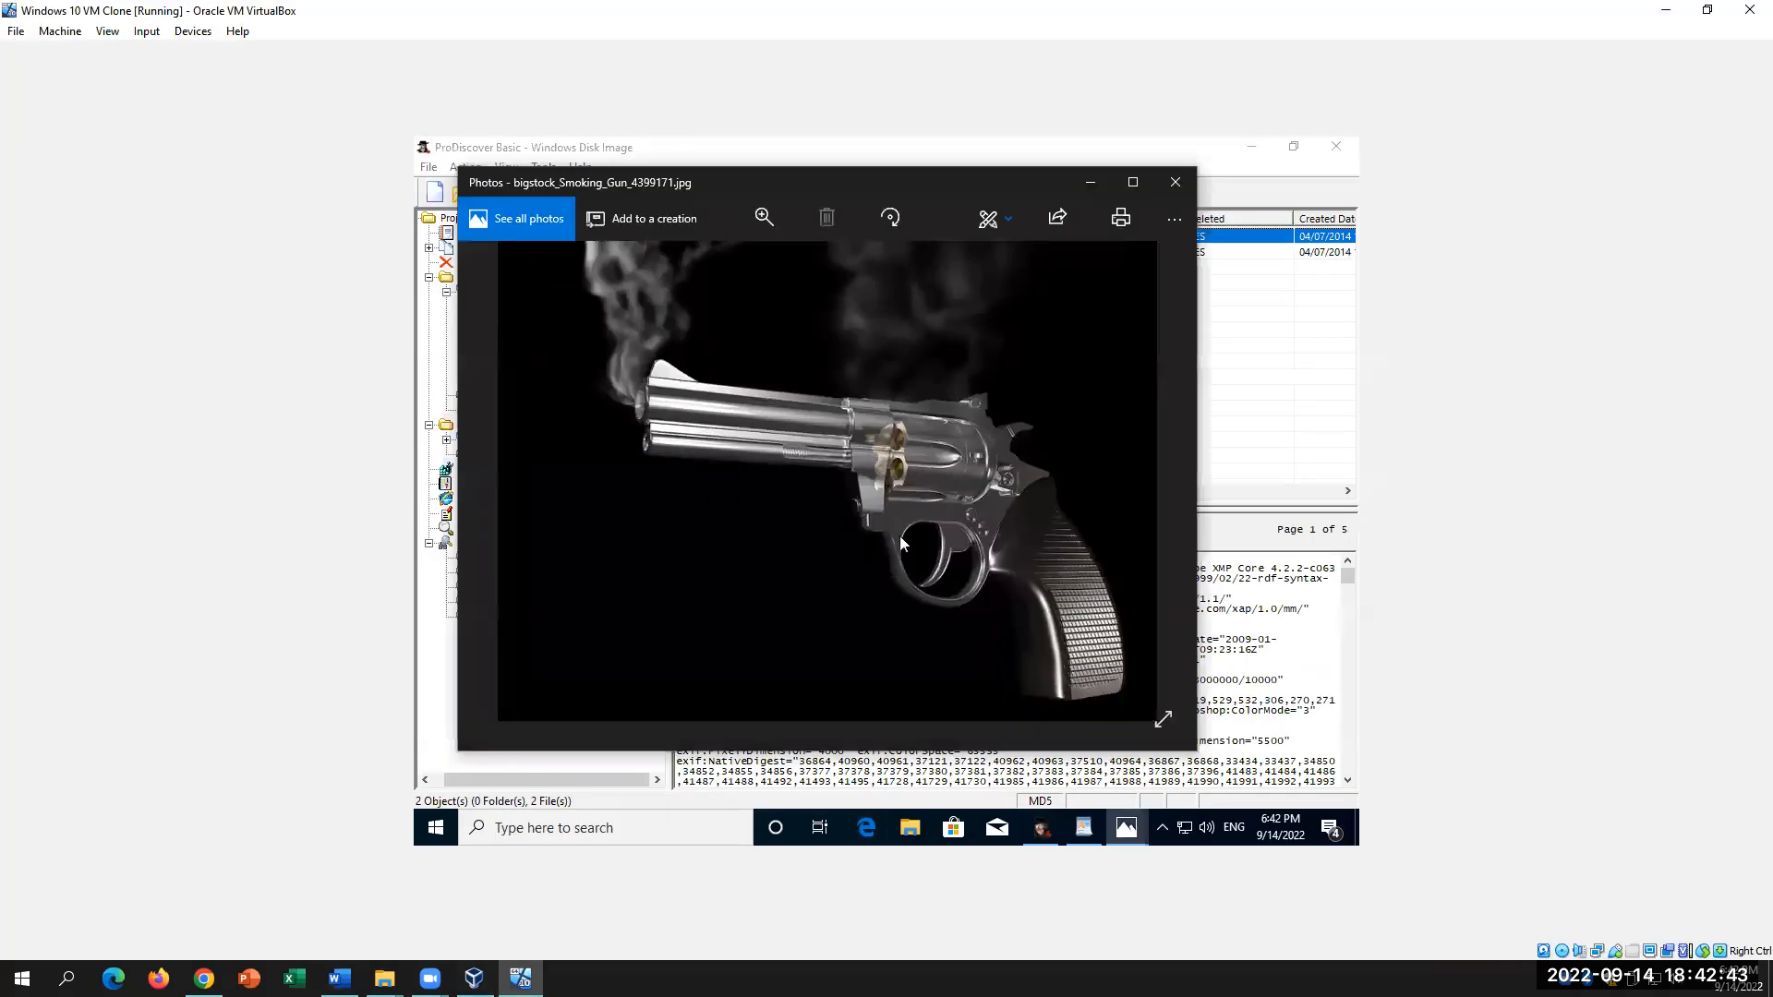
pyautogui.click(1175, 183)
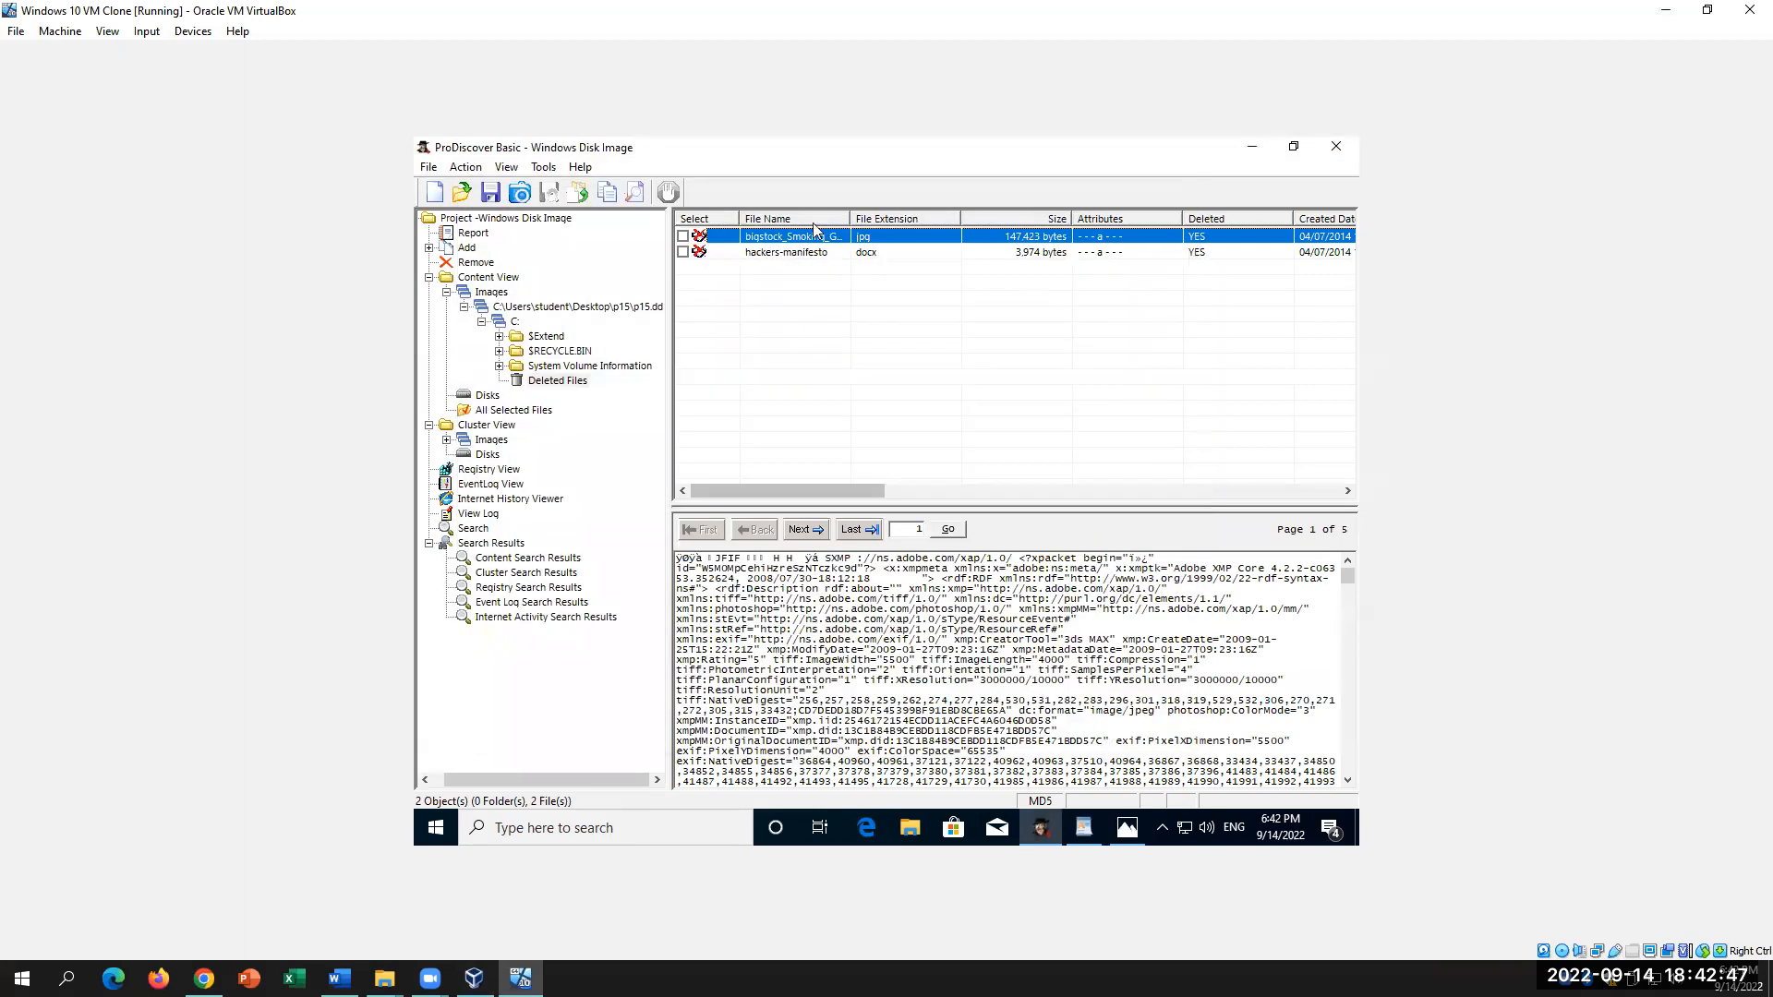
pyautogui.click(339, 978)
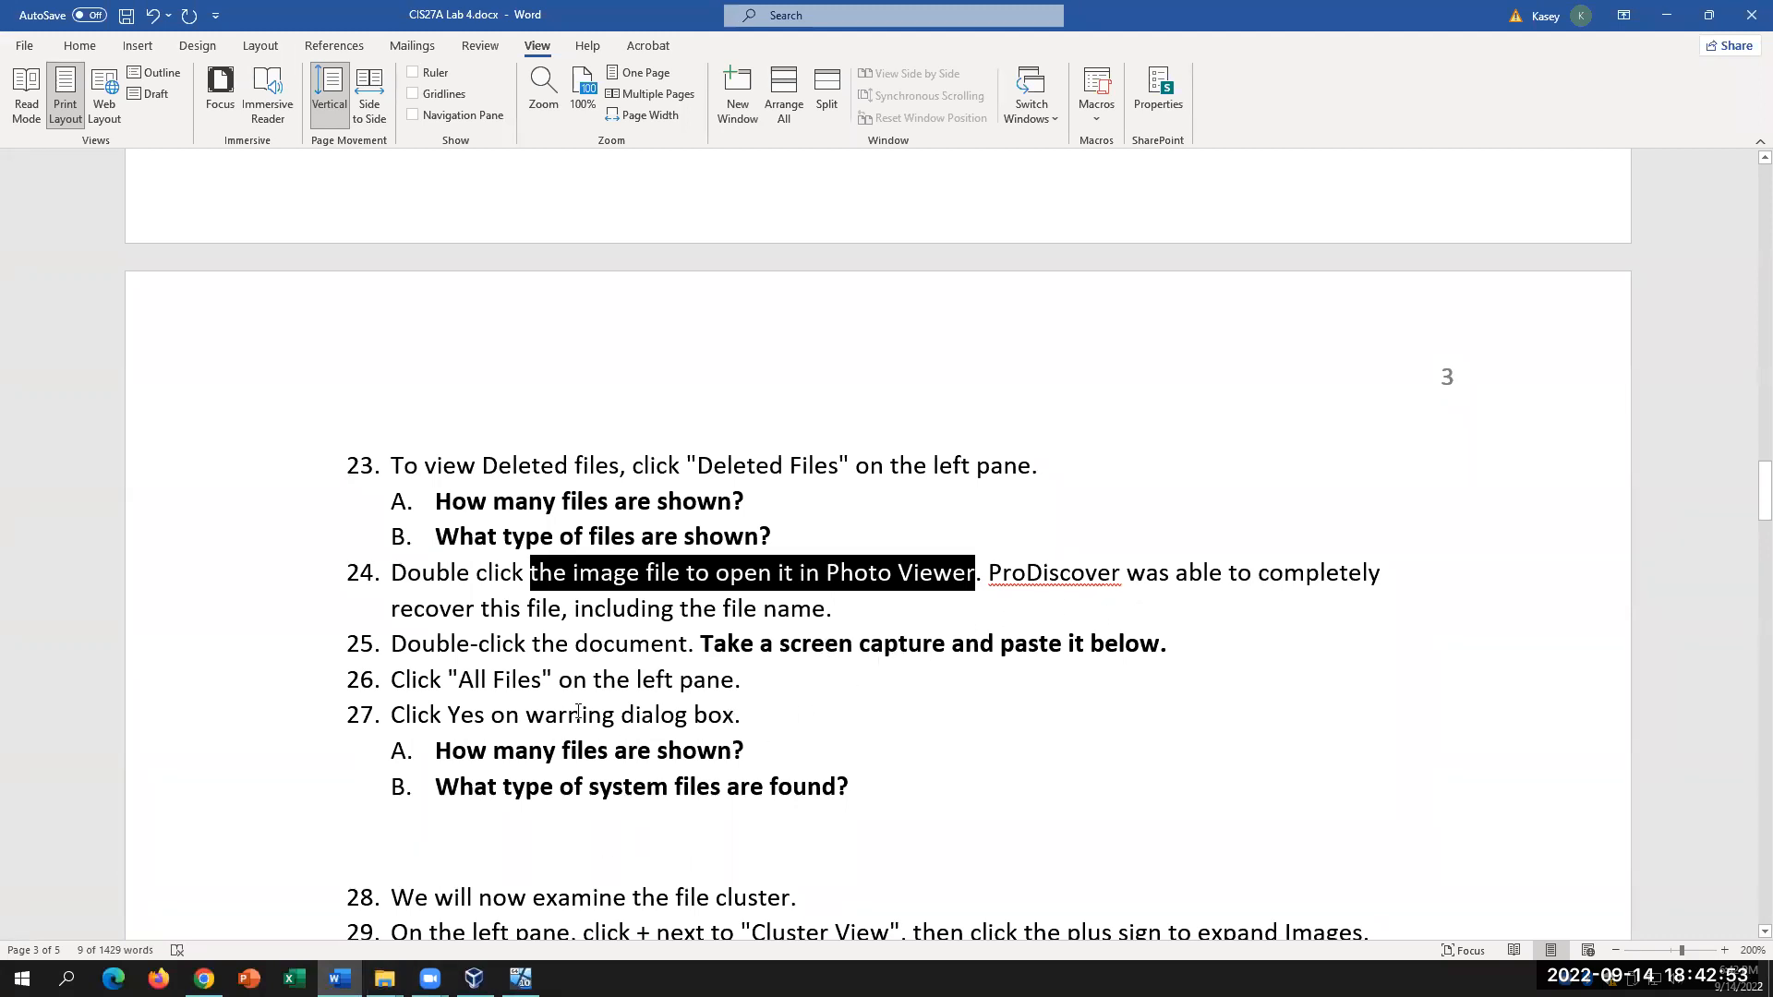
pyautogui.click(521, 978)
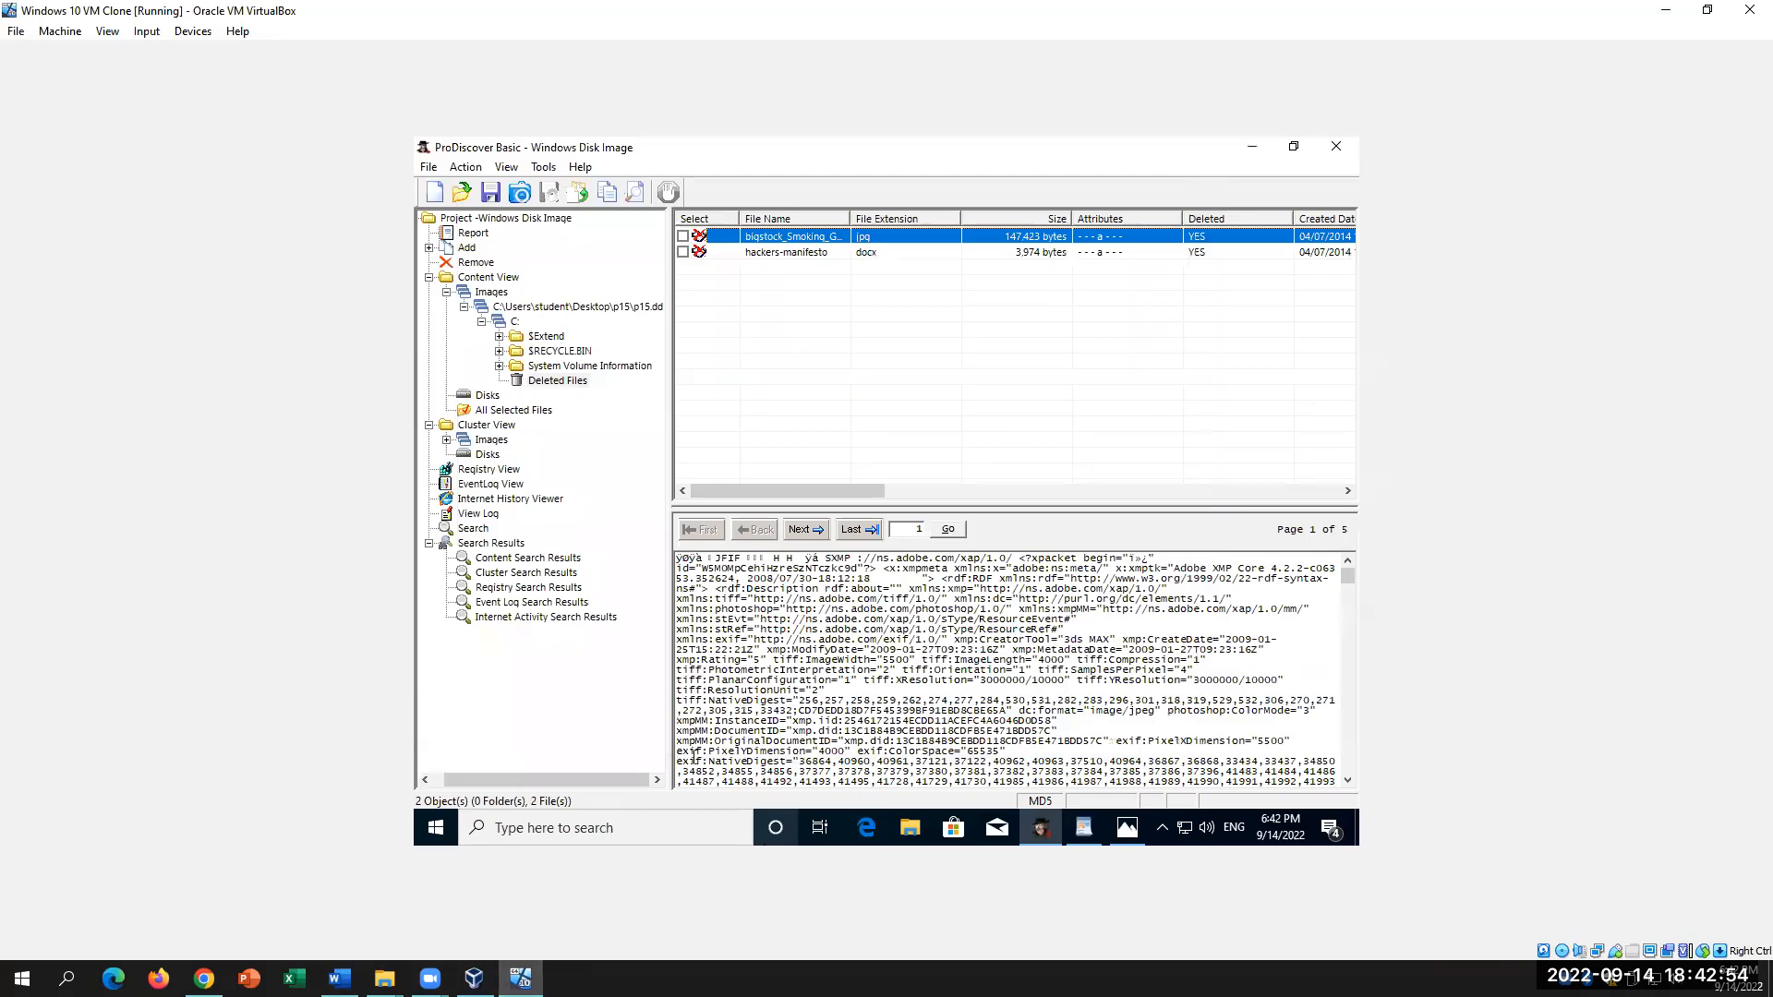
# Step: Open hackers-manifesto in WordPad, scroll through its text, then bring Word forward
pyautogui.click(785, 252)
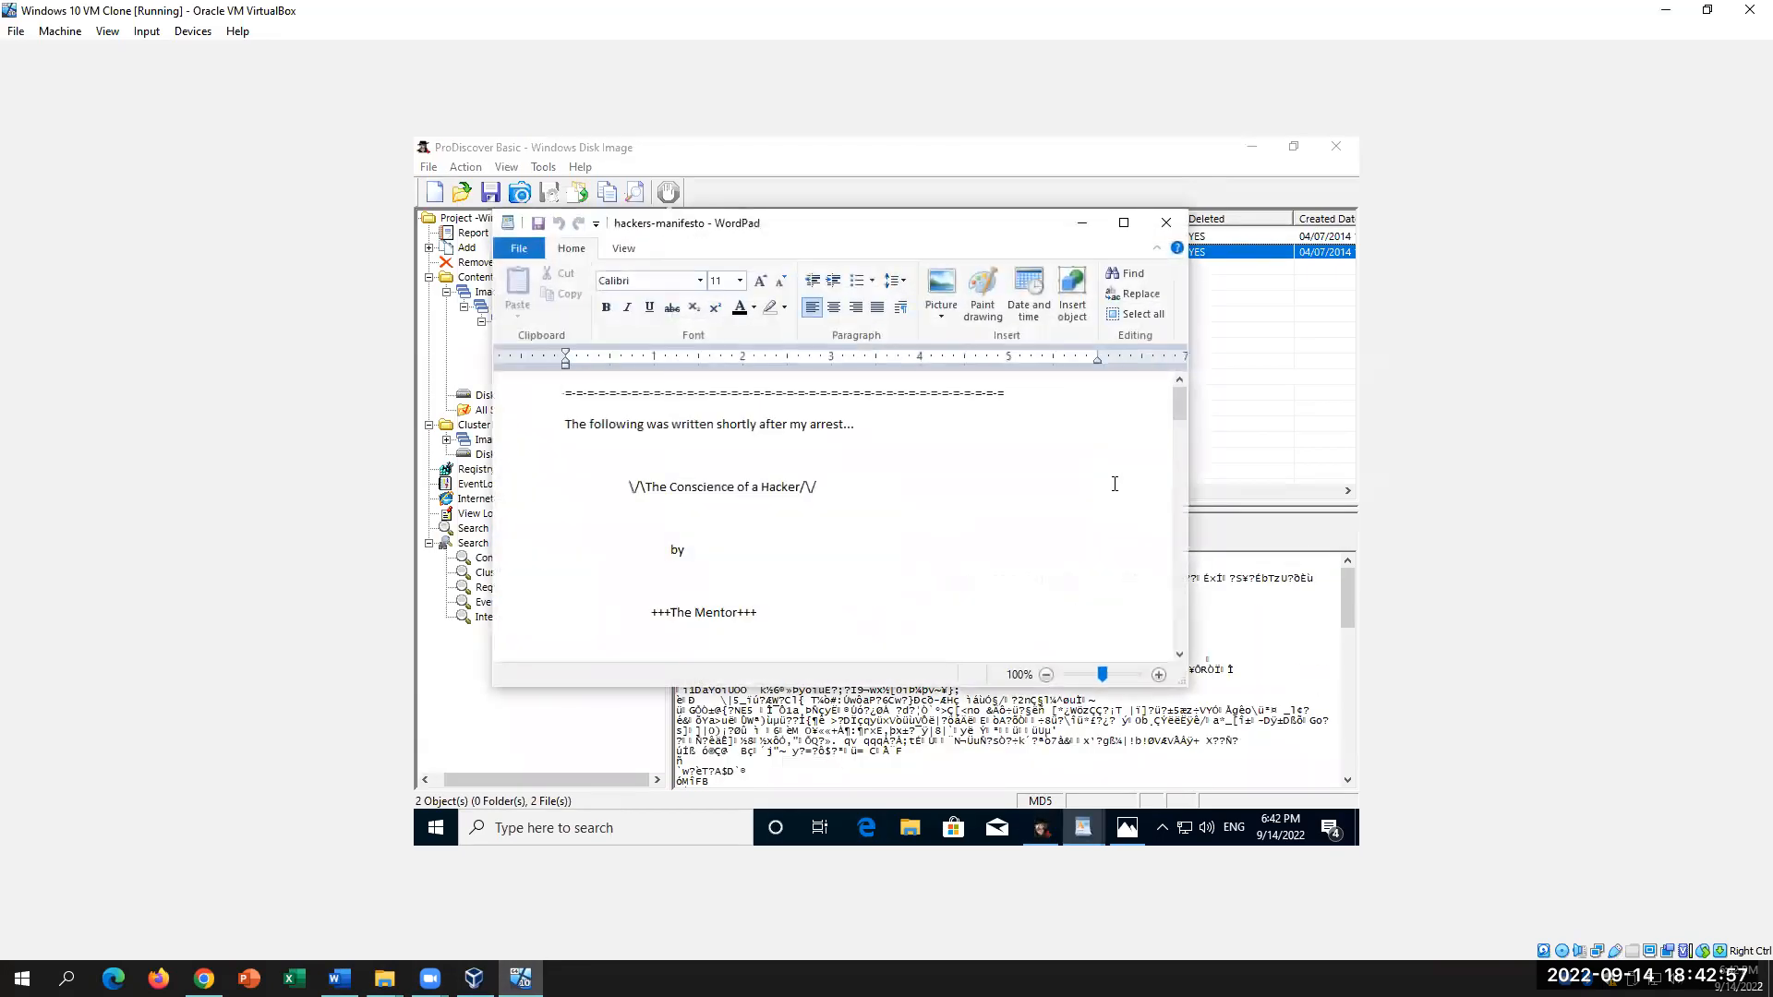
pyautogui.scroll(-2, 971, 485)
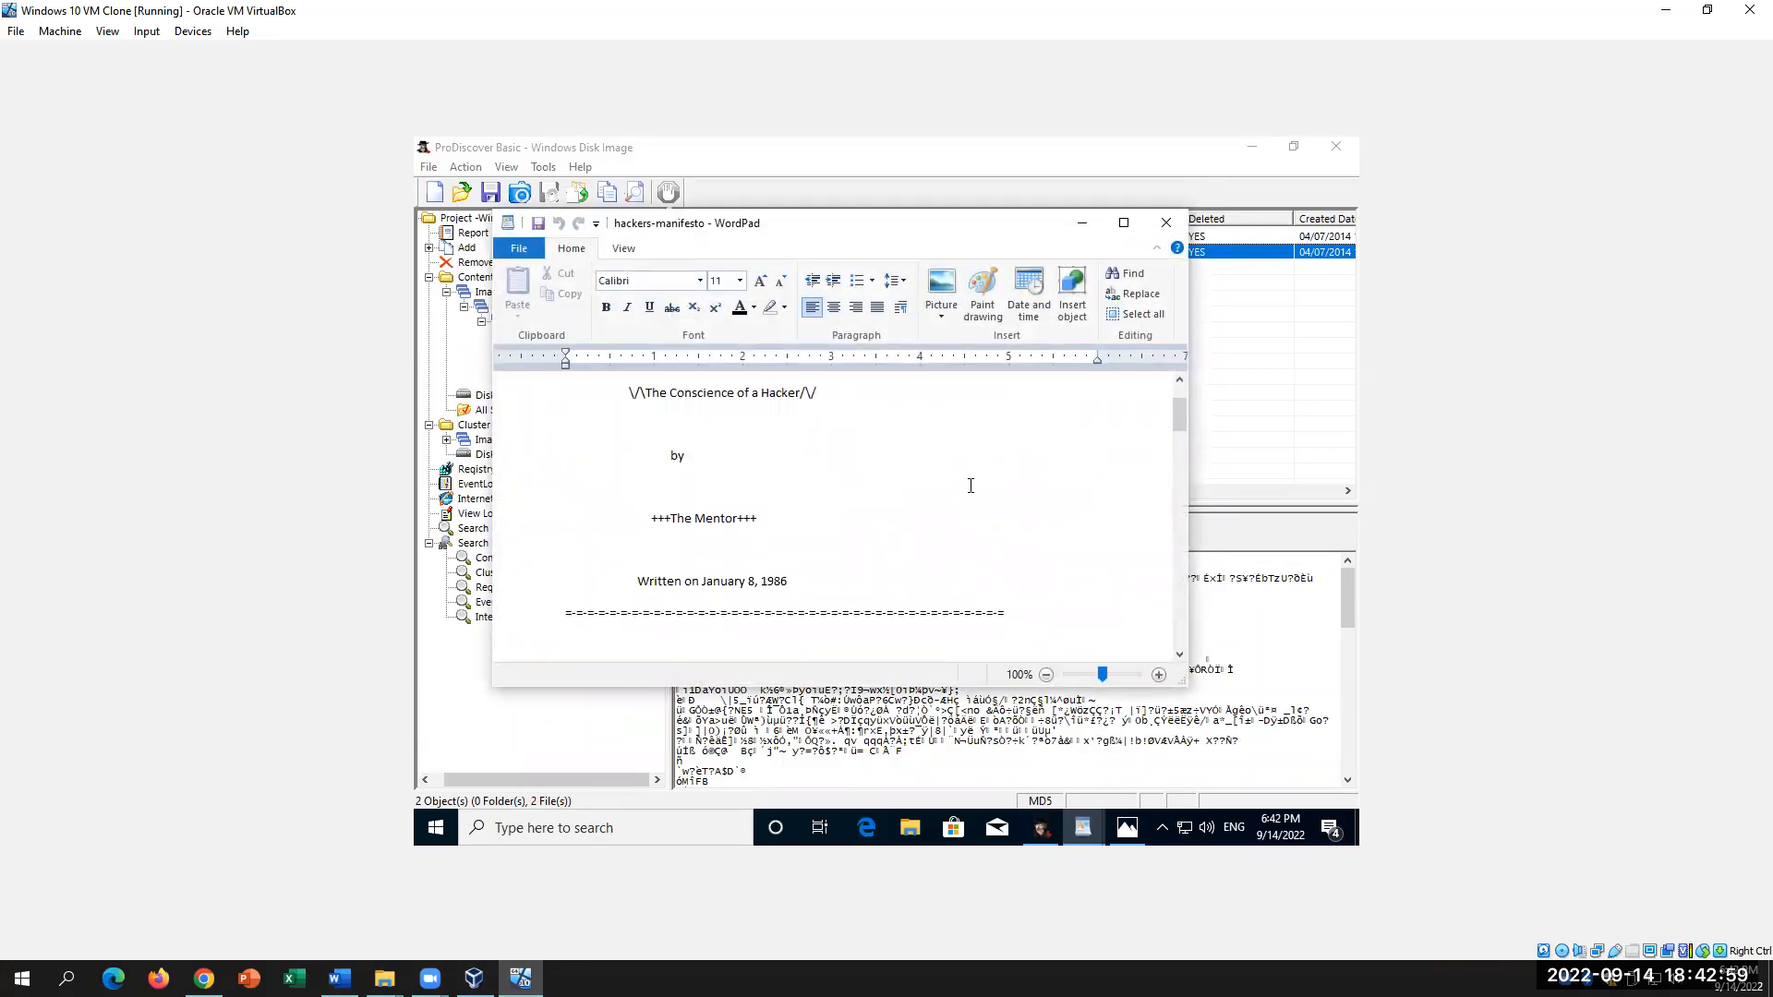
pyautogui.scroll(1, 970, 486)
pyautogui.scroll(1, 971, 486)
pyautogui.scroll(-1, 971, 486)
pyautogui.moveTo(1040, 828)
pyautogui.moveTo(520, 978)
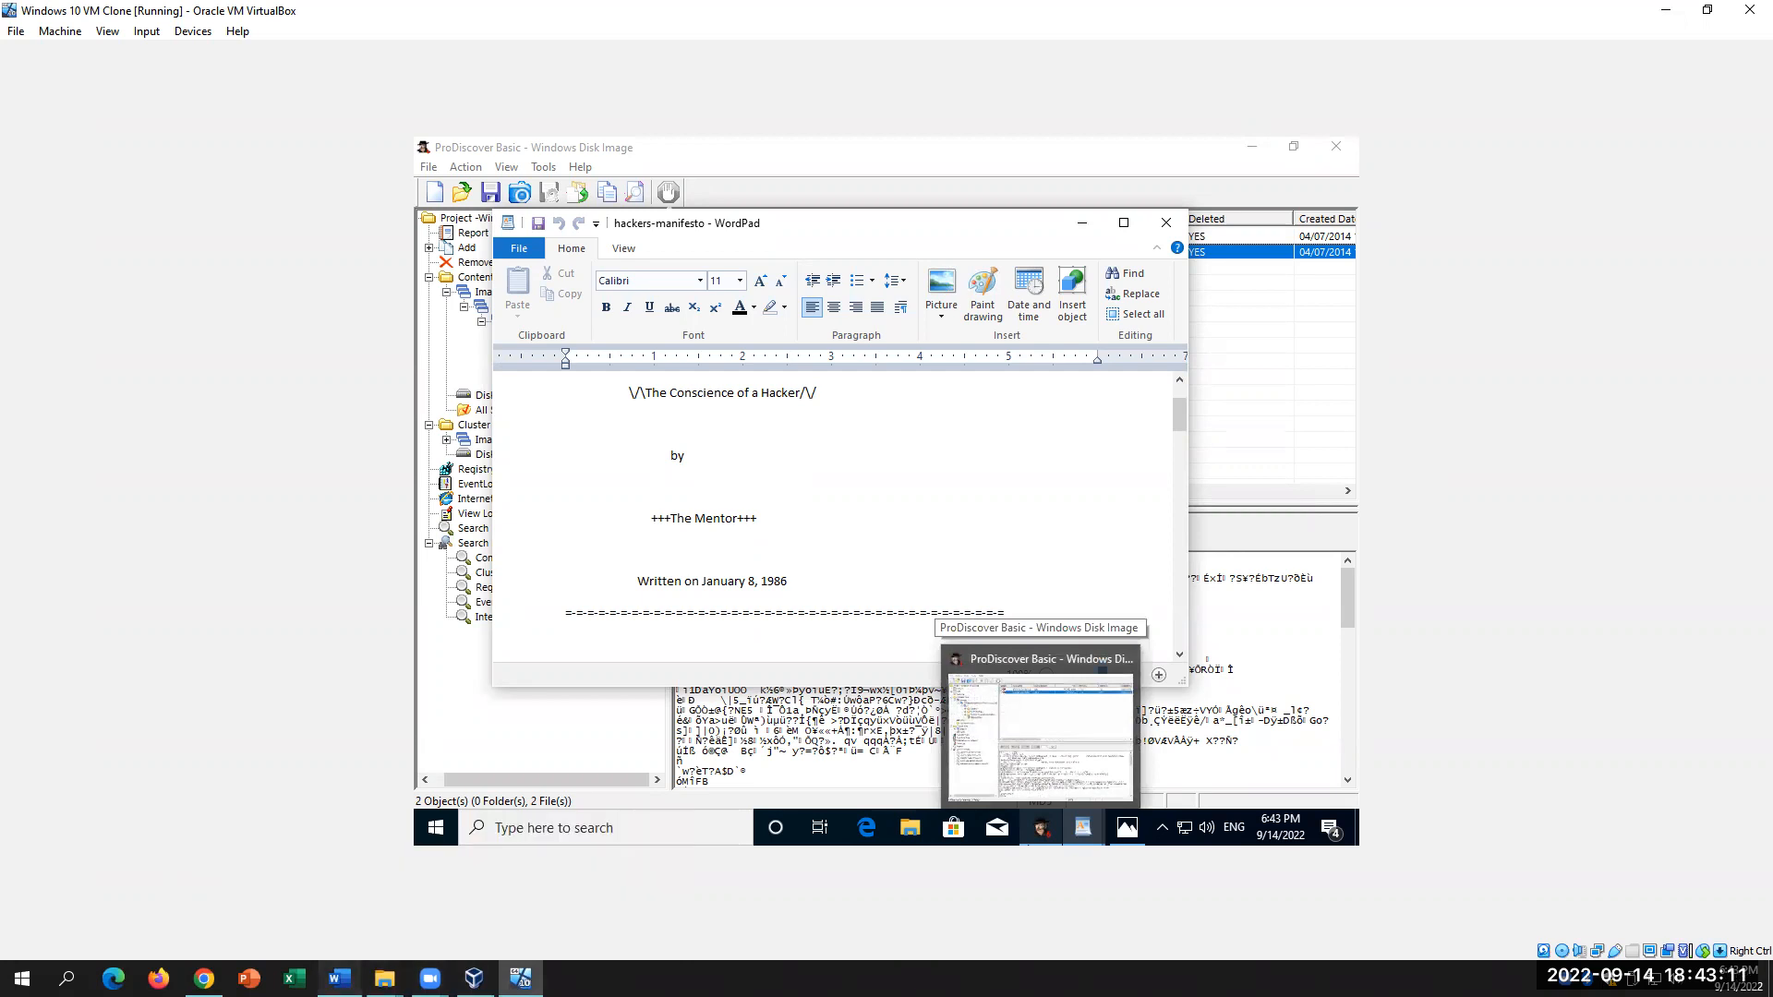
pyautogui.click(339, 979)
# Step: Close the manifesto and list the C root, All Selected Files and System Volume Information
pyautogui.scroll(-2, 1111, 637)
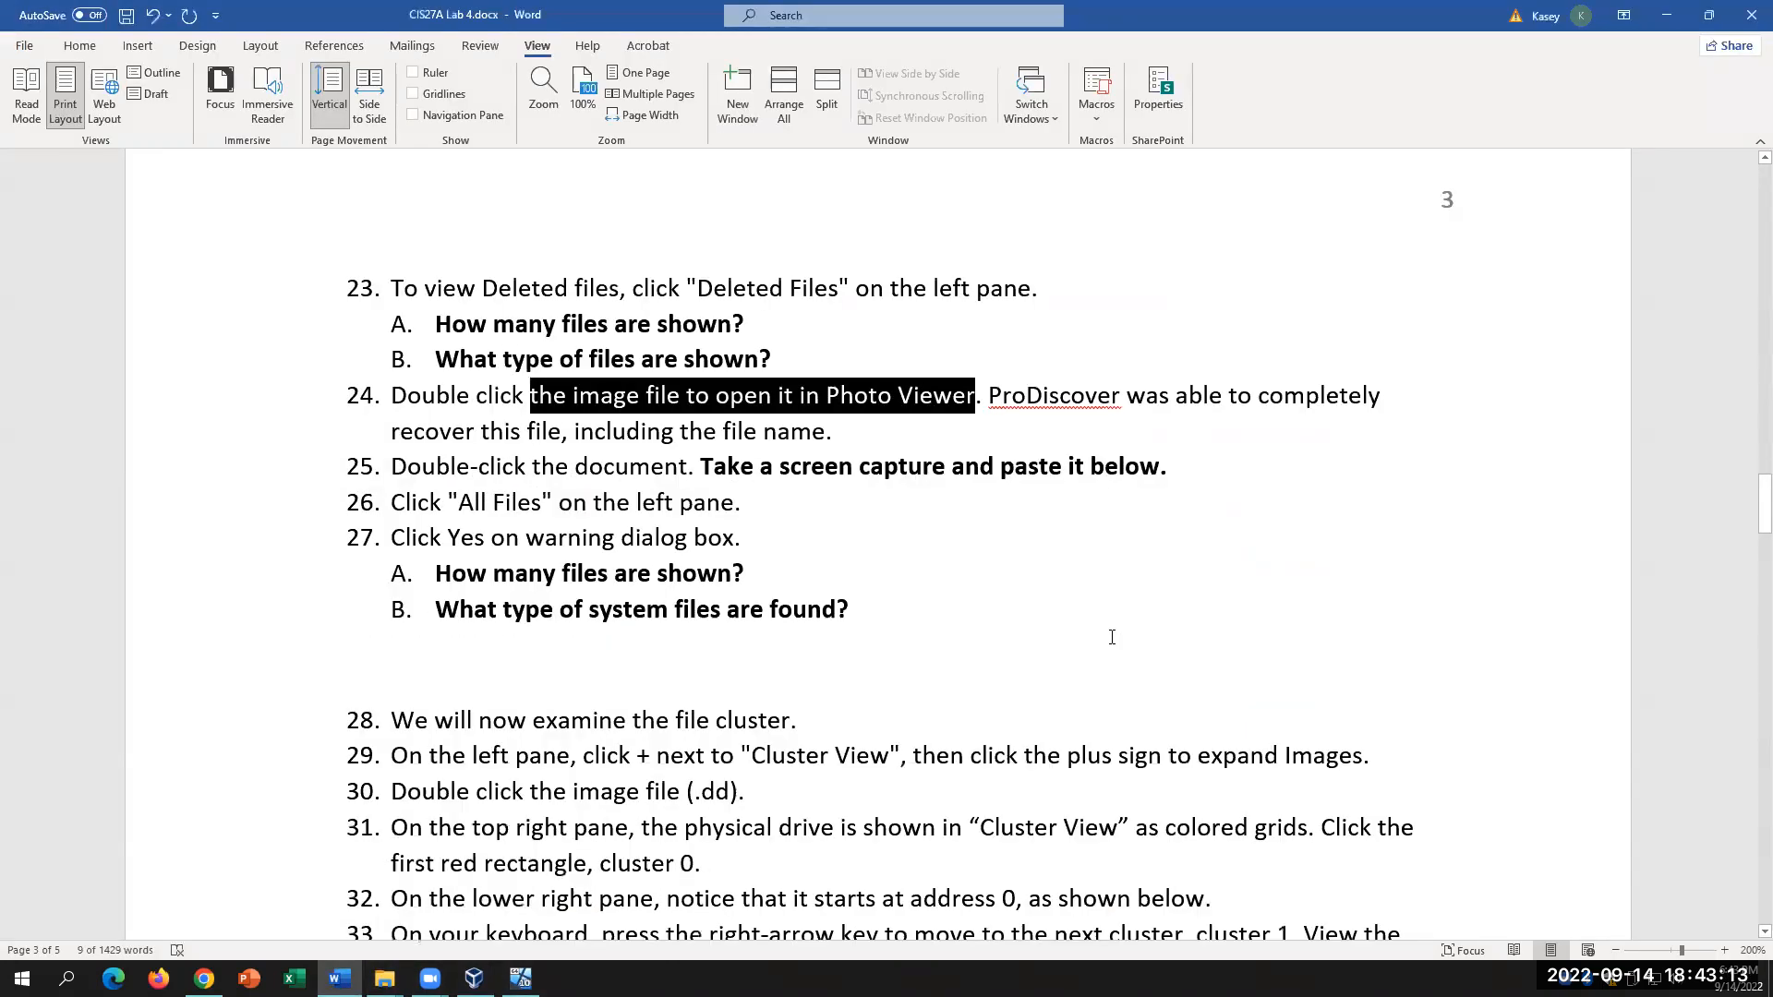
pyautogui.scroll(-1, 1112, 637)
pyautogui.click(521, 979)
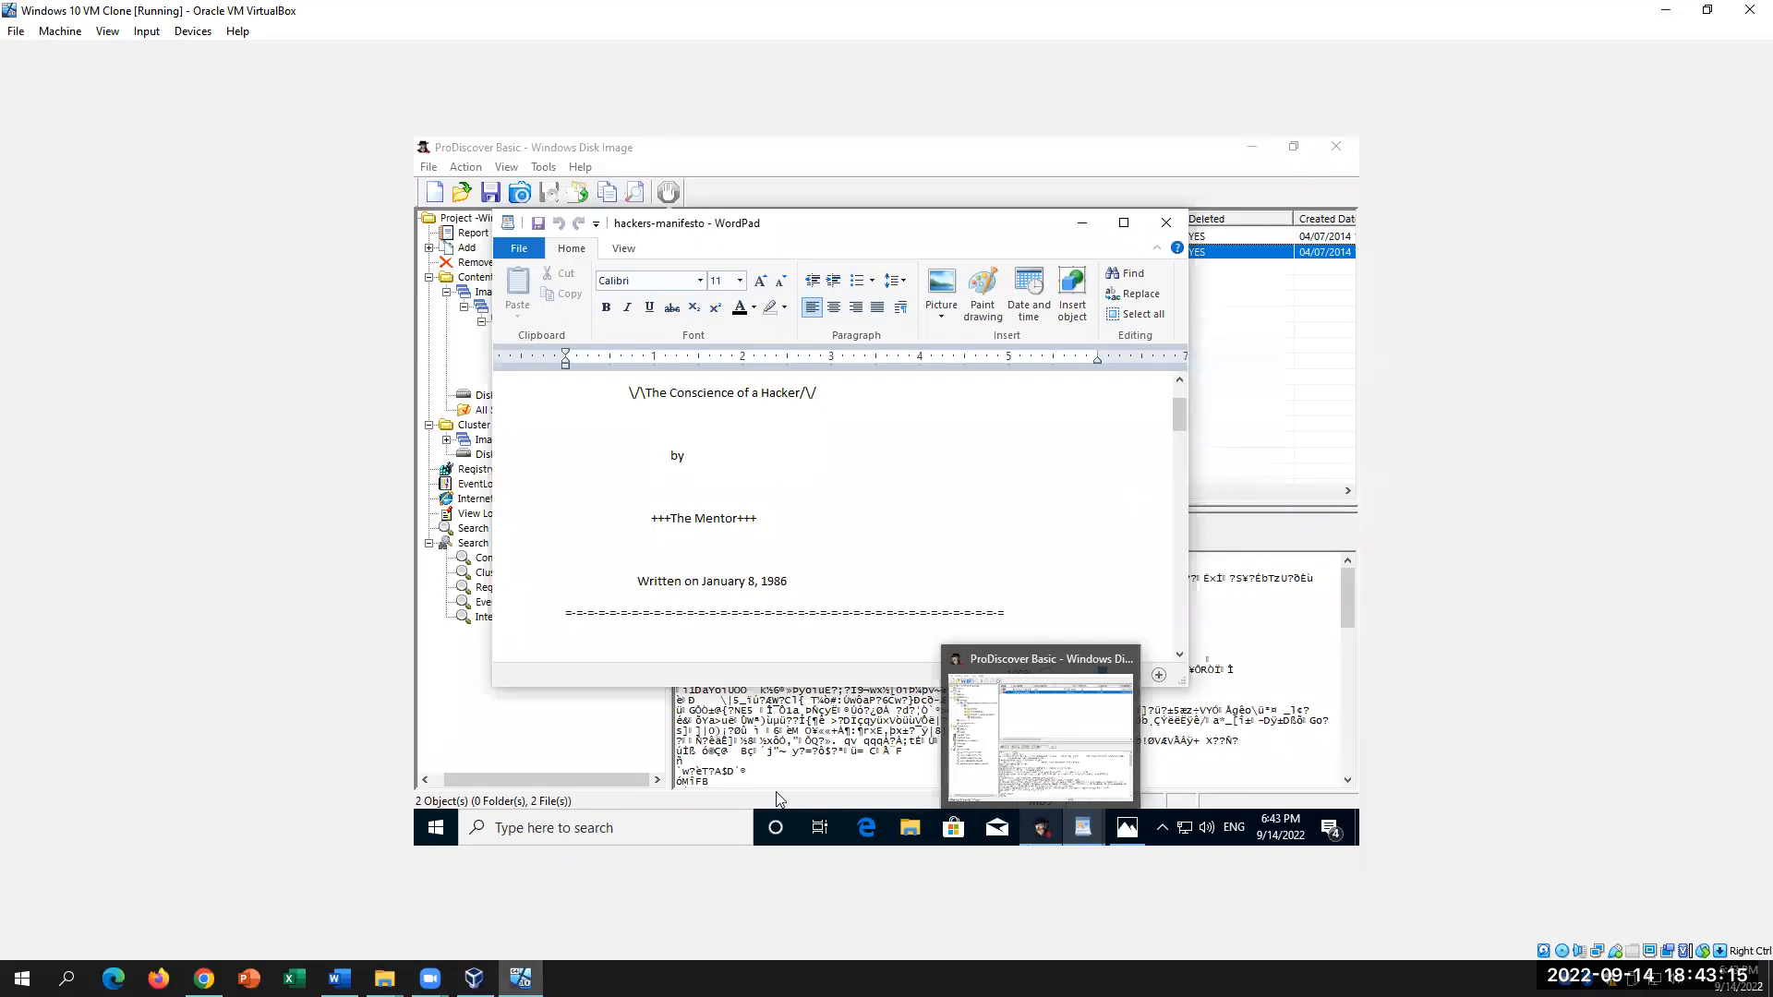
pyautogui.click(1171, 223)
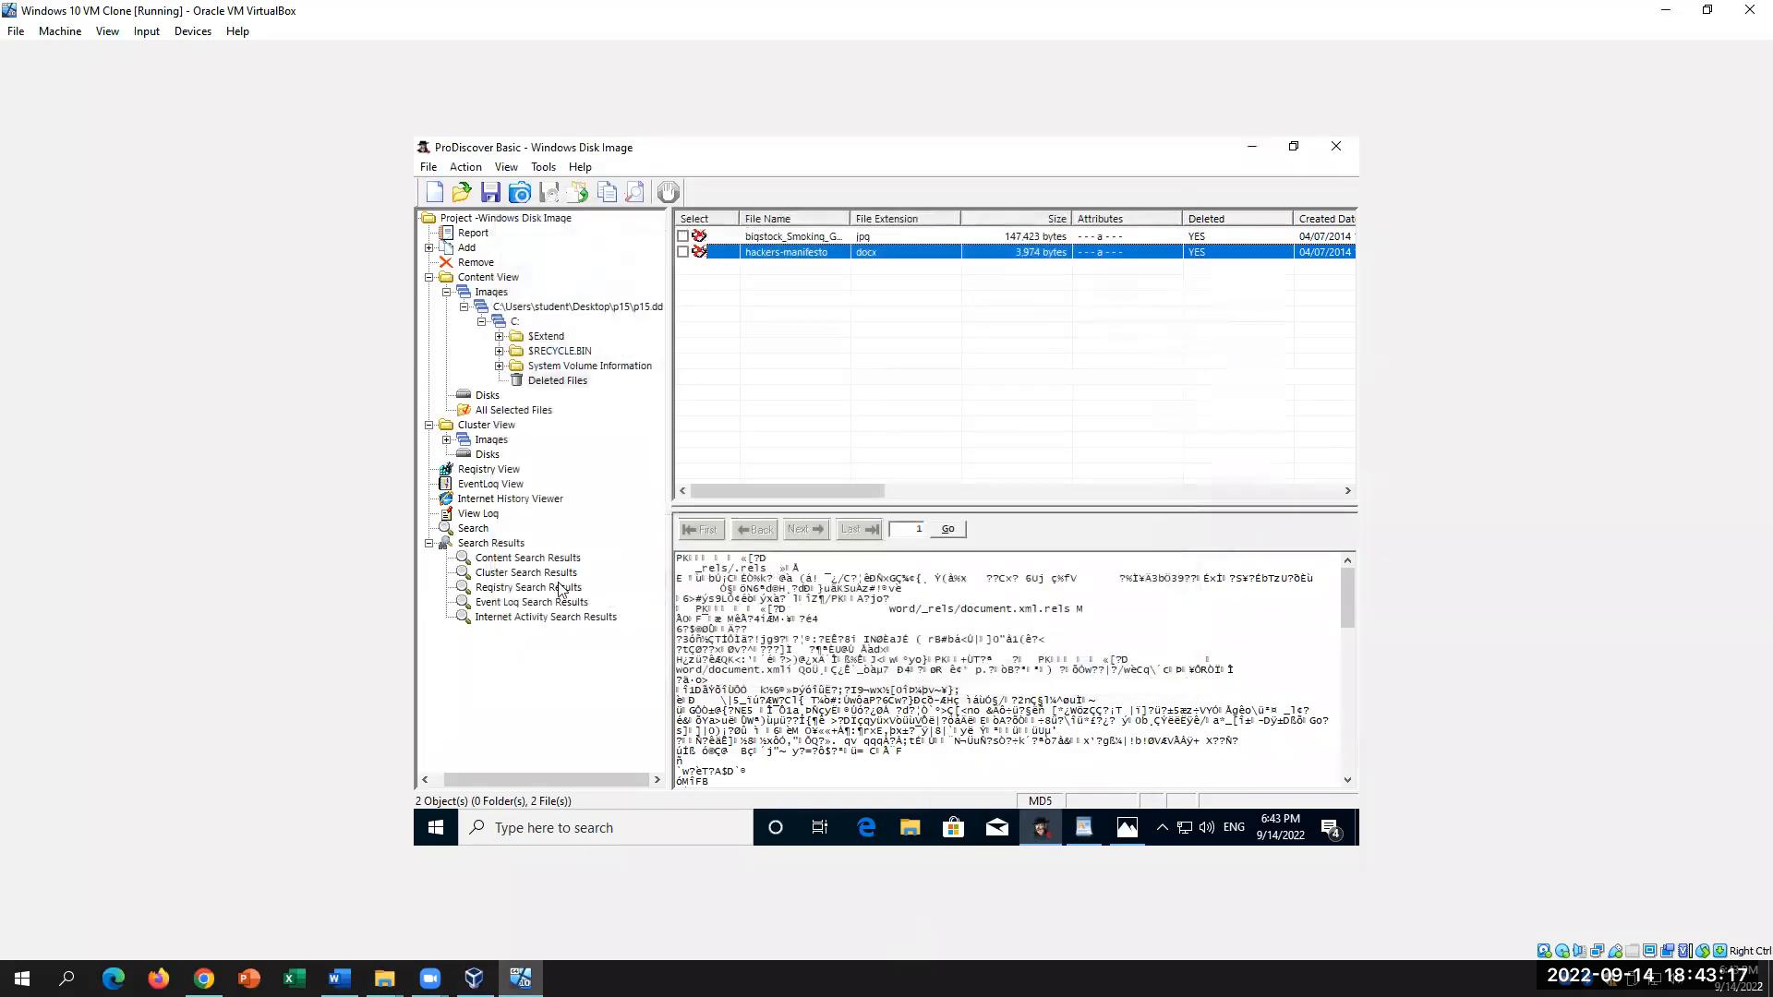
pyautogui.click(509, 321)
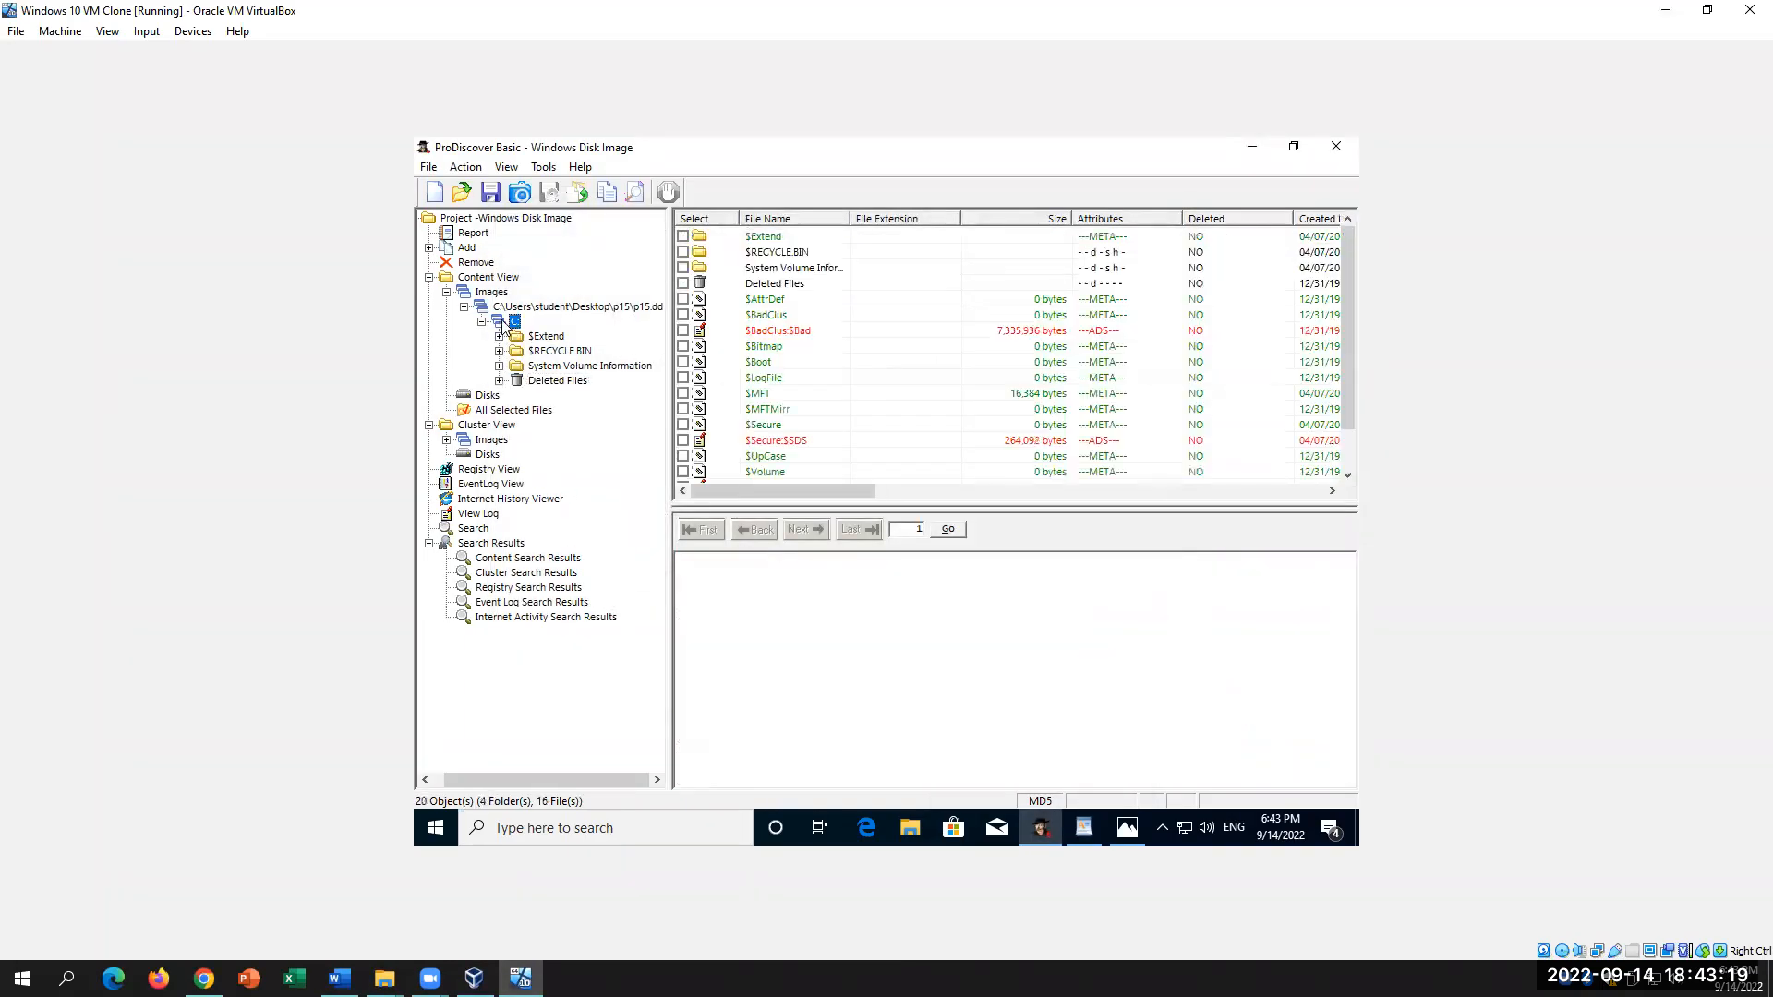
pyautogui.click(484, 413)
pyautogui.click(536, 368)
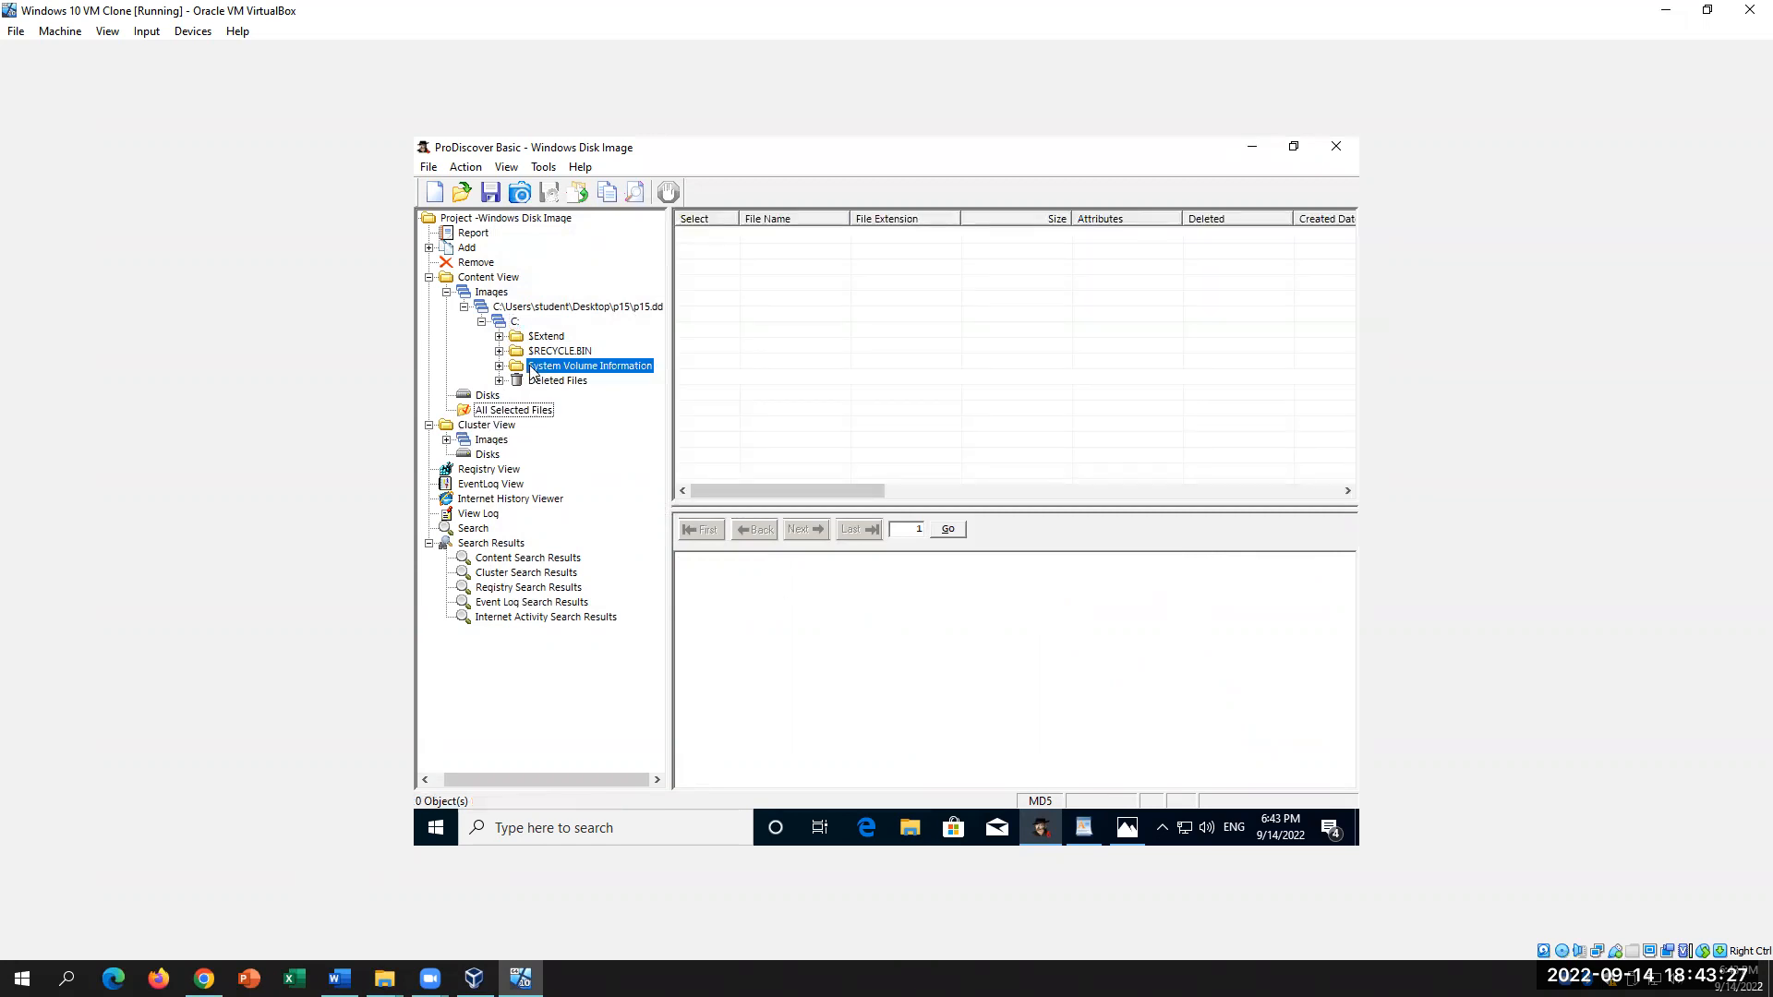
pyautogui.click(514, 322)
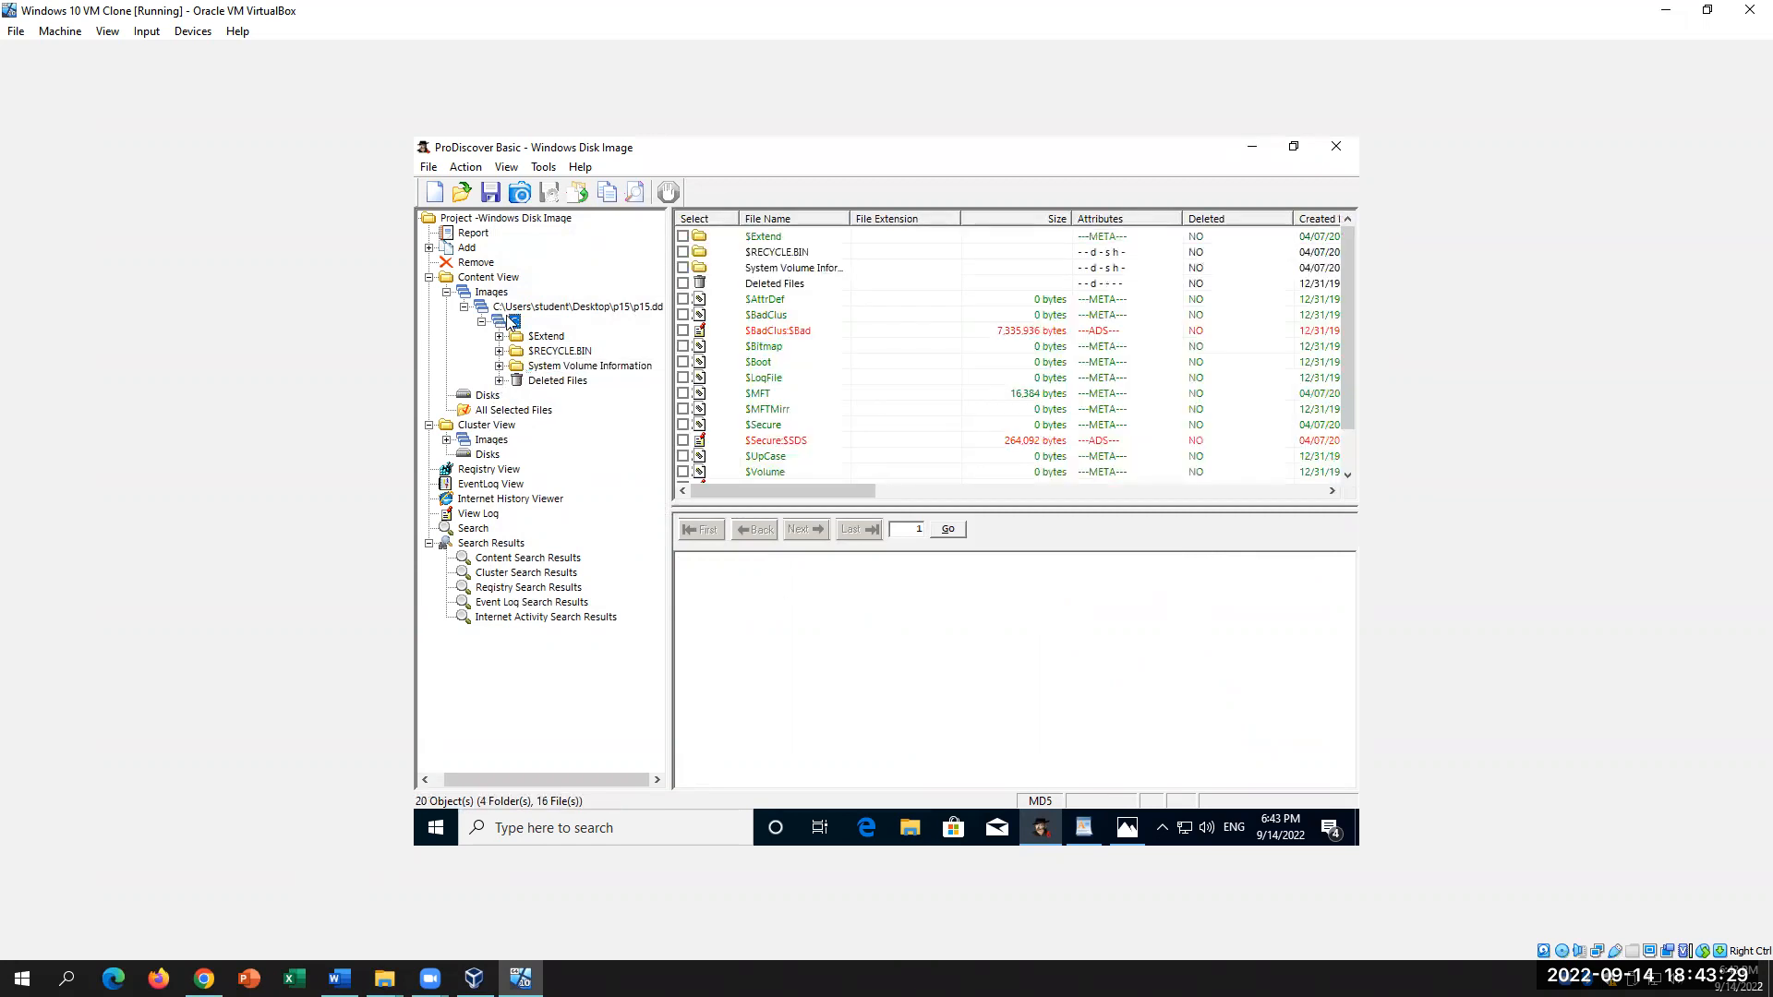
pyautogui.scroll(-1, 741, 292)
pyautogui.scroll(1, 742, 293)
pyautogui.hotkey('alt', 'Tab')
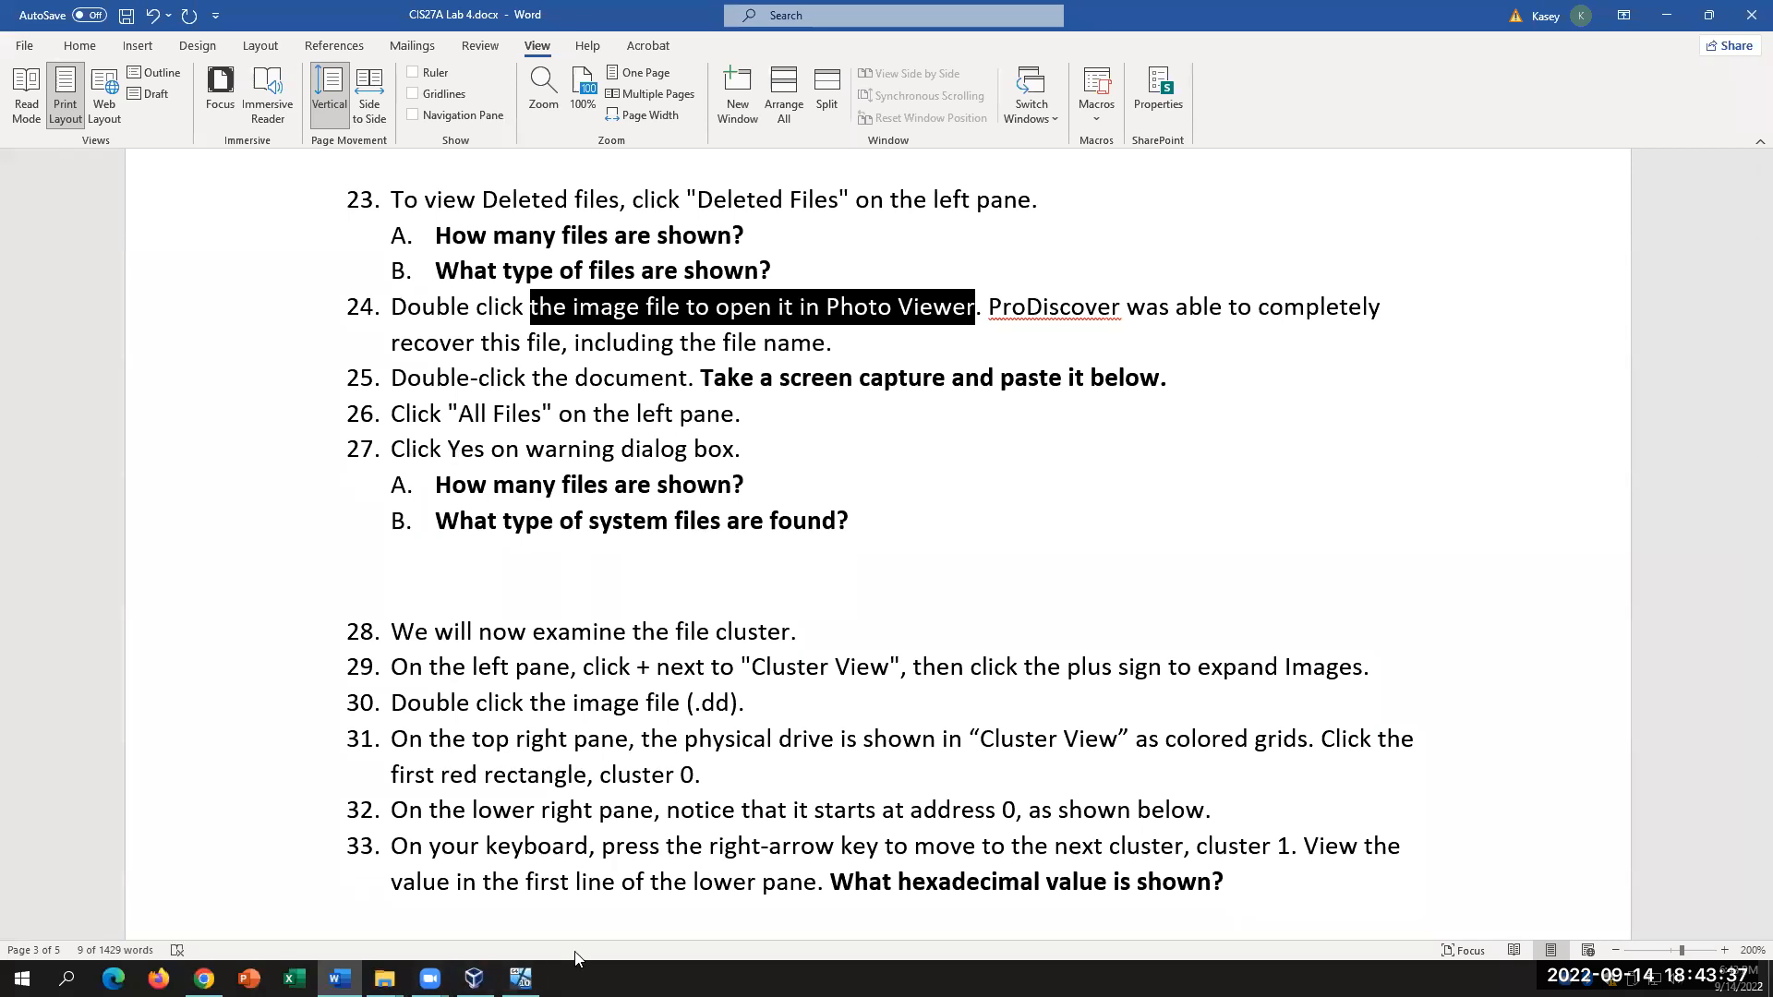
# Step: Expand $Extend, $RECYCLE.BIN, System Volume Information and EfaData, show All Selected Files, return to Word
pyautogui.click(520, 978)
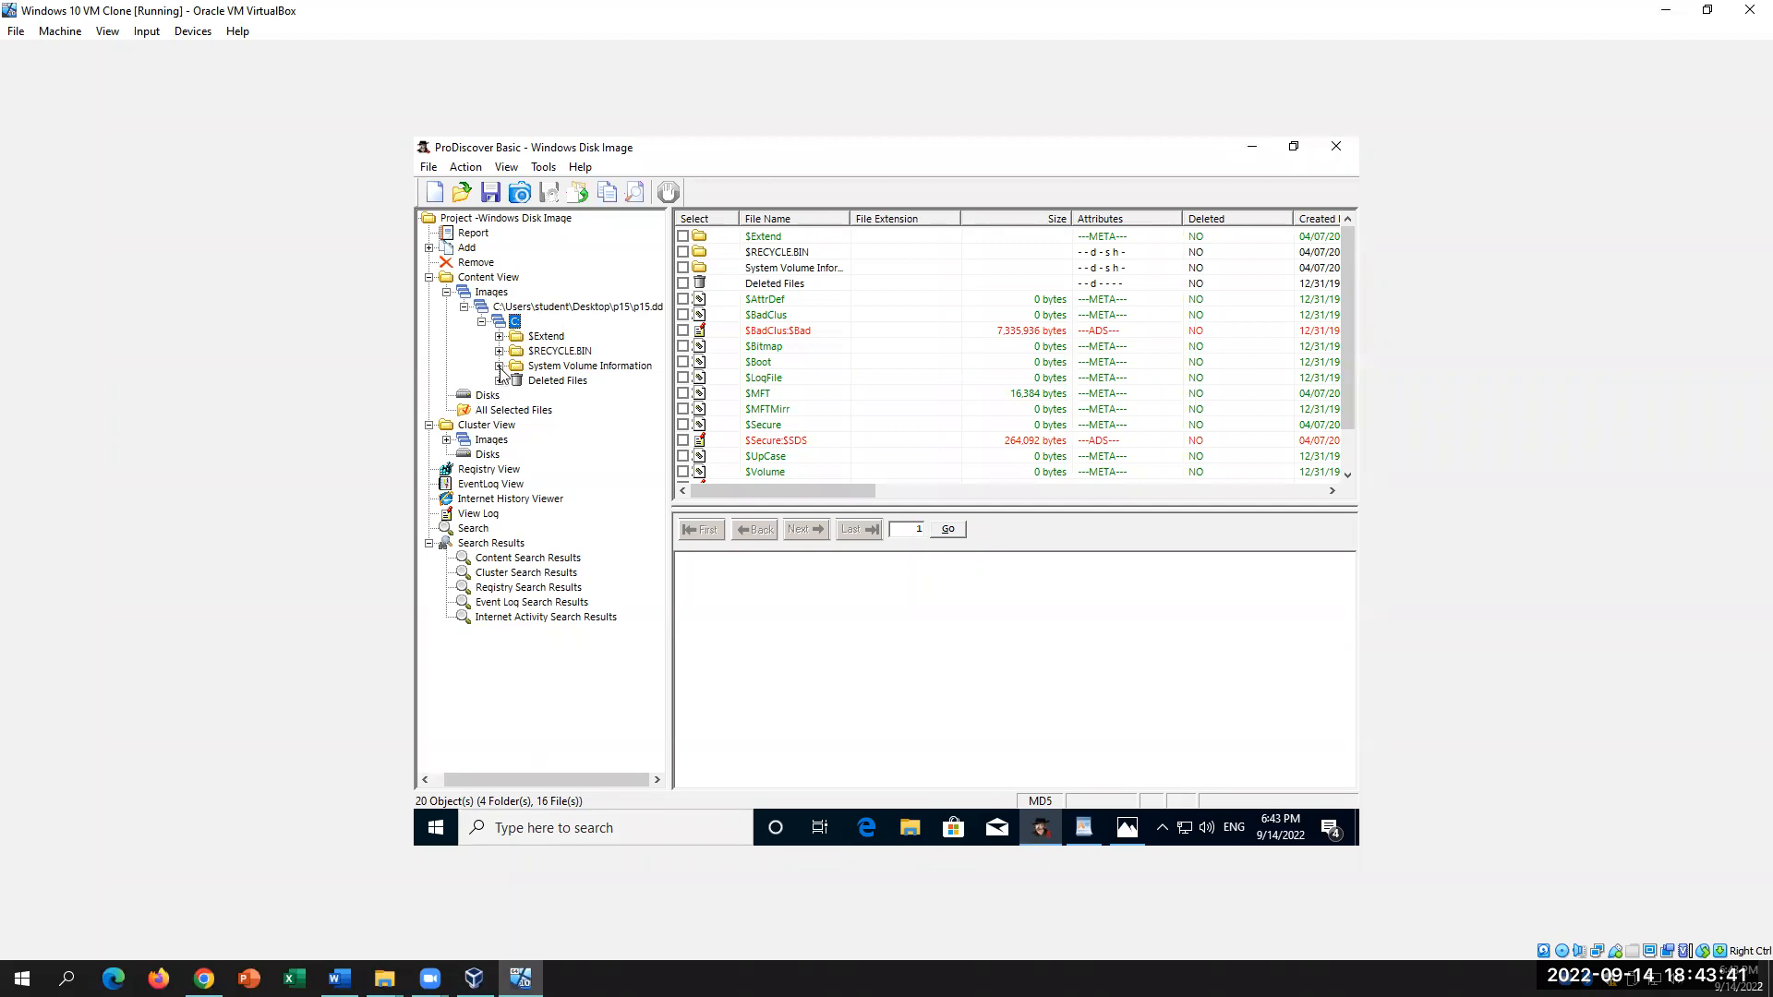
pyautogui.click(499, 337)
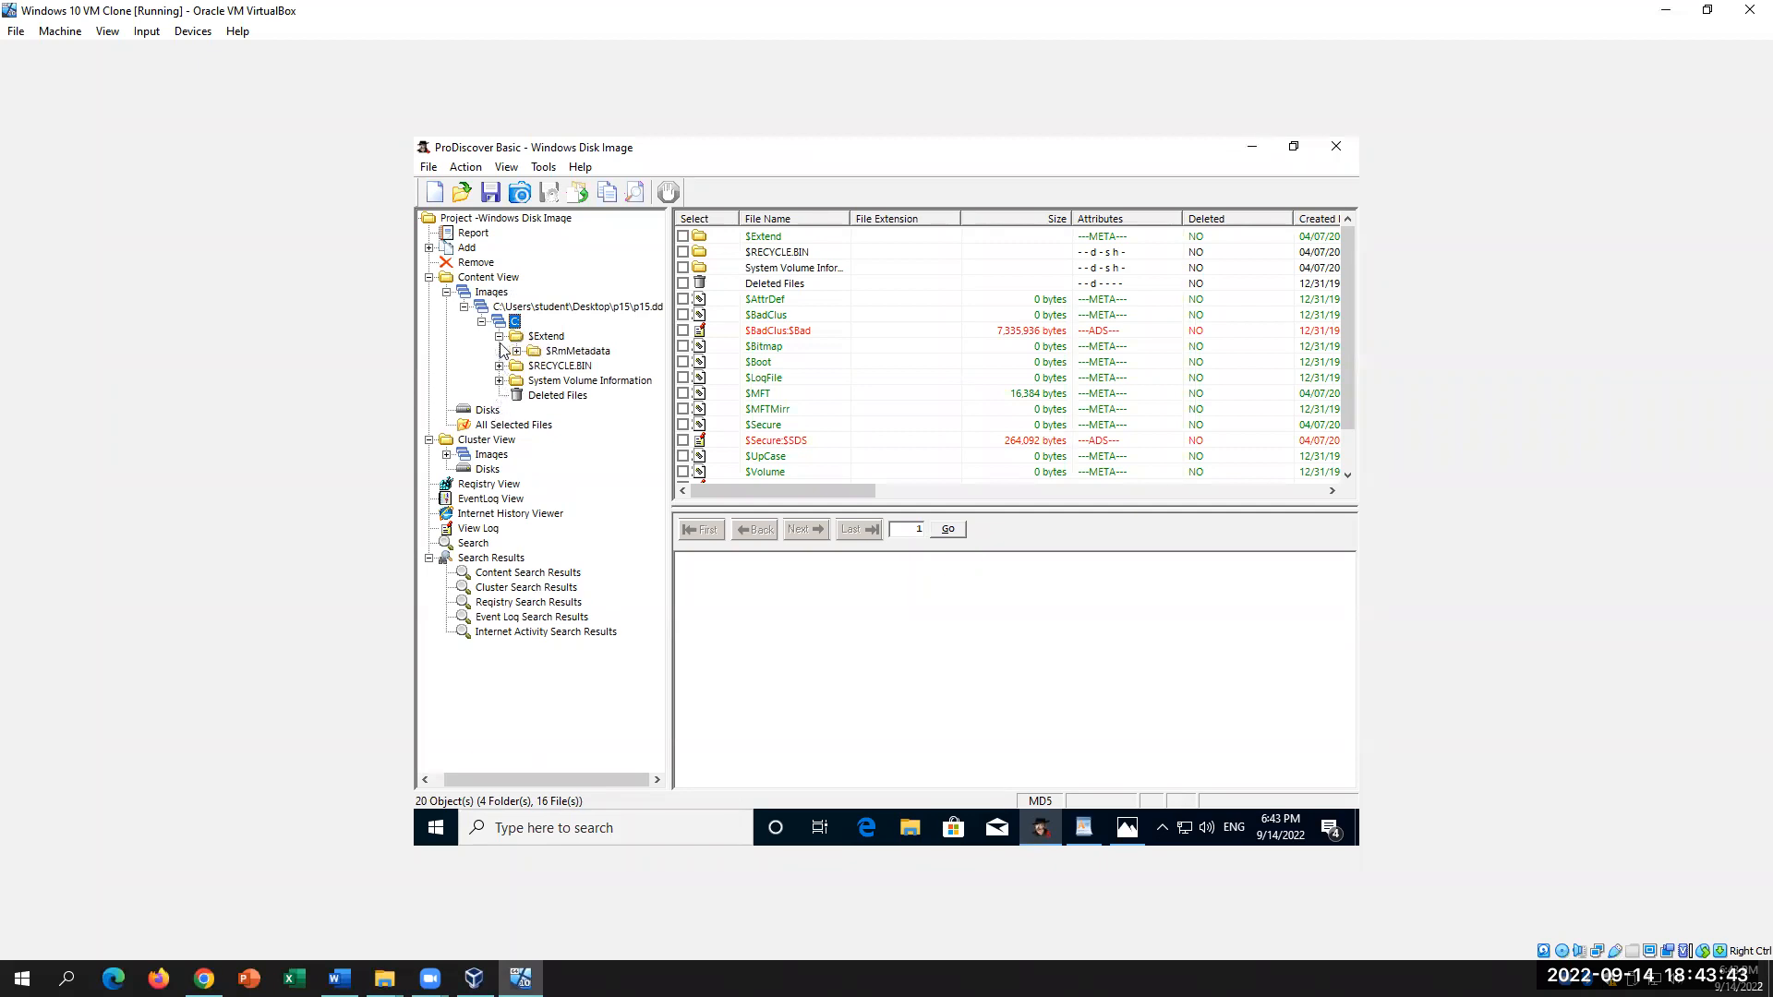
pyautogui.click(500, 366)
pyautogui.click(499, 396)
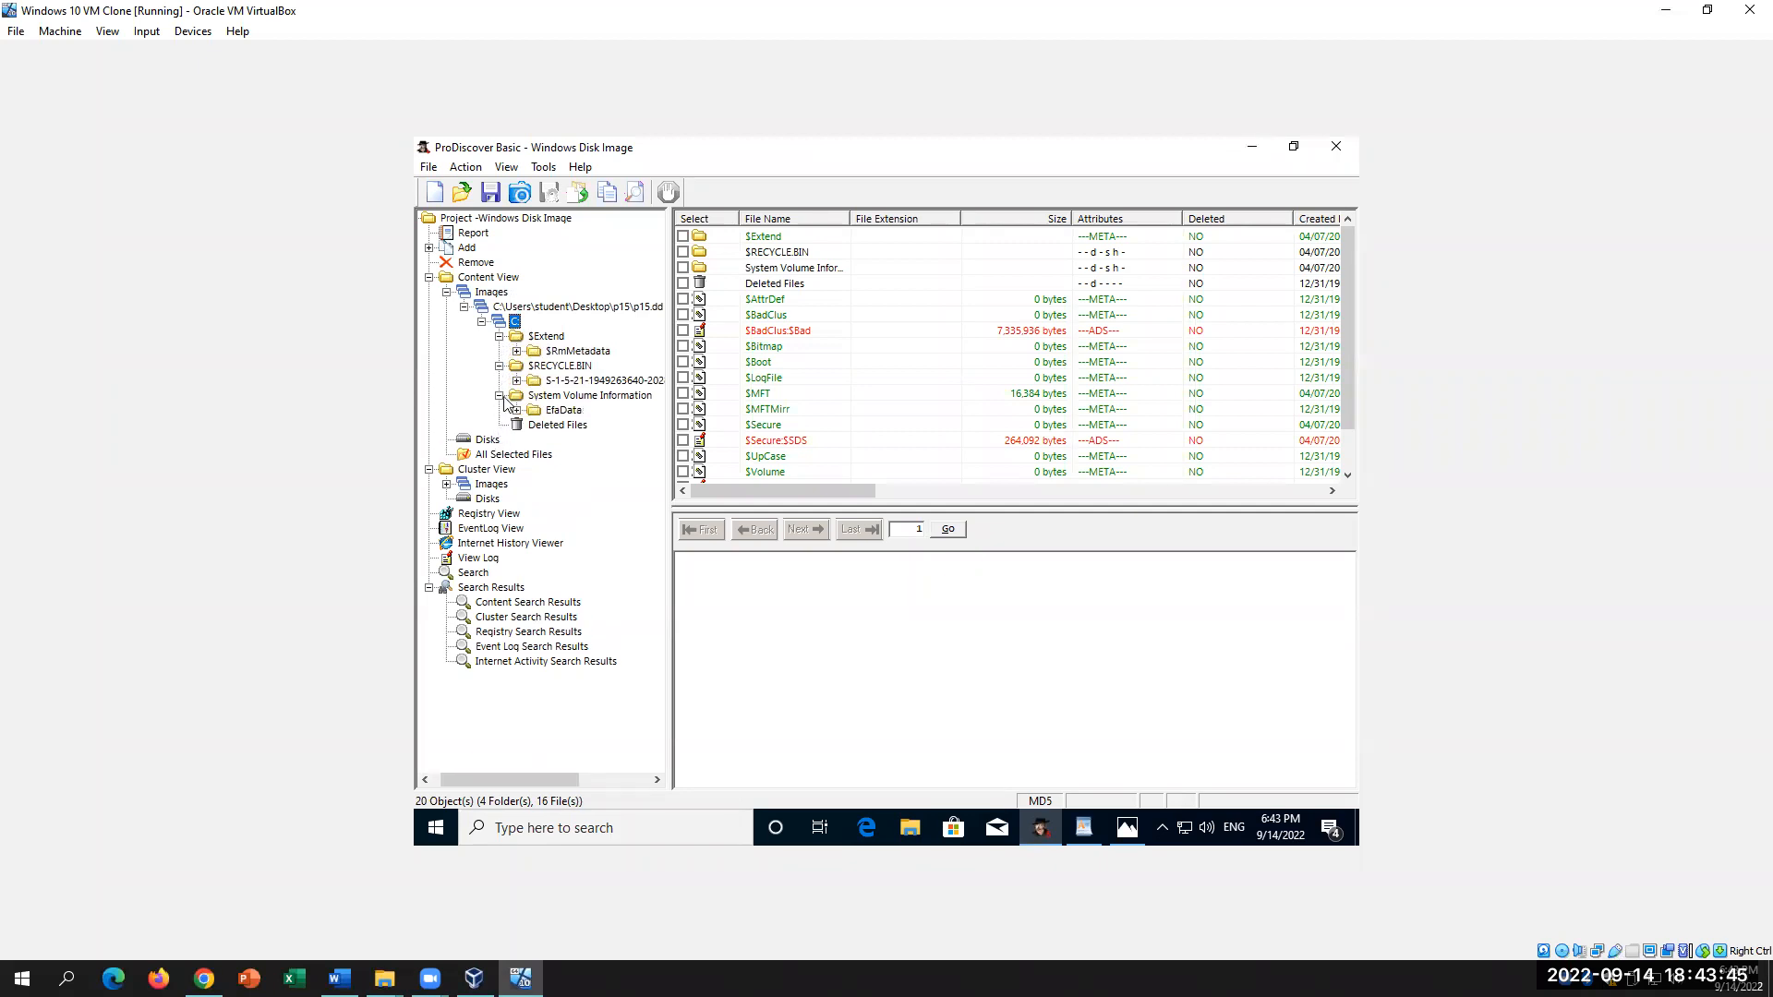
pyautogui.click(518, 412)
pyautogui.click(483, 294)
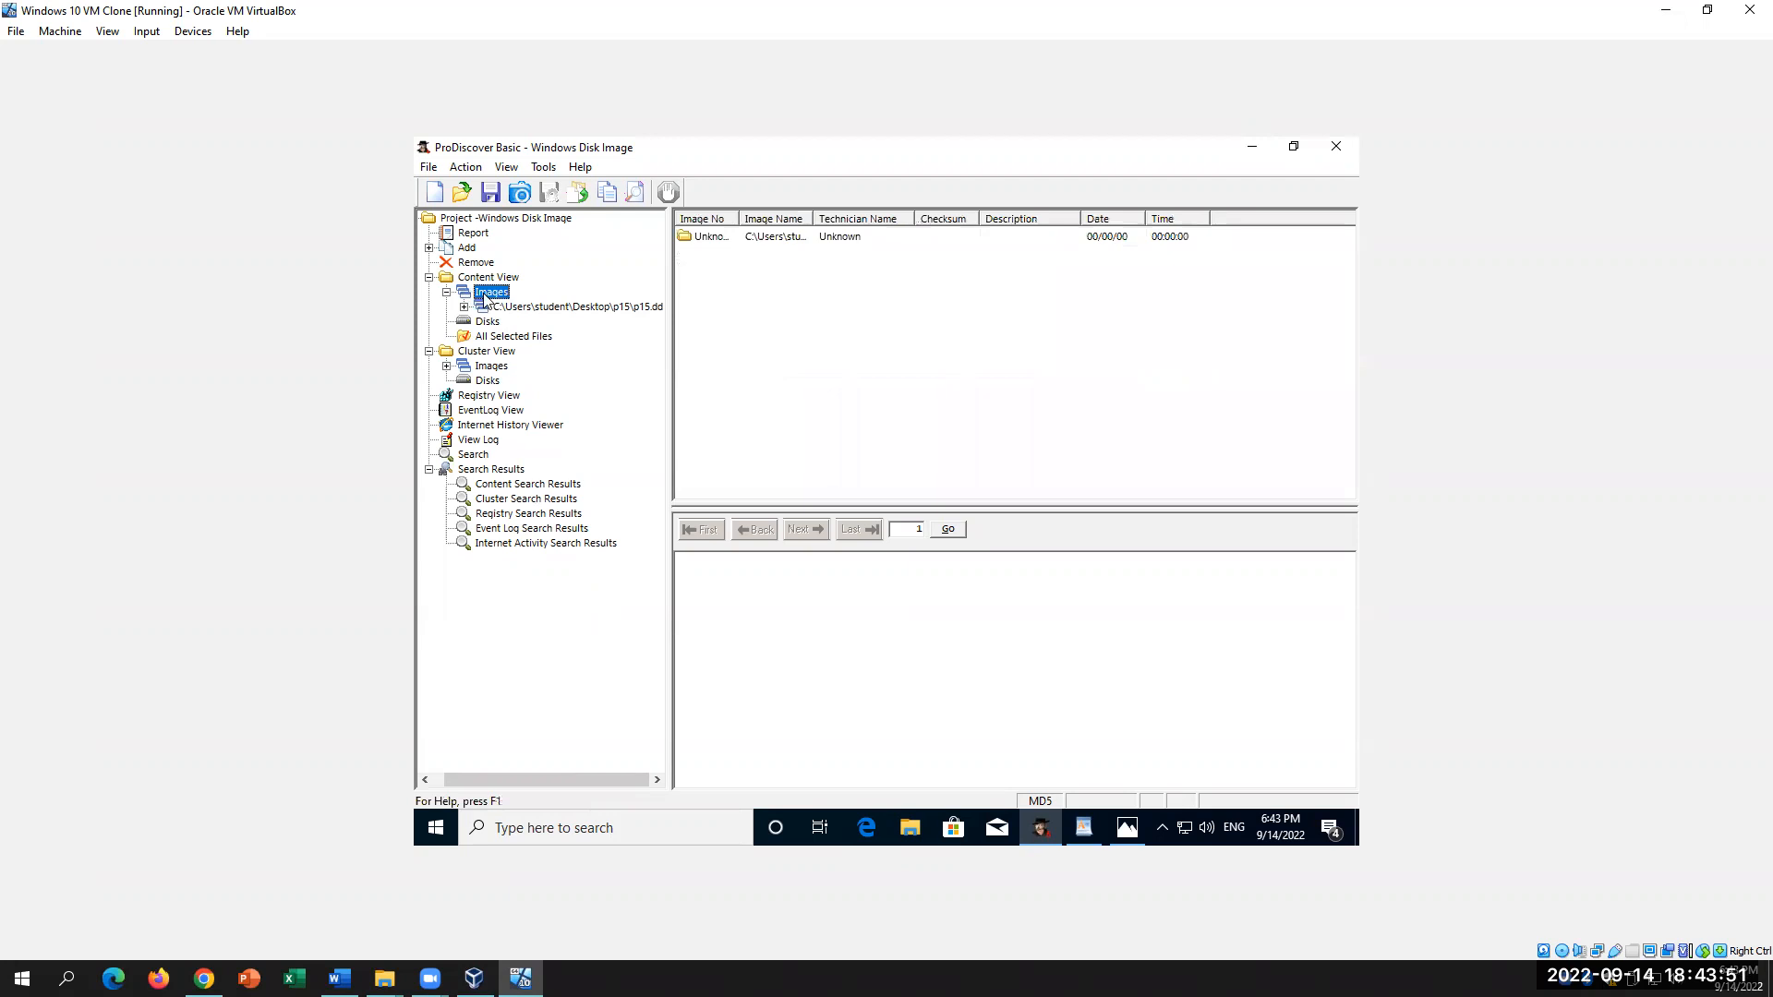
pyautogui.click(478, 338)
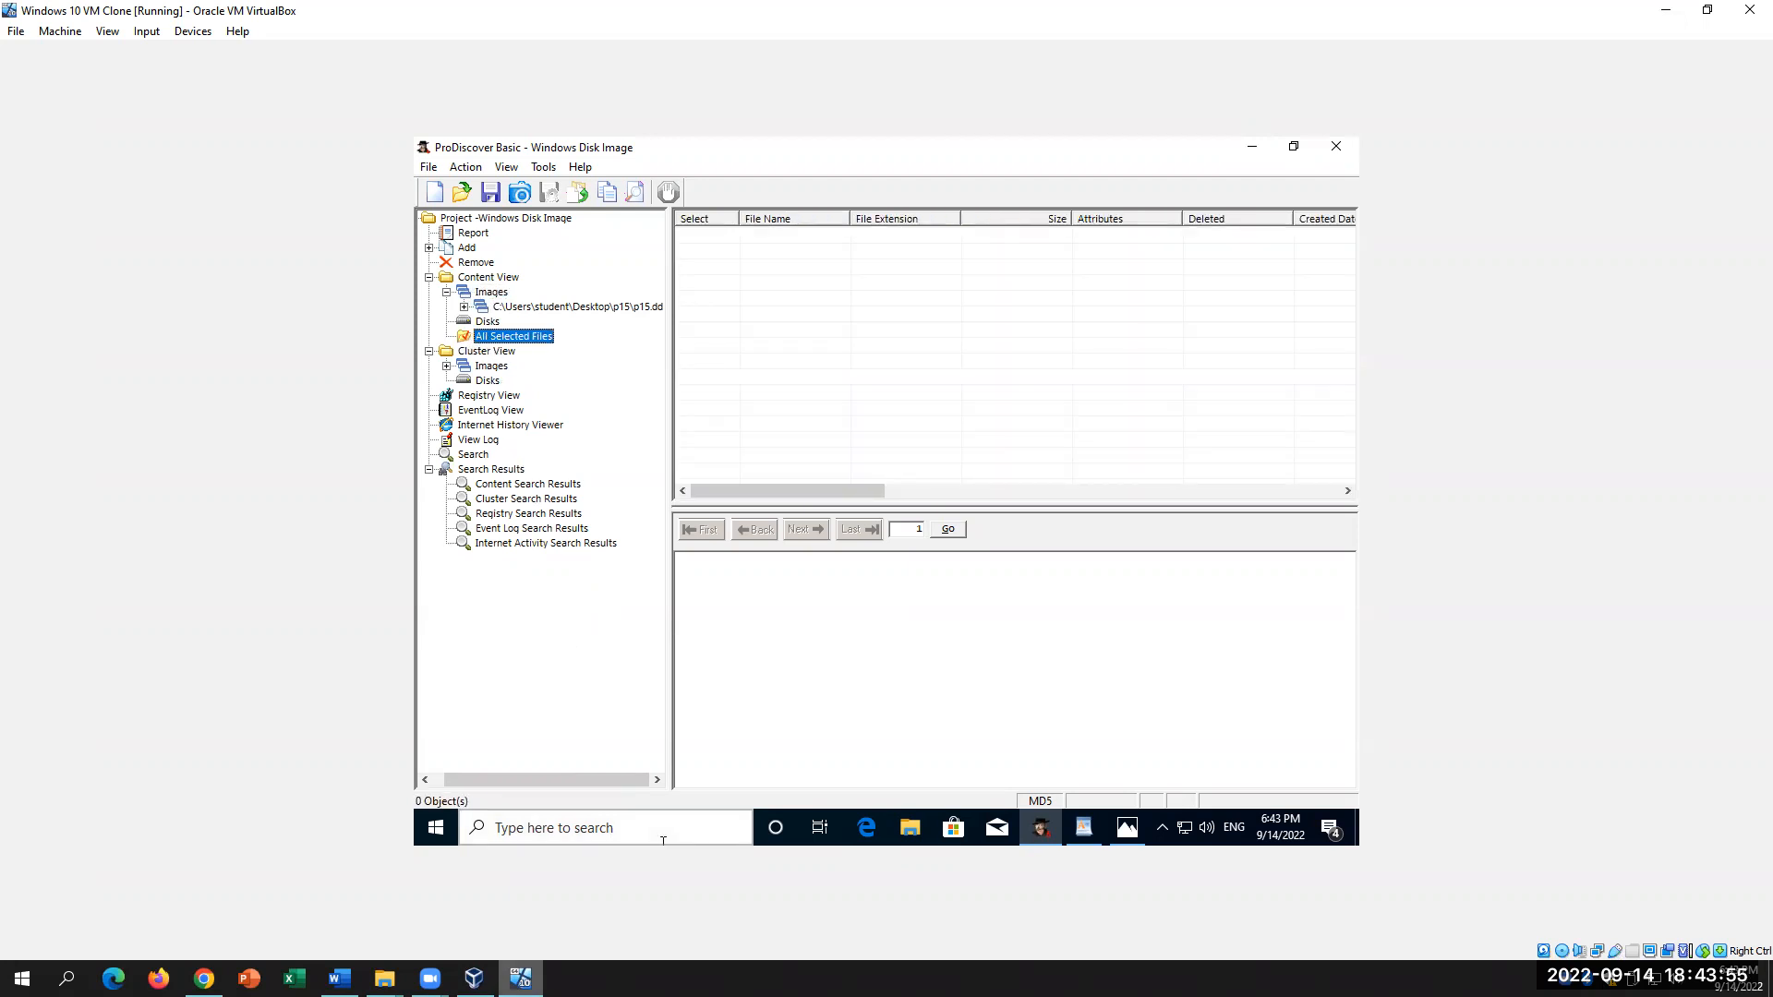
pyautogui.click(340, 978)
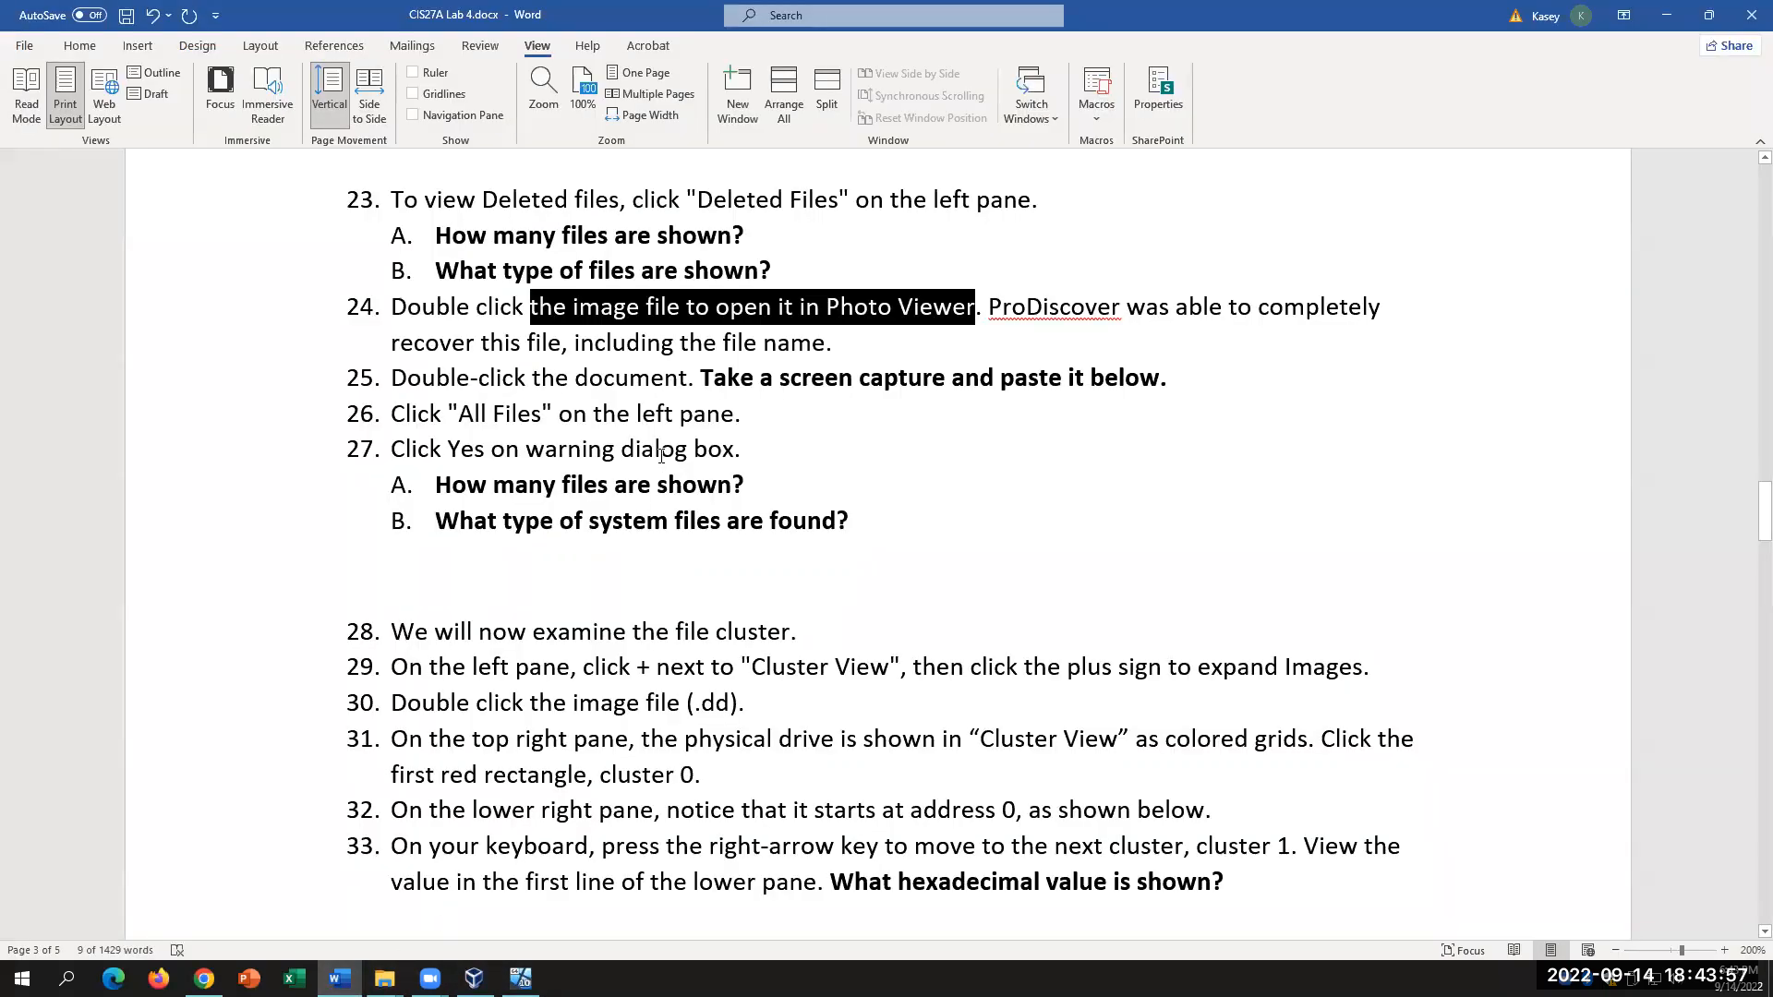
# Step: Select step 27 with questions A and B and apply yellow Text Highlight Color
pyautogui.moveTo(459, 414); pyautogui.dragTo(778, 412)
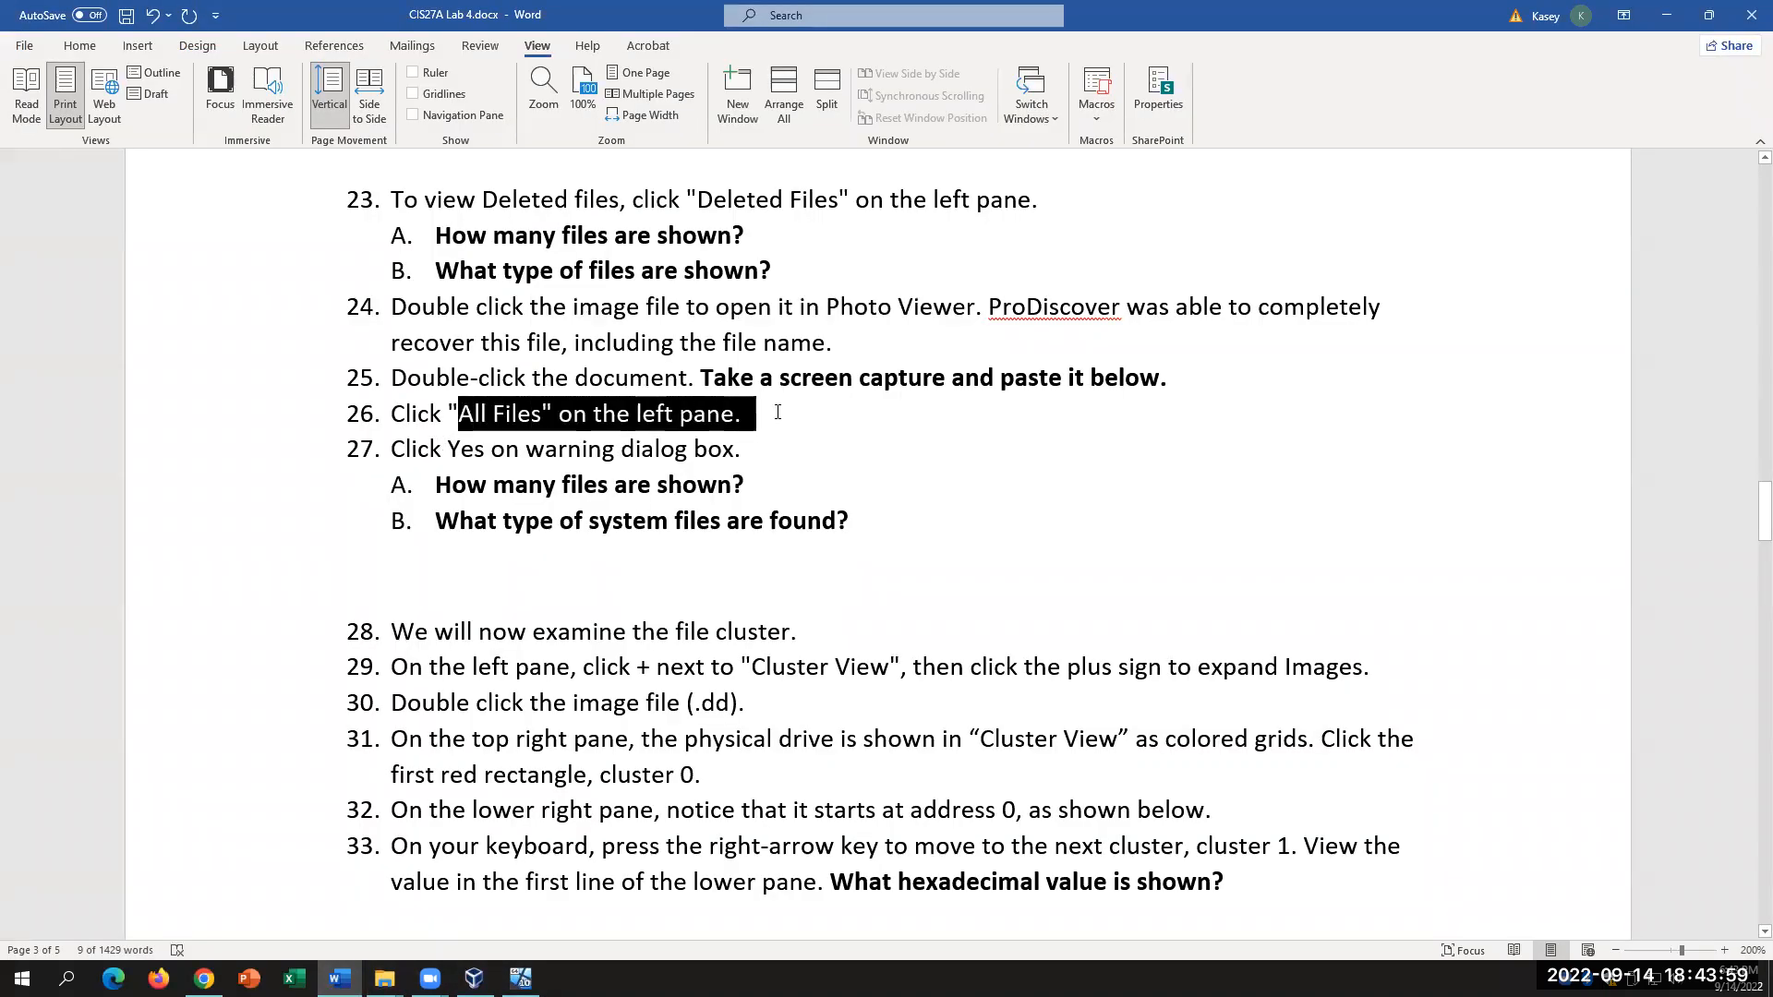
pyautogui.moveTo(850, 521); pyautogui.dragTo(420, 450)
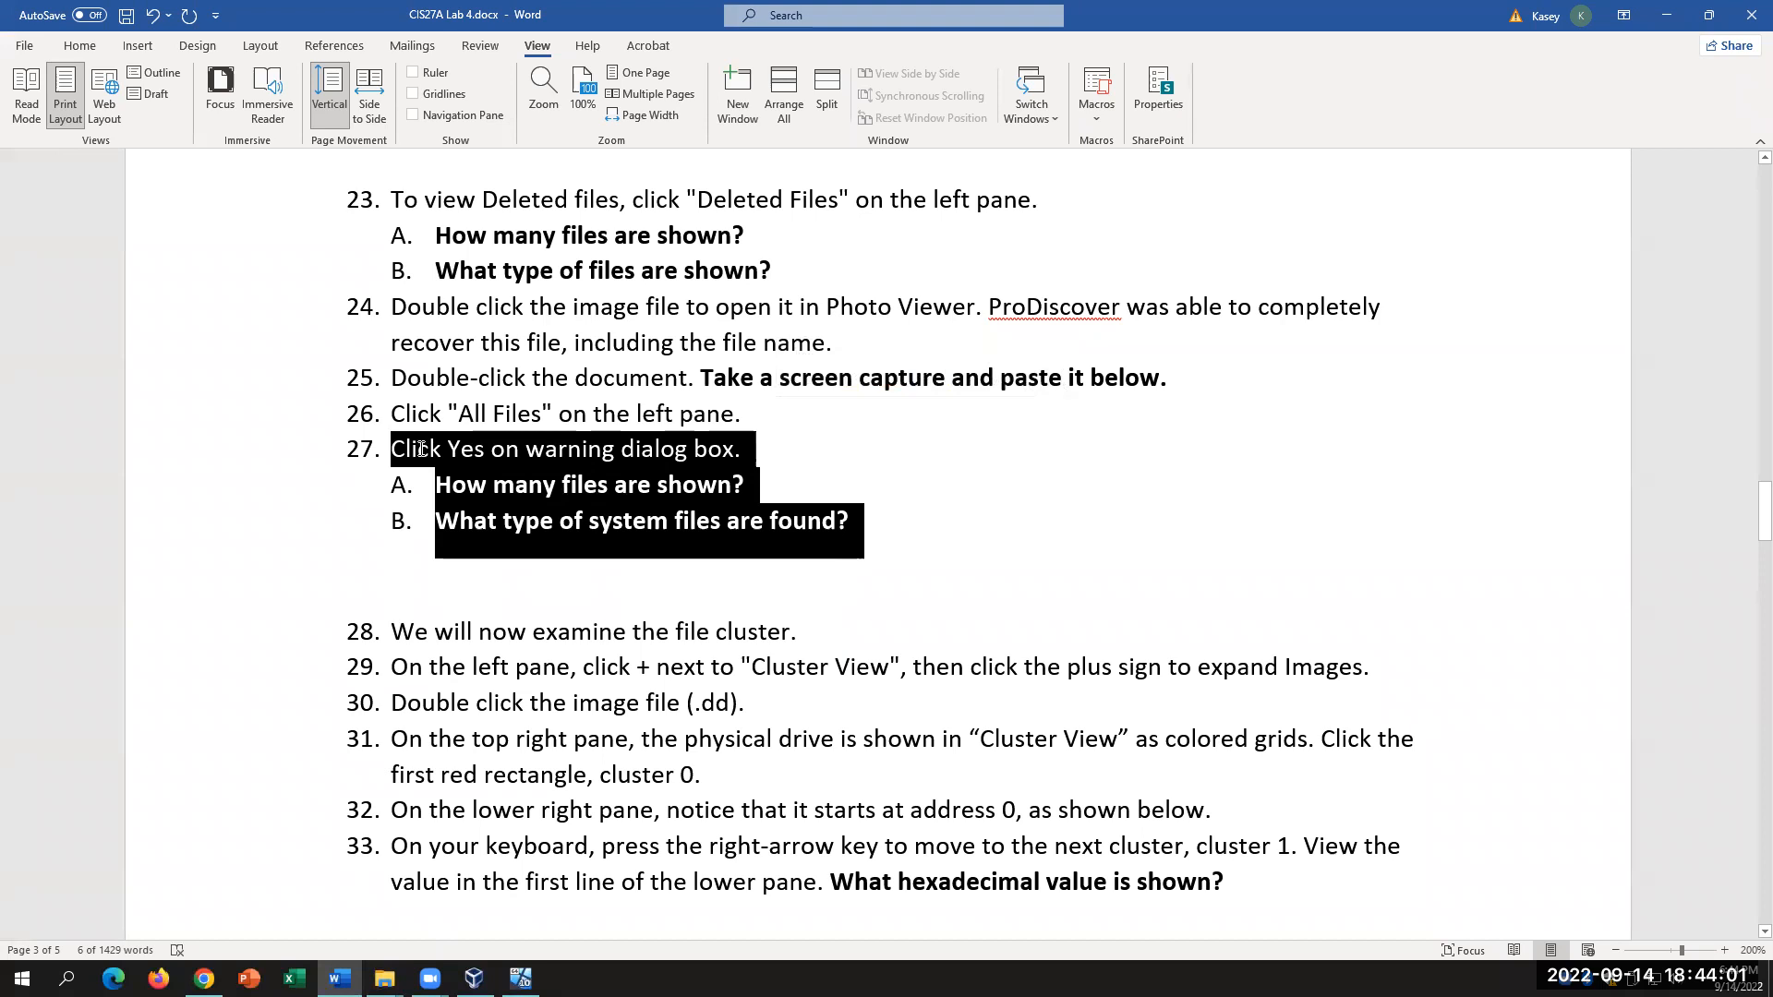
pyautogui.scroll(-1, 662, 649)
pyautogui.scroll(-2, 661, 649)
pyautogui.scroll(5, 661, 649)
pyautogui.click(520, 979)
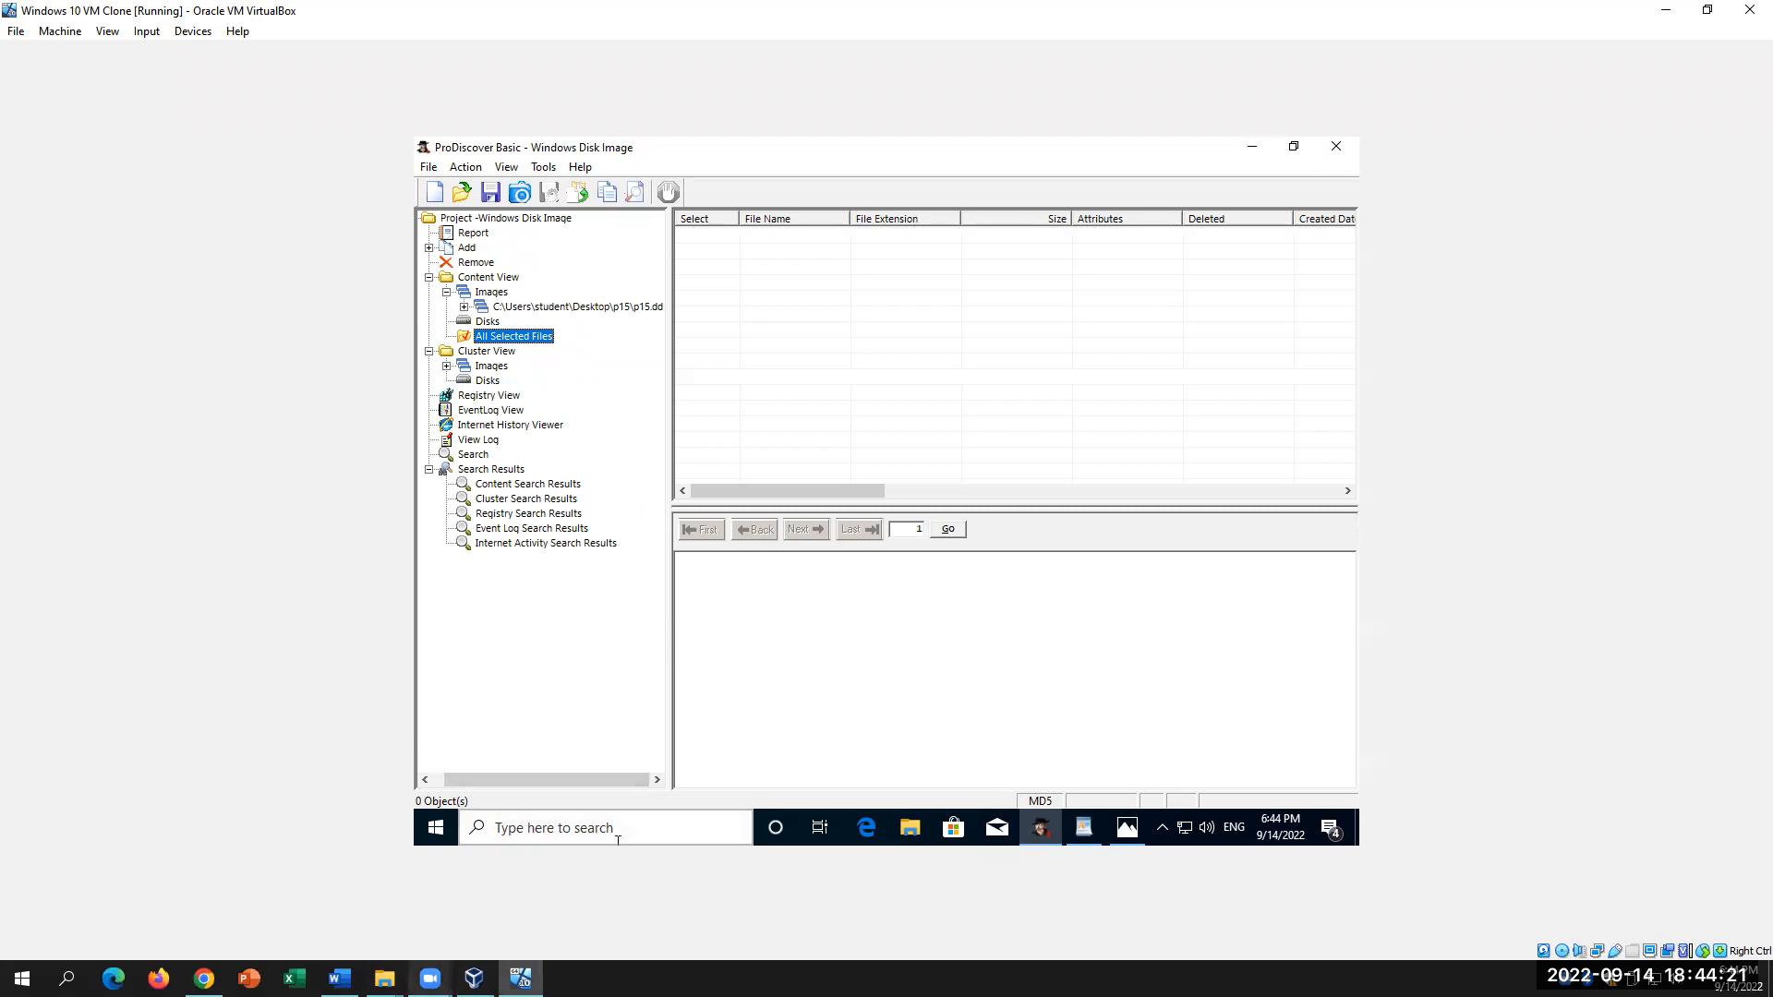
pyautogui.click(340, 978)
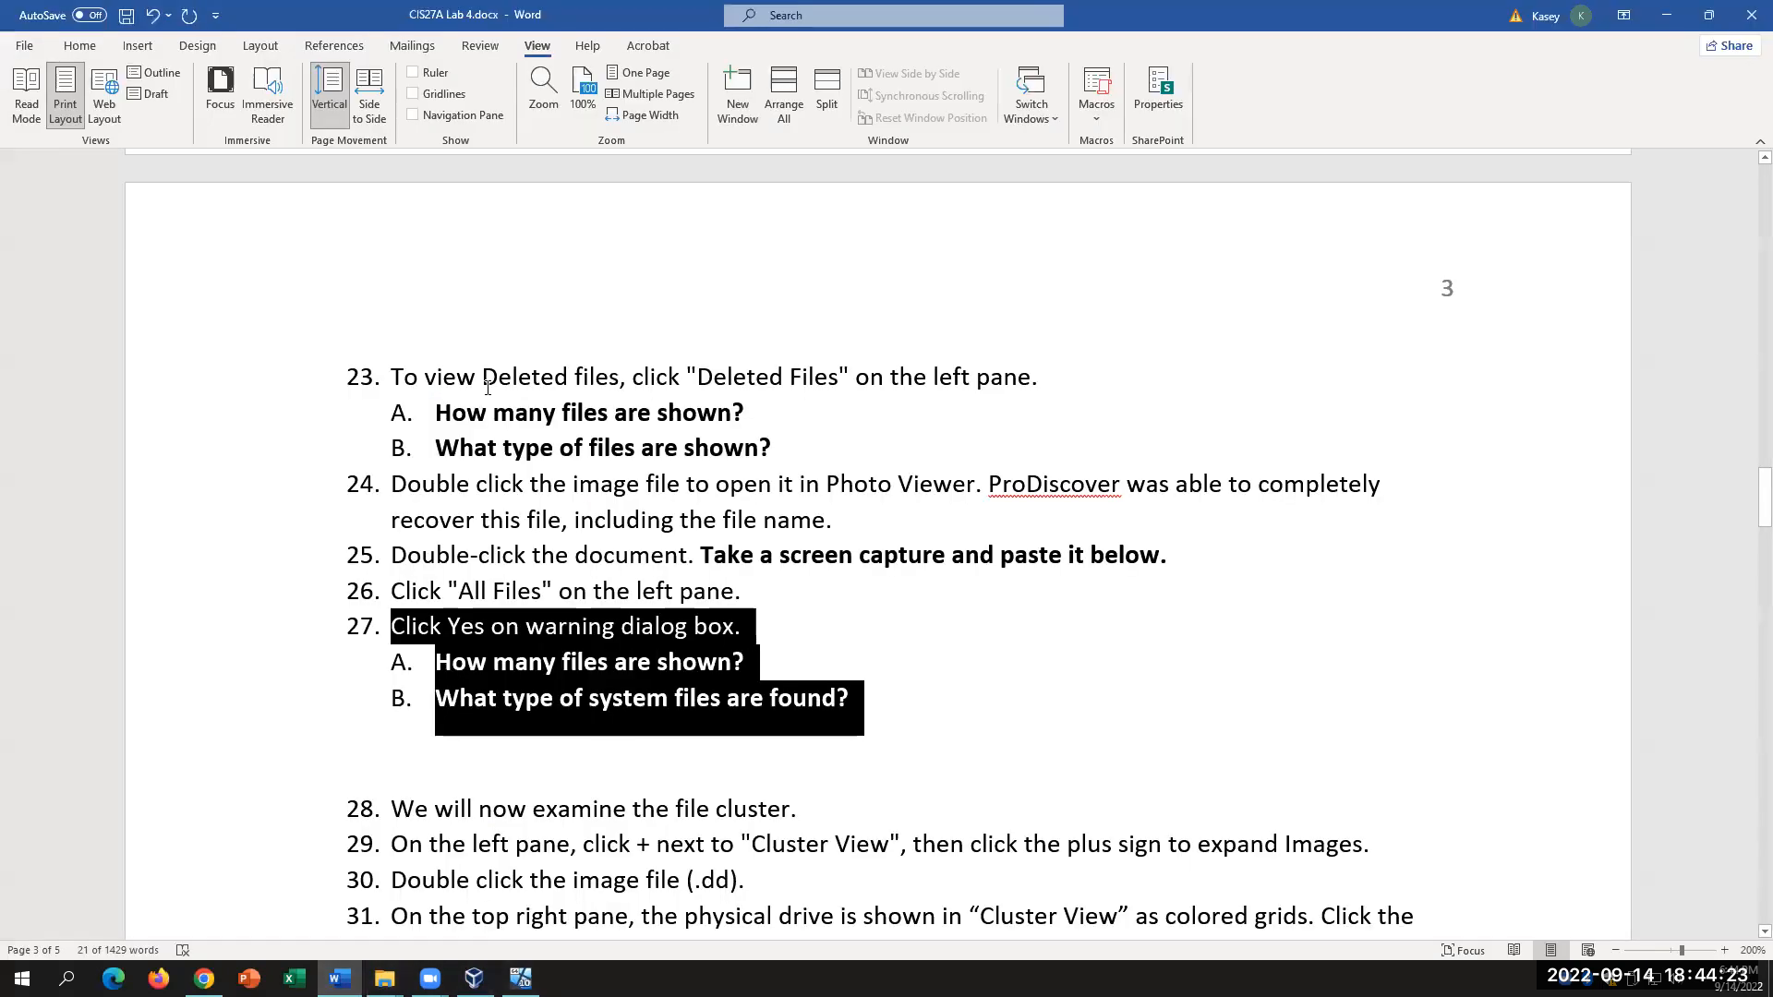
pyautogui.click(98, 53)
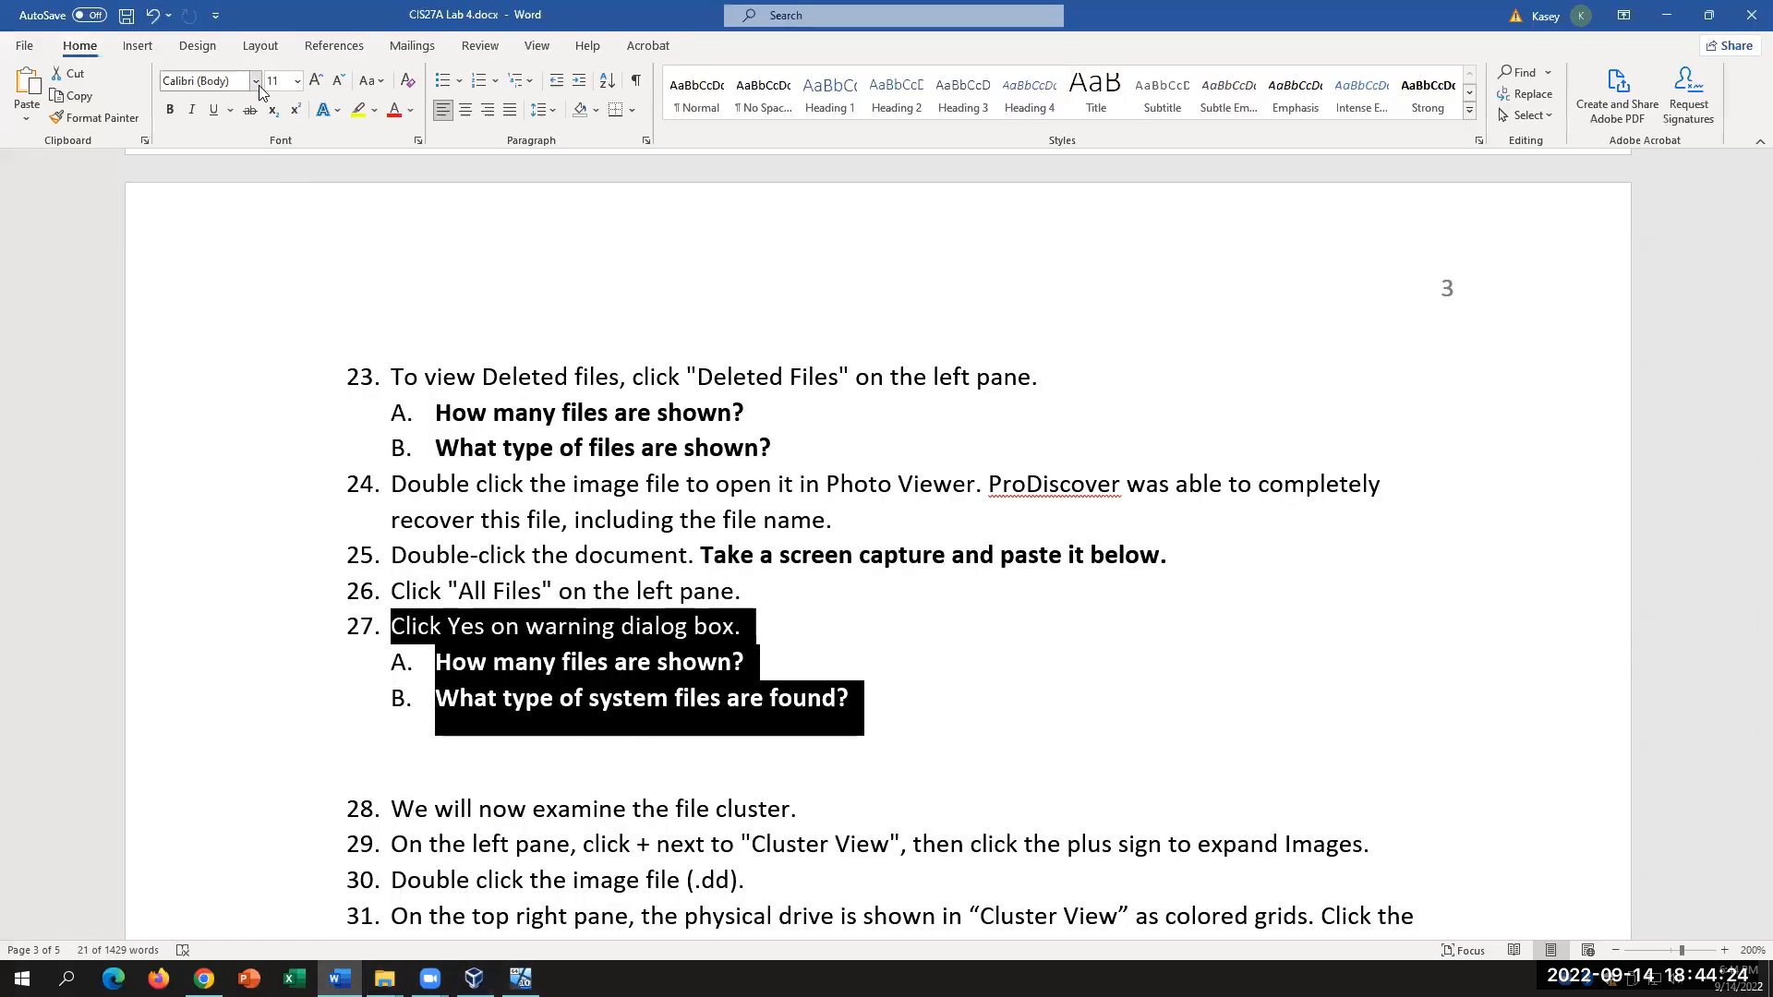
pyautogui.click(358, 109)
pyautogui.click(922, 692)
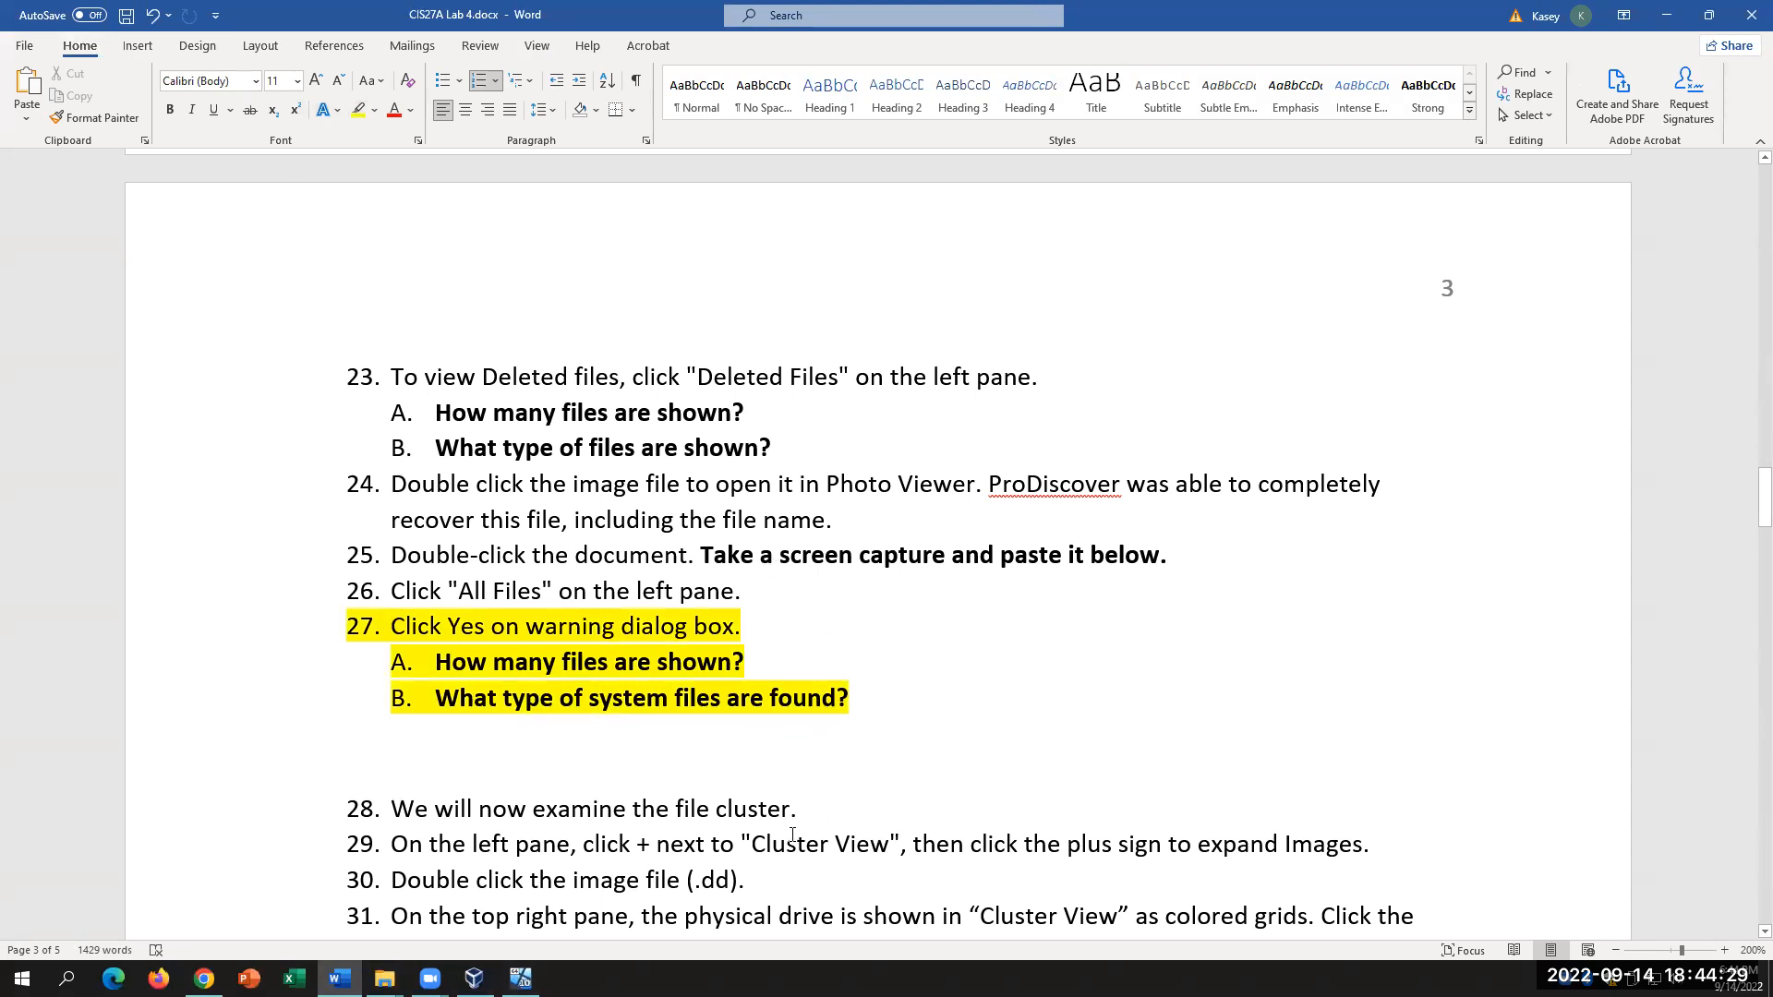
pyautogui.click(520, 978)
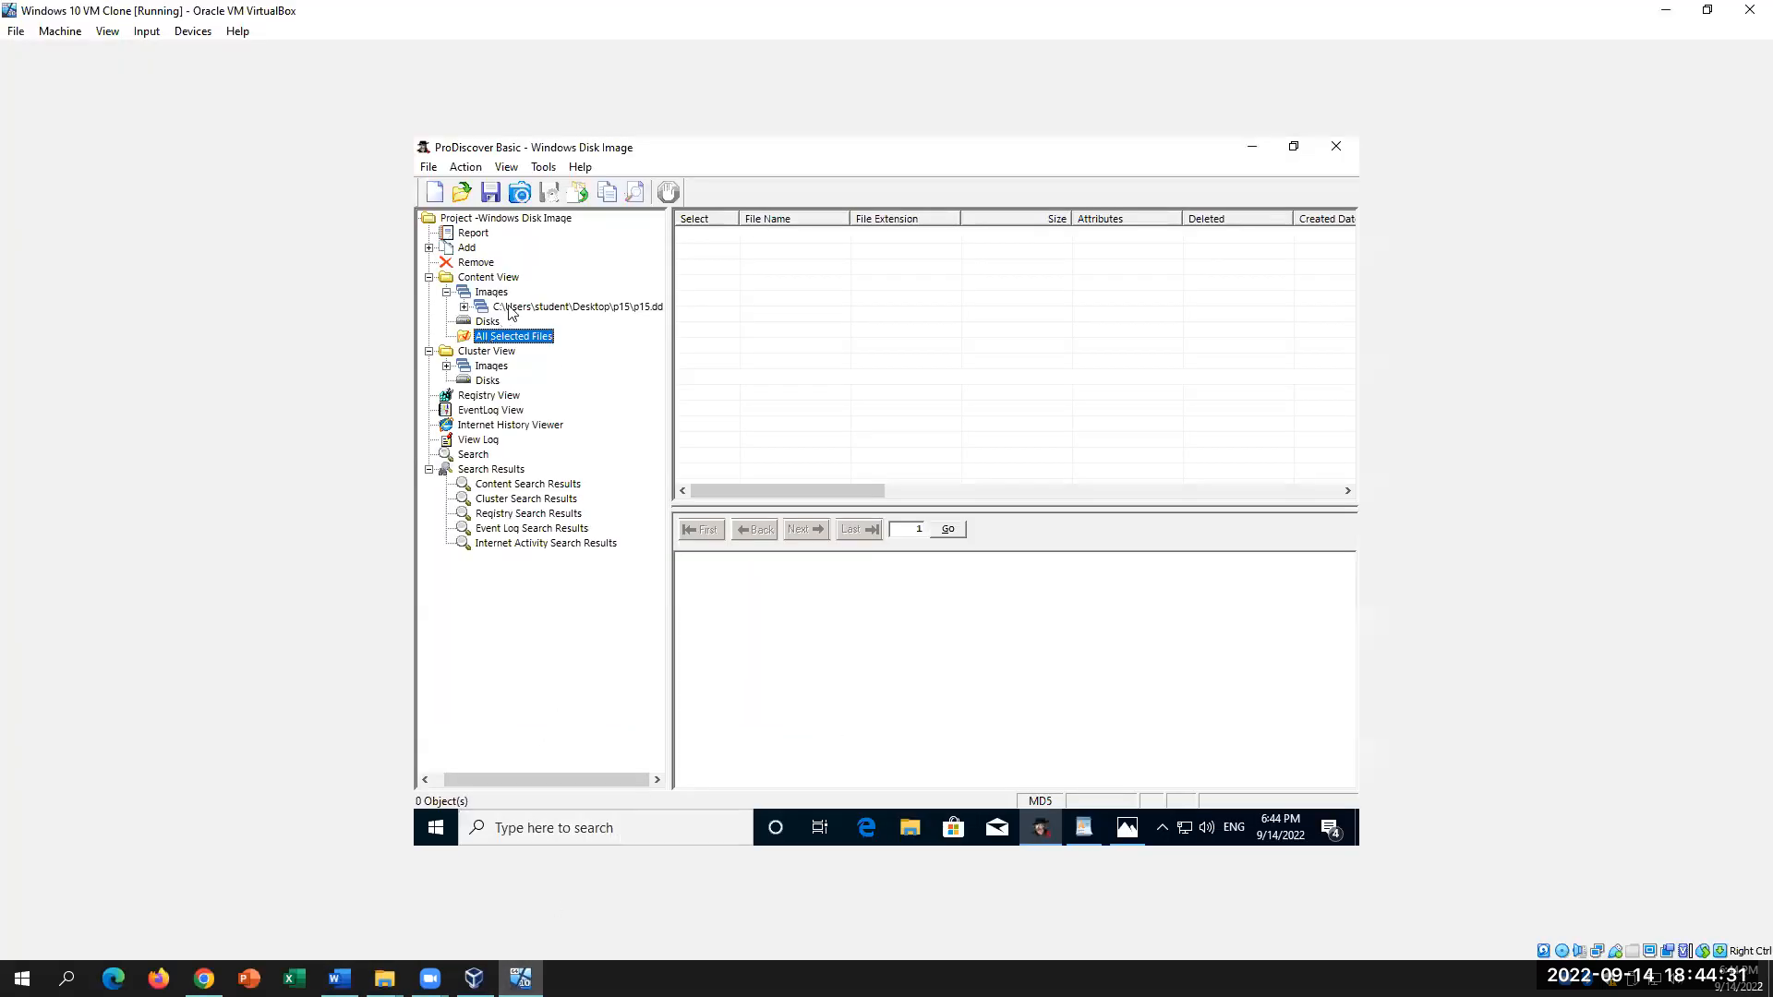
# Step: Expand p15.dd, list the C volume's files, then scroll Word to step 27's questions
pyautogui.click(463, 308)
pyautogui.click(496, 323)
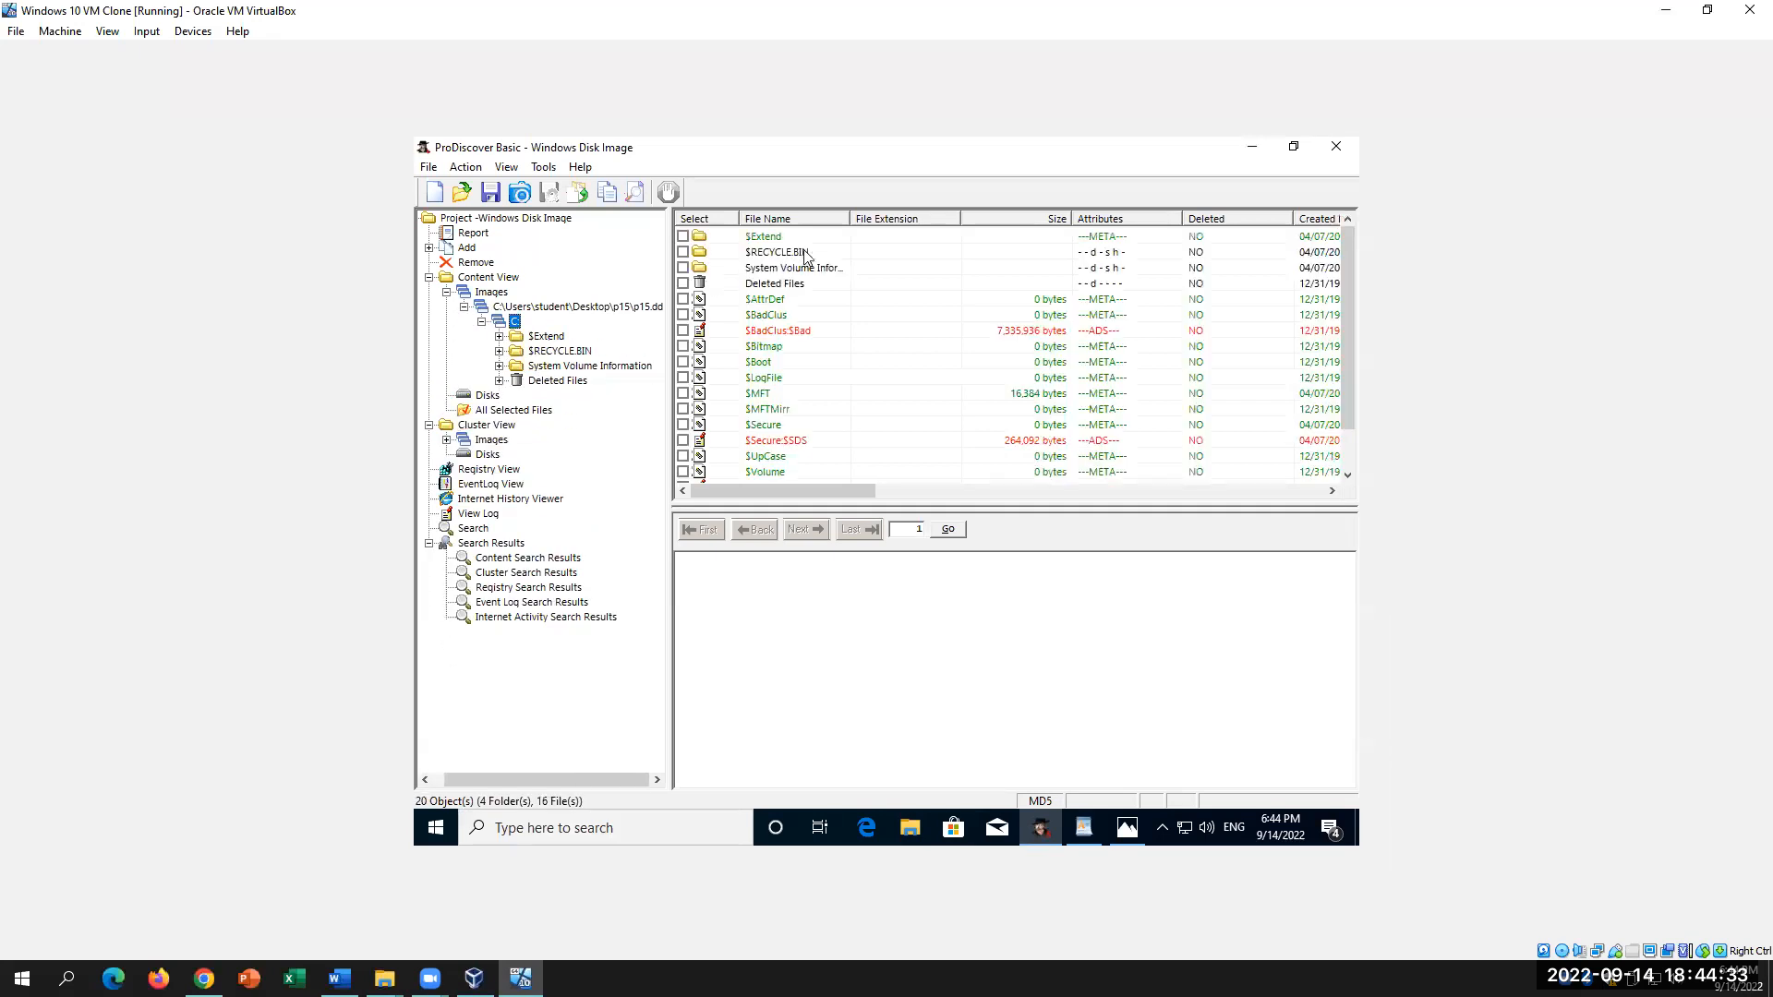
pyautogui.scroll(-1, 839, 429)
pyautogui.scroll(1, 839, 429)
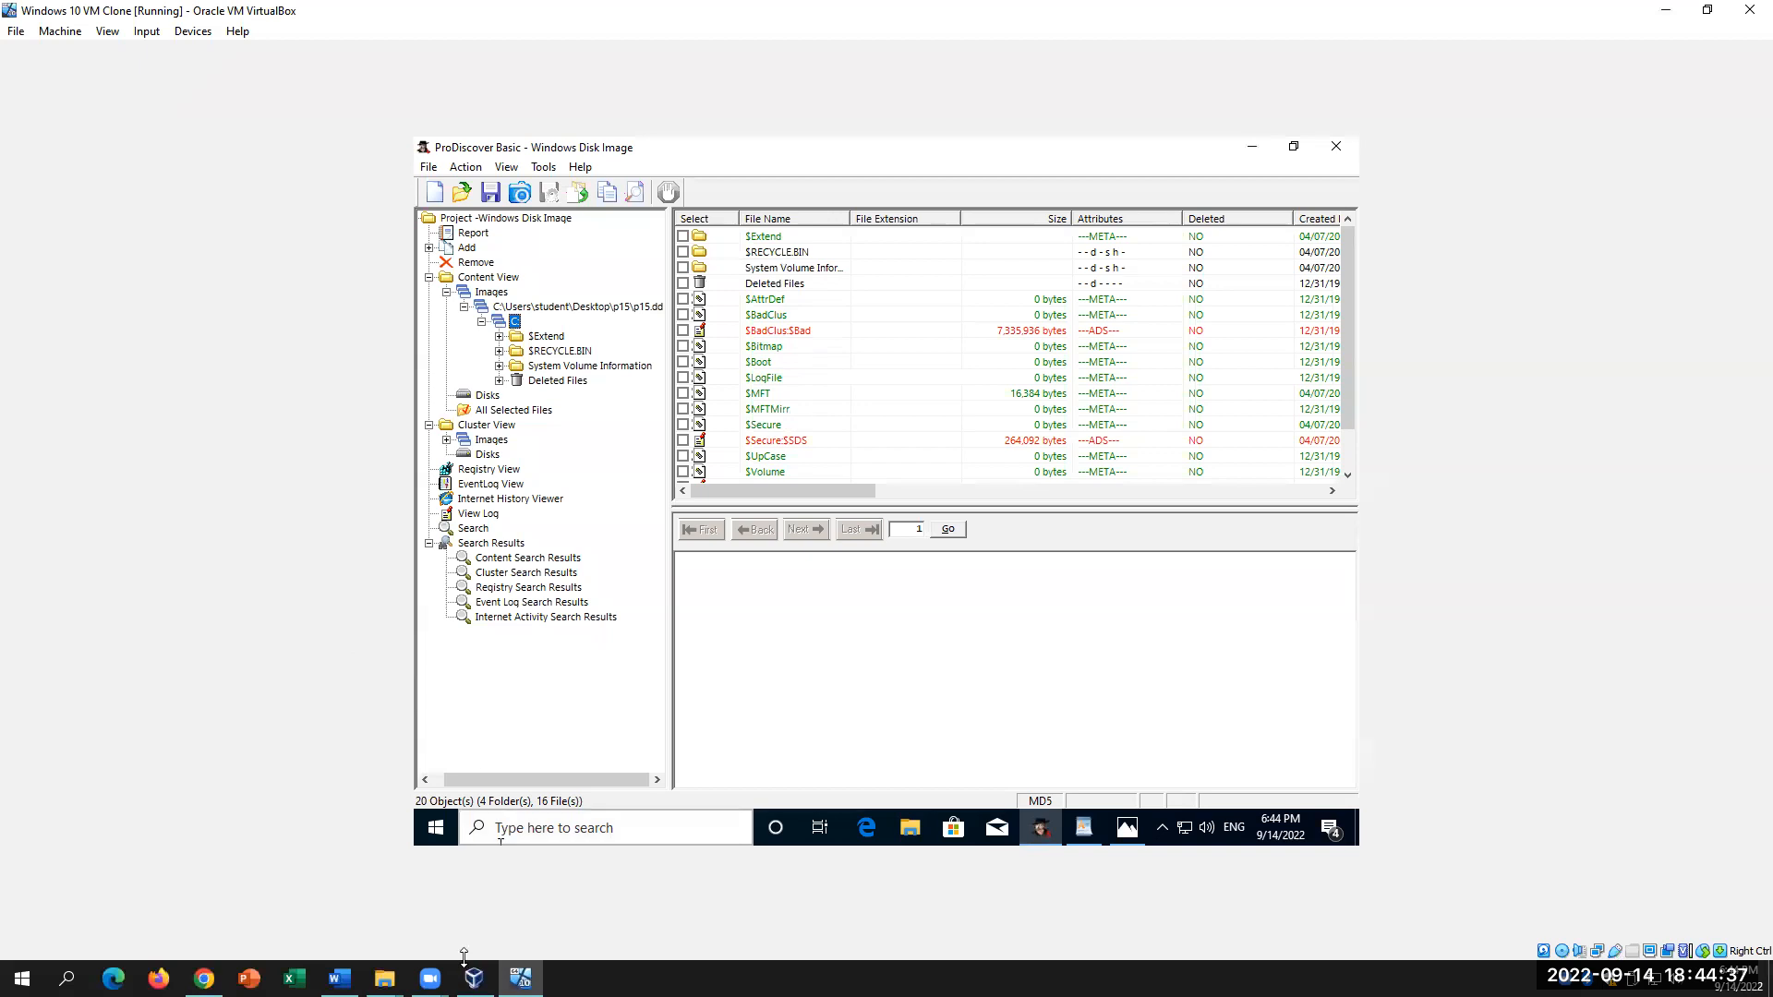
pyautogui.click(338, 978)
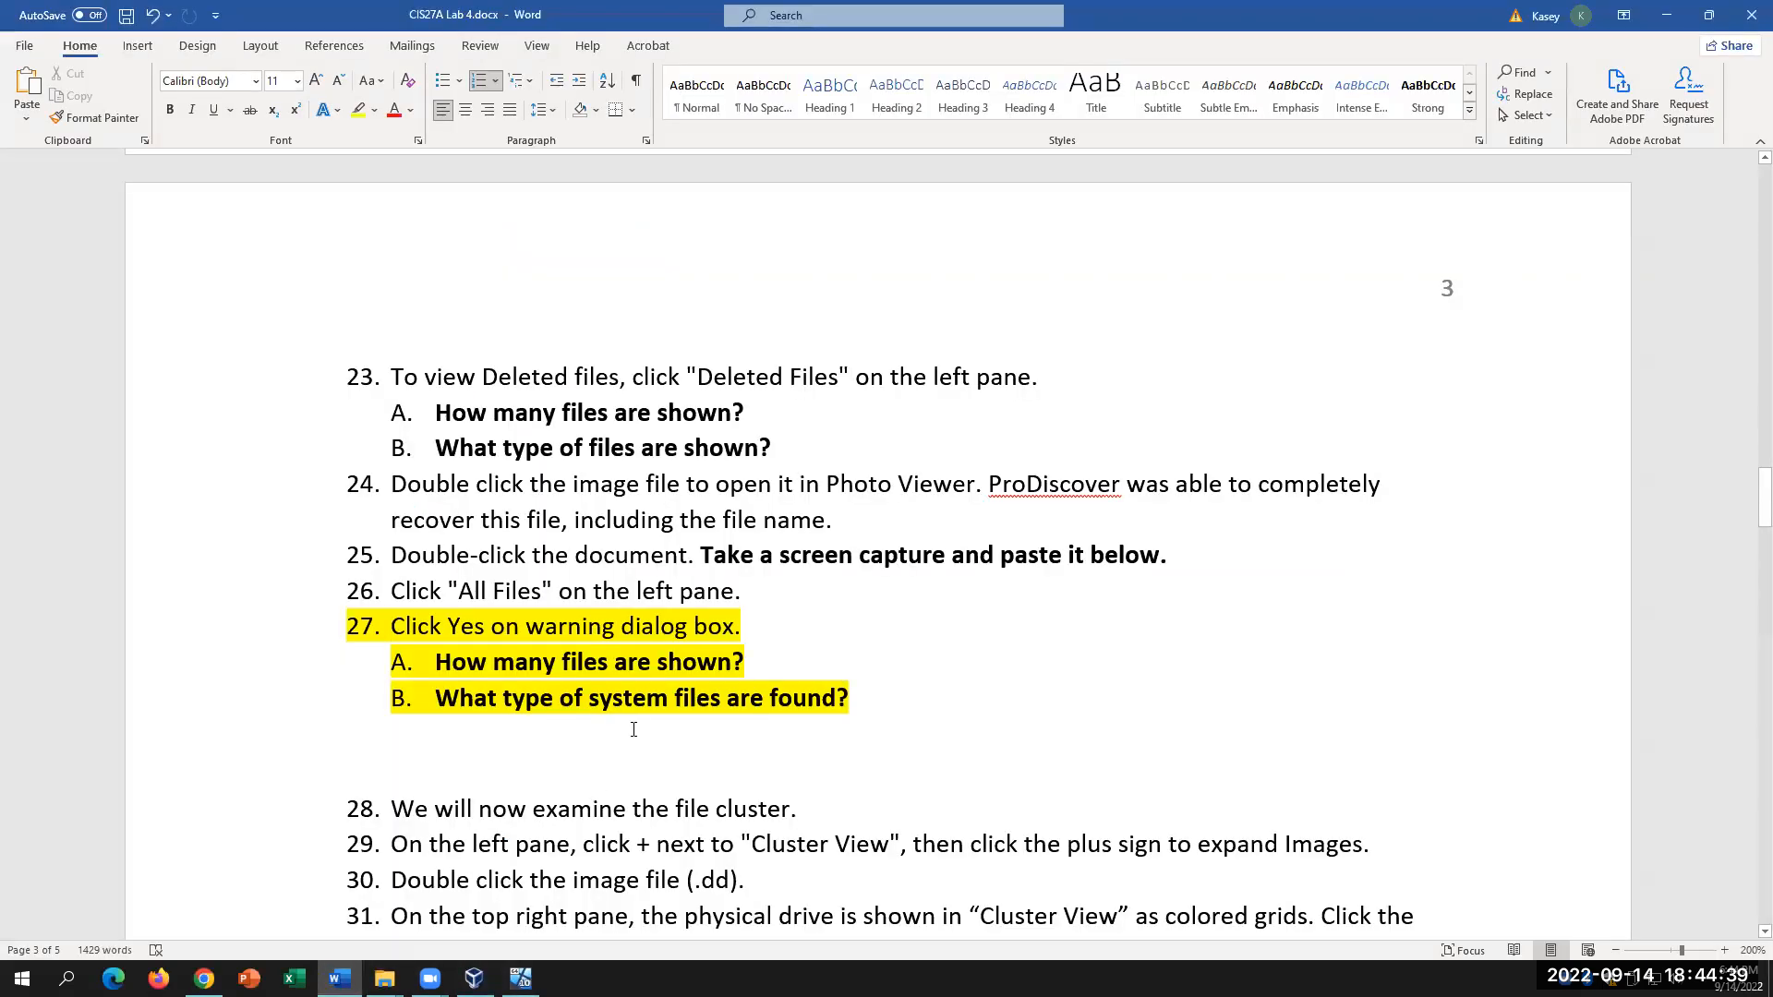
pyautogui.scroll(-3, 637, 725)
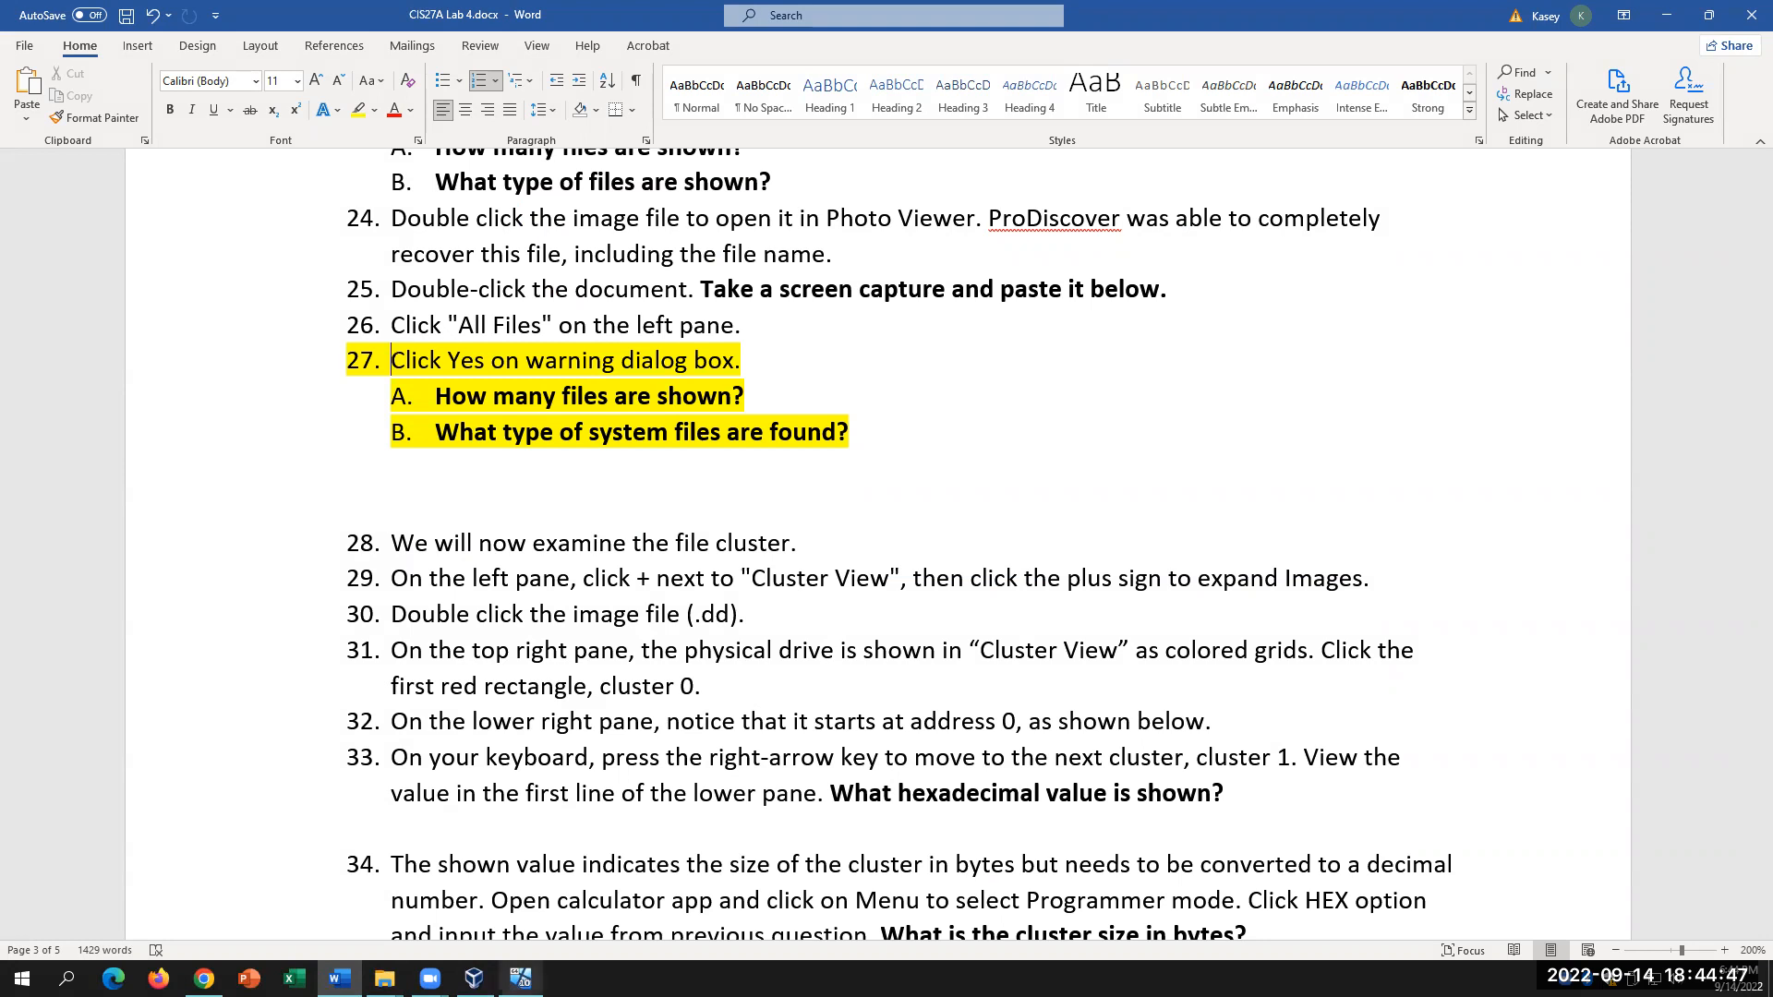
# Step: Expand Cluster View > Images > p15.dd and load C's cluster map and hex data
pyautogui.click(520, 978)
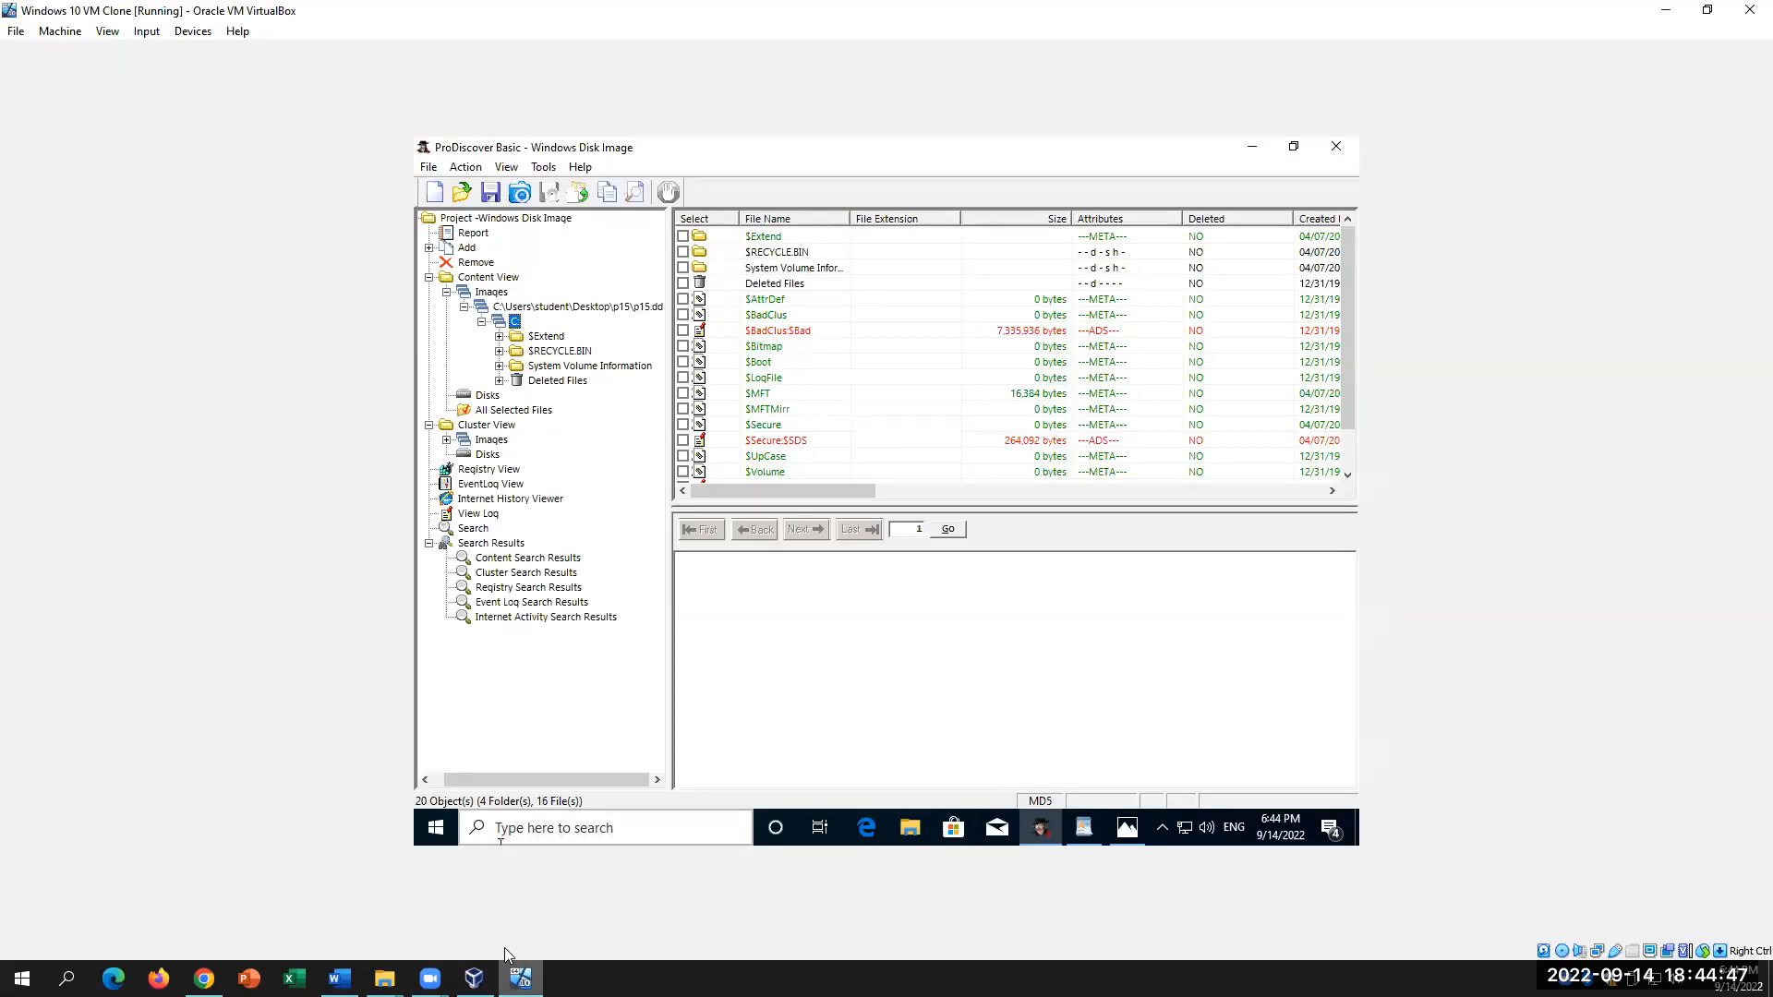
pyautogui.click(446, 439)
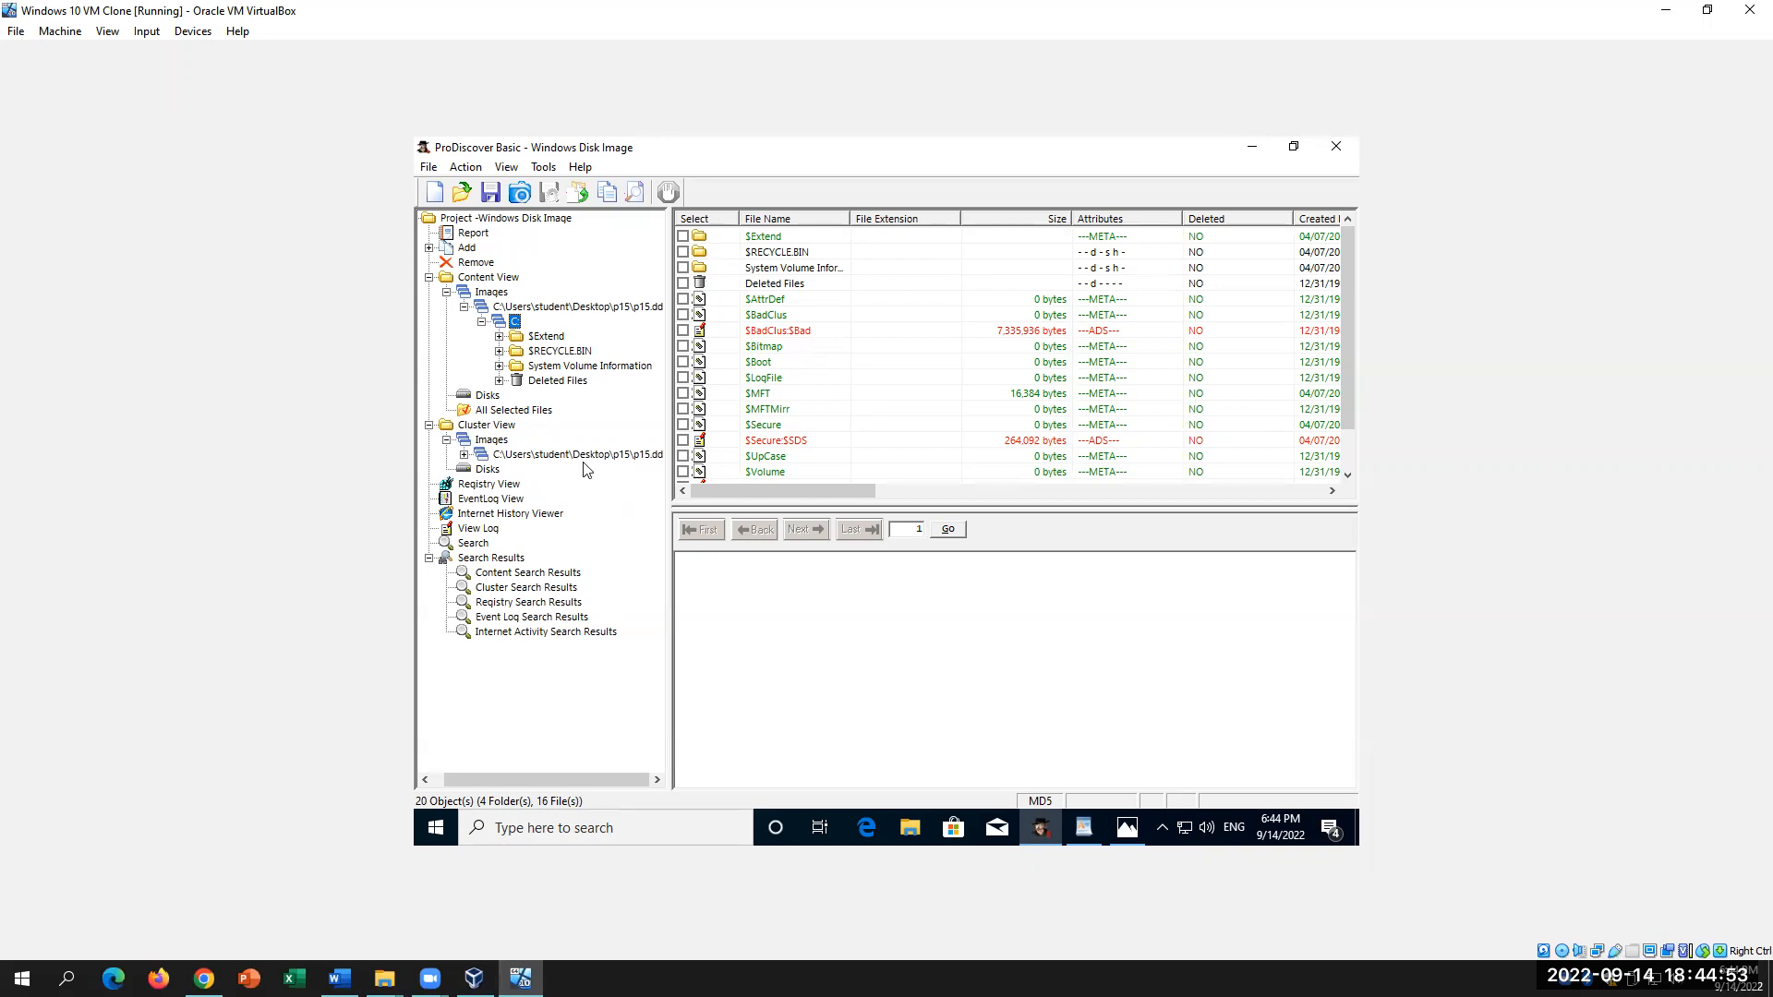
pyautogui.click(464, 455)
pyautogui.click(500, 472)
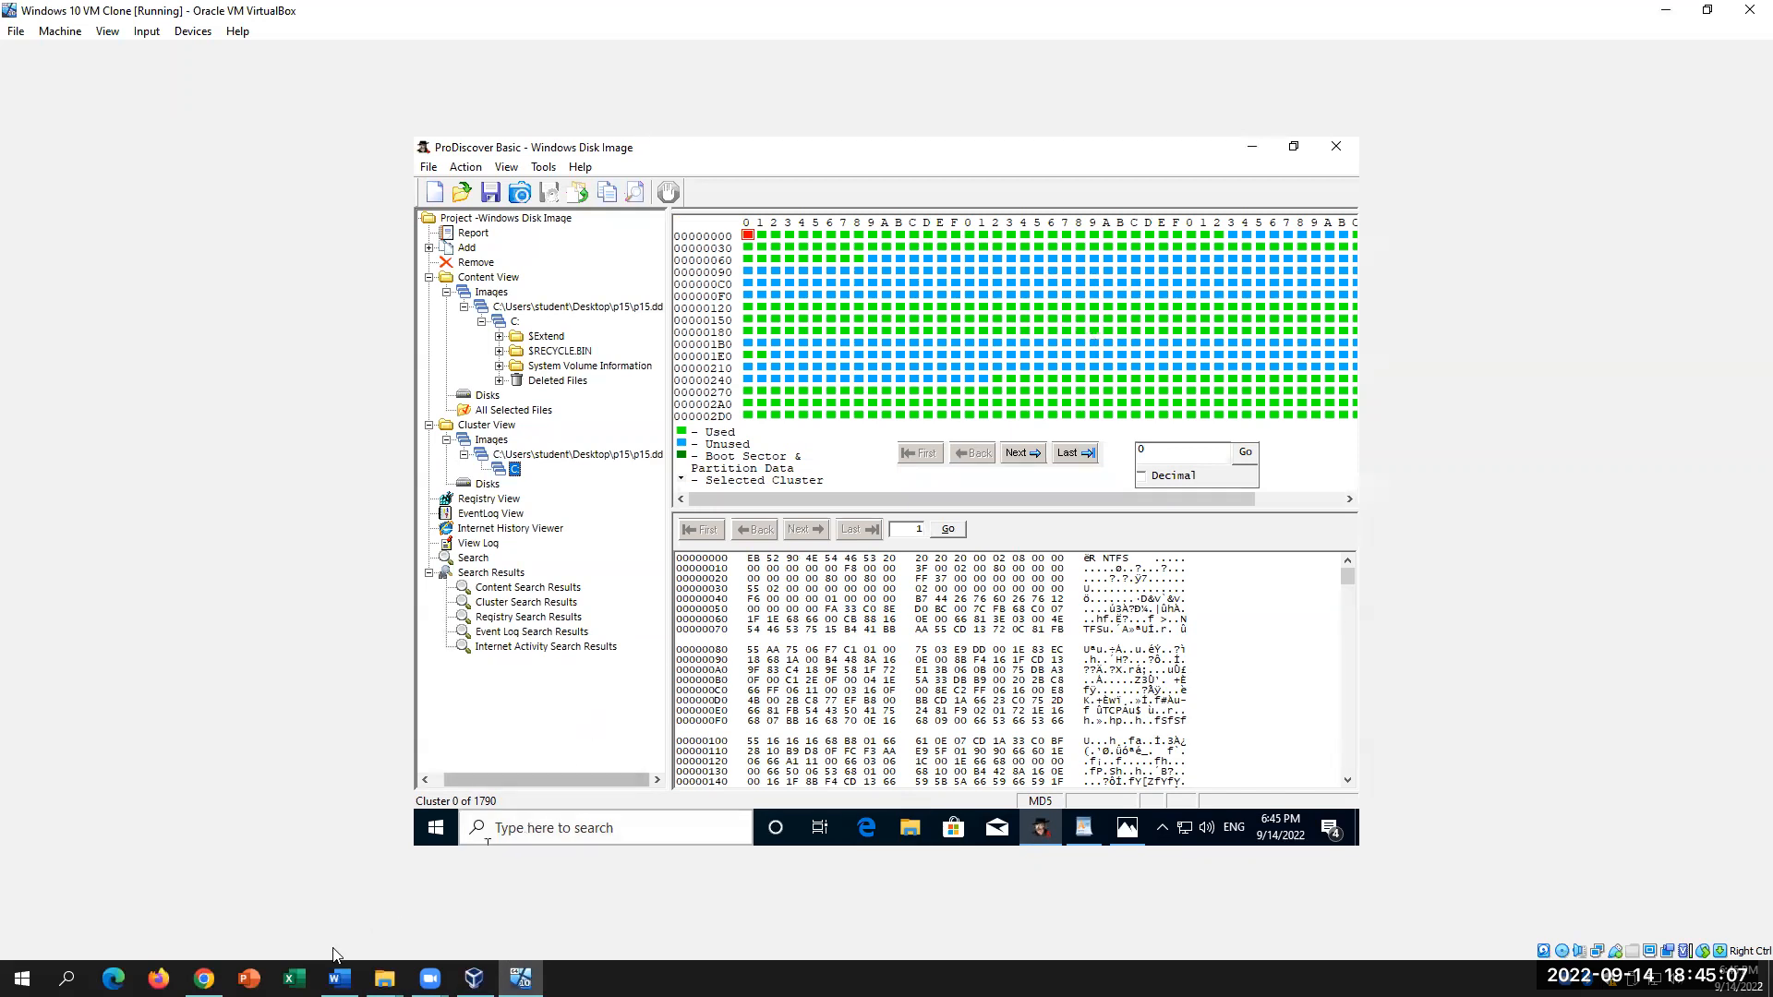
pyautogui.click(339, 978)
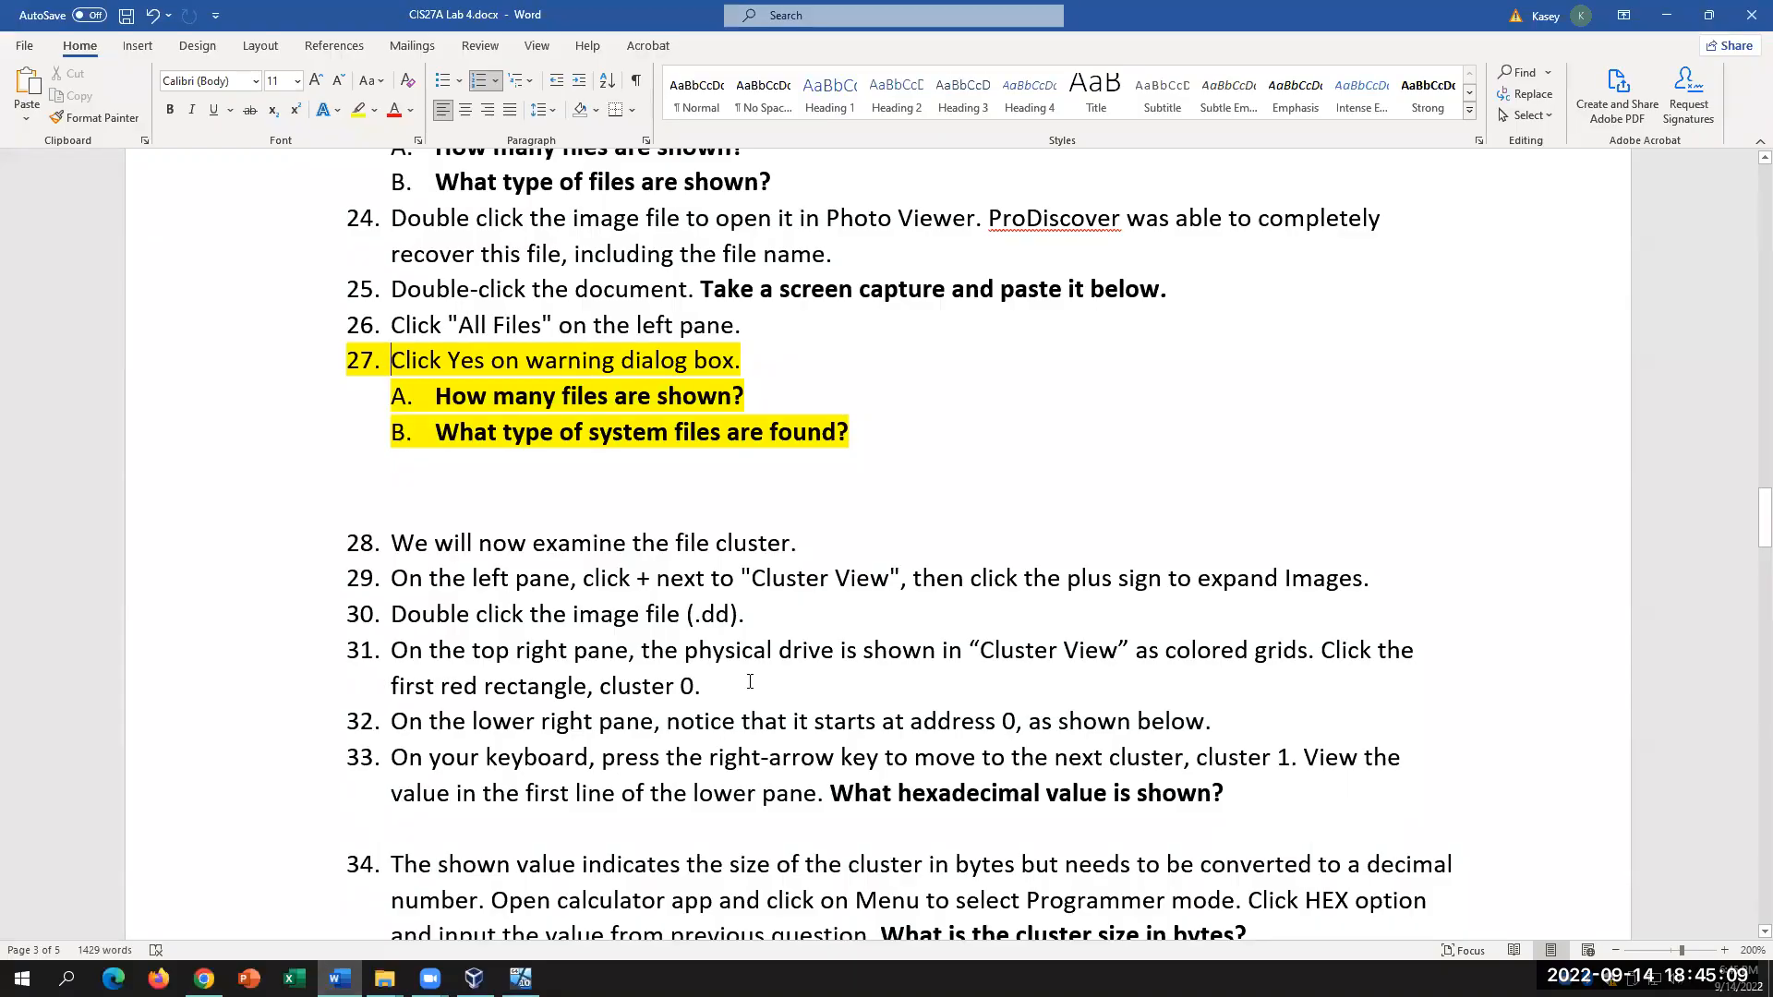
# Step: Read steps 29–31, marking 'Cluster View' and step 31's cluster description, then return to ProDiscover
pyautogui.moveTo(760, 578); pyautogui.dragTo(901, 567)
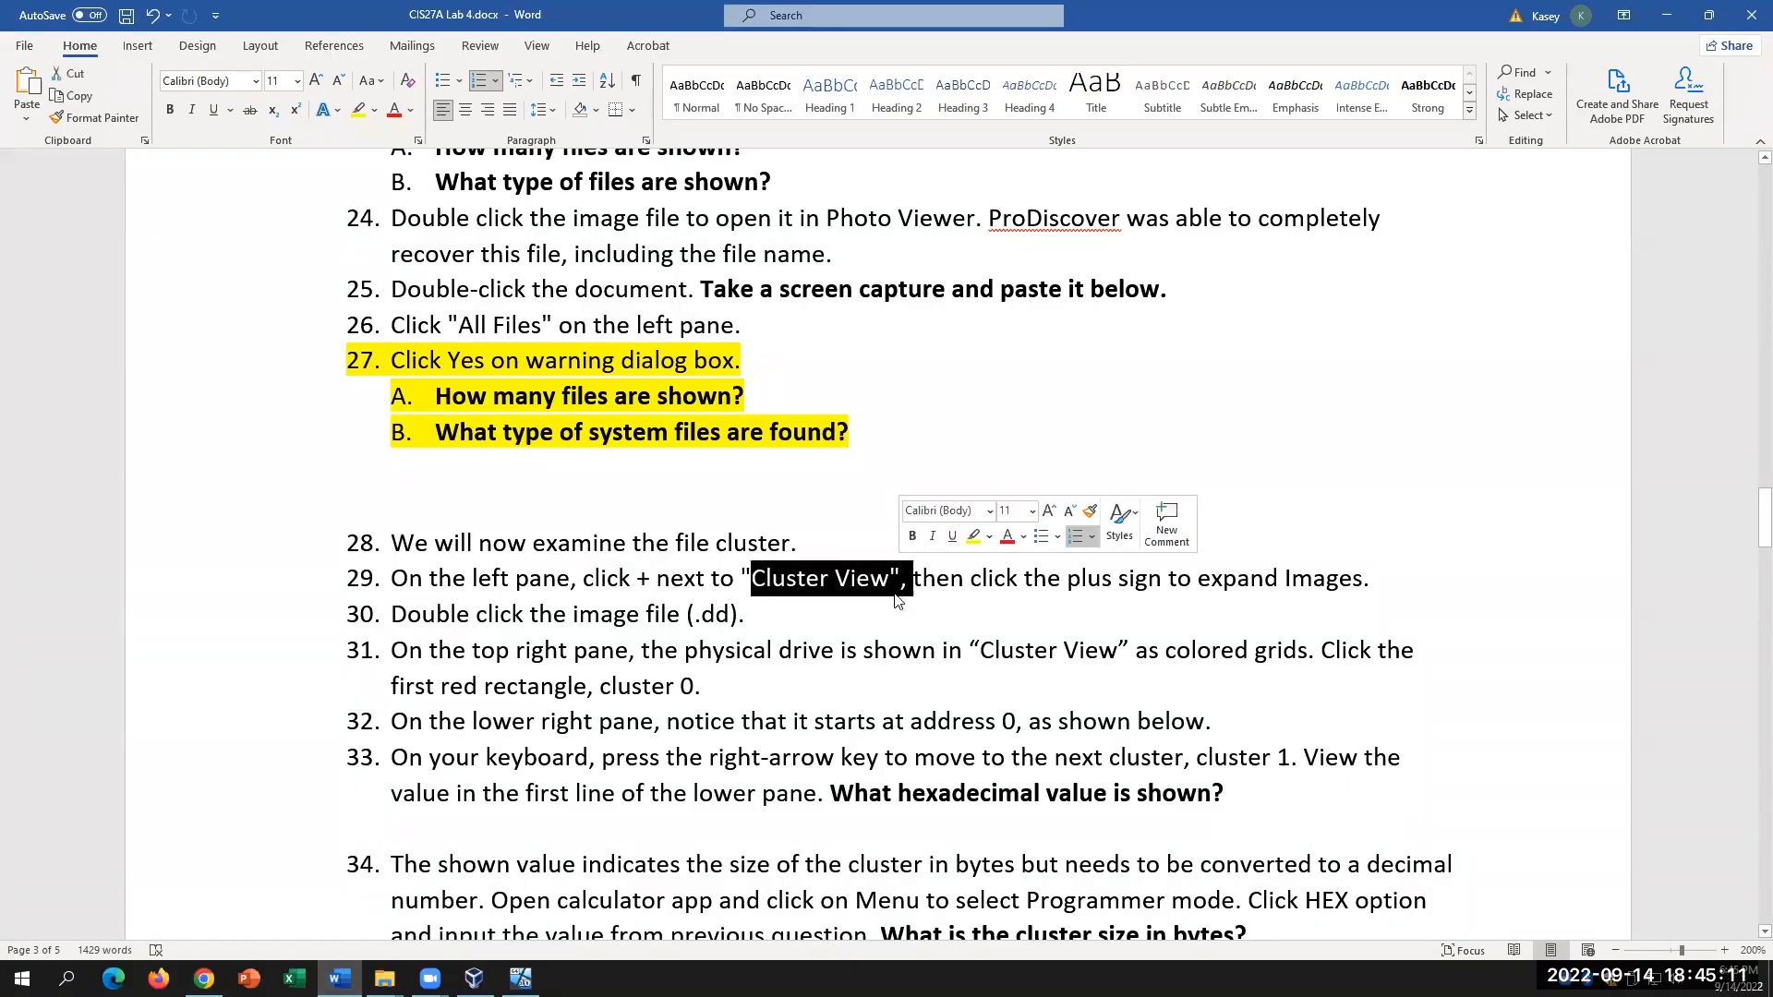
pyautogui.click(650, 578)
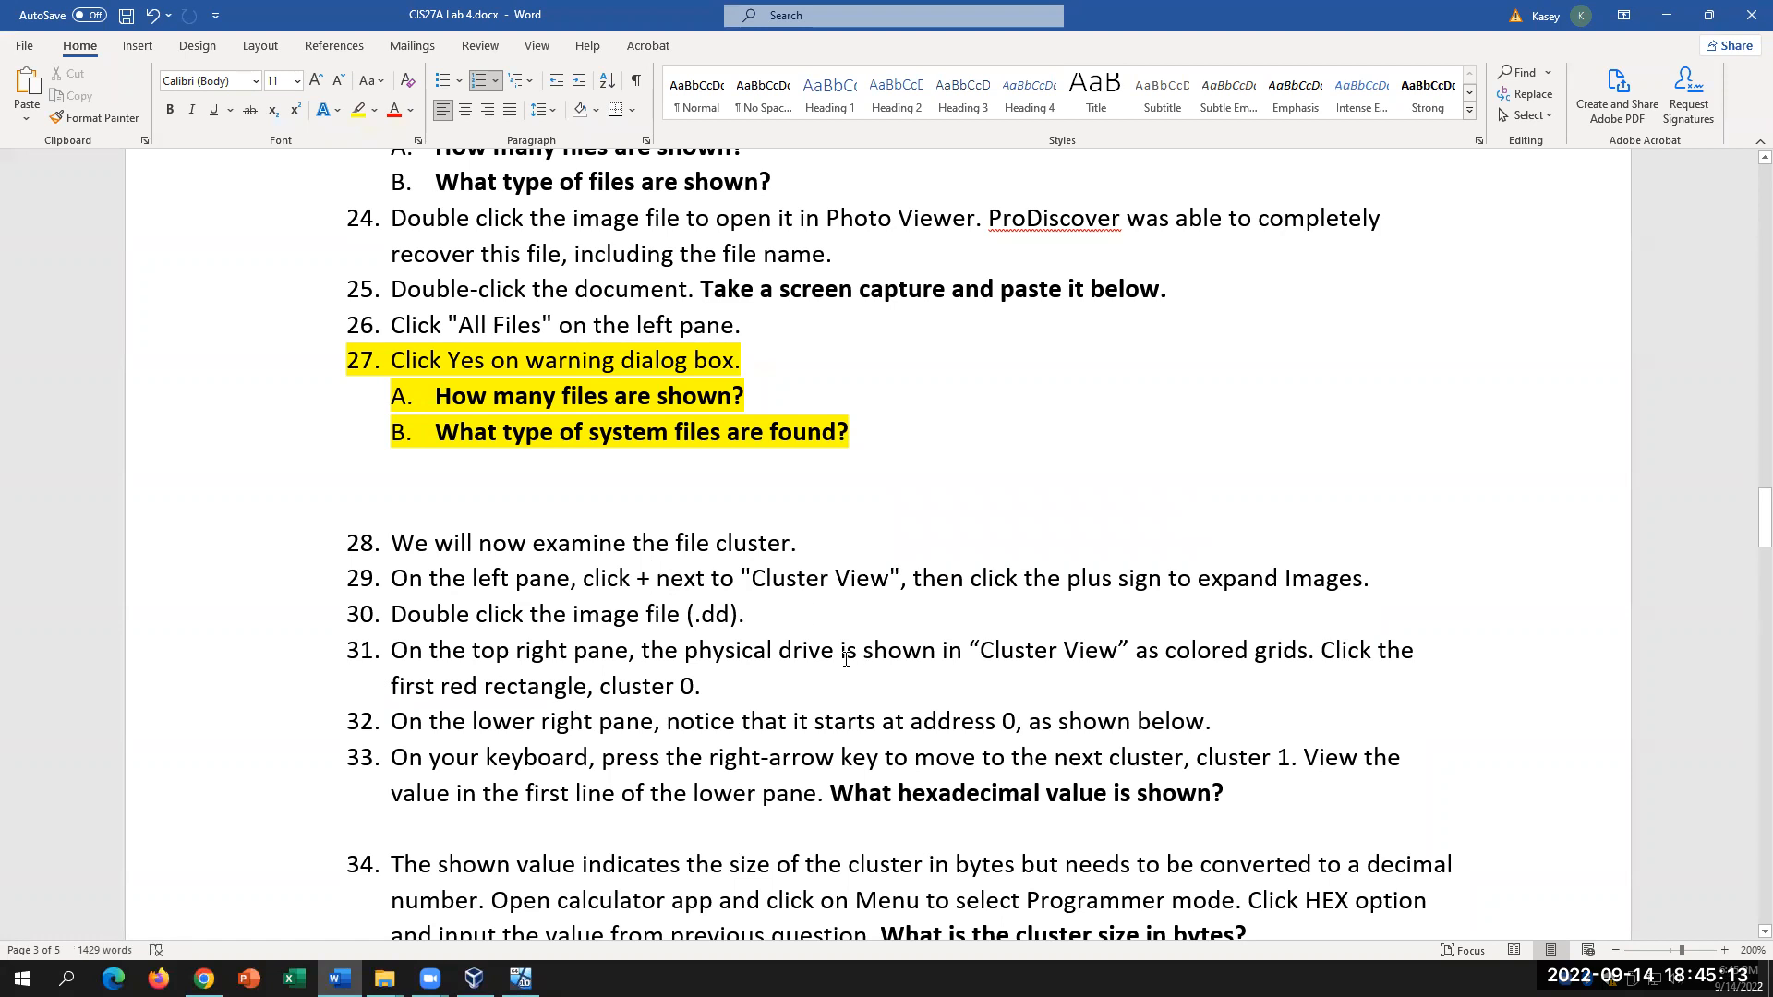
pyautogui.click(767, 617)
pyautogui.moveTo(688, 652); pyautogui.dragTo(1148, 648)
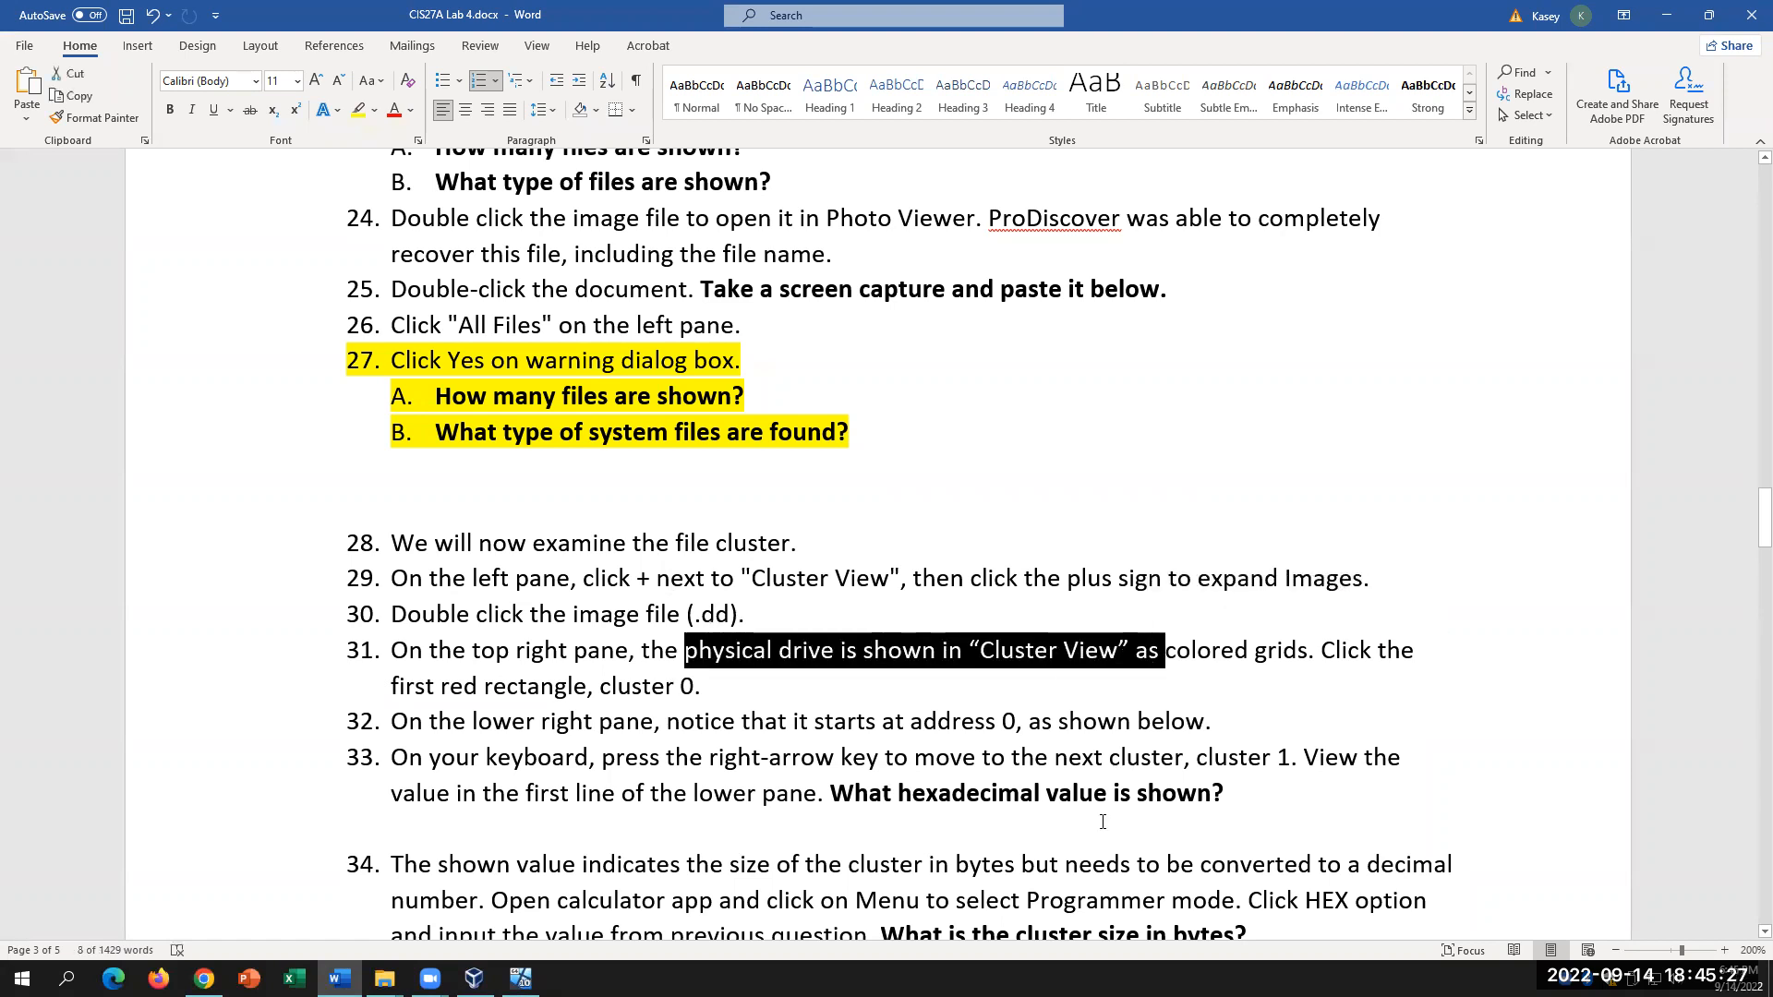
pyautogui.click(1310, 650)
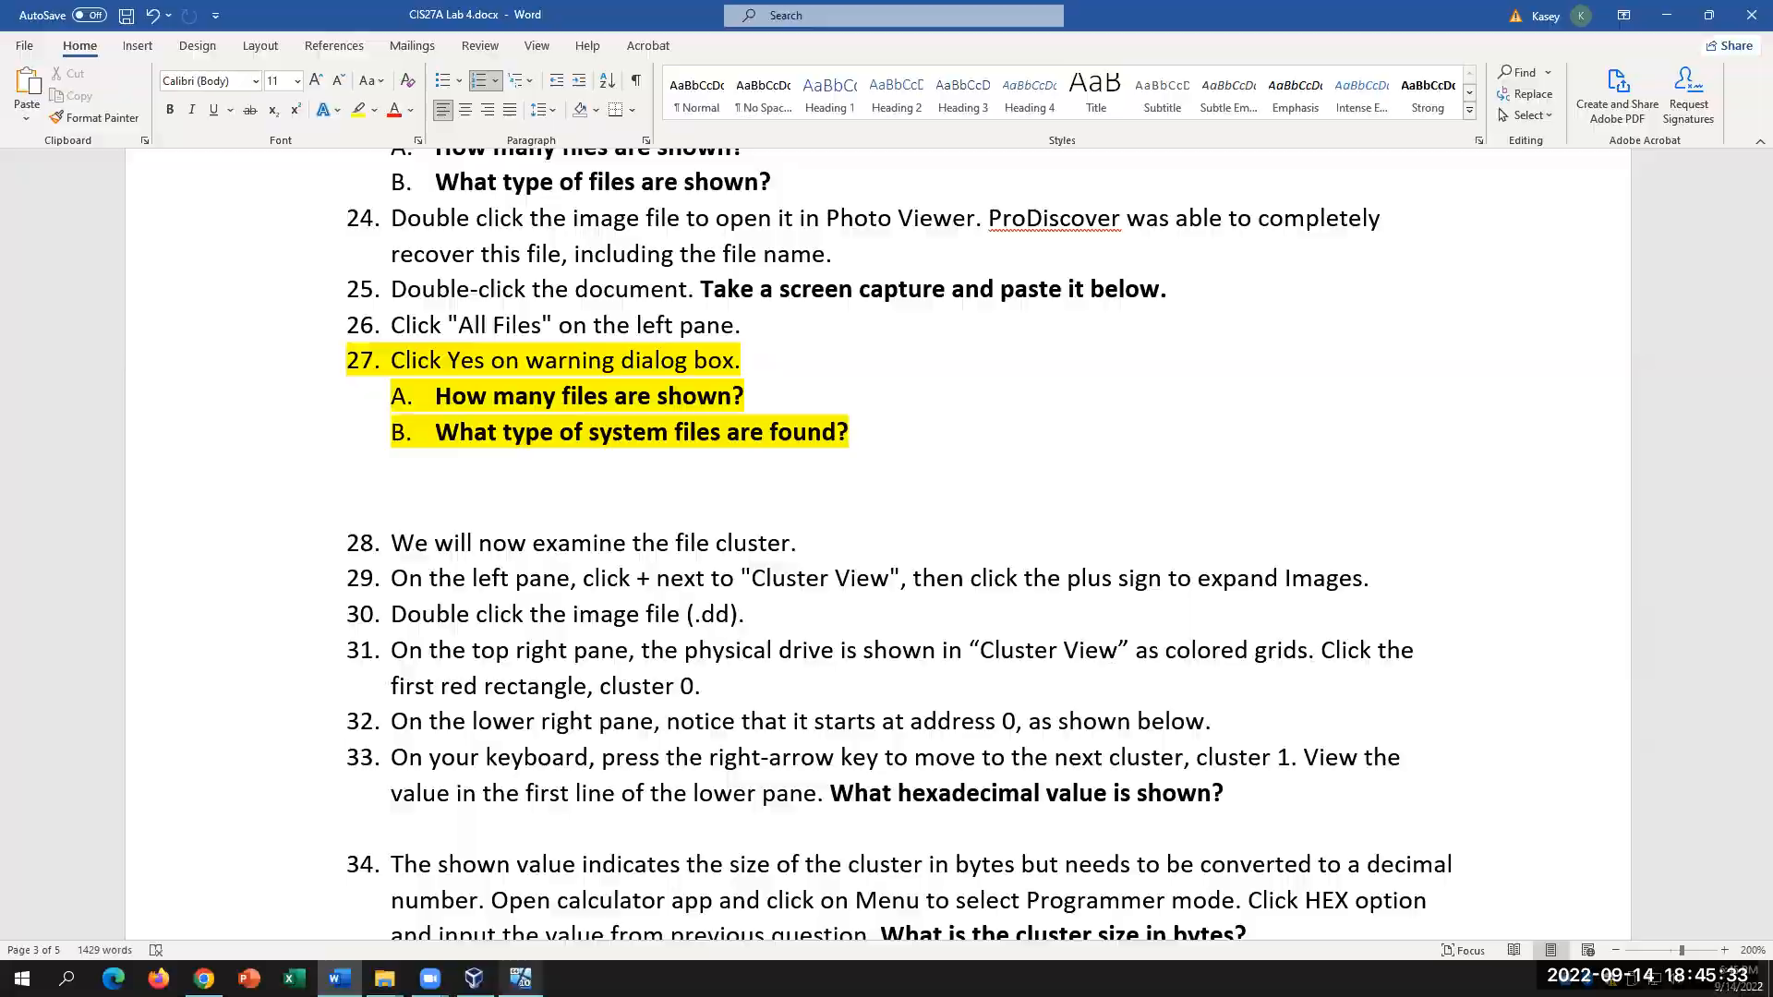
pyautogui.click(521, 978)
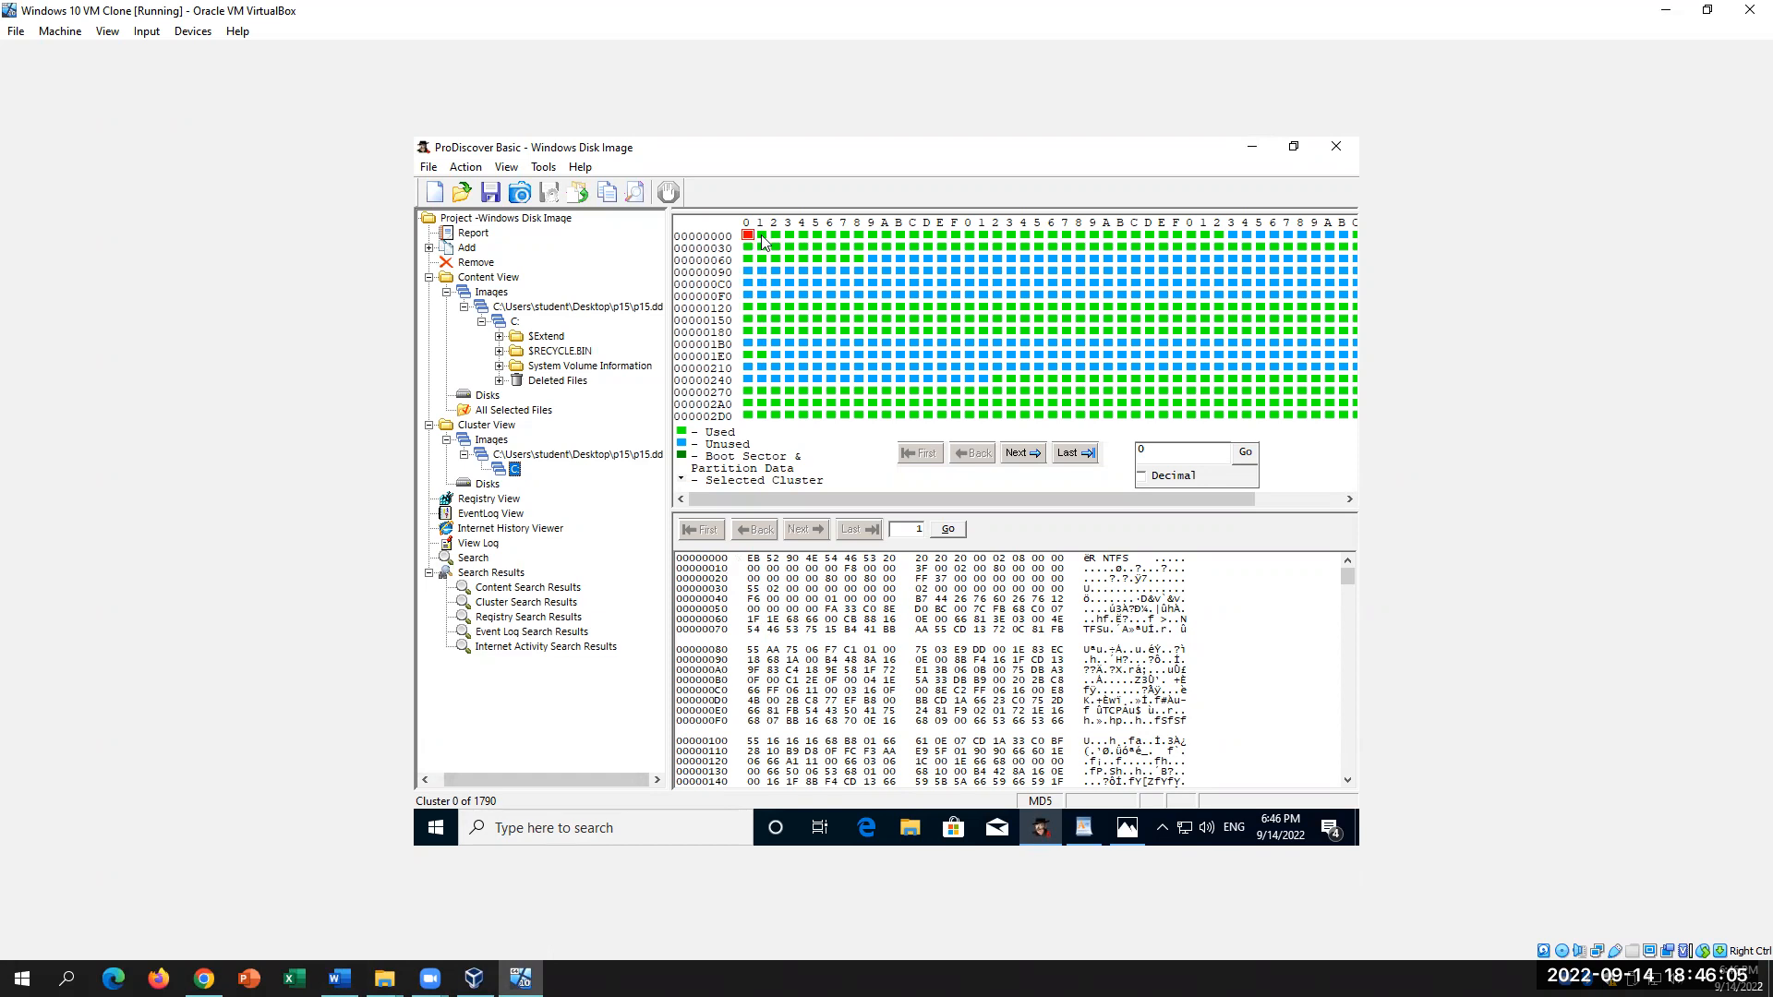
# Step: Return to the first cluster page, mark cluster 1's 00001000 offset, view cluster 2, then go to Word
pyautogui.click(1021, 452)
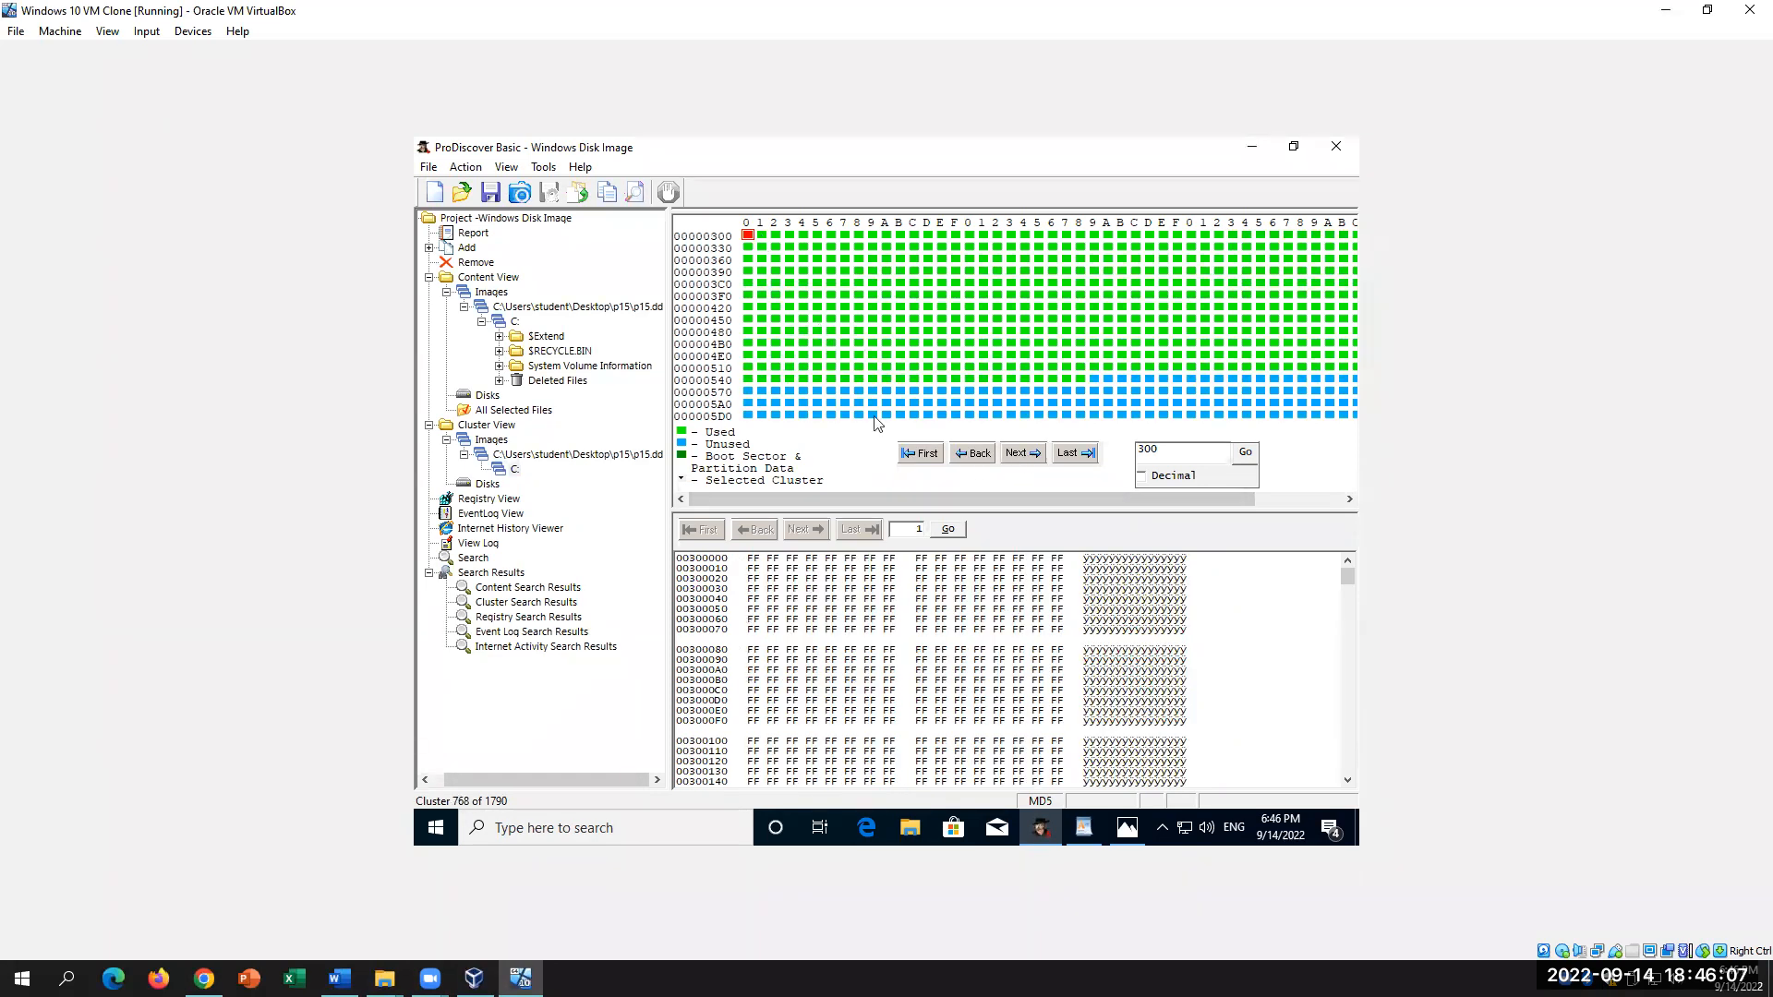
pyautogui.click(919, 454)
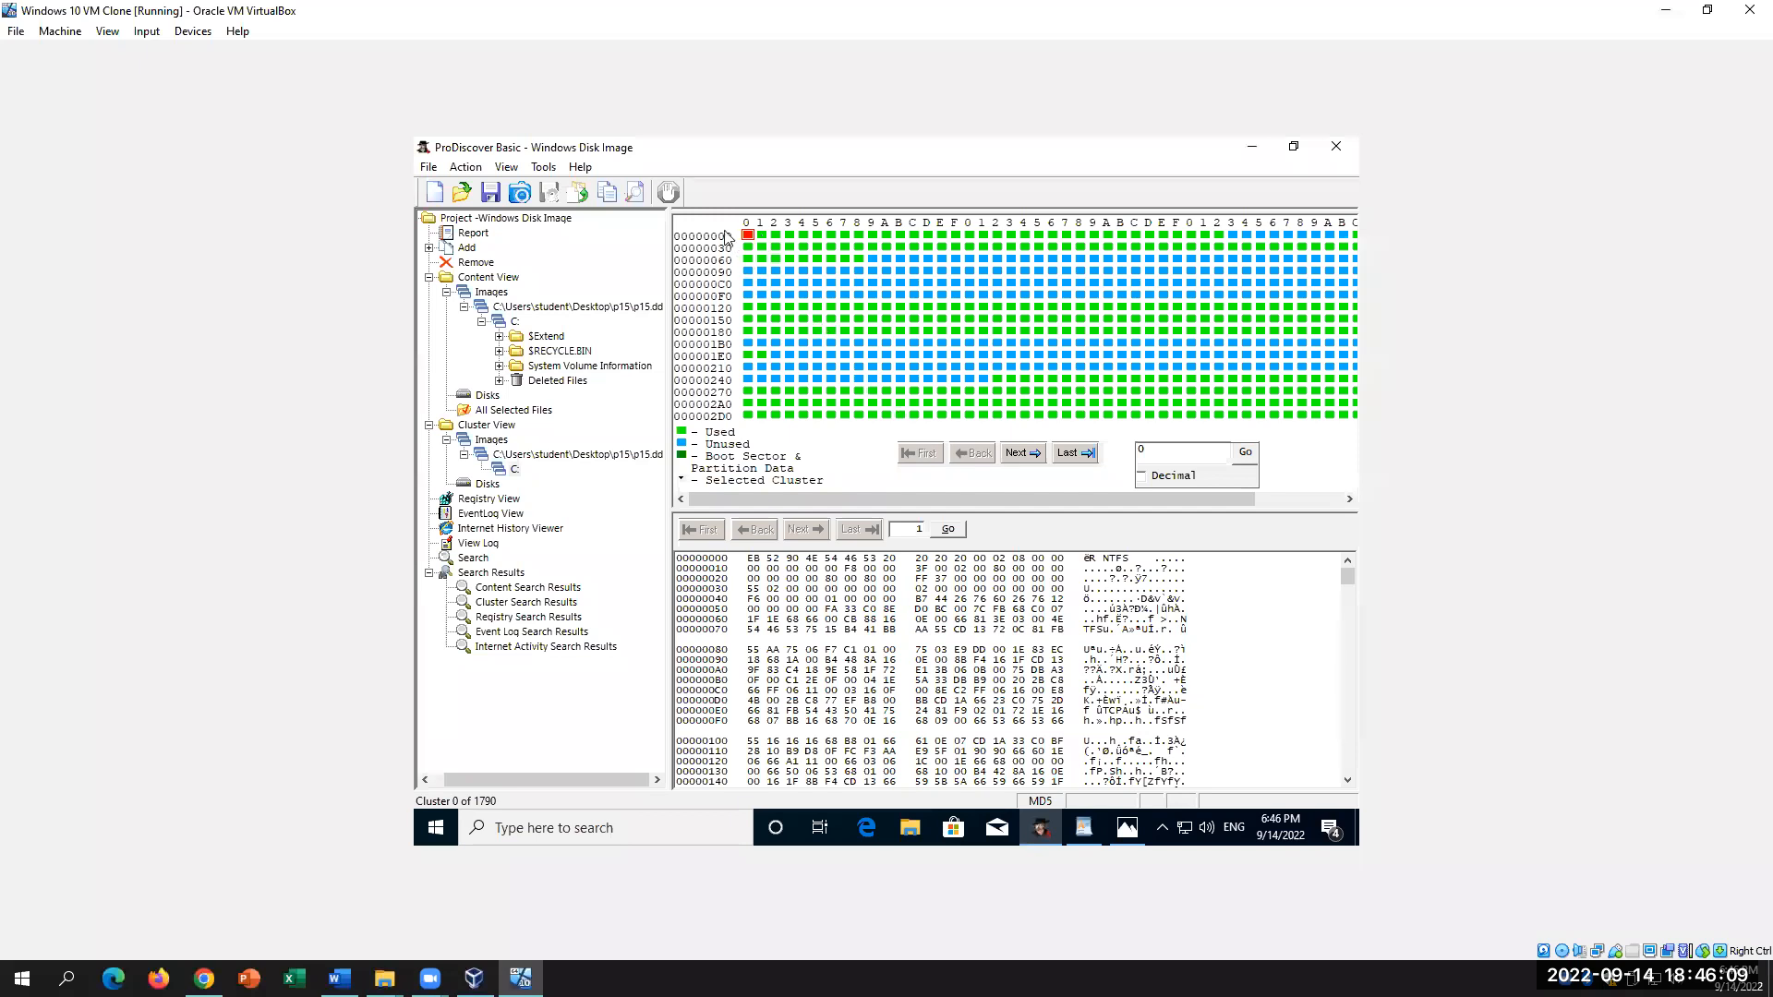
pyautogui.click(761, 236)
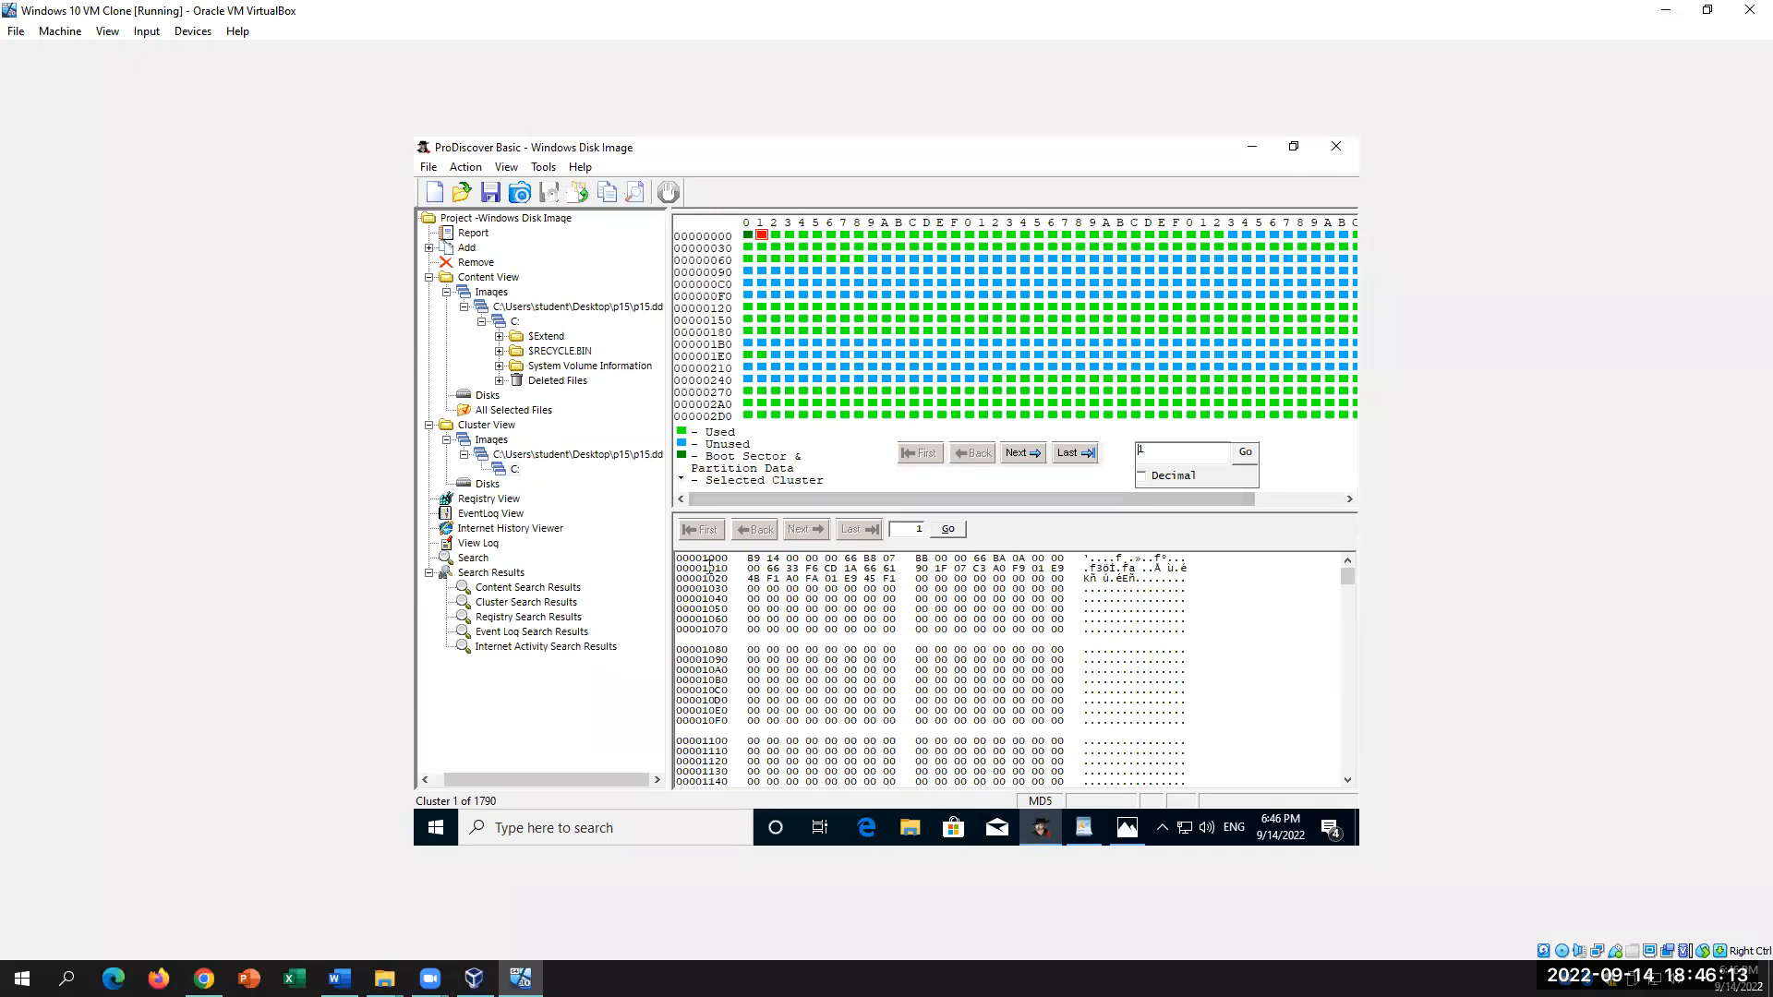
pyautogui.moveTo(704, 560); pyautogui.dragTo(729, 560)
pyautogui.click(733, 557)
pyautogui.click(774, 235)
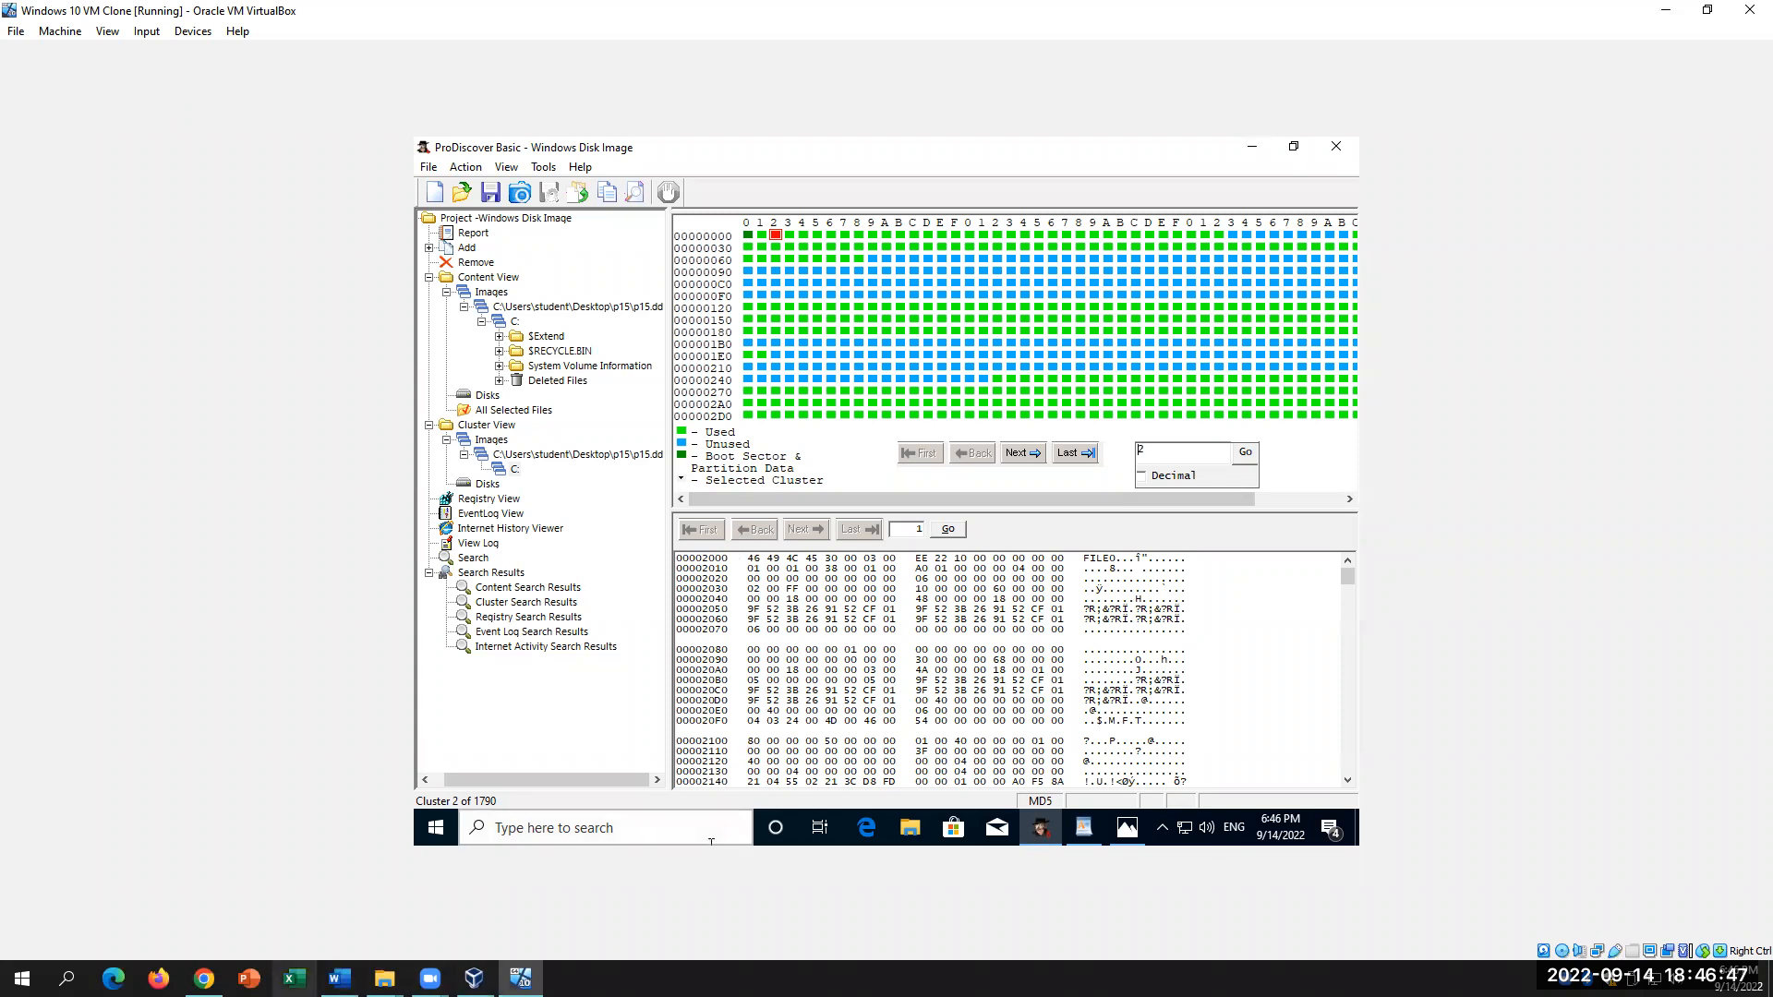
pyautogui.click(338, 978)
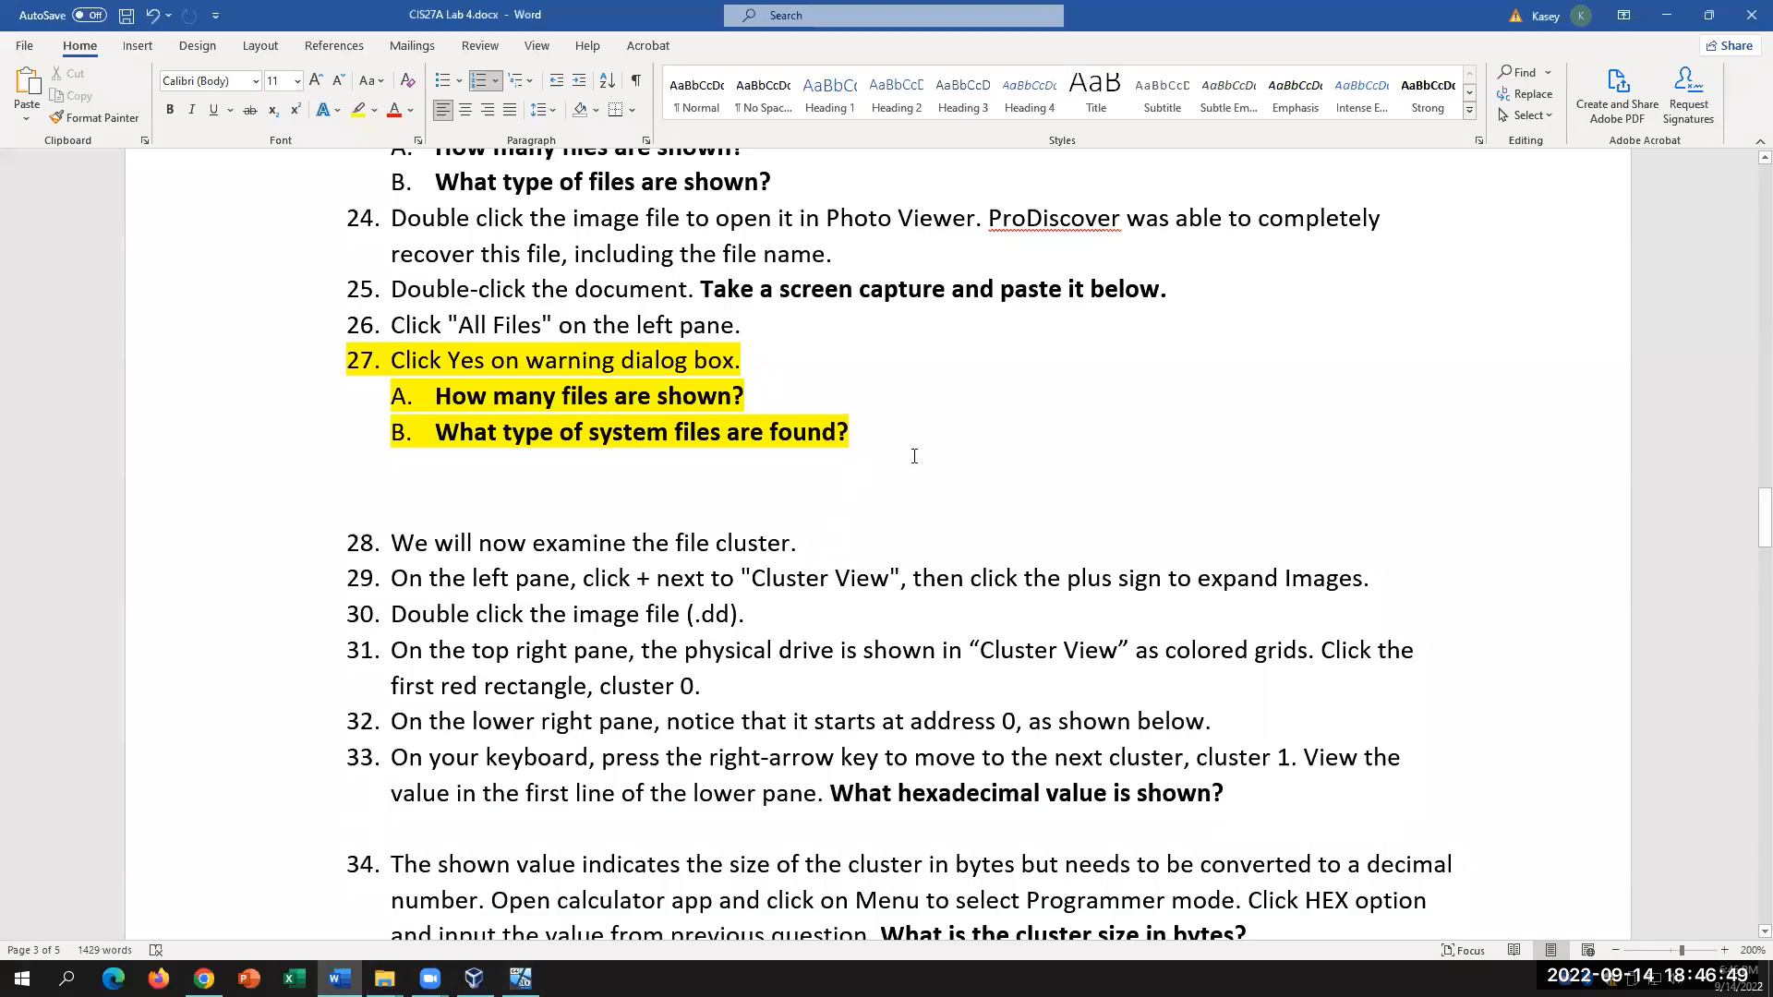
# Step: Review step 31, scroll Word to step 34, then display cluster 0 in ProDiscover
pyautogui.moveTo(437, 688); pyautogui.dragTo(774, 681)
pyautogui.click(774, 682)
pyautogui.scroll(-1, 494, 657)
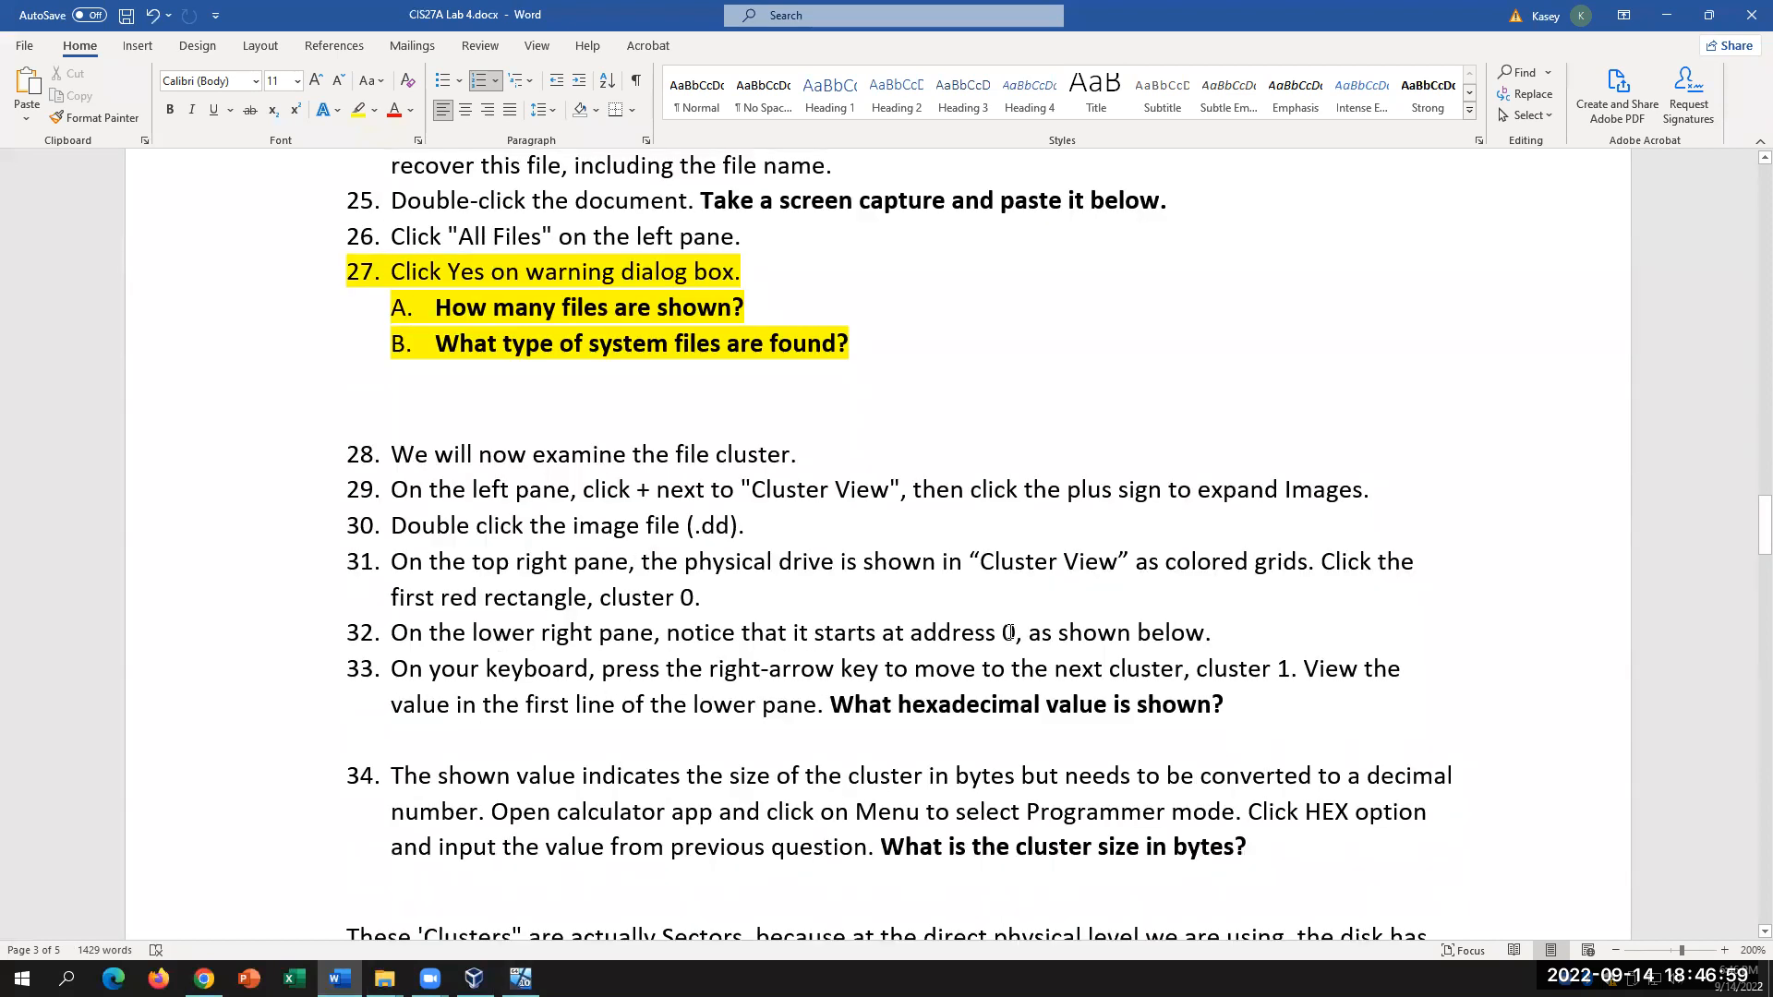
pyautogui.click(521, 978)
pyautogui.click(749, 236)
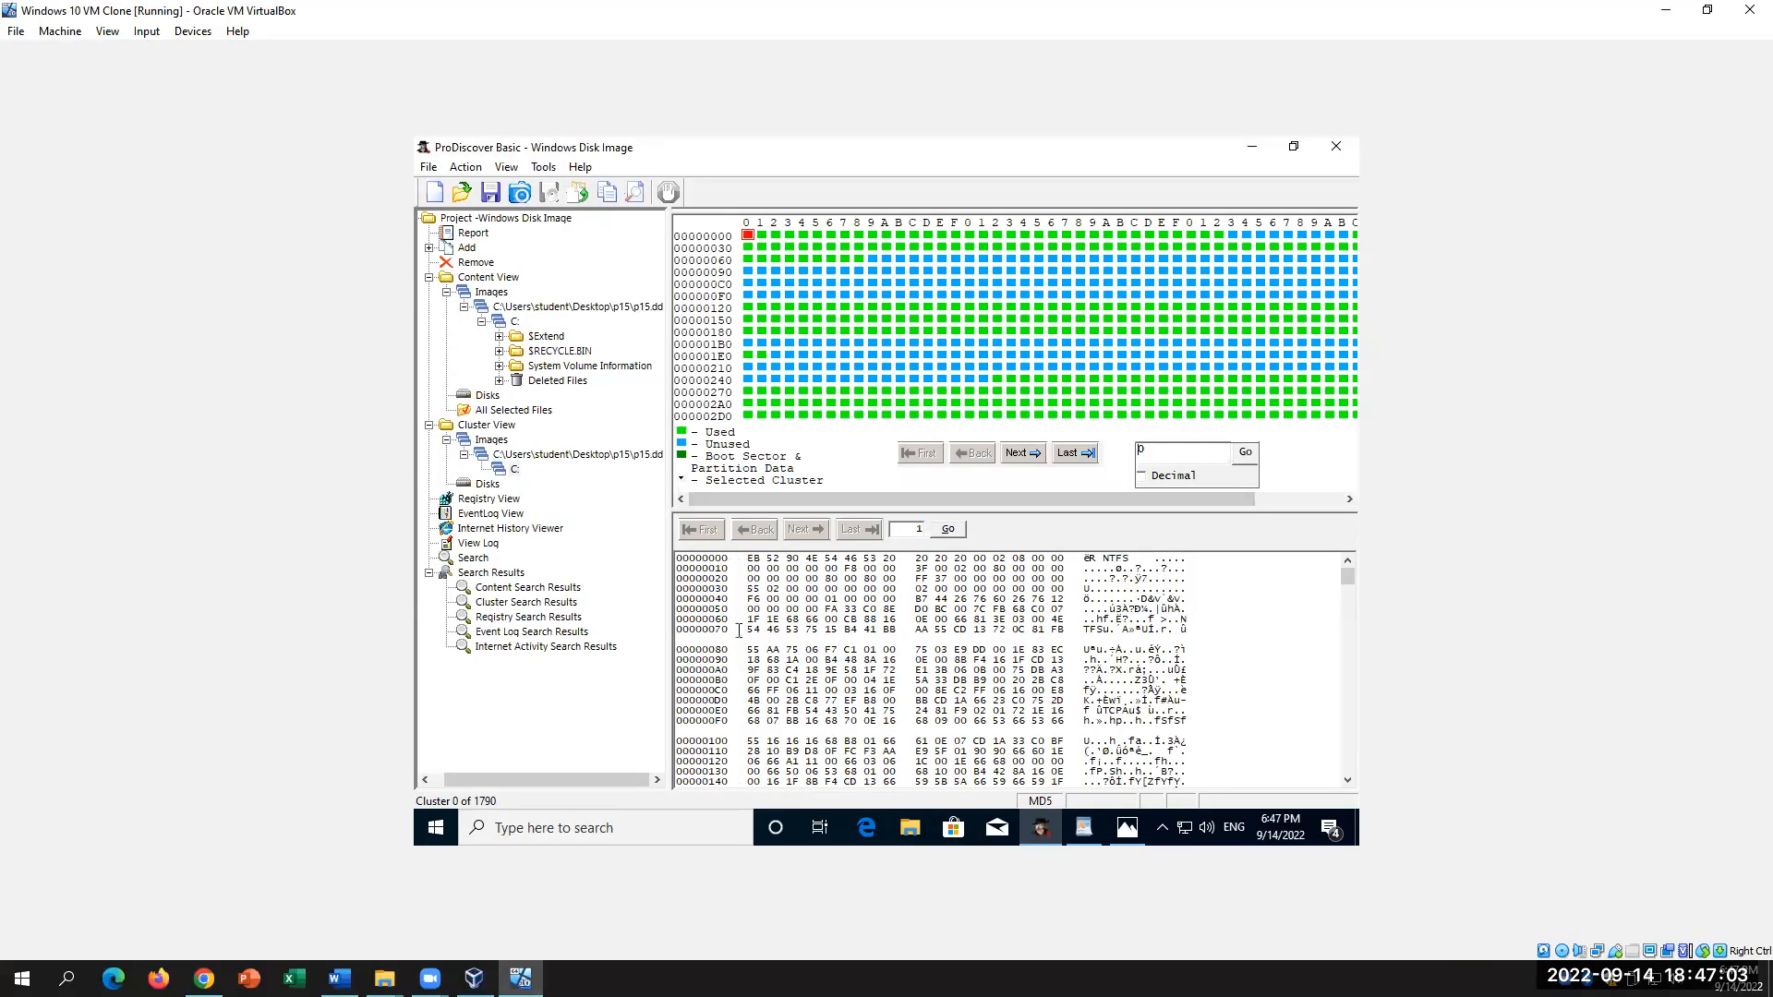
# Step: Check cluster offsets 00000000 and 00001000 and cluster 2's FILE0 record, then return to Word
pyautogui.moveTo(732, 560); pyautogui.dragTo(653, 554)
pyautogui.click(762, 236)
pyautogui.moveTo(734, 559); pyautogui.dragTo(658, 554)
pyautogui.click(776, 236)
pyautogui.moveTo(734, 566)
pyautogui.mouseDown()
pyautogui.moveTo(681, 556)
pyautogui.moveTo(723, 562)
pyautogui.mouseUp()
pyautogui.click(740, 566)
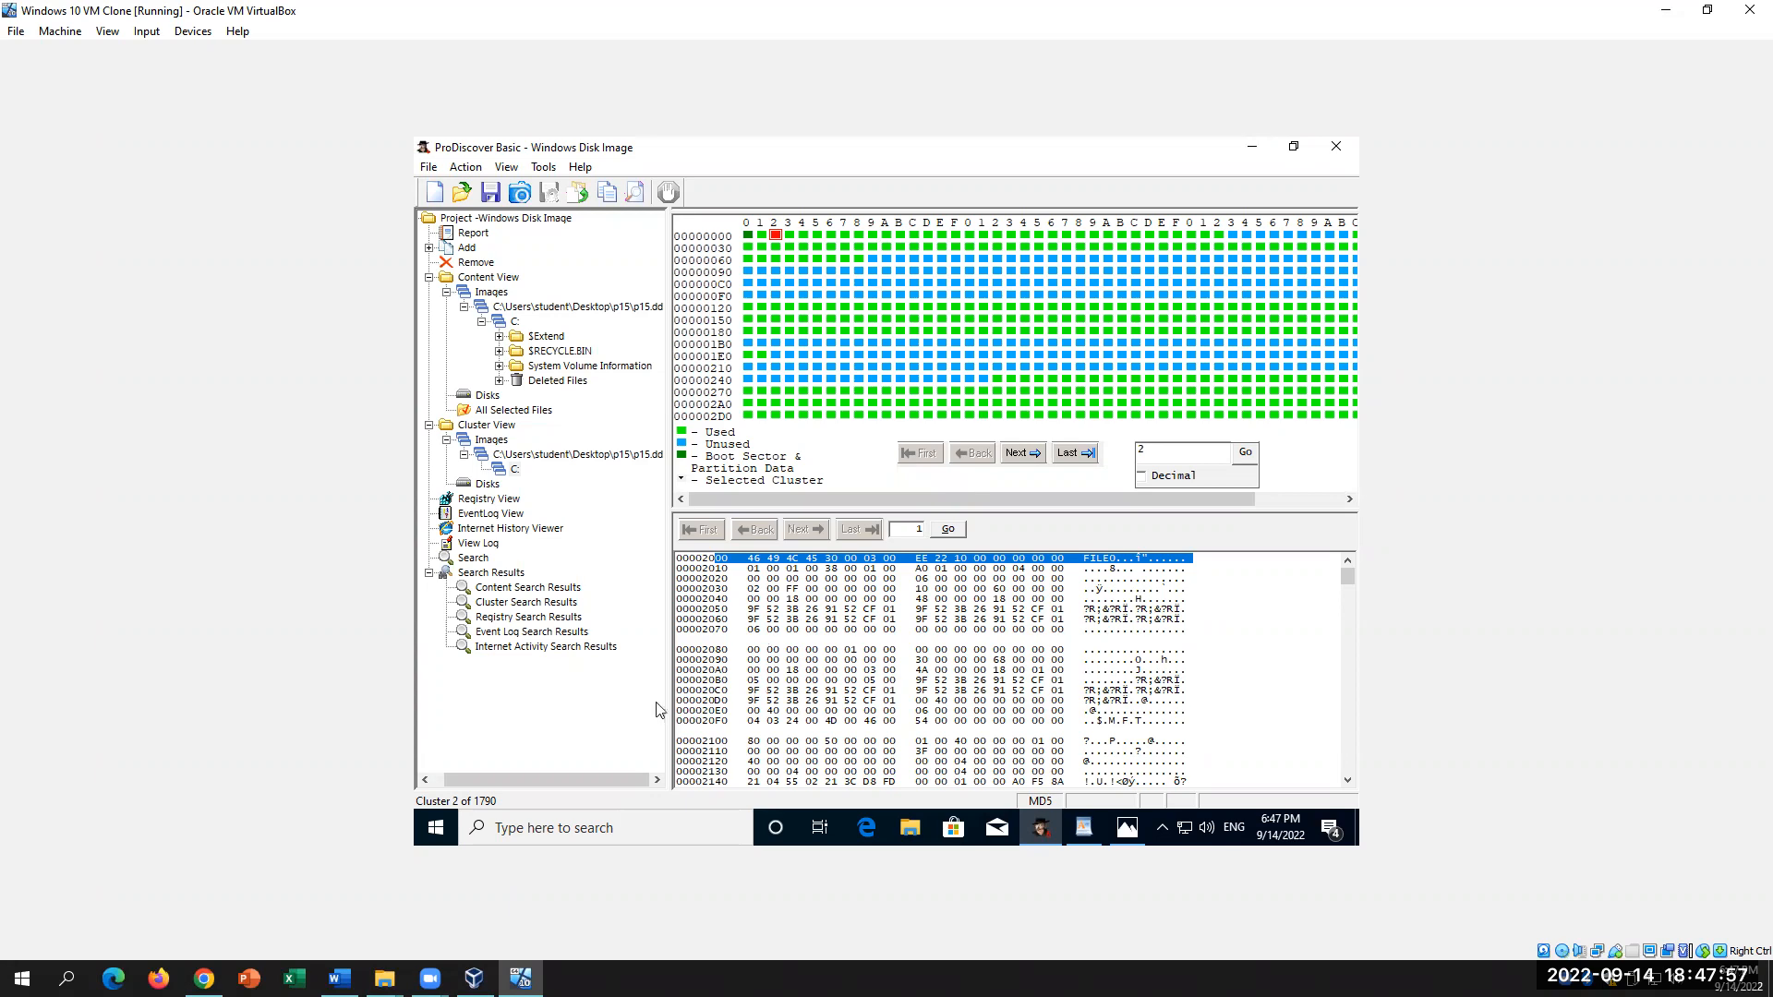
pyautogui.click(339, 978)
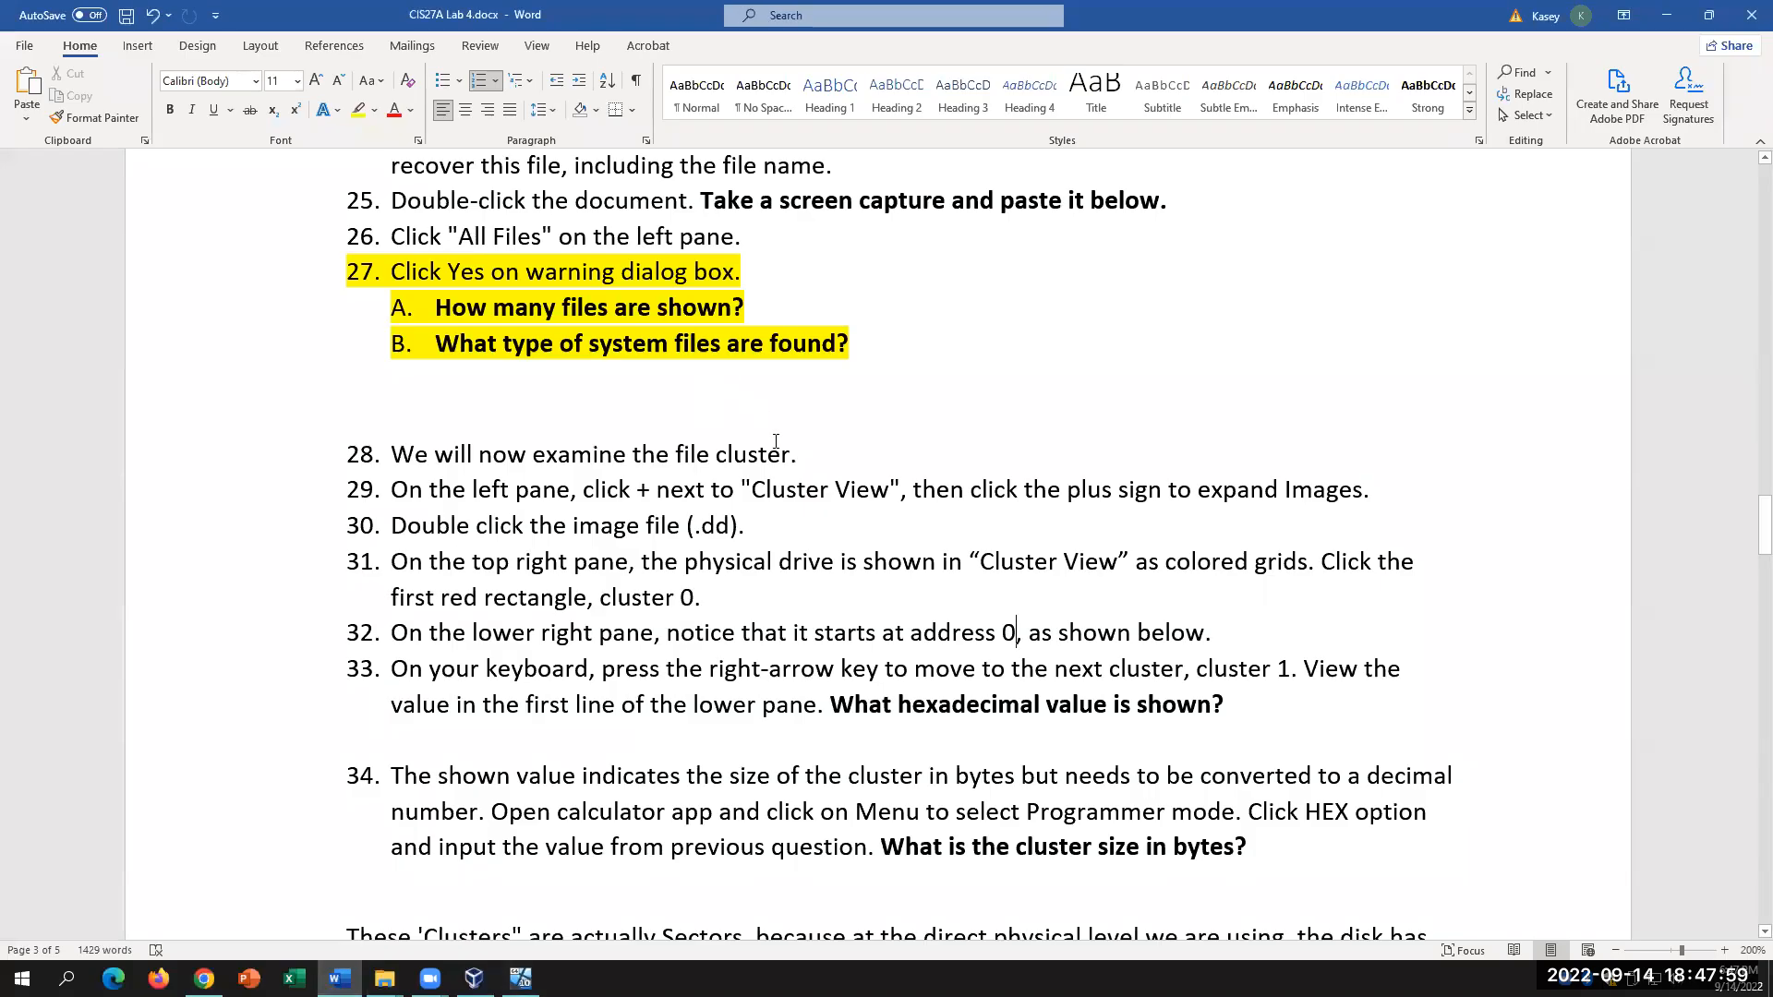
# Step: Type 1000 as the hexadecimal value answer in step 33, then return to ProDiscover
pyautogui.moveTo(884, 633); pyautogui.dragTo(1029, 635)
pyautogui.click(1218, 636)
pyautogui.moveTo(1292, 669); pyautogui.dragTo(1011, 668)
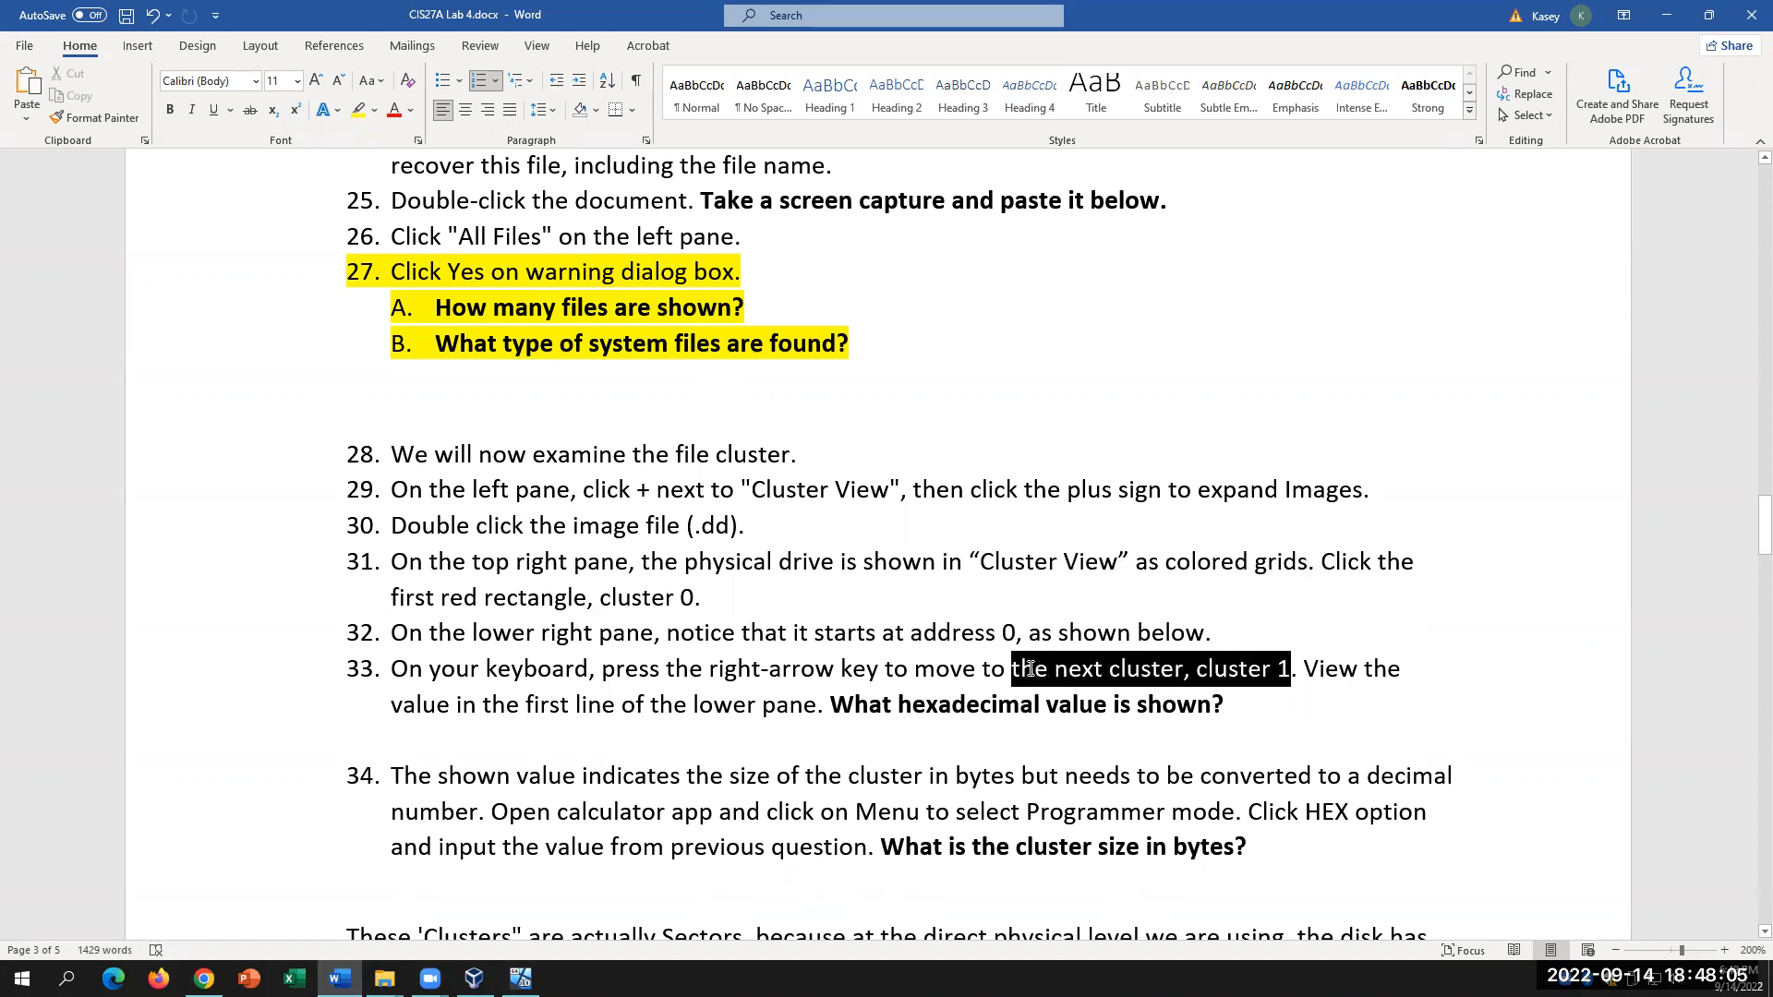
pyautogui.click(1257, 702)
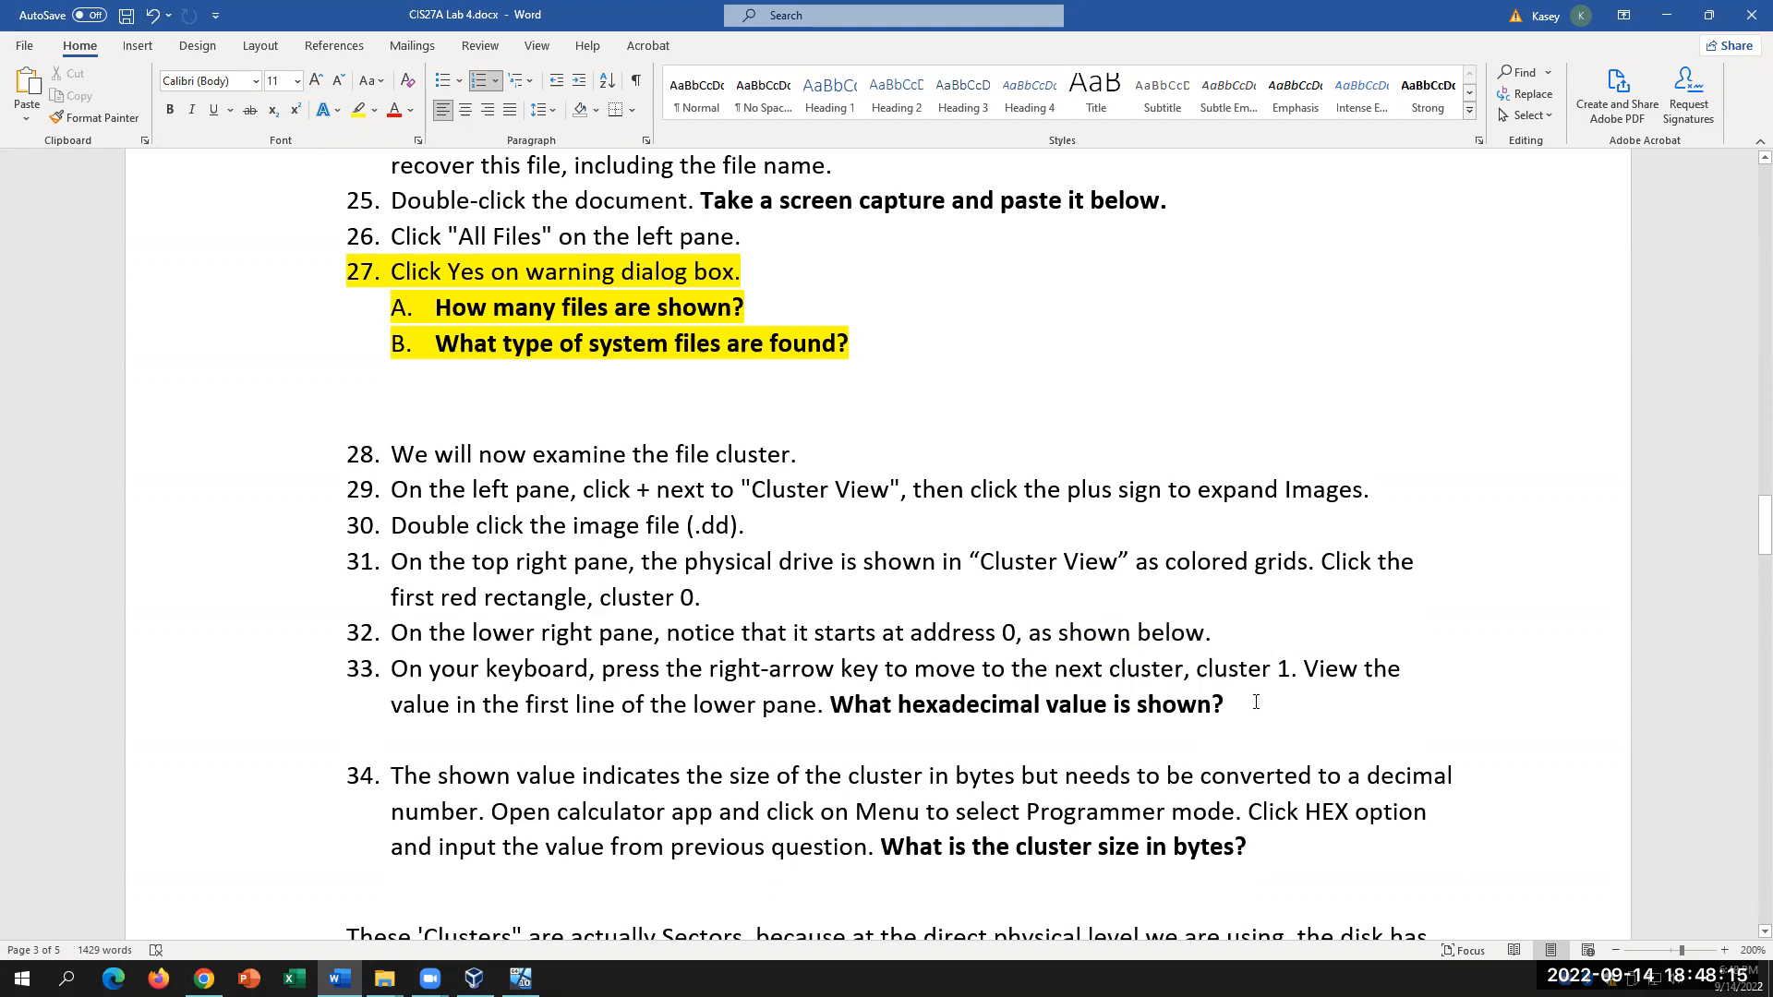
pyautogui.write('1000')
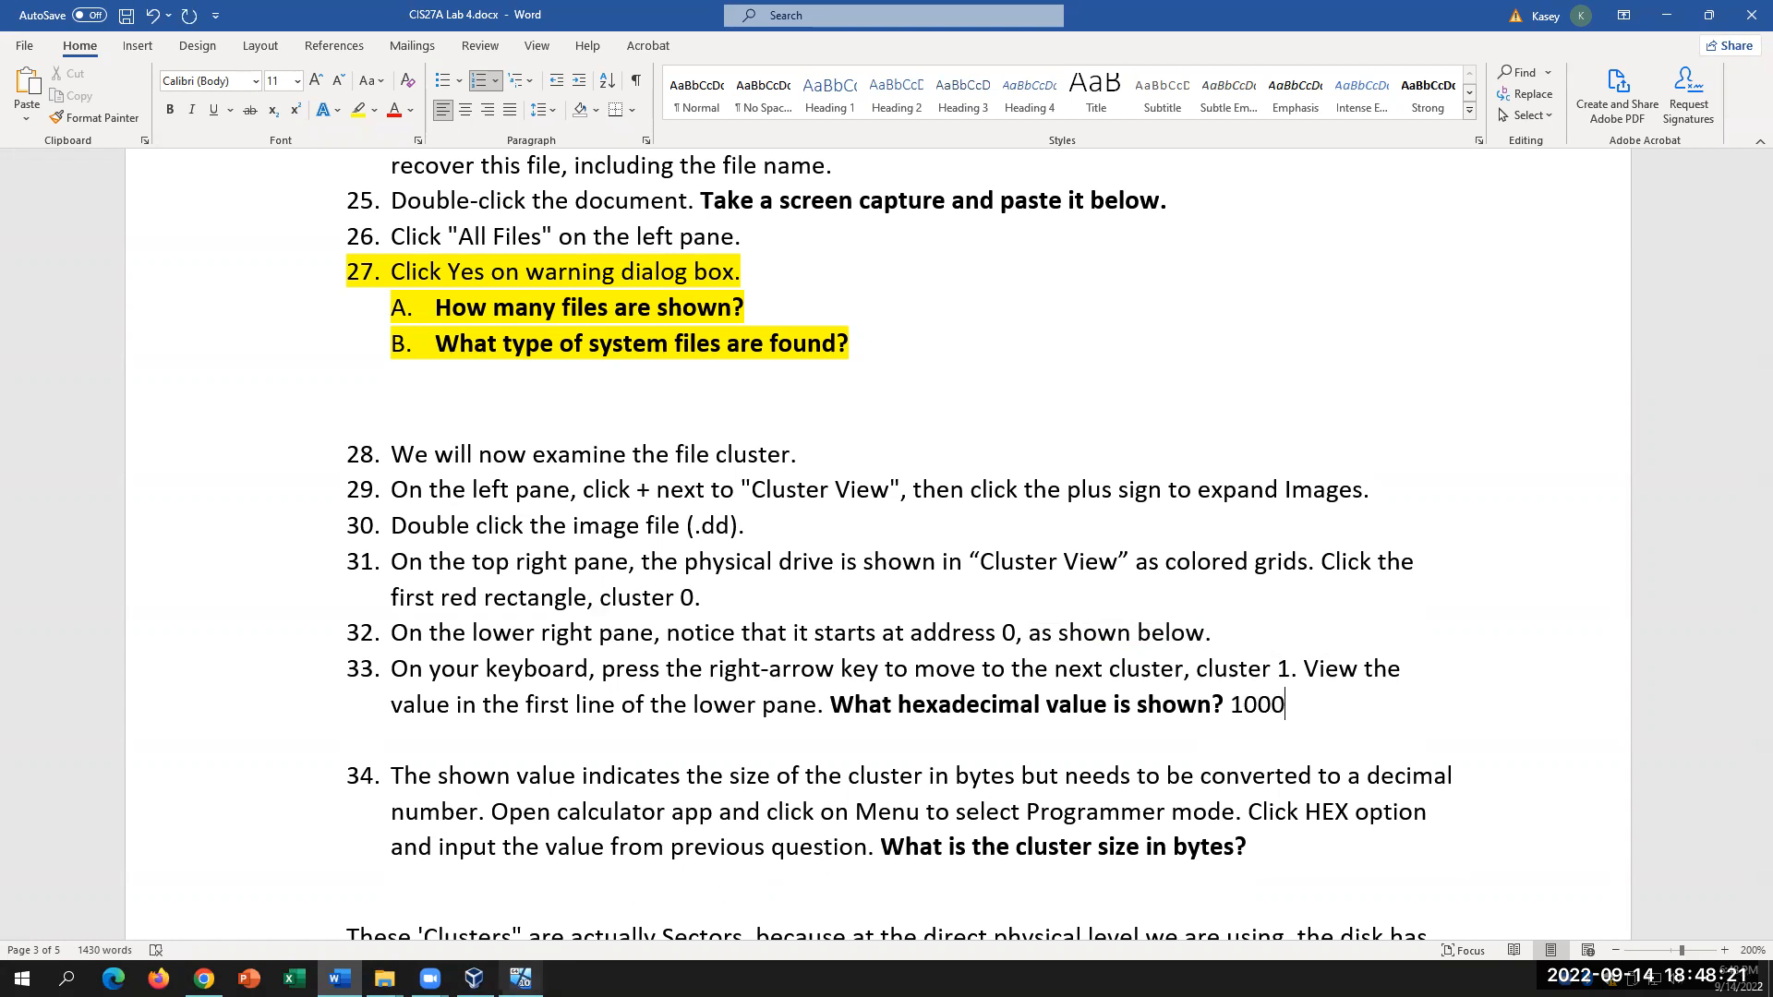
pyautogui.click(520, 977)
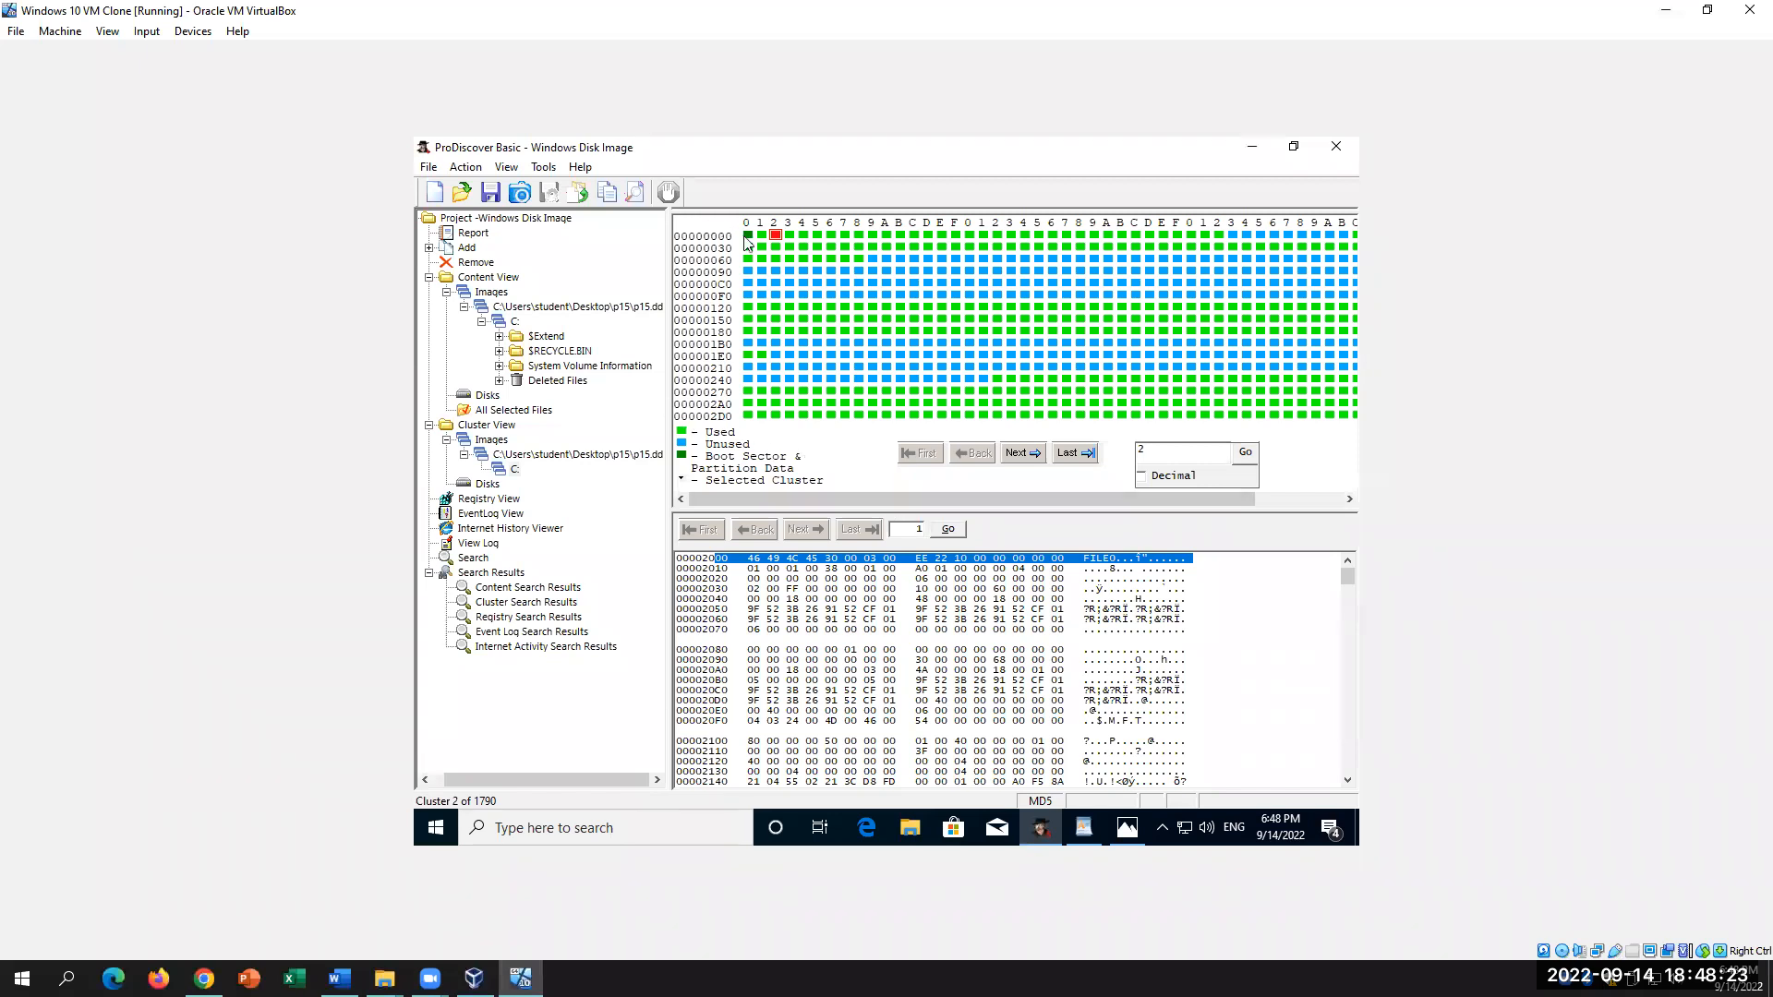
# Step: Show cluster 0 at offset 00000000, then cluster 1 at 00001000, and examine its first bytes
pyautogui.click(750, 234)
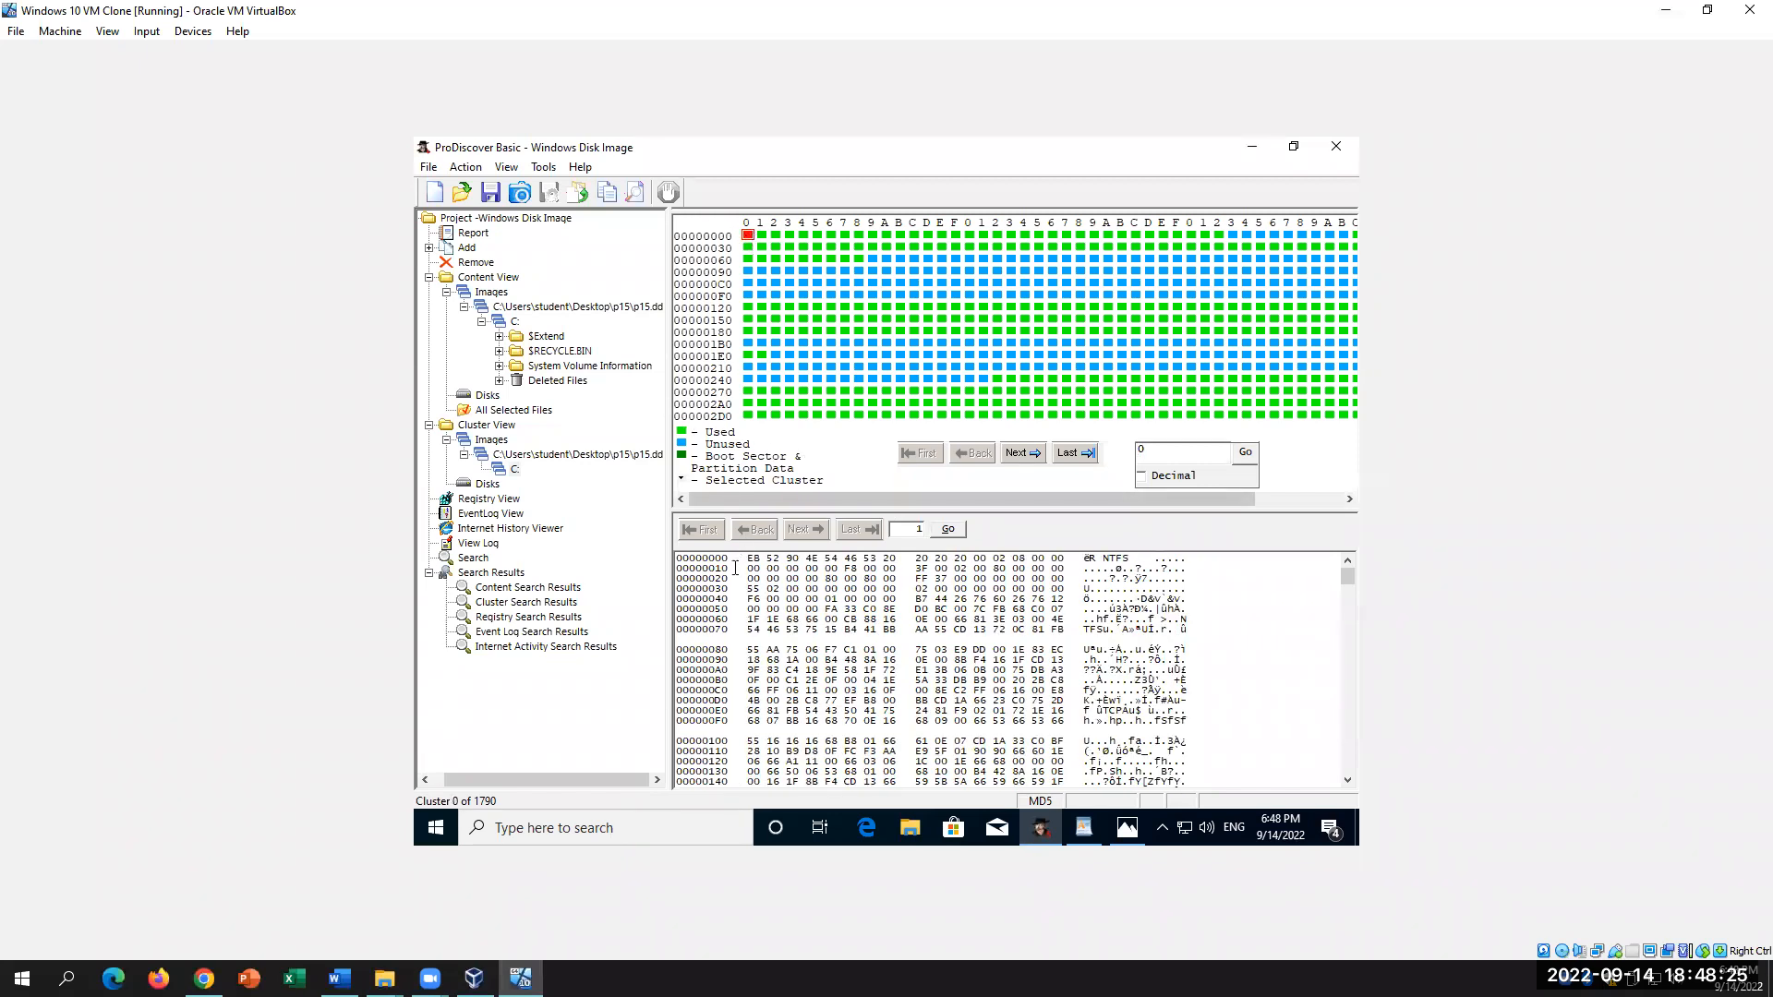
pyautogui.moveTo(735, 560); pyautogui.dragTo(646, 554)
pyautogui.click(762, 235)
pyautogui.moveTo(738, 559); pyautogui.dragTo(663, 557)
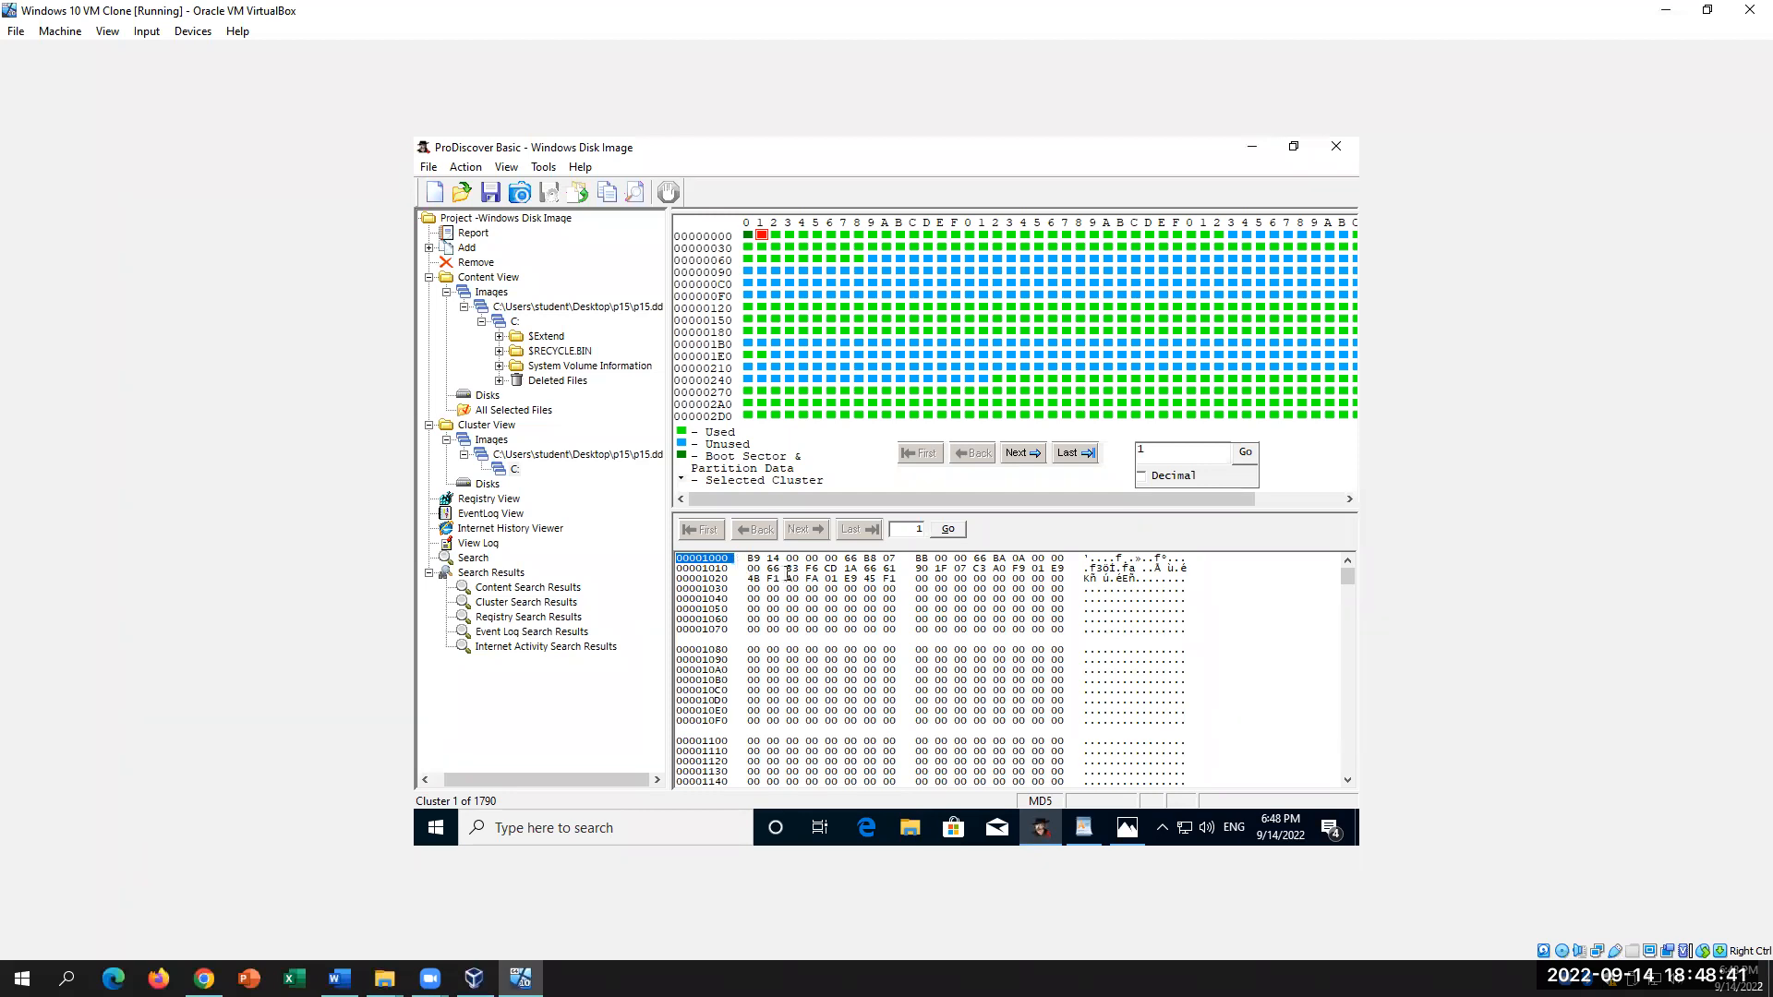
pyautogui.moveTo(753, 559); pyautogui.dragTo(1134, 659)
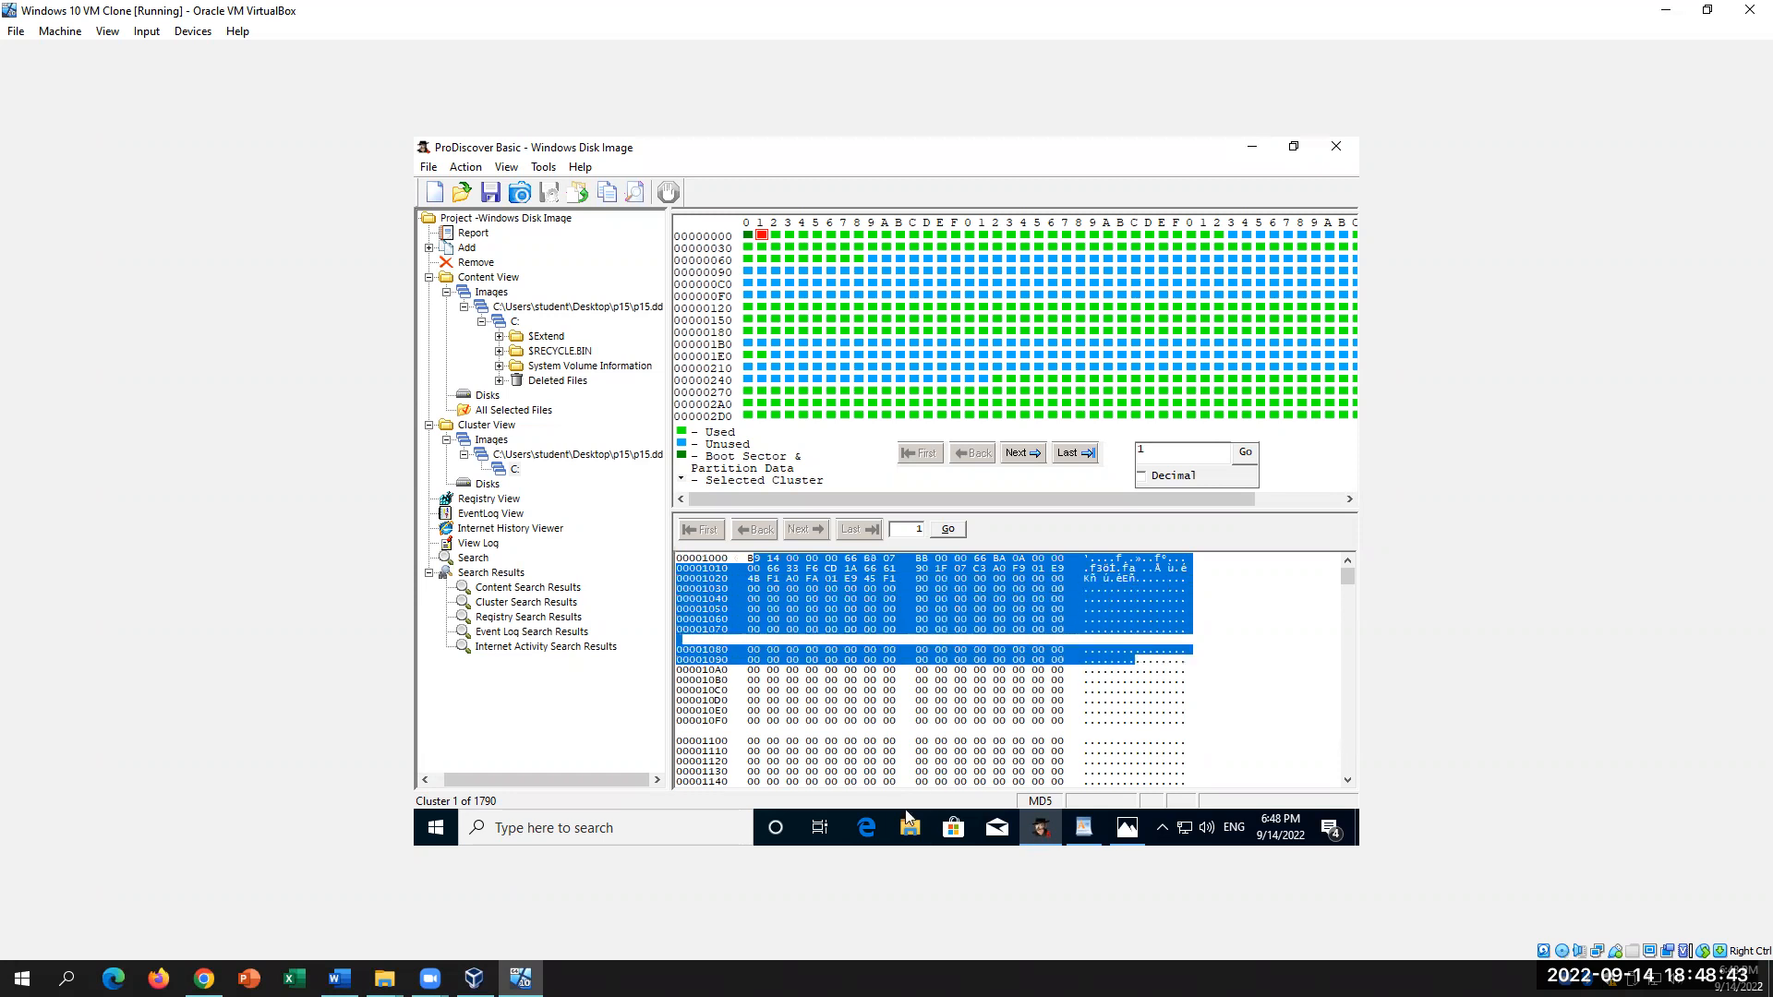
pyautogui.click(728, 558)
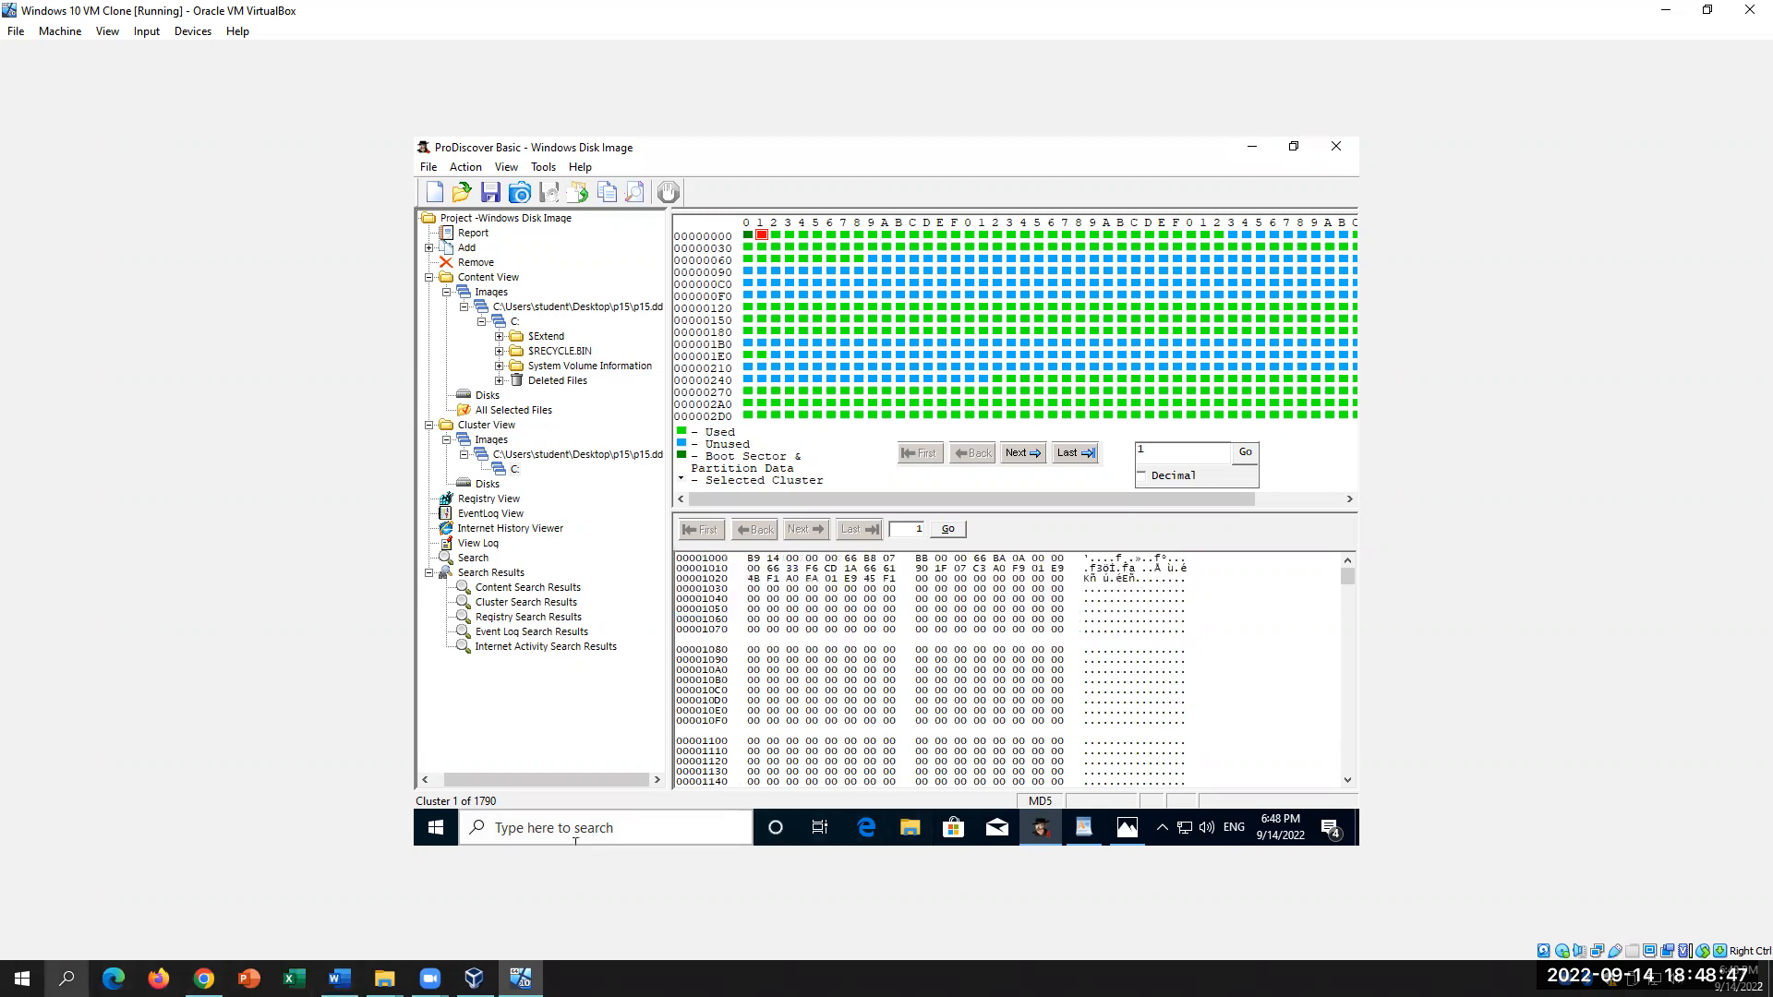
pyautogui.click(65, 977)
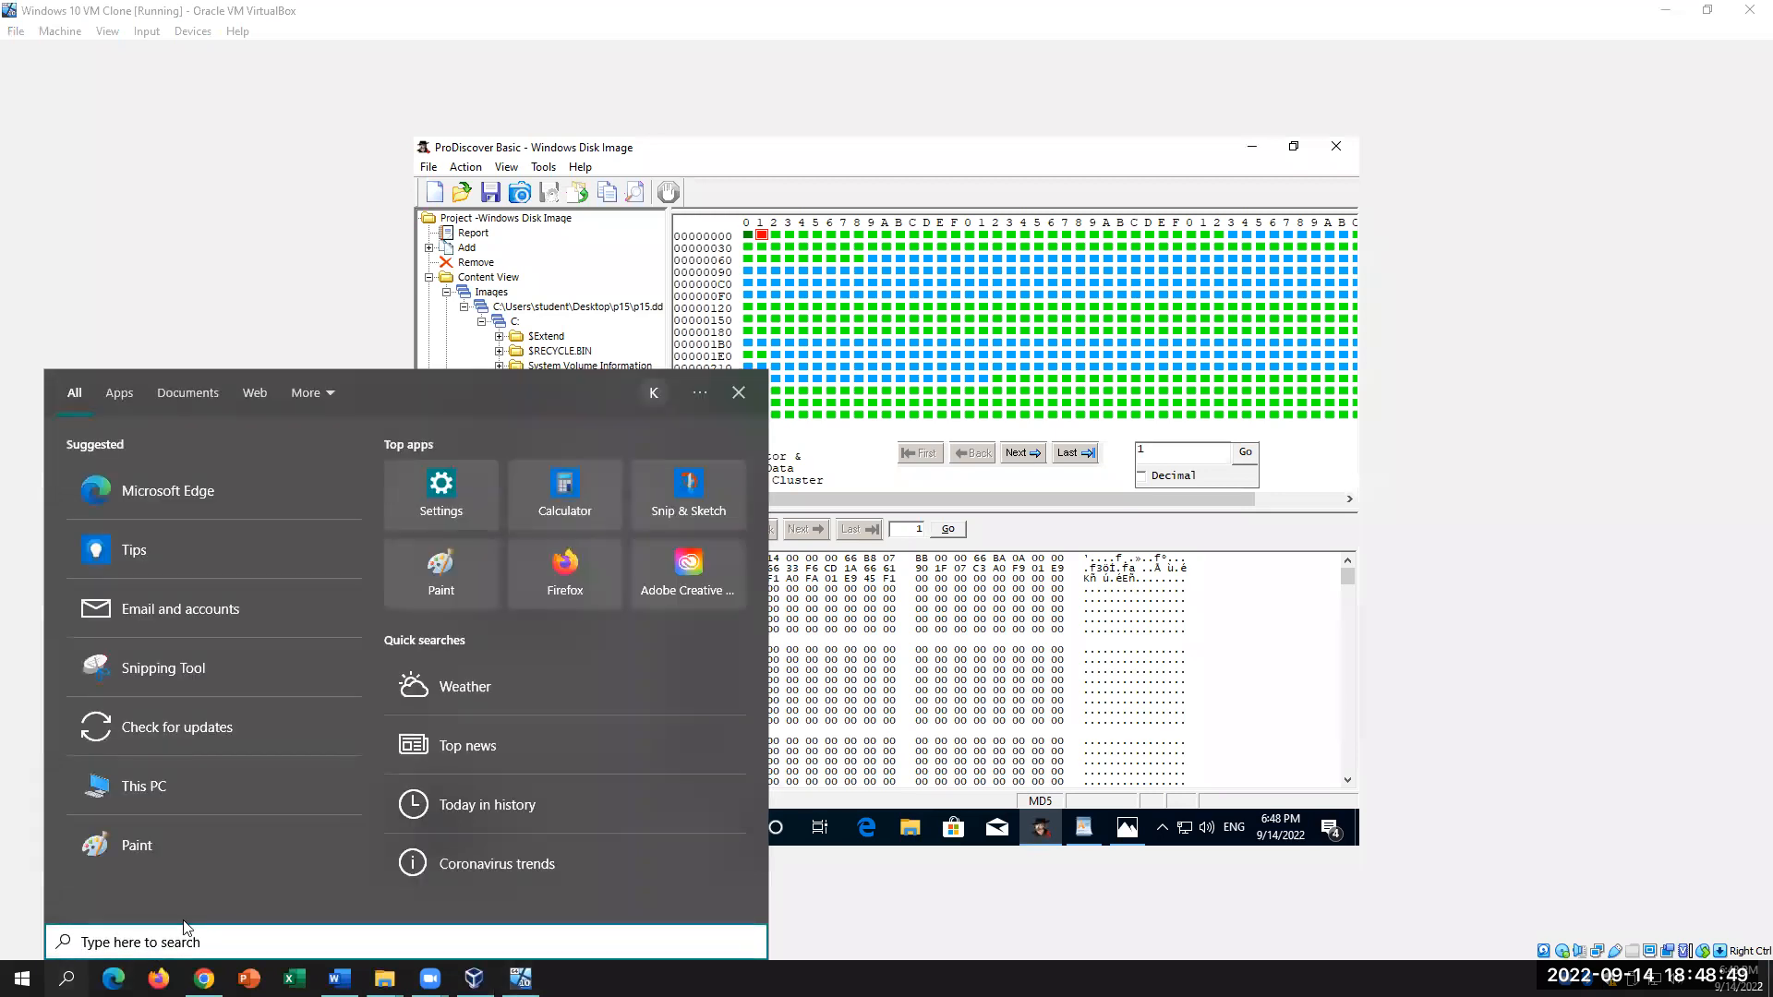
# Step: Launch Calculator with 'cal' and switch it to Programmer mode
pyautogui.write('cal')
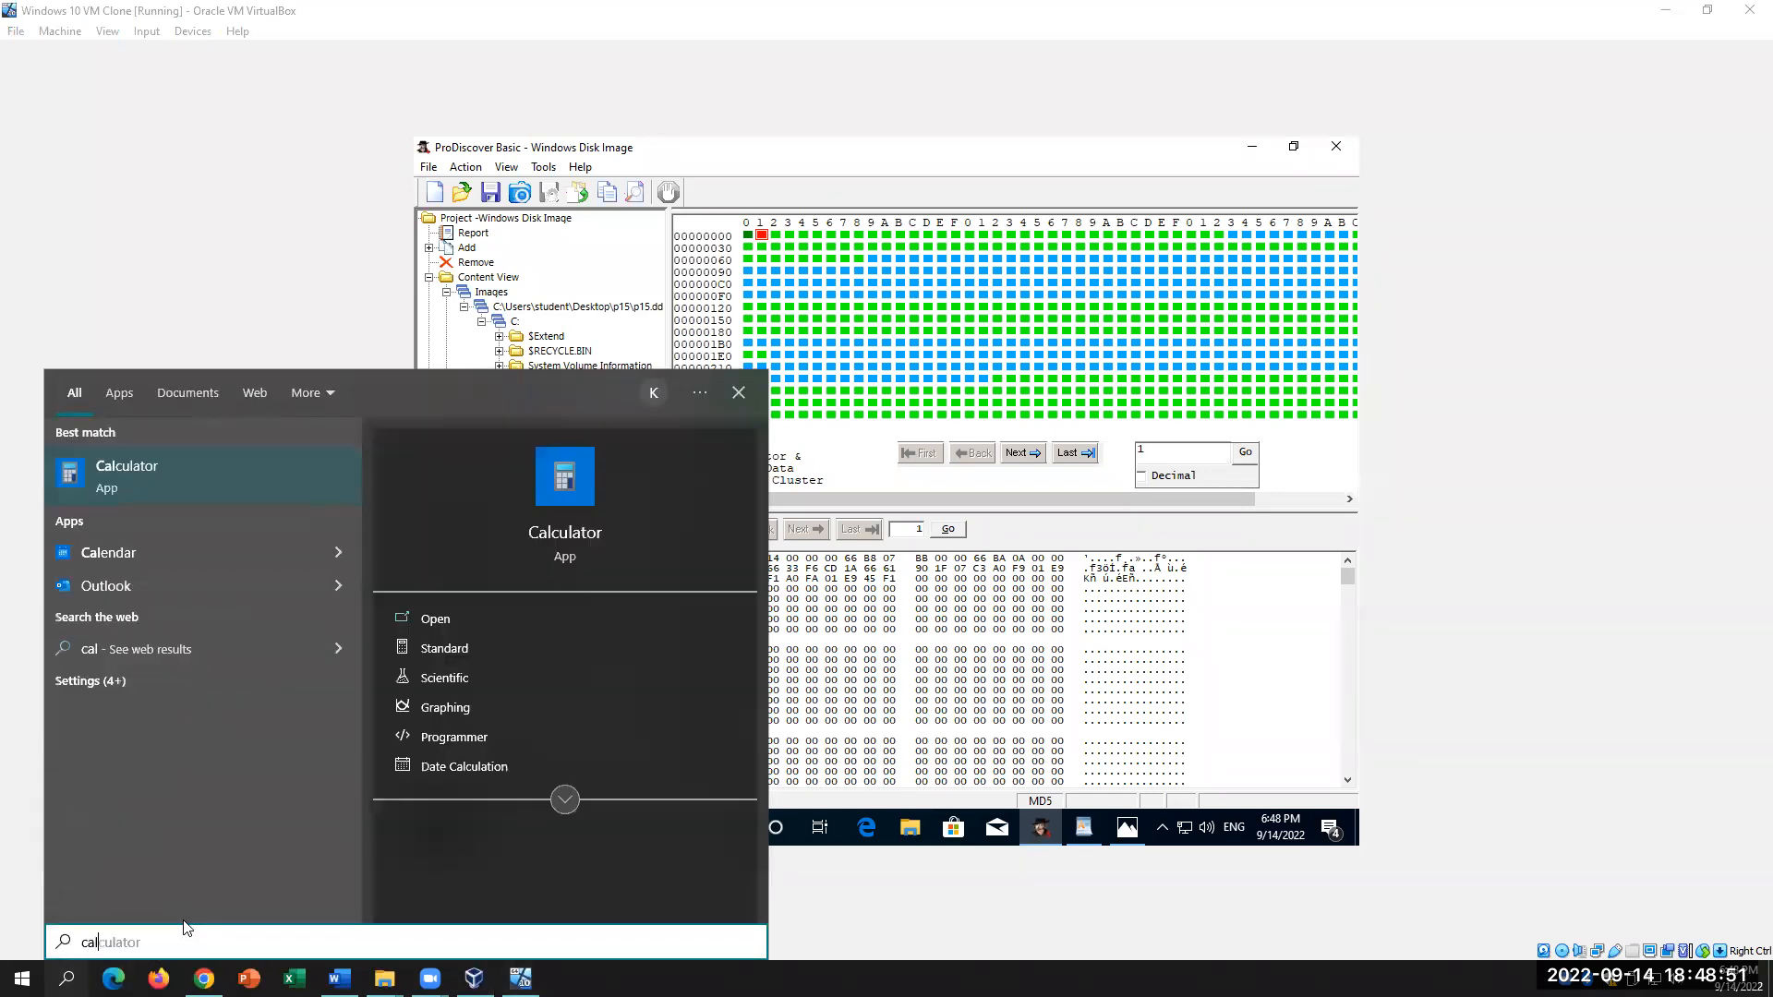
pyautogui.press('Return')
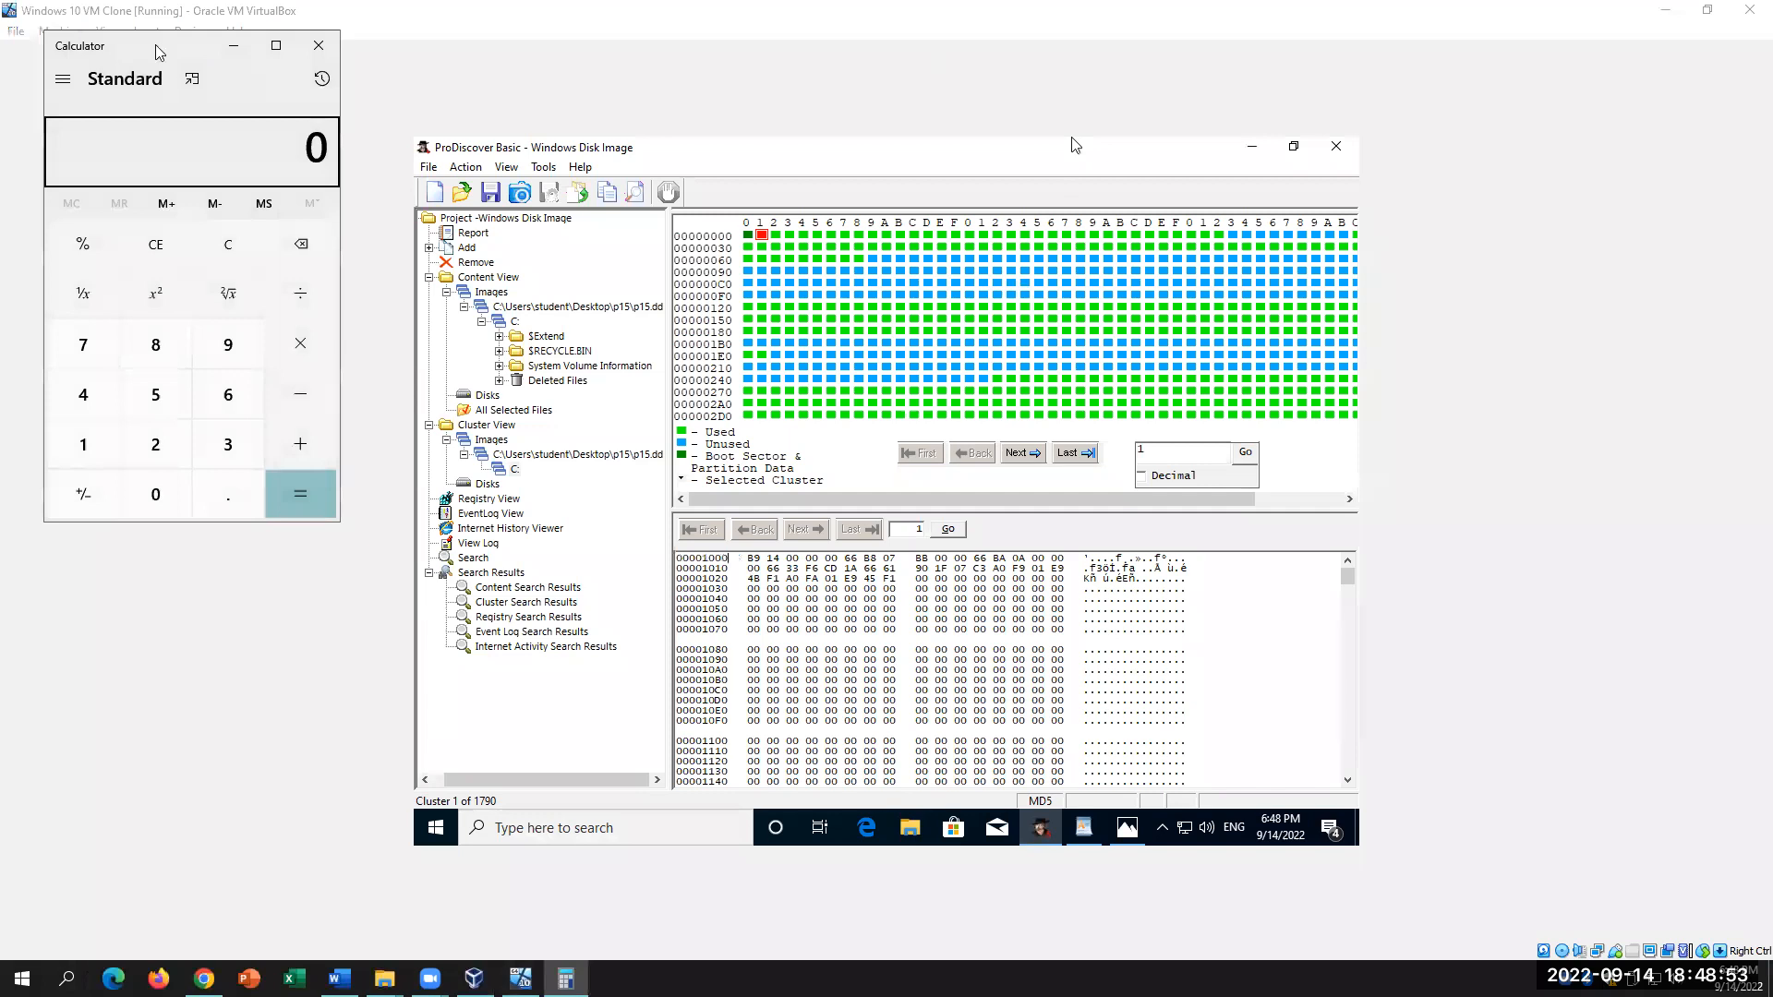
pyautogui.moveTo(158, 51); pyautogui.dragTo(368, 142)
pyautogui.click(273, 170)
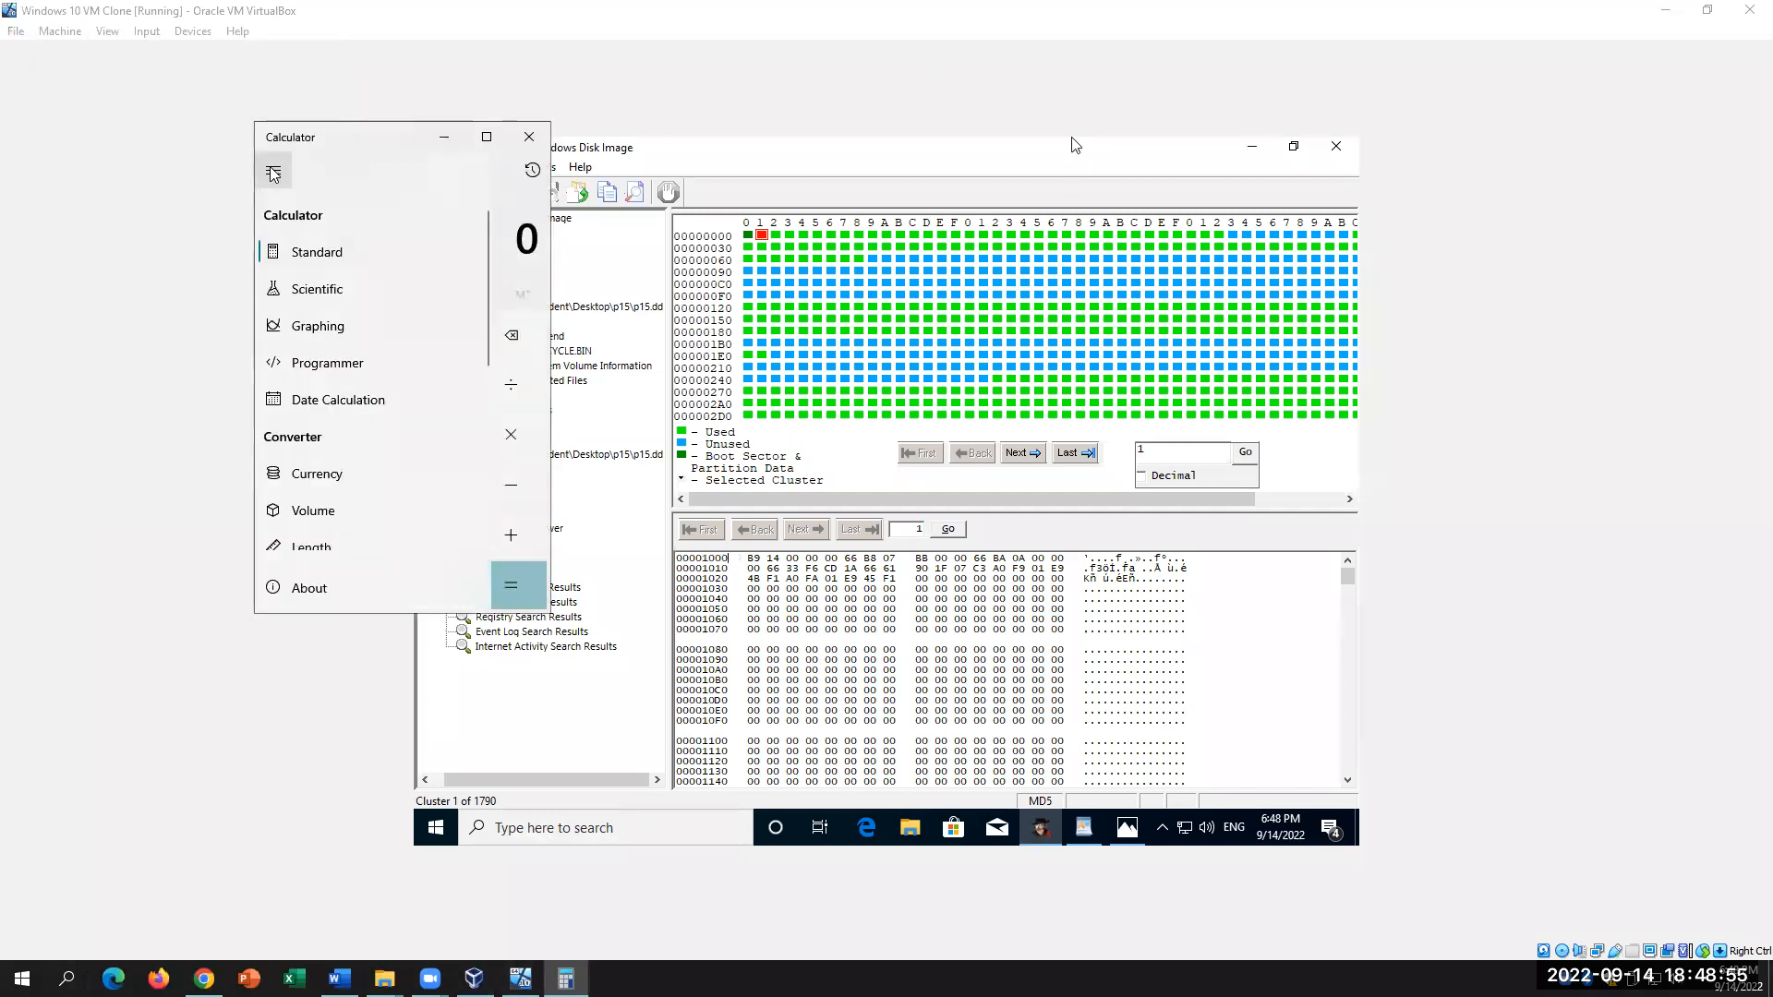
pyautogui.click(320, 373)
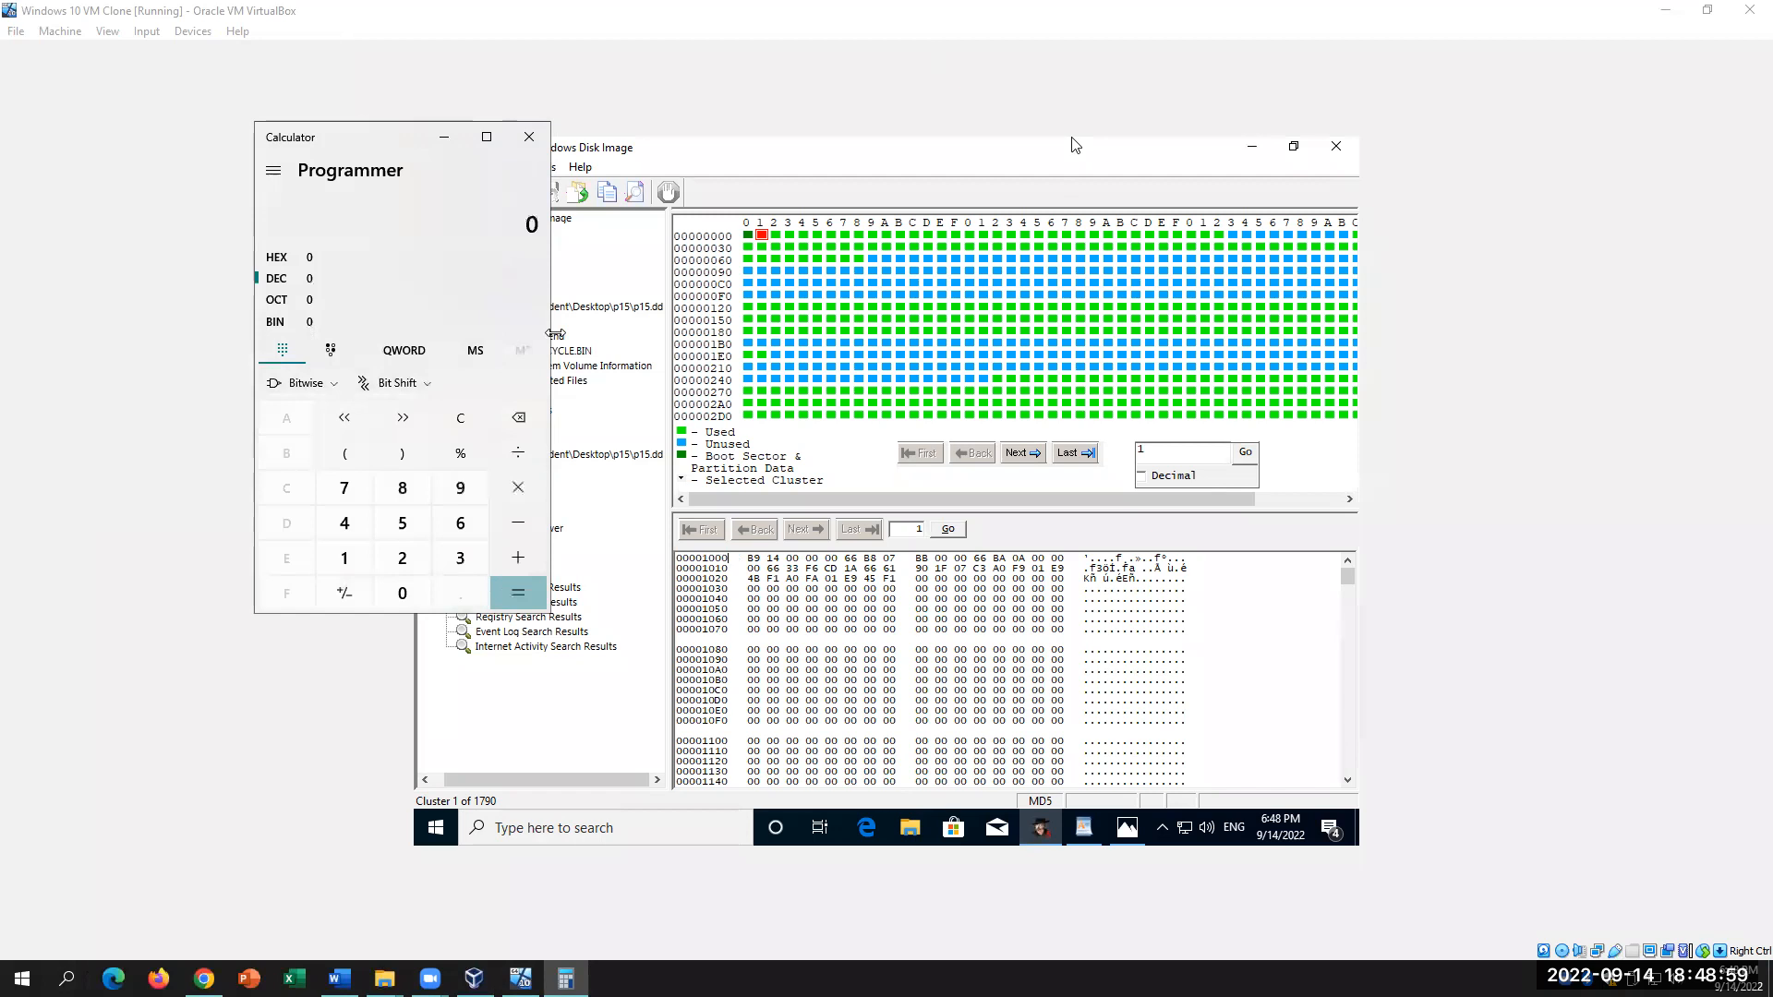
# Step: Enter hex 1000, read its decimal value 4,096, then select the 1000 answer in Word
pyautogui.click(295, 263)
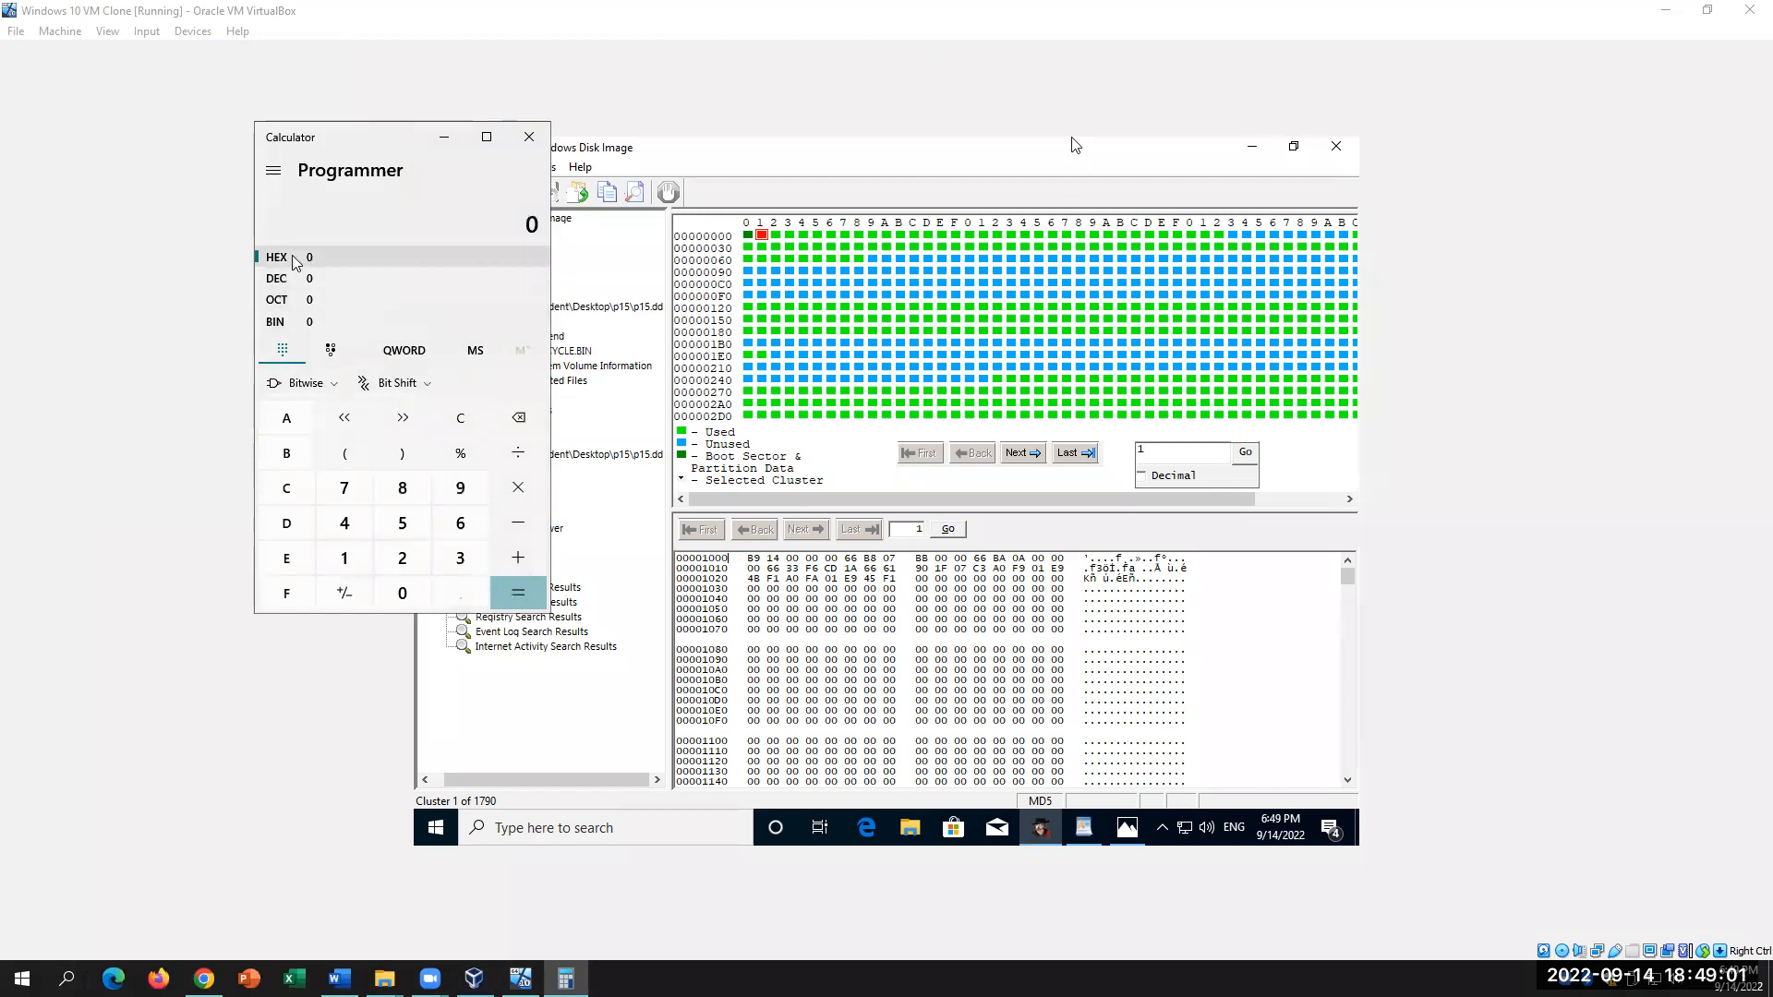
pyautogui.click(343, 558)
pyautogui.click(402, 593)
pyautogui.click(401, 592)
pyautogui.click(402, 593)
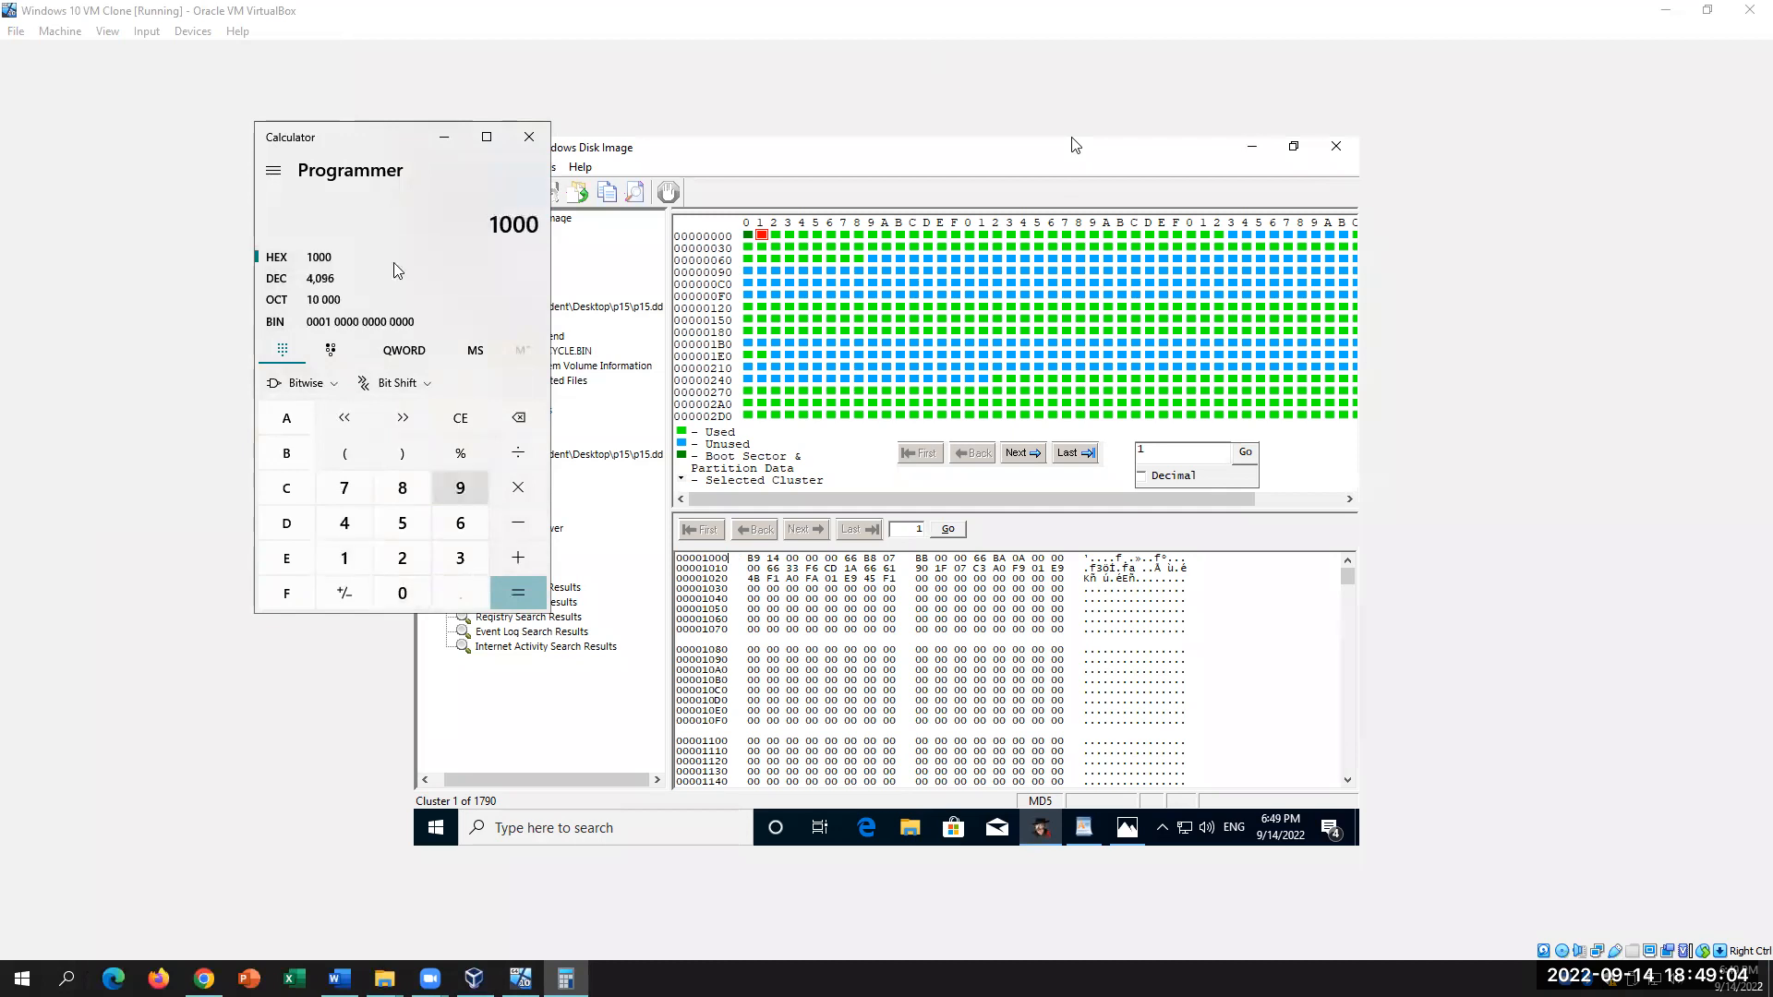
pyautogui.click(296, 289)
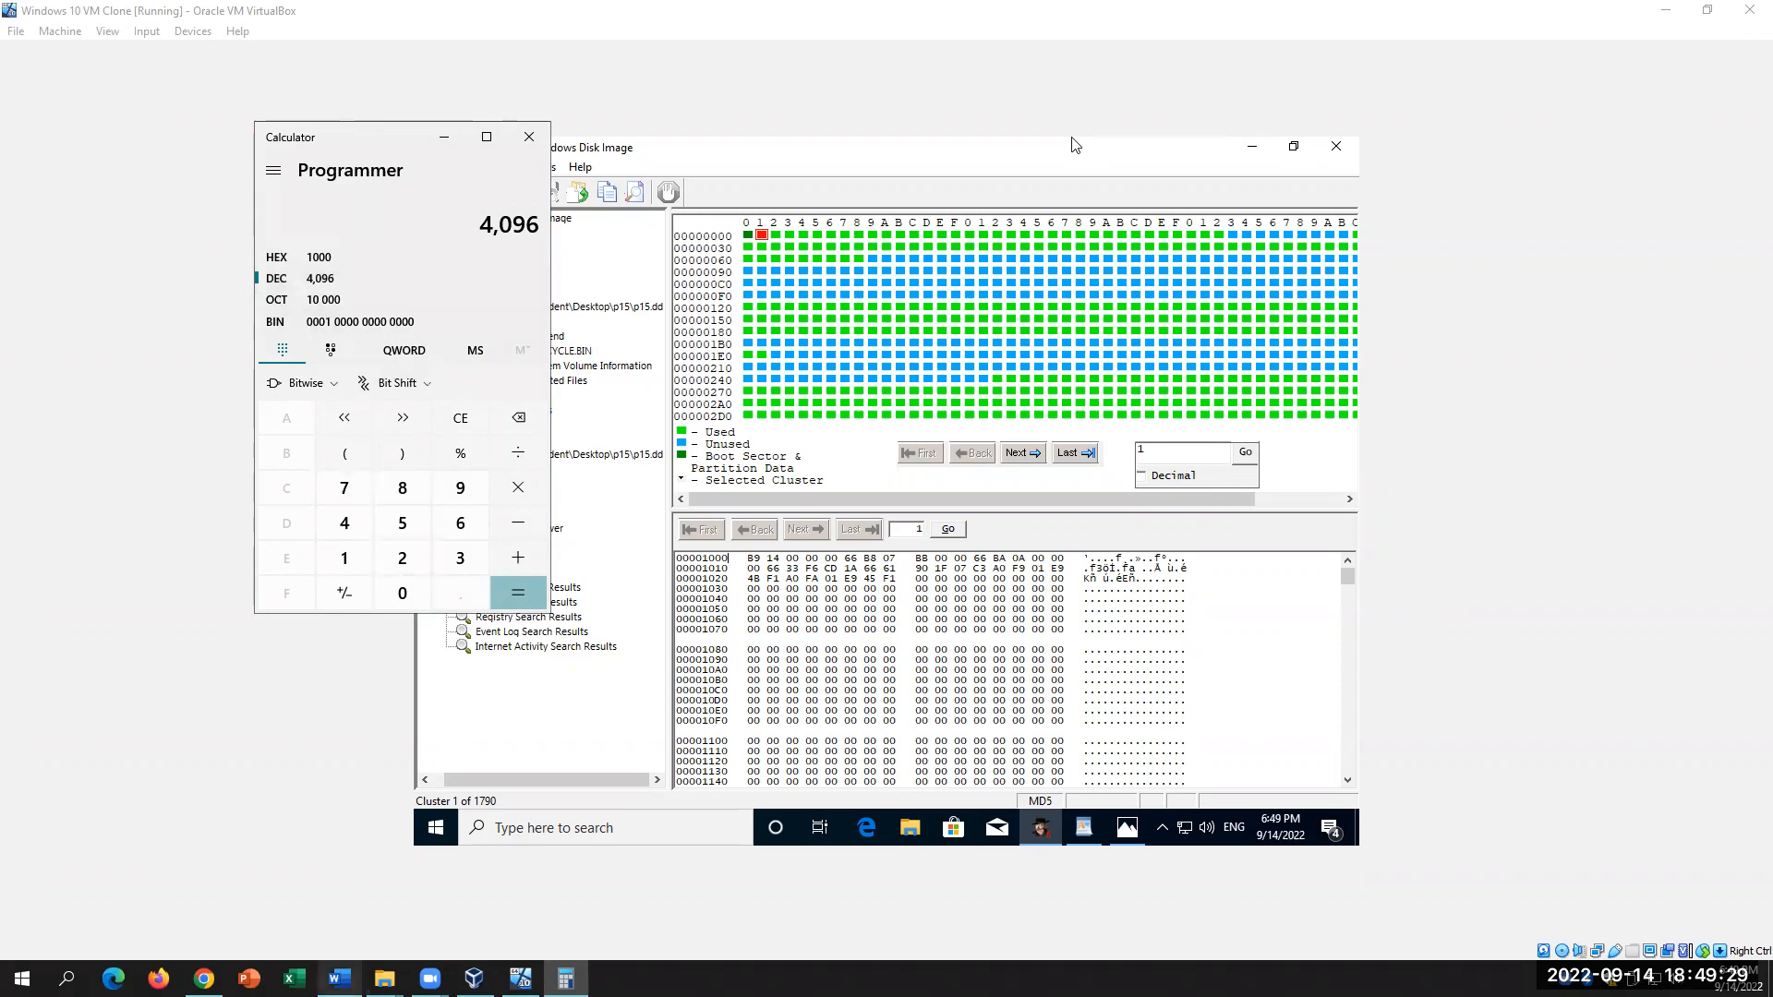
pyautogui.click(339, 977)
pyautogui.moveTo(1316, 720); pyautogui.dragTo(1229, 706)
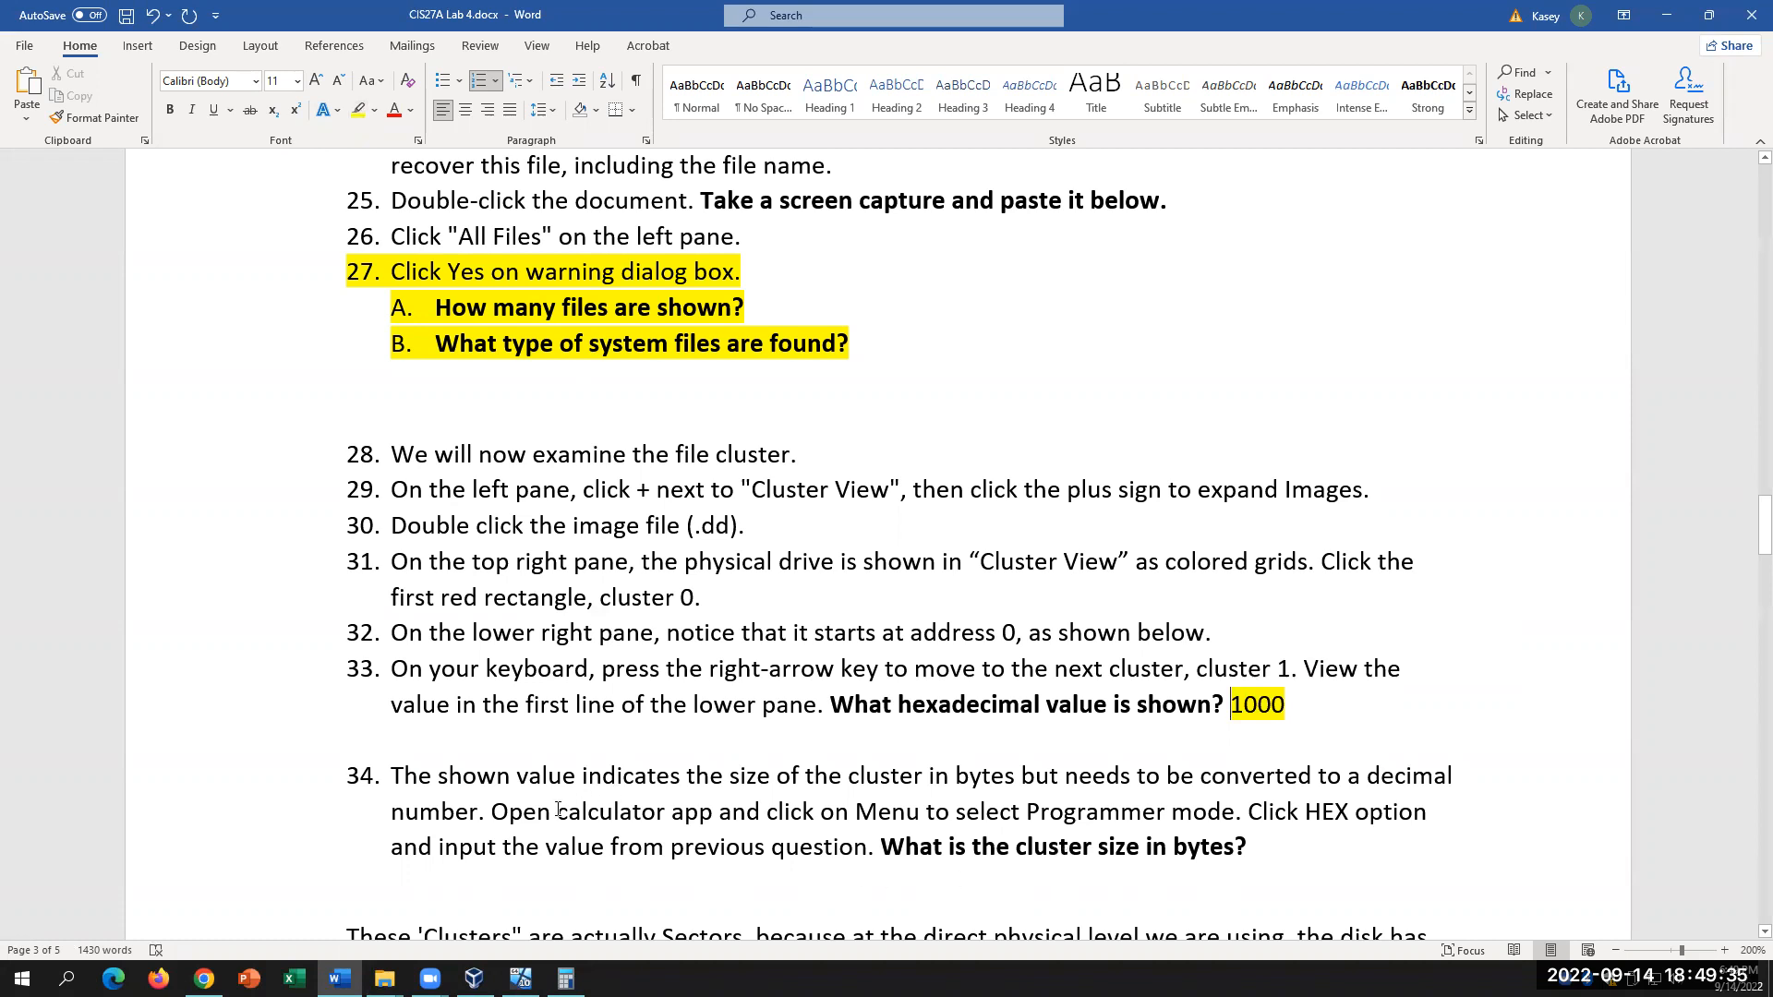
# Step: Type '4096 bytes' after step 34's cluster-size question, then bring Calculator forward
pyautogui.moveTo(556, 812); pyautogui.dragTo(1172, 812)
pyautogui.click(1322, 837)
pyautogui.write('4096')
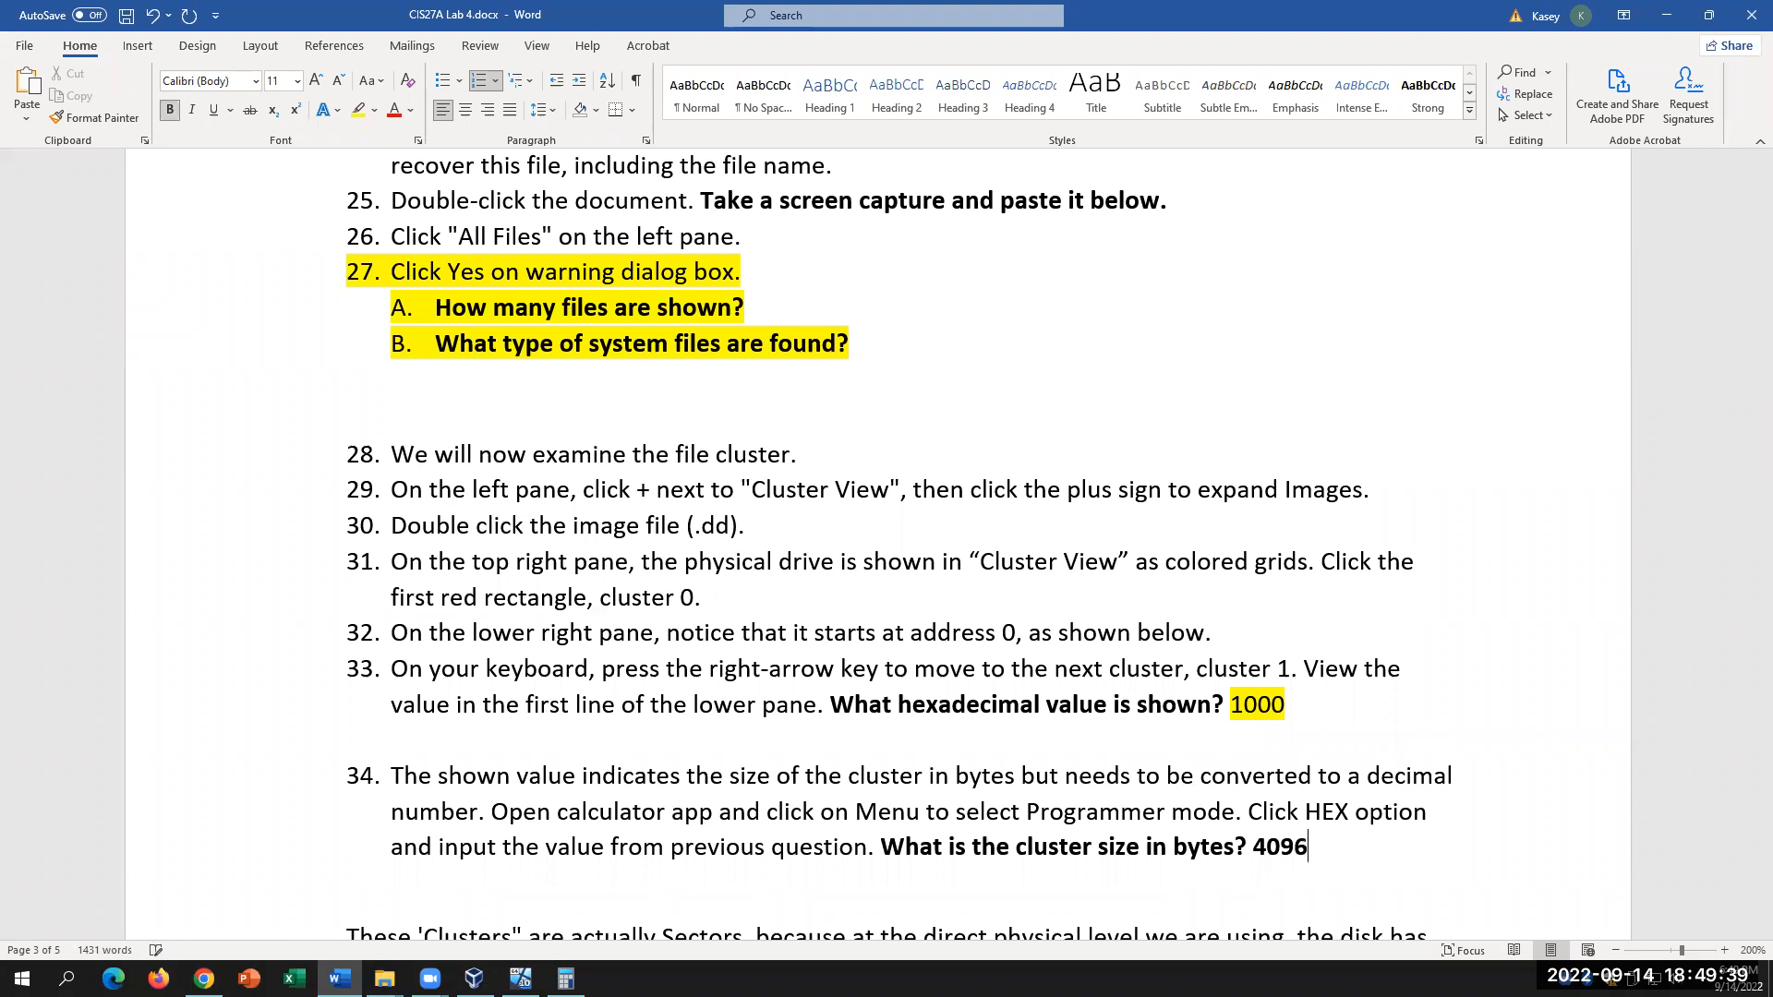
pyautogui.write(' bytes')
pyautogui.scroll(-3, 1335, 814)
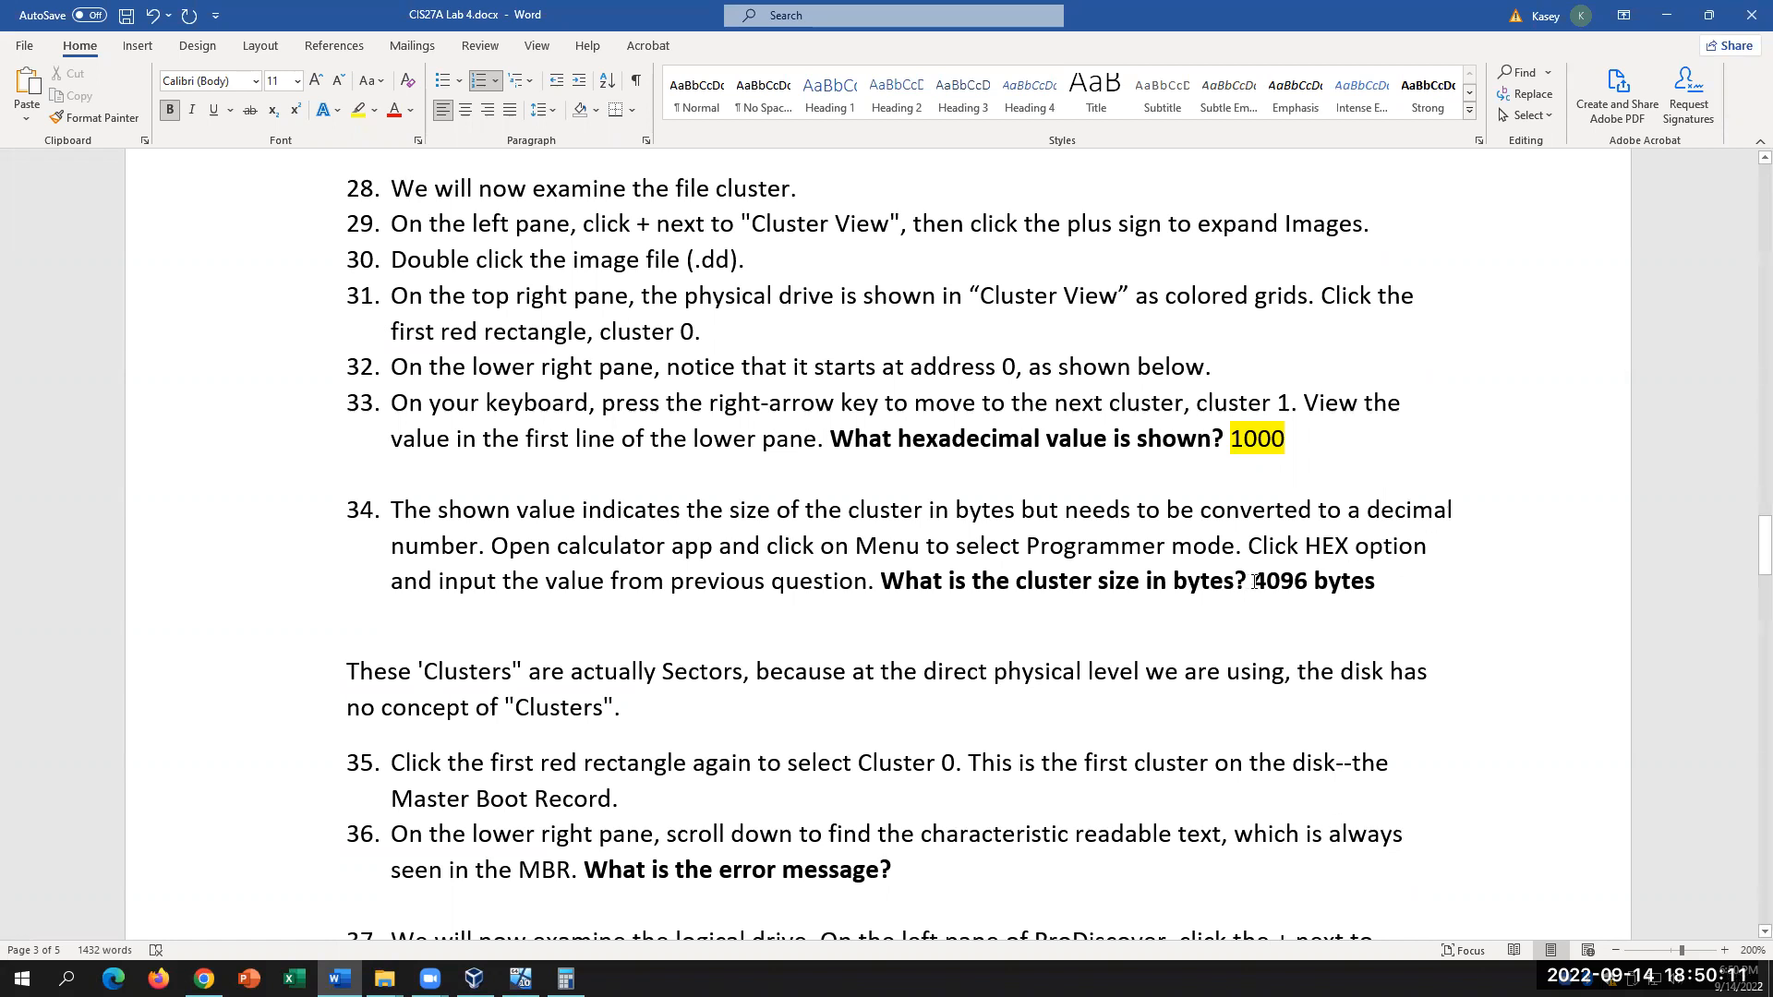
pyautogui.click(565, 978)
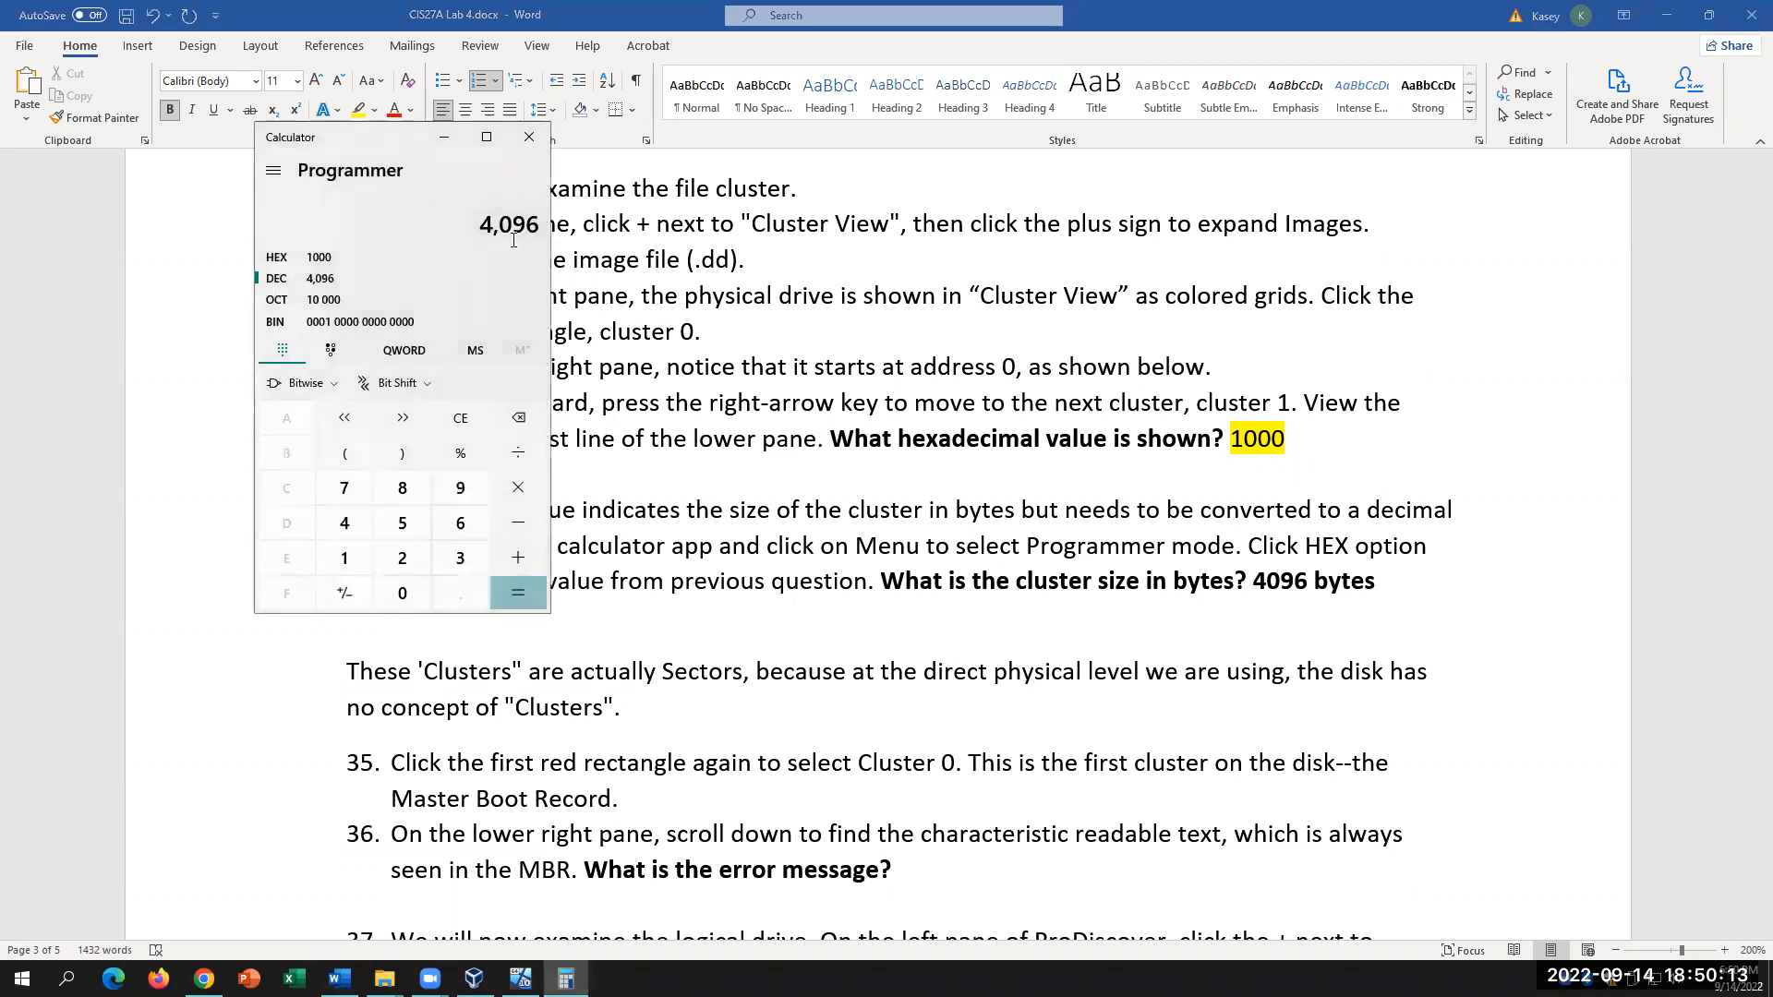
# Step: Compute 4096 ÷ 512 = 8 in Calculator, then return to the Word document
pyautogui.click(518, 453)
pyautogui.click(402, 522)
pyautogui.click(345, 558)
pyautogui.click(401, 558)
pyautogui.click(534, 598)
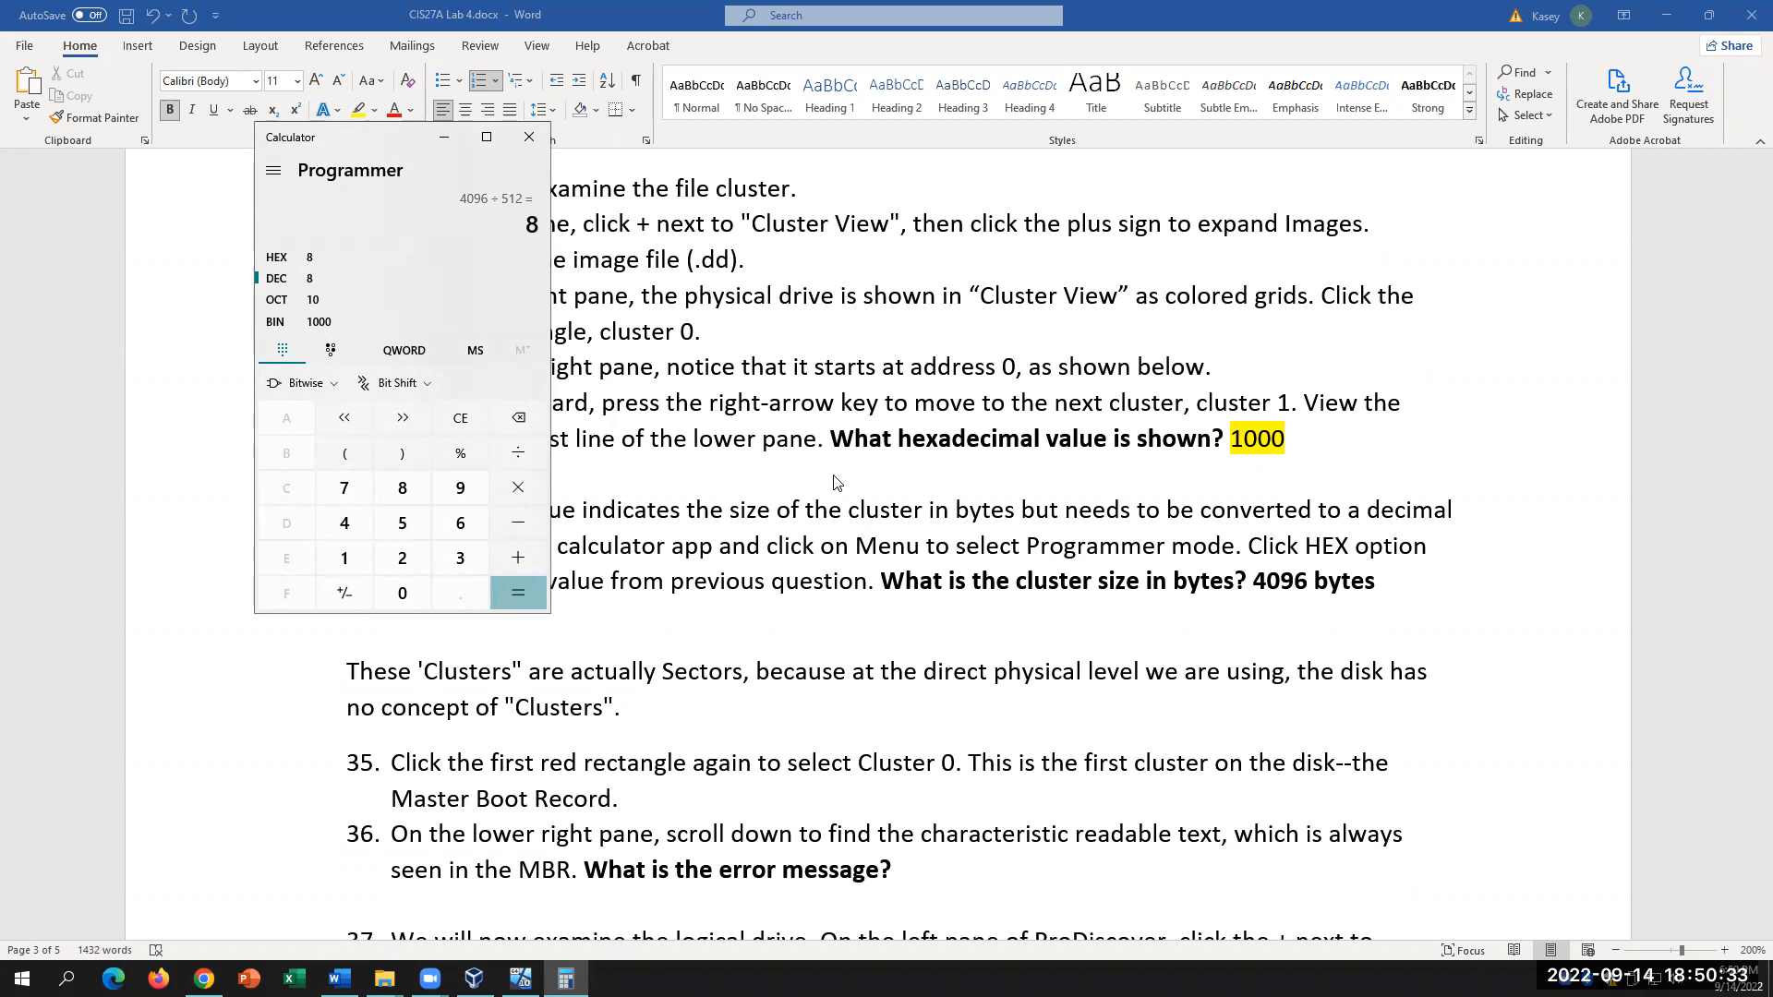
pyautogui.click(948, 654)
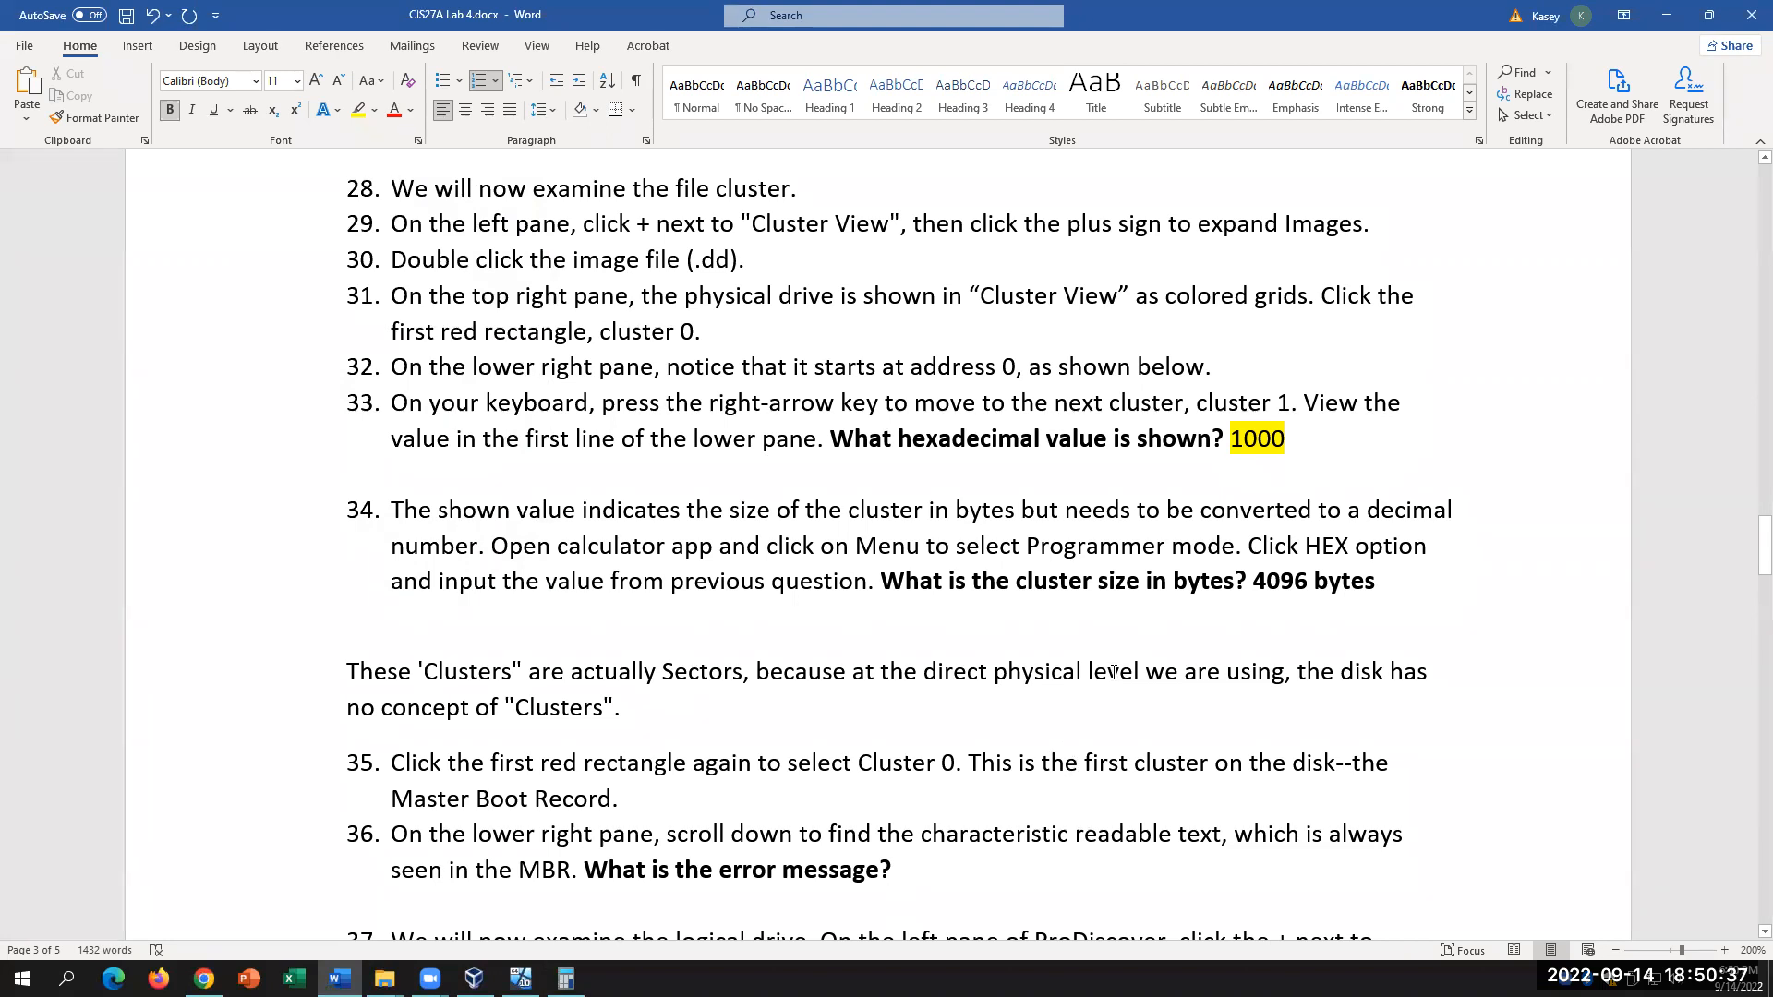
# Step: Bring Calculator forward, keep Programmer mode with HEX input, clear it to 0, and return to ProDiscover
pyautogui.scroll(-1, 1113, 672)
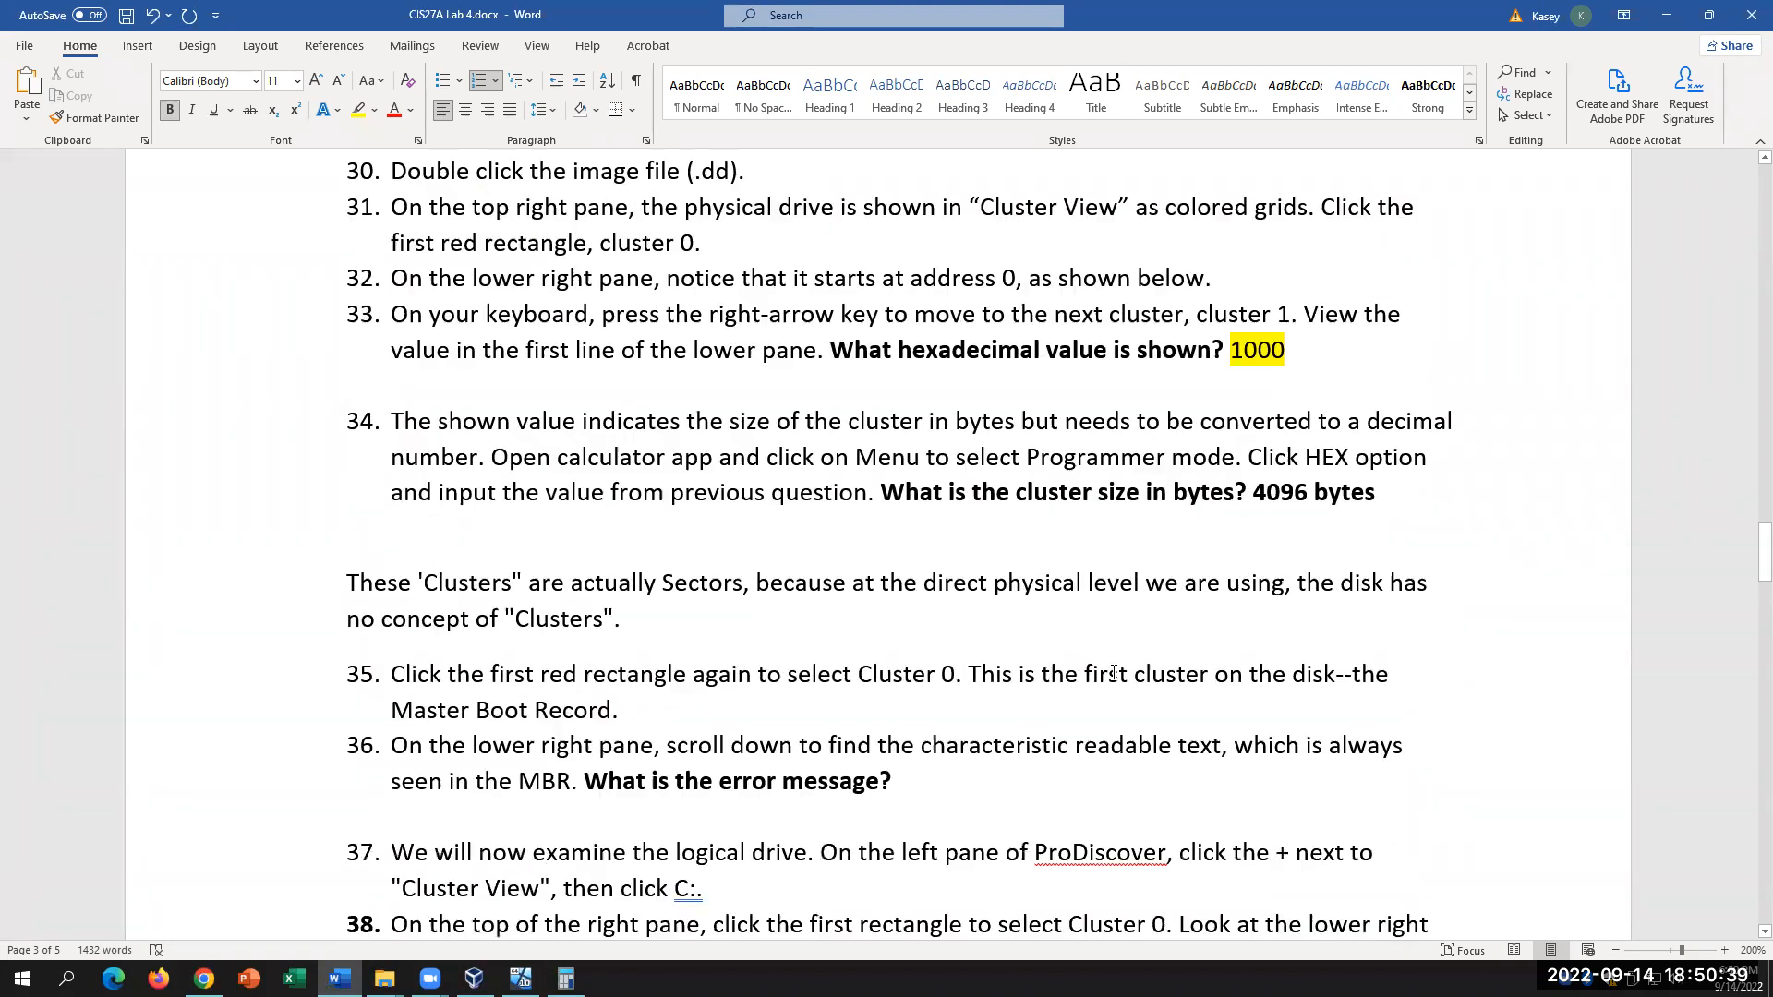
pyautogui.scroll(-1, 1113, 672)
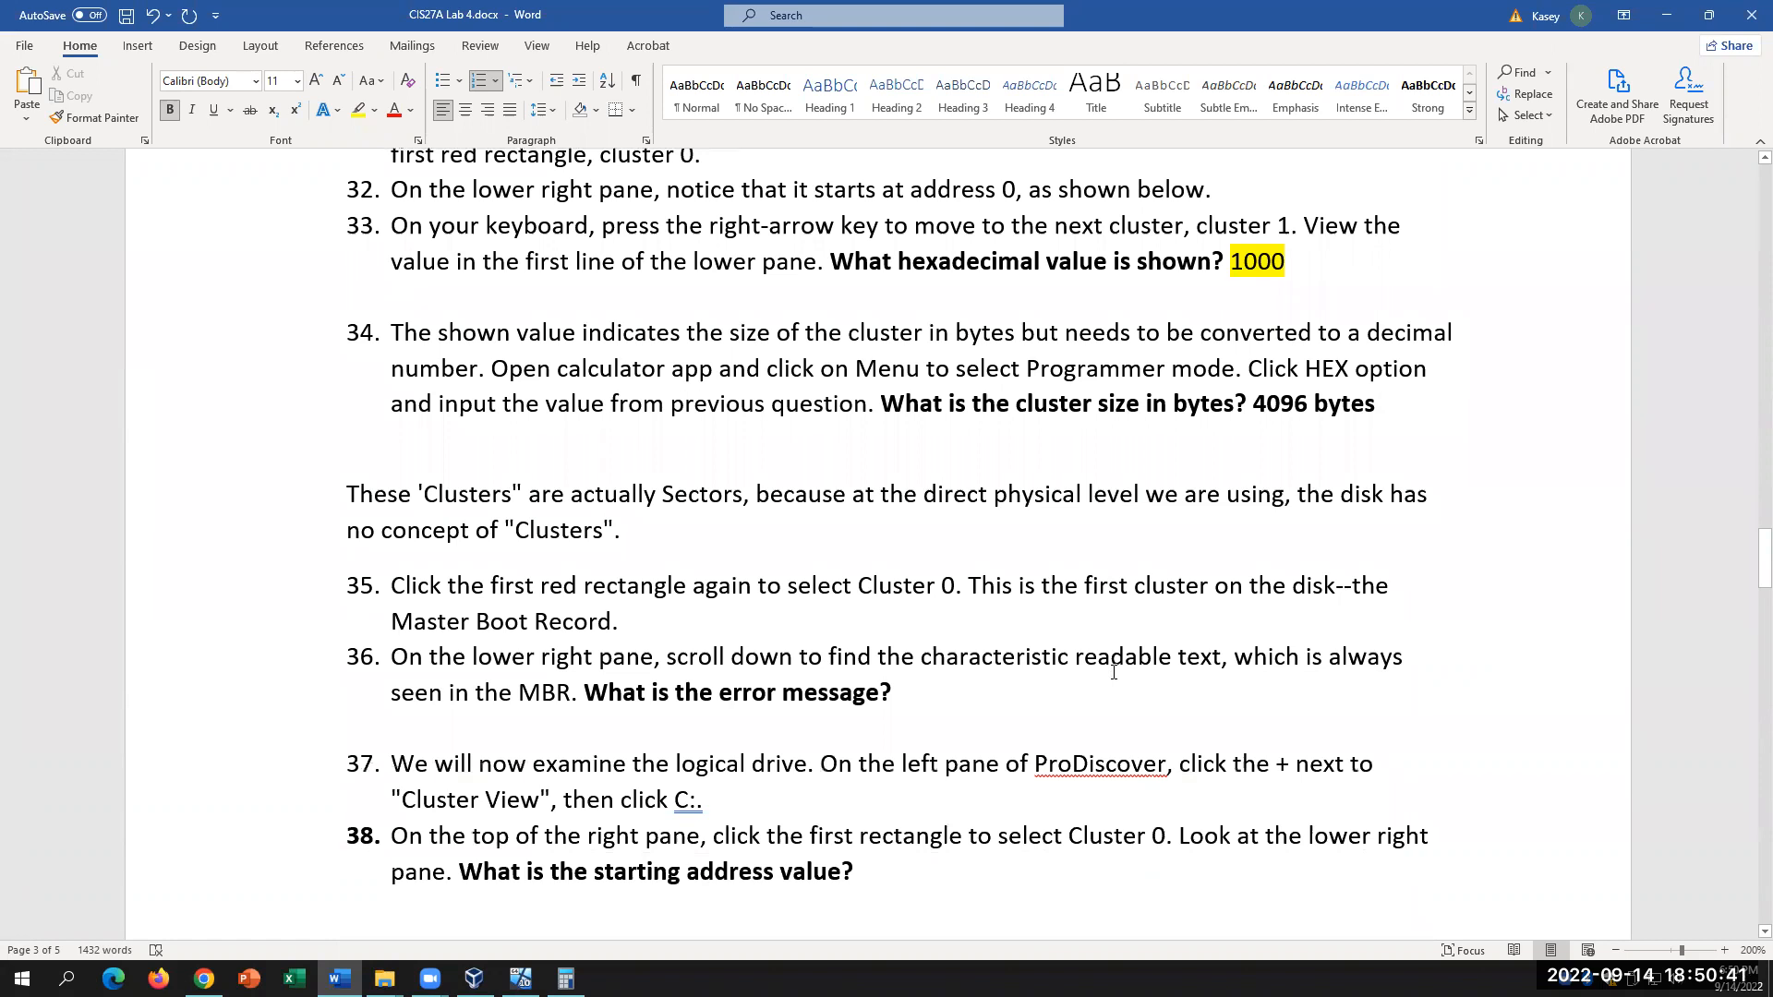
pyautogui.scroll(1, 1113, 672)
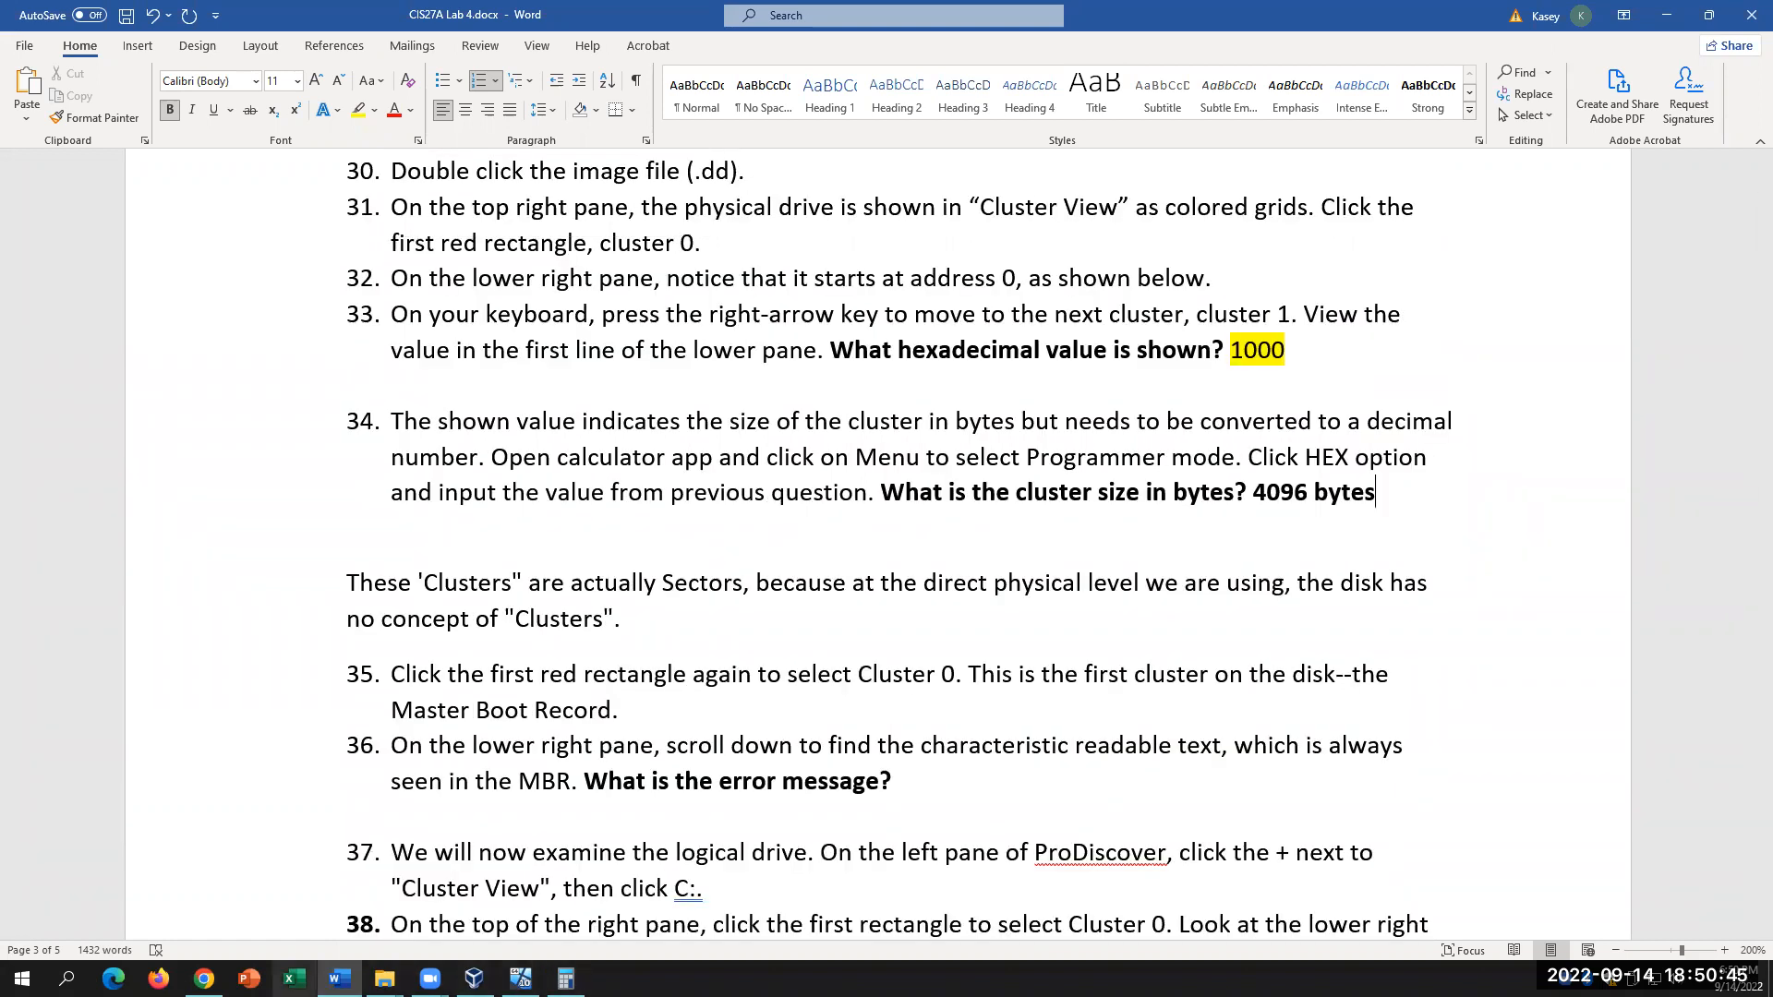
pyautogui.click(65, 977)
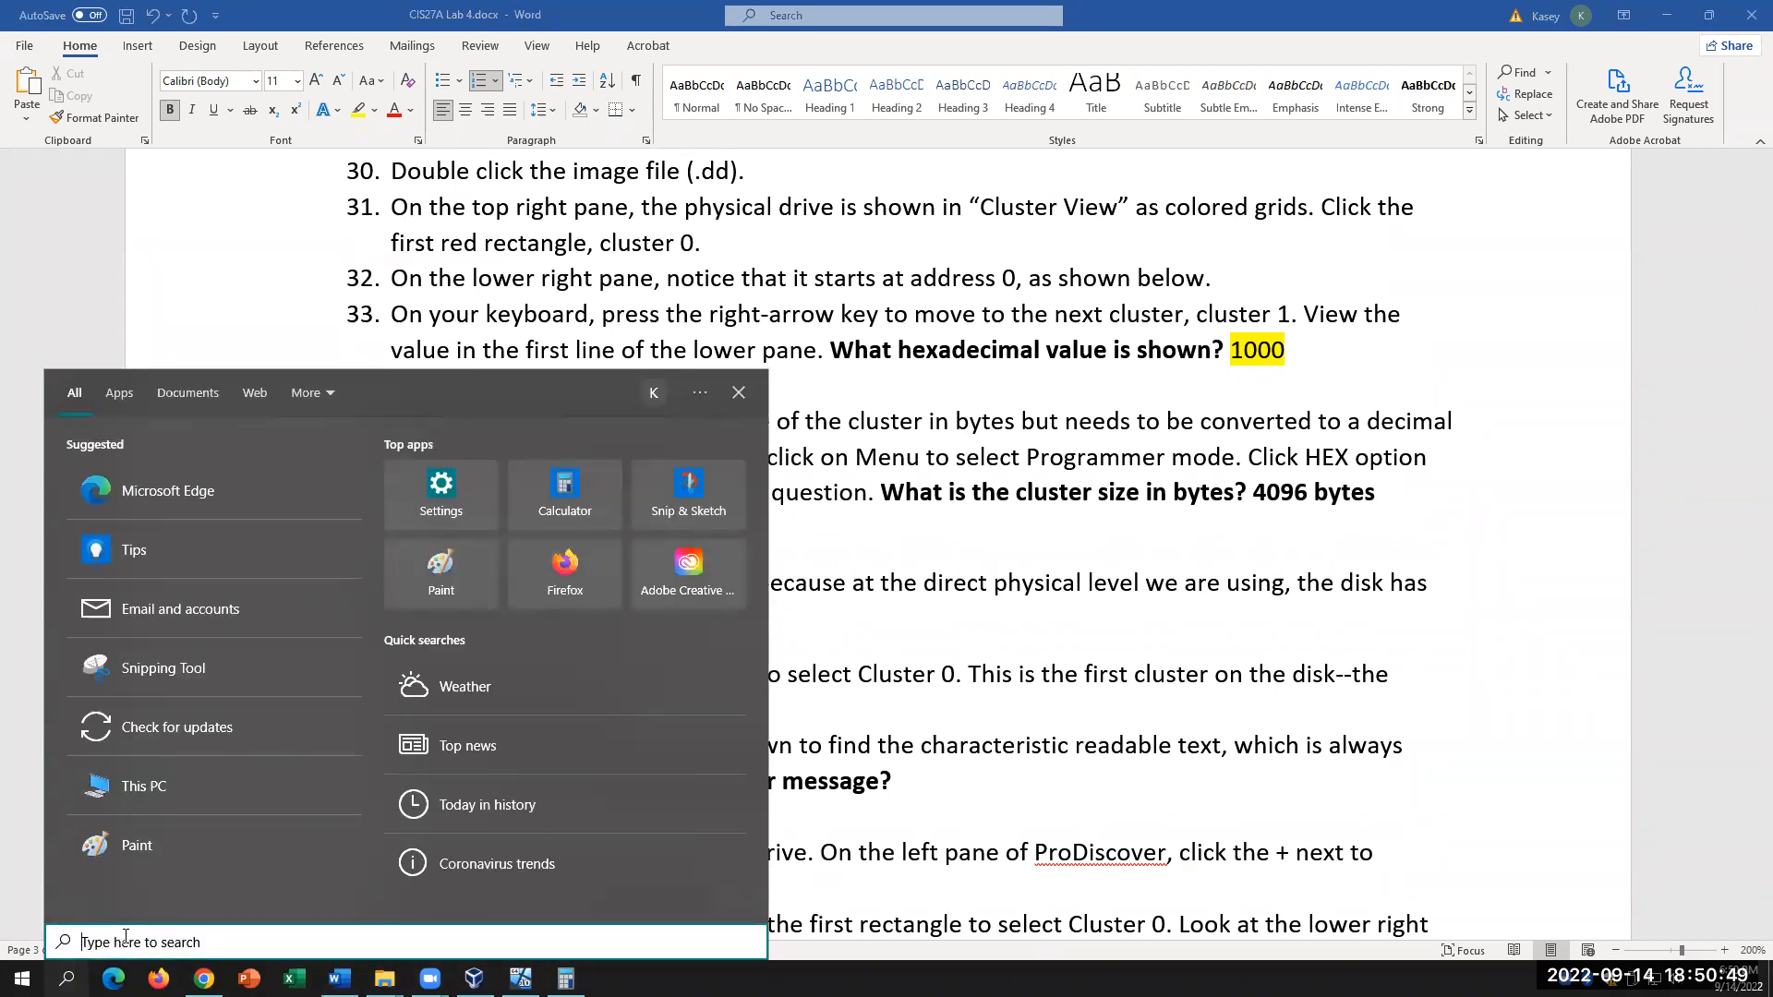
pyautogui.click(566, 978)
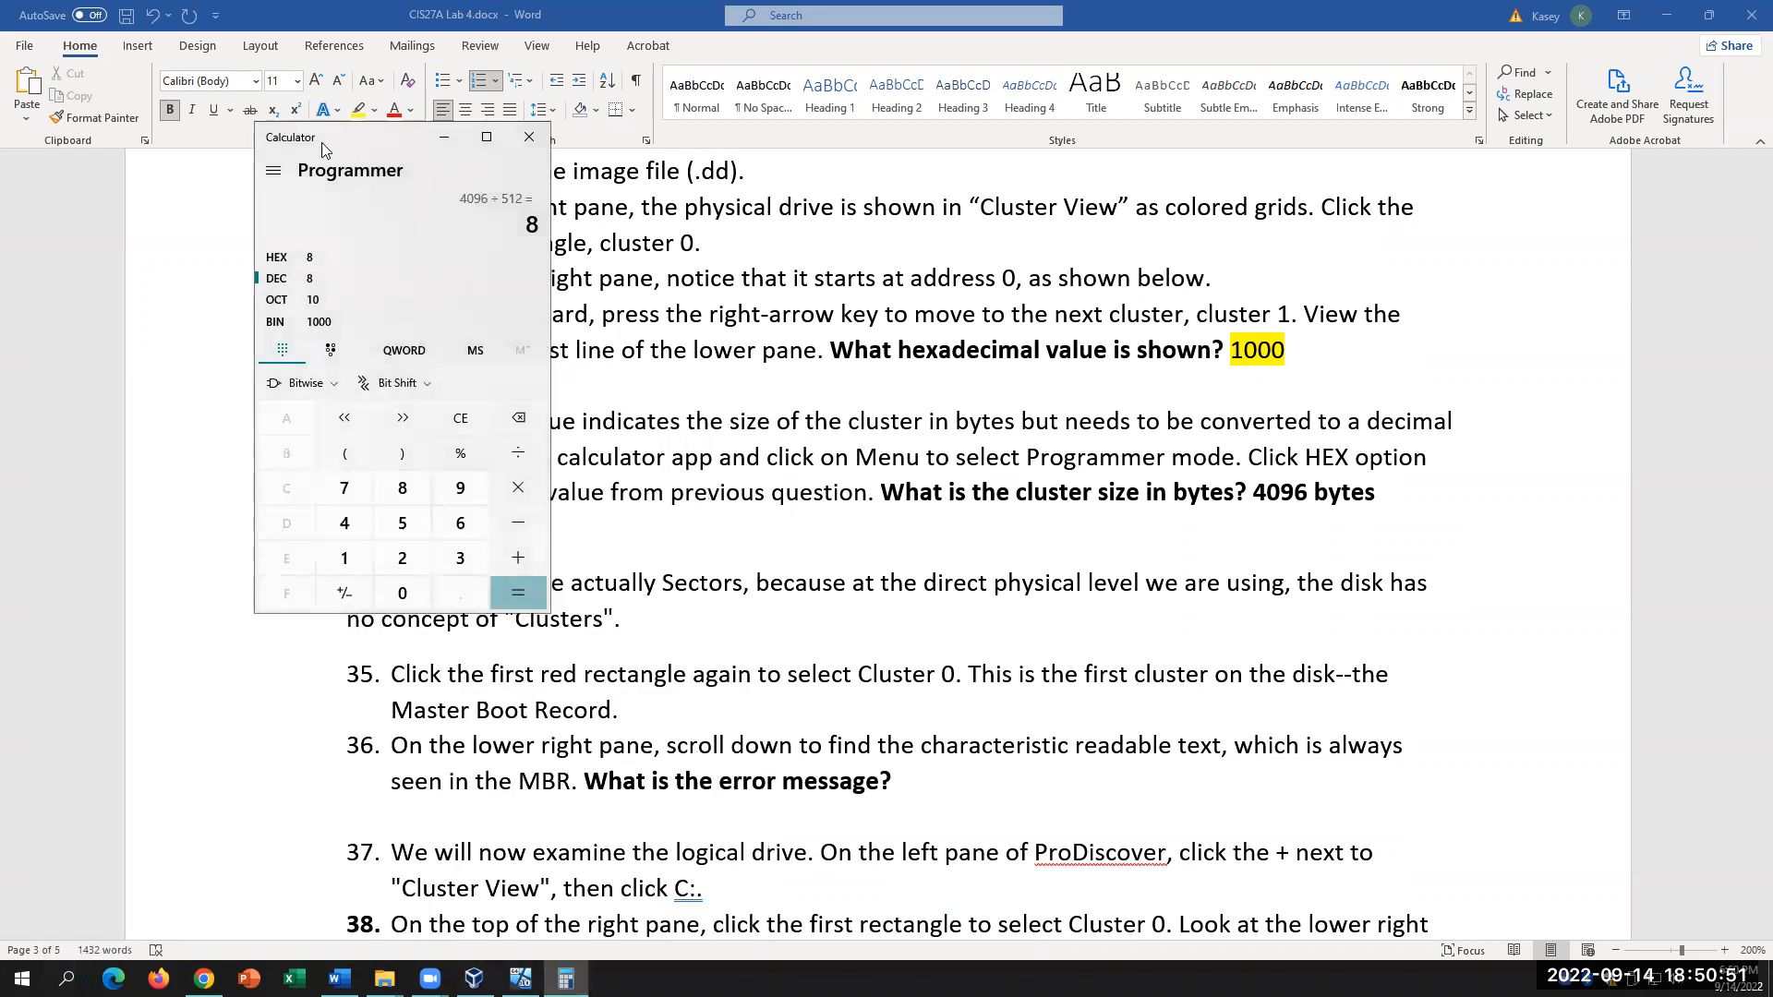
pyautogui.click(273, 170)
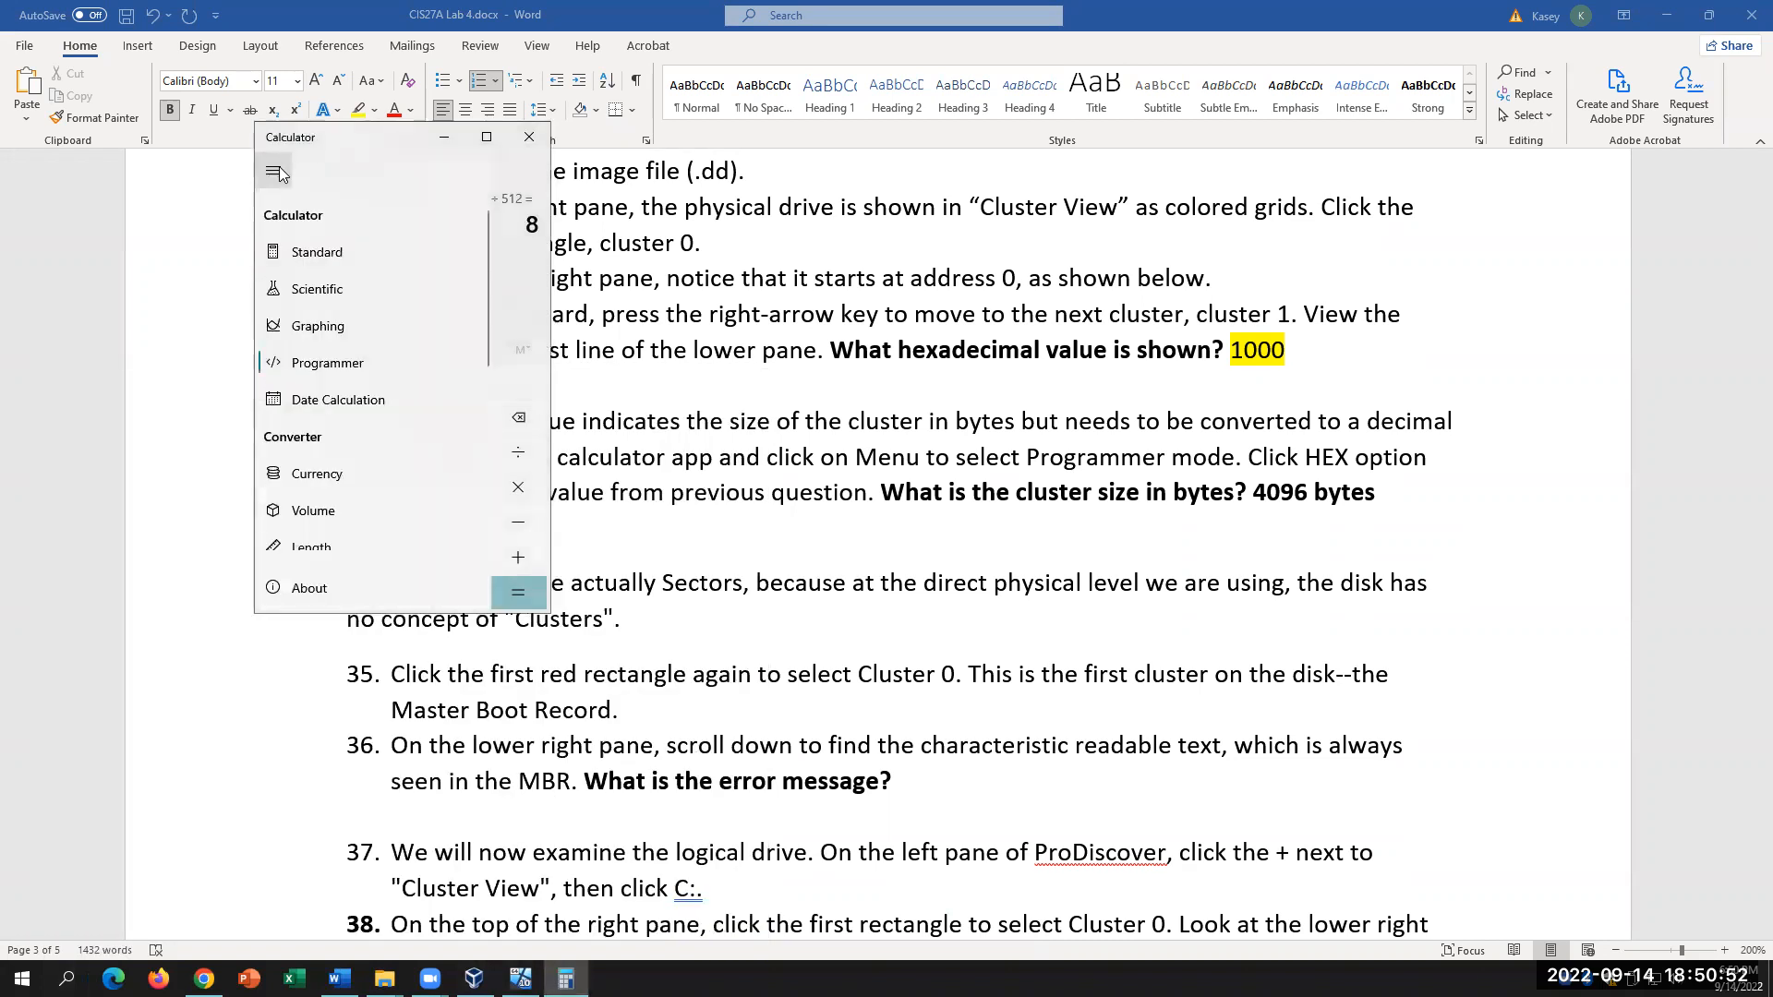
pyautogui.click(326, 363)
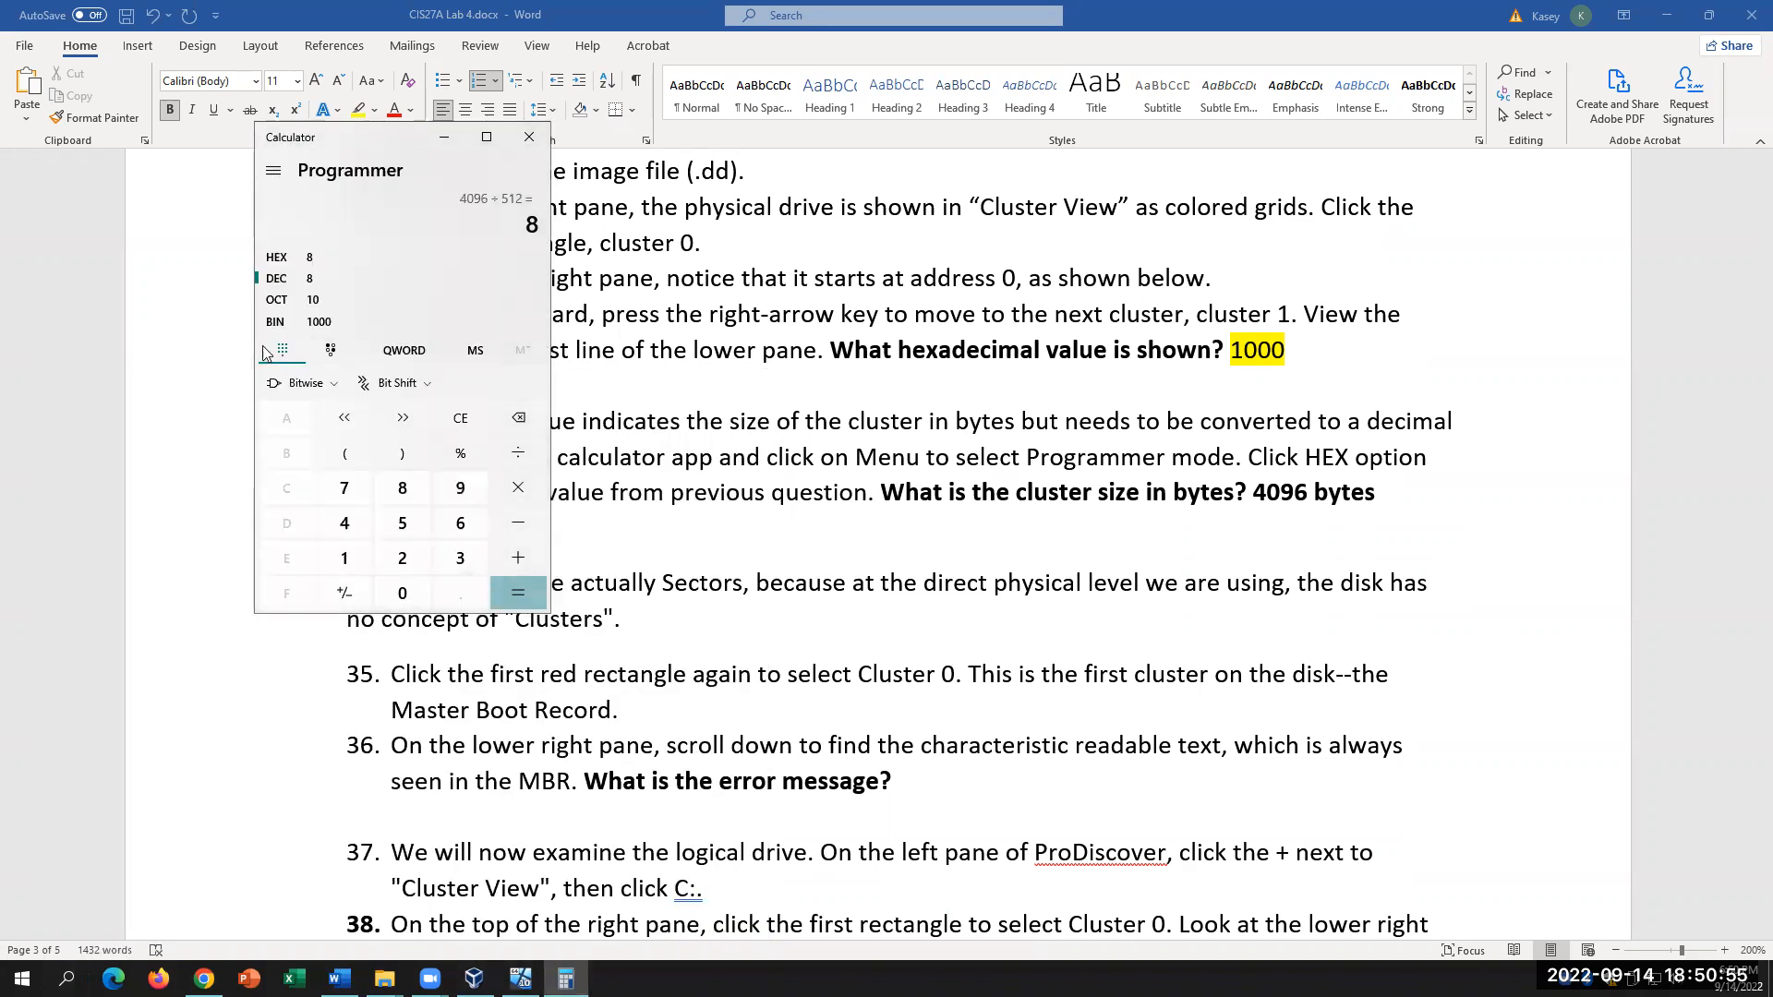
pyautogui.click(277, 257)
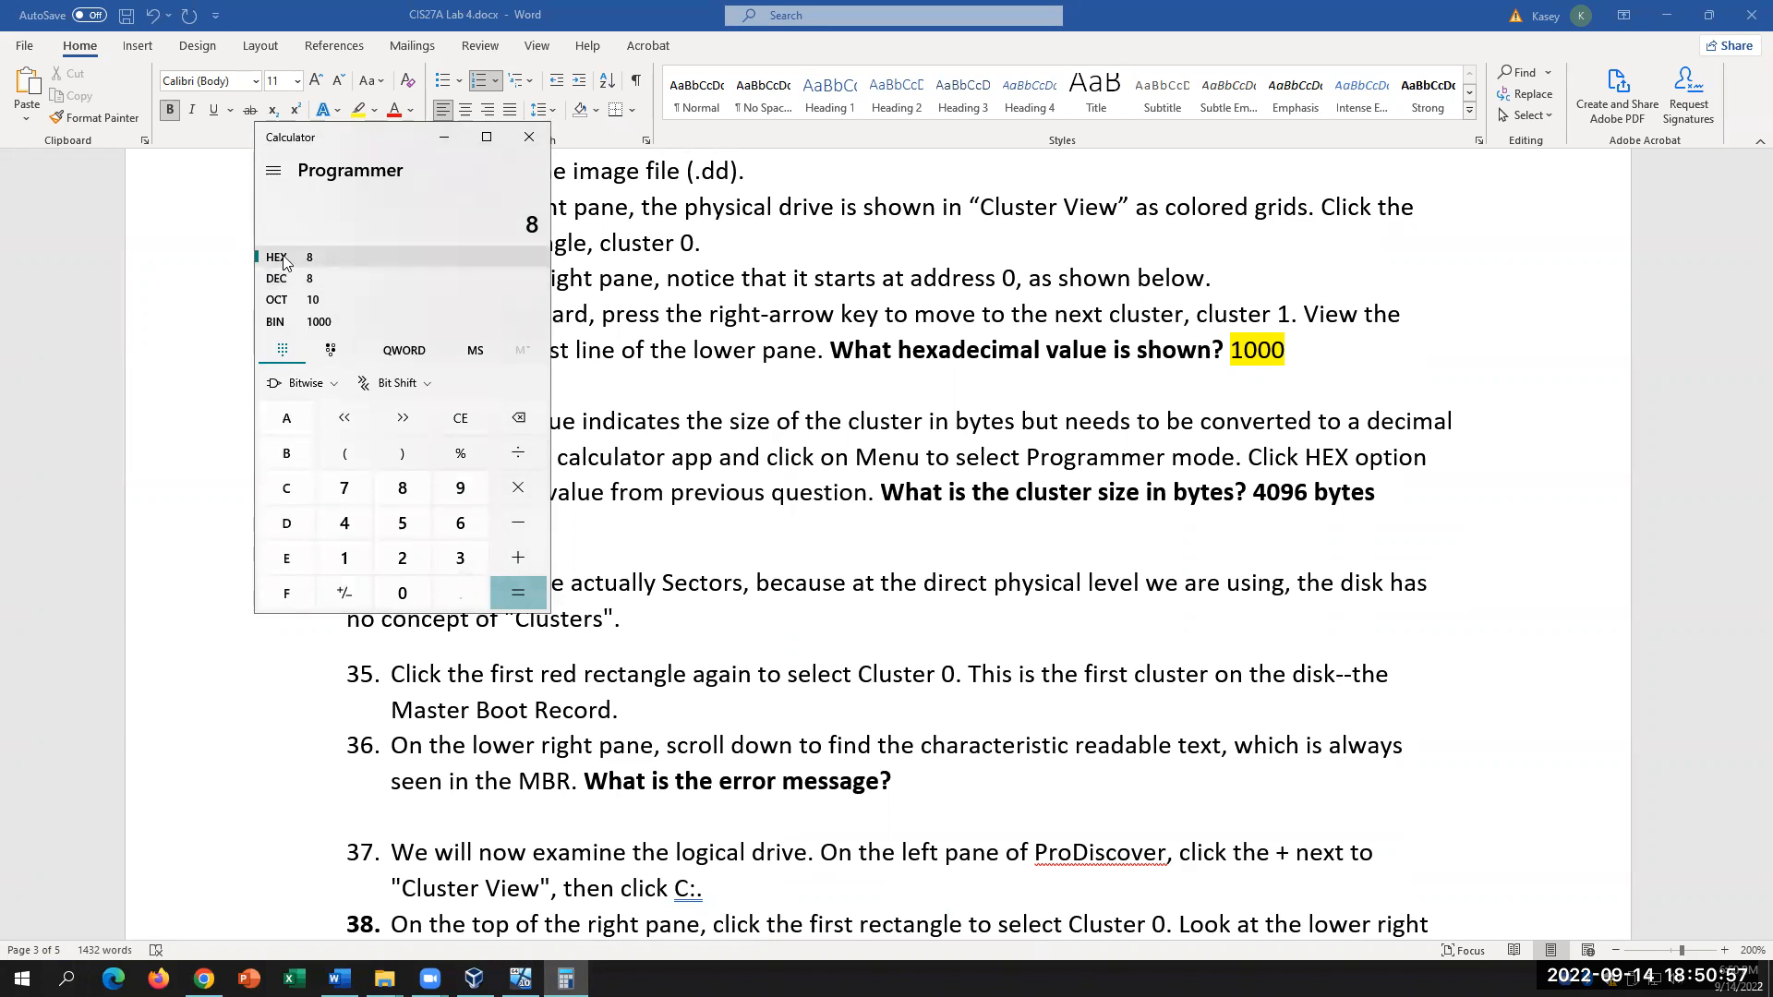
pyautogui.click(453, 417)
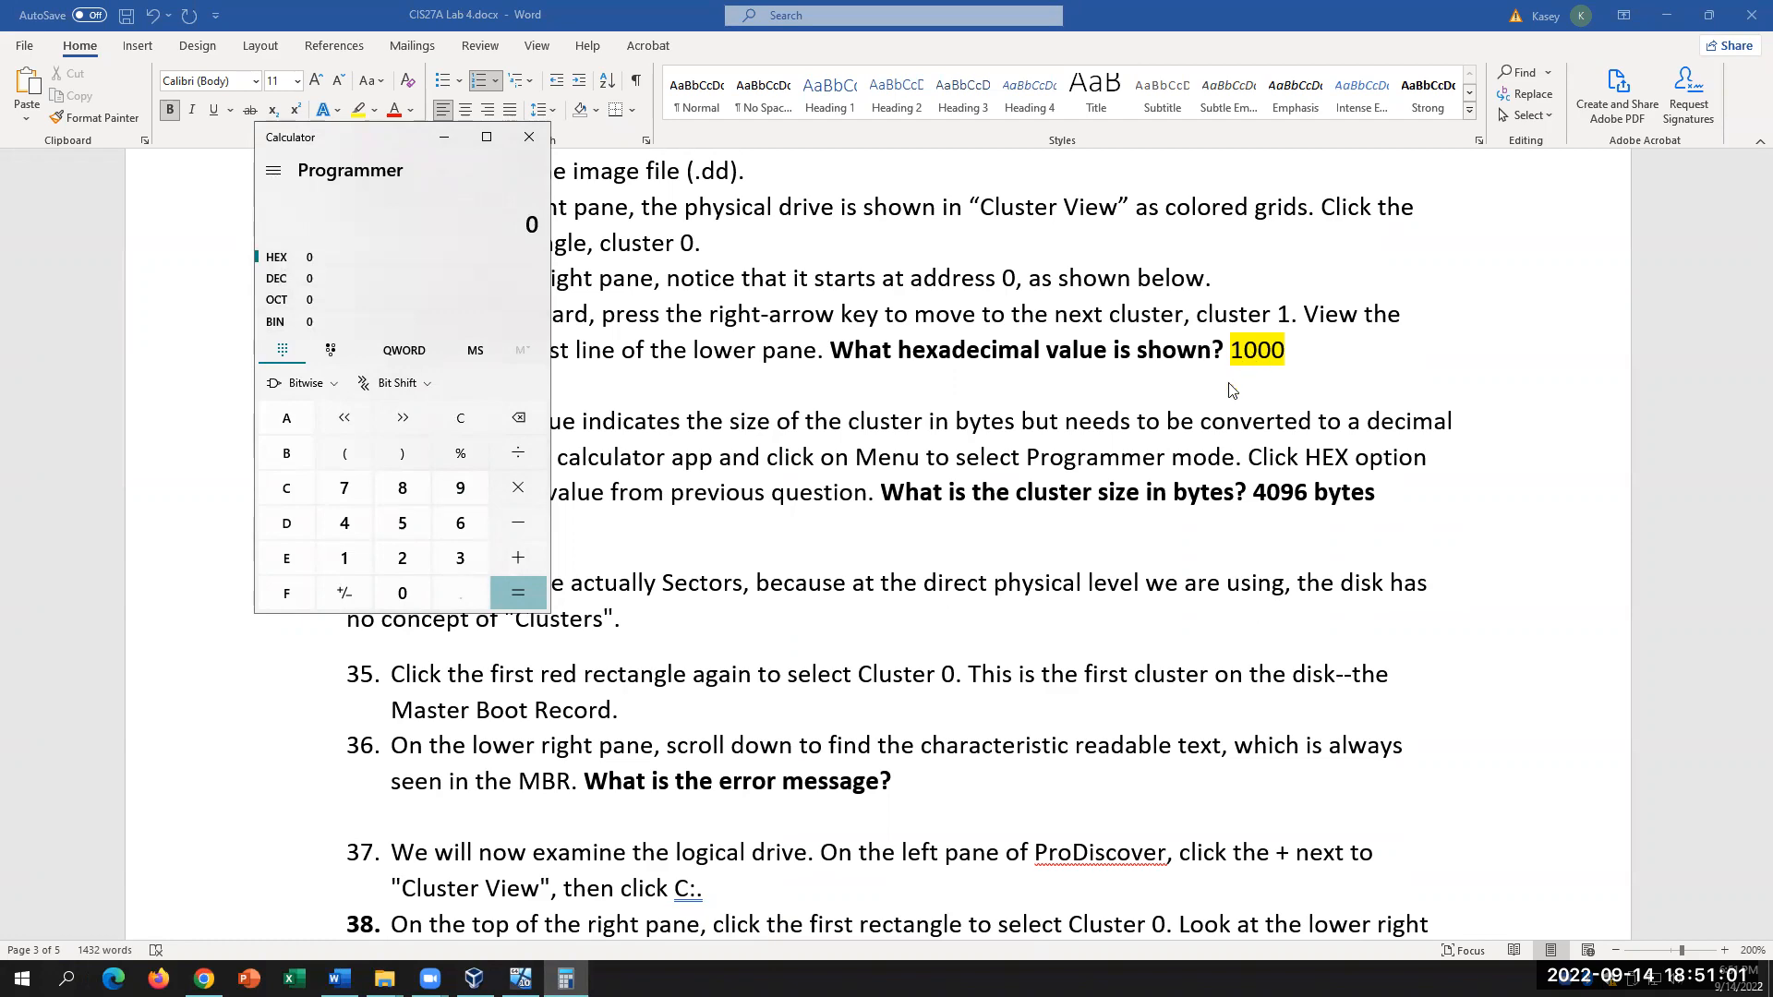
pyautogui.click(520, 978)
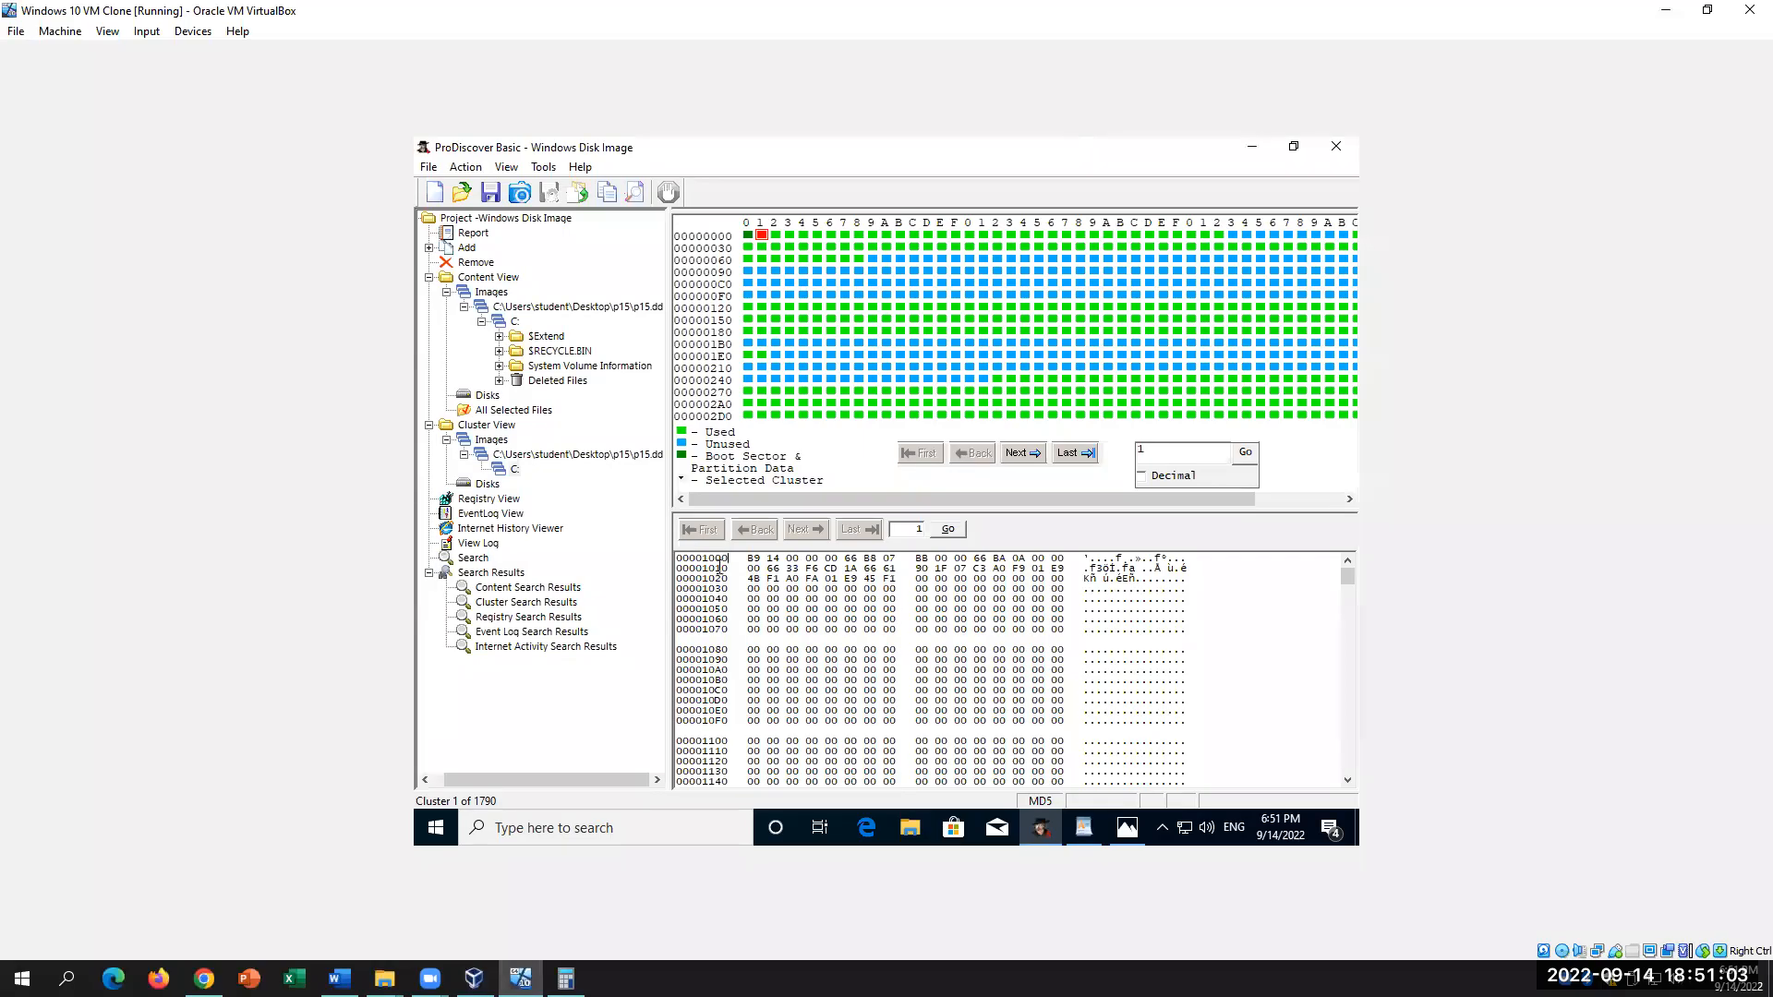
# Step: Enter hex 1000 in Calculator, select the decimal result 4,096, then return to Word
pyautogui.moveTo(728, 557); pyautogui.dragTo(702, 565)
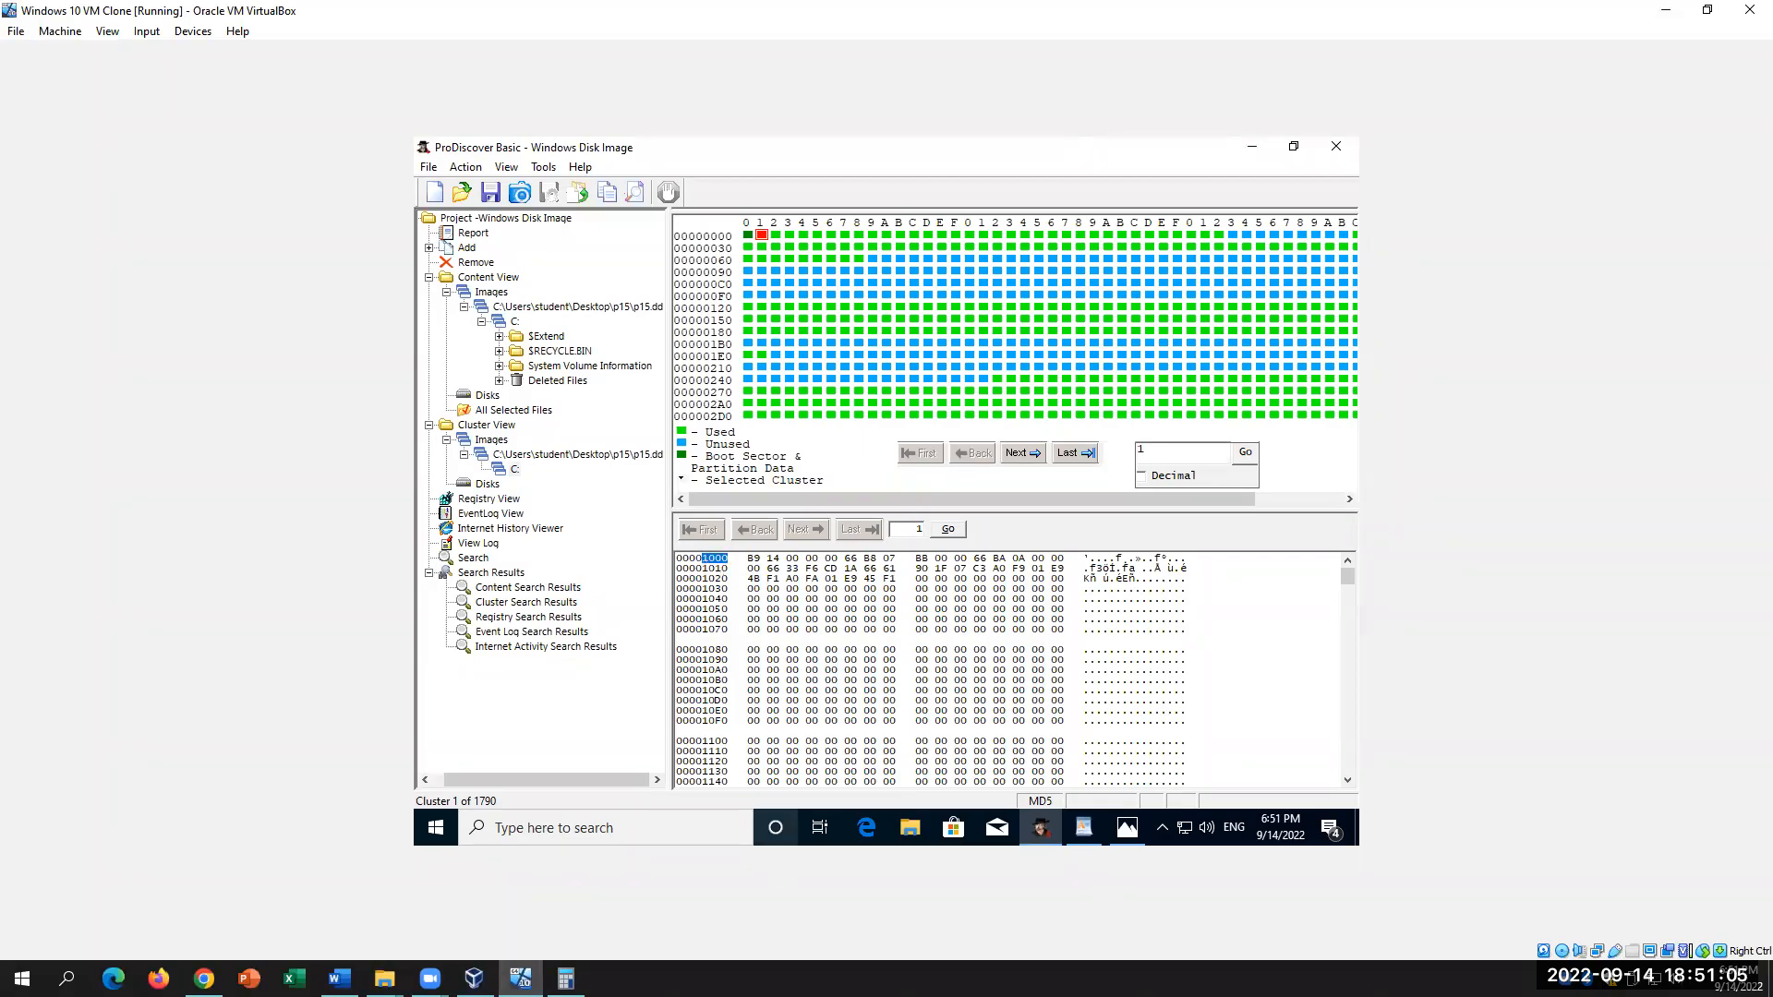
pyautogui.click(566, 977)
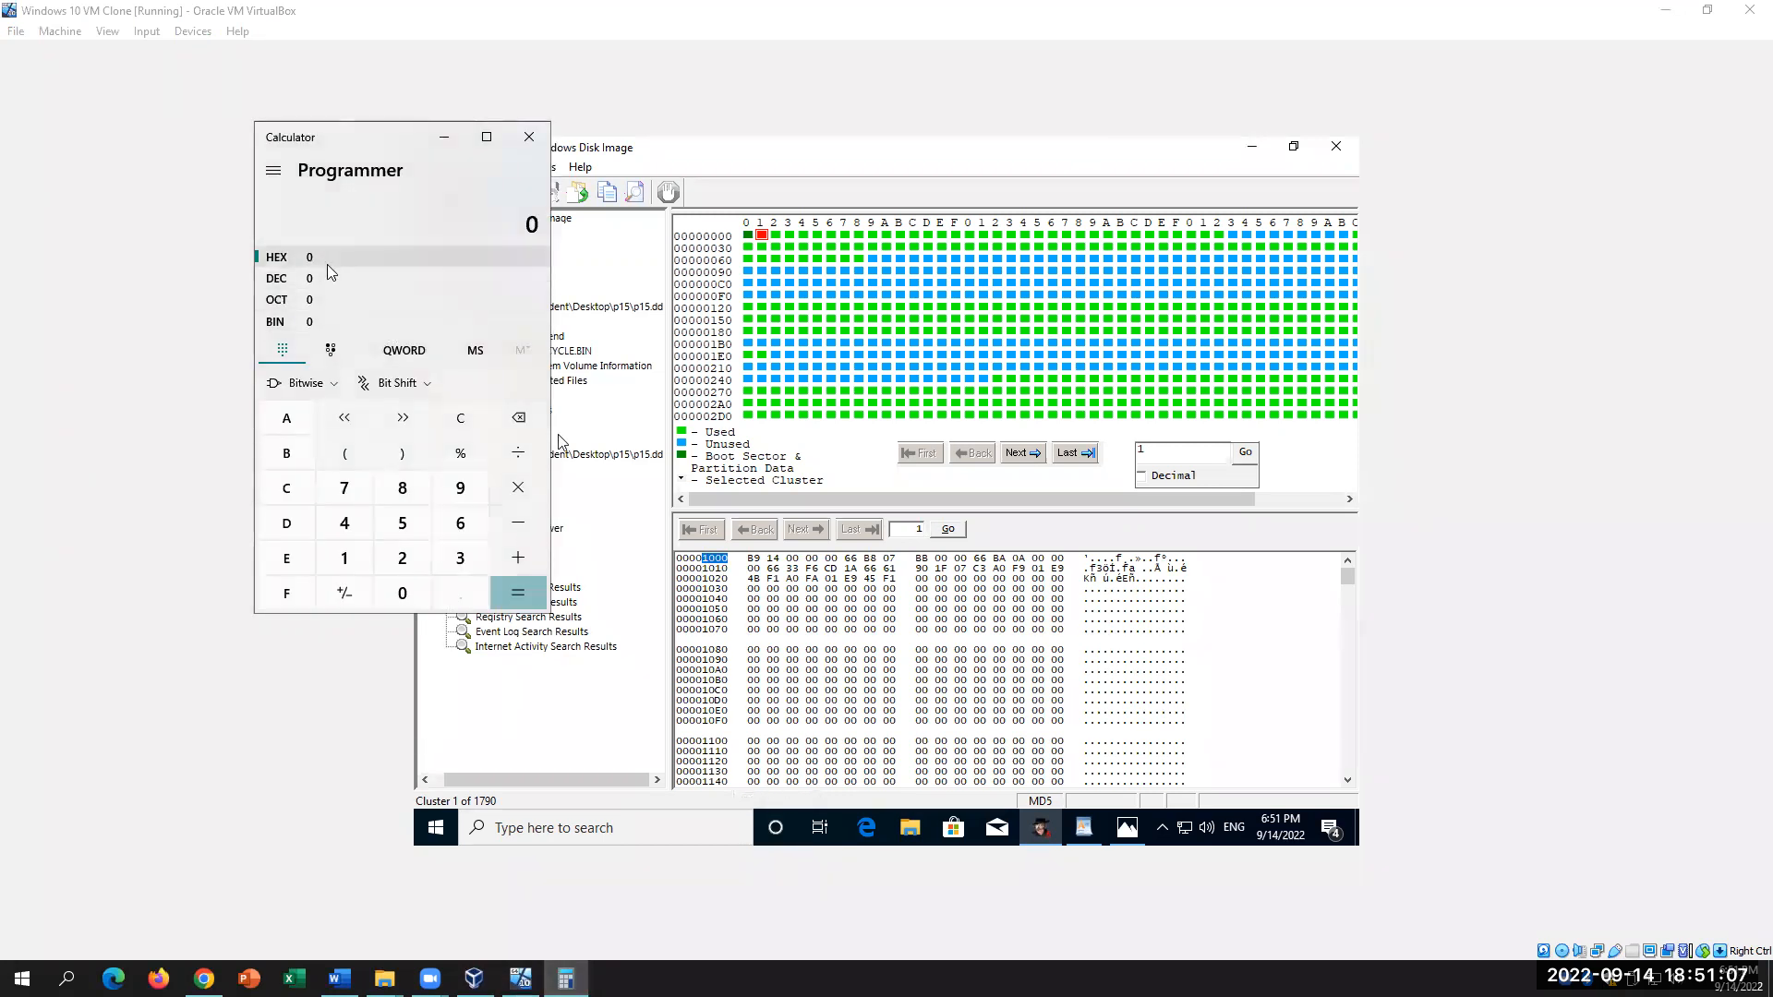
pyautogui.click(344, 558)
pyautogui.click(388, 597)
pyautogui.click(388, 597)
pyautogui.click(388, 597)
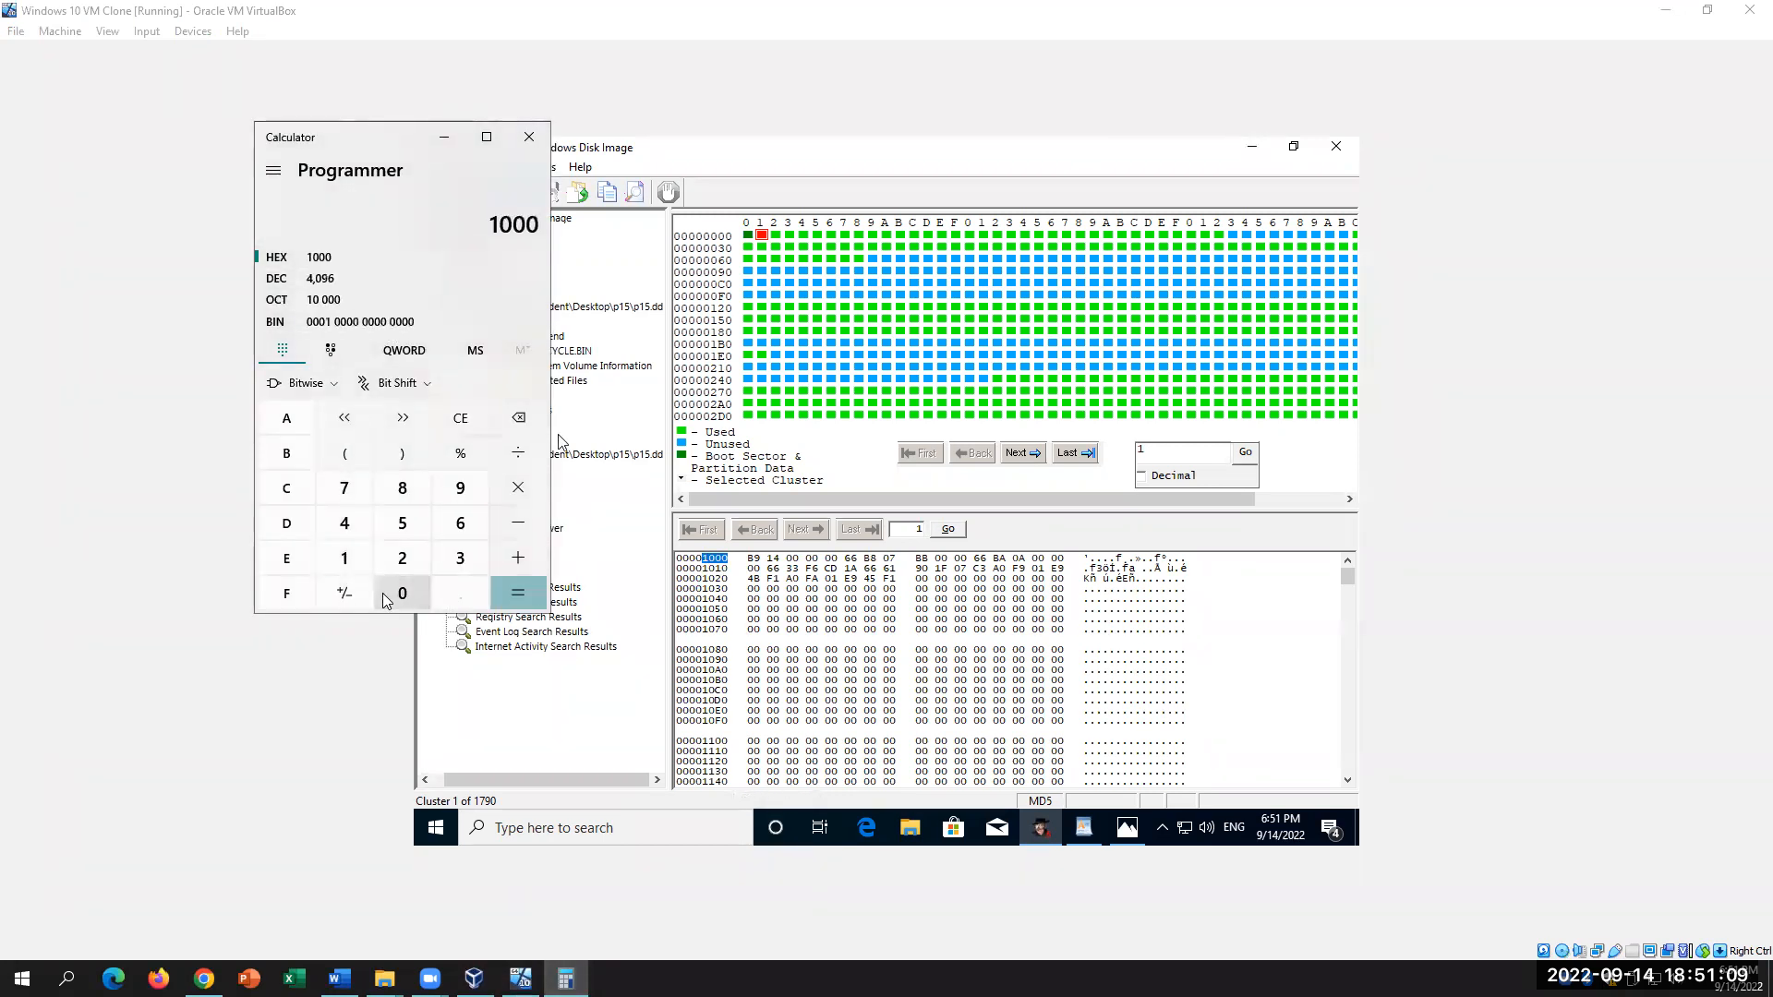
pyautogui.click(384, 281)
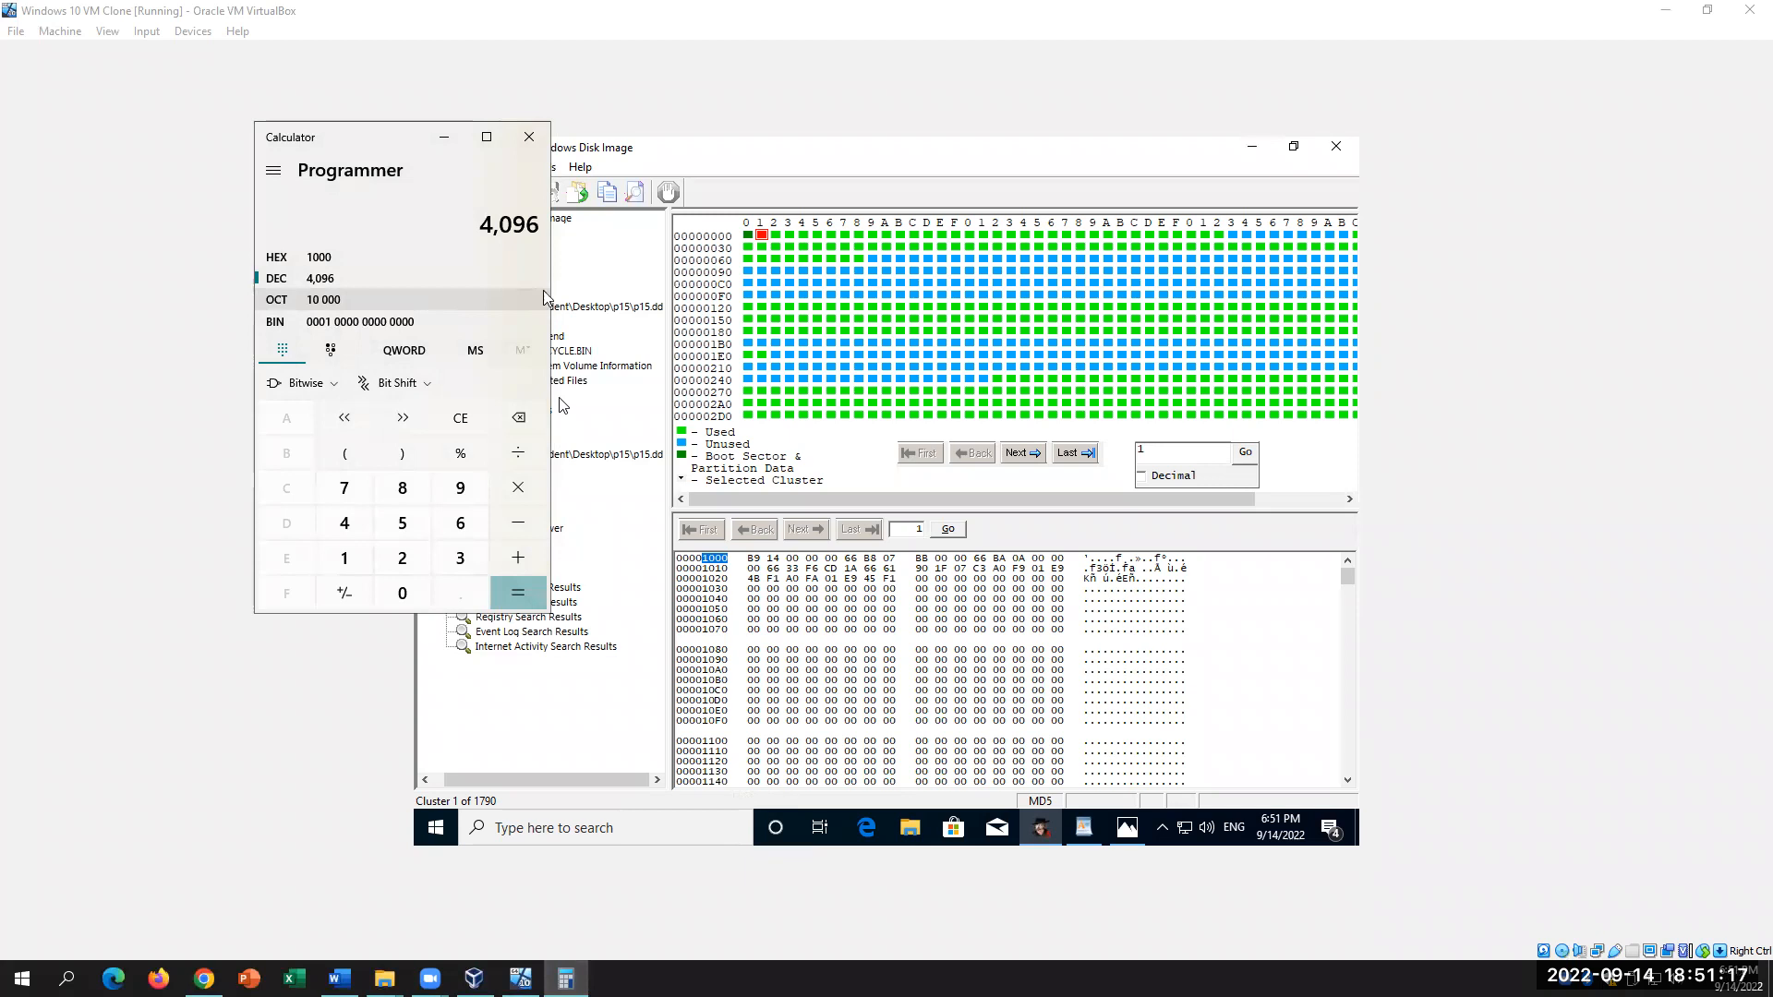
pyautogui.doubleClick(516, 223)
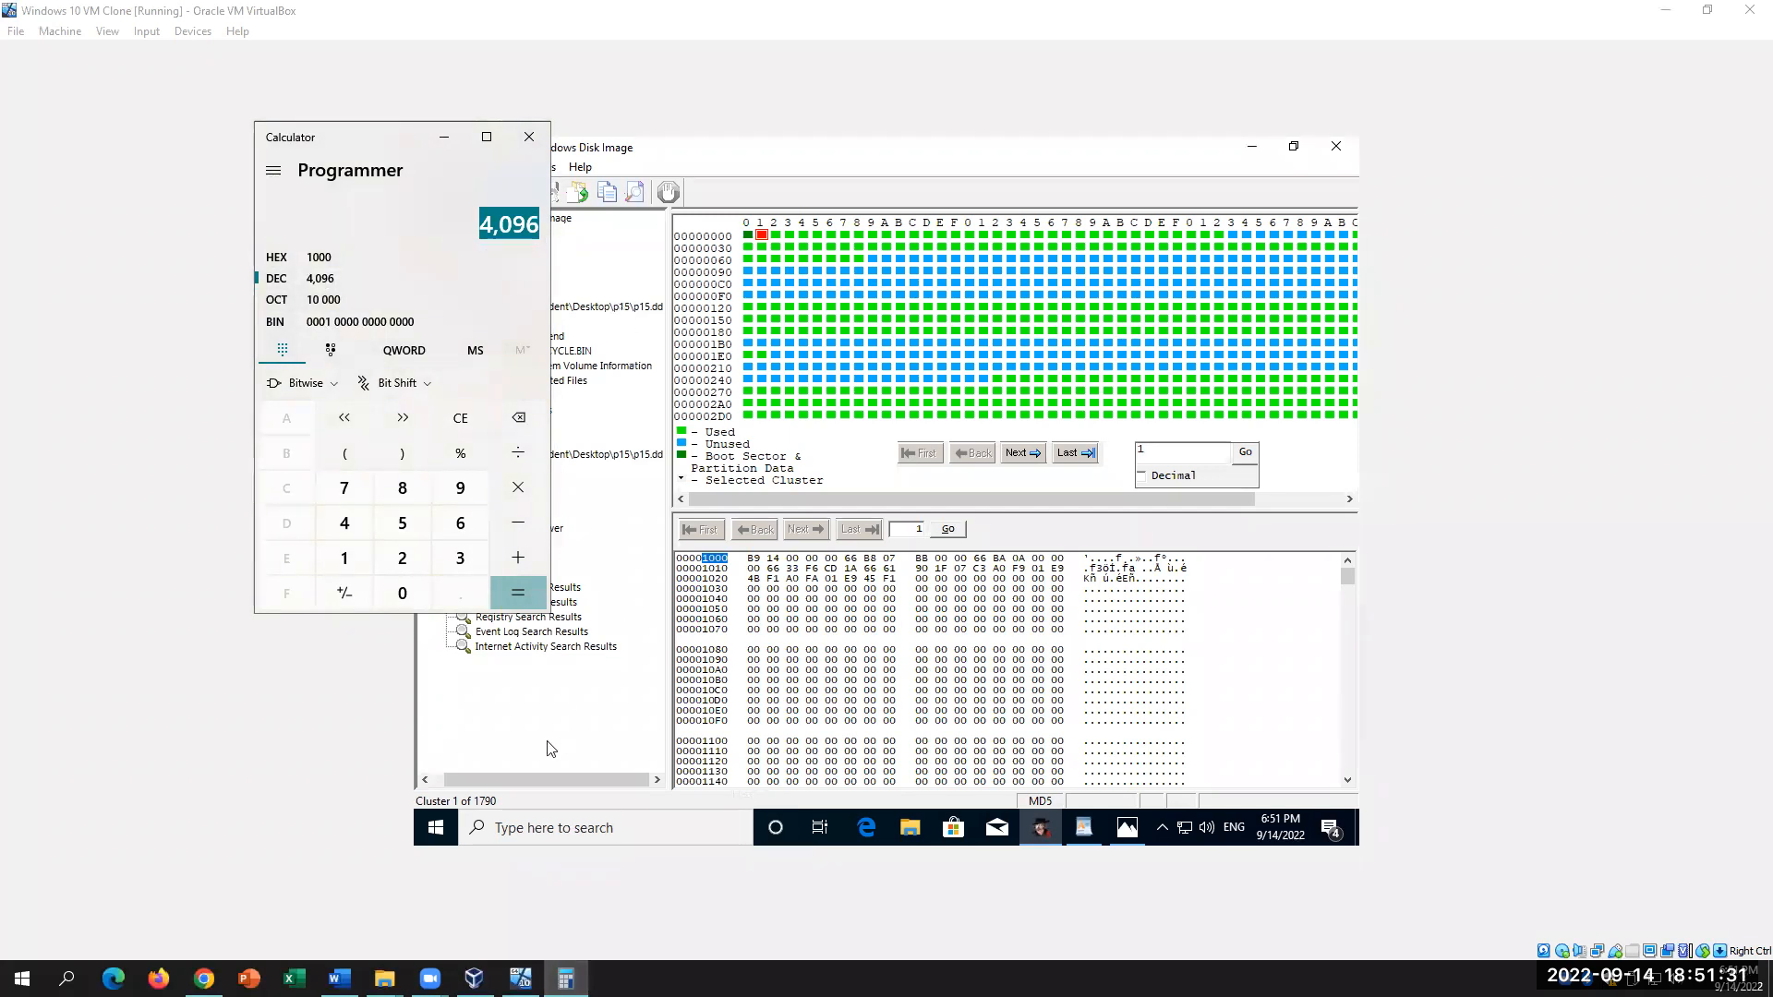
pyautogui.click(339, 979)
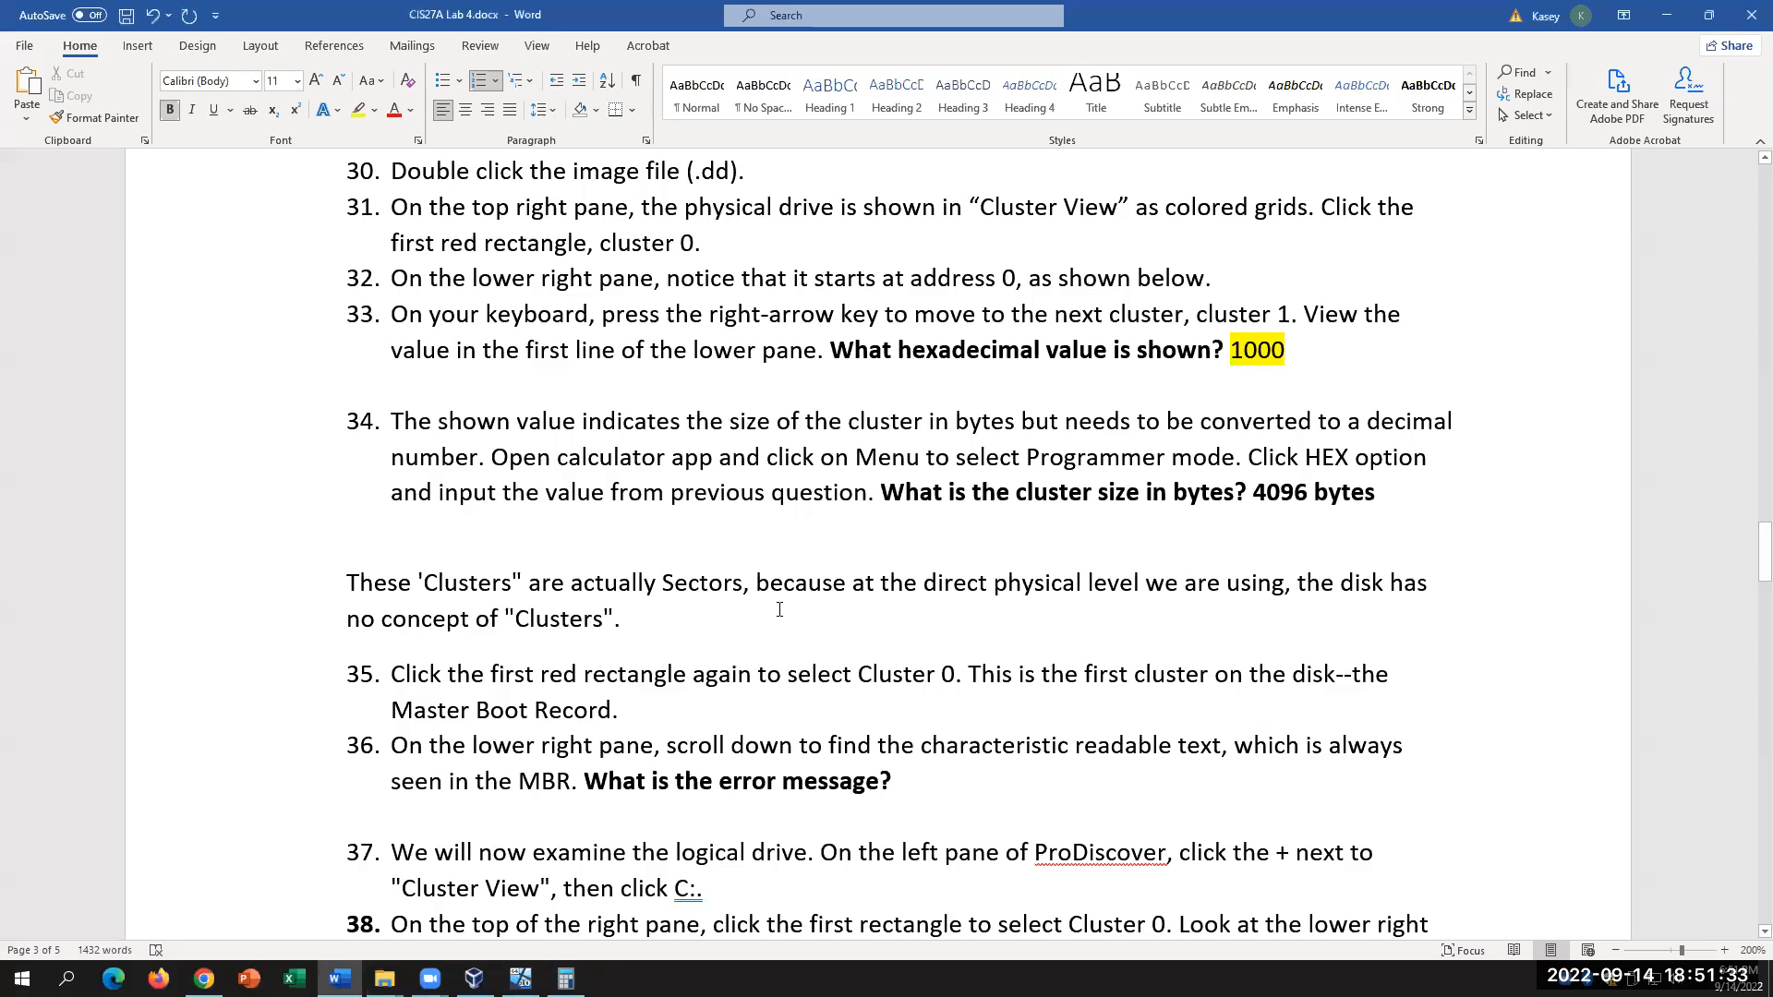
# Step: Read the note that the 'clusters' are really sectors and step 35's Master Boot Record description
pyautogui.scroll(-1, 781, 608)
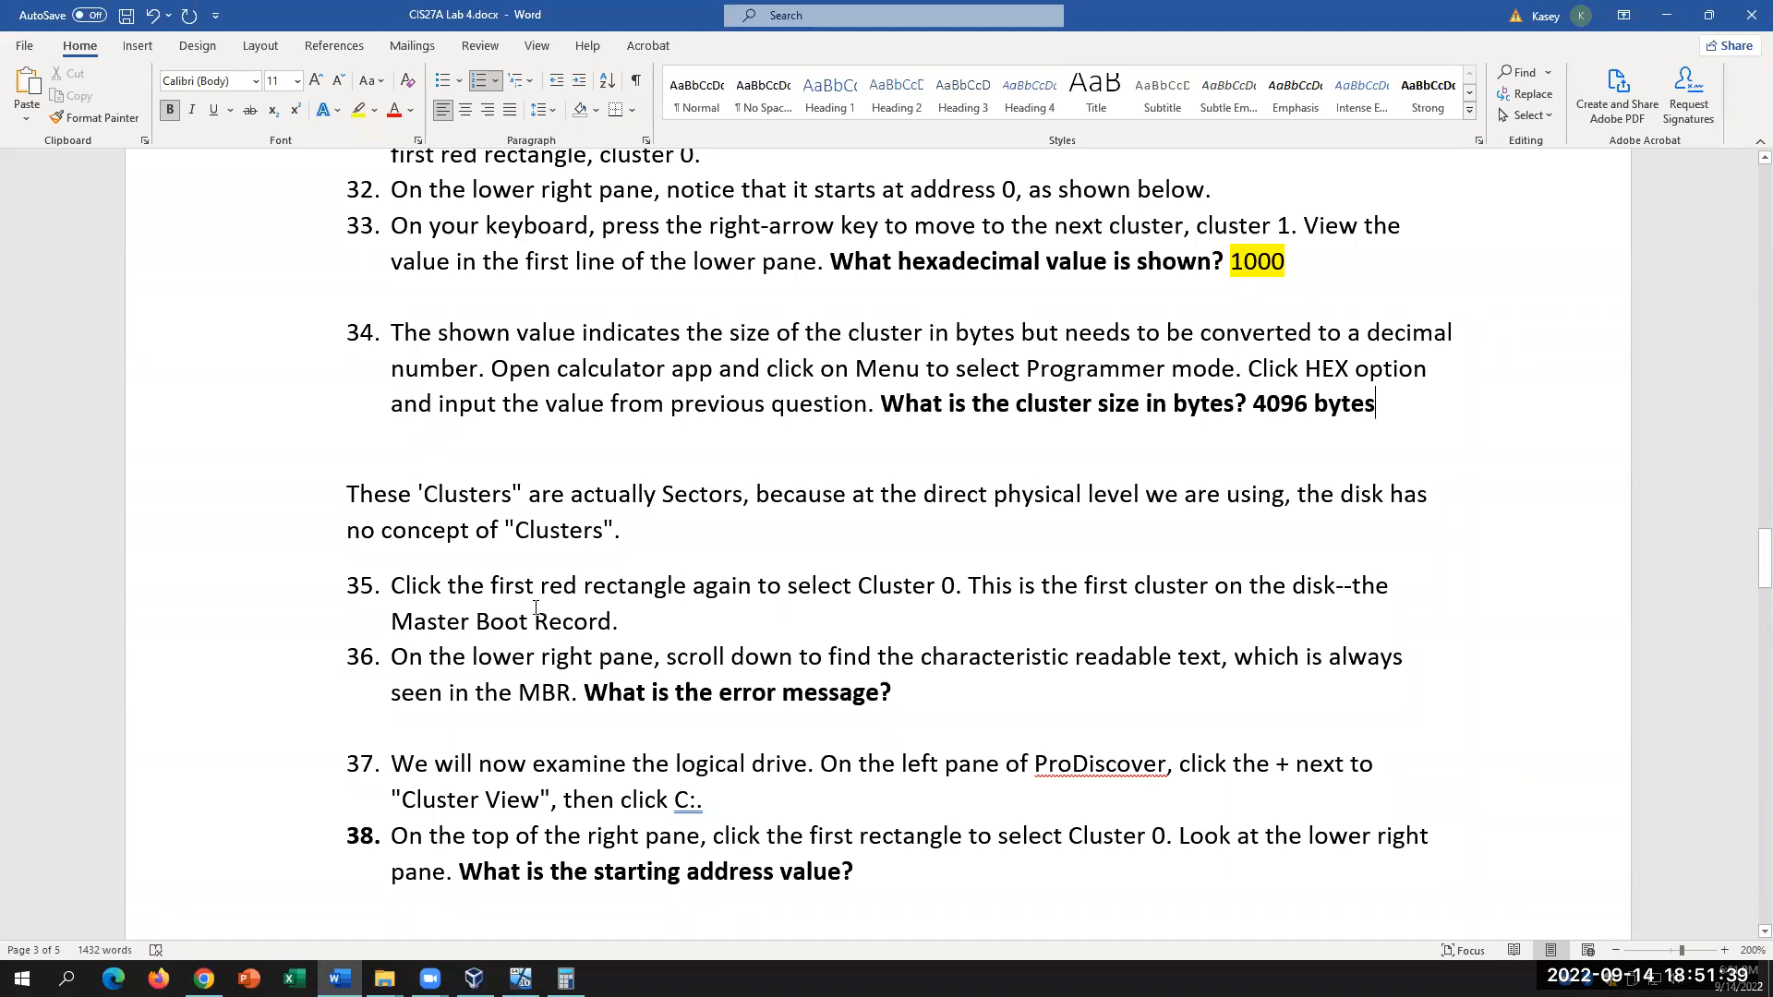
pyautogui.click(635, 530)
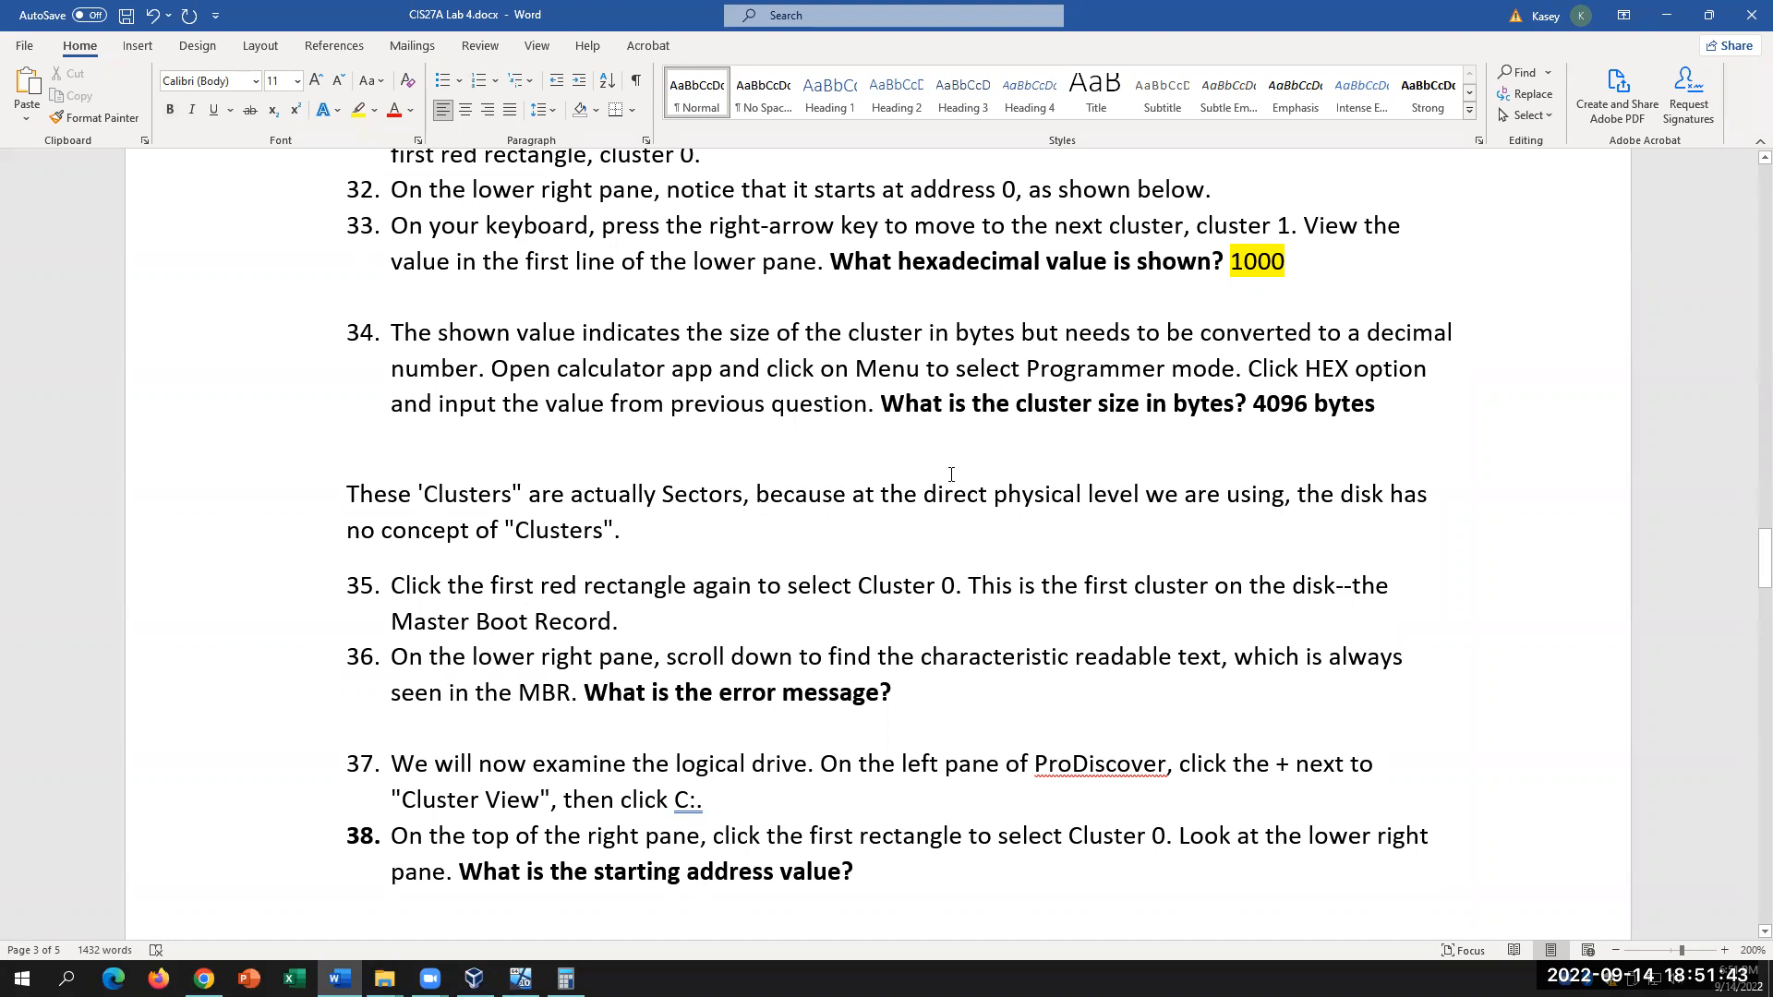
pyautogui.moveTo(923, 494); pyautogui.dragTo(646, 540)
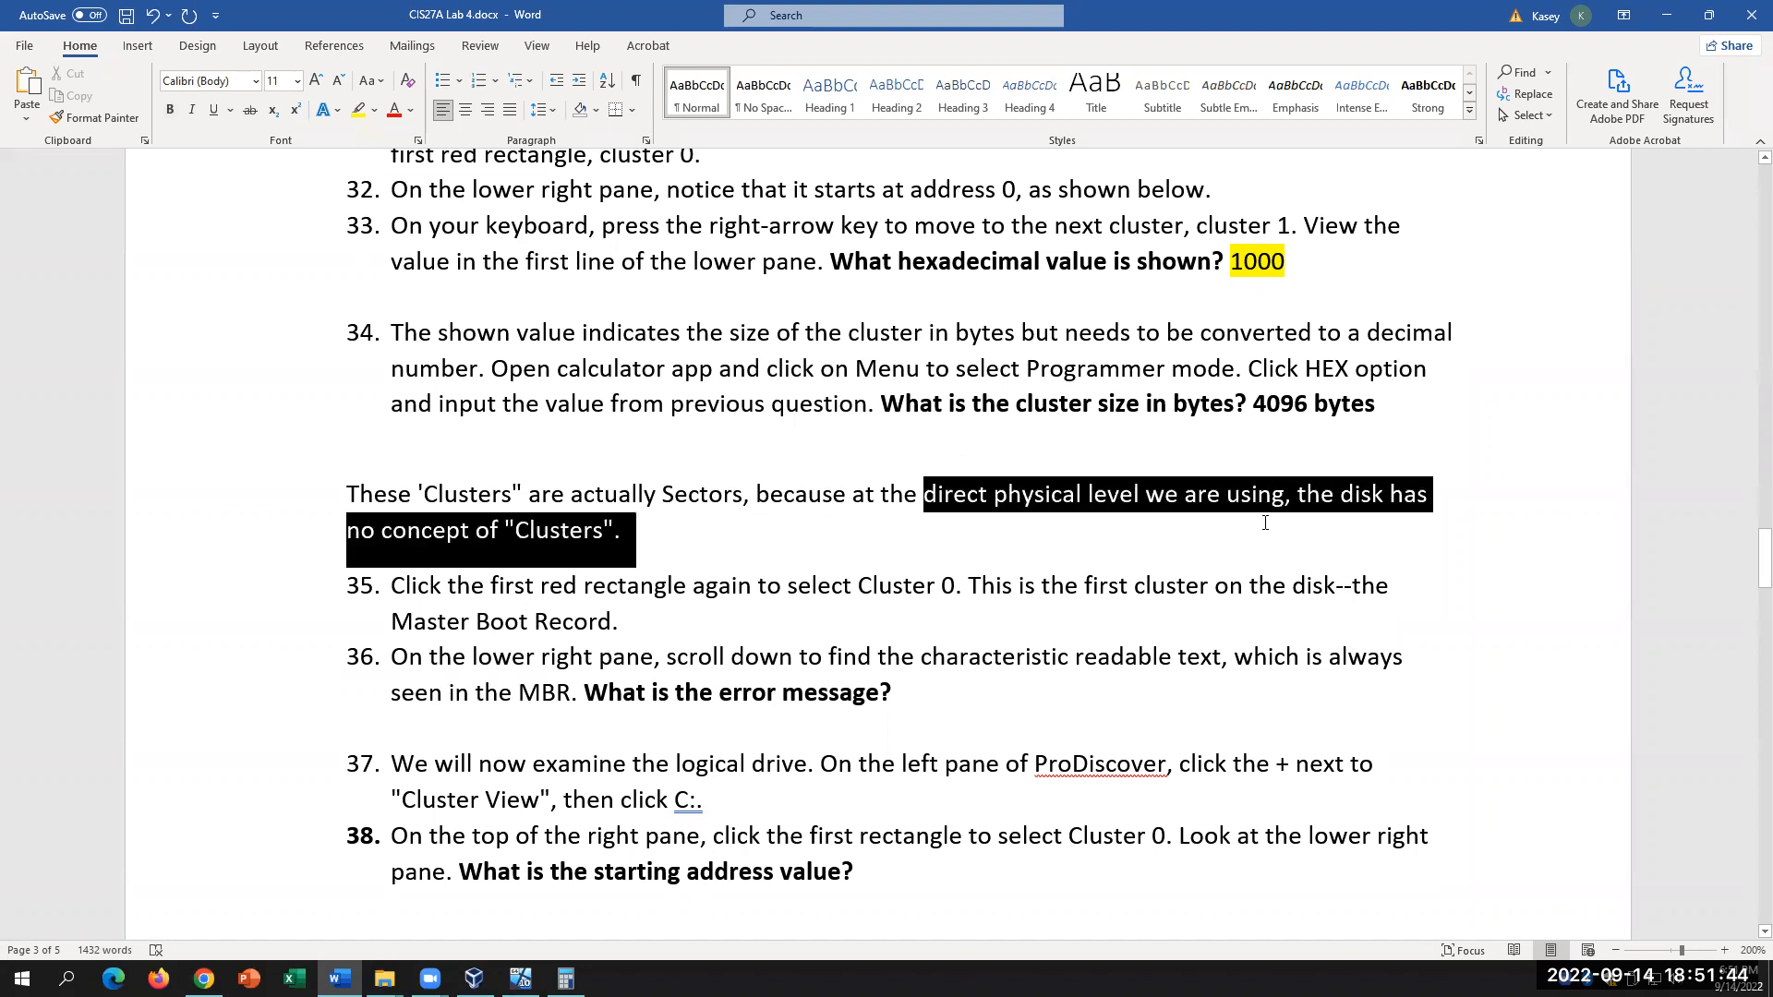
pyautogui.click(729, 537)
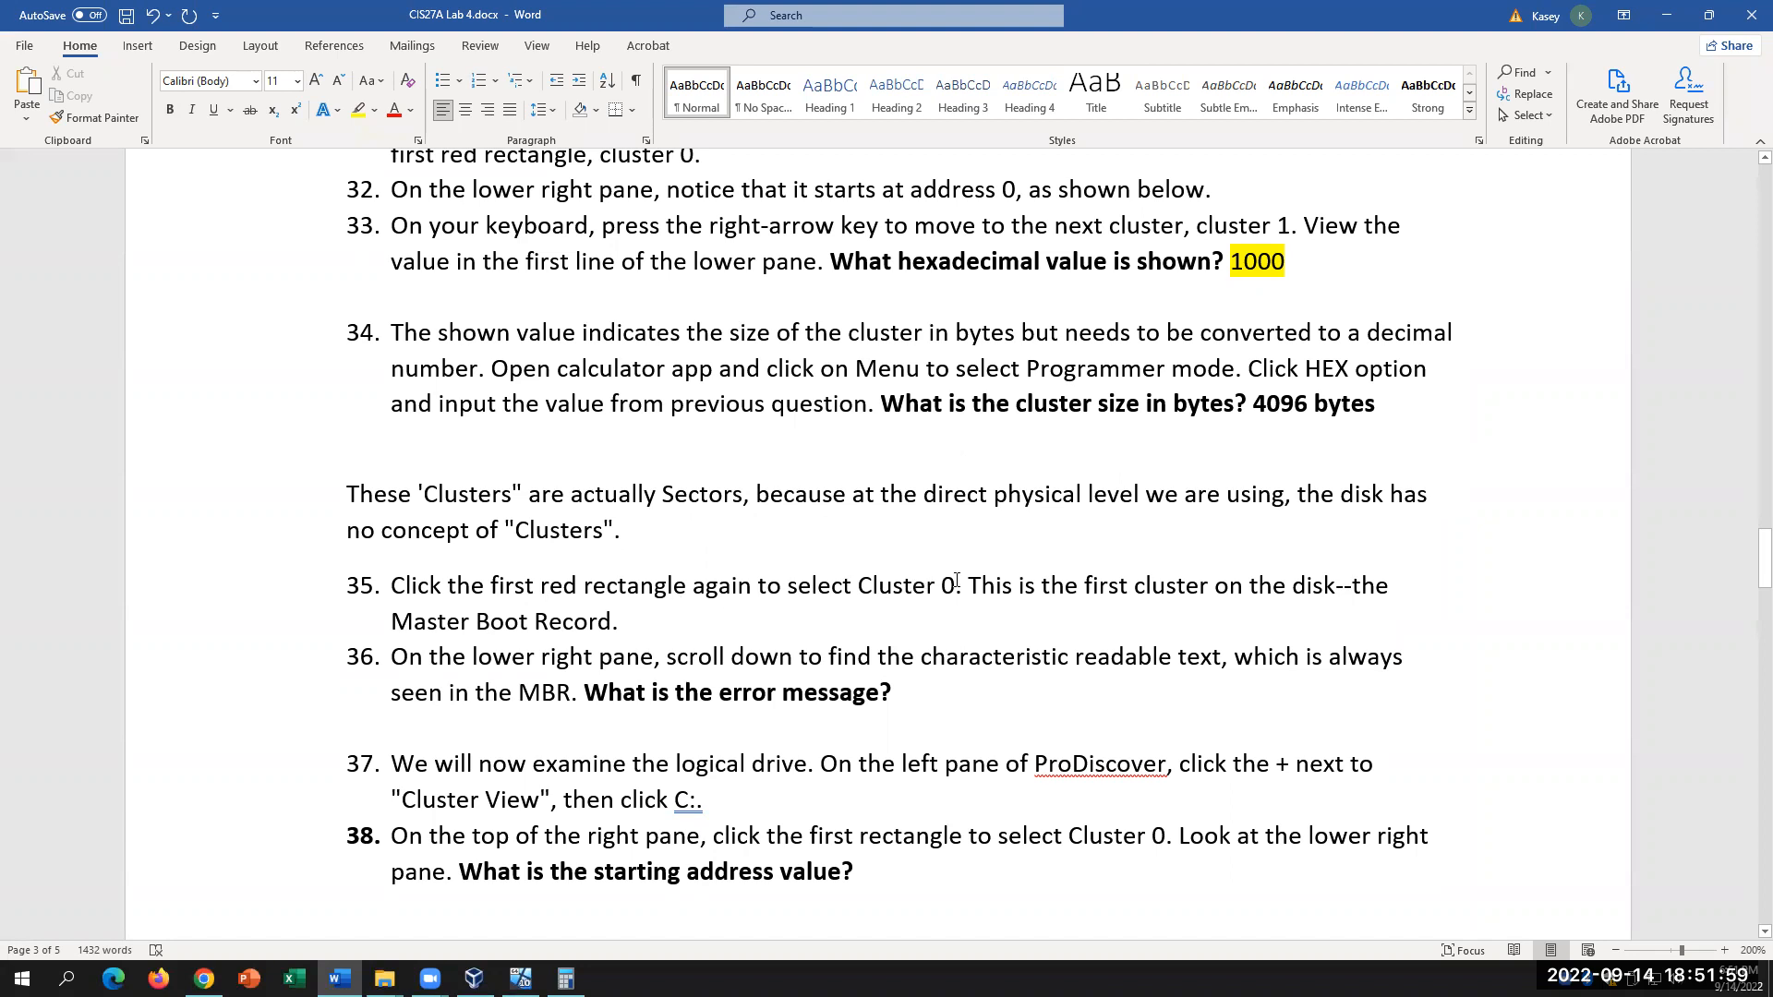
pyautogui.moveTo(1026, 583); pyautogui.dragTo(1200, 621)
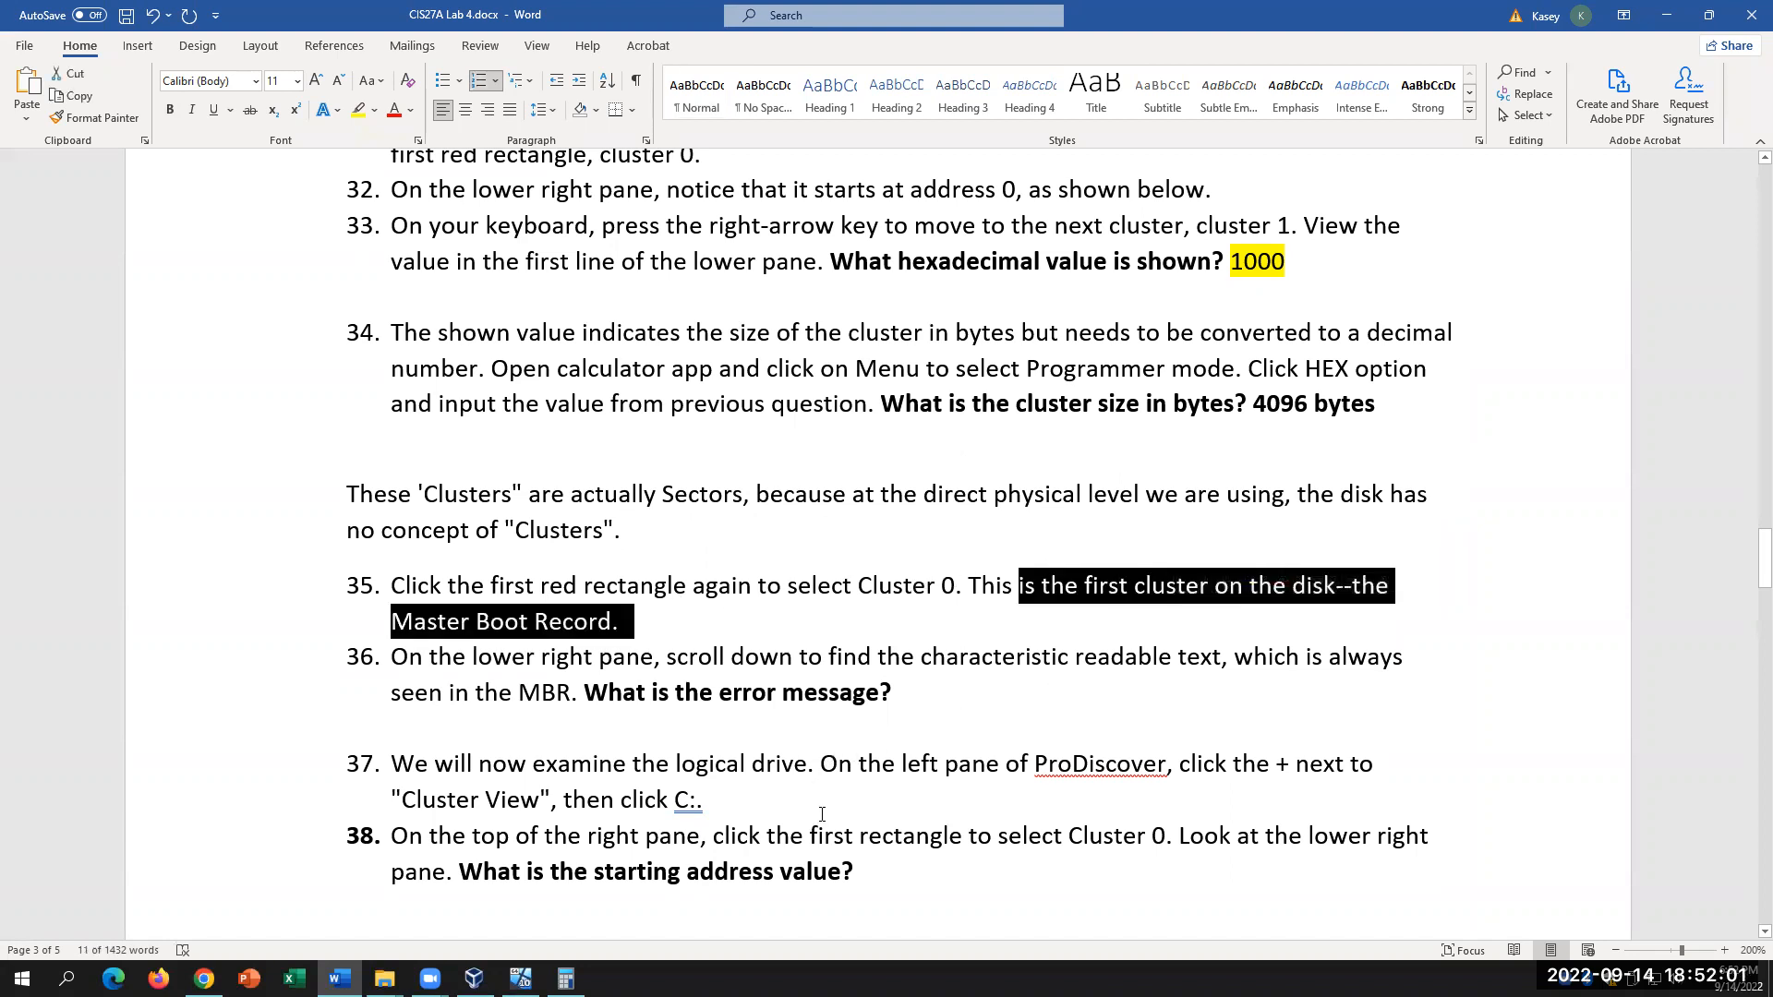
pyautogui.click(1166, 628)
pyautogui.click(520, 978)
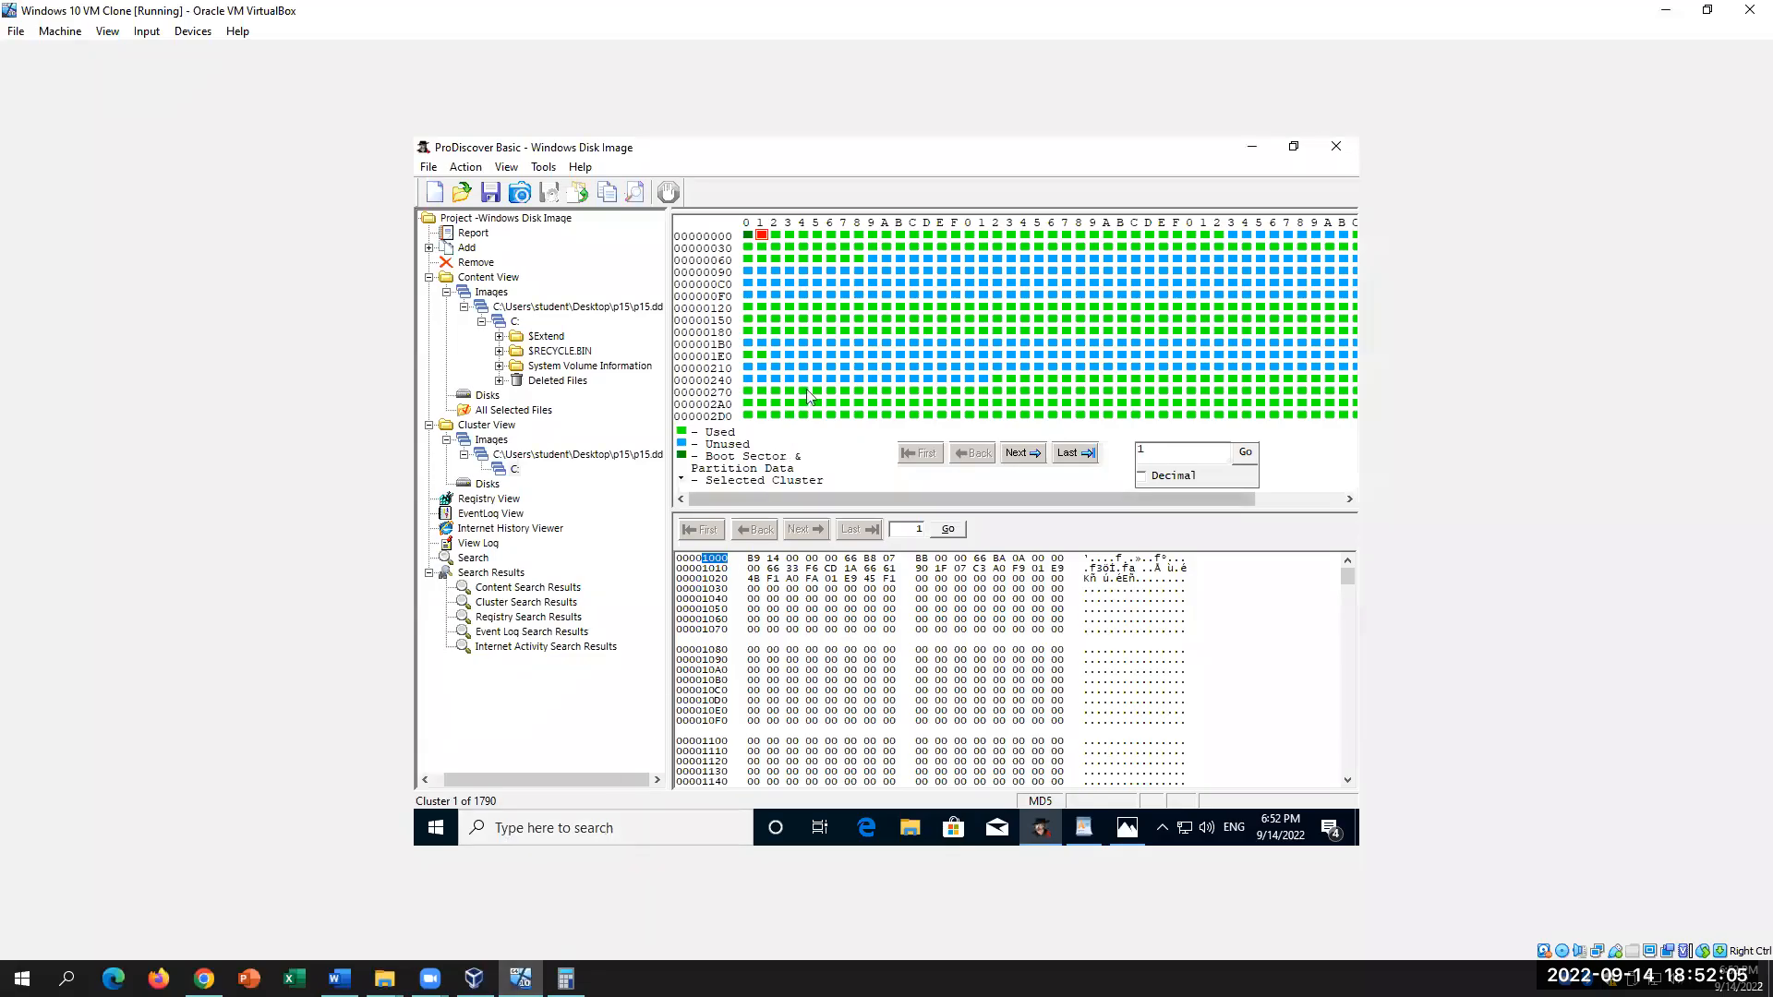
# Step: Select cluster 0, then cluster 105, and highlight its starting address 69000
pyautogui.click(748, 234)
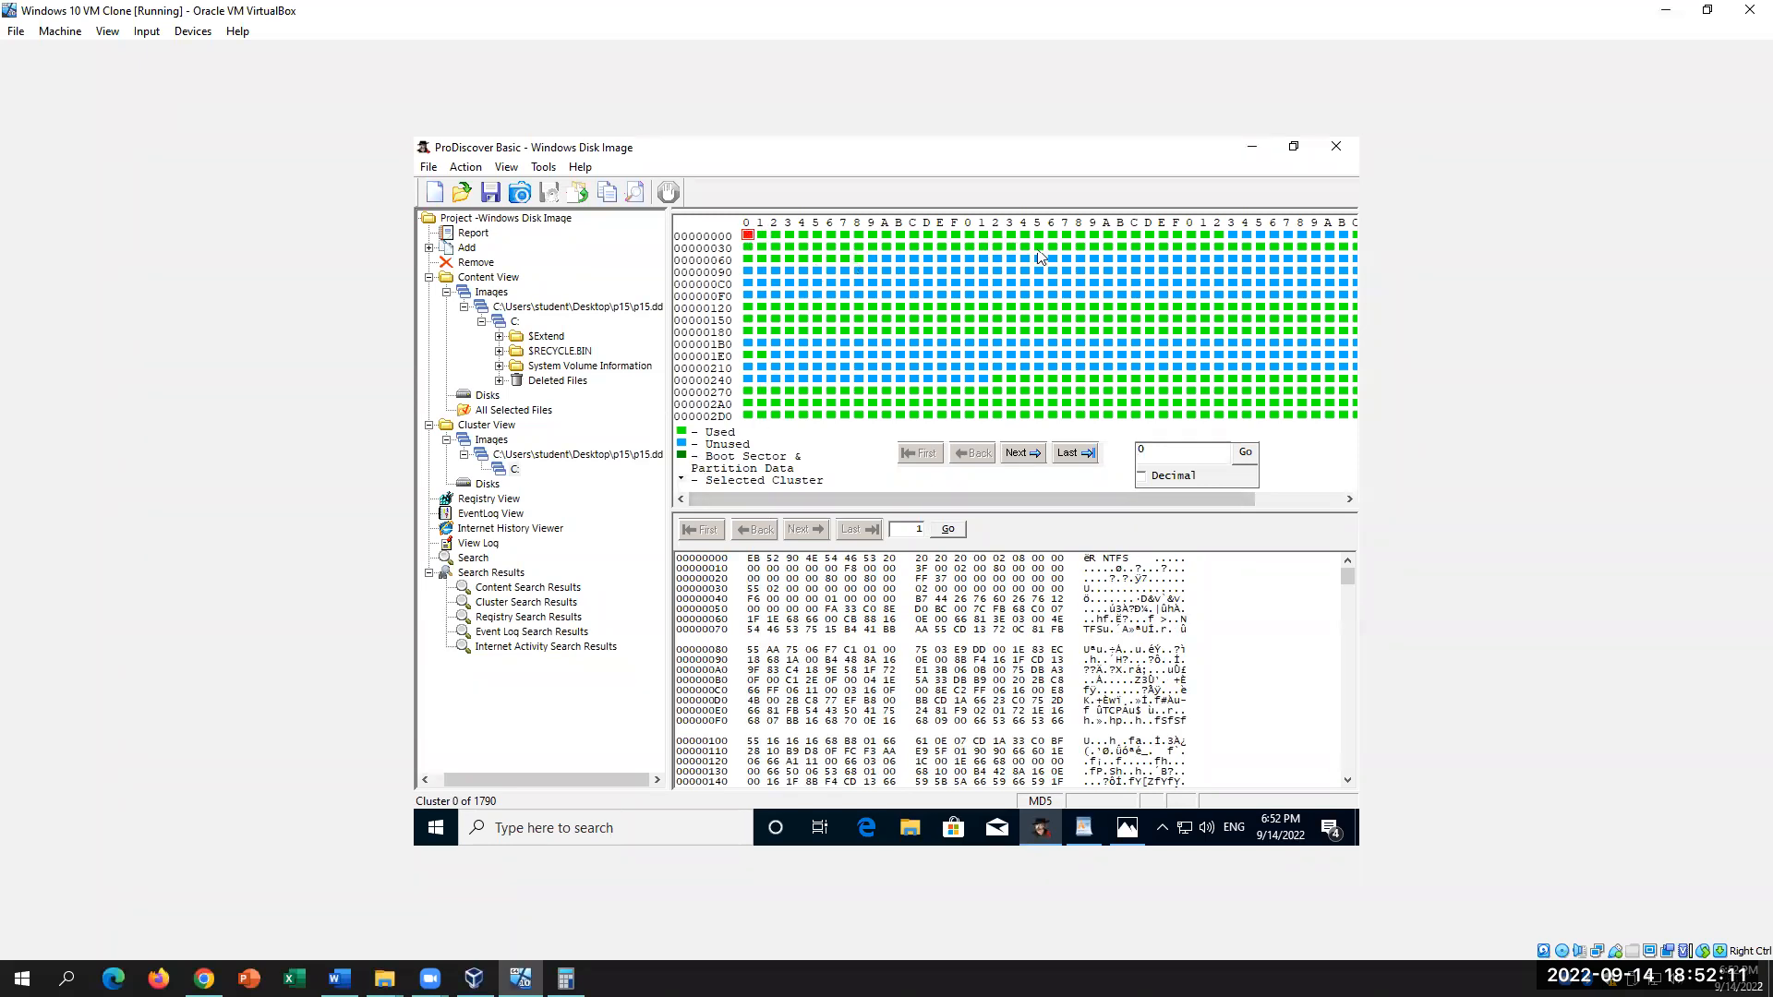
pyautogui.click(874, 263)
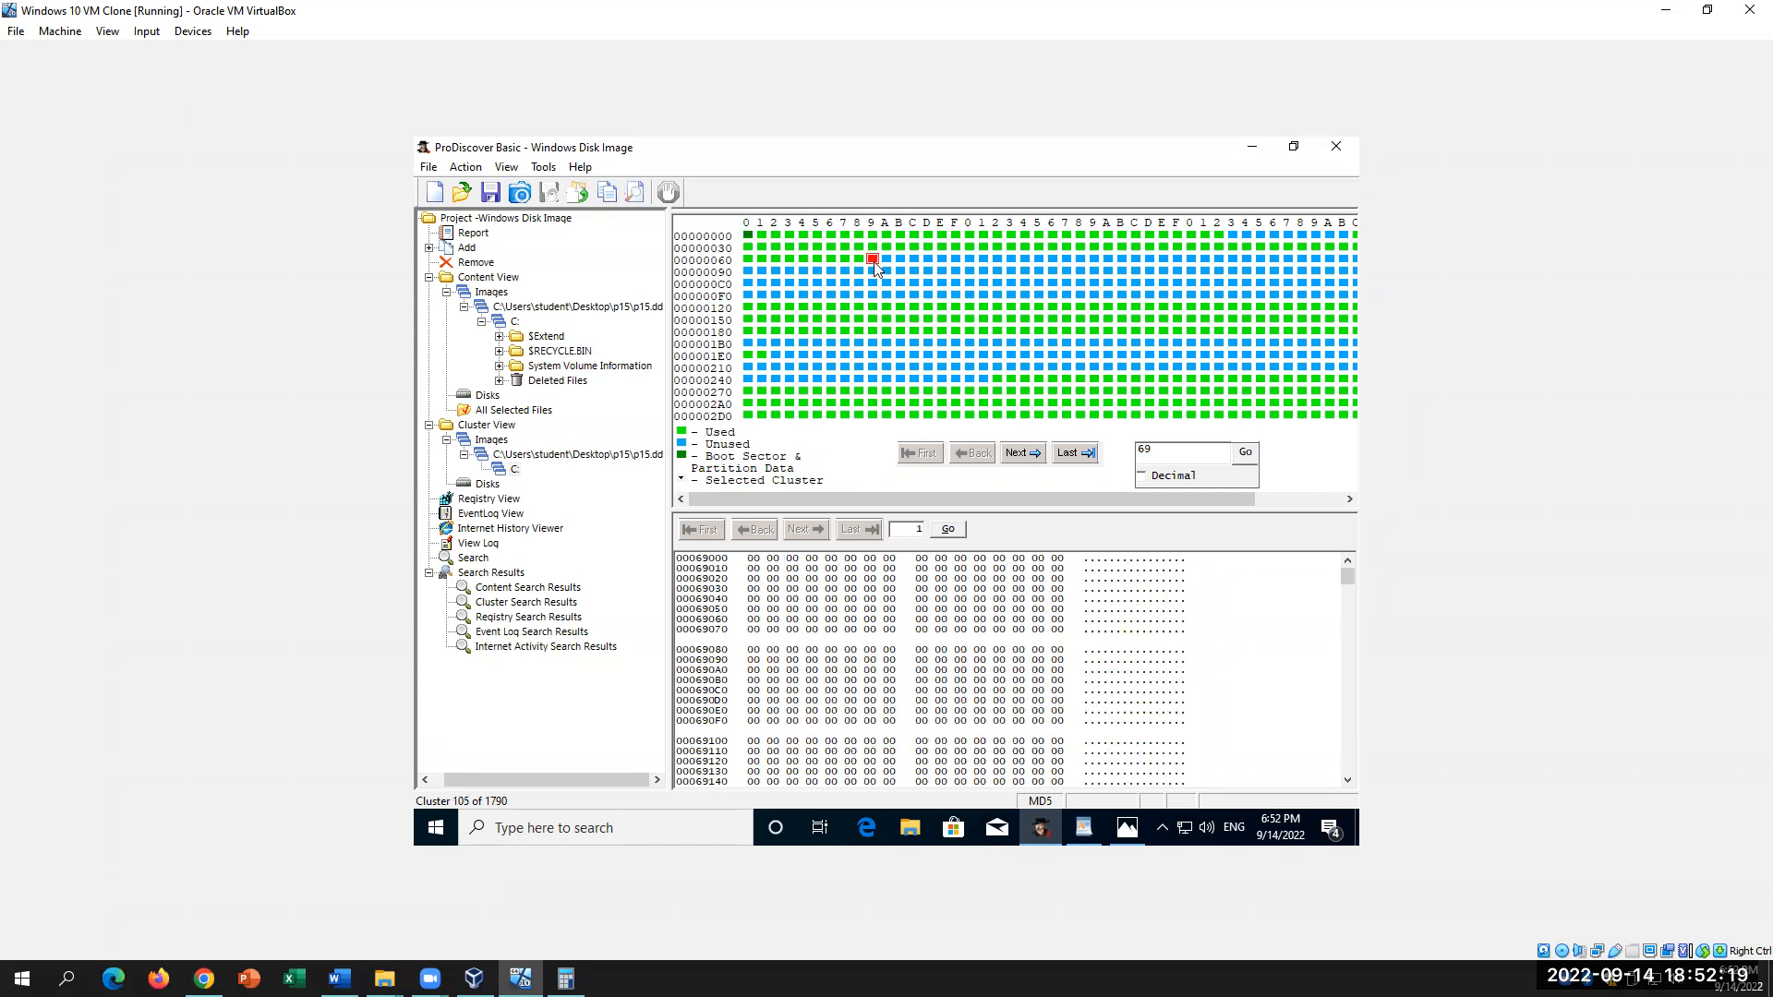
pyautogui.moveTo(696, 560); pyautogui.dragTo(732, 560)
pyautogui.moveTo(696, 568); pyautogui.dragTo(773, 579)
pyautogui.click(723, 637)
pyautogui.moveTo(696, 559); pyautogui.dragTo(730, 560)
pyautogui.click(729, 565)
pyautogui.moveTo(729, 567); pyautogui.dragTo(715, 568)
# Step: Inspect clusters 106 and 107, noting cluster number 6B, then reselect cluster 0 and return to Word
pyautogui.click(887, 259)
pyautogui.moveTo(729, 559); pyautogui.dragTo(694, 558)
pyautogui.click(901, 260)
pyautogui.moveTo(1165, 449); pyautogui.dragTo(1122, 441)
pyautogui.moveTo(1163, 499)
pyautogui.mouseDown()
pyautogui.moveTo(1256, 522)
pyautogui.moveTo(1190, 522)
pyautogui.mouseUp()
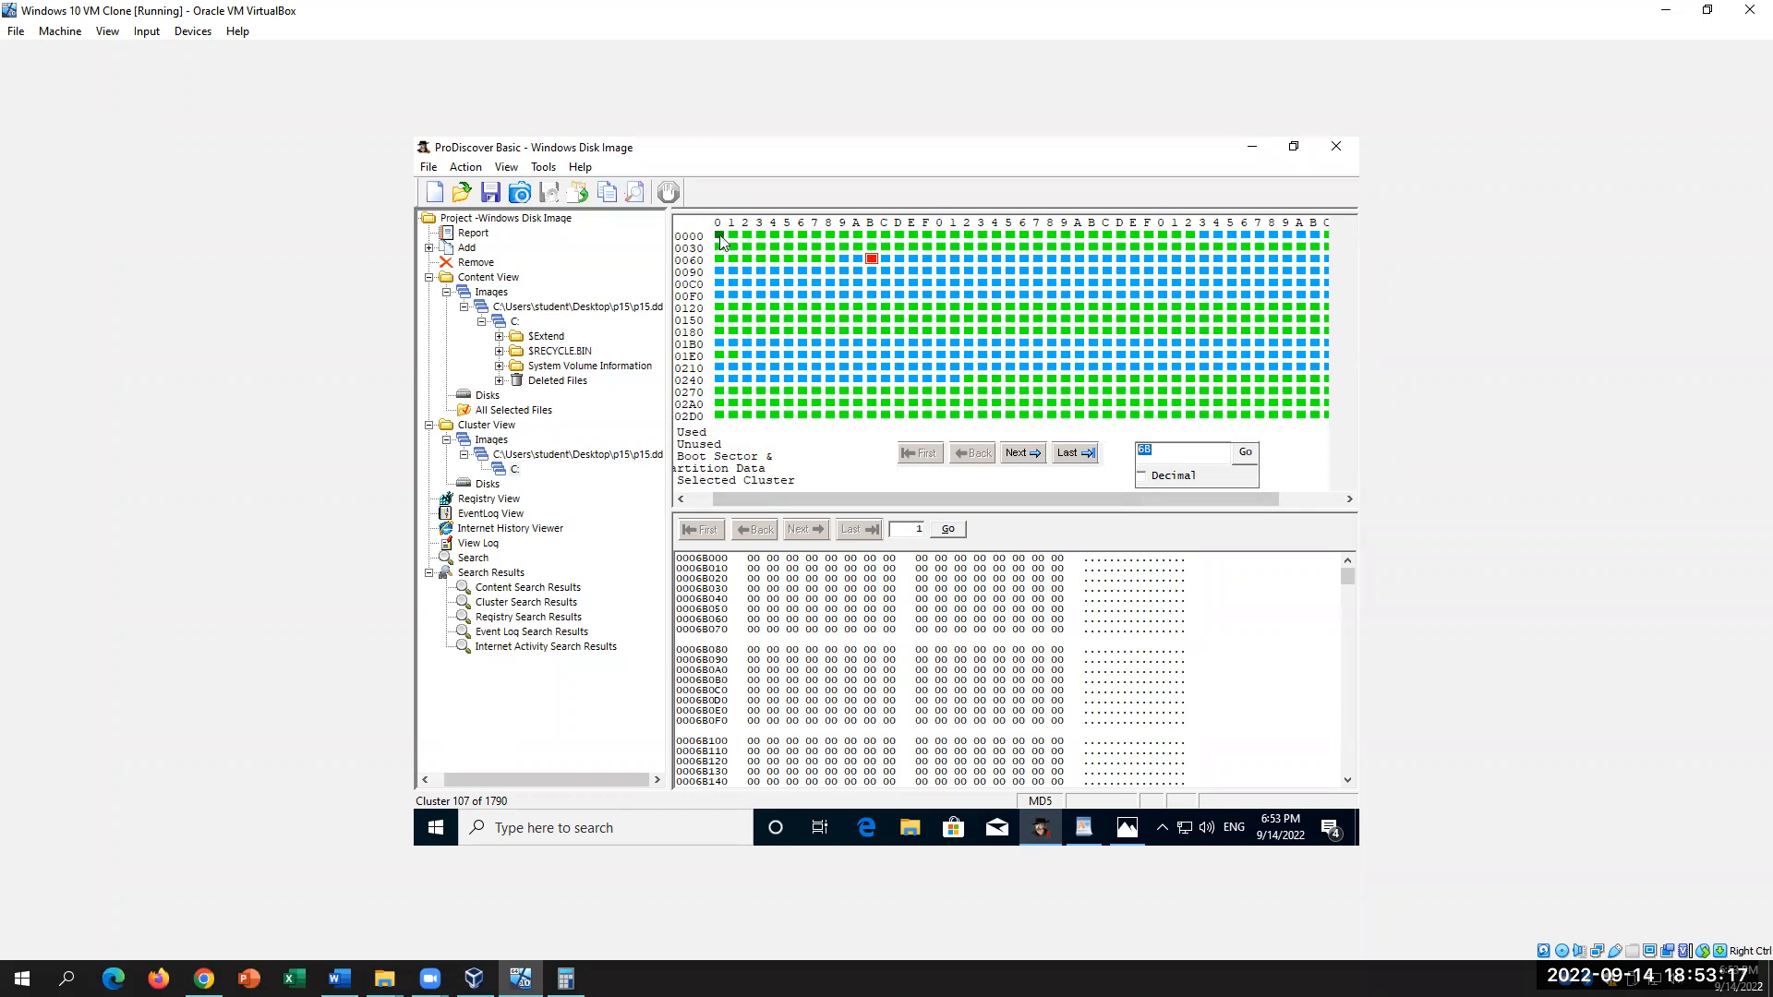
pyautogui.moveTo(765, 499); pyautogui.dragTo(737, 499)
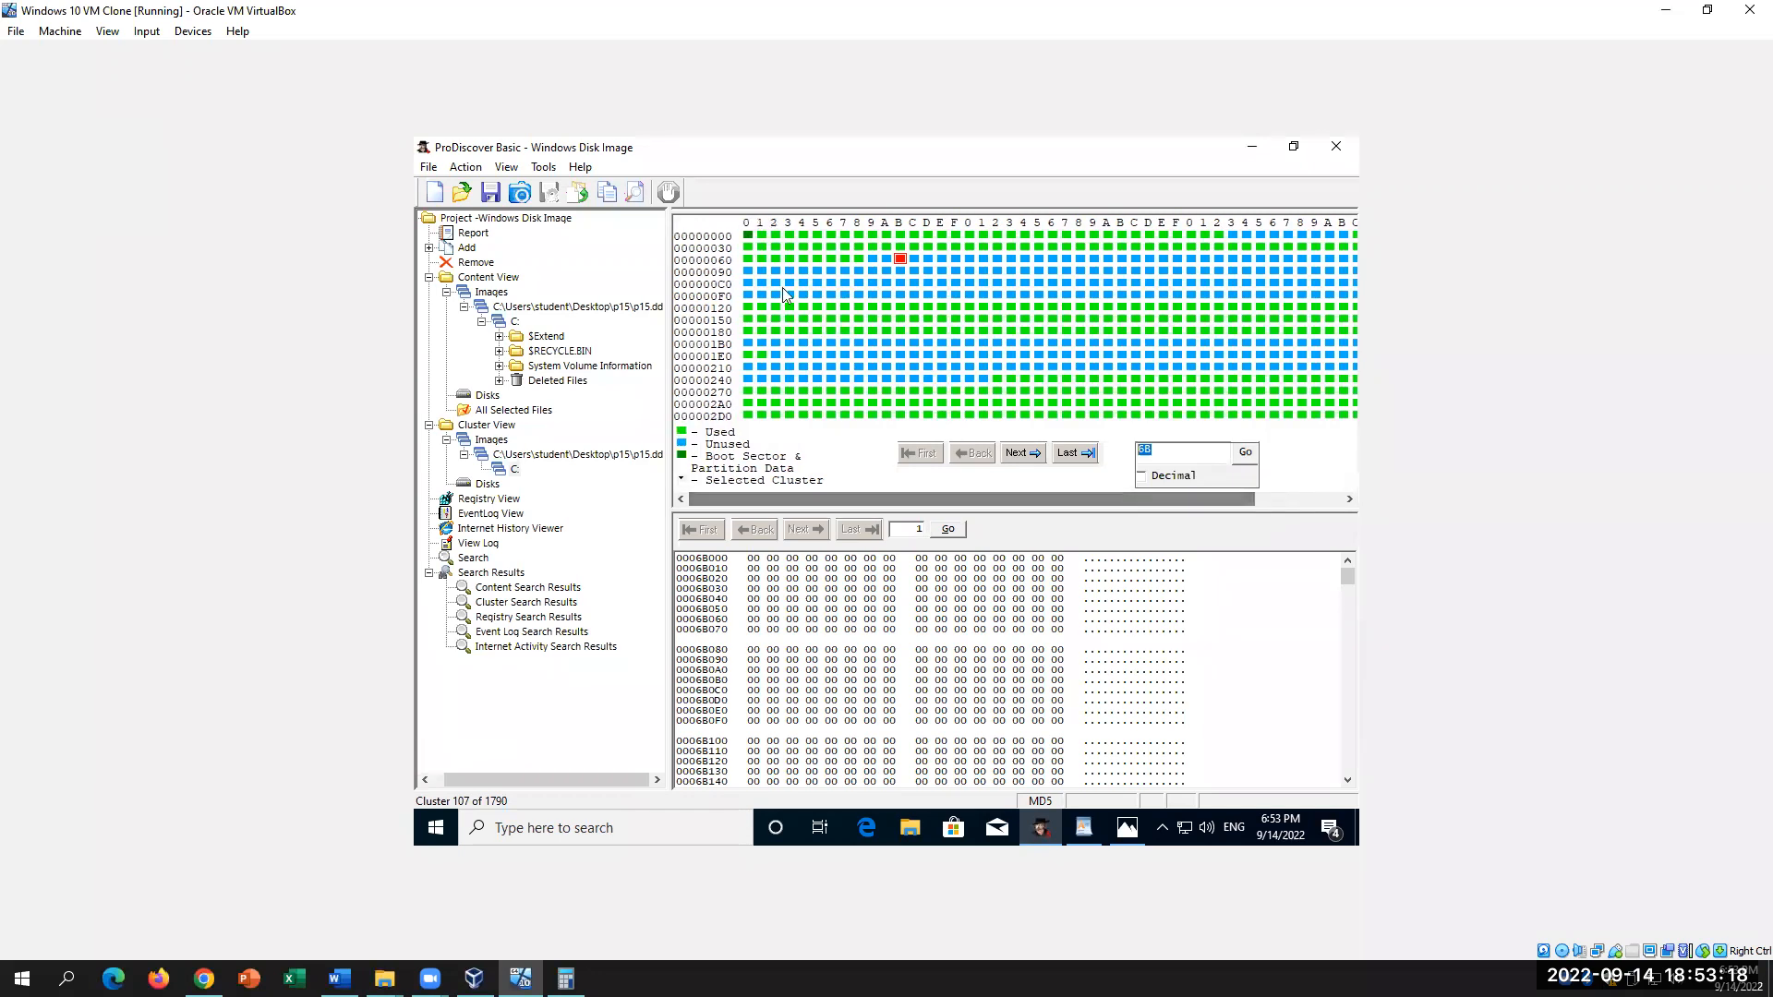
pyautogui.click(749, 235)
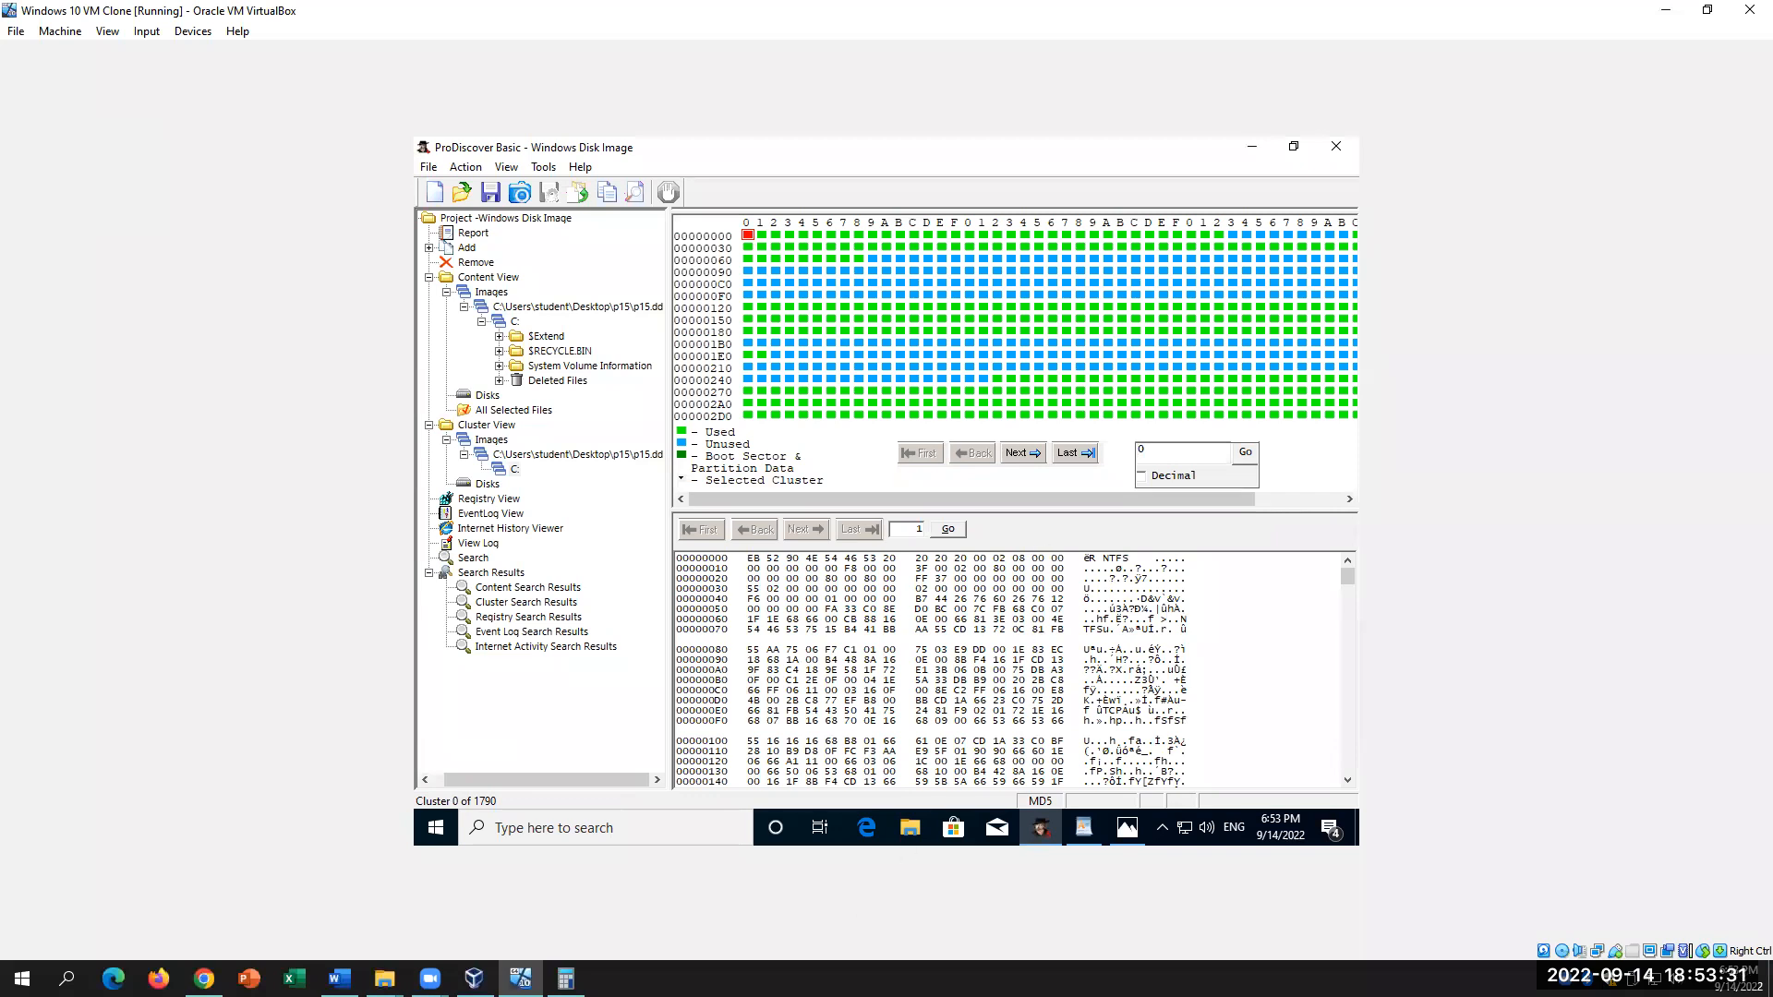
pyautogui.click(339, 977)
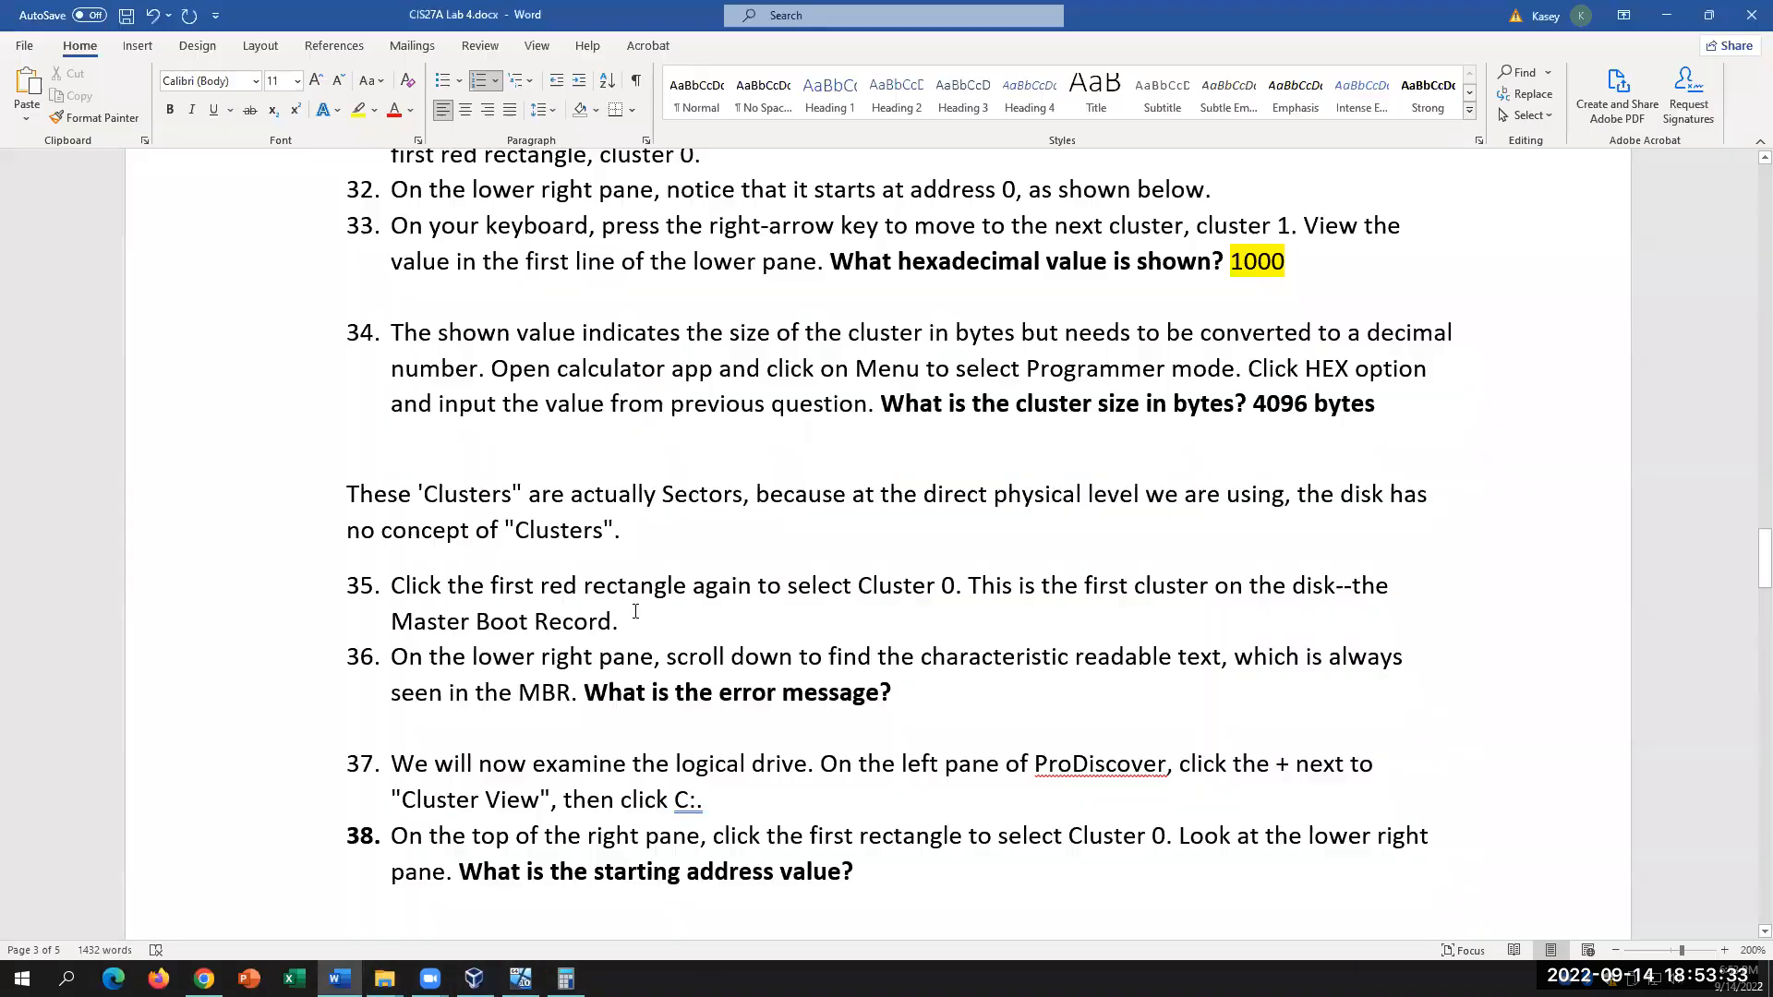
# Step: Select the step 35 sentence in Word, then redisplay cluster 0 in ProDiscover via cluster 1
pyautogui.hotkey('shift', 'Left')
pyautogui.hotkey('shift', 'Left')
pyautogui.hotkey('shift', 'Left')
pyautogui.hotkey('shift', 'Left')
pyautogui.hotkey('ctrl', 'shift', 'Up')
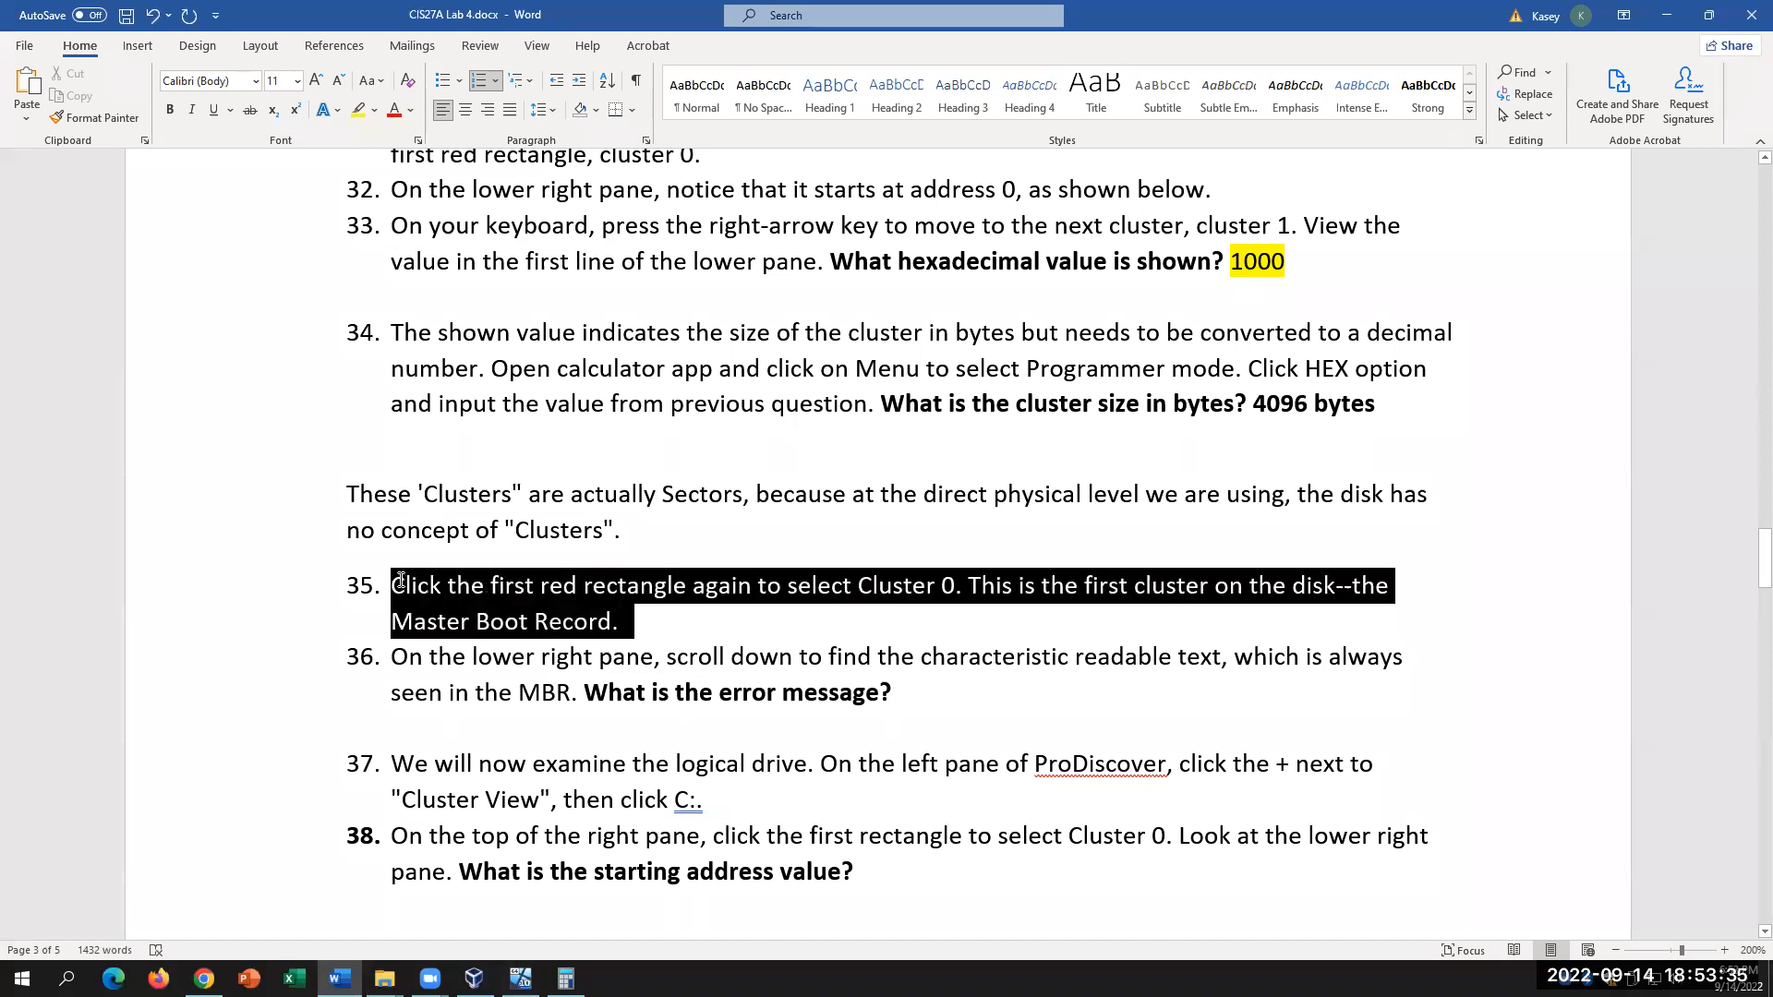
pyautogui.click(521, 977)
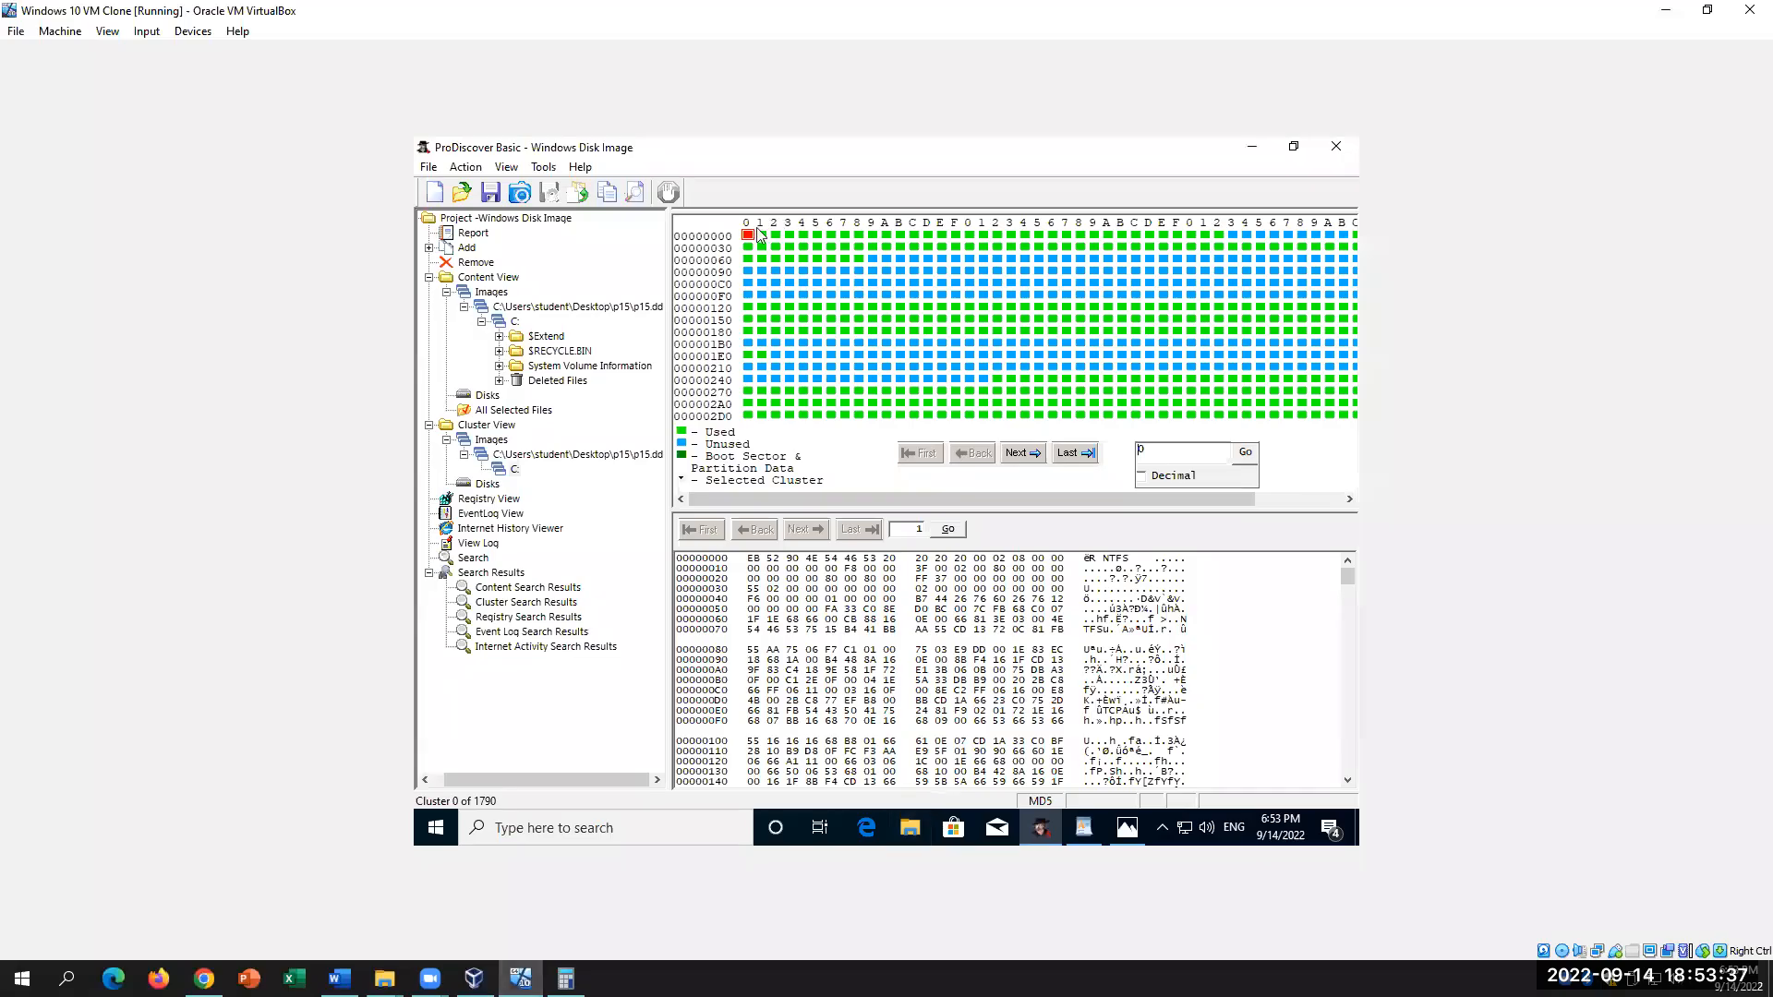
pyautogui.click(760, 236)
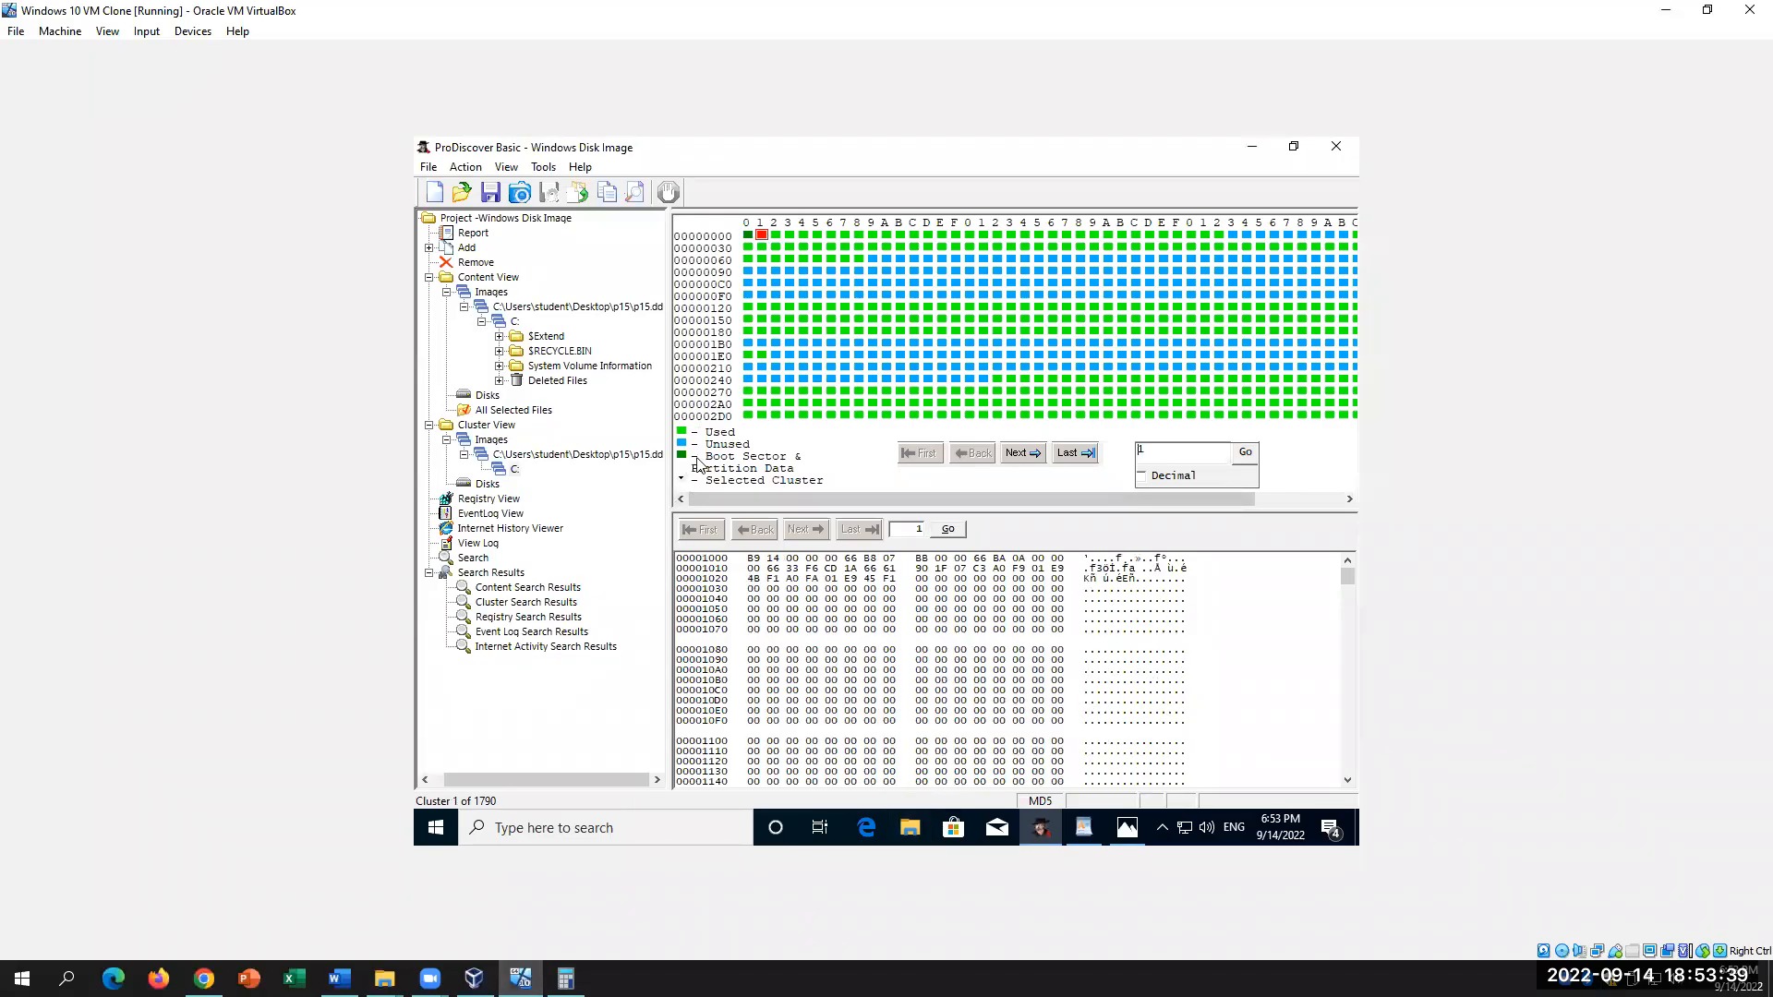
pyautogui.click(749, 236)
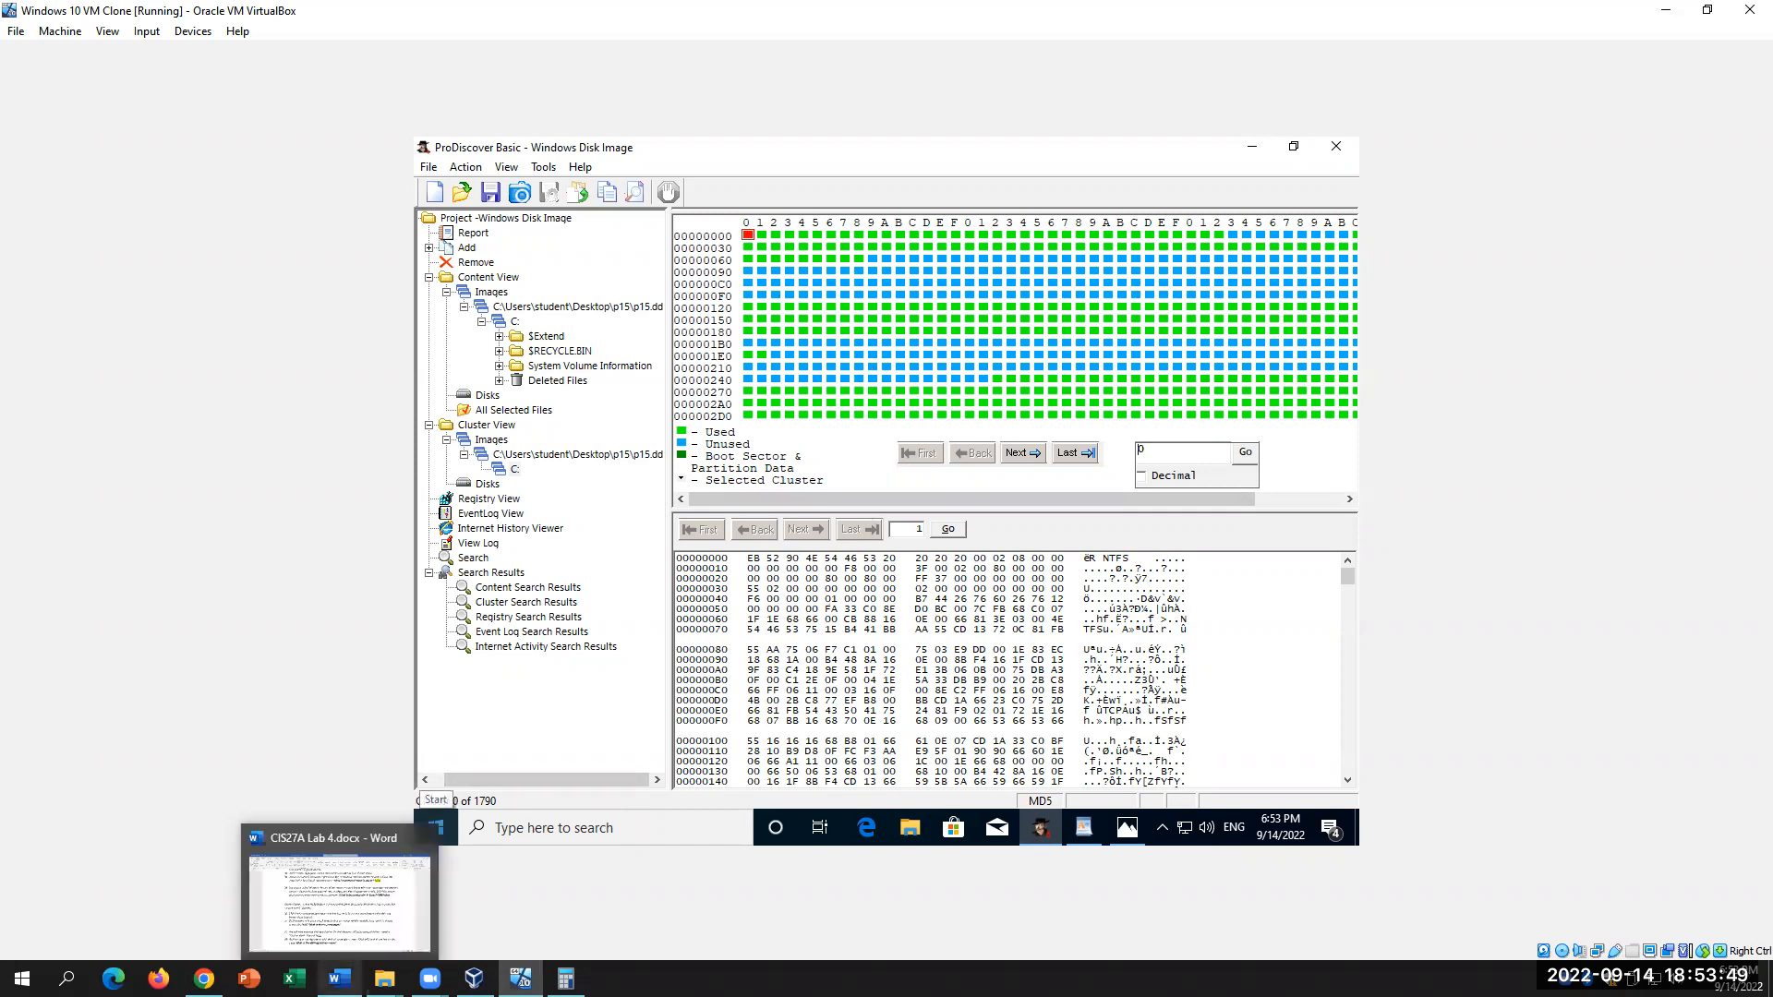
# Step: Scroll the lab document to step 38's starting-address question, then go back to ProDiscover
pyautogui.click(340, 979)
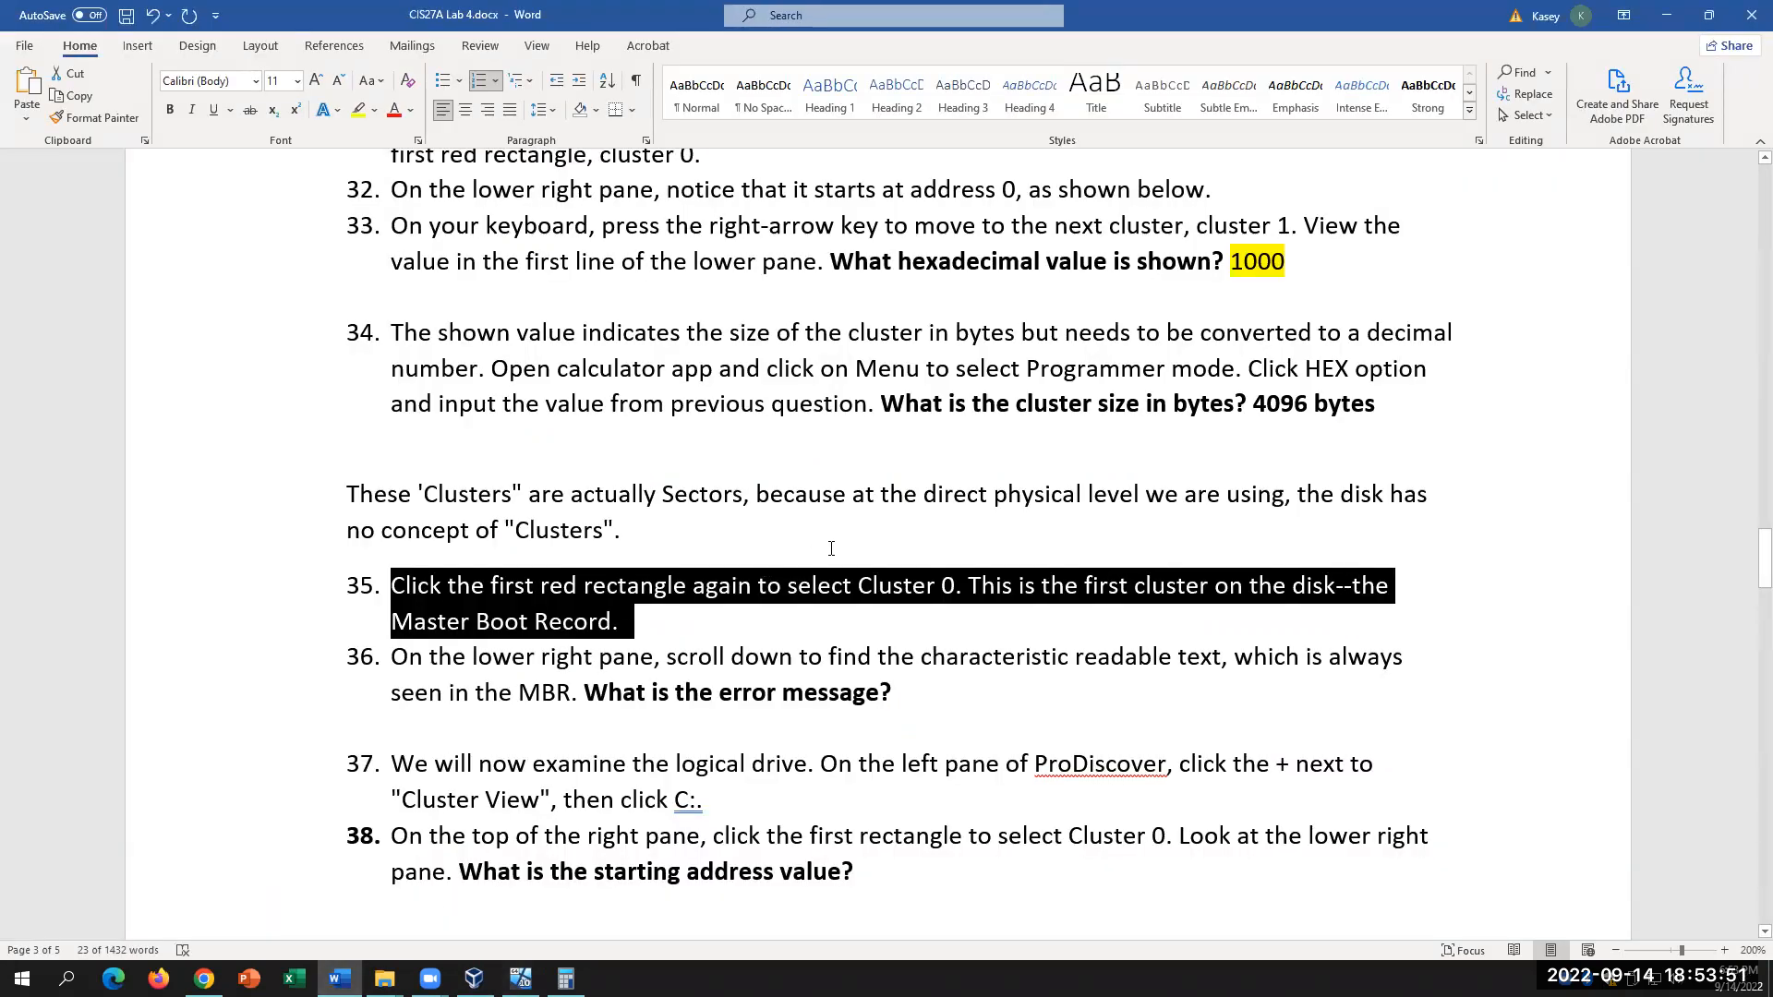
pyautogui.scroll(-2, 855, 563)
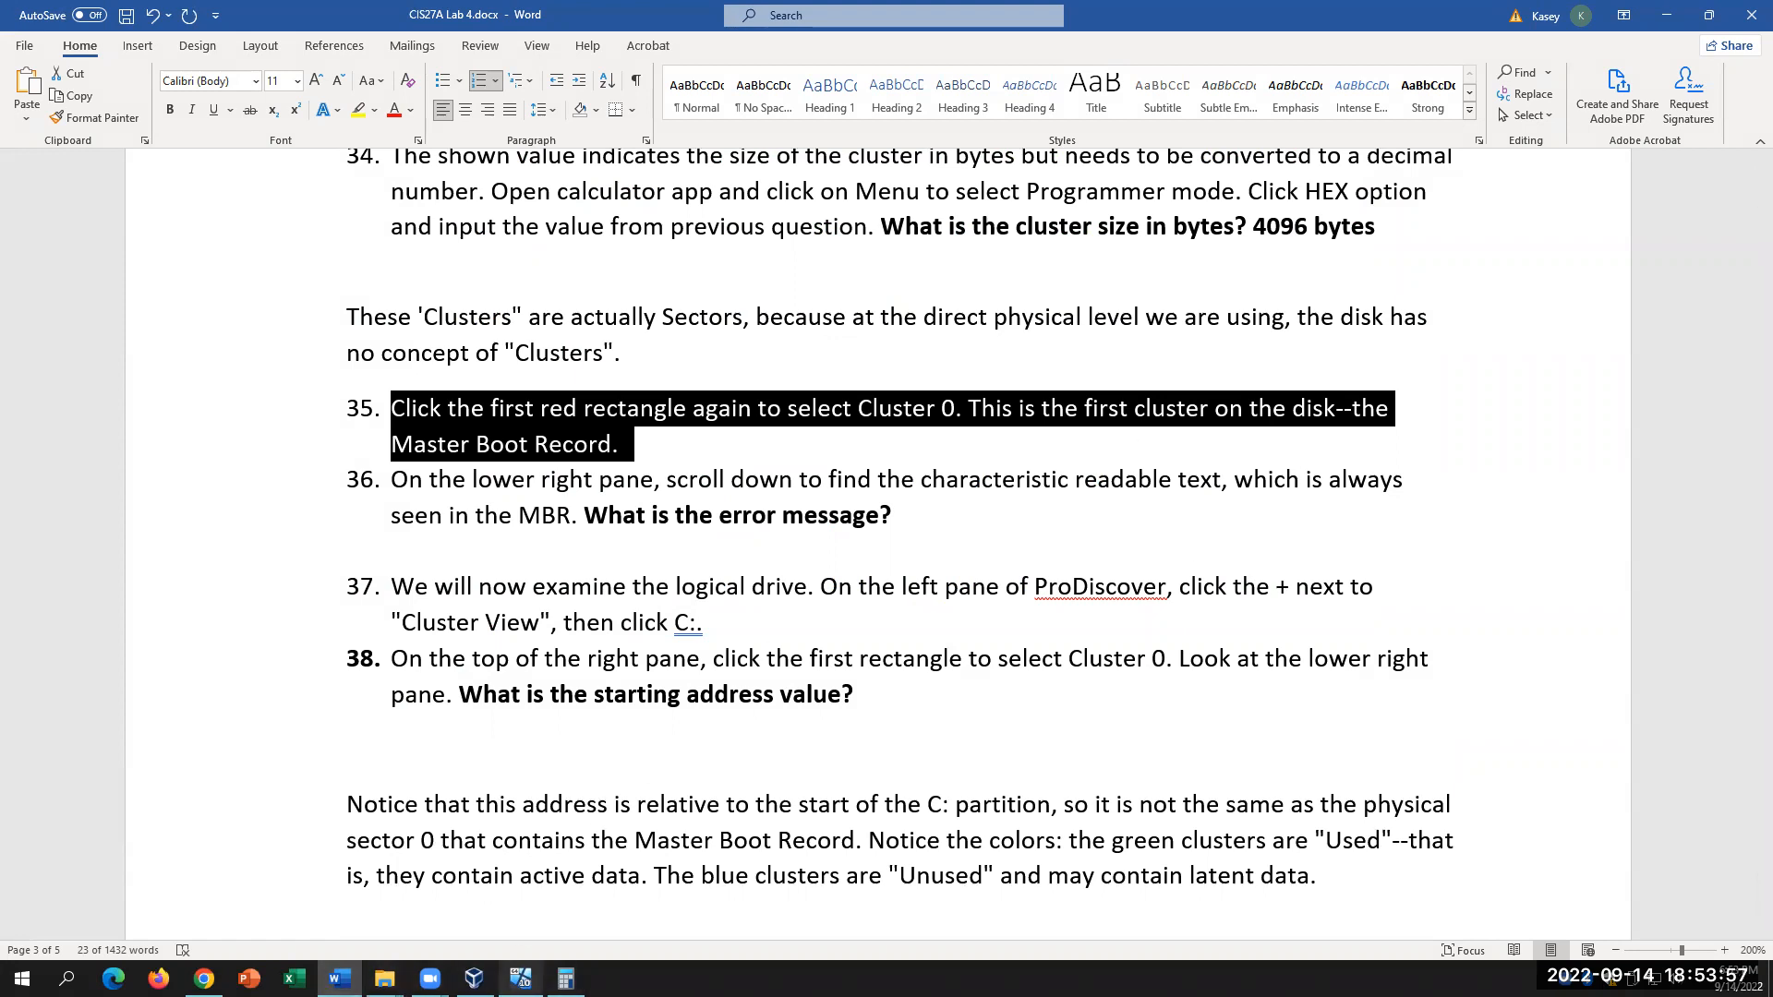
pyautogui.click(520, 978)
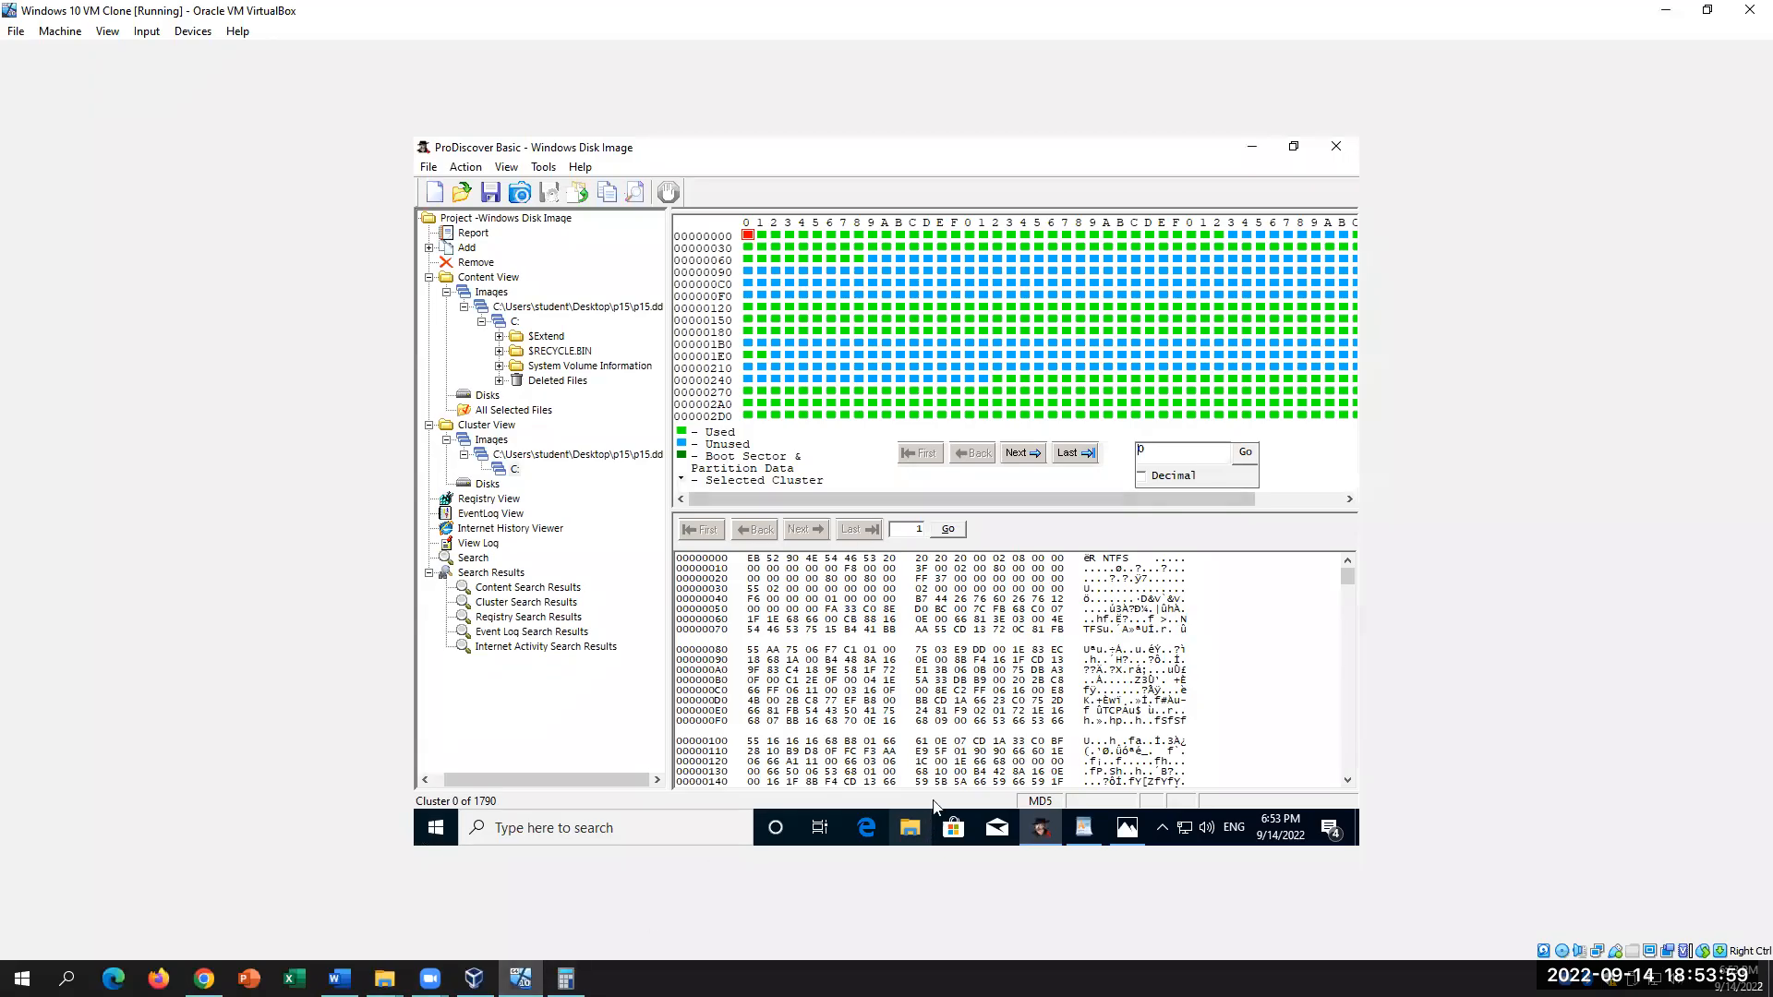
# Step: Scroll cluster 0's hex view down and select the 'Disk read error occurred' and 'BOOTMGR is missing' text
pyautogui.click(1103, 554)
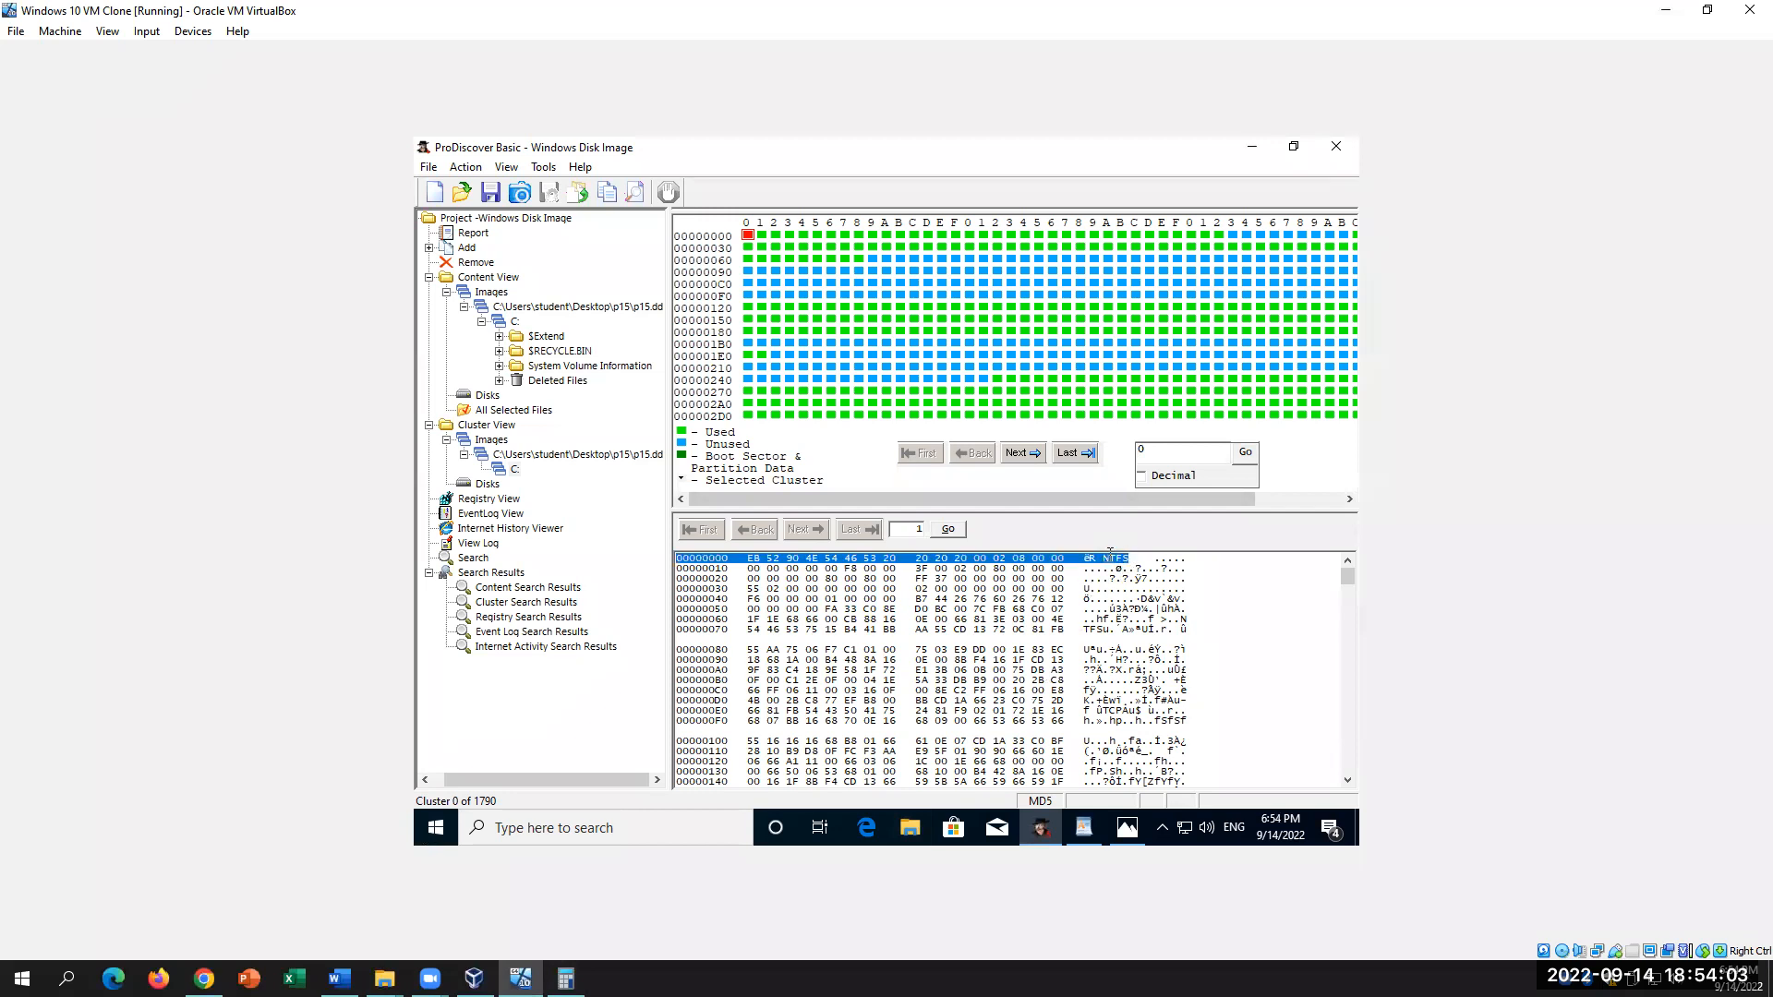
pyautogui.doubleClick(1113, 557)
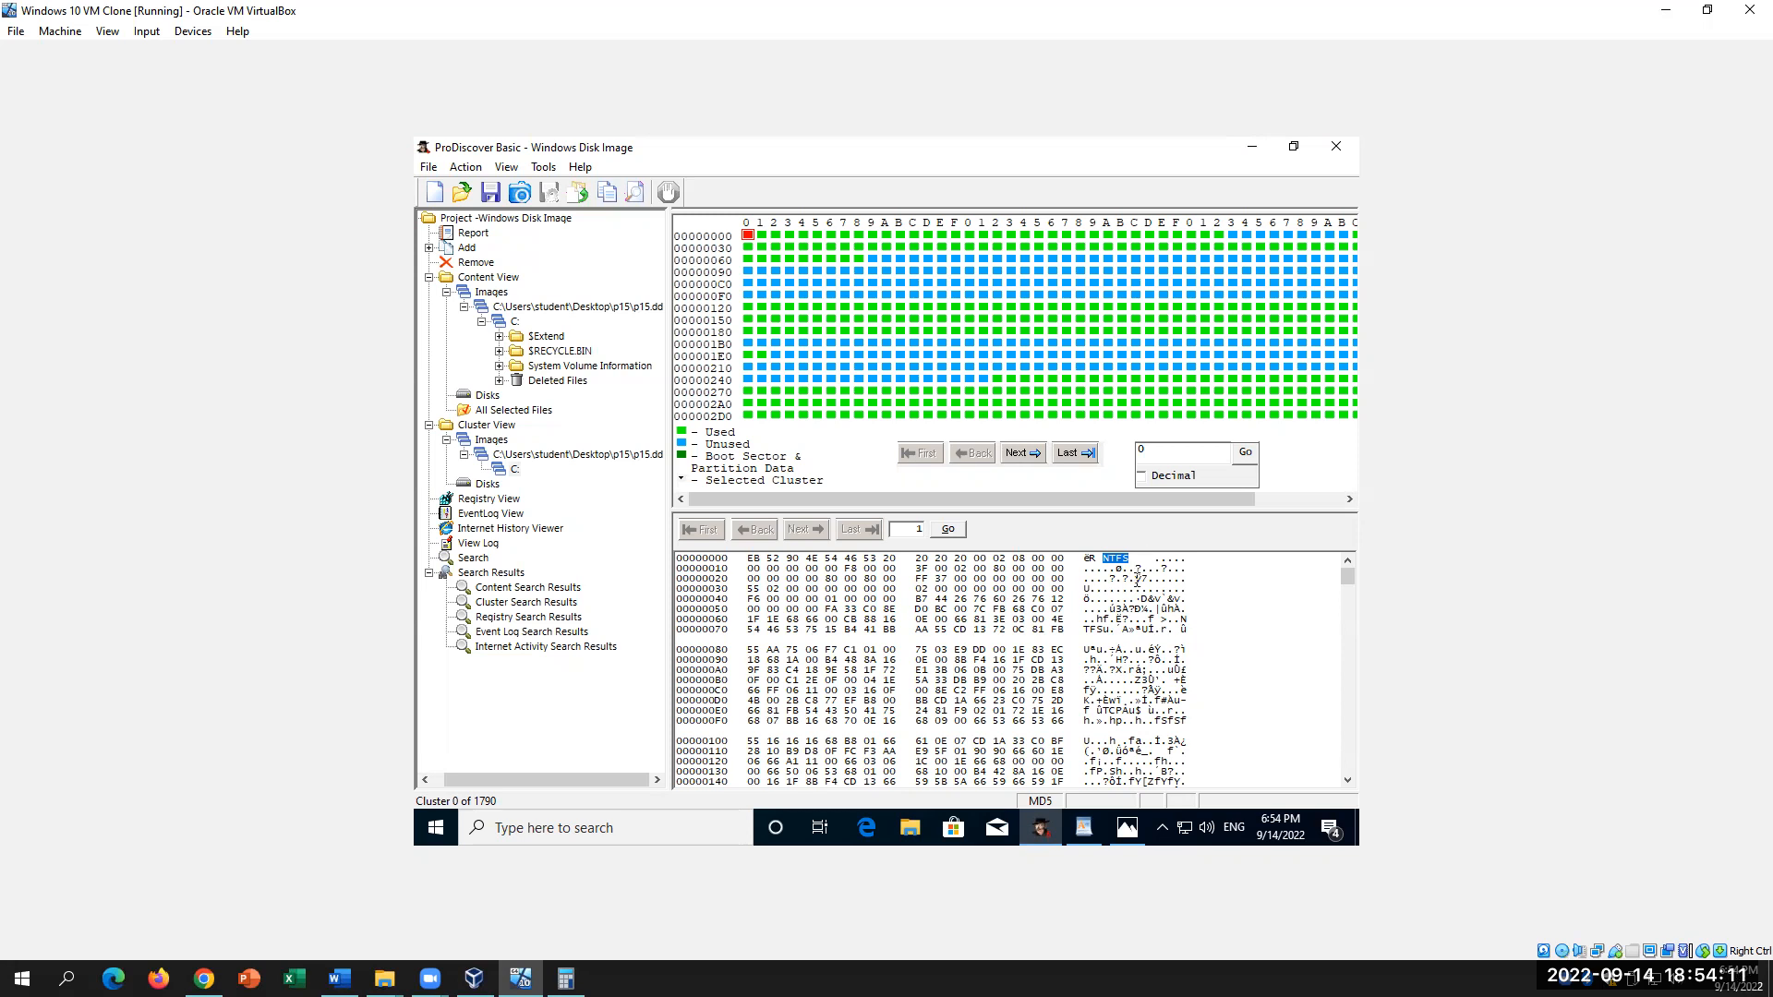
pyautogui.scroll(-1, 1179, 636)
pyautogui.scroll(-6, 1179, 633)
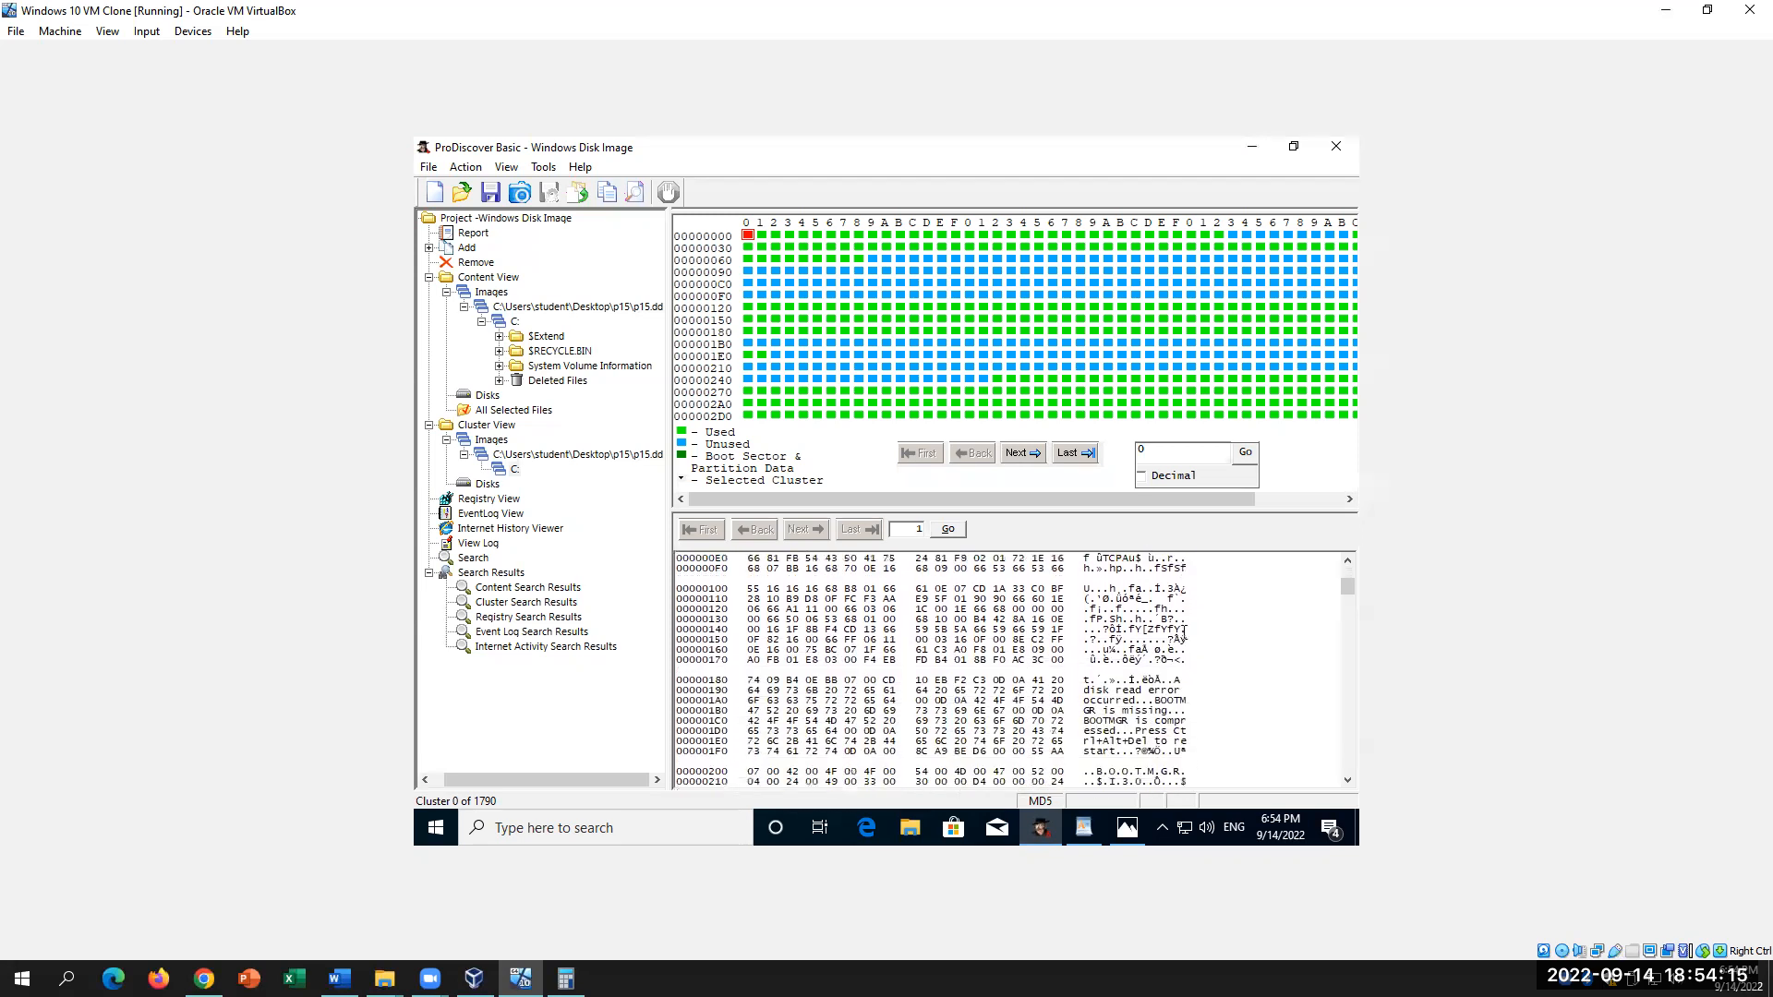
pyautogui.moveTo(1085, 657); pyautogui.dragTo(1199, 727)
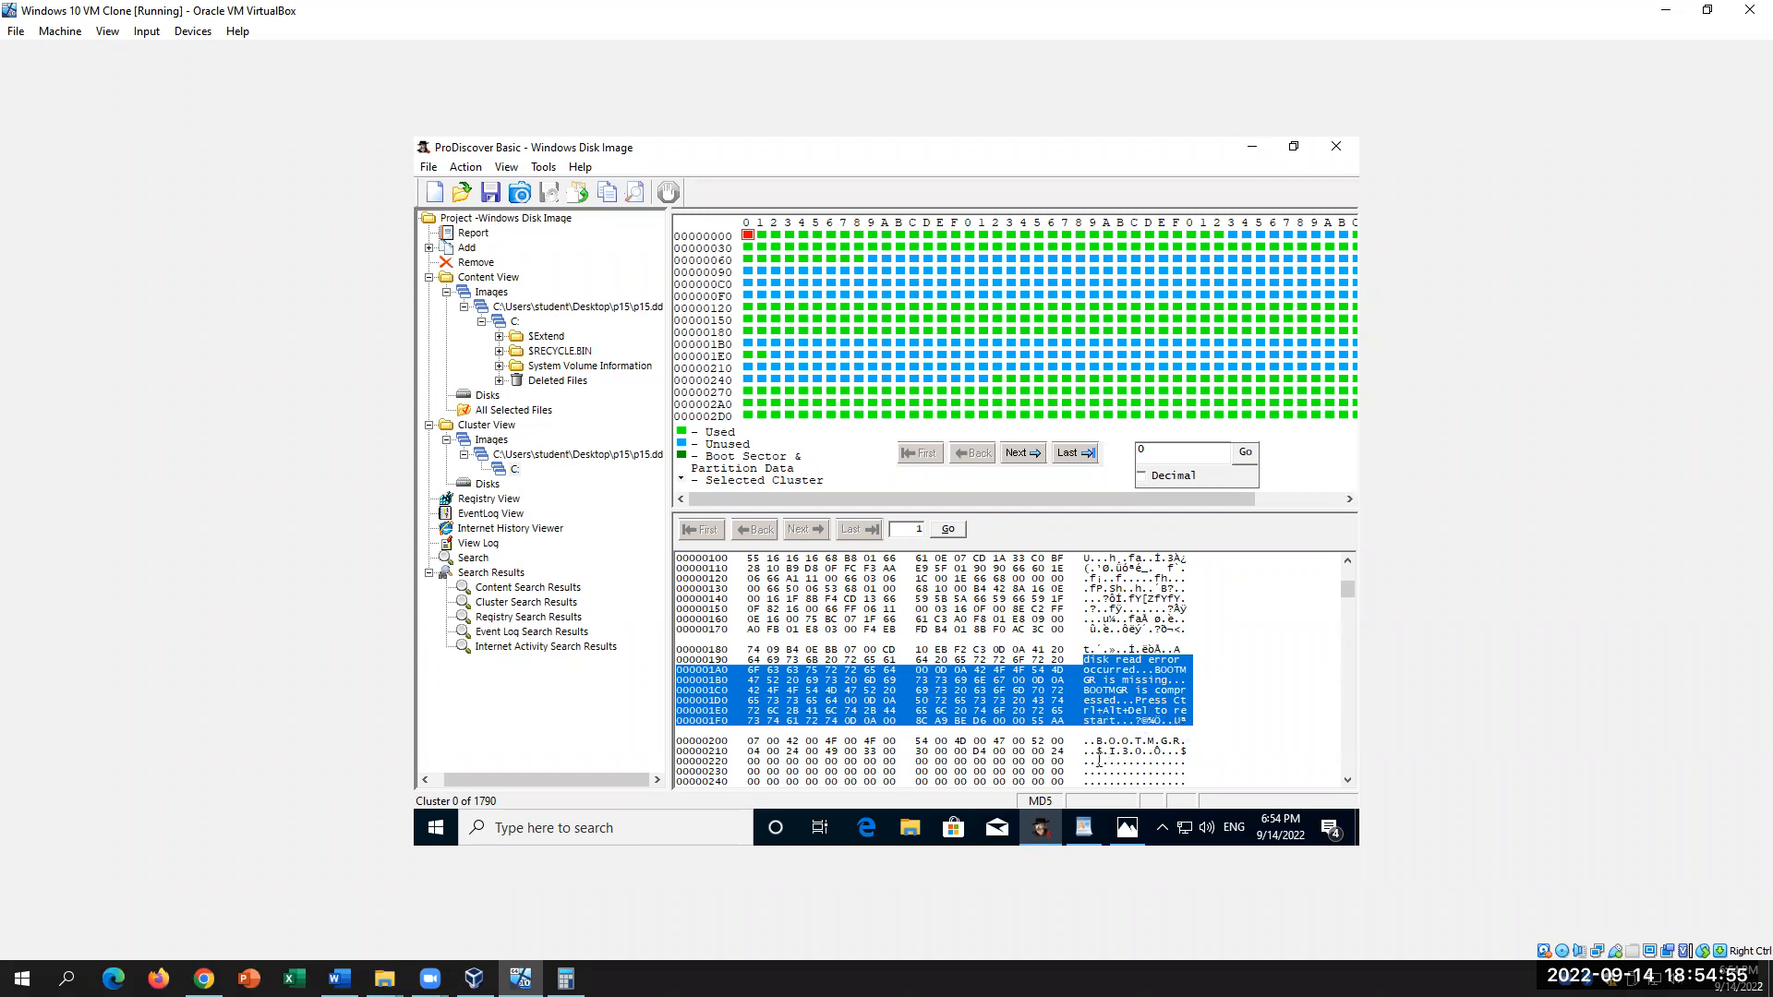
# Step: Highlight the boot sector's readable error messages in rows 180–200, including 'BOOTMGR is missing'
pyautogui.moveTo(1088, 741); pyautogui.dragTo(1198, 750)
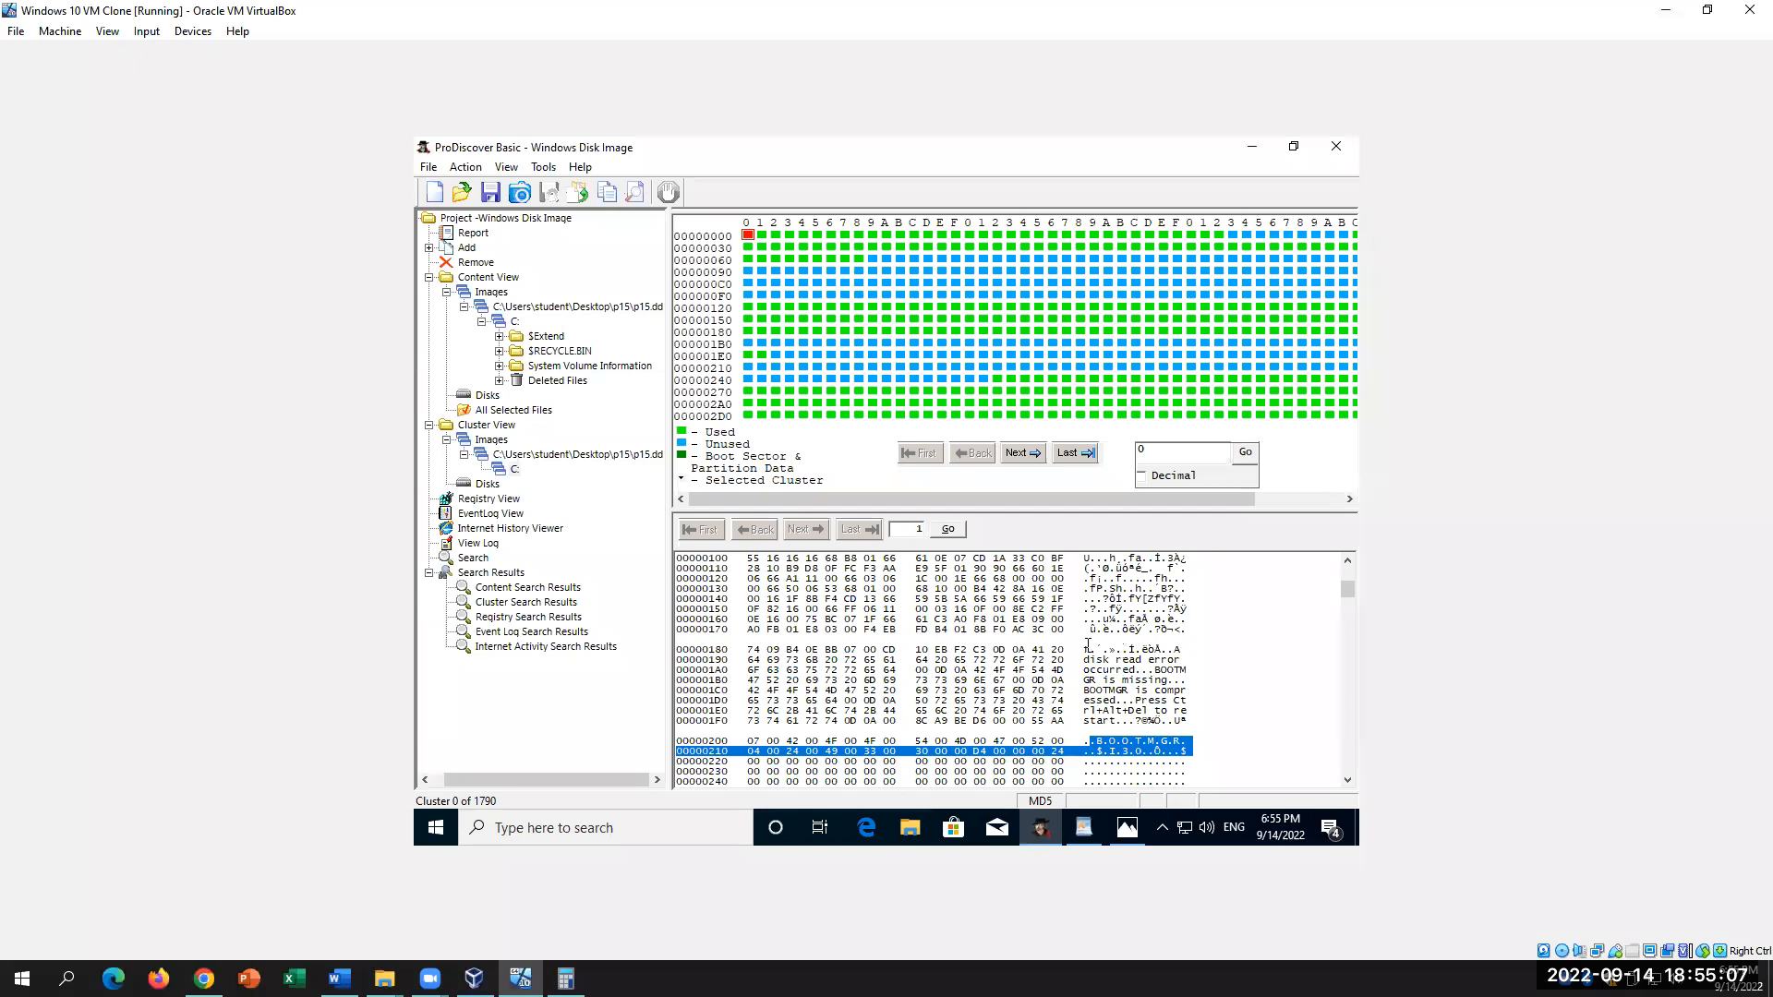
pyautogui.moveTo(1084, 649); pyautogui.dragTo(1200, 731)
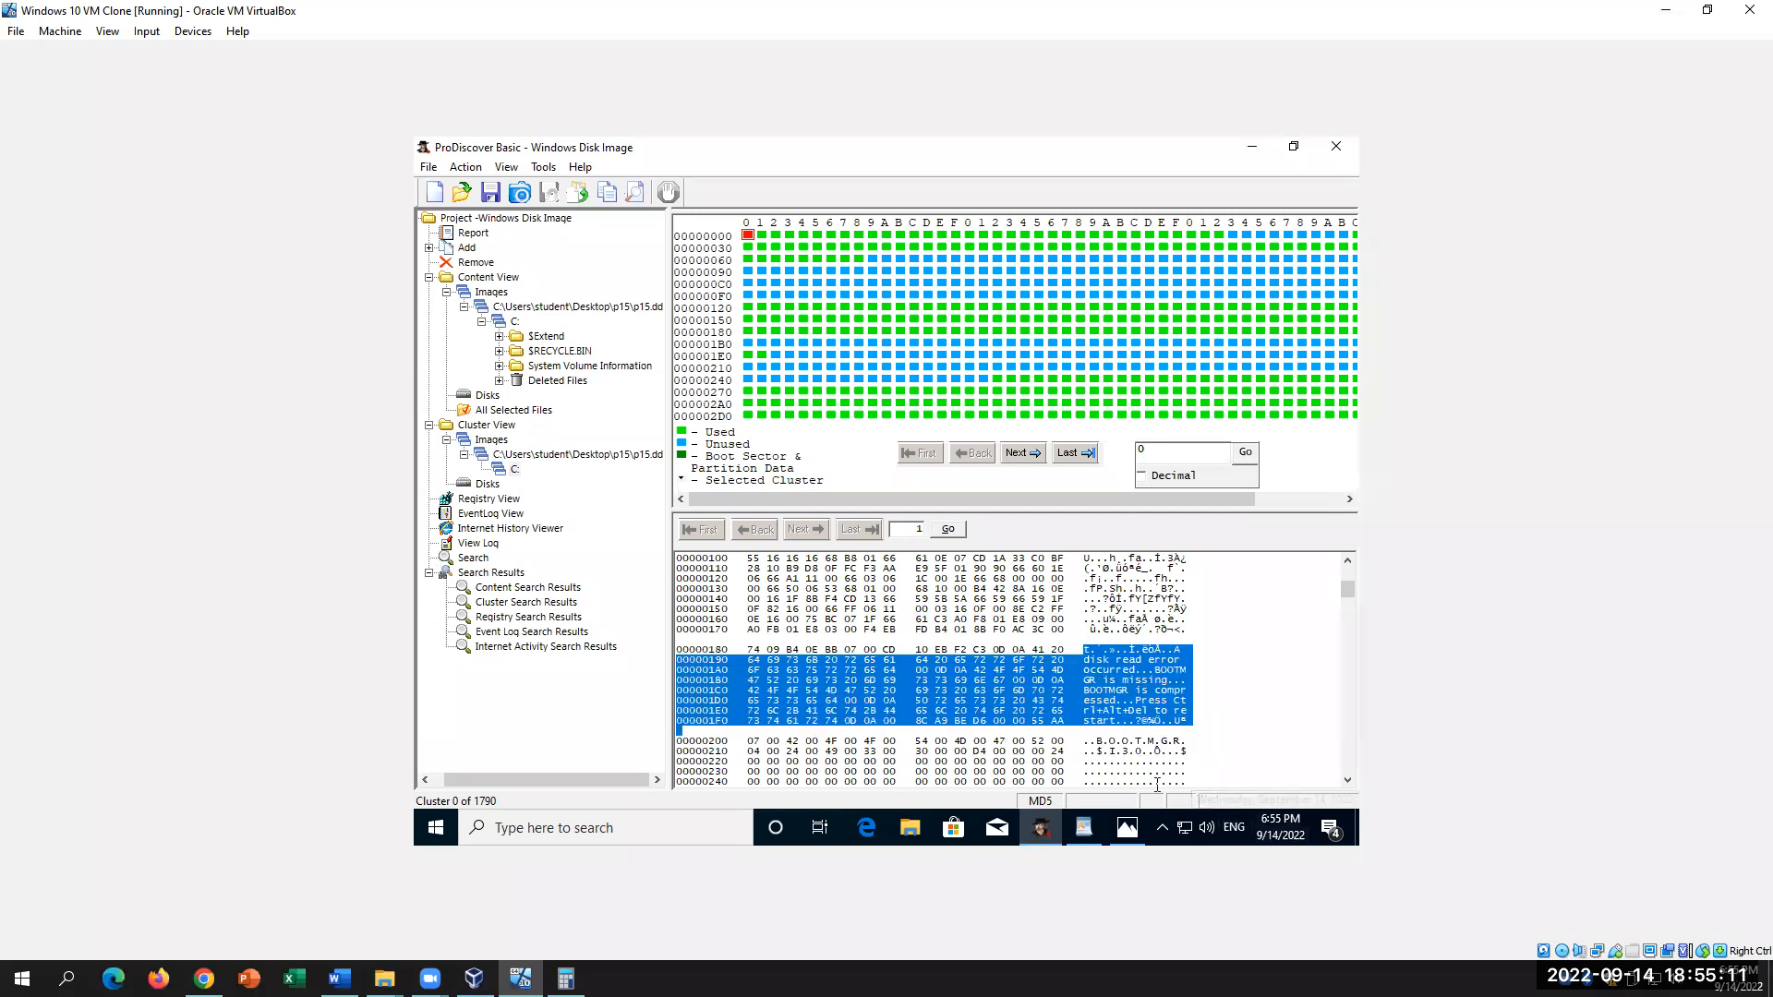
pyautogui.moveTo(1094, 739); pyautogui.dragTo(1209, 741)
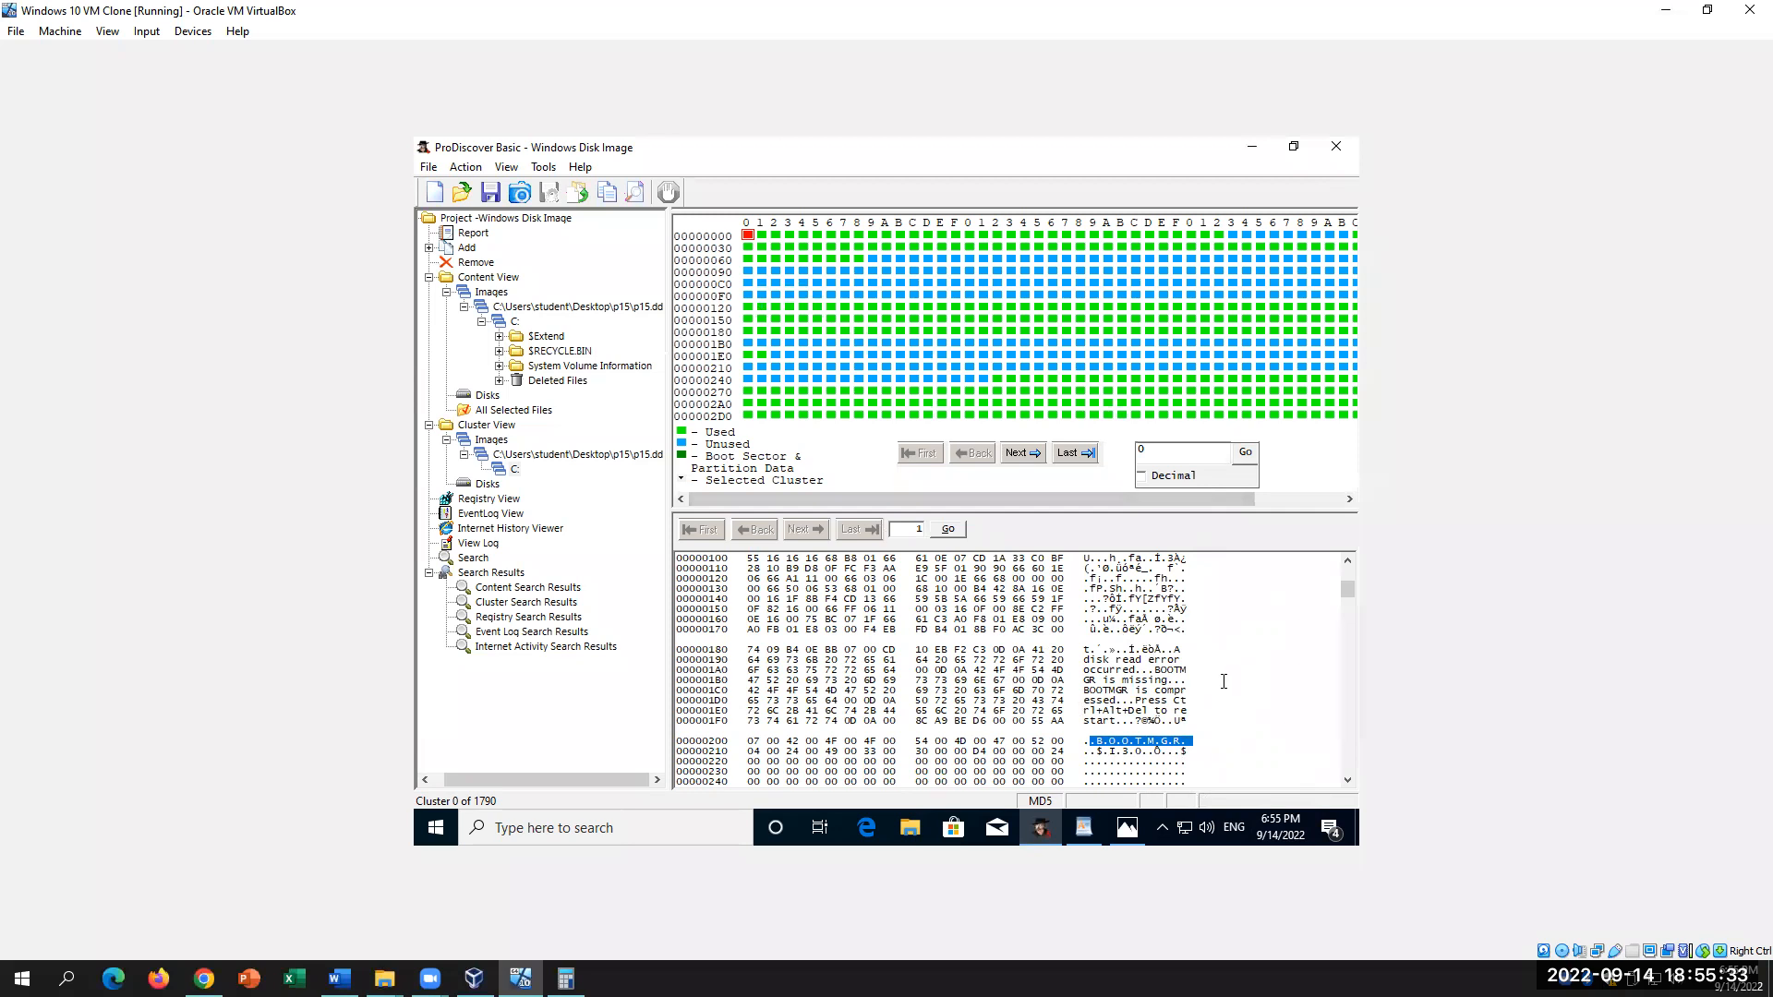
pyautogui.moveTo(1203, 720); pyautogui.dragTo(1083, 650)
pyautogui.click(1205, 746)
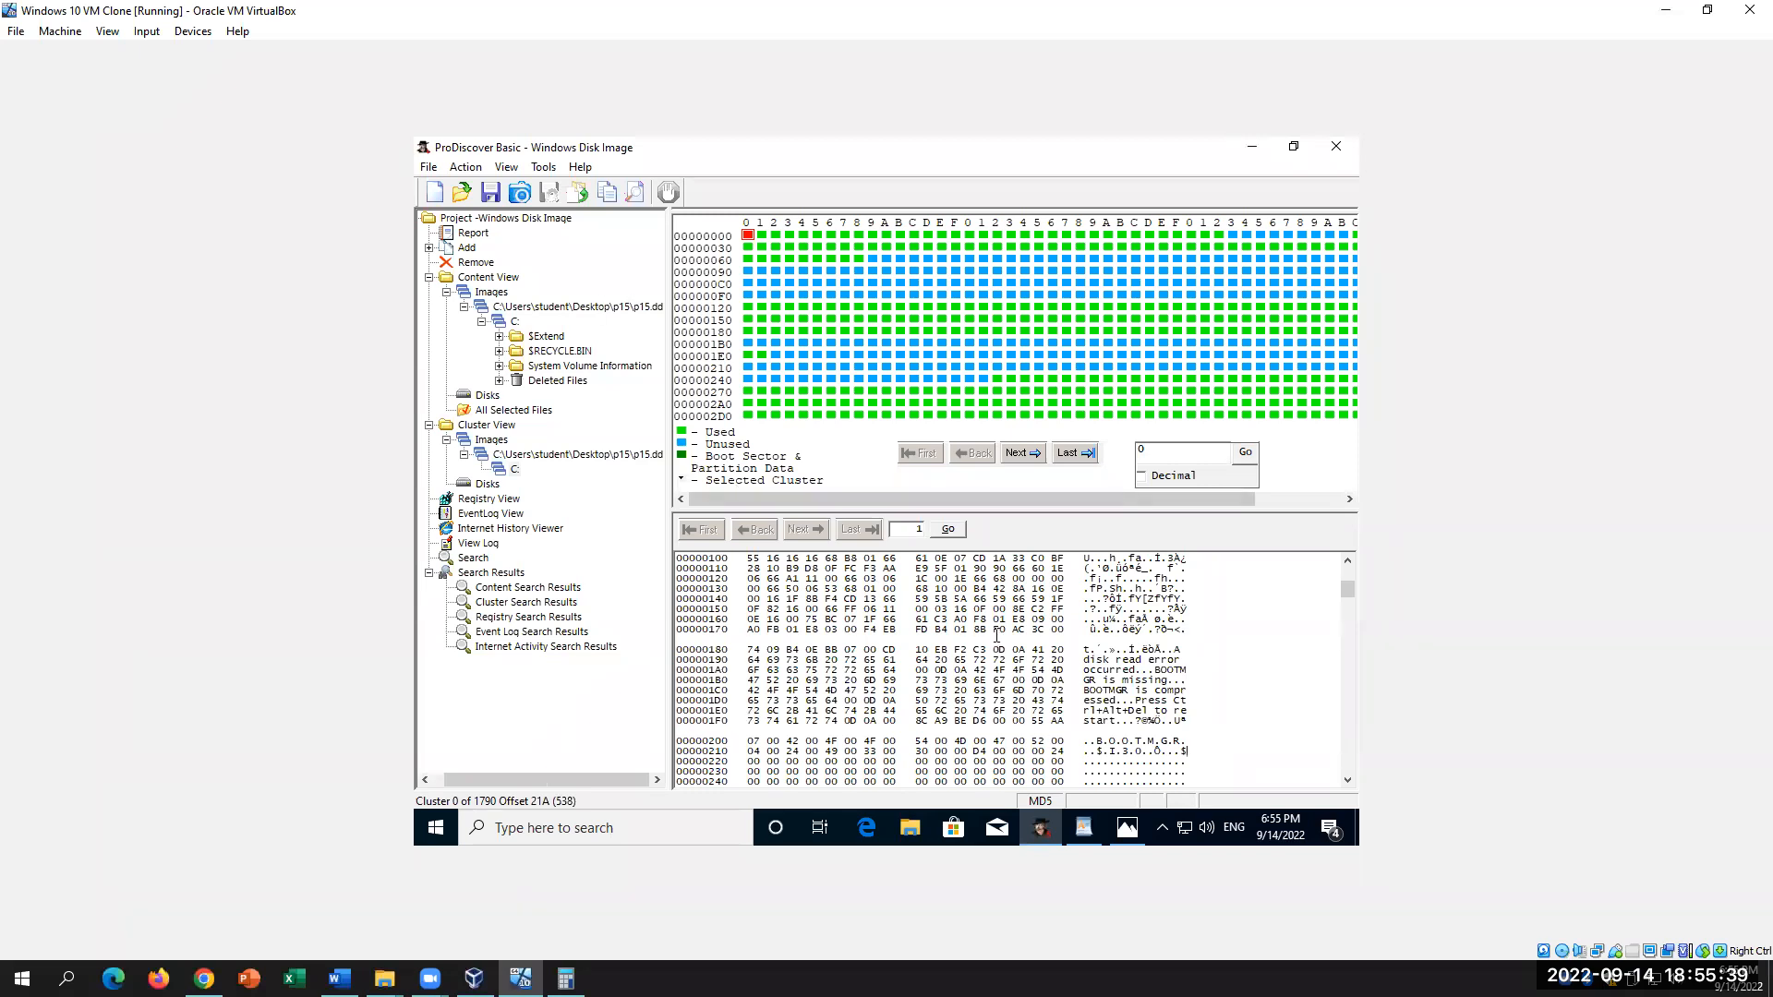
# Step: Select the 'disk read error' message in cluster 0's hex view, then bring up the Word lab
pyautogui.scroll(-3, 1071, 701)
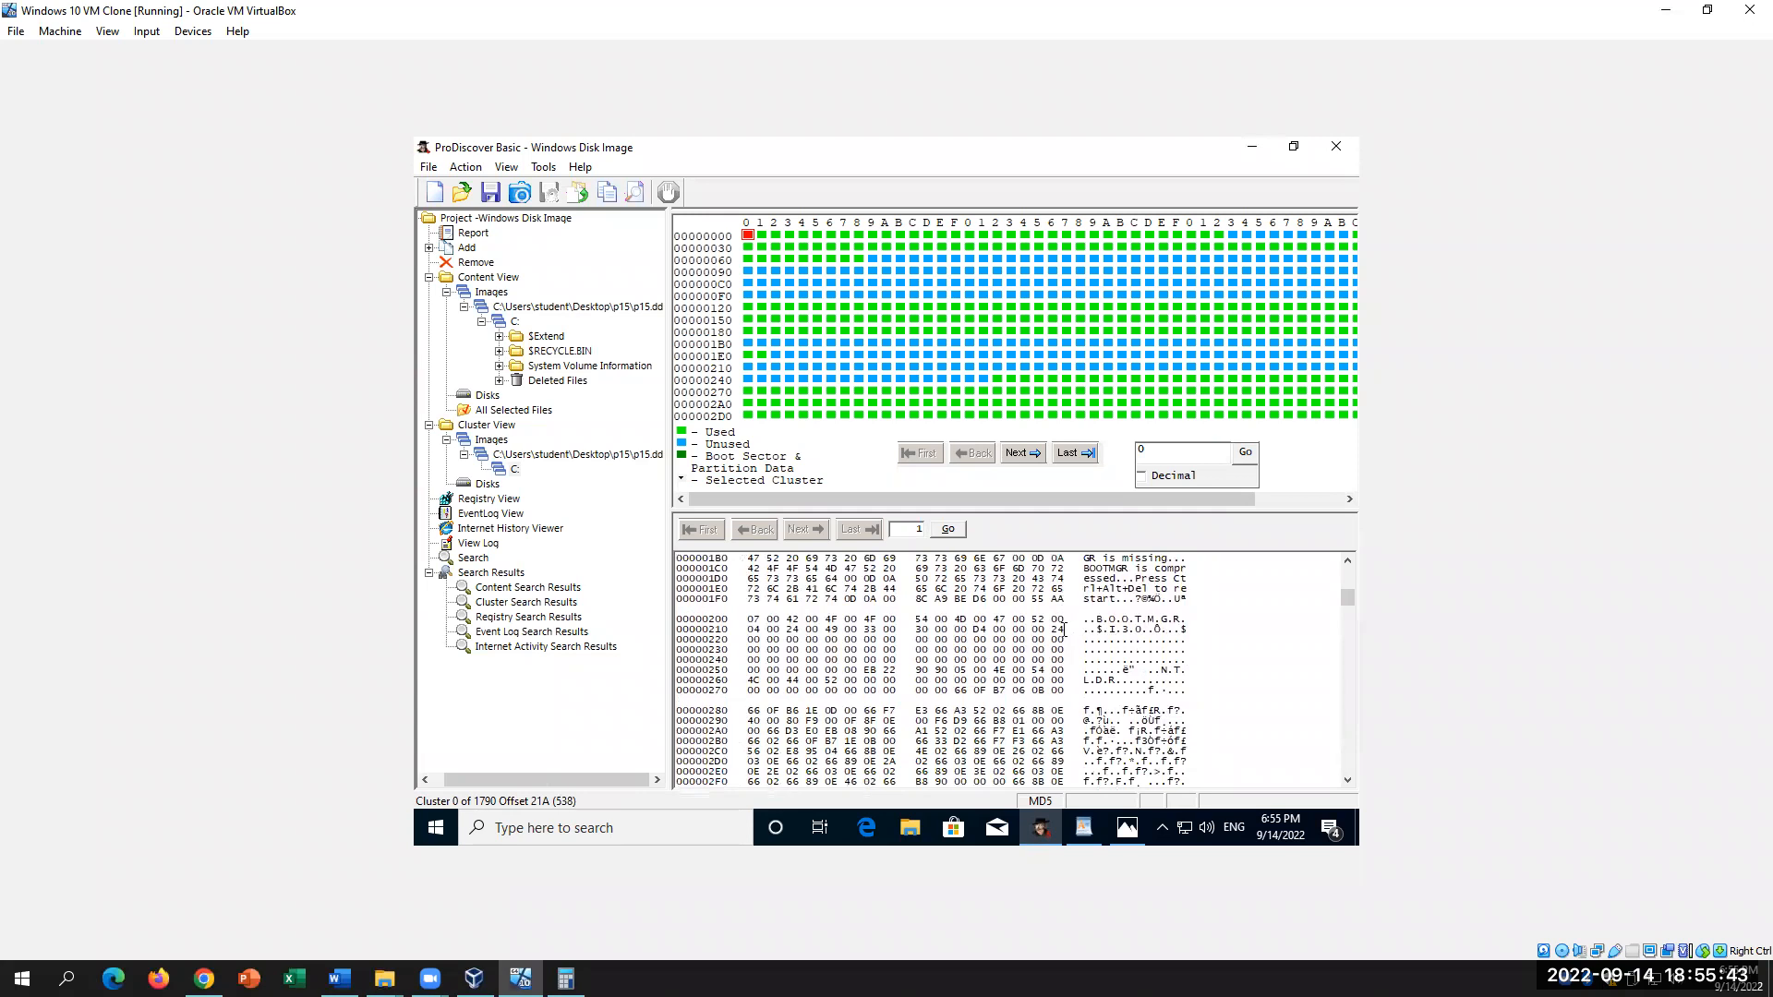
pyautogui.scroll(-8, 1162, 639)
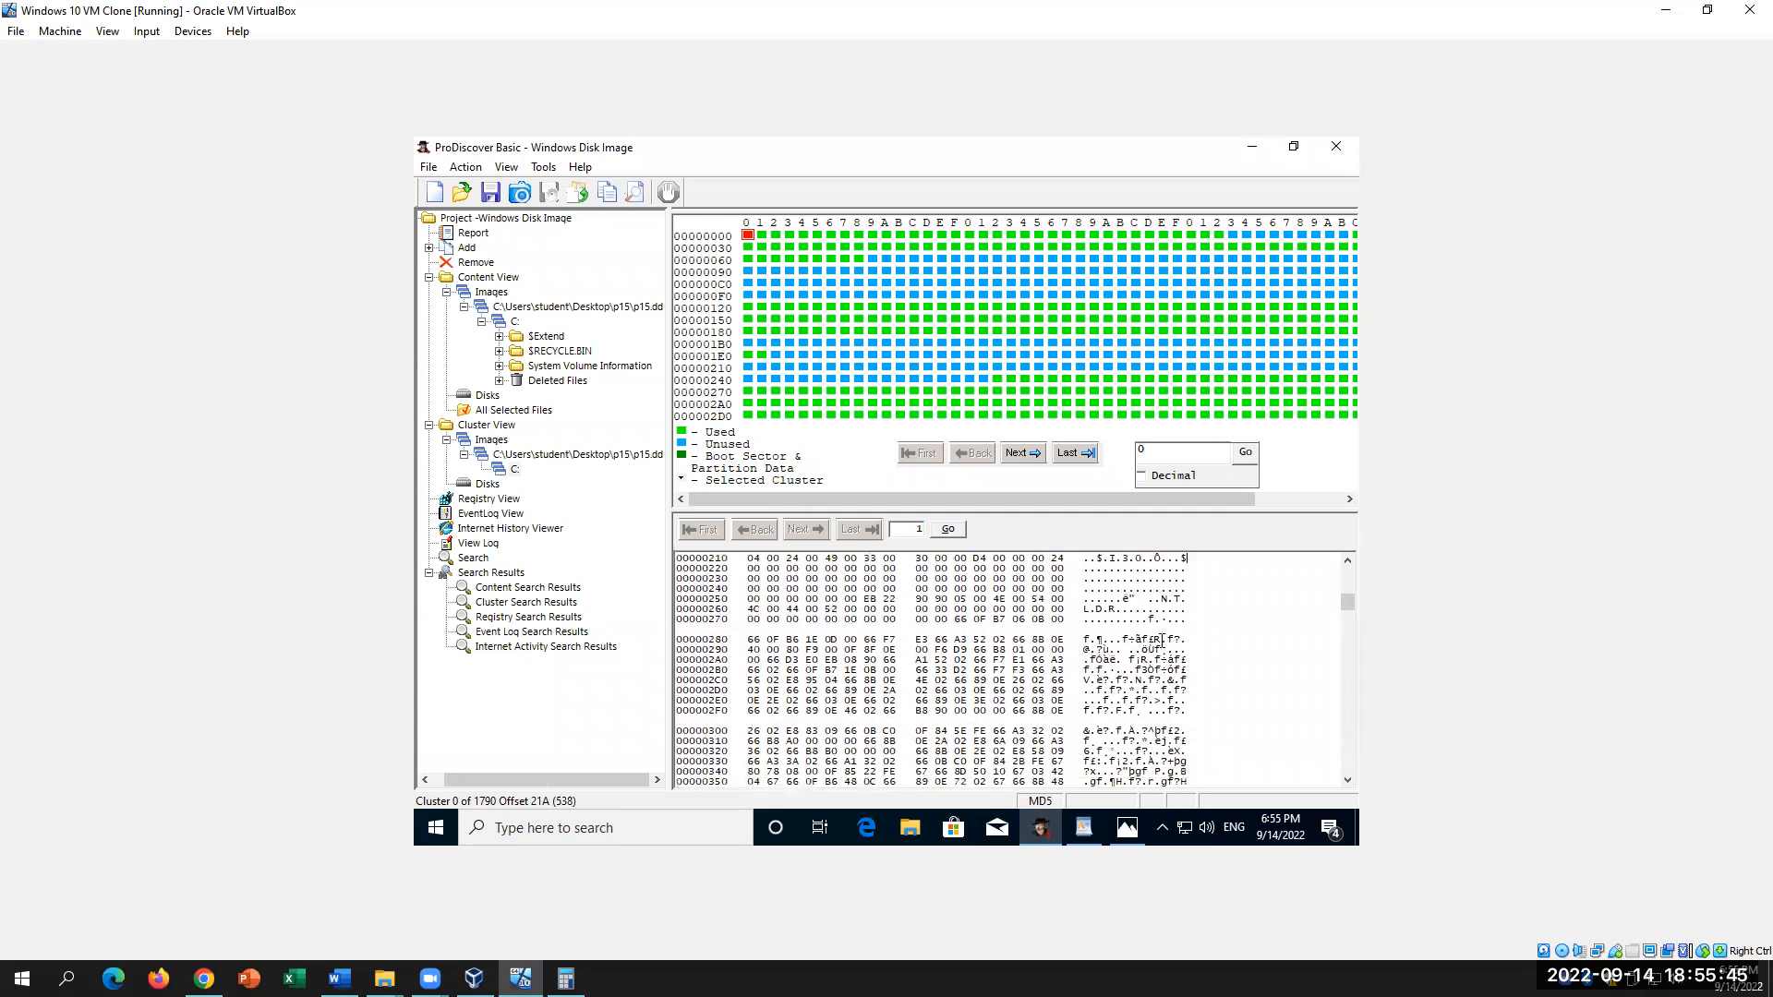
pyautogui.scroll(-4, 1163, 639)
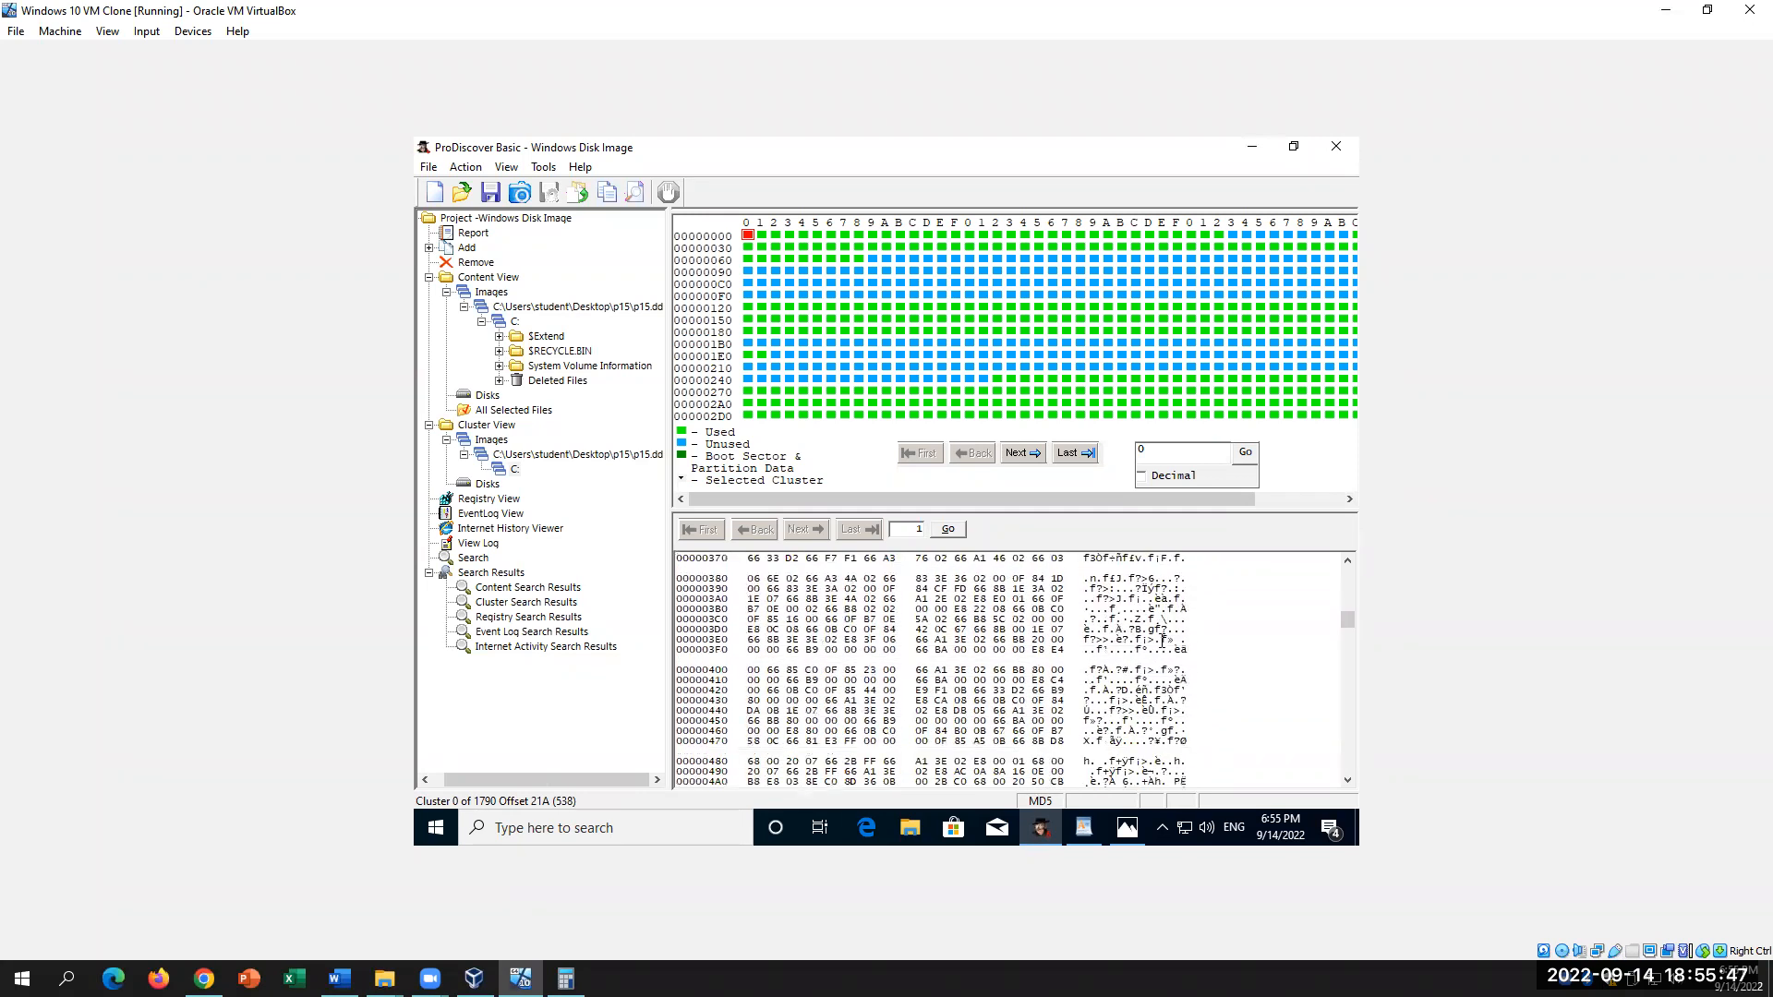
pyautogui.scroll(14, 1162, 639)
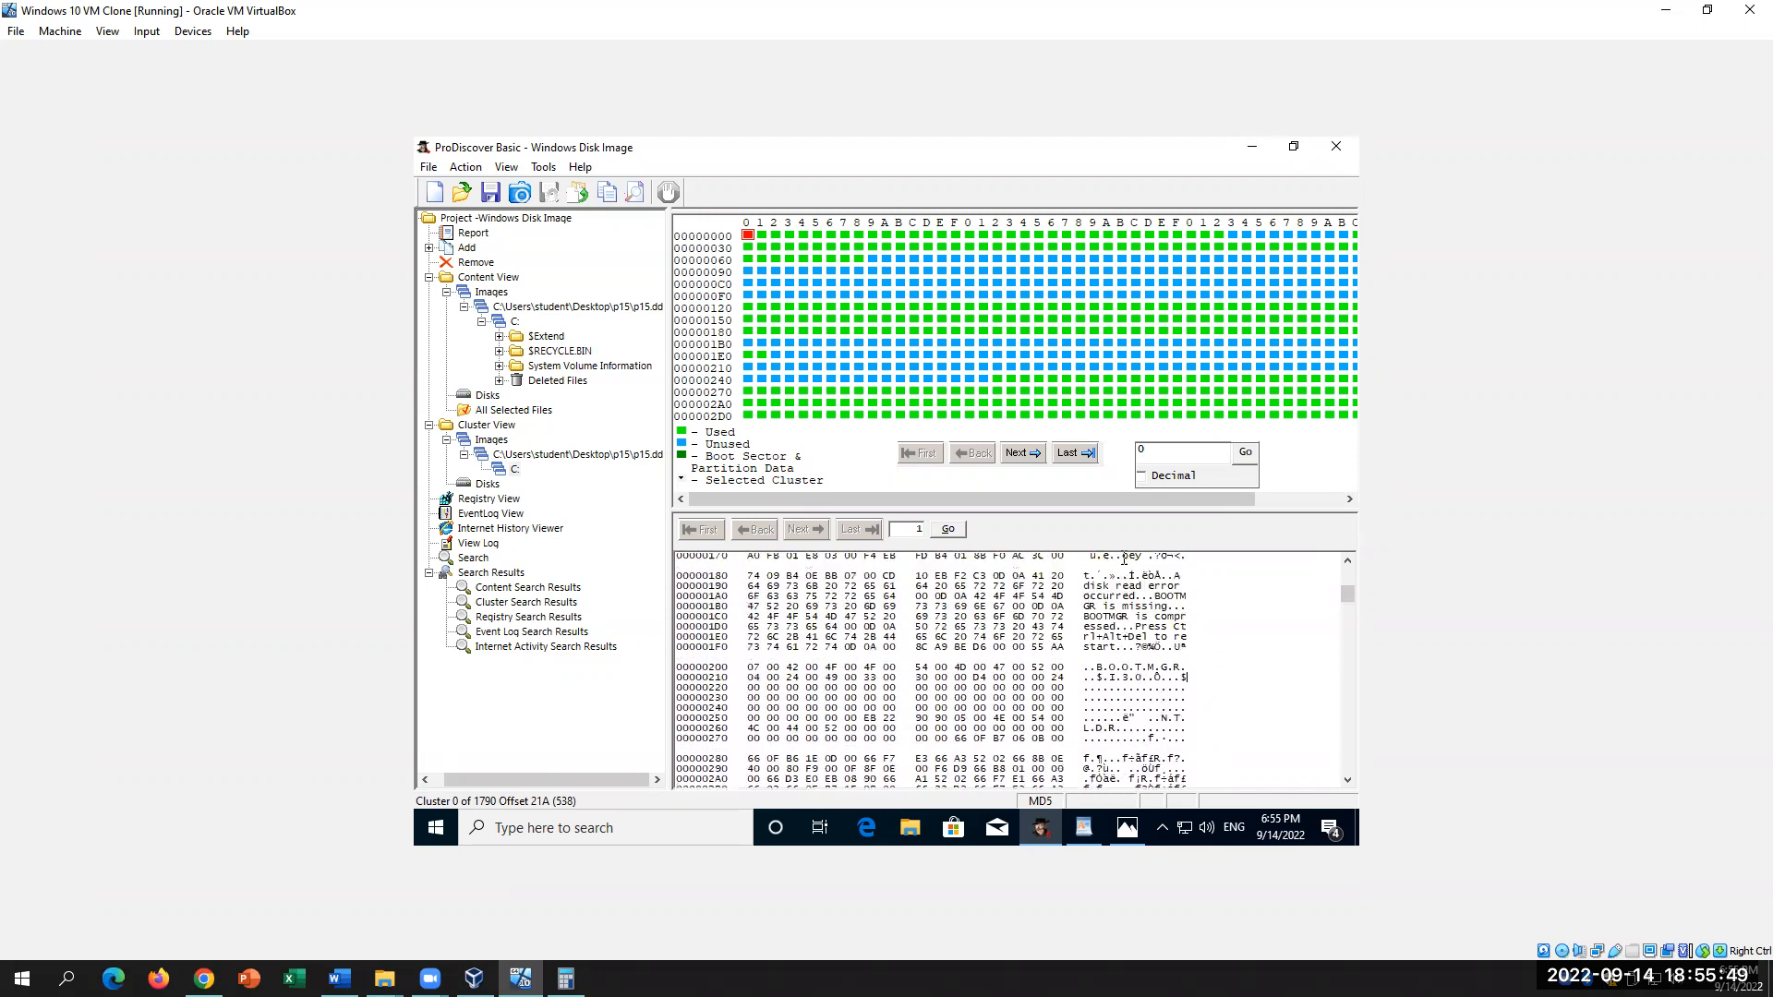
pyautogui.moveTo(1078, 698); pyautogui.dragTo(1193, 702)
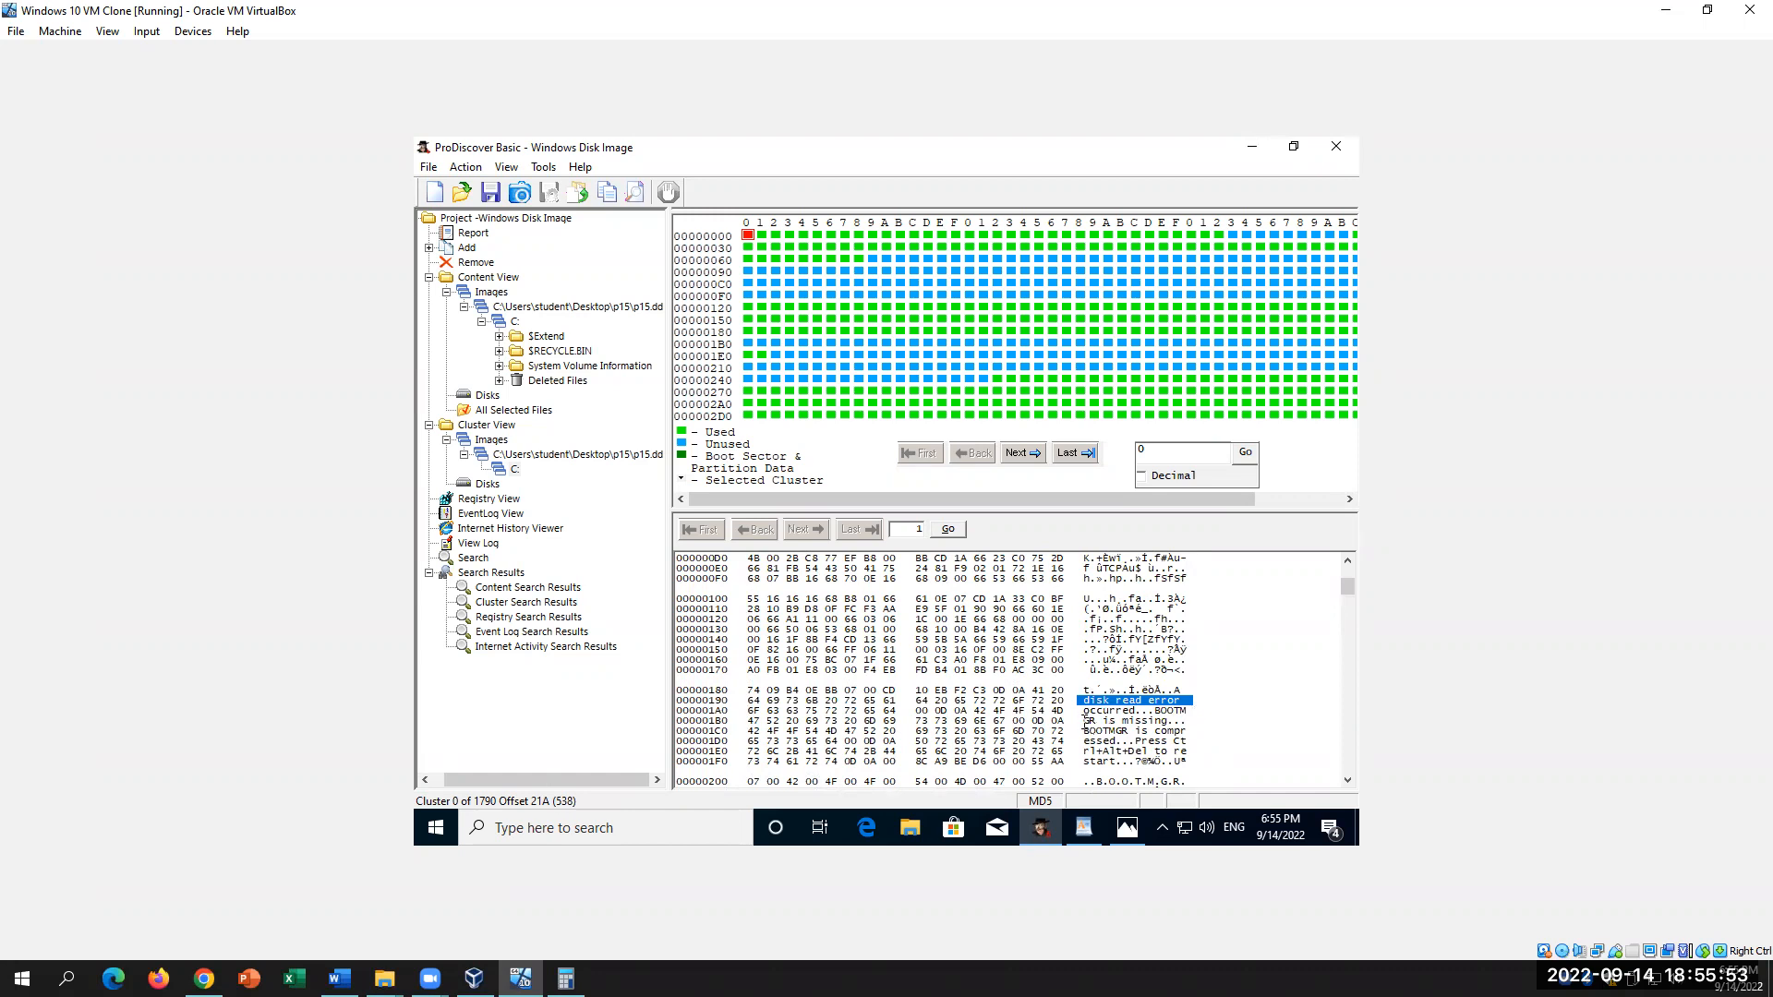
pyautogui.click(340, 978)
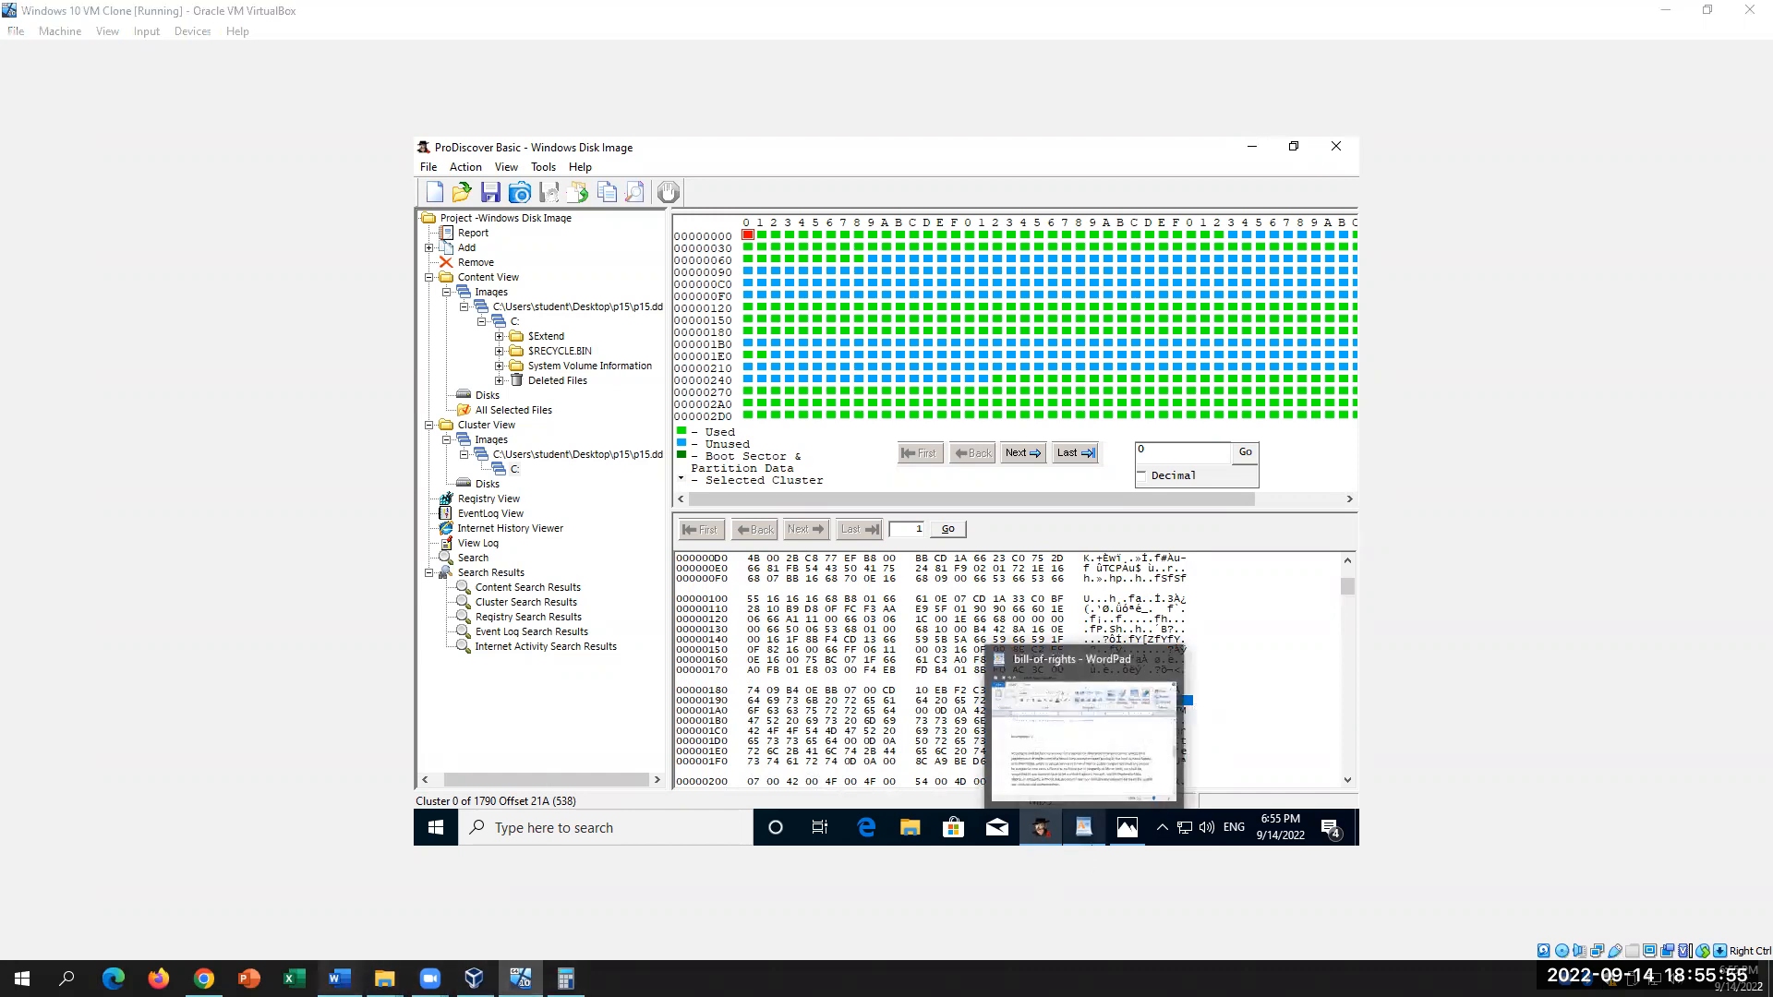
# Step: Select item 36's error-message question in Word, then return to the ProDiscover virtual machine
pyautogui.moveTo(902, 515); pyautogui.dragTo(584, 517)
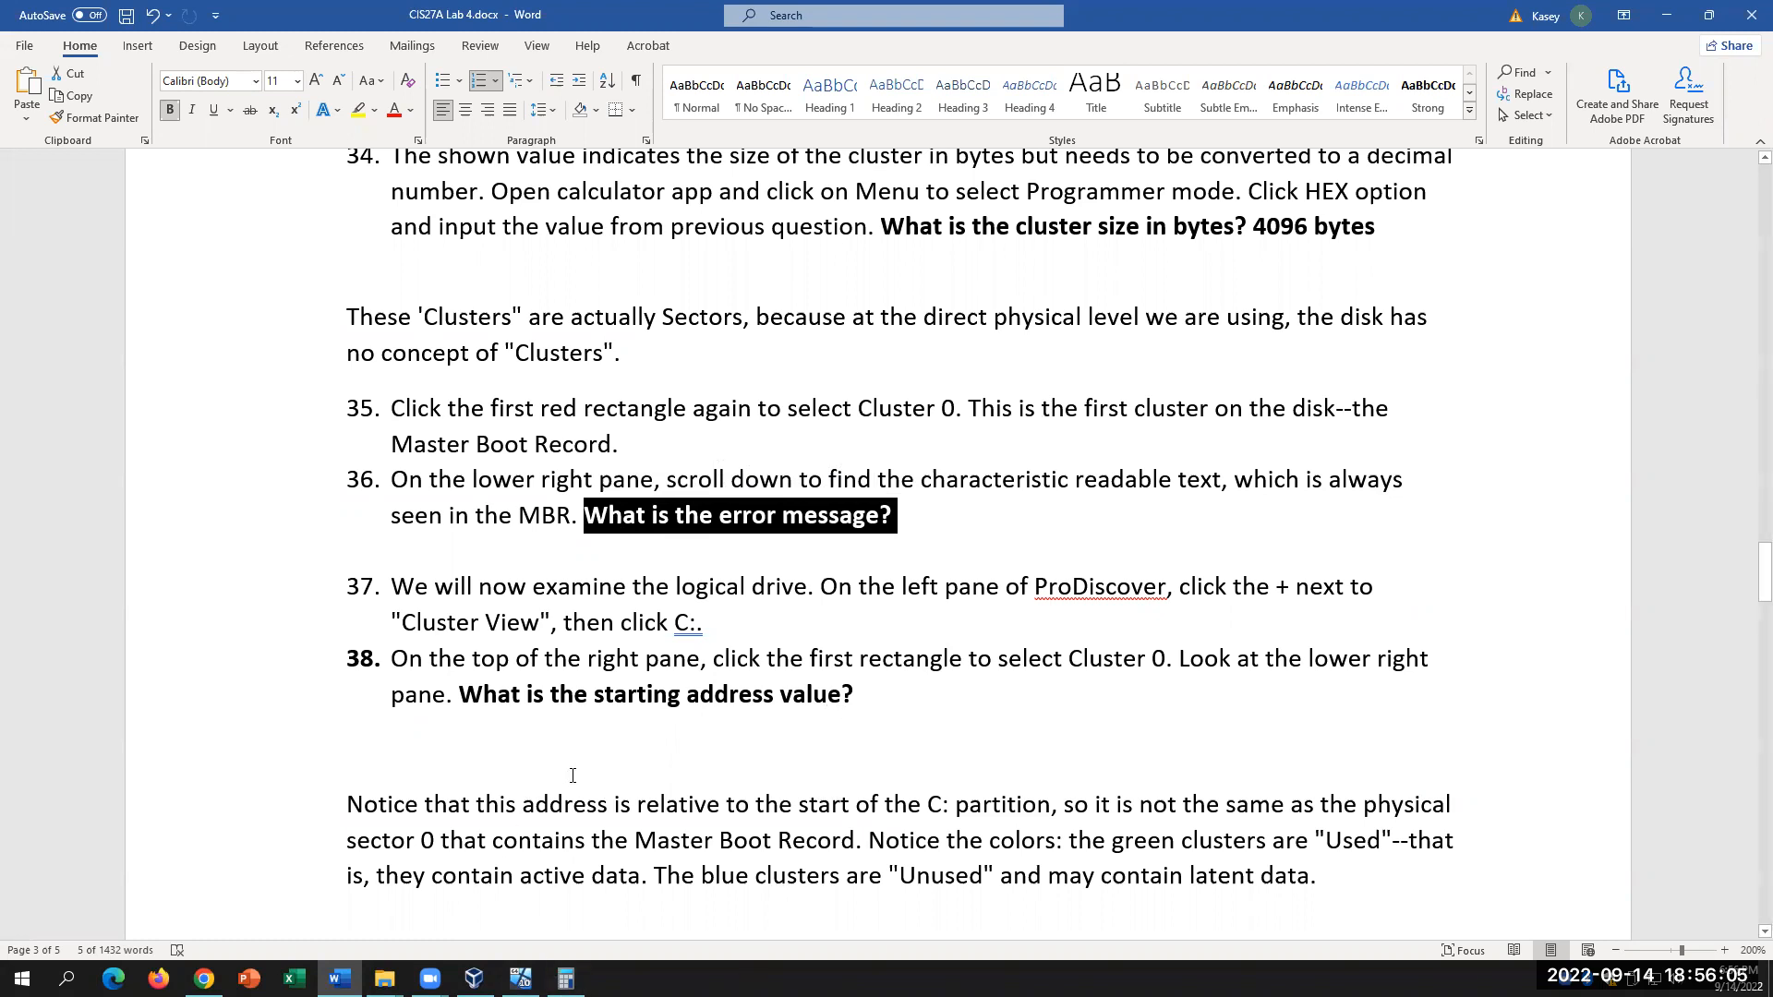
pyautogui.scroll(-3, 573, 774)
pyautogui.scroll(1, 572, 775)
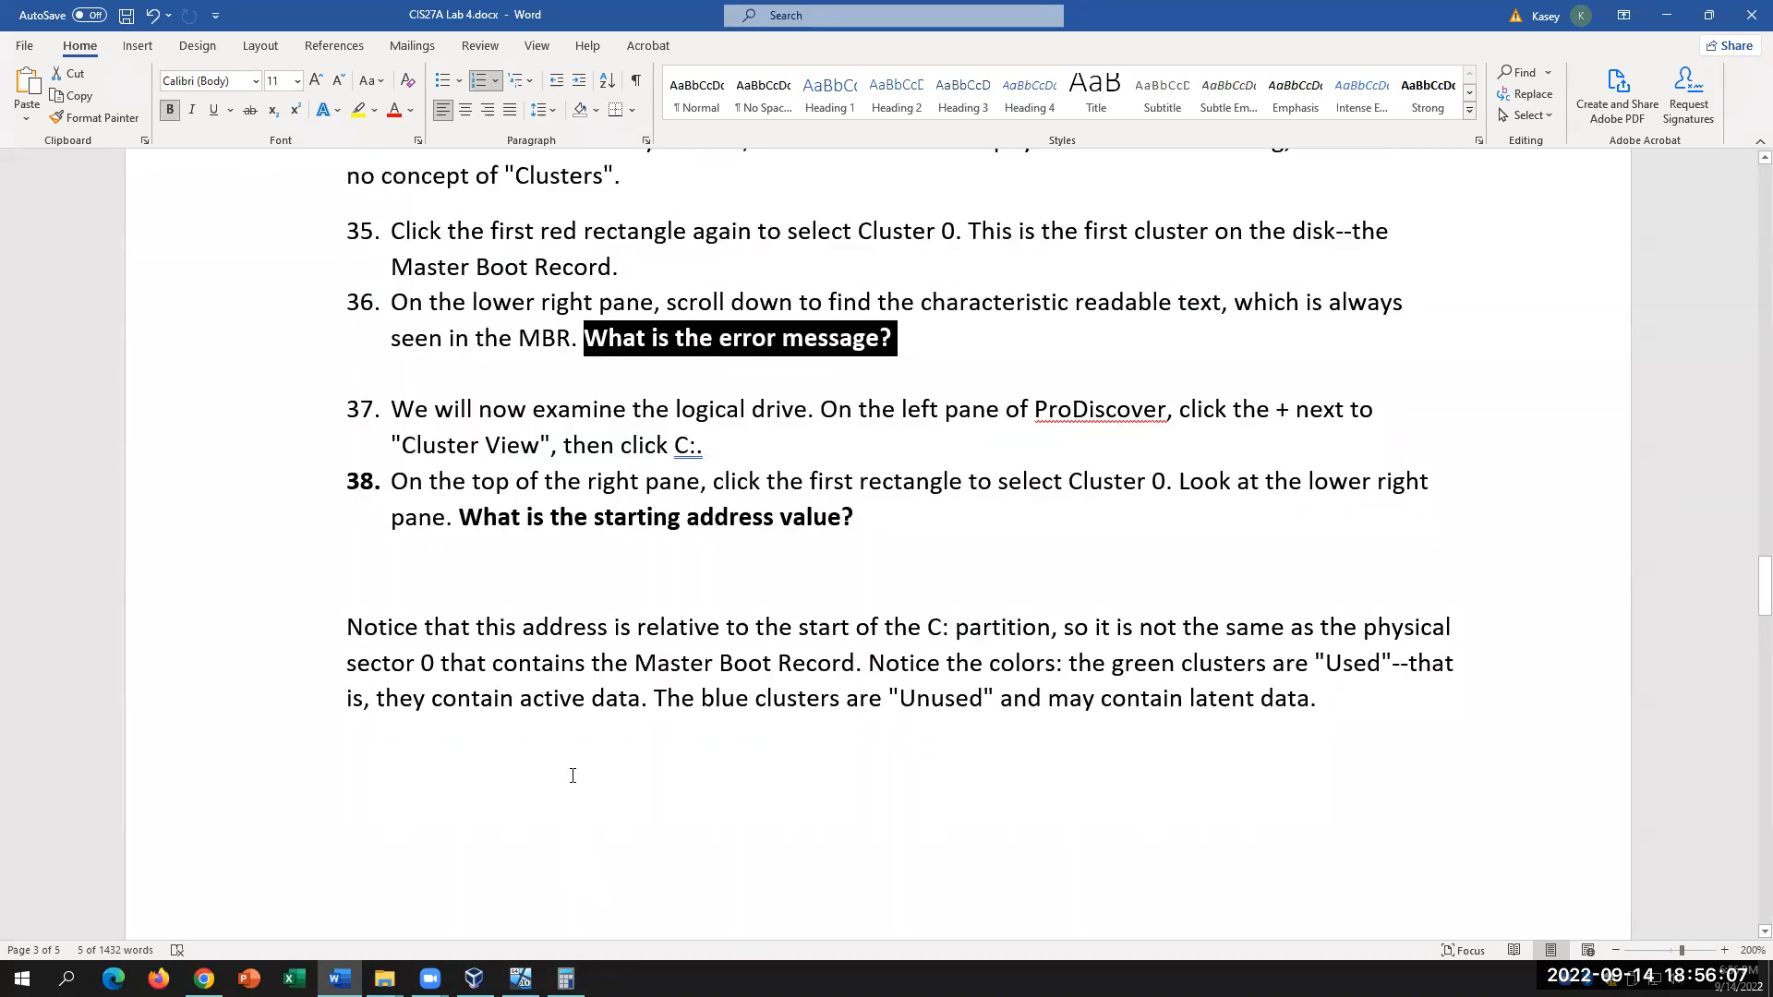
pyautogui.click(520, 979)
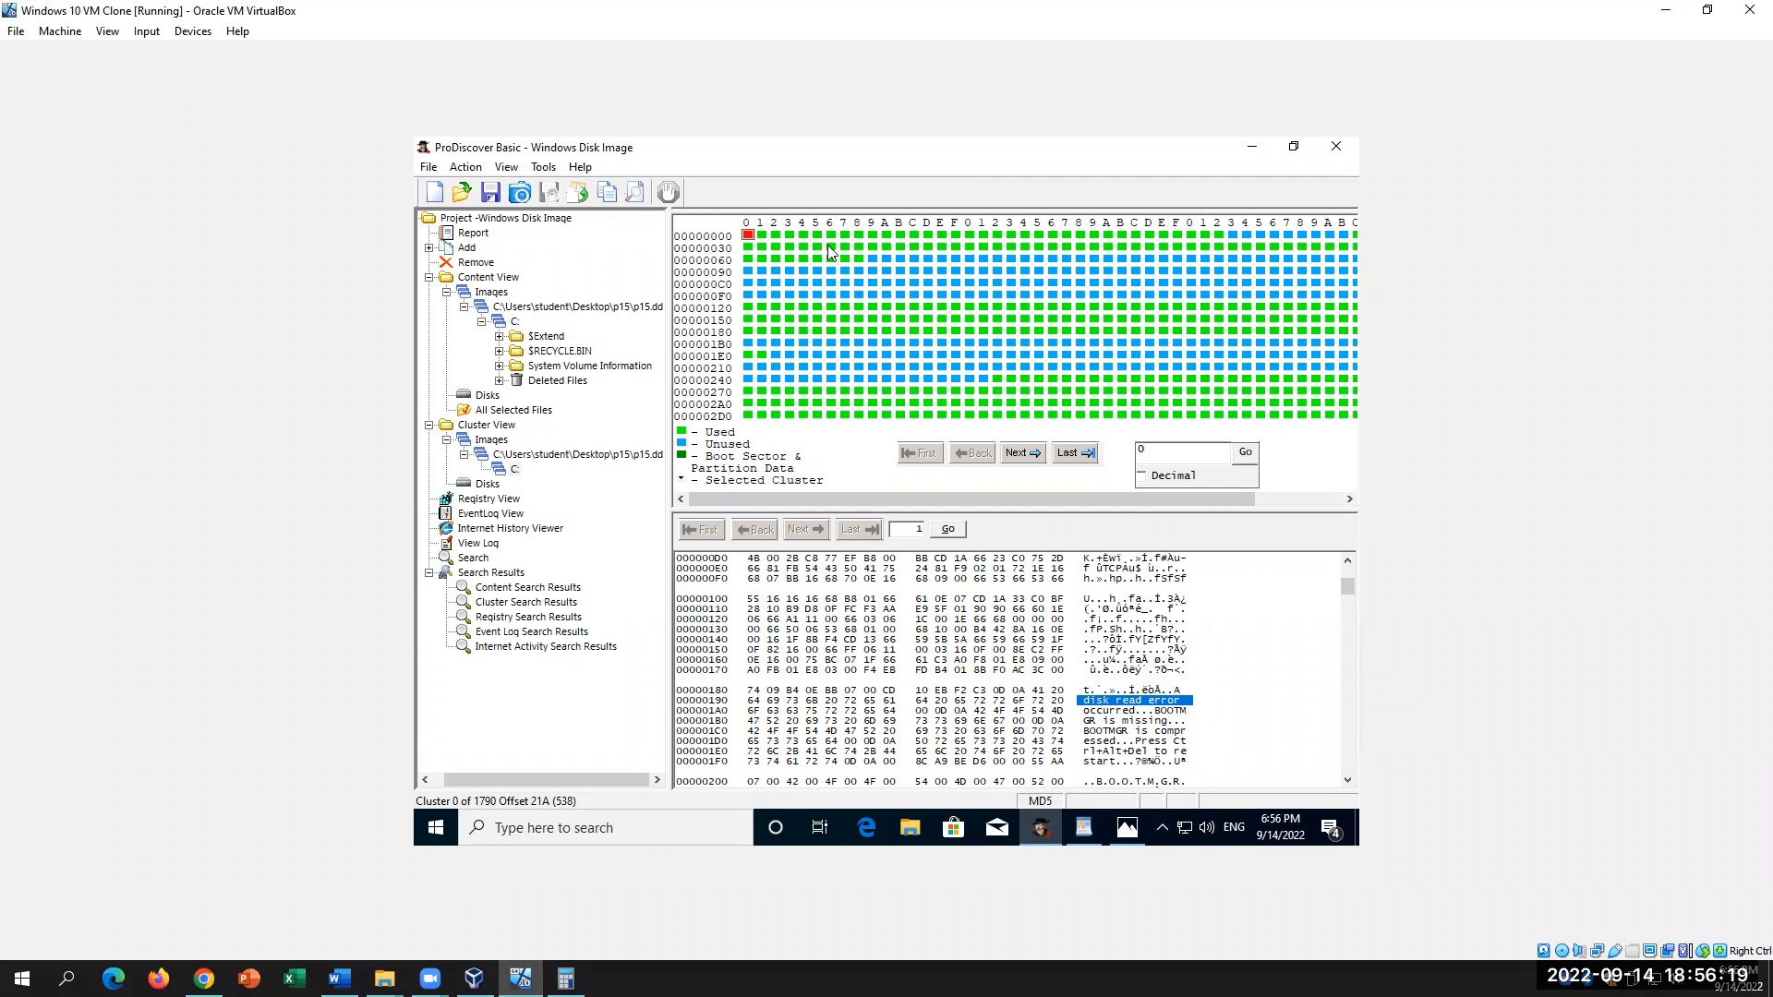
# Step: Show the C: partition's cluster map back at cluster 0 and highlight its starting address 00000000
pyautogui.click(515, 321)
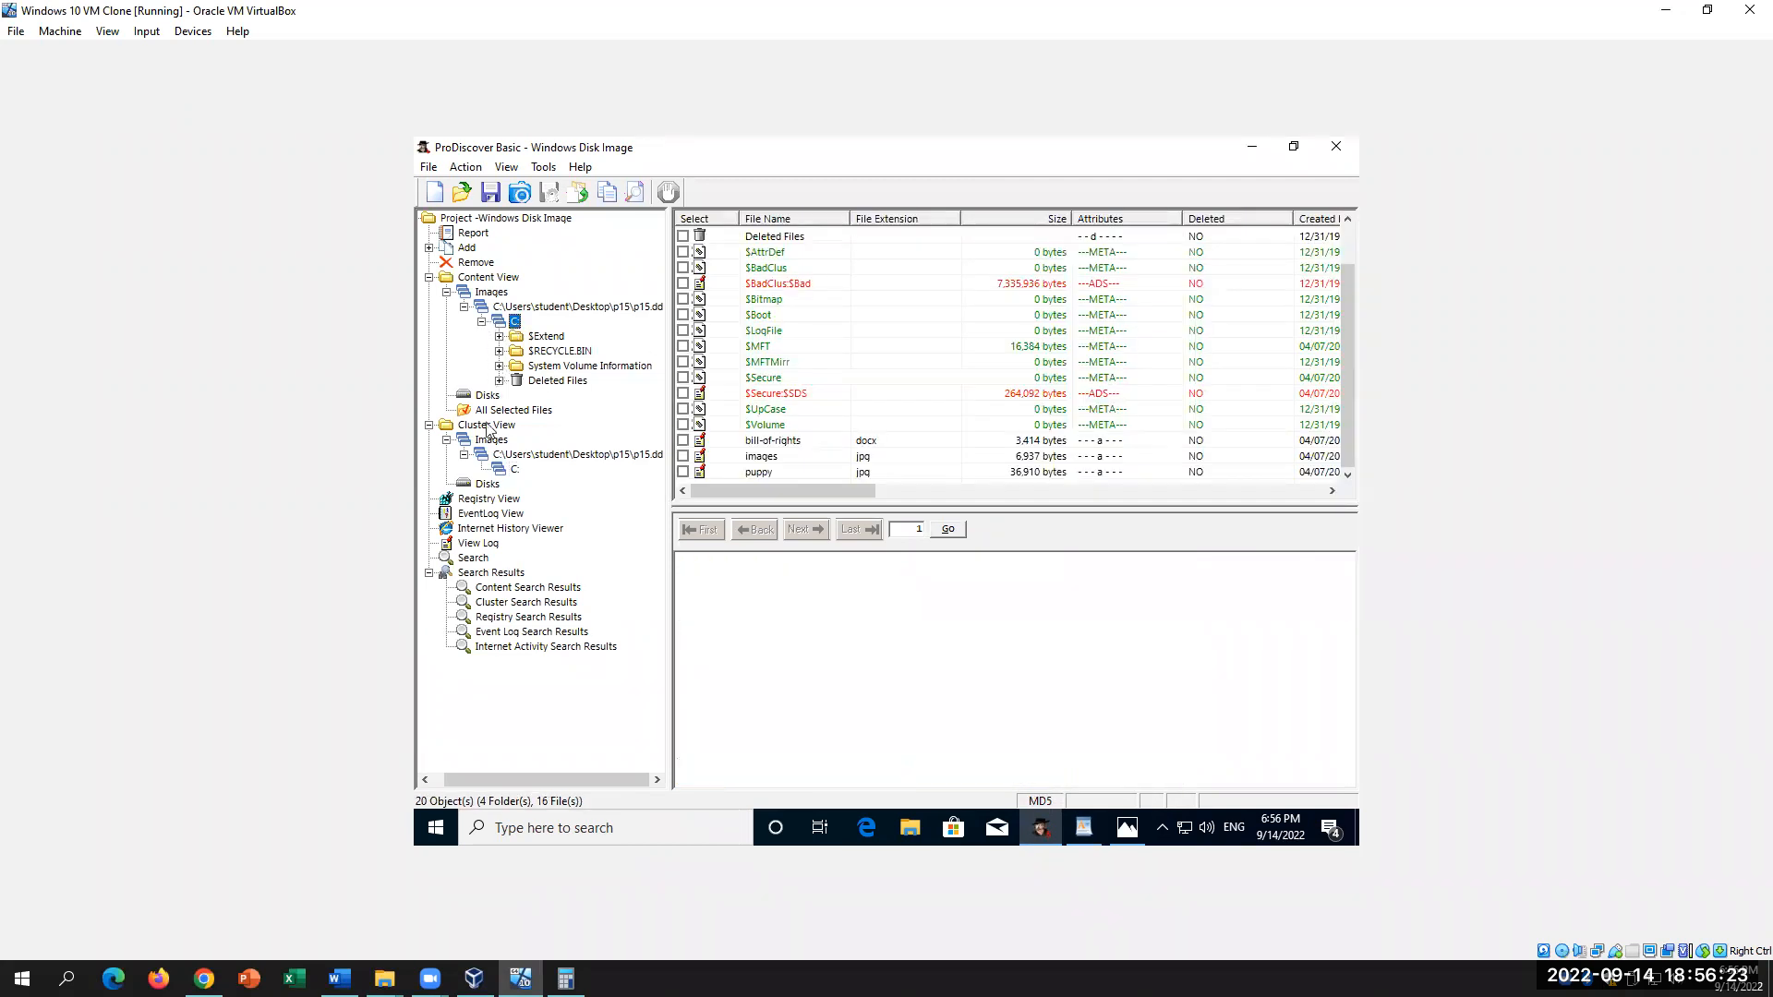
pyautogui.click(512, 471)
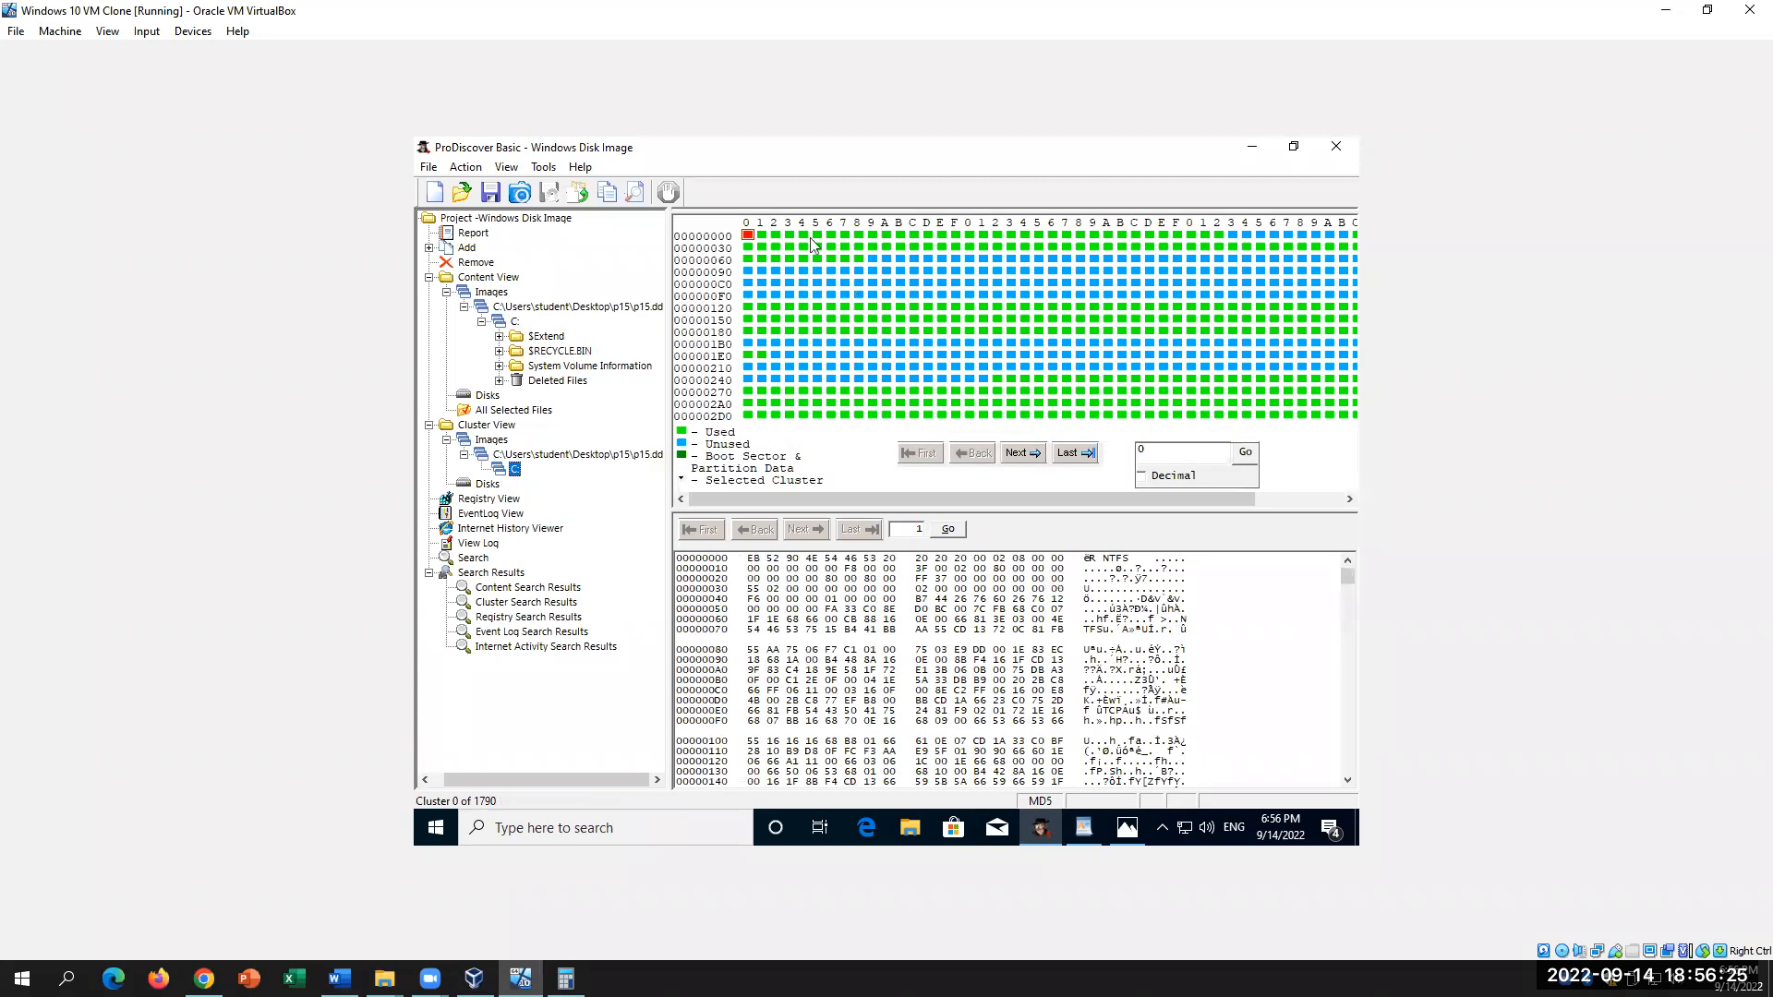
pyautogui.click(1019, 455)
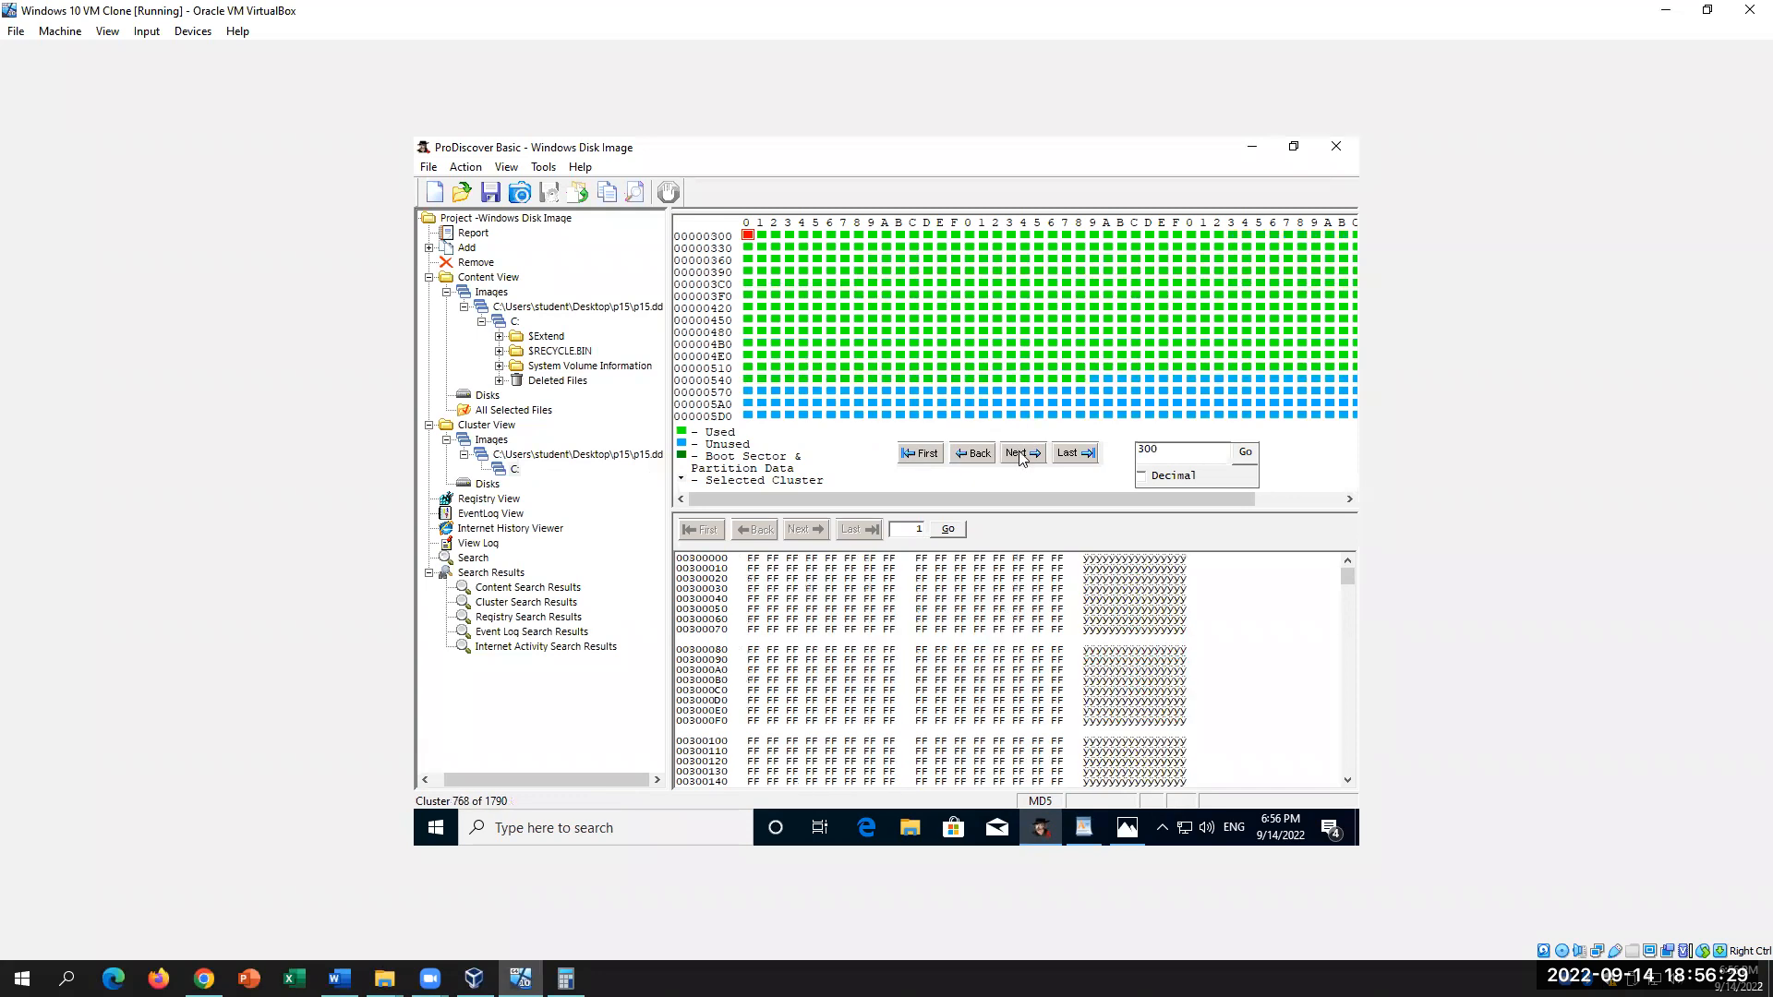
pyautogui.click(1019, 455)
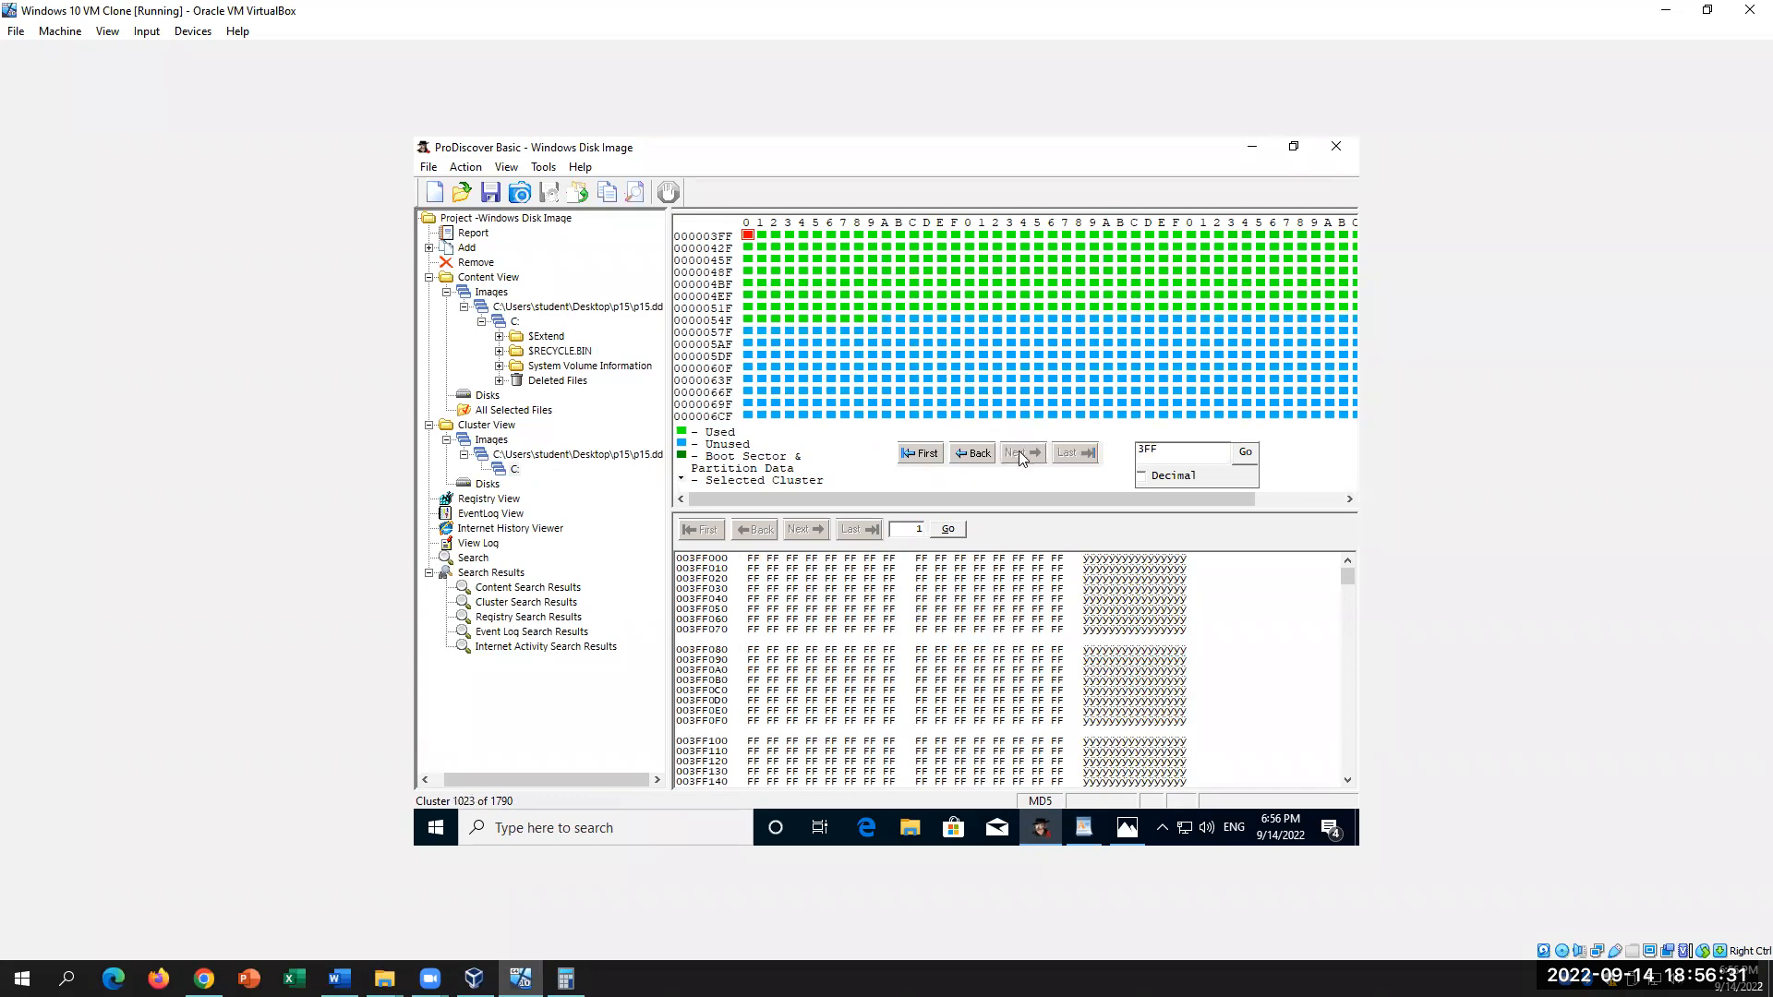
pyautogui.click(913, 450)
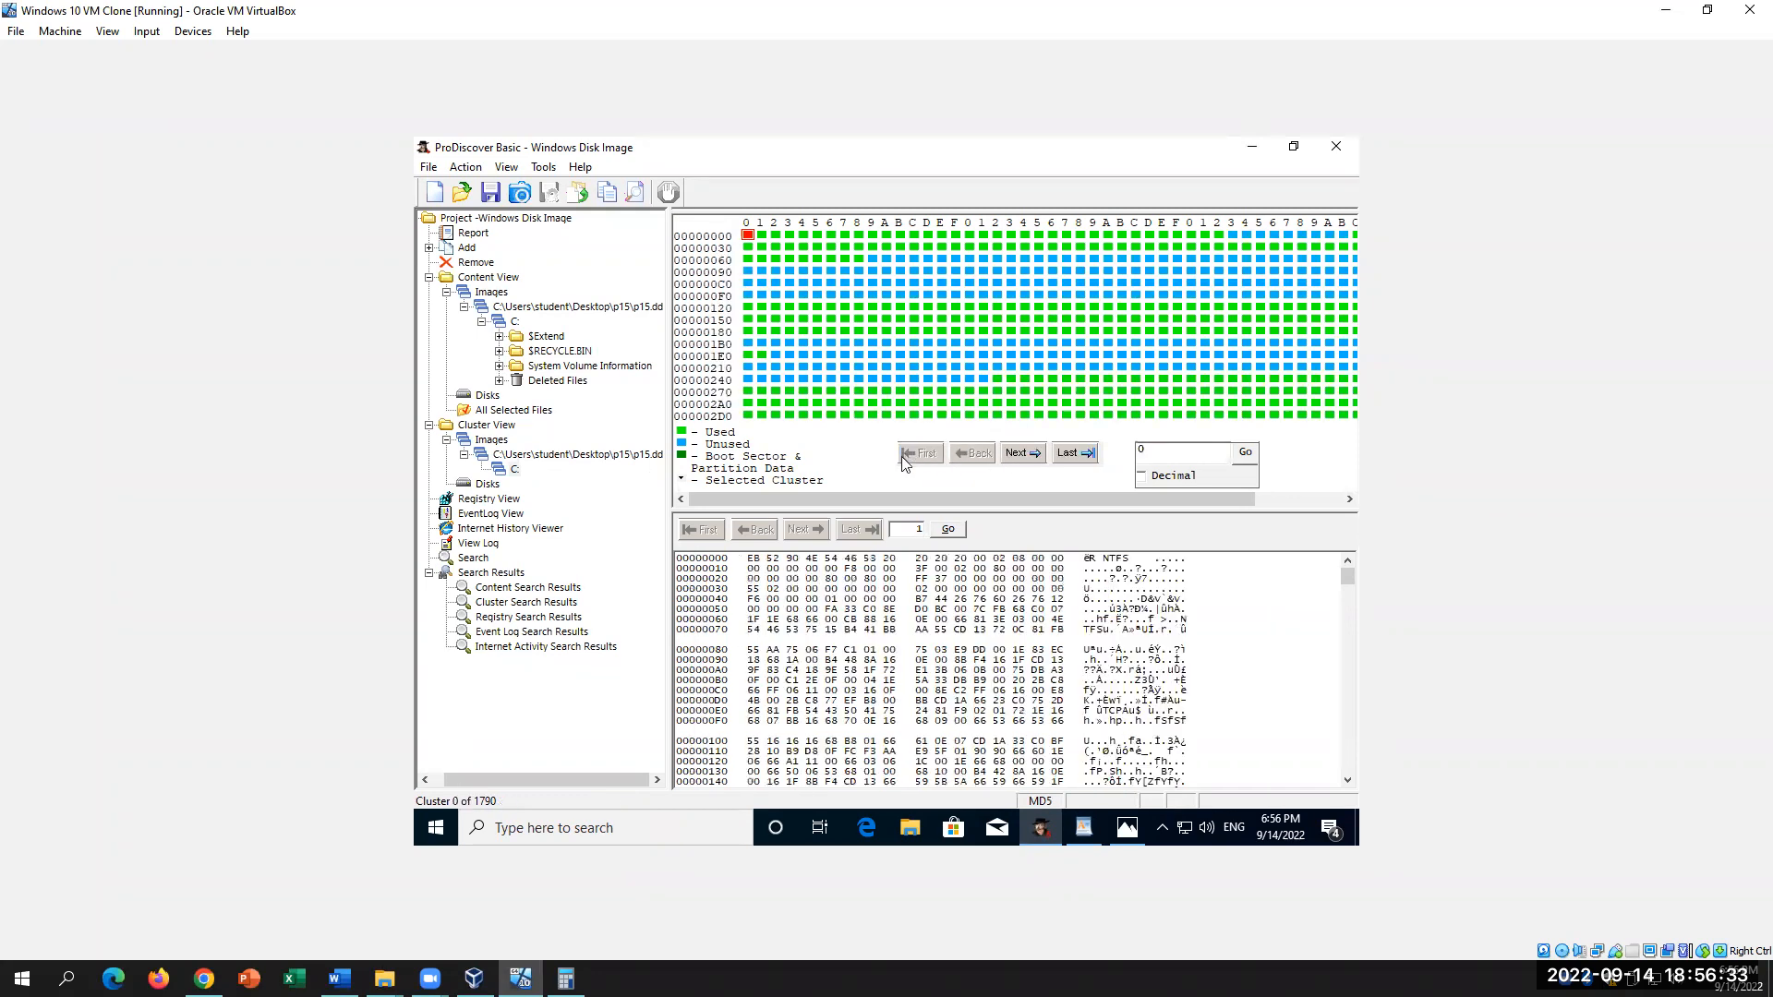
pyautogui.doubleClick(714, 556)
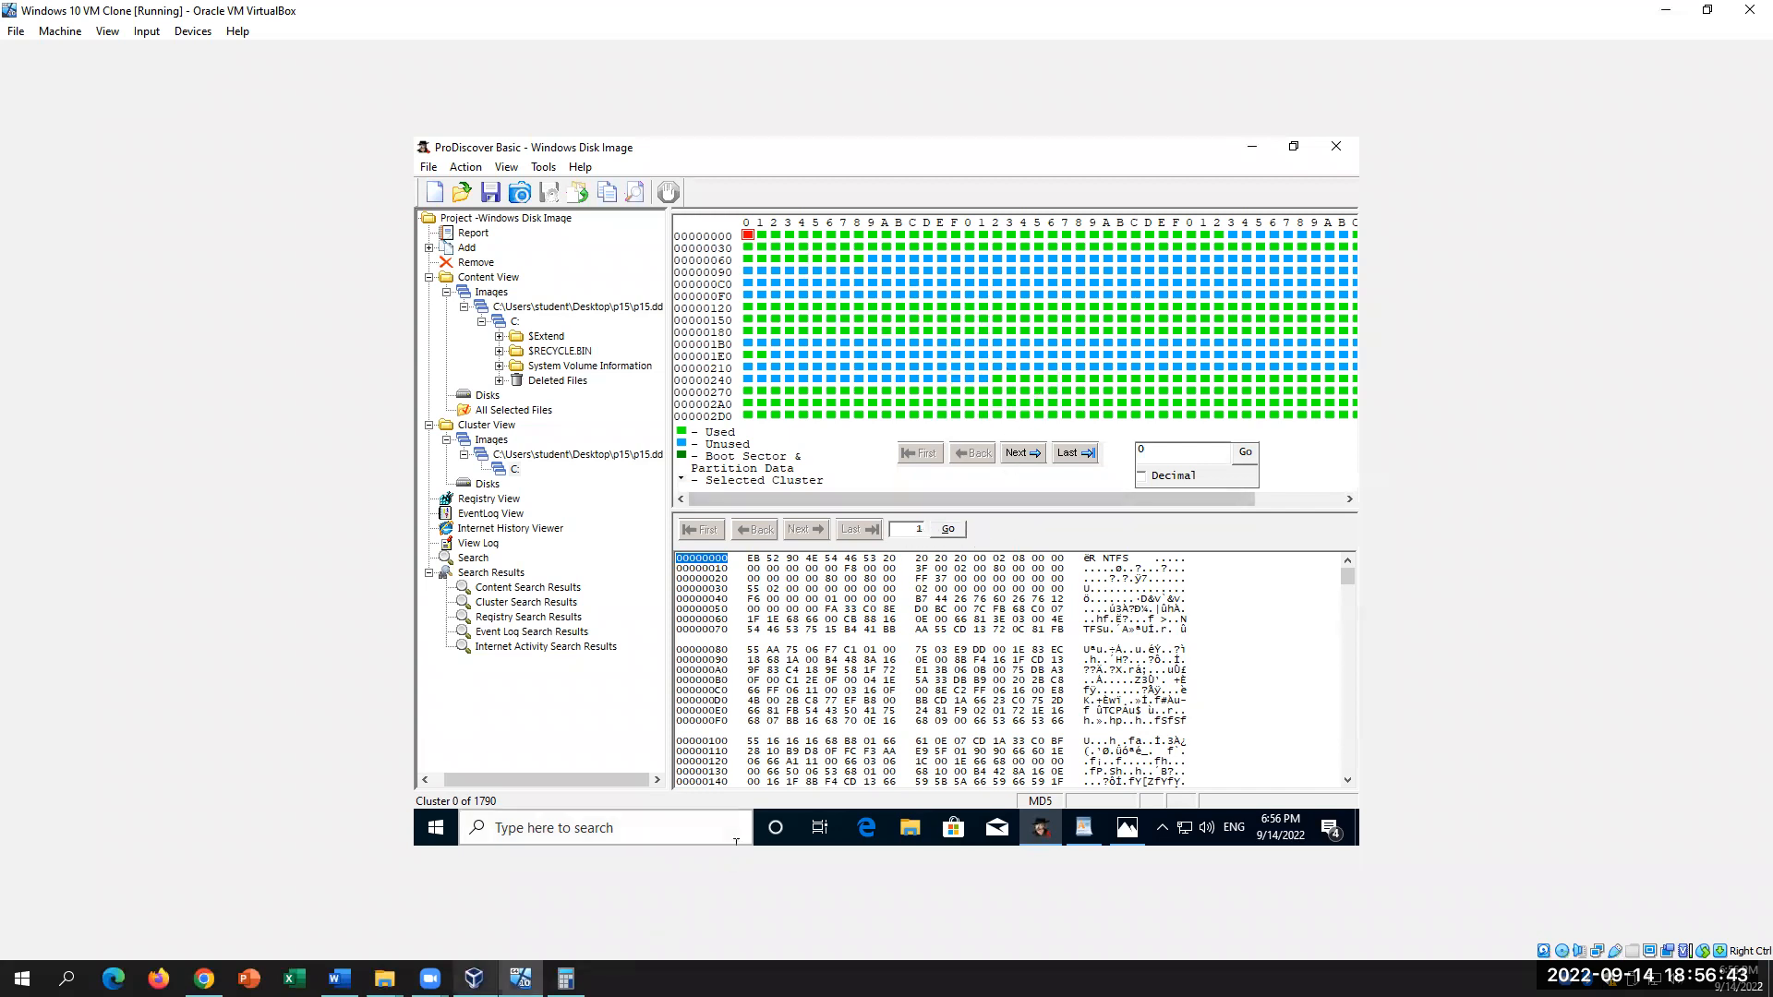
pyautogui.click(339, 978)
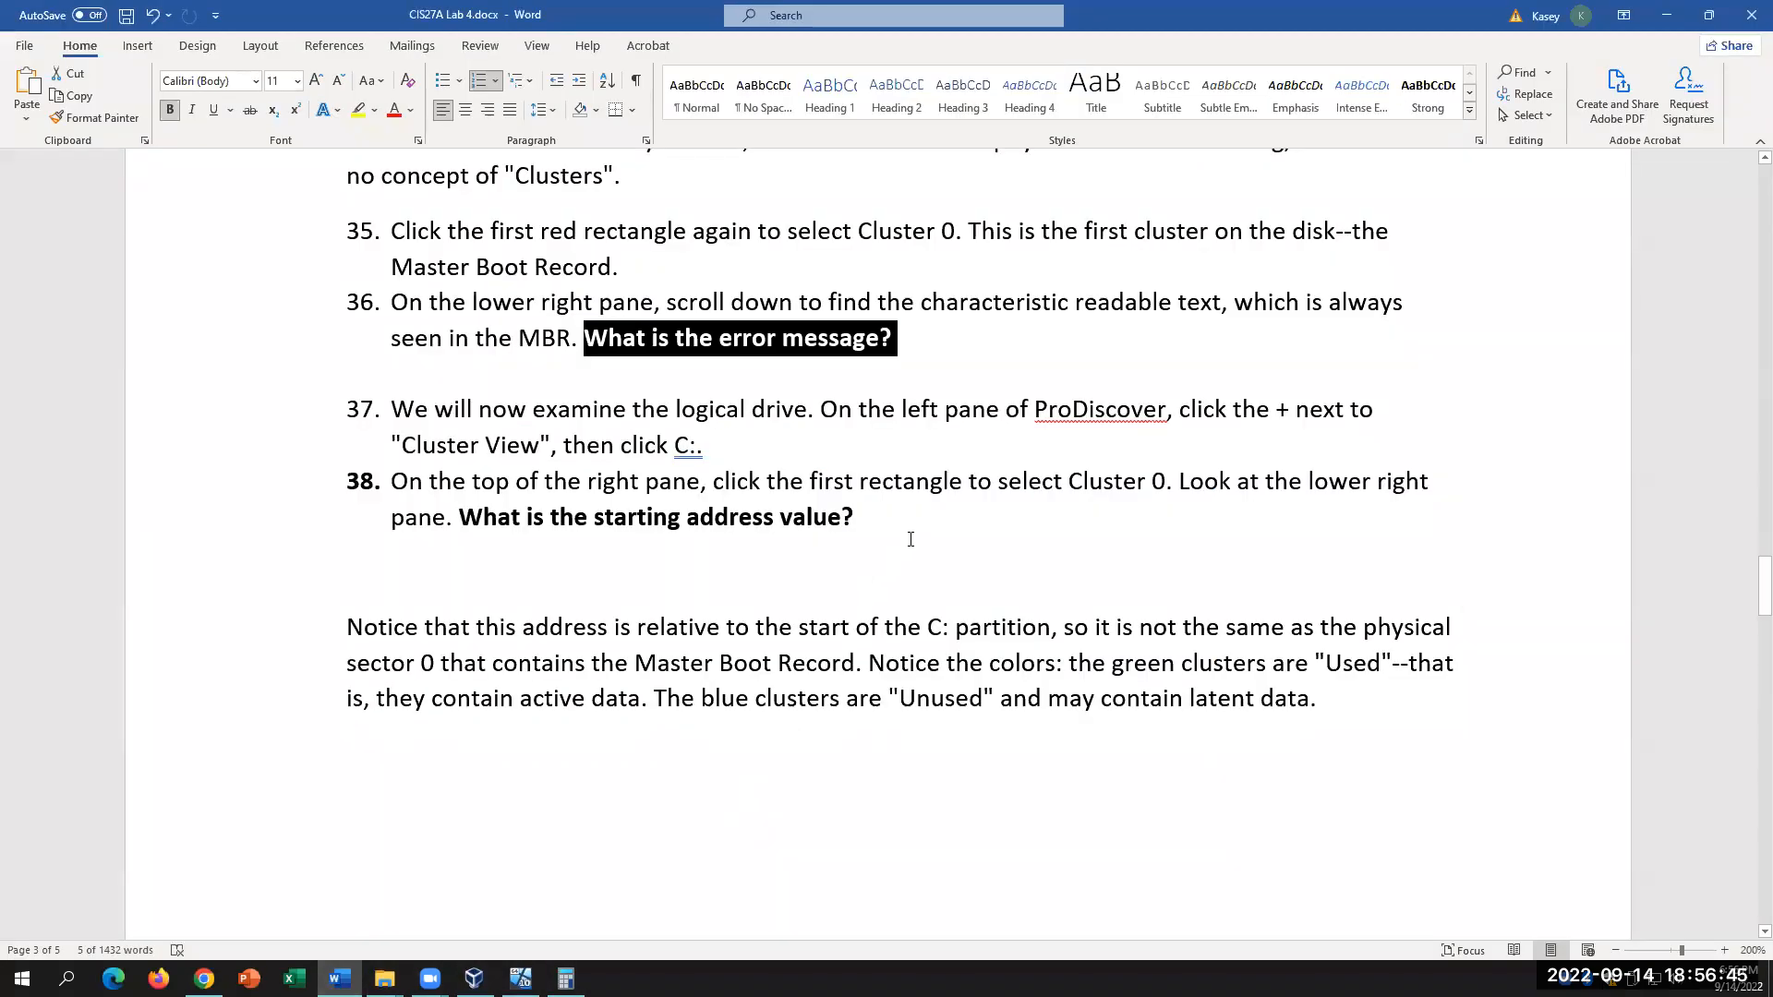
# Step: Reread step 38's question about the C: partition's cluster 0 starting address, then return to the VM
pyautogui.click(757, 432)
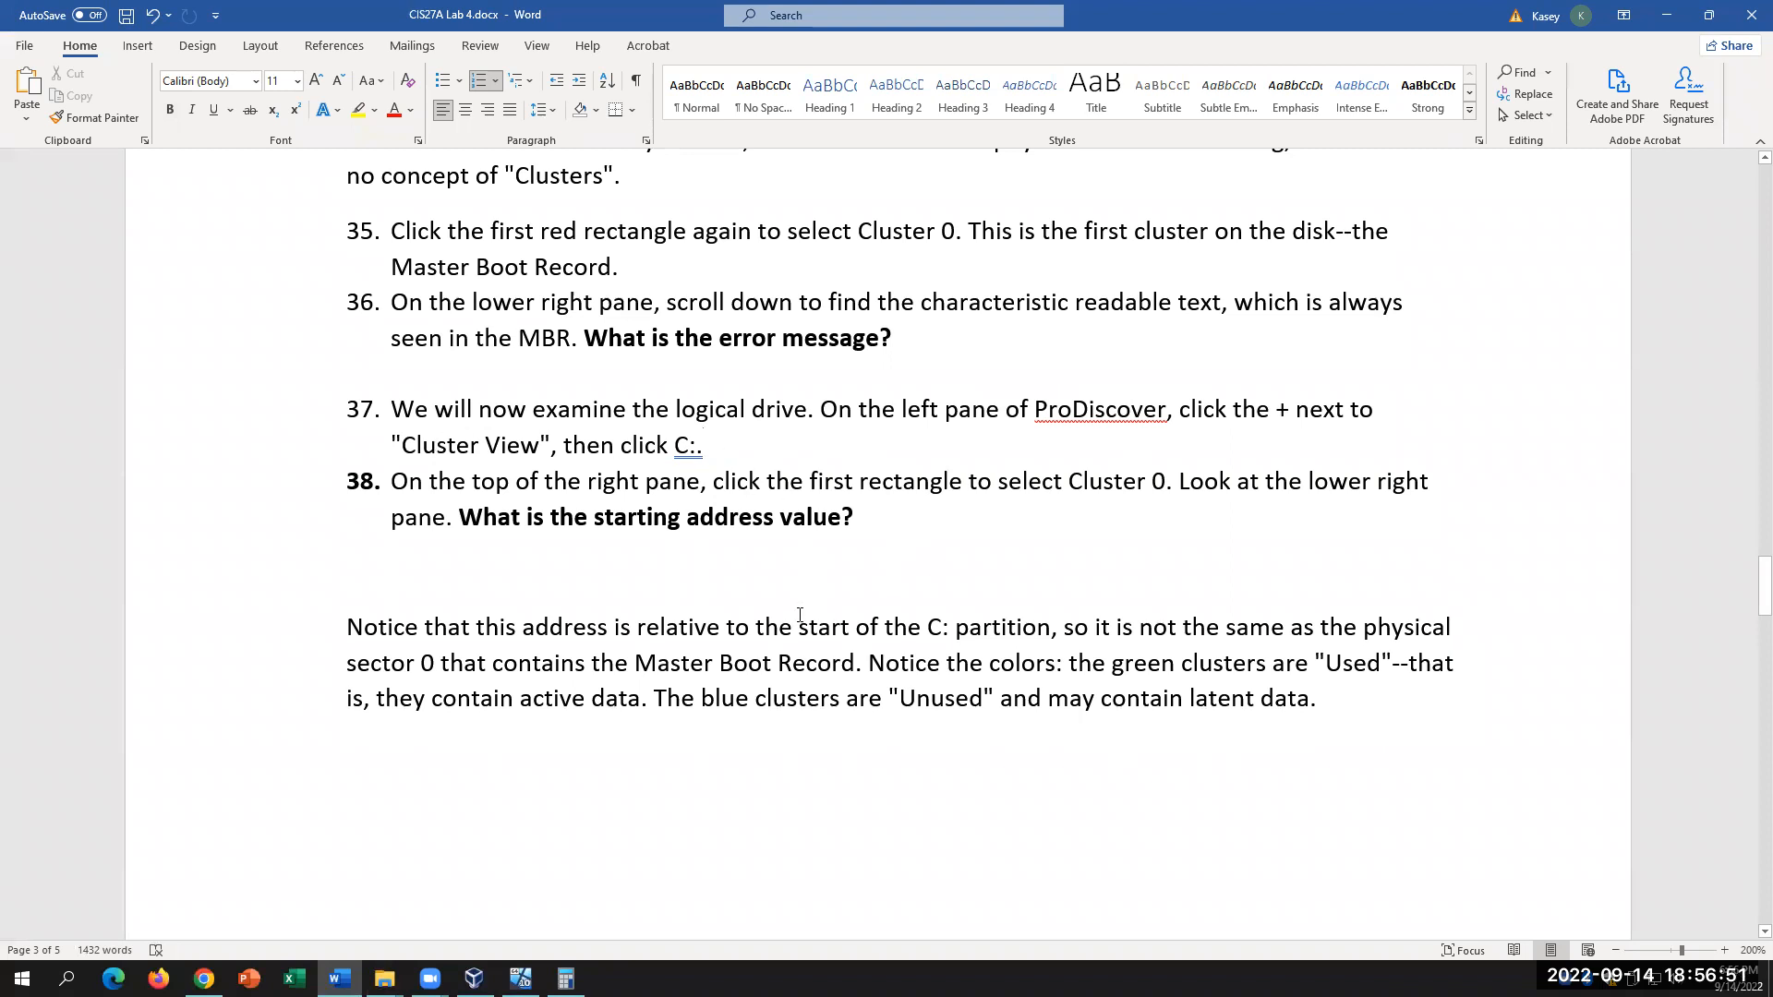
pyautogui.click(855, 517)
pyautogui.moveTo(1067, 481); pyautogui.dragTo(1234, 481)
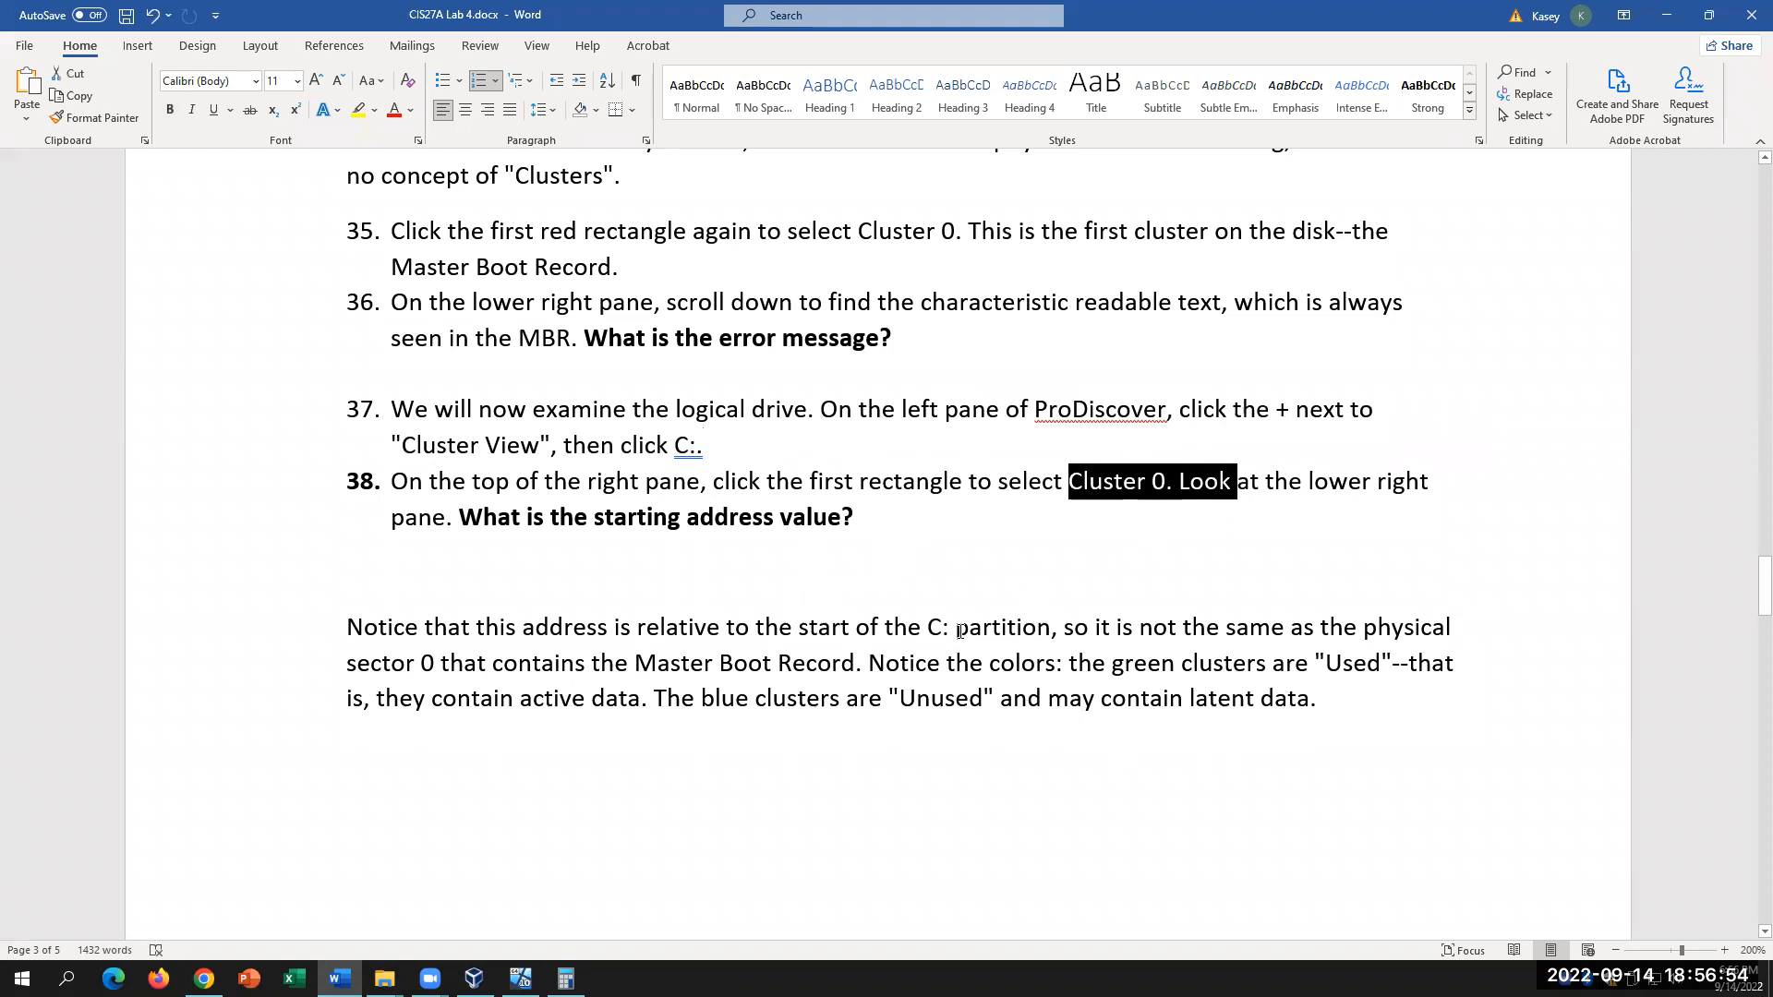
pyautogui.click(875, 526)
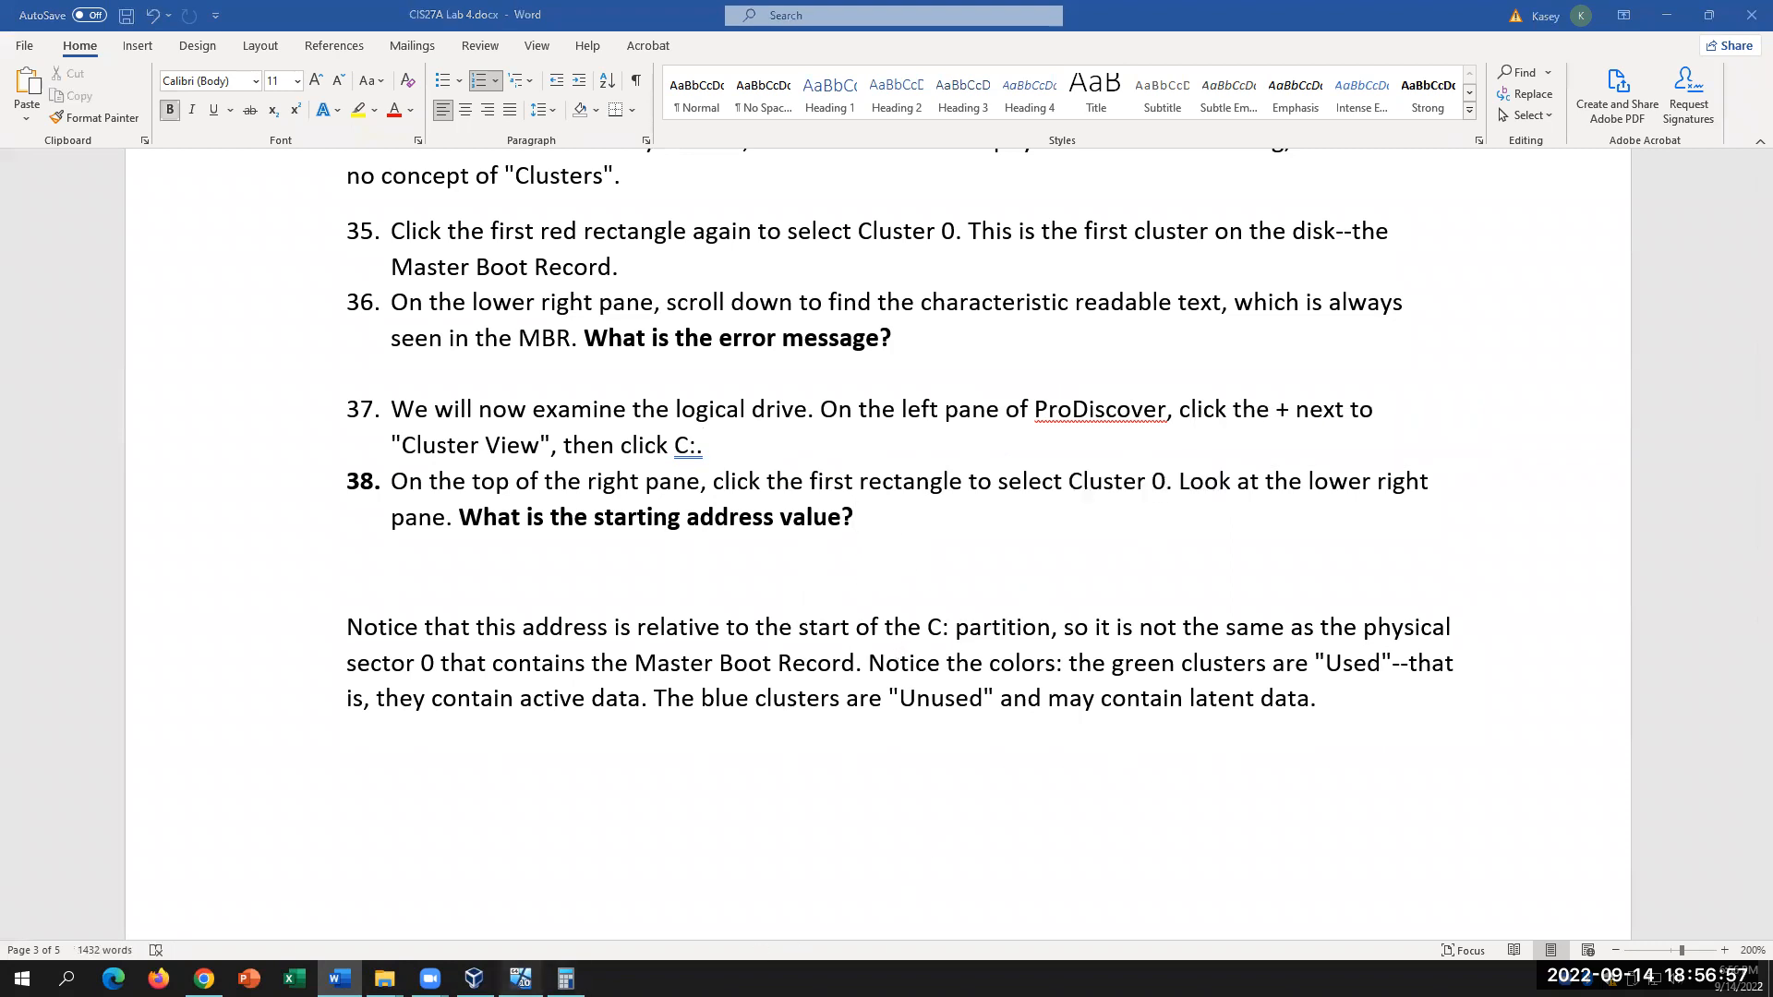
pyautogui.hotkey('alt', 'Tab')
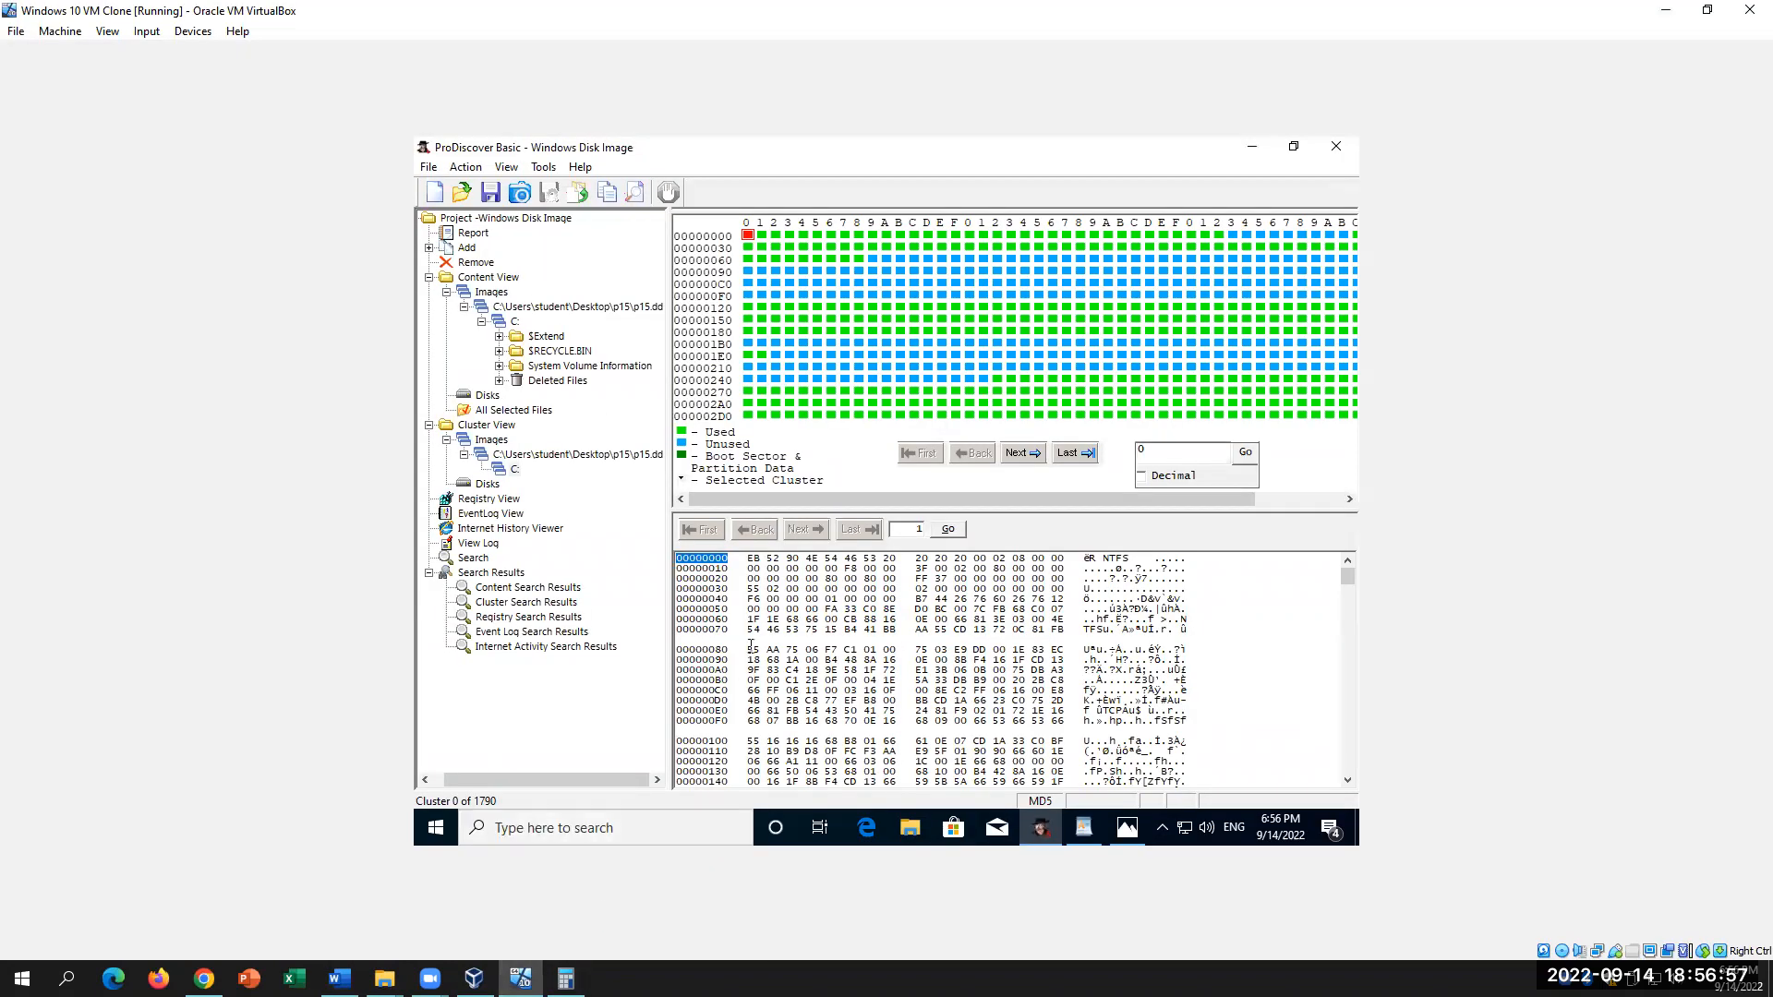
# Step: Confirm p15.dd's cluster 1 starts at offset 200 and C: partition's cluster 0 at 00000000
pyautogui.click(506, 461)
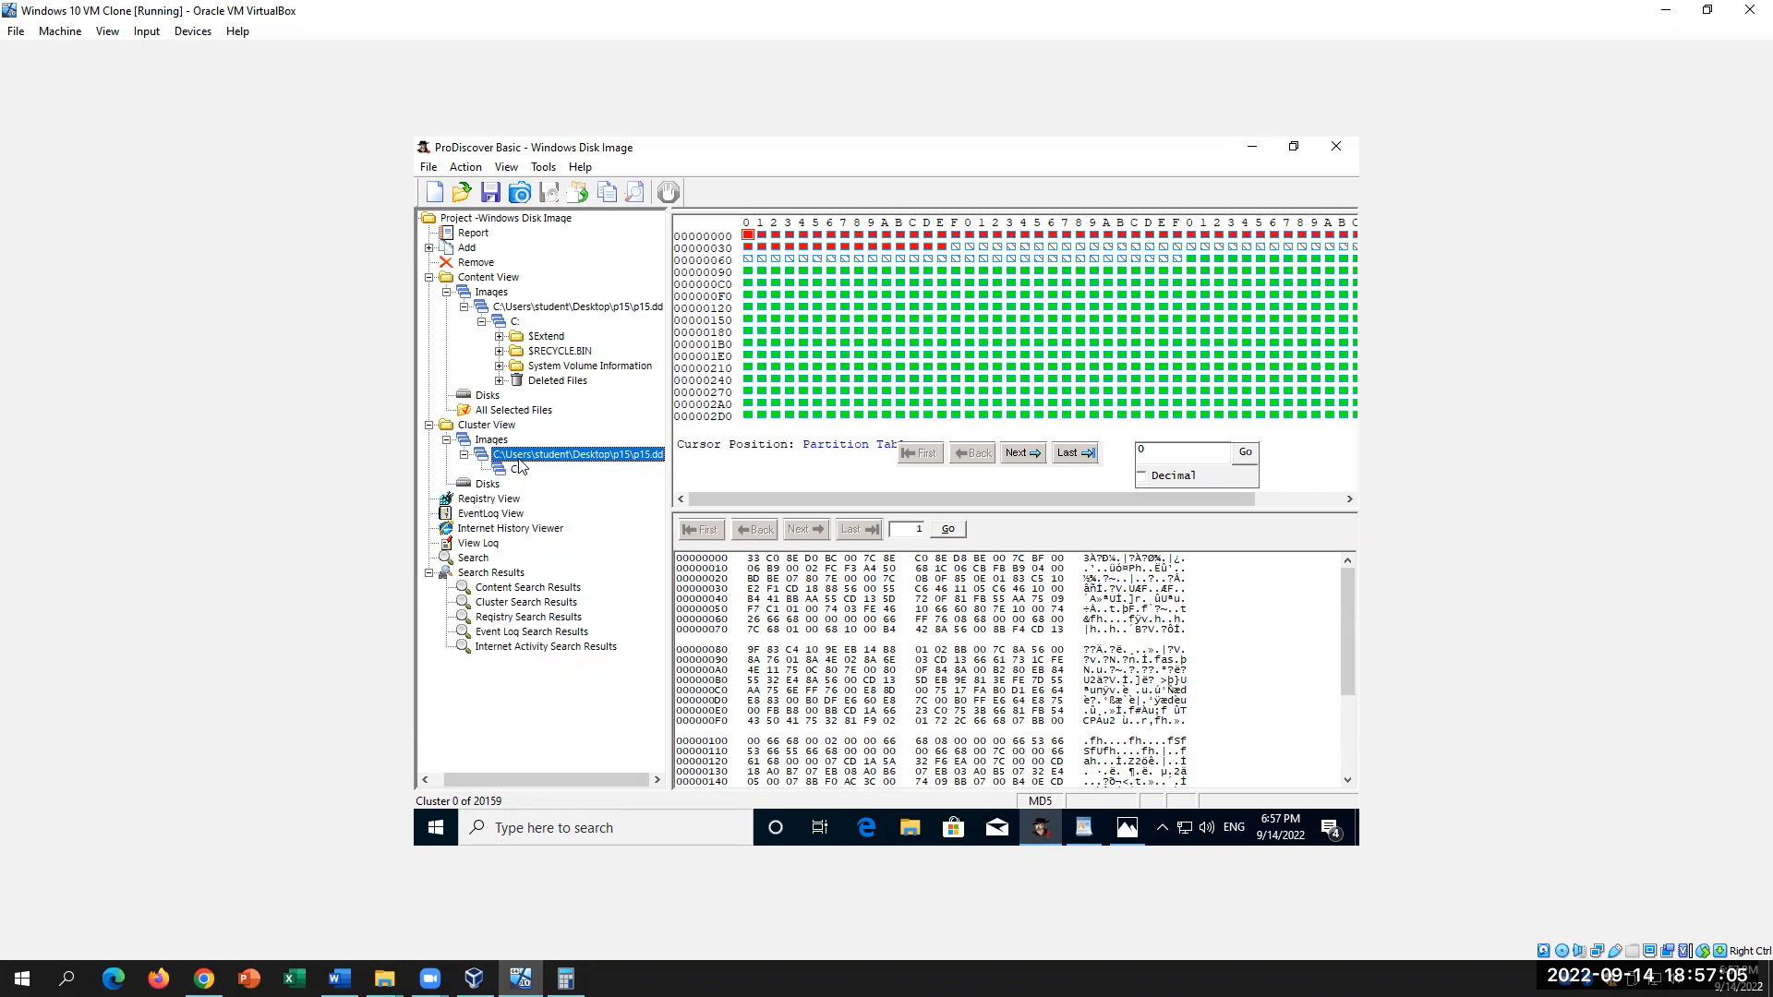
pyautogui.moveTo(734, 561); pyautogui.dragTo(678, 560)
pyautogui.click(761, 236)
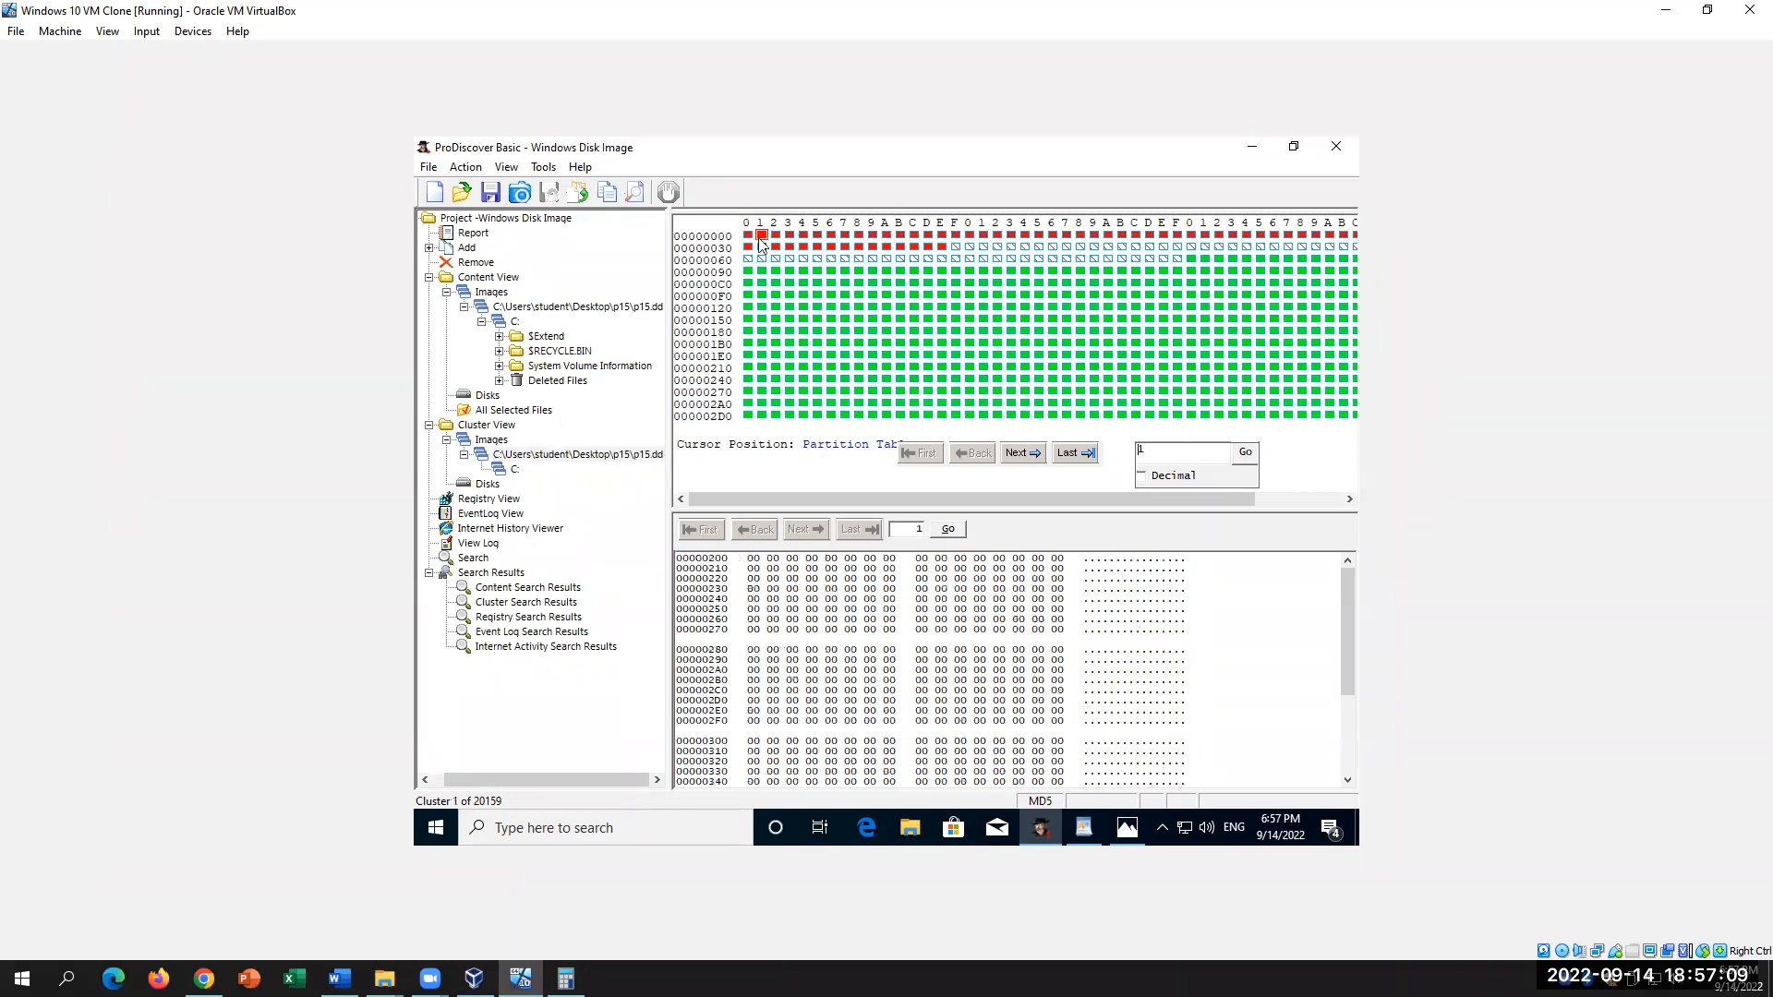
pyautogui.moveTo(730, 559); pyautogui.dragTo(701, 559)
pyautogui.click(515, 469)
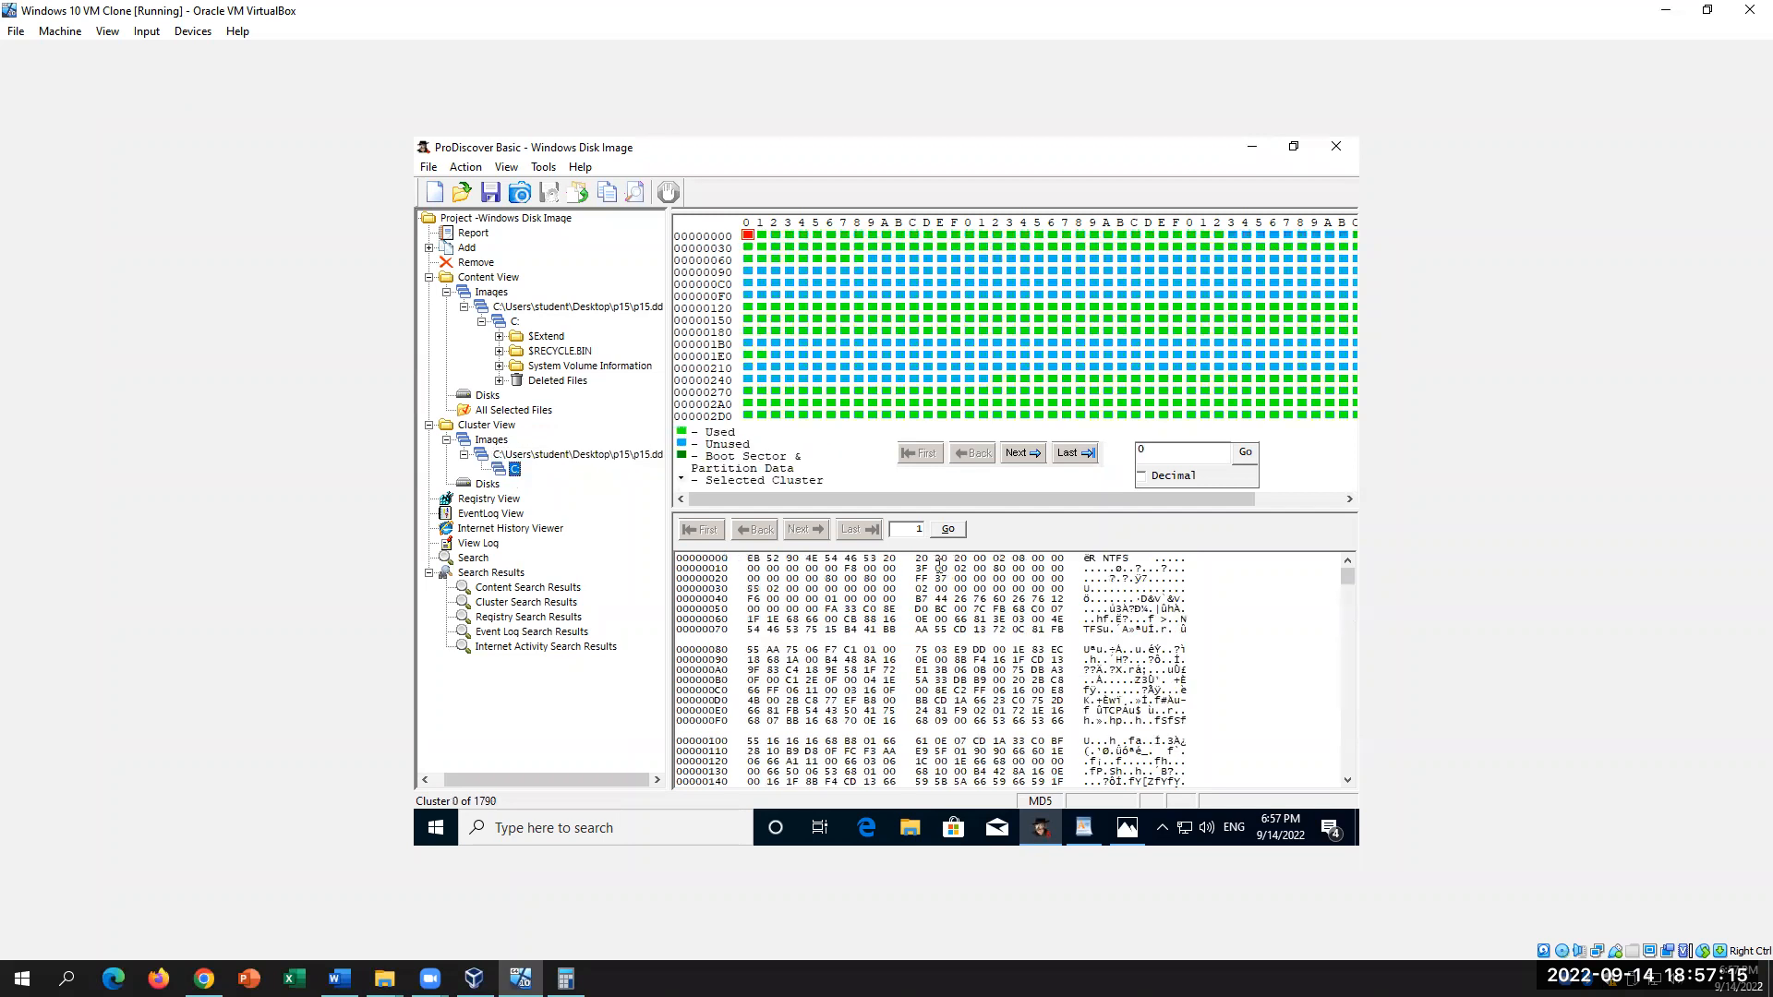
pyautogui.moveTo(734, 566); pyautogui.dragTo(677, 558)
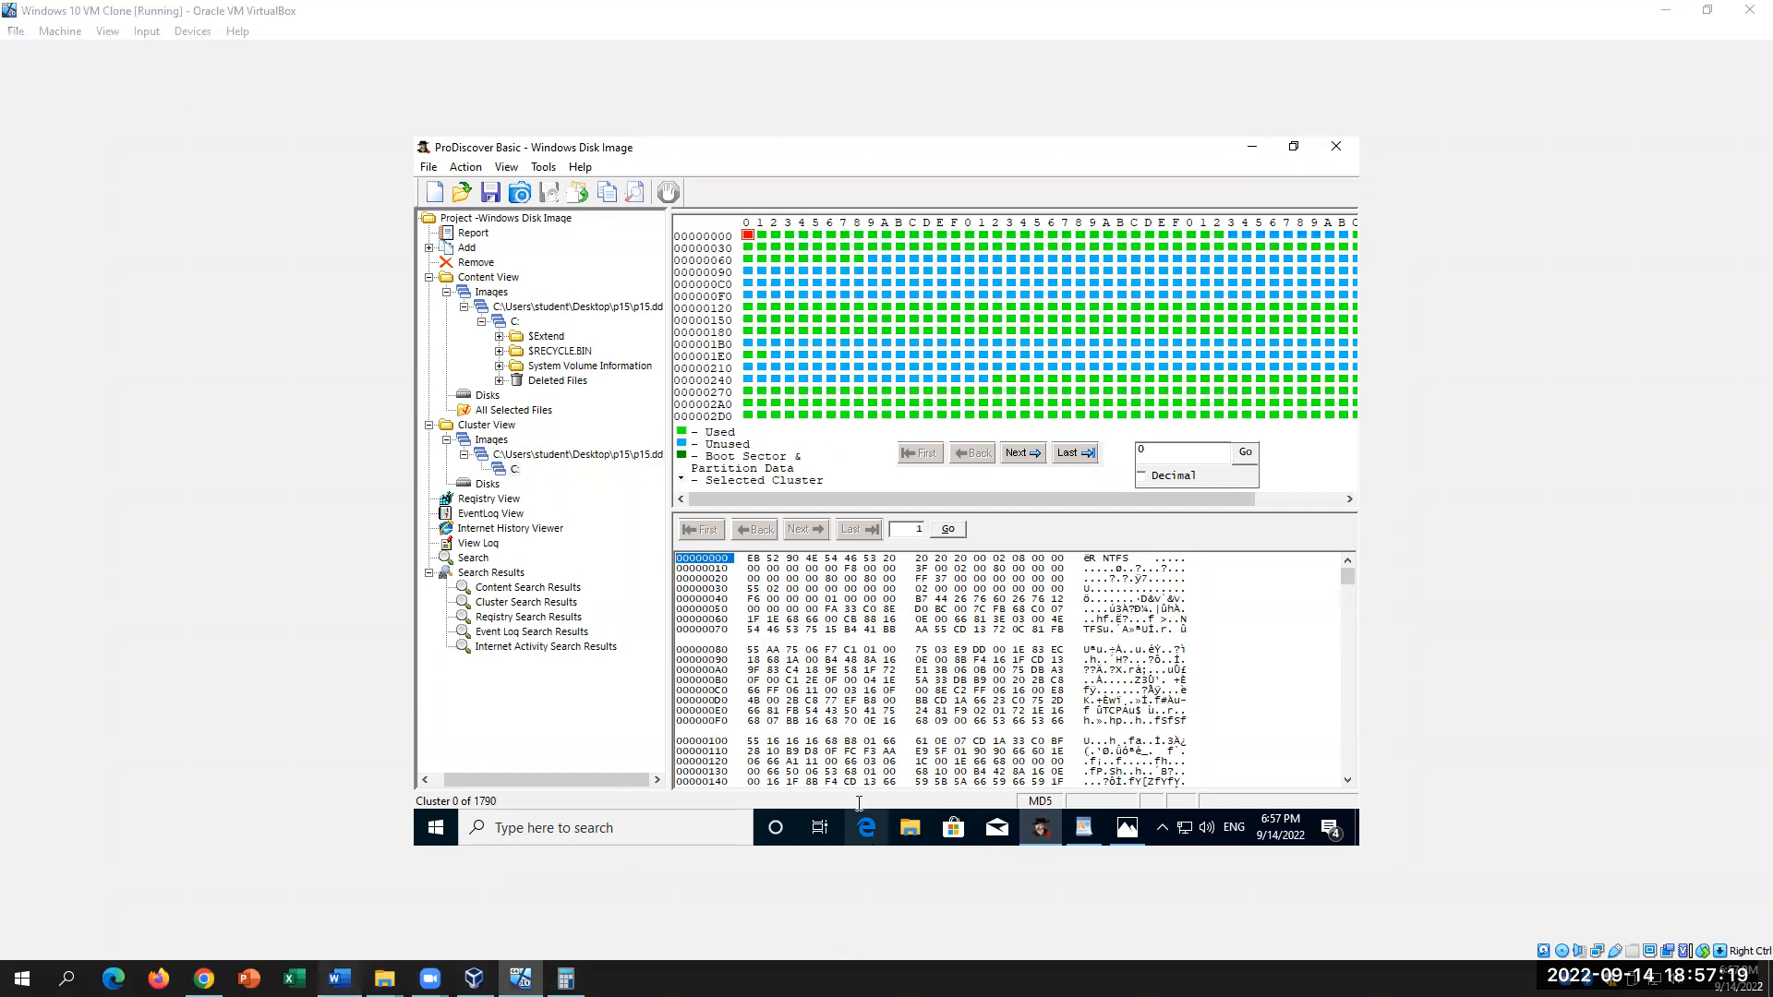
# Step: Change question 33's answer in the Word lab from 1000 to 200
pyautogui.click(338, 978)
pyautogui.scroll(6, 1294, 558)
pyautogui.click(1320, 532)
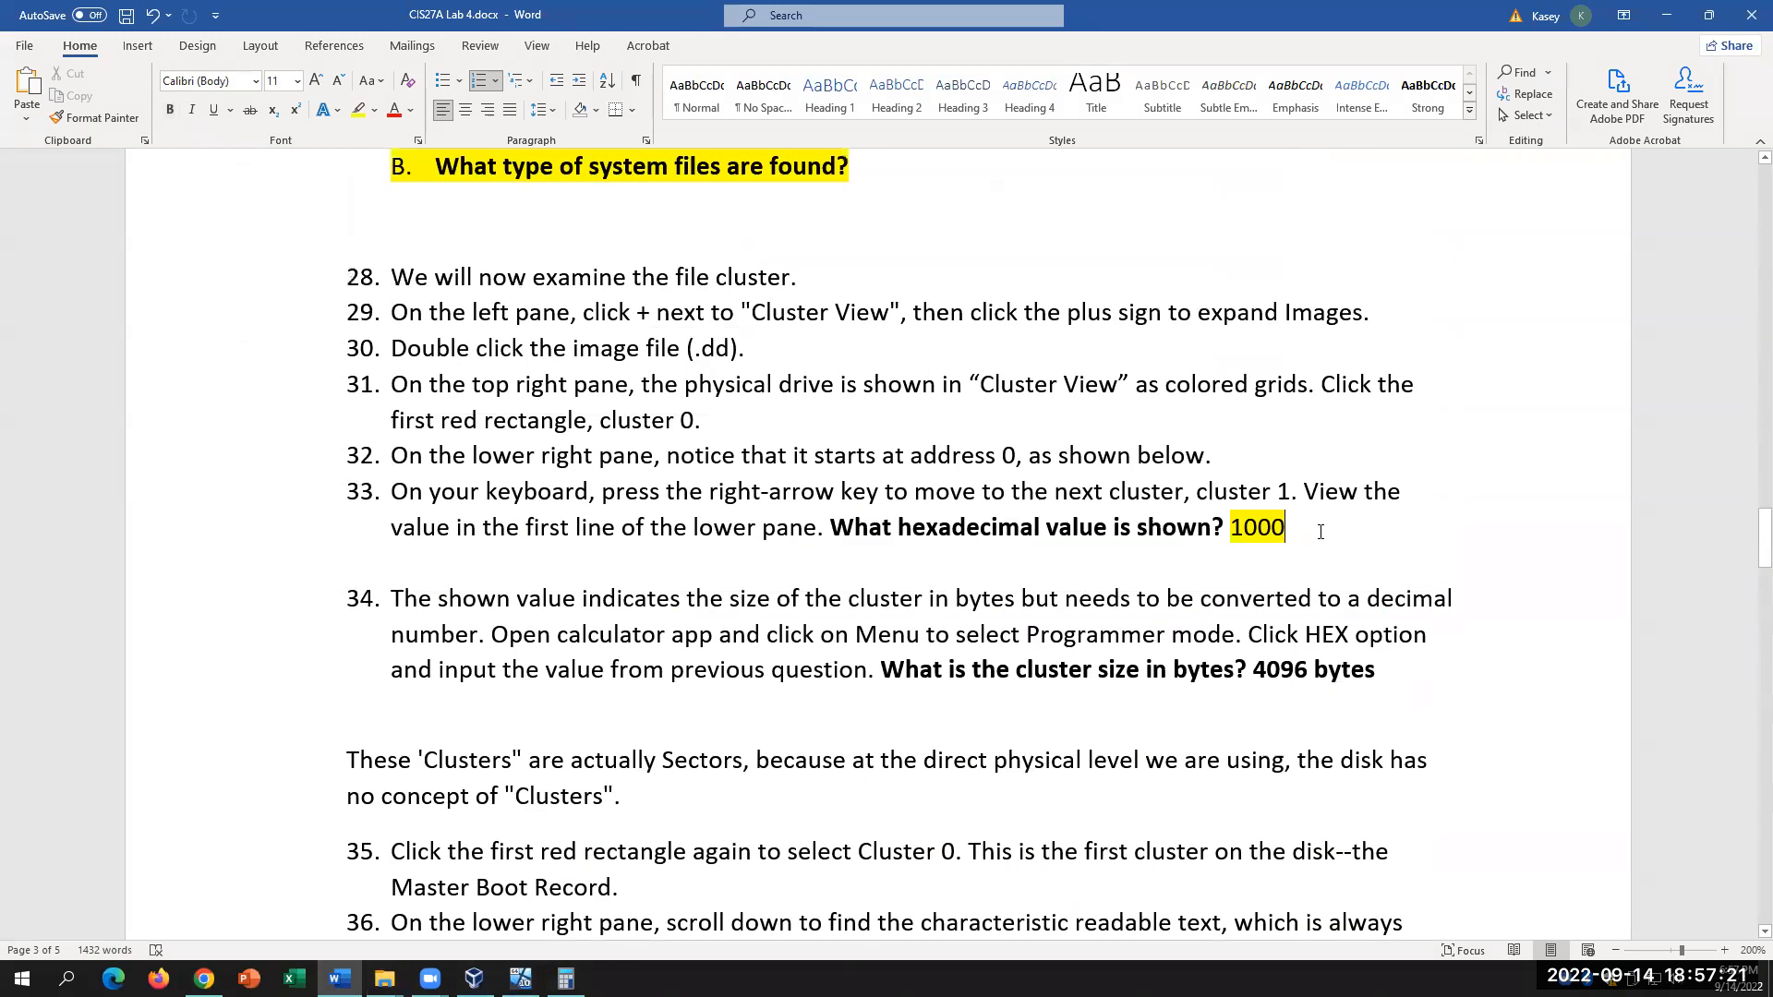
pyautogui.press('BackSpace')
pyautogui.press('BackSpace')
pyautogui.press('BackSpace')
pyautogui.press('BackSpace')
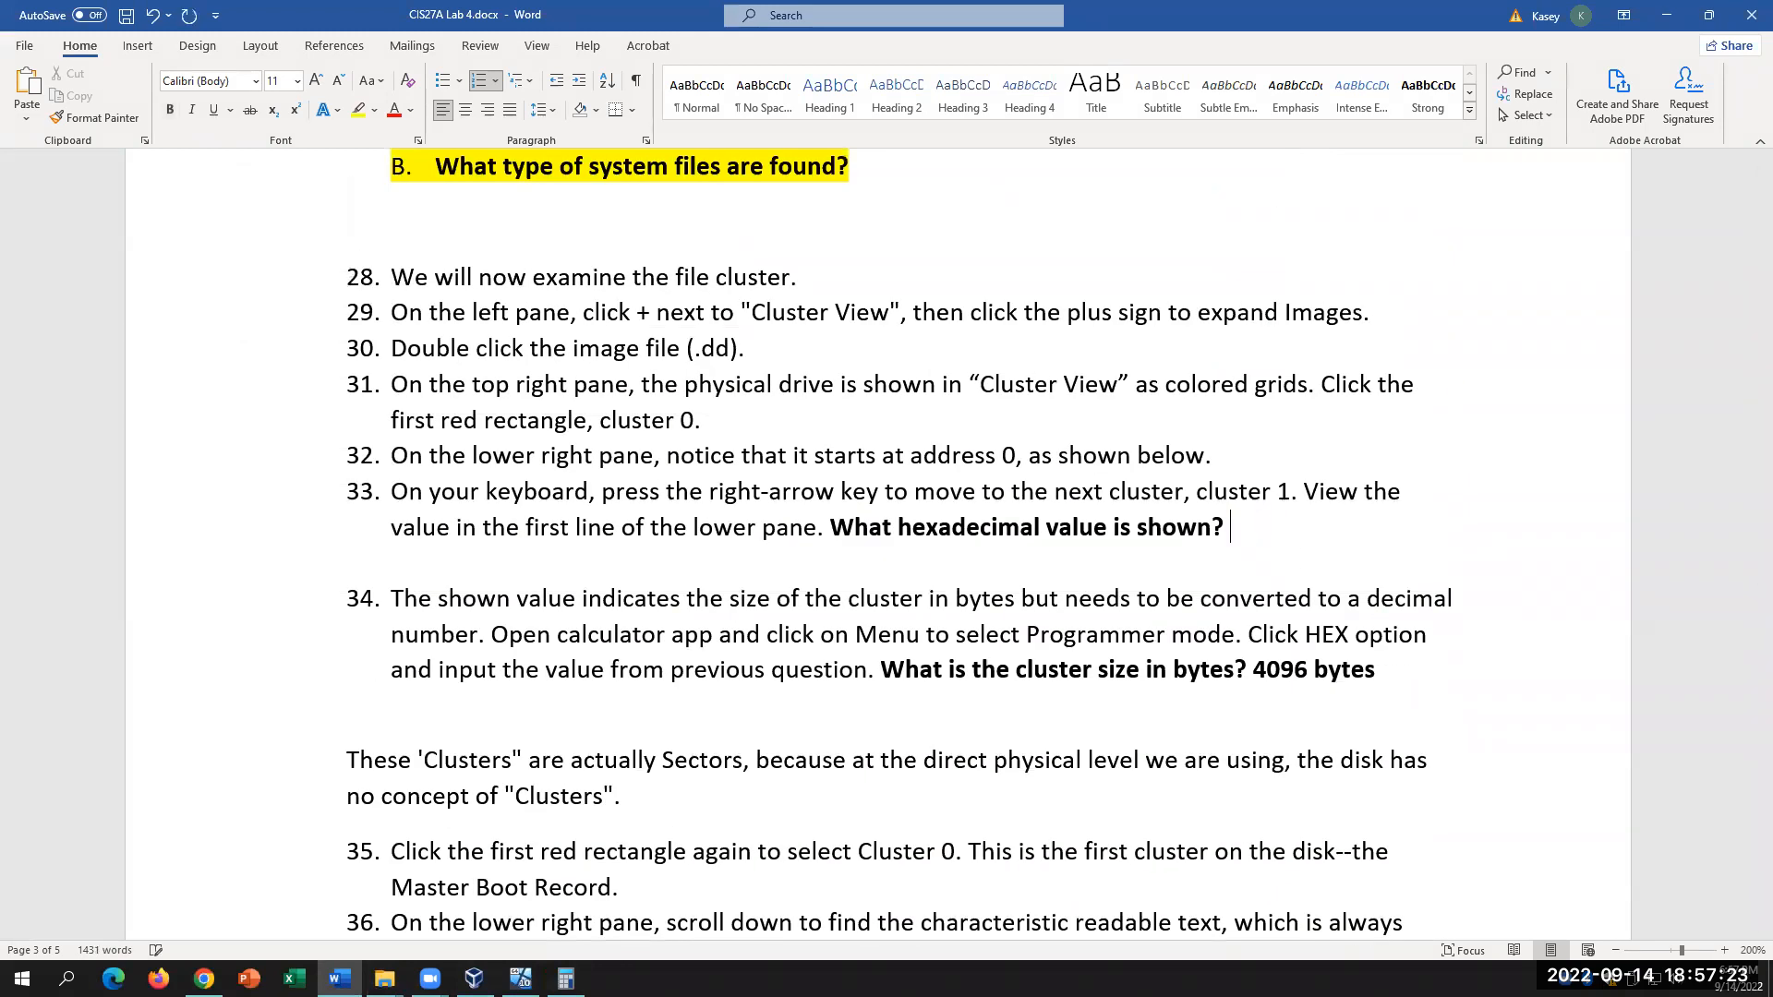
pyautogui.write('200')
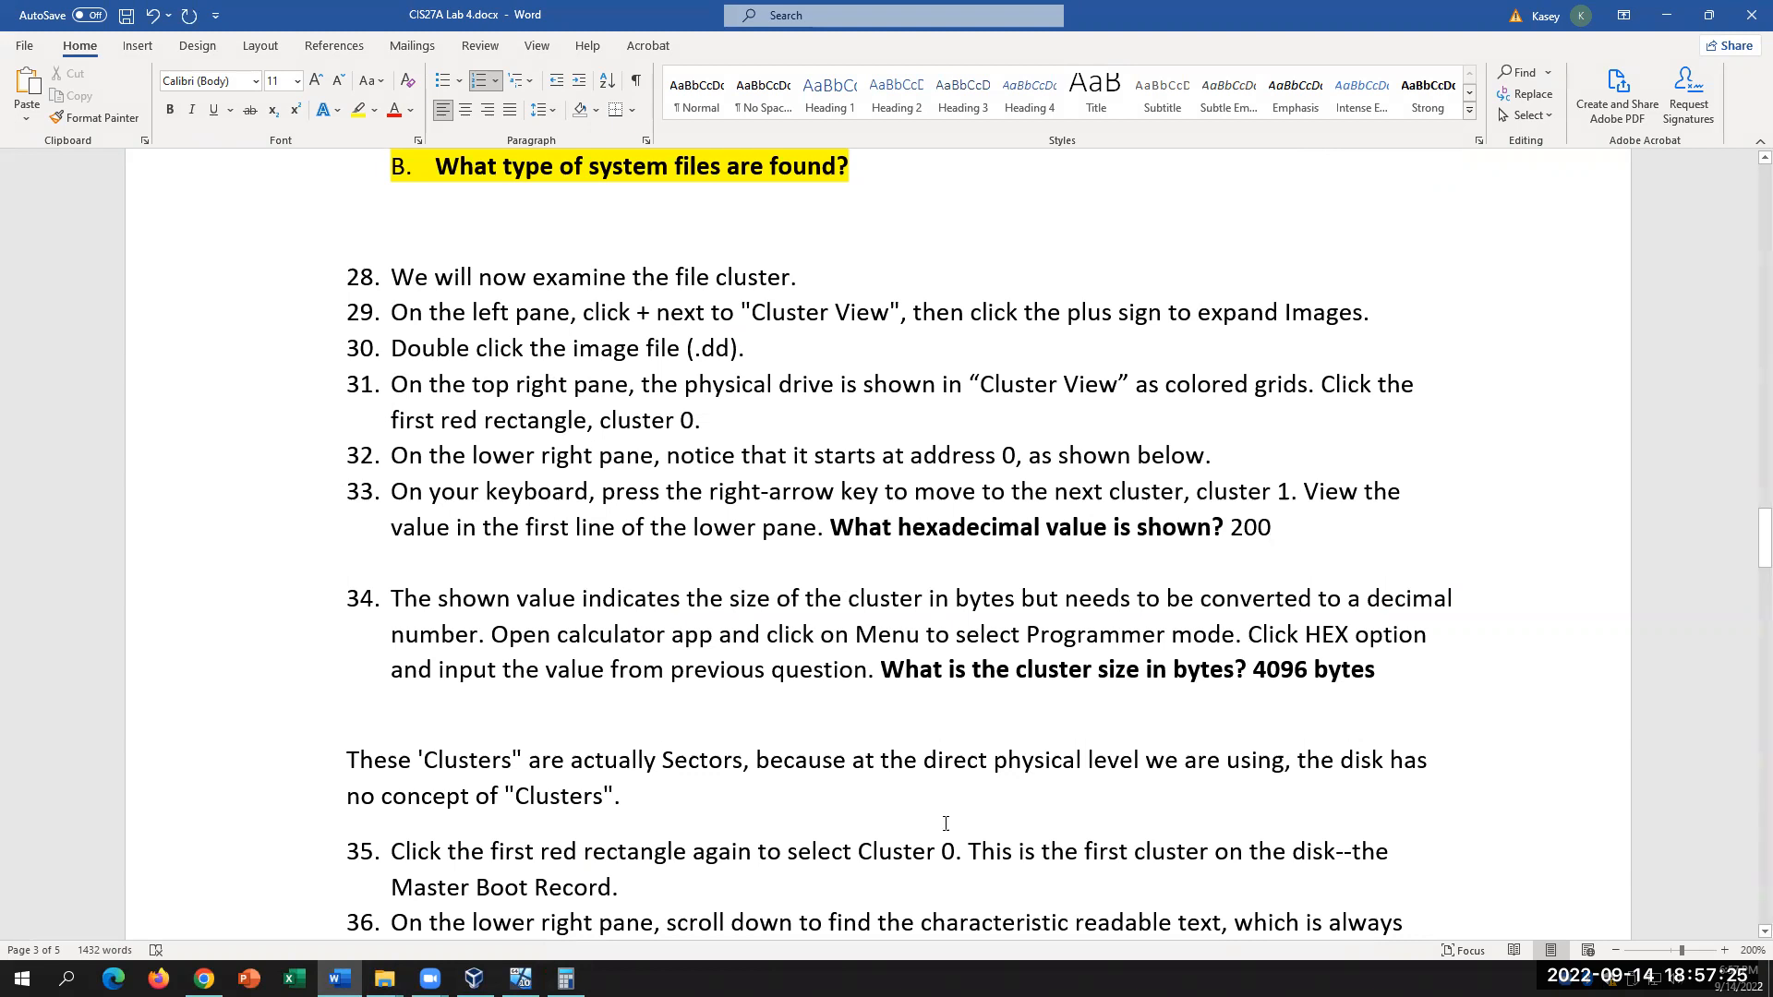
pyautogui.click(473, 977)
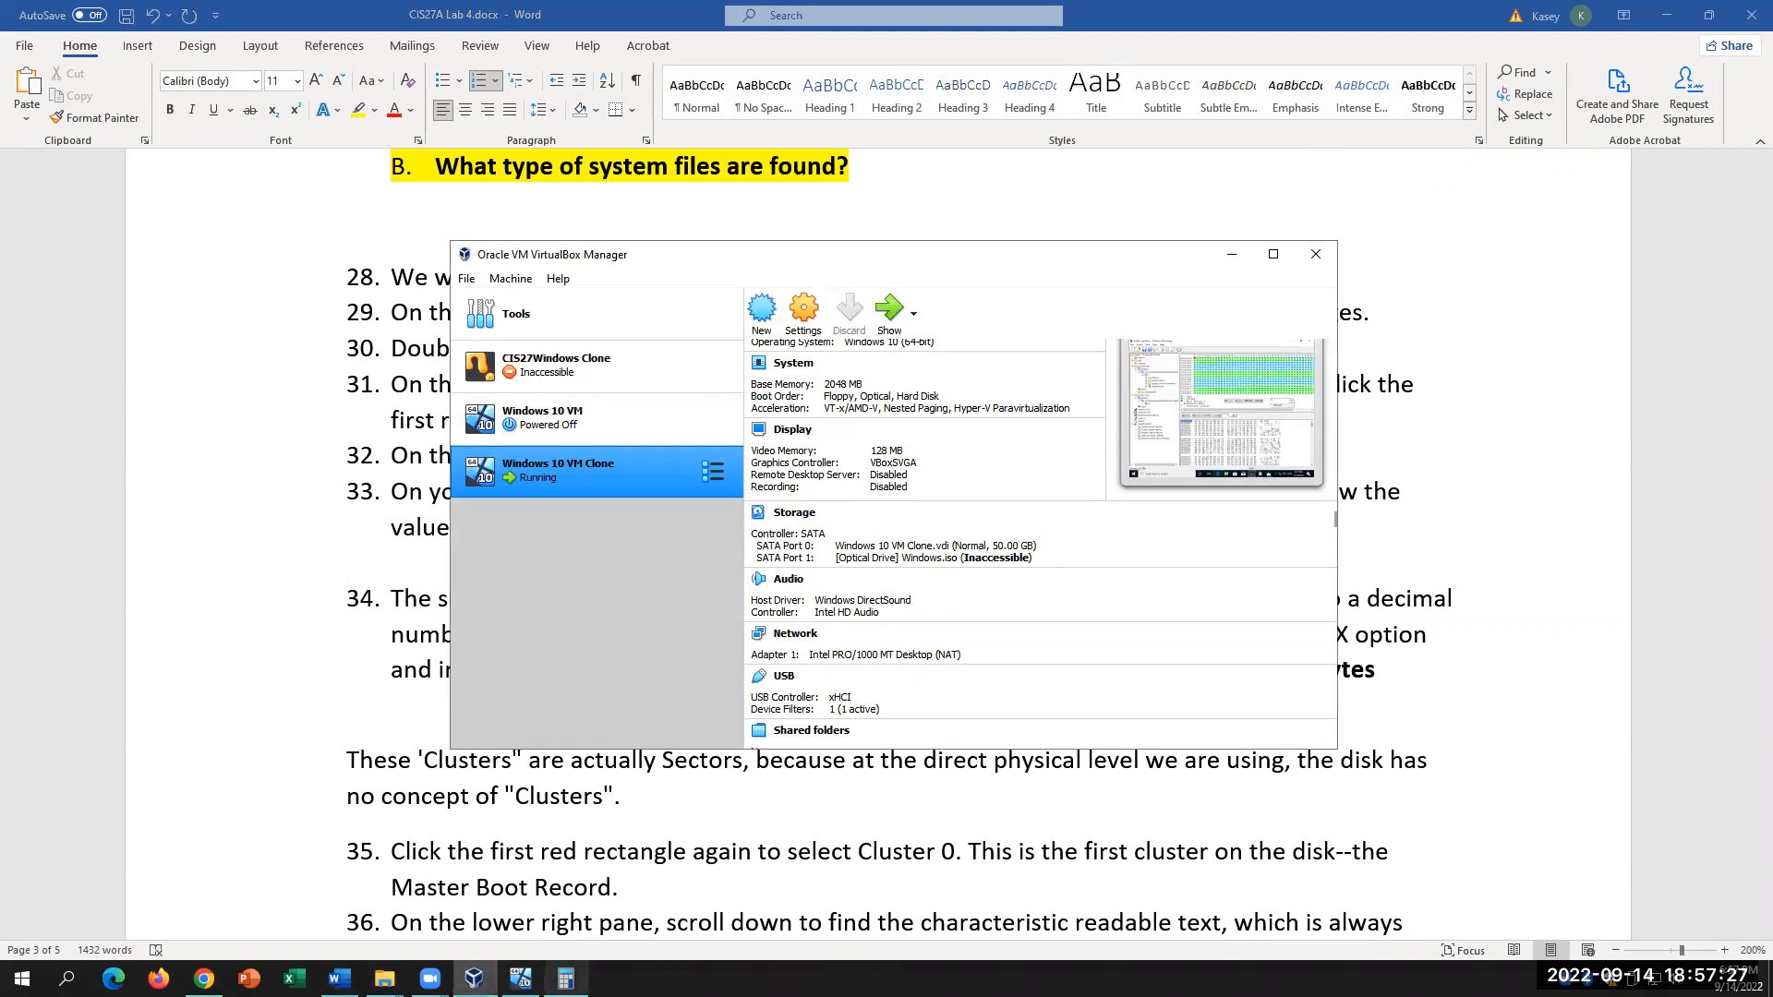
# Step: View the p15.dd physical image's clusters 1 and 2, marking cluster 1's hex value 0200
pyautogui.click(521, 977)
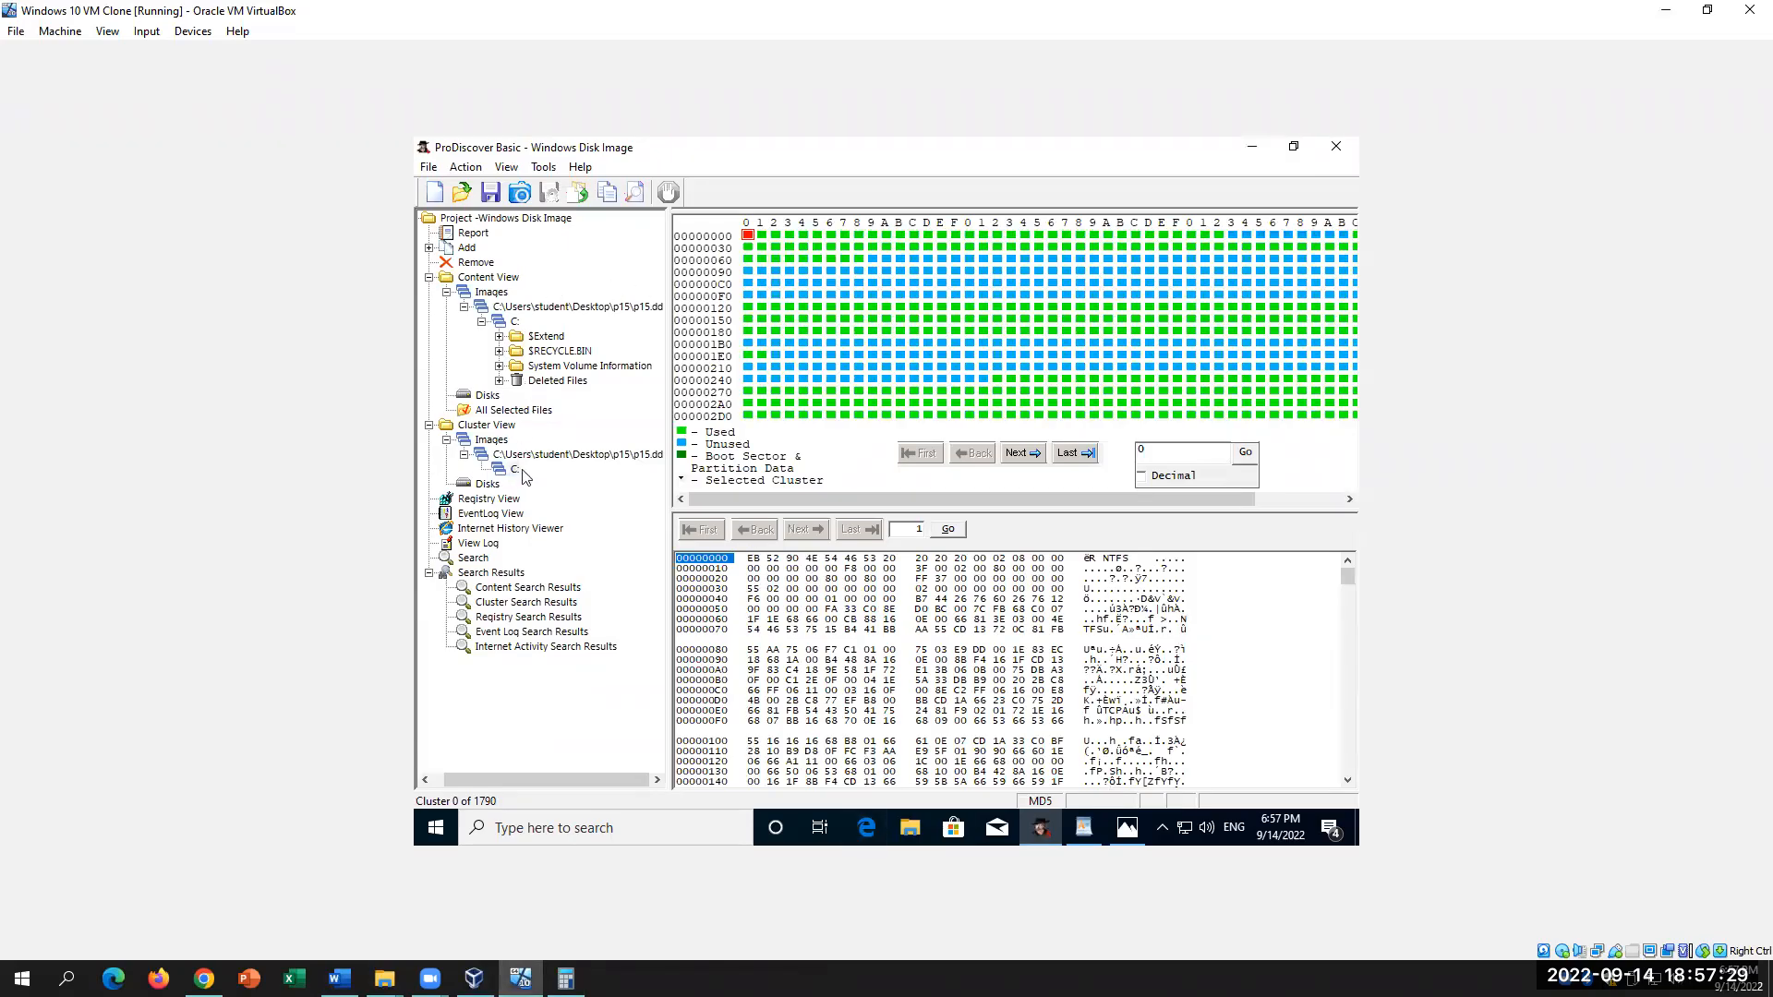
pyautogui.click(541, 455)
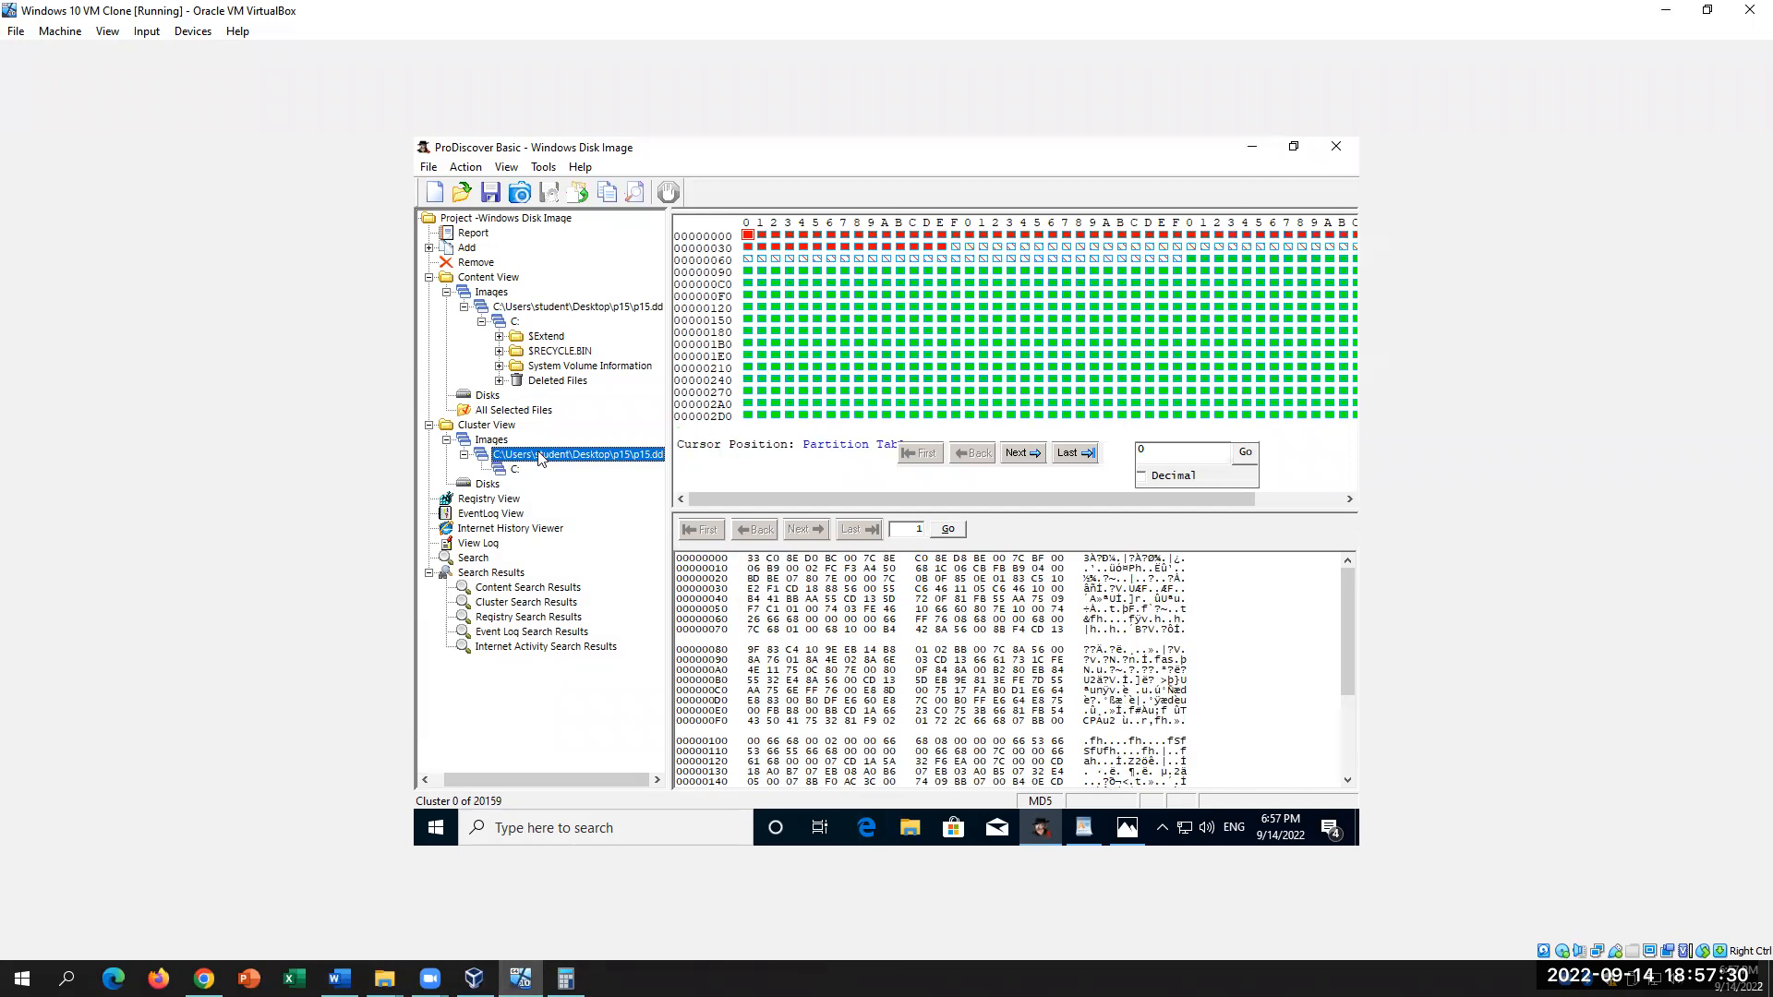
pyautogui.click(762, 235)
pyautogui.moveTo(734, 558); pyautogui.dragTo(677, 558)
pyautogui.click(774, 236)
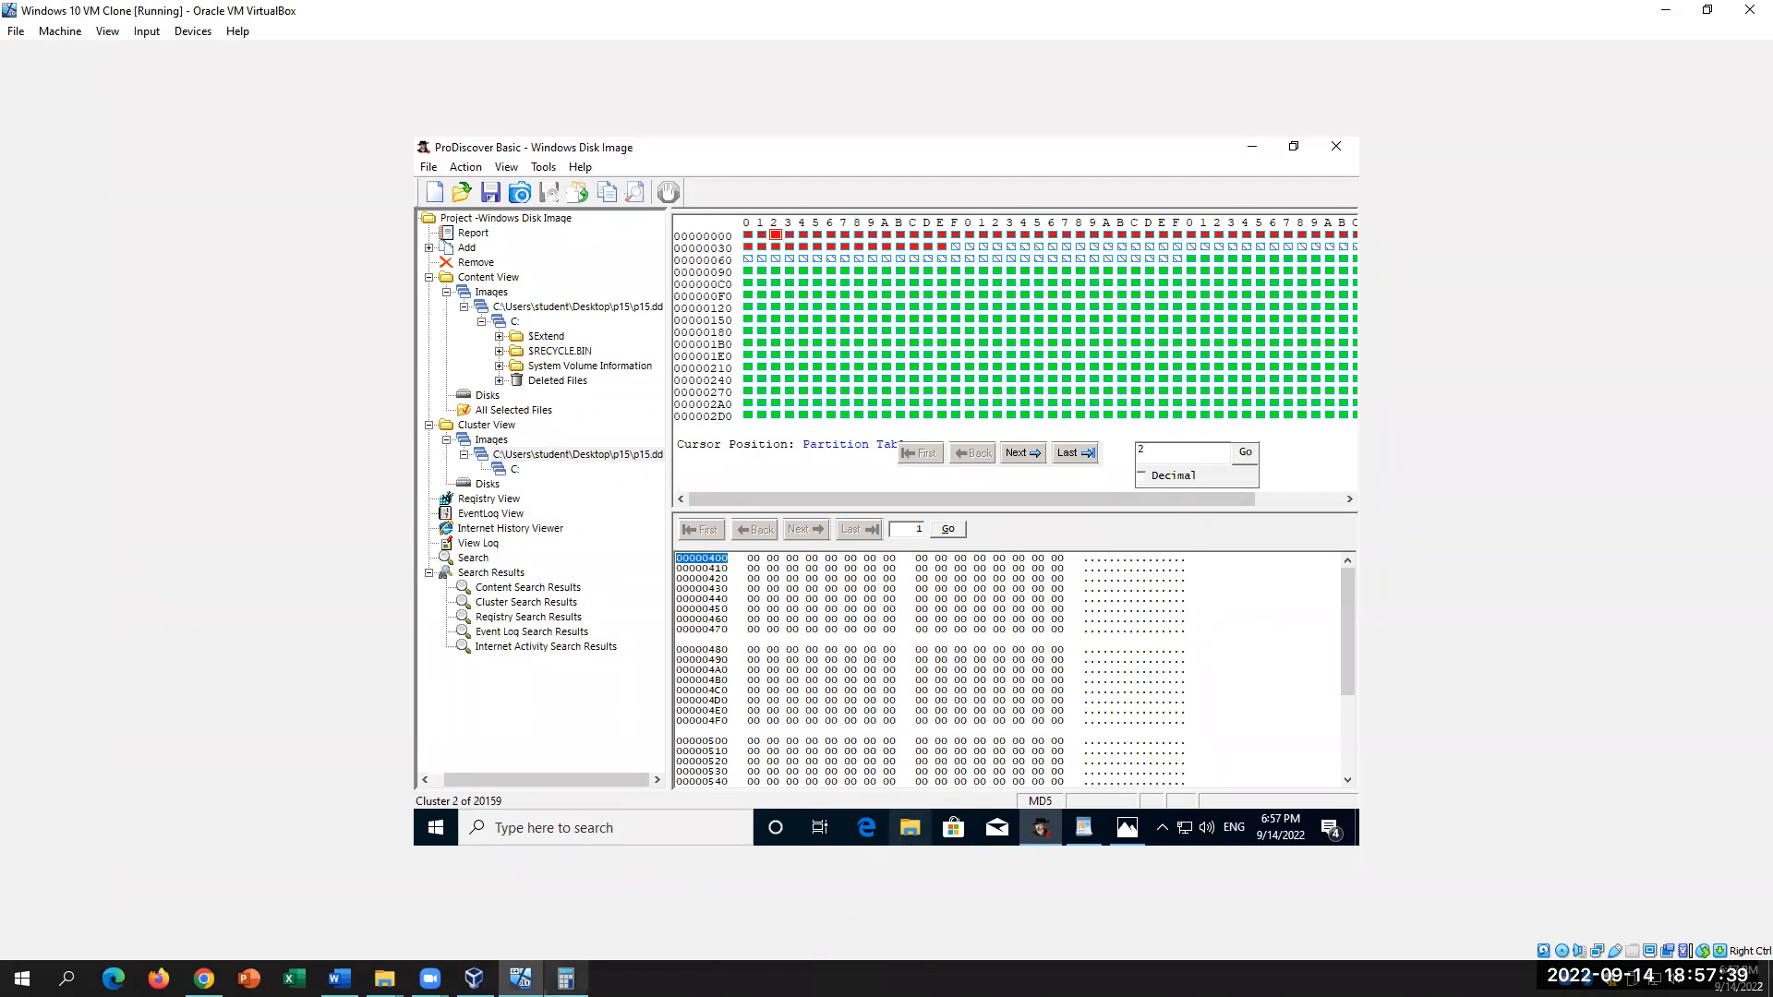
# Step: Convert hex 200 to decimal 512 in Calculator, then return to the Word lab
pyautogui.click(566, 978)
pyautogui.press('F5')
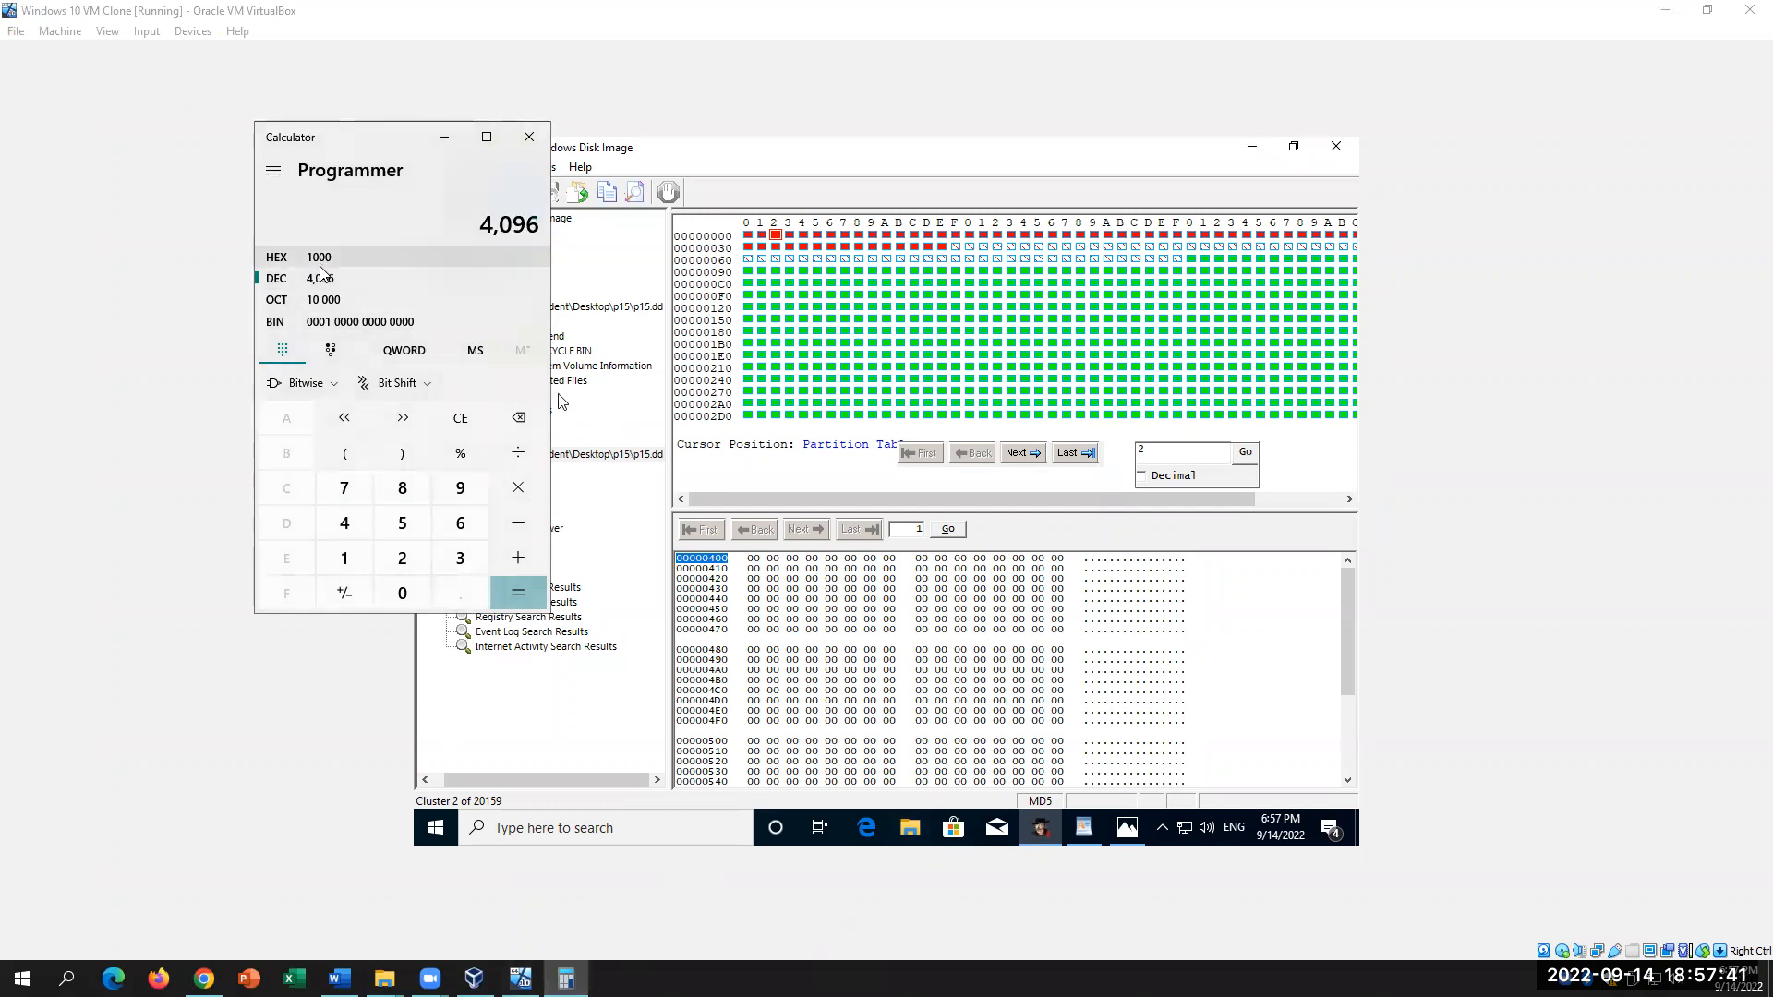
pyautogui.click(459, 418)
pyautogui.click(402, 557)
pyautogui.doubleClick(402, 592)
pyautogui.click(329, 279)
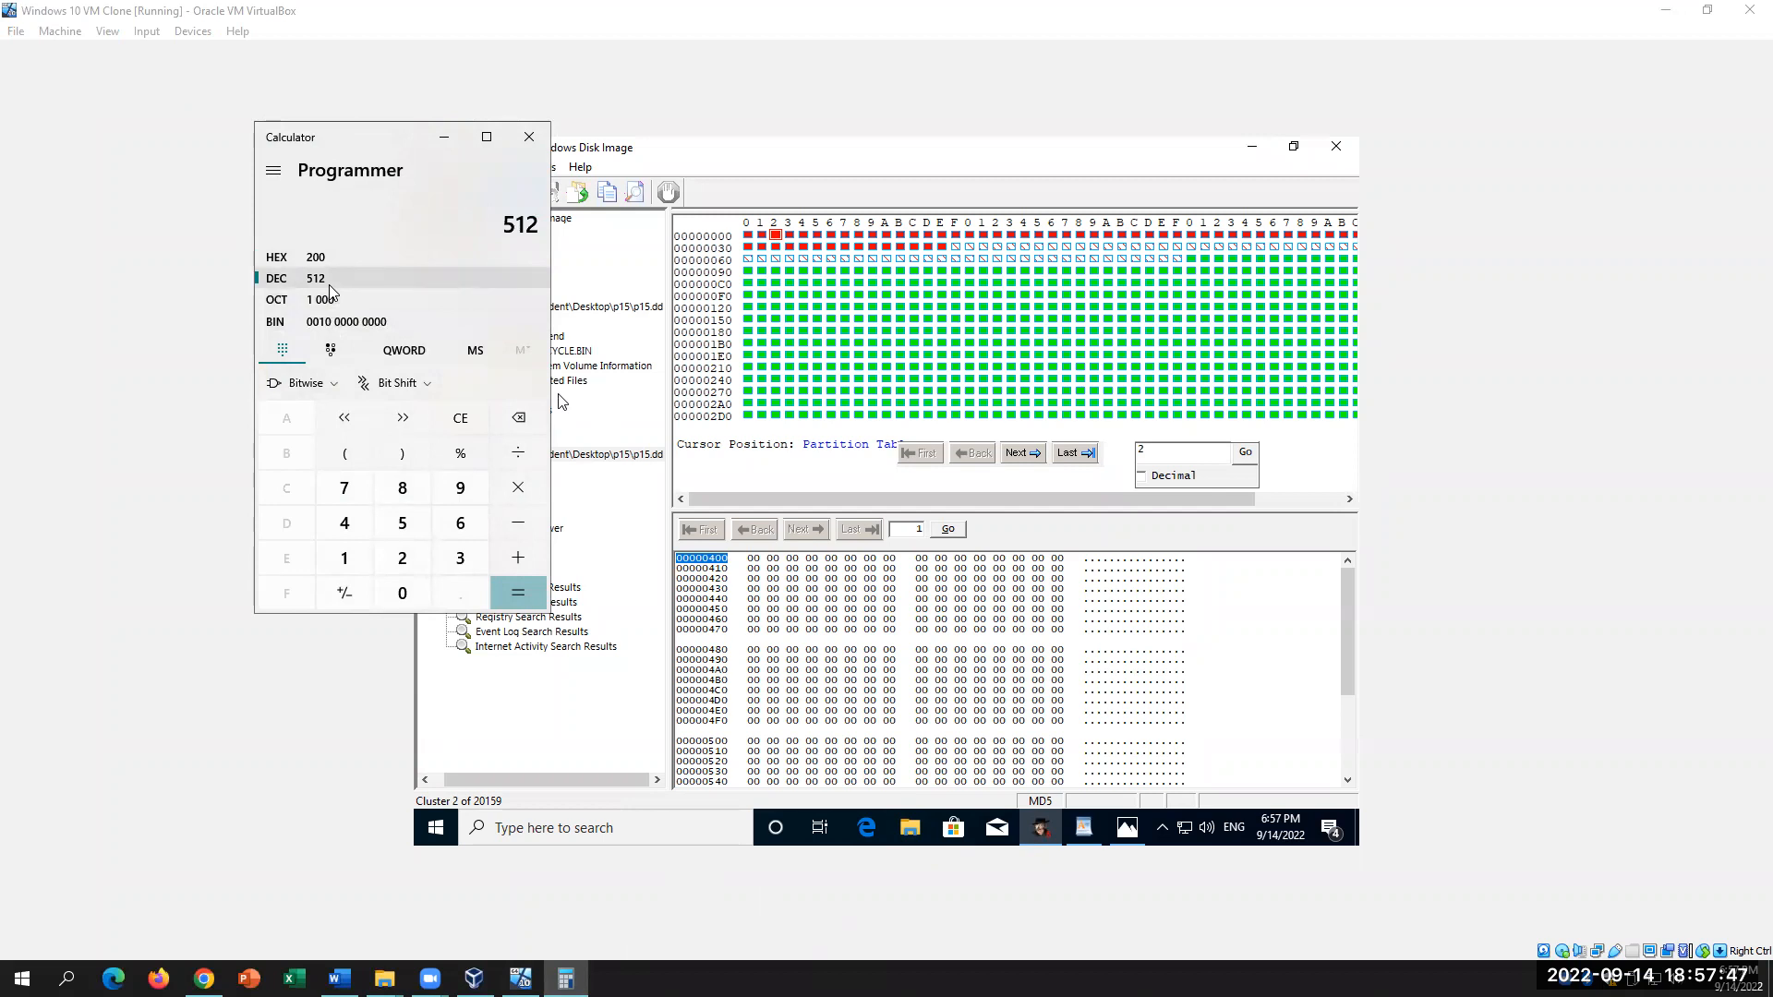
pyautogui.click(339, 978)
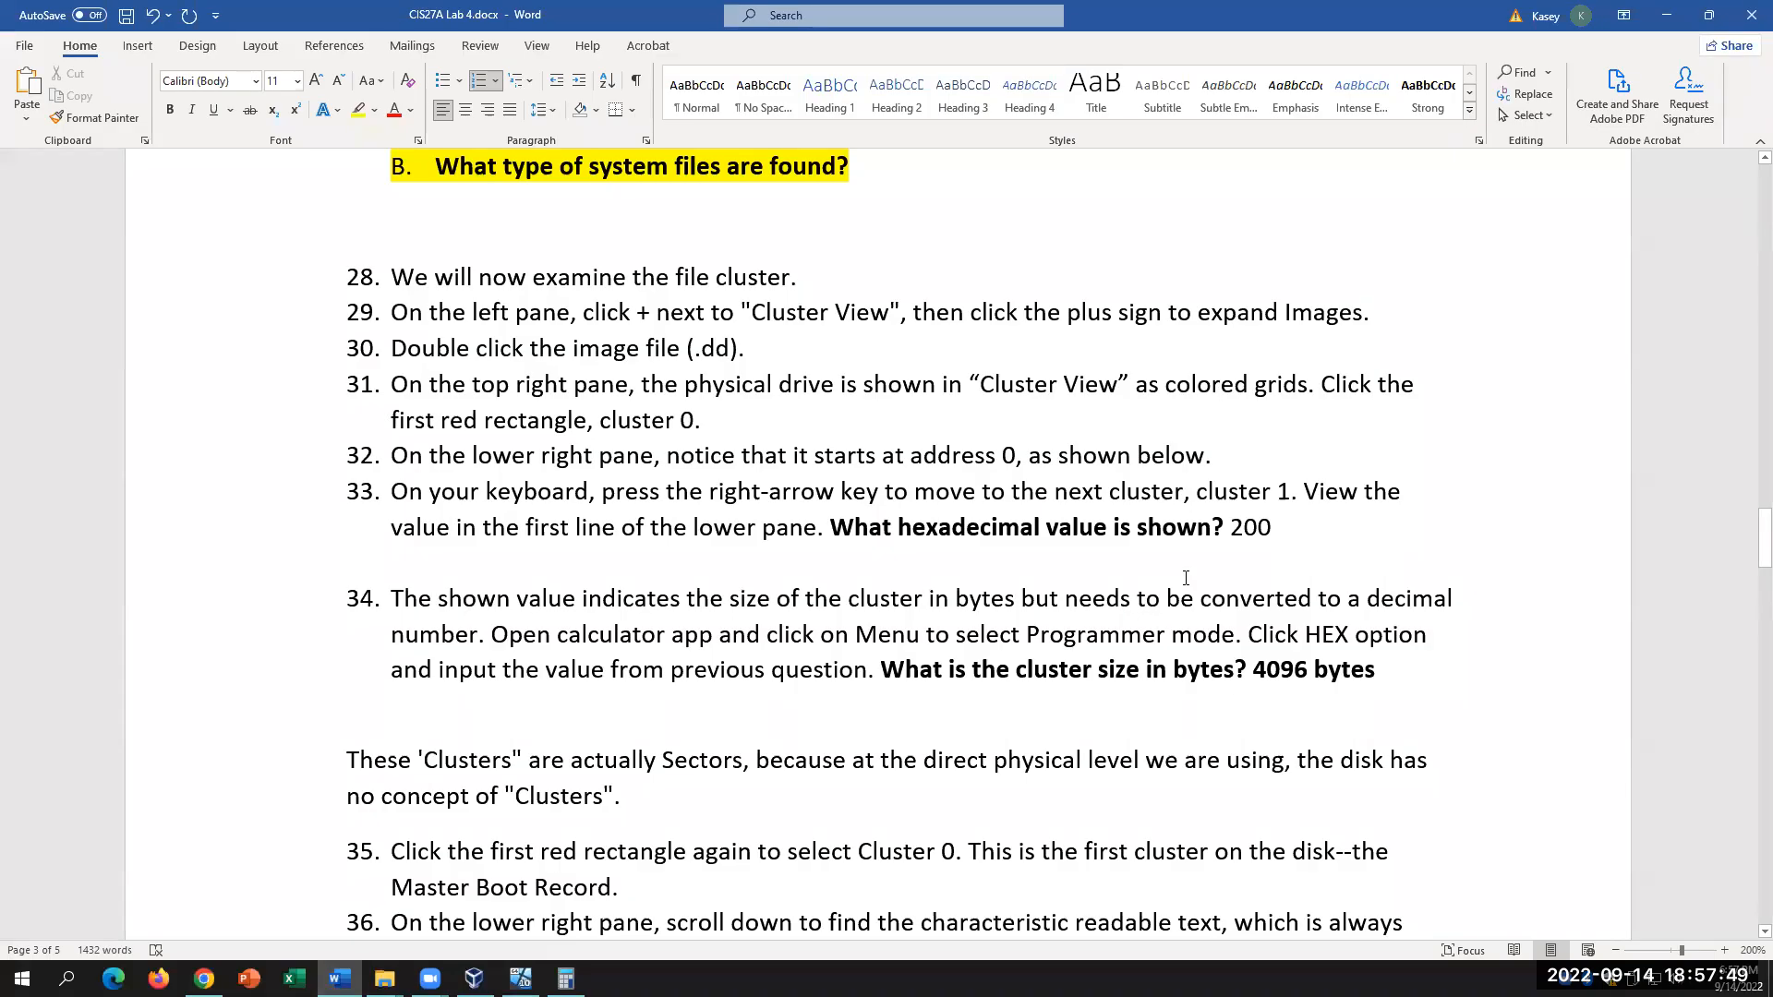
# Step: Highlight question 33's answer 200 in yellow, and replace question 34's 4096 with yellow-highlighted '512 bytes'
pyautogui.moveTo(1229, 529); pyautogui.dragTo(1273, 529)
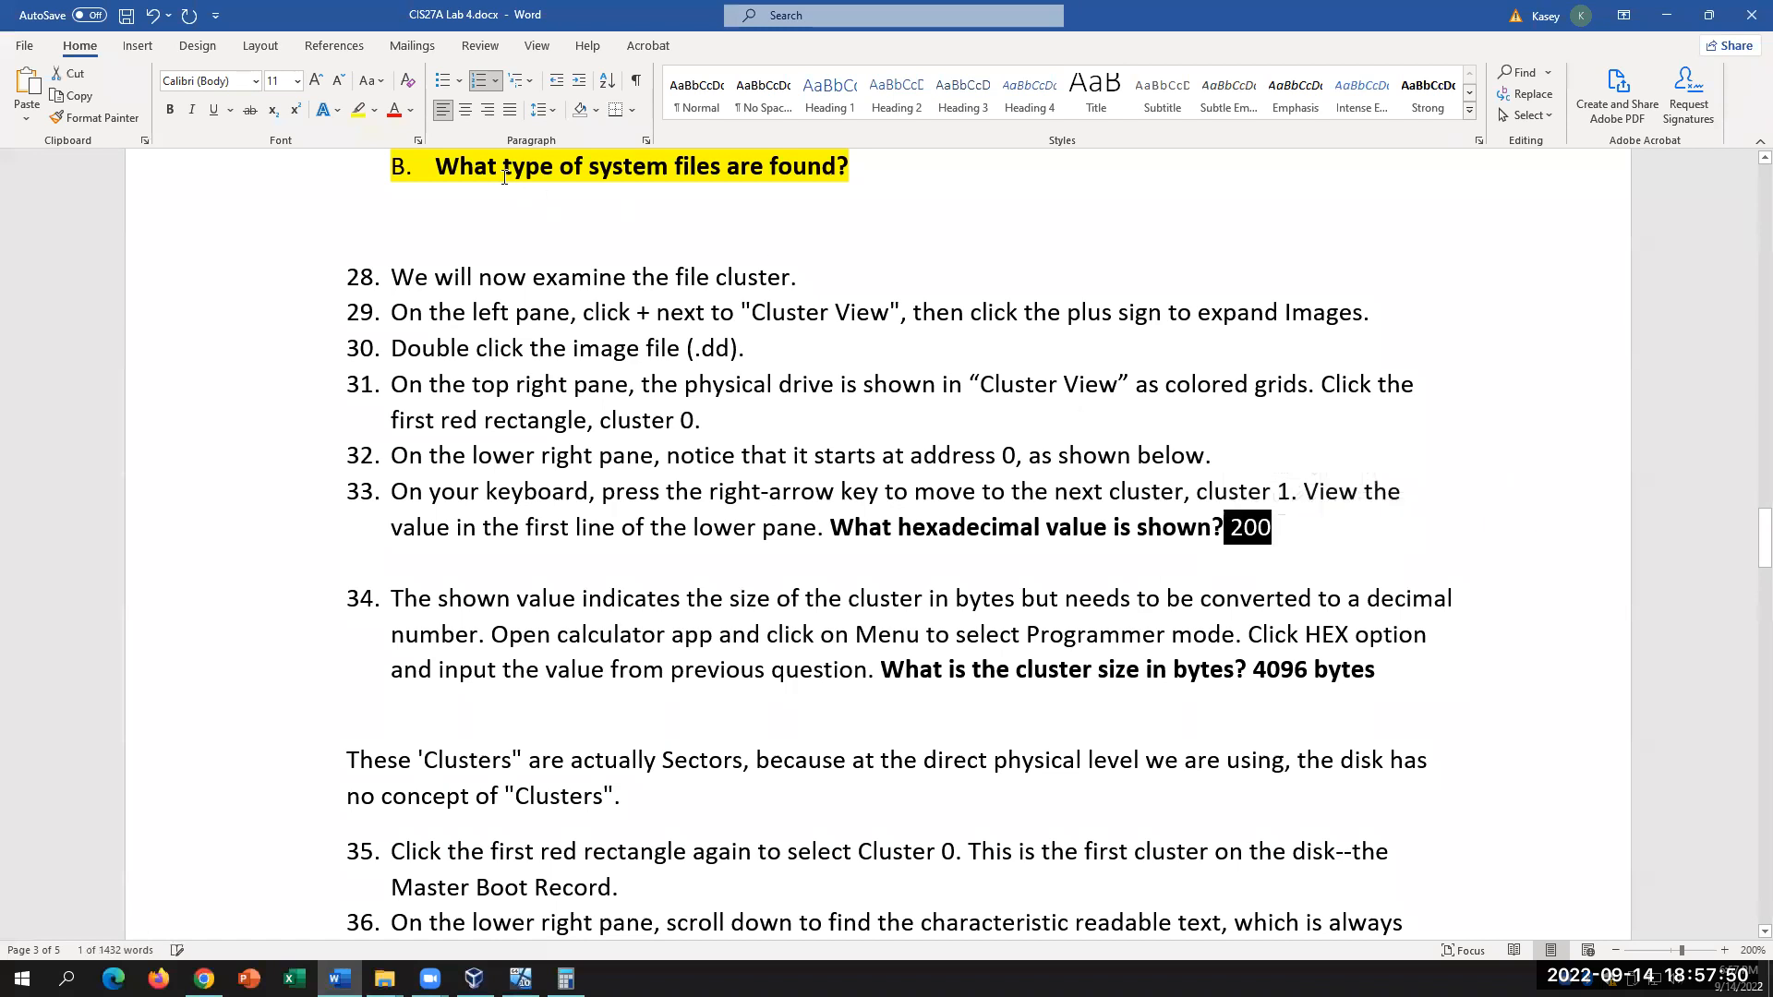
pyautogui.click(358, 111)
pyautogui.moveTo(1309, 670); pyautogui.dragTo(1257, 677)
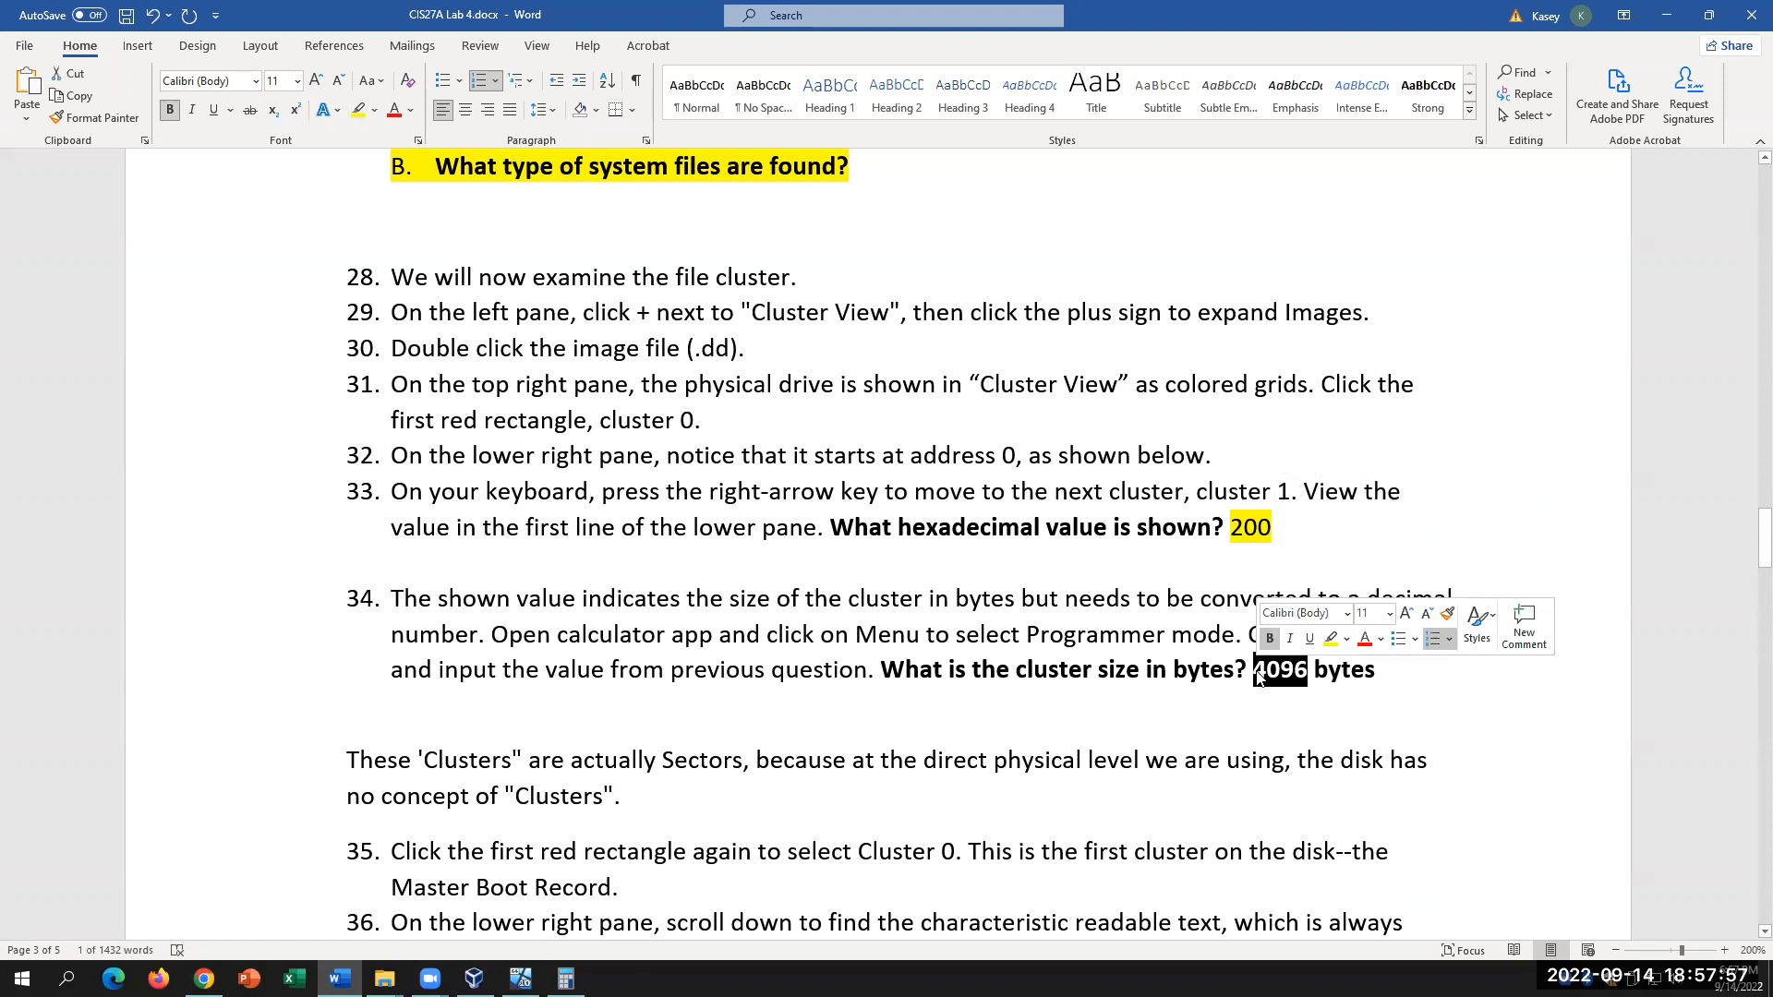
pyautogui.write('512')
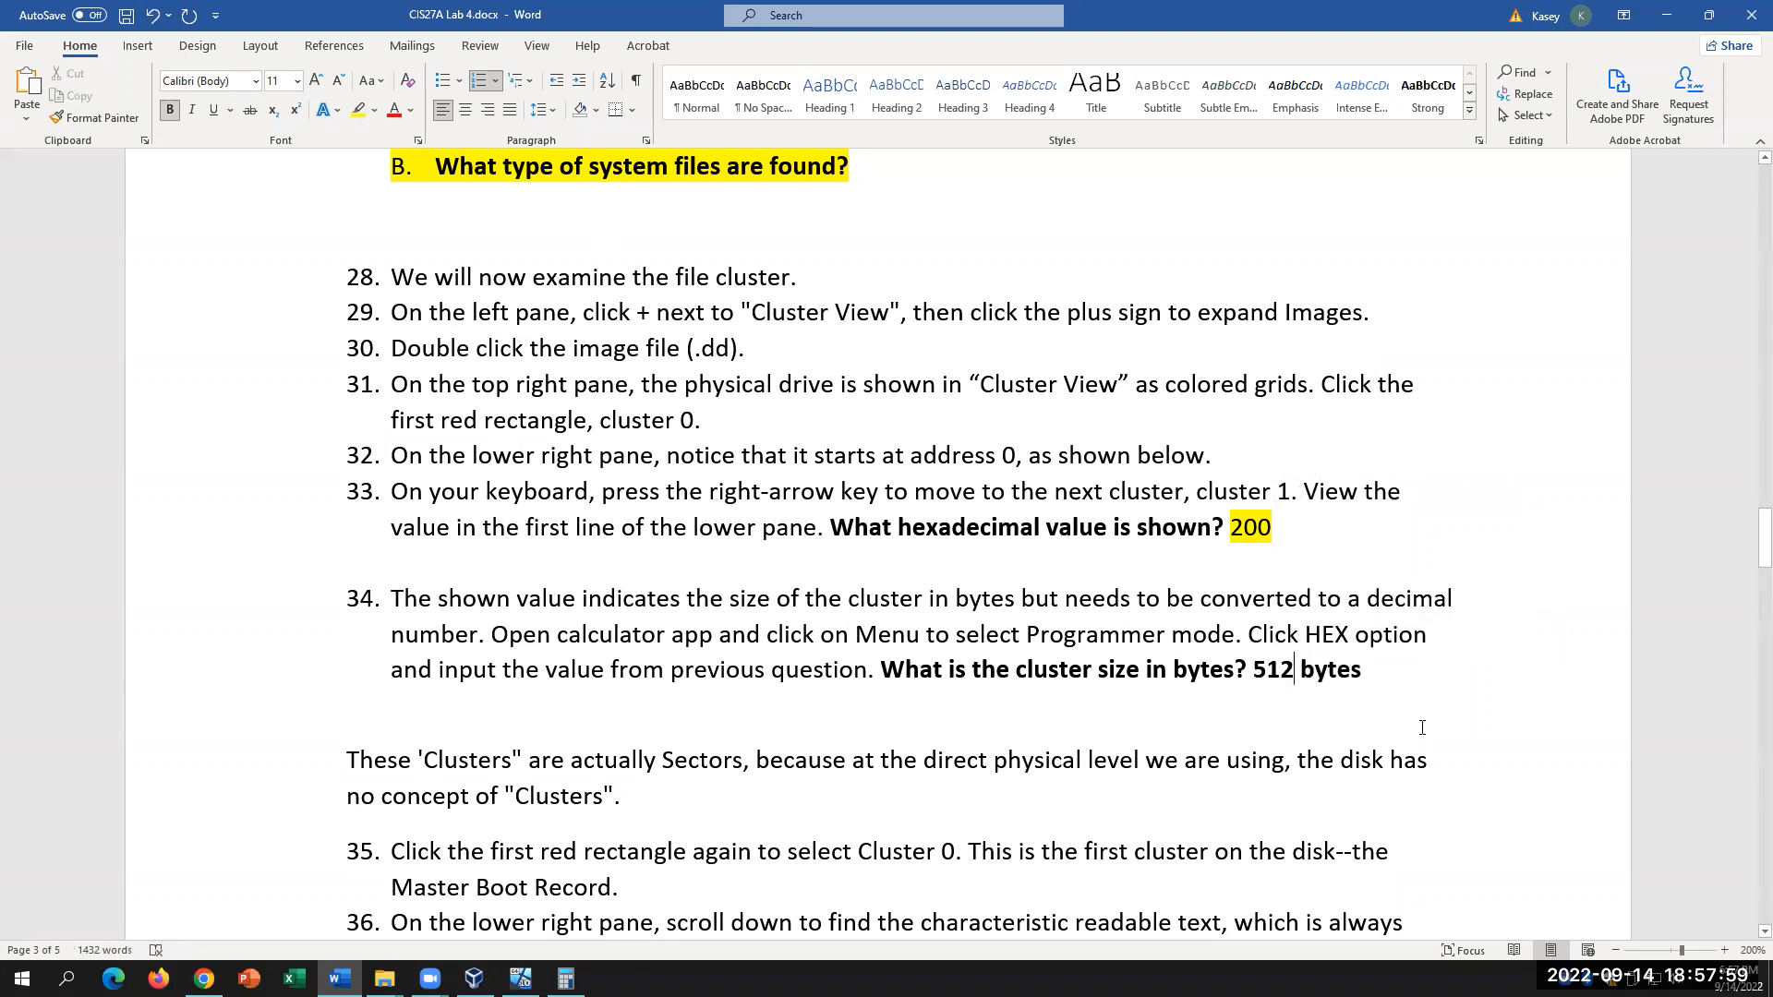
pyautogui.moveTo(1358, 670); pyautogui.dragTo(1253, 671)
pyautogui.click(359, 110)
pyautogui.scroll(-5, 734, 496)
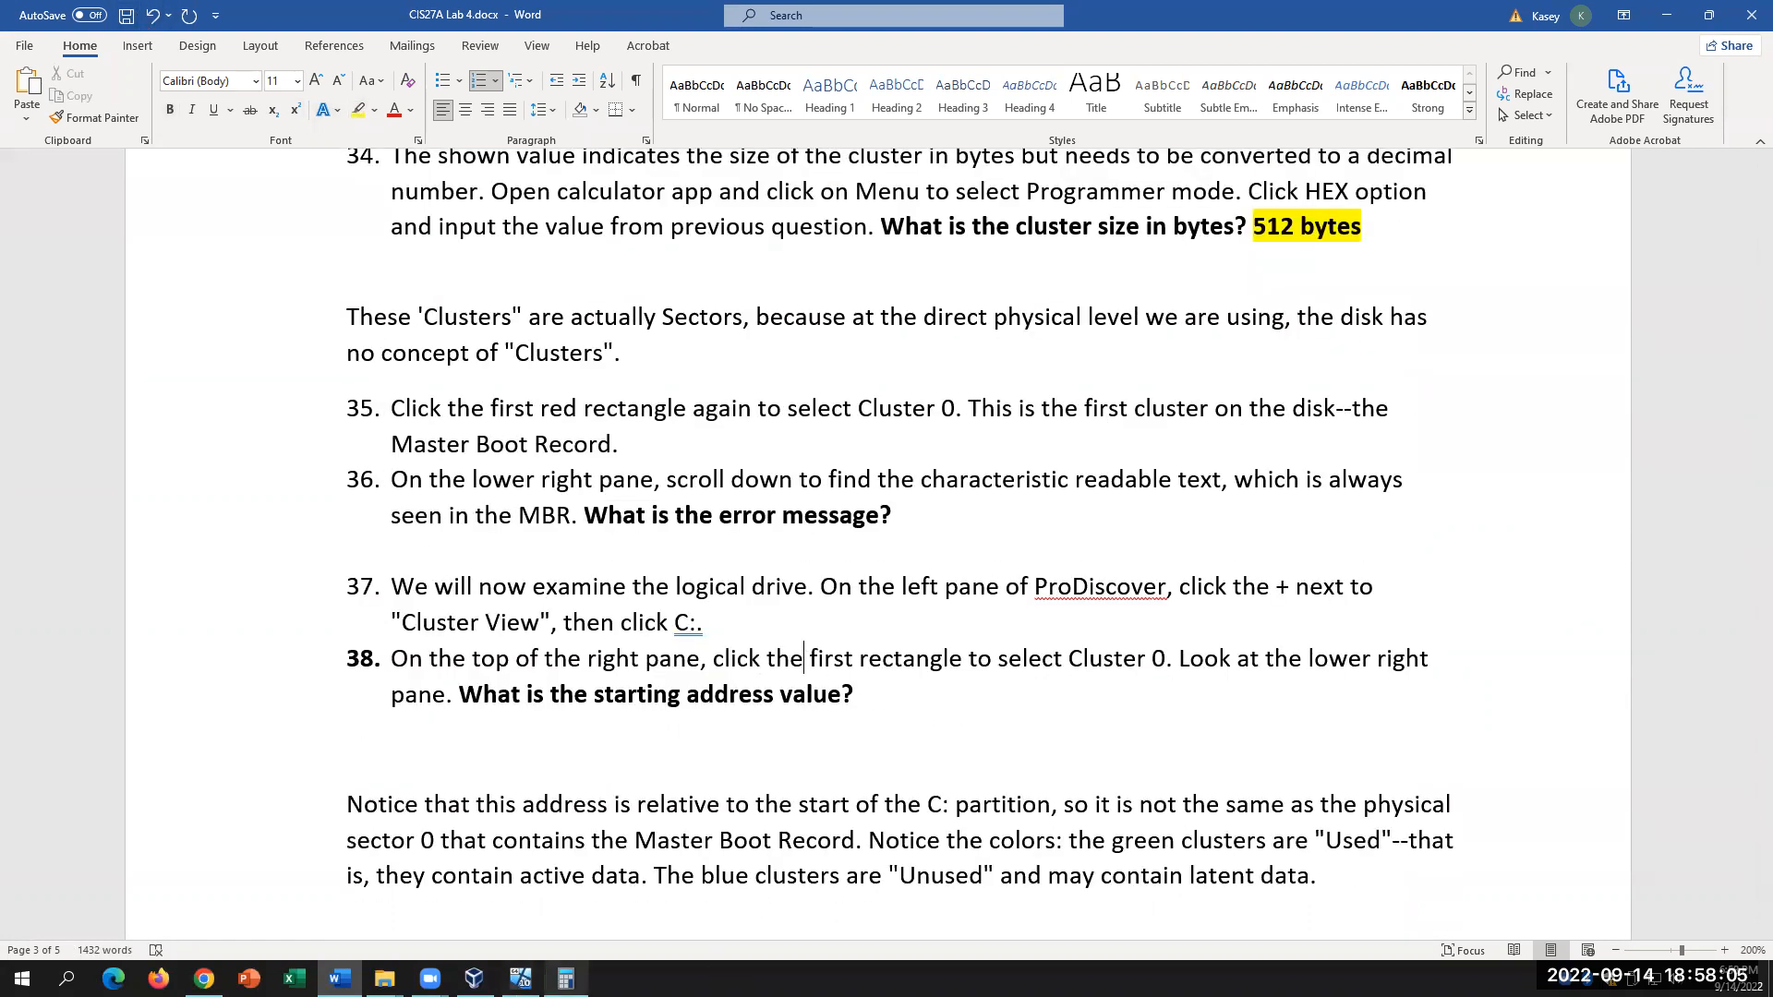
pyautogui.click(520, 979)
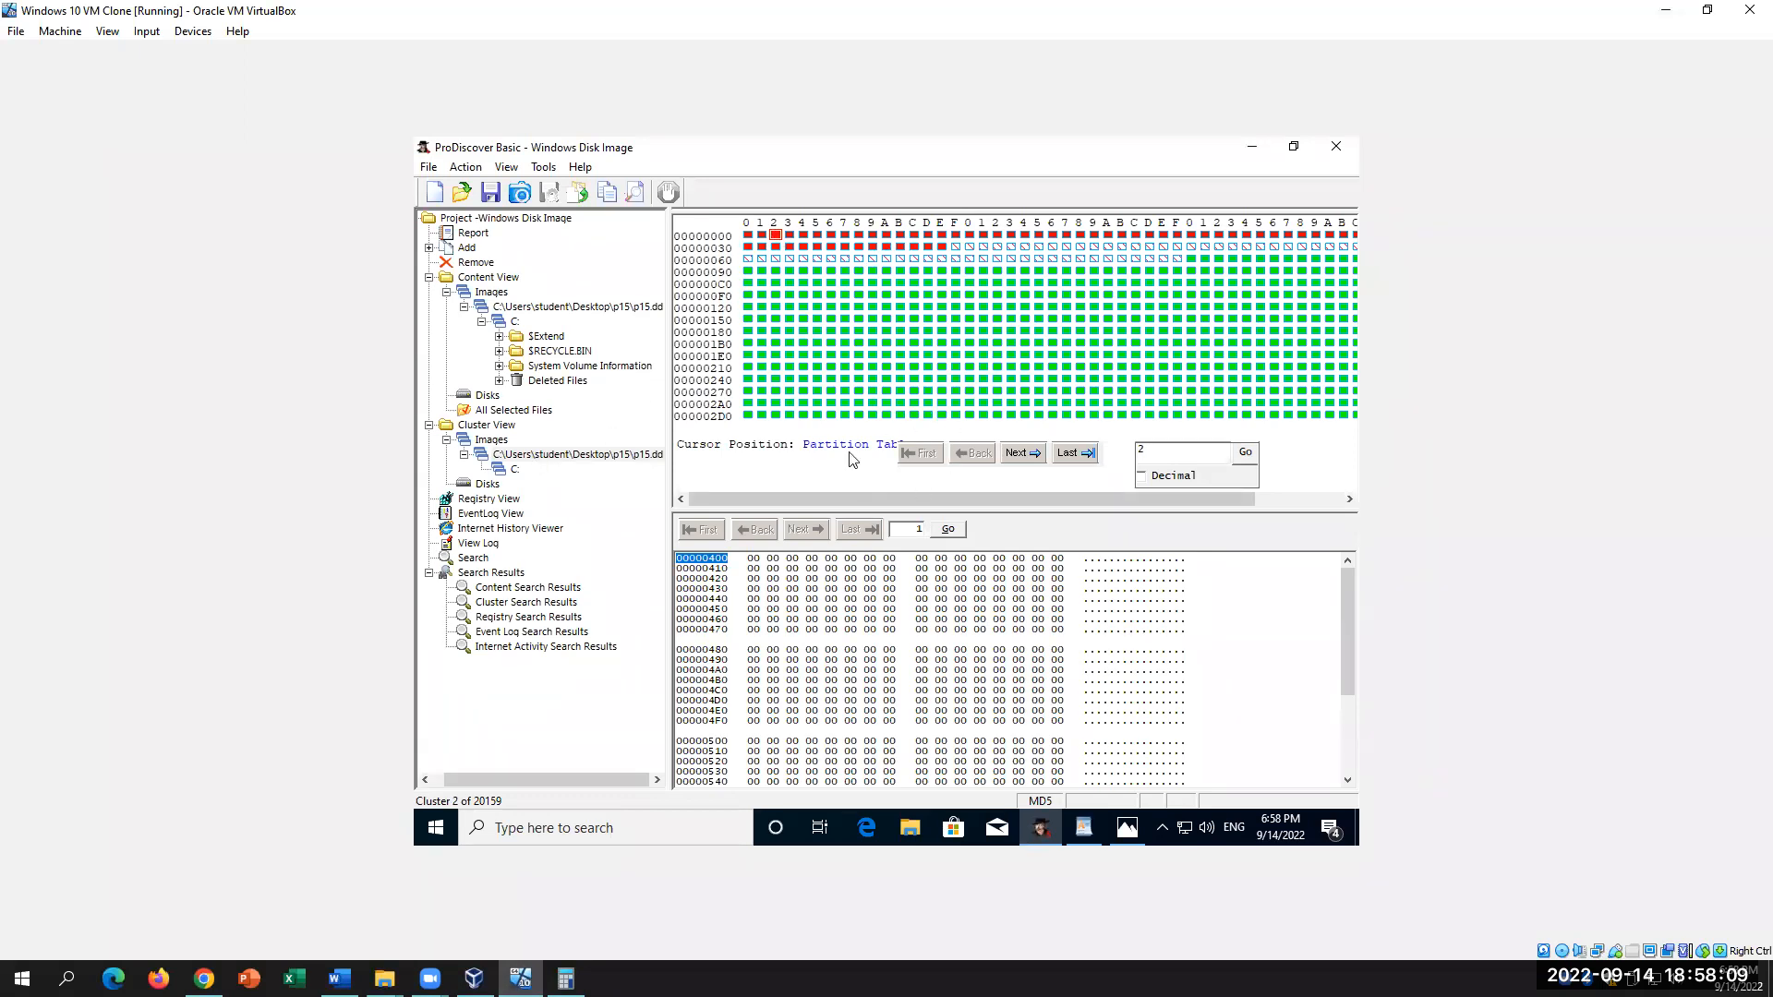
# Step: Step through the C: partition's clusters 1 and 2, then place the cursor after question 38 in Word
pyautogui.click(508, 471)
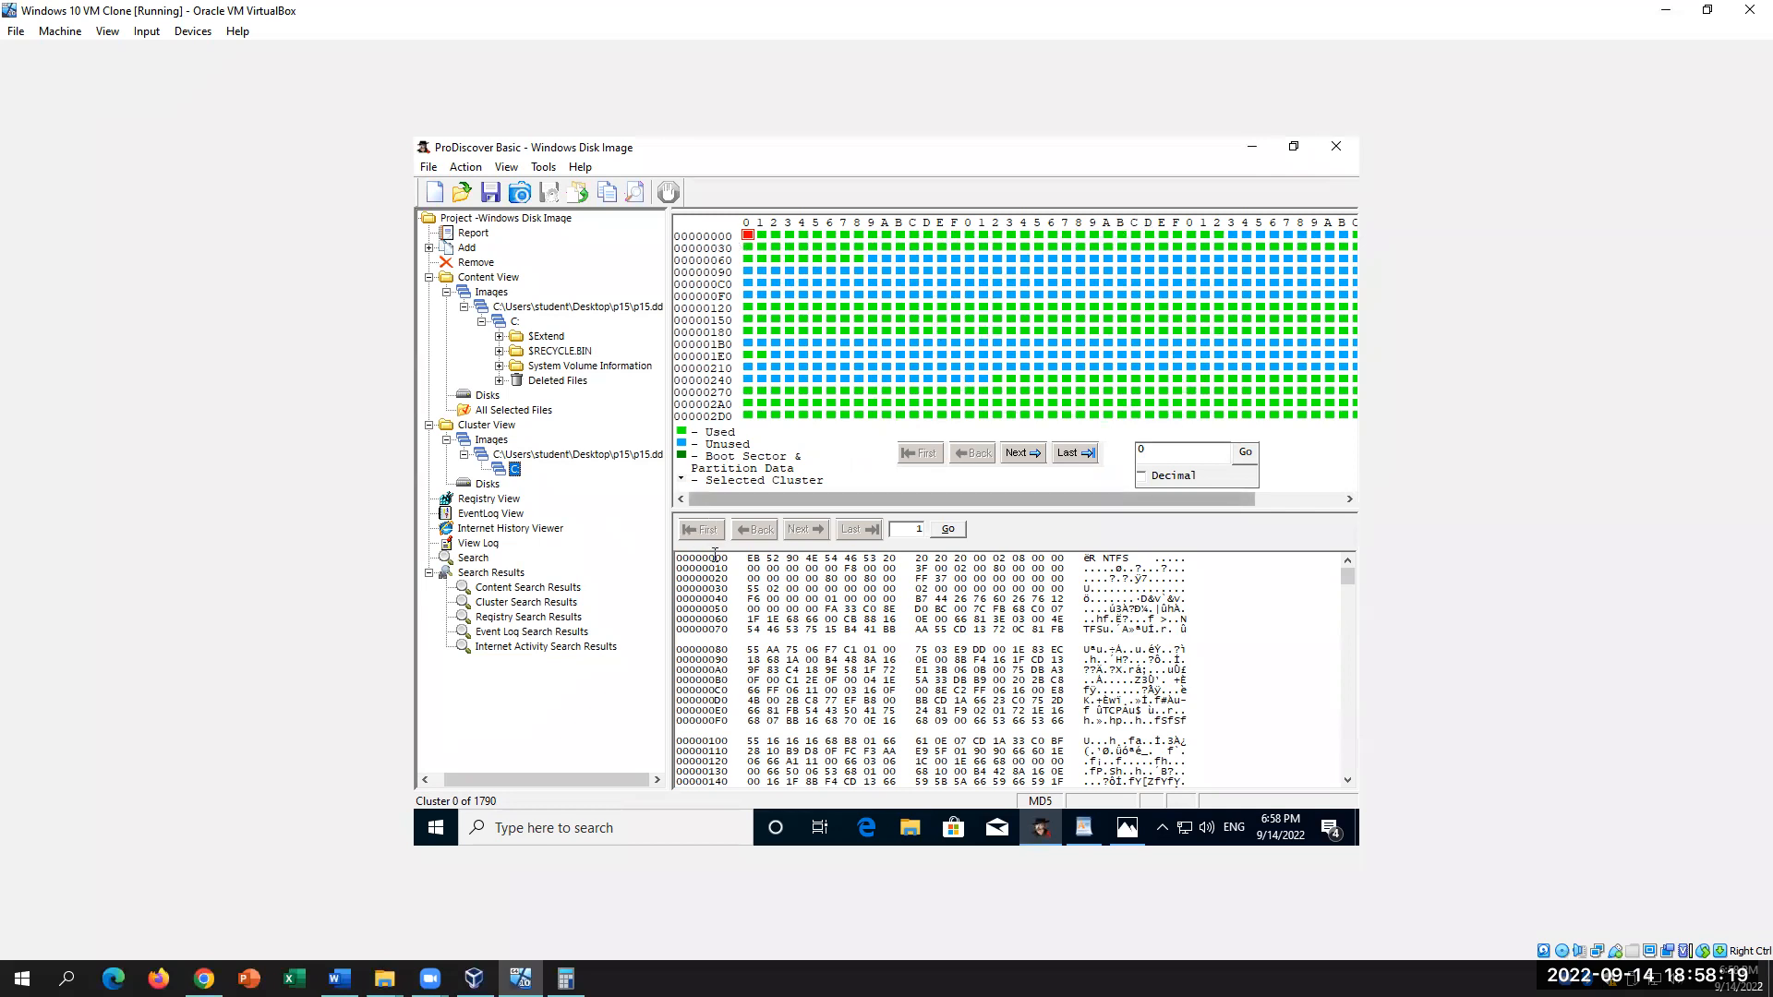
pyautogui.click(762, 237)
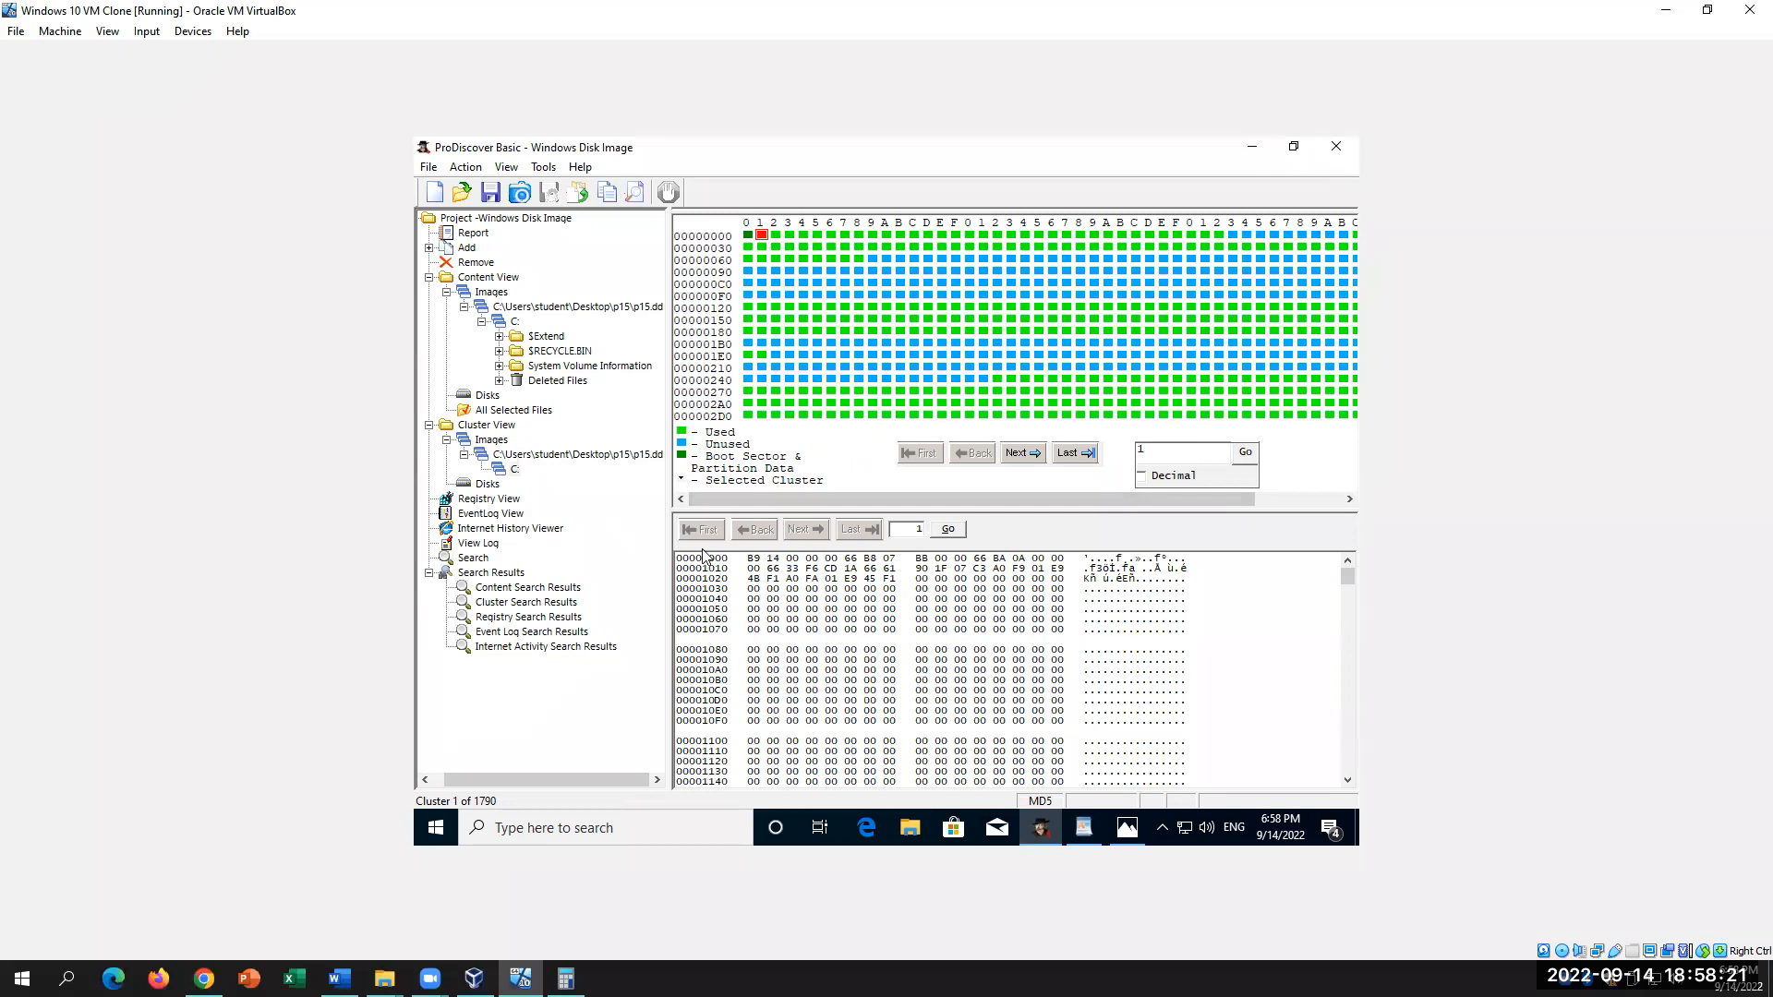
pyautogui.click(775, 236)
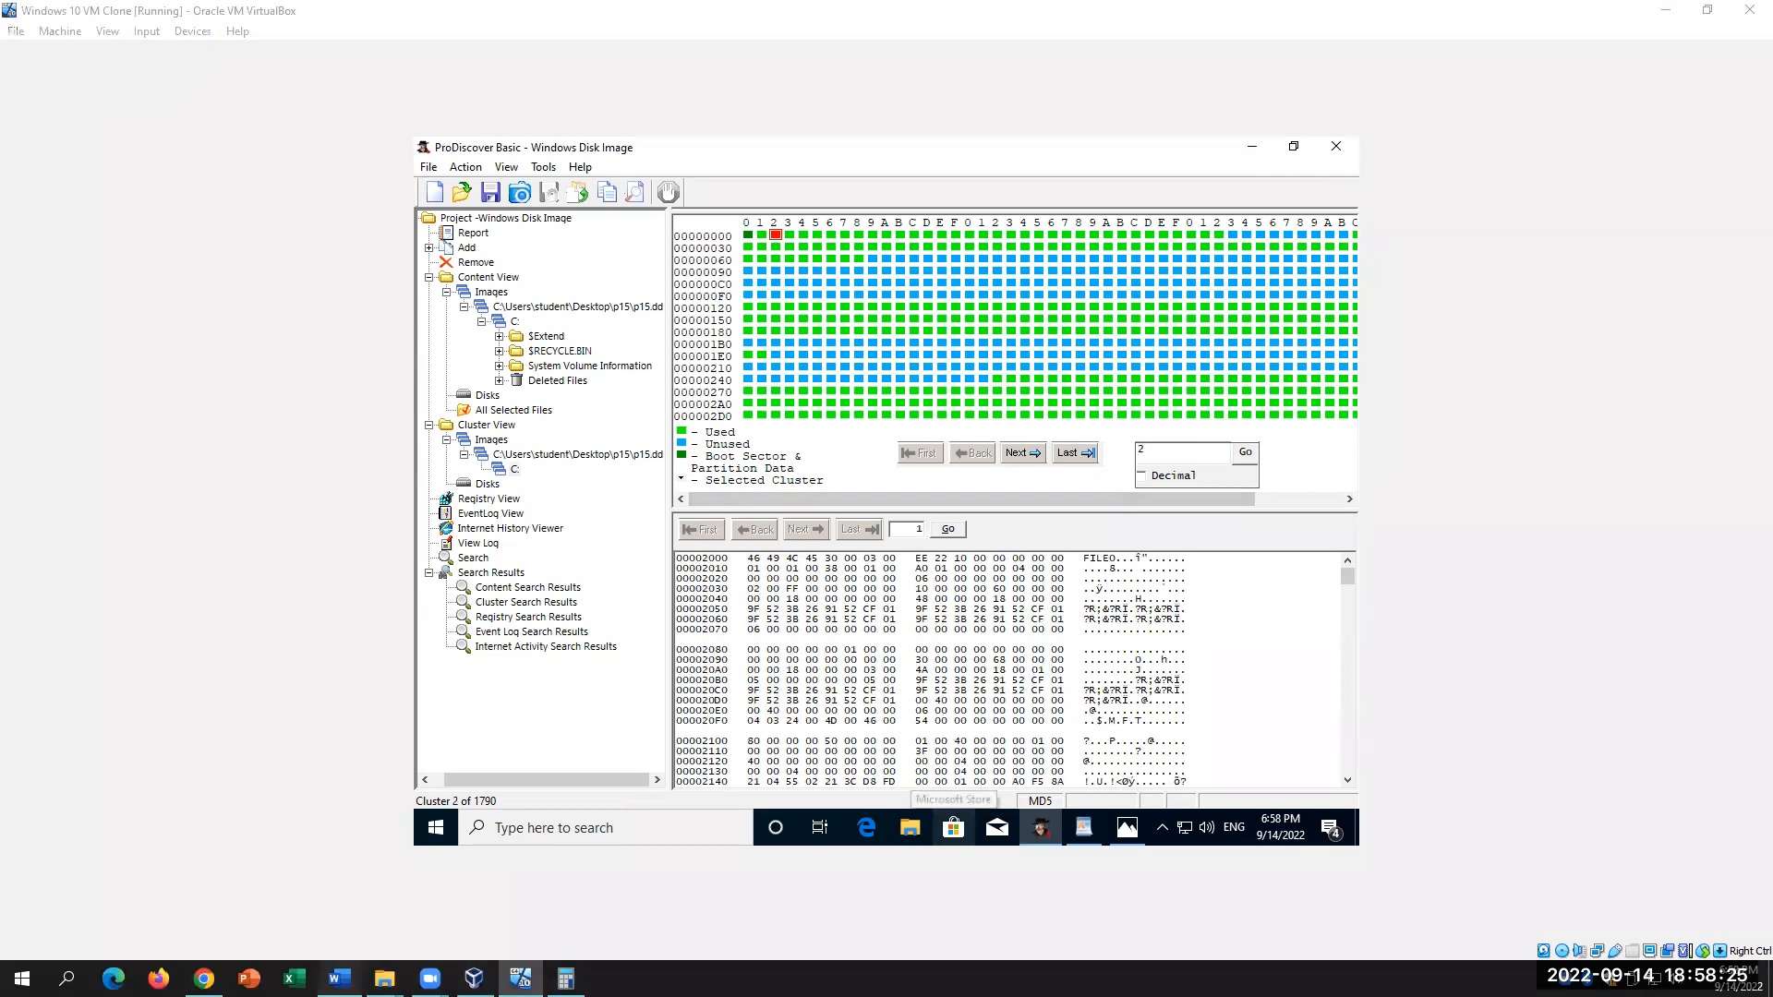
pyautogui.click(340, 978)
pyautogui.scroll(-1, 1112, 705)
pyautogui.click(1001, 617)
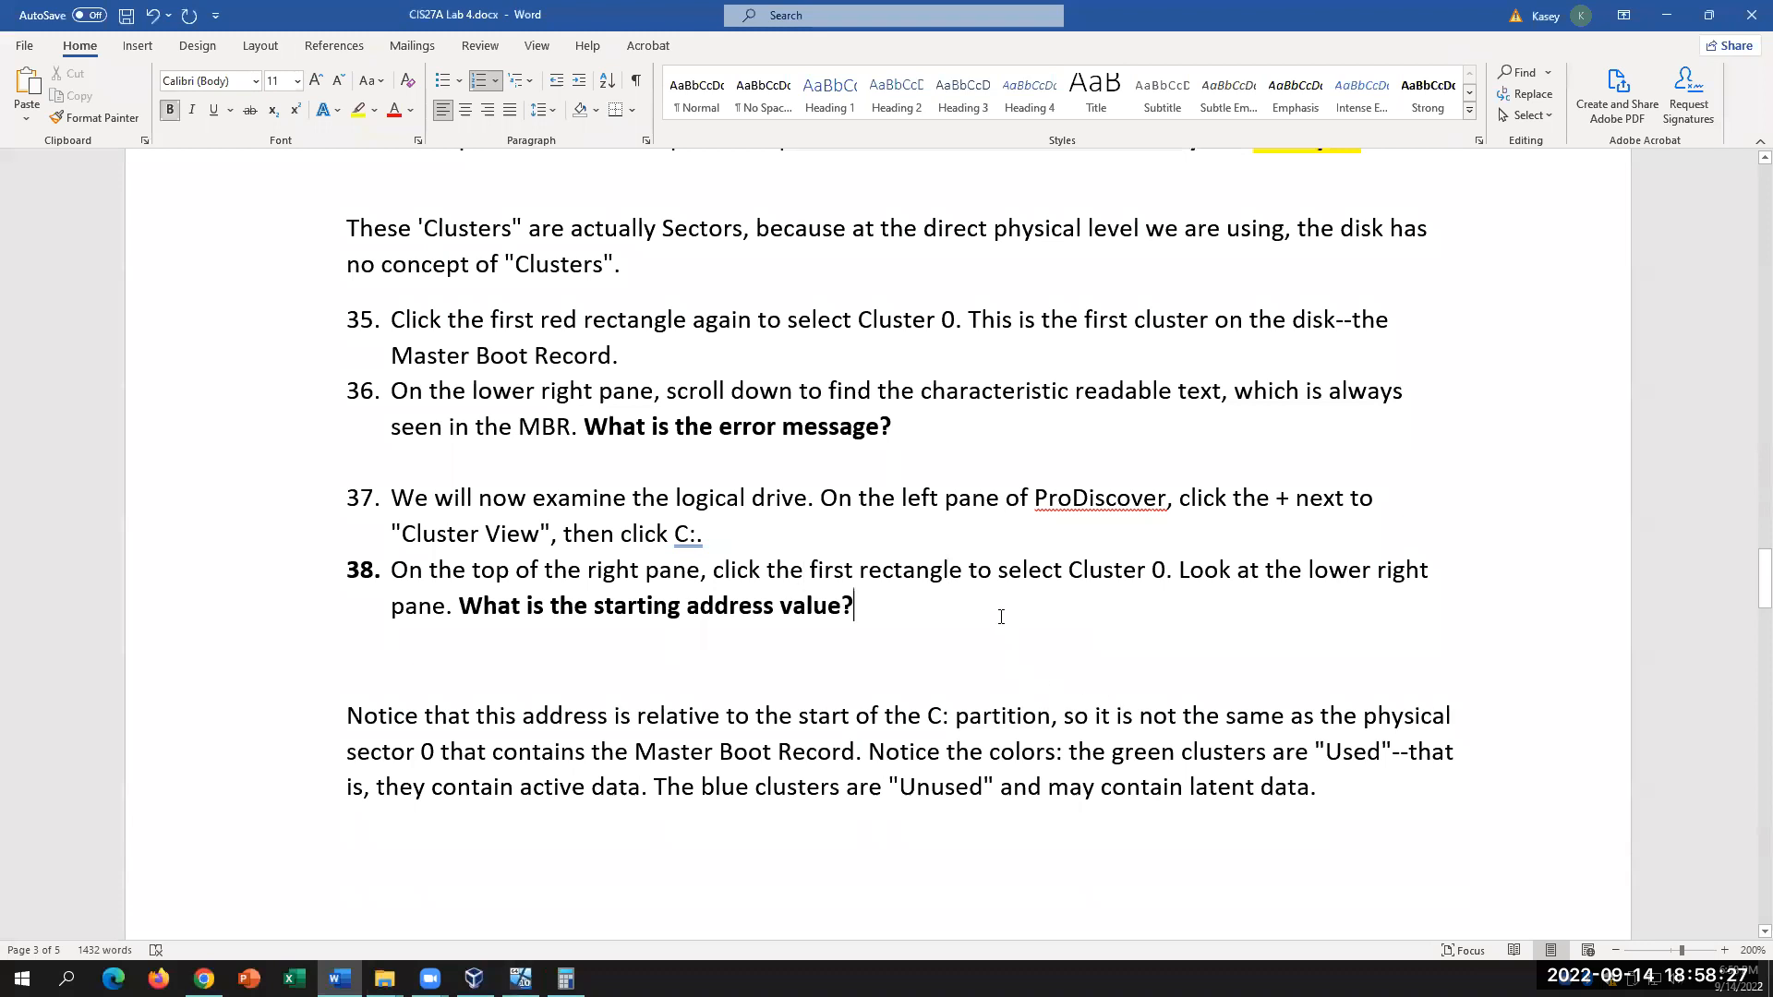
# Step: Answer item 38 with 1000 and highlight it in yellow
pyautogui.write('1000')
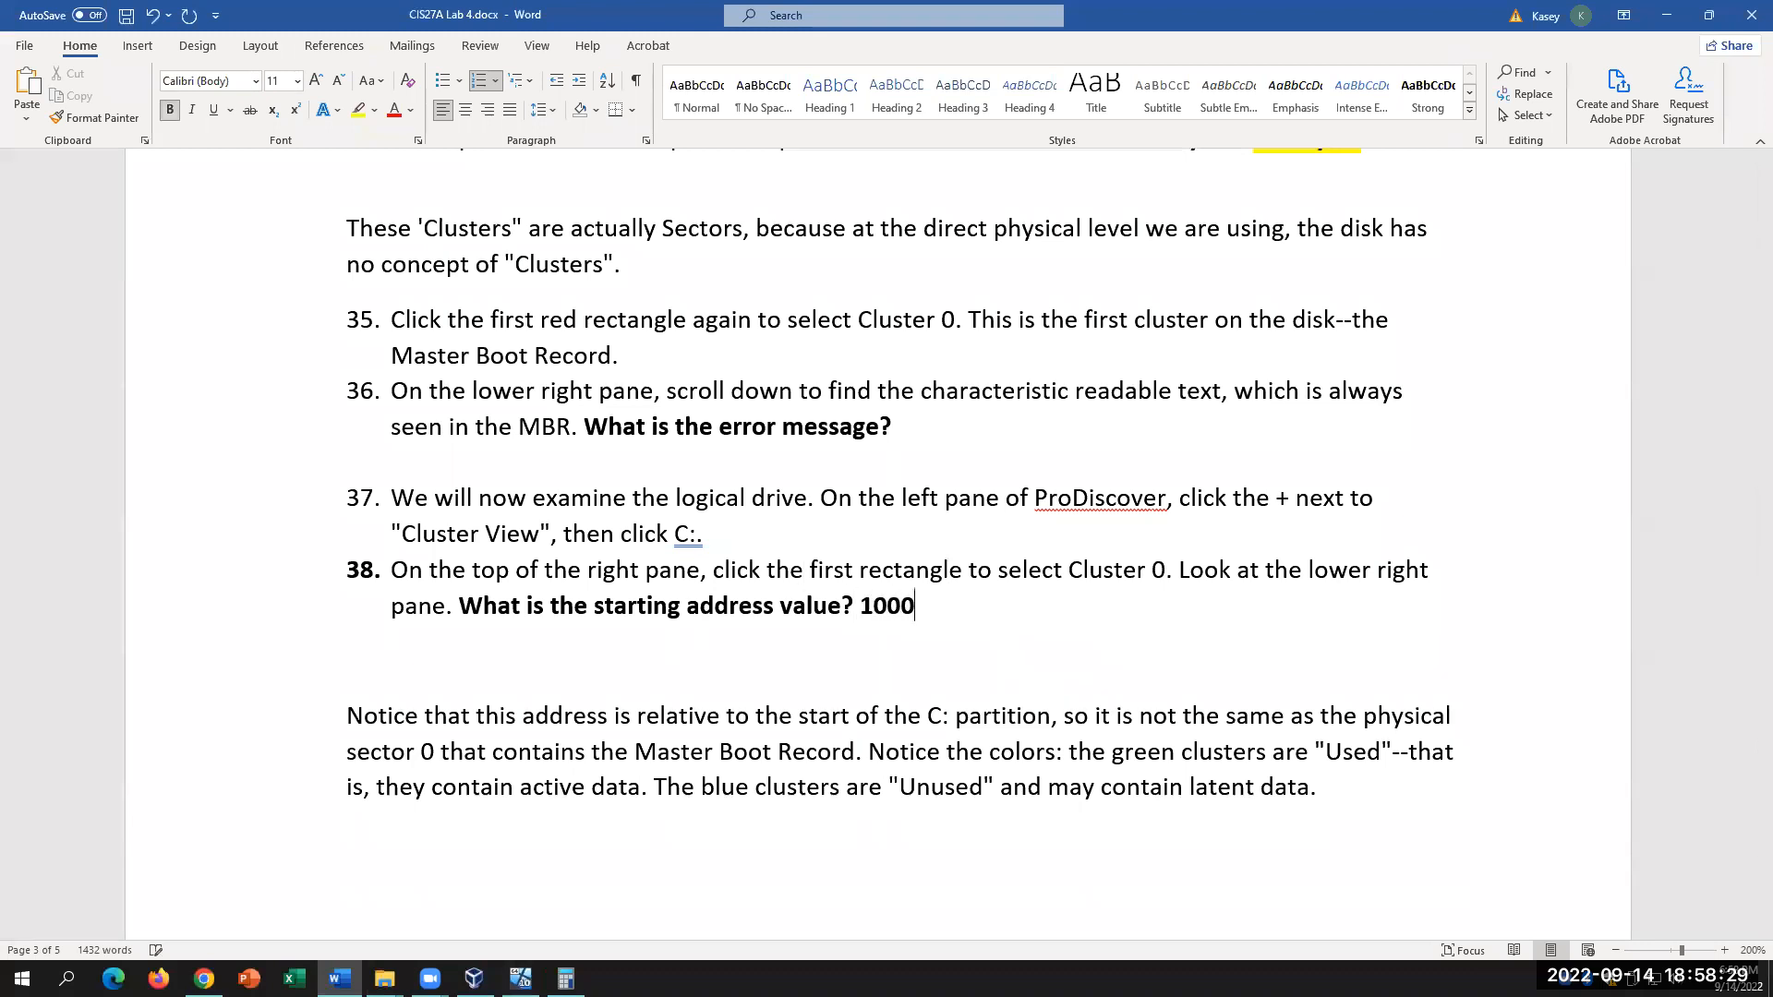
pyautogui.scroll(-2, 1010, 471)
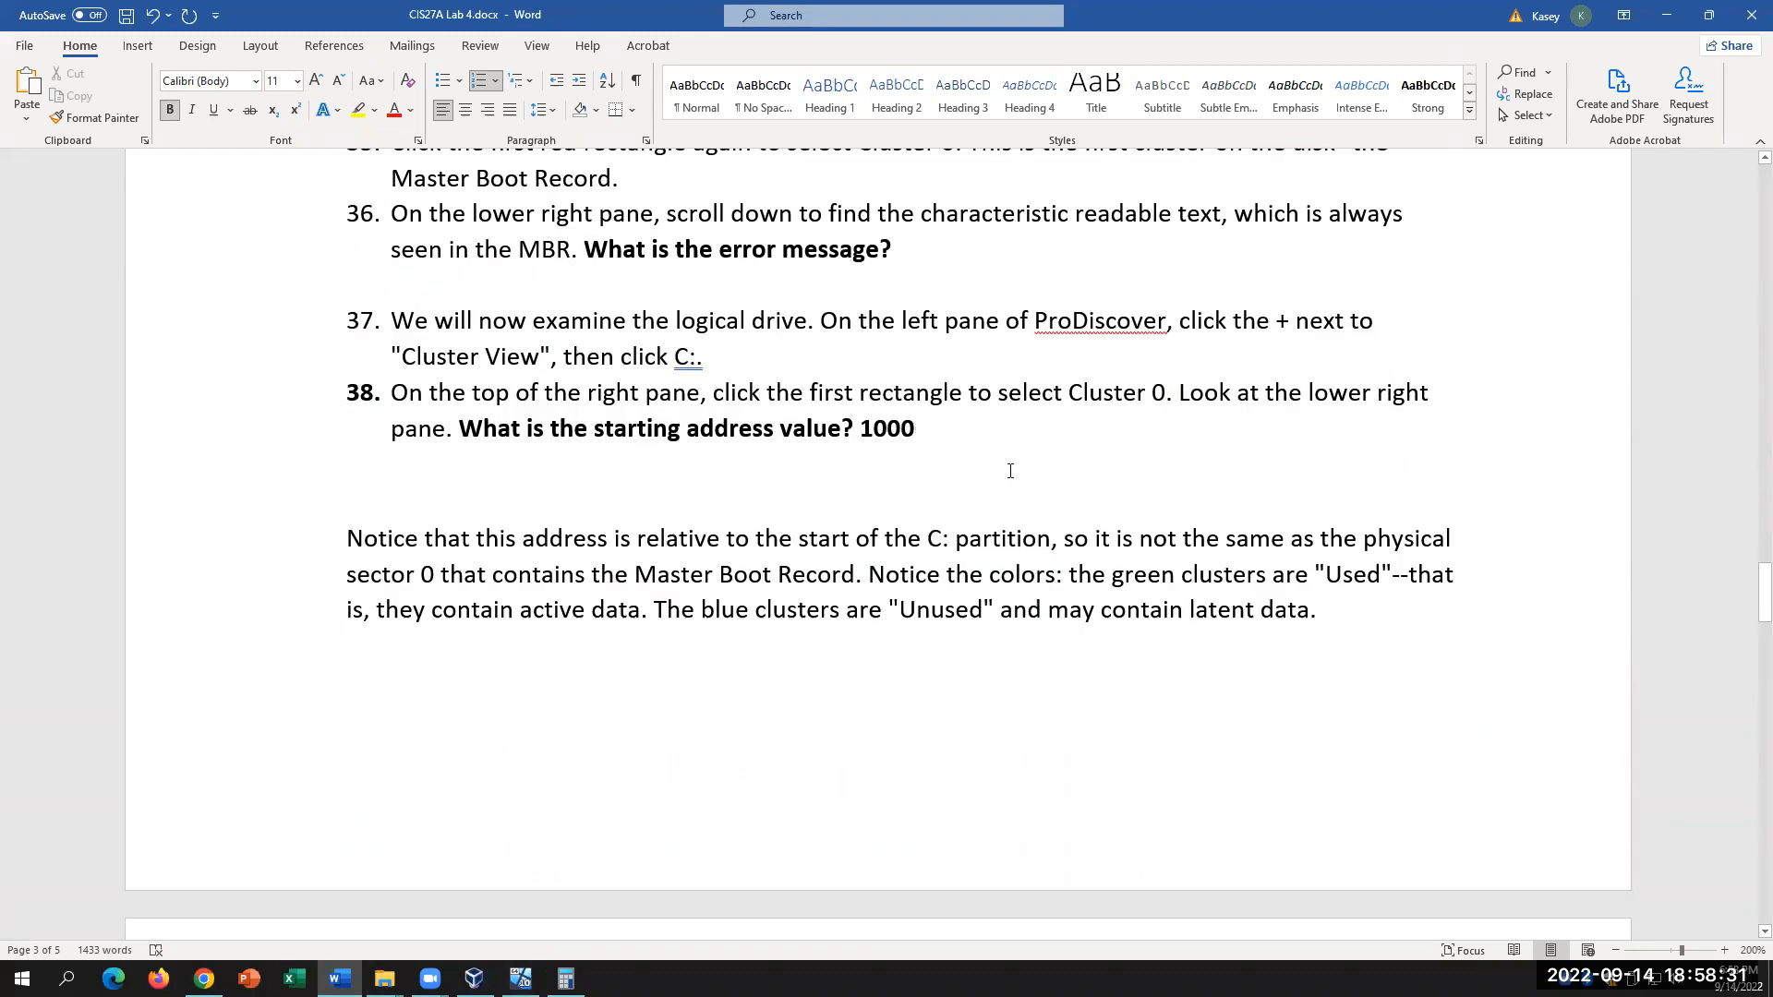
pyautogui.moveTo(953, 426); pyautogui.dragTo(855, 430)
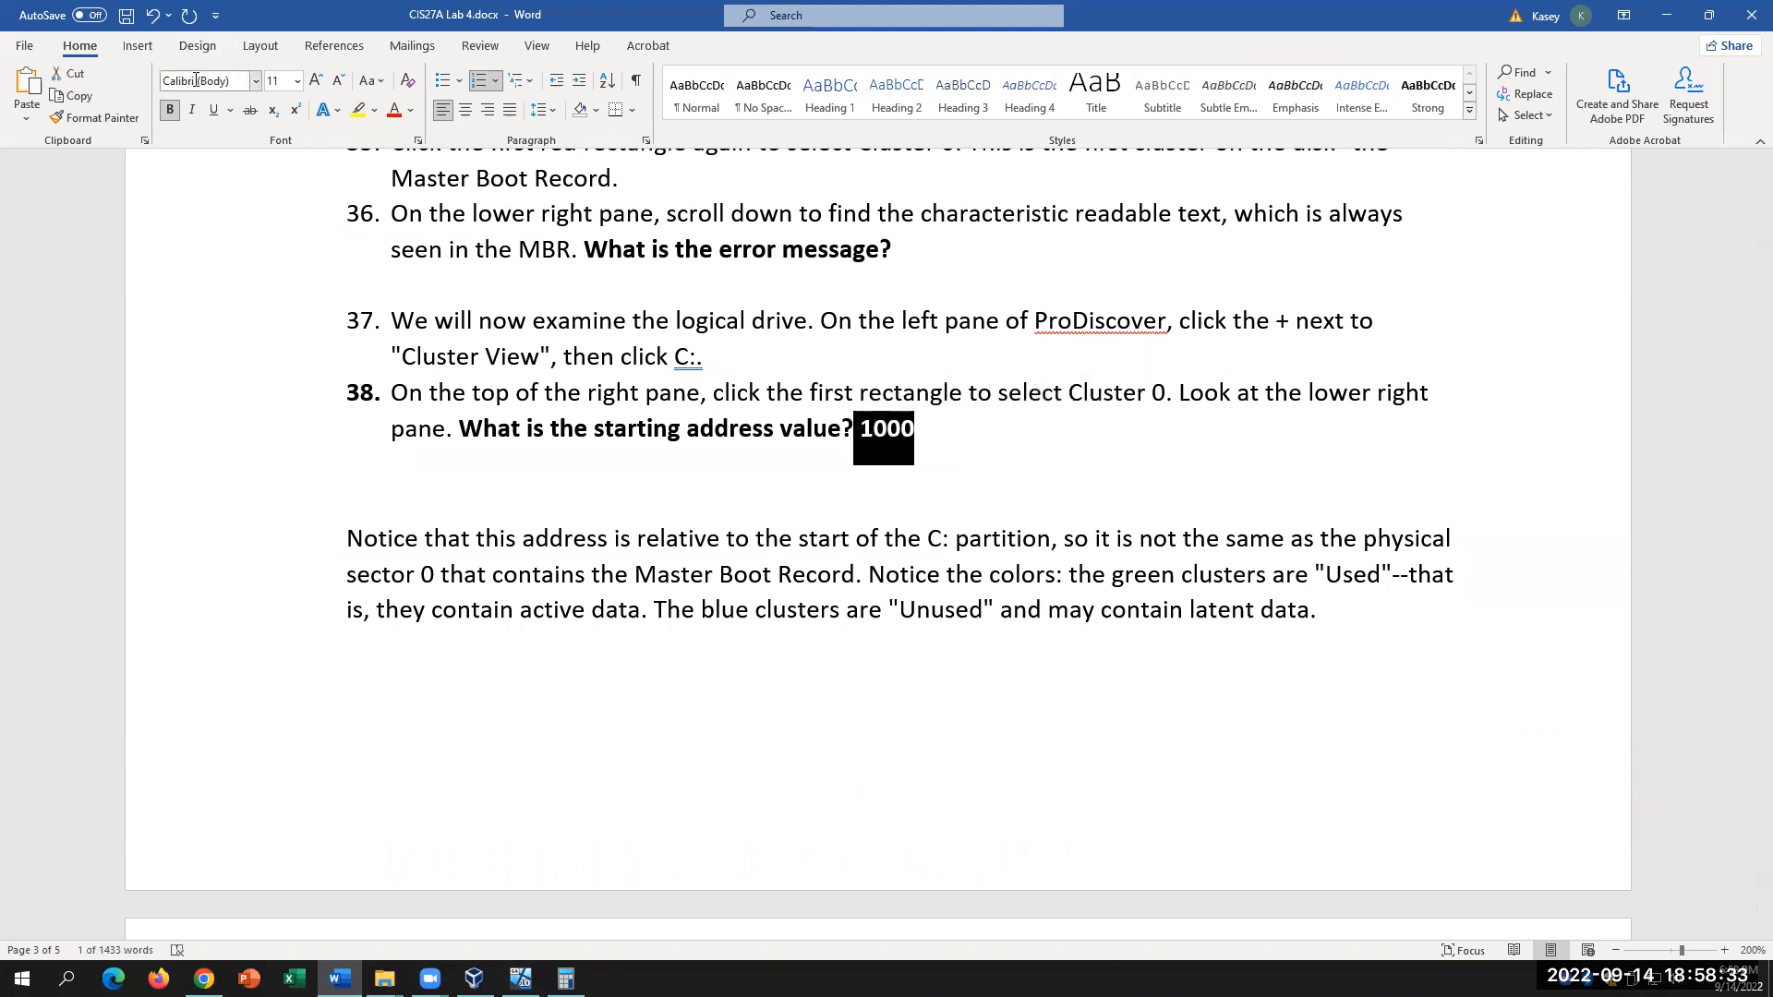
pyautogui.click(358, 110)
pyautogui.scroll(-4, 1163, 609)
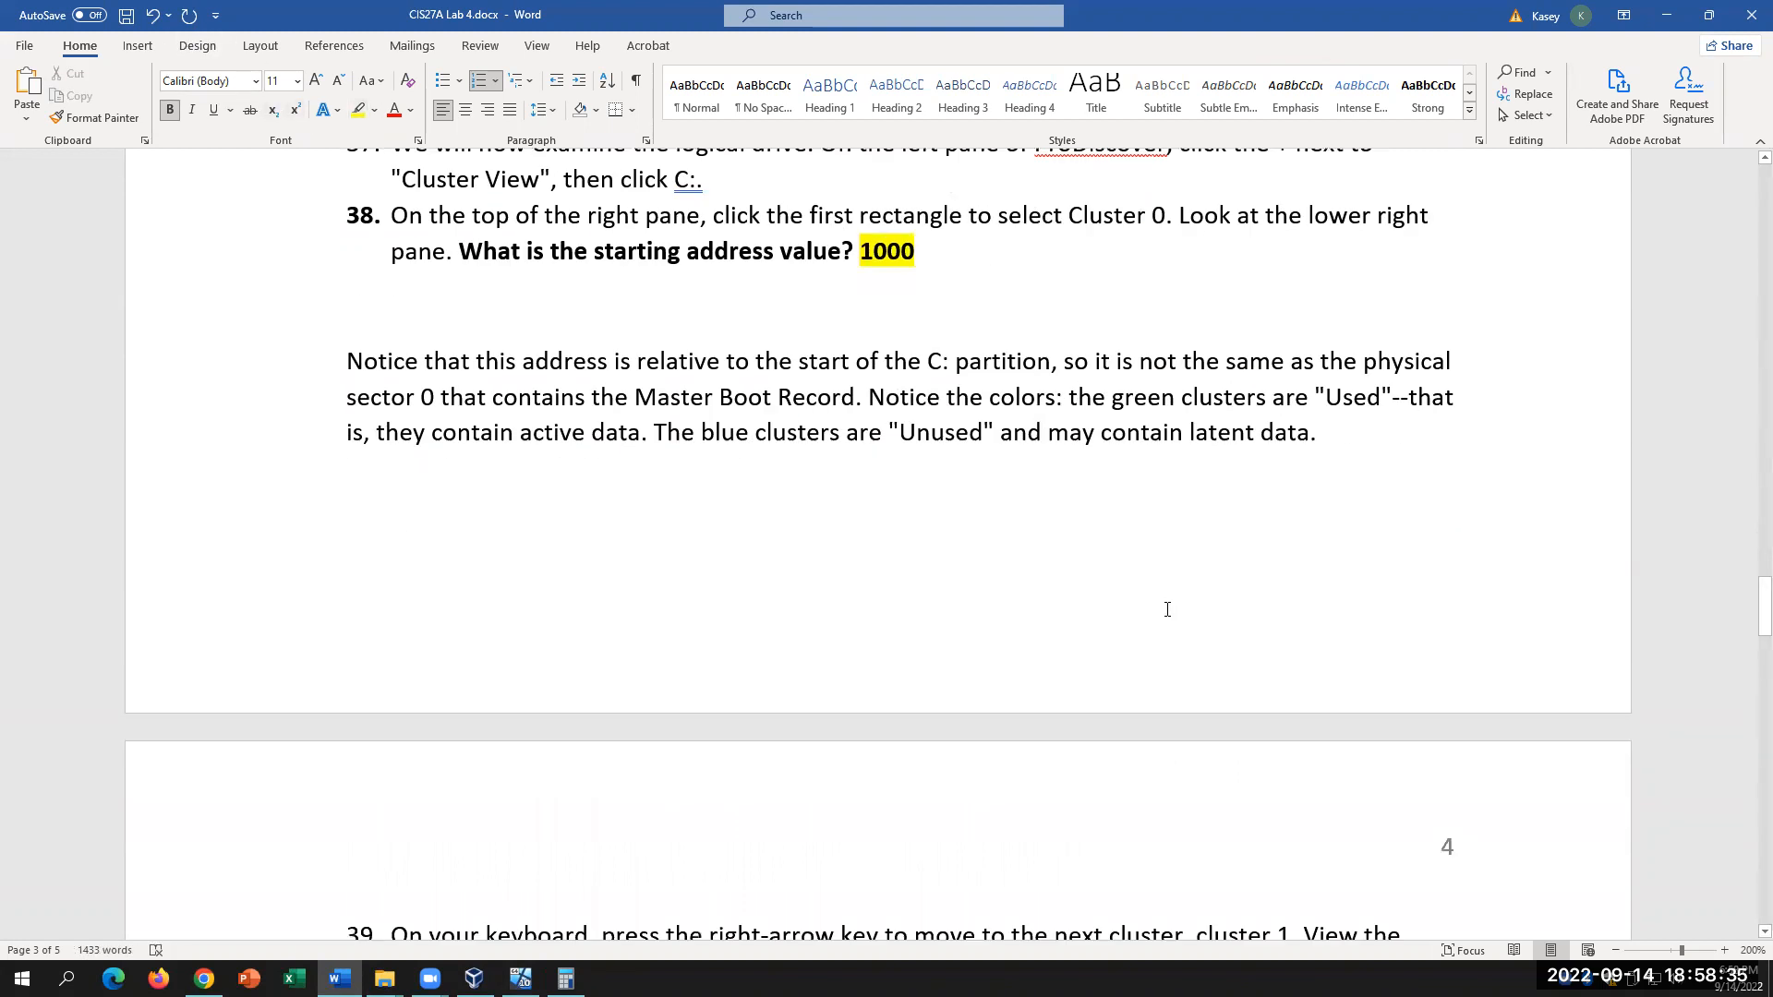
pyautogui.scroll(2, 1261, 799)
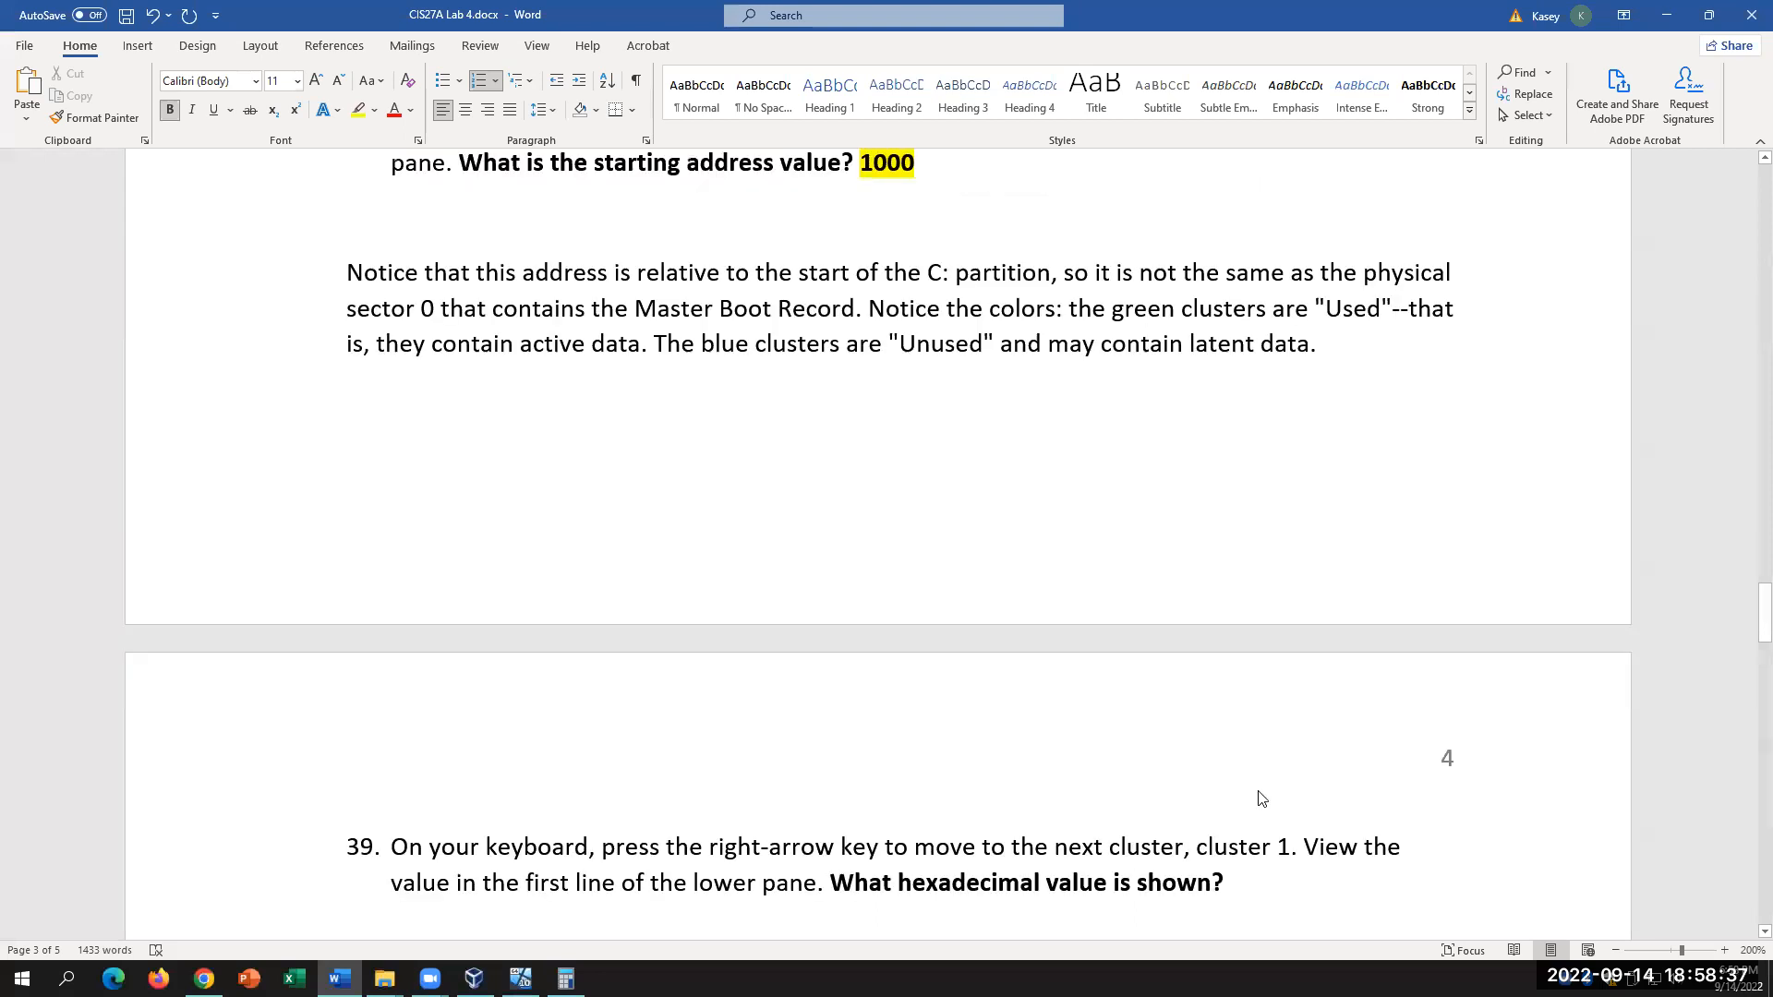
pyautogui.click(947, 269)
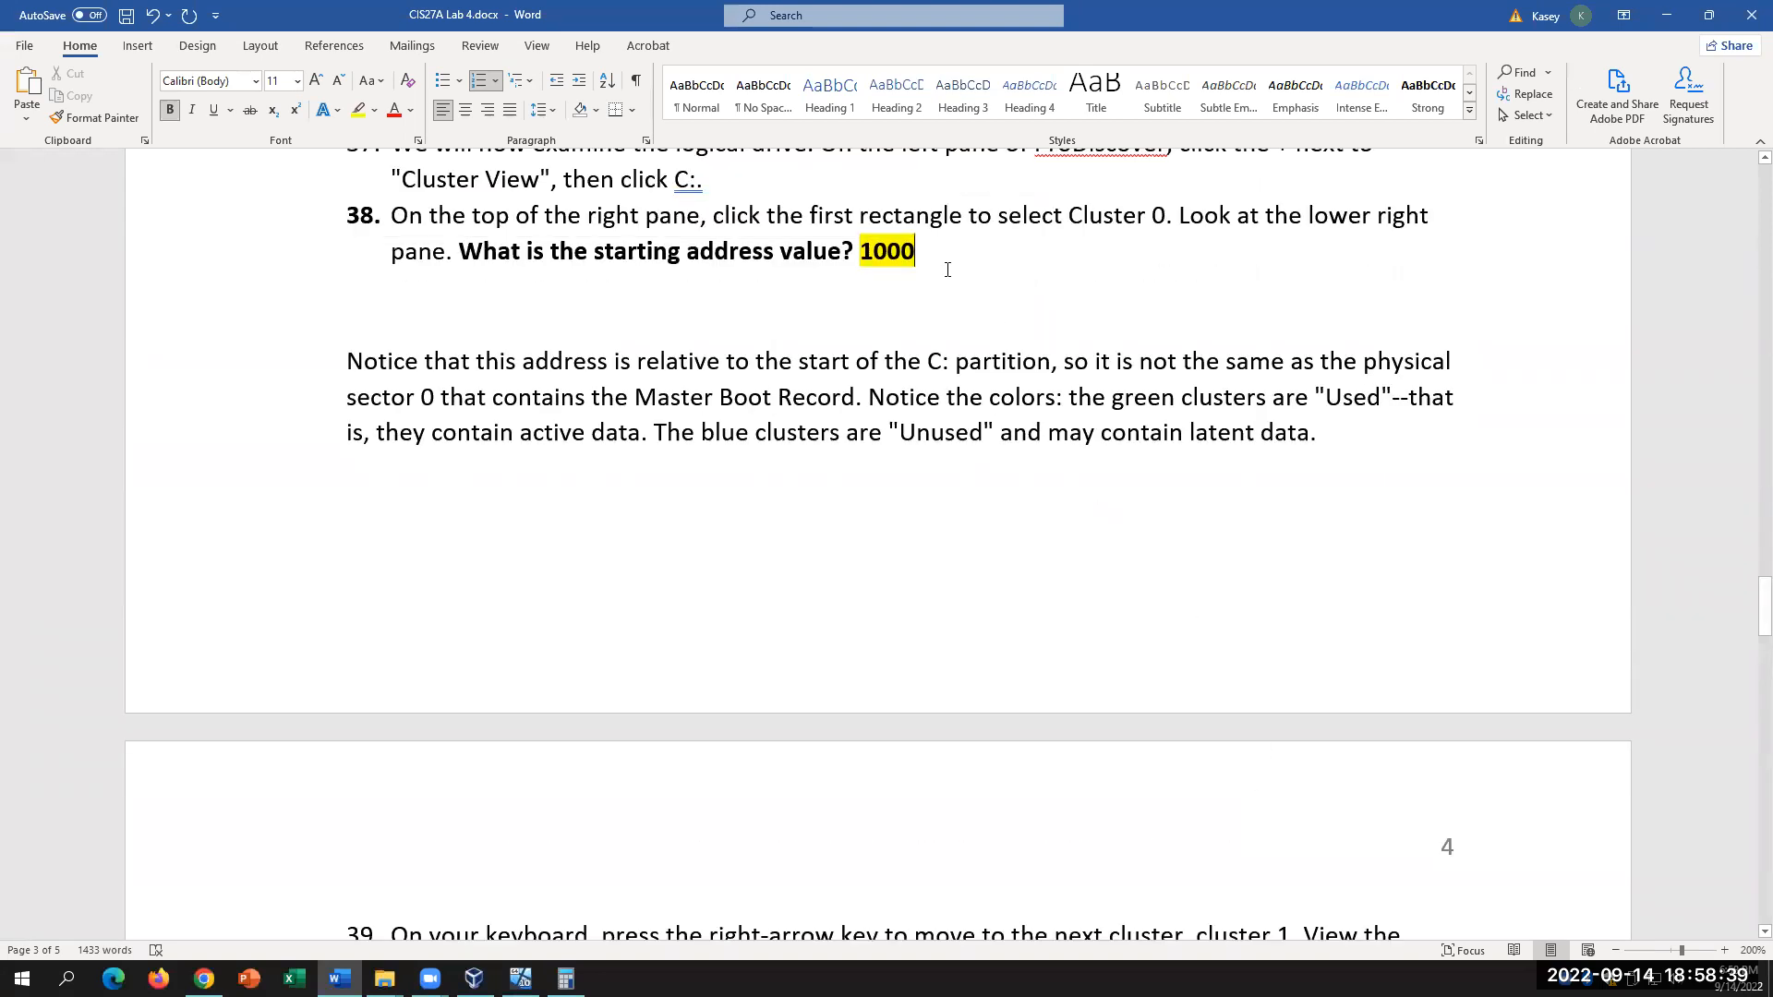
pyautogui.press('BackSpace')
pyautogui.press('BackSpace')
pyautogui.press('BackSpace')
pyautogui.press('BackSpace')
pyautogui.write('0')
# Step: Answer item 39 with 1000, highlighted in yellow
pyautogui.scroll(-2, 1047, 563)
pyautogui.click(1248, 797)
pyautogui.write('1000')
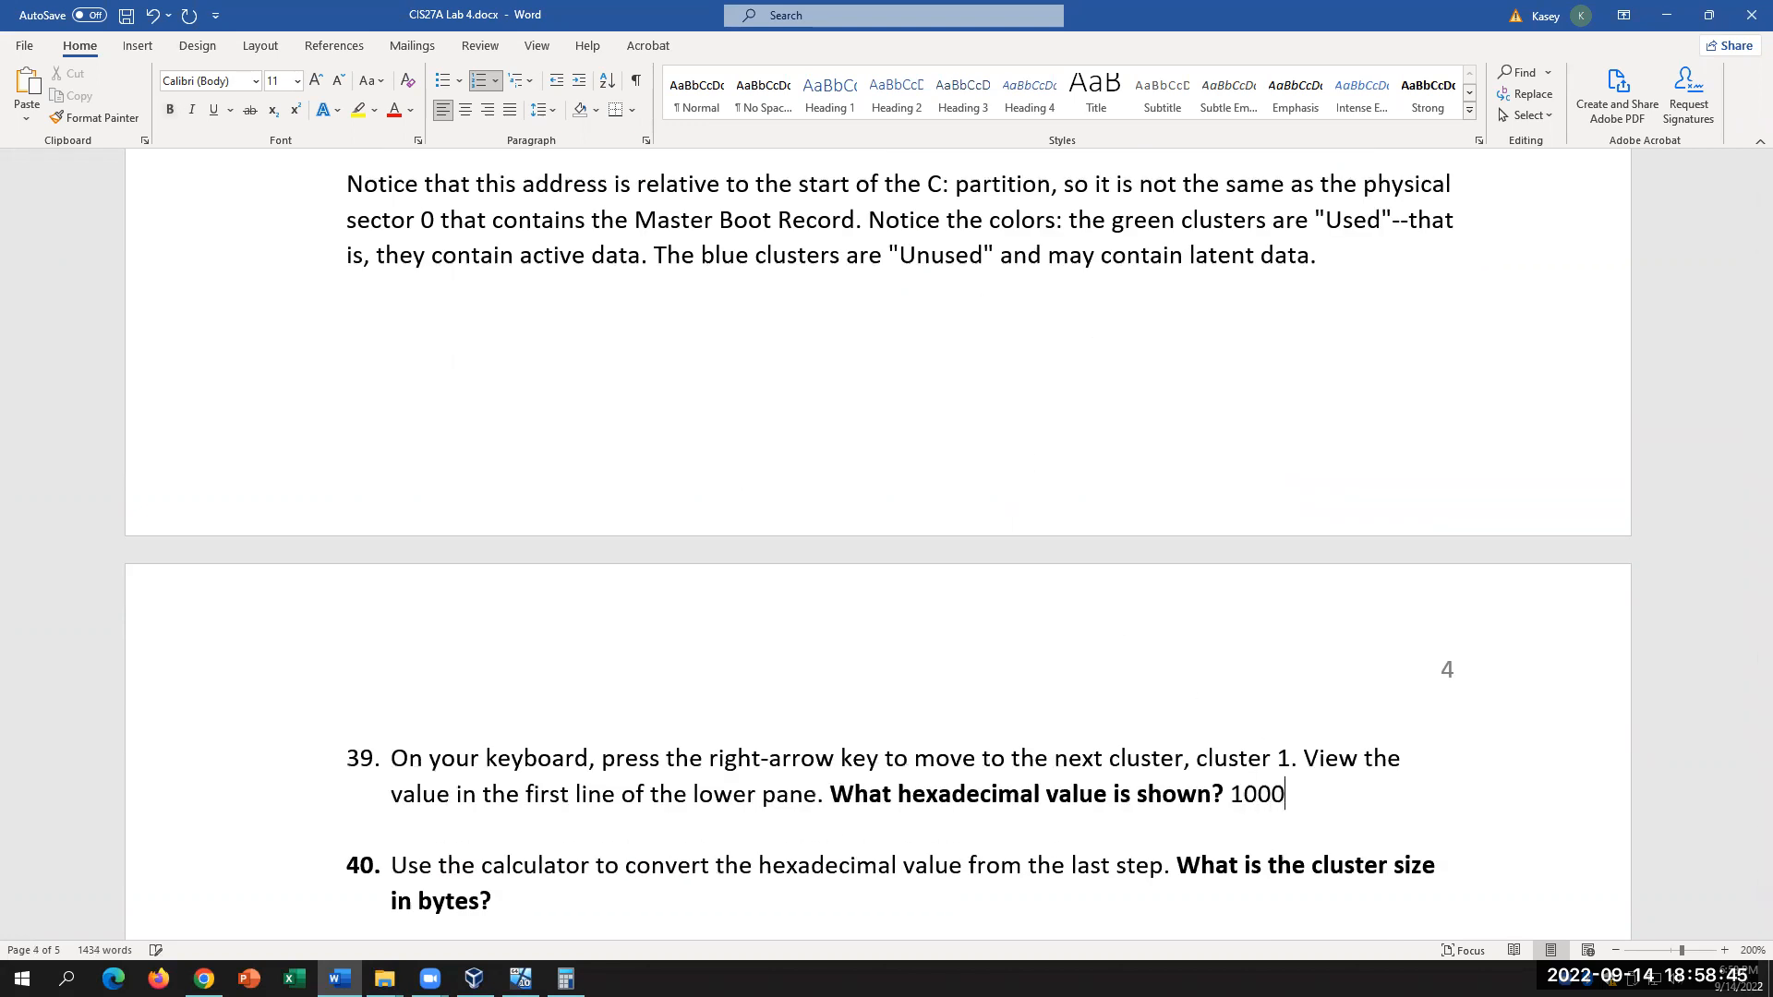
pyautogui.doubleClick(1230, 786)
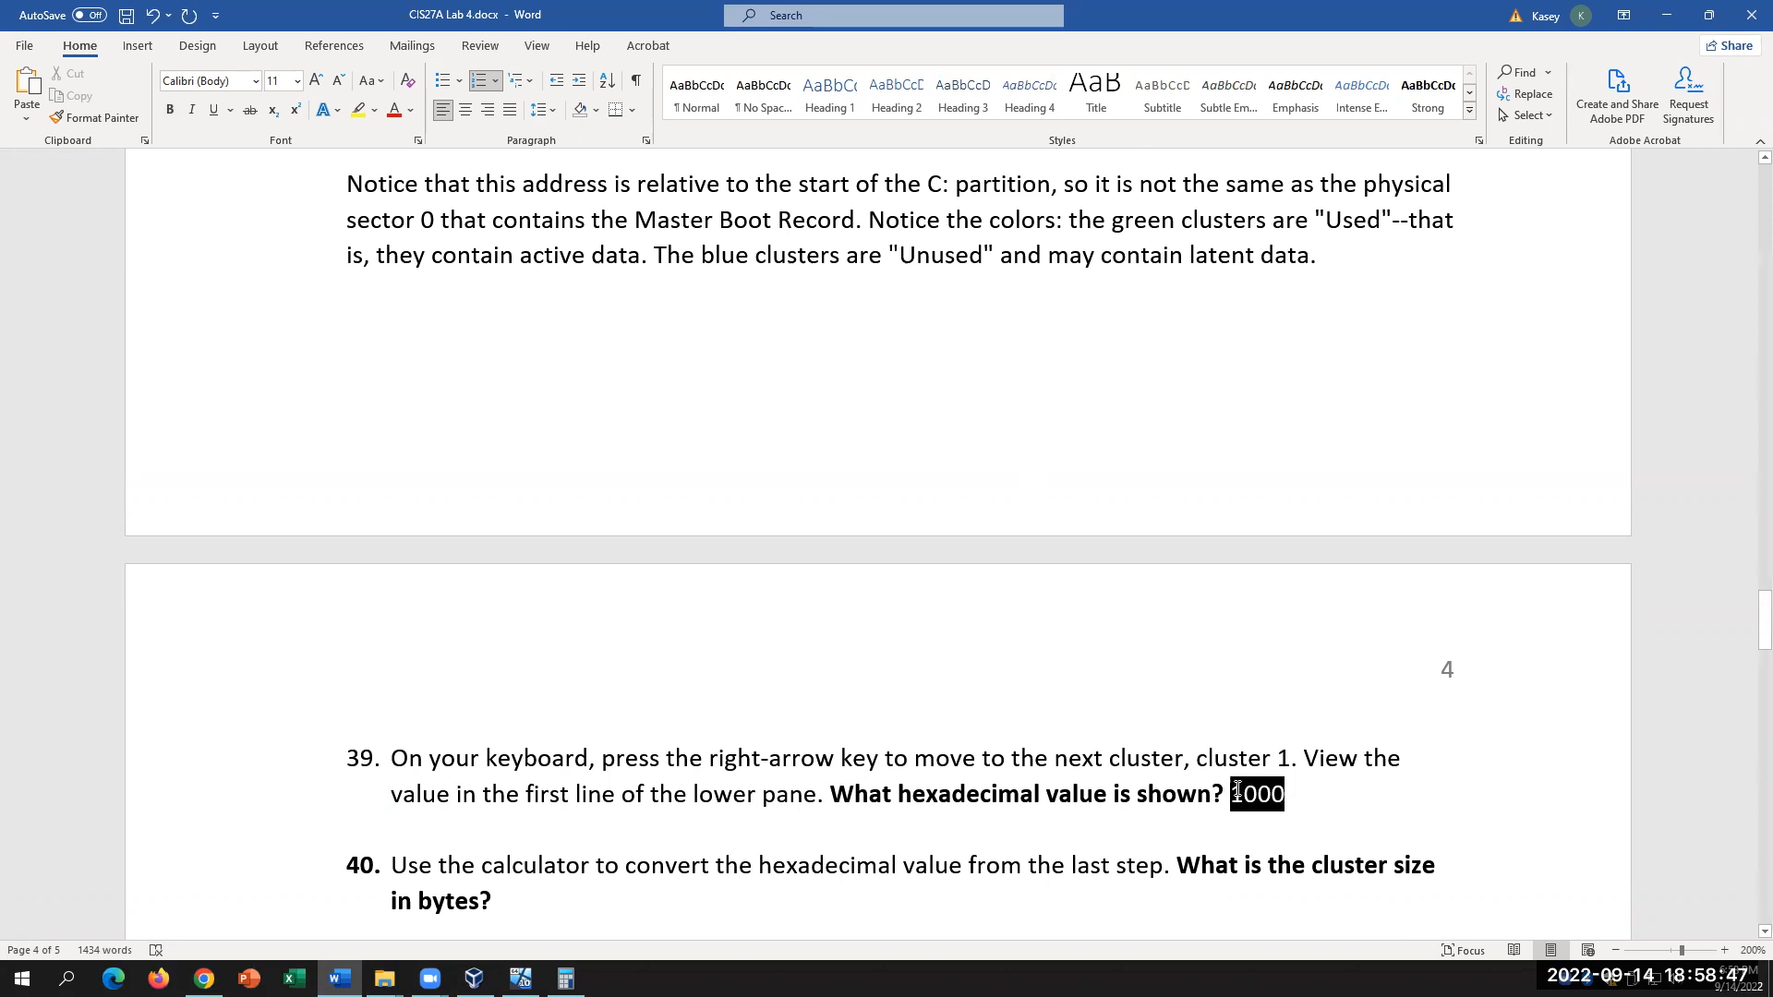
pyautogui.click(359, 110)
# Step: Answer item 40 with '4096 bytes'
pyautogui.click(582, 910)
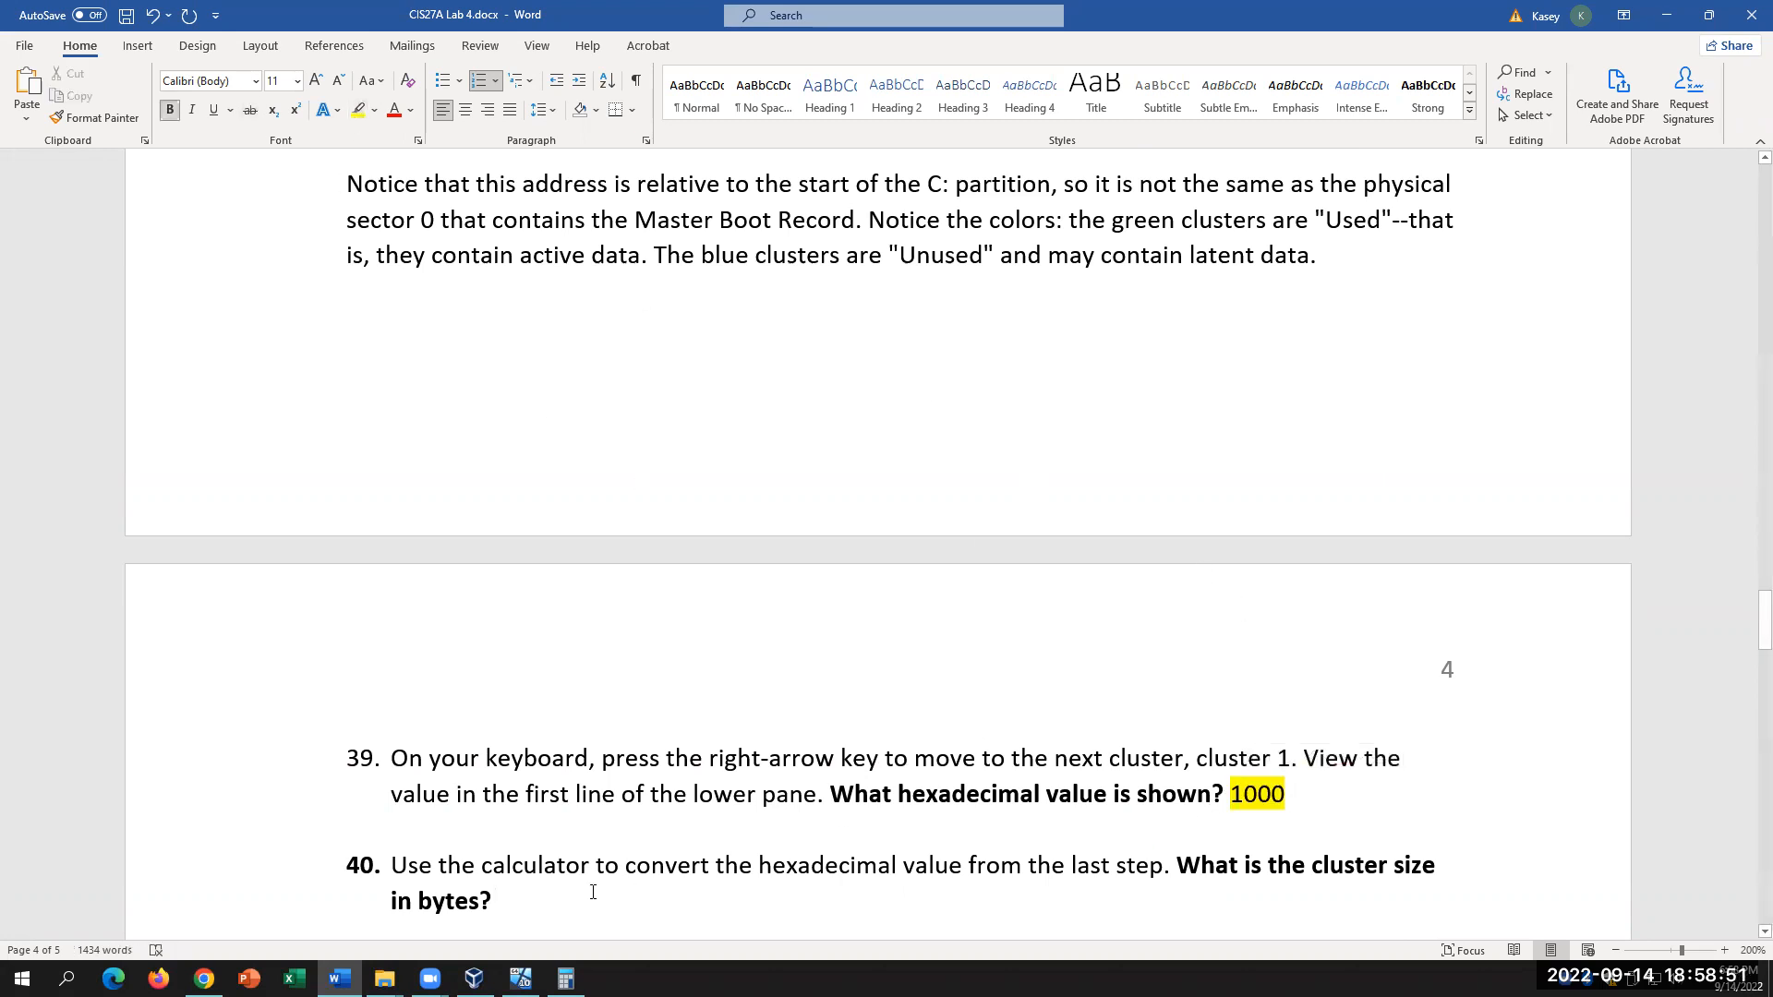
pyautogui.write('4096')
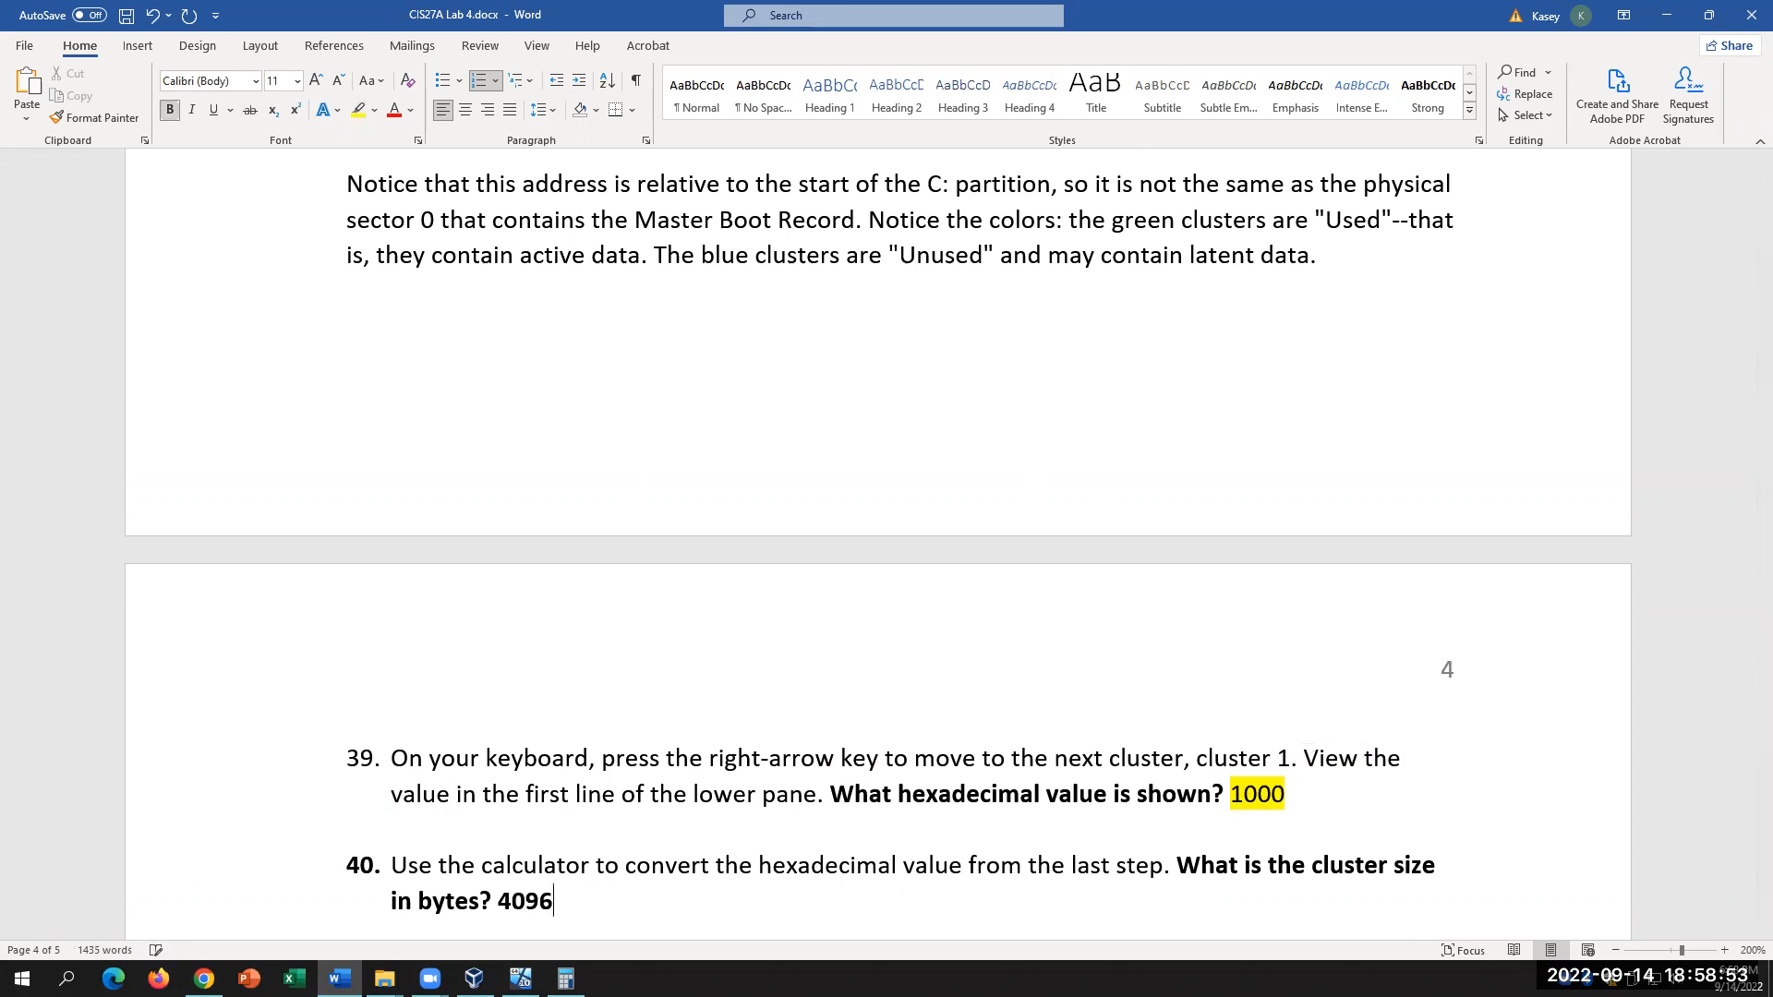
pyautogui.scroll(-1, 628, 831)
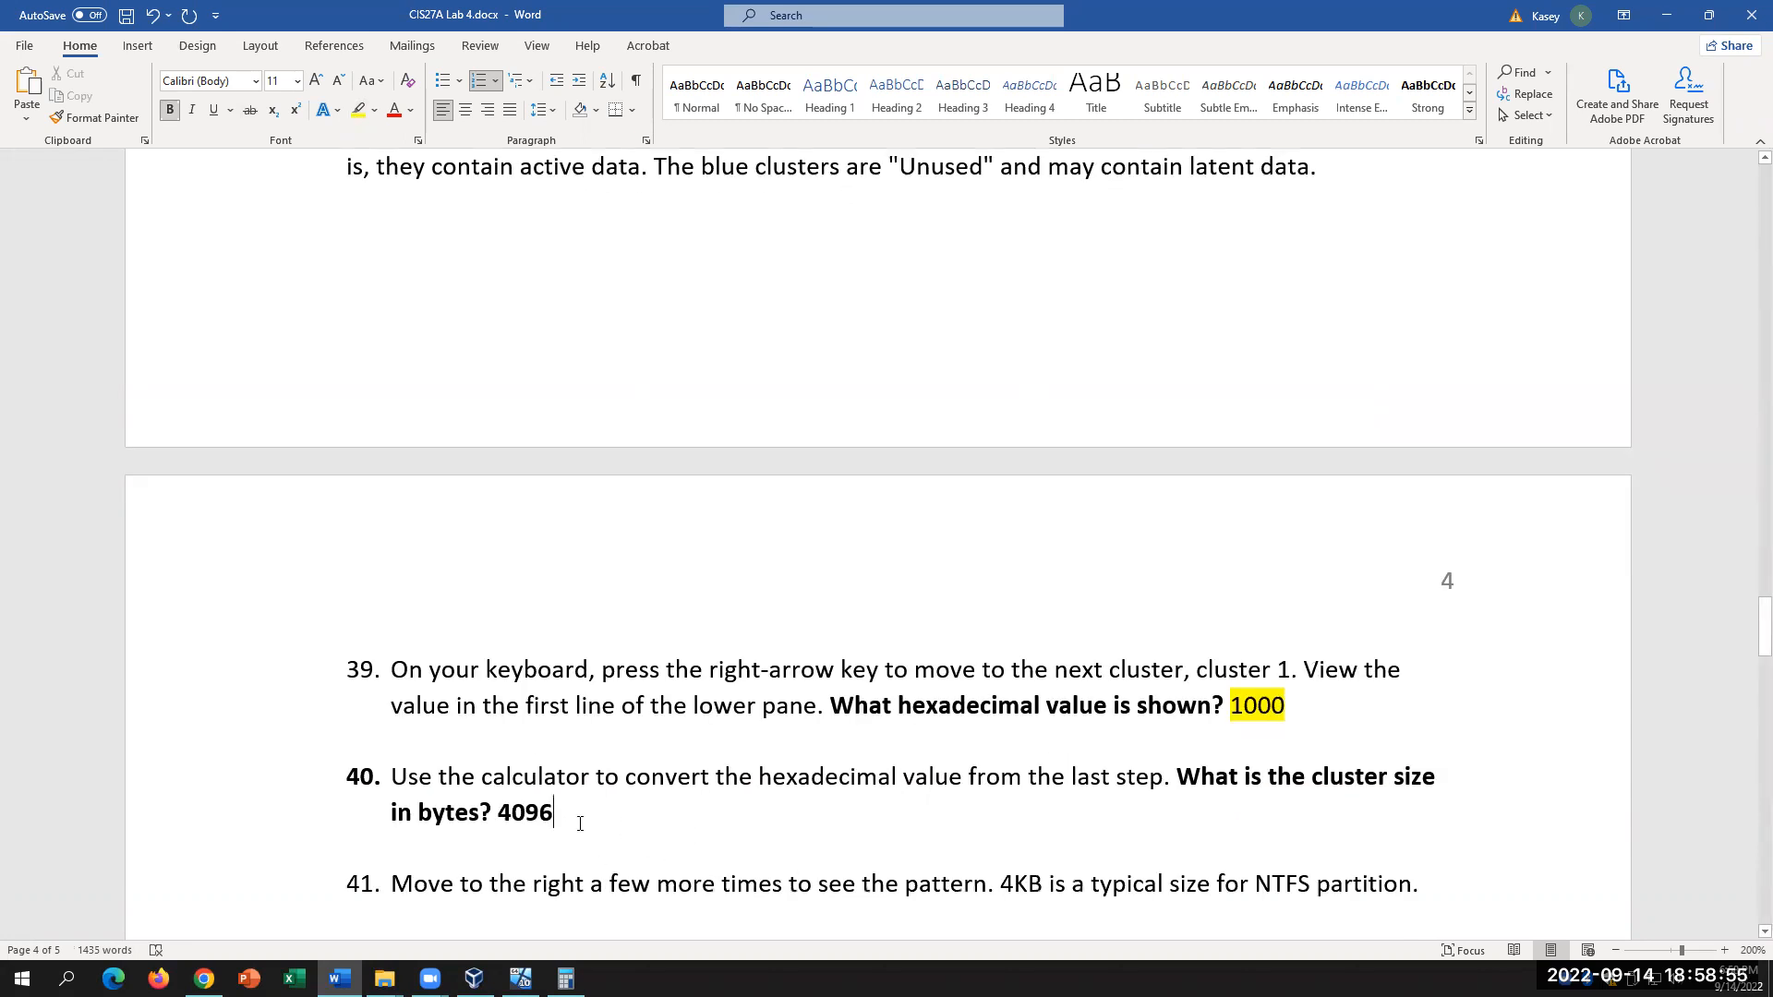
pyautogui.write('bytes')
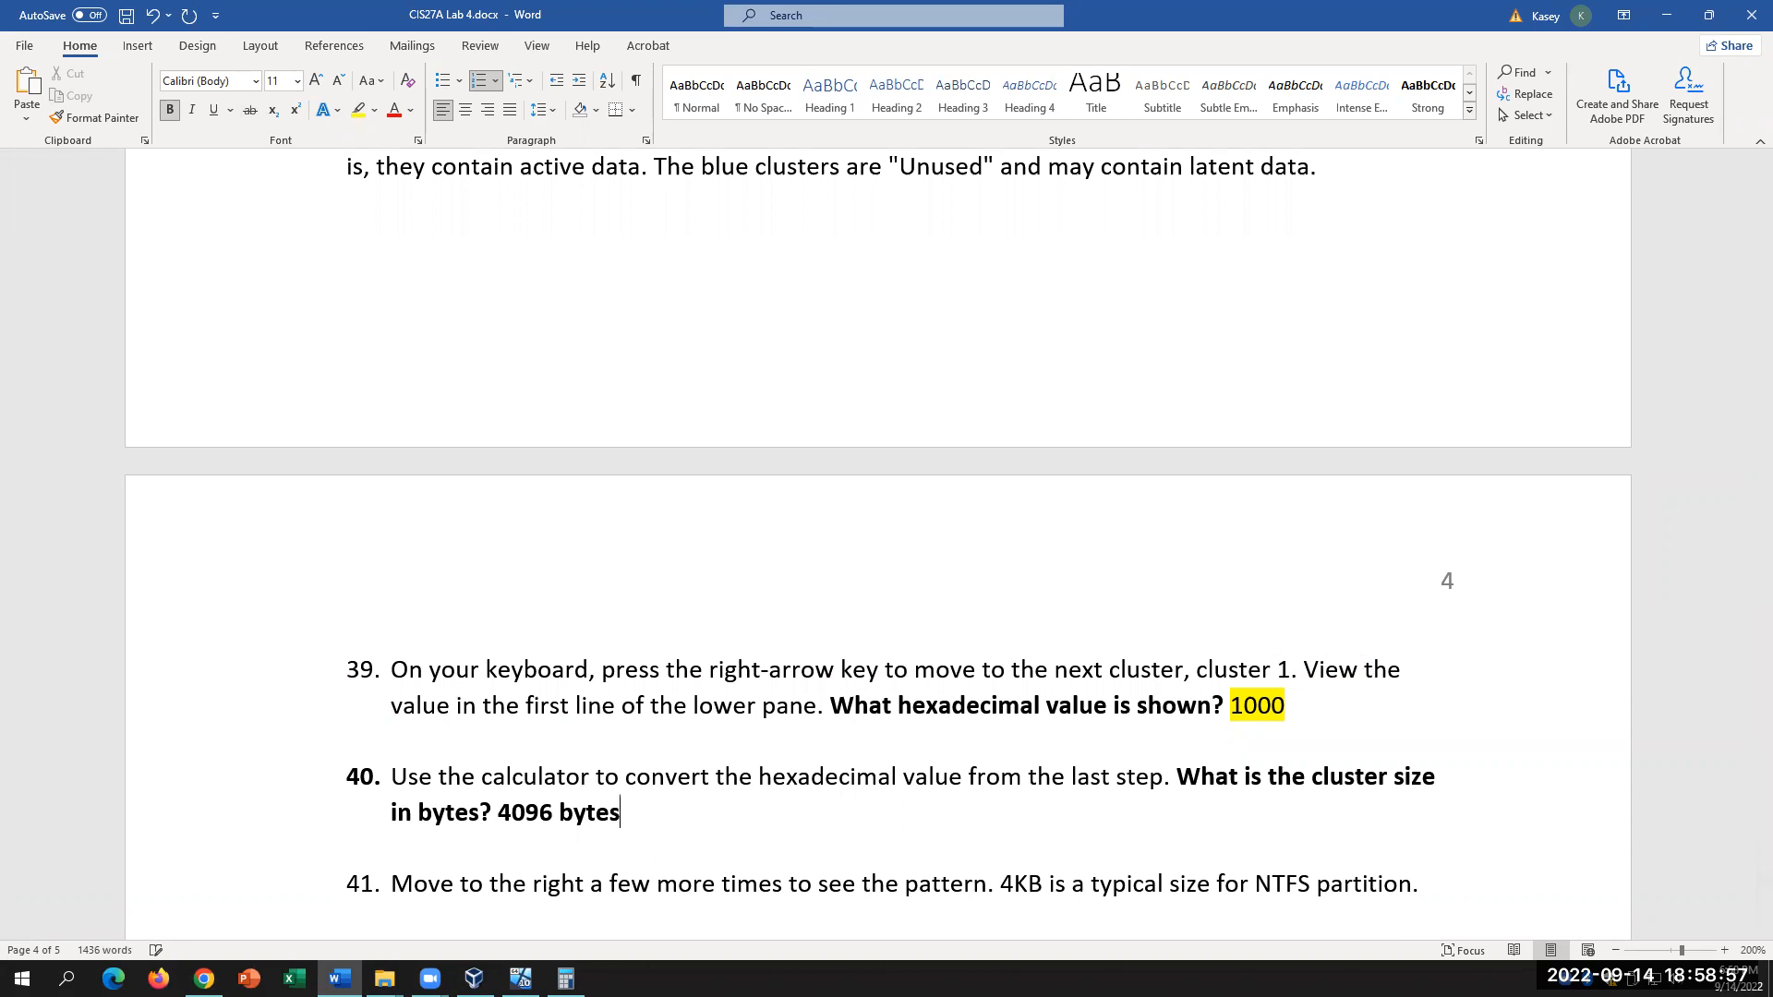
# Step: Back in the VM, show the p15.dd physical image's clusters and select cluster 0
pyautogui.click(521, 979)
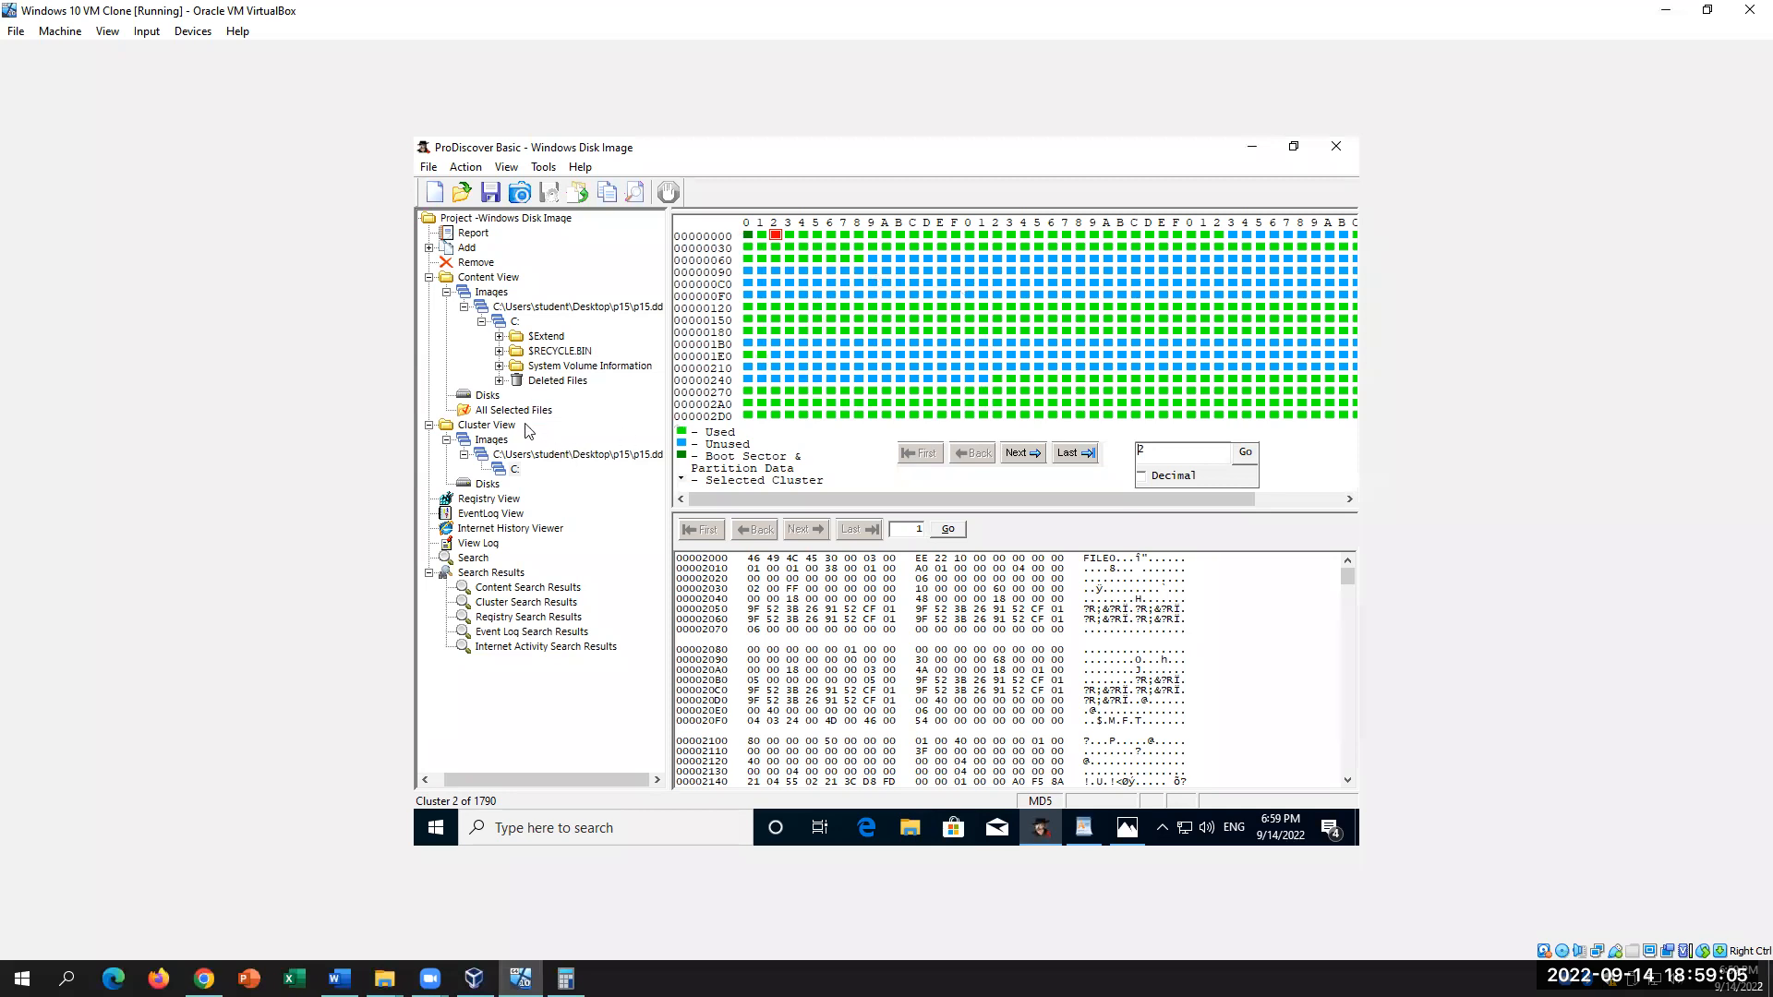
pyautogui.click(504, 457)
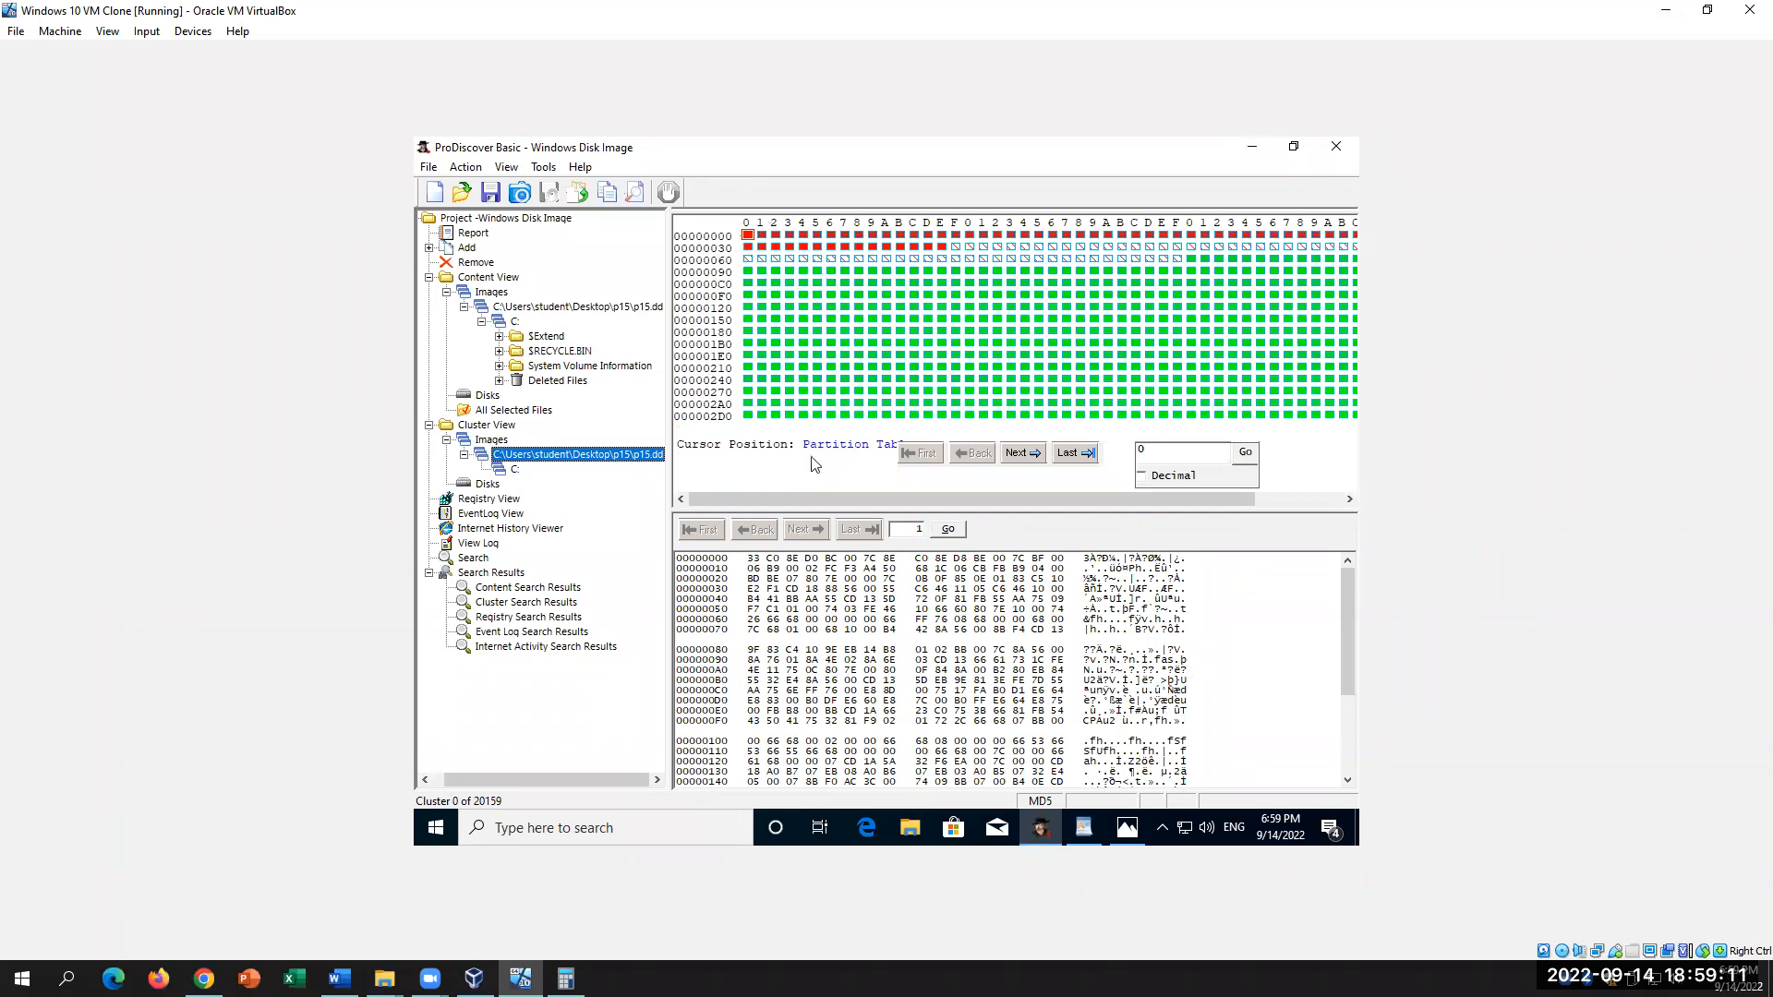
pyautogui.click(761, 242)
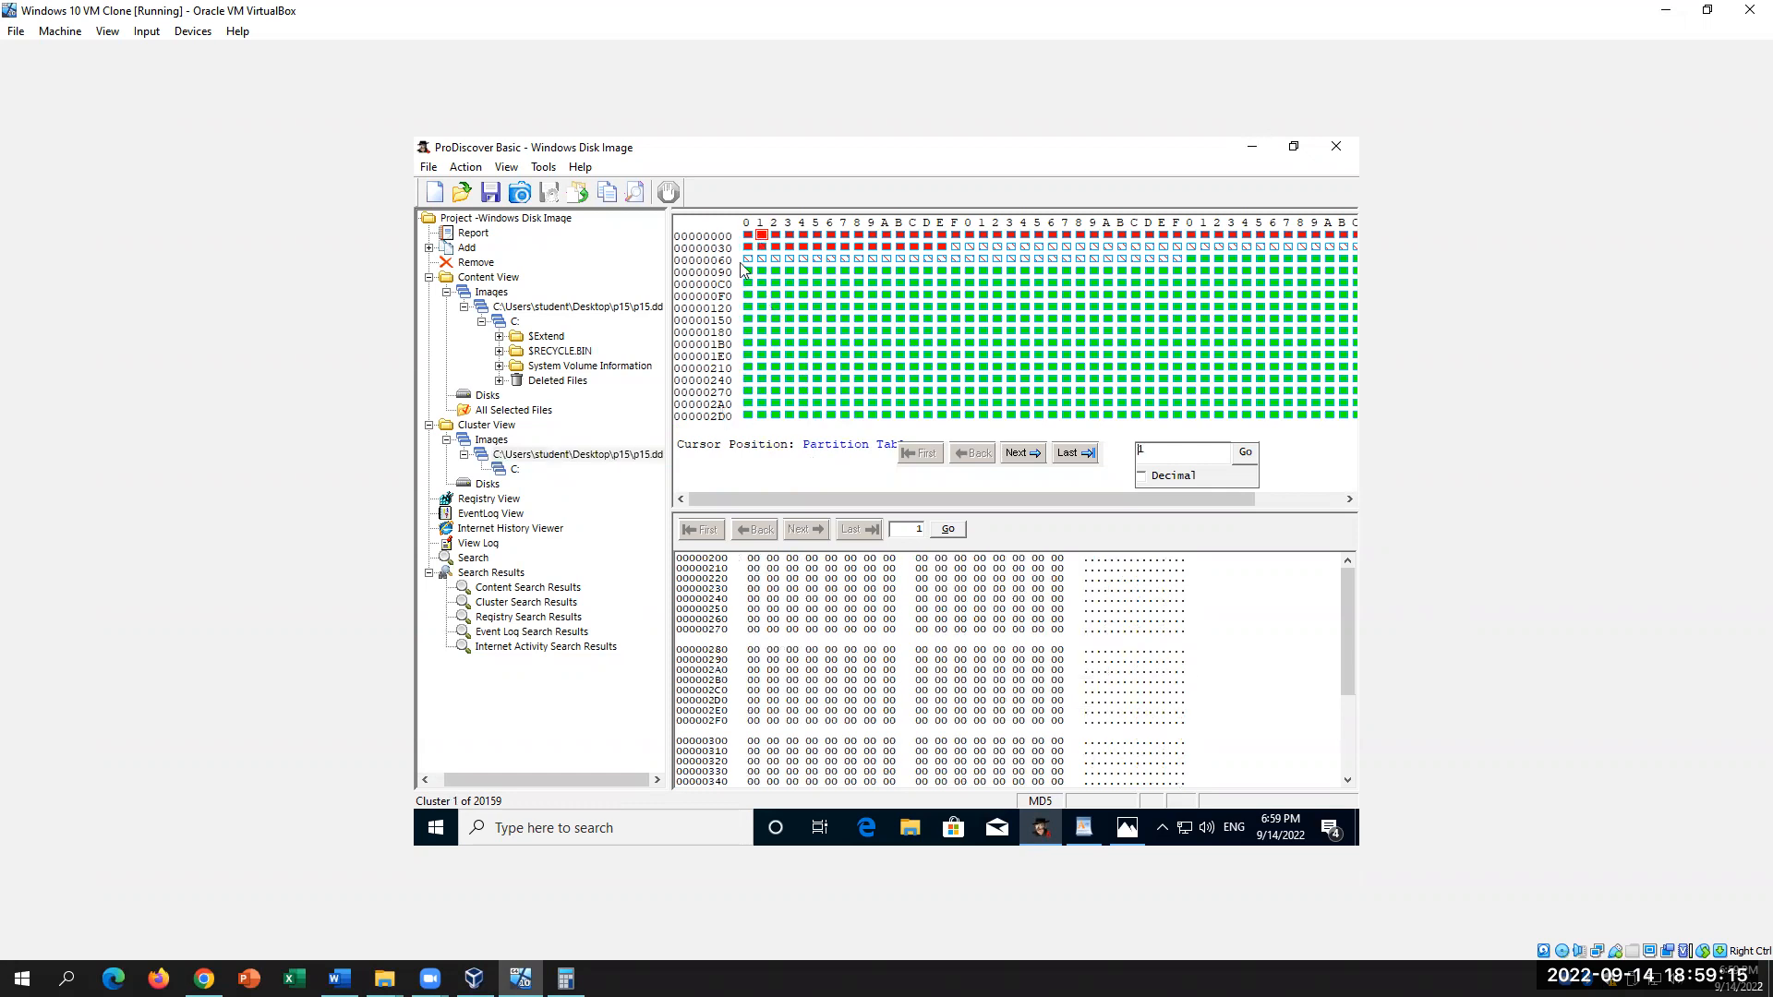
pyautogui.click(747, 237)
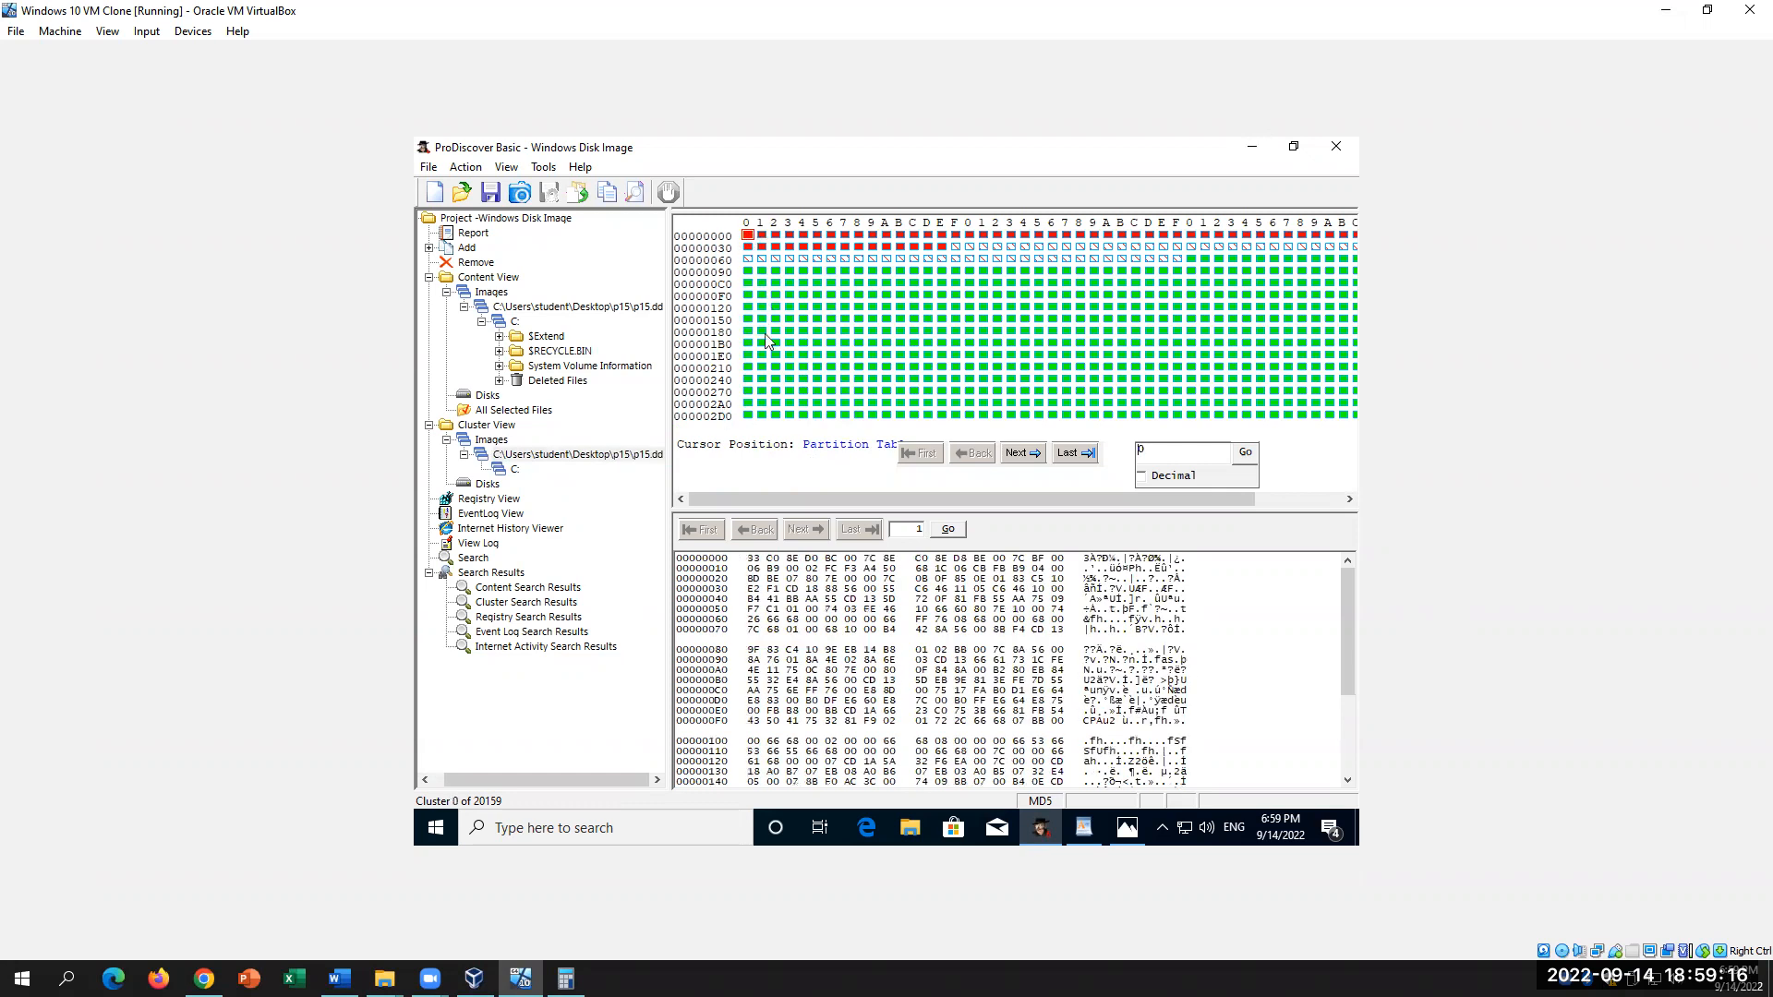
# Step: Select the C: partition's cluster 1, scroll through its bytes, then return to the Word lab
pyautogui.click(515, 472)
pyautogui.click(767, 236)
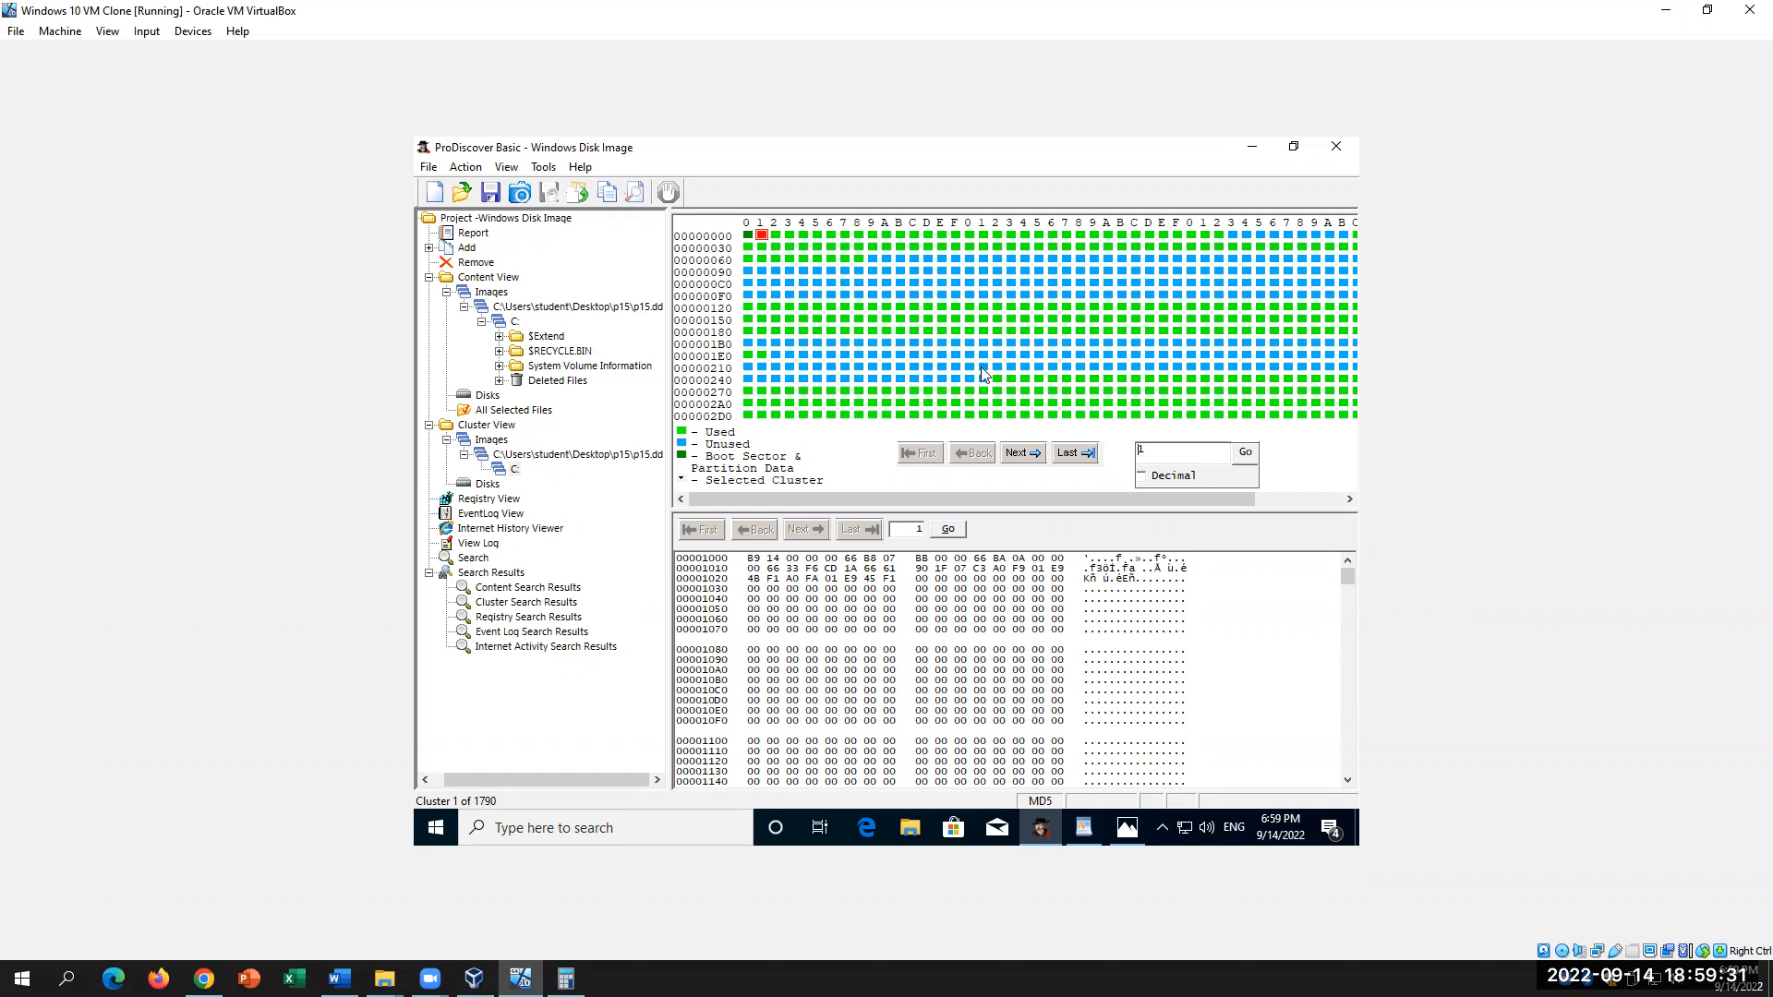
pyautogui.scroll(-5, 1122, 617)
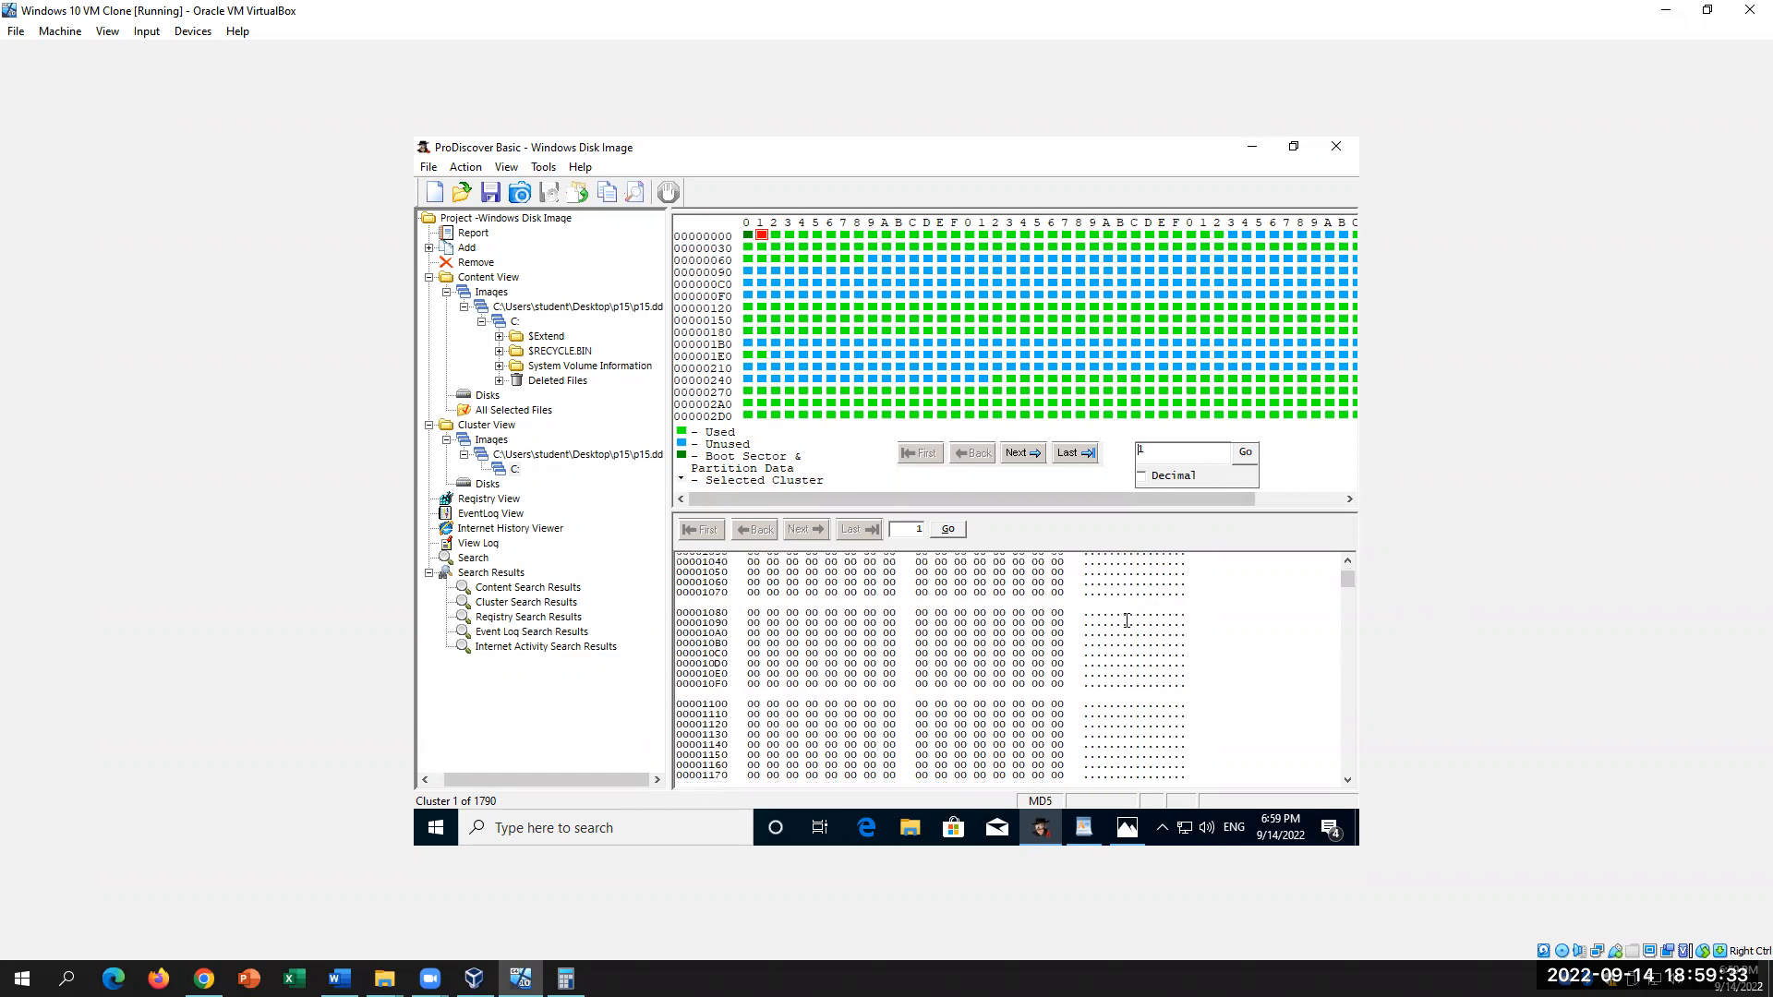
pyautogui.scroll(5, 1127, 621)
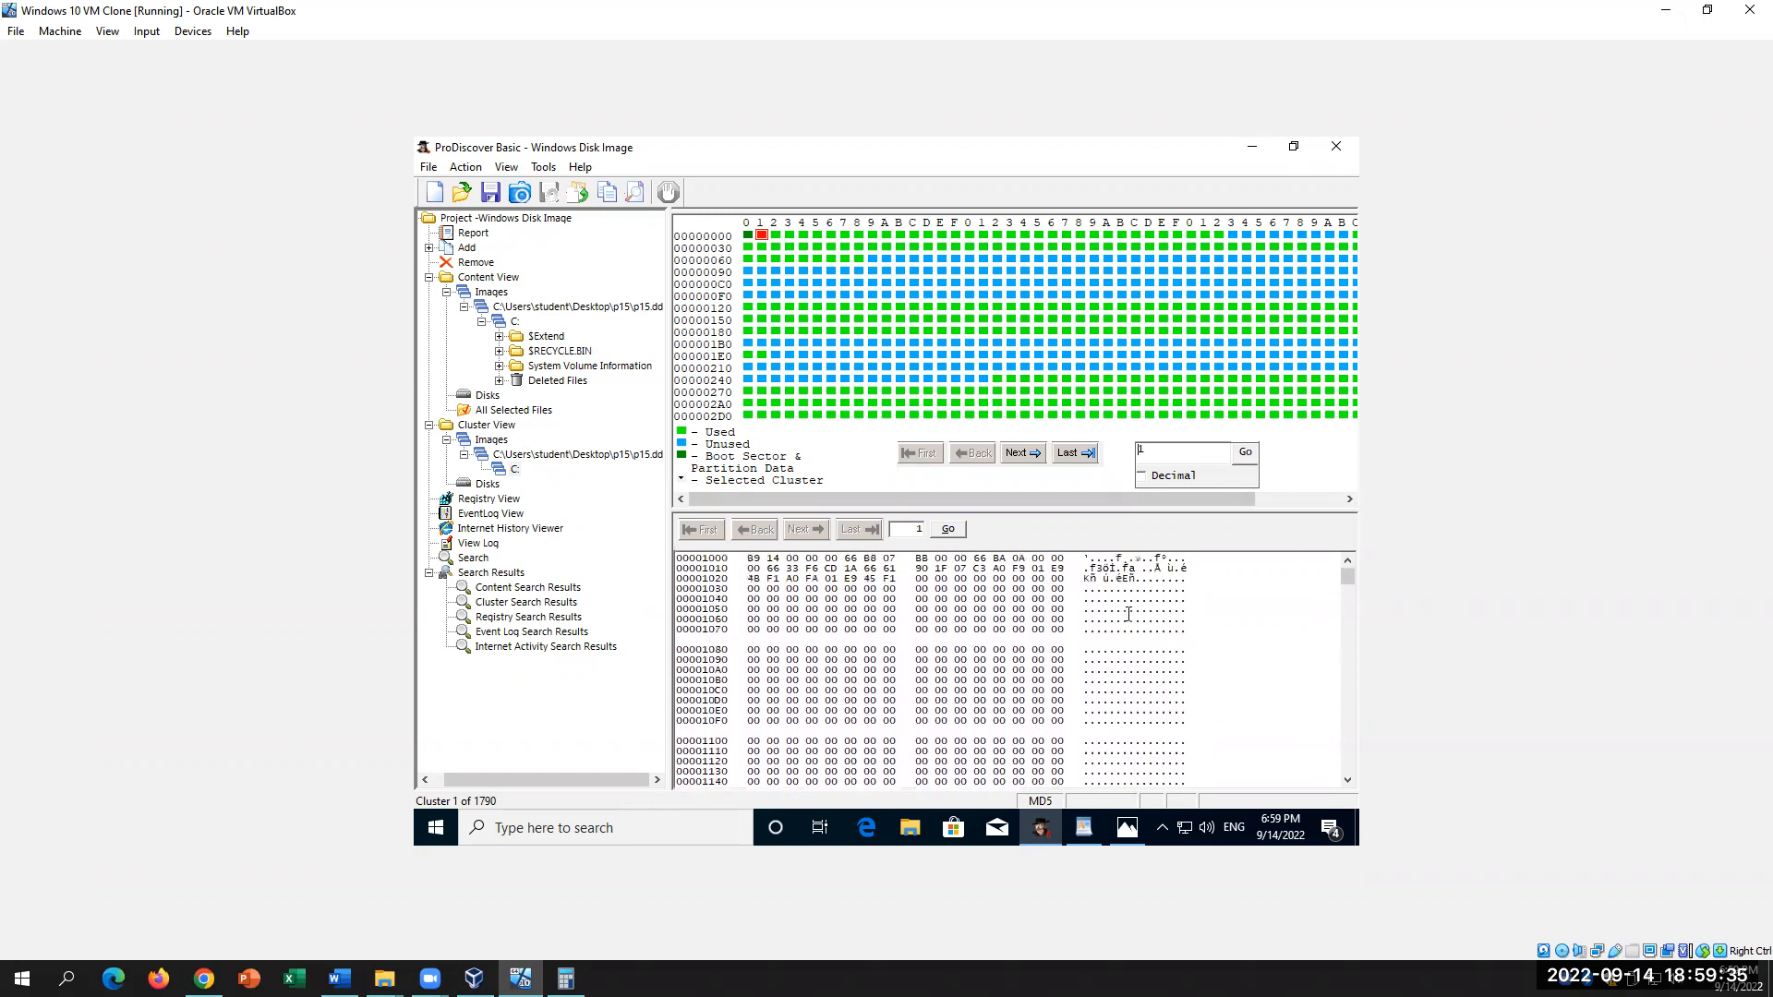
pyautogui.click(338, 977)
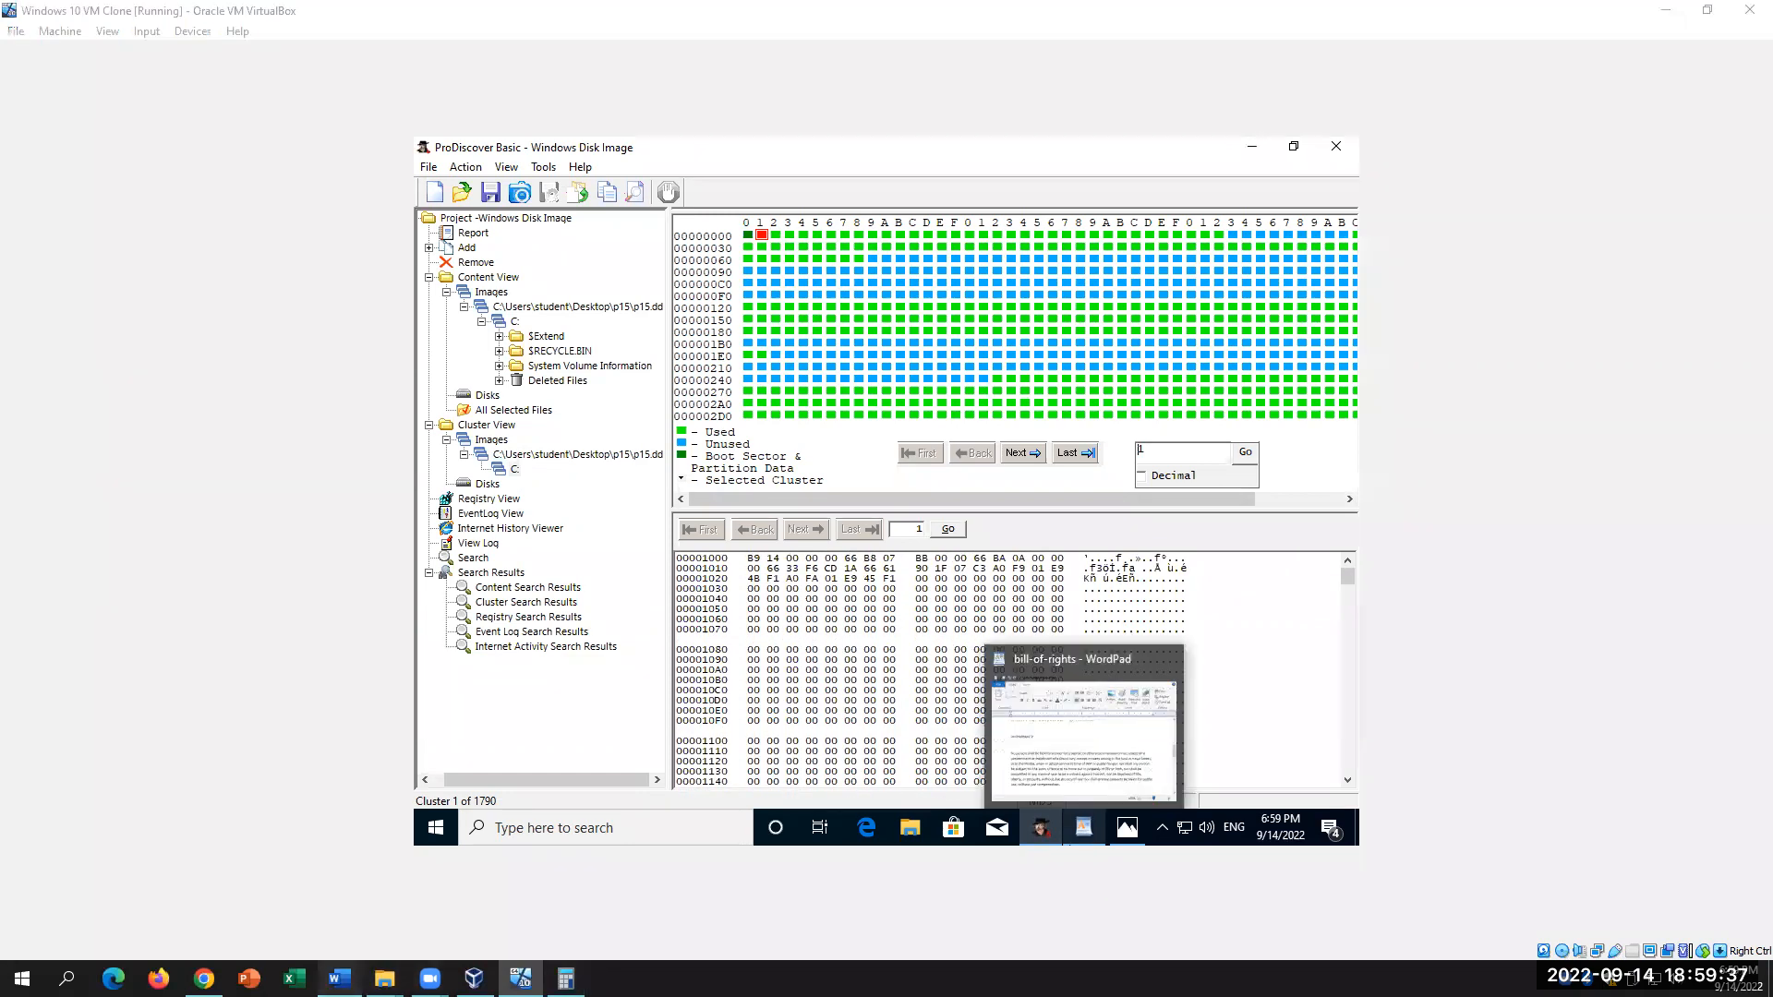
pyautogui.scroll(-3, 1064, 671)
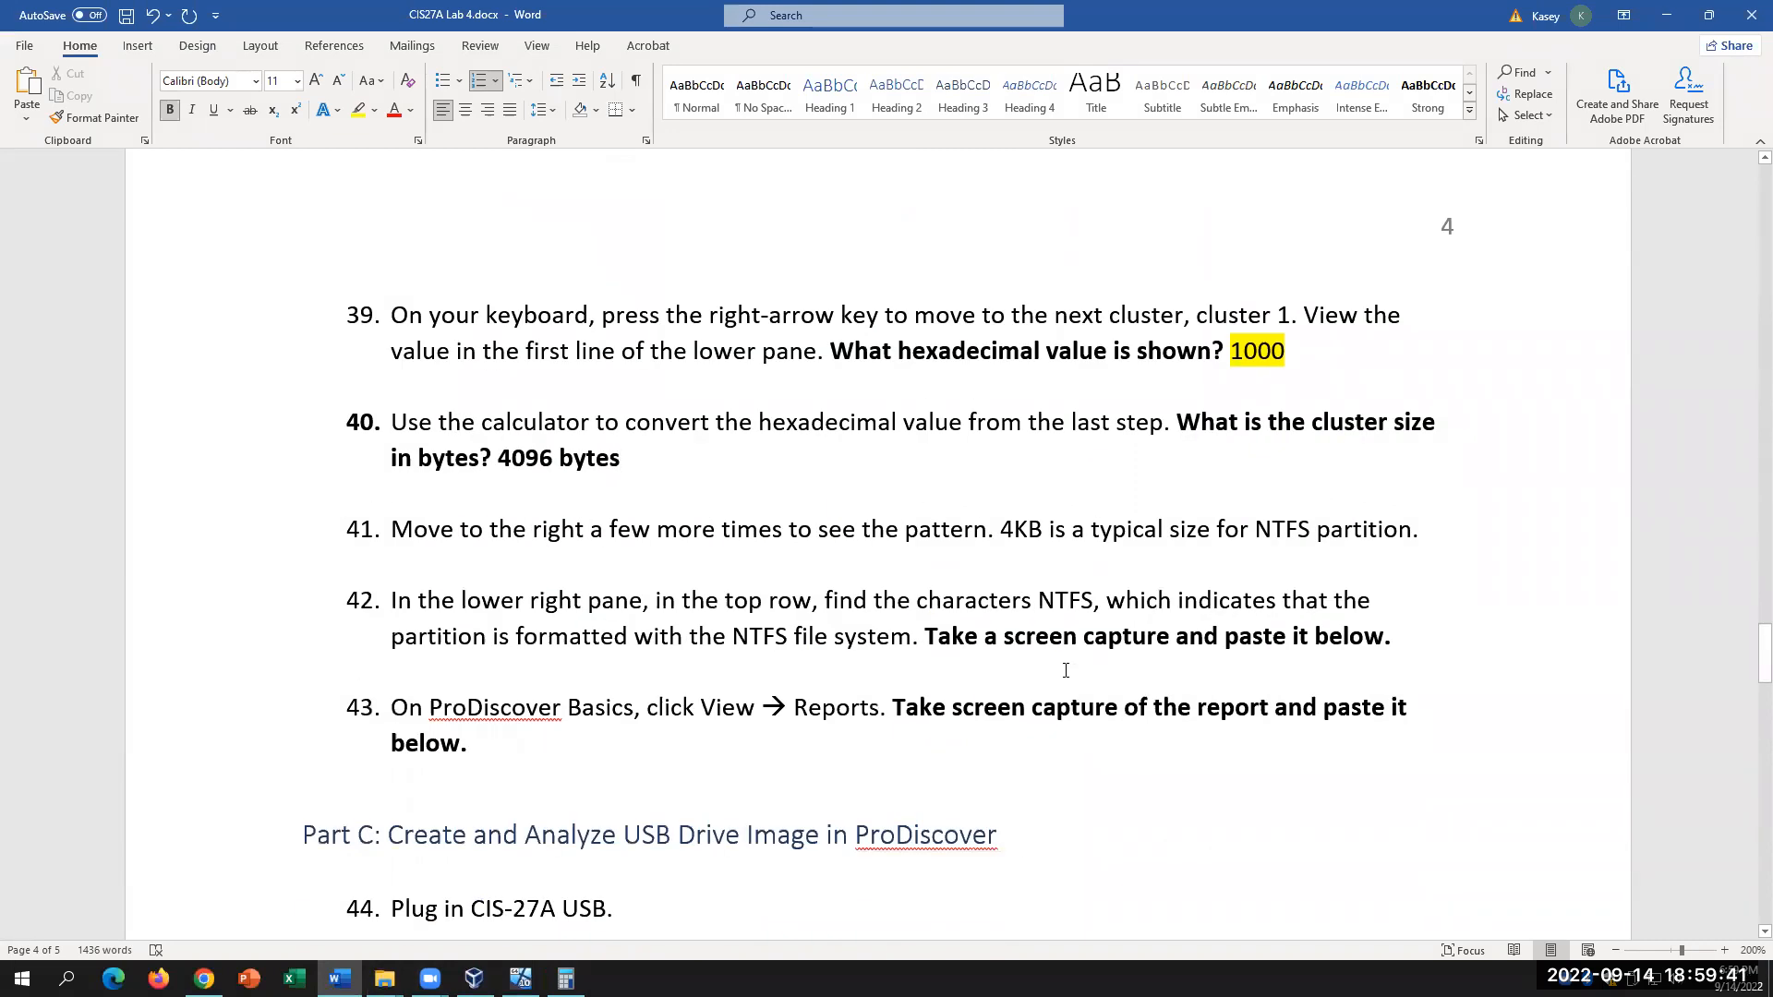
# Step: Highlight item 40's answer '4096 bytes' in yellow, glance at item 41, then return to ProDiscover
pyautogui.moveTo(666, 462); pyautogui.dragTo(481, 459)
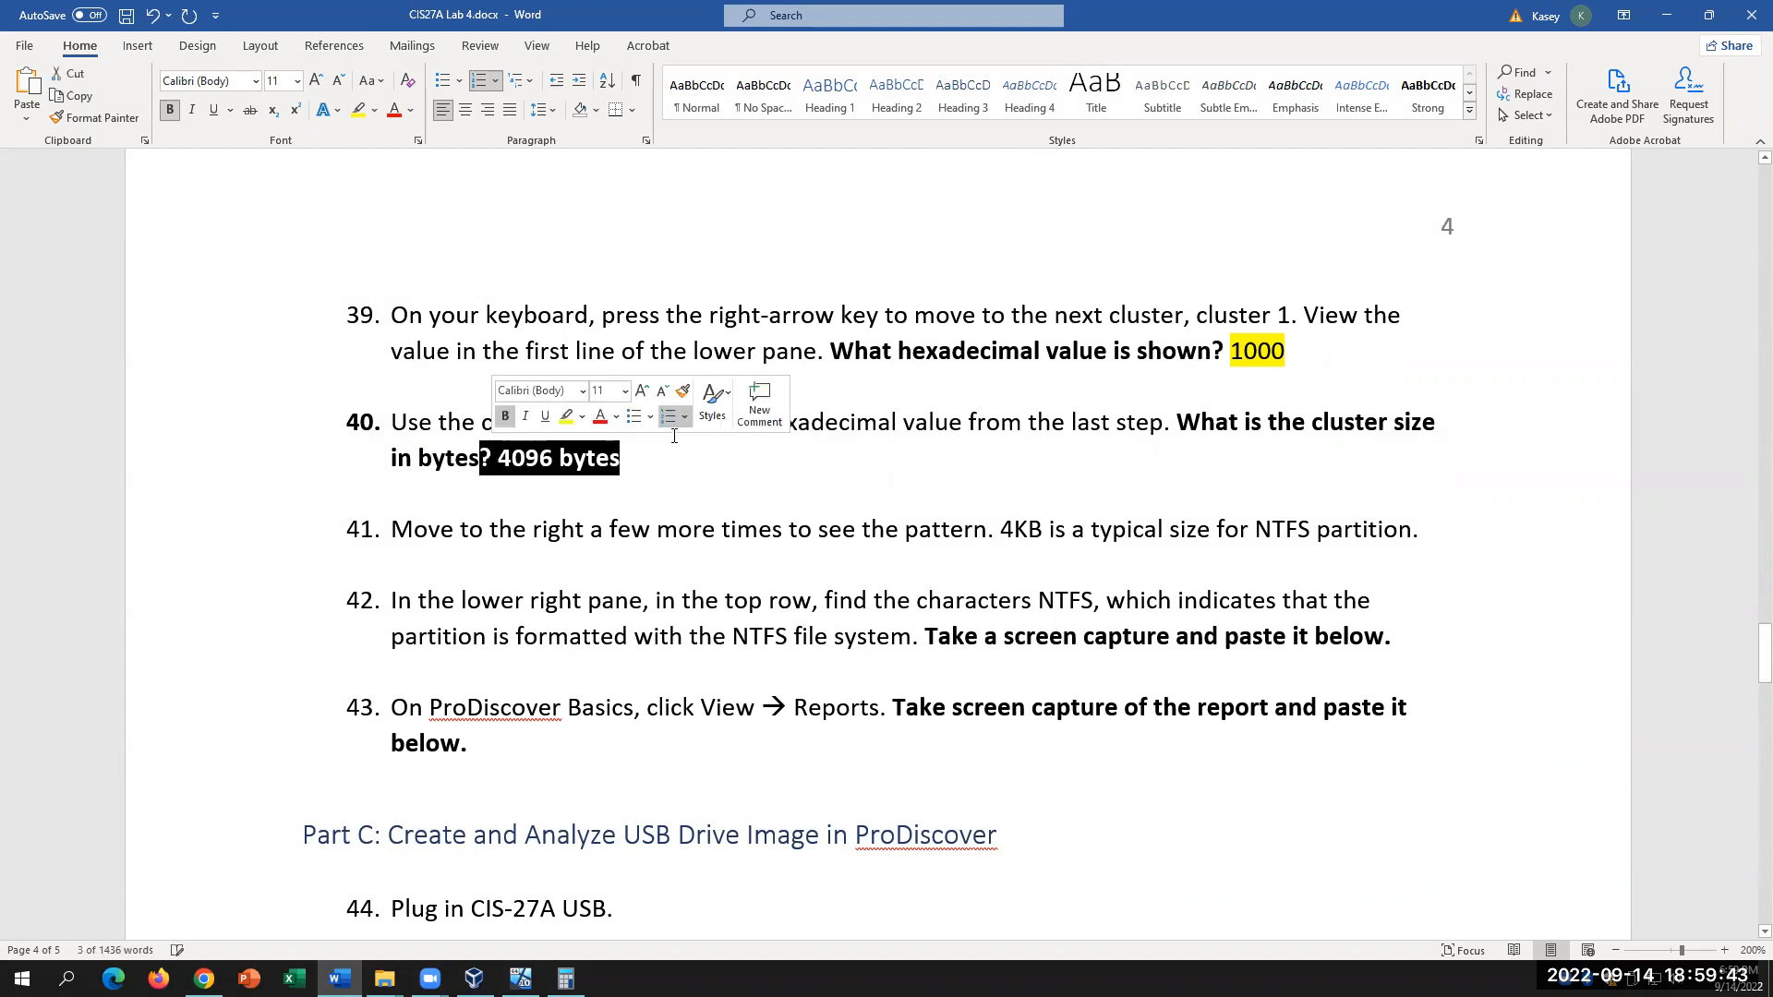
pyautogui.click(358, 110)
pyautogui.press('End')
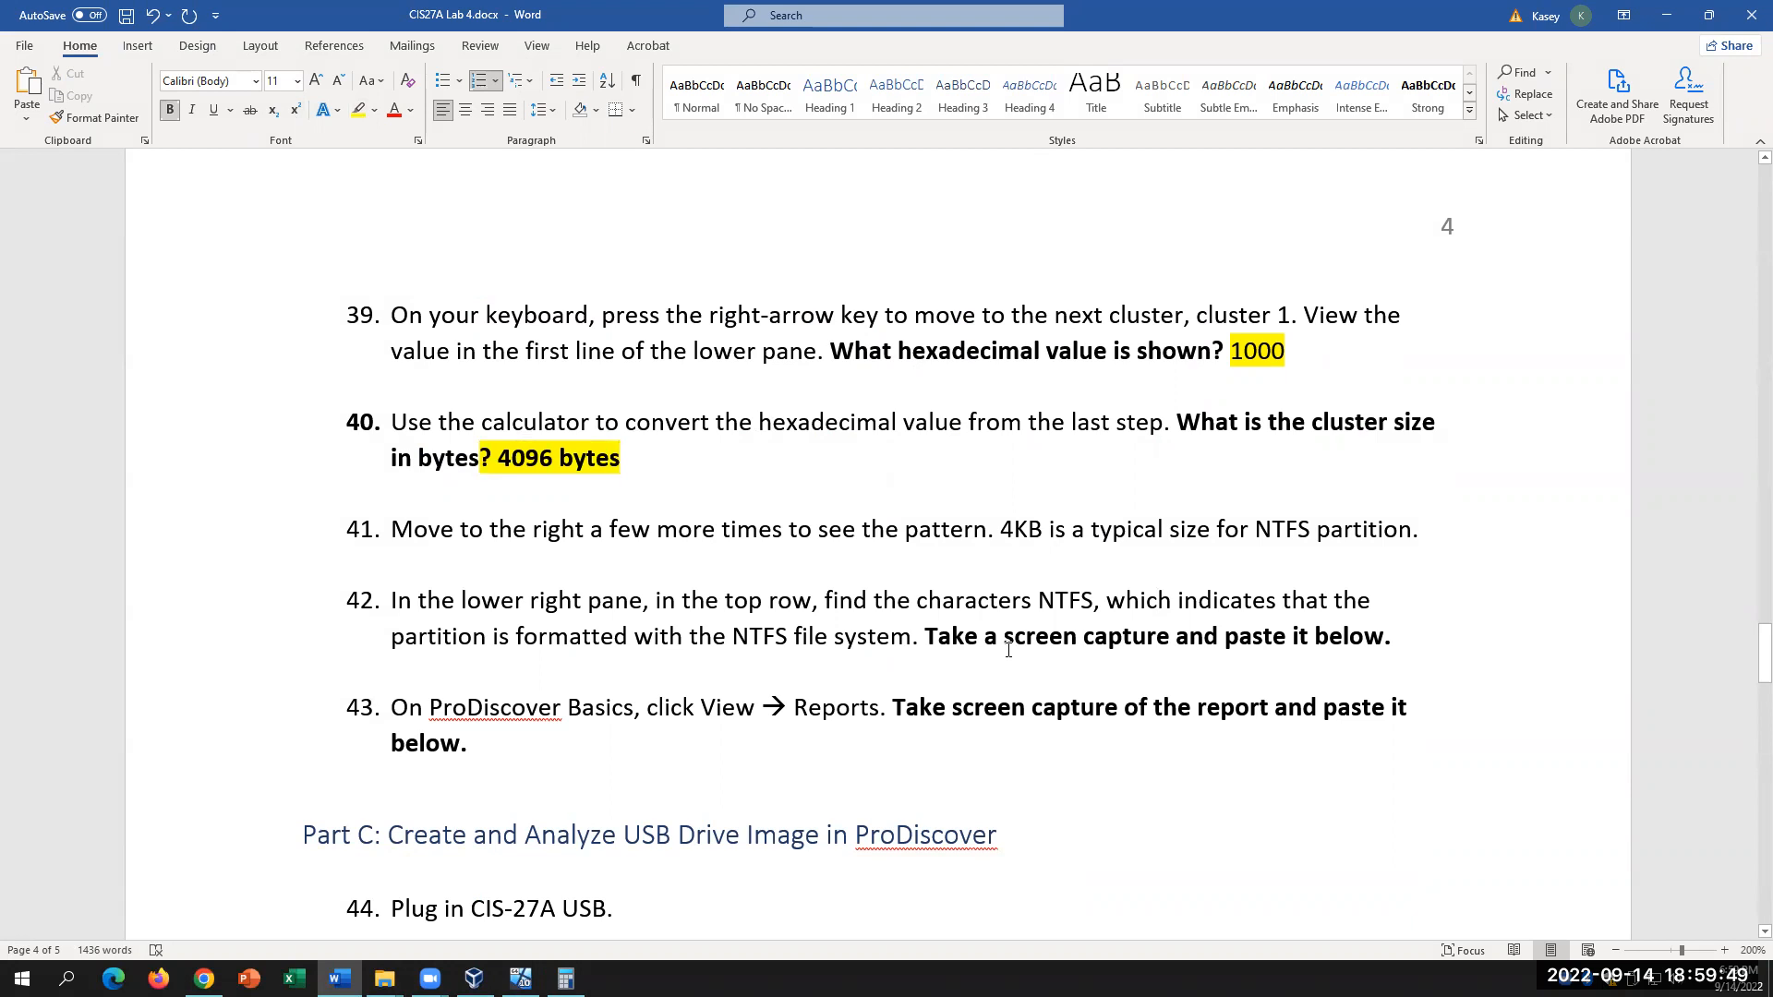
pyautogui.moveTo(1001, 531); pyautogui.dragTo(1396, 540)
pyautogui.click(1044, 531)
pyautogui.click(520, 978)
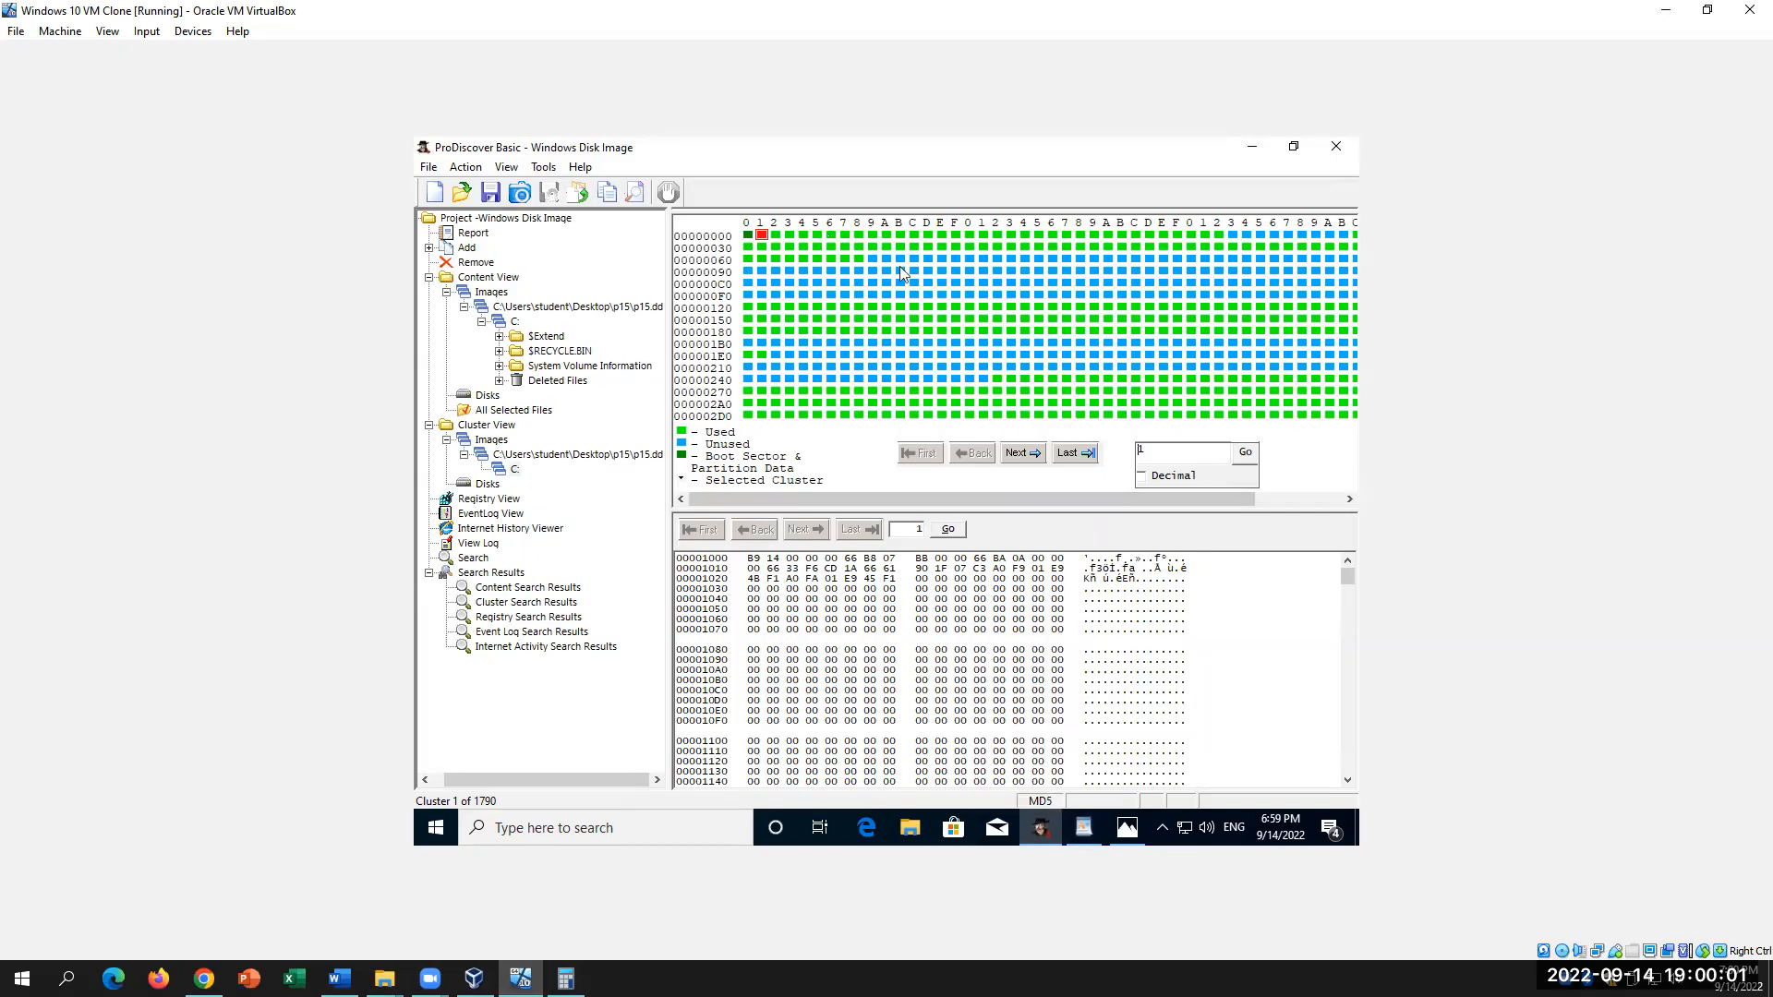
# Step: Step through the C: cluster map from cluster 2 to 16, then select cluster 35
pyautogui.click(776, 235)
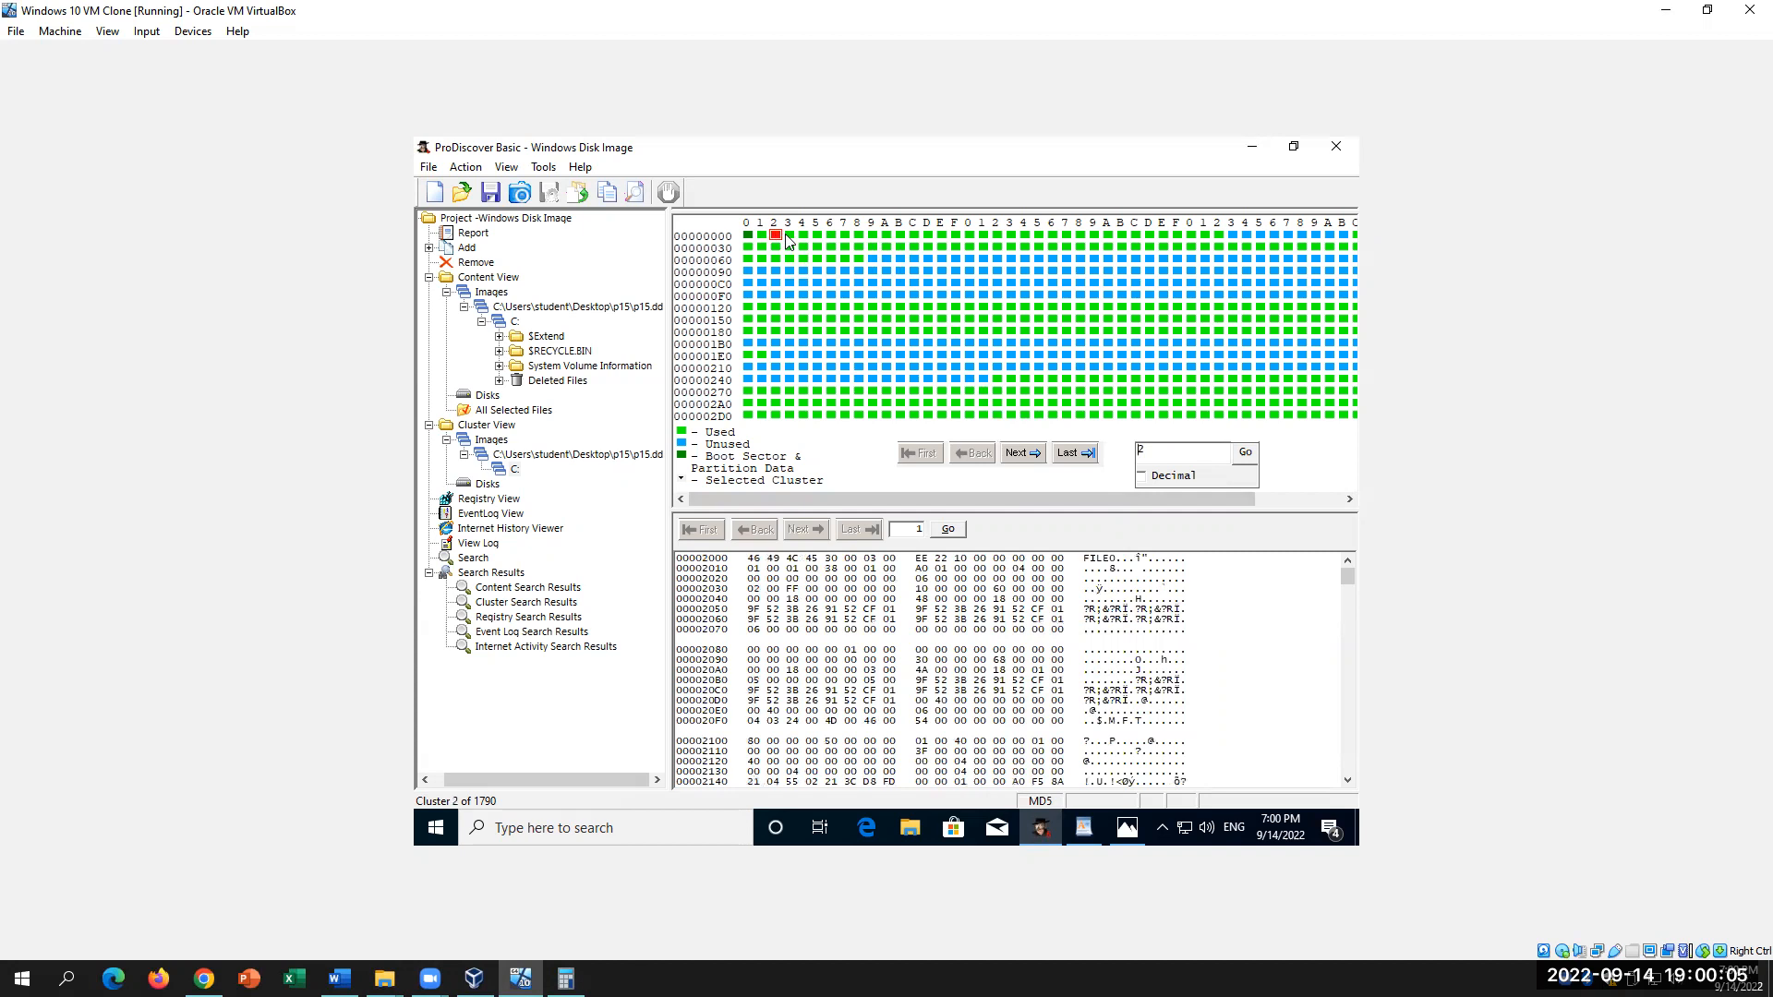
pyautogui.press('Right')
pyautogui.press('Right')
pyautogui.press('Right')
pyautogui.press('Right')
pyautogui.press('Right')
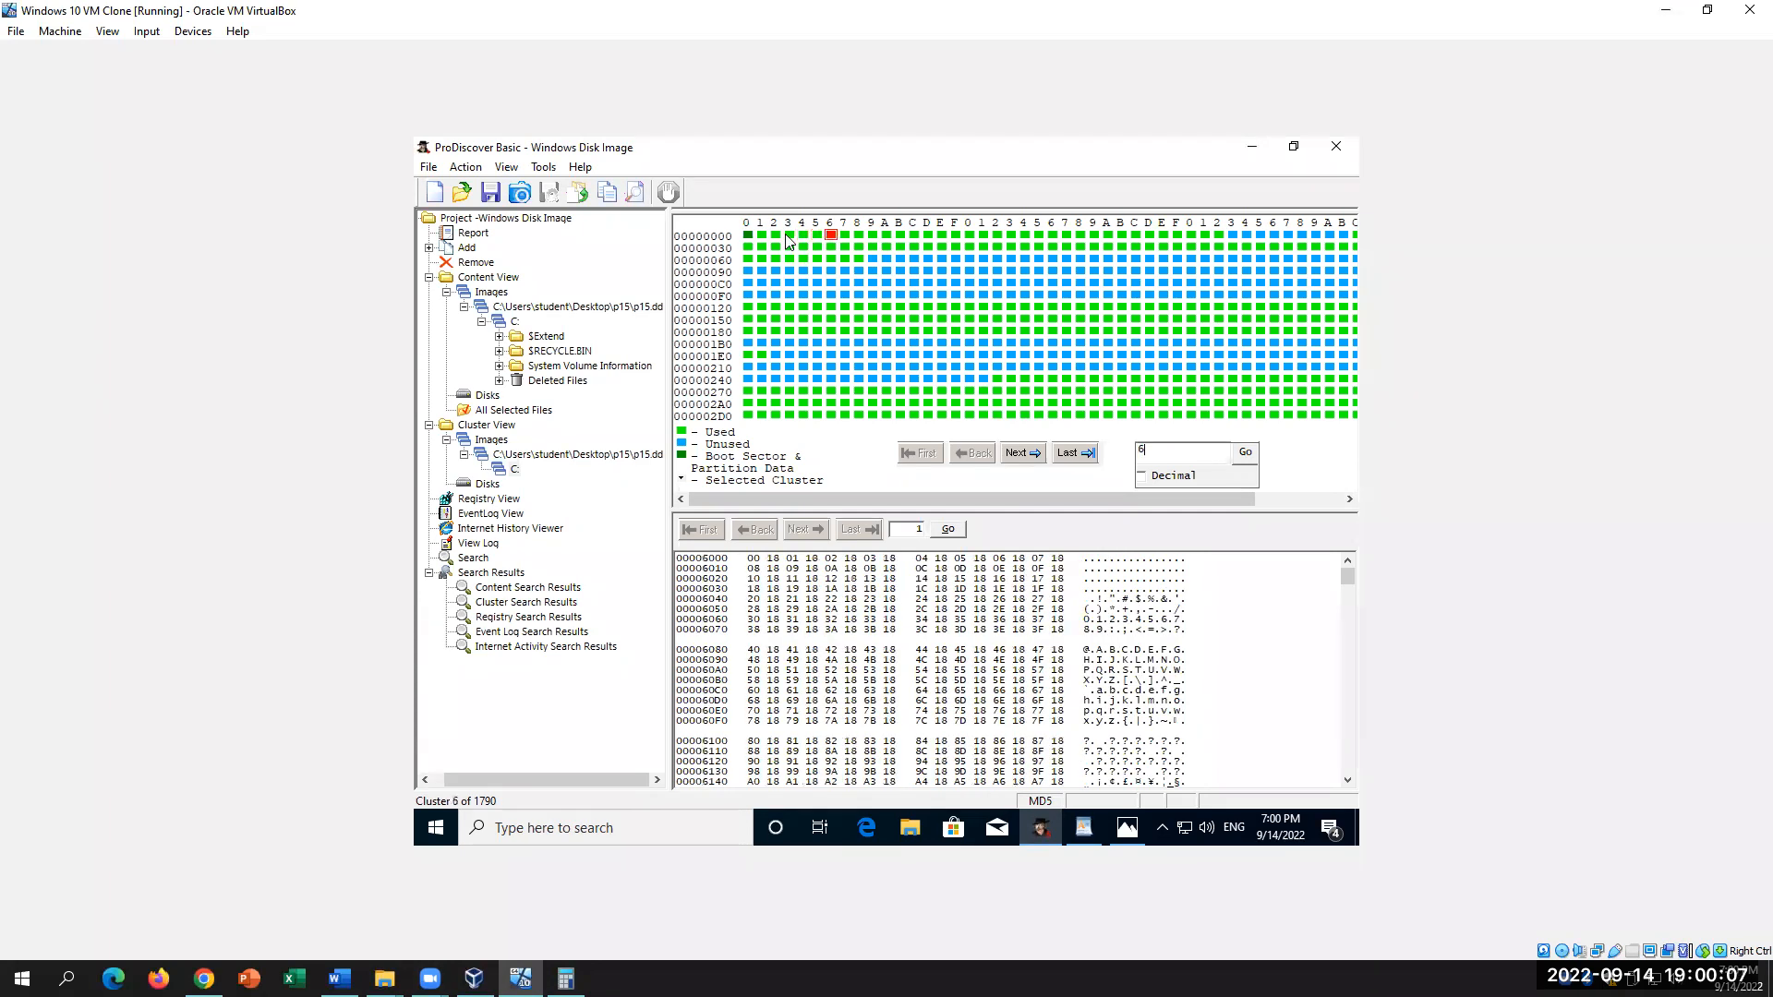
pyautogui.press('Right')
pyautogui.press('Right')
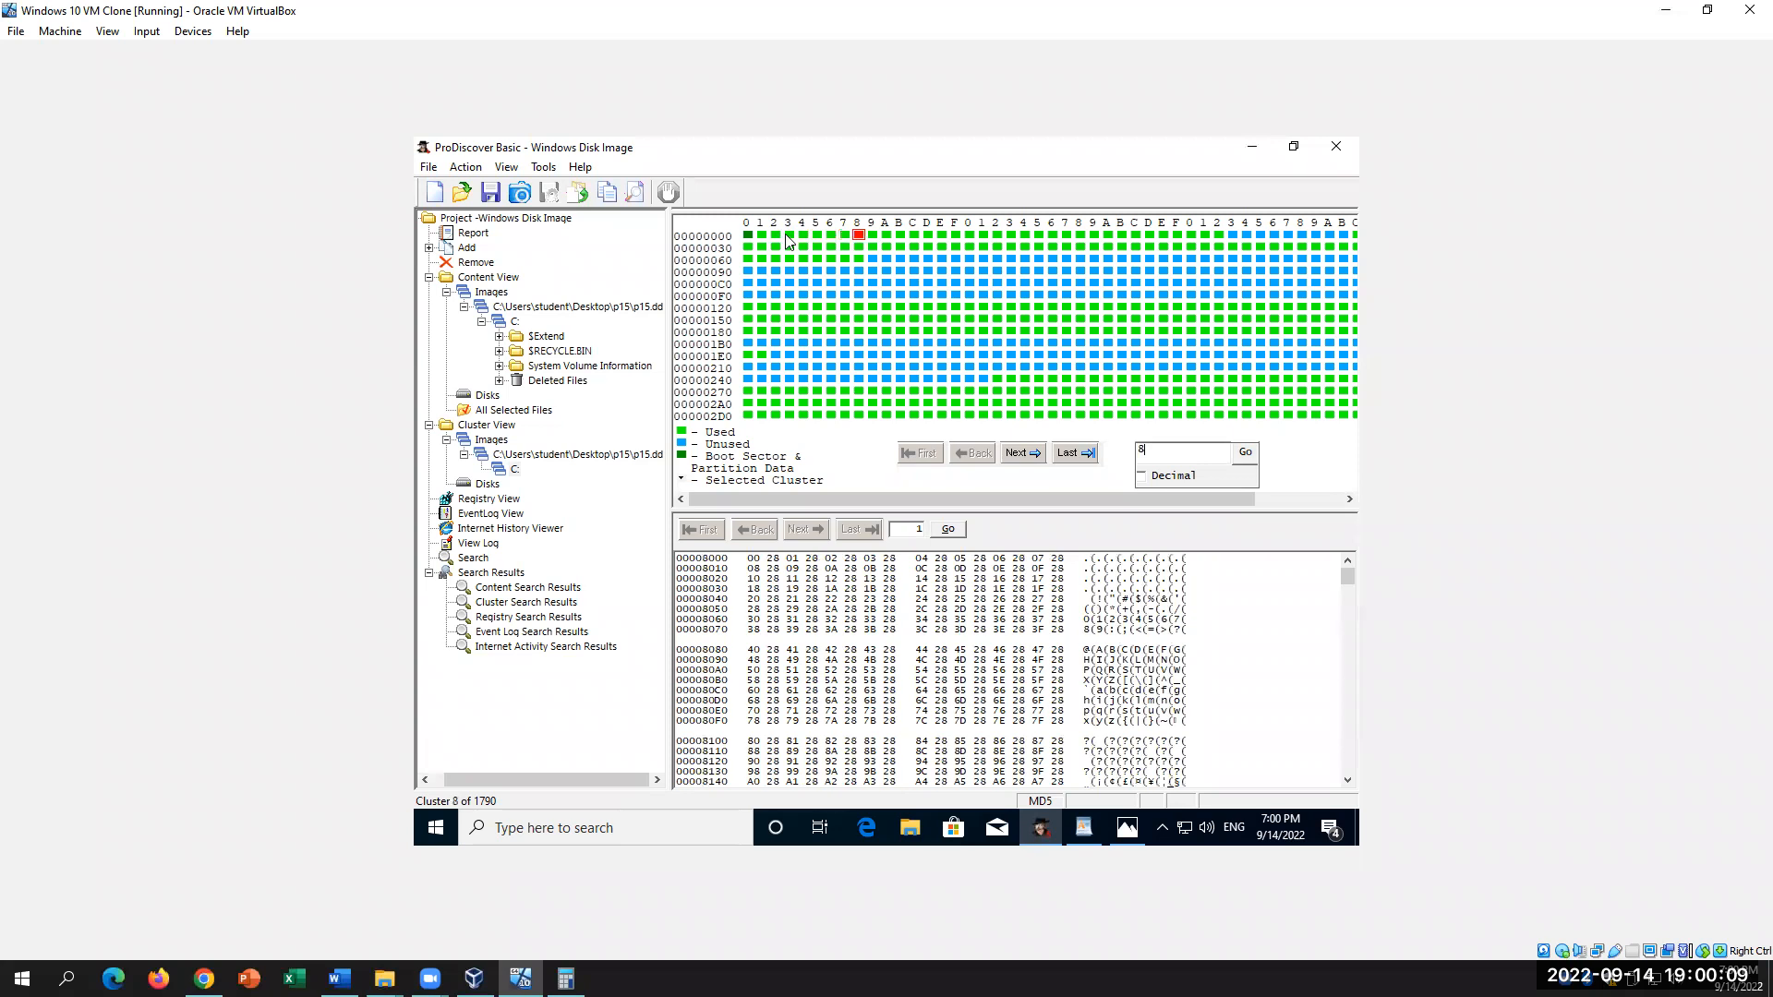
pyautogui.press('Right')
pyautogui.press('Right')
pyautogui.press('Right')
pyautogui.press('Right')
pyautogui.press('Right')
pyautogui.press('Right')
pyautogui.press('Right')
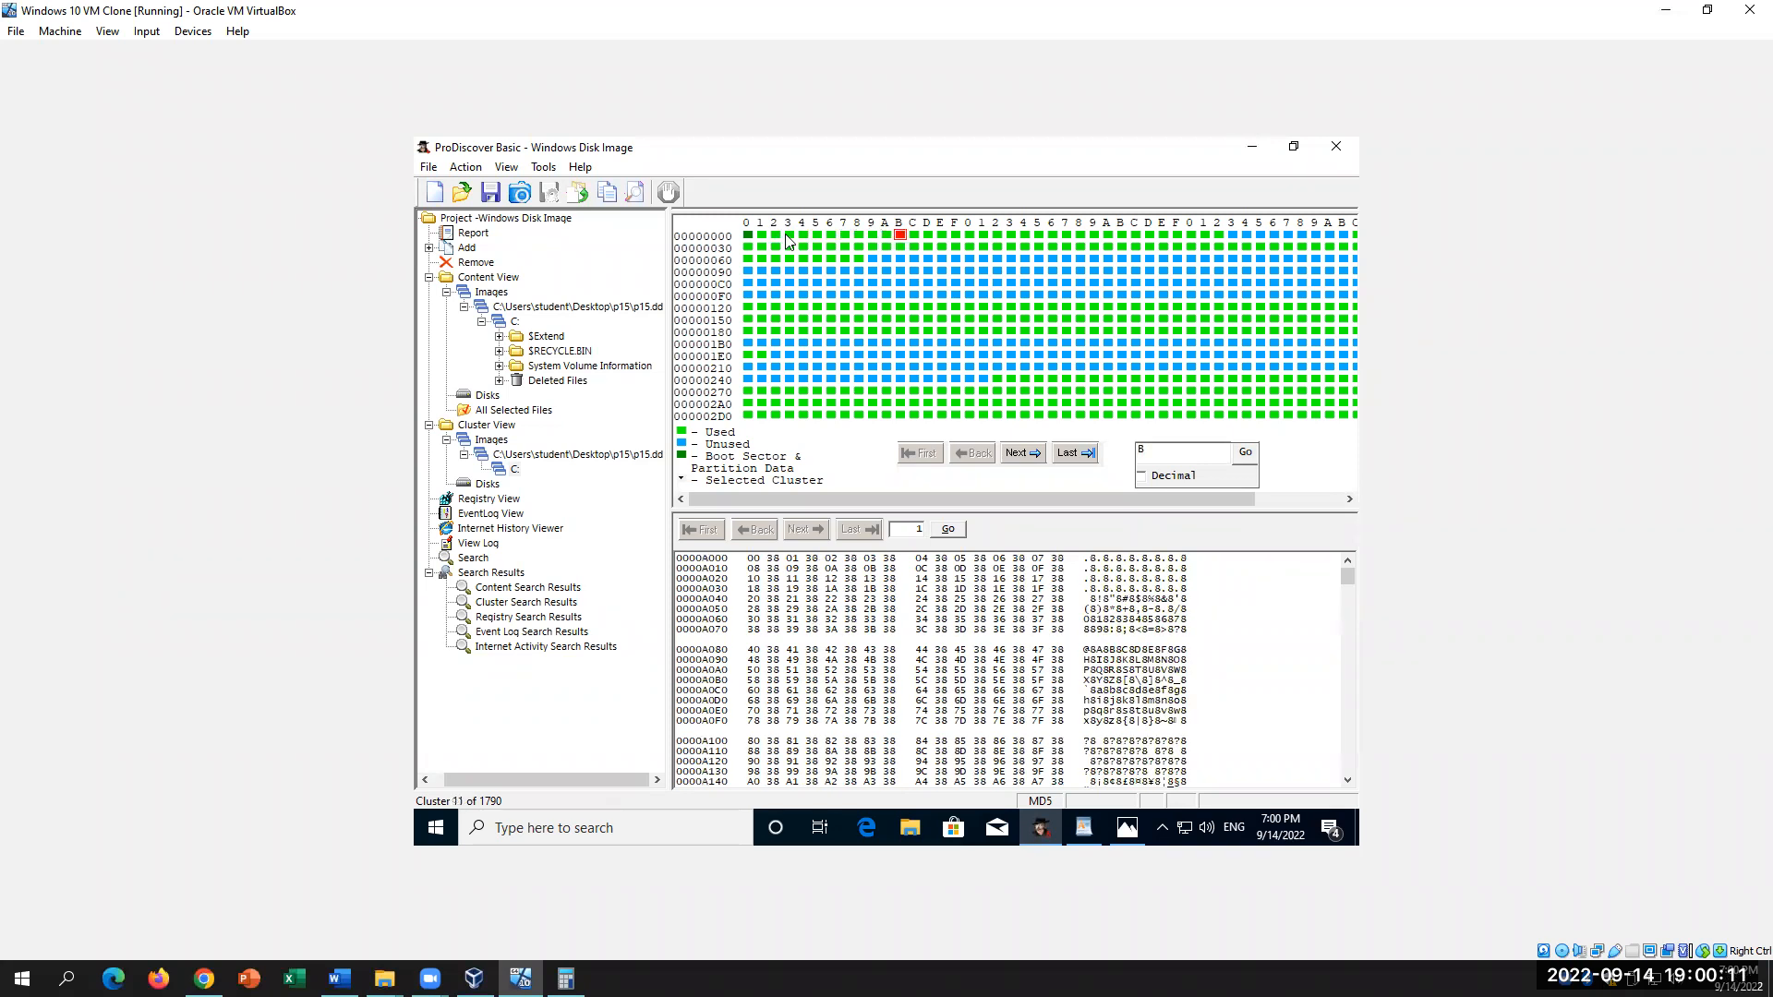
pyautogui.press('Right')
pyautogui.press('Right')
pyautogui.press('Right')
pyautogui.press('Right')
pyautogui.press('Right')
pyautogui.press('Right')
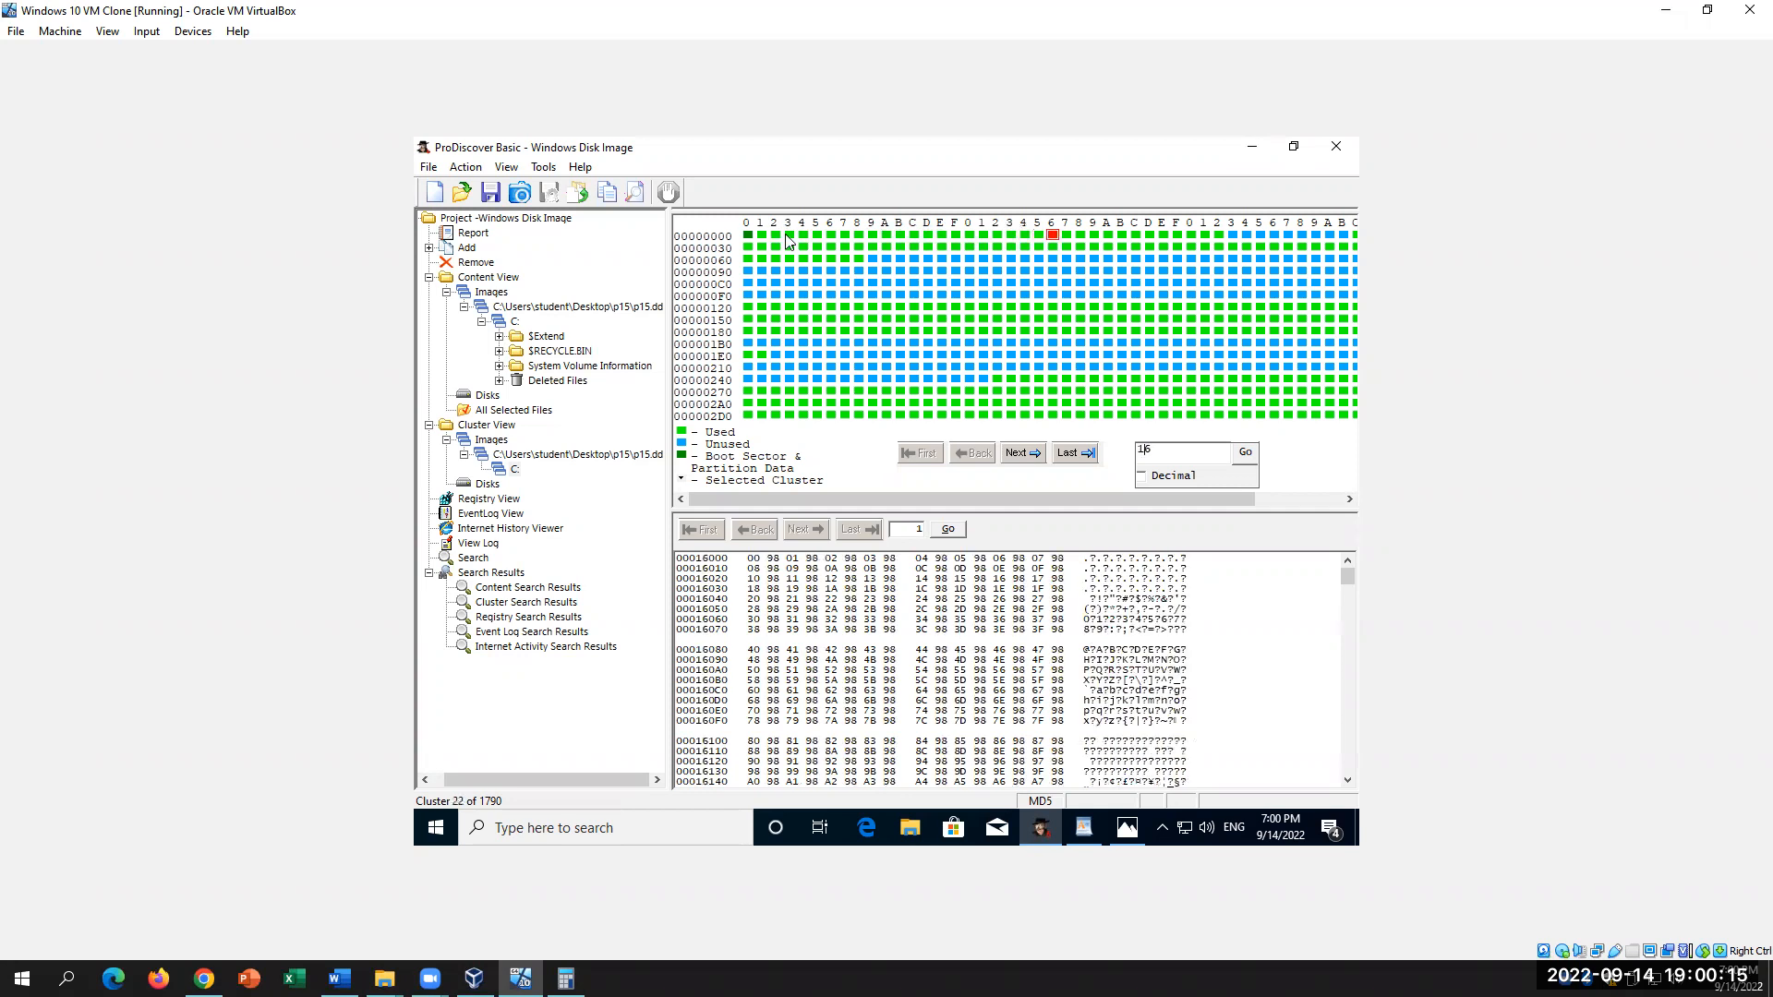
pyautogui.click(1233, 238)
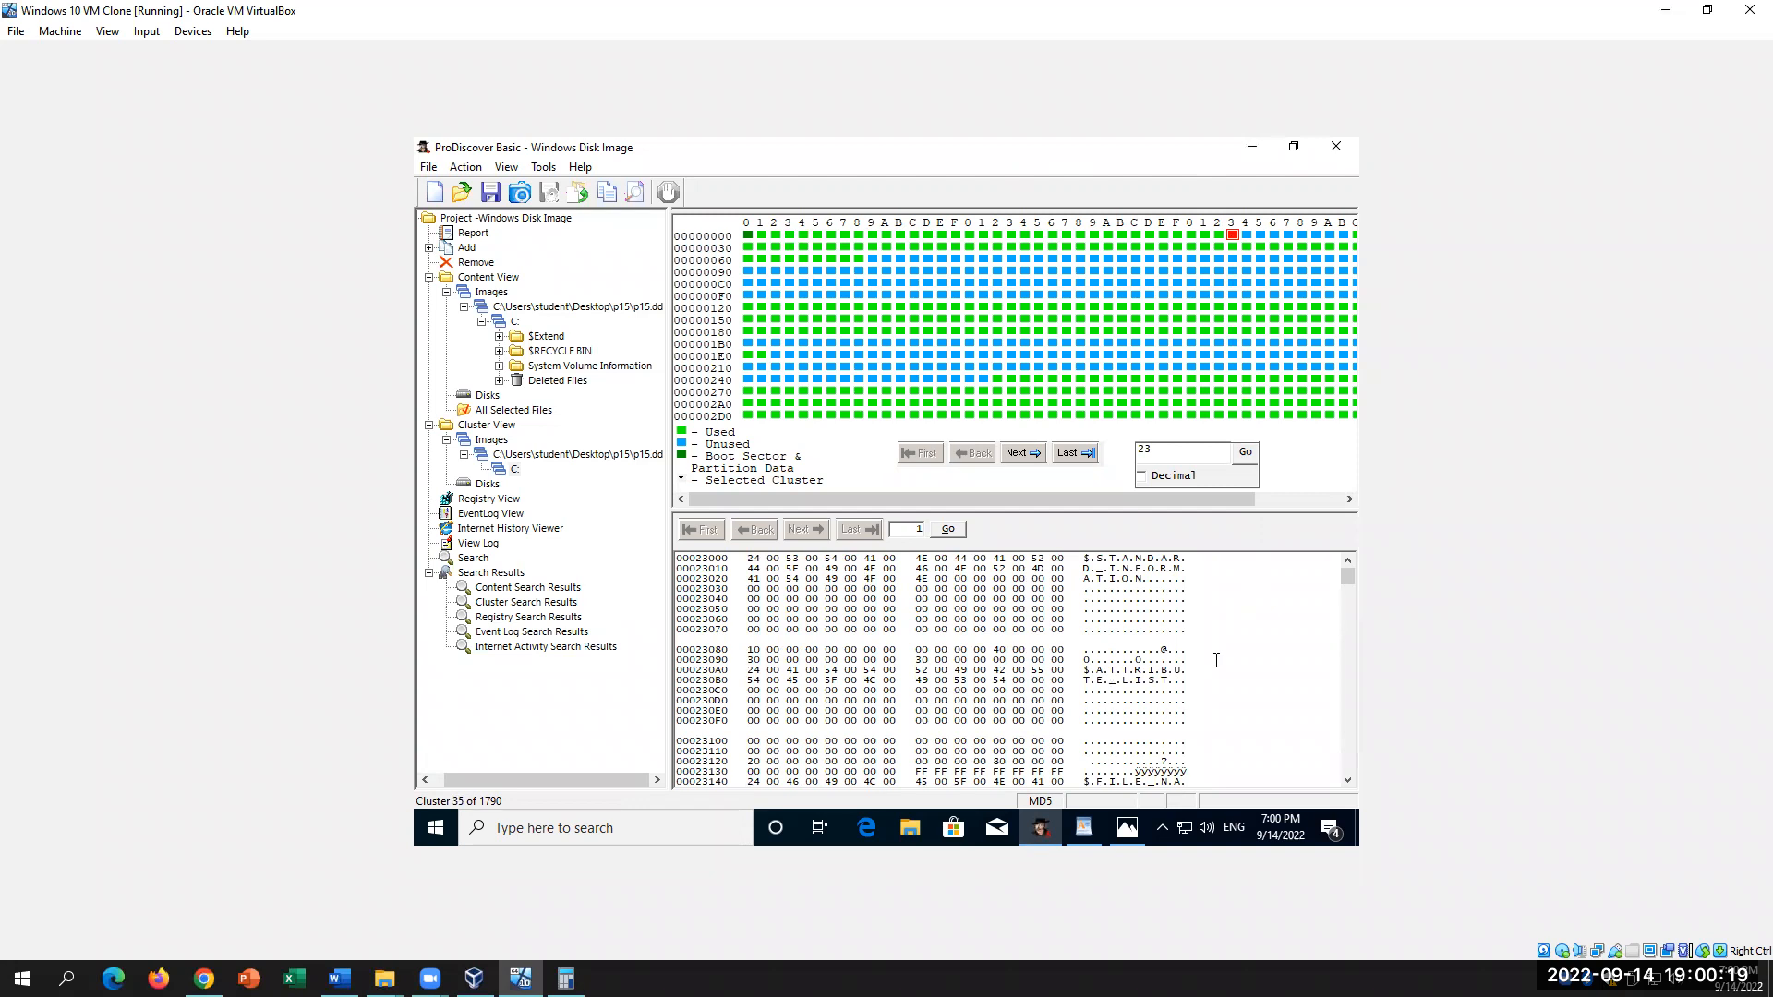
# Step: Inspect cluster 35's STANDARD INFORMATION, SECURITY DESCRIPTOR, VOLUME NAME and VOLUME INFORMATION attributes
pyautogui.moveTo(1090, 558); pyautogui.dragTo(1170, 596)
pyautogui.click(1118, 569)
pyautogui.scroll(-2, 1192, 609)
pyautogui.scroll(-3, 1192, 609)
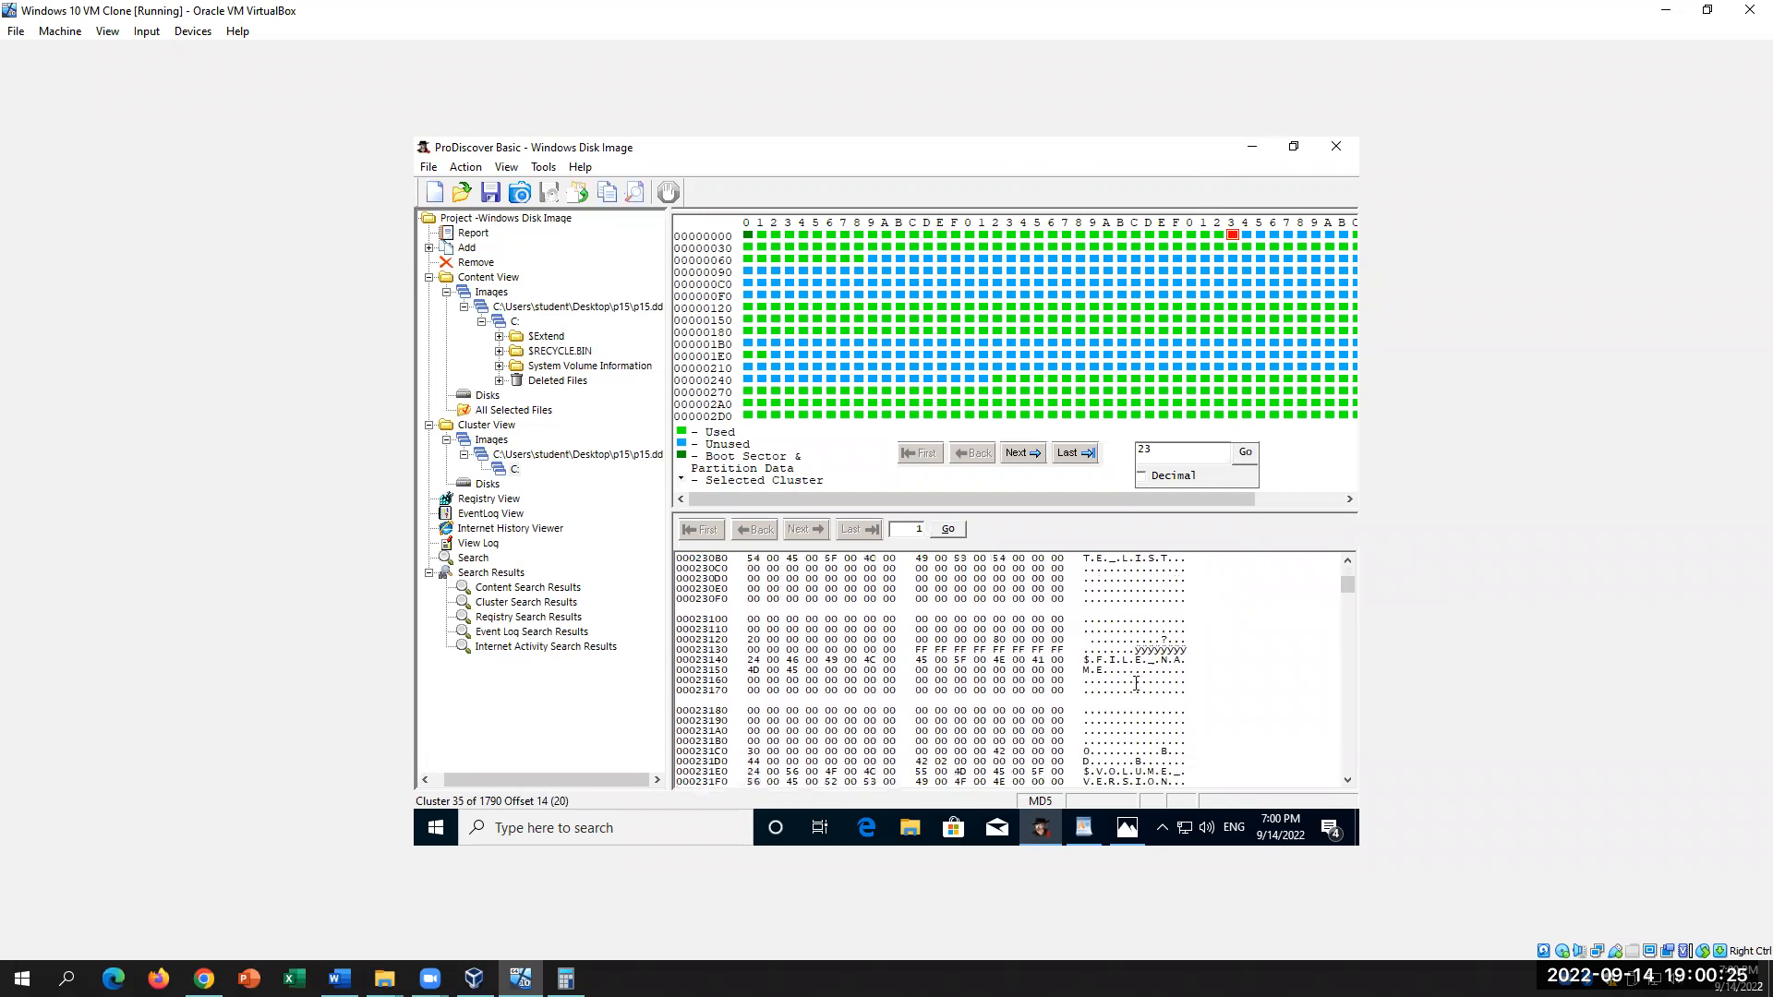
pyautogui.moveTo(1099, 650); pyautogui.dragTo(1196, 683)
pyautogui.scroll(-5, 1210, 689)
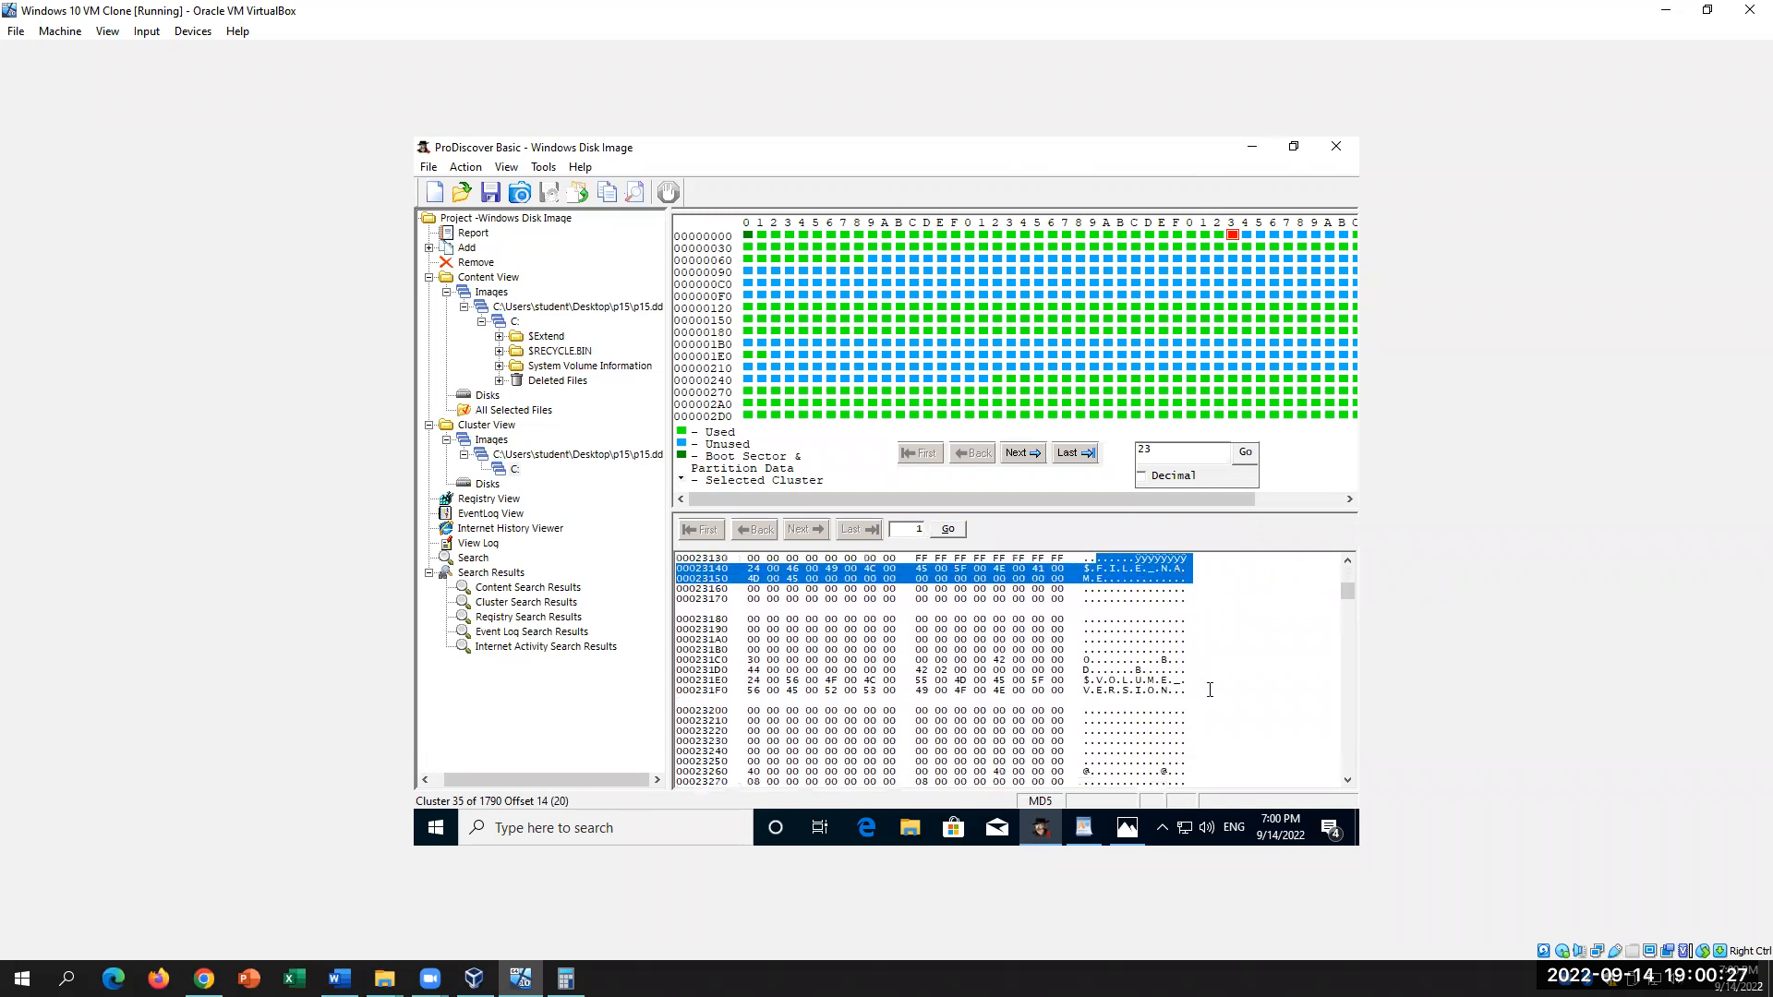
pyautogui.scroll(-5, 1211, 689)
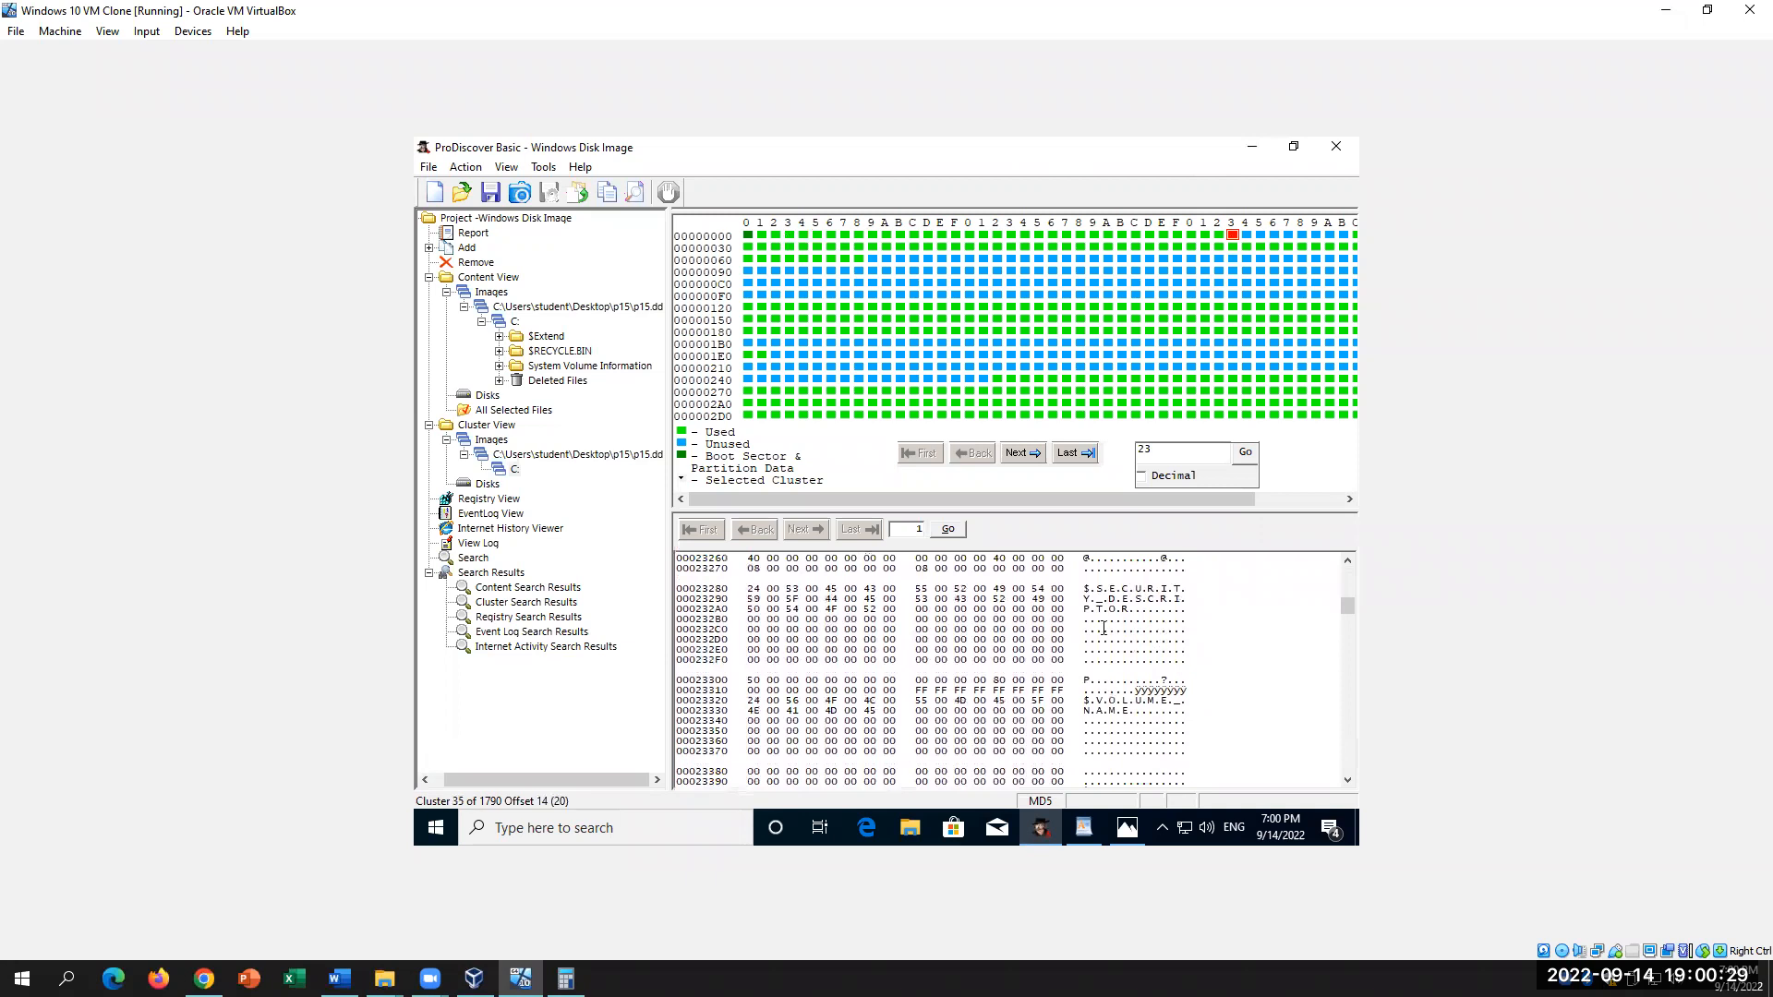
pyautogui.moveTo(1087, 587); pyautogui.dragTo(1133, 618)
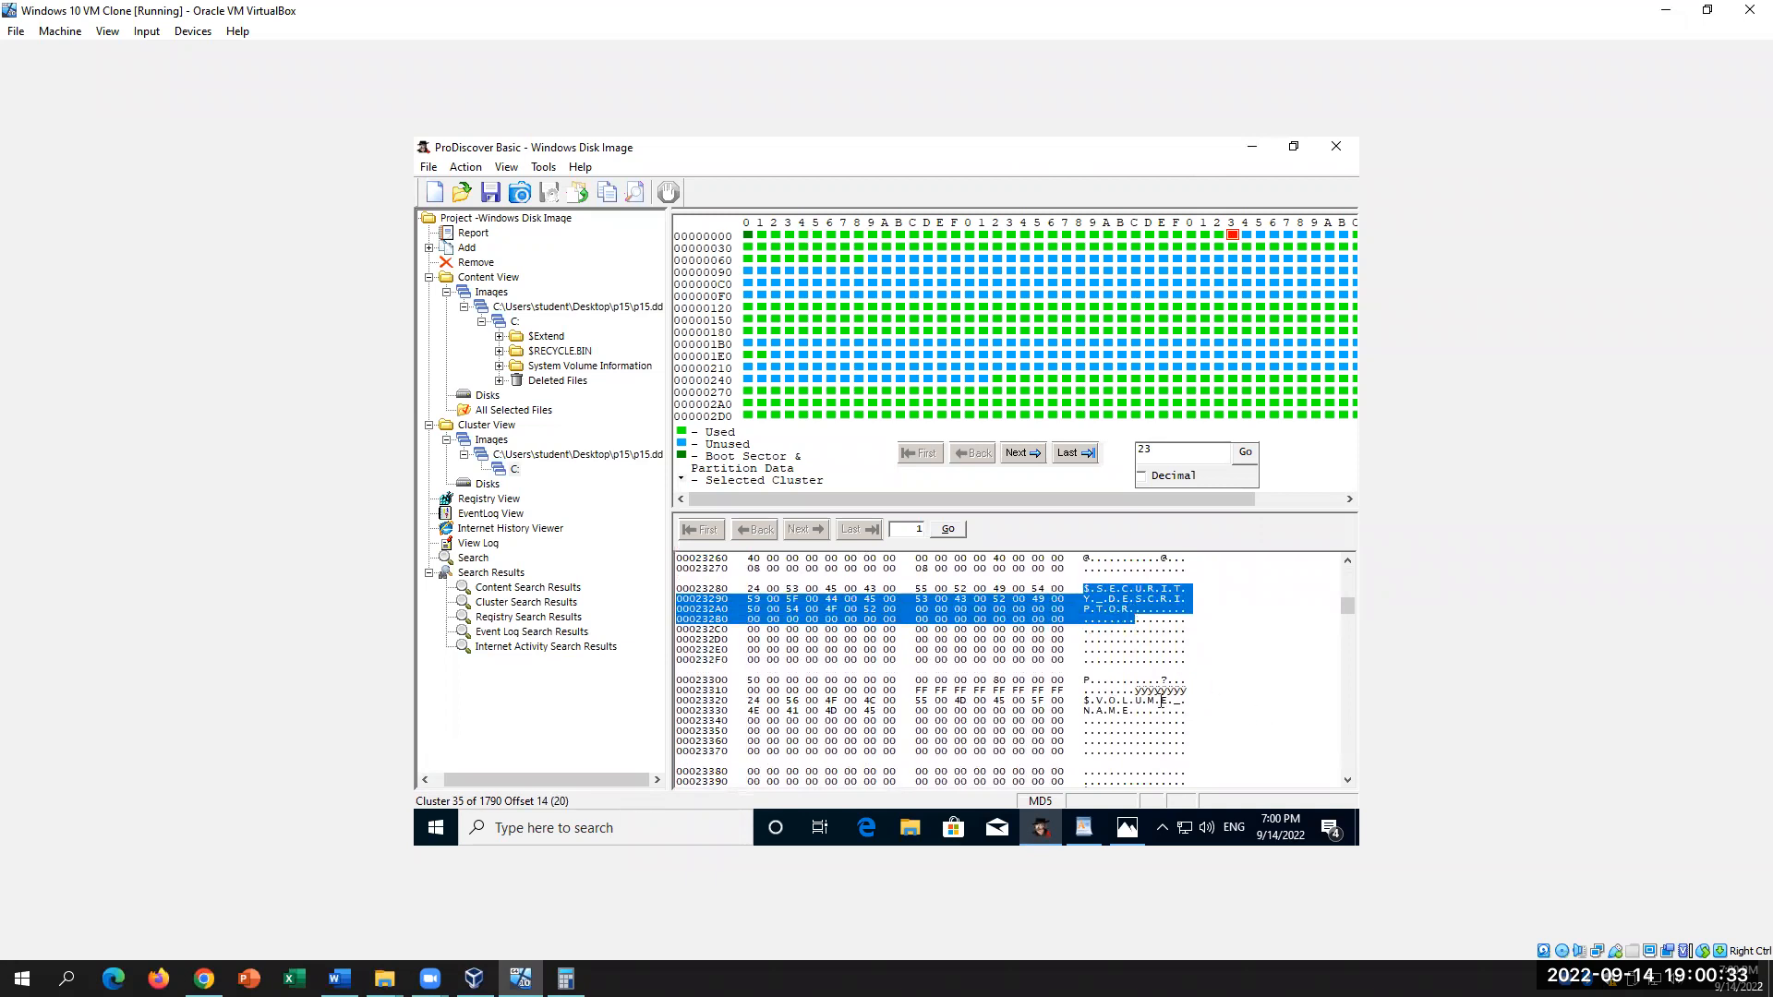
pyautogui.moveTo(1084, 680); pyautogui.dragTo(1166, 718)
pyautogui.scroll(-3, 1206, 780)
pyautogui.click(1089, 689)
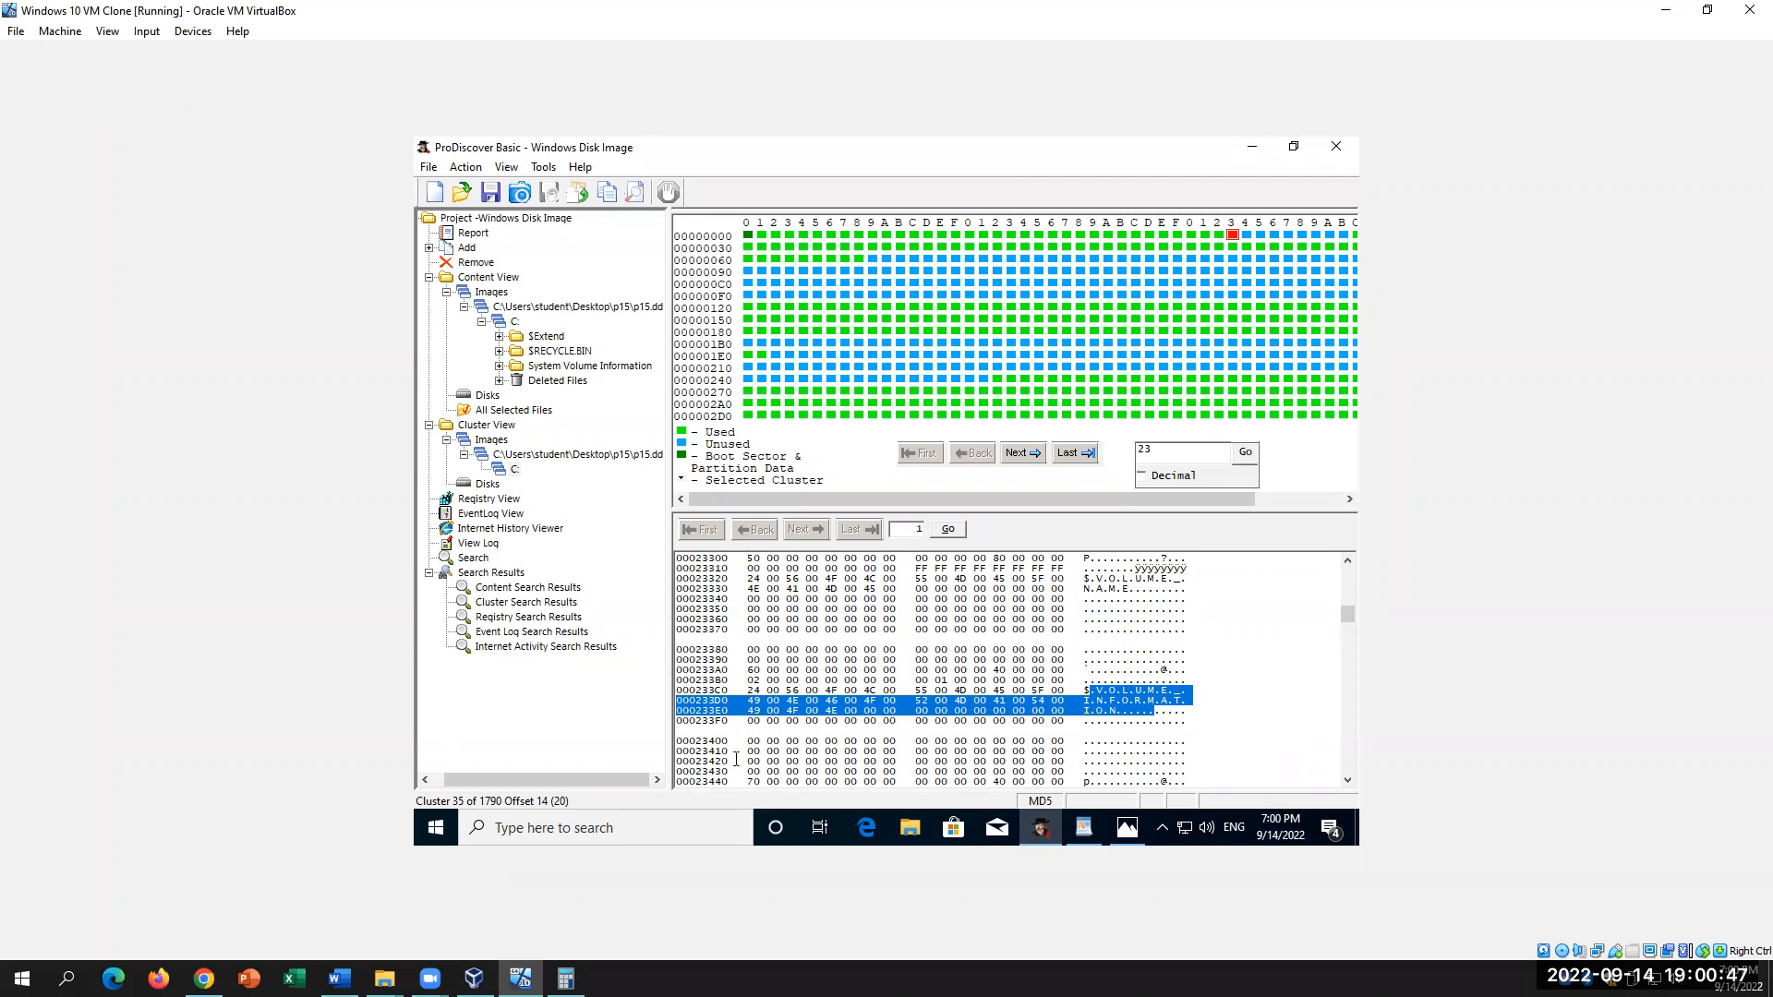
# Step: Check the Word lab, then display cluster 0 with its NTFS boot sector
pyautogui.click(338, 978)
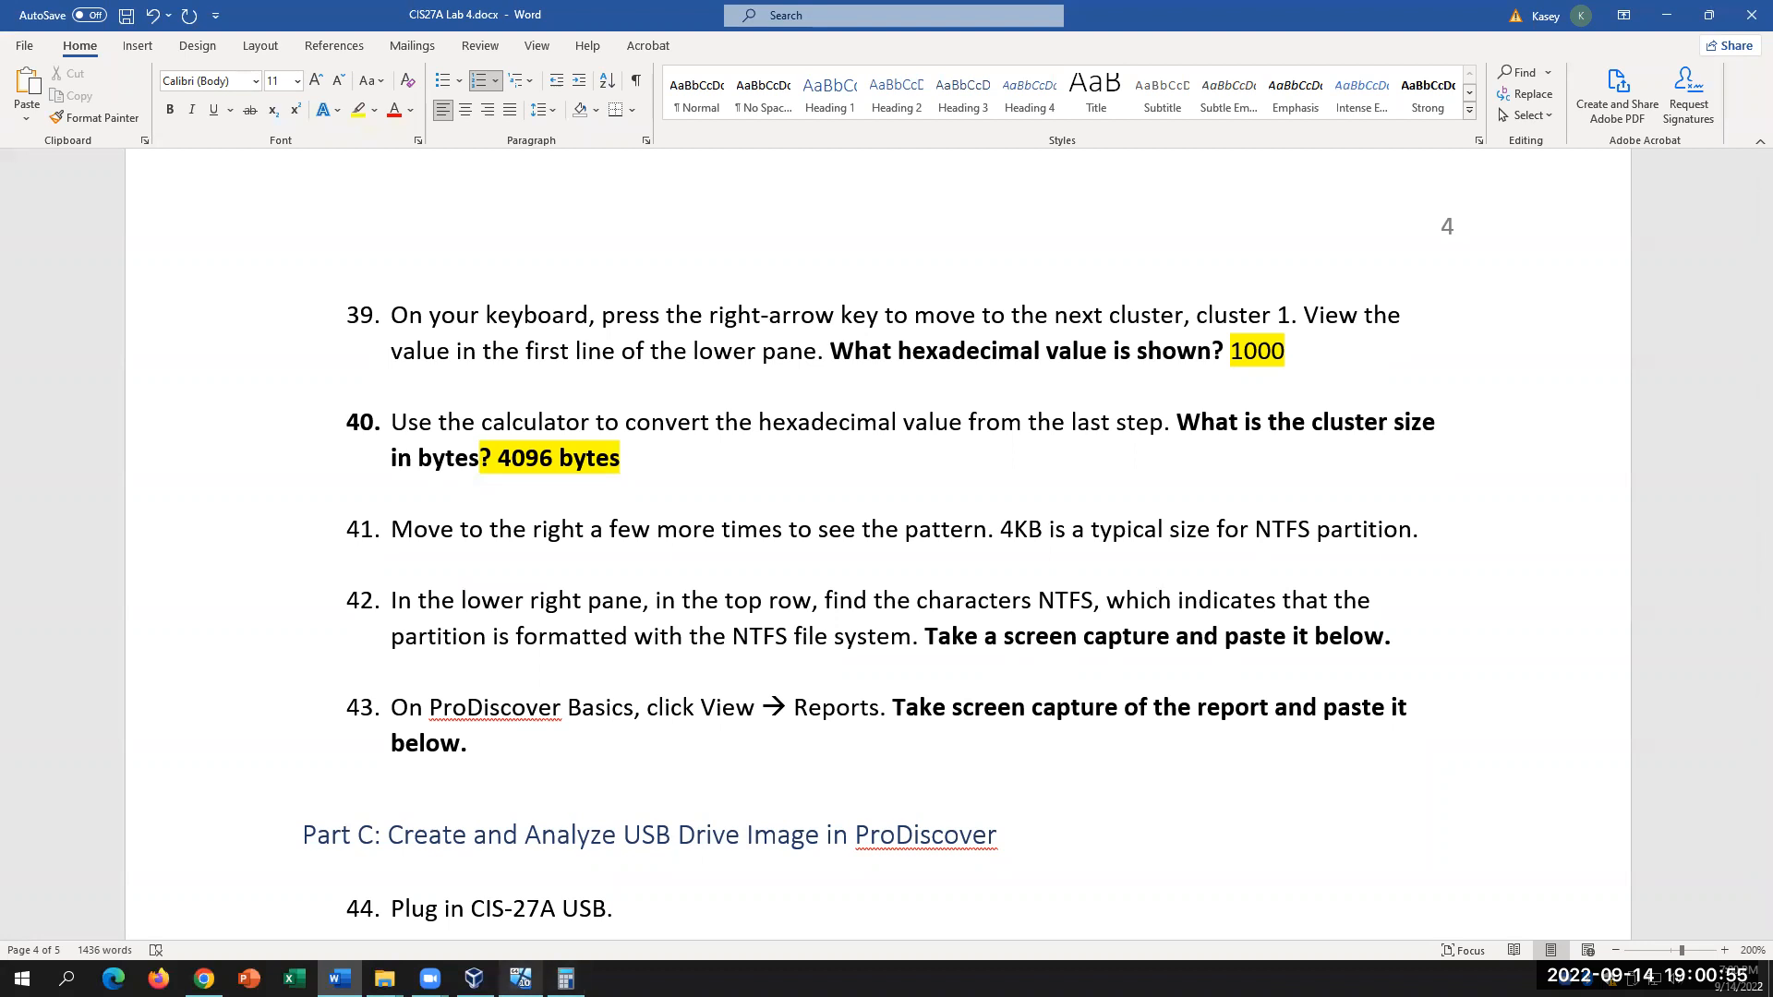
pyautogui.click(519, 978)
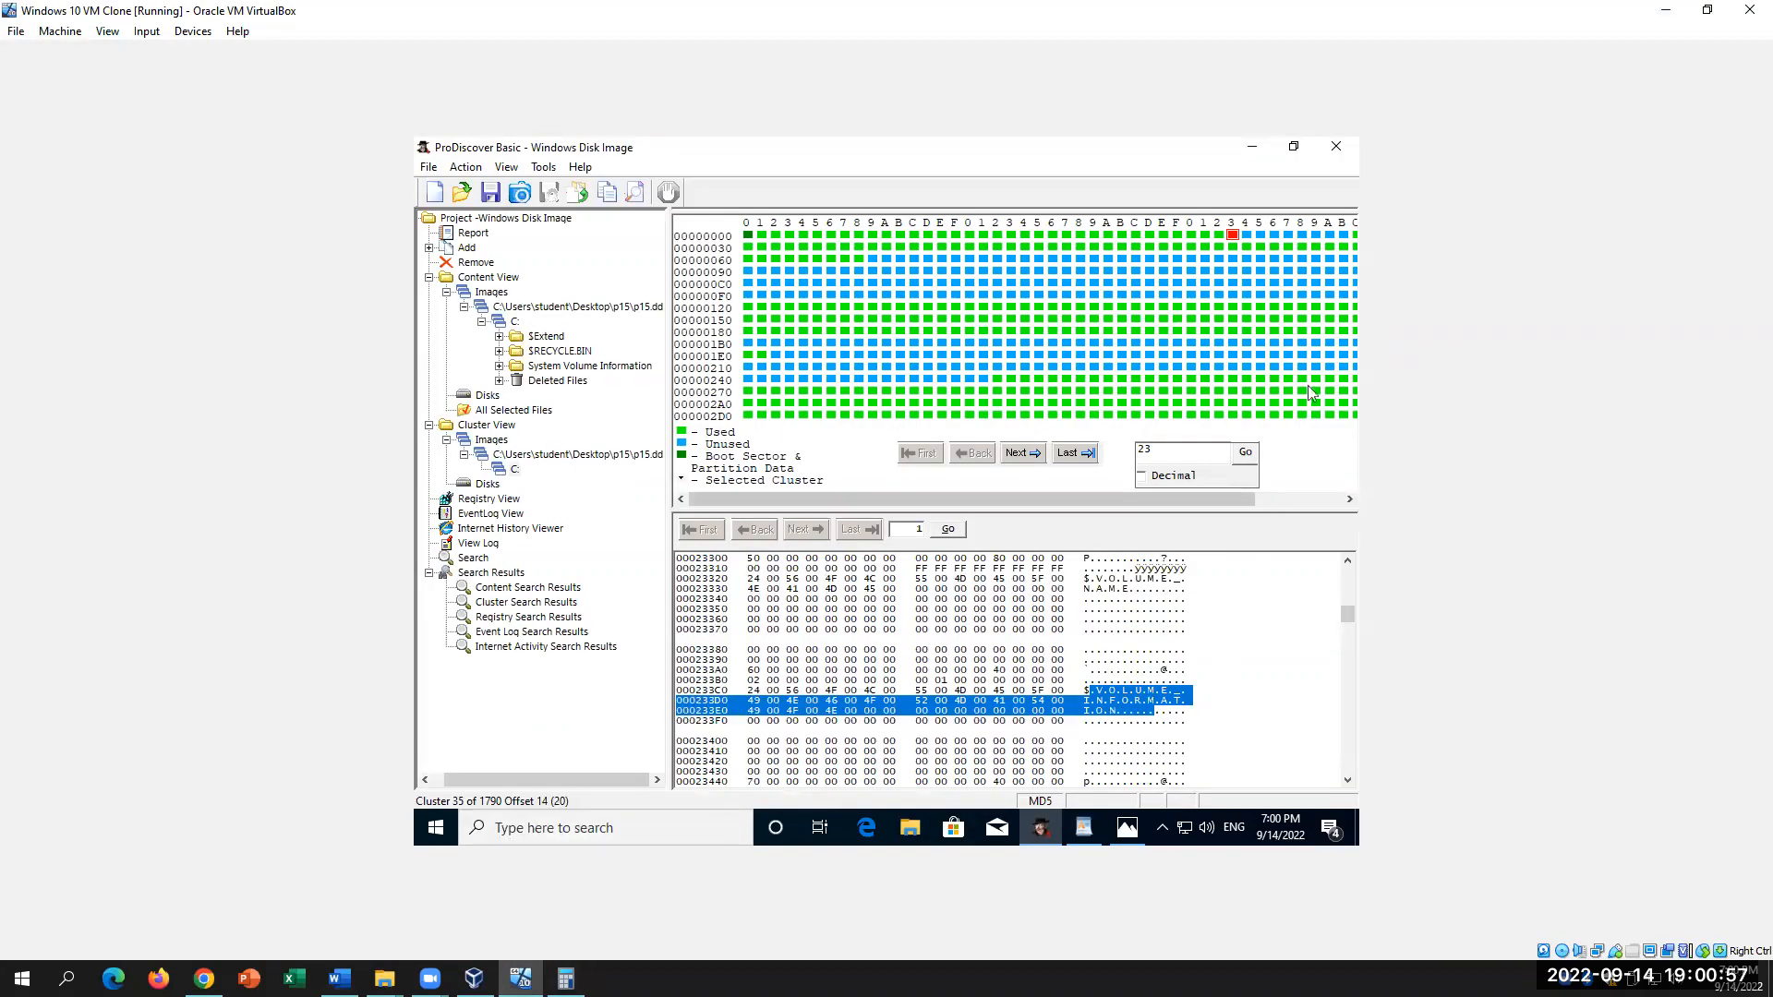
pyautogui.click(749, 235)
pyautogui.moveTo(1347, 615); pyautogui.dragTo(1348, 572)
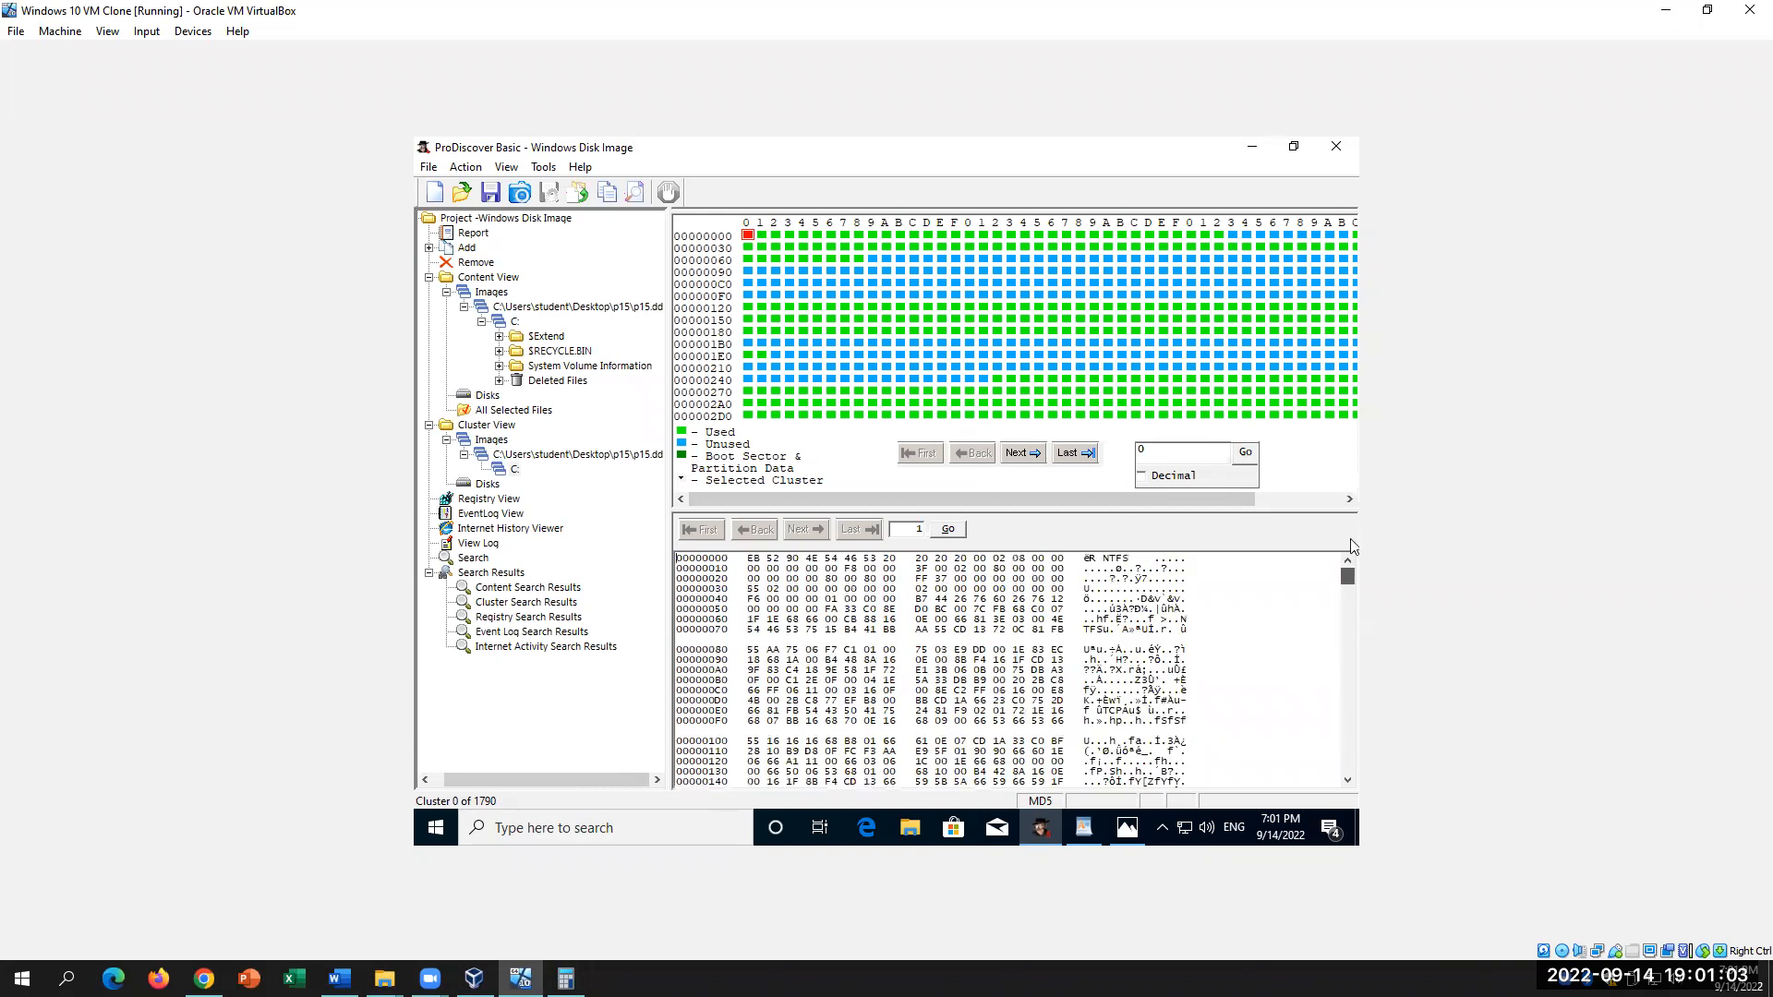
# Step: Select 'NTFS' in cluster 0's first hex row and review item 42's screen-capture instruction in Word
pyautogui.click(1100, 557)
pyautogui.moveTo(1101, 553); pyautogui.dragTo(1097, 560)
pyautogui.click(339, 978)
pyautogui.scroll(-1, 1057, 710)
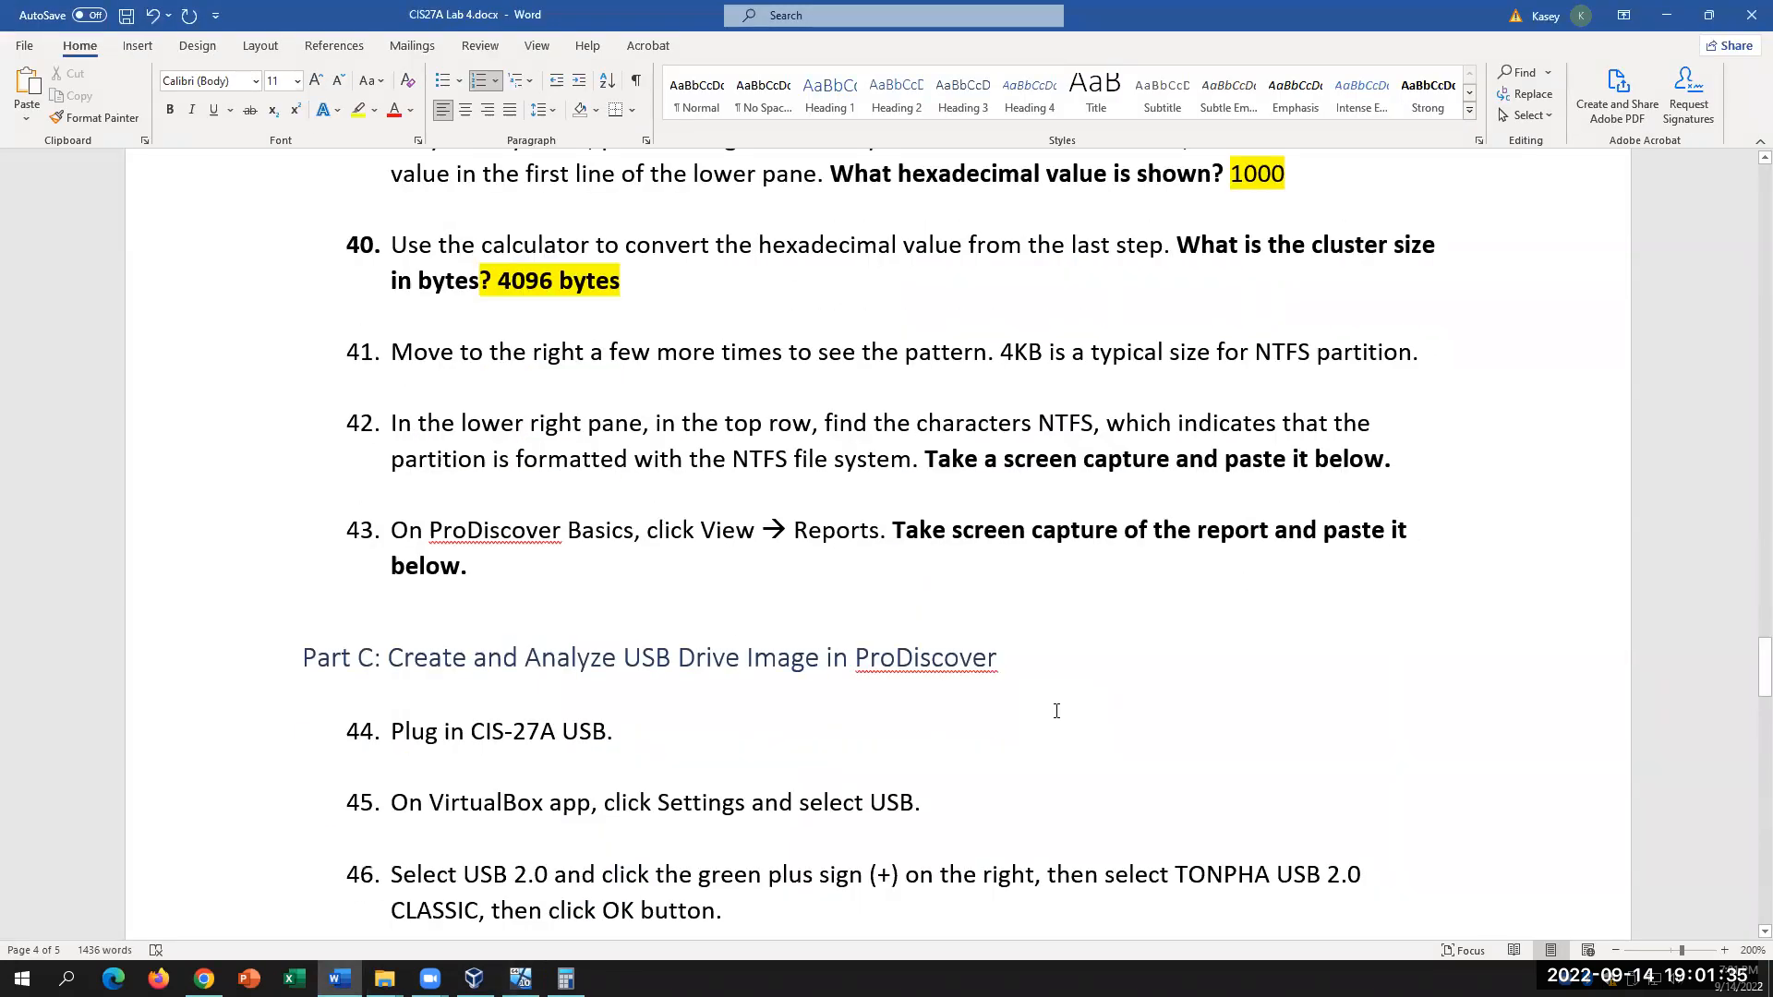
pyautogui.moveTo(951, 461); pyautogui.dragTo(1228, 492)
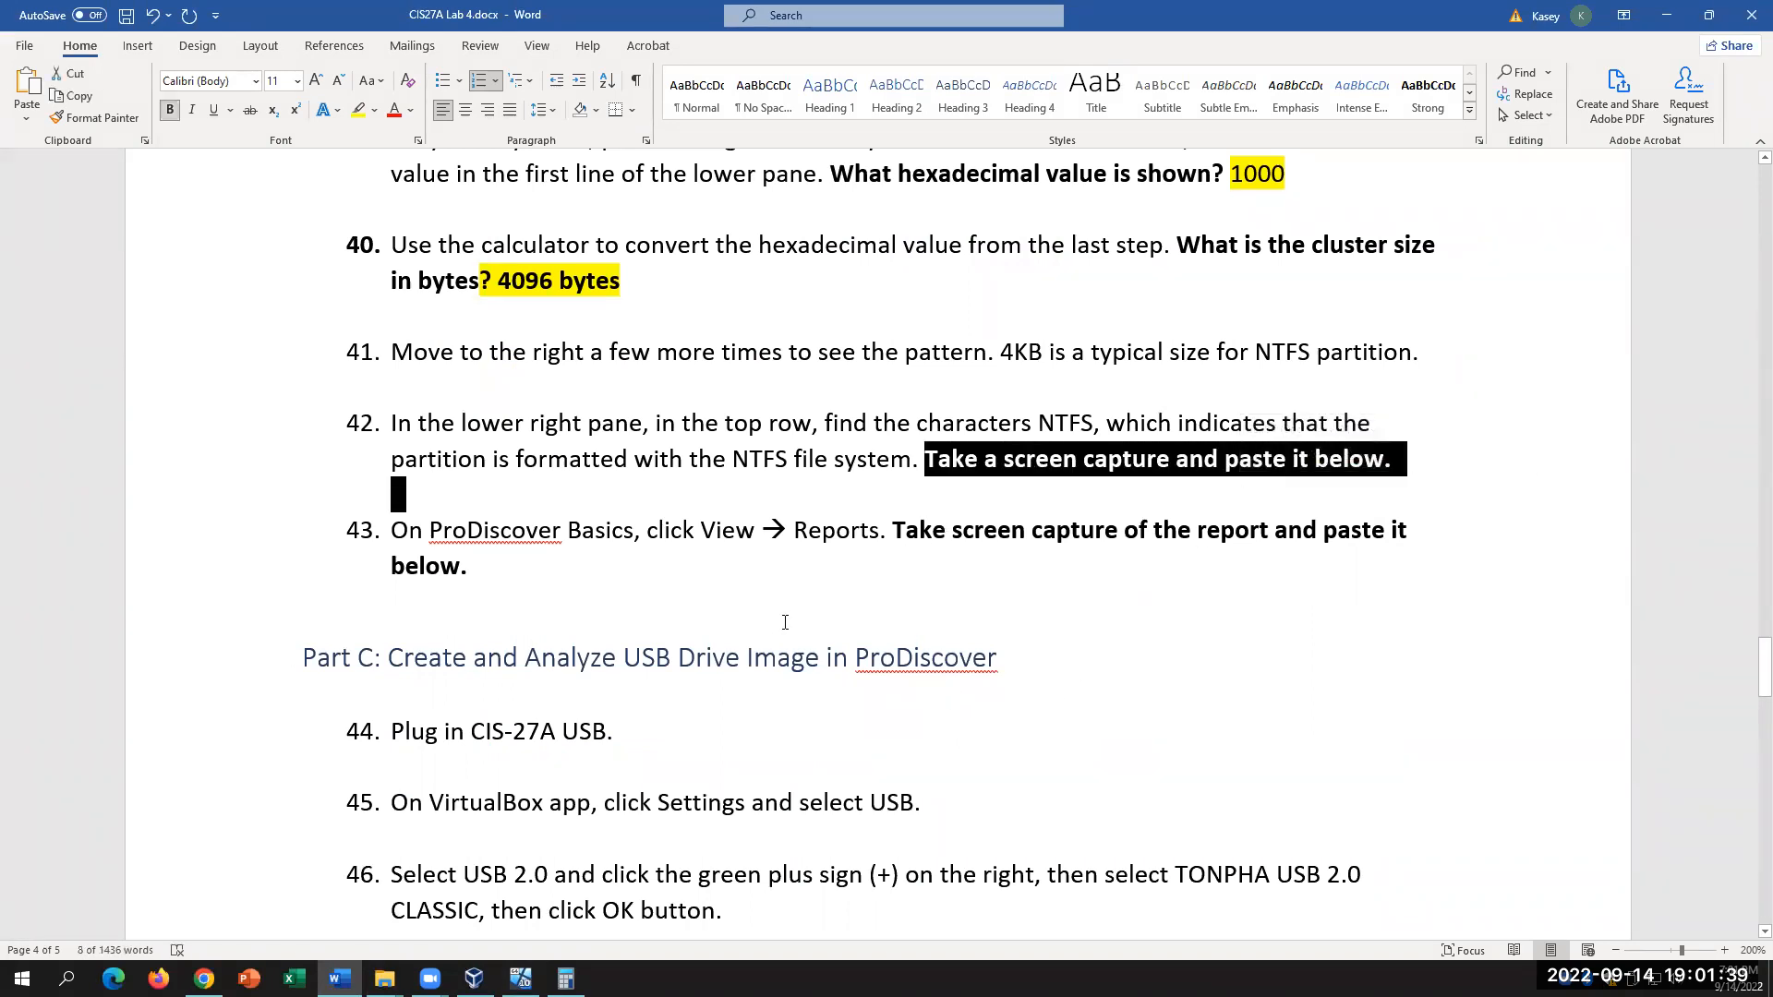
pyautogui.click(520, 978)
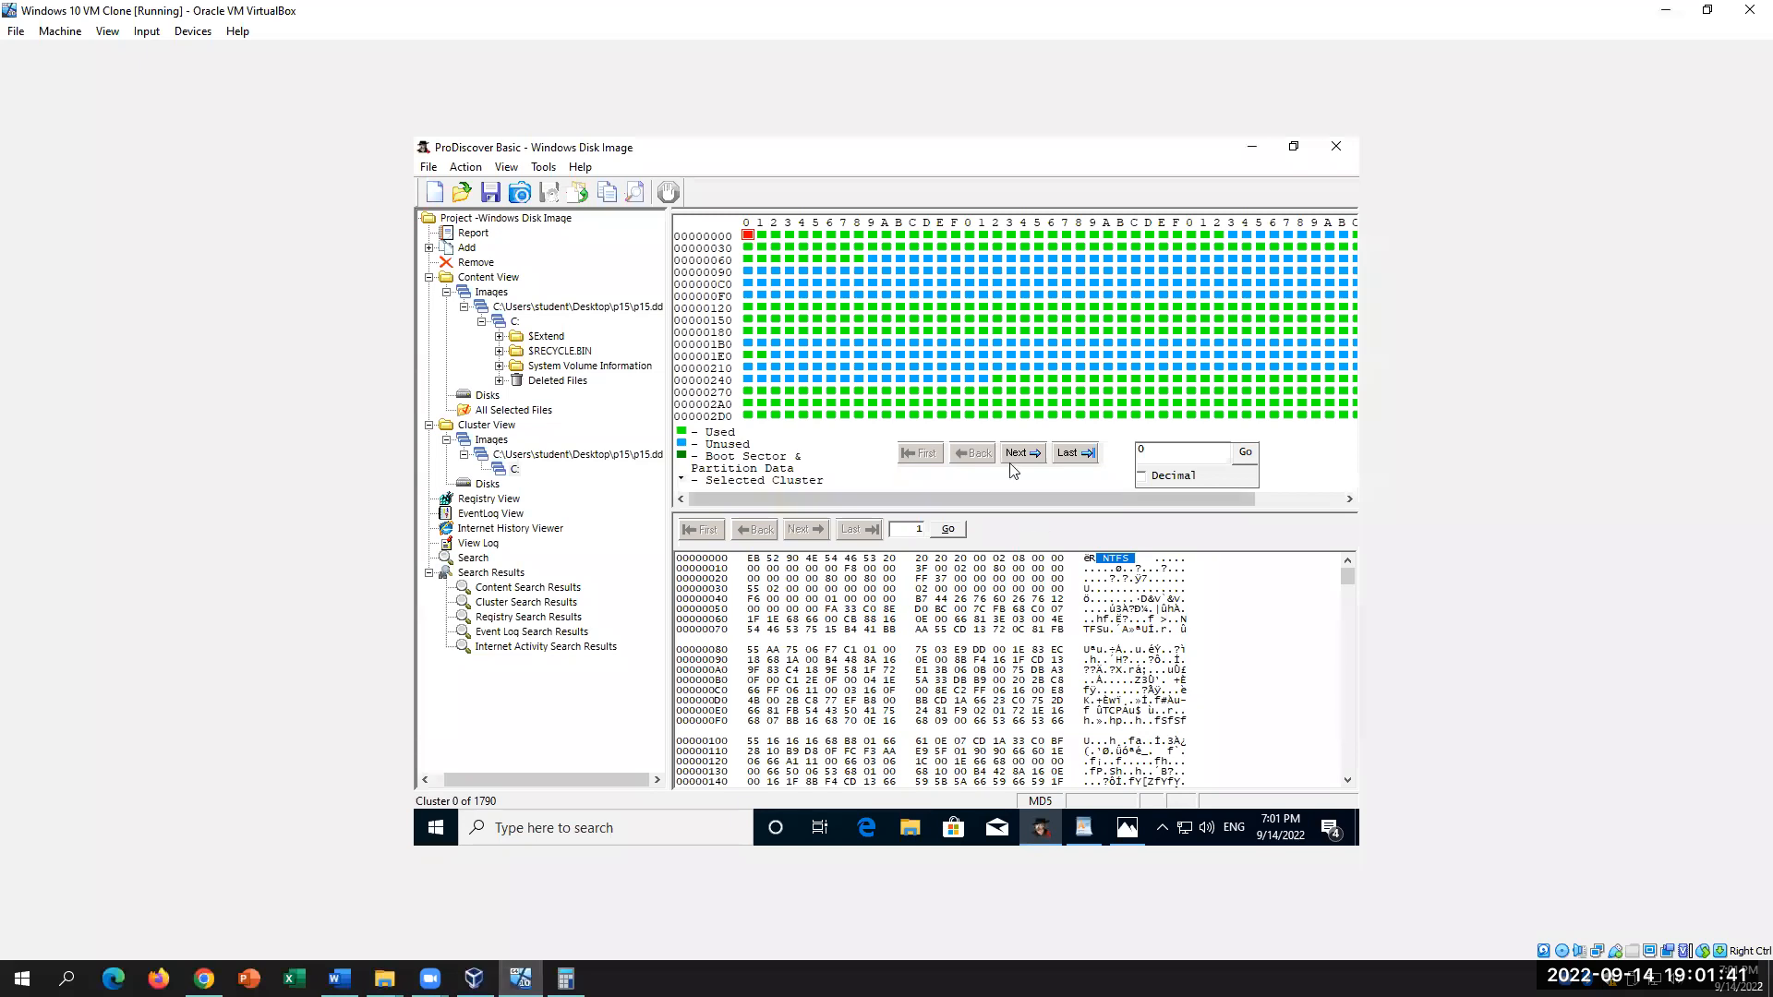
pyautogui.click(543, 167)
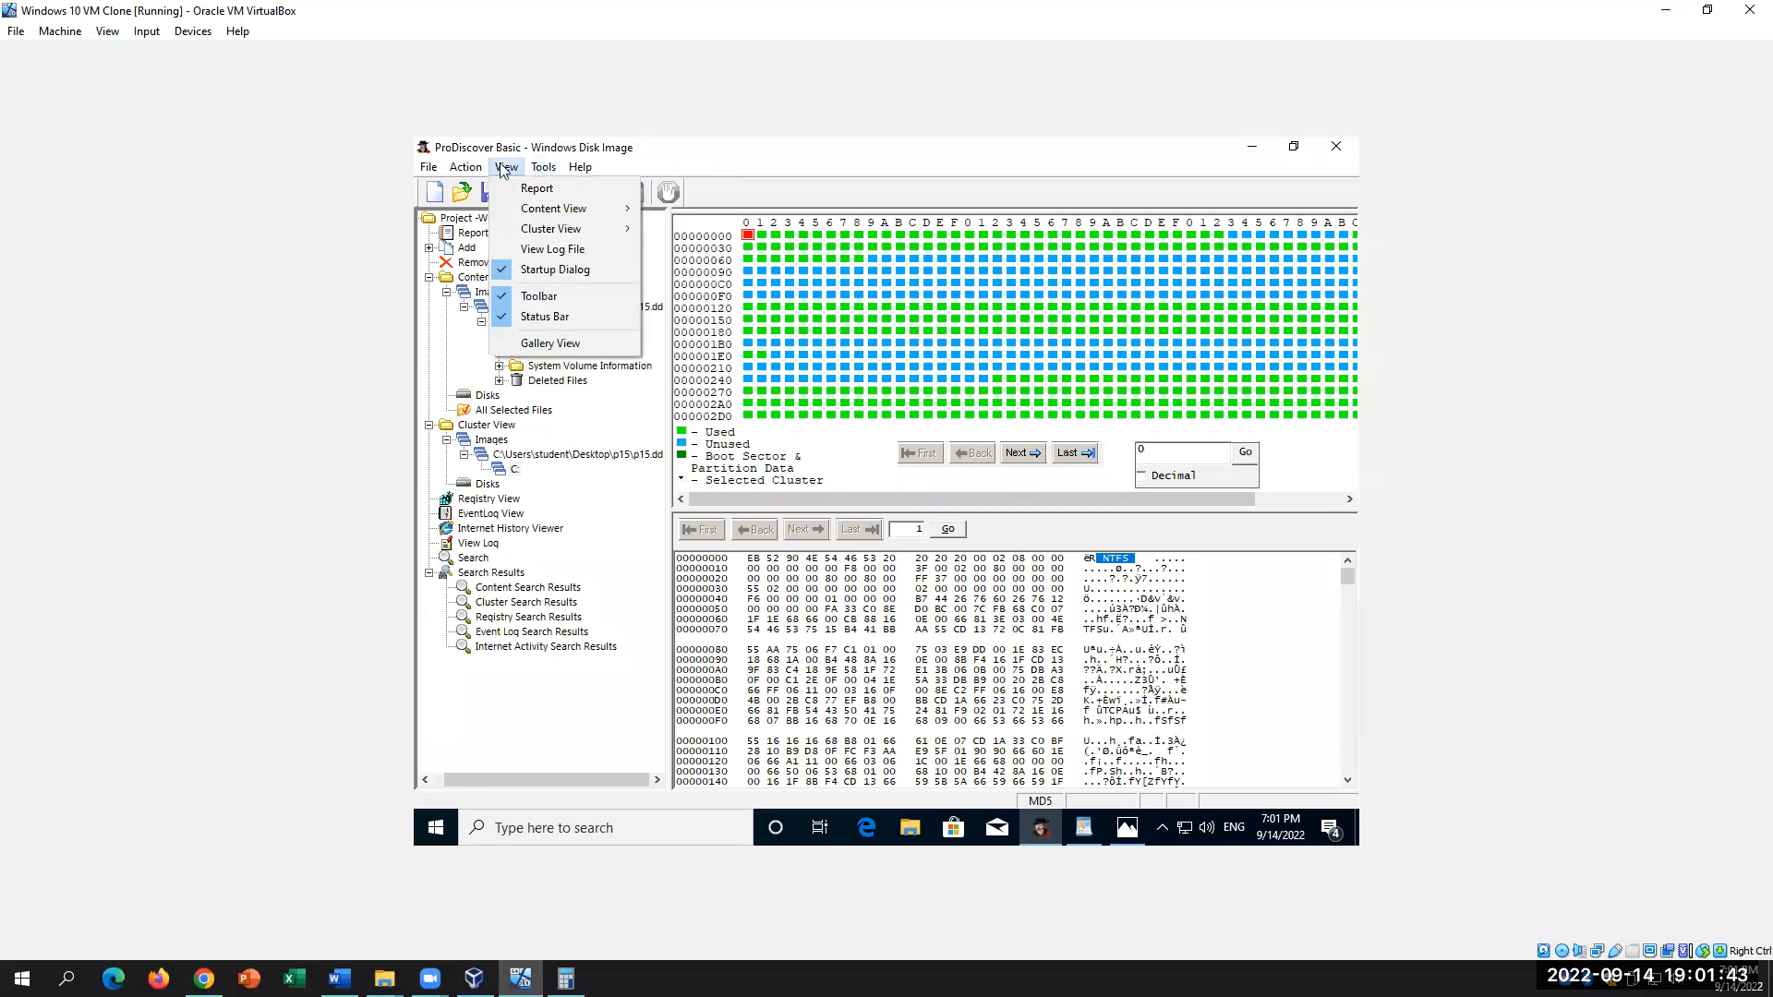
# Step: Open the p15.dd project report and review the Hard Disk C: details and Disks-to-Search Results sections
pyautogui.click(534, 188)
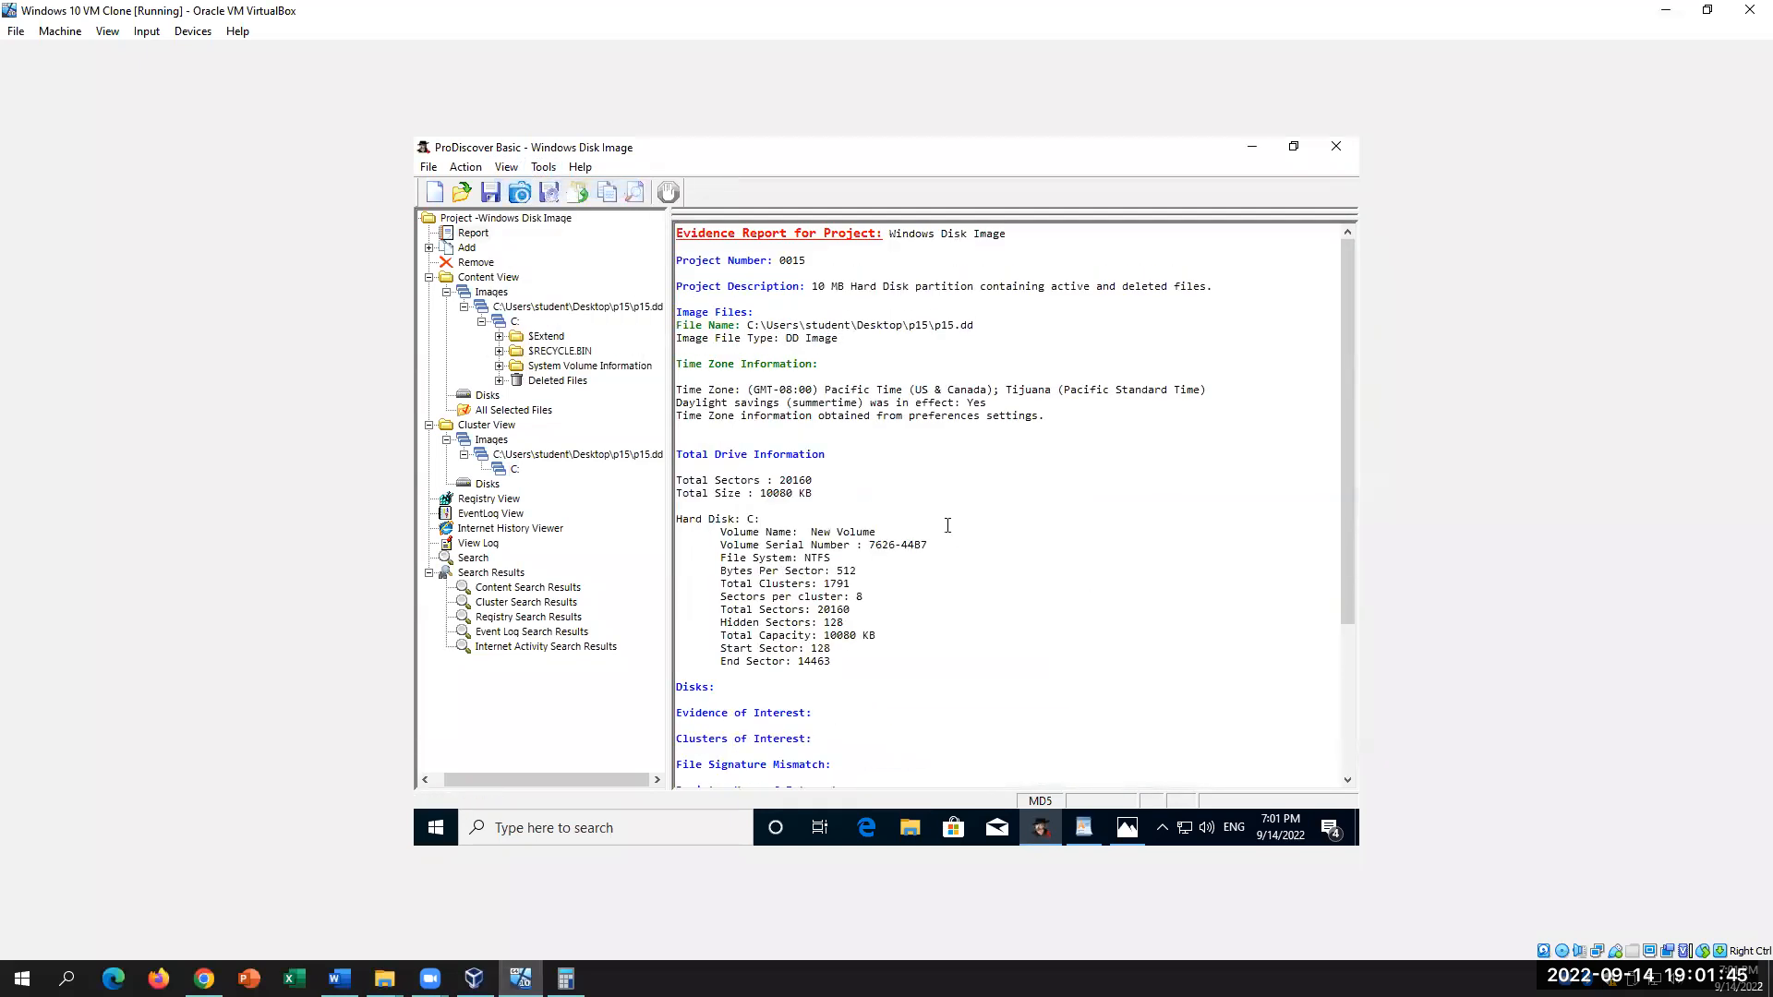
pyautogui.scroll(-4, 947, 525)
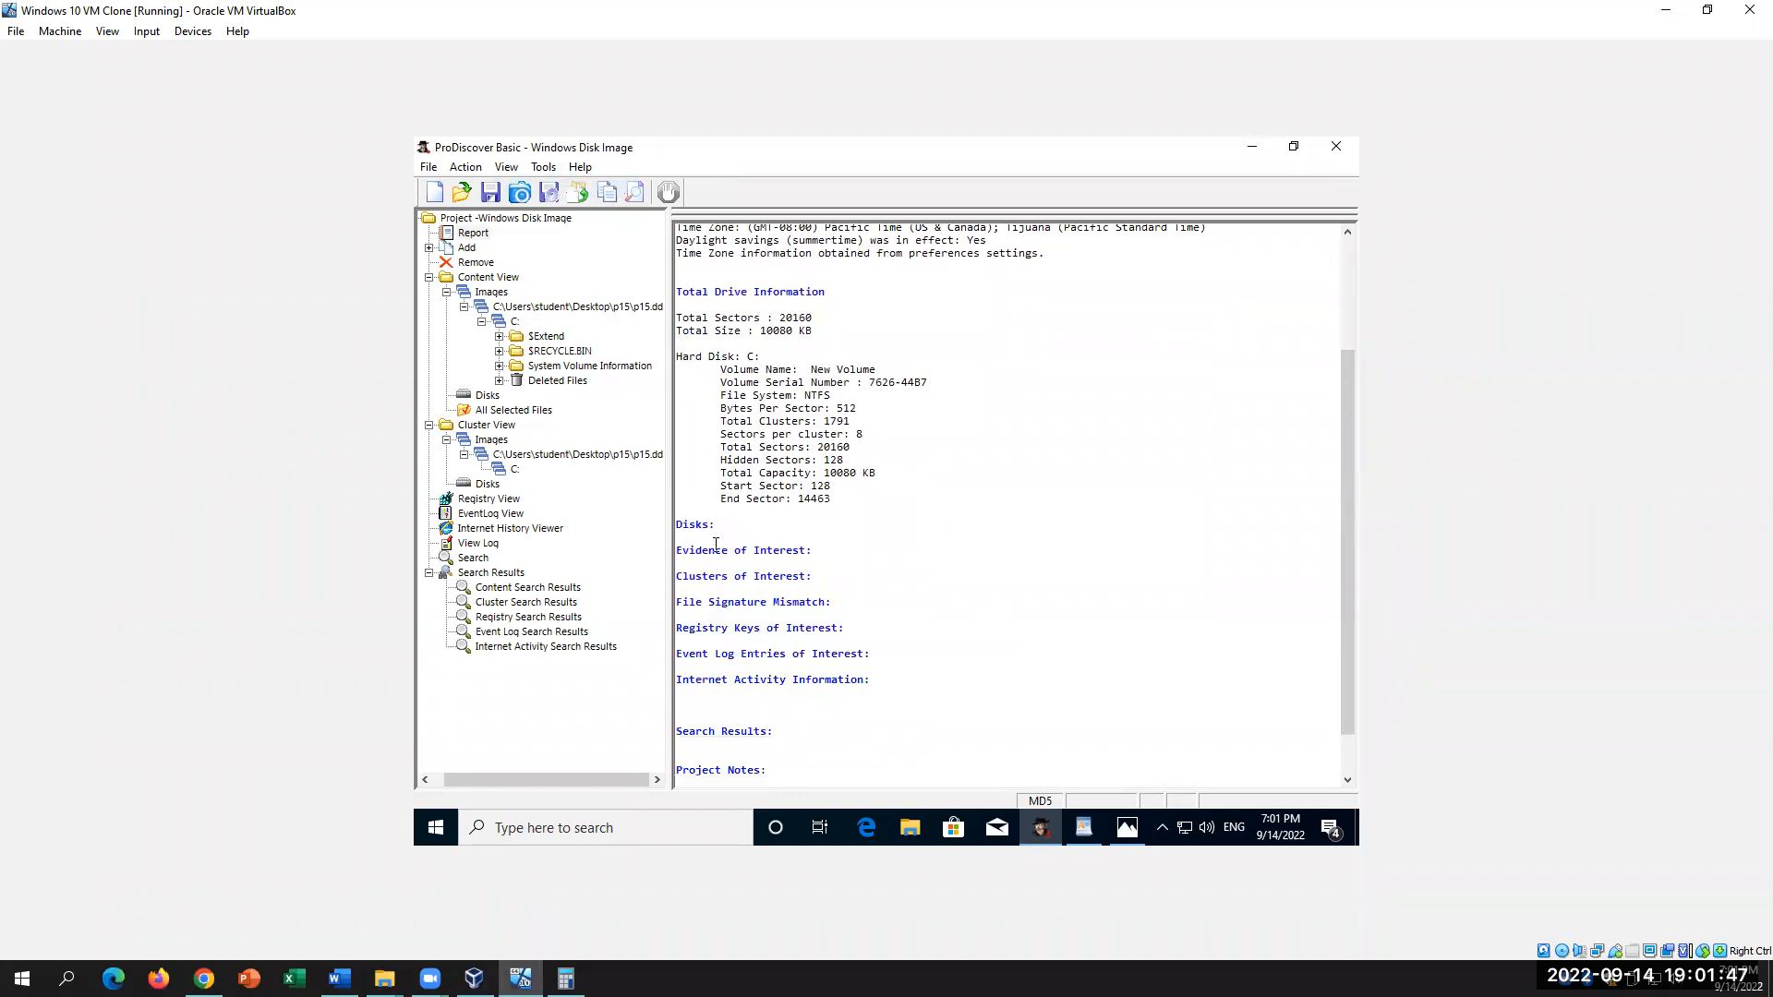
pyautogui.click(760, 527)
pyautogui.moveTo(726, 370); pyautogui.dragTo(910, 520)
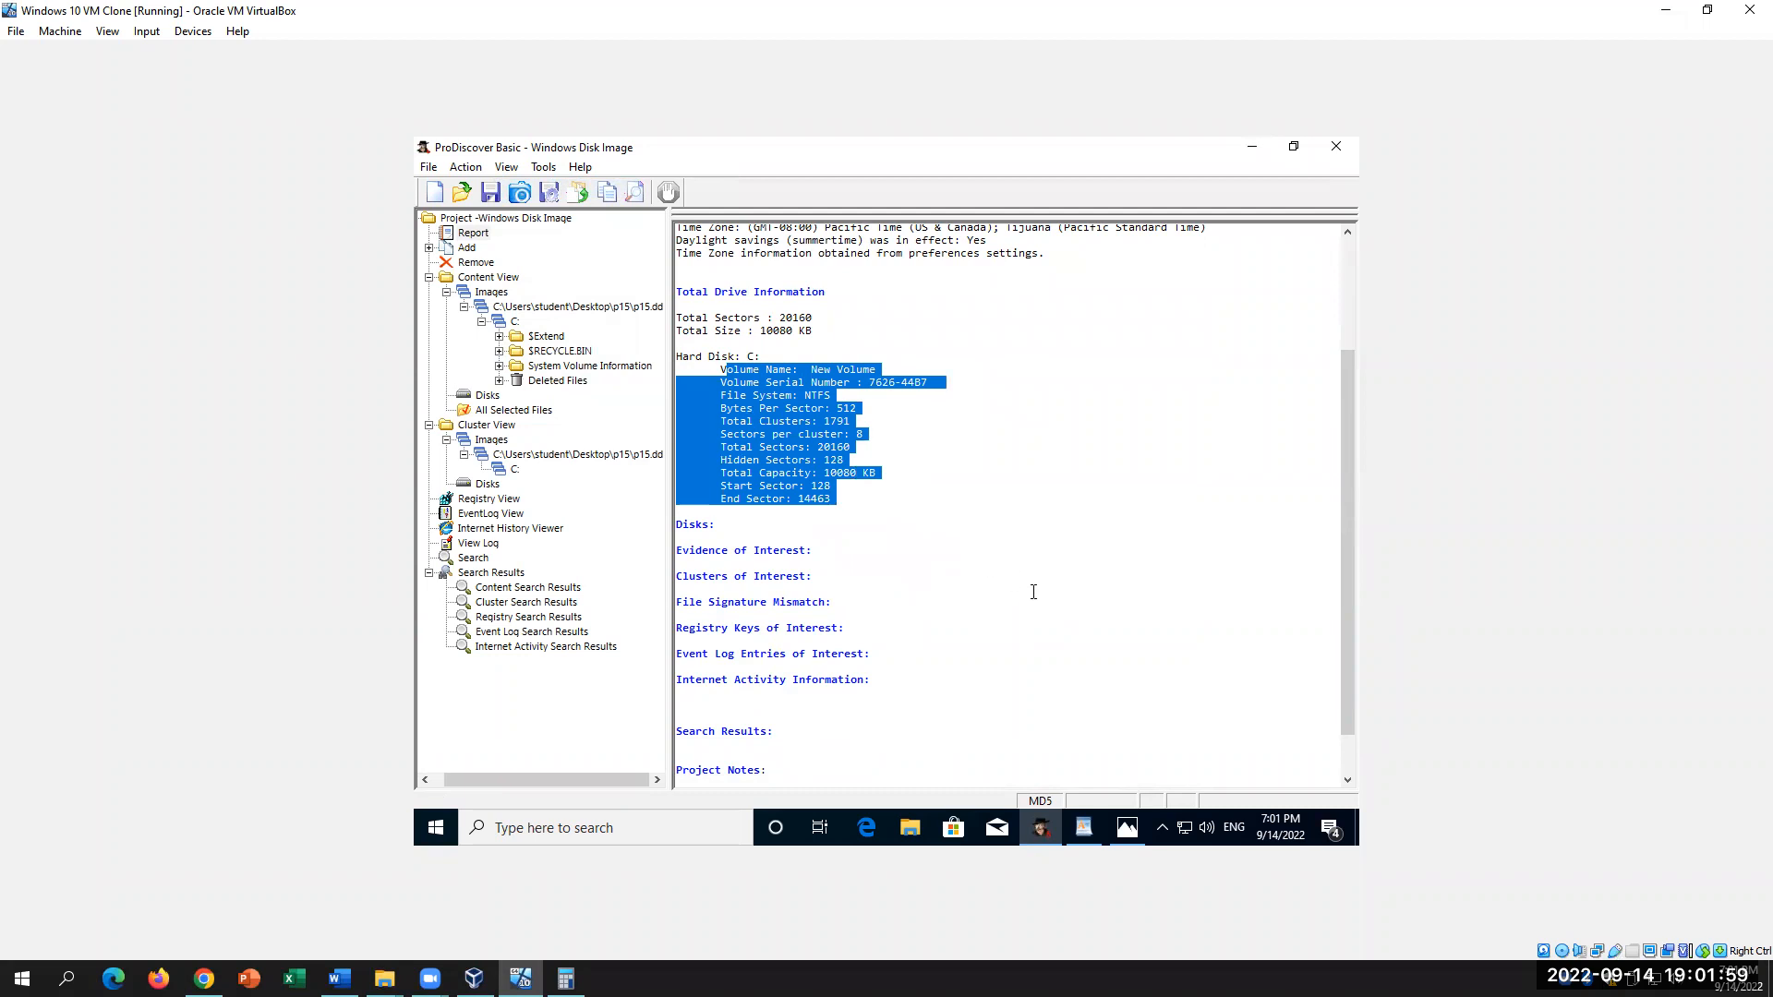
pyautogui.click(1034, 592)
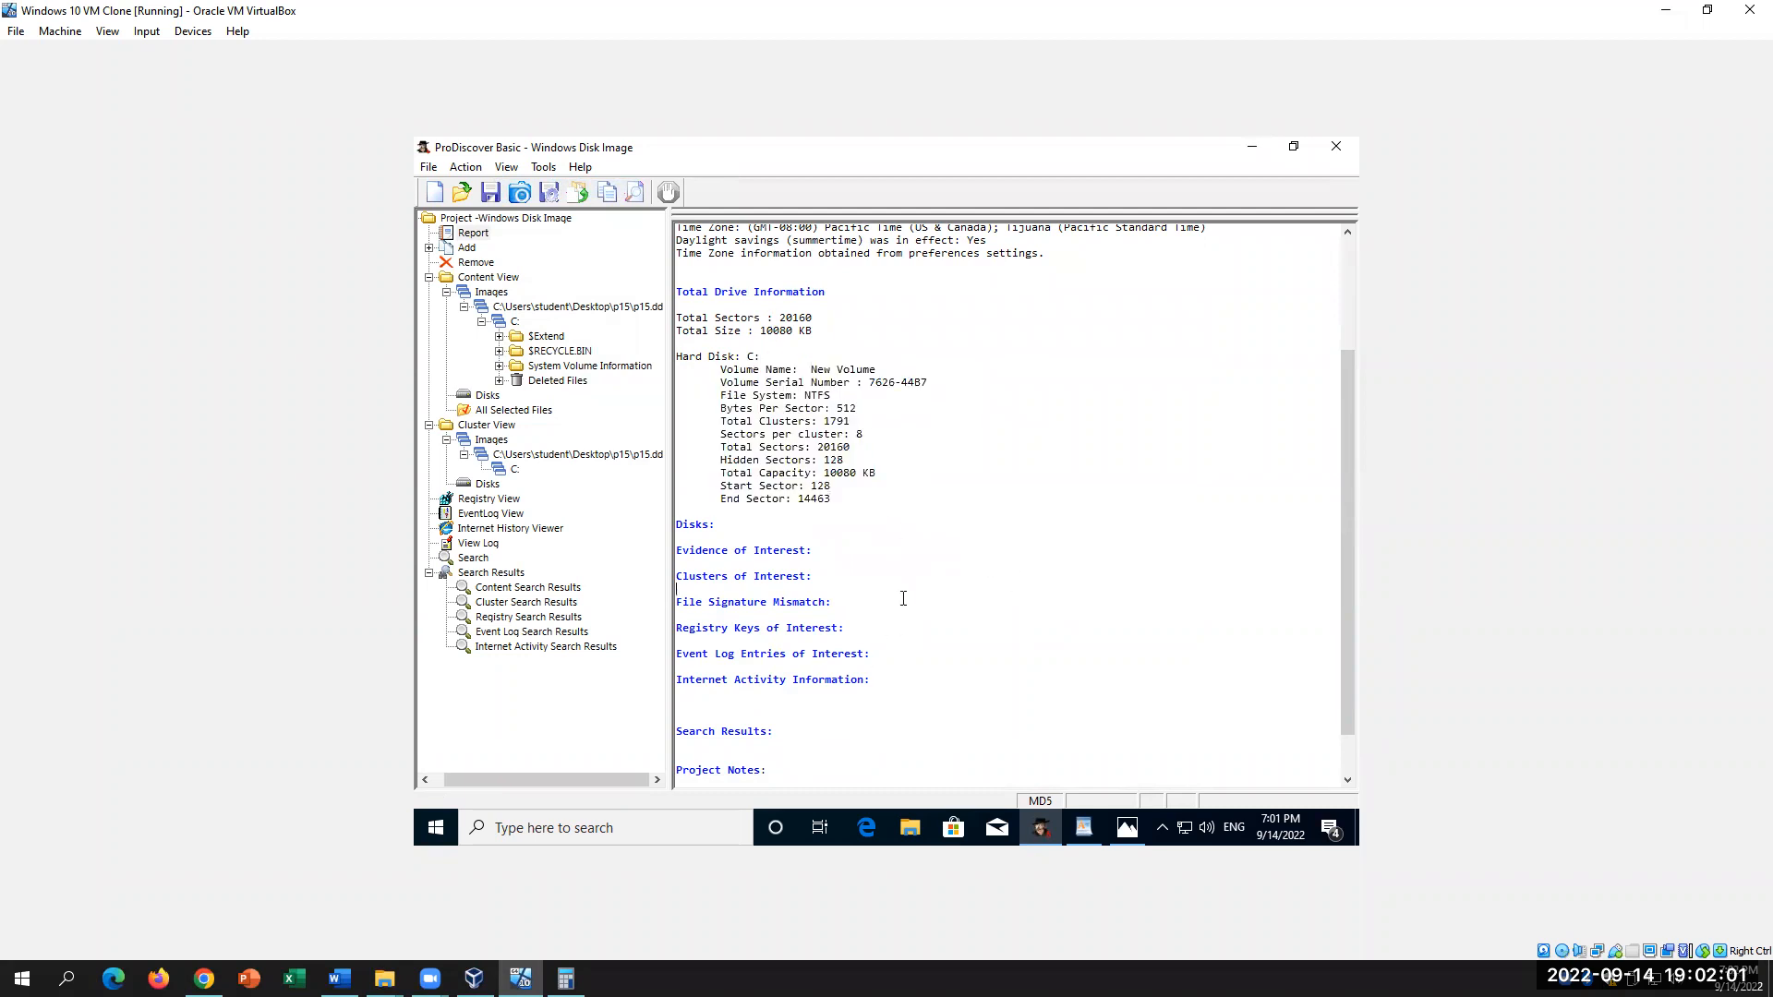
pyautogui.scroll(-2, 977, 578)
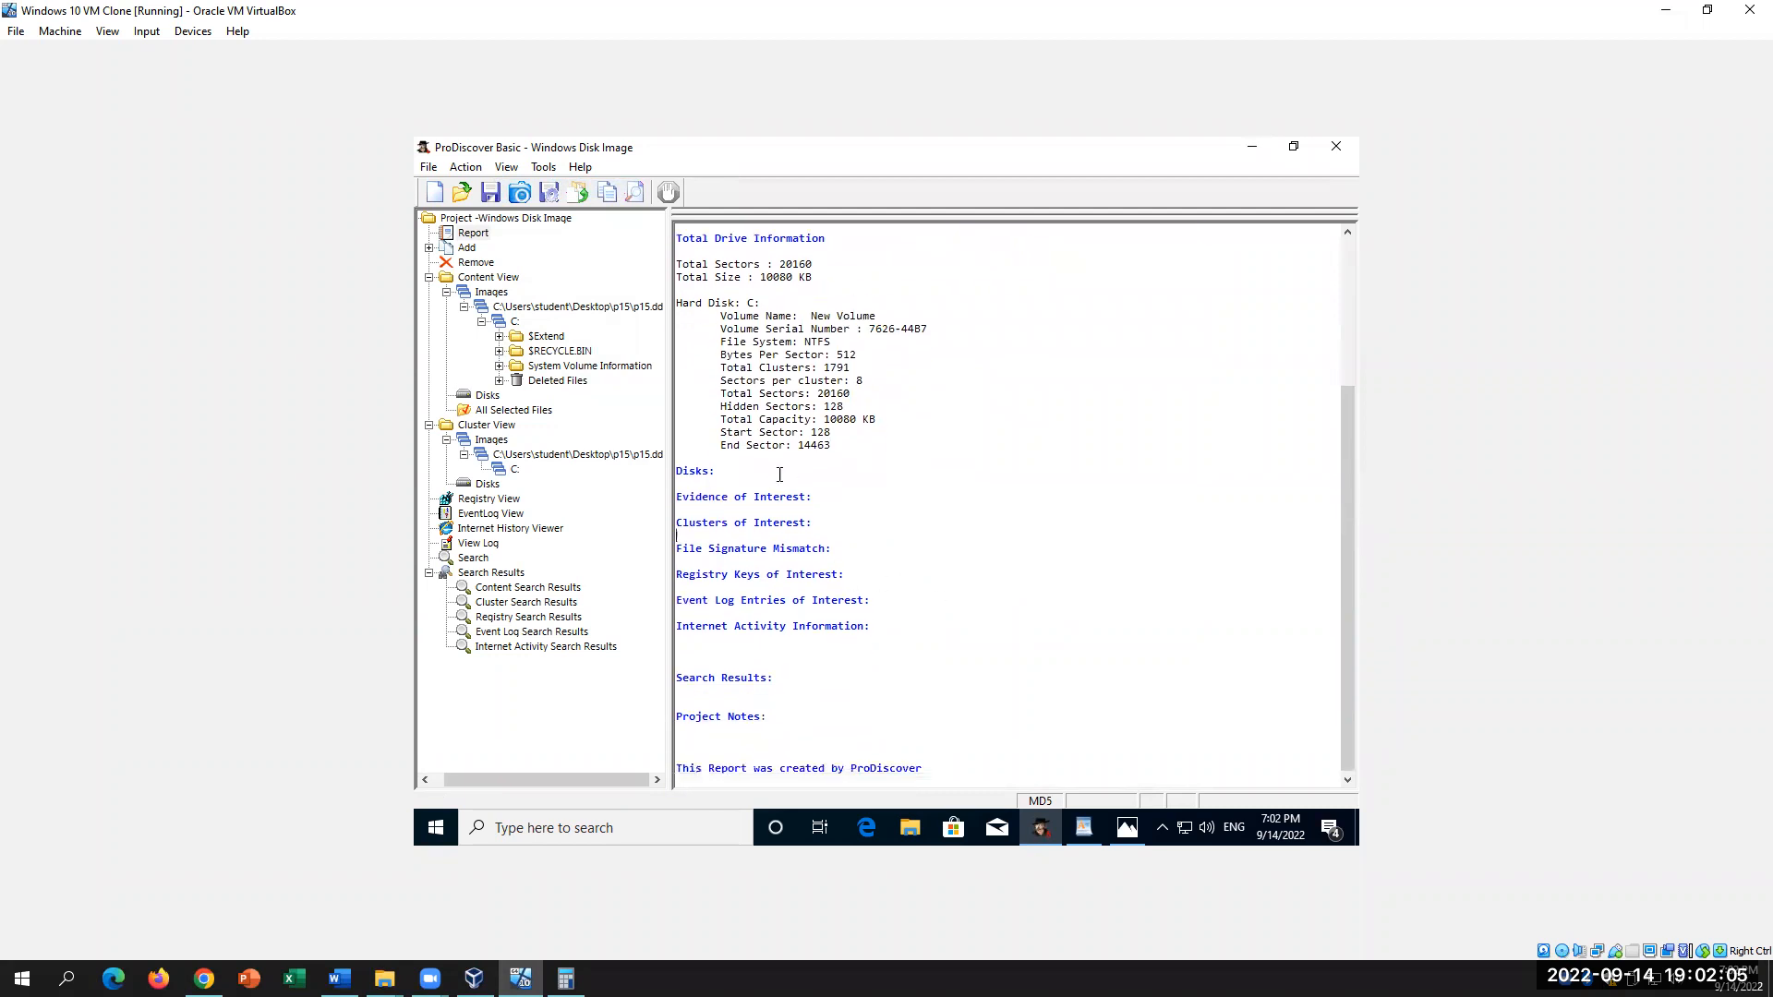
pyautogui.moveTo(676, 469); pyautogui.dragTo(957, 685)
pyautogui.click(921, 741)
# Step: Review the report's File Signature Mismatch line and the Hard Disk details block
pyautogui.moveTo(872, 550); pyautogui.dragTo(669, 534)
pyautogui.click(923, 614)
pyautogui.scroll(4, 1162, 589)
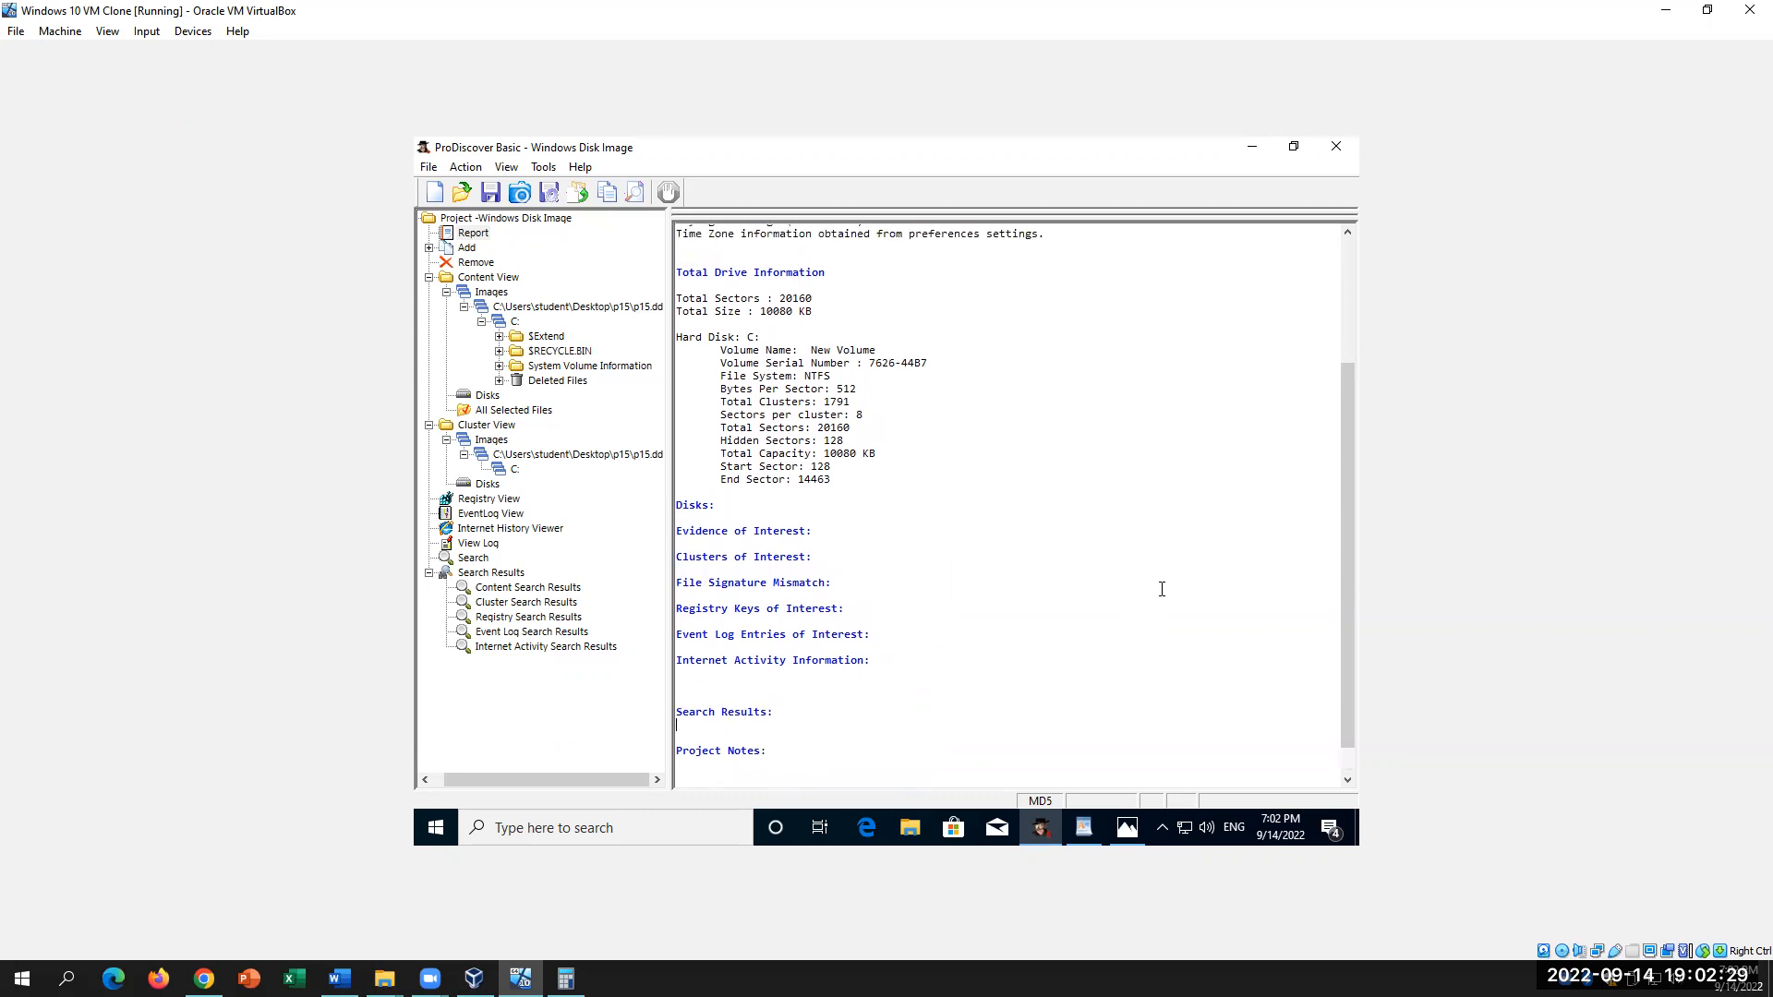
pyautogui.moveTo(835, 601); pyautogui.dragTo(700, 460)
pyautogui.click(1020, 592)
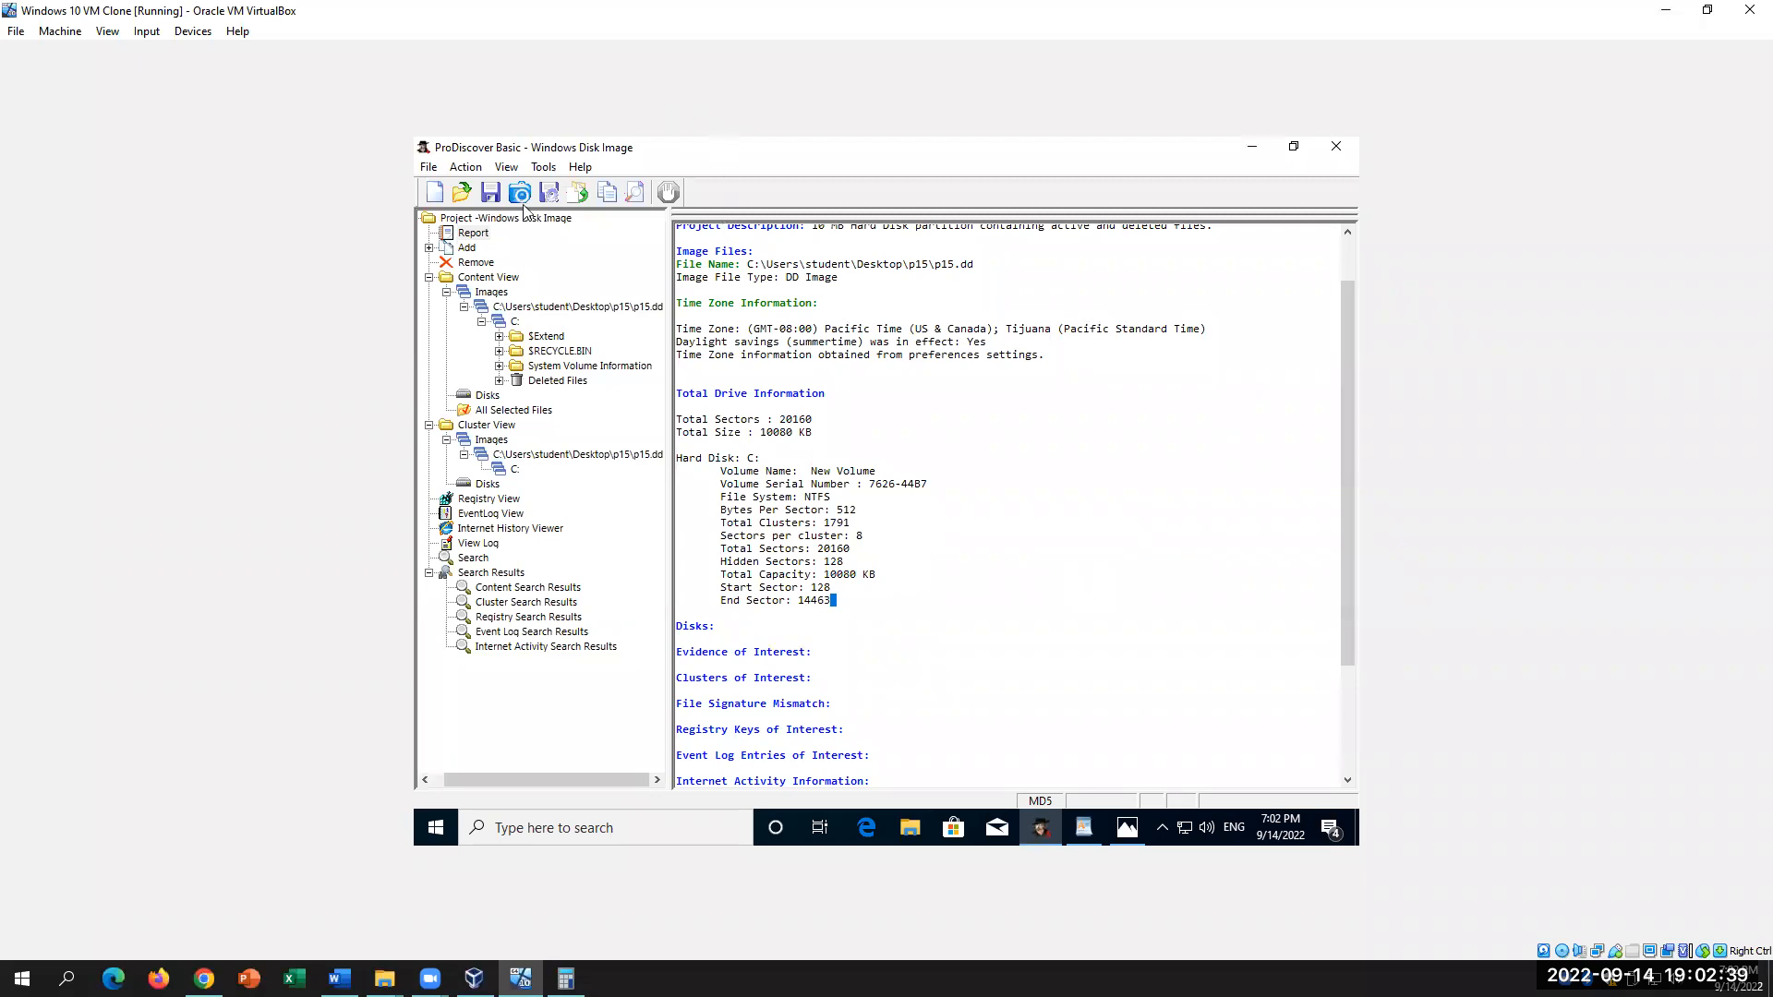
# Step: Browse the Tools and Action menus without choosing anything, then bring Word back
pyautogui.click(543, 167)
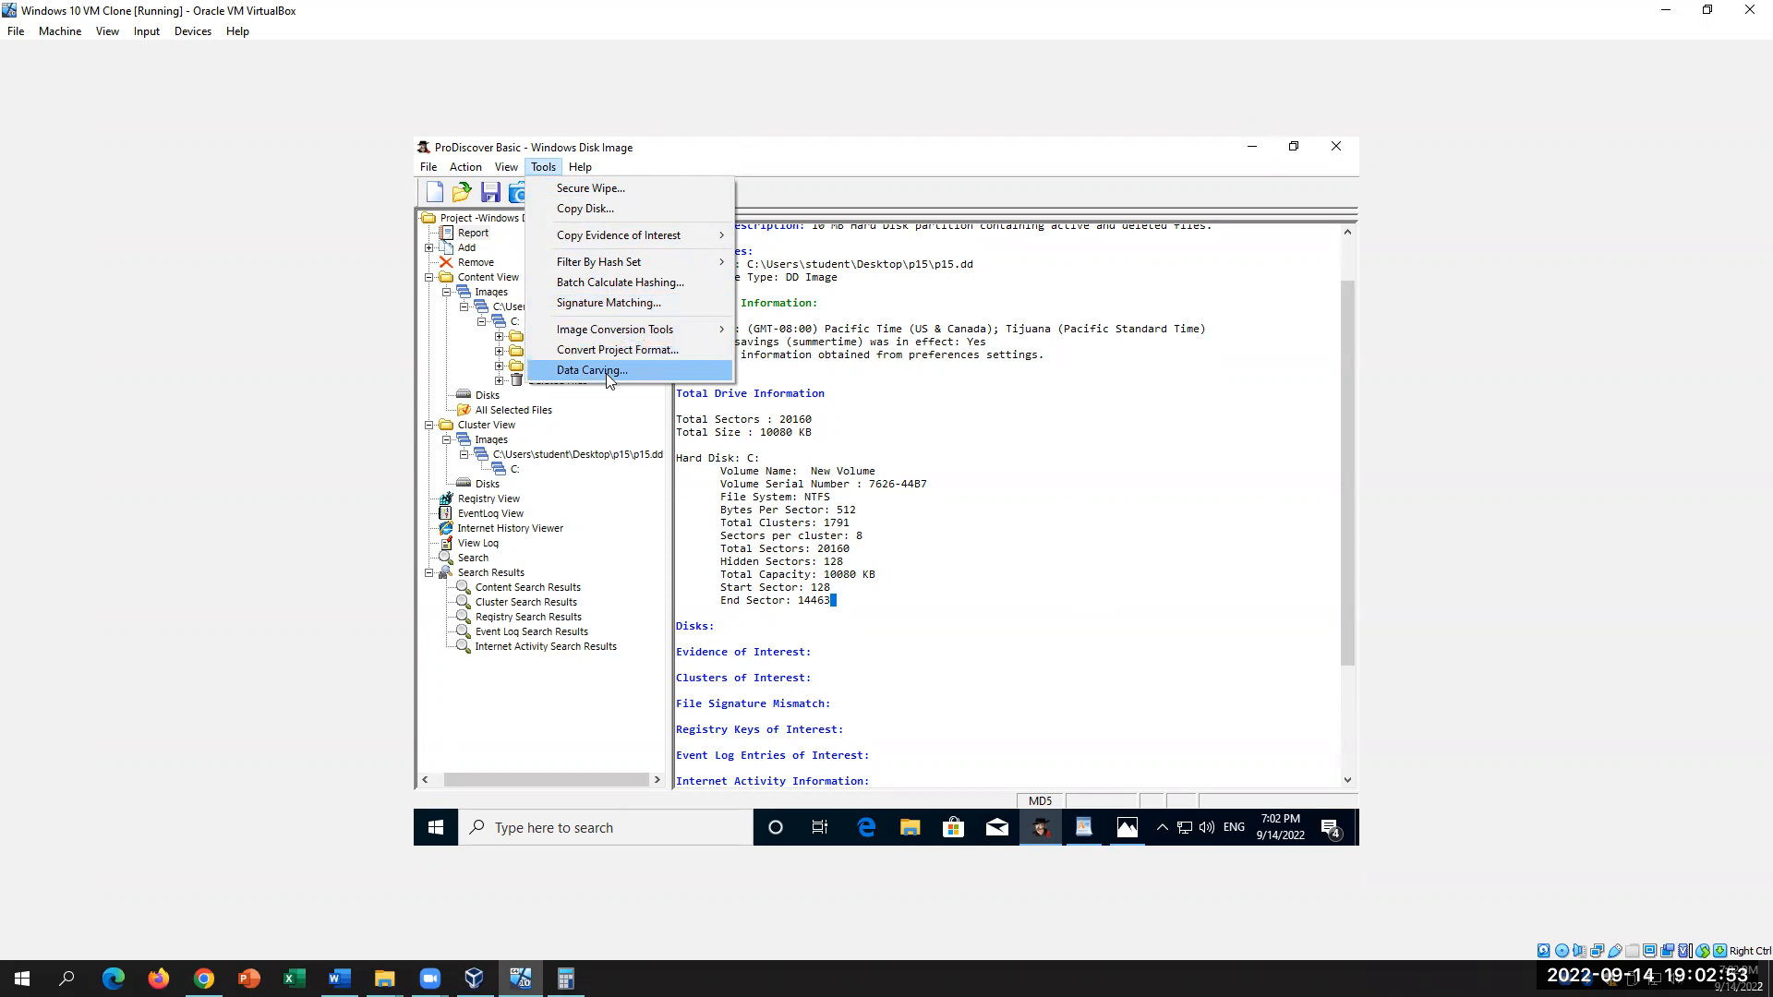
pyautogui.moveTo(511, 168)
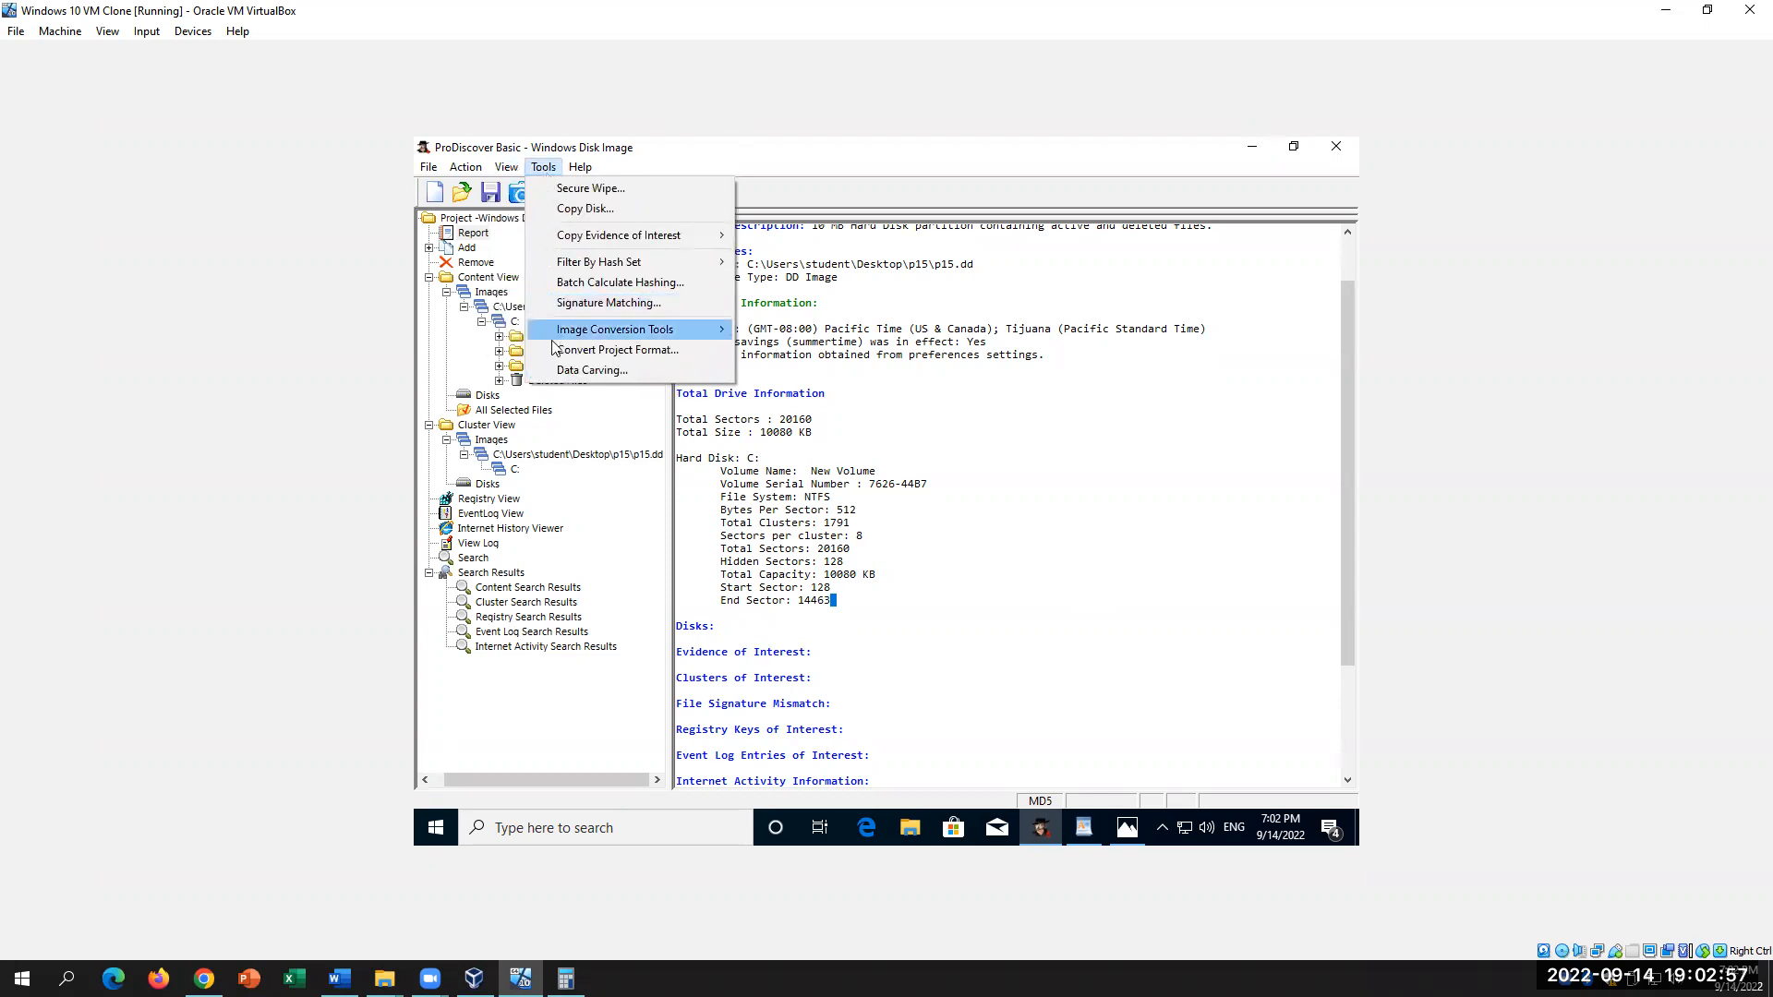
pyautogui.click(1052, 517)
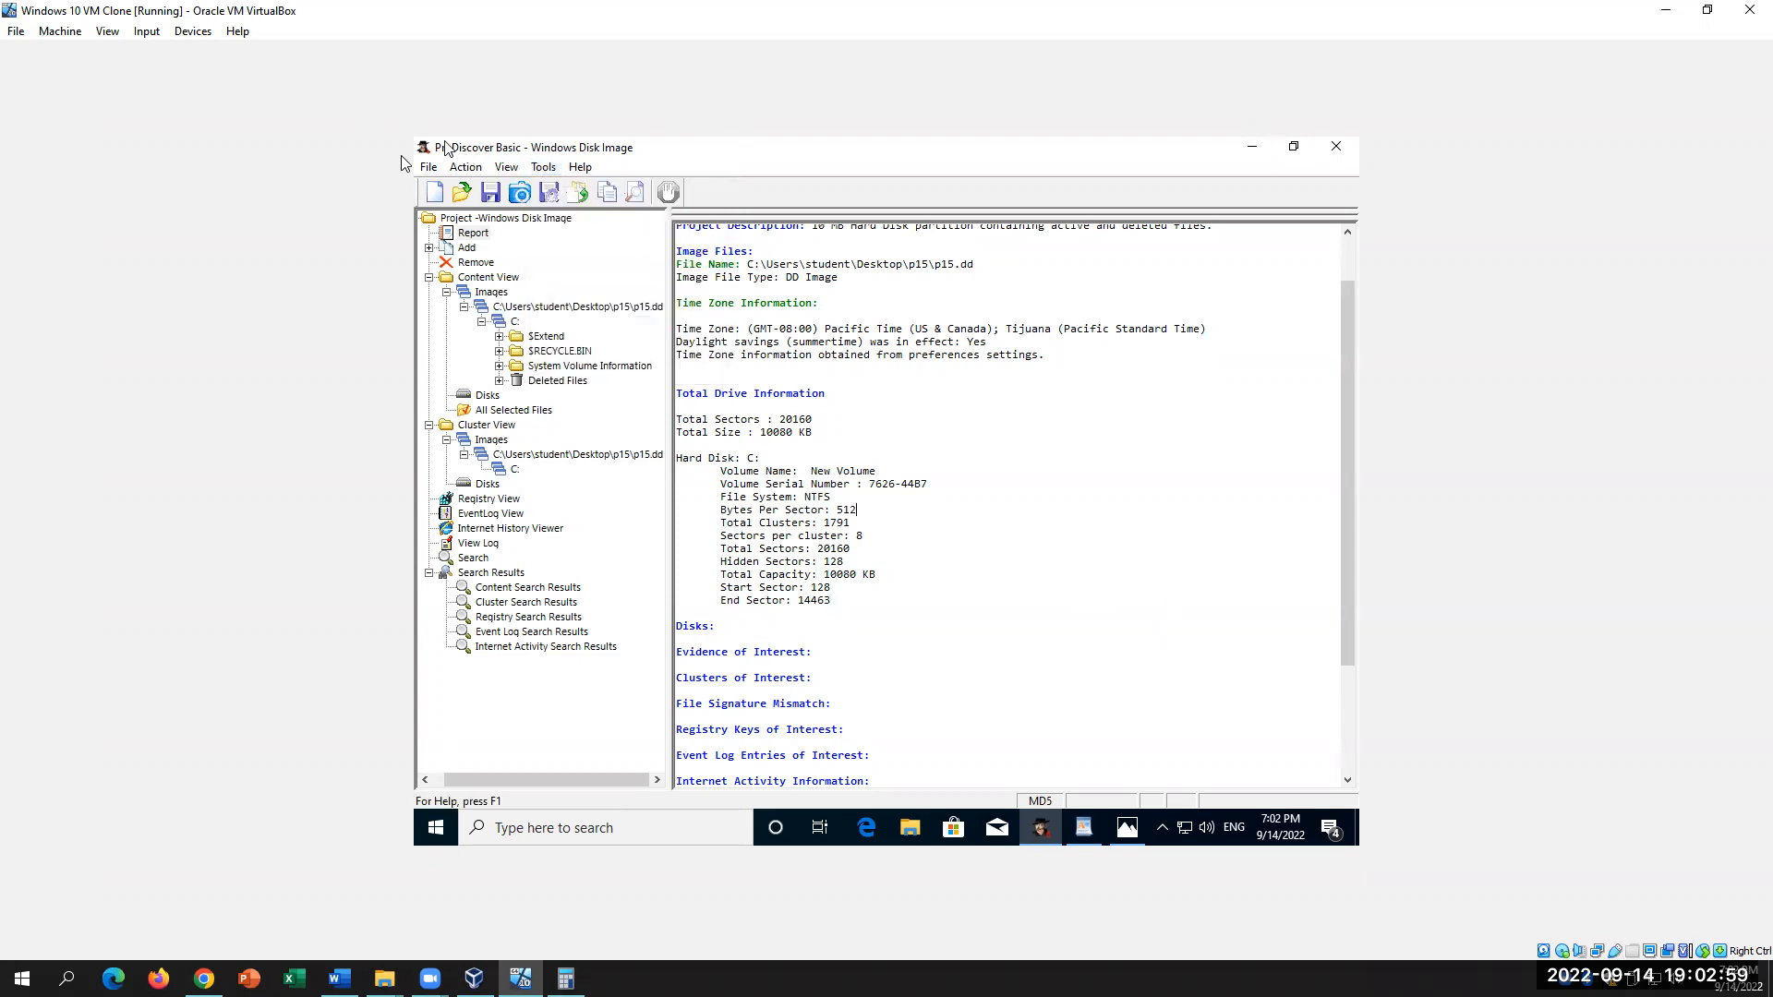
pyautogui.click(466, 167)
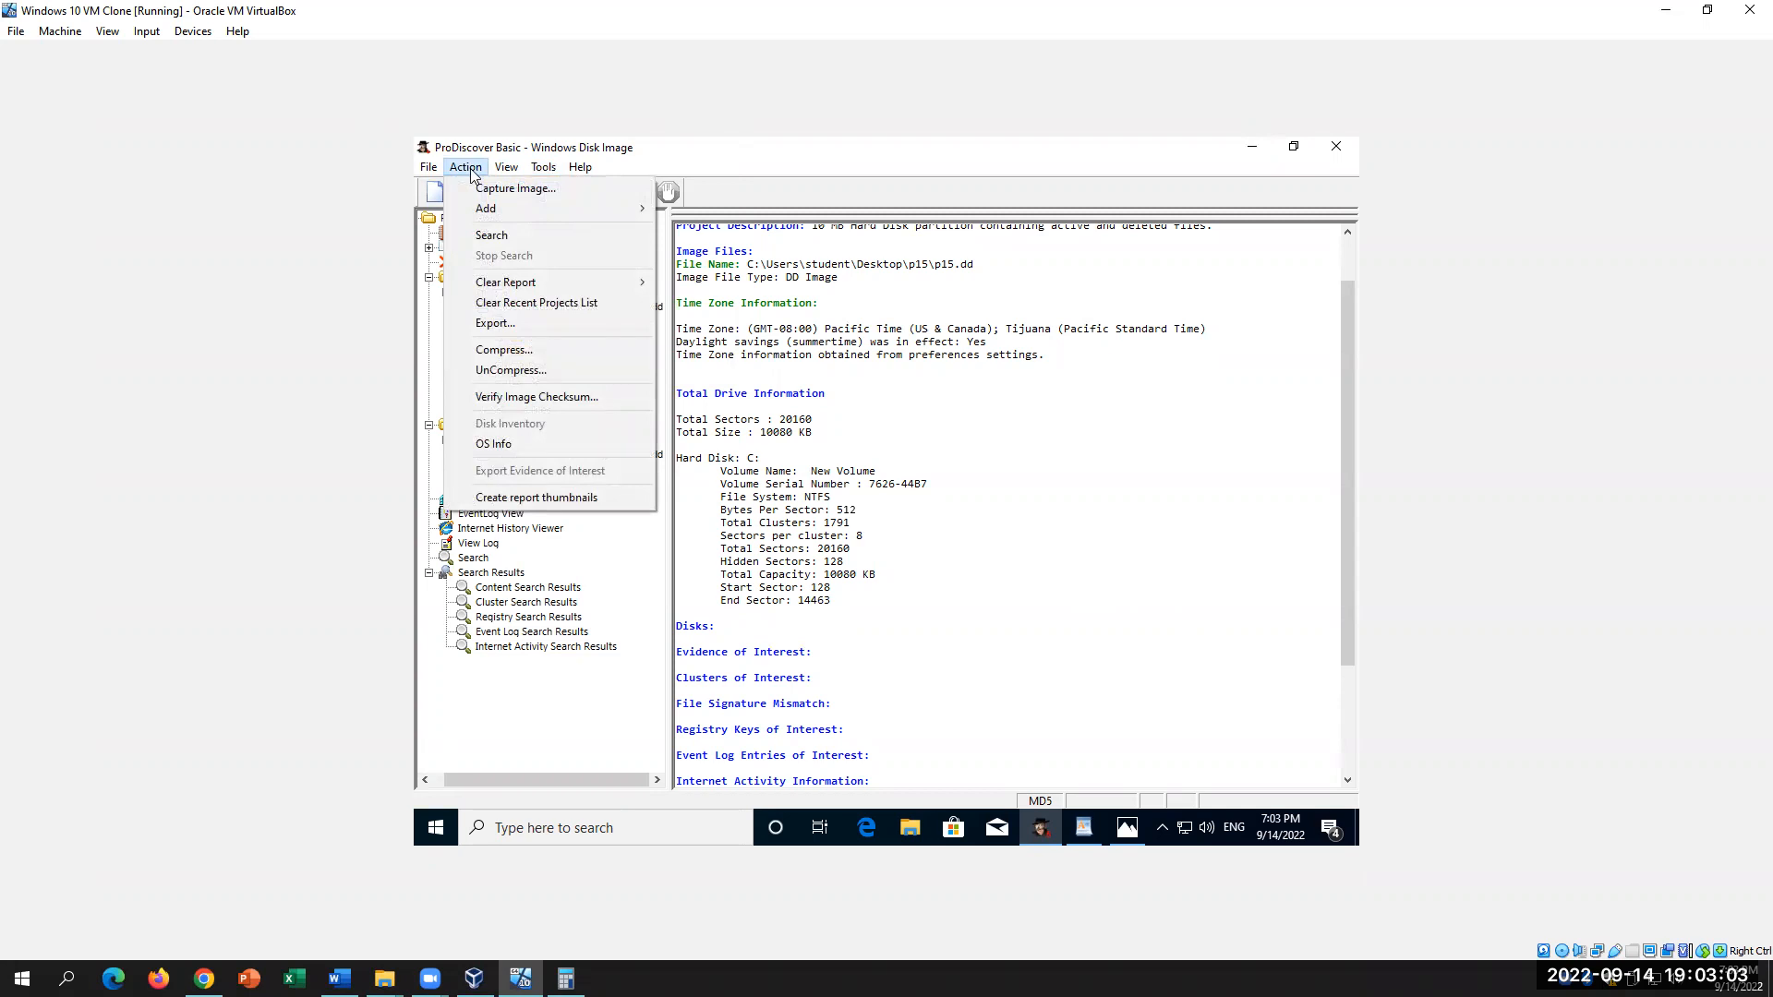
pyautogui.click(1061, 684)
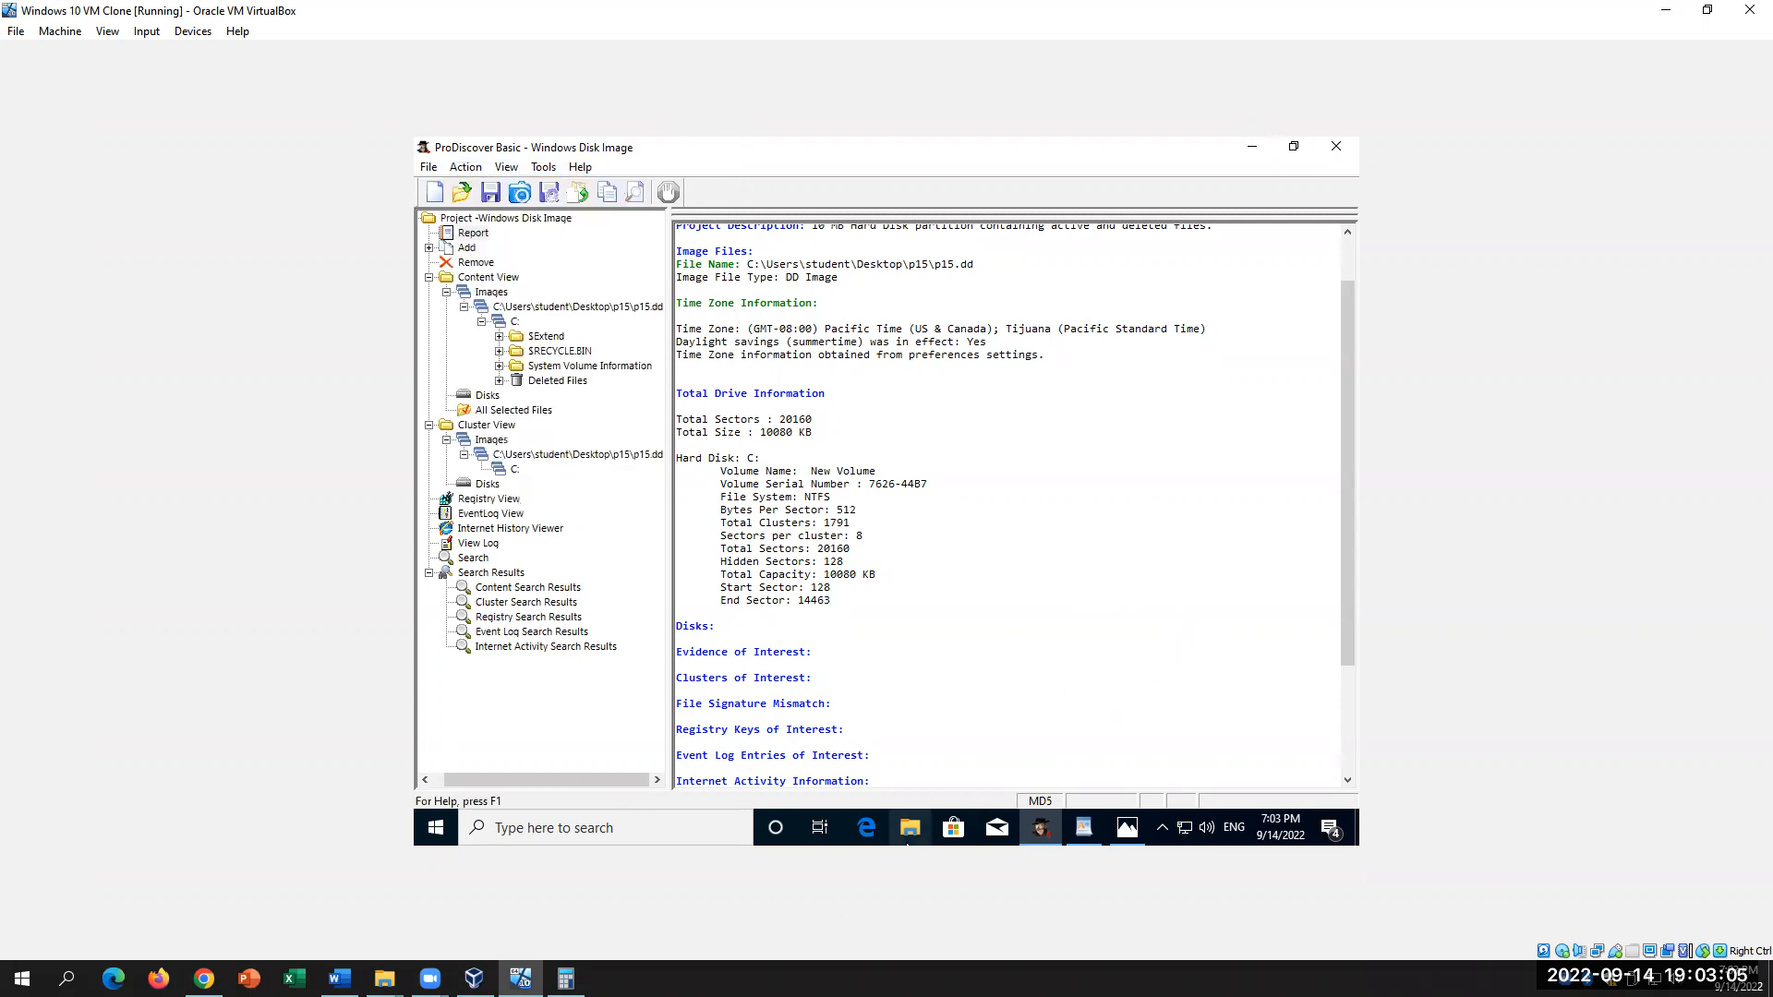
pyautogui.click(339, 978)
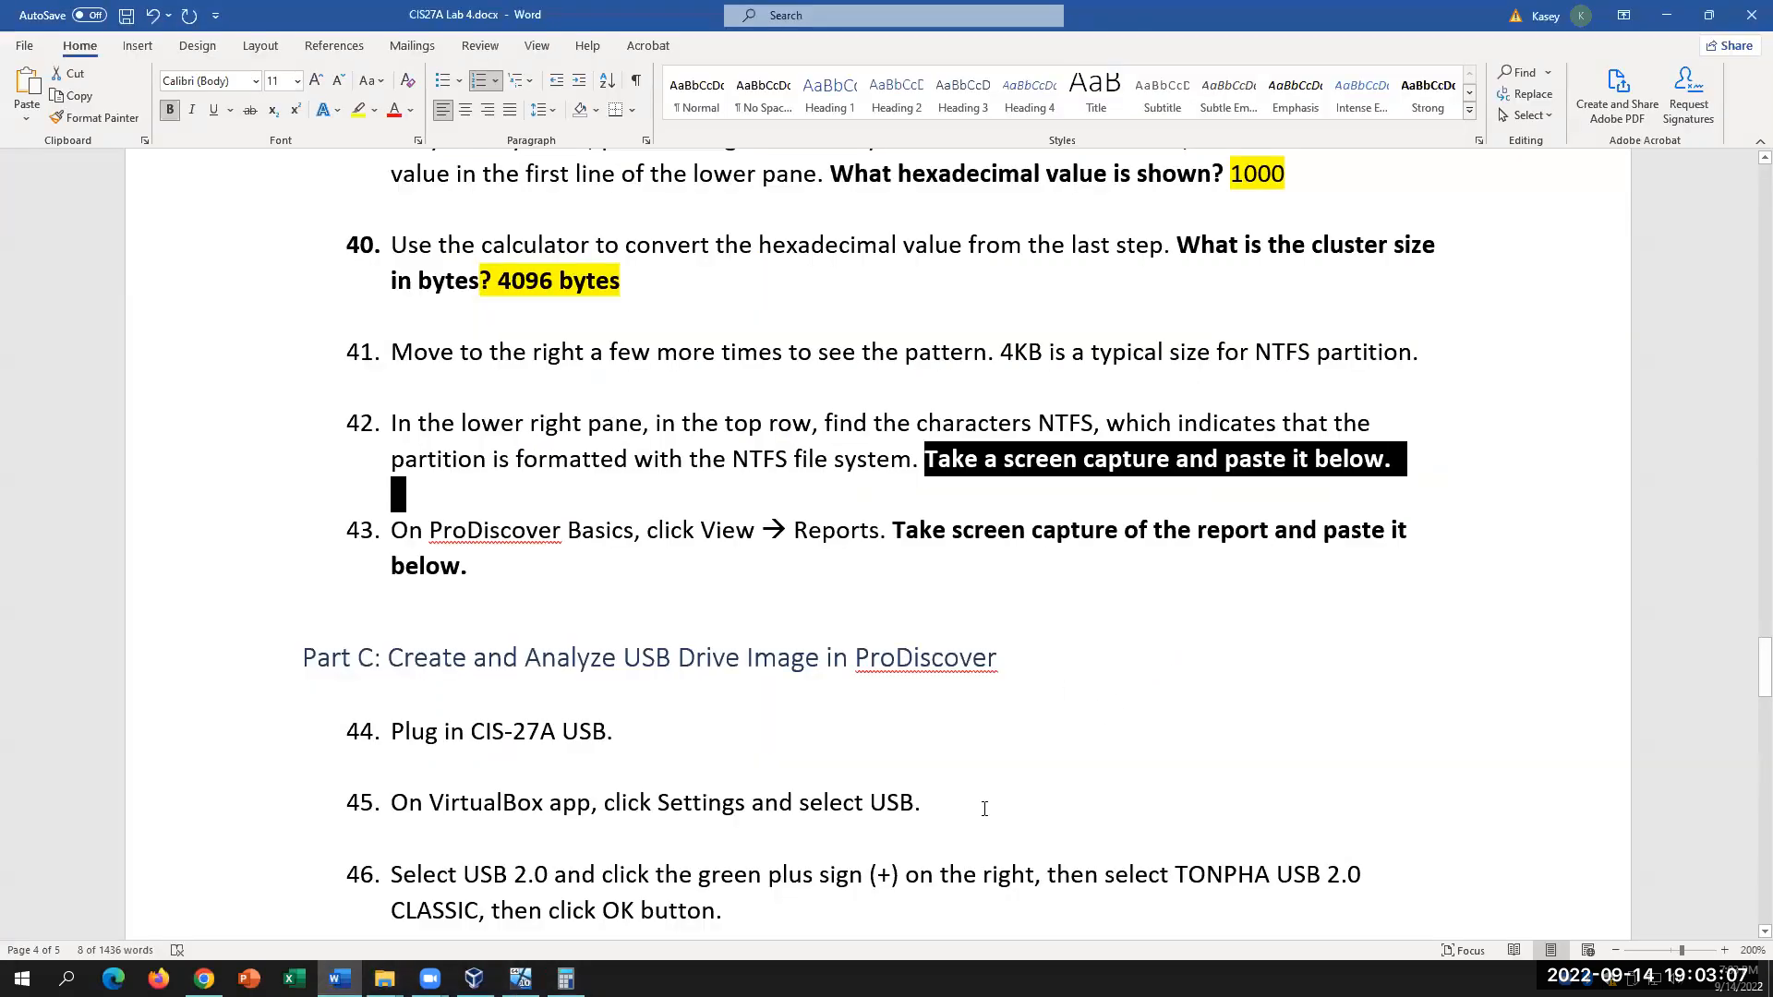
# Step: Read Part C's USB imaging steps 44–51 in Word, around item 48, then return to the VM
pyautogui.scroll(-2, 984, 809)
pyautogui.scroll(2, 984, 809)
pyautogui.moveTo(900, 527); pyautogui.dragTo(1009, 594)
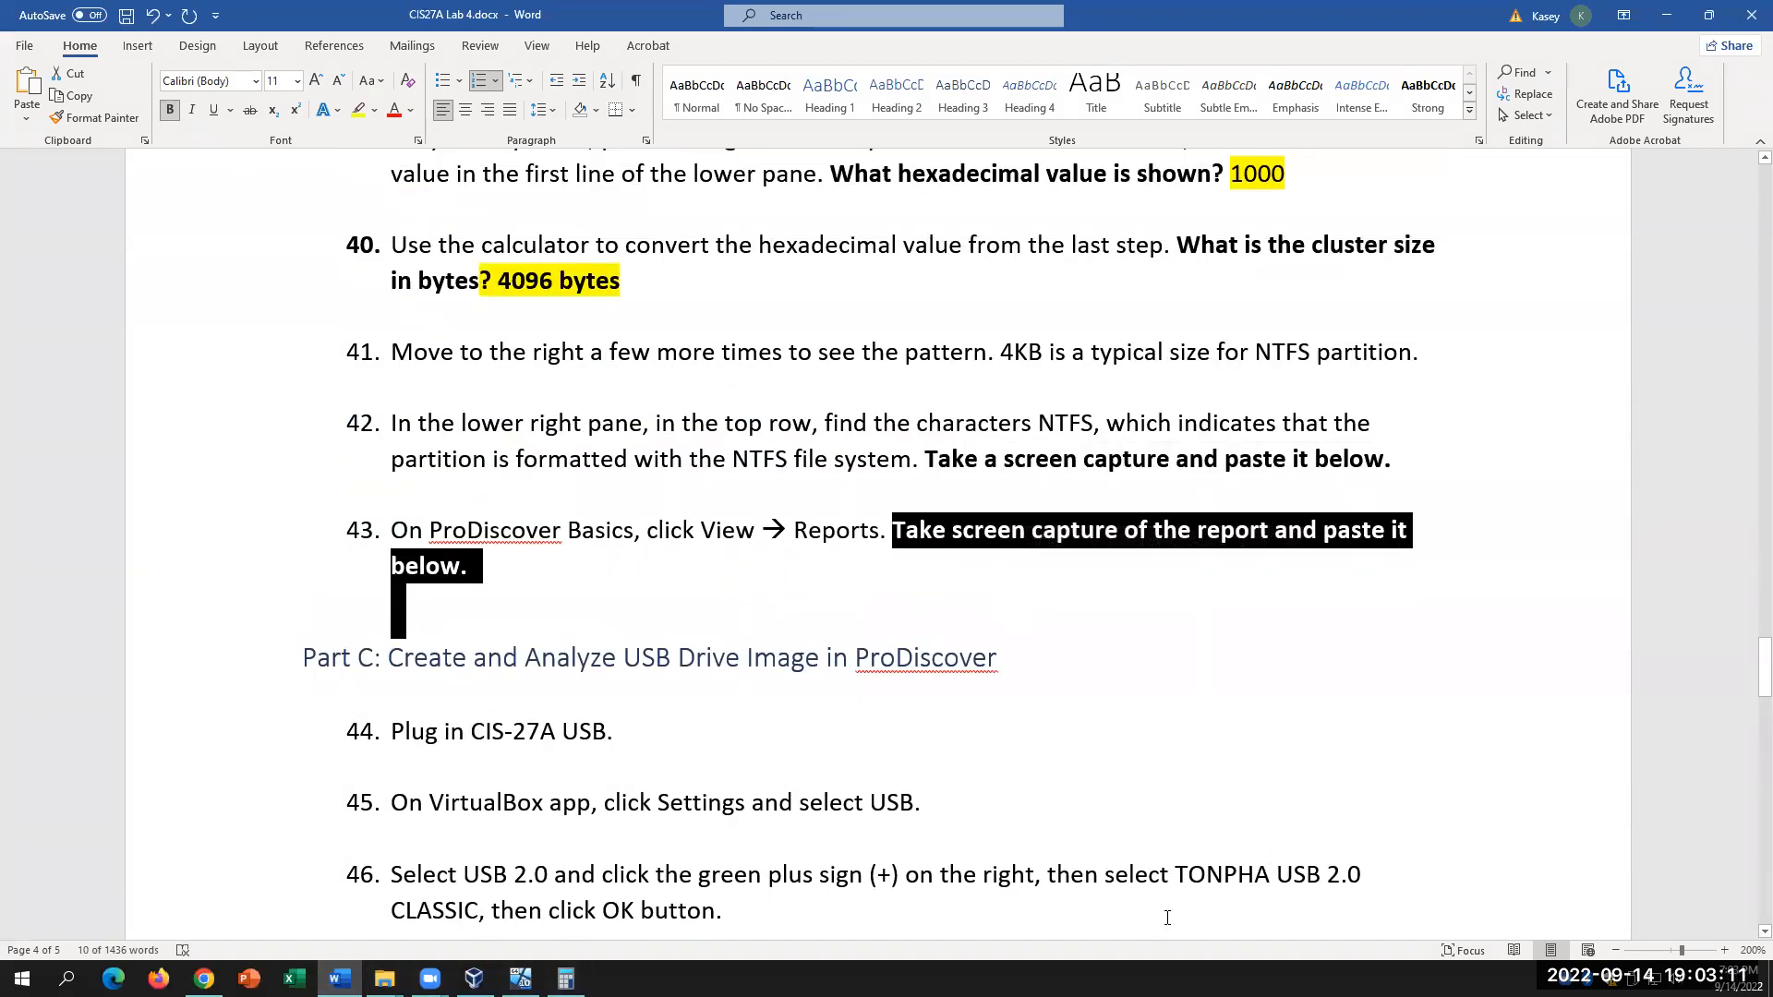
pyautogui.scroll(-2, 1170, 911)
pyautogui.scroll(-4, 1172, 910)
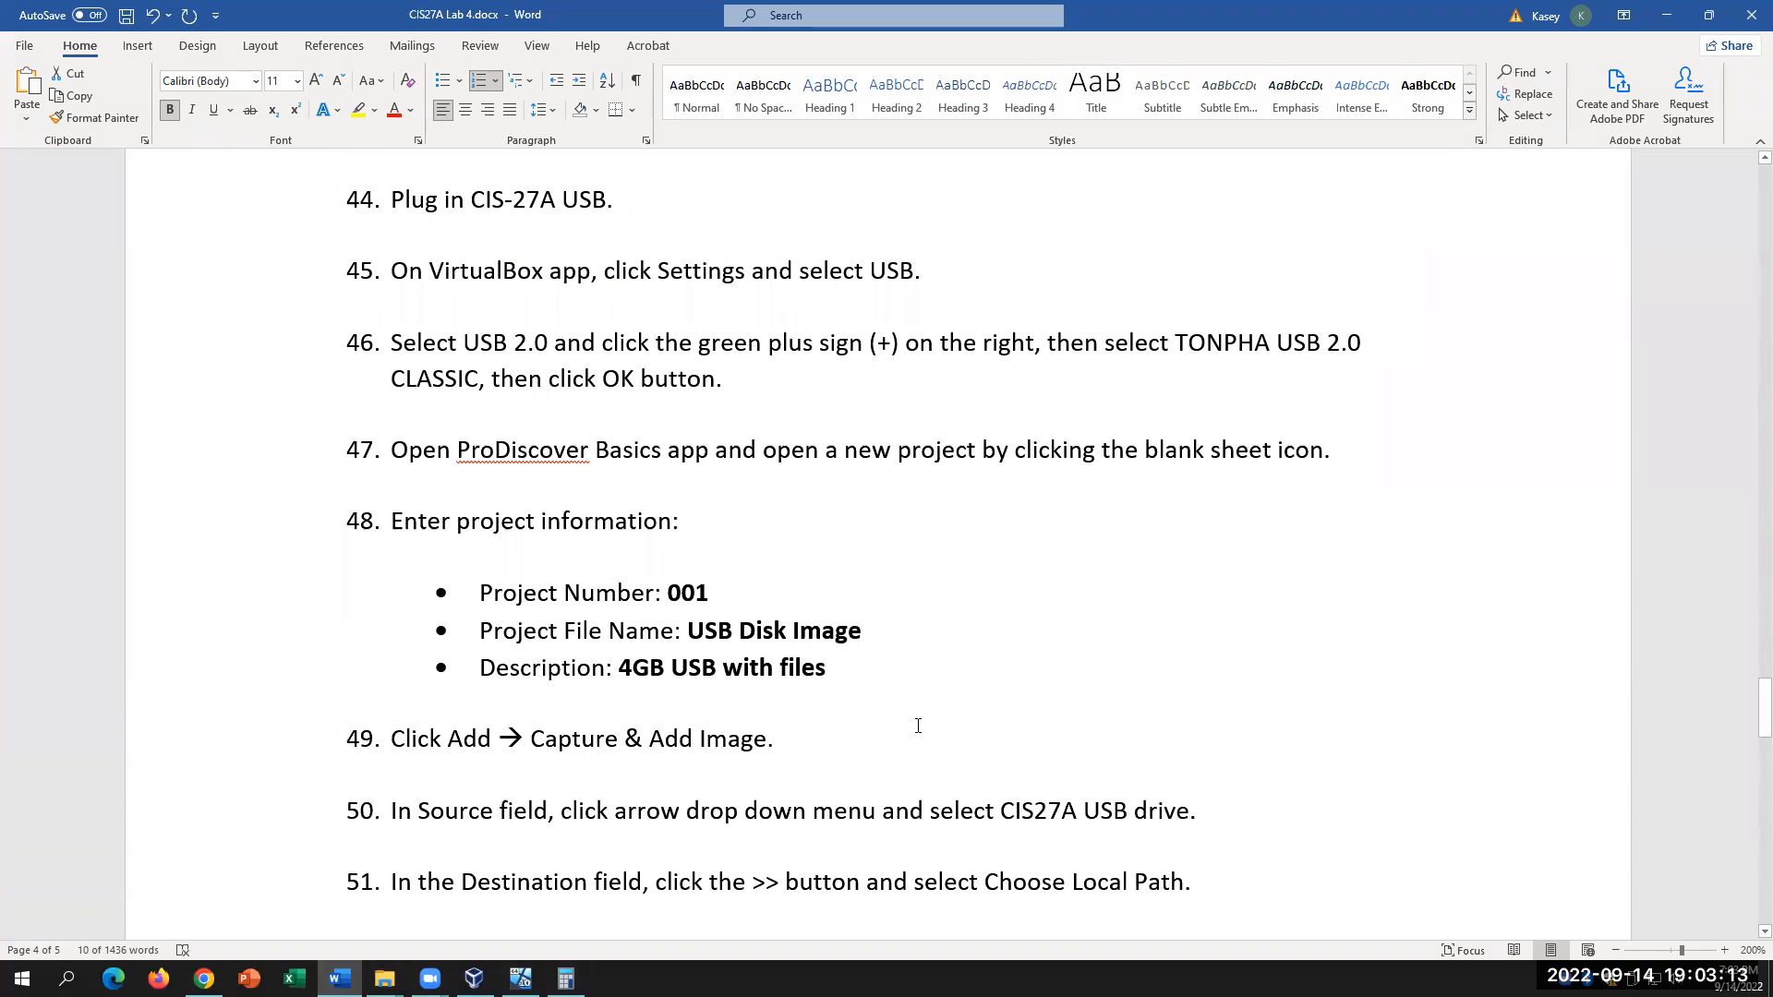
pyautogui.click(986, 669)
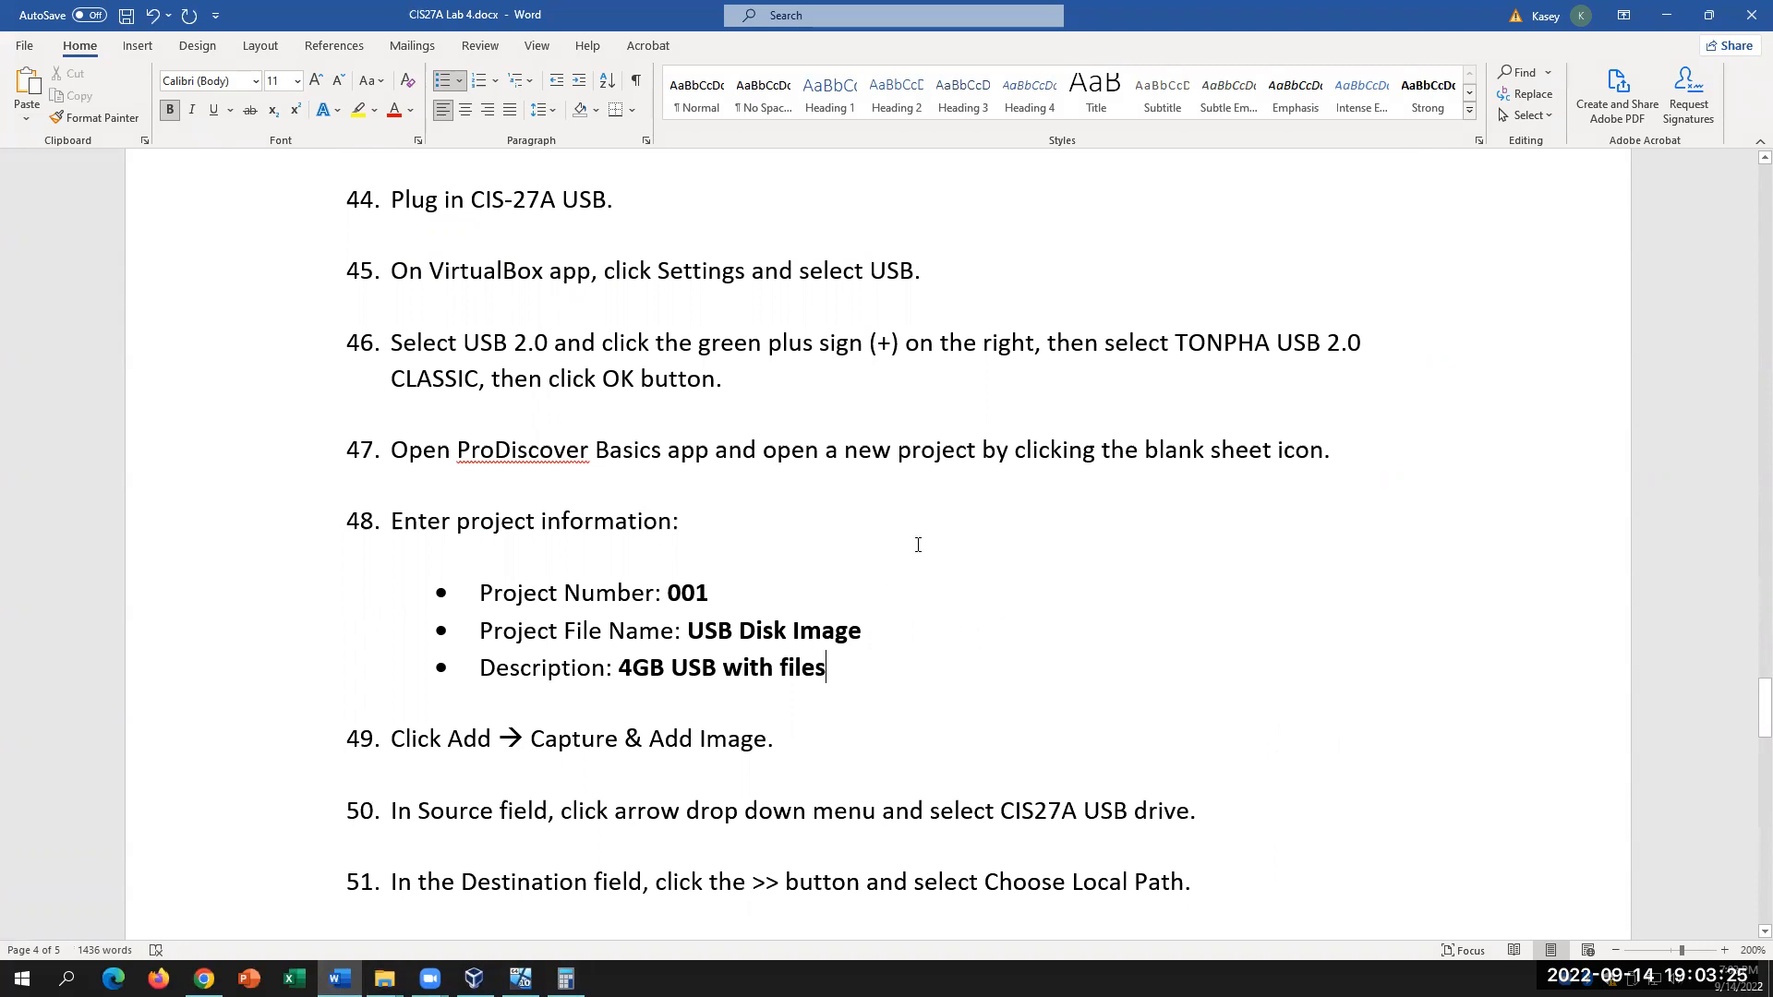
pyautogui.press('Up')
pyautogui.press('Up')
pyautogui.press('Up')
pyautogui.scroll(2, 614, 625)
pyautogui.scroll(-2, 613, 625)
pyautogui.click(520, 978)
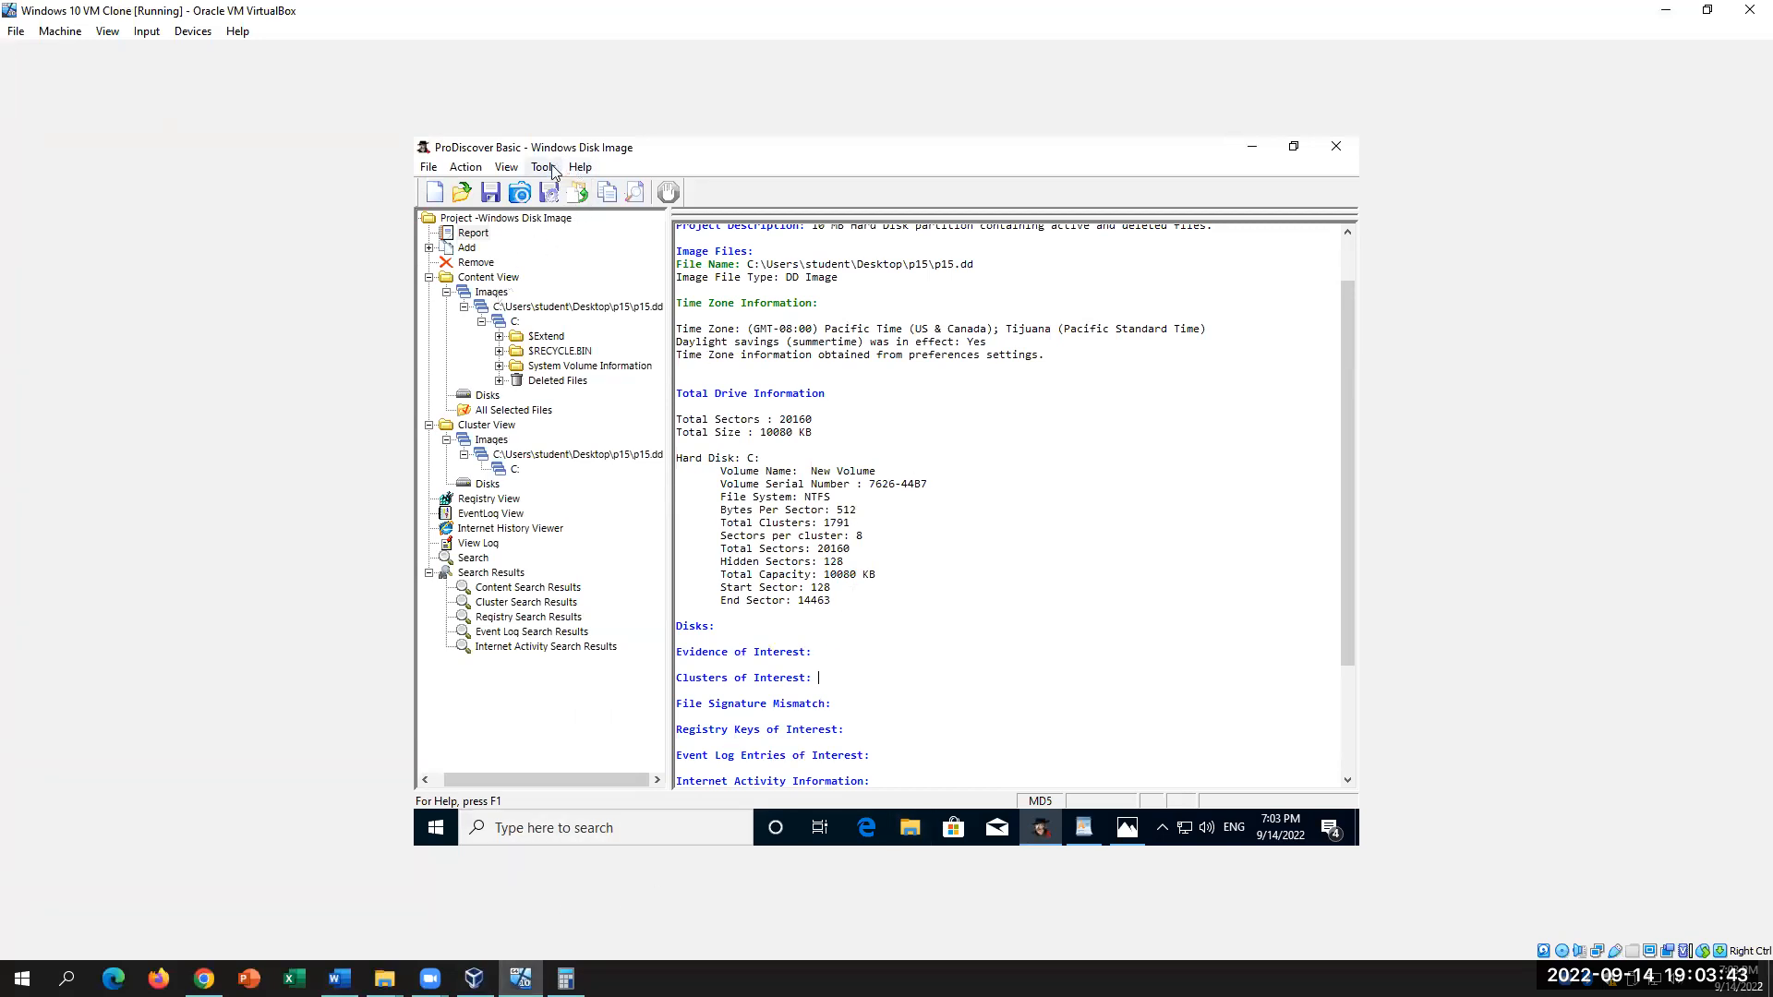
# Step: Add a TONPHA USB 2.0 Classic USB filter in the VM's USB settings and save
pyautogui.click(71, 35)
pyautogui.click(83, 53)
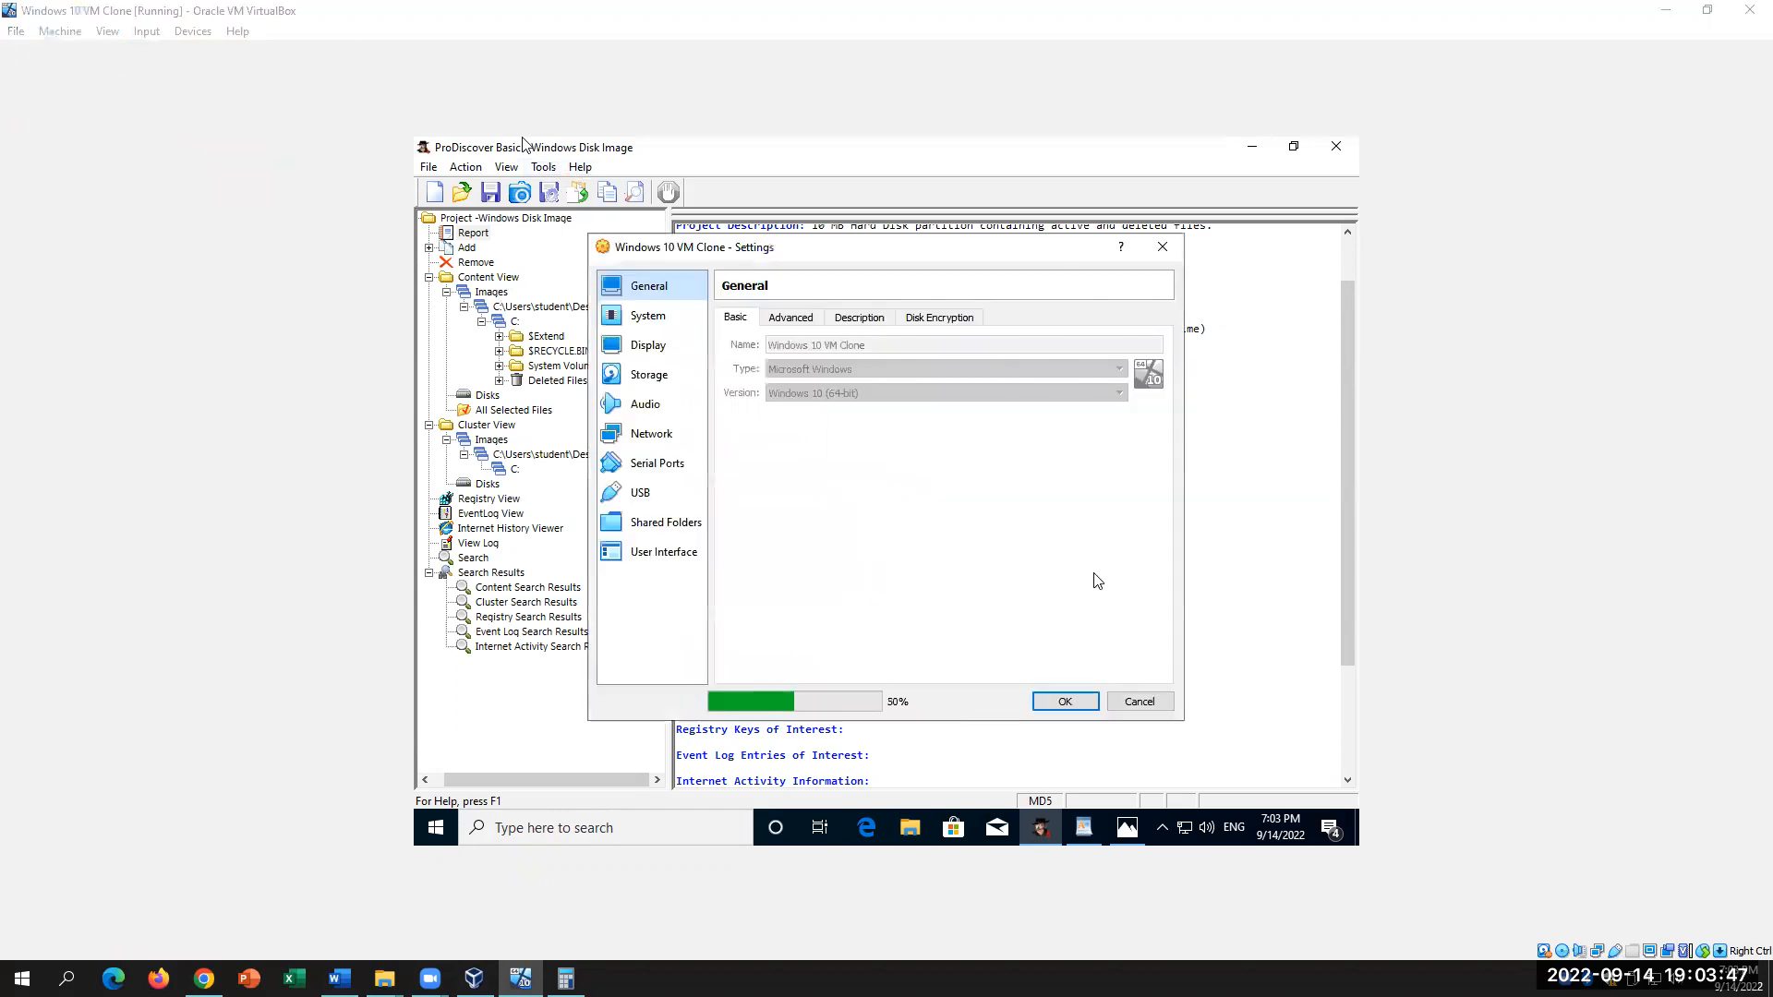
pyautogui.click(637, 495)
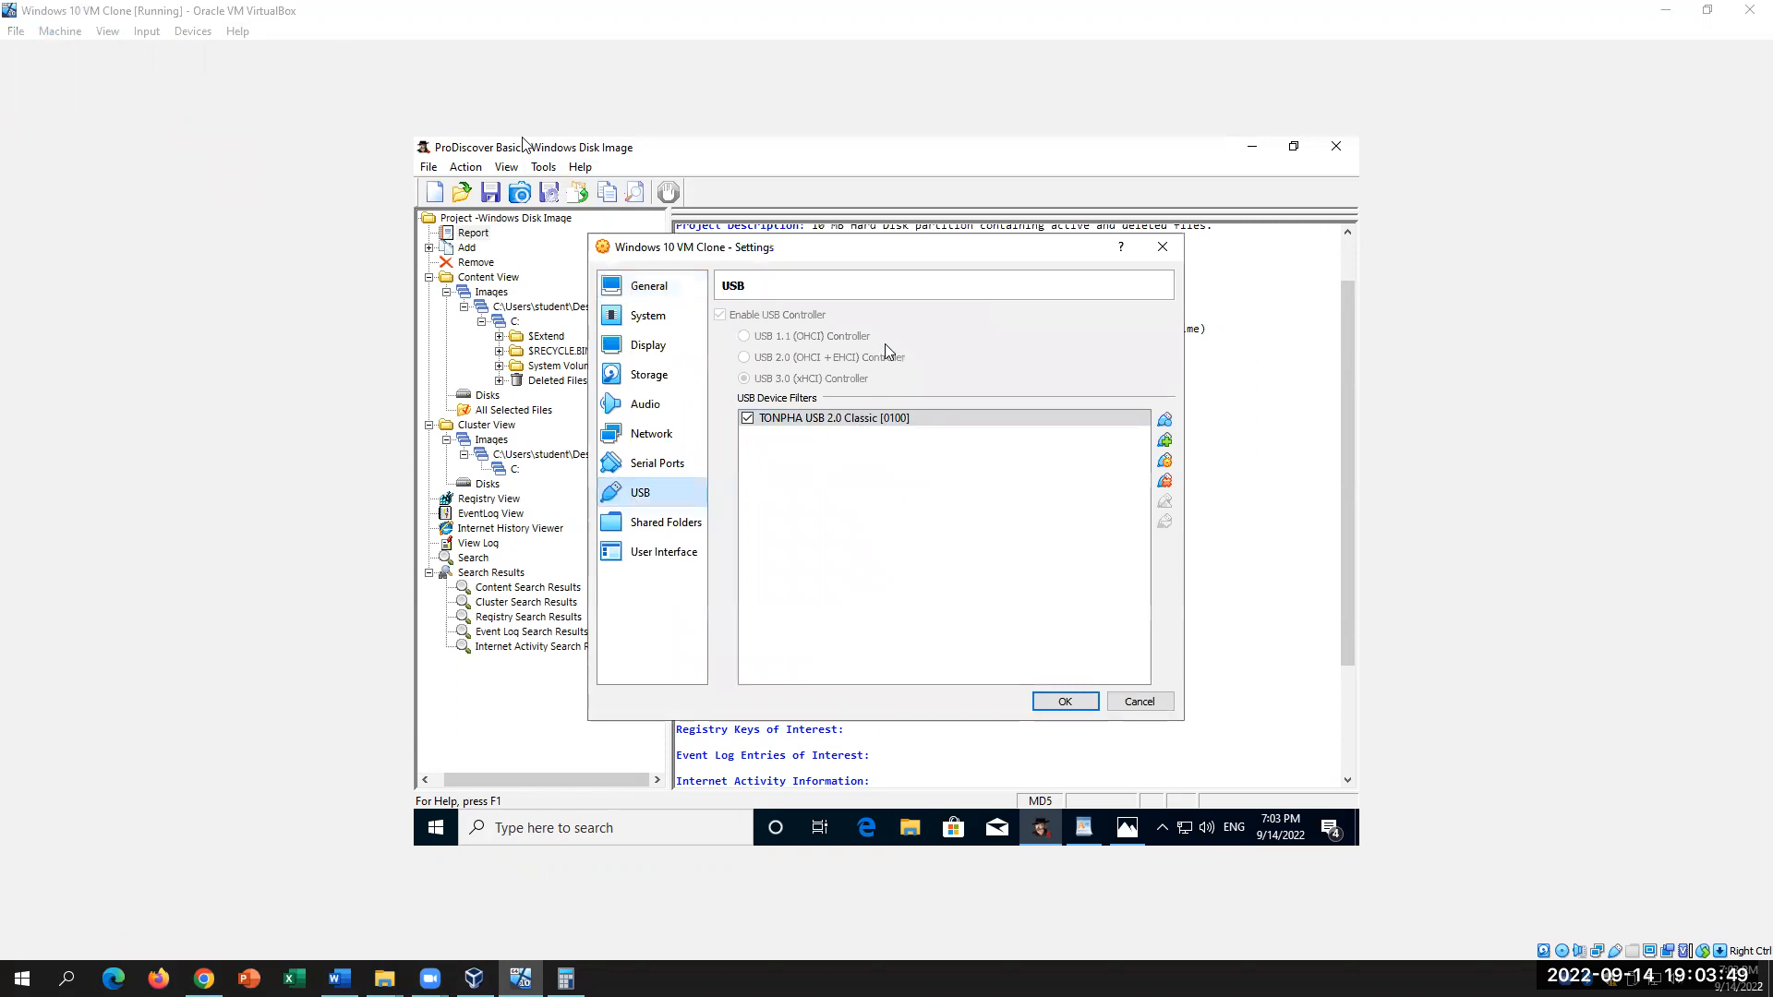
pyautogui.click(1164, 441)
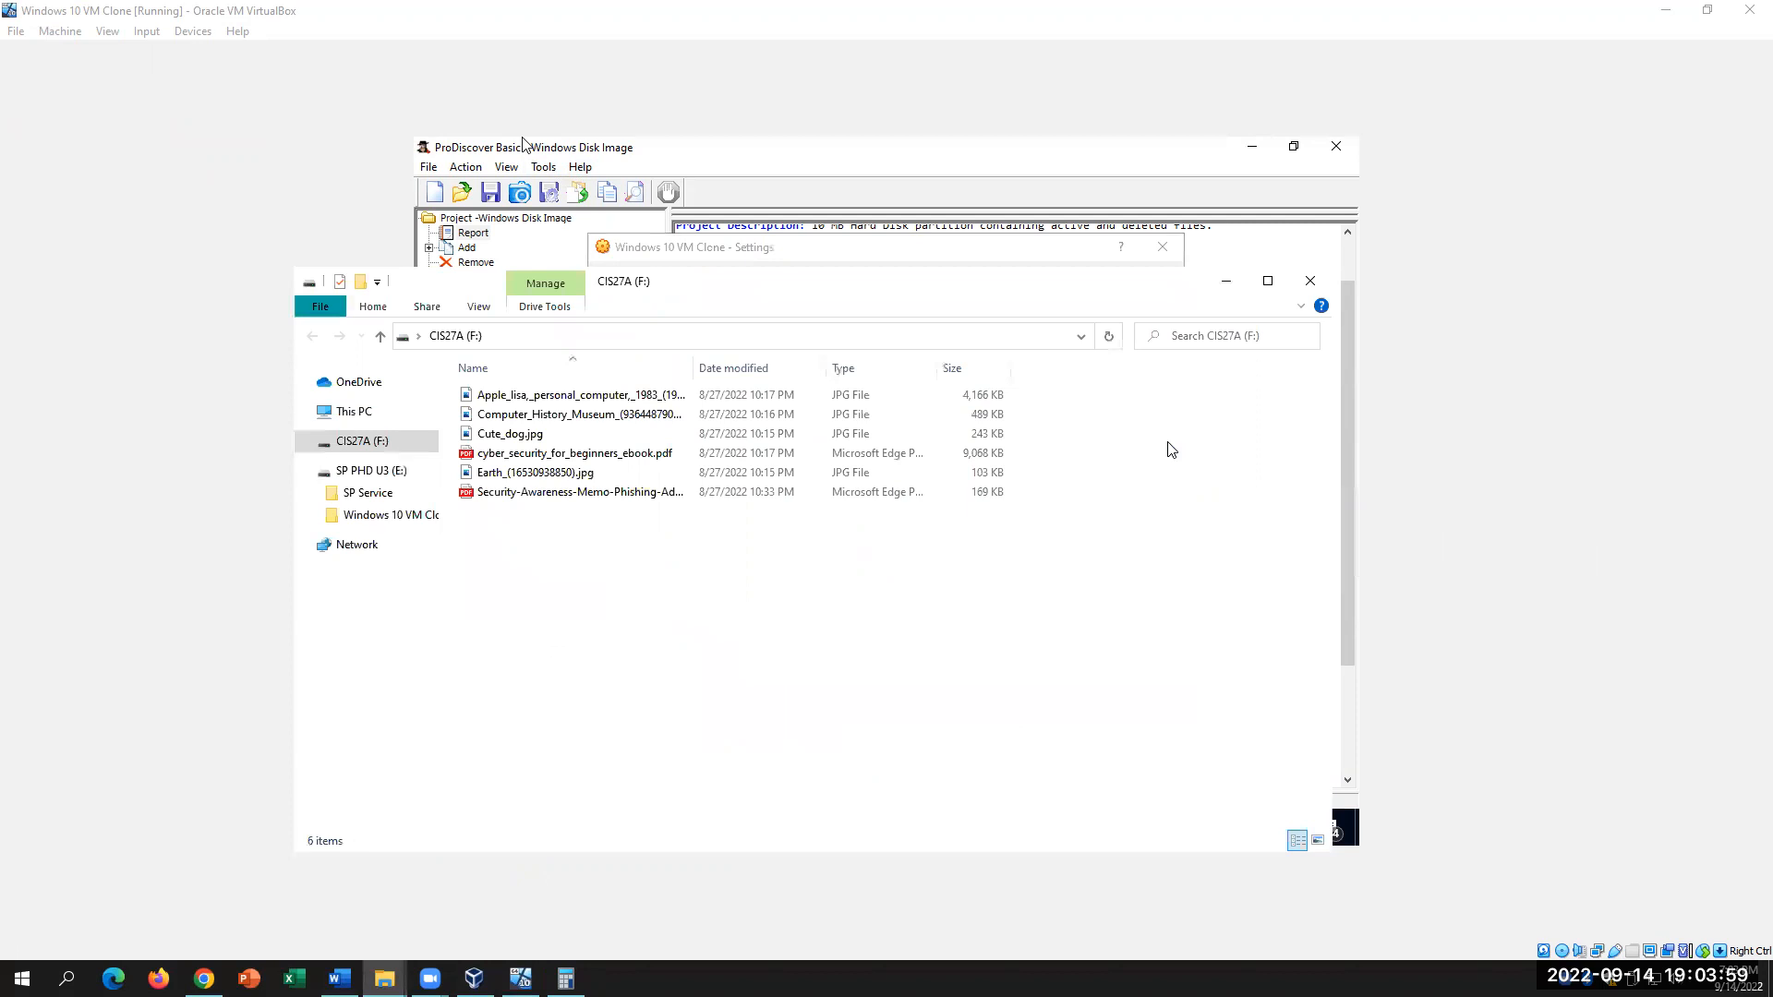
pyautogui.click(1226, 281)
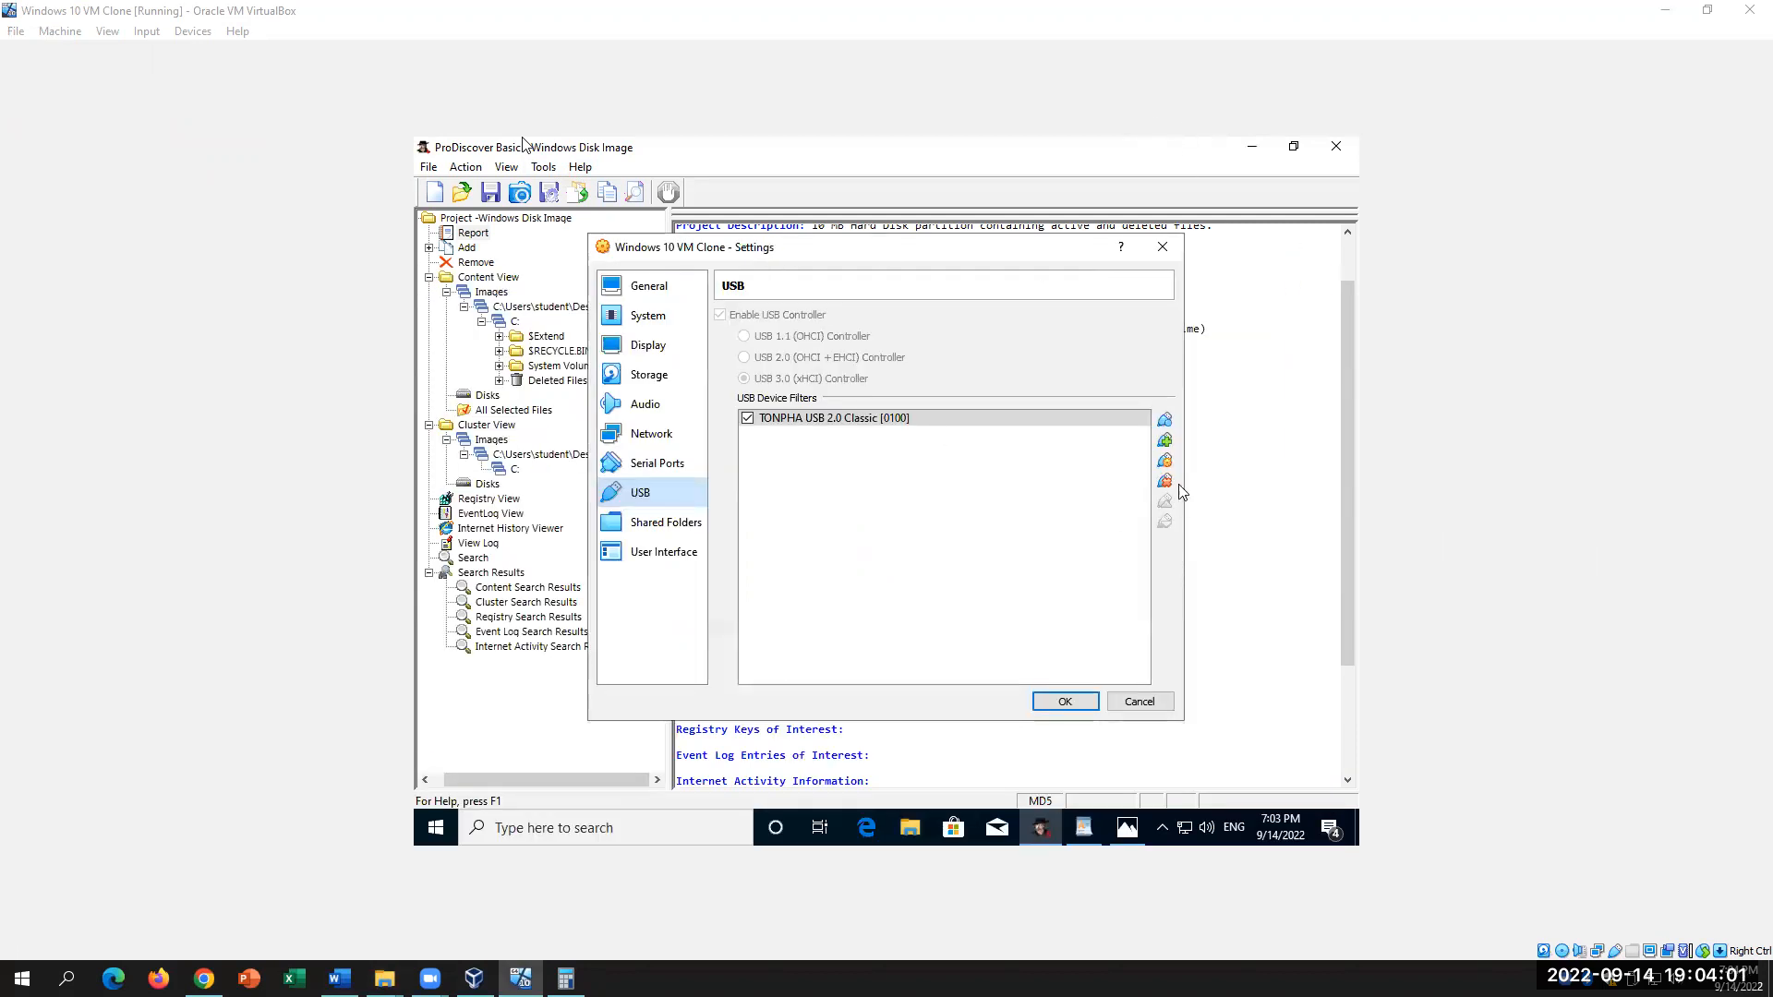
pyautogui.click(1164, 440)
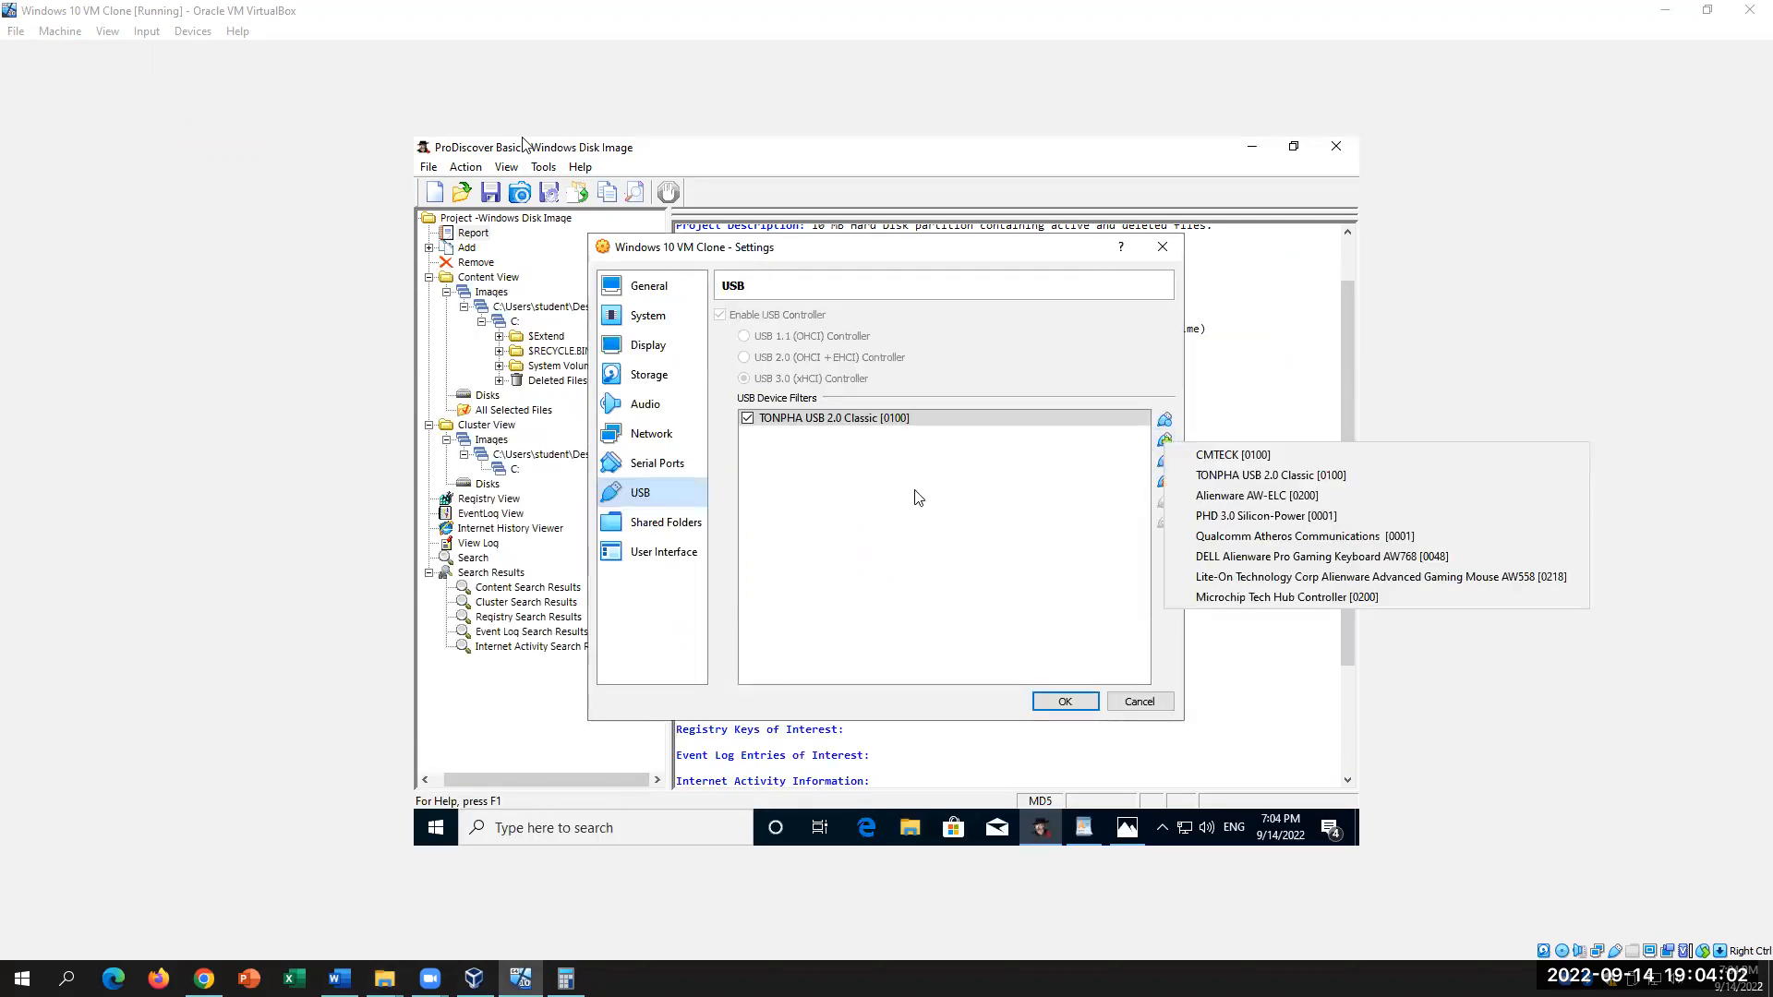
pyautogui.click(1228, 482)
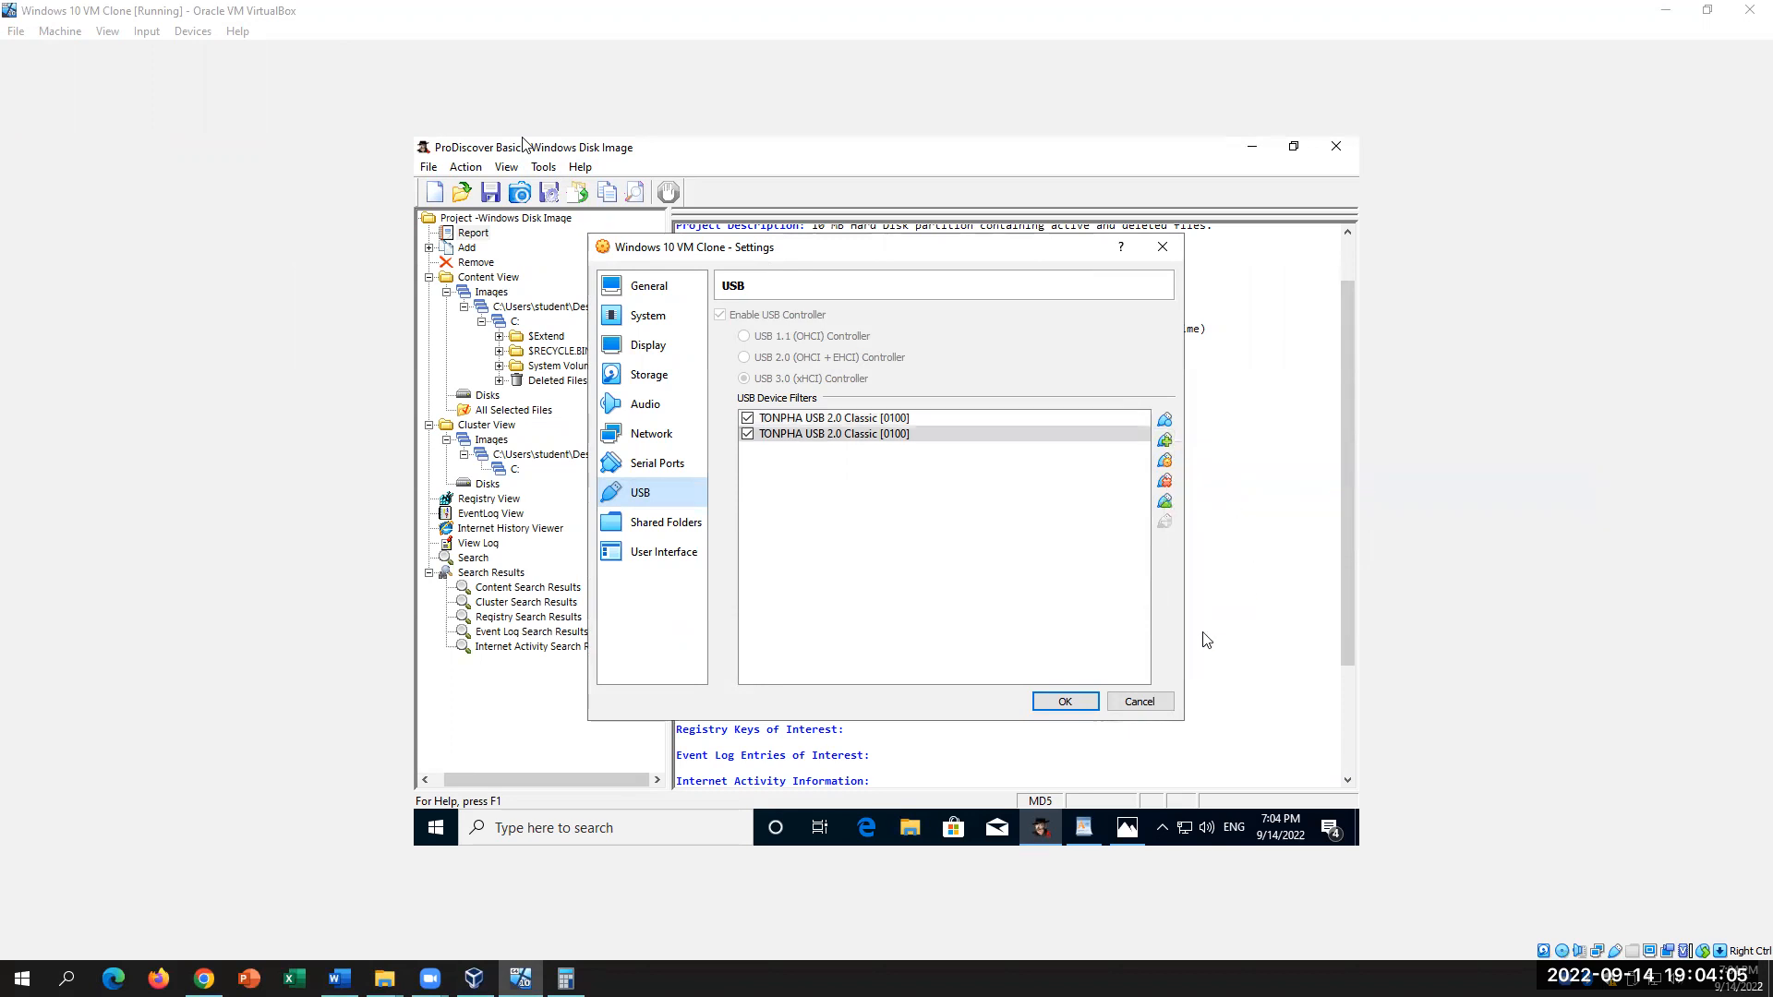
pyautogui.click(1069, 703)
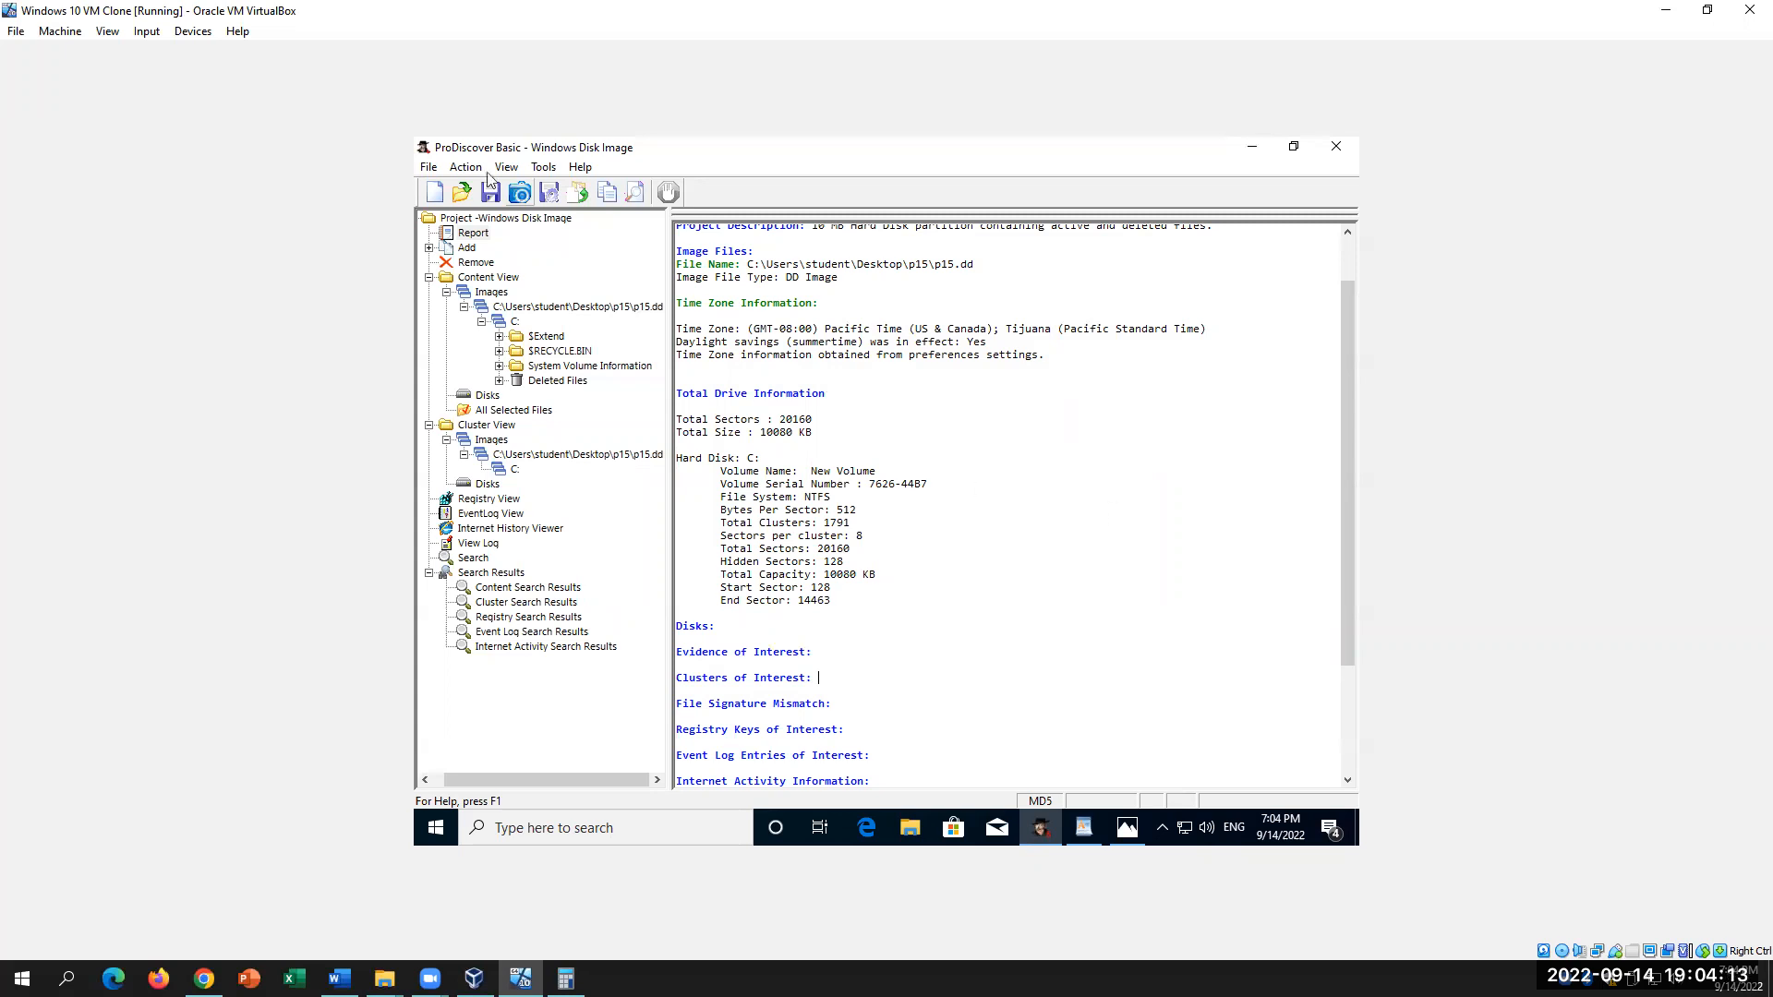
# Step: Start a new ProDiscover project, saving the previous project under its existing name
pyautogui.click(434, 192)
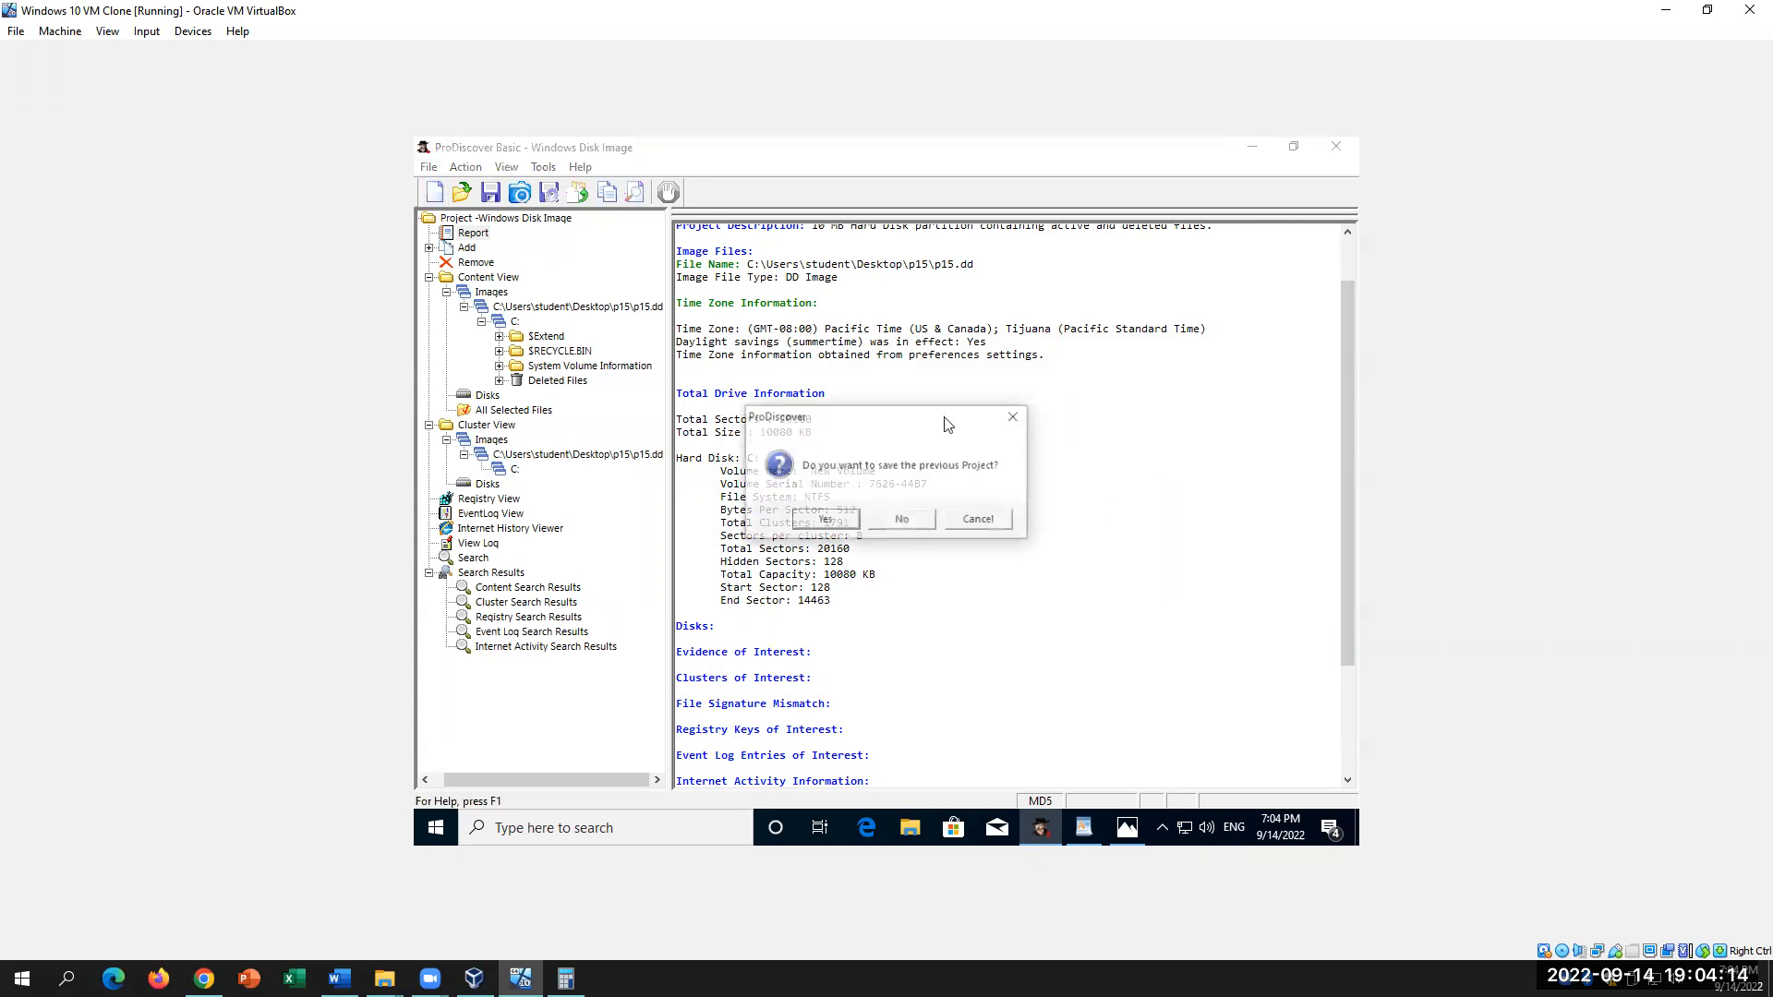
pyautogui.click(845, 523)
pyautogui.click(1103, 619)
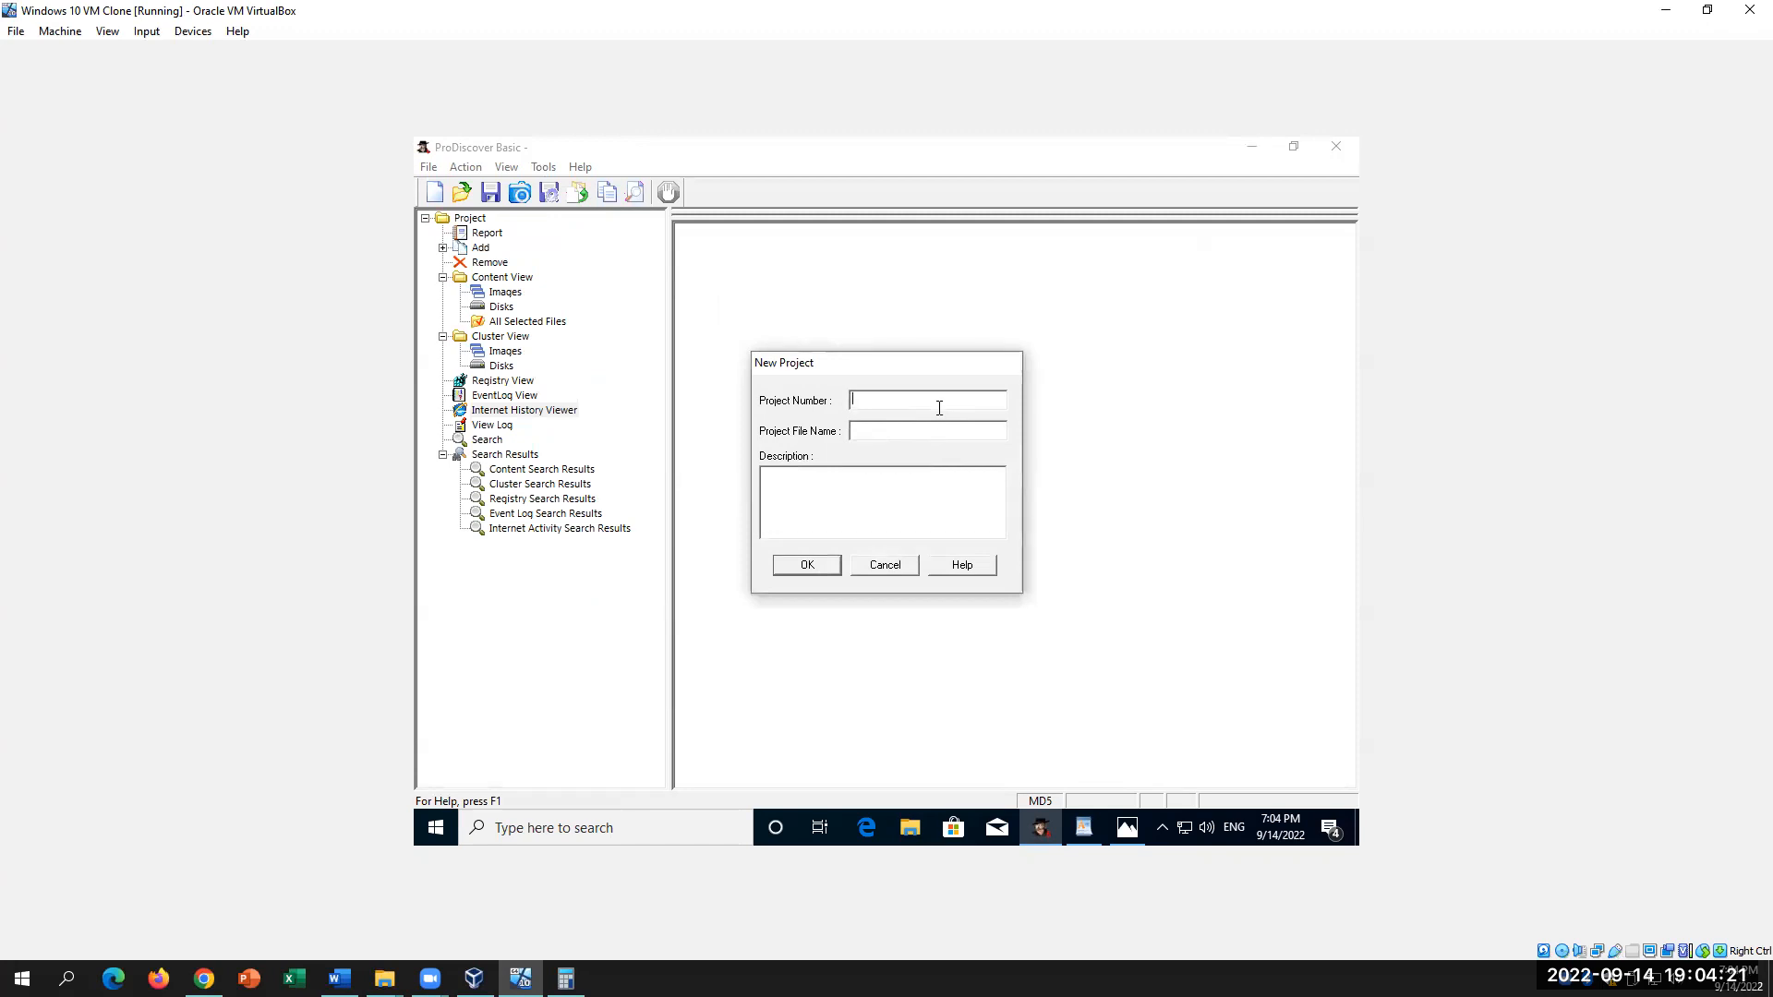
# Step: Create project 001 'USB Image Investigation' described as '4GB USB with files'
pyautogui.write('00')
pyautogui.click(925, 434)
pyautogui.write('USB Image Investigation')
pyautogui.press('BackSpace')
pyautogui.press('BackSpace')
pyautogui.write('S')
pyautogui.press('BackSpace')
pyautogui.press('BackSpace')
pyautogui.write('4GB')
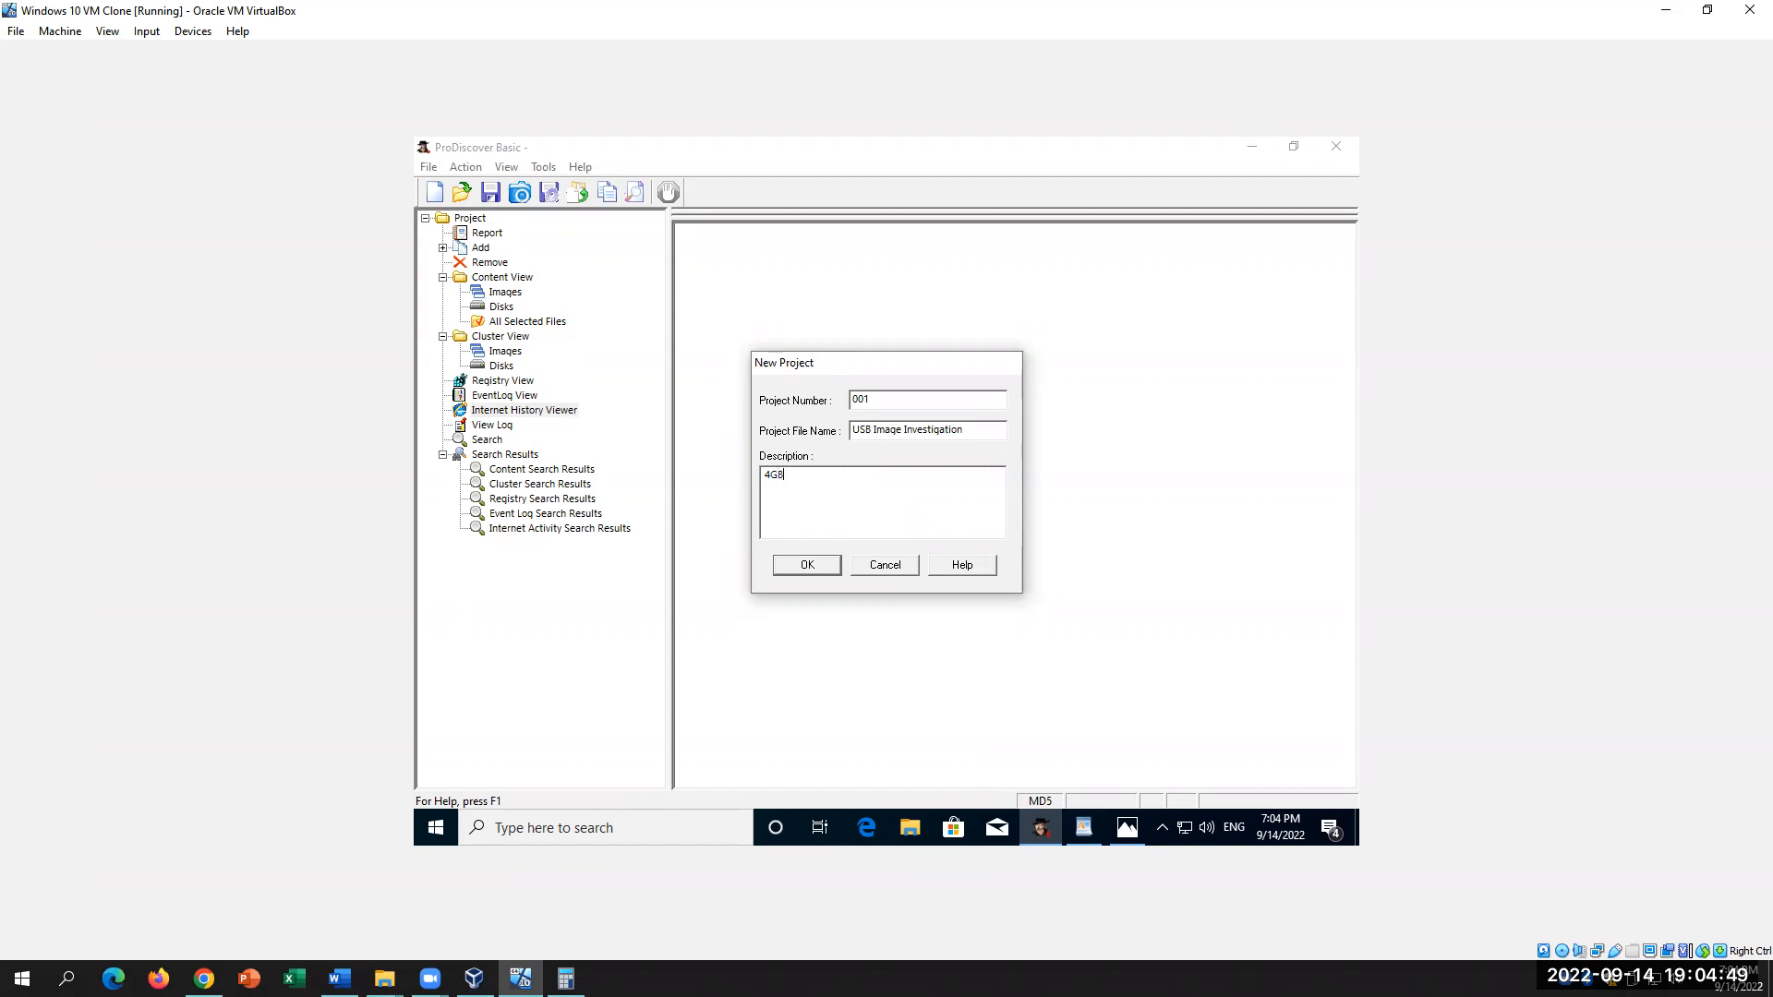
pyautogui.write('USB')
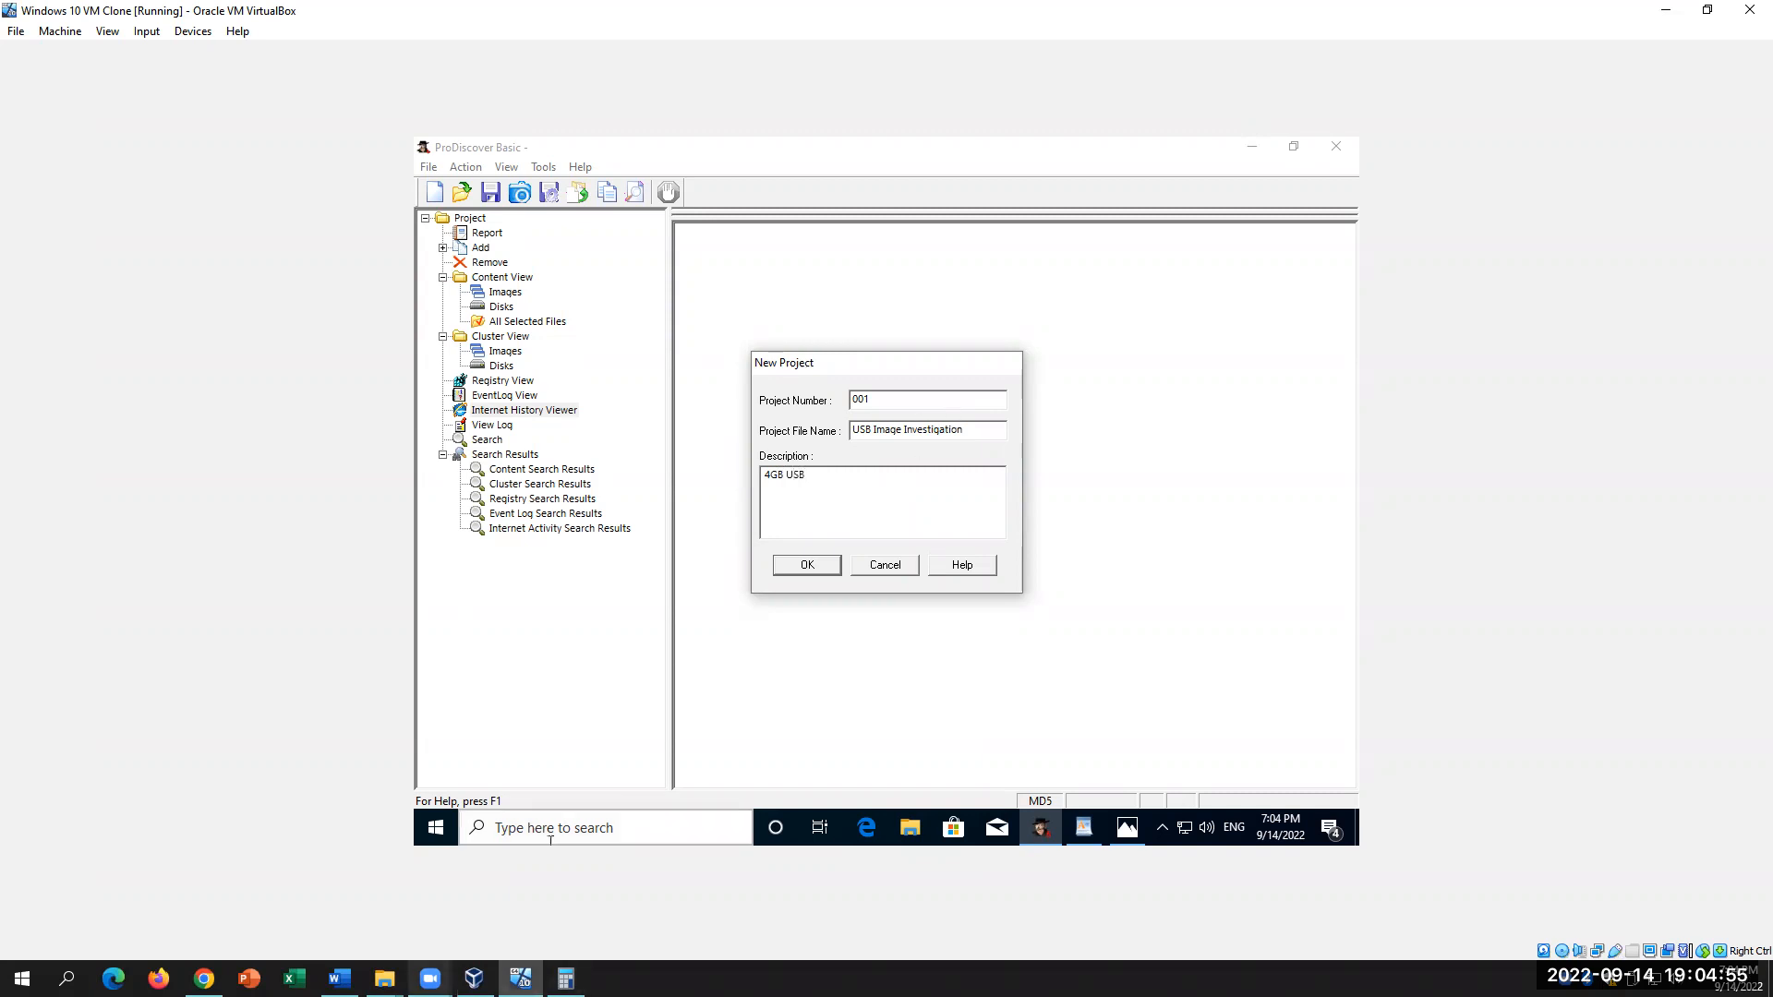
pyautogui.hotkey('alt', 'Tab')
pyautogui.scroll(-2, 765, 750)
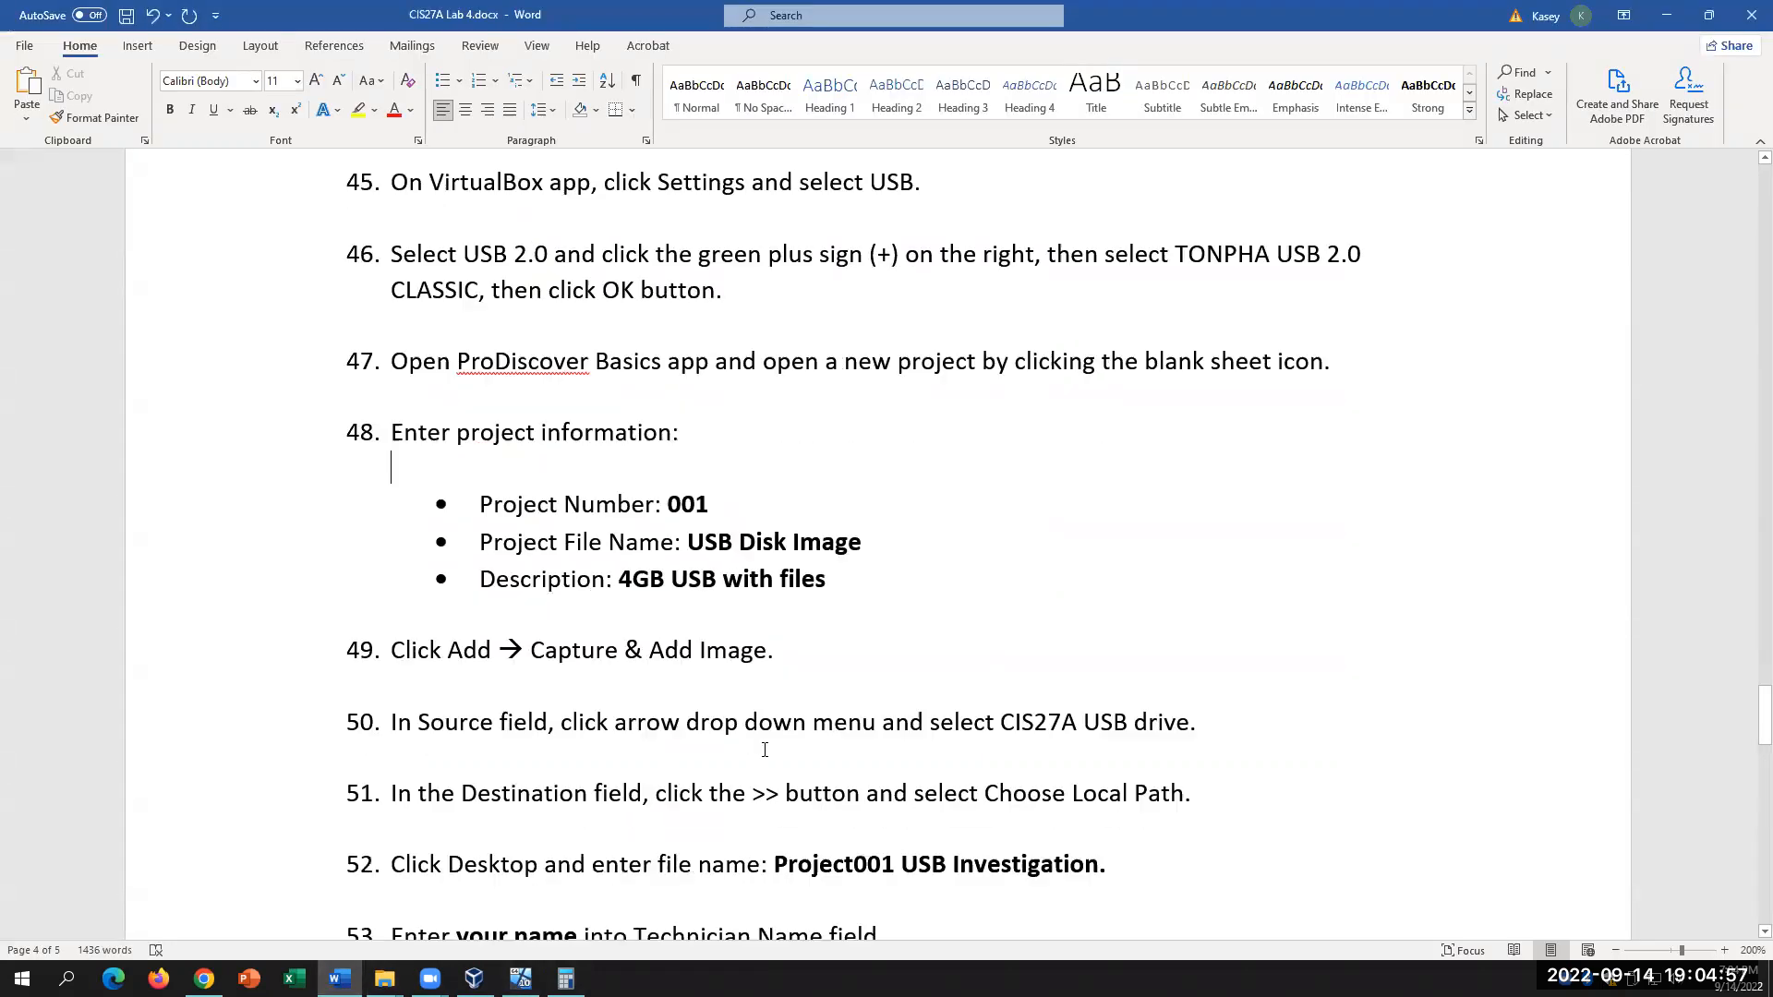
pyautogui.scroll(-1, 765, 750)
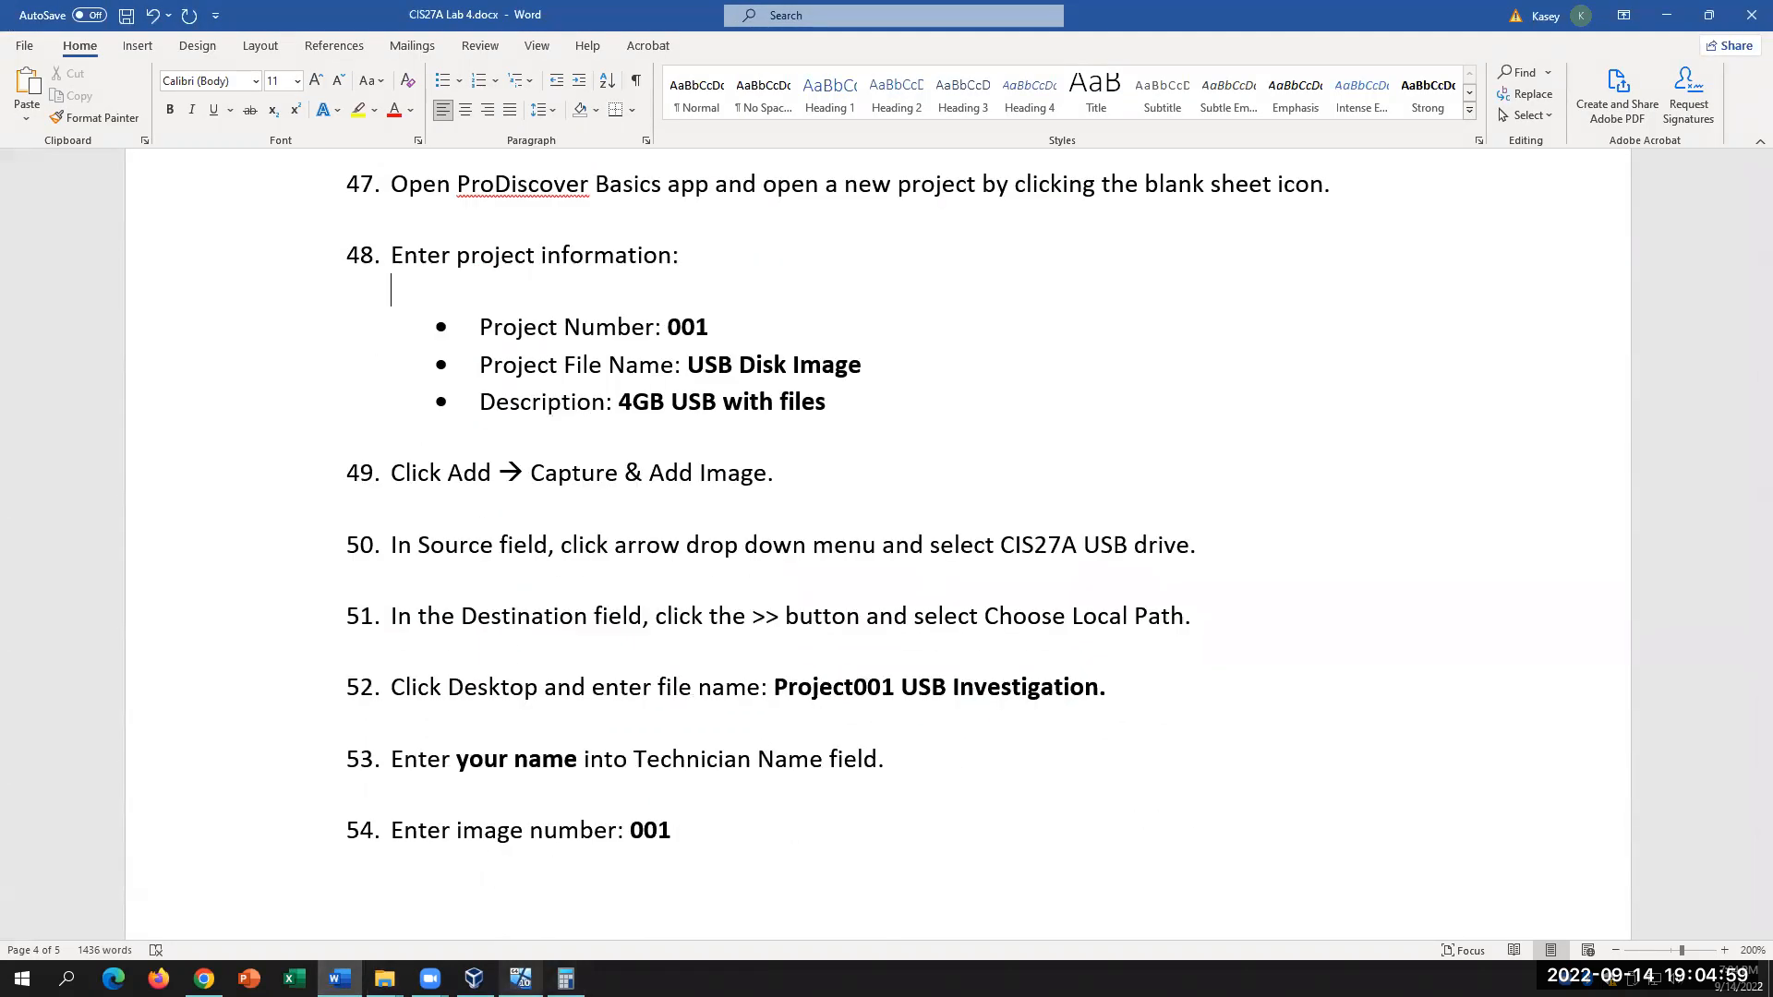
pyautogui.hotkey('alt', 'Tab')
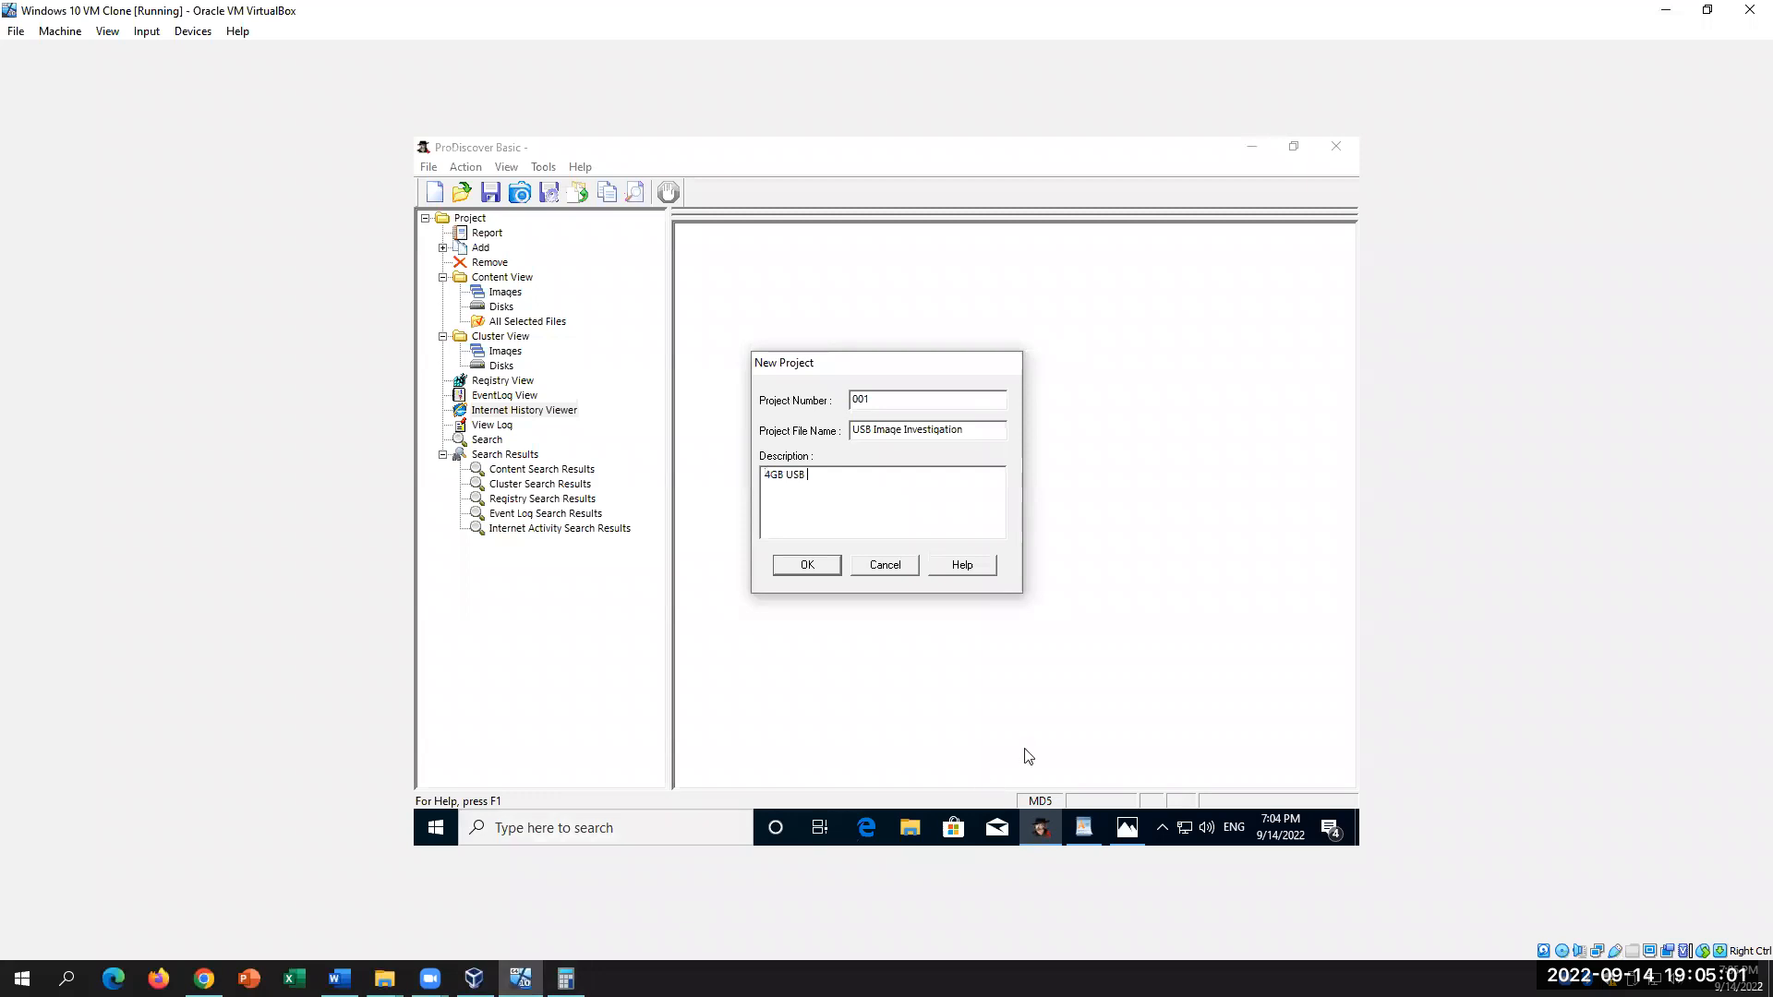
pyautogui.write('with files')
pyautogui.click(808, 566)
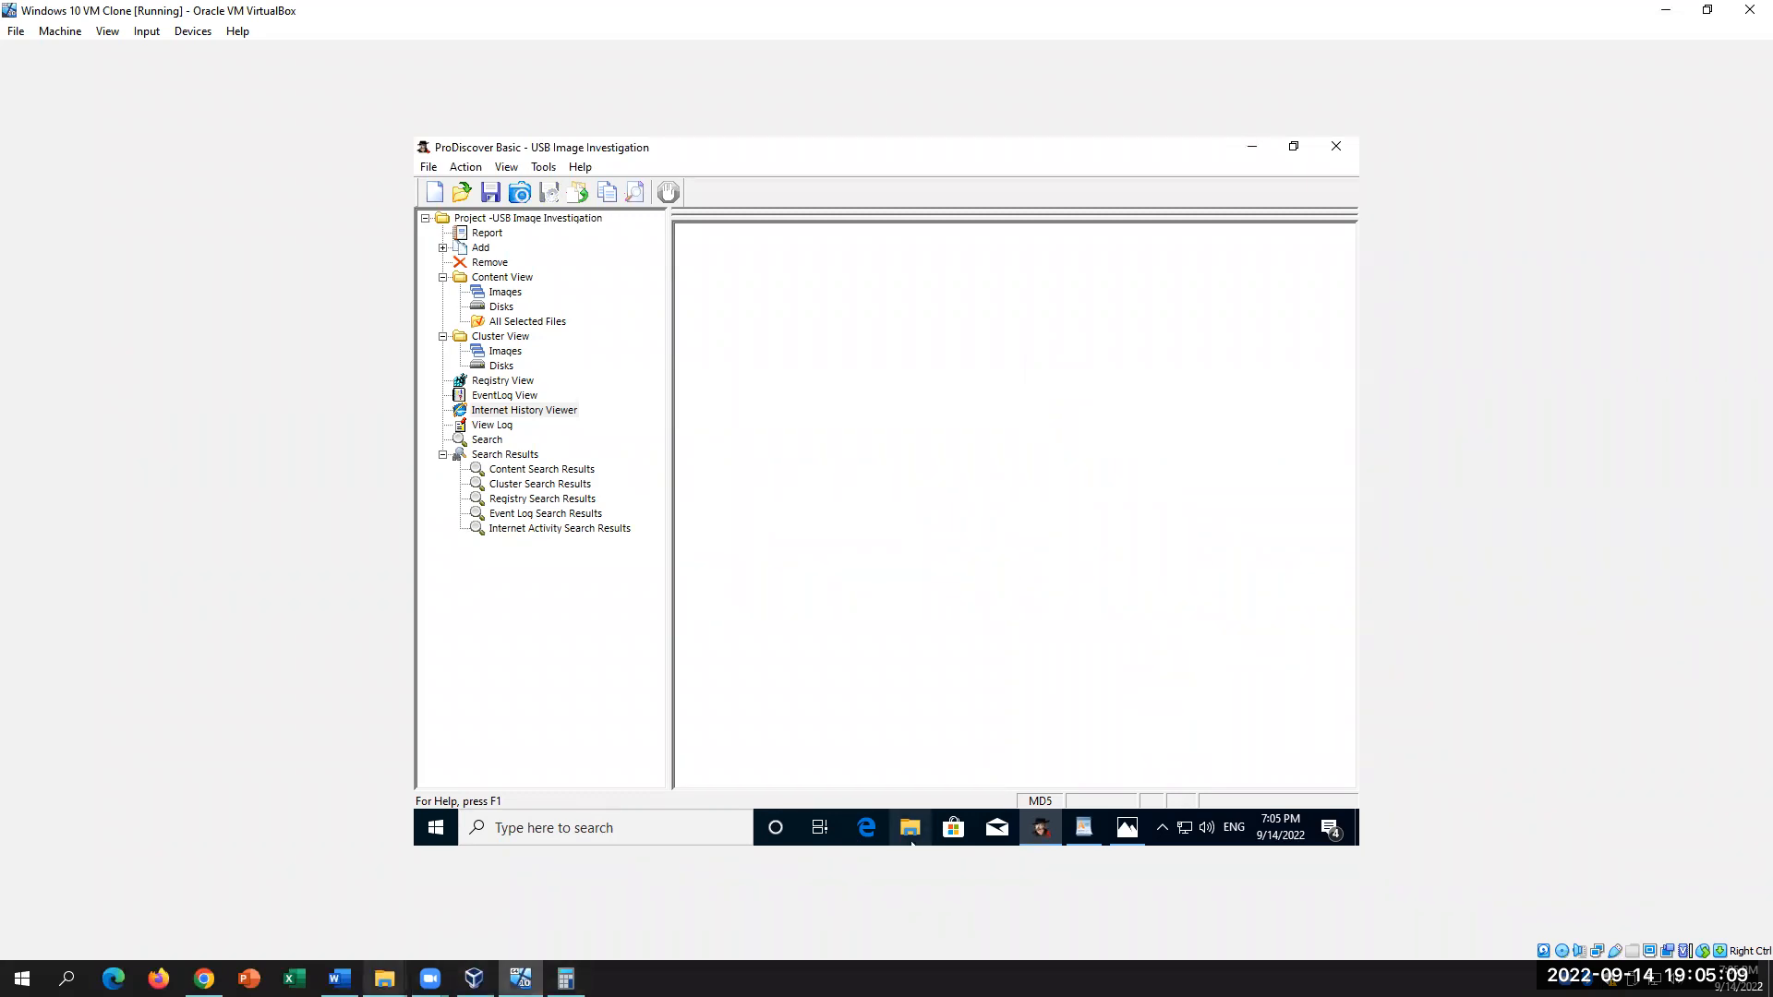
pyautogui.click(339, 979)
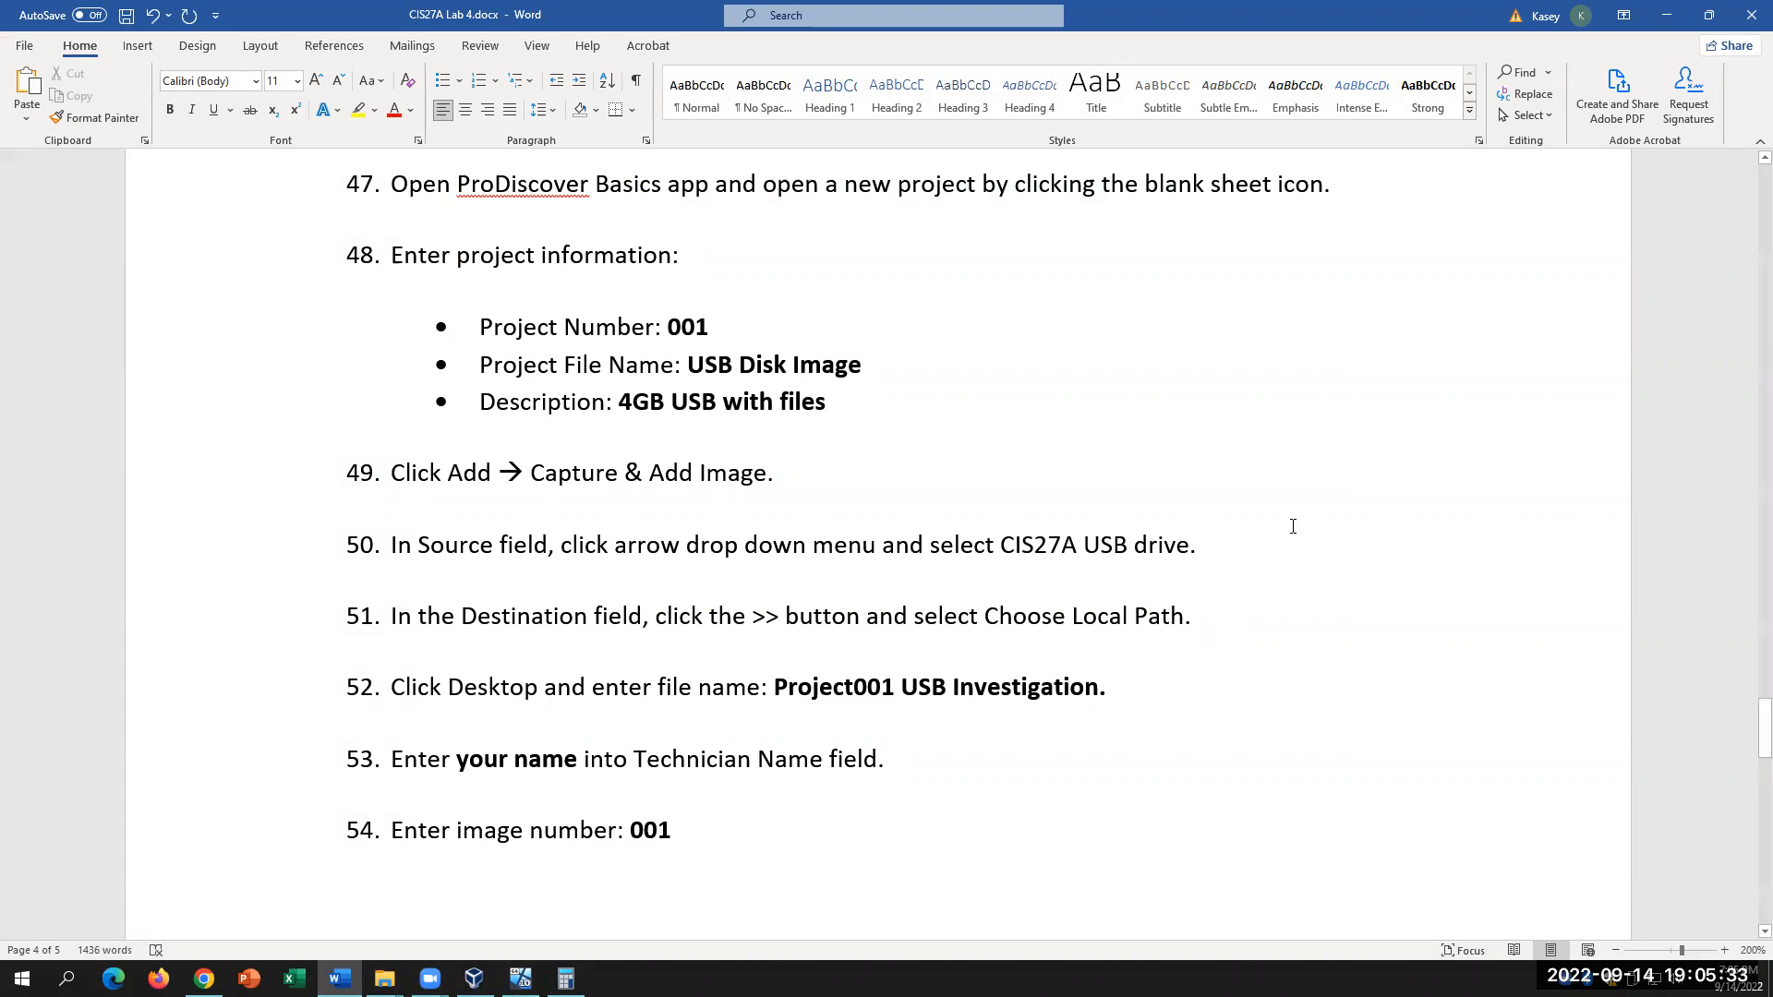
# Step: Open Capture & Add Image and check which source drives are offered
pyautogui.click(521, 979)
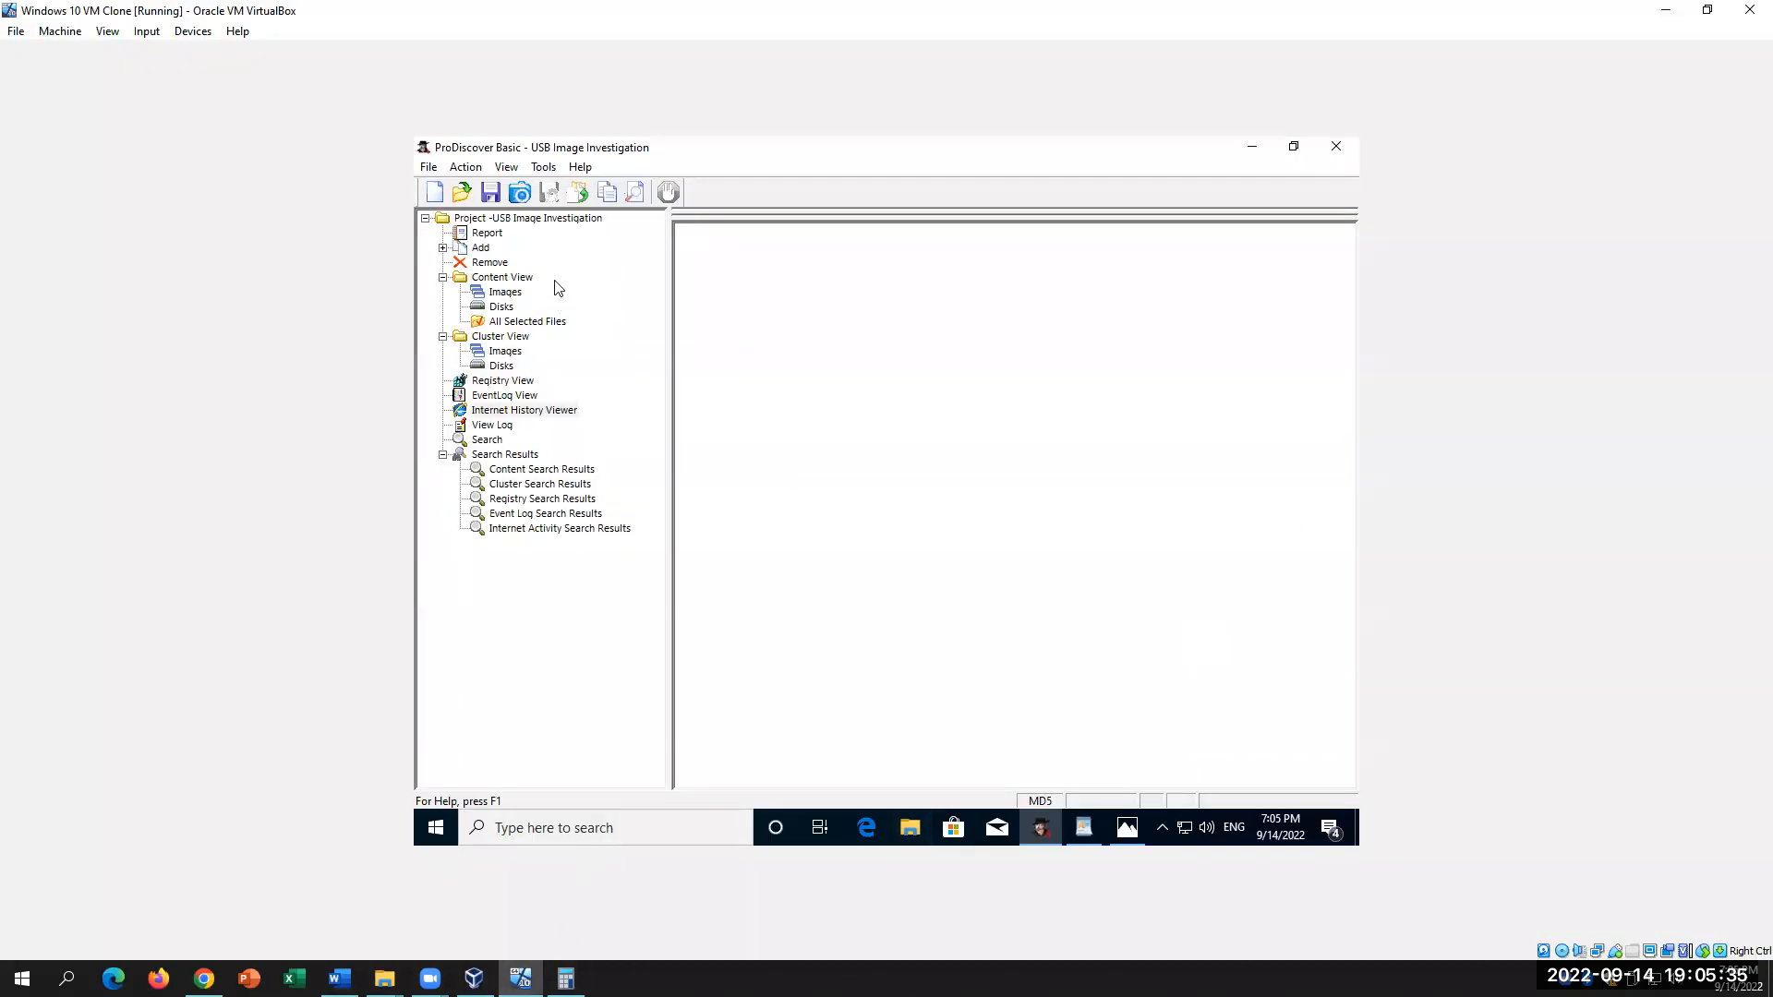
pyautogui.click(443, 248)
pyautogui.click(500, 264)
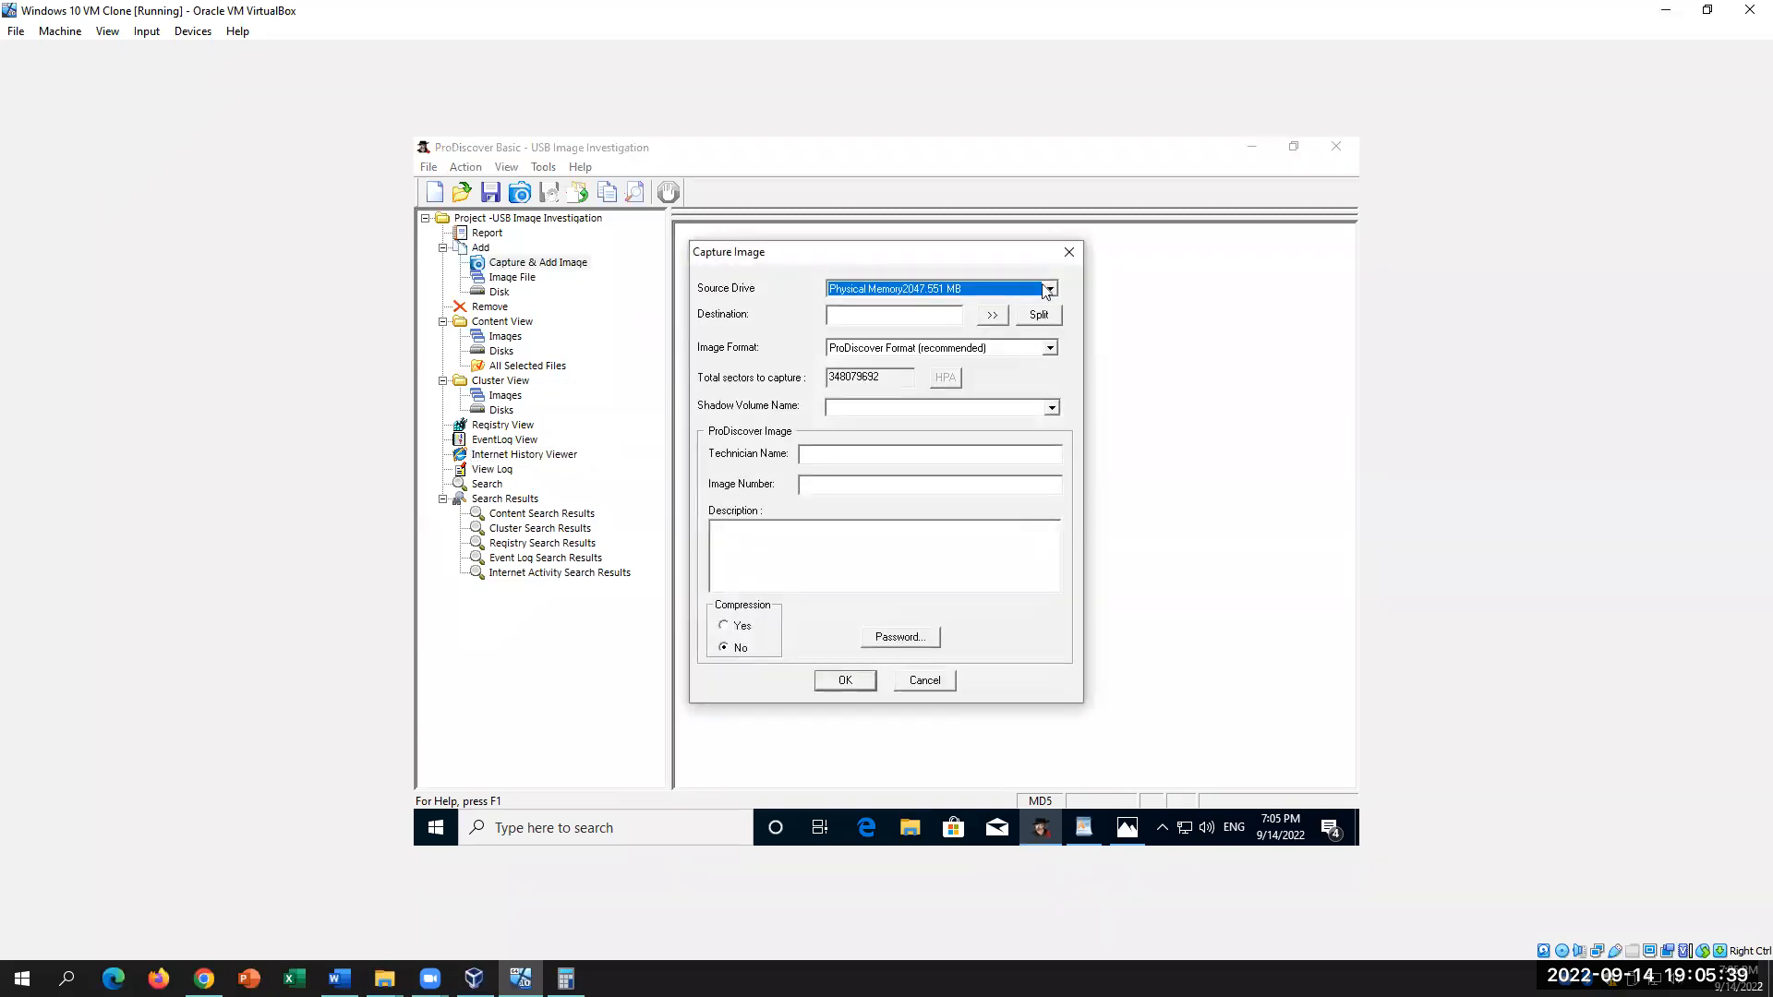
pyautogui.click(1050, 289)
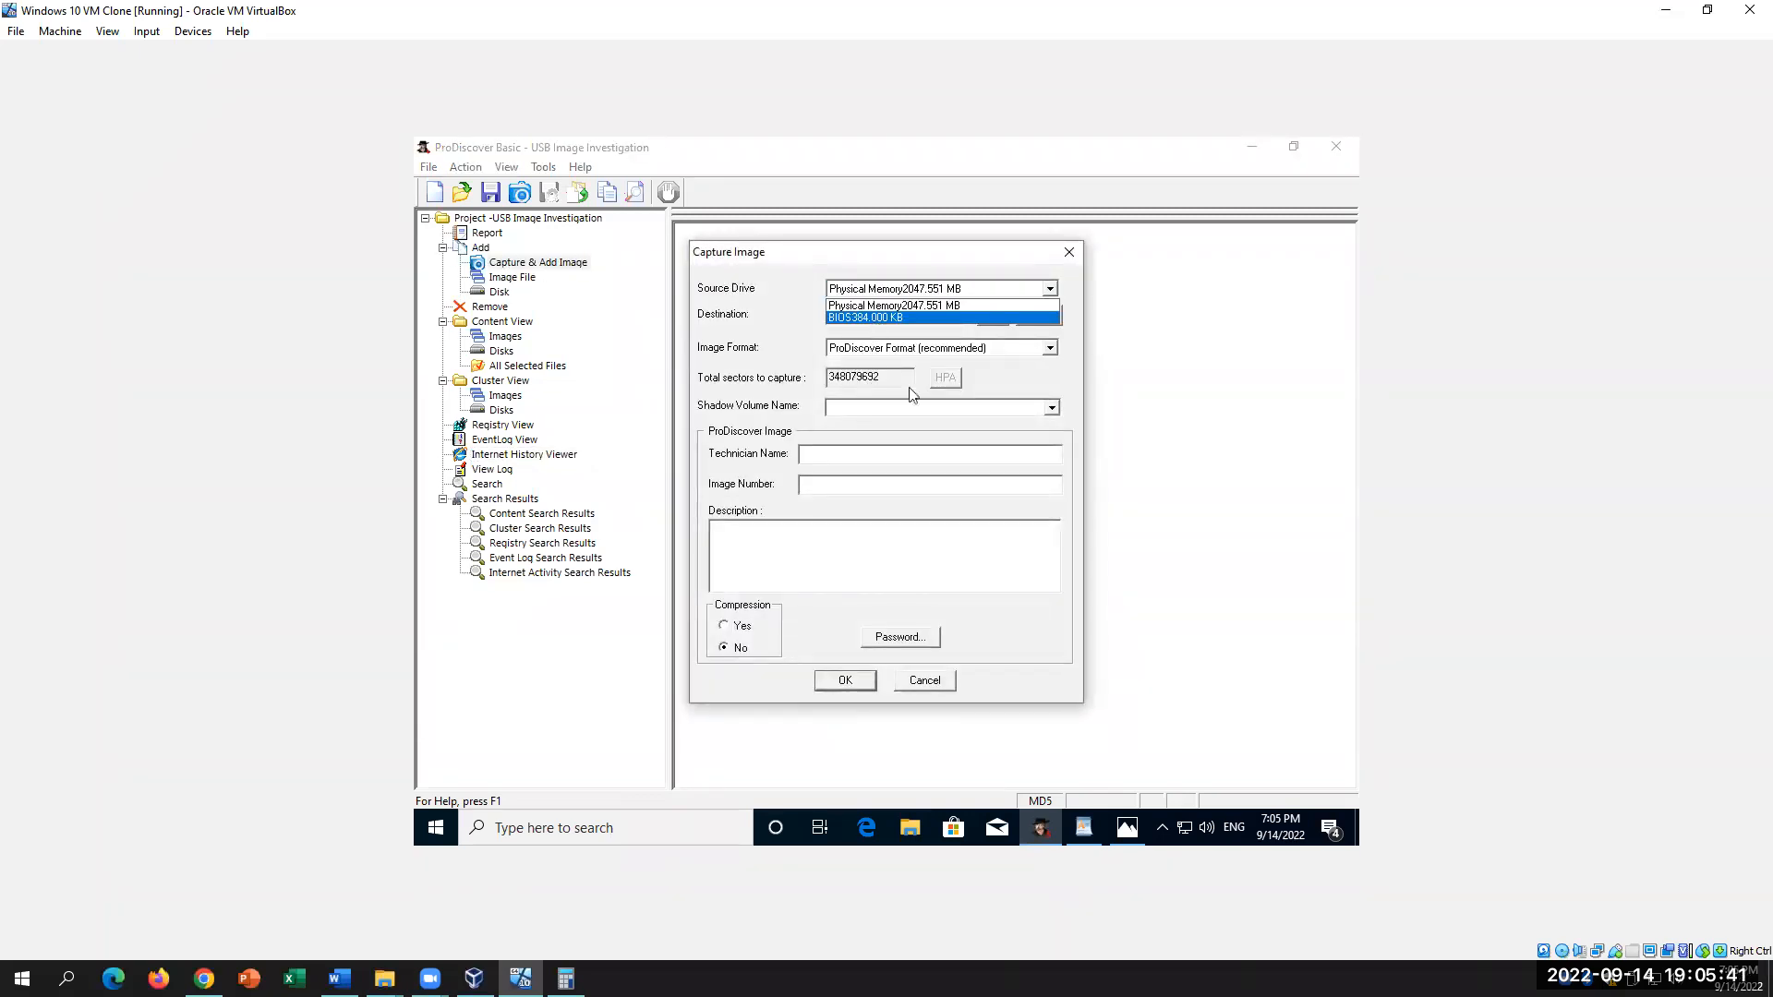
pyautogui.click(1231, 372)
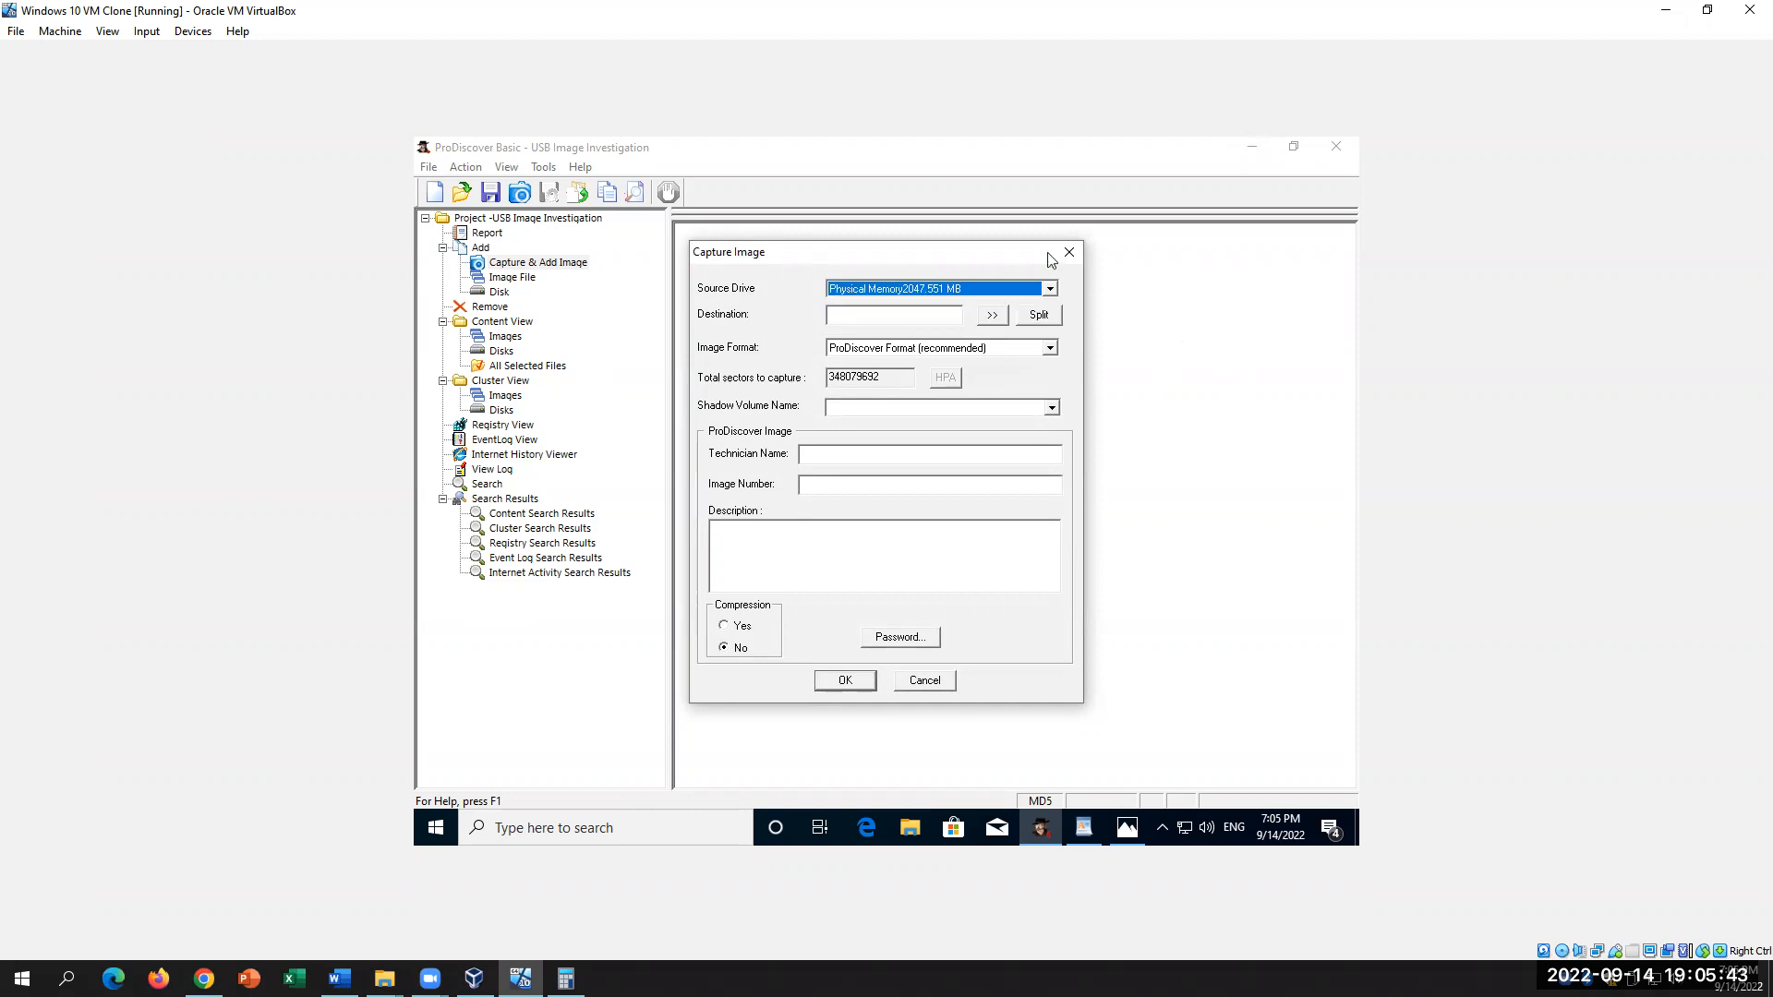
pyautogui.click(1049, 289)
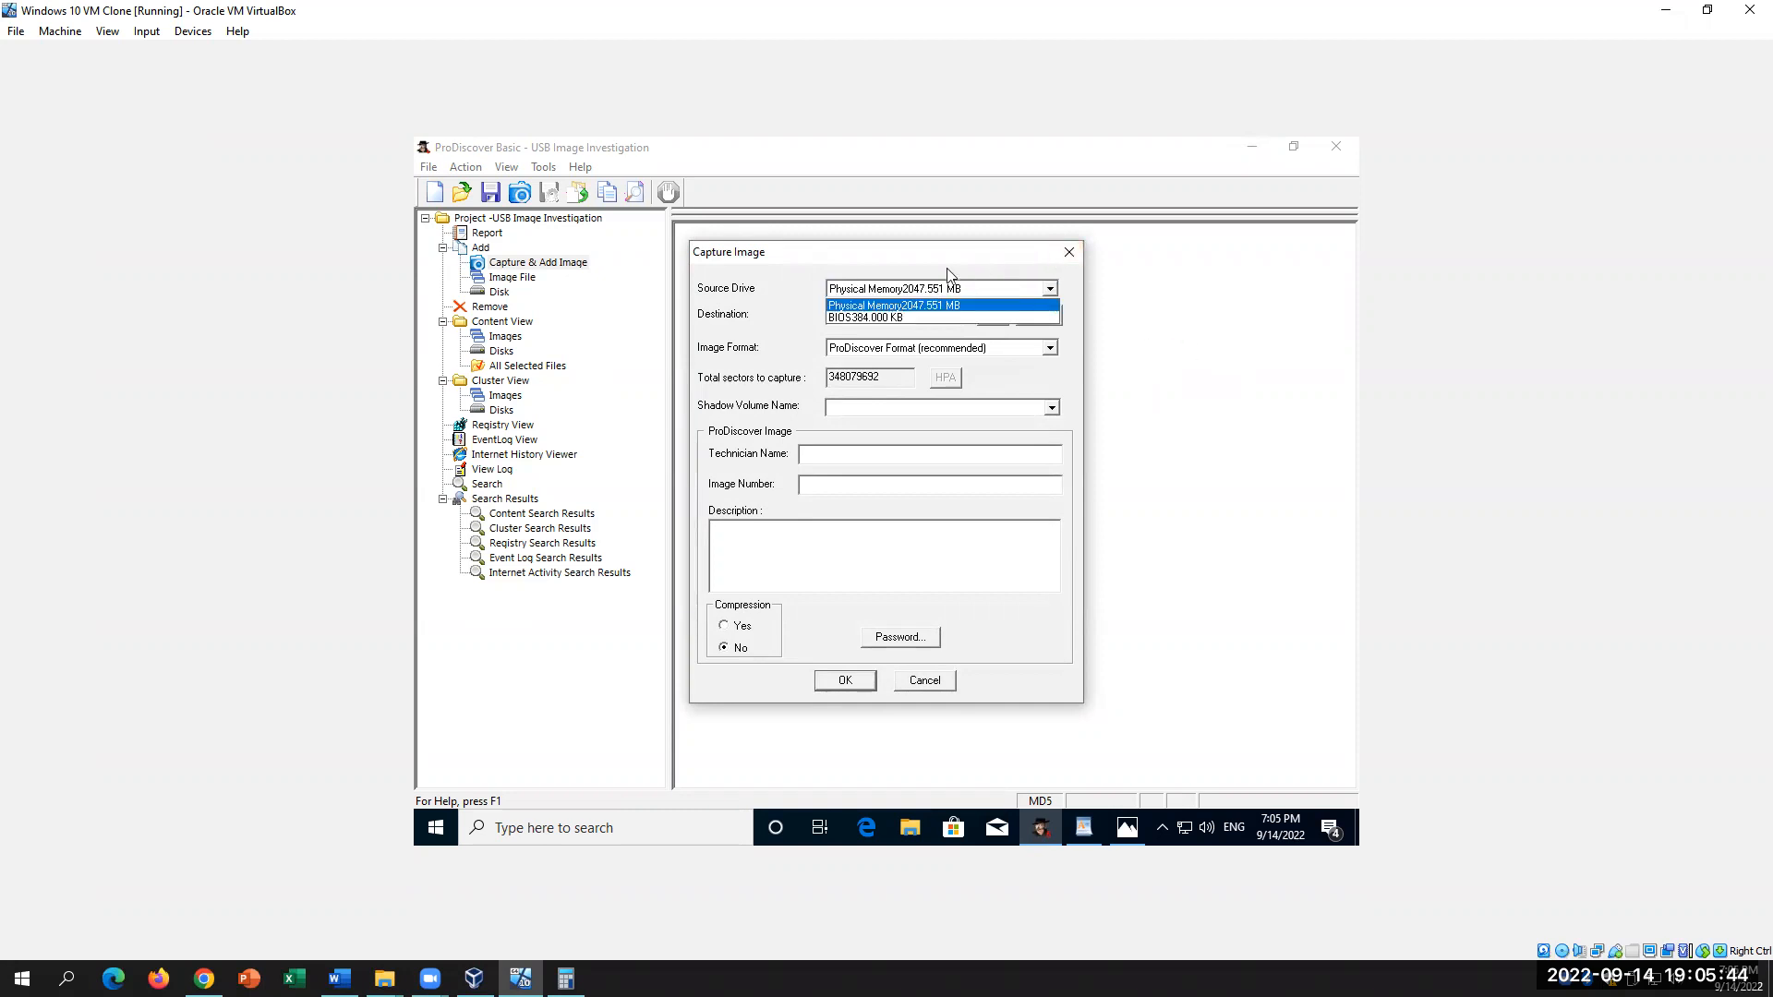
pyautogui.click(901, 306)
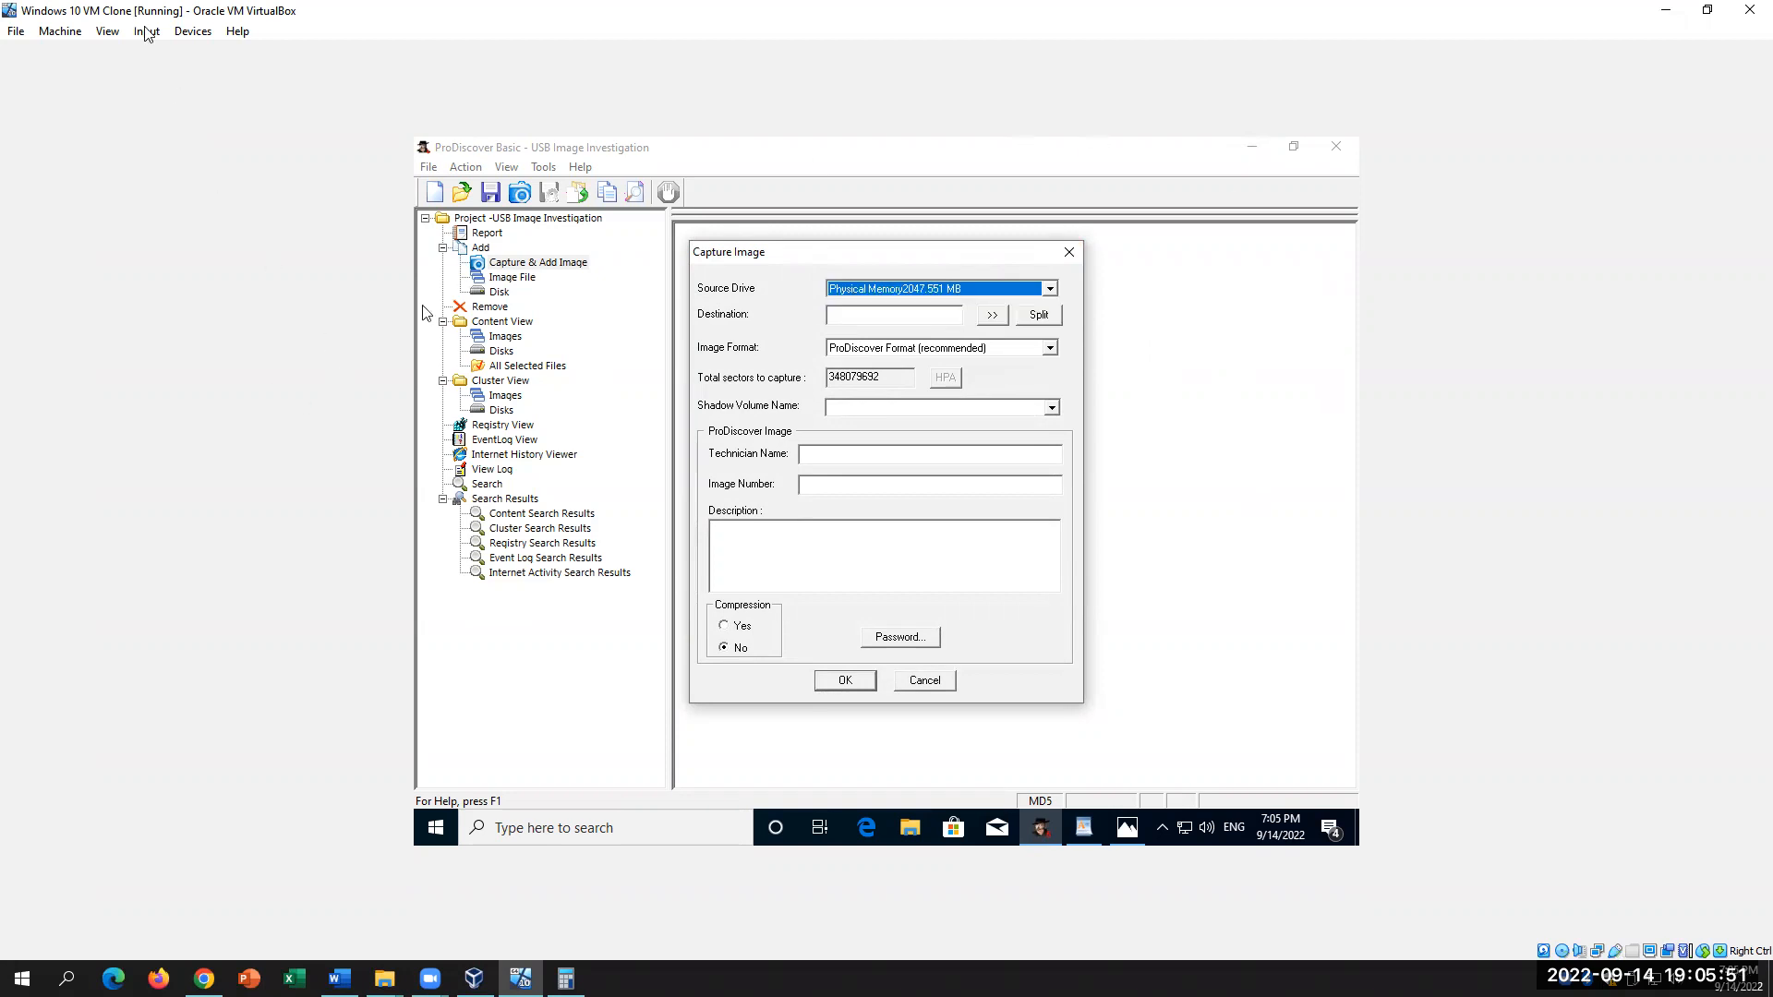
# Step: Connect the TONPHA USB 2.0 Classic drive to the VM, then cancel the capture
pyautogui.click(182, 31)
pyautogui.moveTo(264, 113)
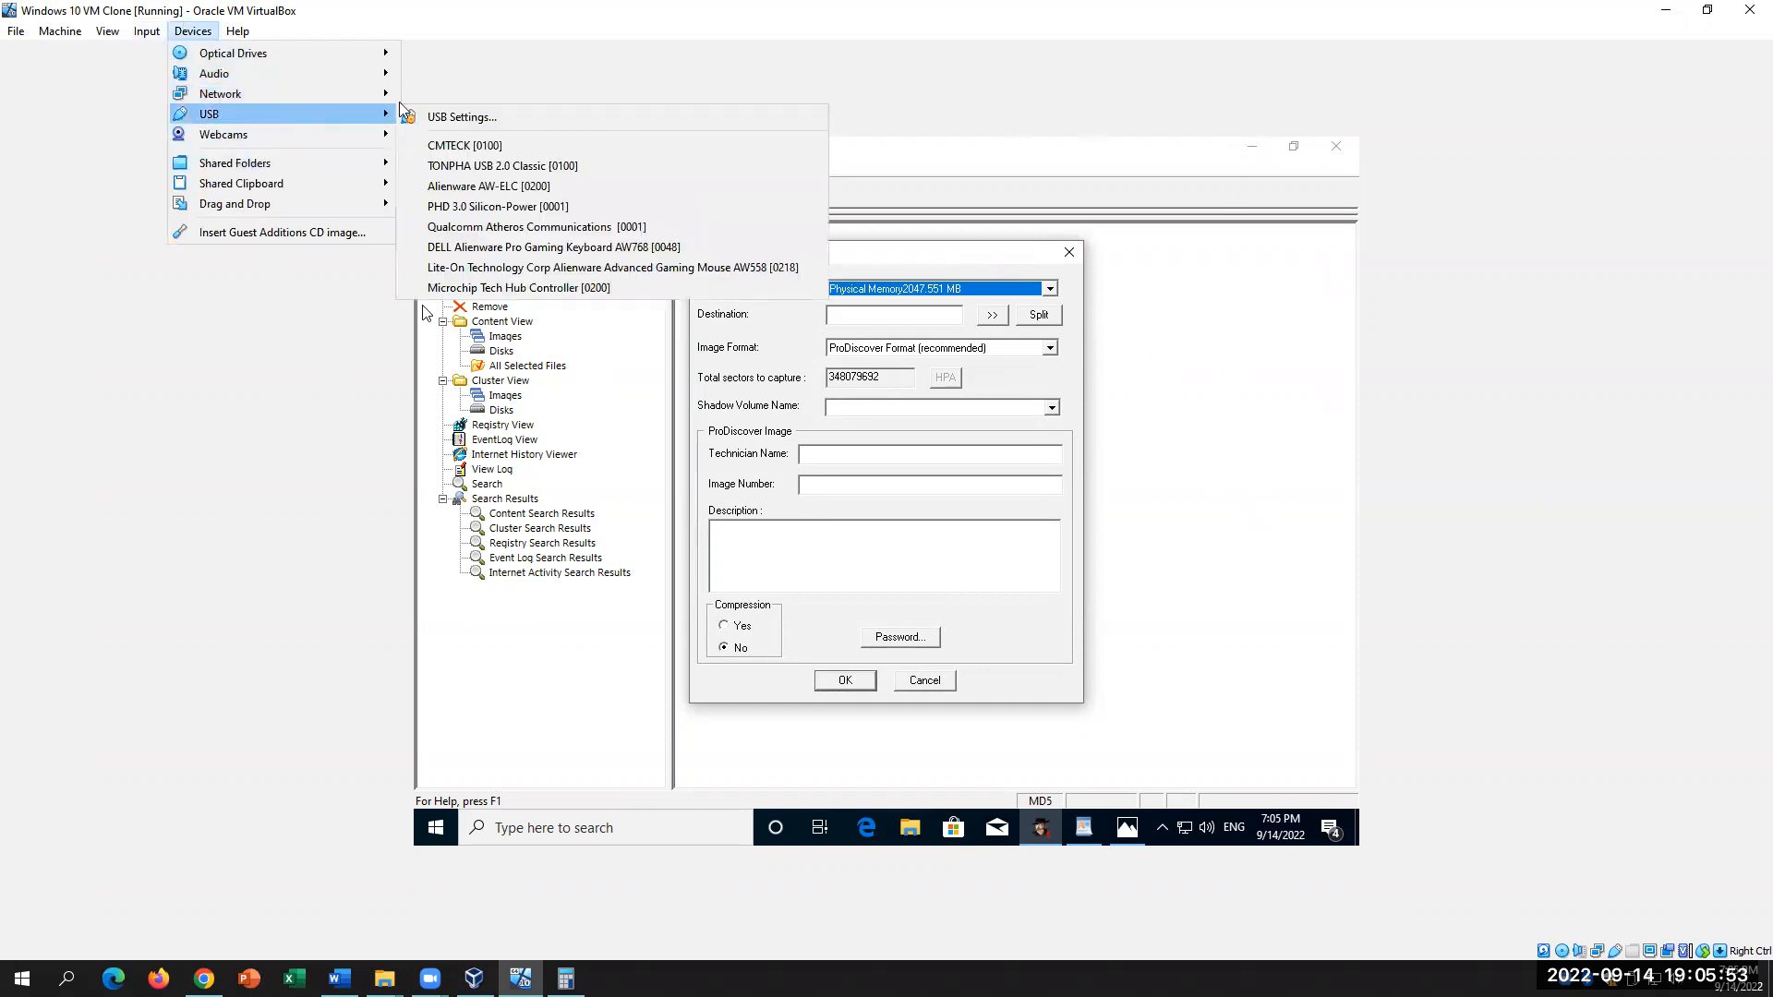
pyautogui.click(491, 166)
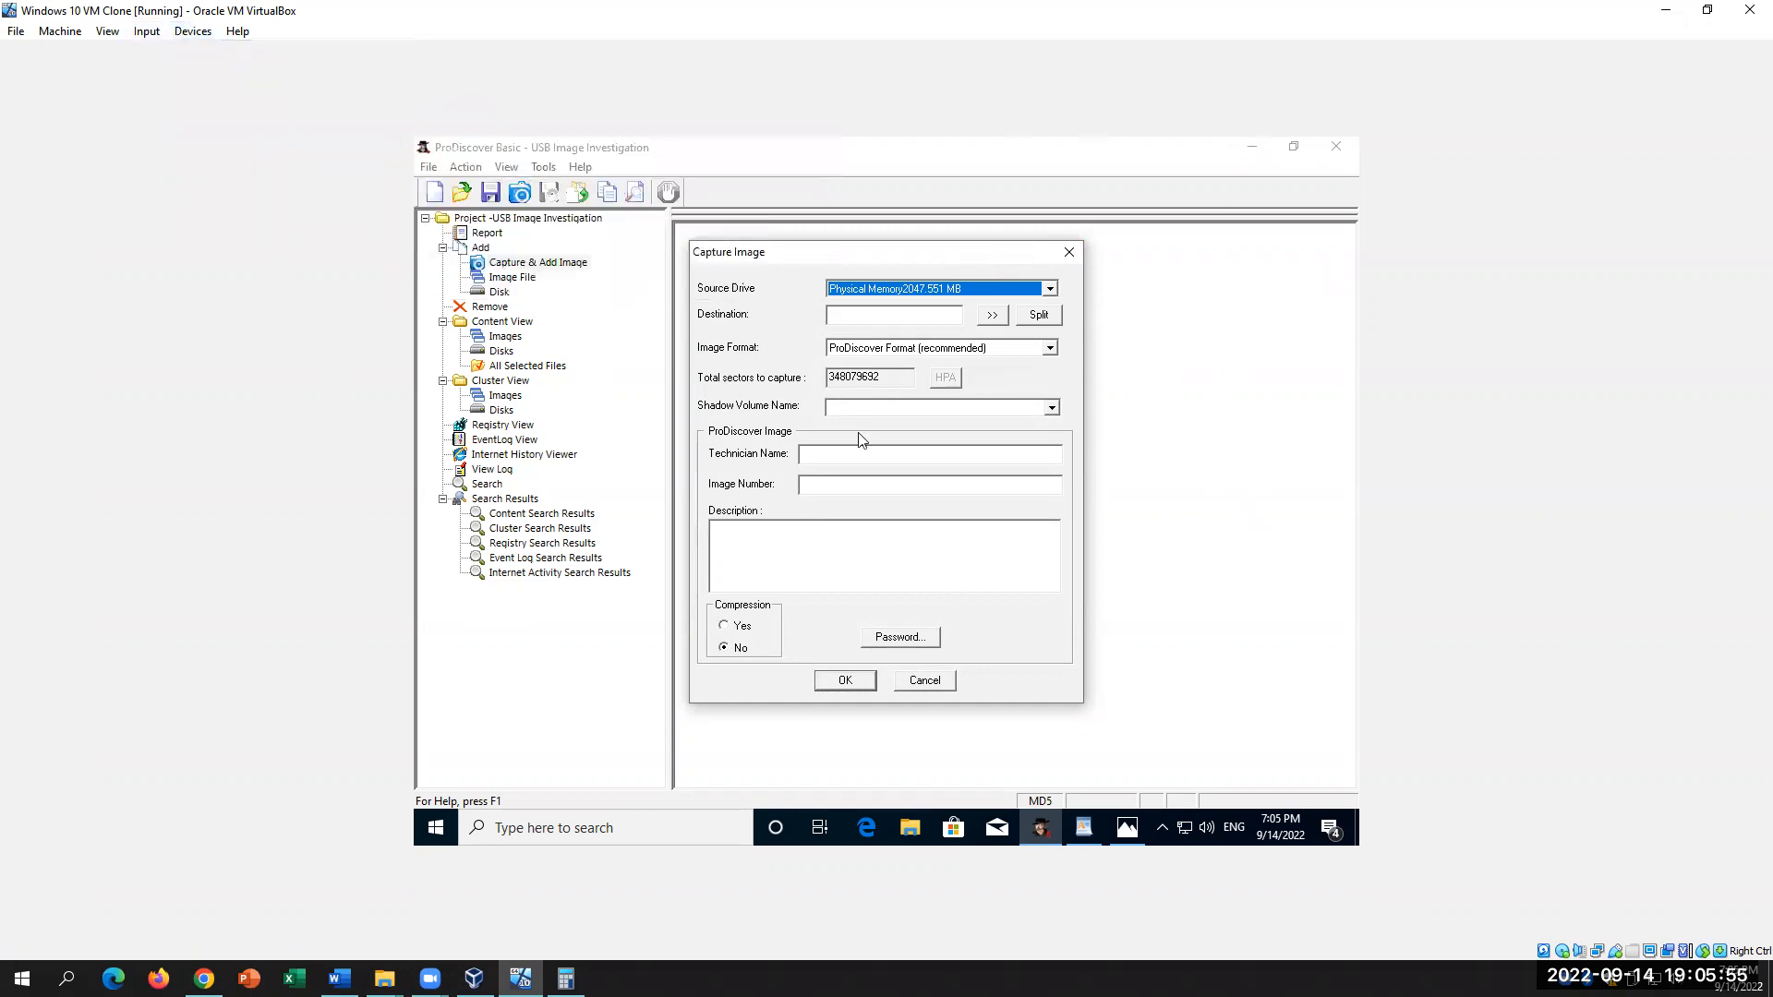
pyautogui.click(1049, 288)
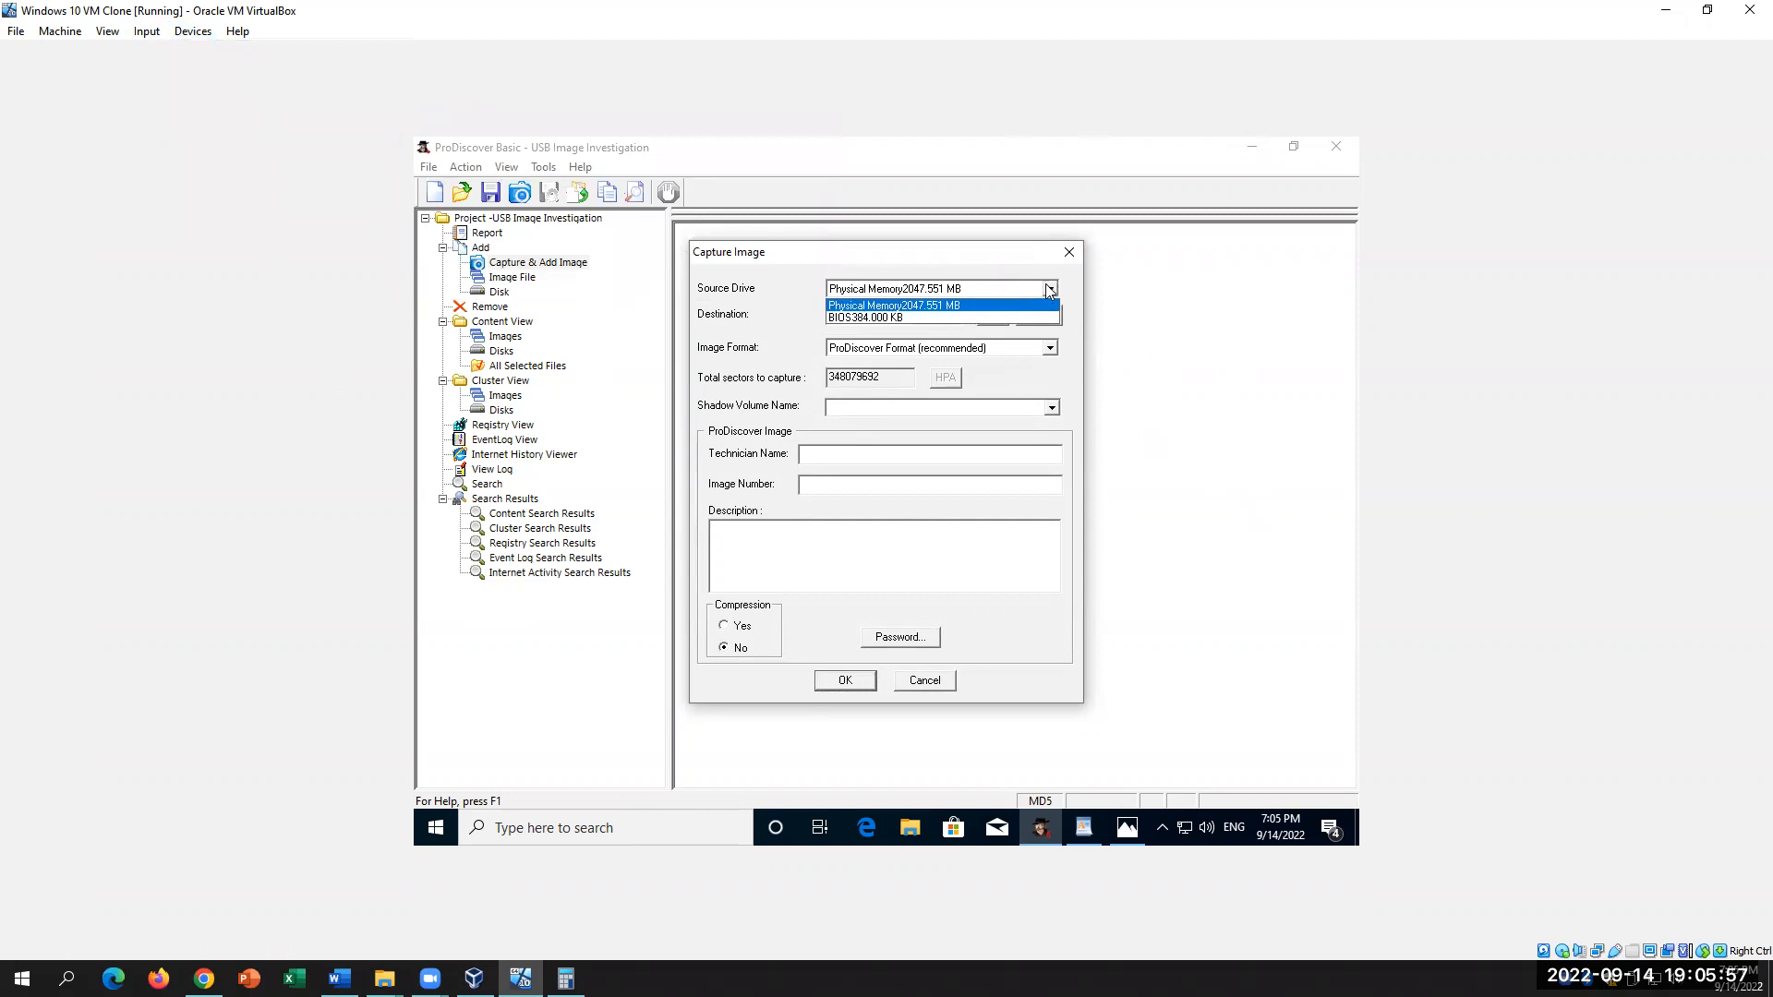
pyautogui.click(924, 680)
pyautogui.click(924, 679)
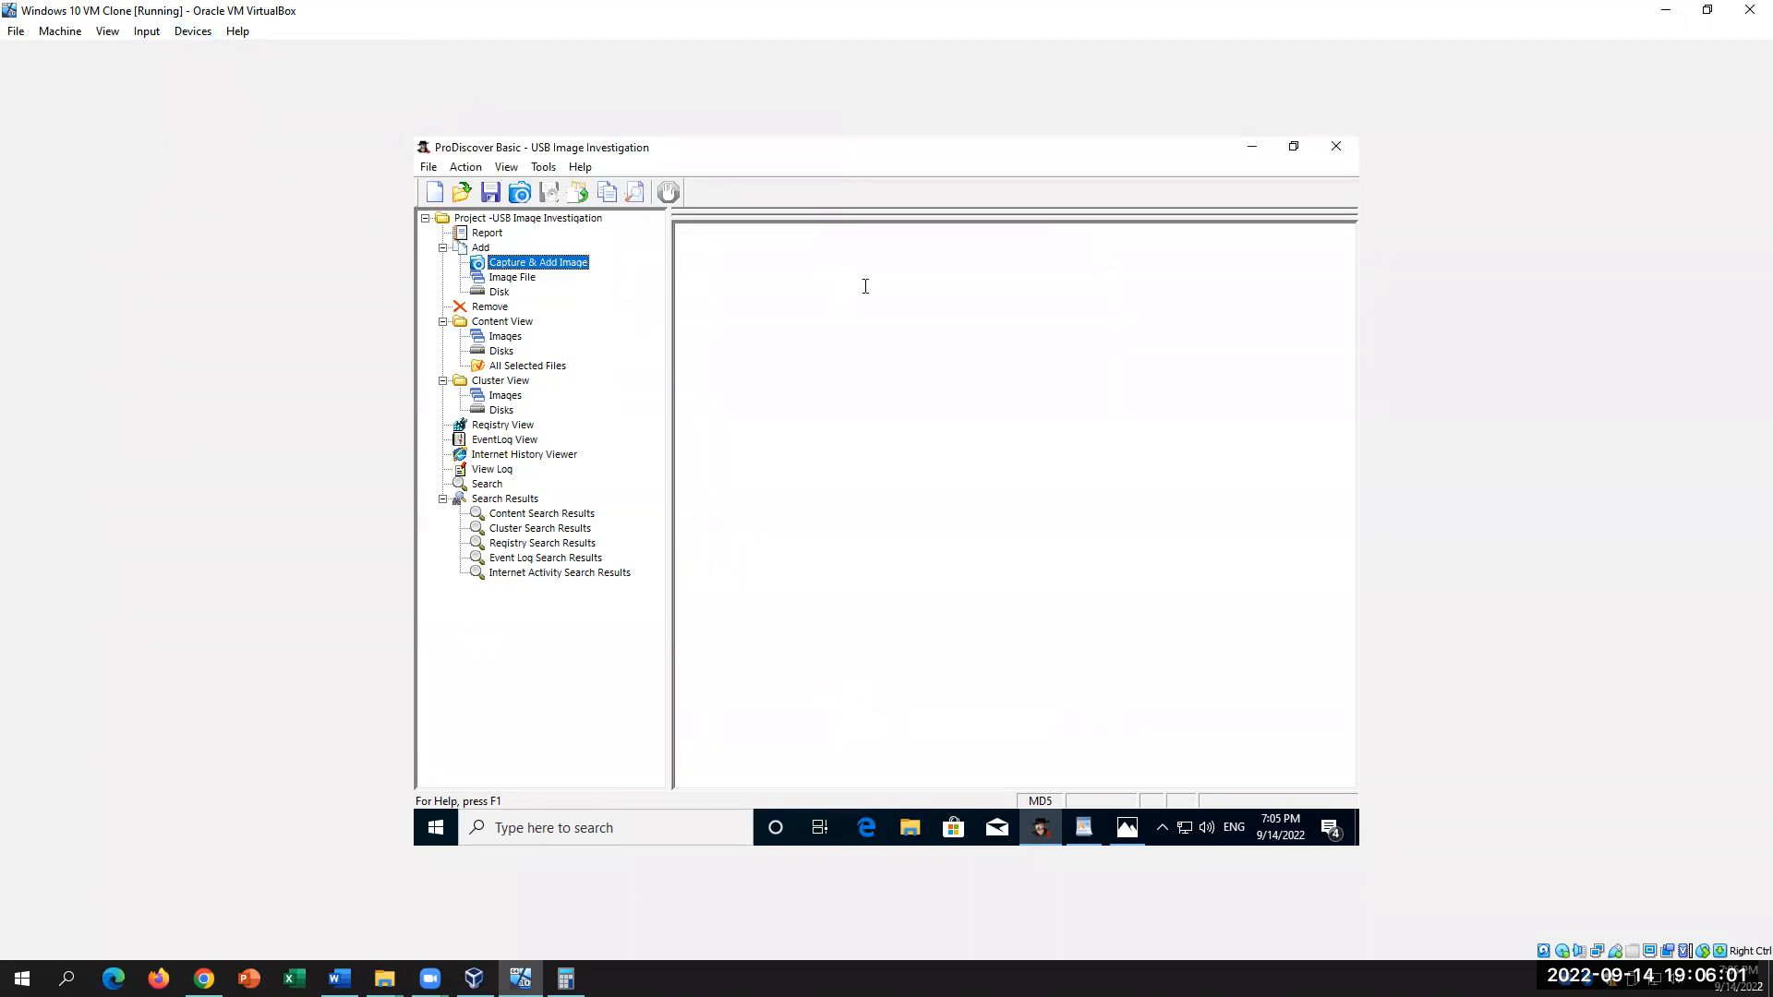
# Step: Restart Capture & Add Image with E:\ [CIS27A] 3.750 GB as the source drive
pyautogui.doubleClick(512, 263)
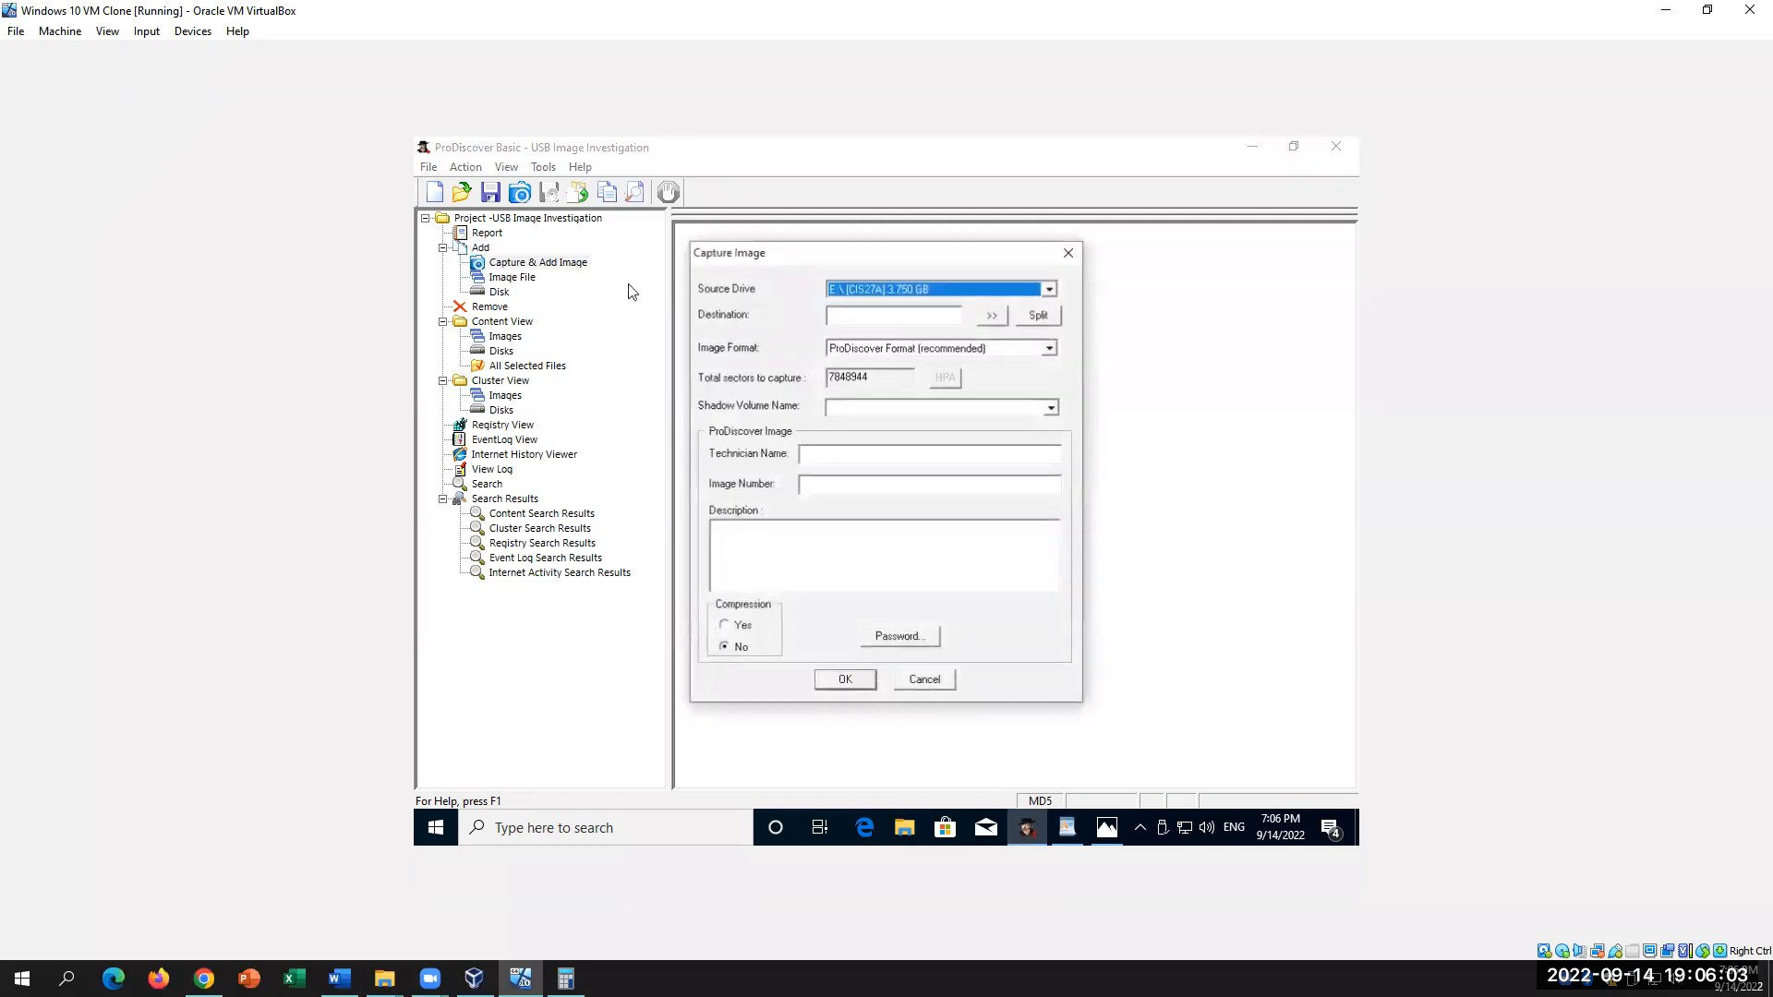
pyautogui.click(982, 295)
pyautogui.click(984, 304)
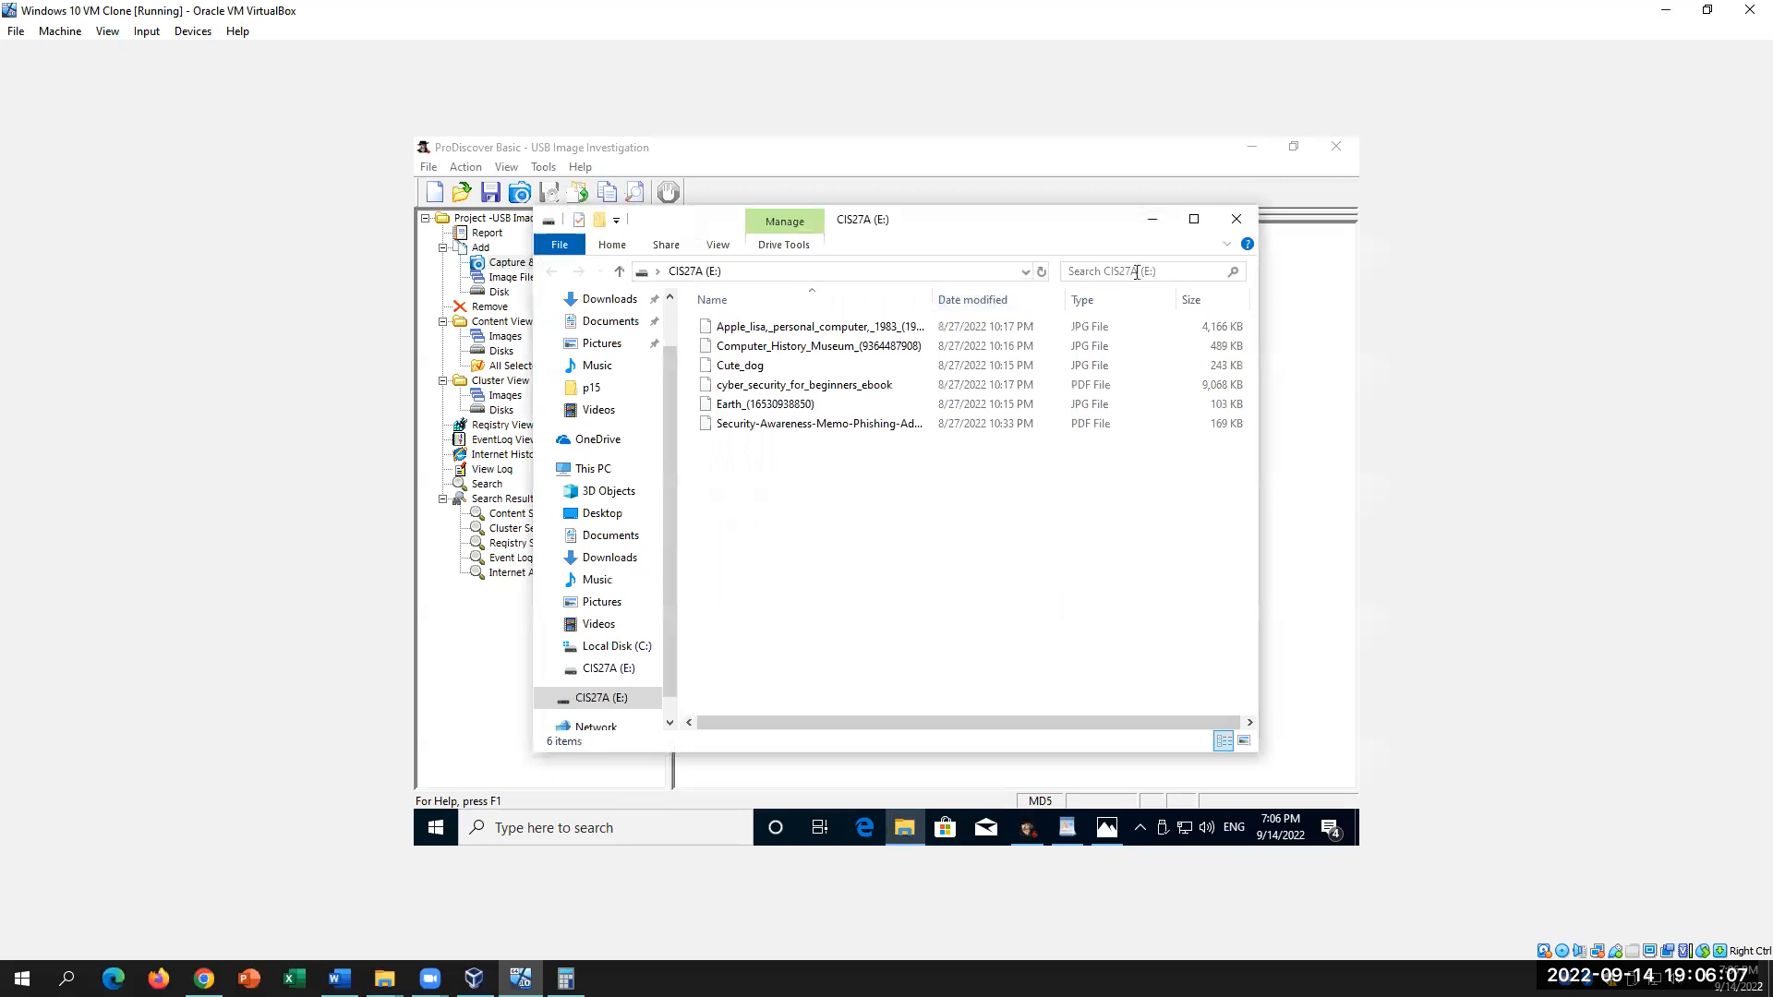
pyautogui.click(1152, 221)
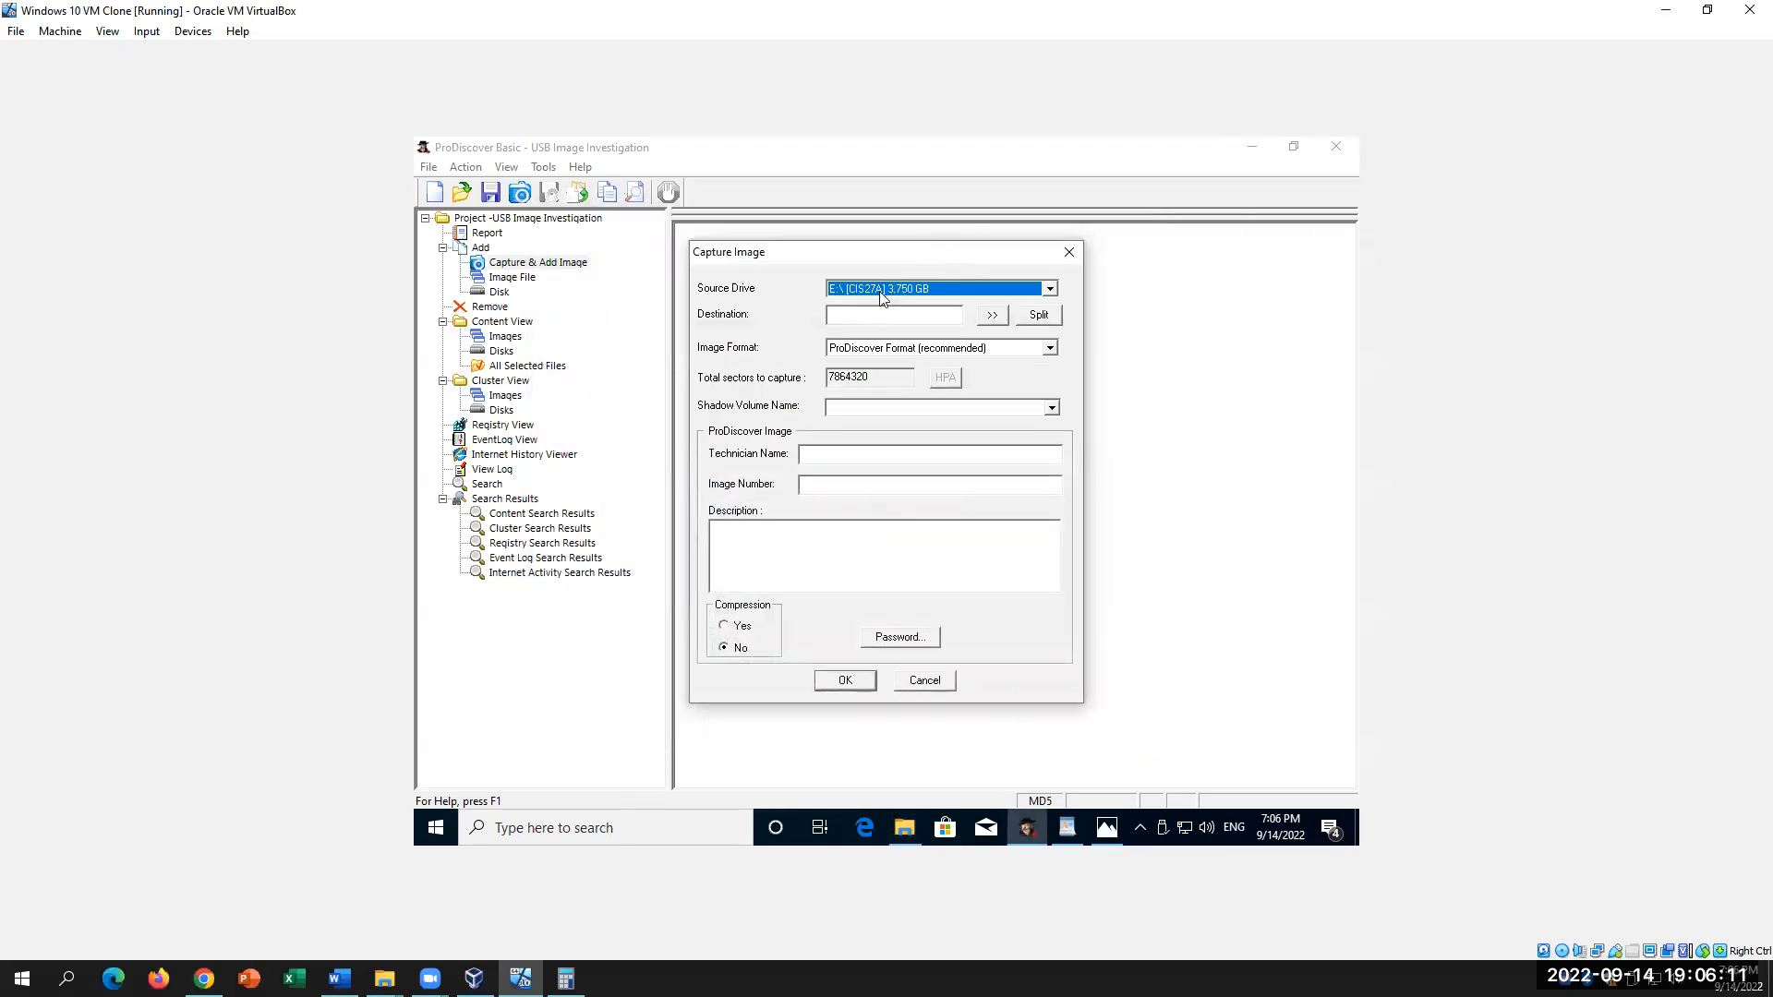
pyautogui.click(189, 32)
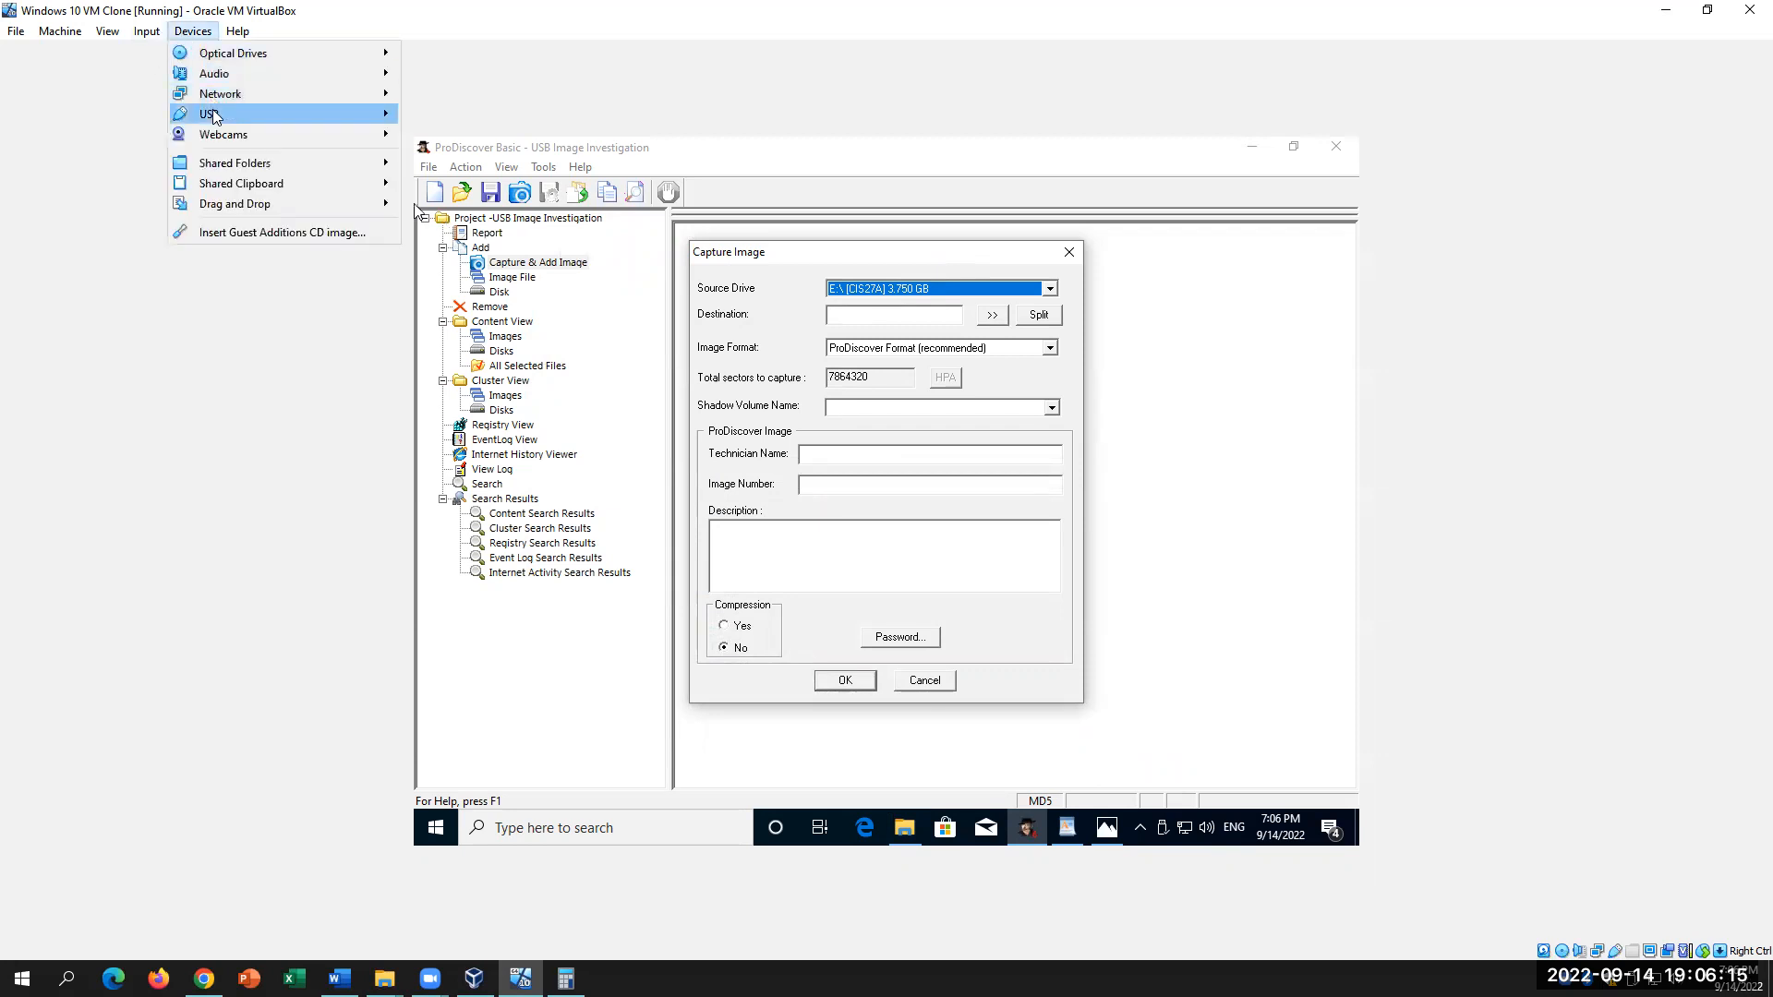
pyautogui.moveTo(212, 112)
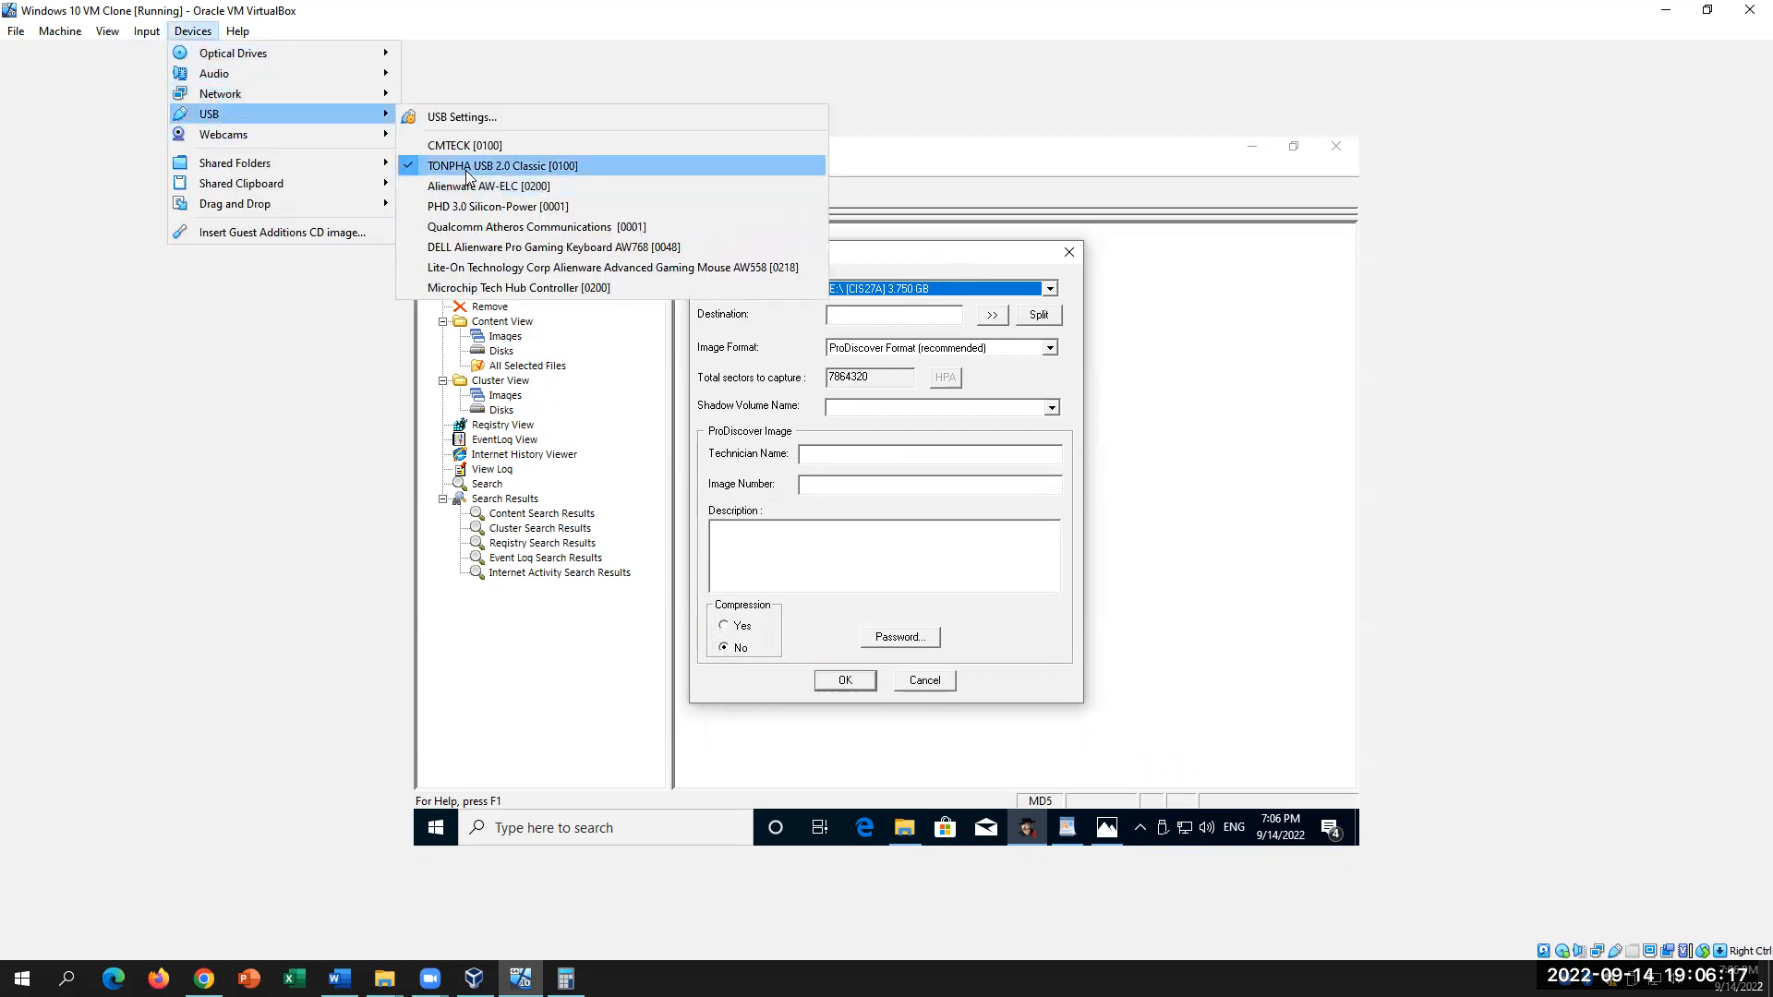
pyautogui.moveTo(466, 176)
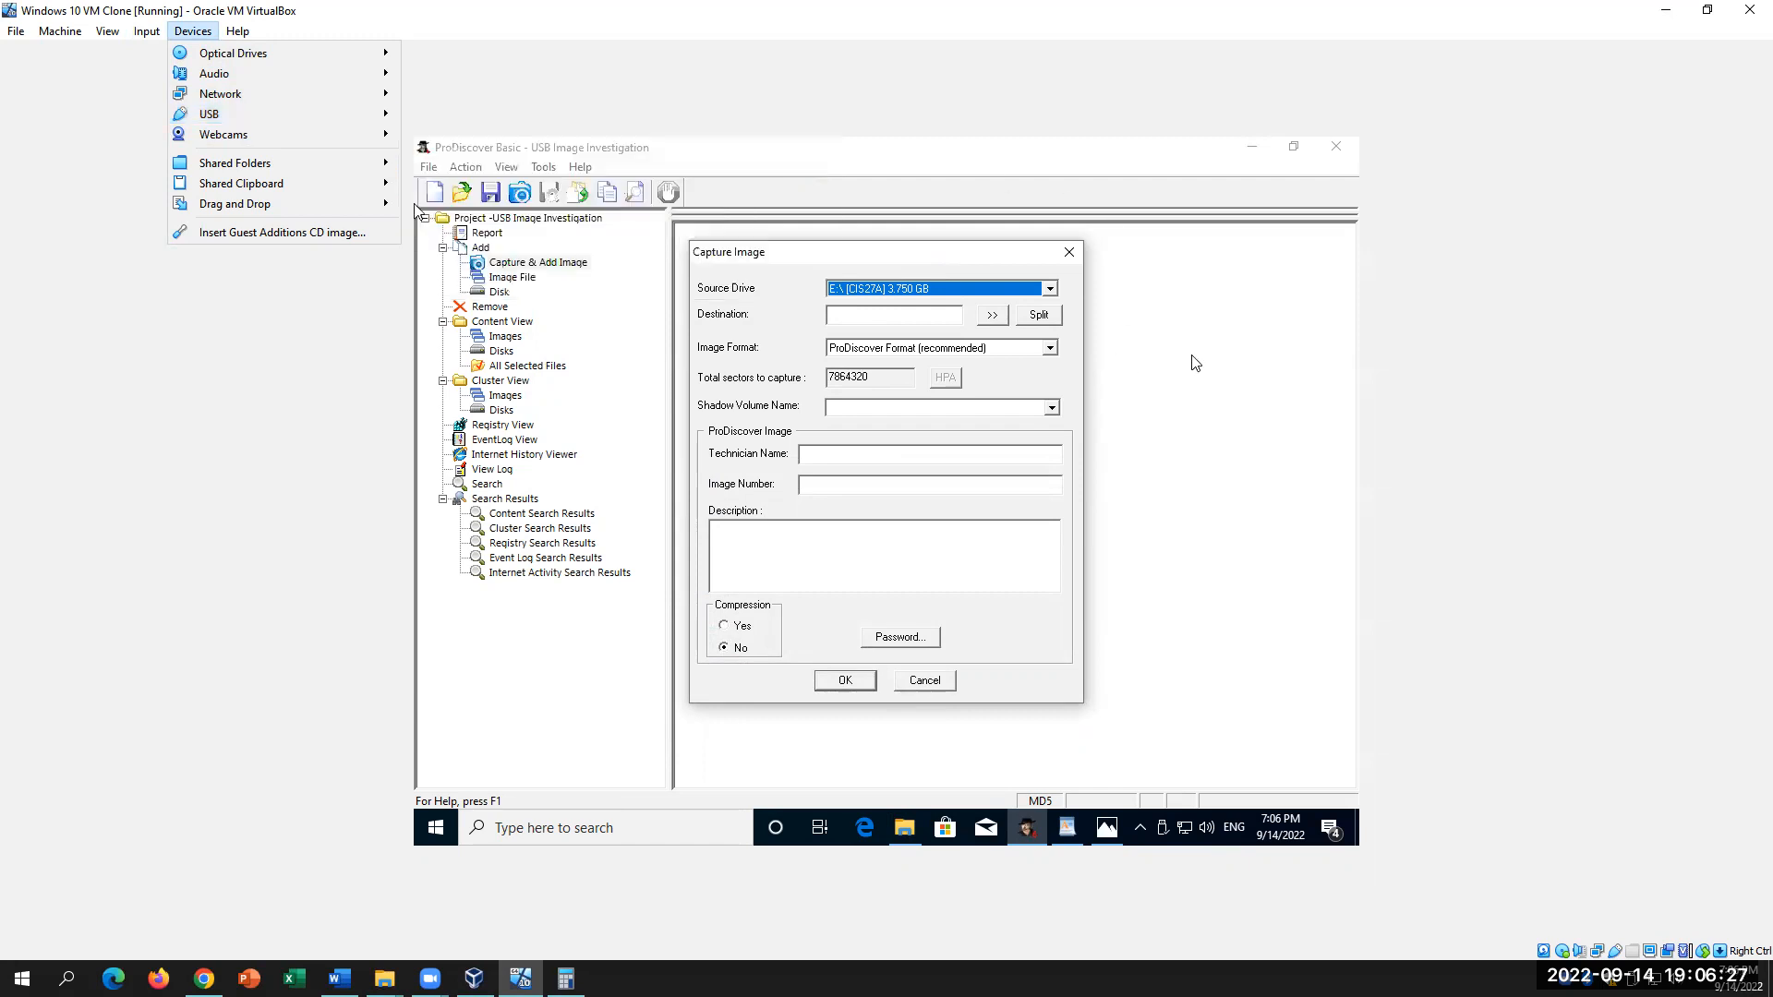
pyautogui.click(992, 317)
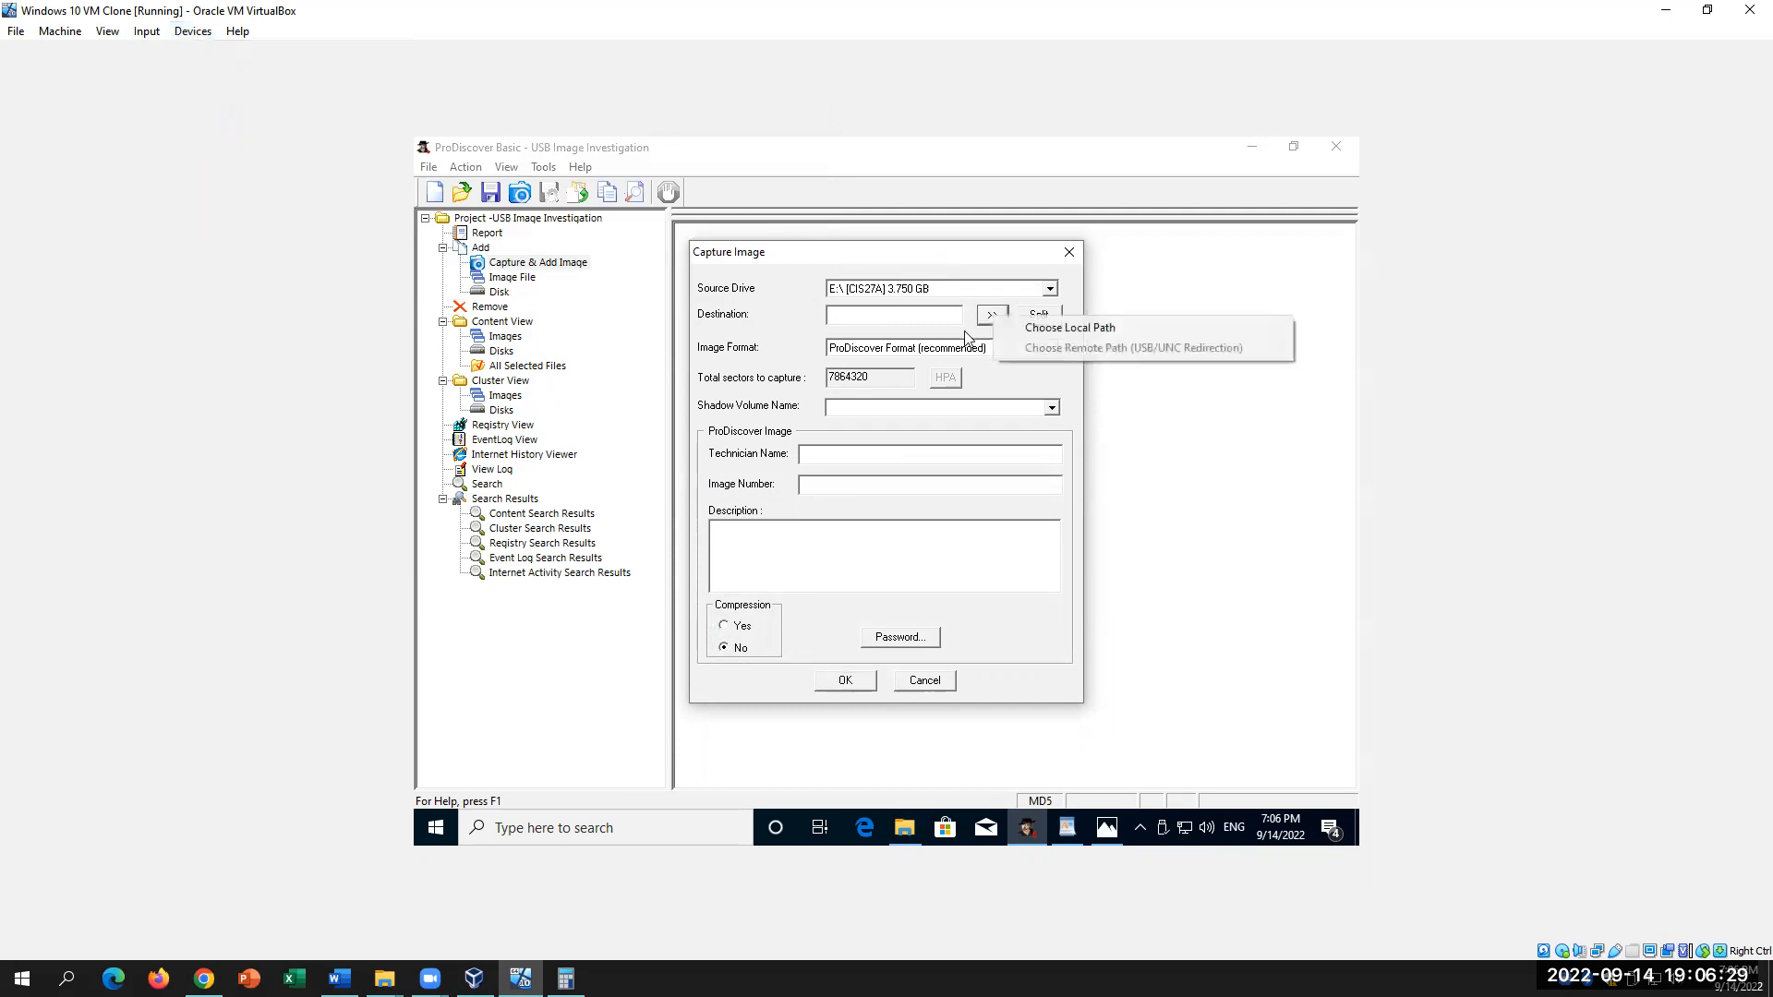
# Step: Save the image locally to the Desktop as 'Project001 USB Investigation', per Word step 52
pyautogui.click(1076, 329)
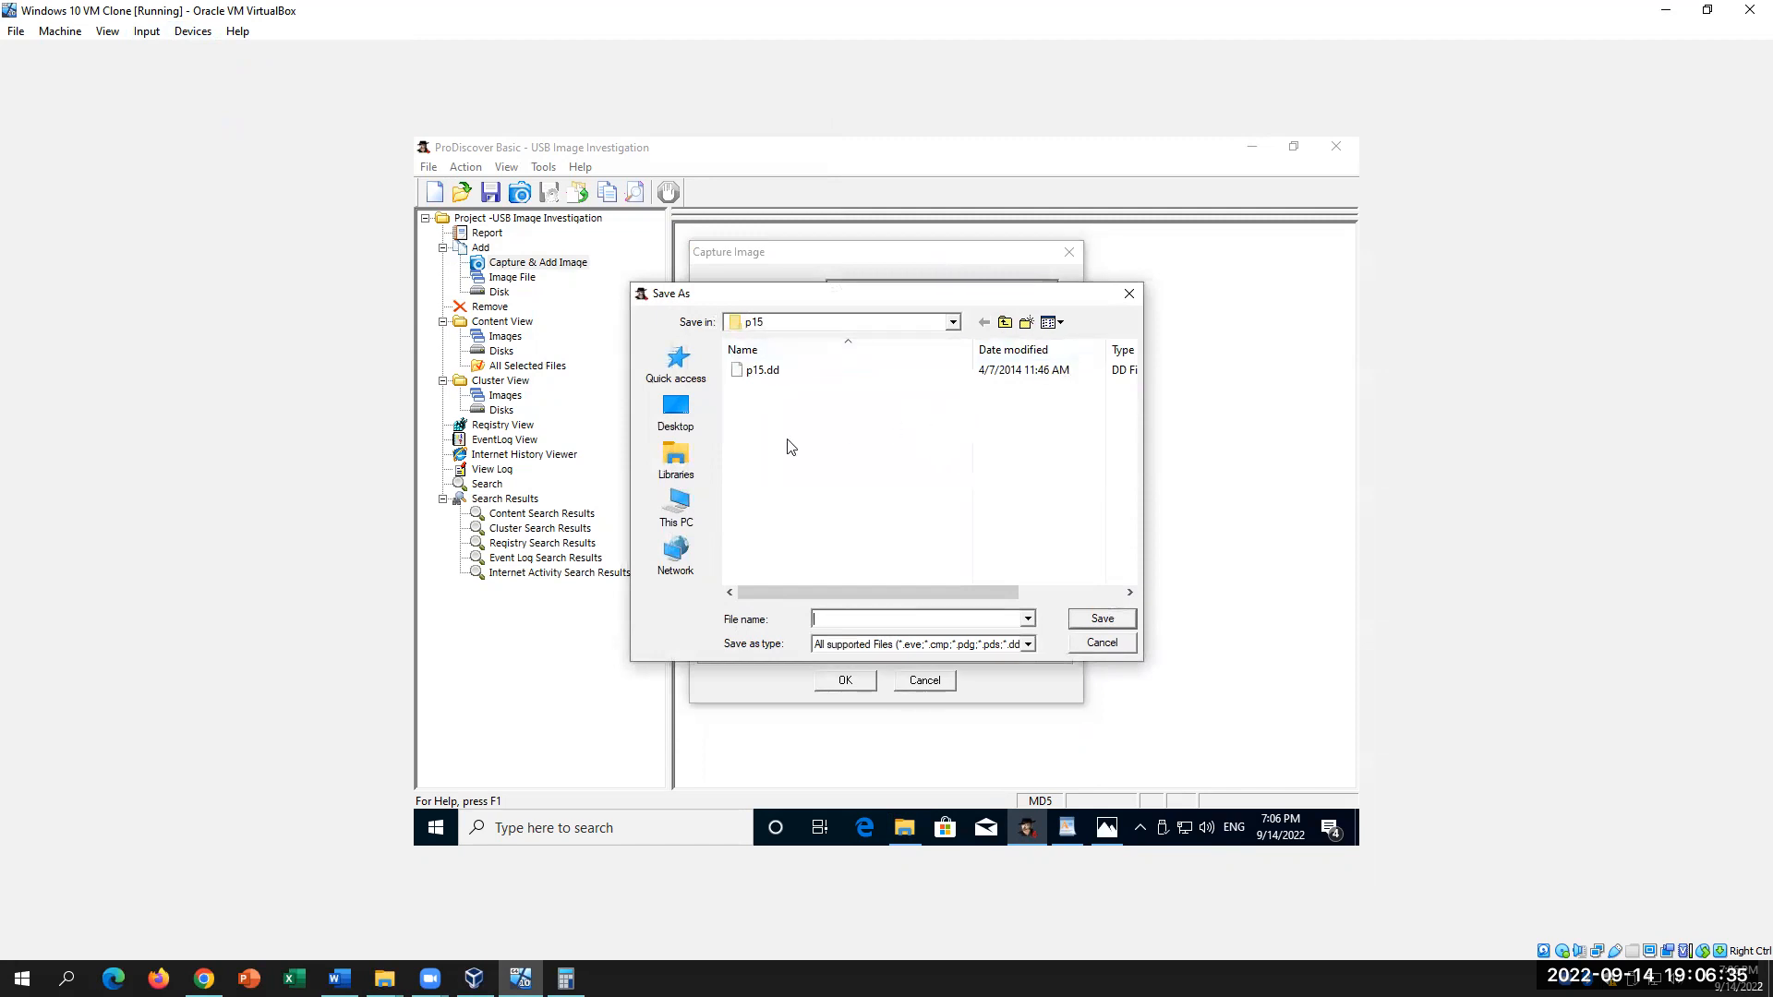
pyautogui.click(675, 413)
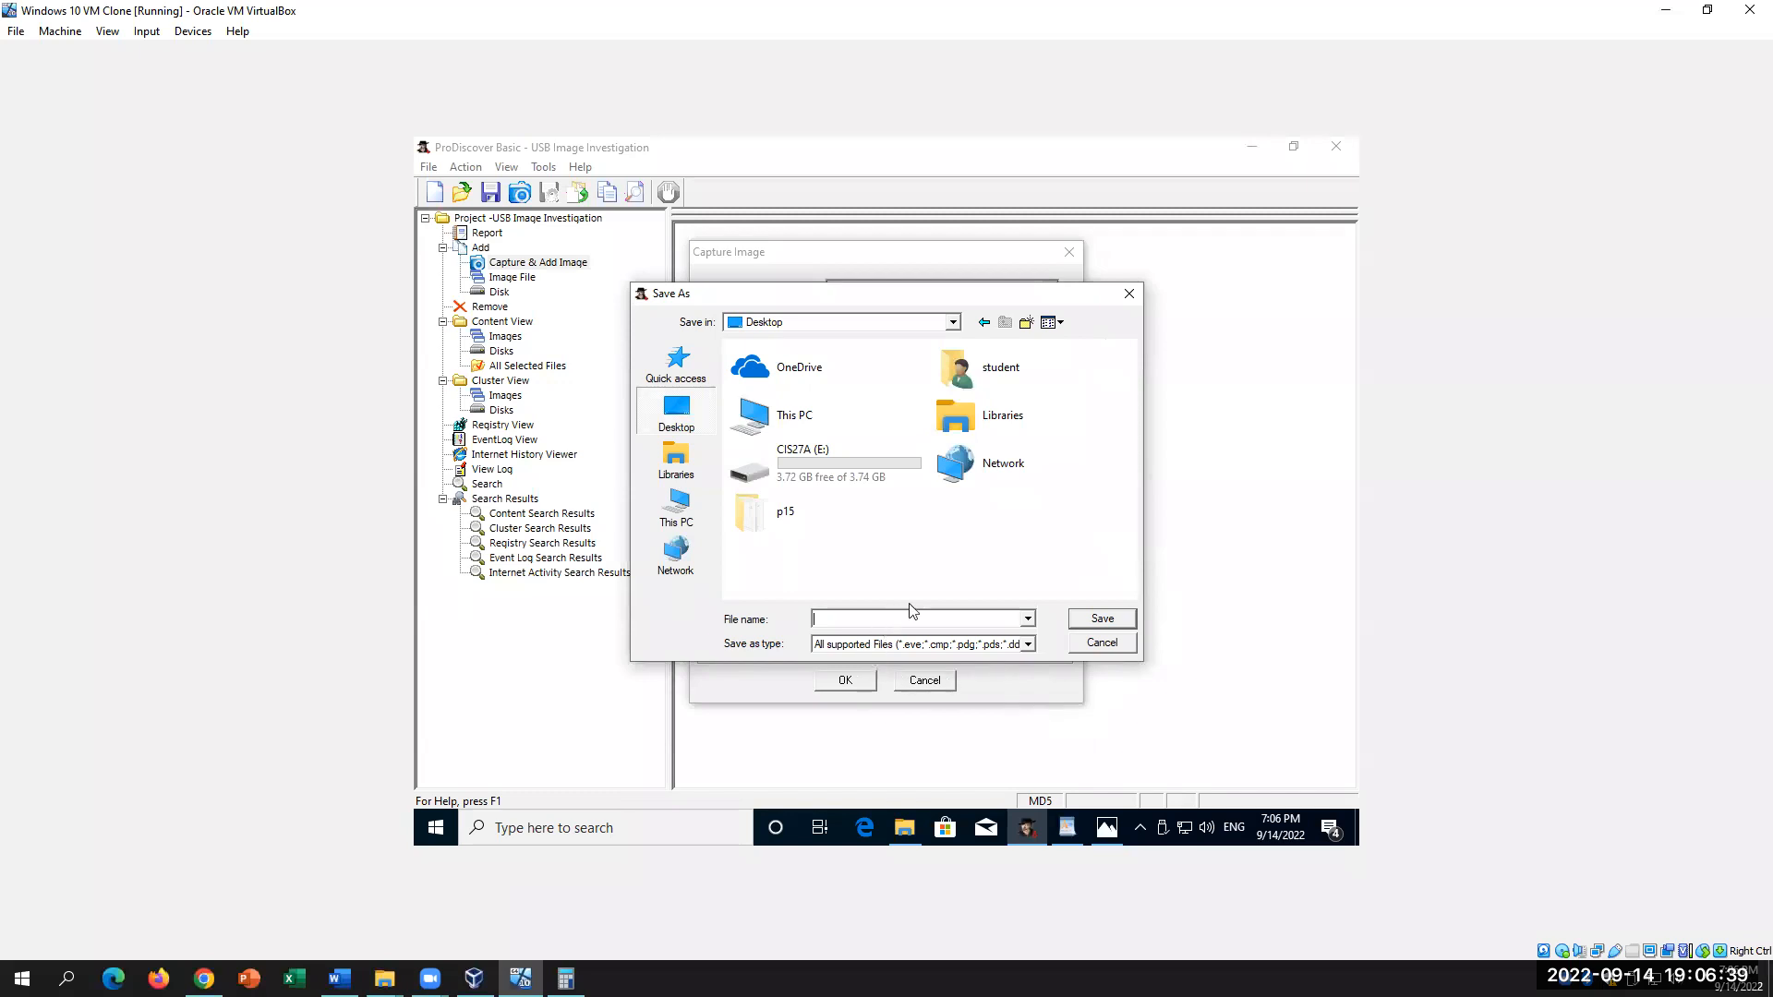
pyautogui.click(338, 977)
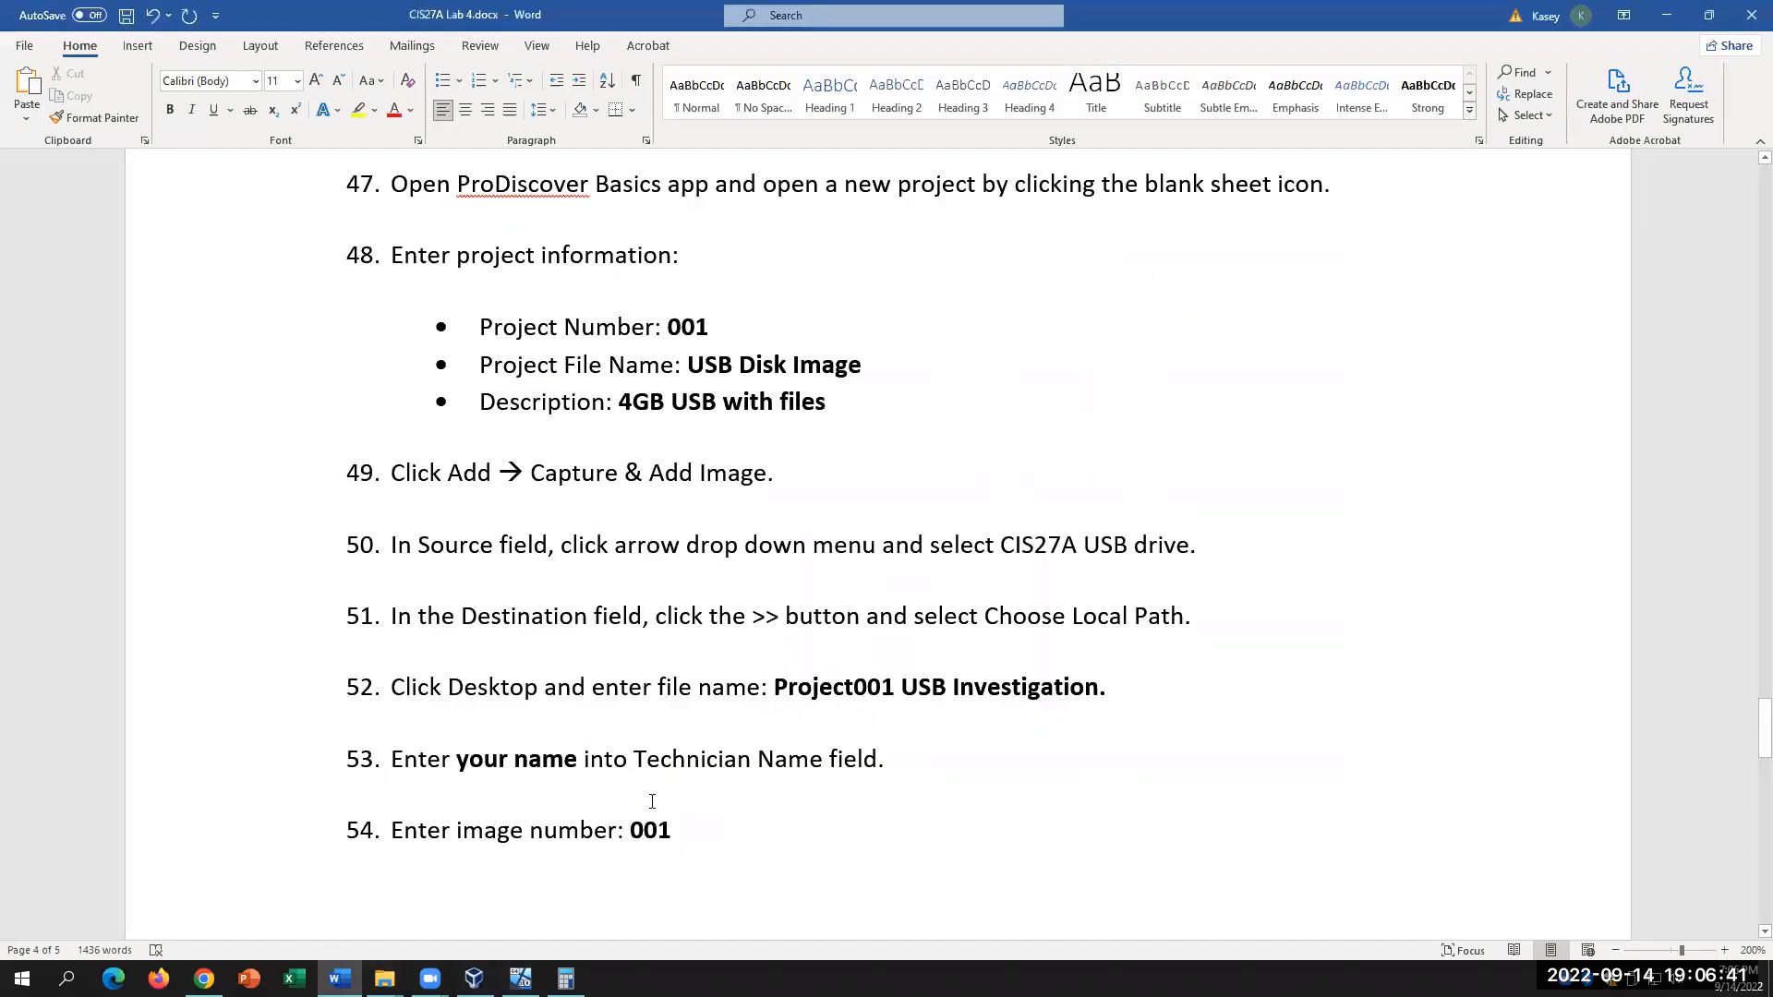
pyautogui.scroll(-1, 687, 589)
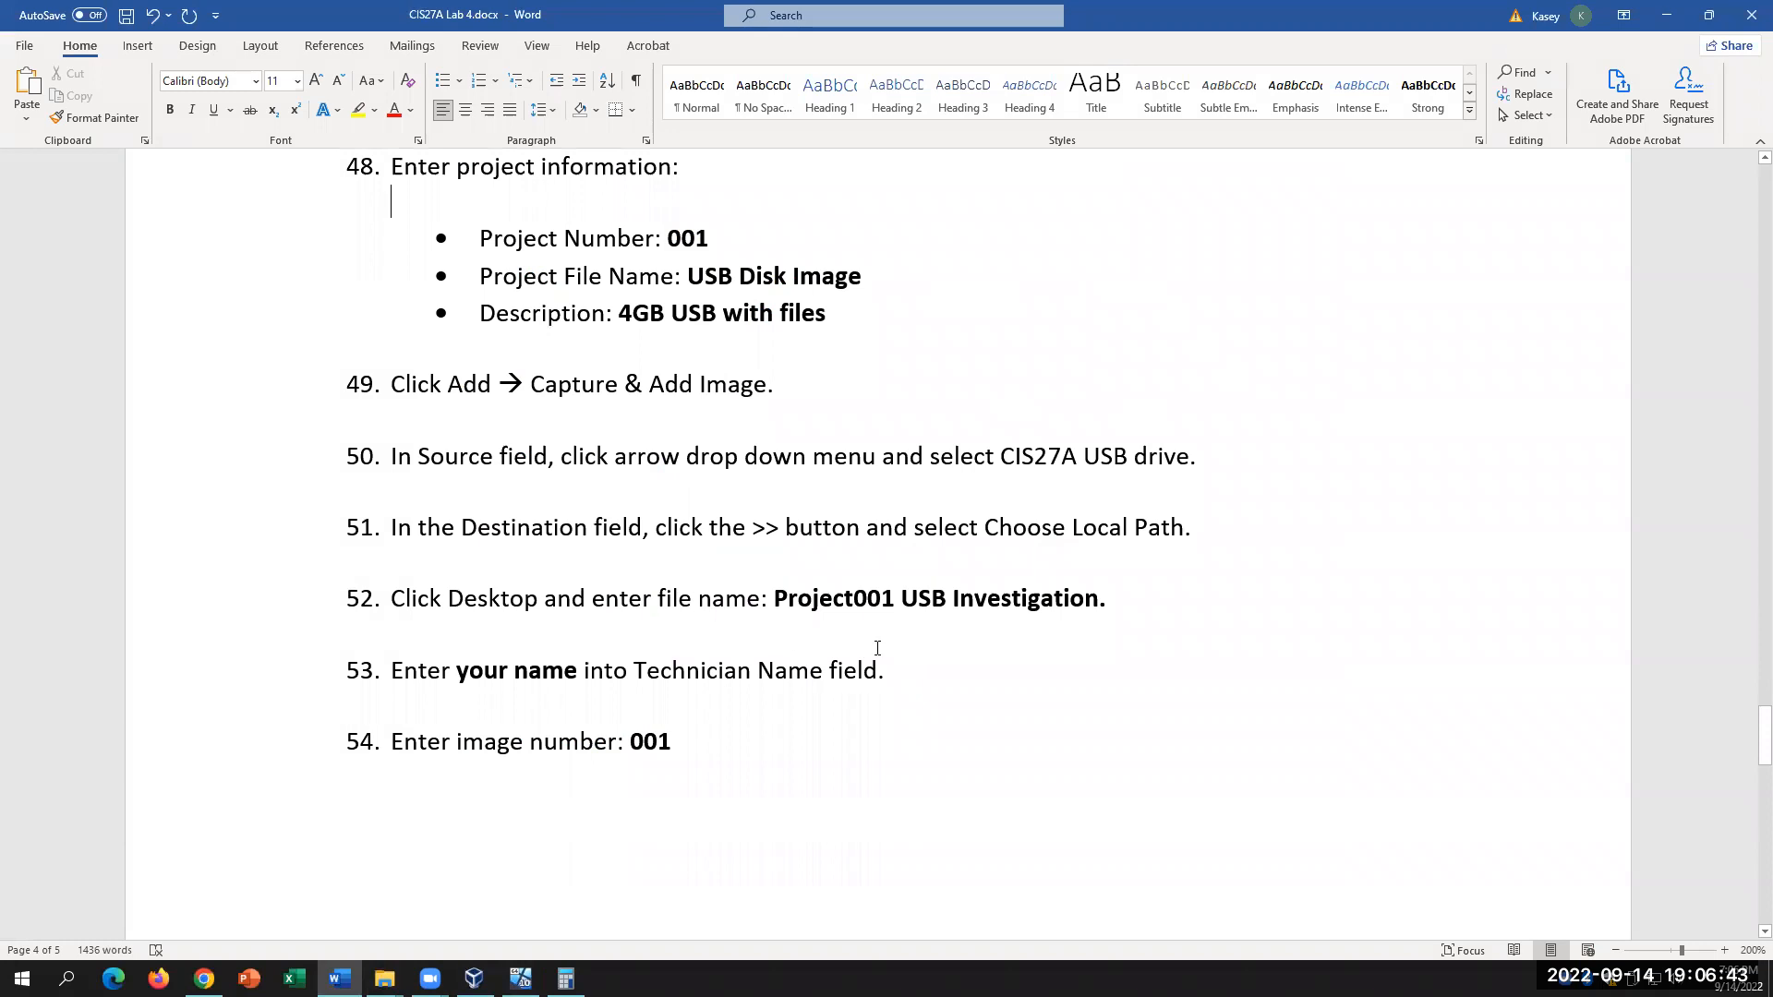
pyautogui.click(557, 598)
pyautogui.moveTo(776, 599); pyautogui.dragTo(1124, 602)
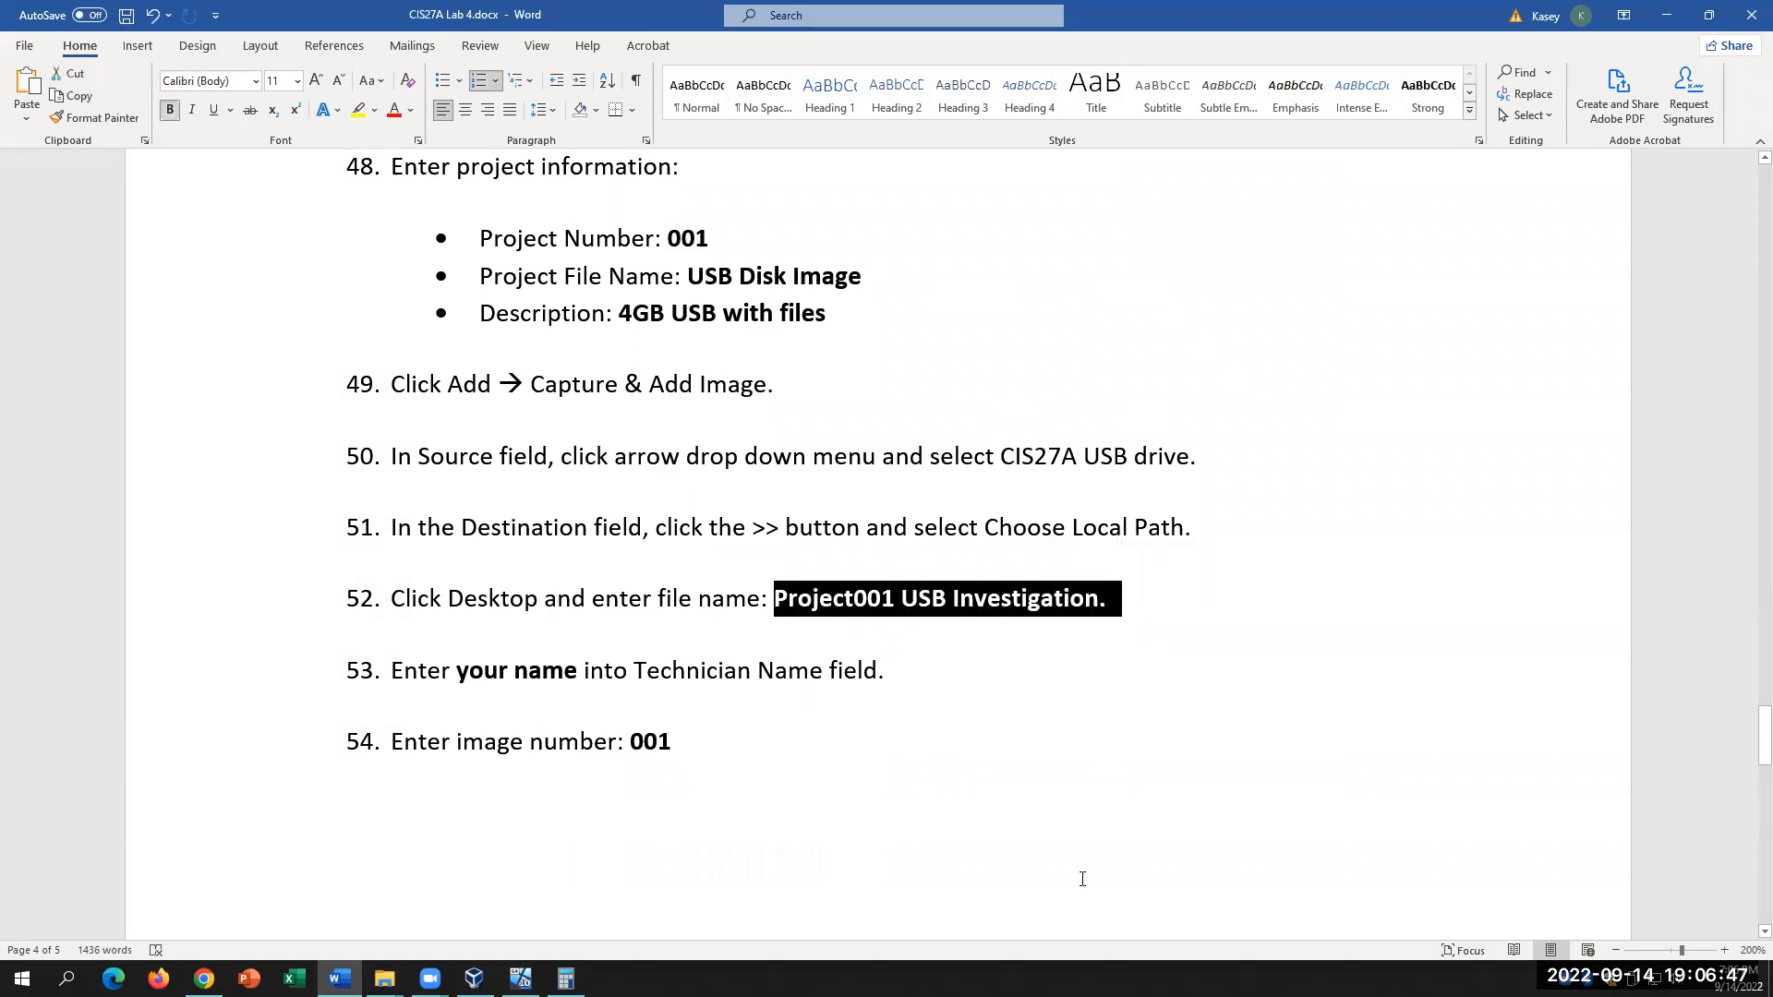
pyautogui.click(520, 978)
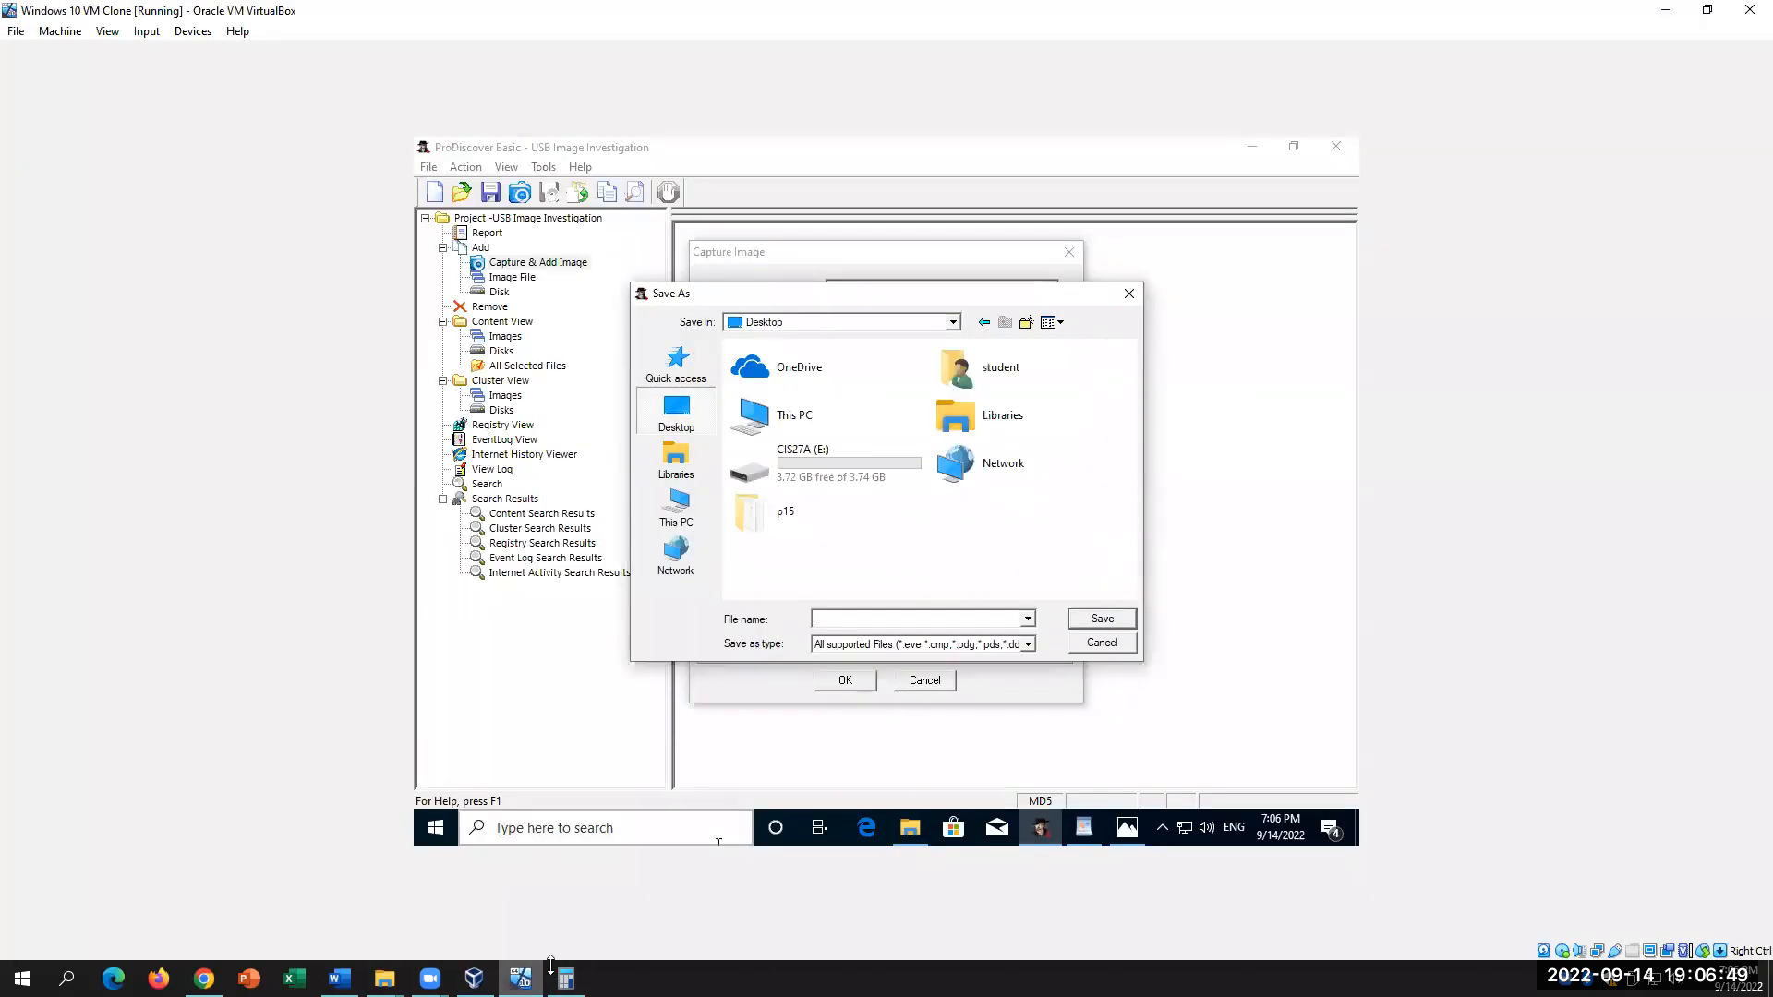
pyautogui.write('P')
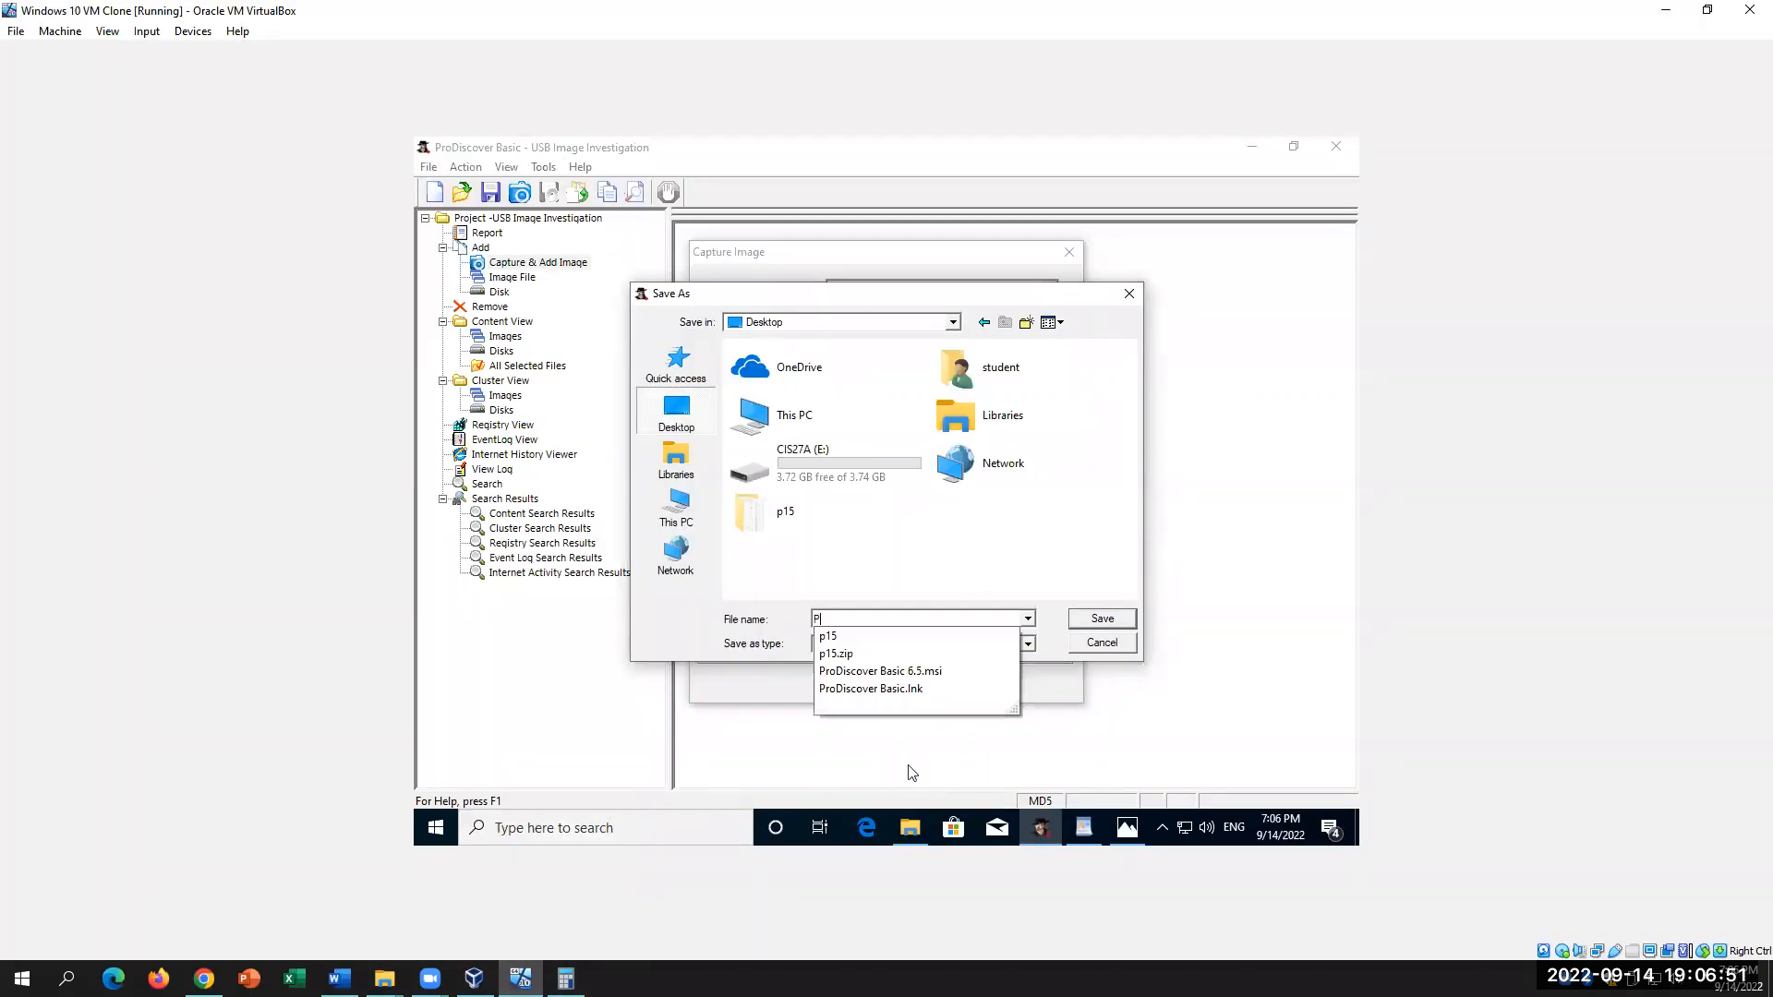
pyautogui.write('roject001 USB Inv')
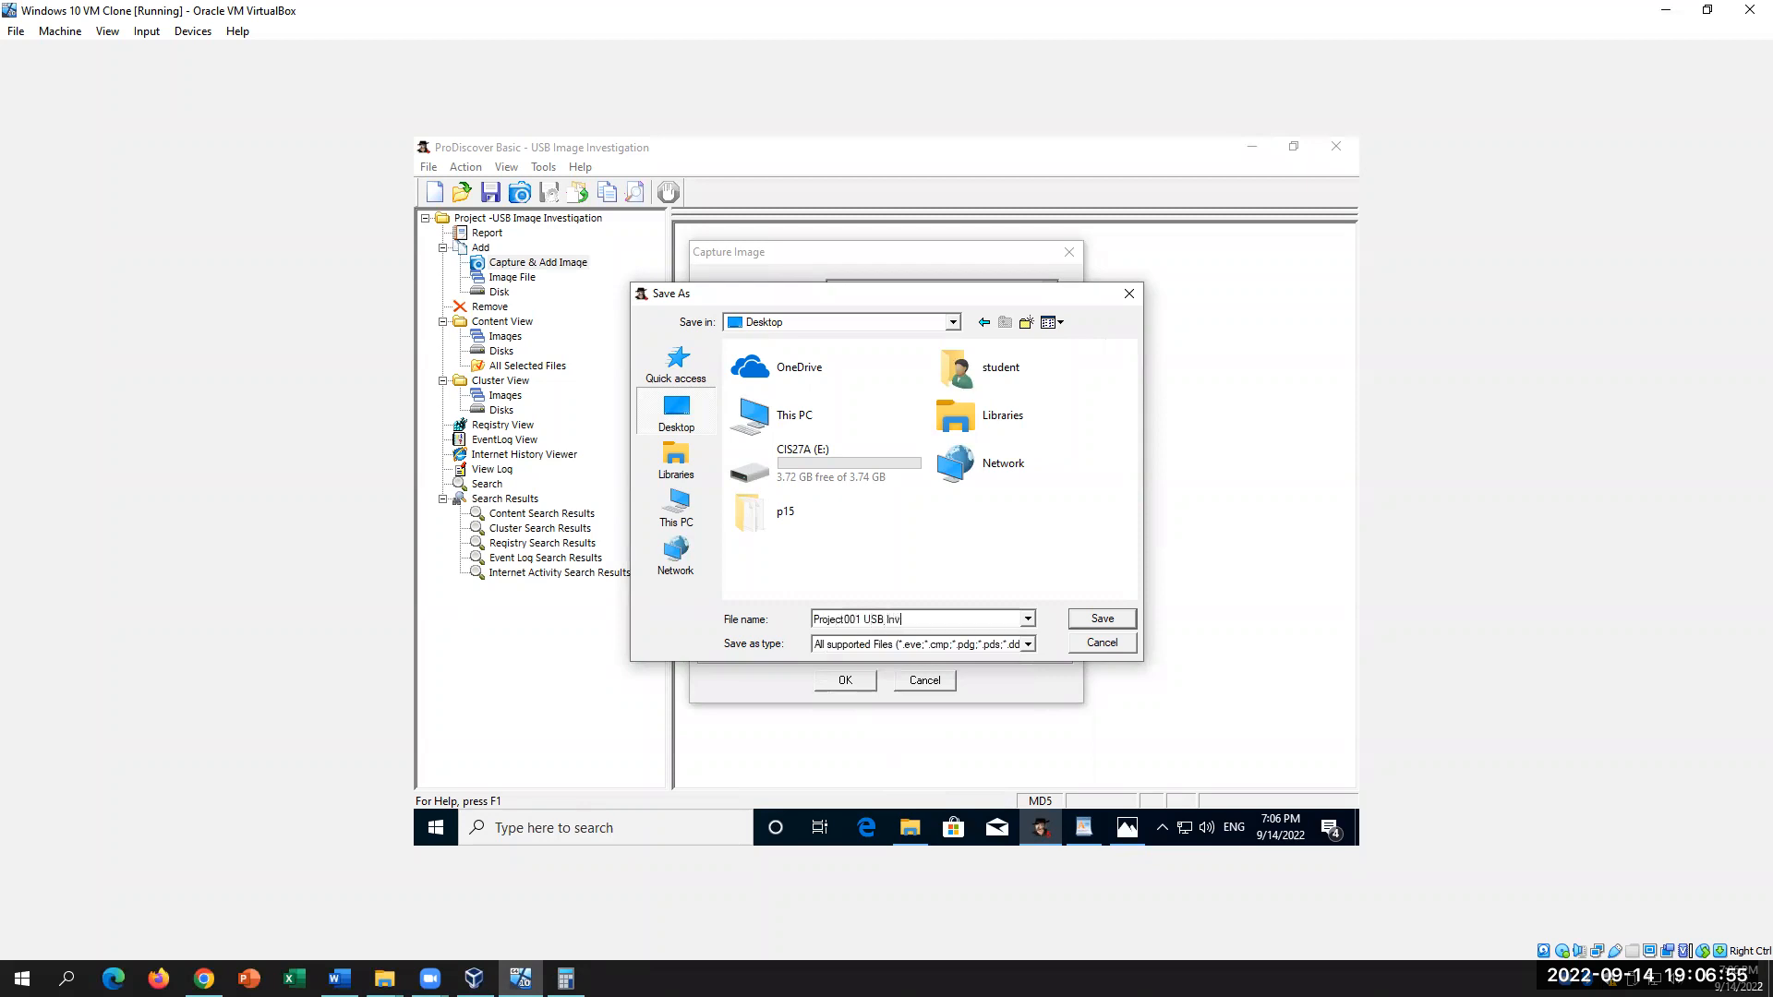
pyautogui.write('estigation')
# Step: Save the image to the Desktop, enter the technician's name and description 'USB Investigat', and start capturing
pyautogui.click(1102, 618)
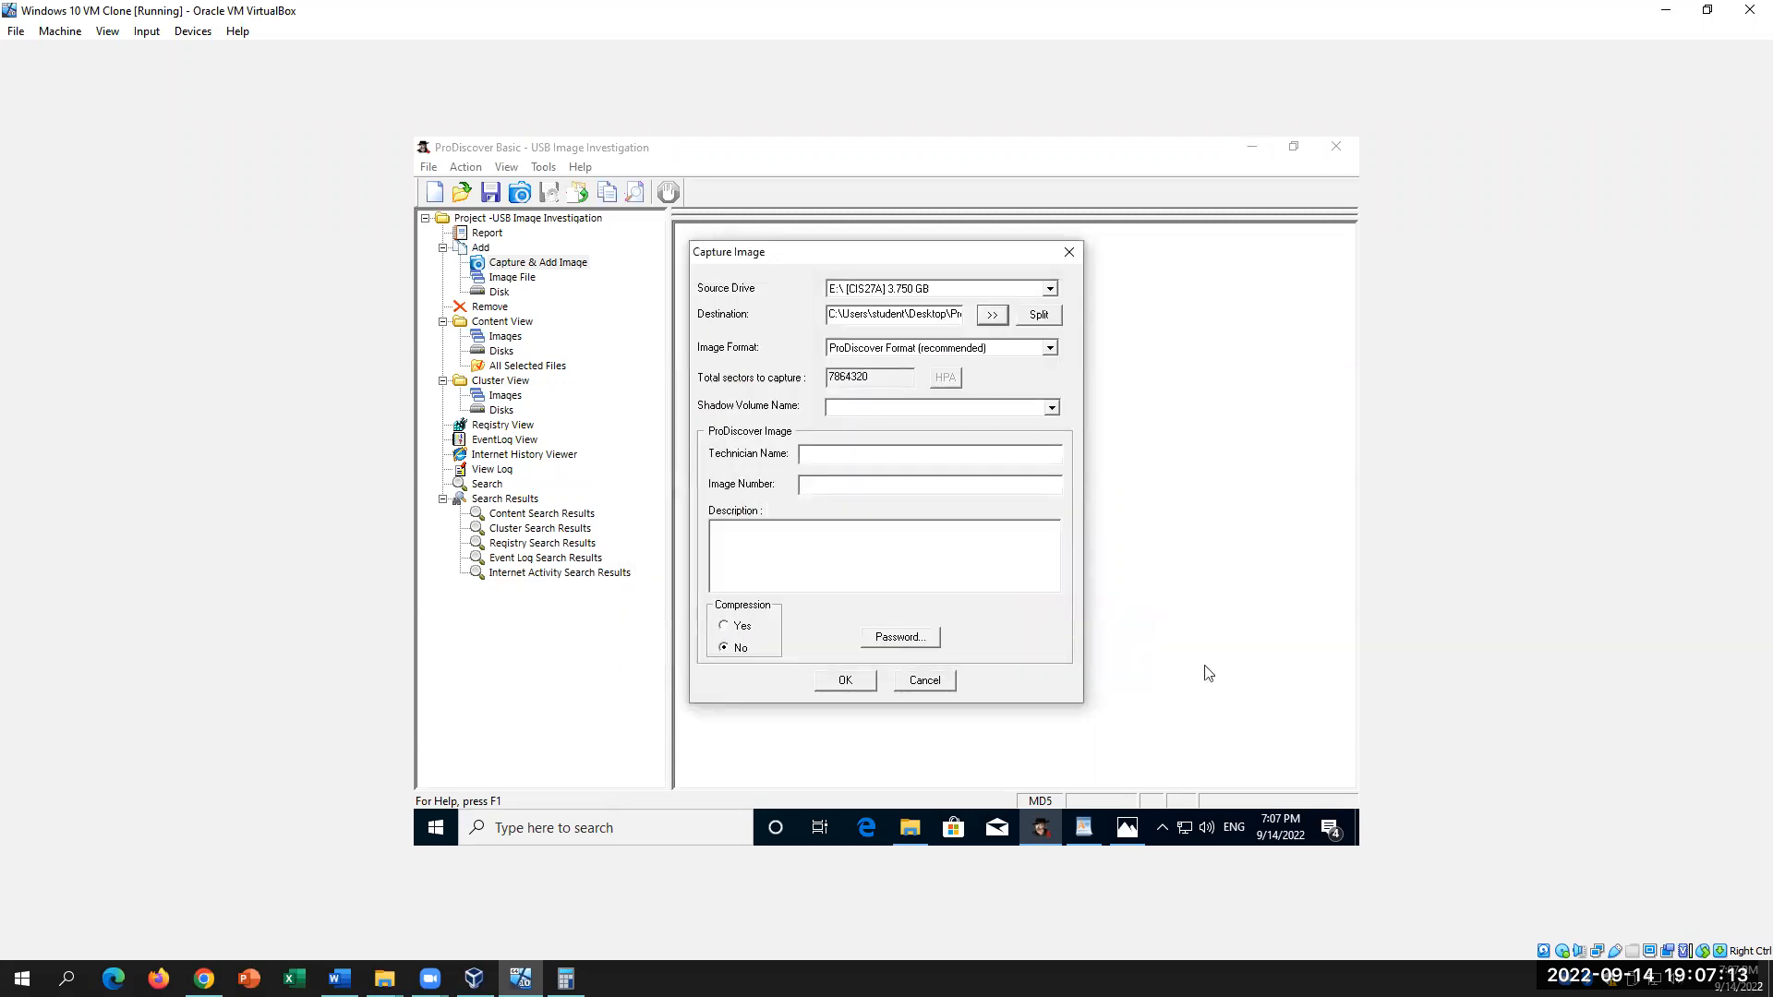
pyautogui.click(846, 461)
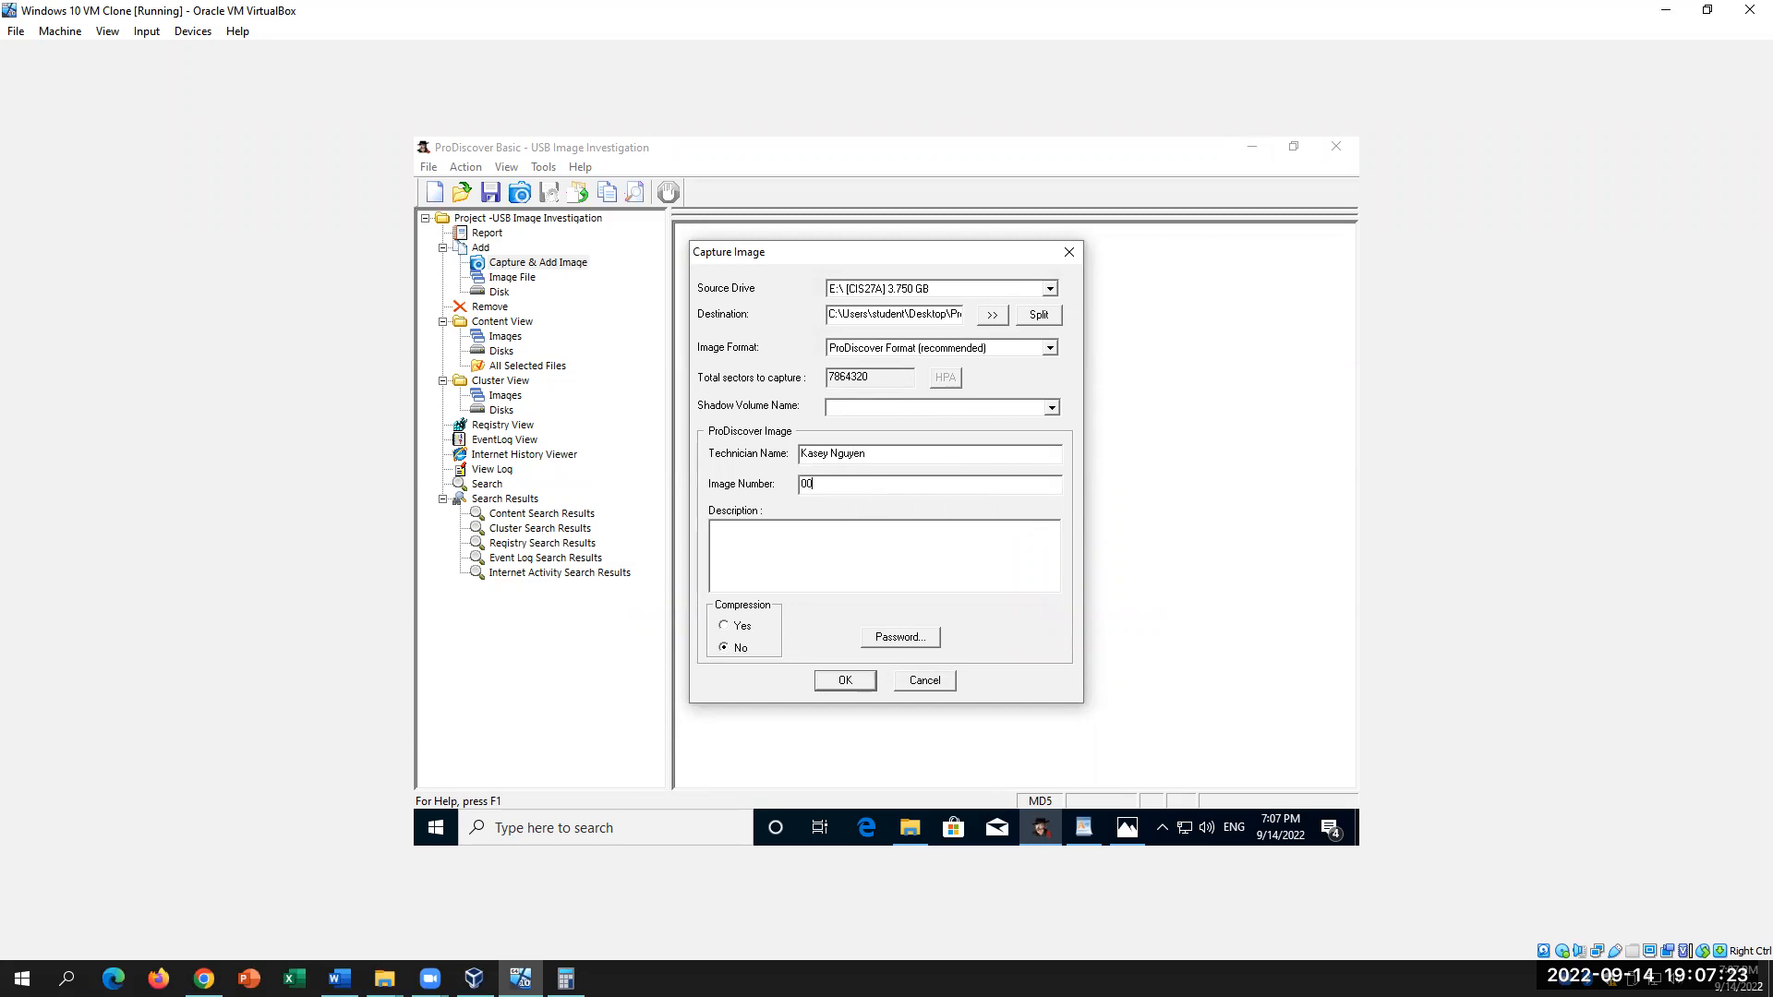
pyautogui.click(859, 544)
pyautogui.write('USB Investigation')
pyautogui.click(842, 689)
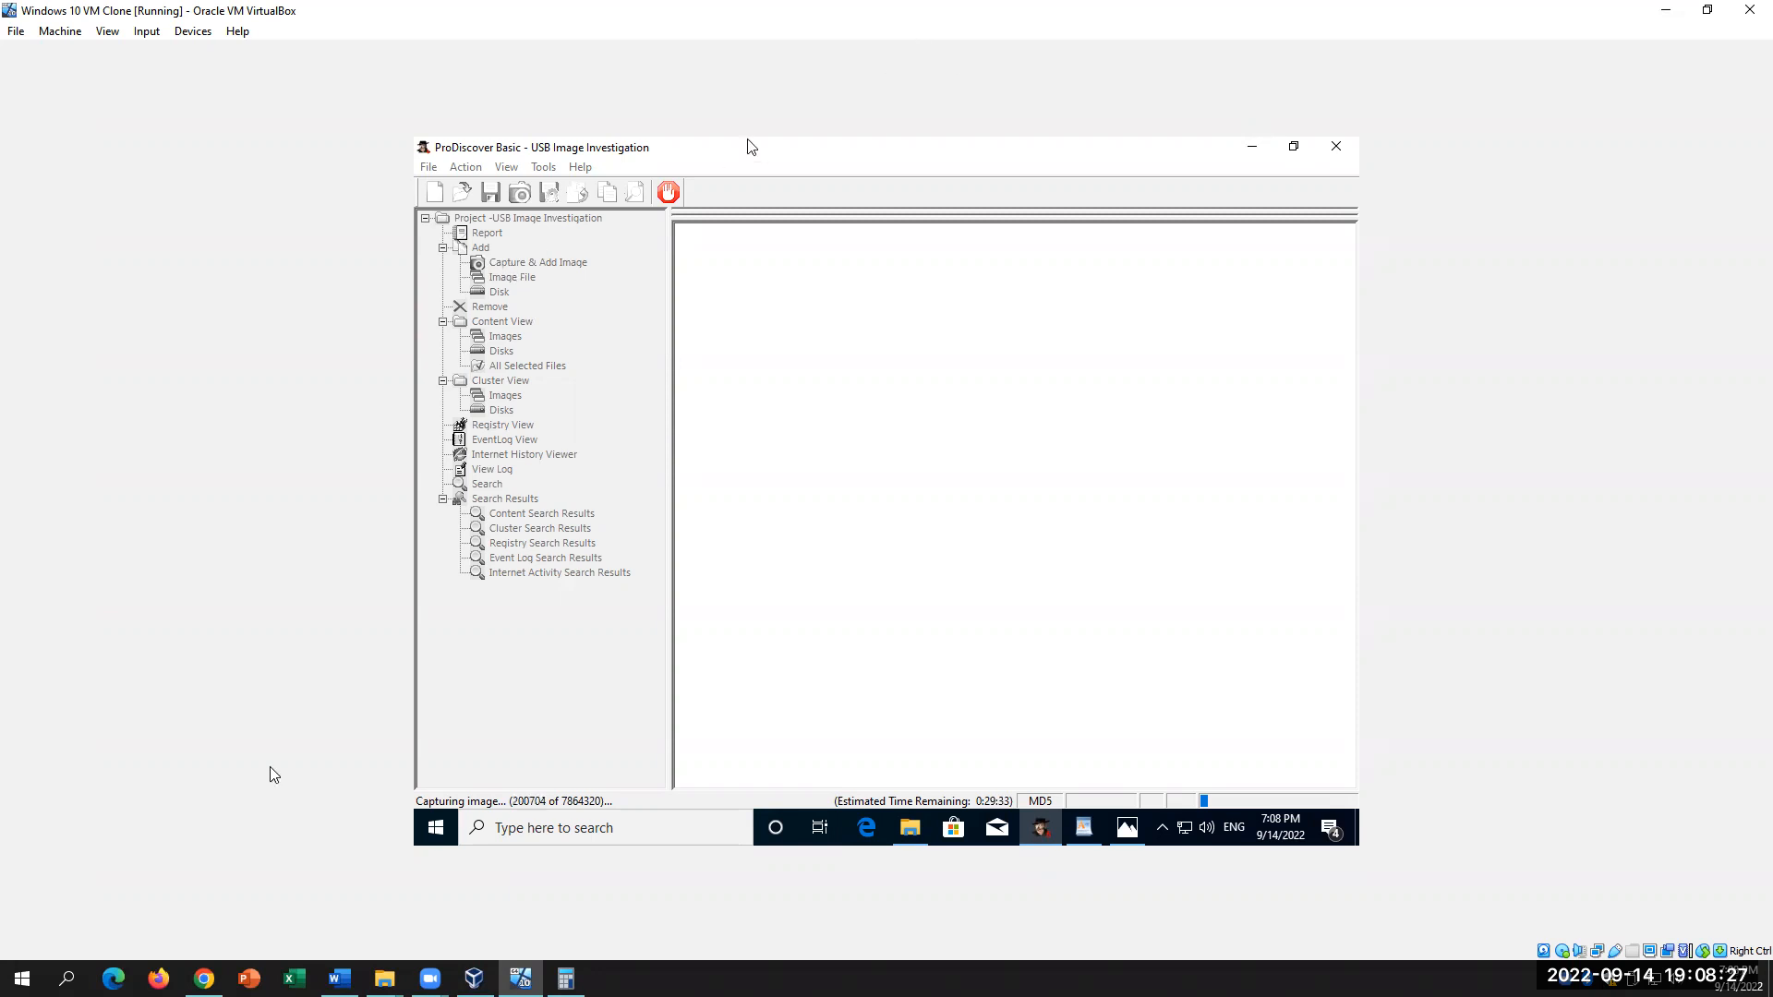
pyautogui.hotkey('alt', 'Tab')
pyautogui.scroll(-5, 824, 619)
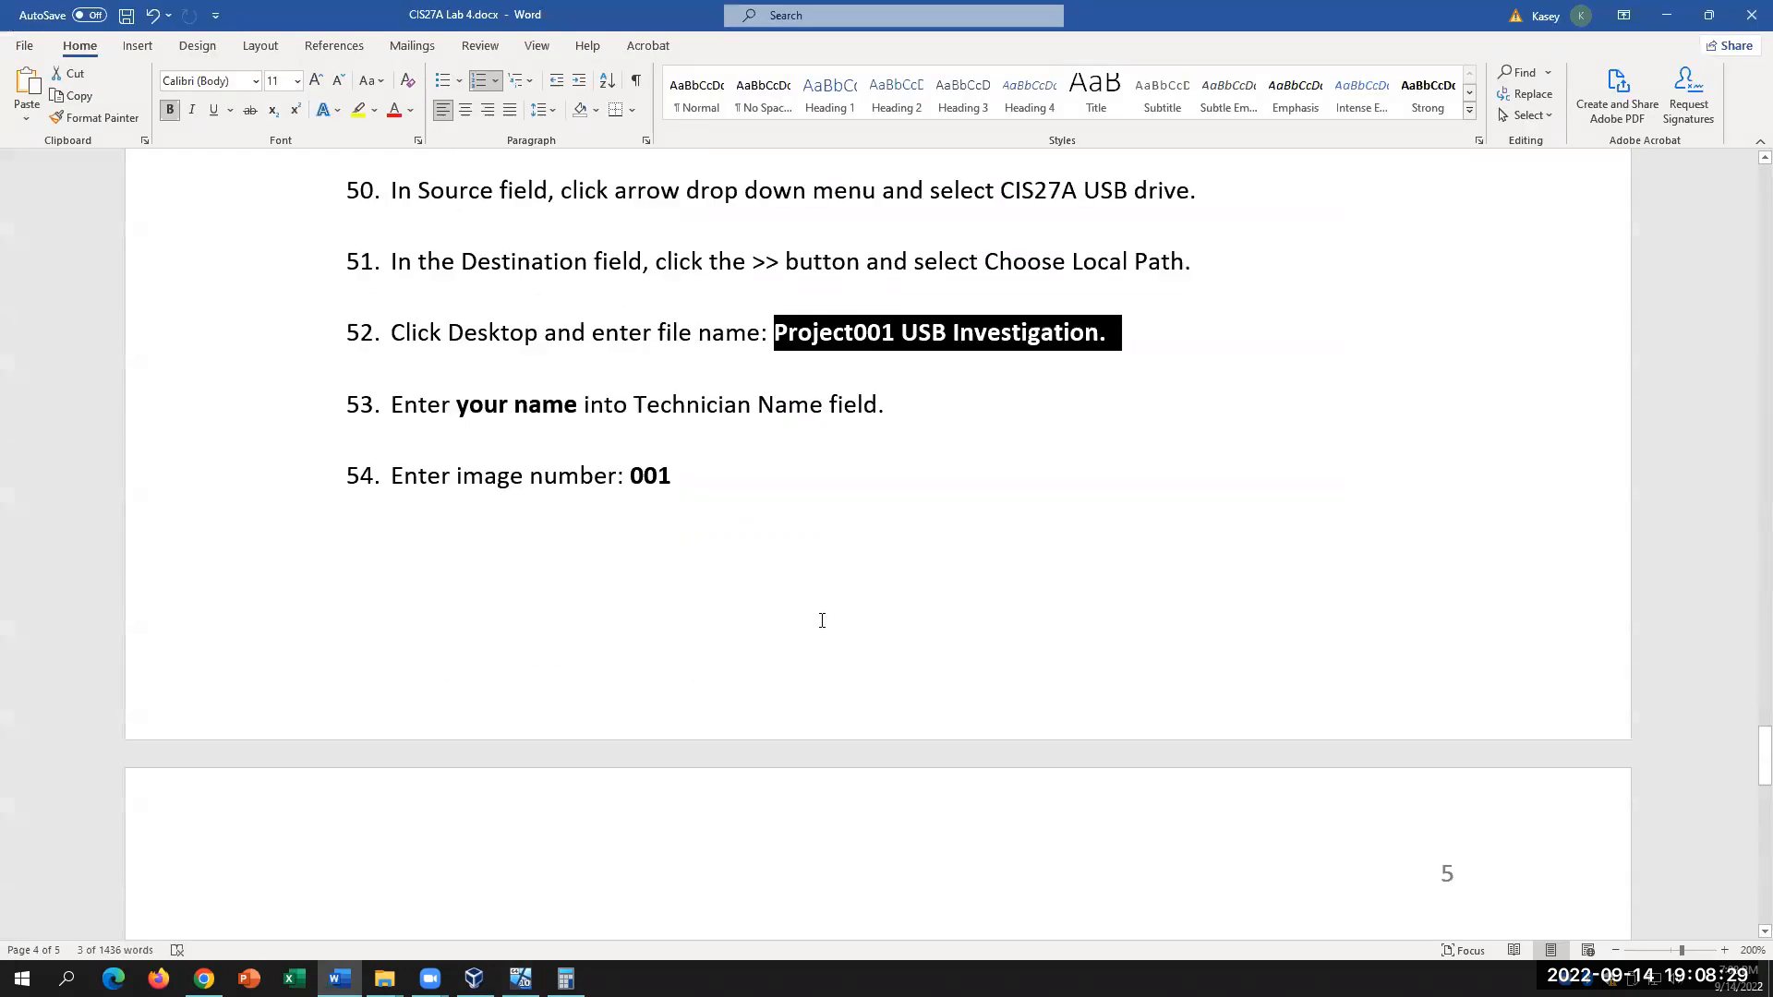
pyautogui.scroll(-3, 823, 619)
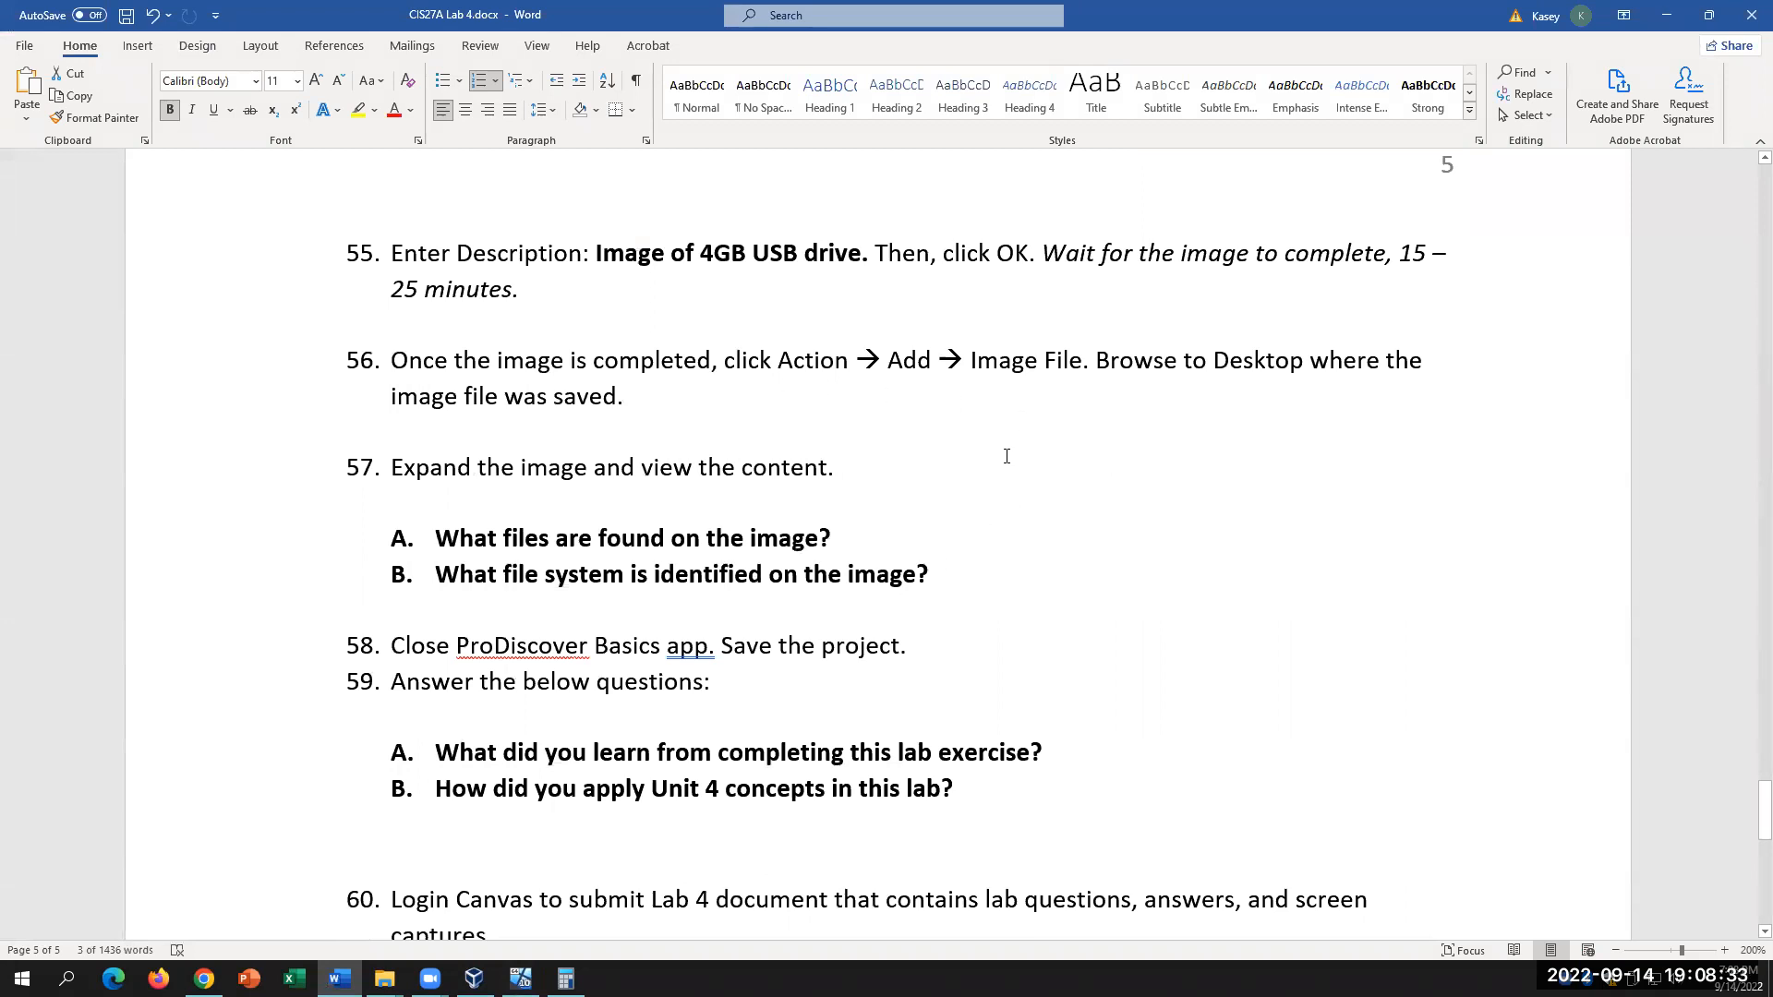
pyautogui.click(993, 432)
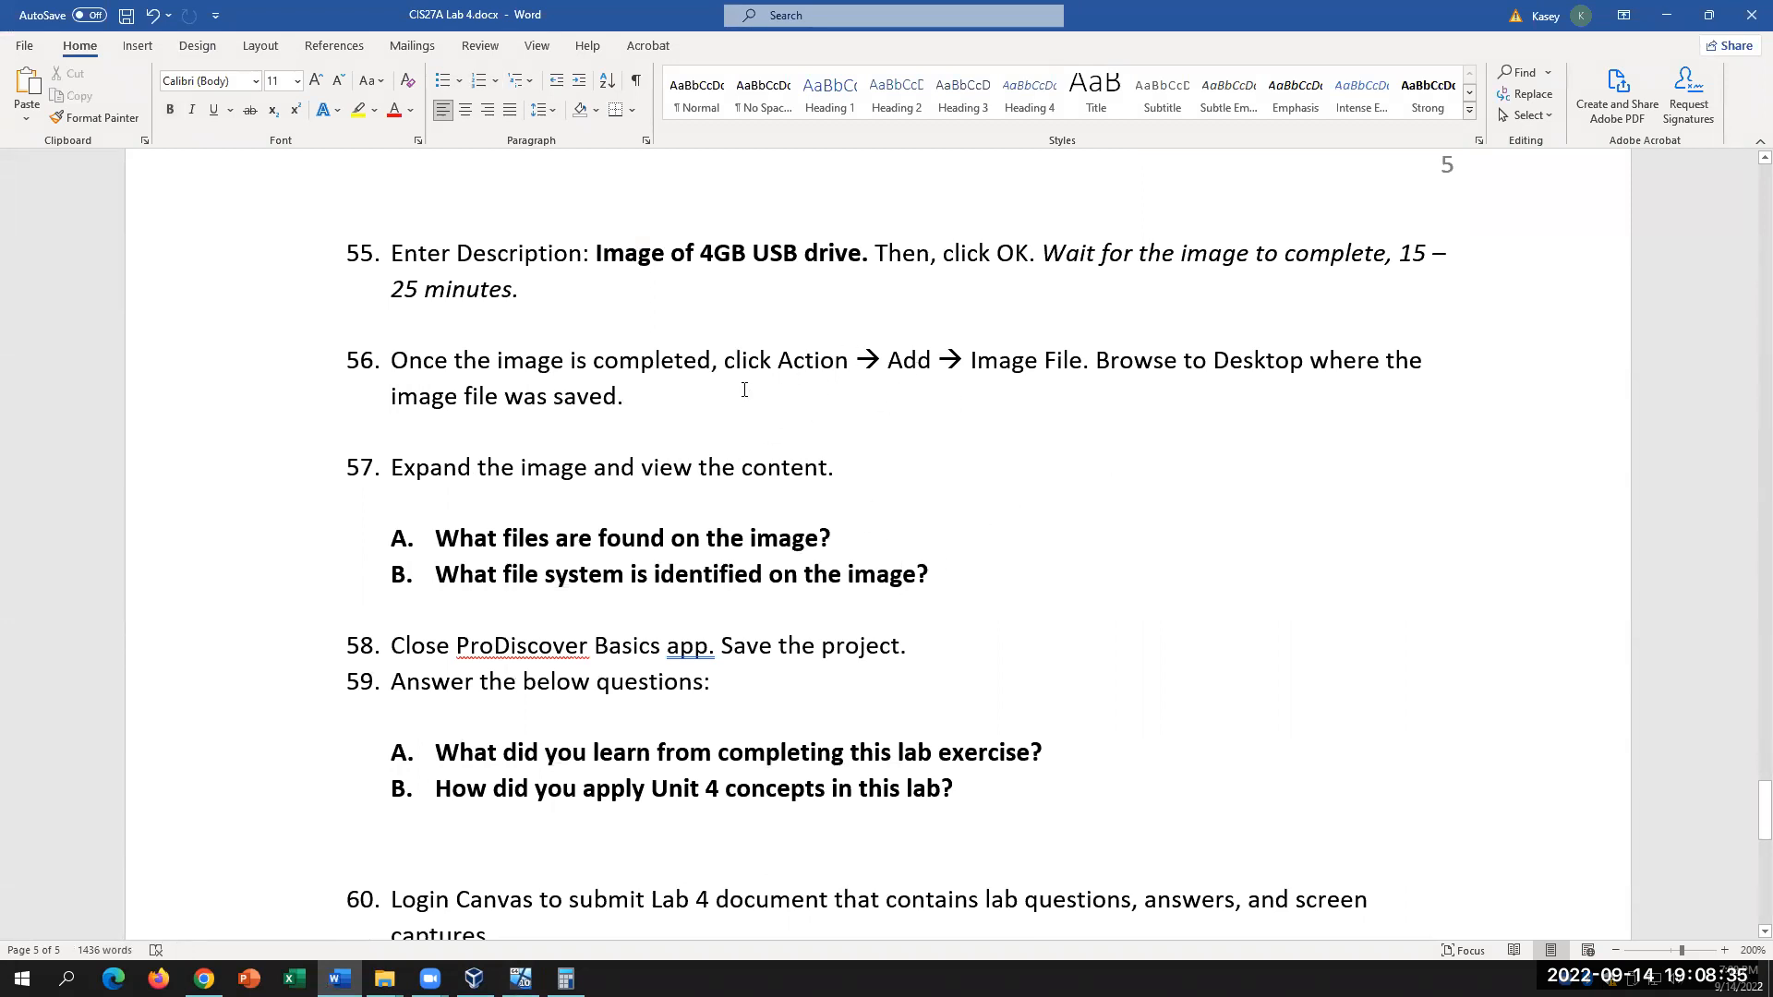
pyautogui.moveTo(766, 360); pyautogui.dragTo(1182, 362)
pyautogui.click(1122, 476)
pyautogui.click(1024, 556)
pyautogui.click(1036, 582)
pyautogui.click(1165, 785)
pyautogui.scroll(5, 1165, 785)
pyautogui.scroll(4, 1163, 790)
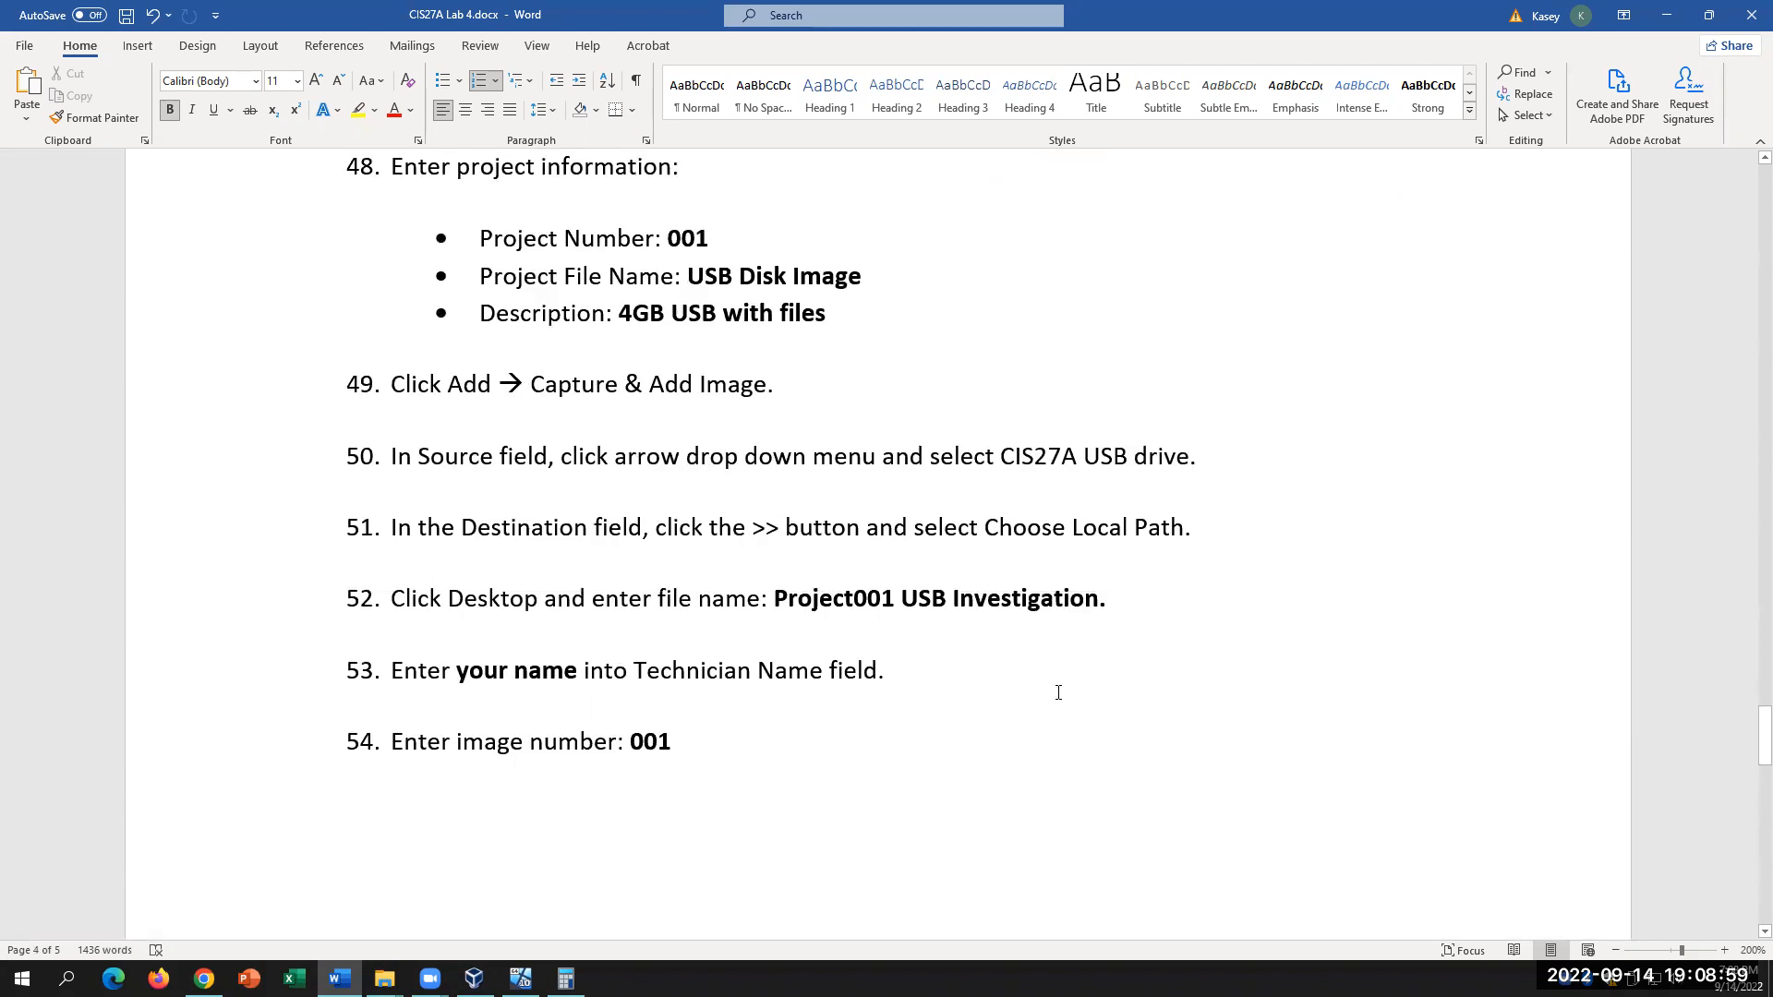
pyautogui.scroll(-7, 1058, 690)
pyautogui.scroll(-2, 1058, 693)
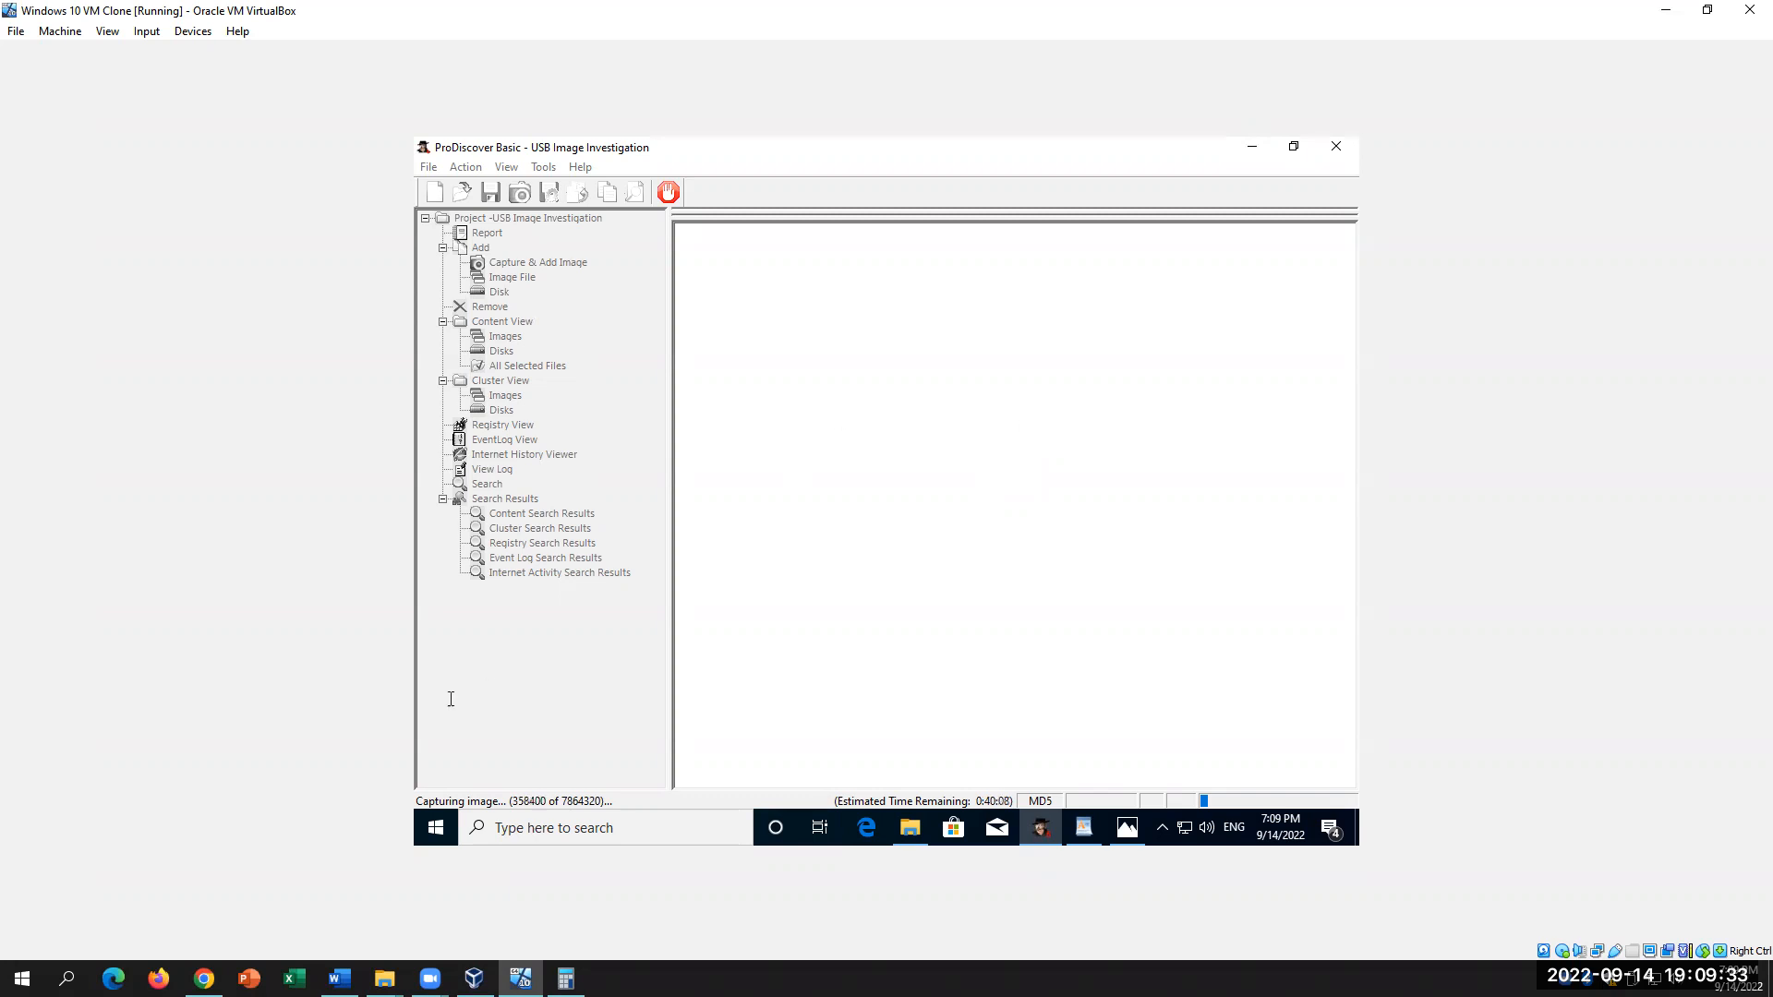
pyautogui.click(338, 977)
pyautogui.scroll(-5, 802, 589)
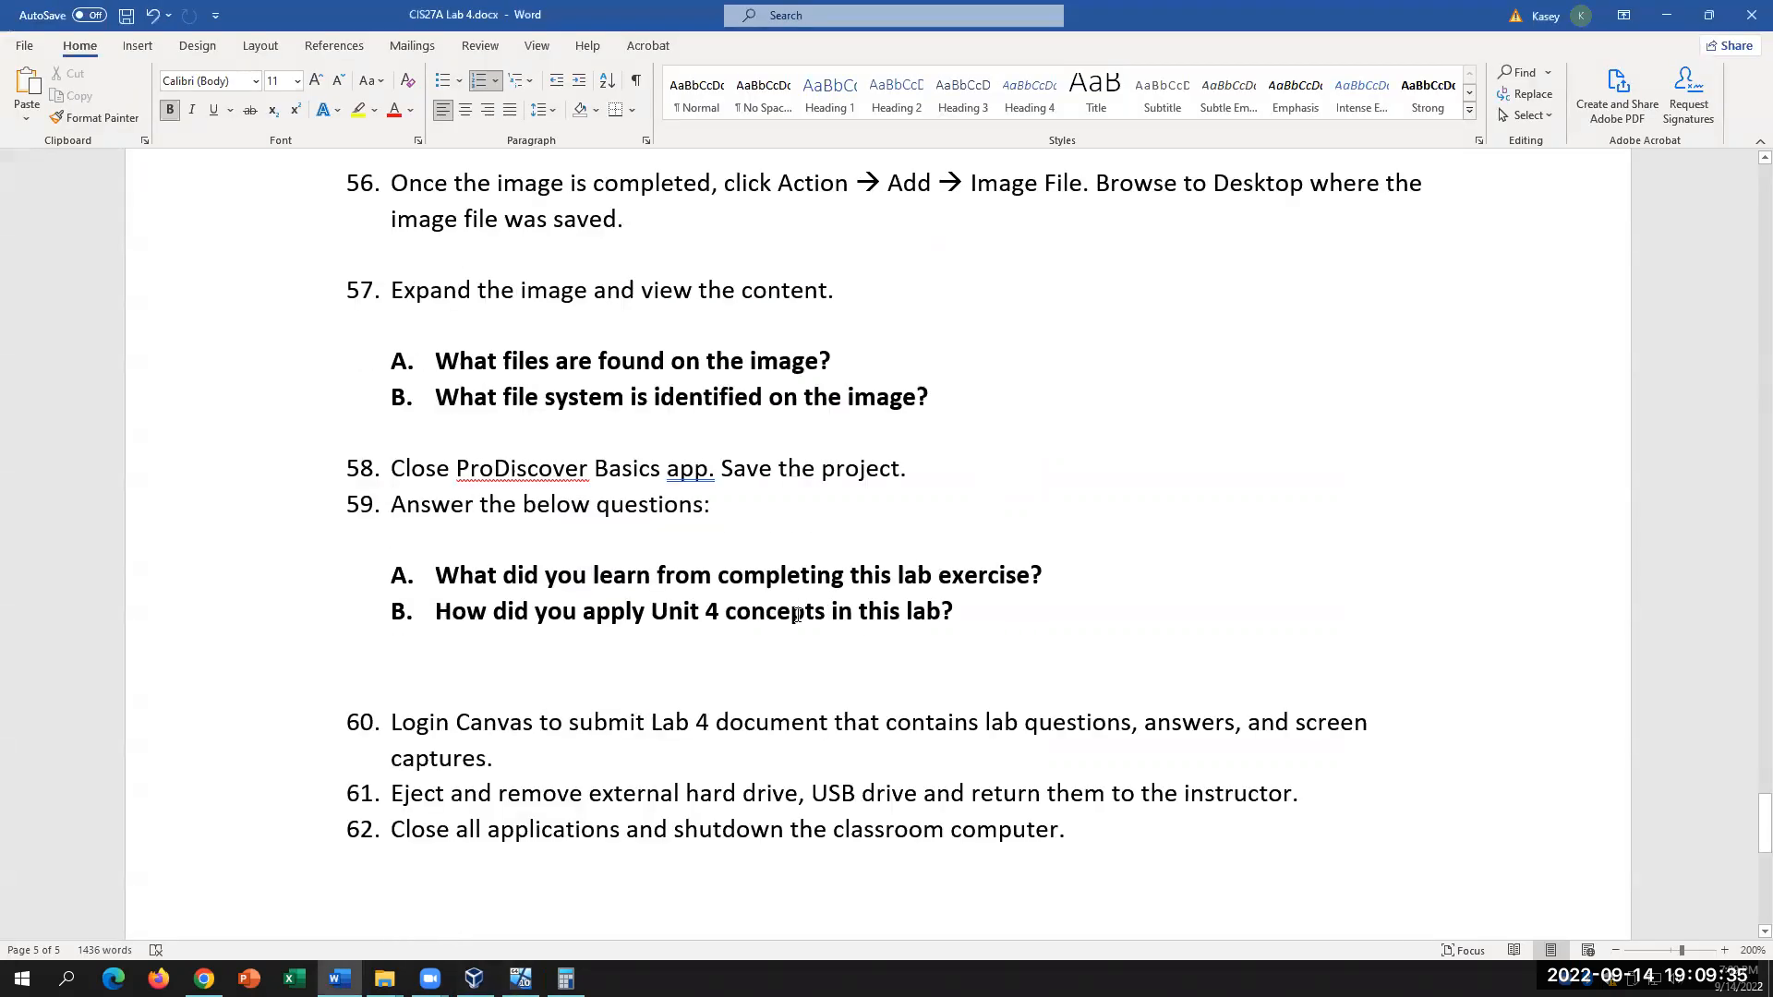
pyautogui.scroll(7, 809, 589)
pyautogui.scroll(-4, 809, 589)
pyautogui.click(1285, 650)
pyautogui.scroll(9, 1285, 646)
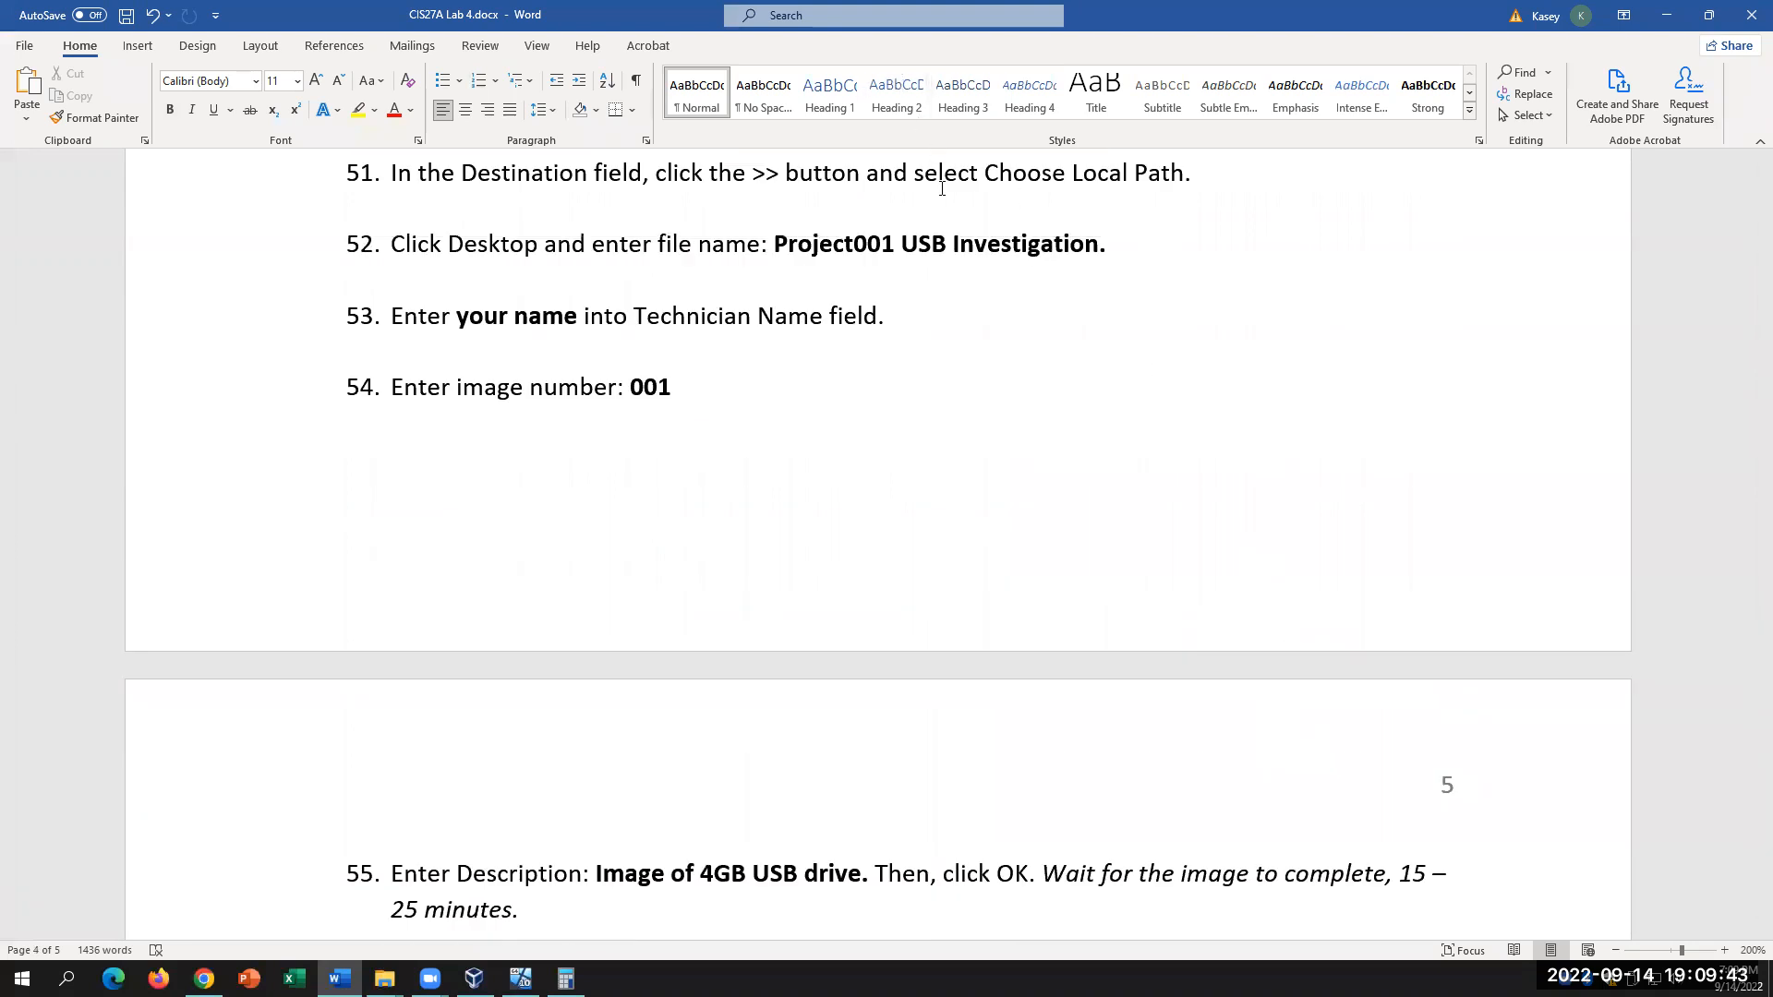
pyautogui.click(1043, 490)
pyautogui.click(519, 978)
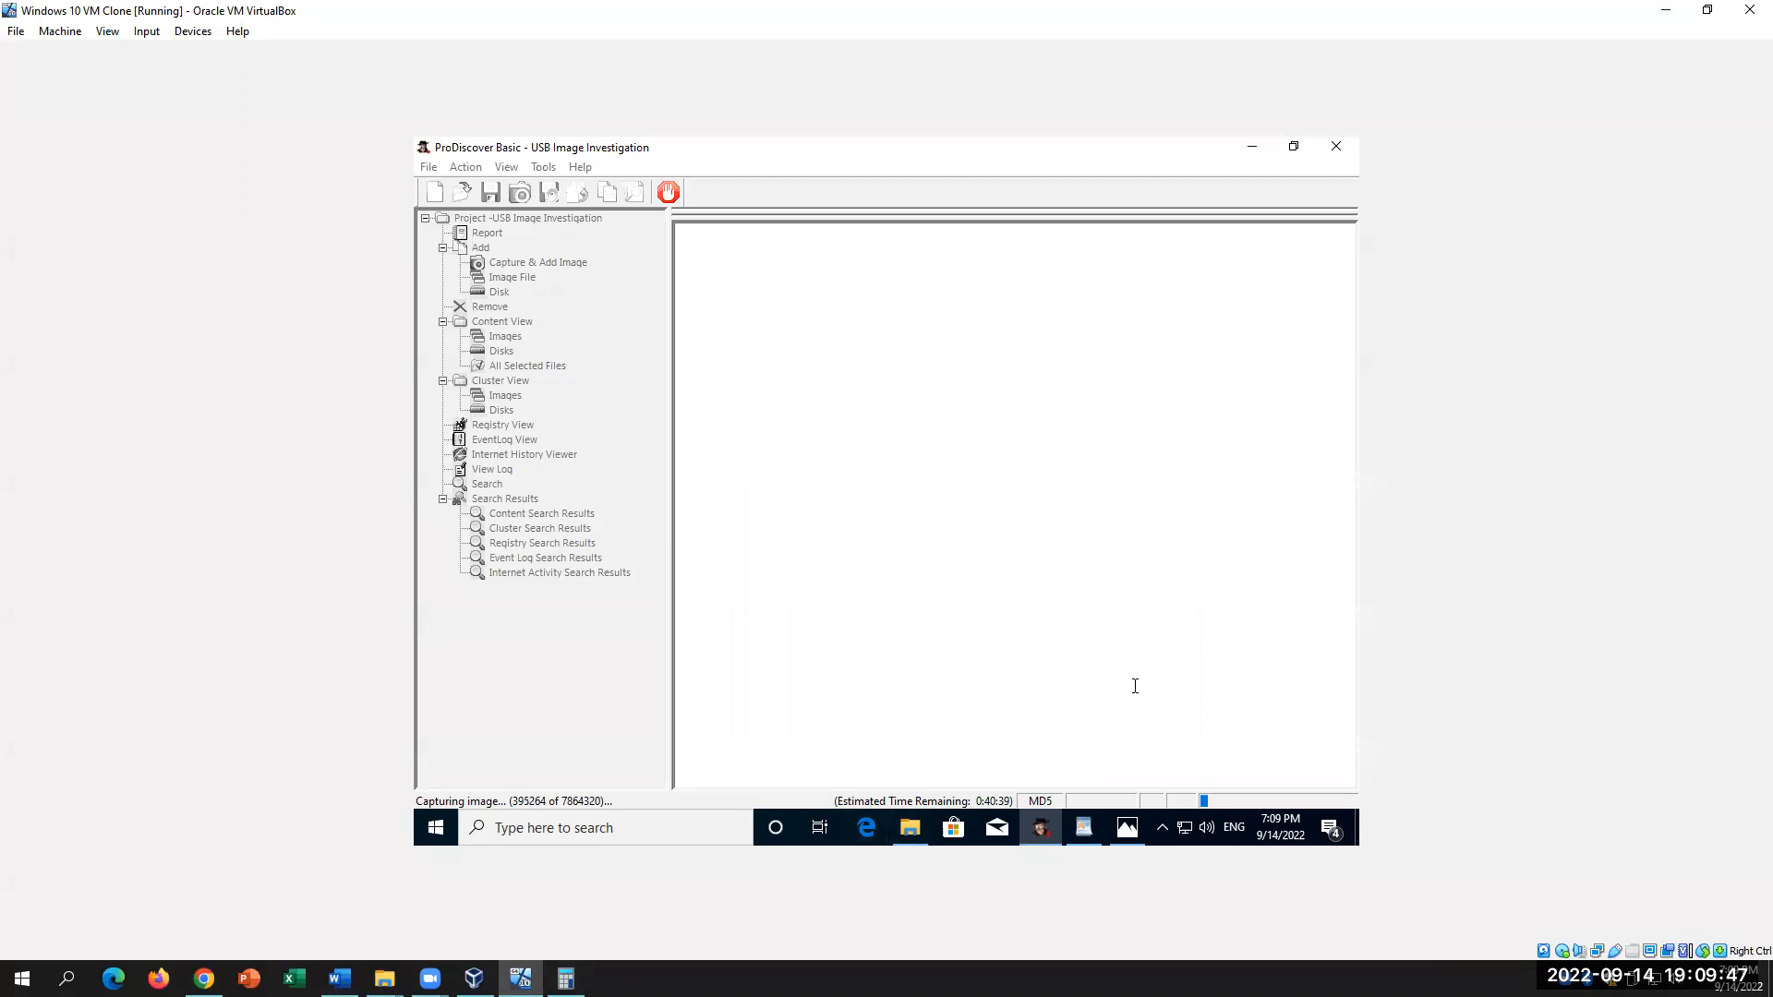